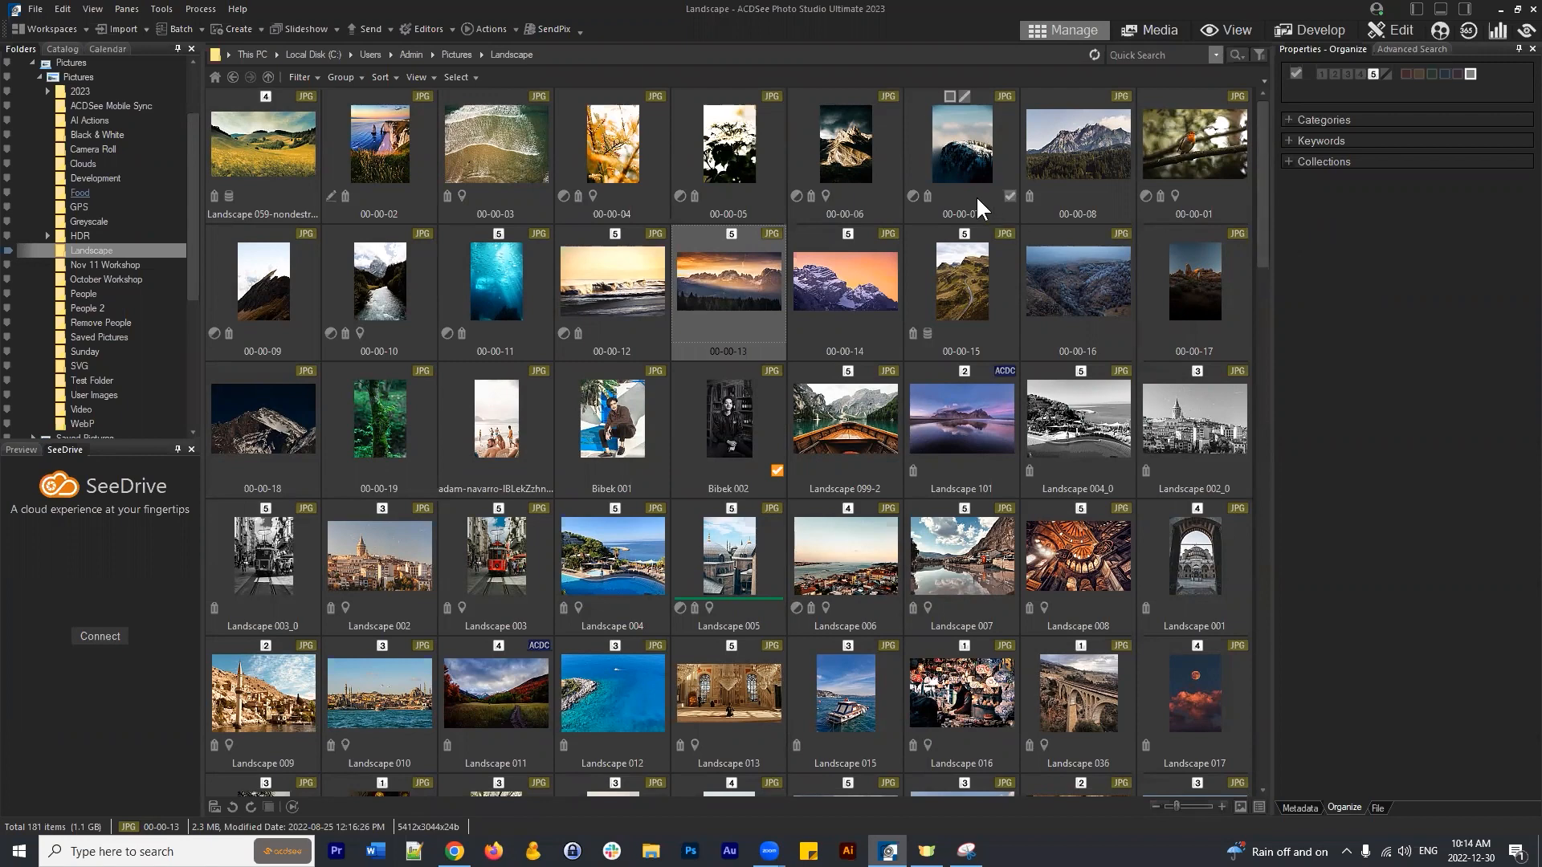
# Develop photo 00-00-15 with Light EQ shadows at -38 and midtones at 22.
pyautogui.click(960, 173)
pyautogui.click(1057, 277)
pyautogui.click(976, 293)
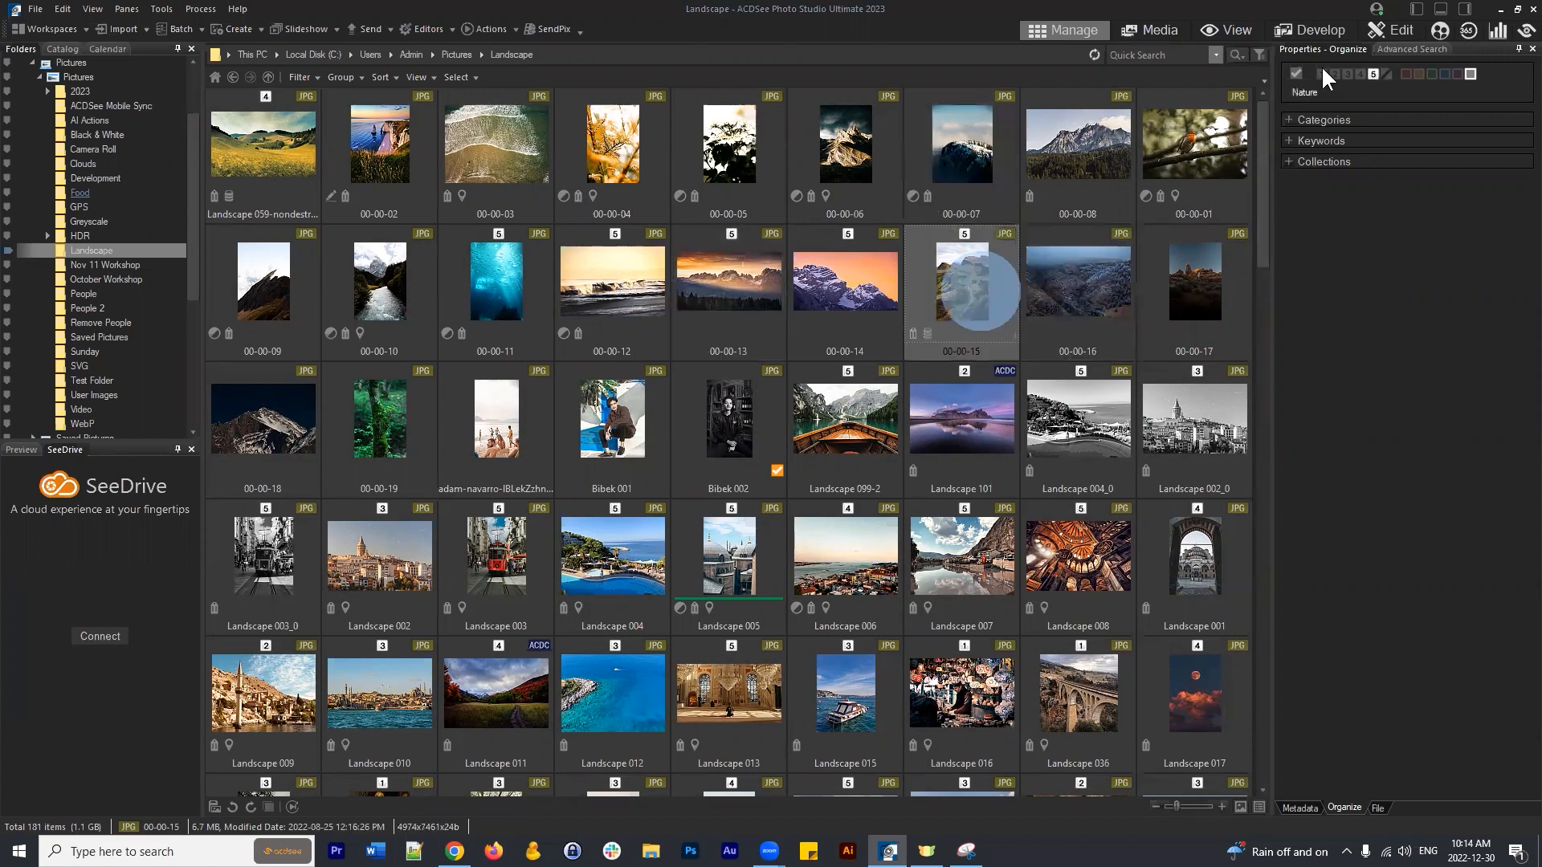
pyautogui.click(1320, 32)
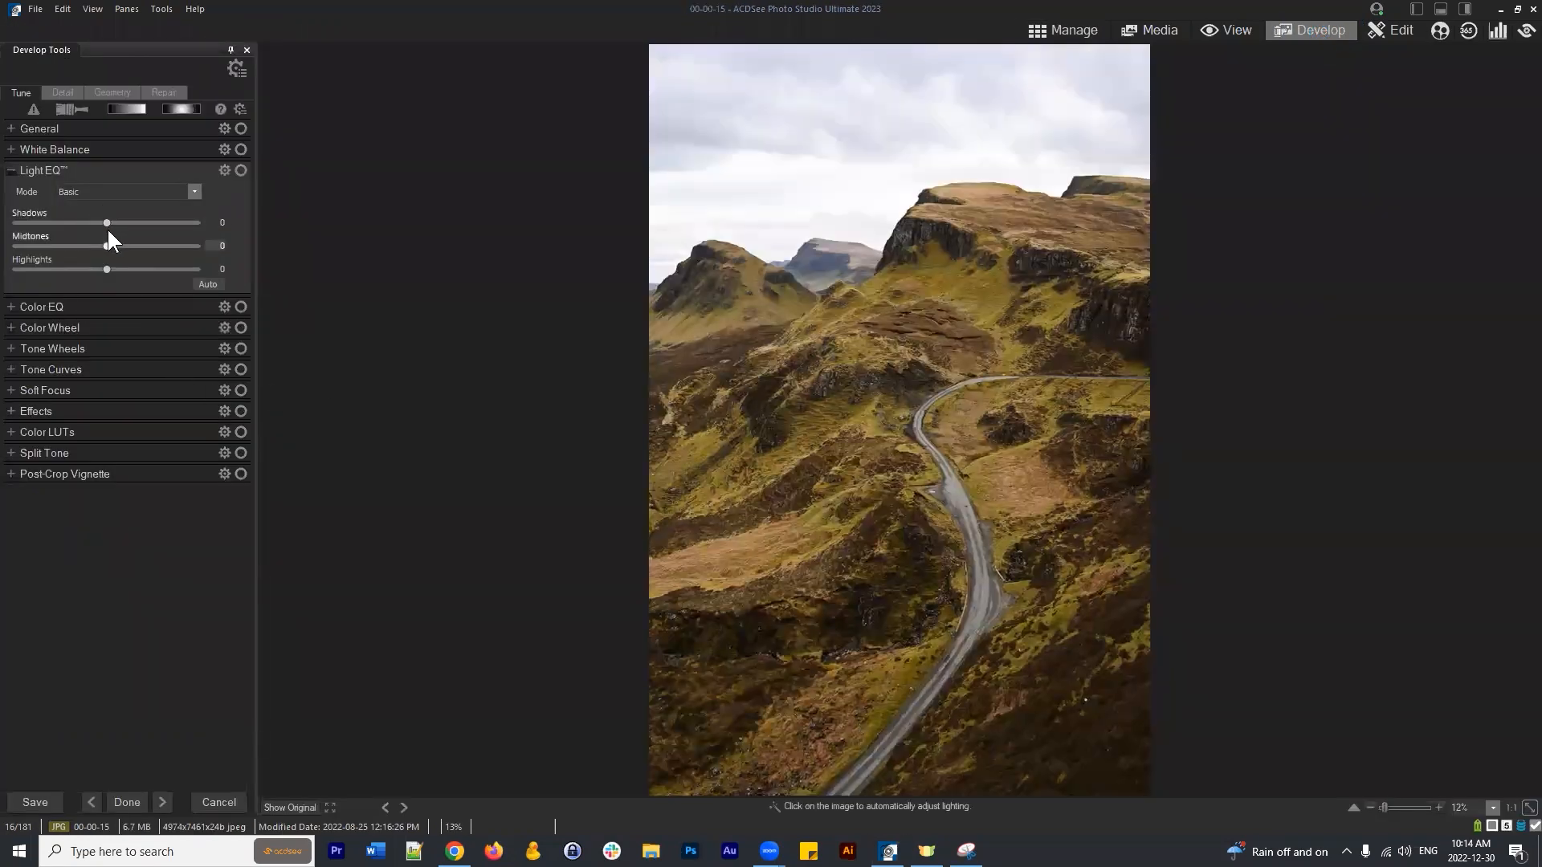
pyautogui.moveTo(106, 225)
pyautogui.mouseDown()
pyautogui.moveTo(72, 222)
pyautogui.moveTo(126, 246)
pyautogui.mouseUp()
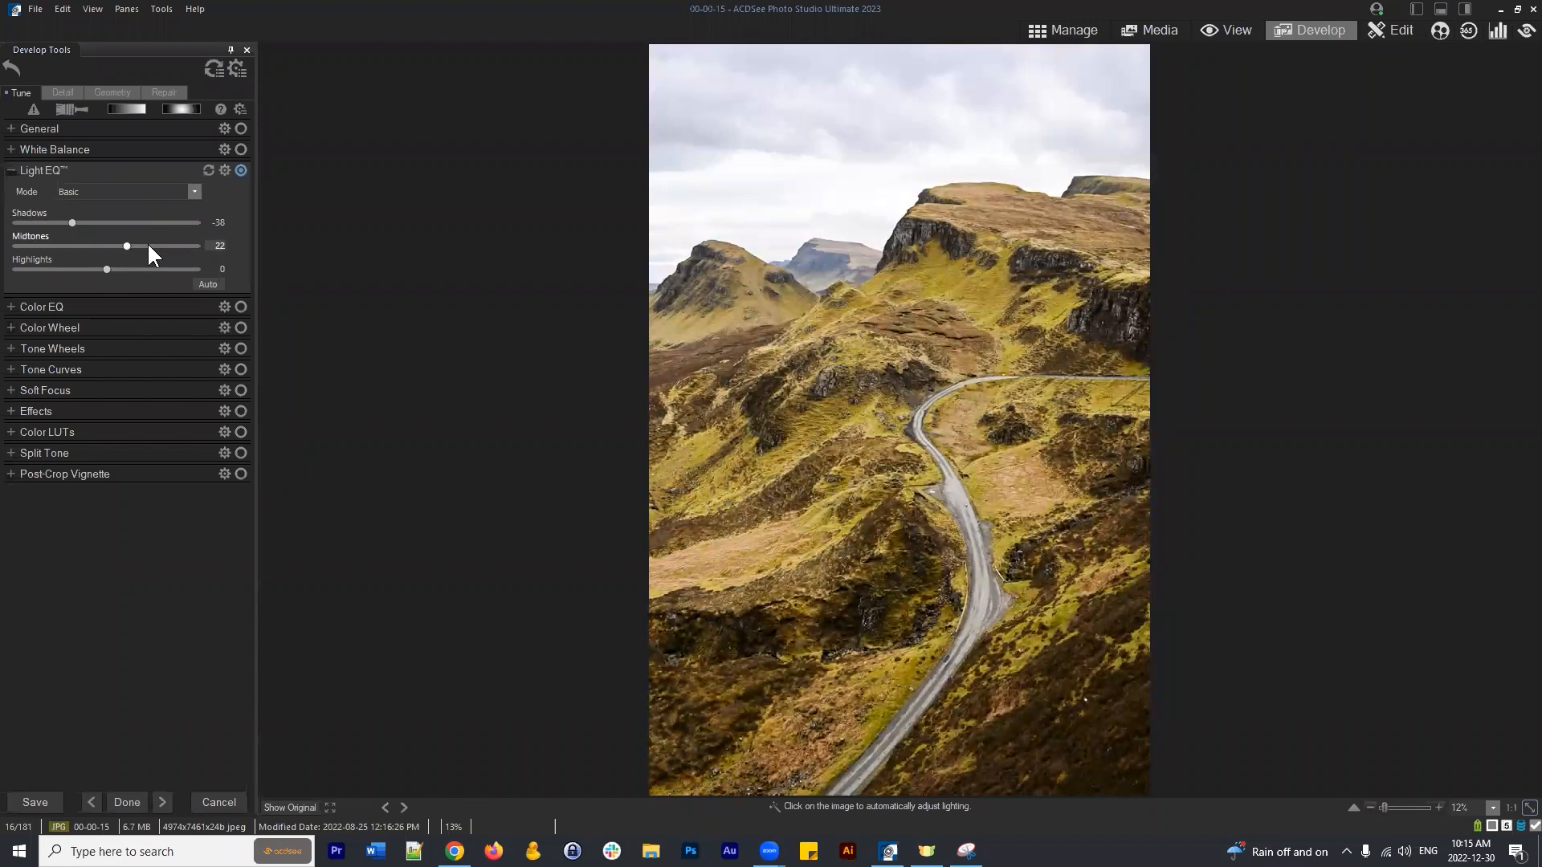
pyautogui.click(11, 167)
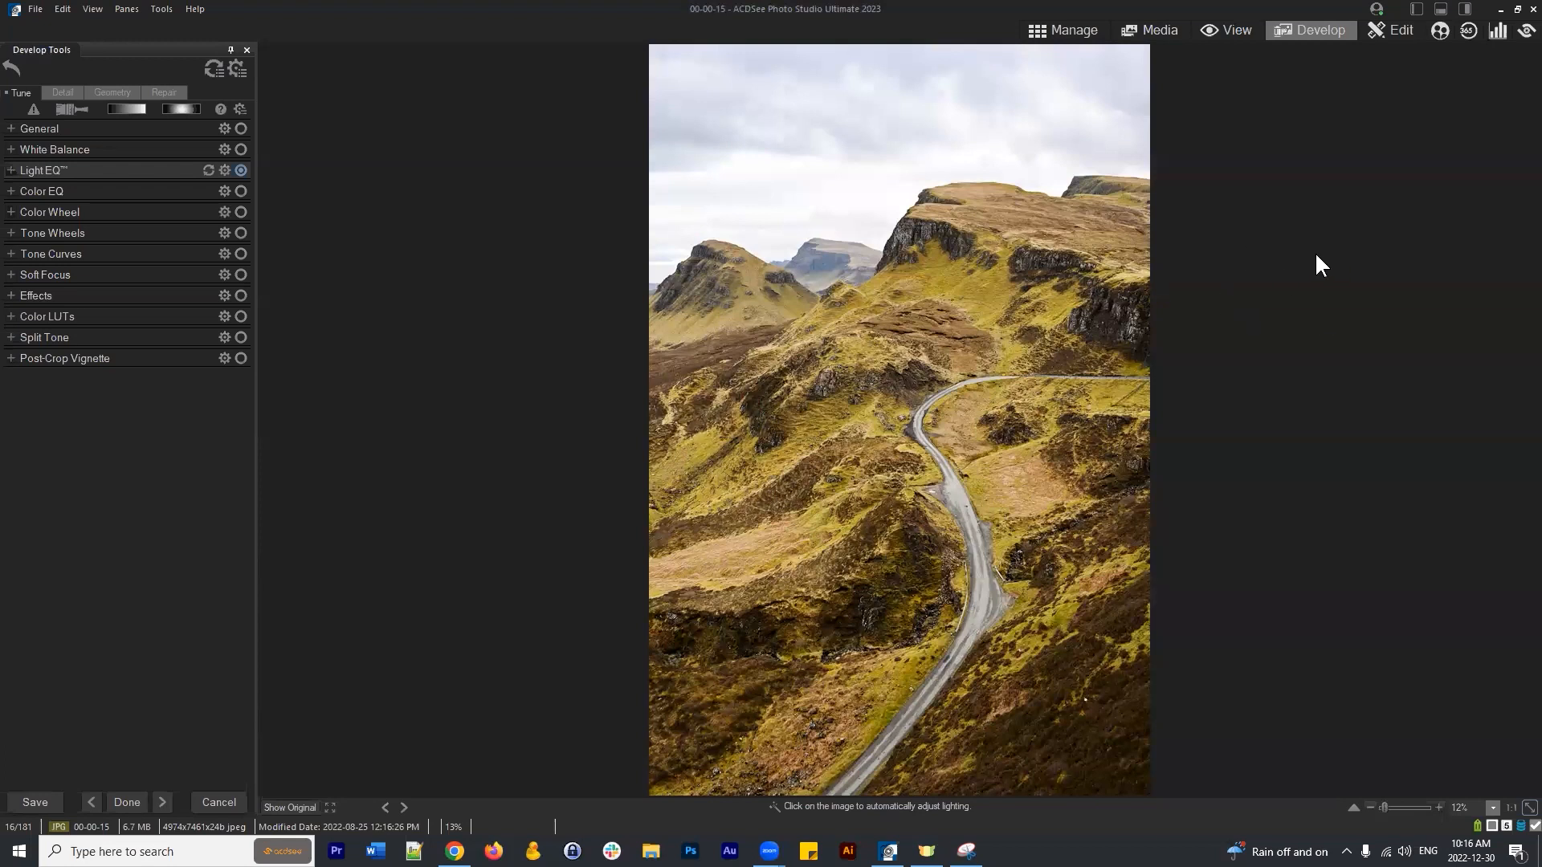
# Discard the changes to the photo, return to Manage mode and go back to the parent Pictures folder.
pyautogui.click(1046, 30)
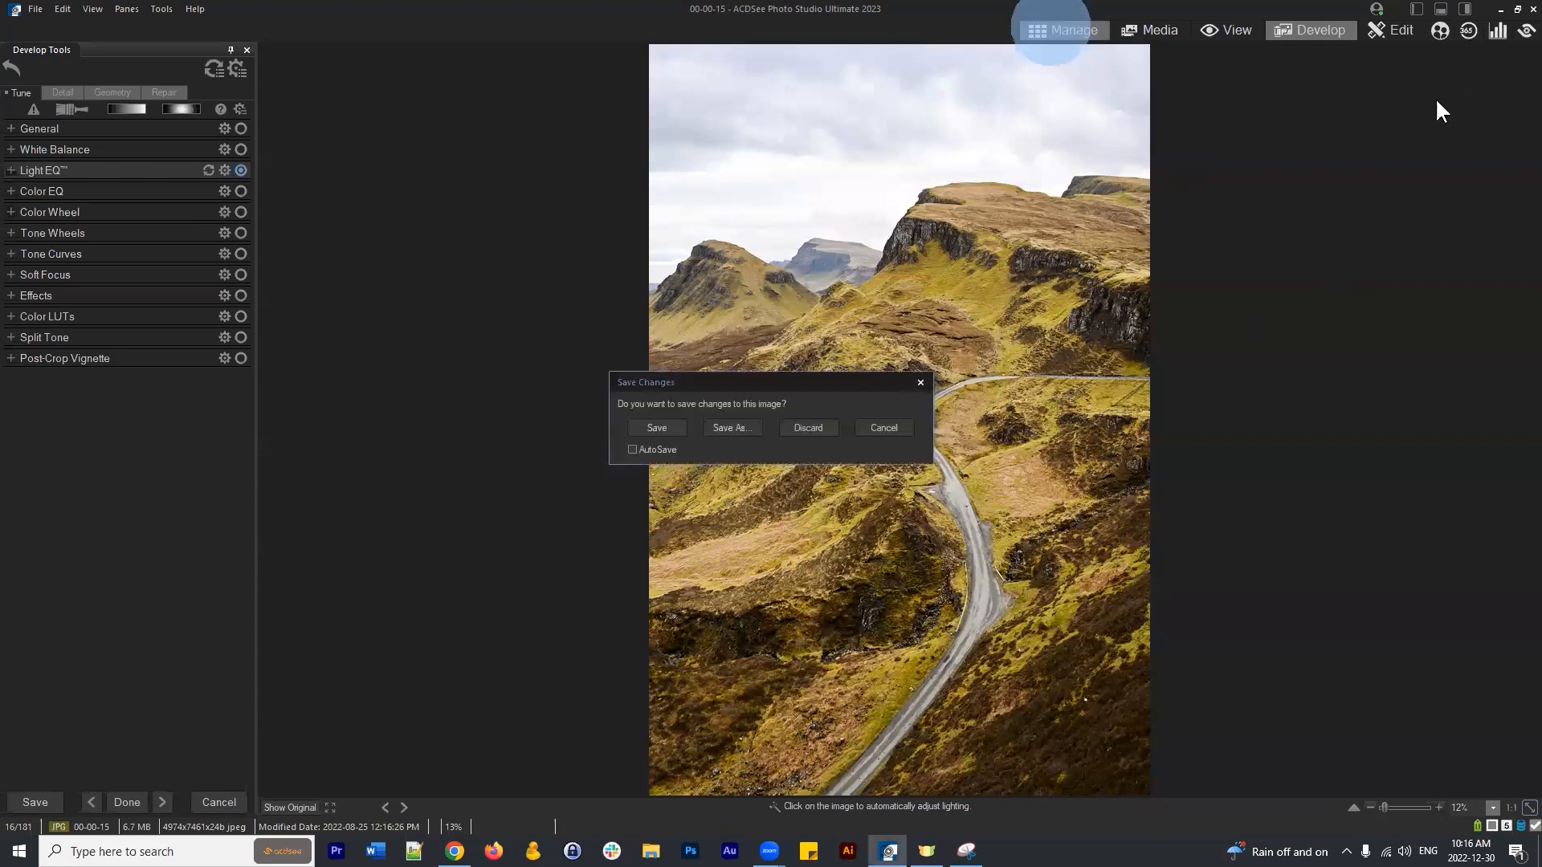
pyautogui.click(824, 428)
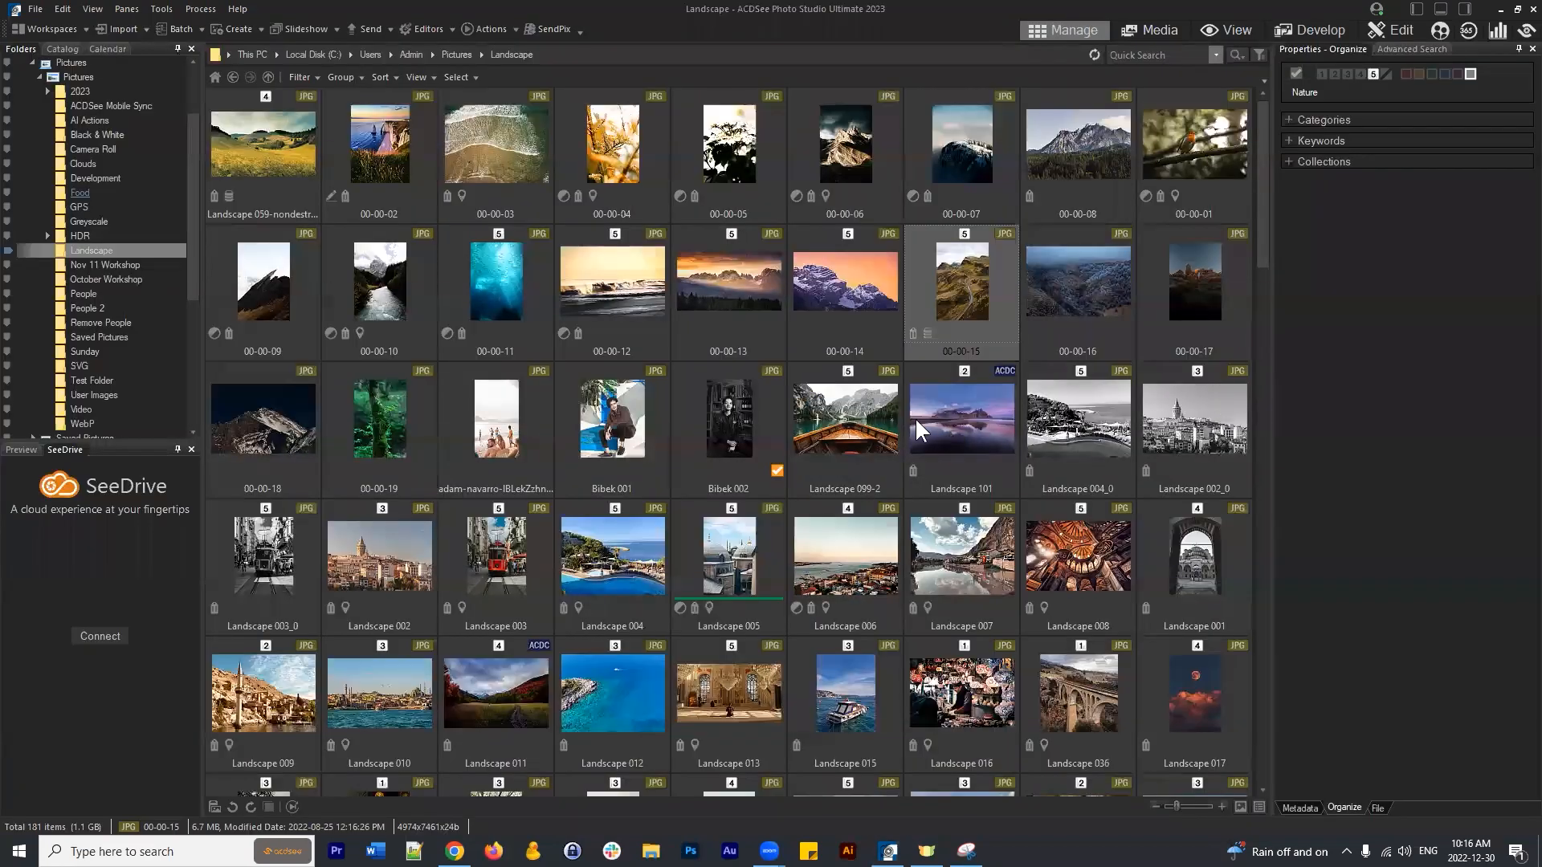
pyautogui.moveTo(914, 417)
pyautogui.scroll(-9, 692, 311)
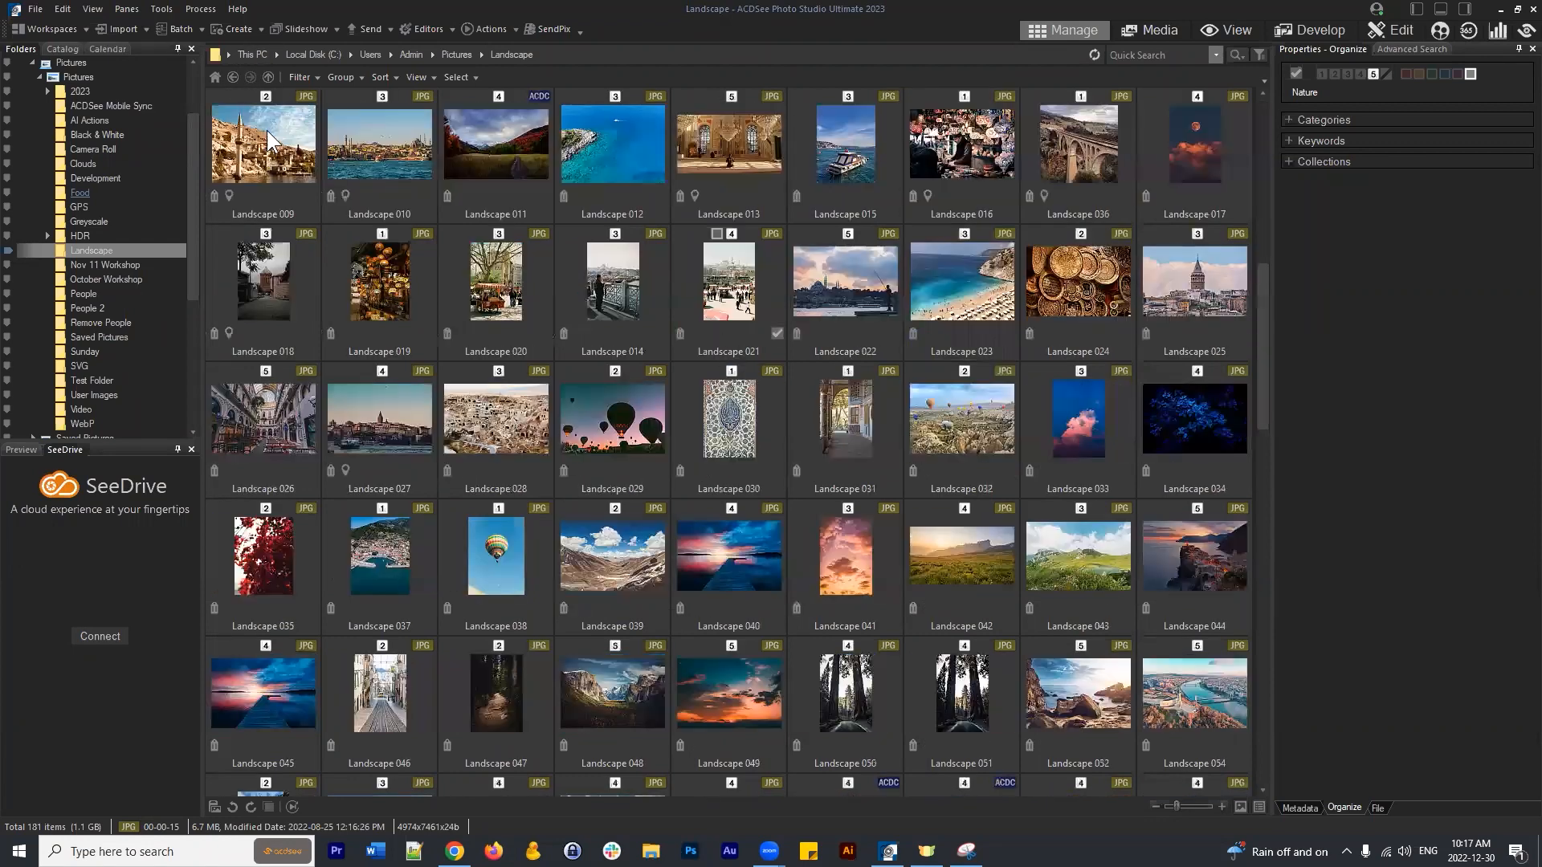
pyautogui.click(234, 74)
pyautogui.click(1119, 538)
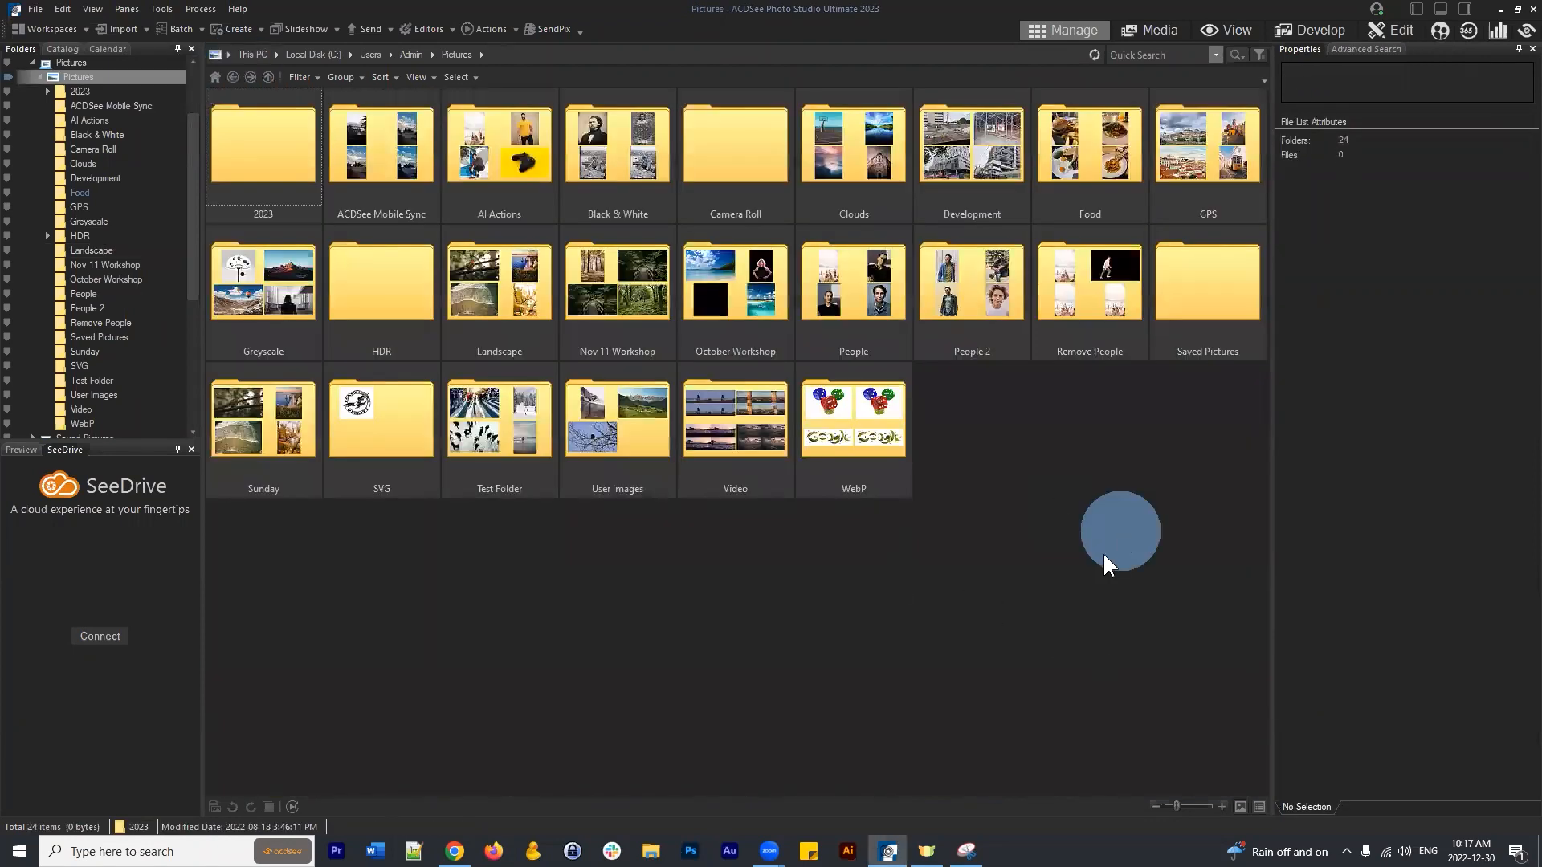
pyautogui.click(35, 10)
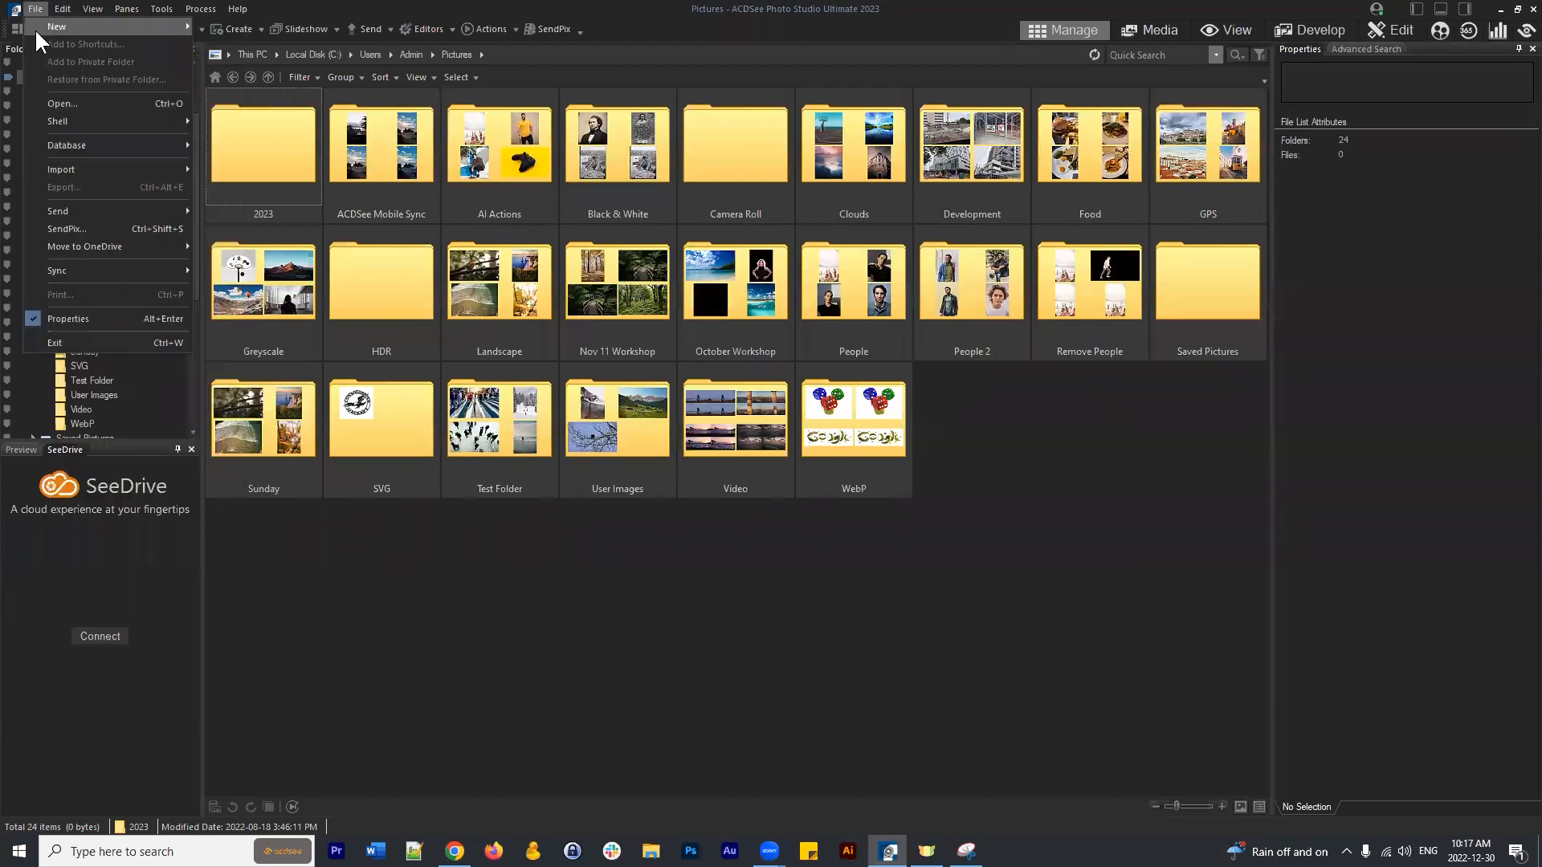
pyautogui.moveTo(38, 28)
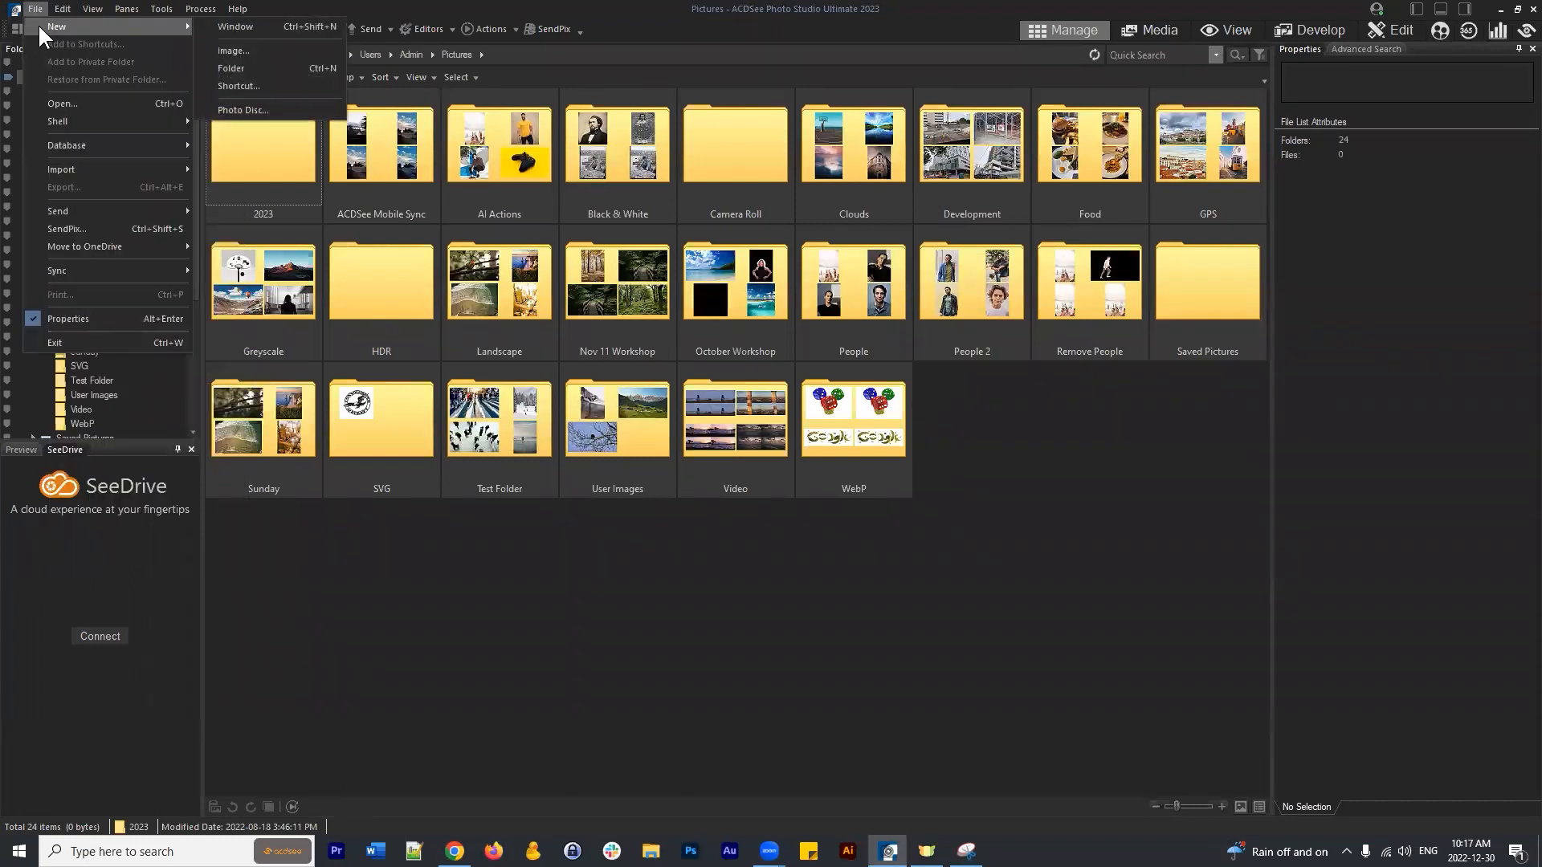
pyautogui.click(1308, 764)
pyautogui.click(1076, 523)
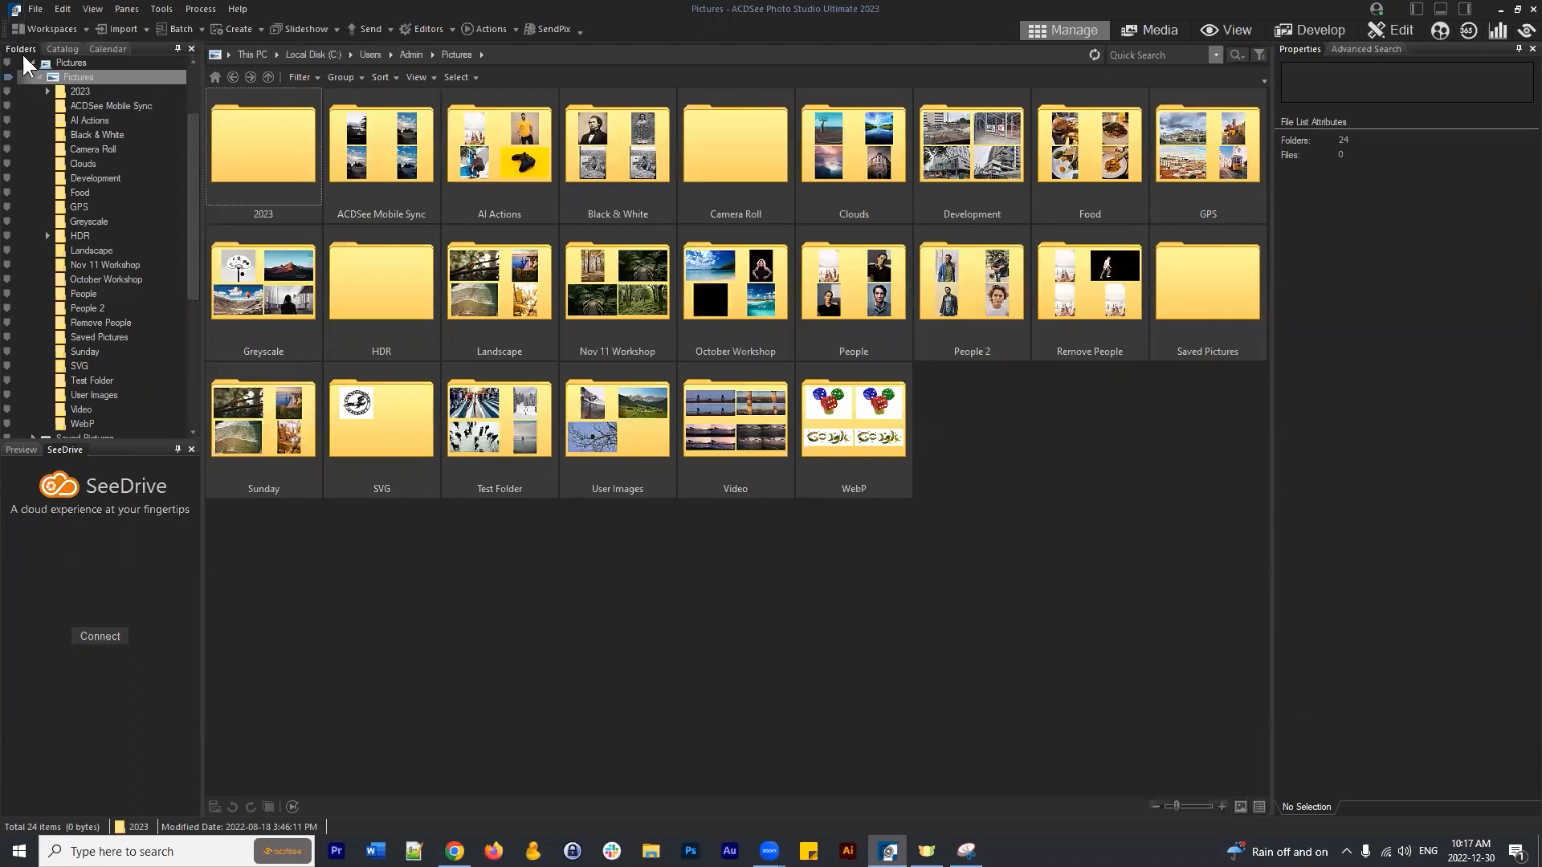
# Create a new image named Layer Example, 2000 by 2000 pixels at 300 dots per inch, 32-bit RGBA with a transparent background.
pyautogui.click(35, 9)
pyautogui.moveTo(54, 36)
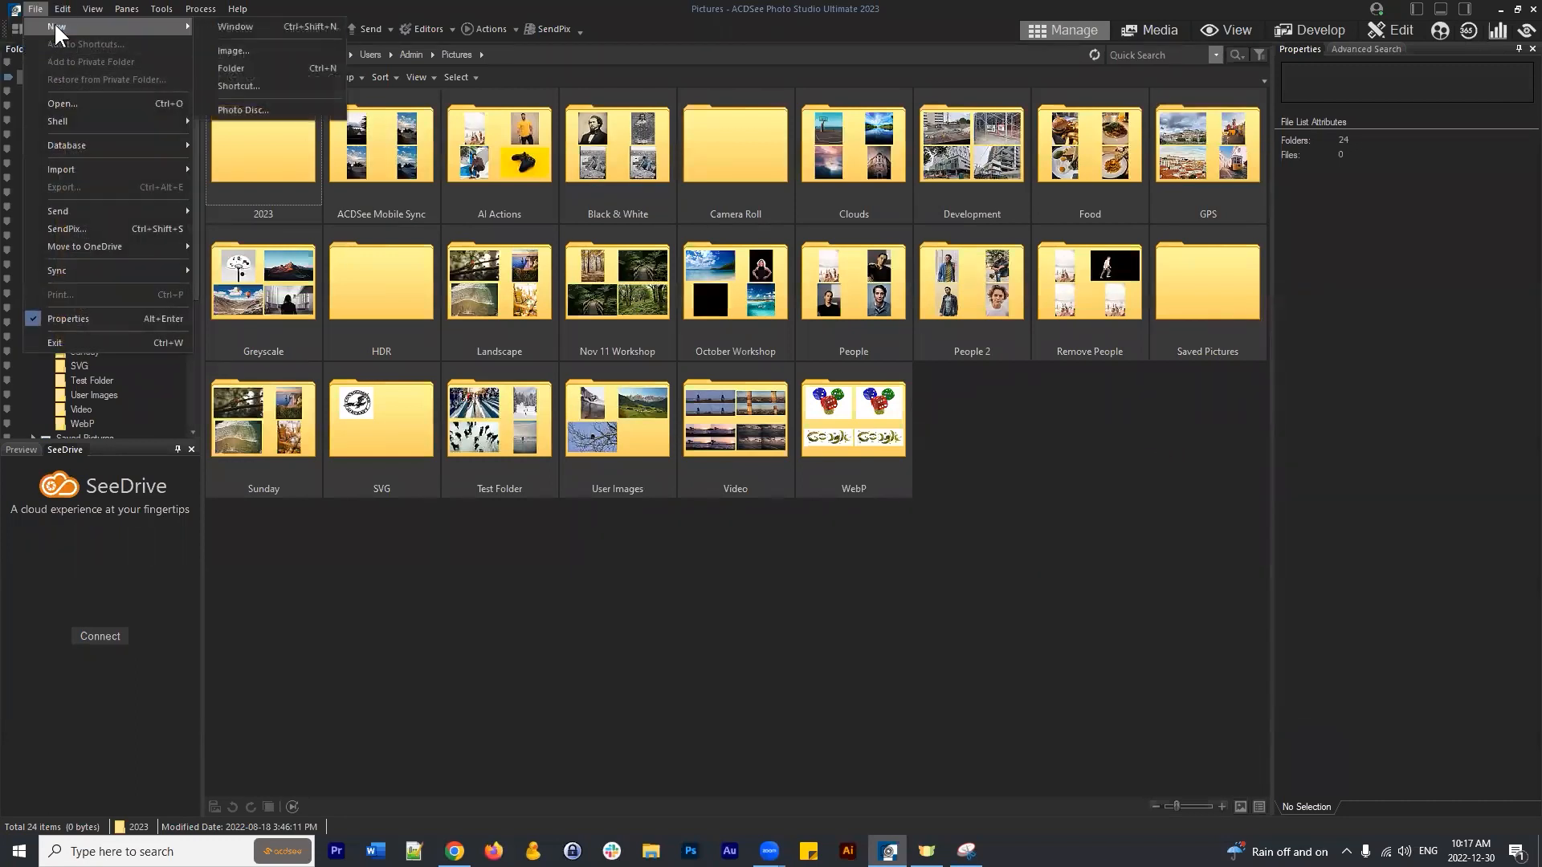
pyautogui.click(34, 30)
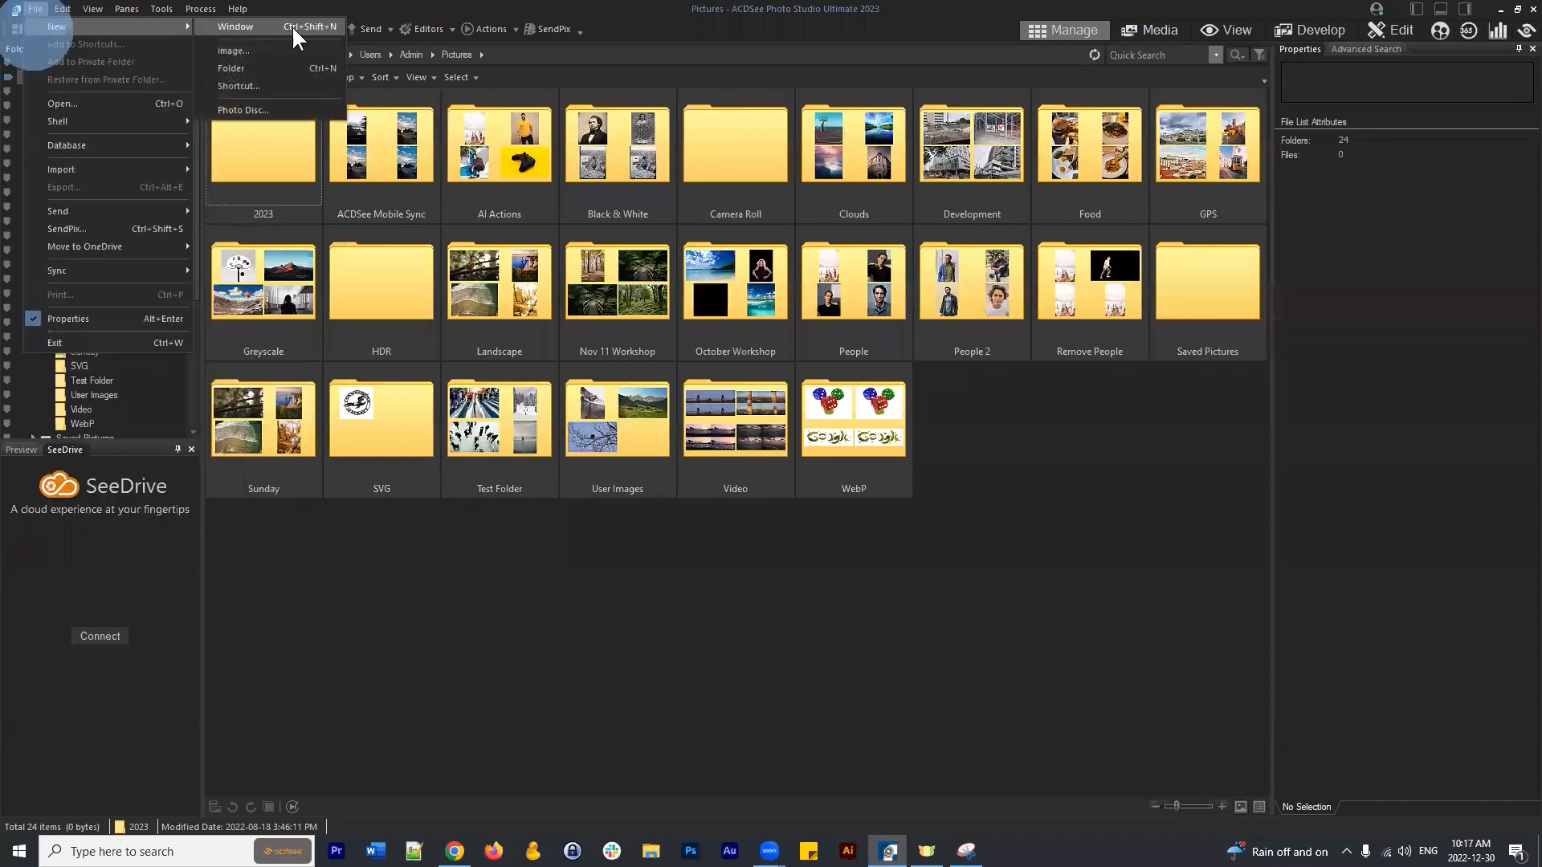
pyautogui.click(268, 60)
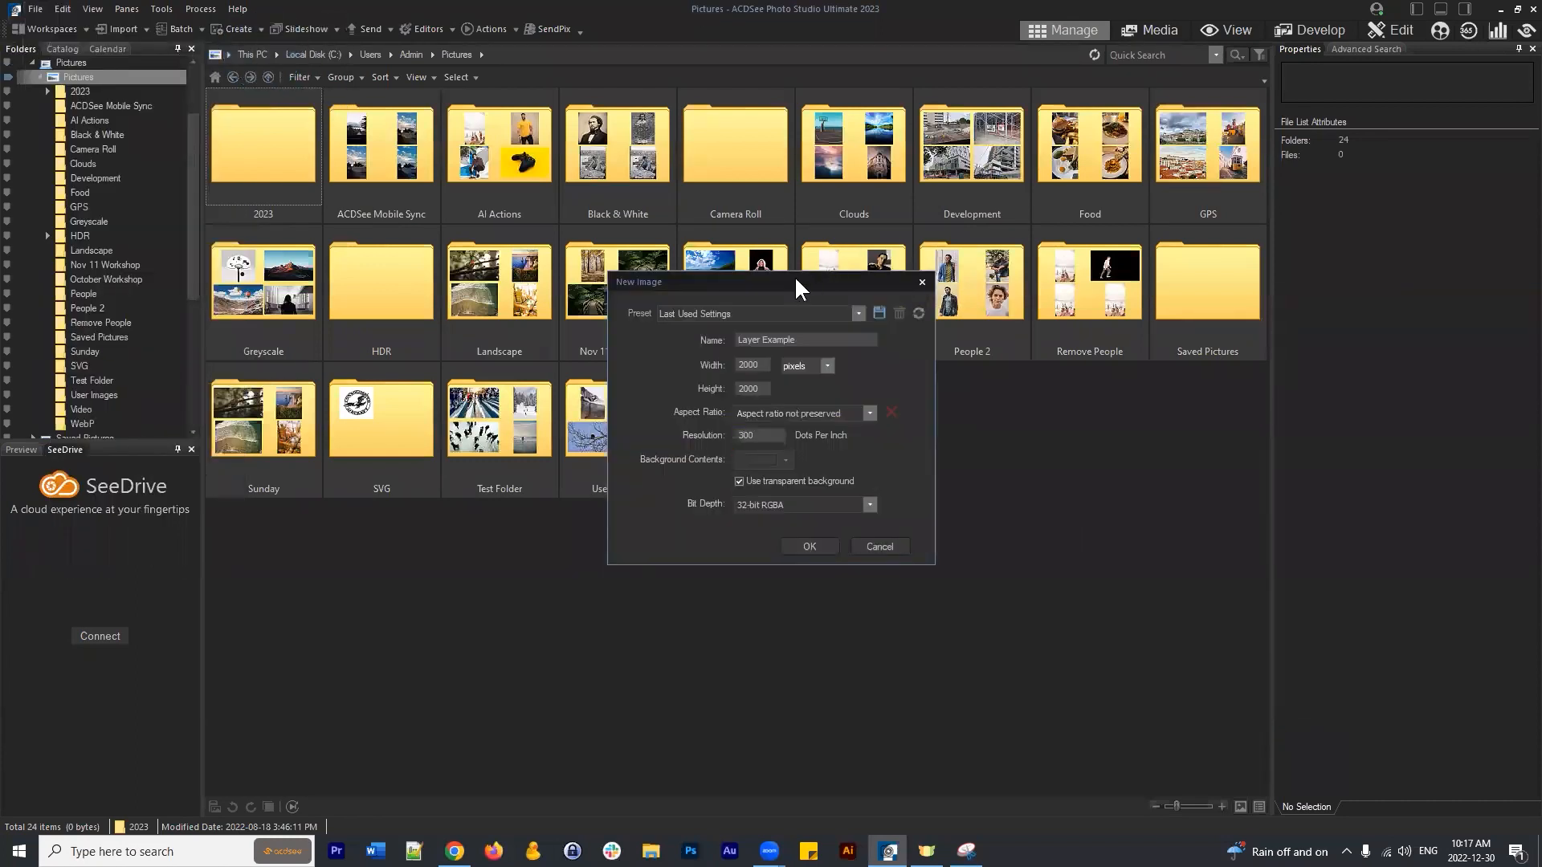
pyautogui.moveTo(790, 283); pyautogui.dragTo(853, 261)
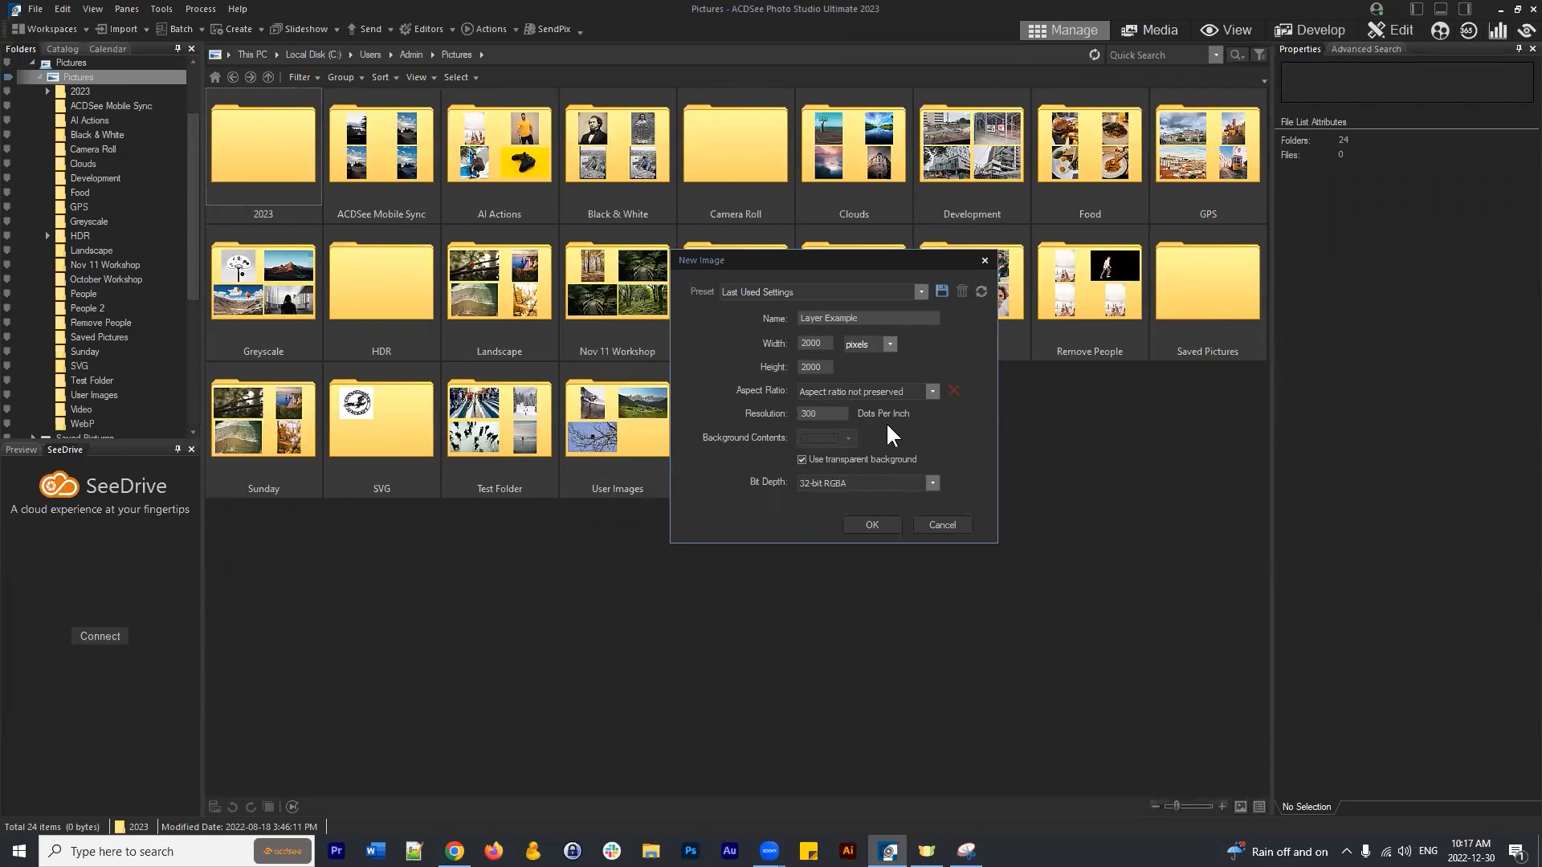
pyautogui.click(874, 525)
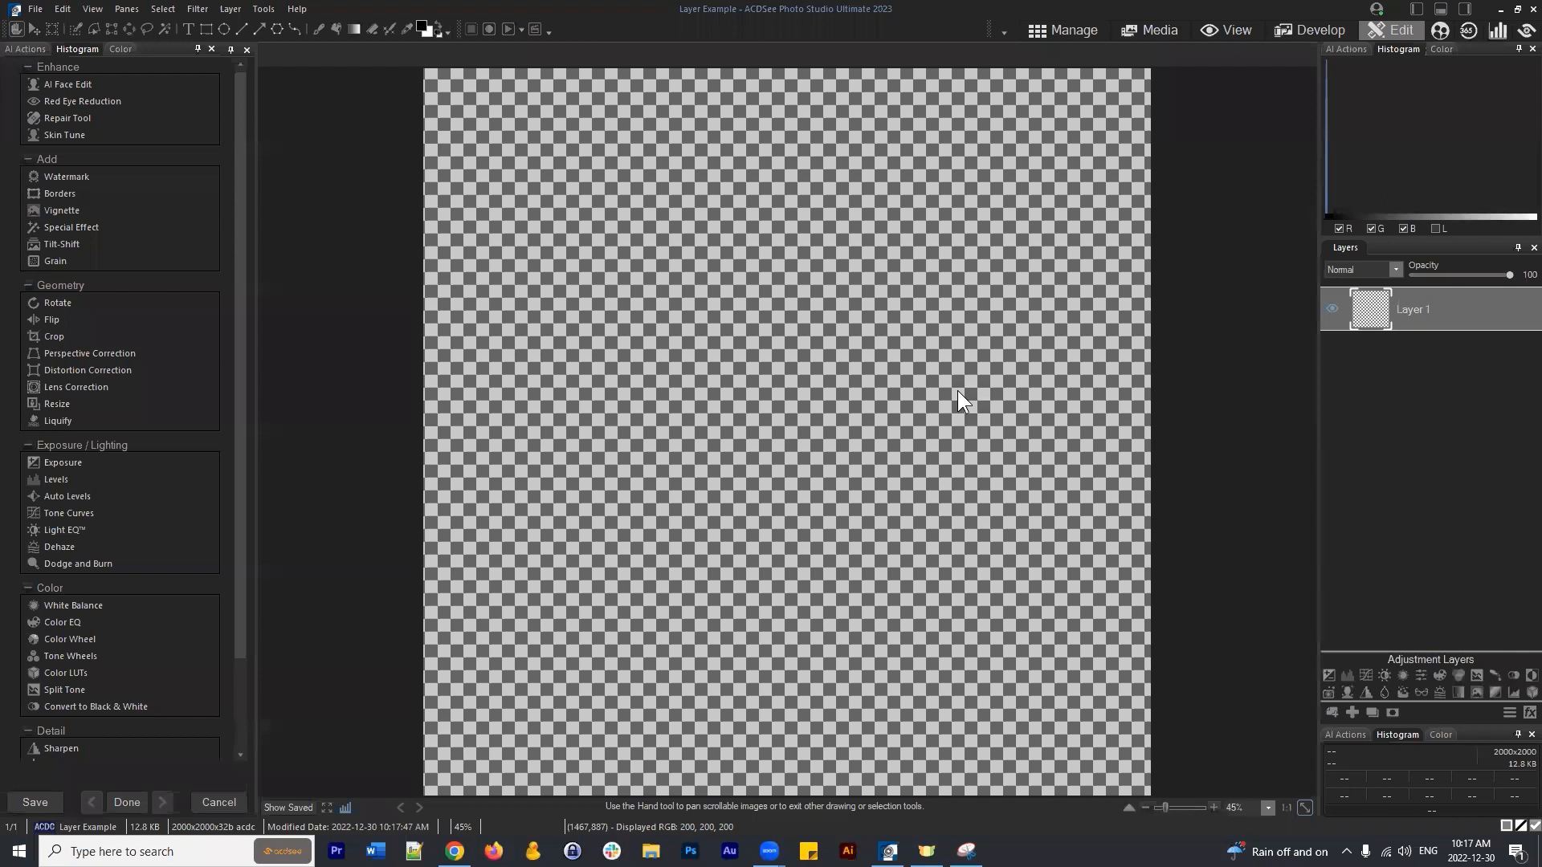
pyautogui.click(1468, 402)
pyautogui.scroll(-3, 830, 372)
pyautogui.scroll(4, 881, 326)
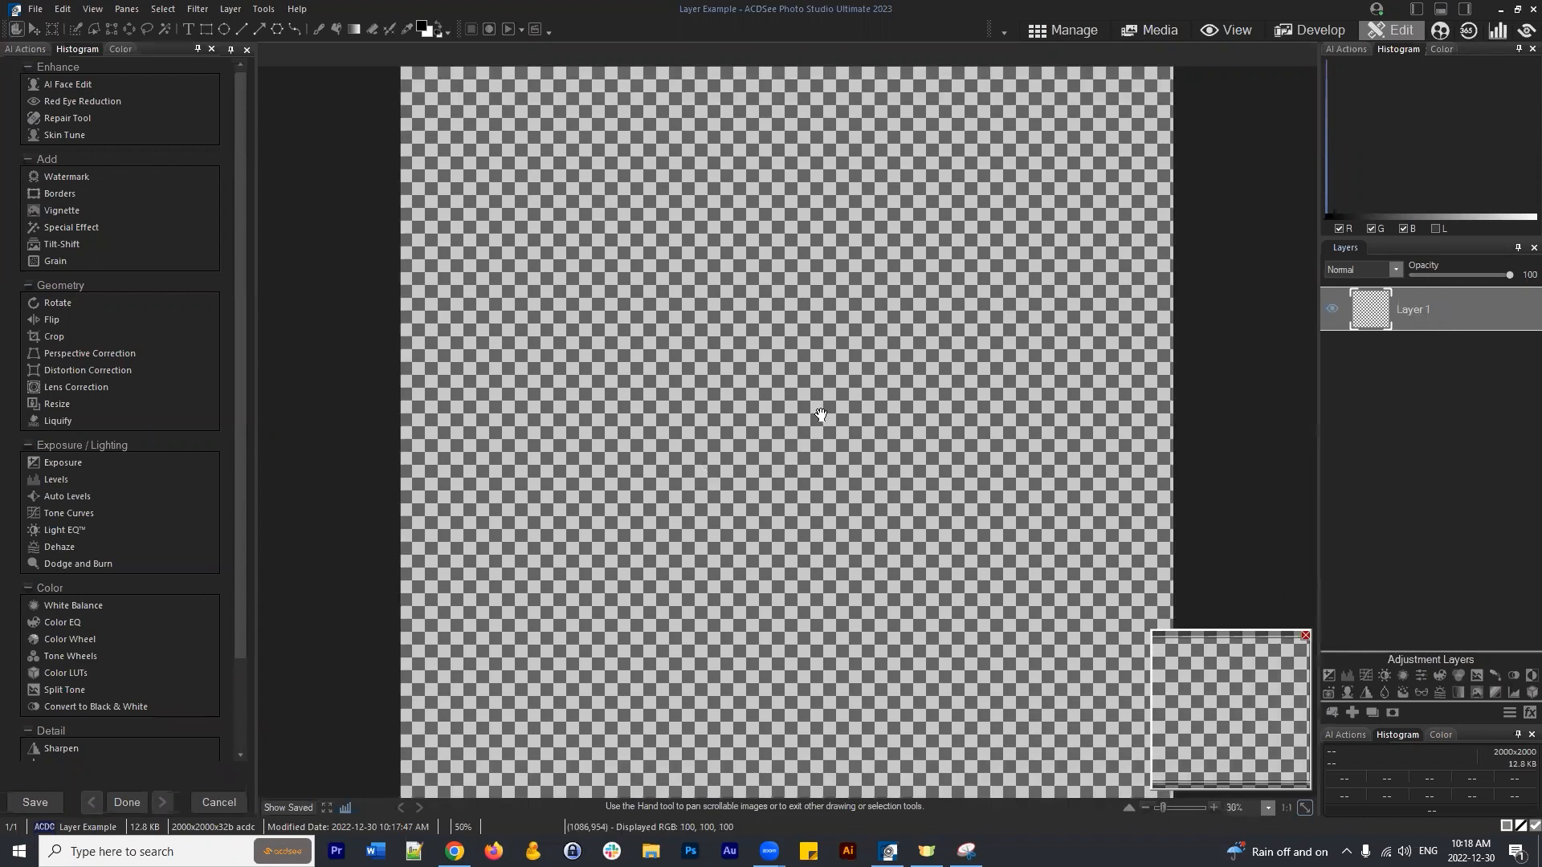
pyautogui.scroll(-2, 944, 378)
pyautogui.scroll(2, 772, 275)
pyautogui.scroll(-3, 787, 280)
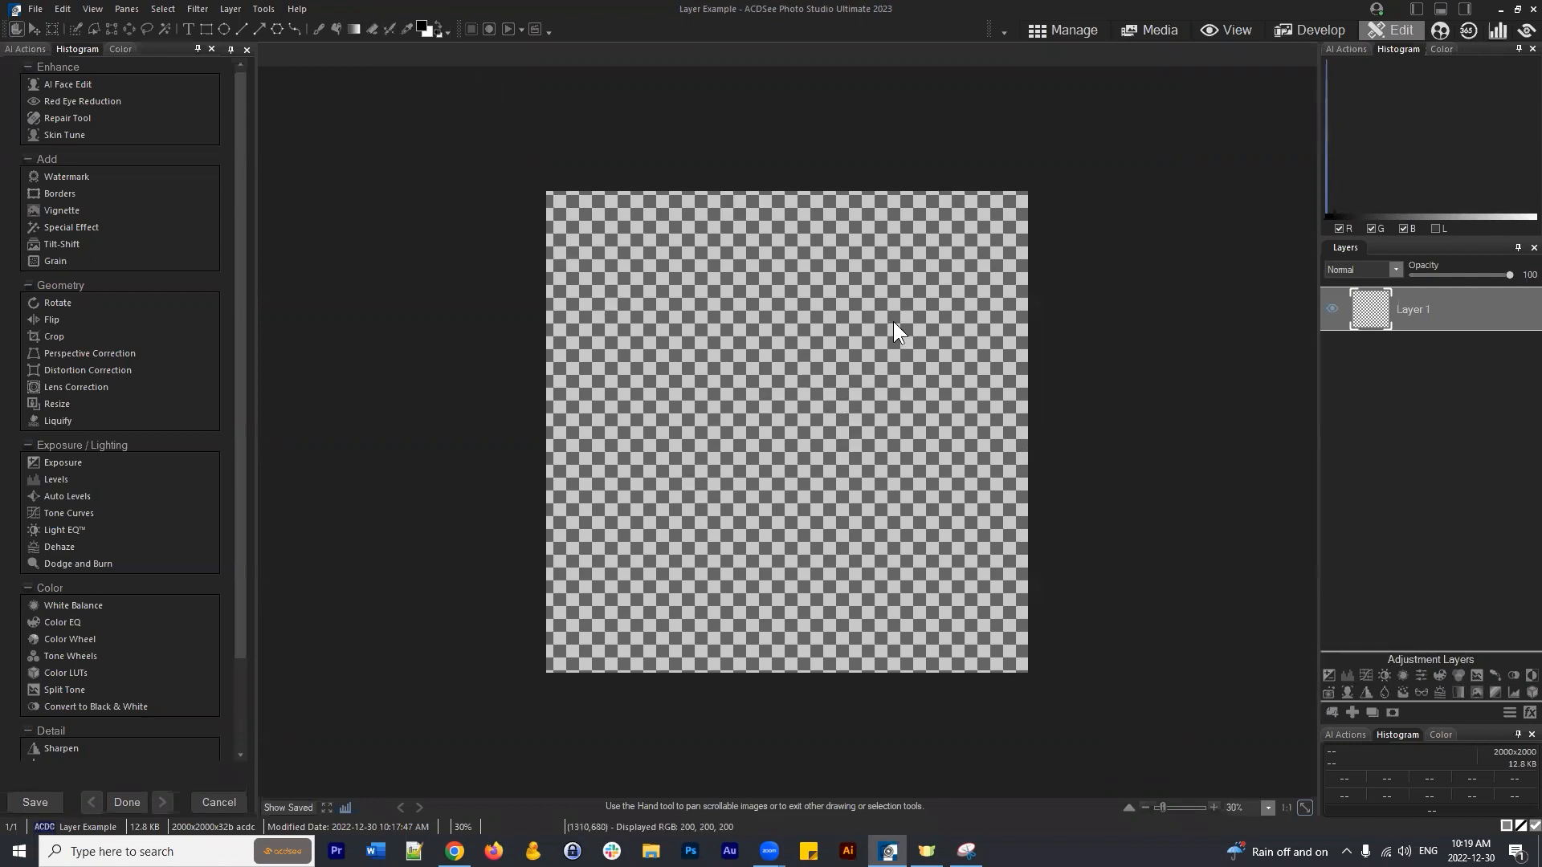
pyautogui.moveTo(1462, 303); pyautogui.dragTo(1425, 306)
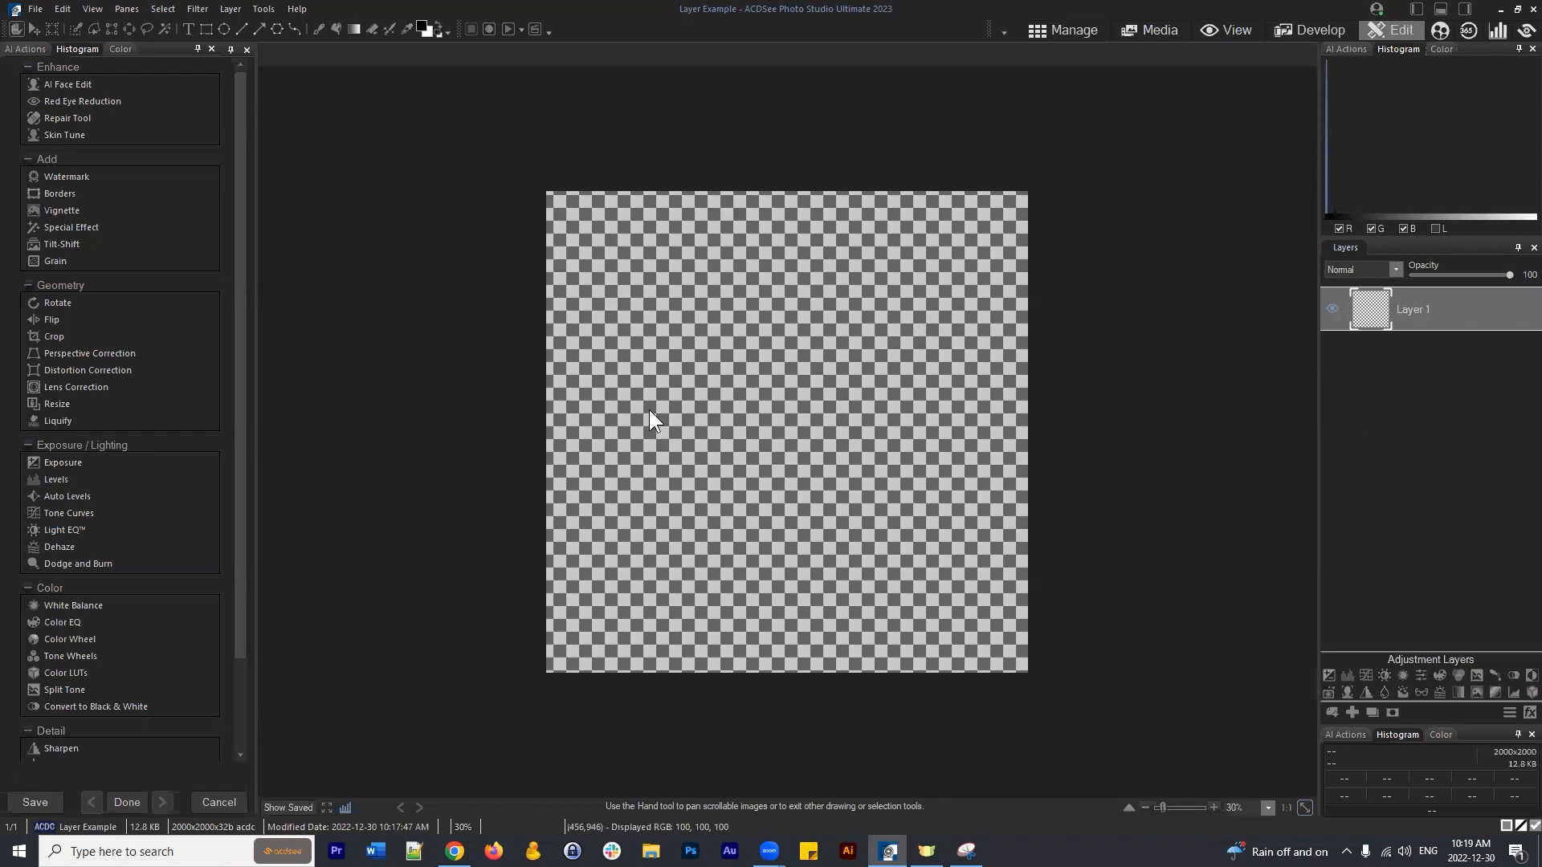
# Fill the transparent Layer 1 with red using the Fill tool.
pyautogui.click(335, 29)
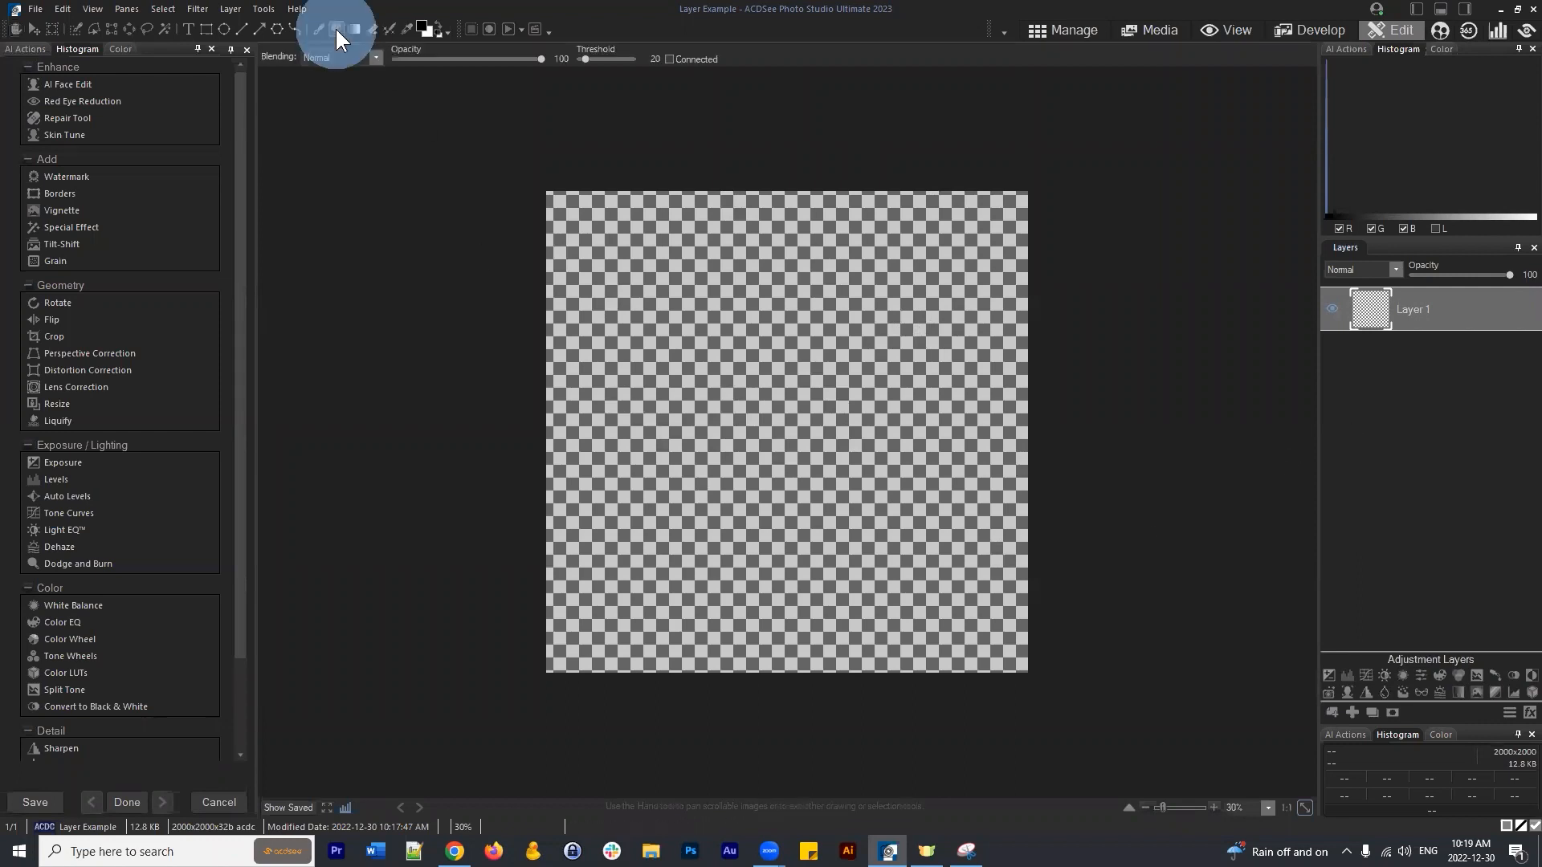
pyautogui.click(419, 25)
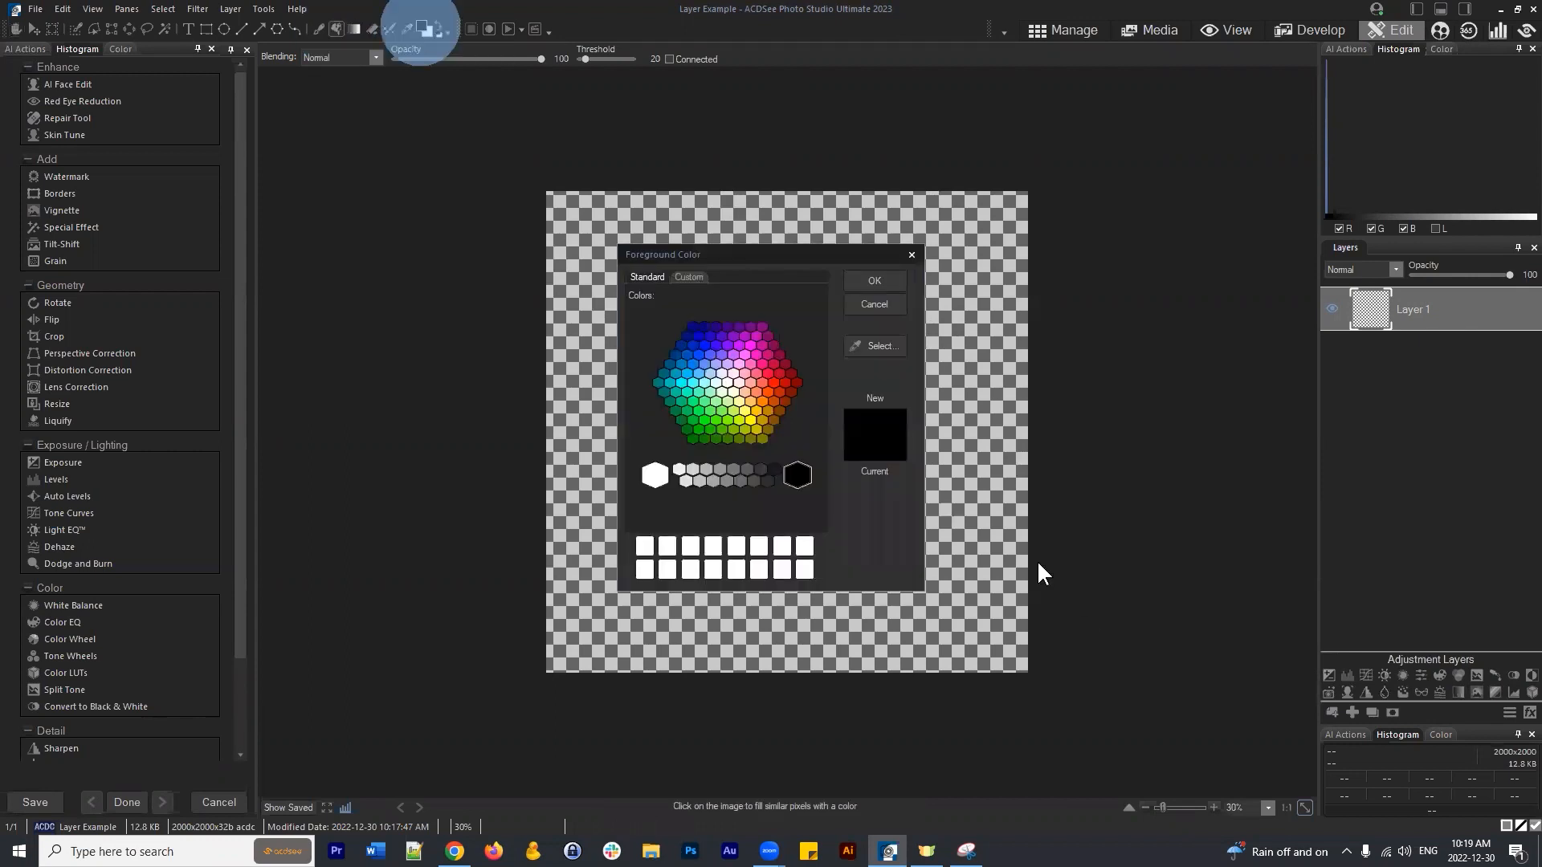
pyautogui.click(773, 382)
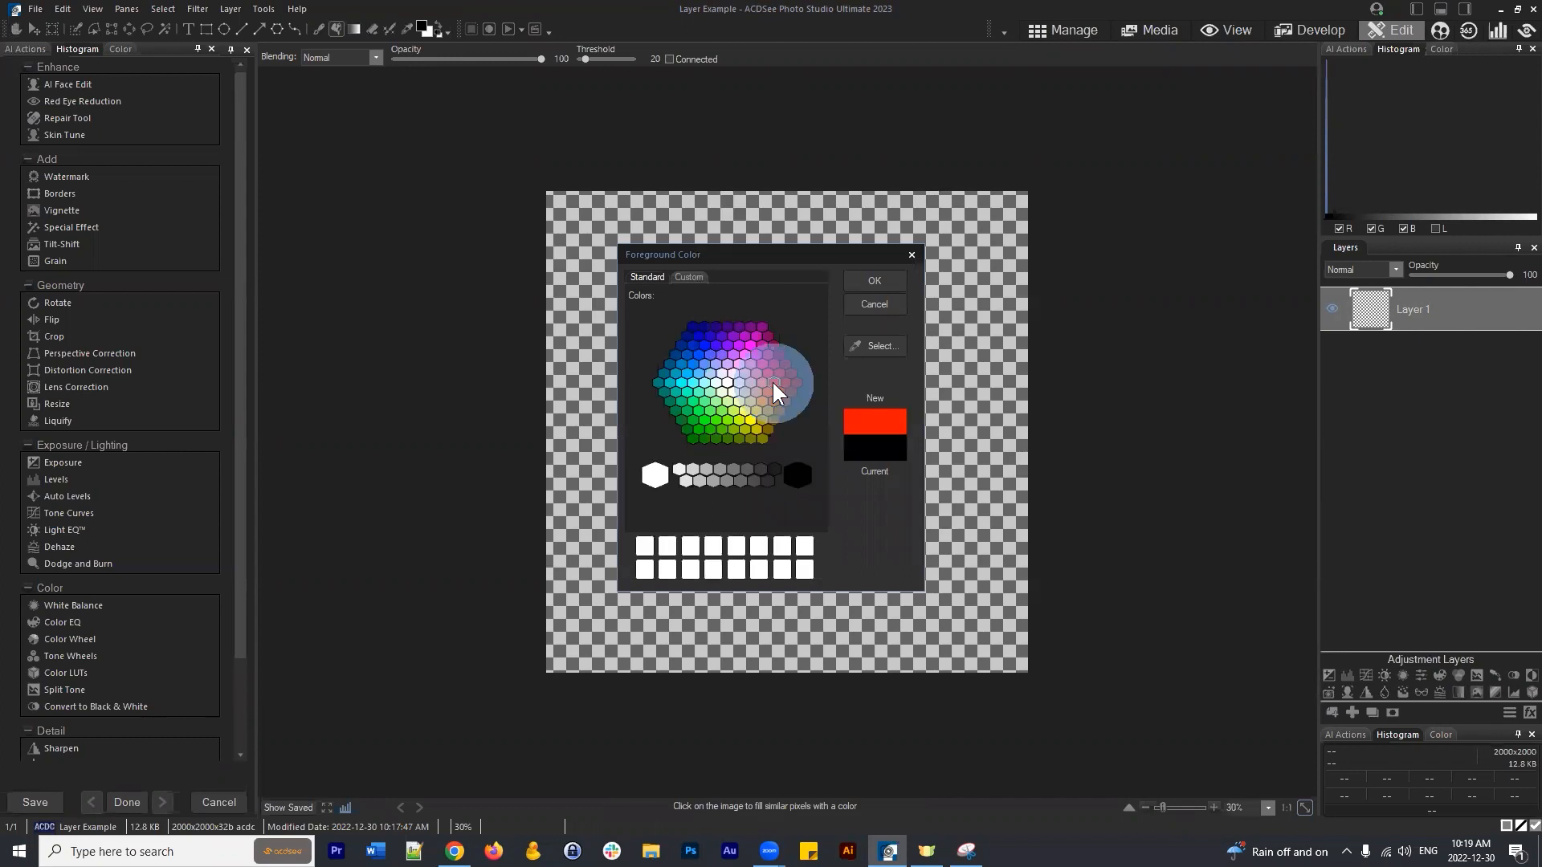
pyautogui.click(868, 281)
pyautogui.click(851, 308)
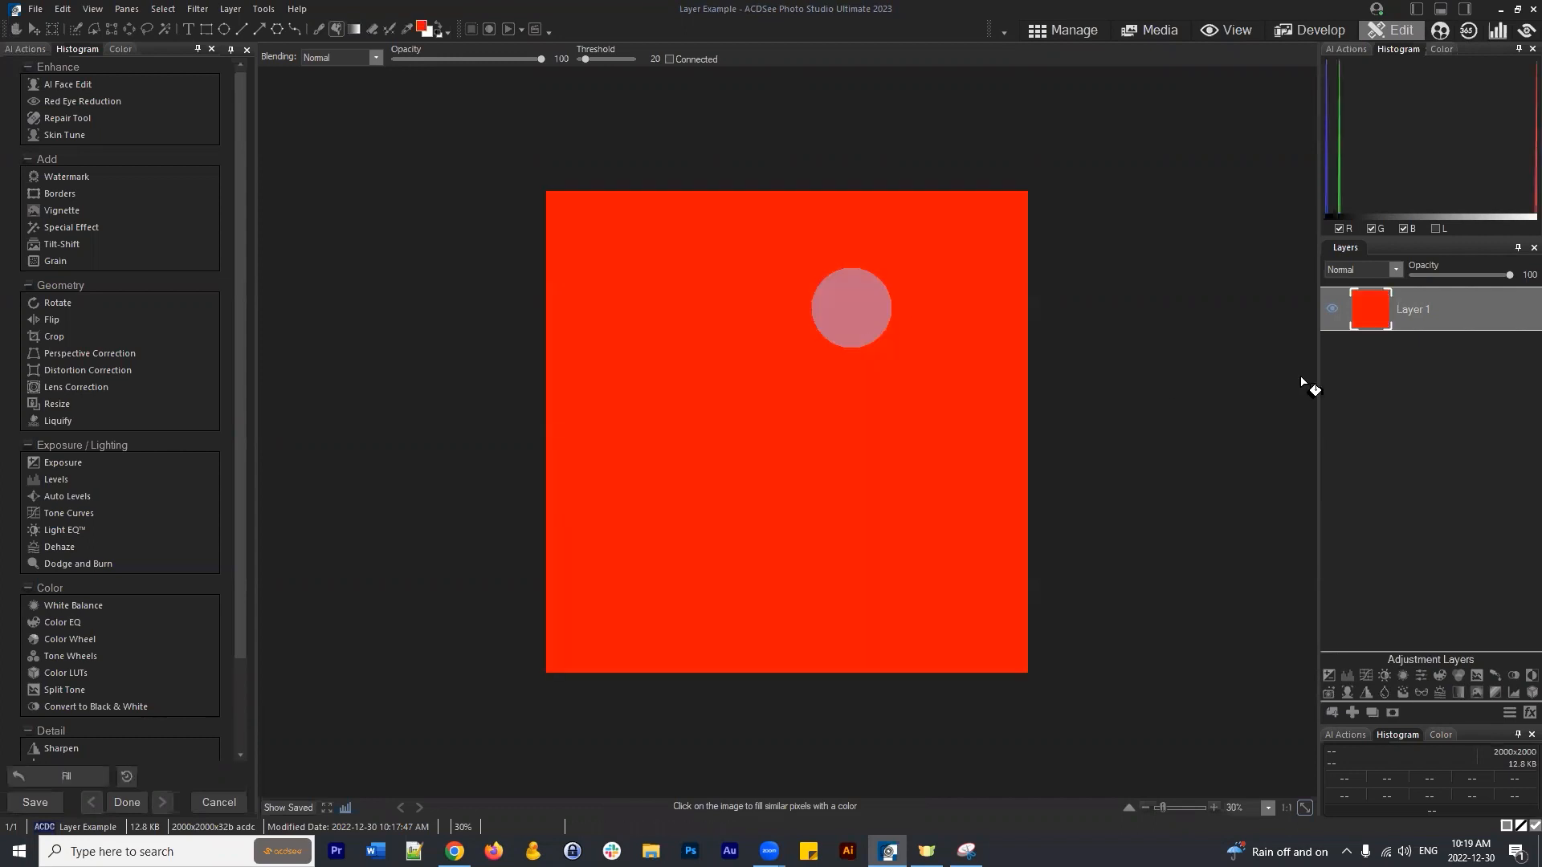
pyautogui.click(1471, 296)
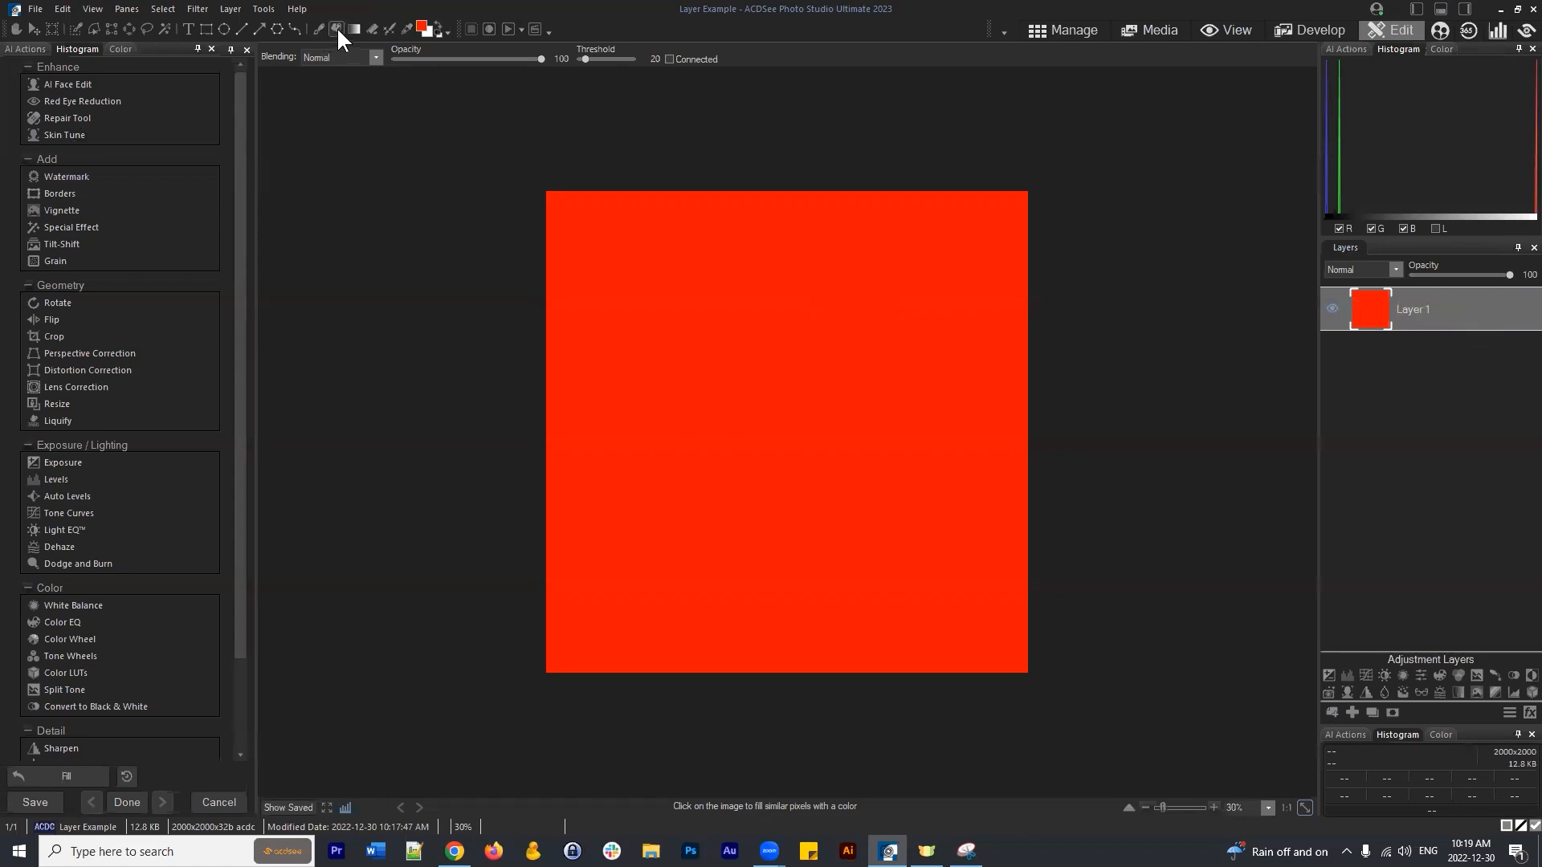
pyautogui.click(422, 30)
pyautogui.click(879, 282)
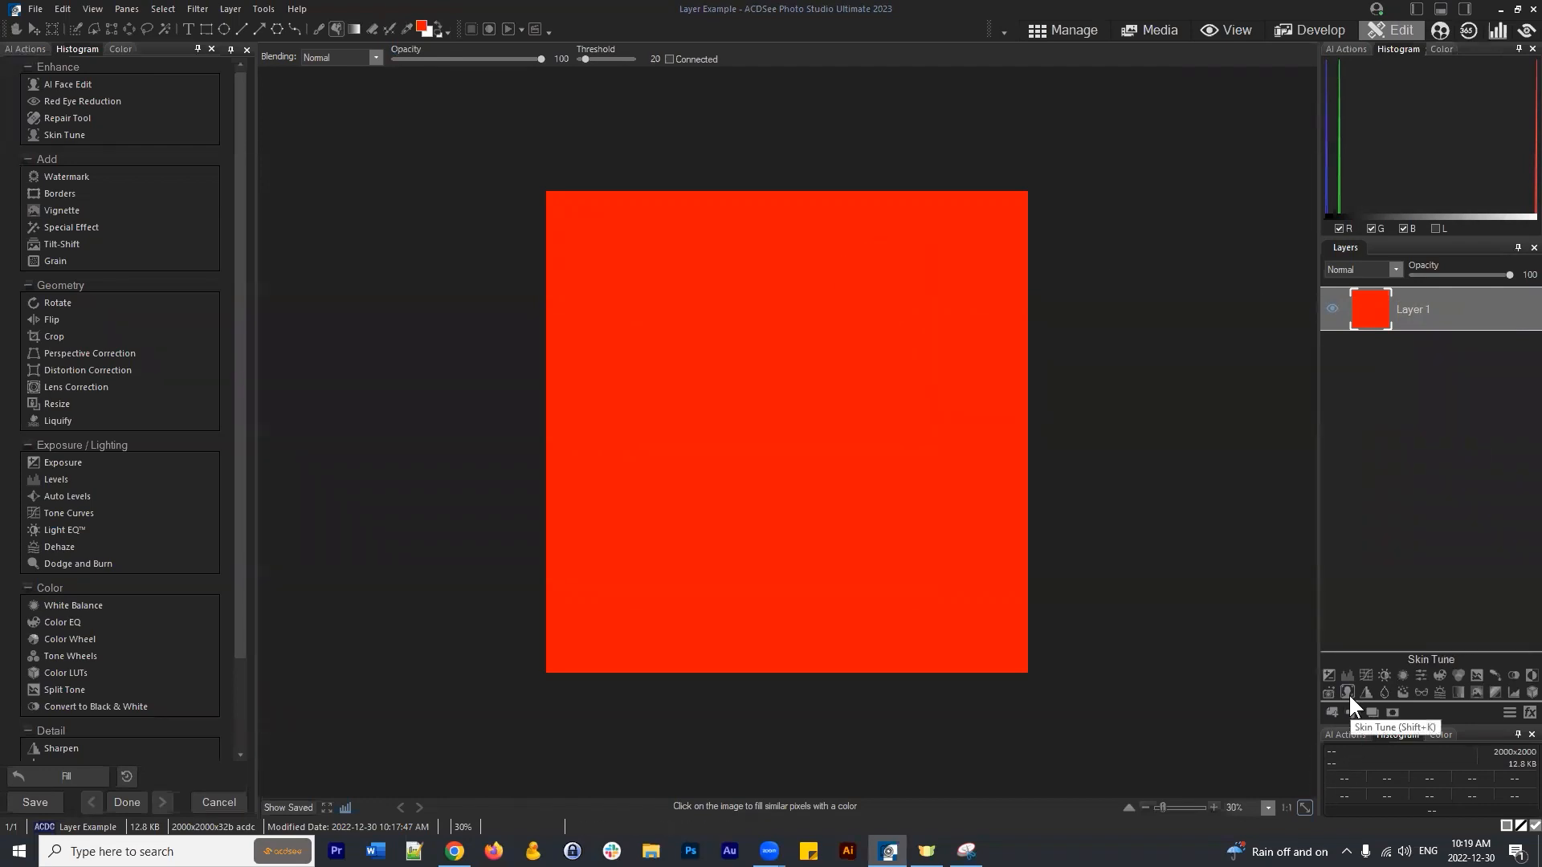
pyautogui.moveTo(1460, 313)
pyautogui.mouseDown()
pyautogui.moveTo(1472, 350)
pyautogui.moveTo(1442, 321)
pyautogui.mouseUp()
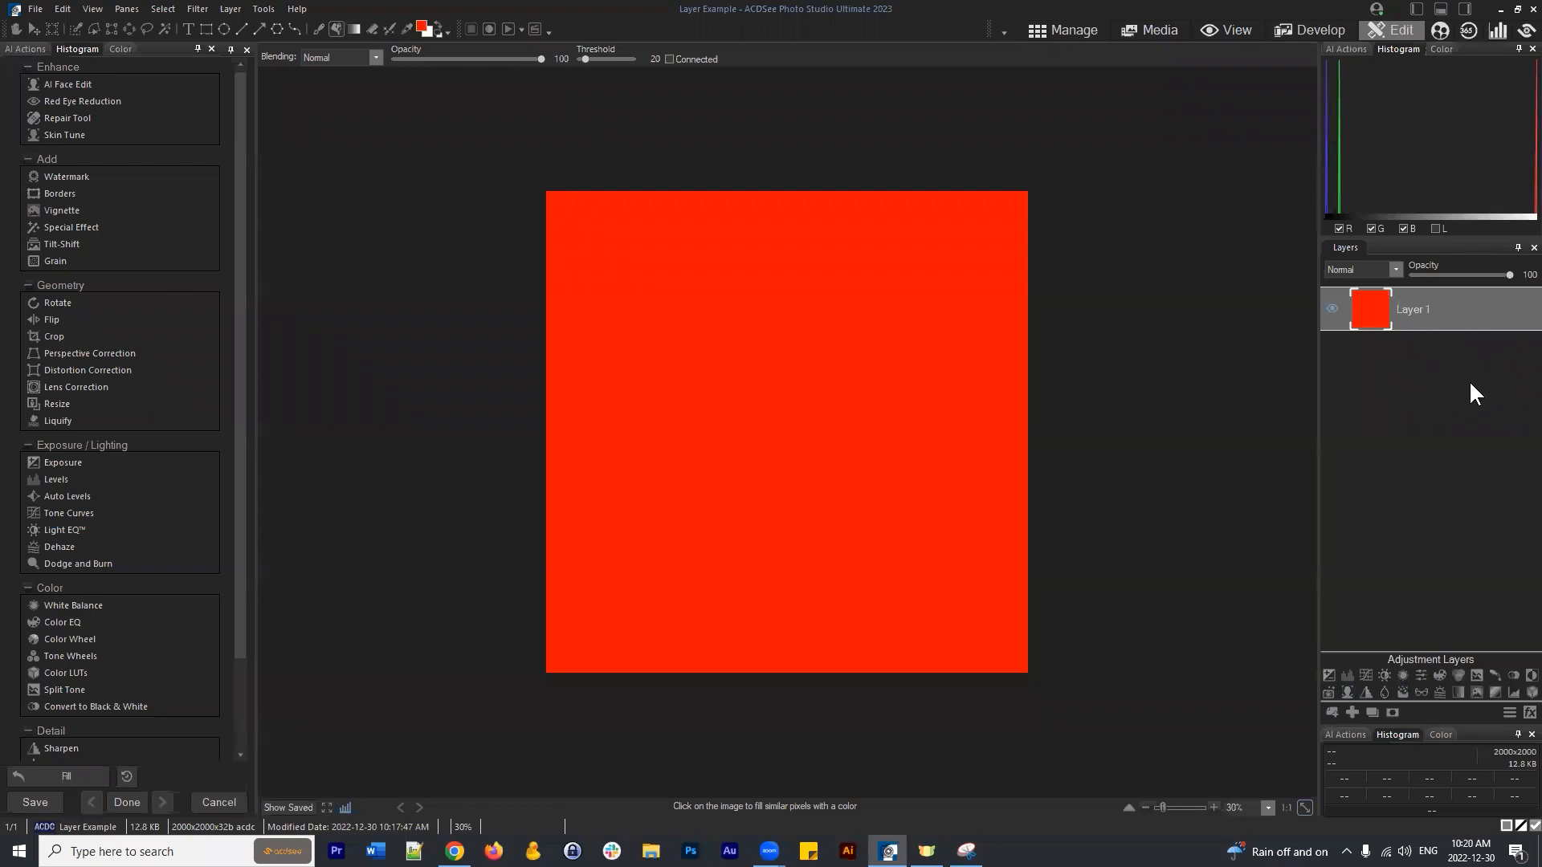
# Add a blank layer above the red Layer 1 and keep it selected.
pyautogui.click(1429, 305)
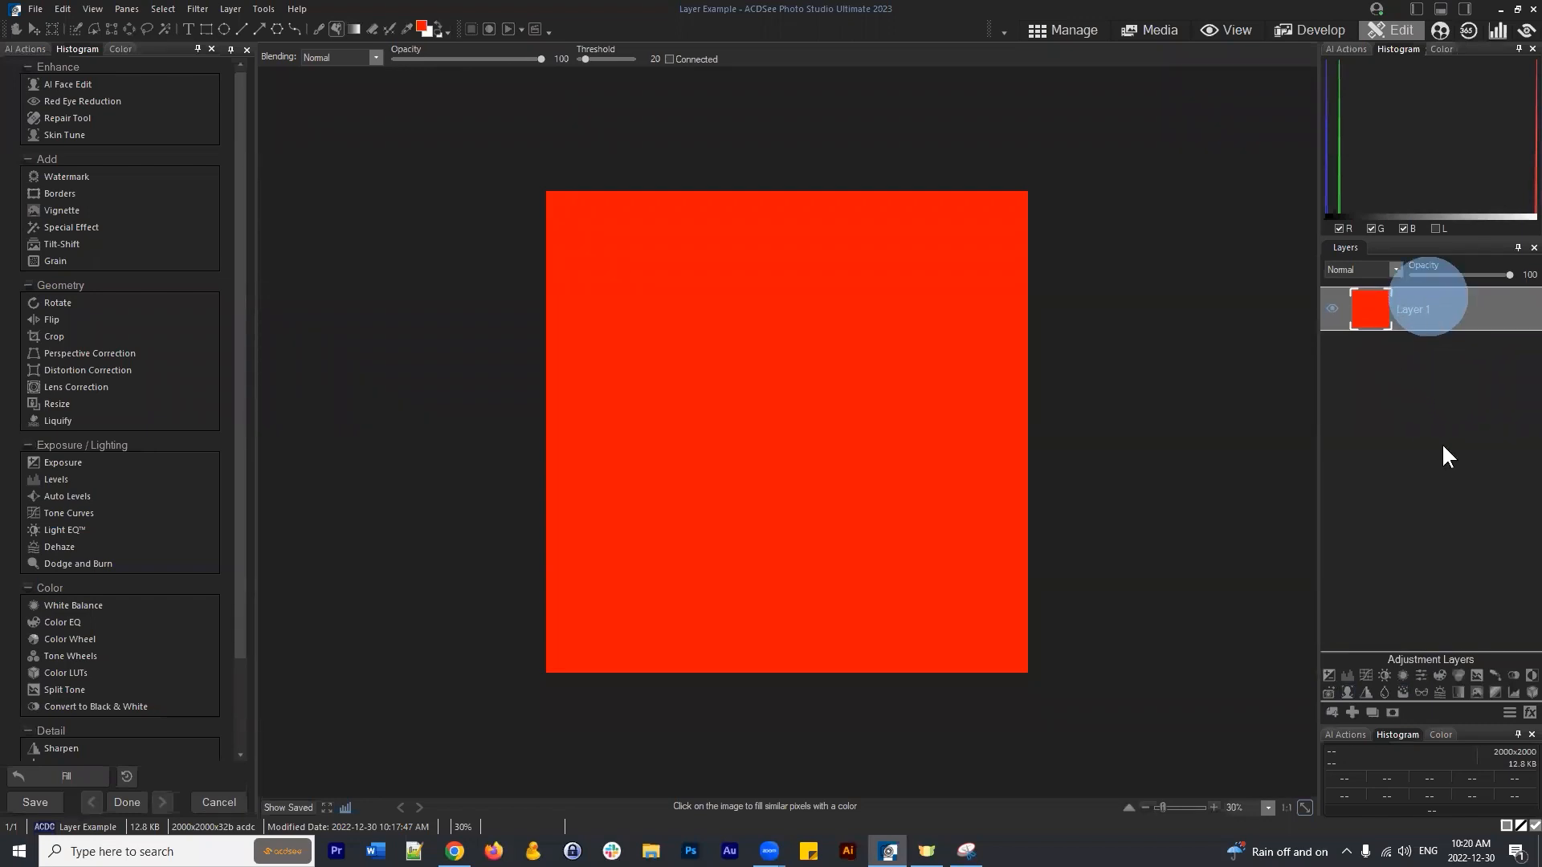
pyautogui.click(1352, 713)
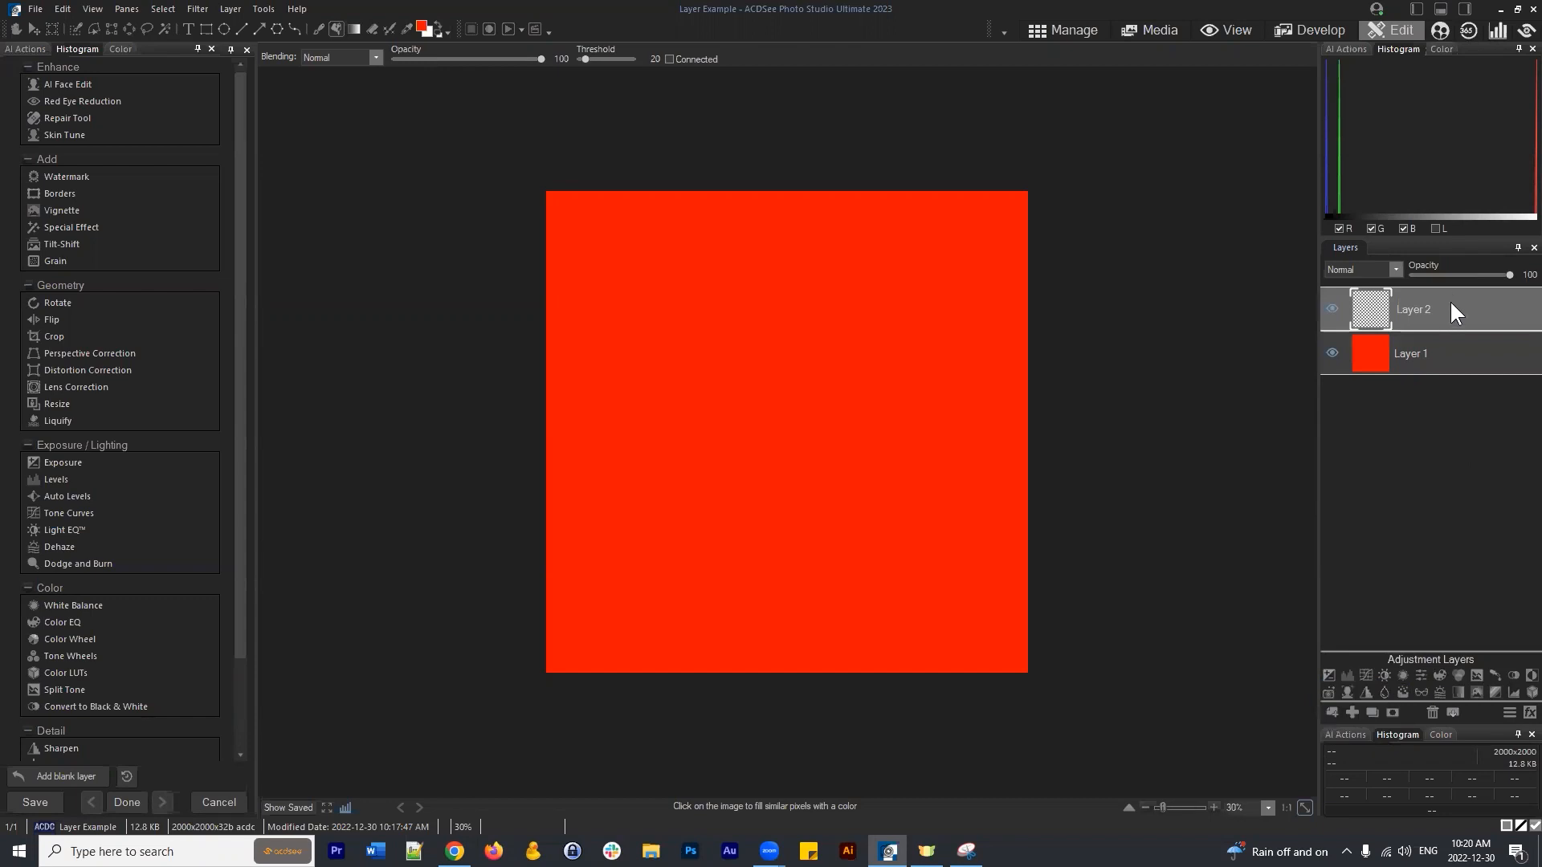
pyautogui.click(1442, 301)
pyautogui.click(1439, 292)
pyautogui.click(1458, 306)
# Set the foreground color to blue and fill the new blank layer with it.
pyautogui.click(421, 25)
pyautogui.click(704, 345)
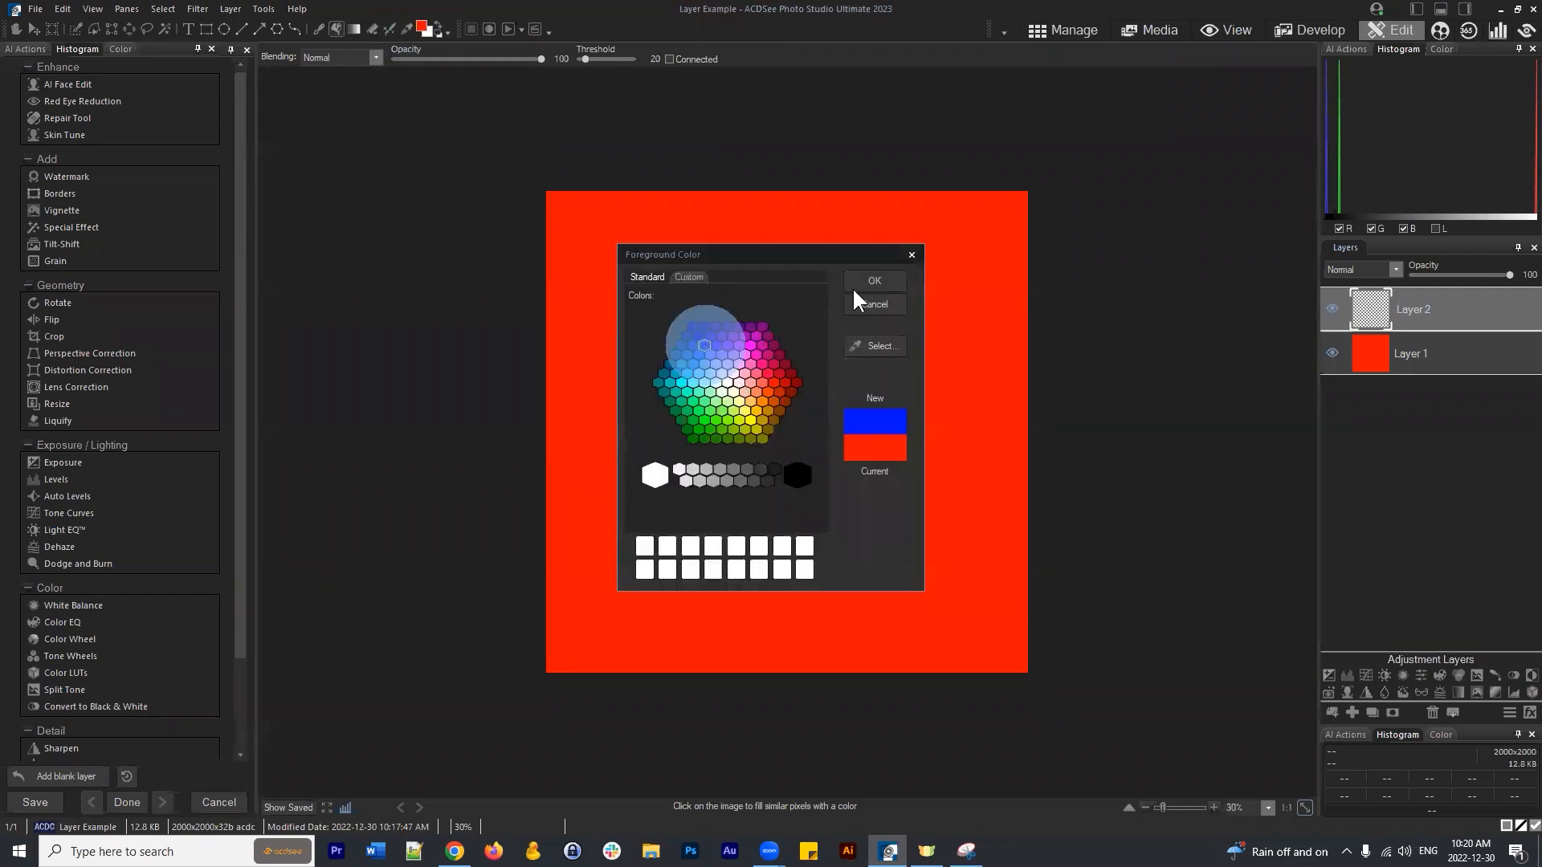
pyautogui.click(874, 281)
pyautogui.click(803, 393)
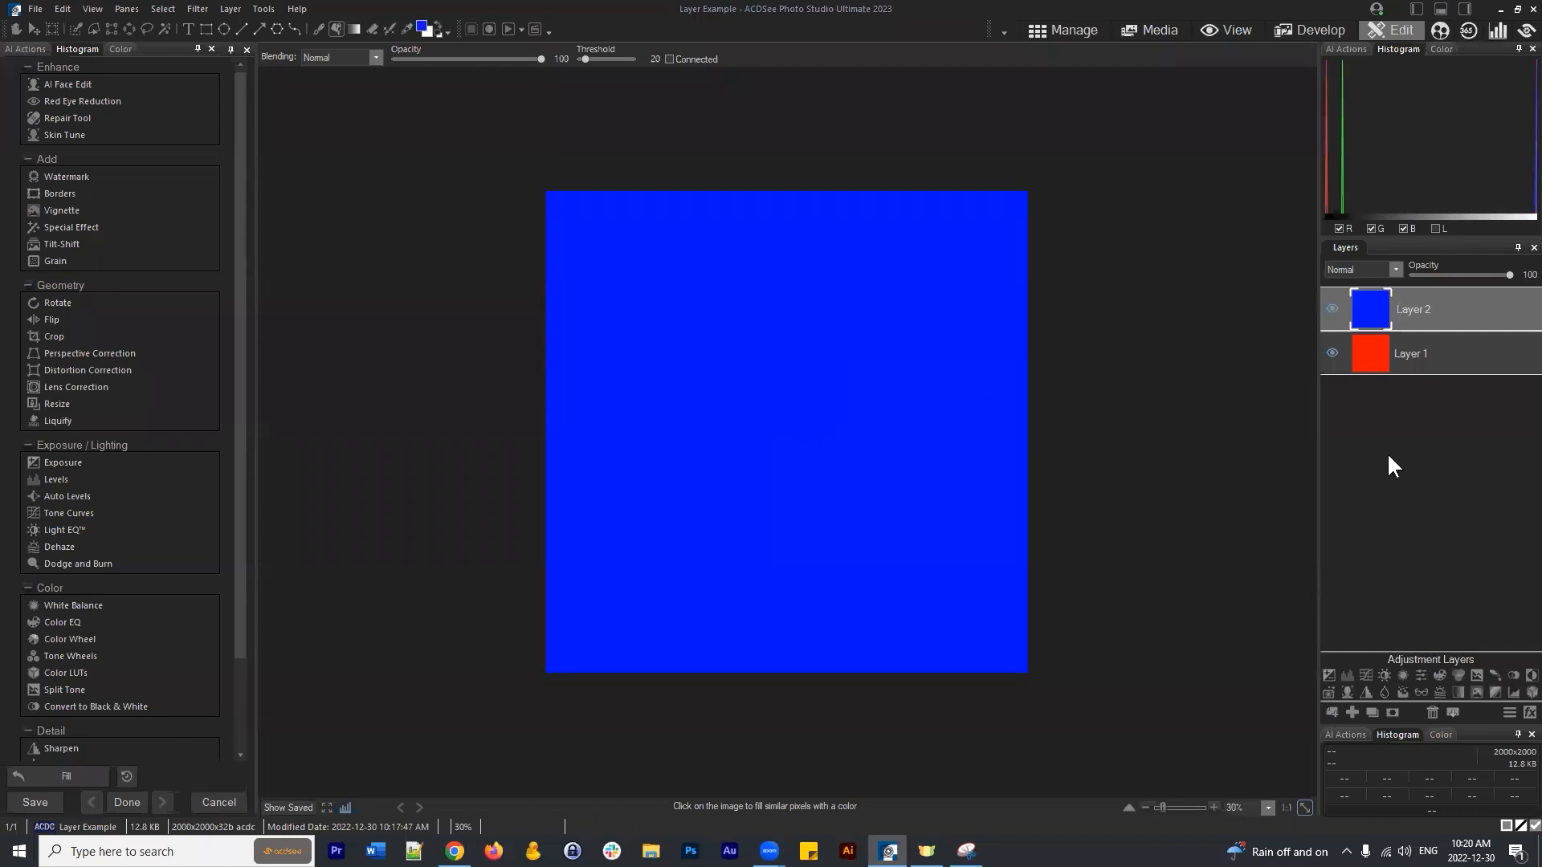
pyautogui.click(1457, 300)
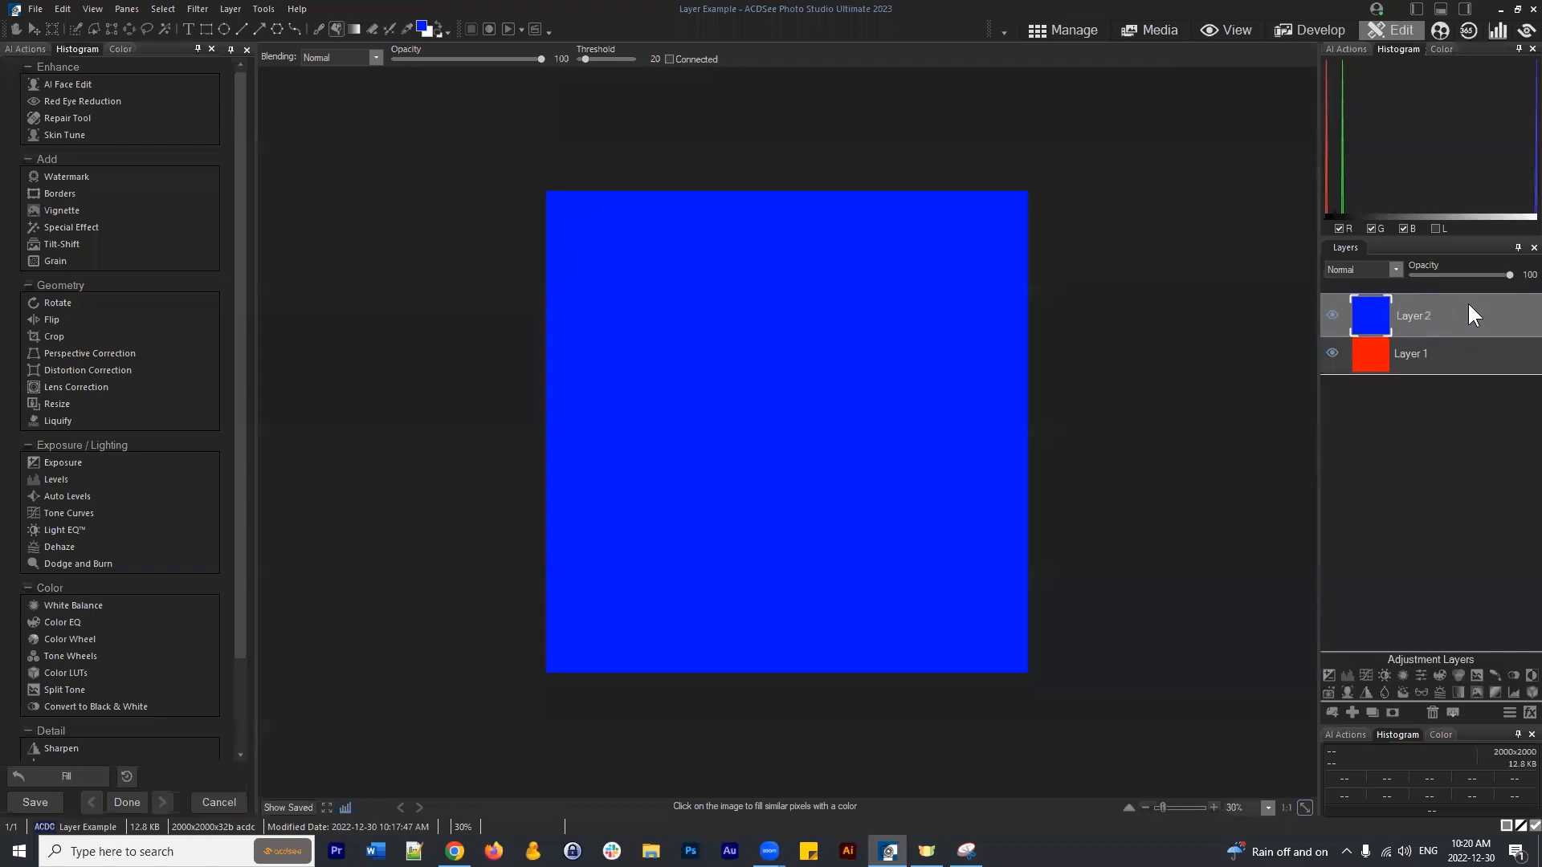
pyautogui.click(1452, 361)
pyautogui.click(1472, 302)
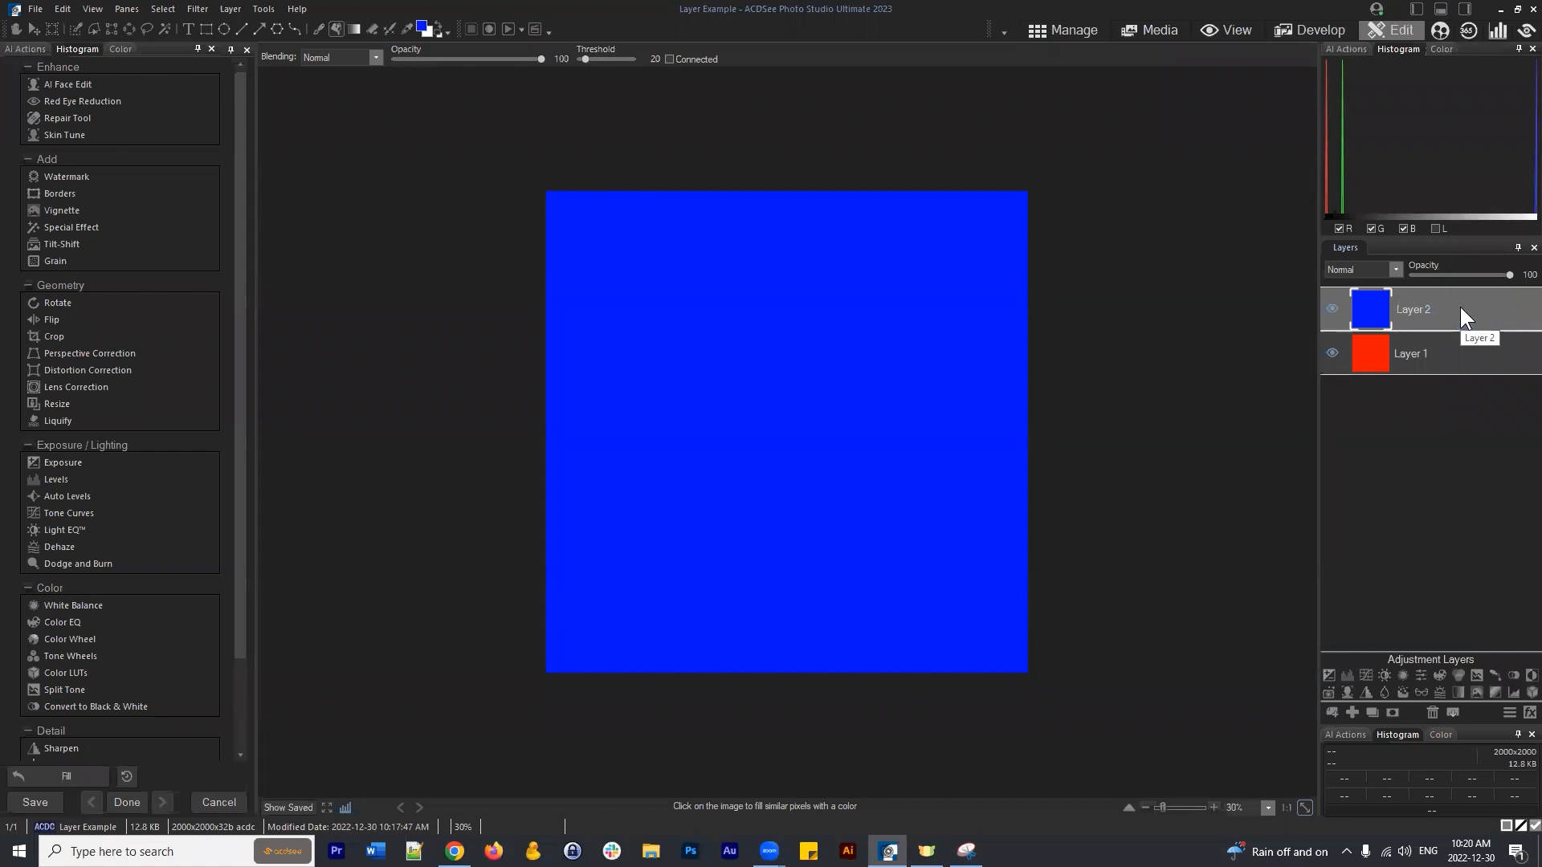
# Rename the blue-filled Layer 2 as Blue.
pyautogui.rightClick(1457, 305)
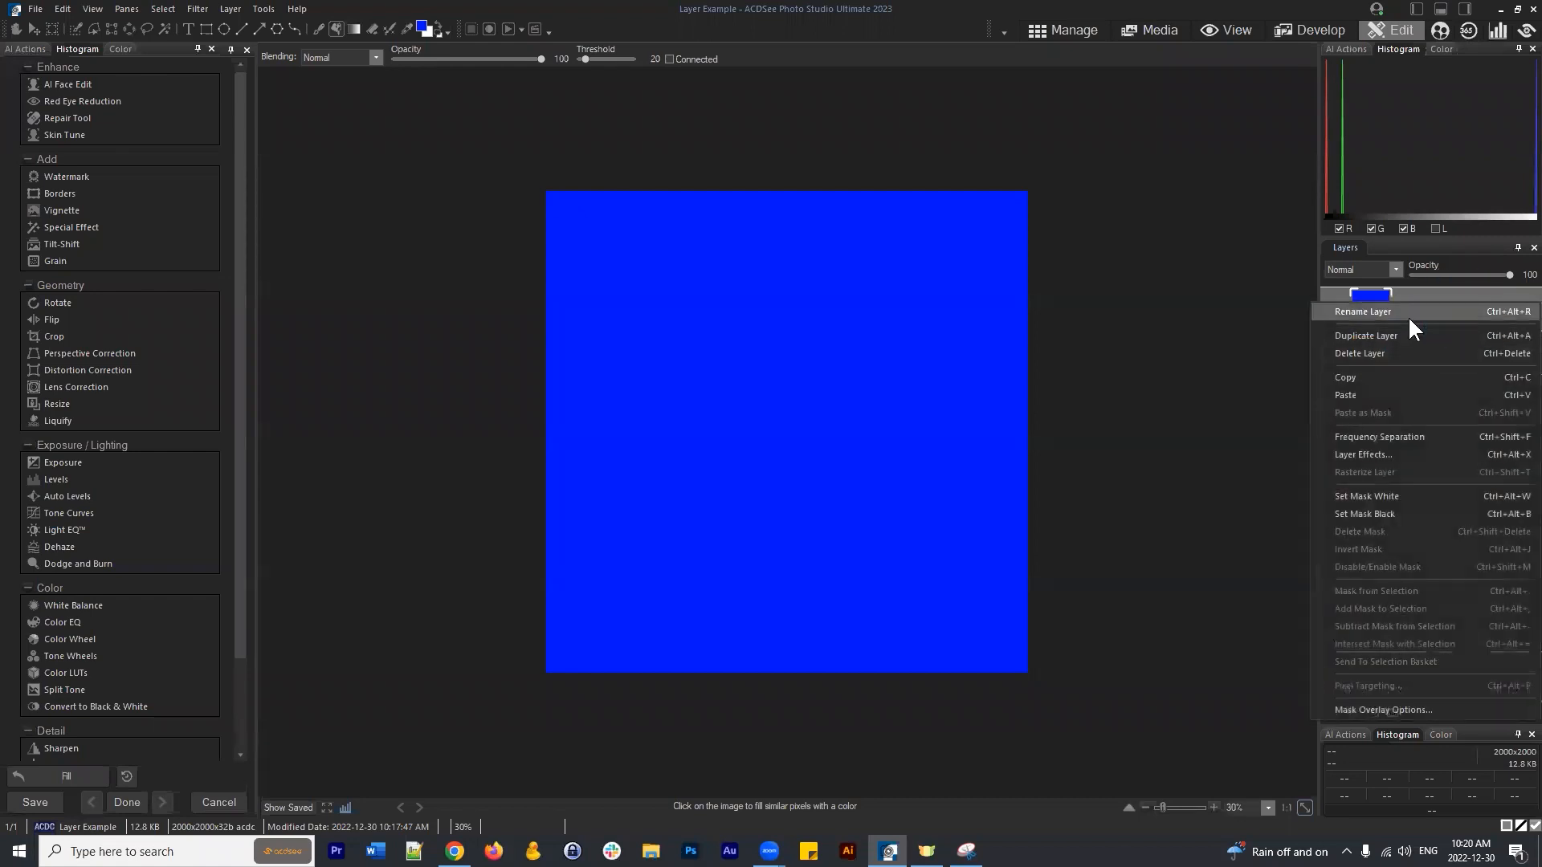
pyautogui.click(1407, 318)
pyautogui.write('Blu')
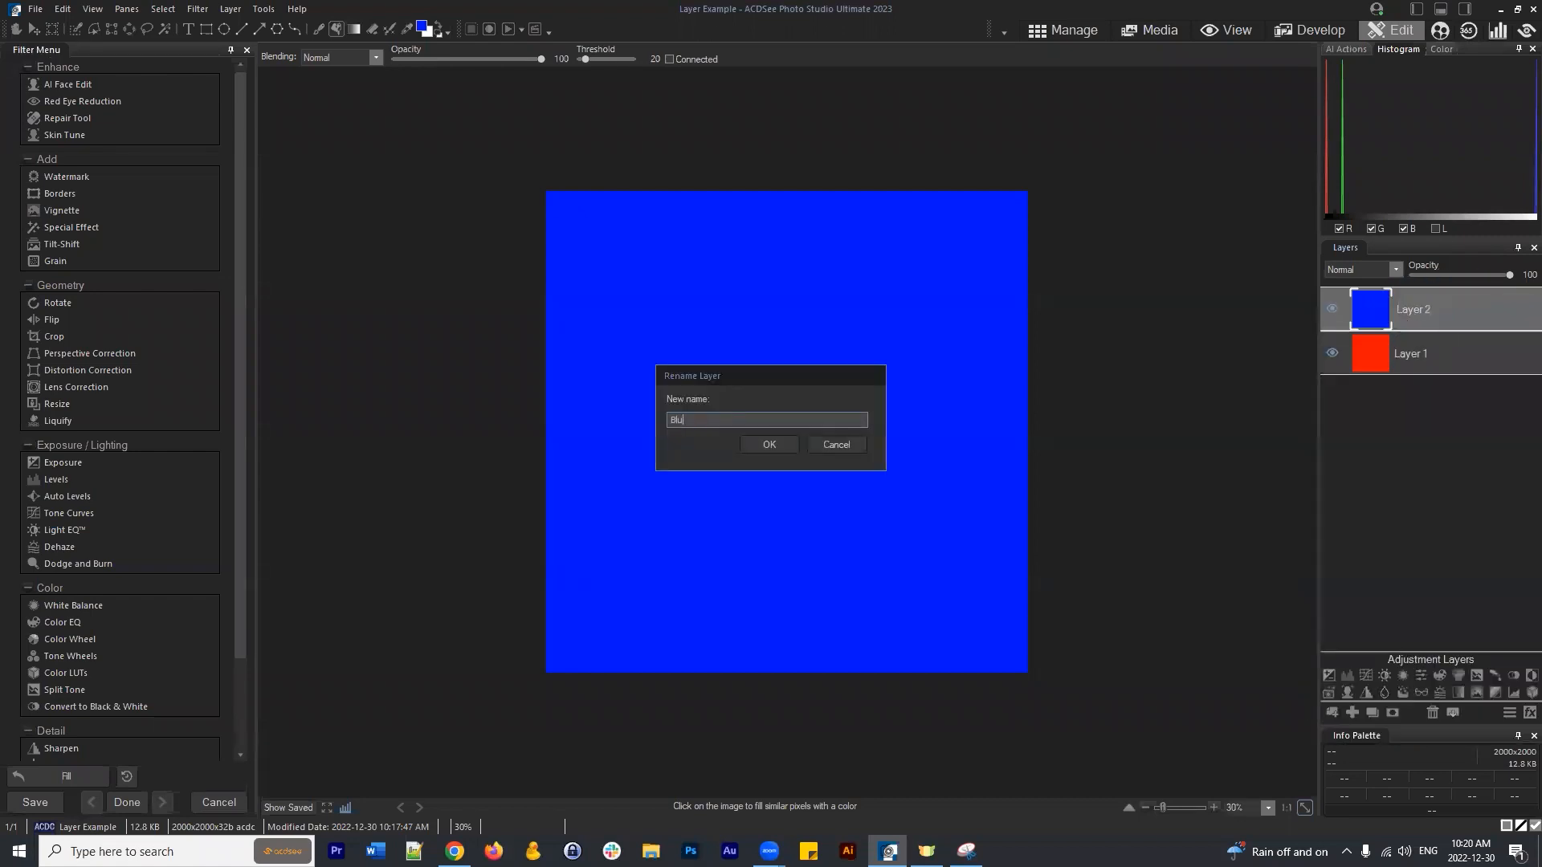
pyautogui.write('e')
pyautogui.press('Return')
# Rename the red-filled Layer 1 as Red.
pyautogui.rightClick(1429, 344)
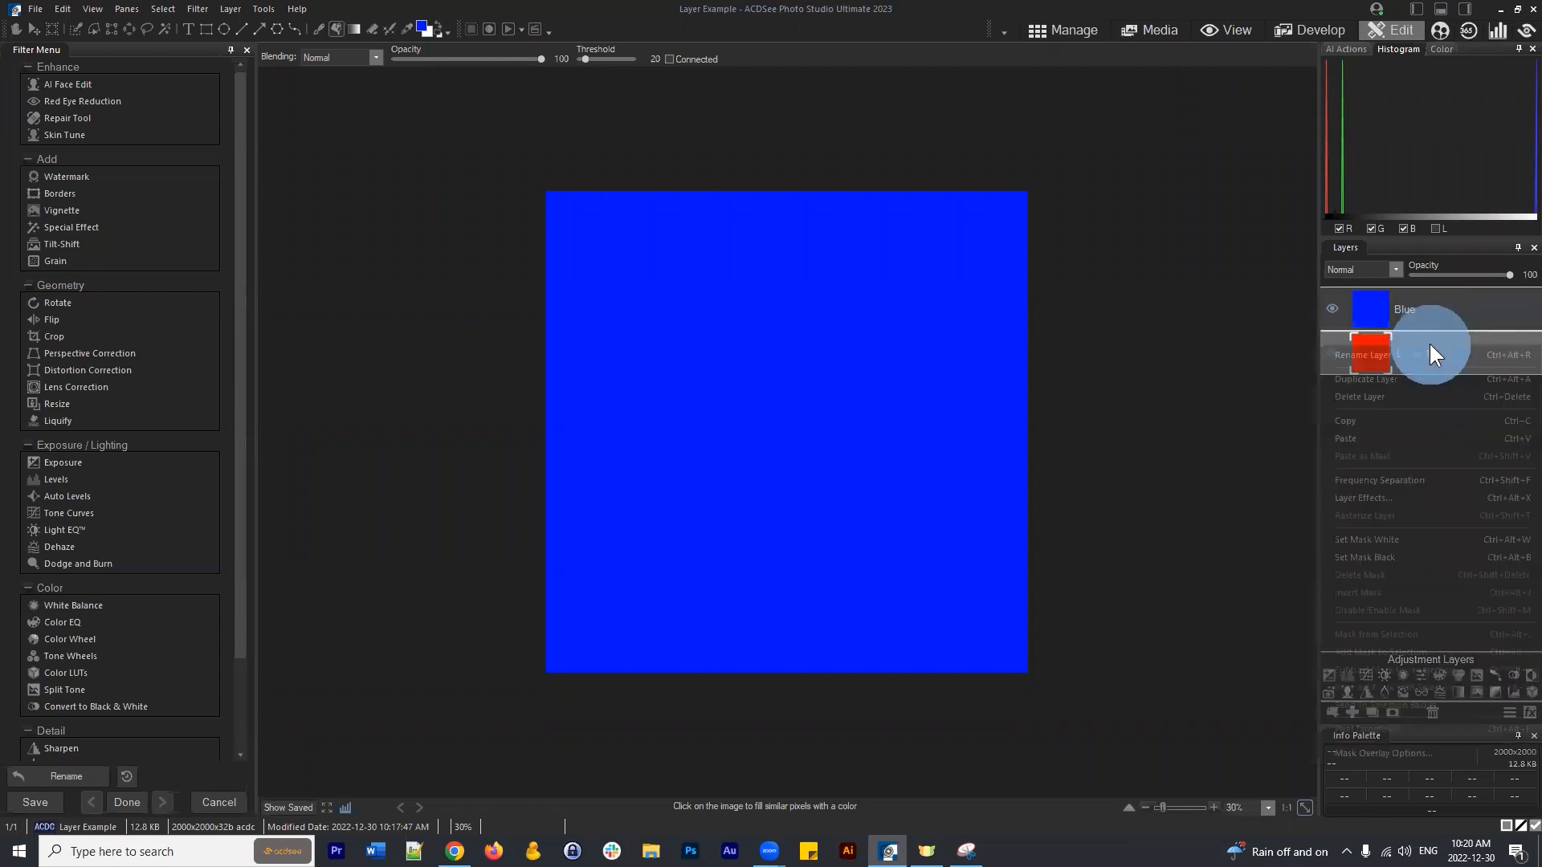
pyautogui.click(1394, 354)
pyautogui.write('R')
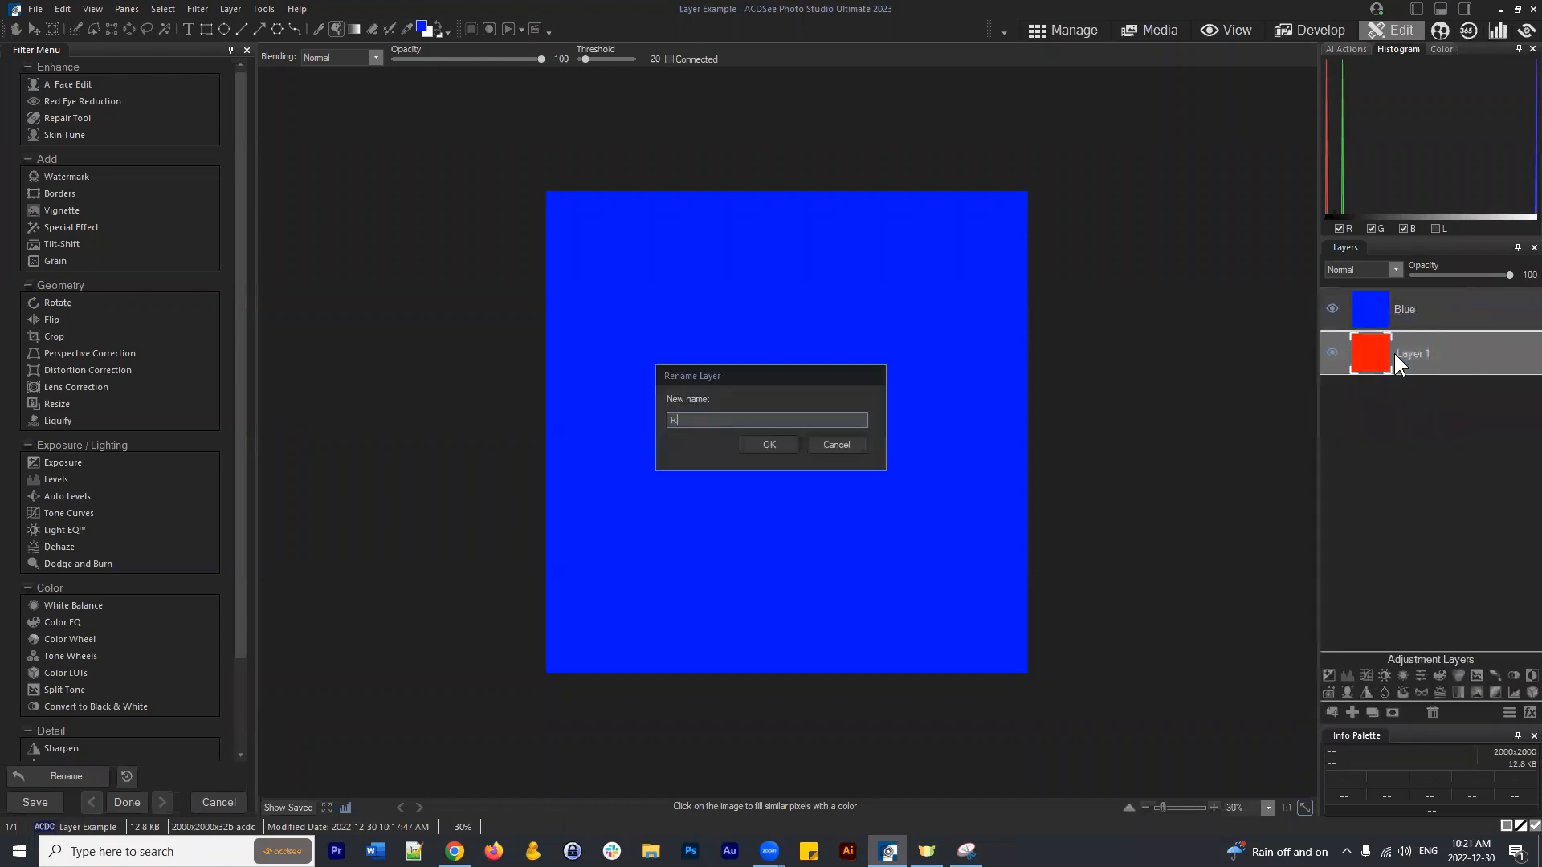
pyautogui.write('ed')
pyautogui.press('Return')
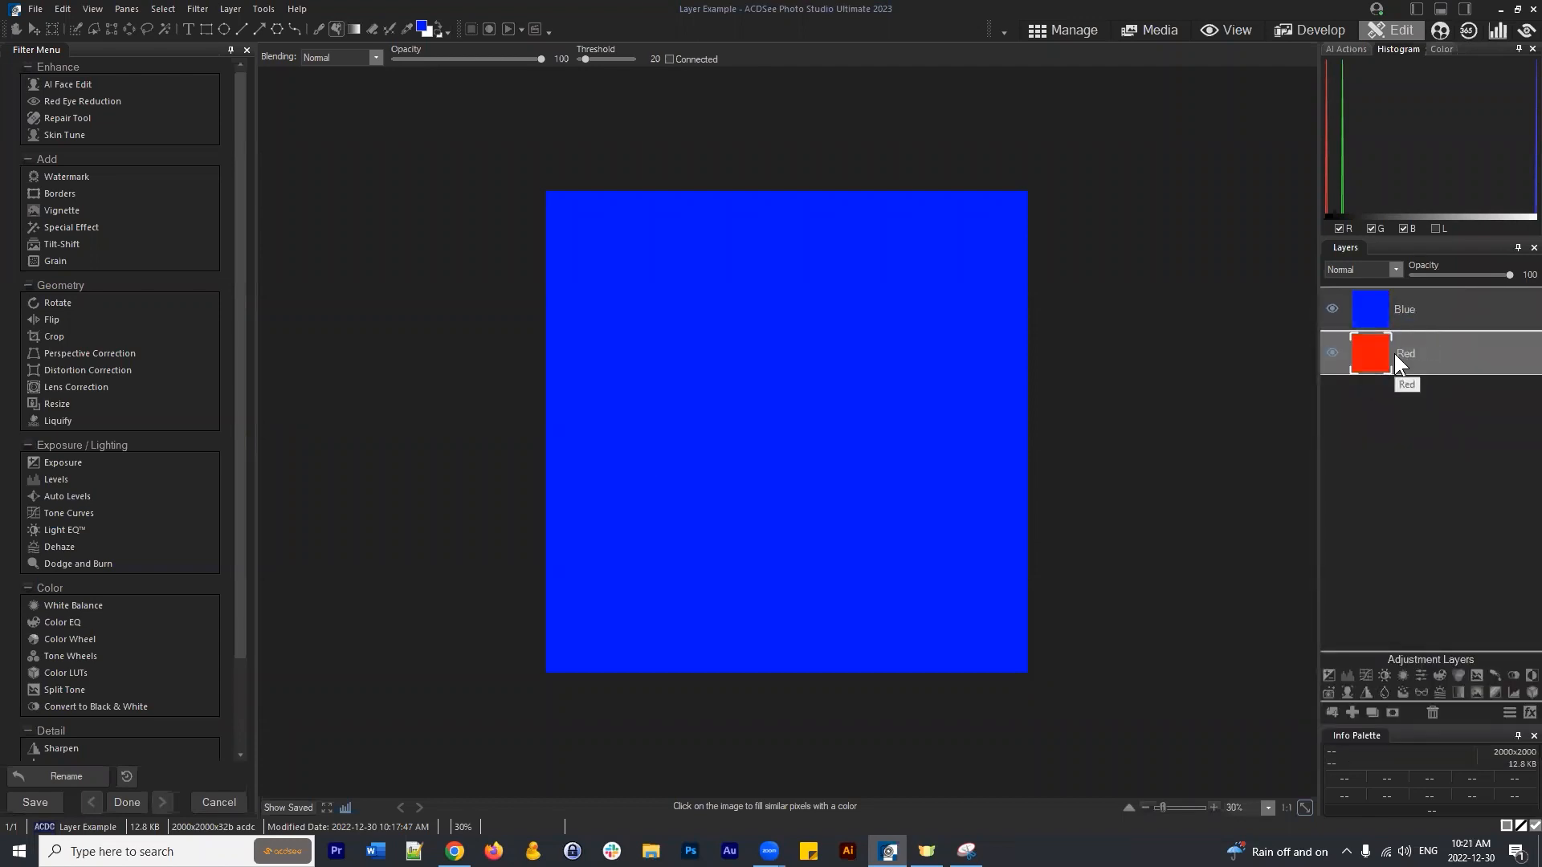
# Move the Blue layer below the Red layer in the stack.
pyautogui.click(1452, 306)
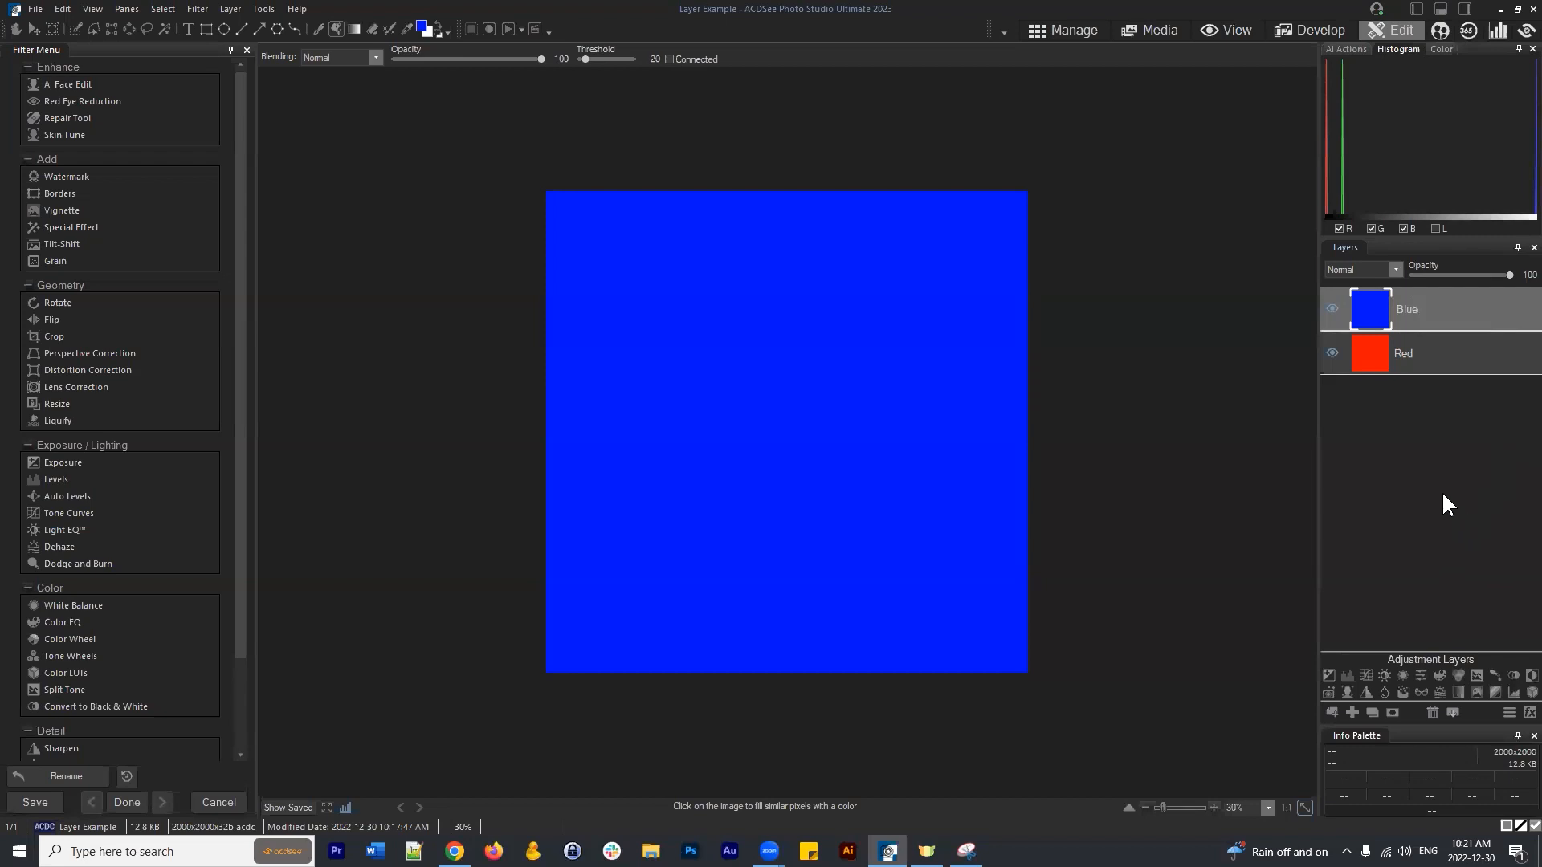
pyautogui.click(1449, 313)
pyautogui.moveTo(1409, 302); pyautogui.dragTo(1418, 383)
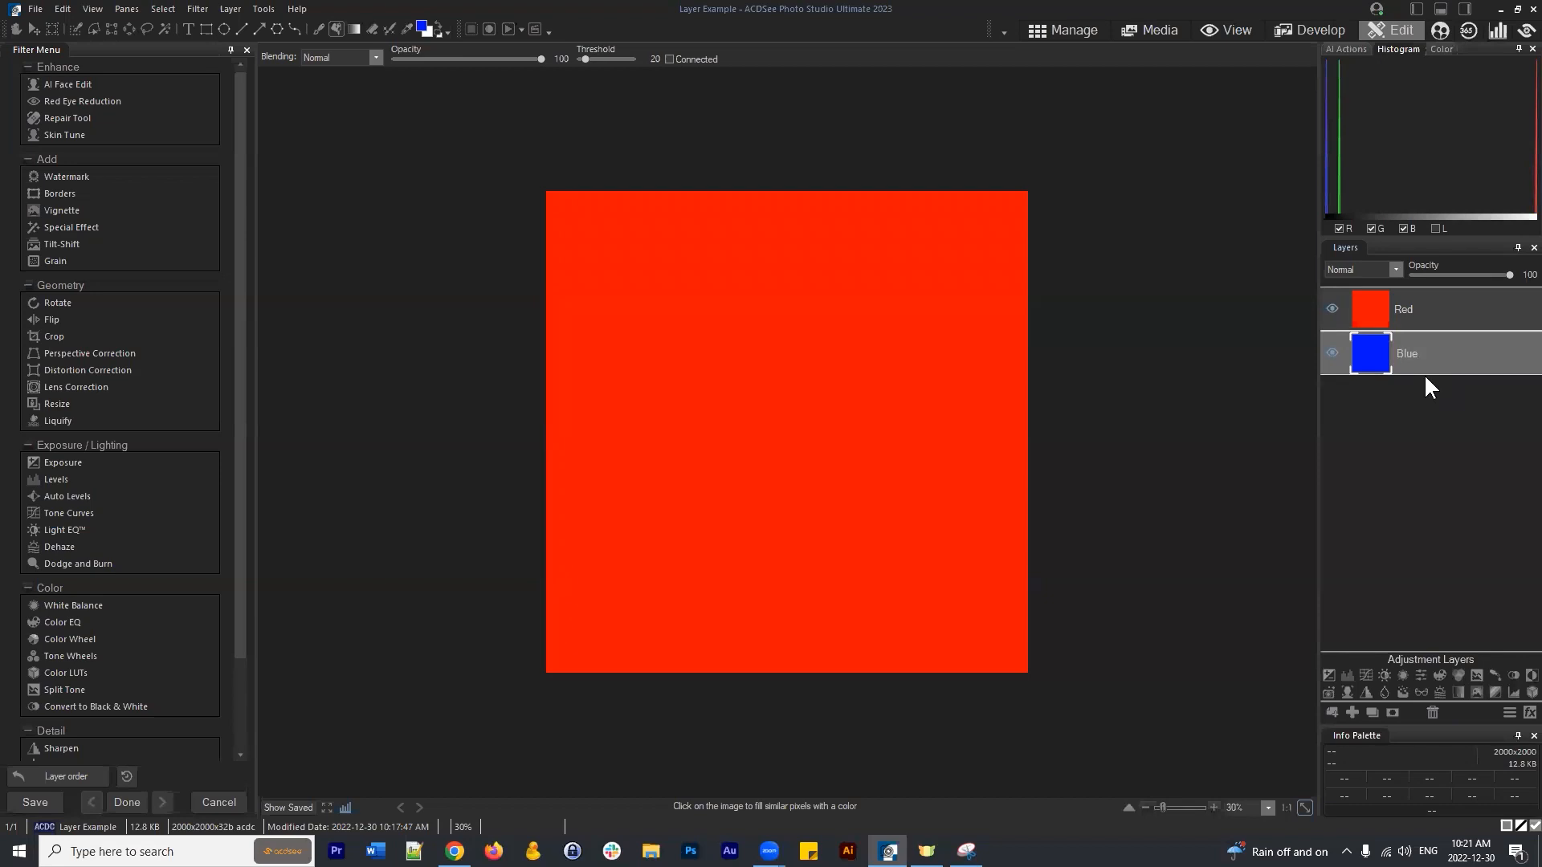
# Swap the layer order twice, raising Blue above Red and returning it beneath Red.
pyautogui.click(1455, 315)
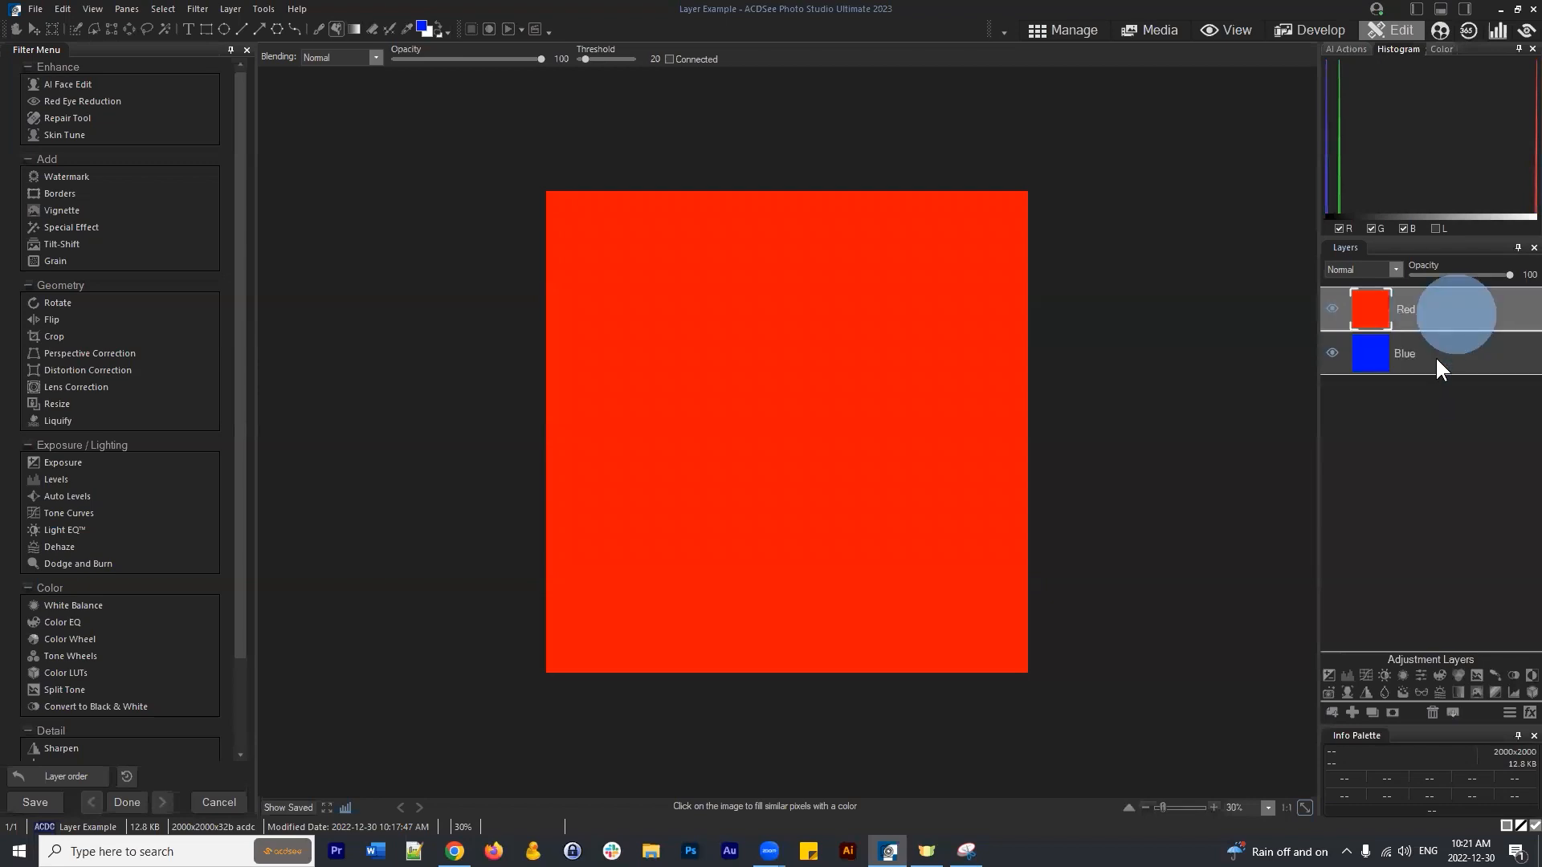
pyautogui.click(1436, 358)
pyautogui.moveTo(1458, 368); pyautogui.dragTo(1404, 278)
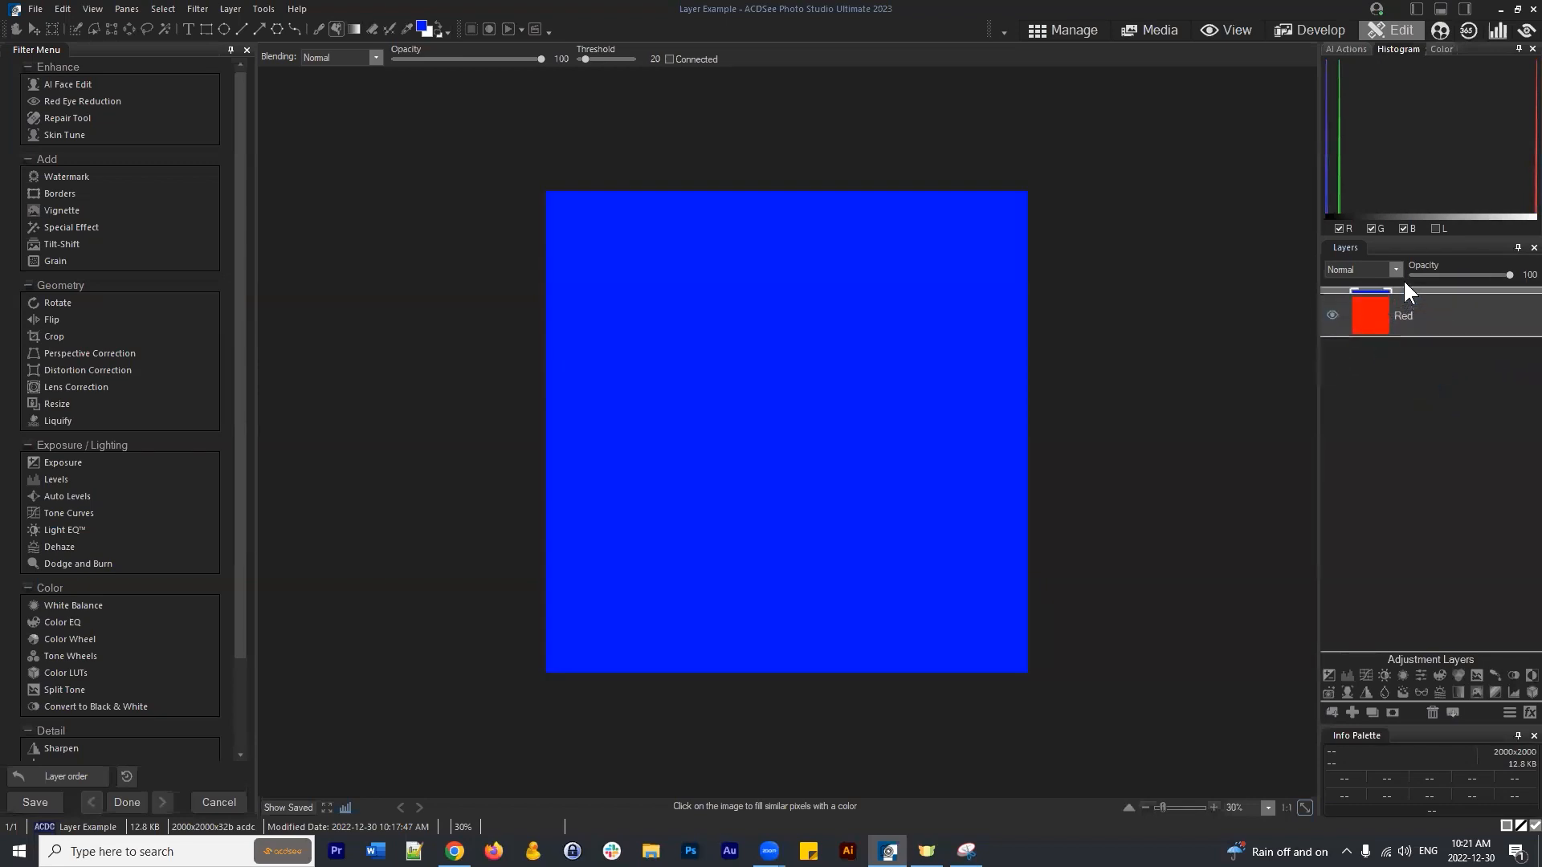
pyautogui.moveTo(1420, 353)
pyautogui.mouseDown()
pyautogui.moveTo(1421, 304)
pyautogui.moveTo(1419, 375)
pyautogui.mouseUp()
pyautogui.moveTo(1415, 300); pyautogui.dragTo(1416, 381)
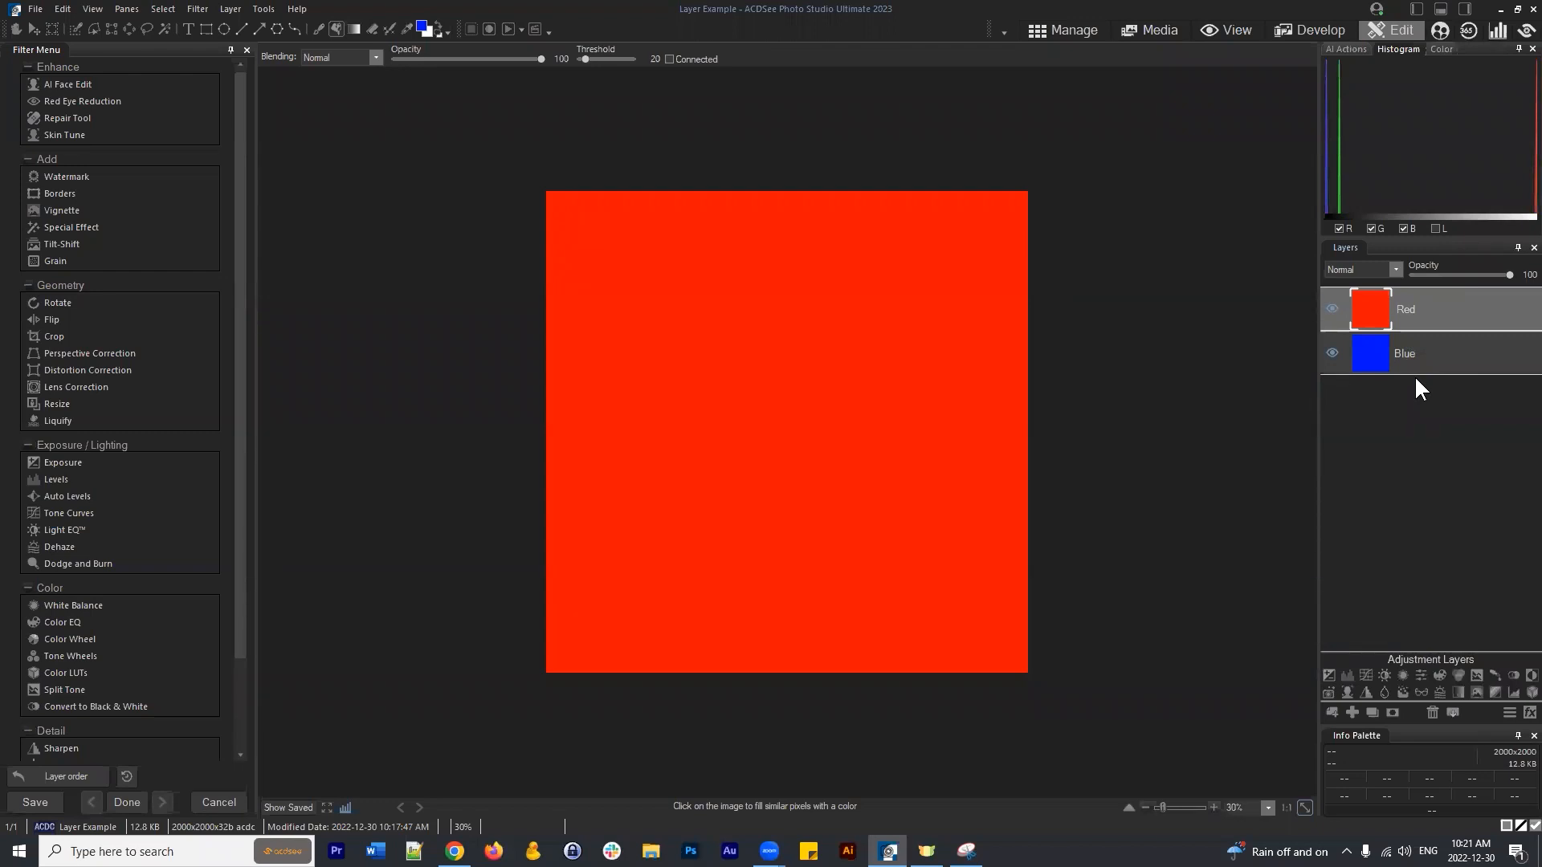
# Add a Vibrance adjustment layer above the Red layer.
pyautogui.moveTo(1425, 359); pyautogui.dragTo(1464, 310)
pyautogui.click(1443, 299)
pyautogui.click(1454, 306)
pyautogui.moveTo(1452, 312); pyautogui.dragTo(1448, 308)
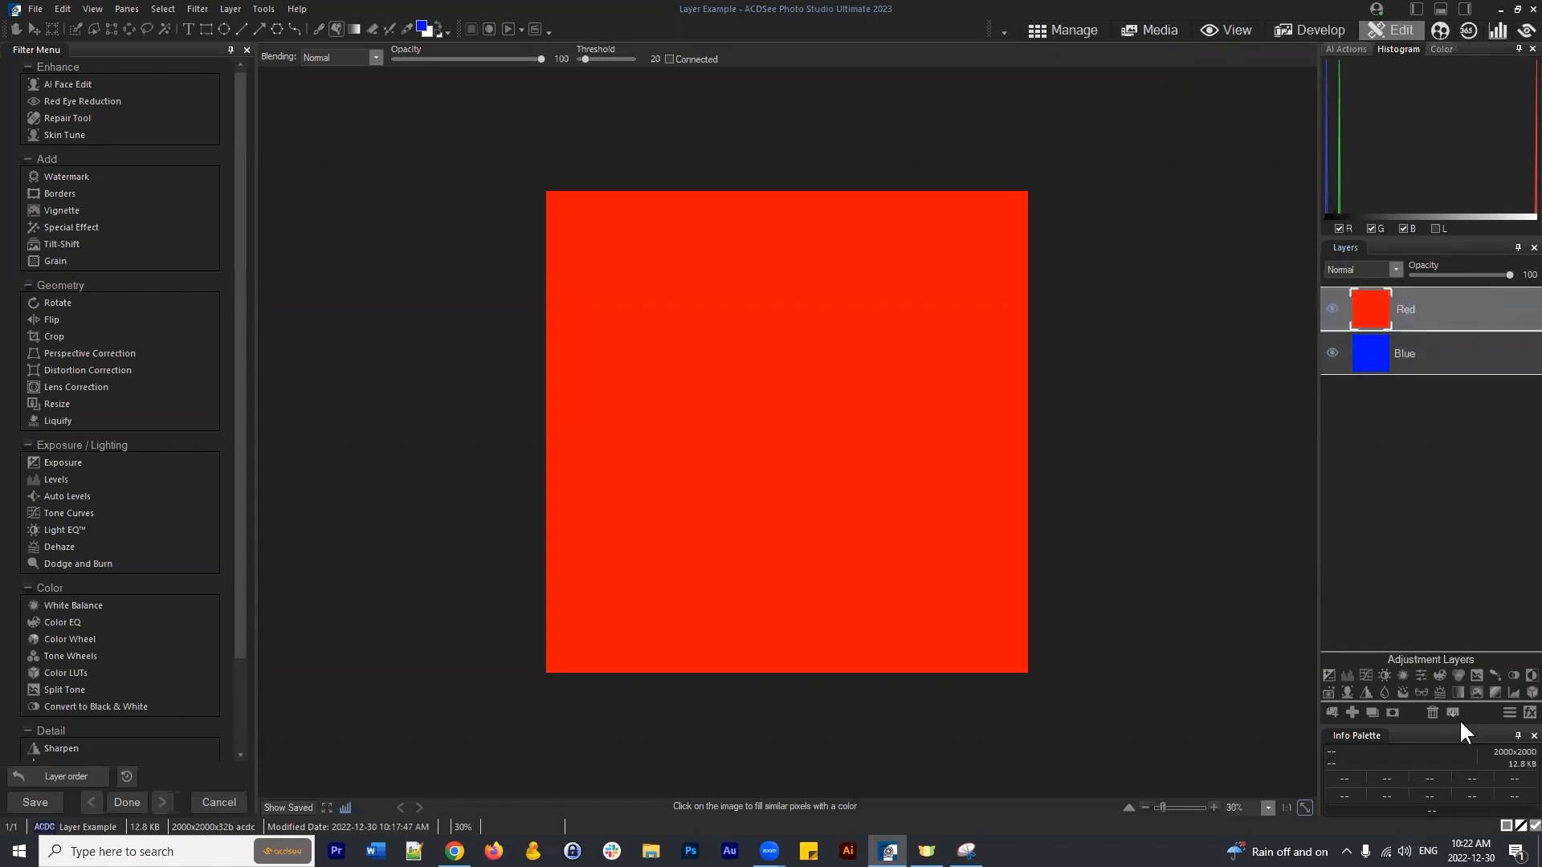
pyautogui.click(1420, 673)
pyautogui.click(1470, 310)
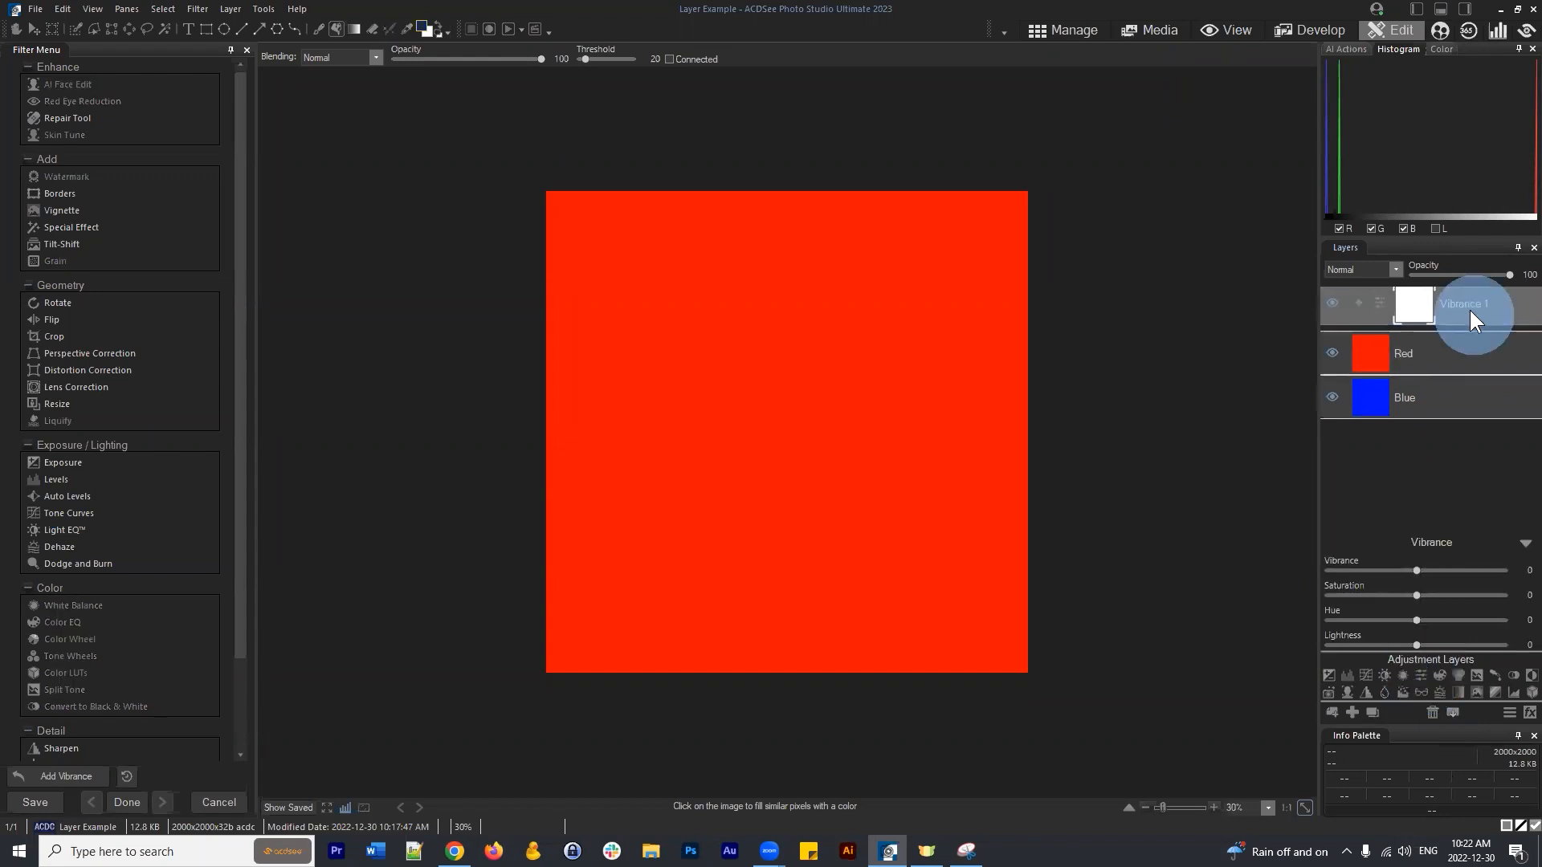
pyautogui.moveTo(1471, 311); pyautogui.dragTo(1478, 317)
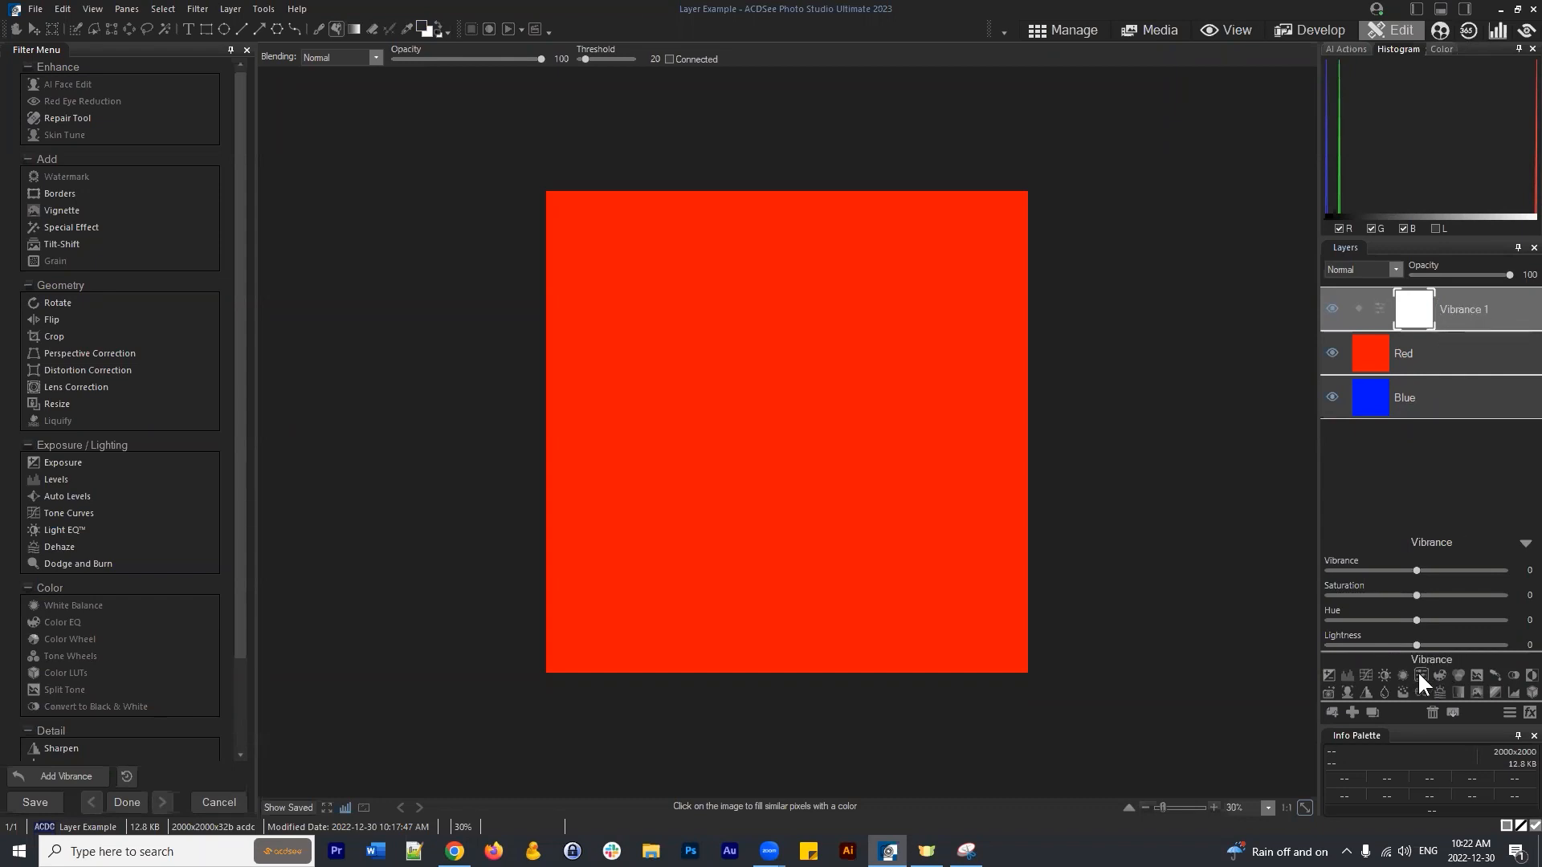
# Toggle the Vibrance adjustment layer's visibility off and on, and delete the layer.
pyautogui.click(1332, 310)
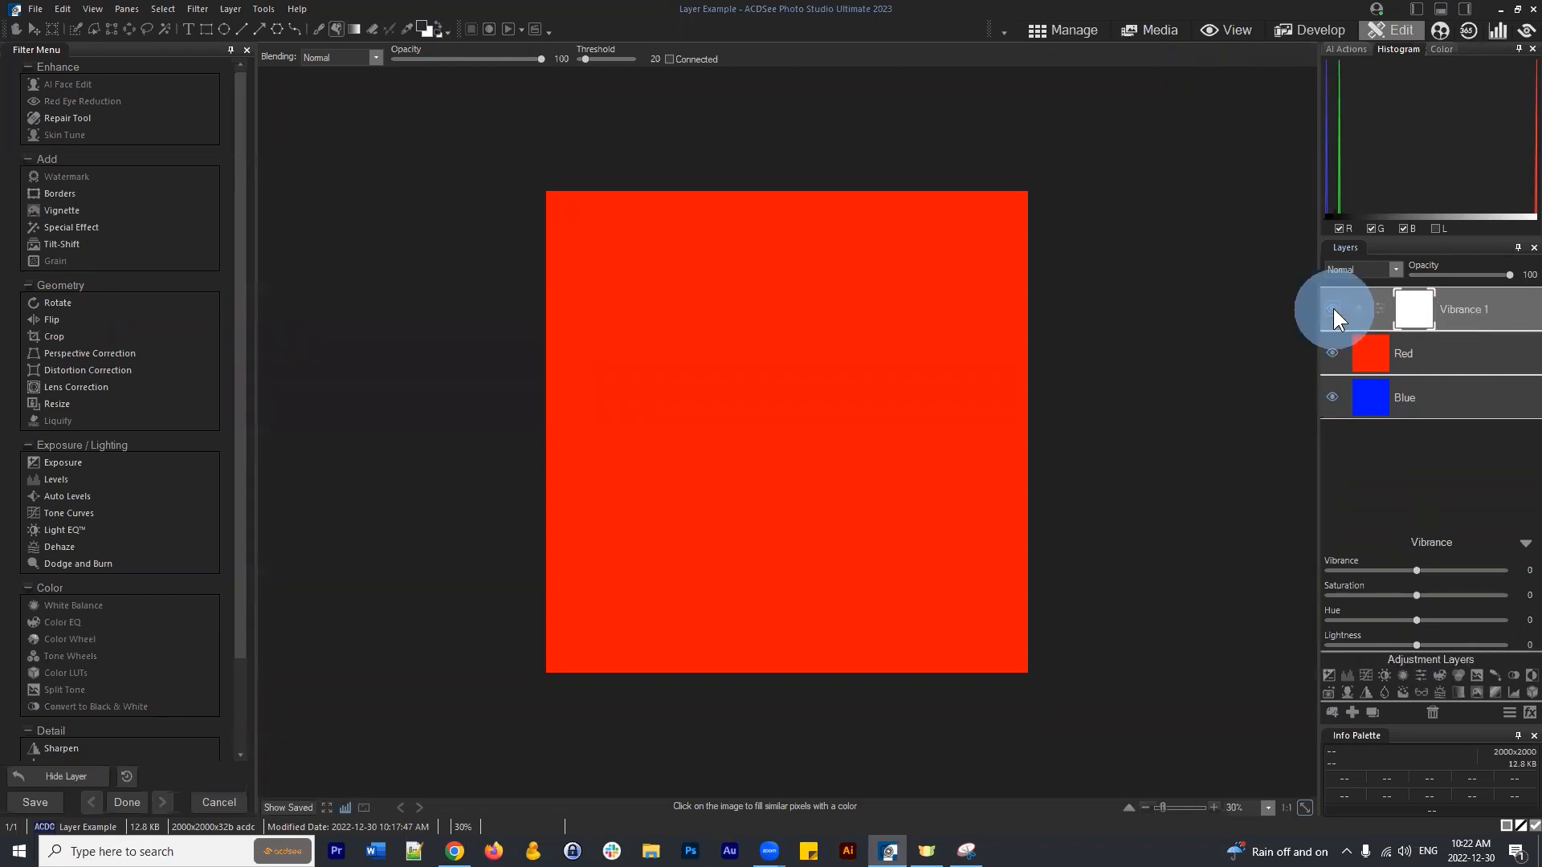
pyautogui.click(1333, 310)
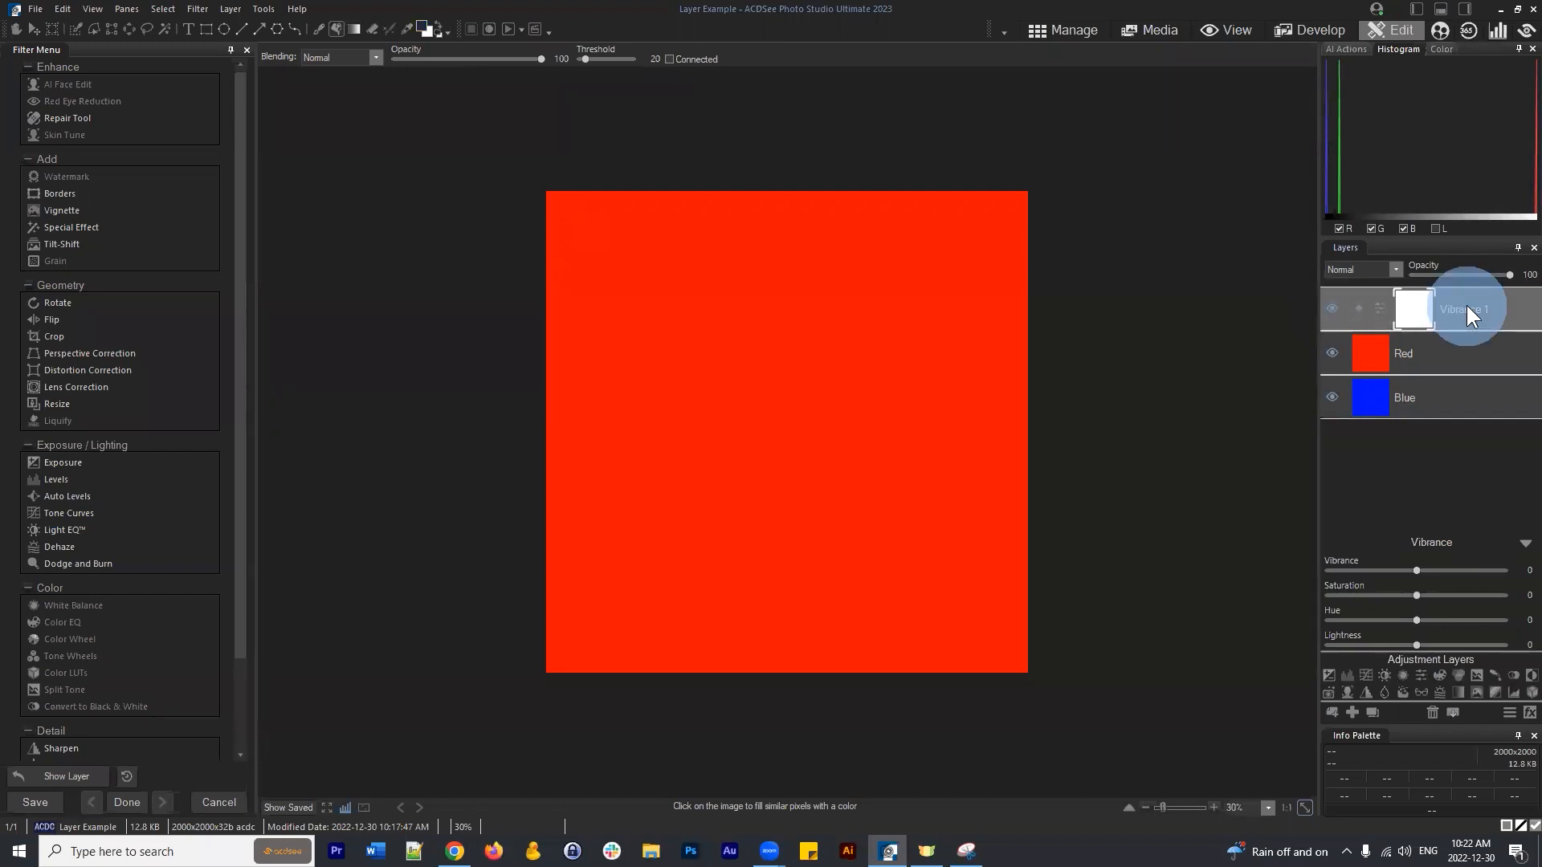
pyautogui.click(1431, 712)
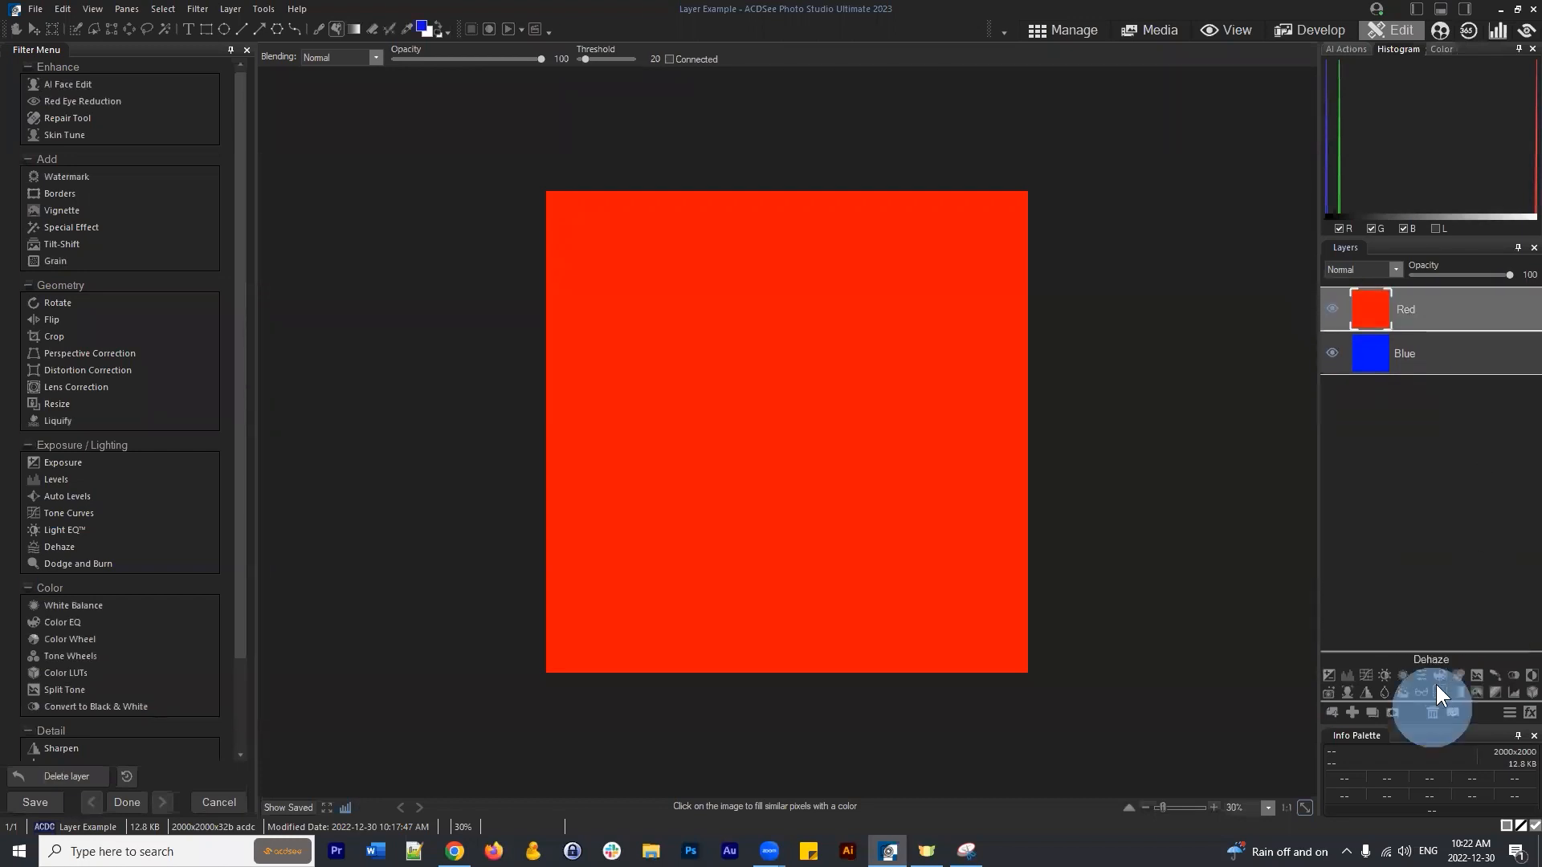
# With the color picker active, hide the Red layer to inspect the Blue layer's color, and show Red again.
pyautogui.click(1434, 350)
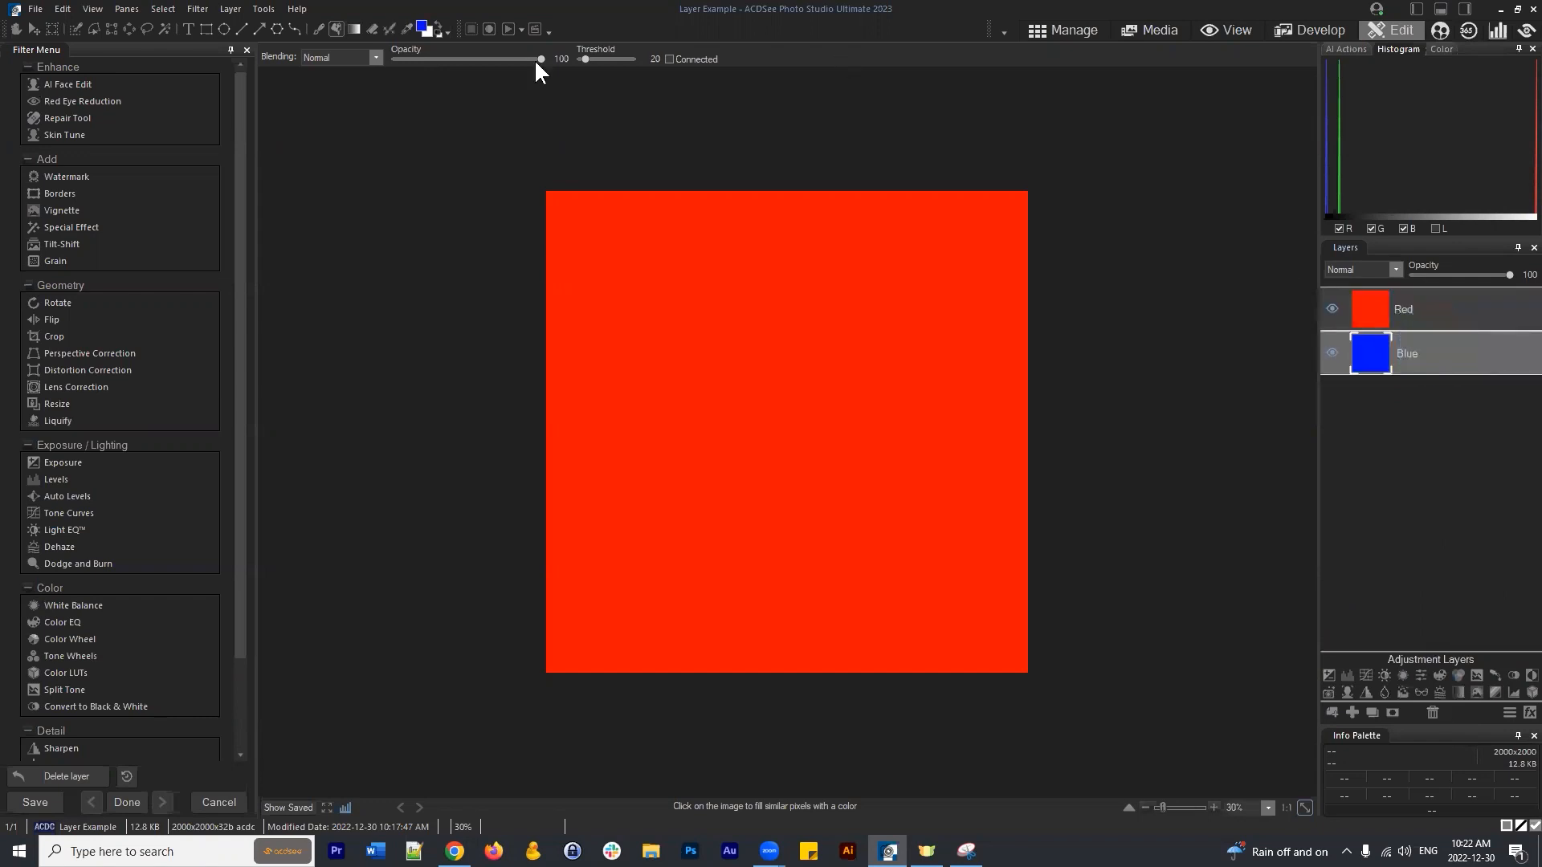
pyautogui.click(406, 29)
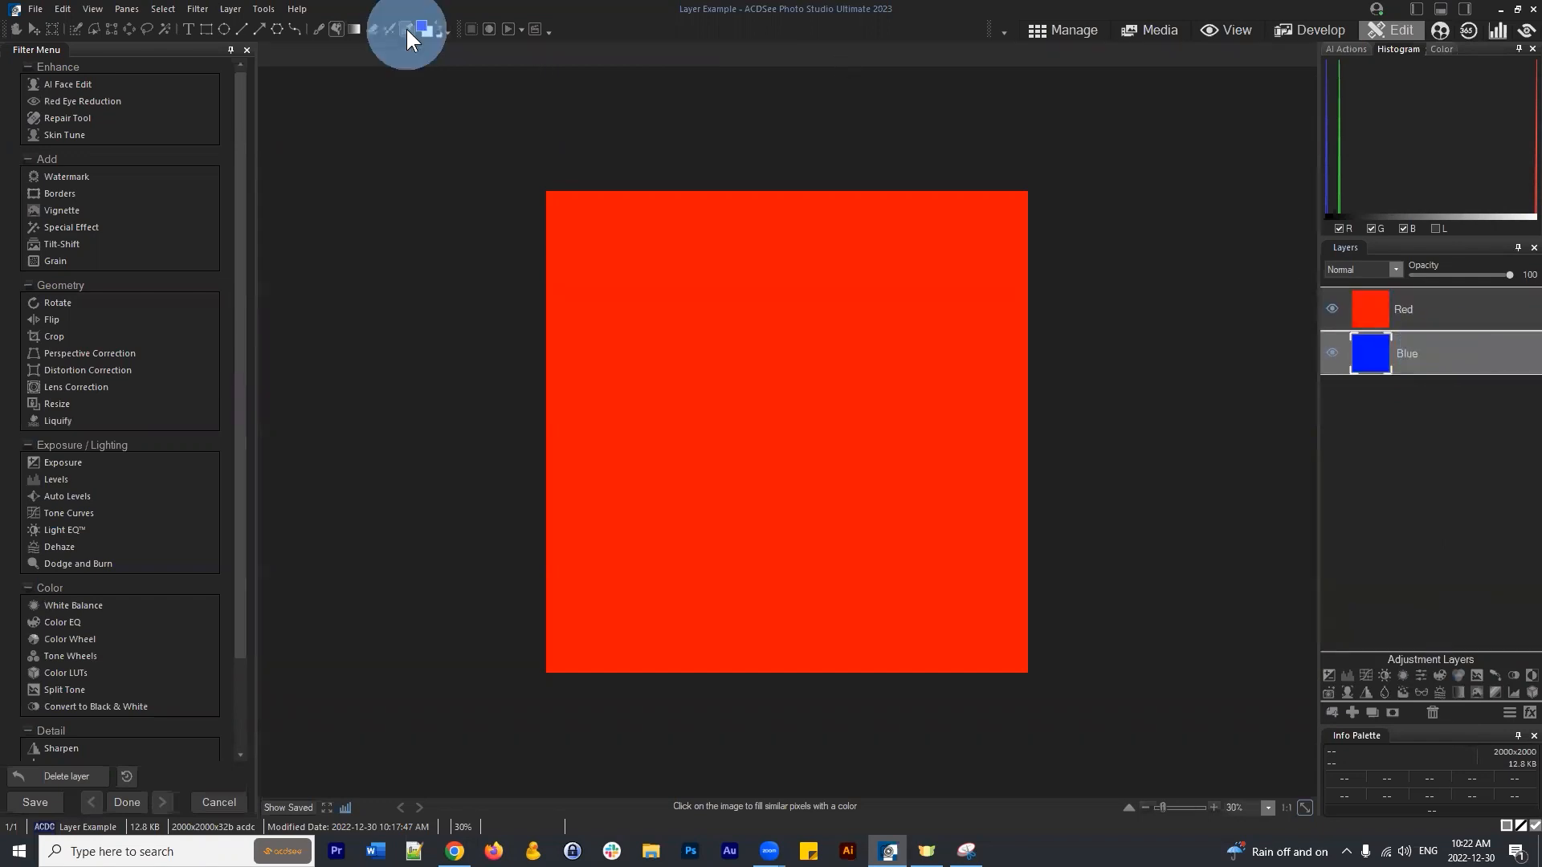
pyautogui.click(1331, 308)
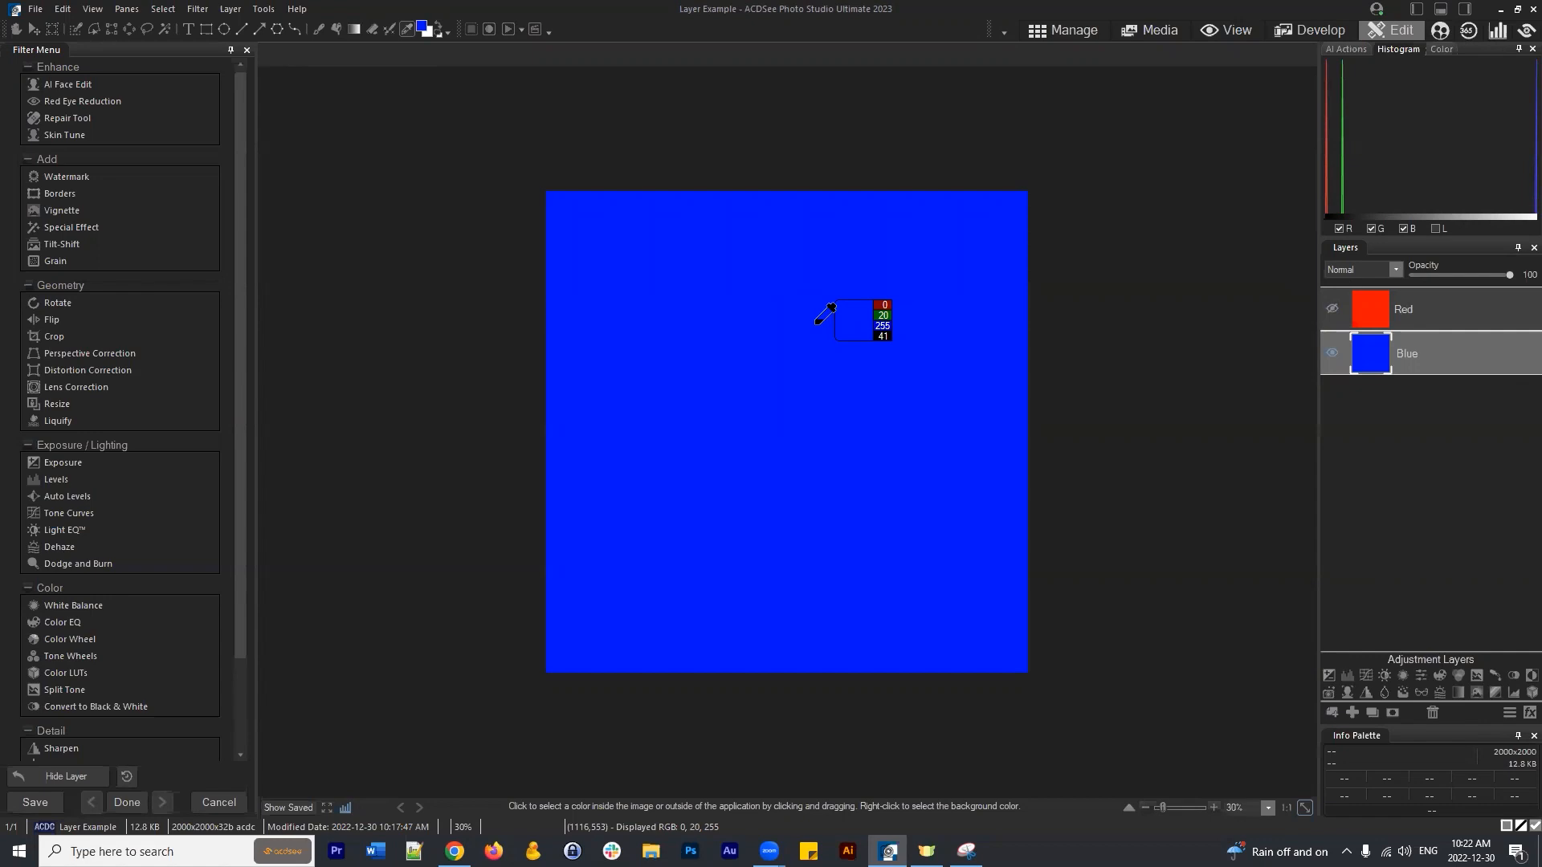
pyautogui.click(1433, 315)
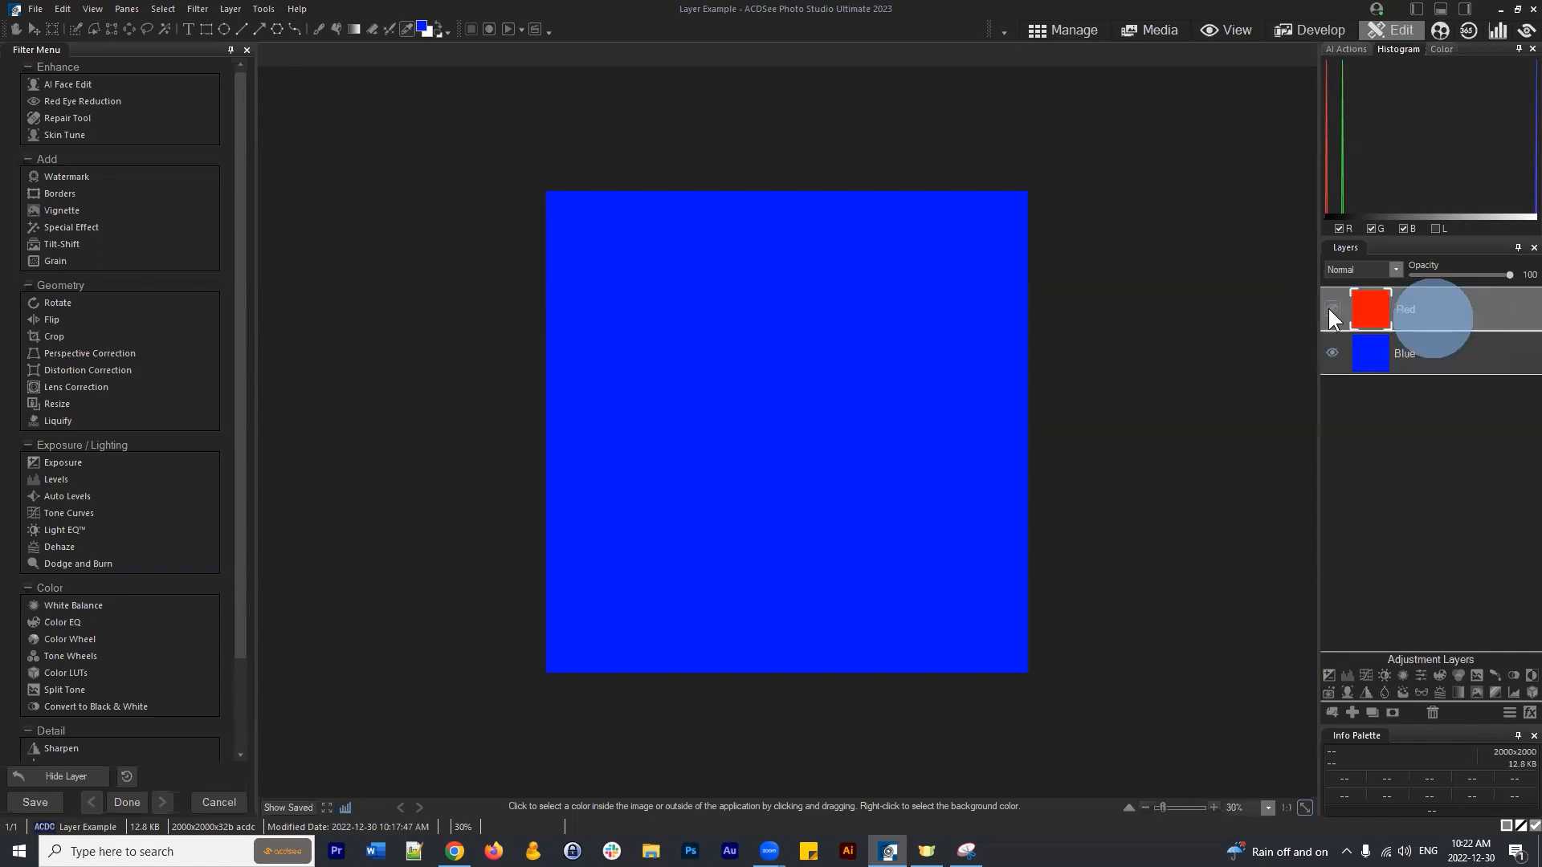
pyautogui.click(1330, 309)
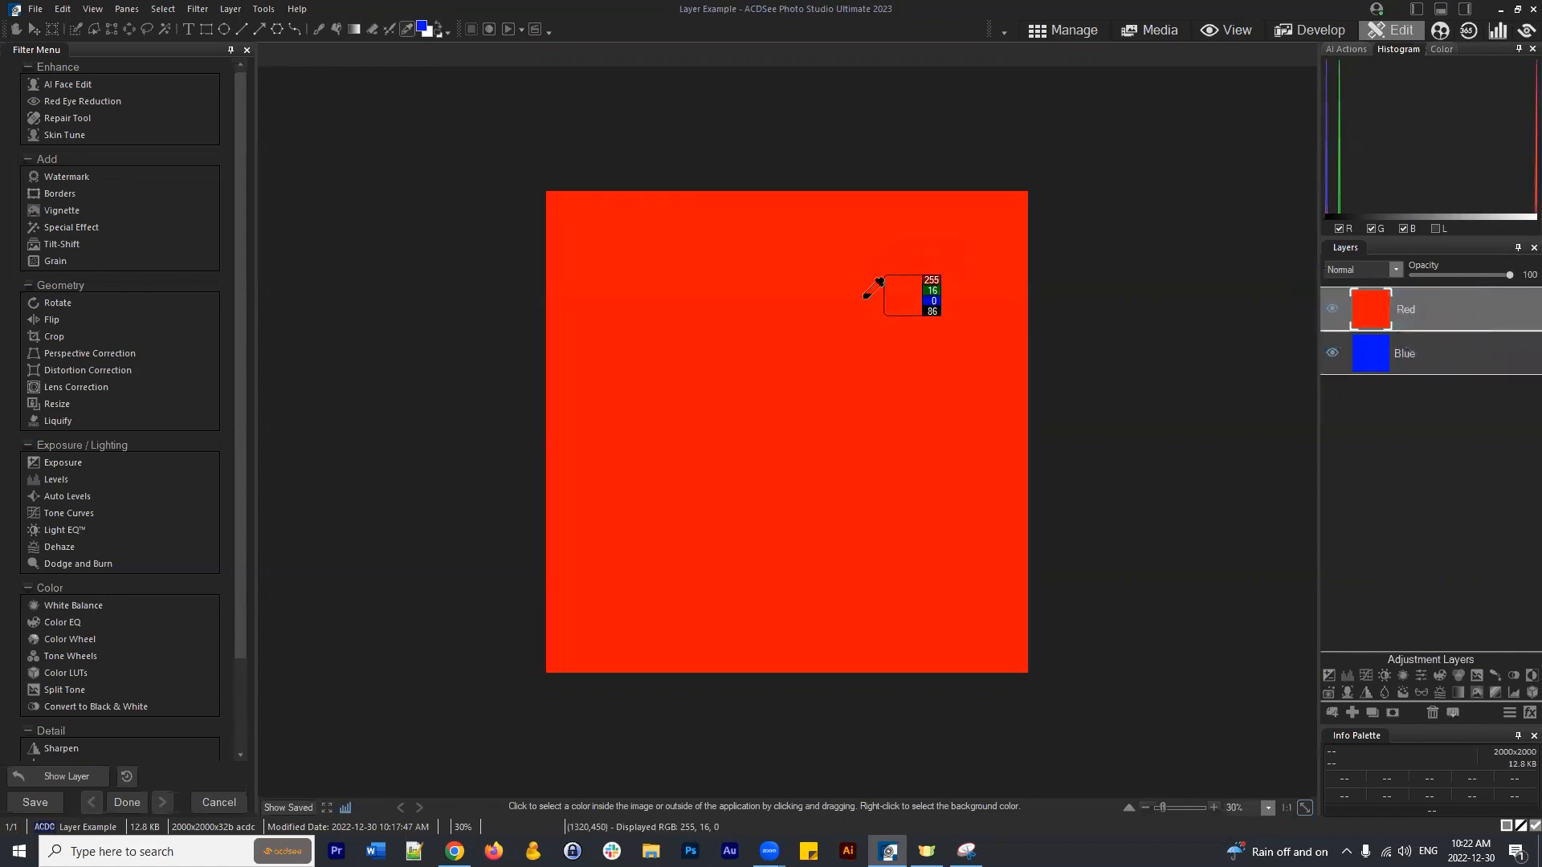
# Activate the Brush tool on the Red layer and review which panes can be turned on or off.
pyautogui.click(319, 27)
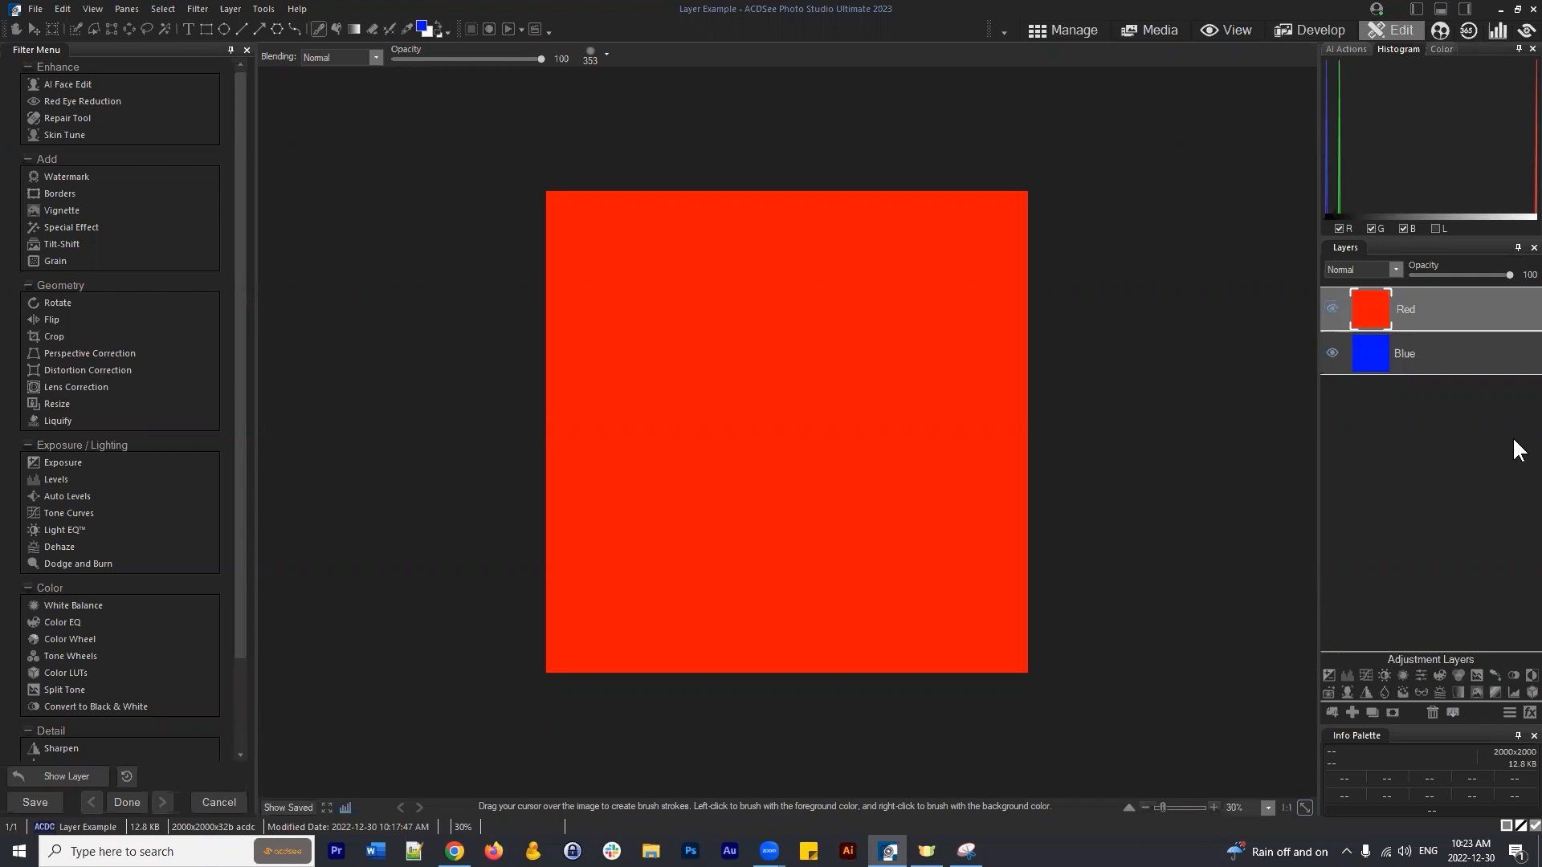
pyautogui.click(1460, 443)
pyautogui.click(1450, 300)
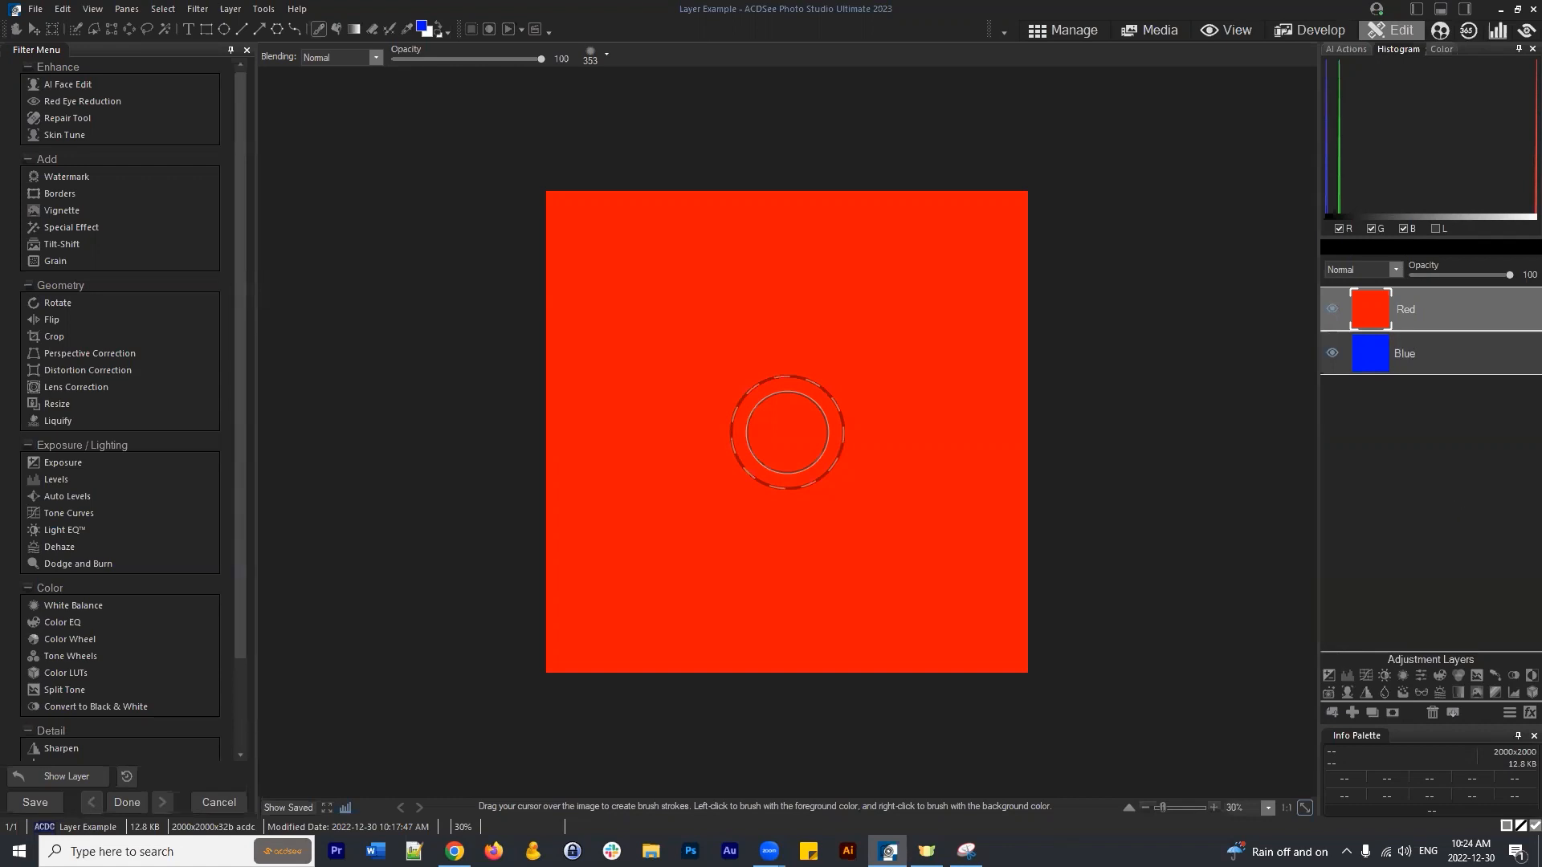
pyautogui.click(1420, 437)
pyautogui.click(124, 10)
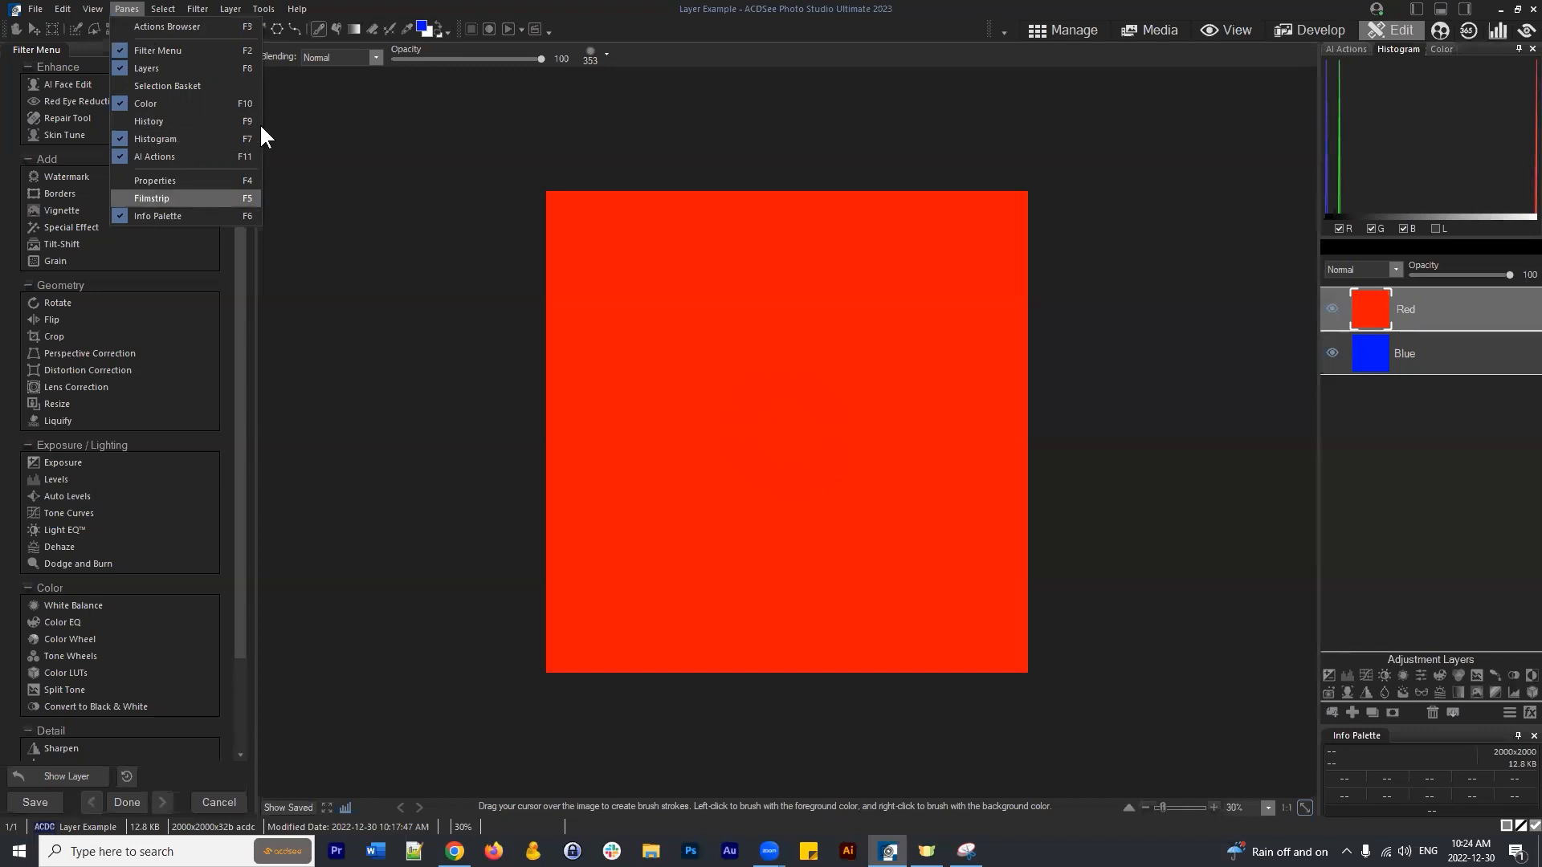
pyautogui.click(439, 126)
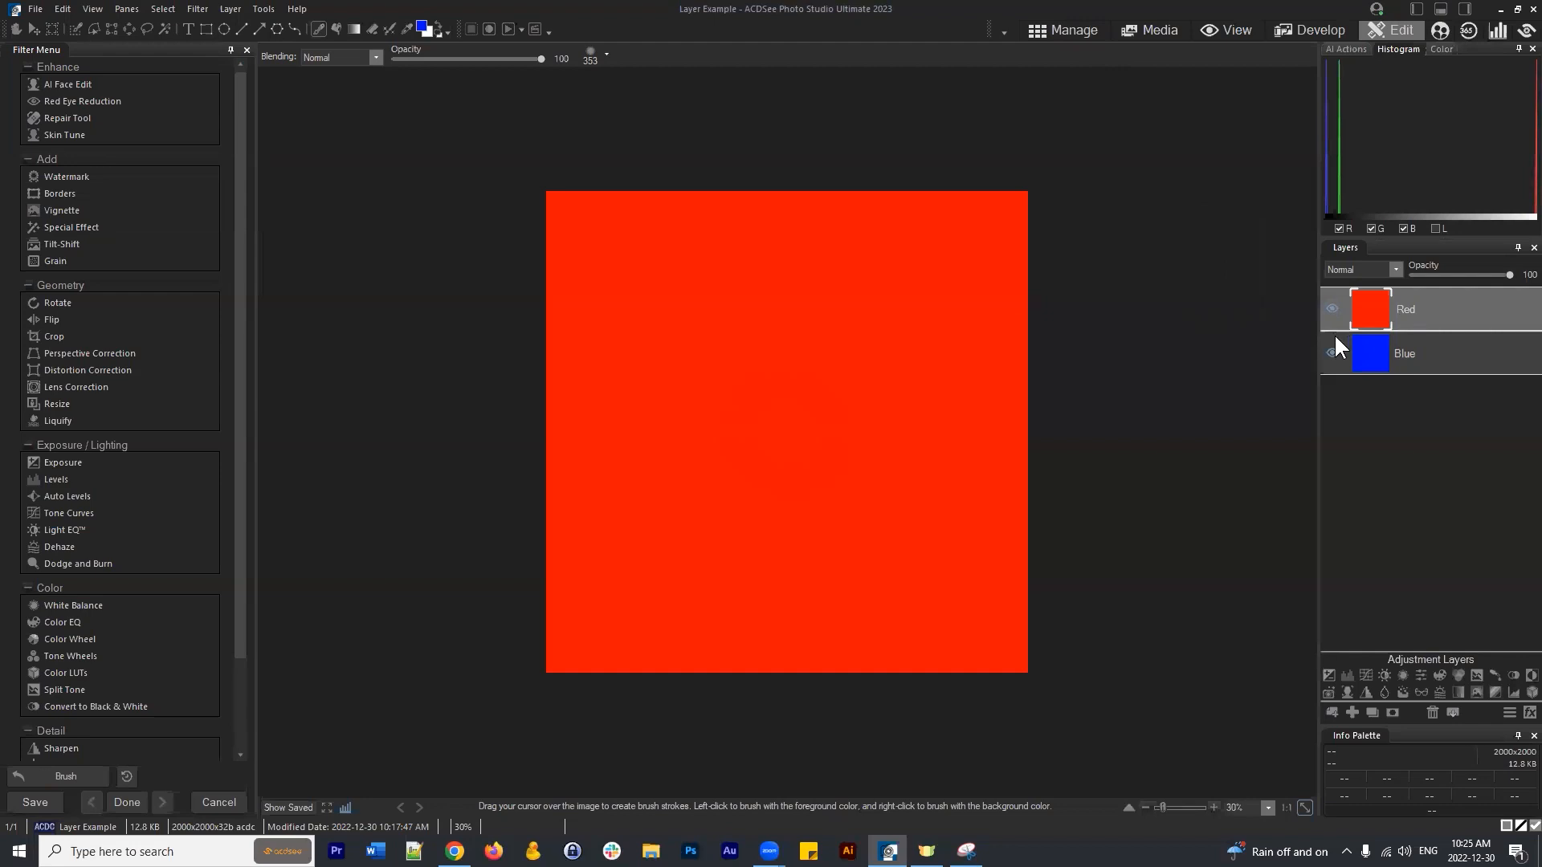
# Toggle the Red layer's visibility off and on to compare it with Blue, keeping Red selected.
pyautogui.click(1332, 310)
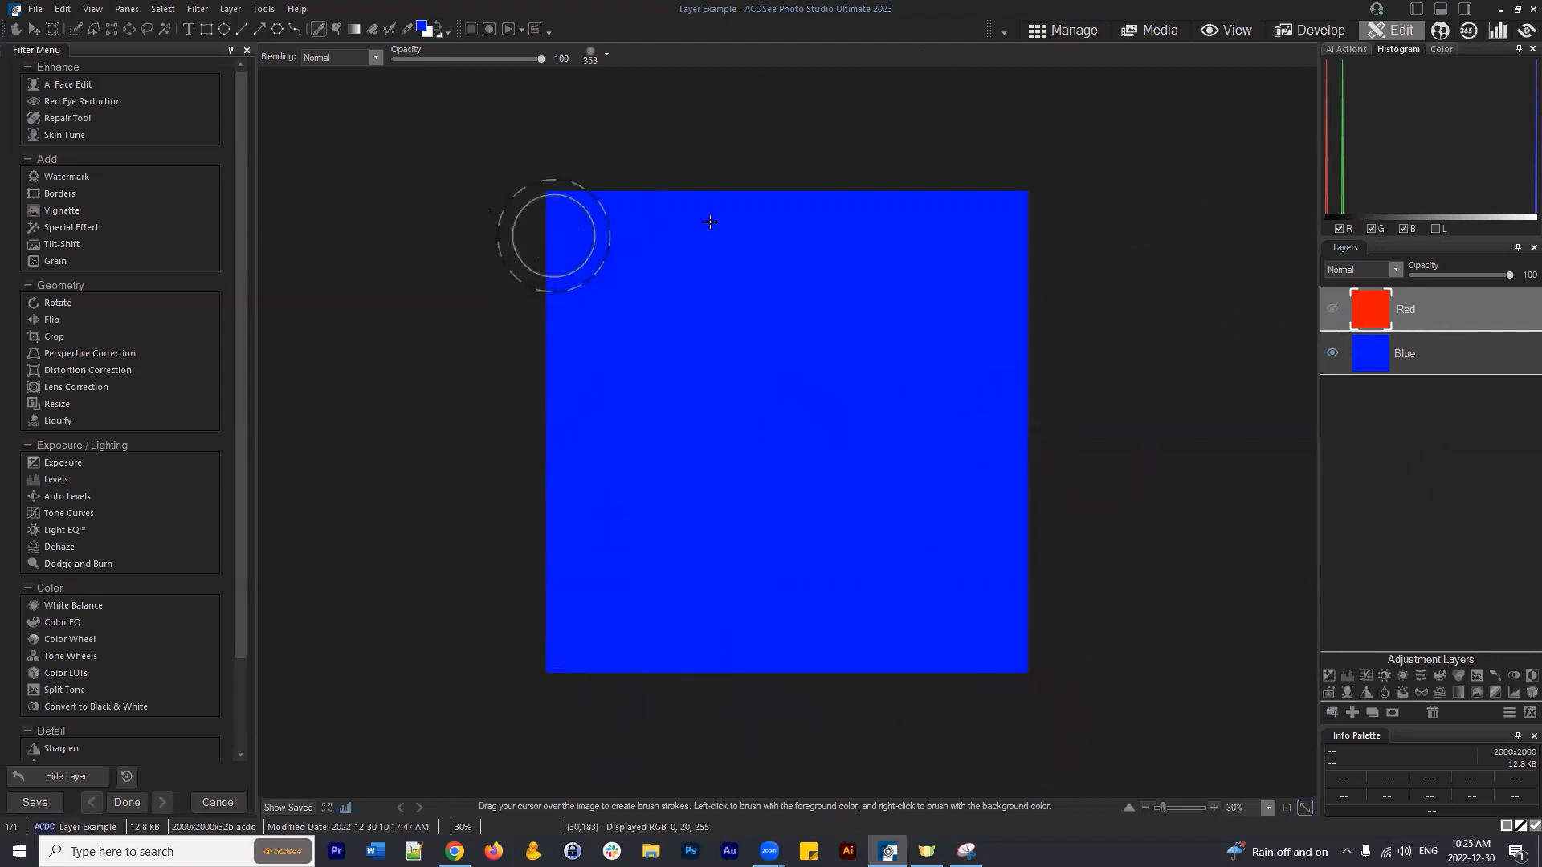
pyautogui.click(1331, 310)
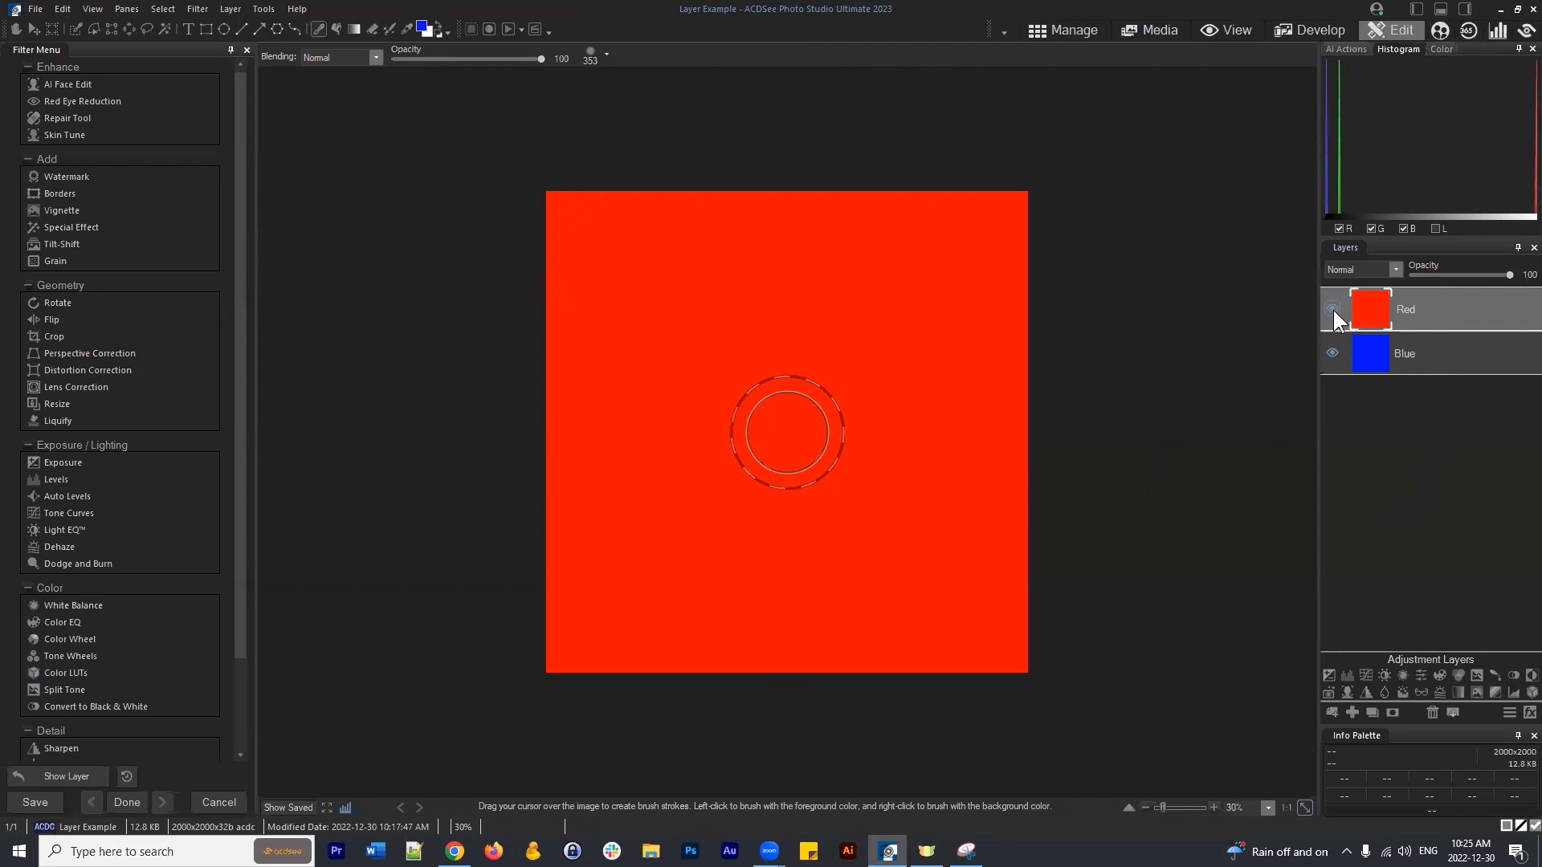
pyautogui.click(1451, 311)
# Hide the Blue layer and delete it from the stack.
pyautogui.click(1452, 364)
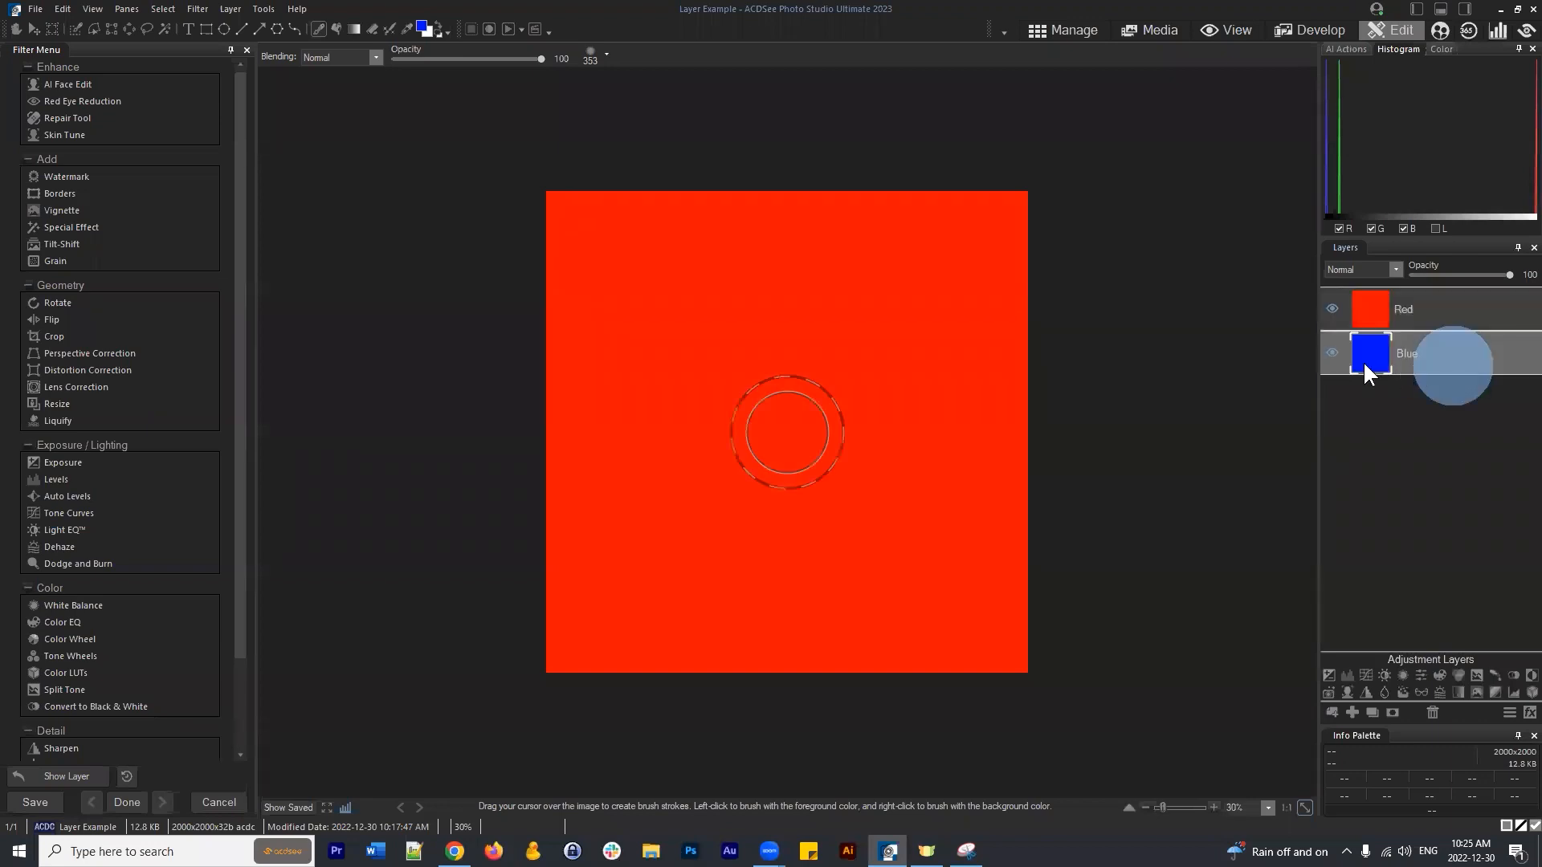
pyautogui.click(1330, 355)
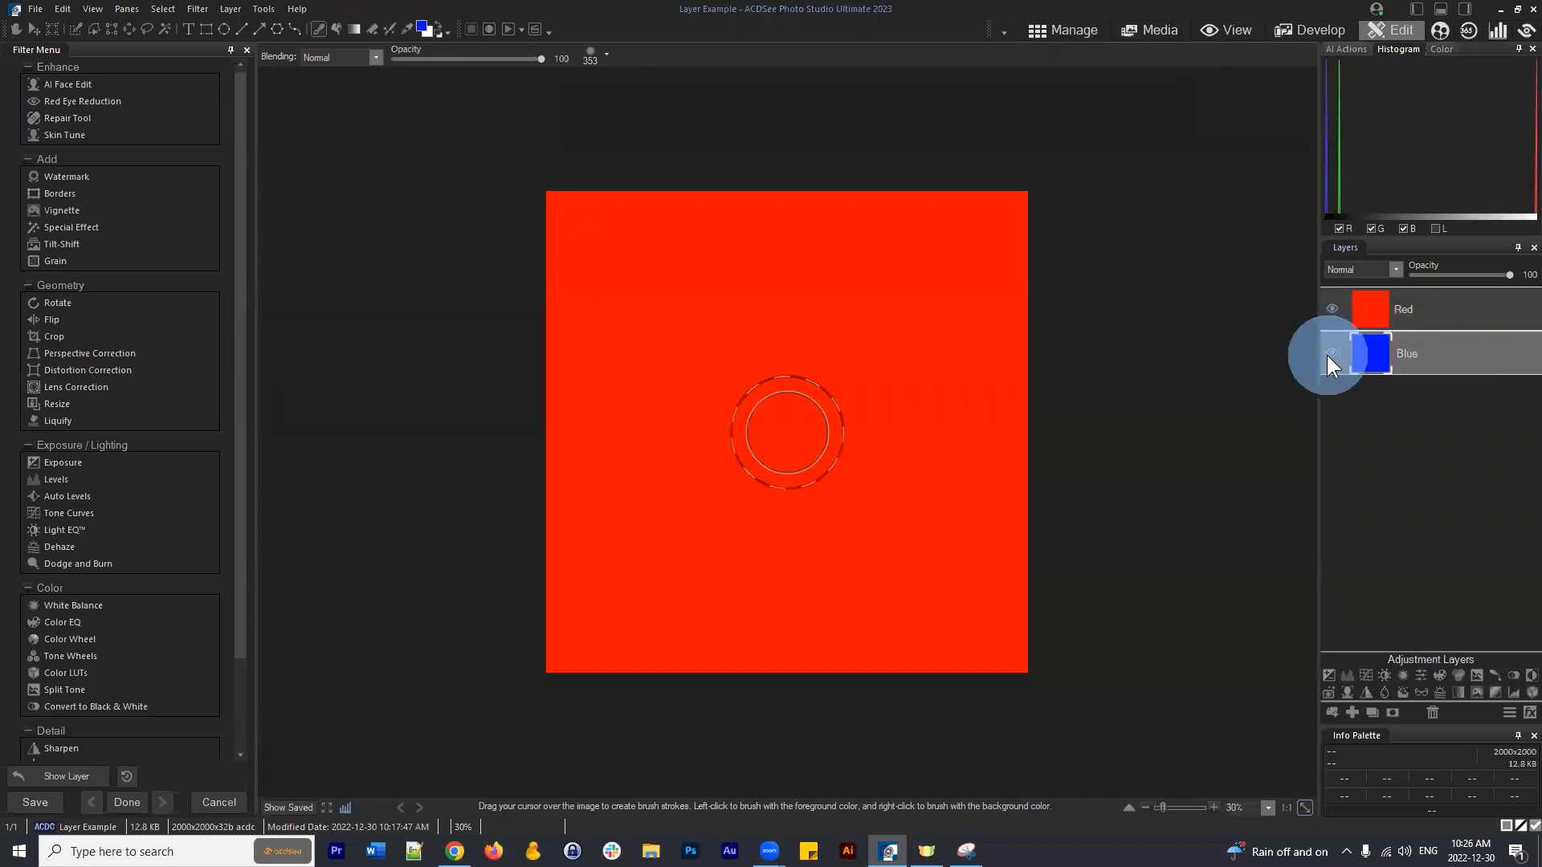
pyautogui.click(1440, 358)
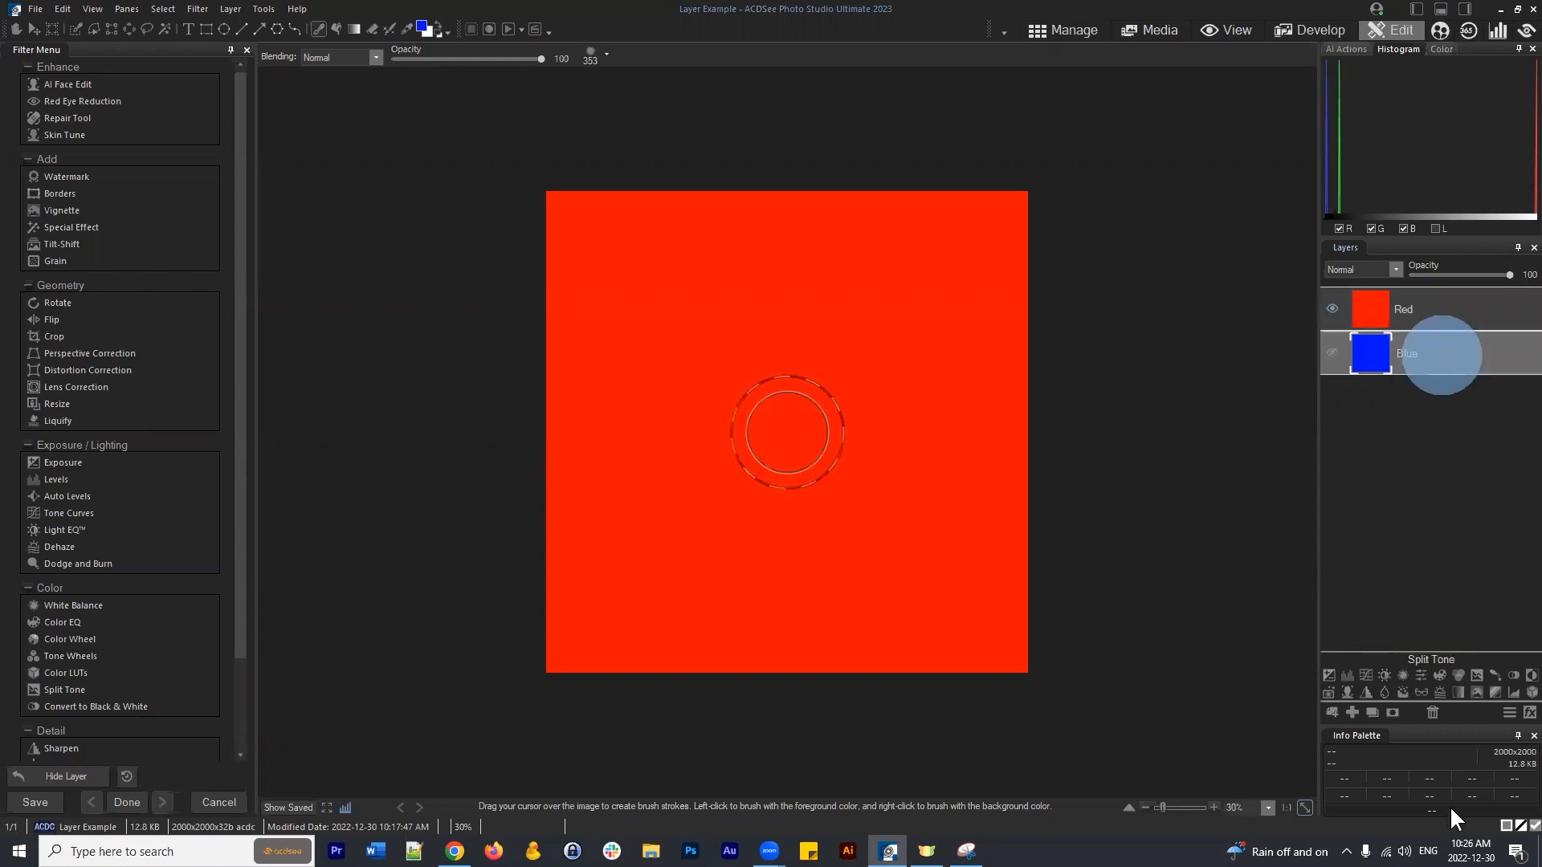
pyautogui.click(1432, 711)
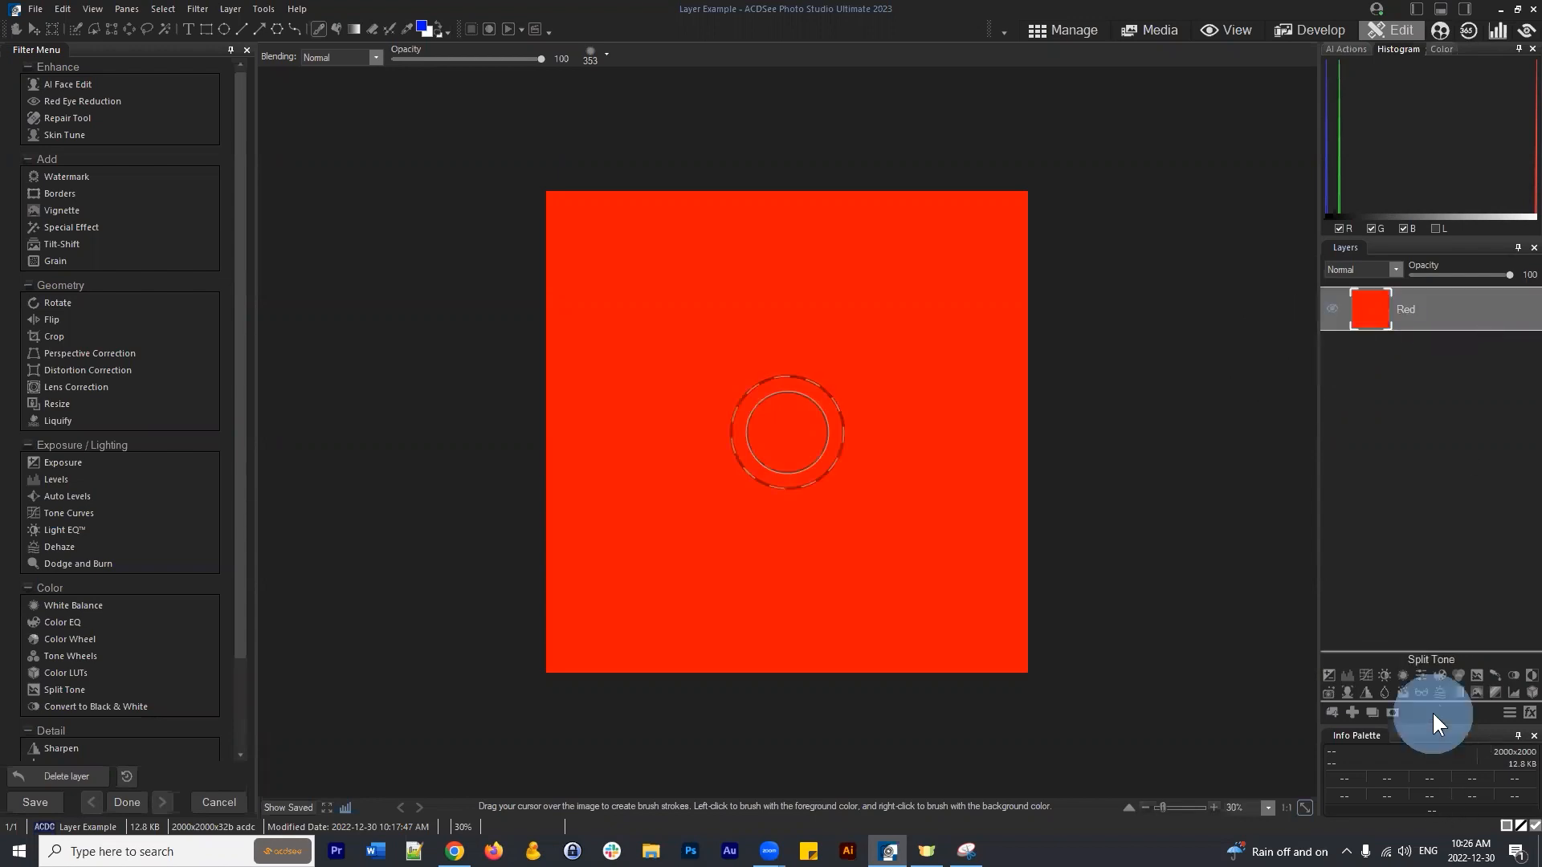
# Paint a black 9-shaped stroke directly on the Red layer with a brush of size 193, and undo it.
pyautogui.click(1462, 399)
pyautogui.click(1428, 312)
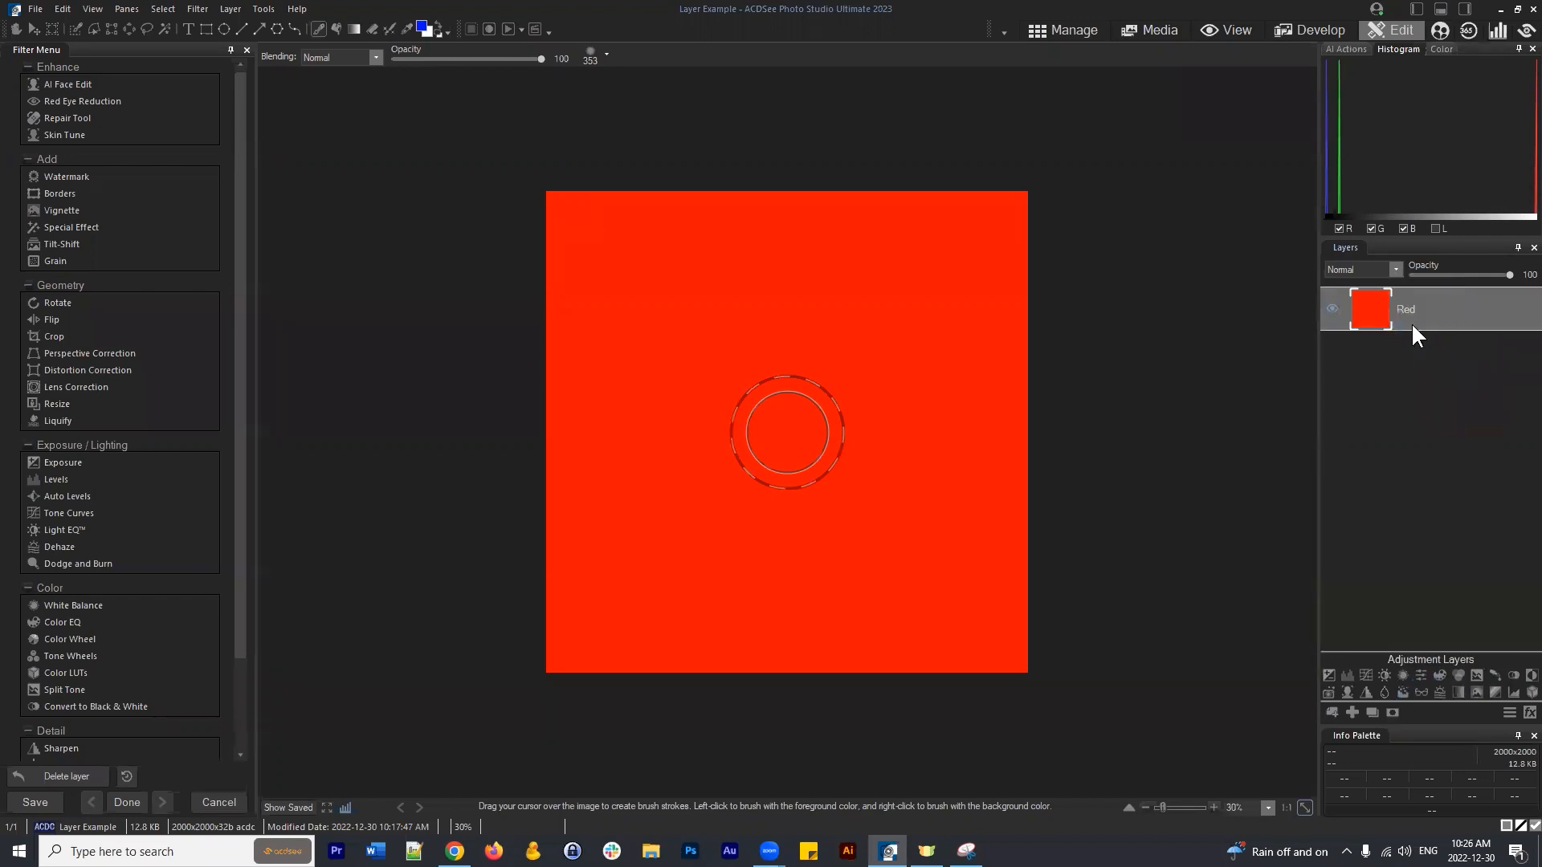
pyautogui.click(1432, 311)
pyautogui.click(1424, 302)
pyautogui.click(321, 29)
pyautogui.scroll(-8, 788, 366)
pyautogui.moveTo(693, 347)
pyautogui.mouseDown()
pyautogui.moveTo(728, 259)
pyautogui.moveTo(732, 375)
pyautogui.moveTo(663, 459)
pyautogui.mouseUp()
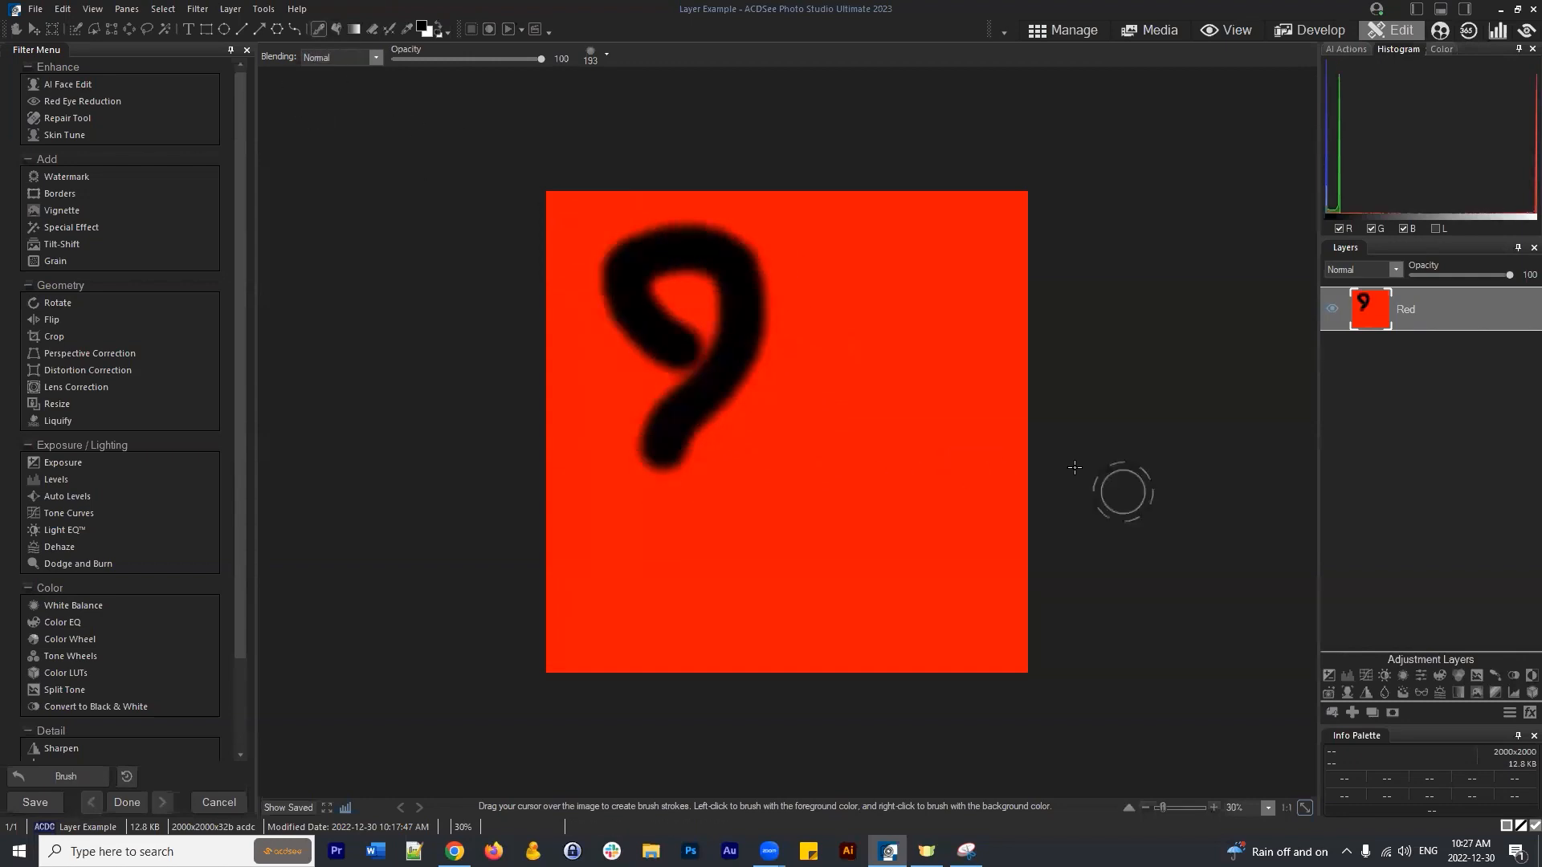
pyautogui.click(1411, 312)
pyautogui.hotkey('ctrl', 'z')
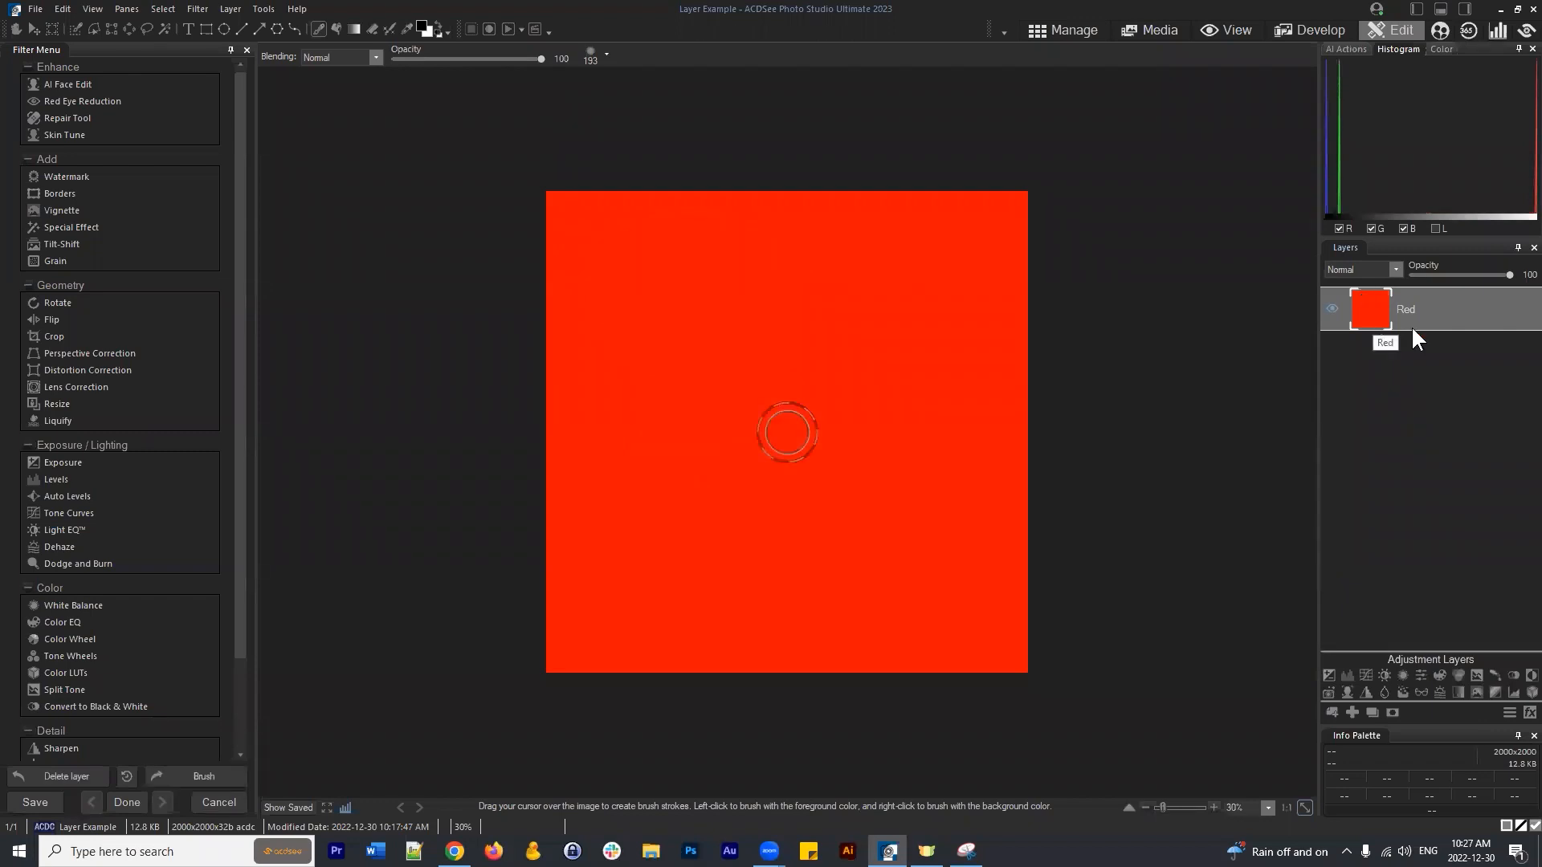
# Add a white layer mask to the Red layer and make the mask active for editing.
pyautogui.click(1457, 312)
pyautogui.click(1392, 713)
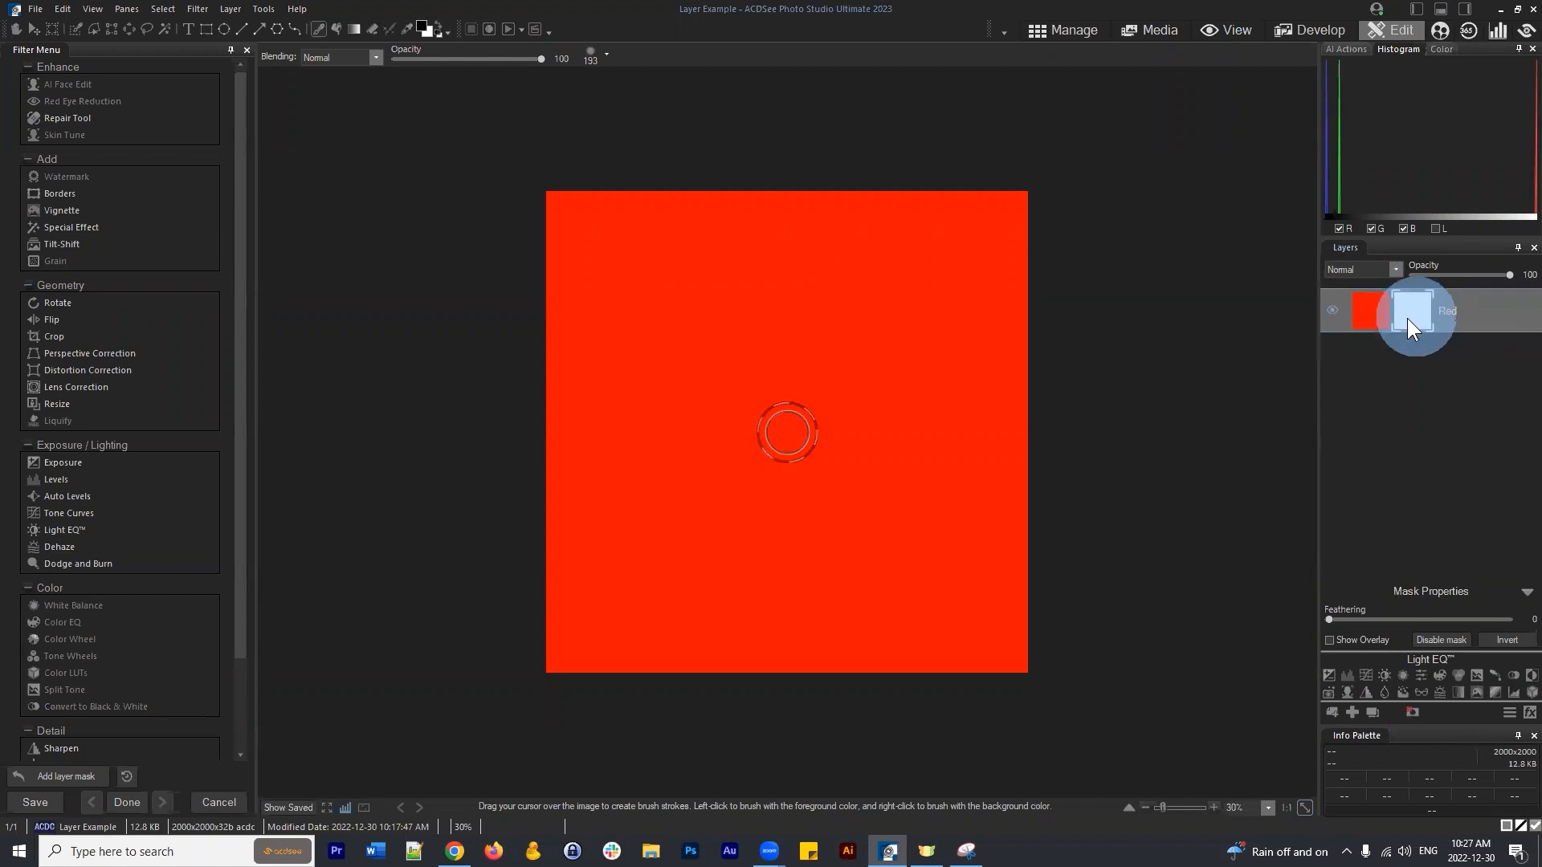
pyautogui.click(1364, 303)
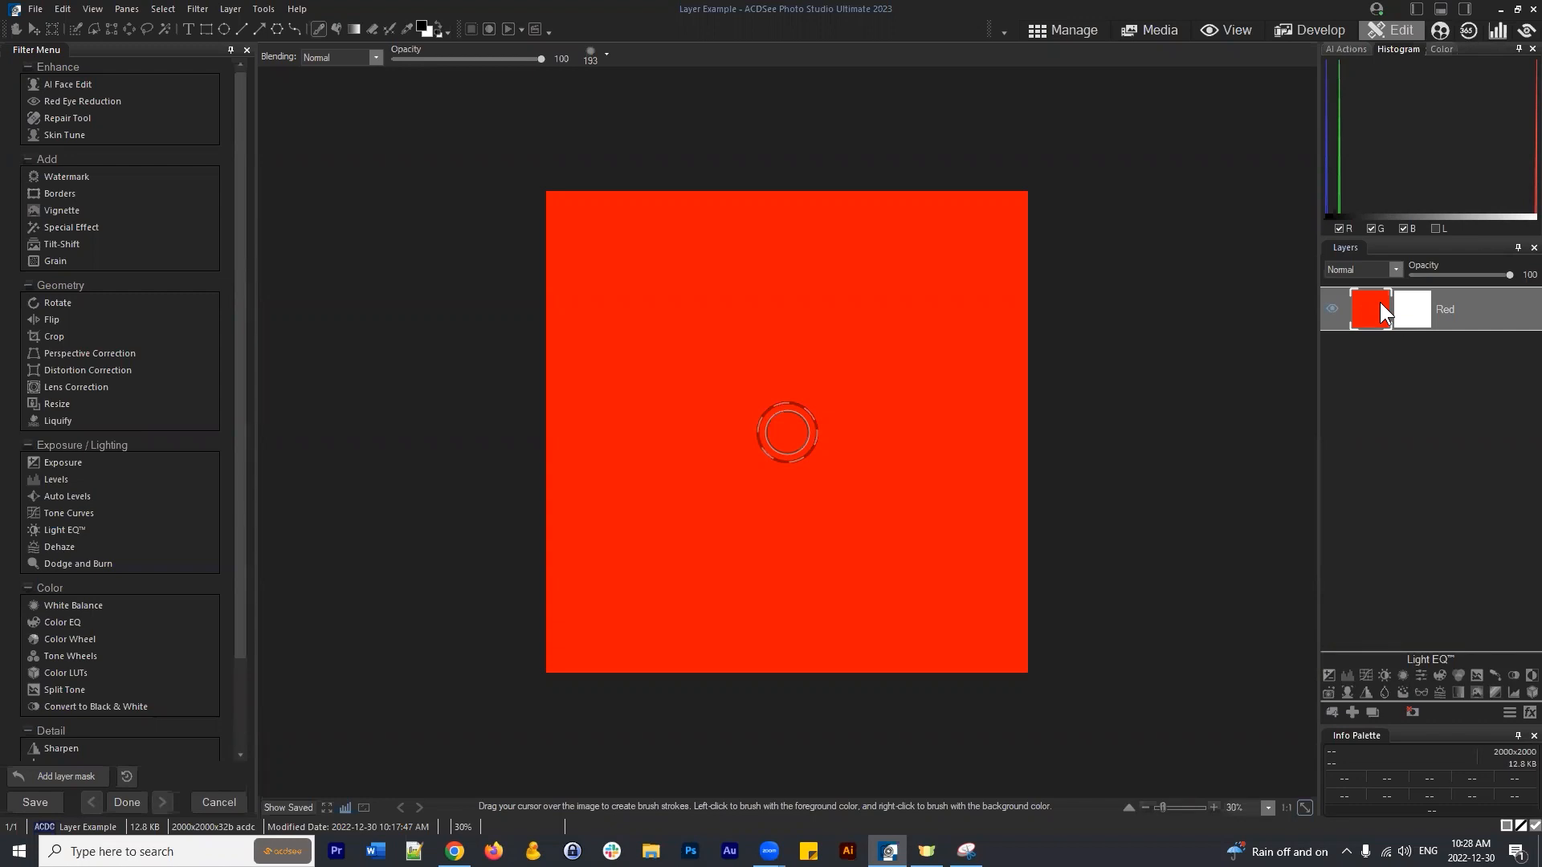
pyautogui.click(1409, 309)
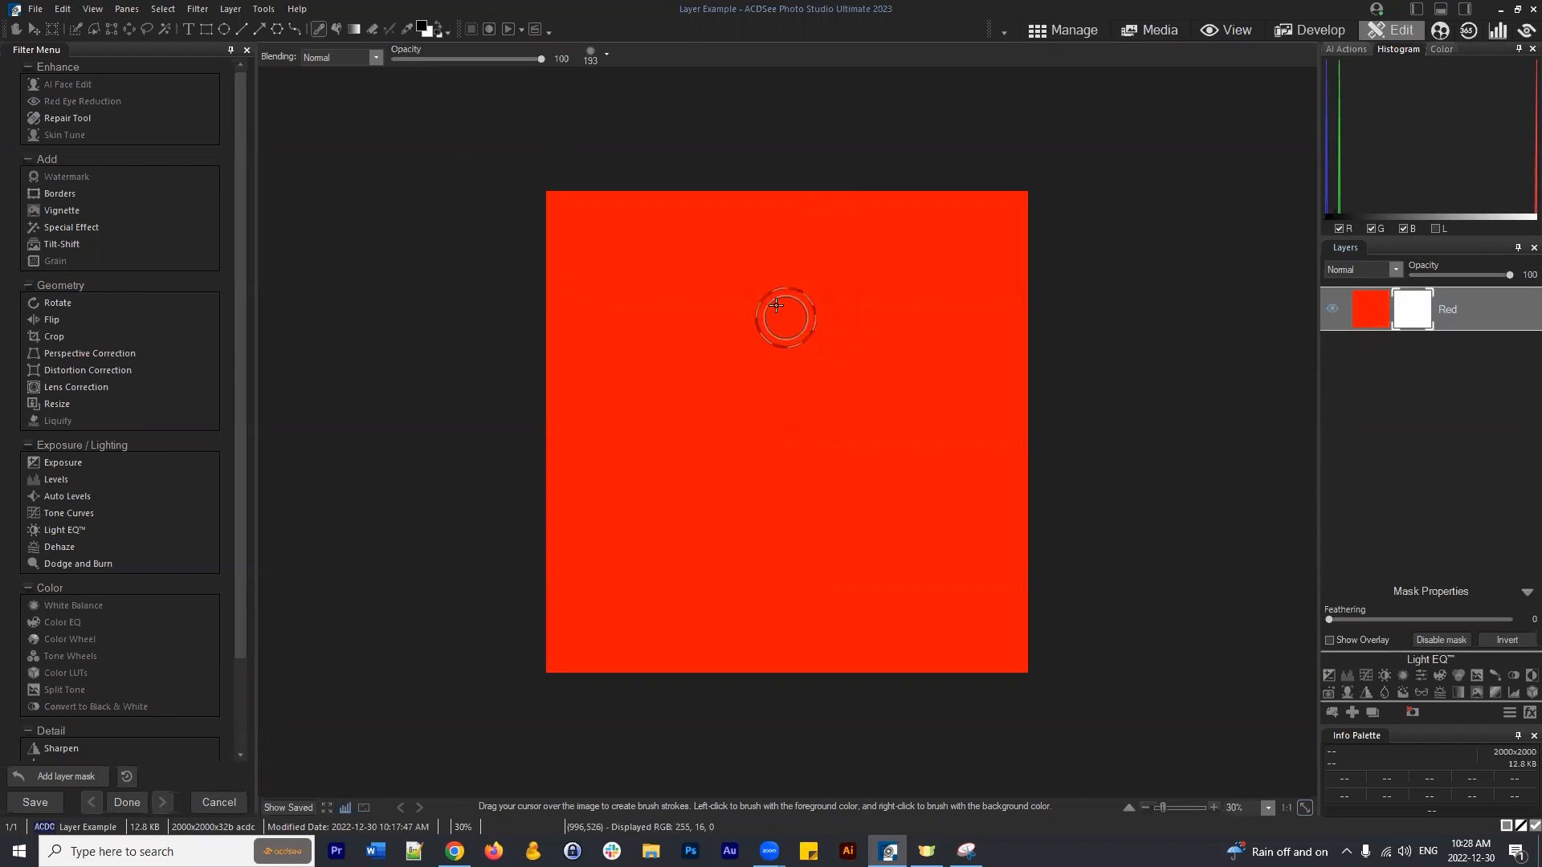
# Paint a black 9-shaped stroke on the Red layer's mask, undo it, and keep the mask selected.
pyautogui.moveTo(785, 316)
pyautogui.mouseDown()
pyautogui.moveTo(652, 350)
pyautogui.moveTo(773, 287)
pyautogui.moveTo(727, 494)
pyautogui.mouseUp()
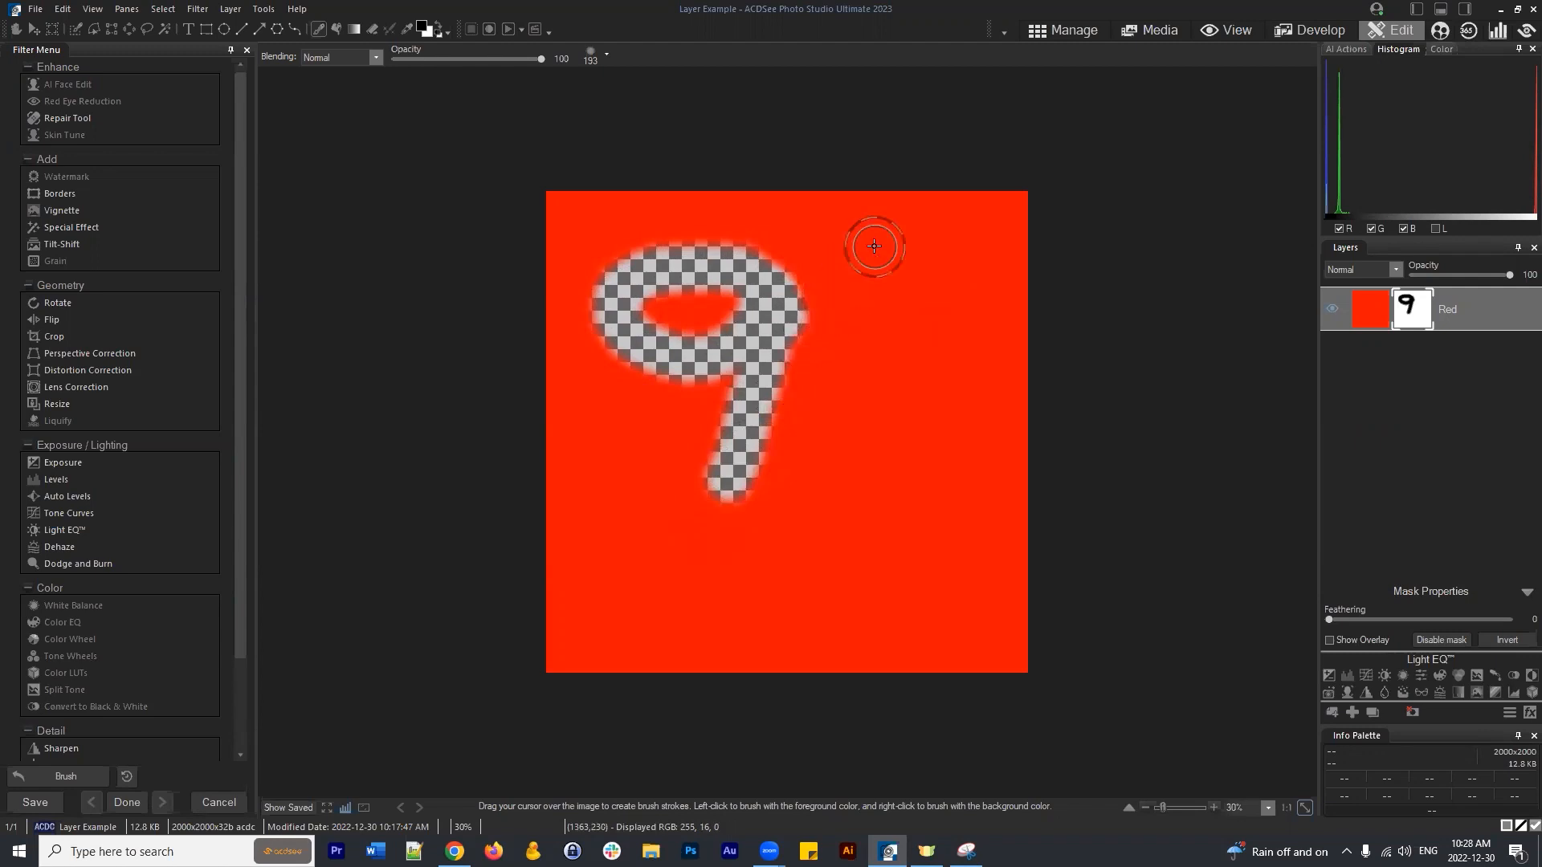
pyautogui.hotkey('ctrl', 'z')
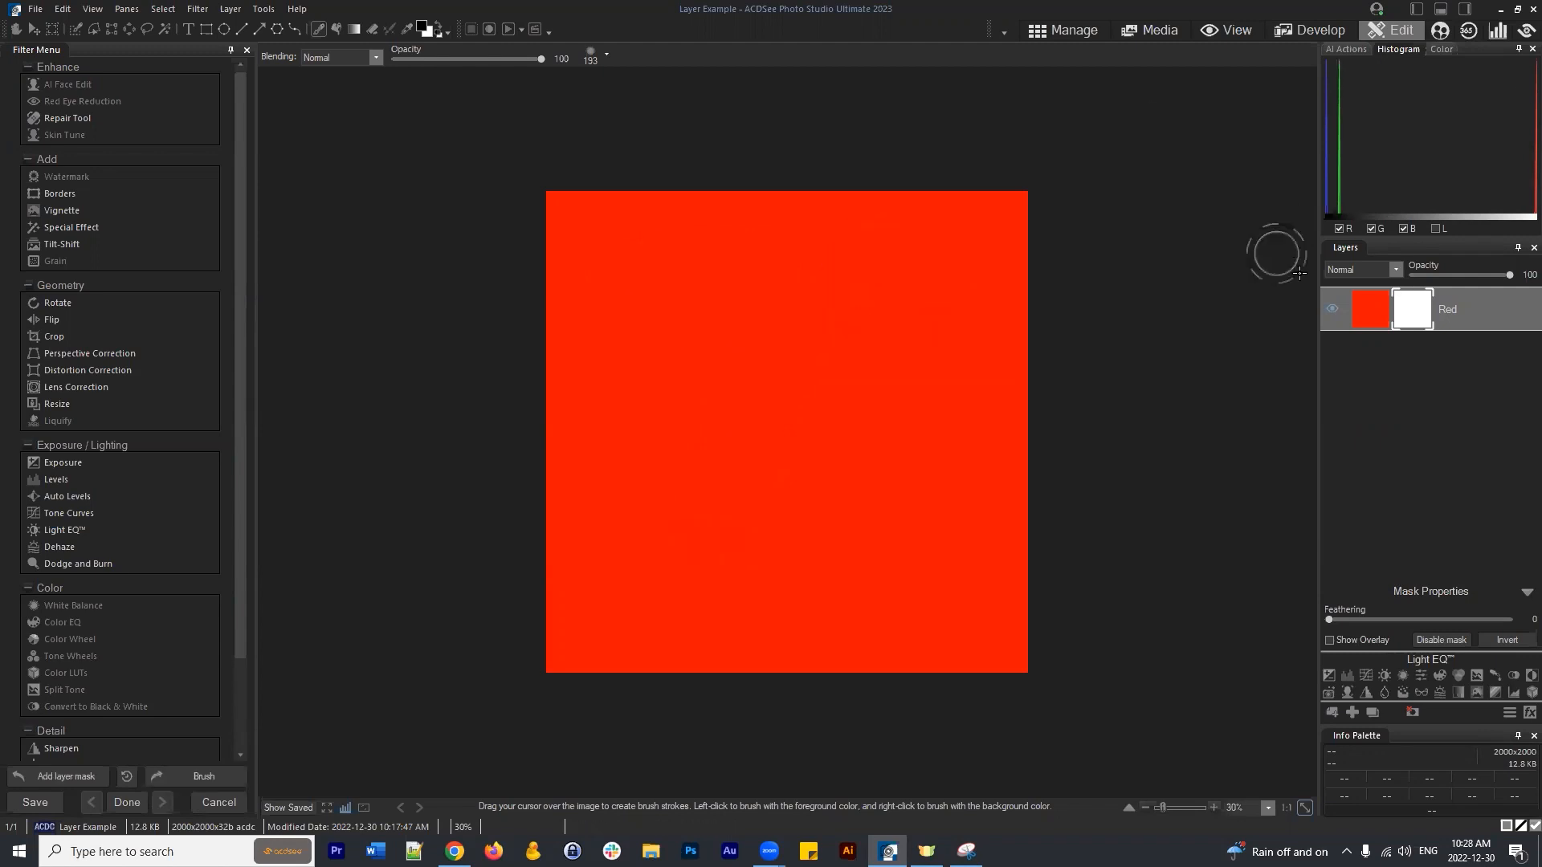
pyautogui.click(1475, 308)
pyautogui.moveTo(1471, 306); pyautogui.dragTo(1460, 316)
pyautogui.moveTo(1419, 318)
pyautogui.mouseDown()
pyautogui.moveTo(1420, 301)
pyautogui.moveTo(1411, 309)
pyautogui.mouseUp()
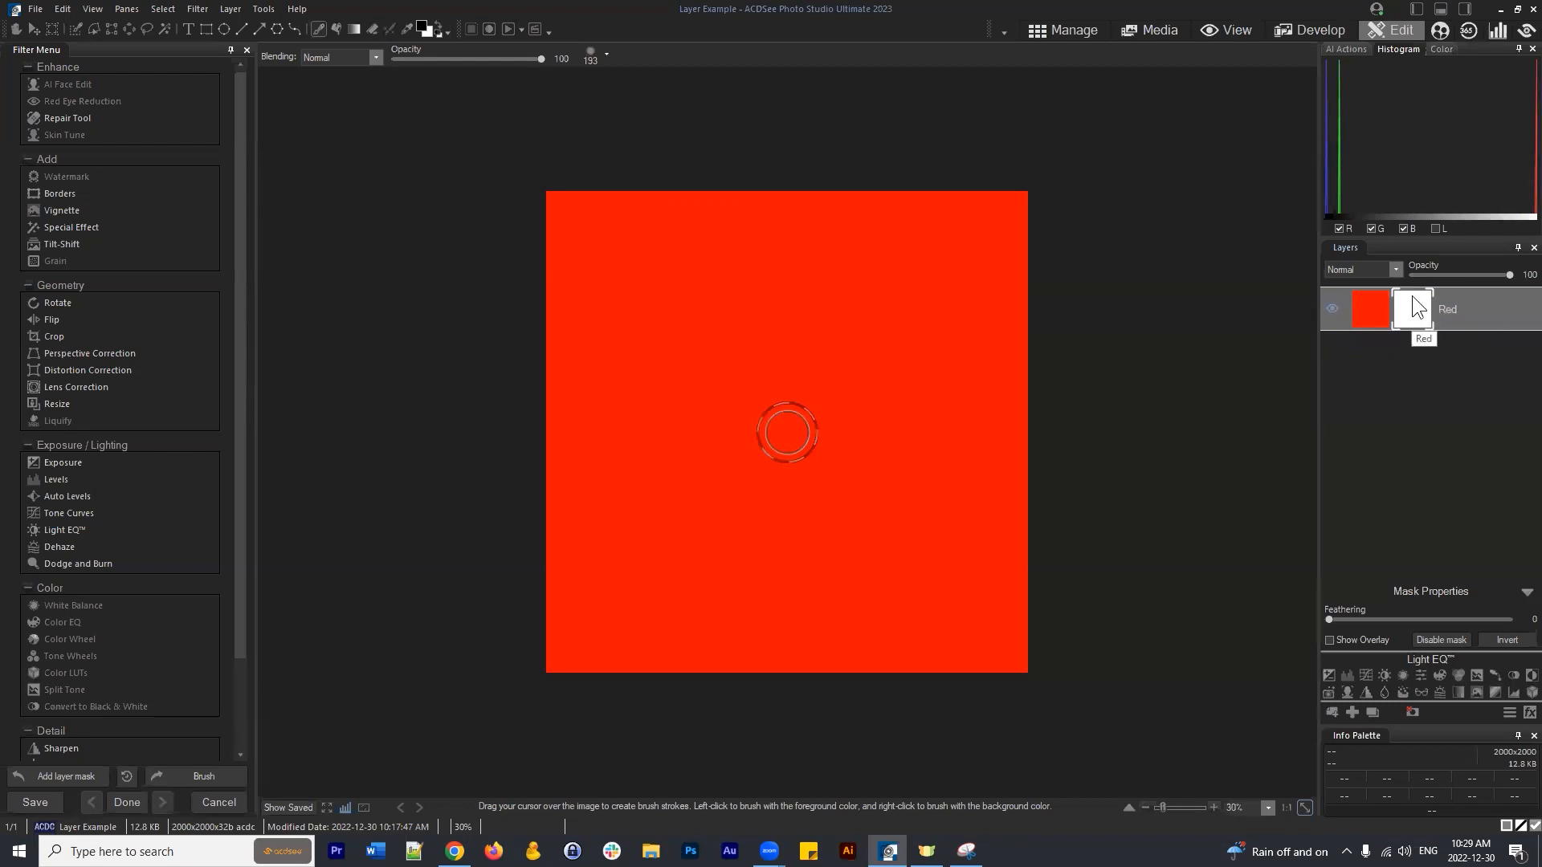
# Invert the Red layer's mask to black and back to white four times to compare hiding and revealing the layer.
pyautogui.click(1507, 643)
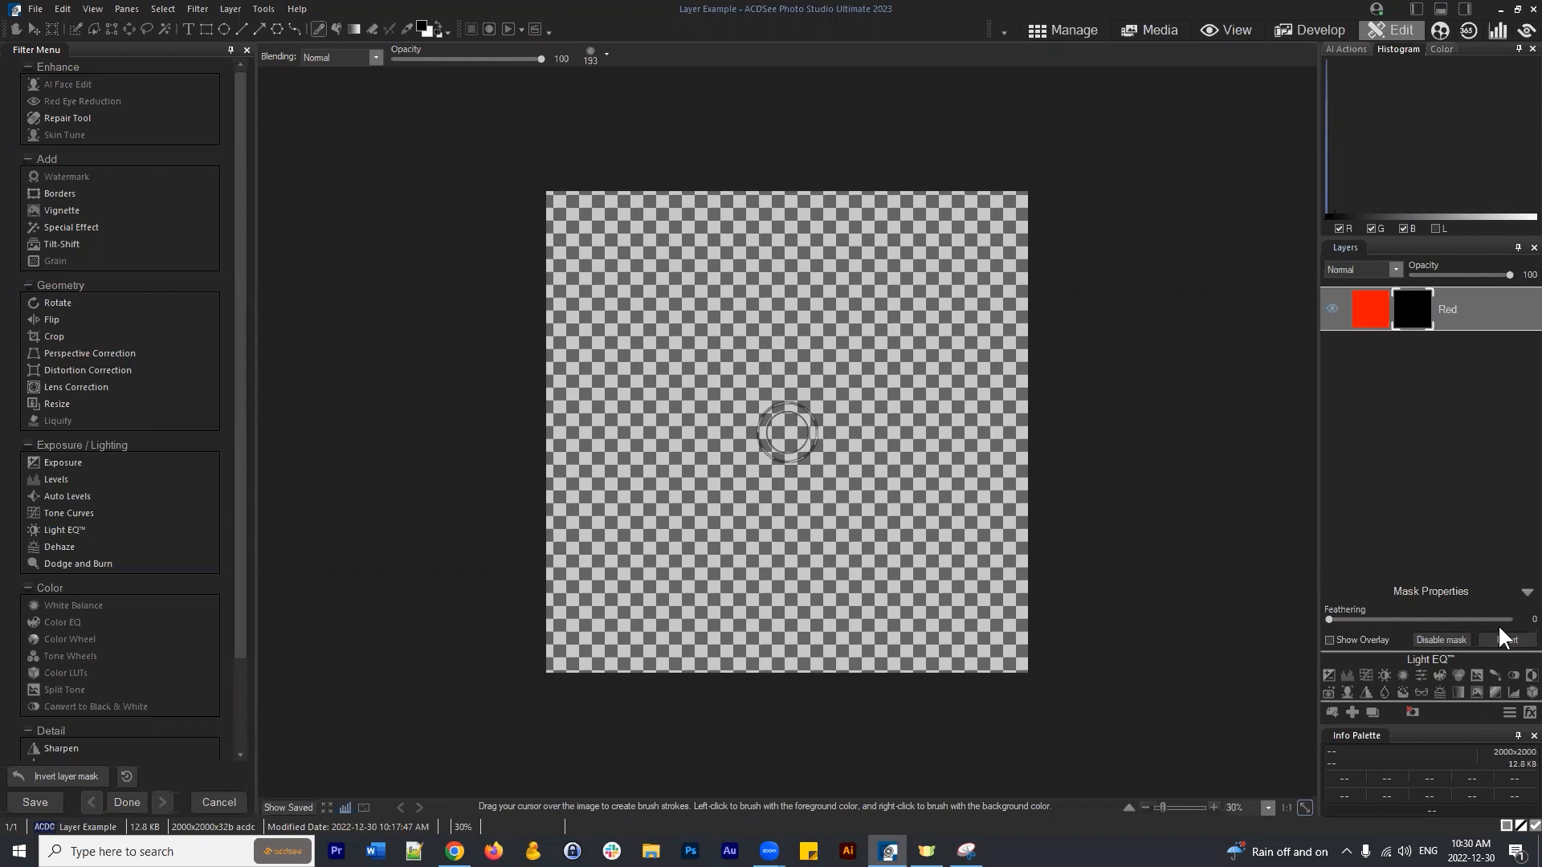
pyautogui.click(1415, 305)
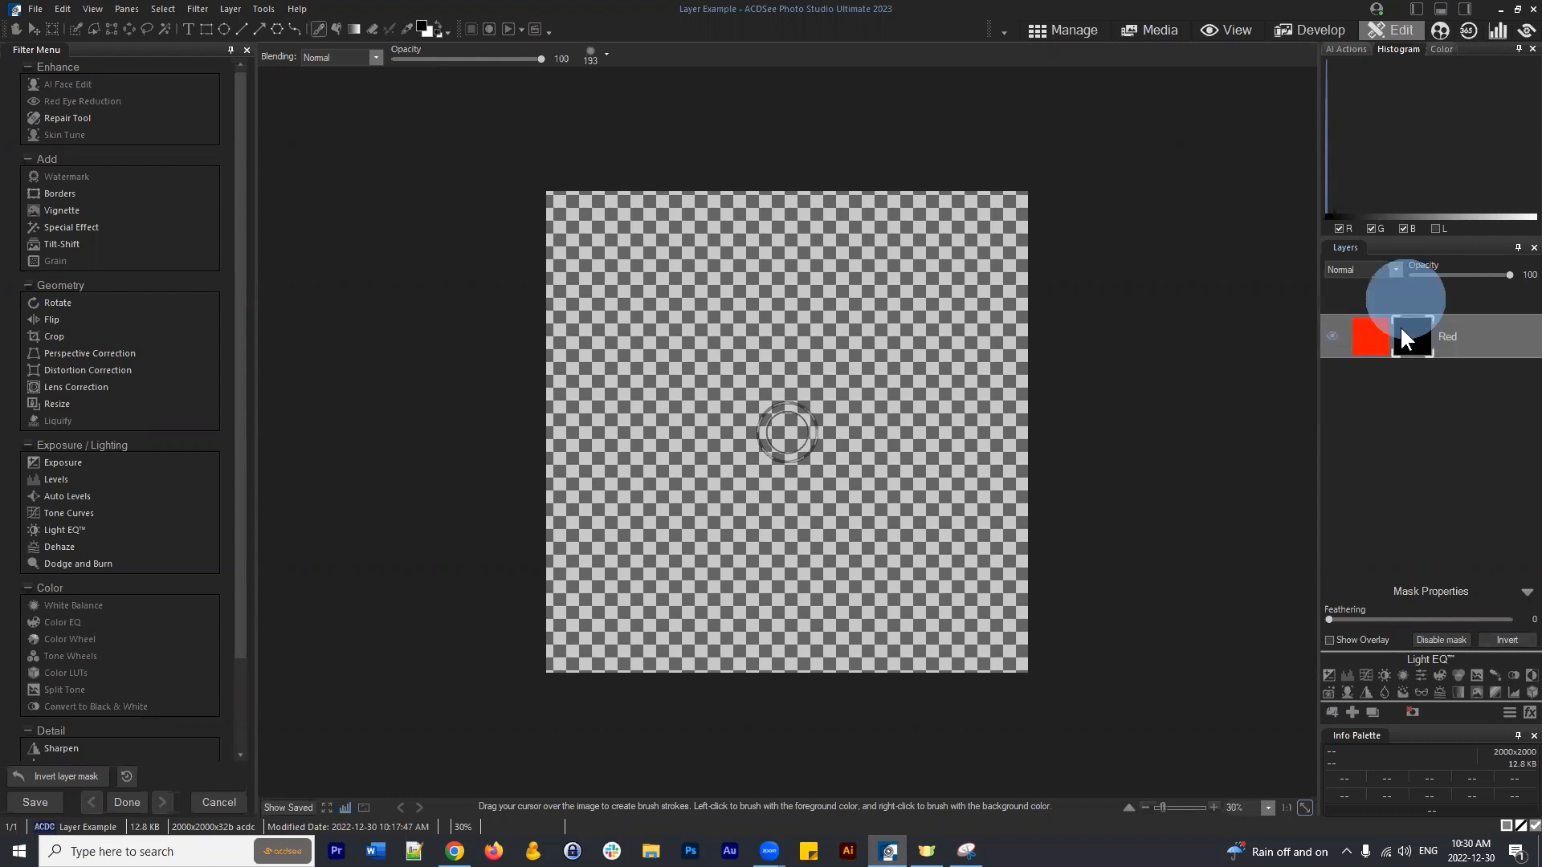
pyautogui.click(1507, 641)
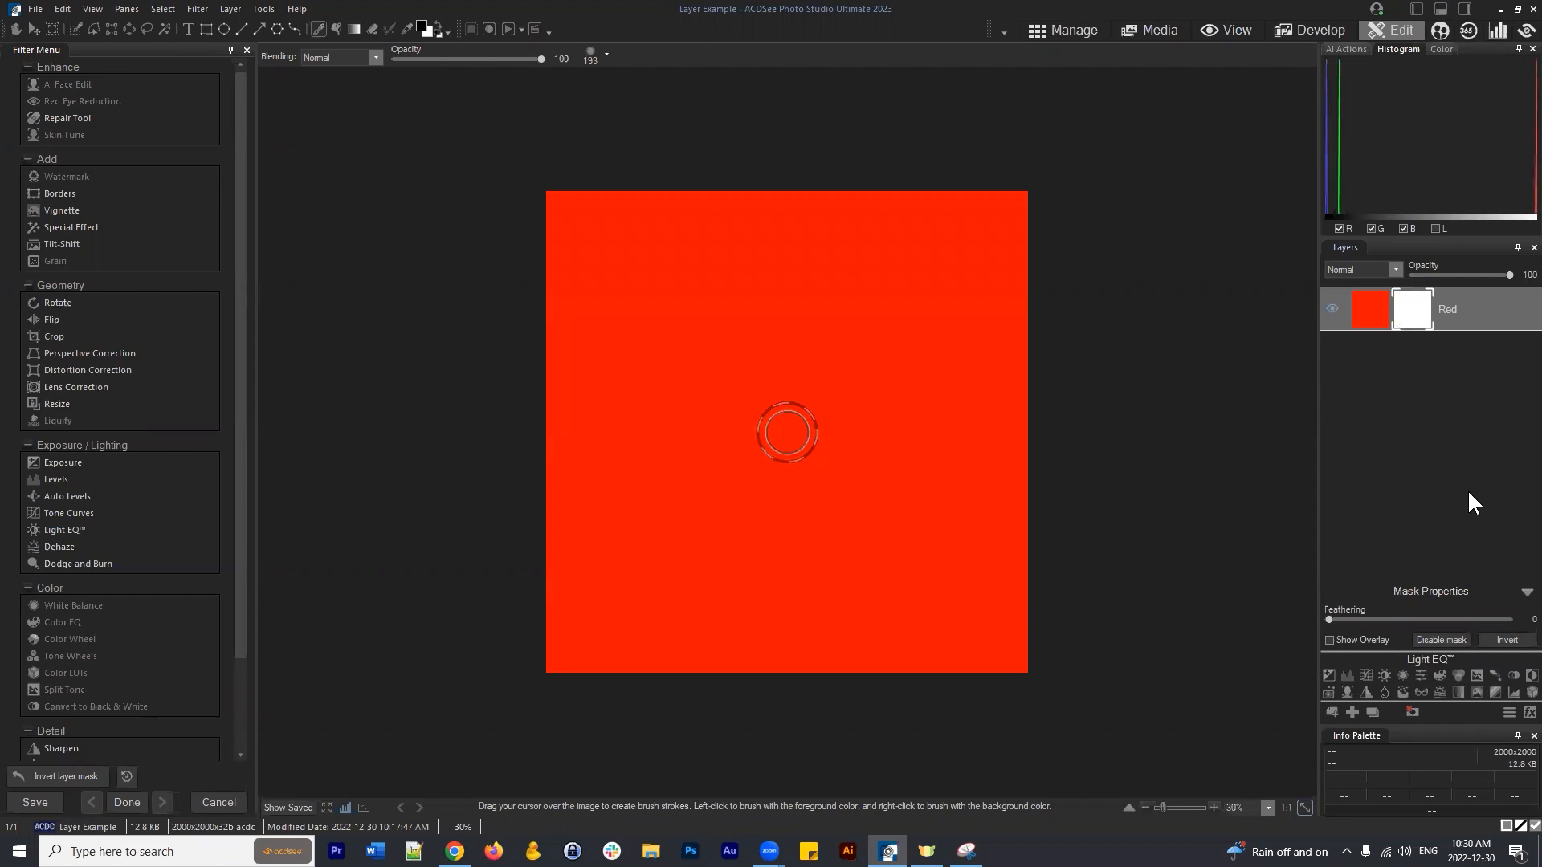
pyautogui.click(1507, 640)
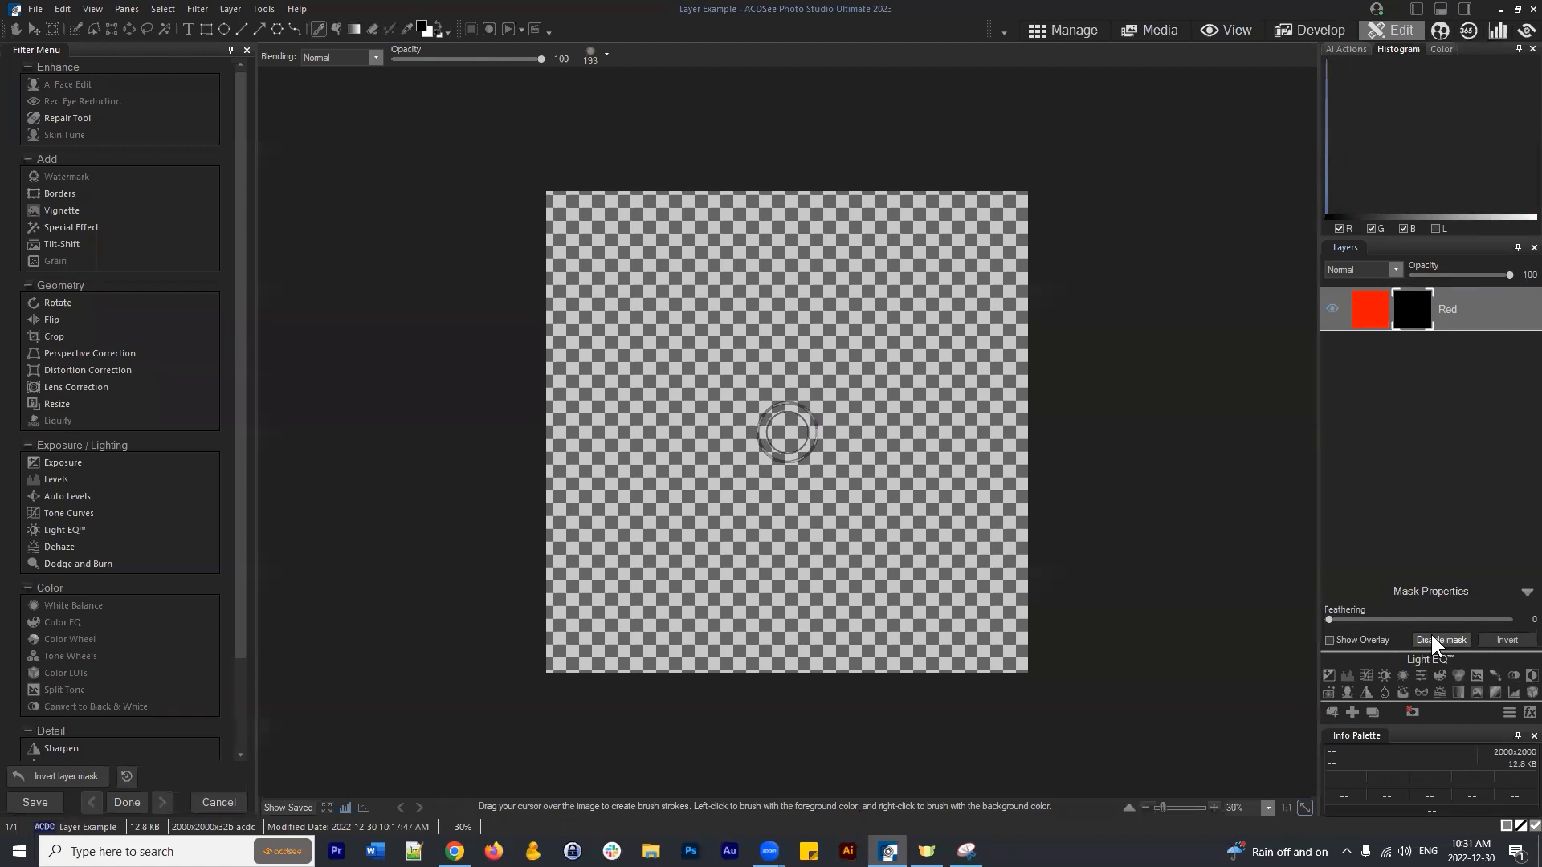
pyautogui.click(1499, 642)
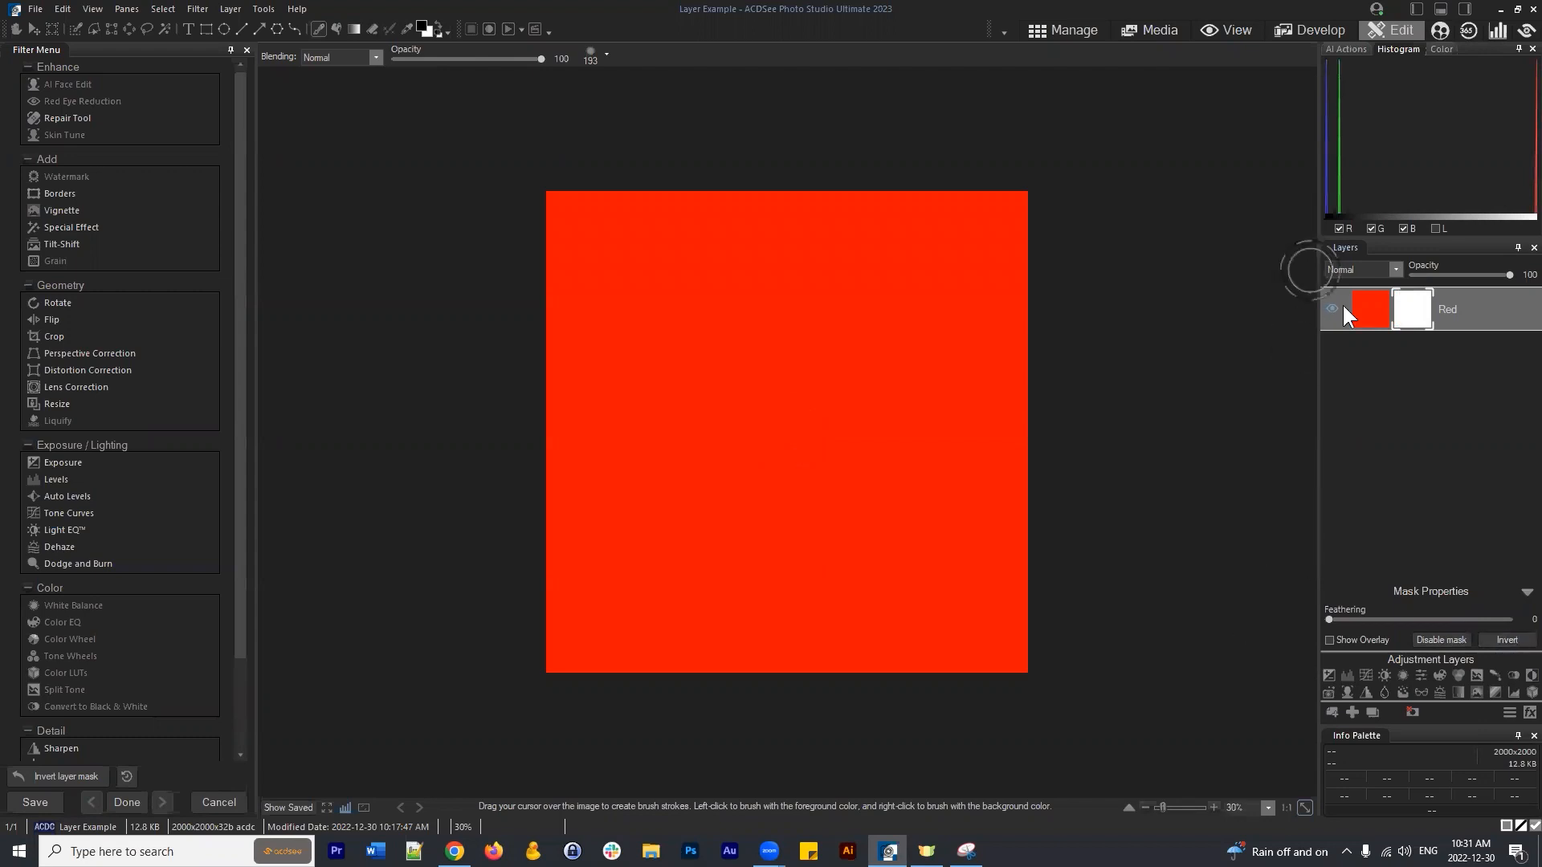
pyautogui.click(1422, 310)
pyautogui.click(1501, 640)
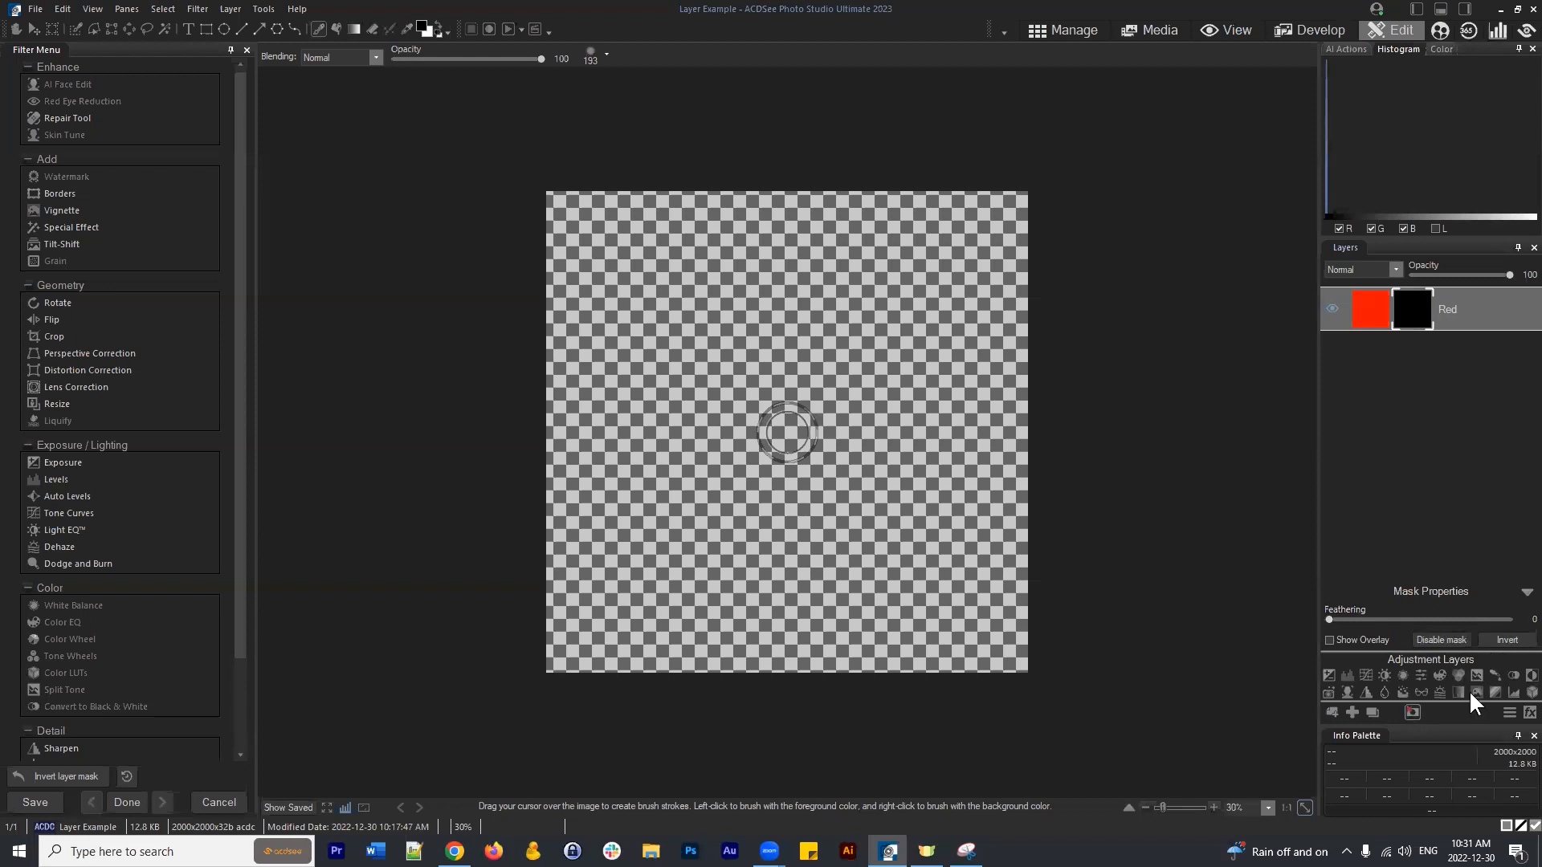
pyautogui.click(1507, 640)
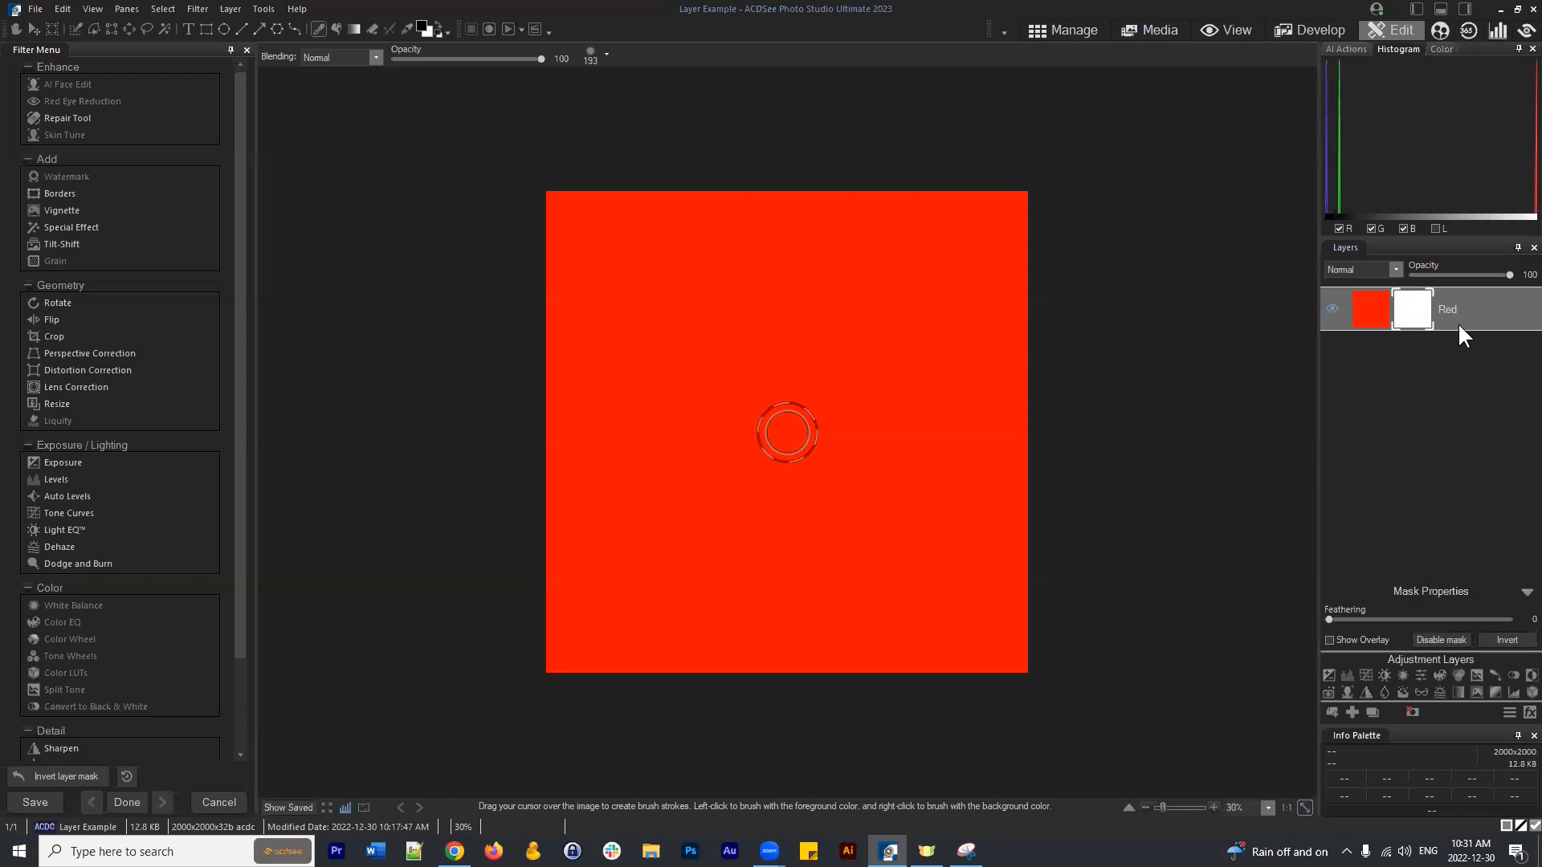
pyautogui.click(1411, 301)
pyautogui.click(1455, 310)
pyautogui.click(1499, 642)
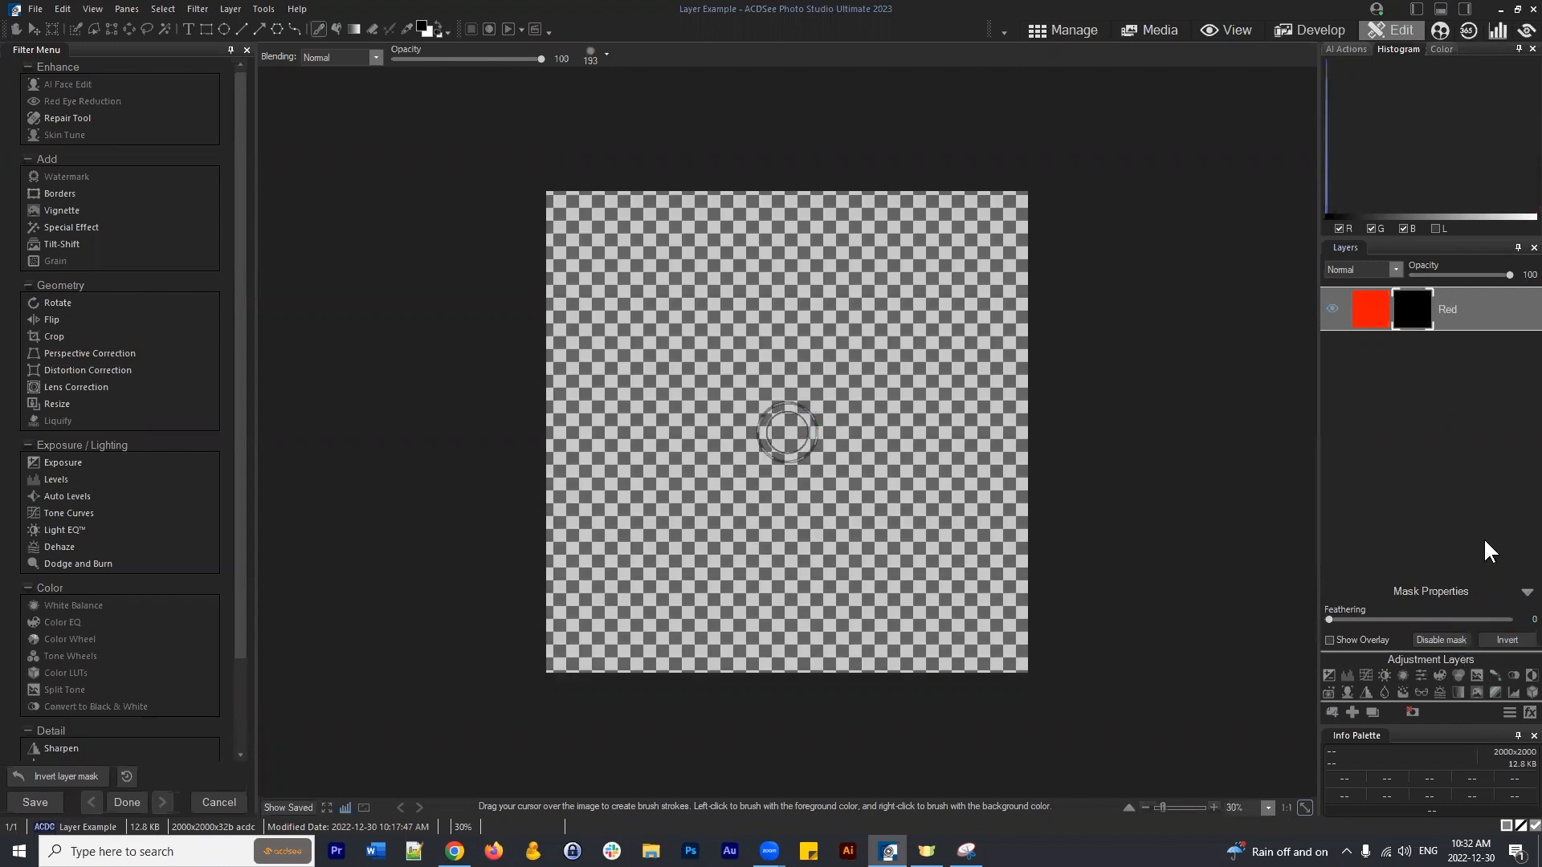
pyautogui.click(1504, 640)
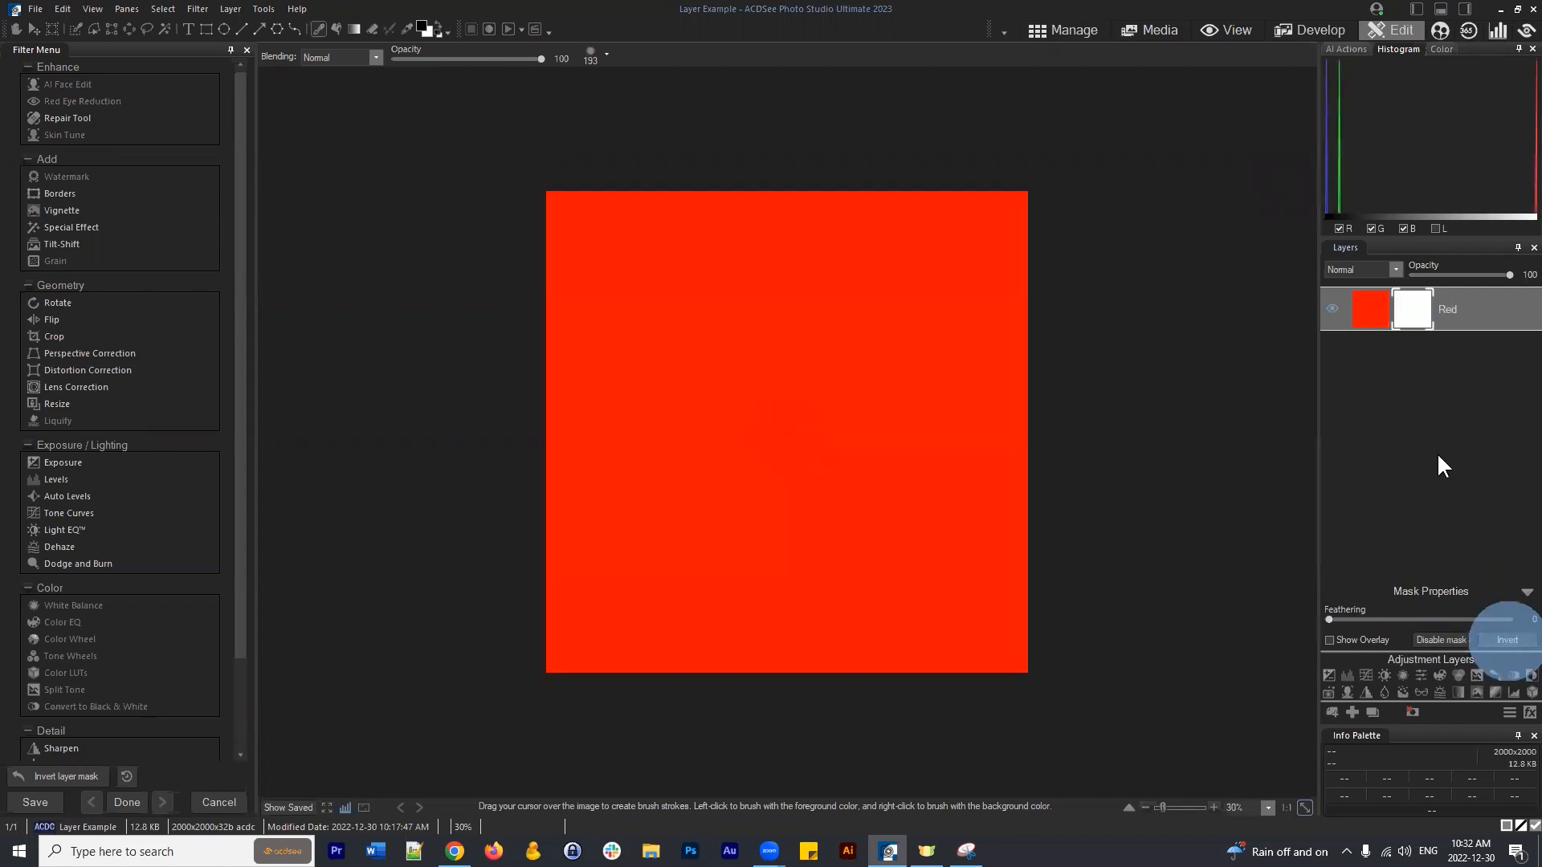
# Set the Red layer's mask to black, and invert it back to white.
pyautogui.rightClick(1412, 307)
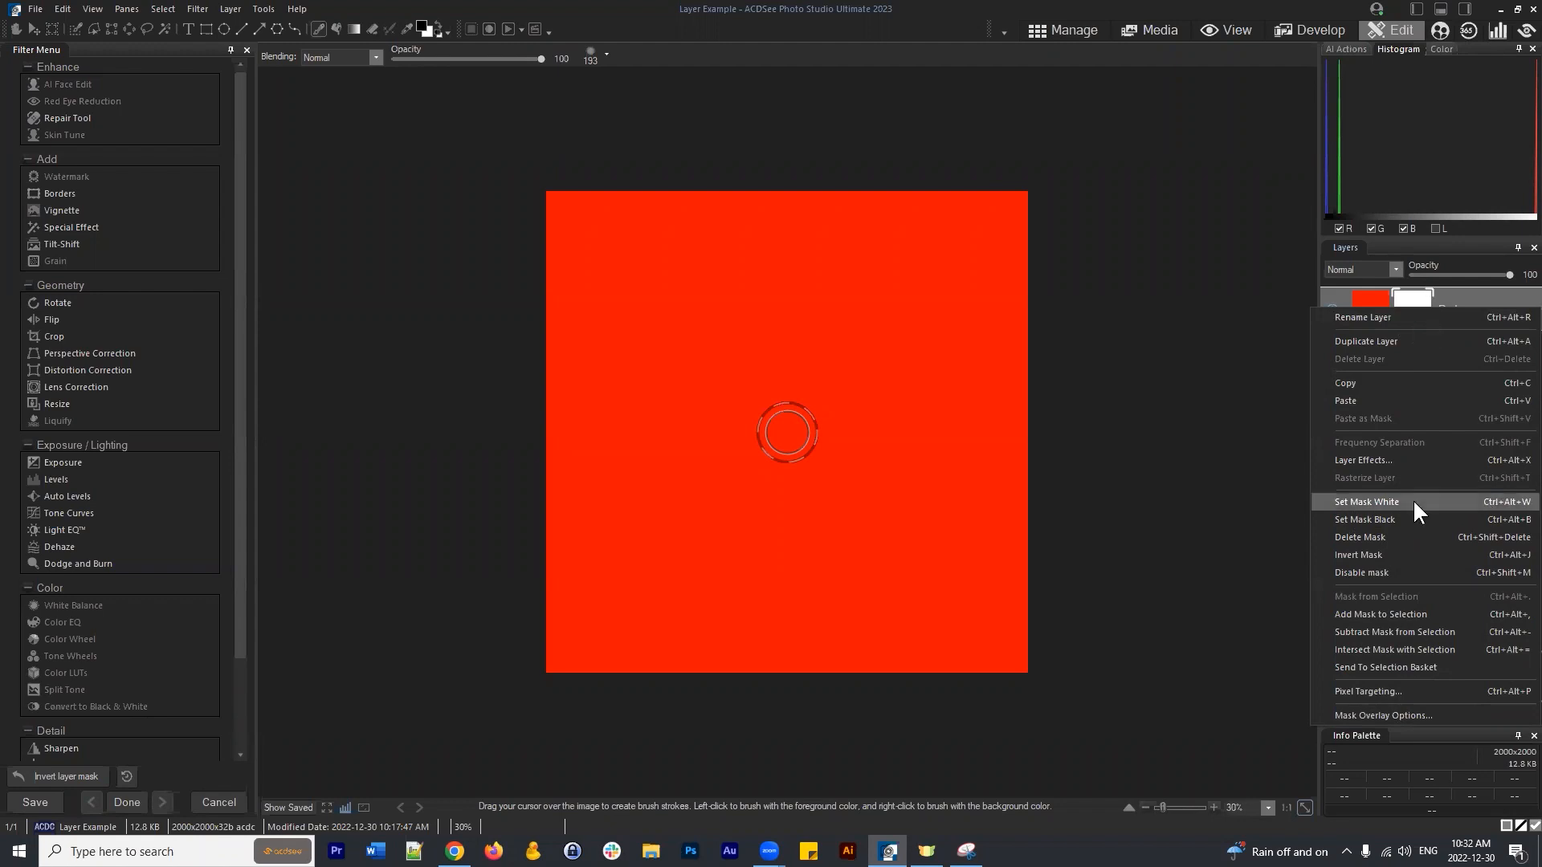
pyautogui.click(1400, 519)
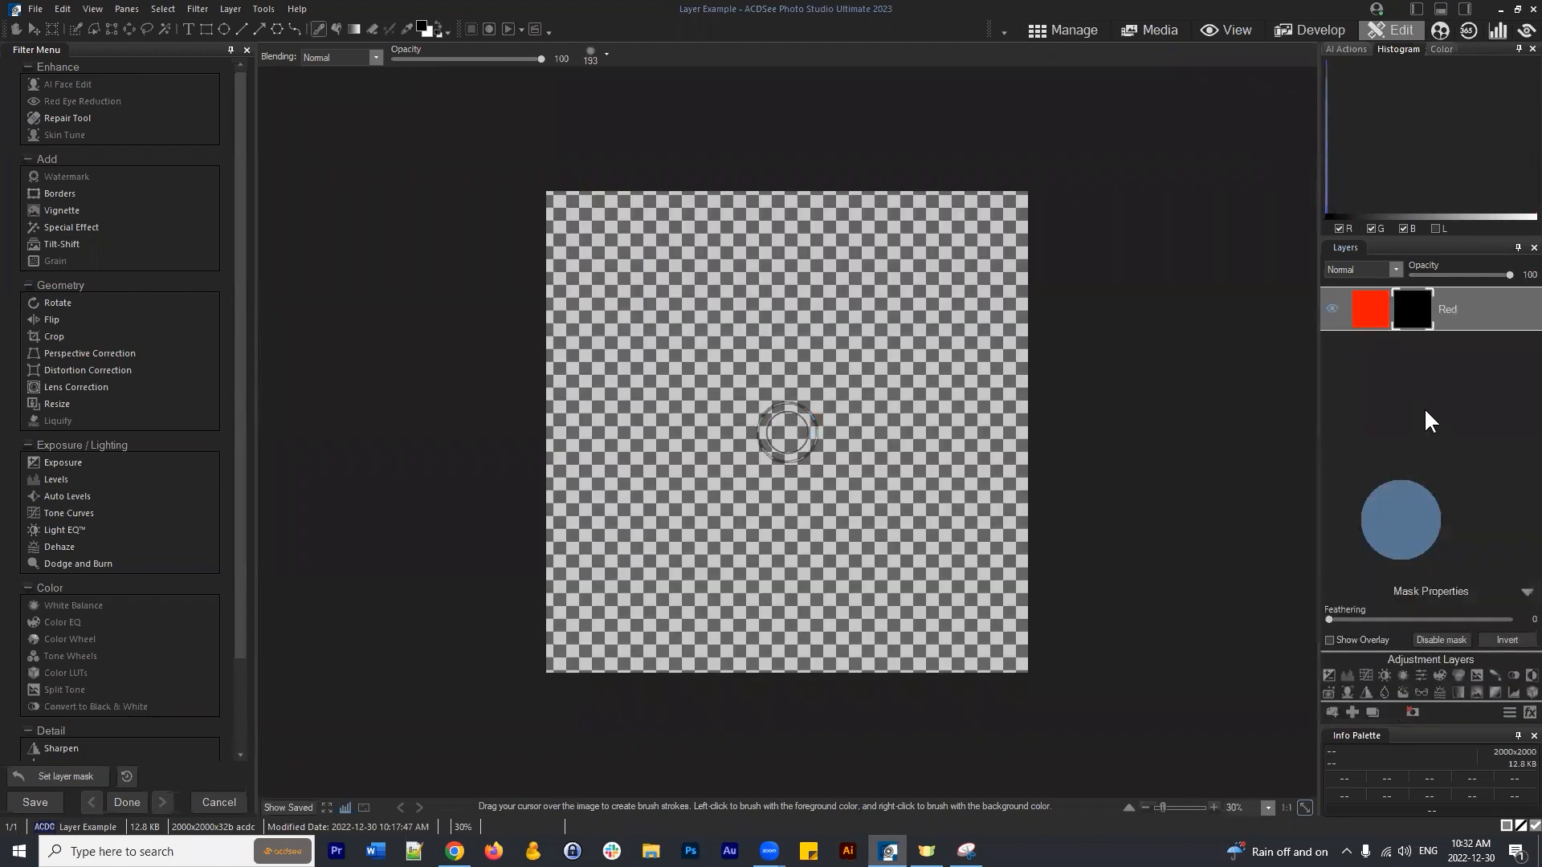
pyautogui.rightClick(1413, 307)
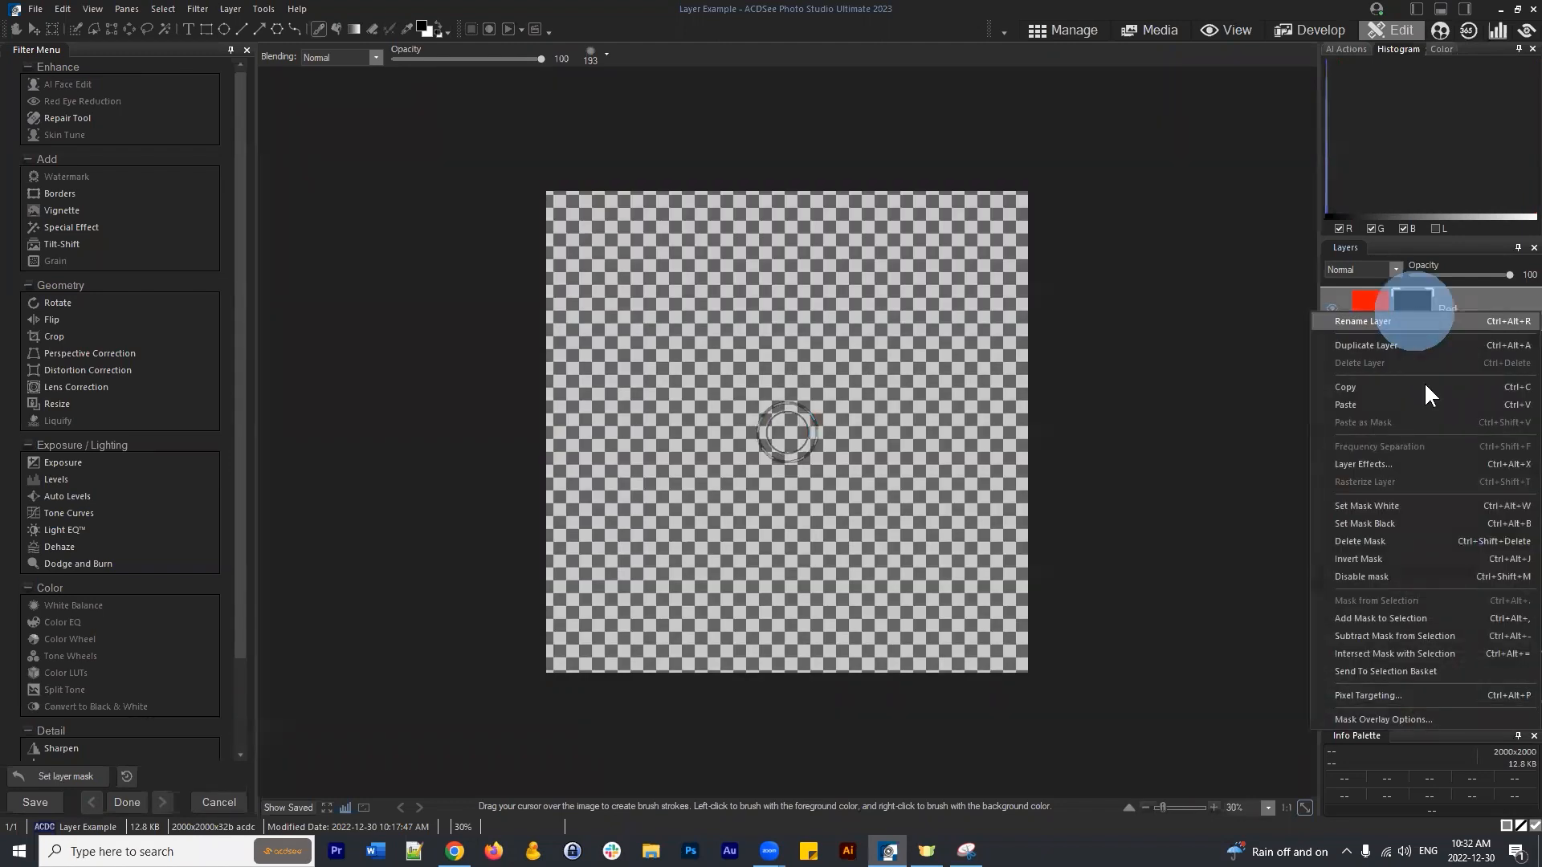
pyautogui.click(1395, 558)
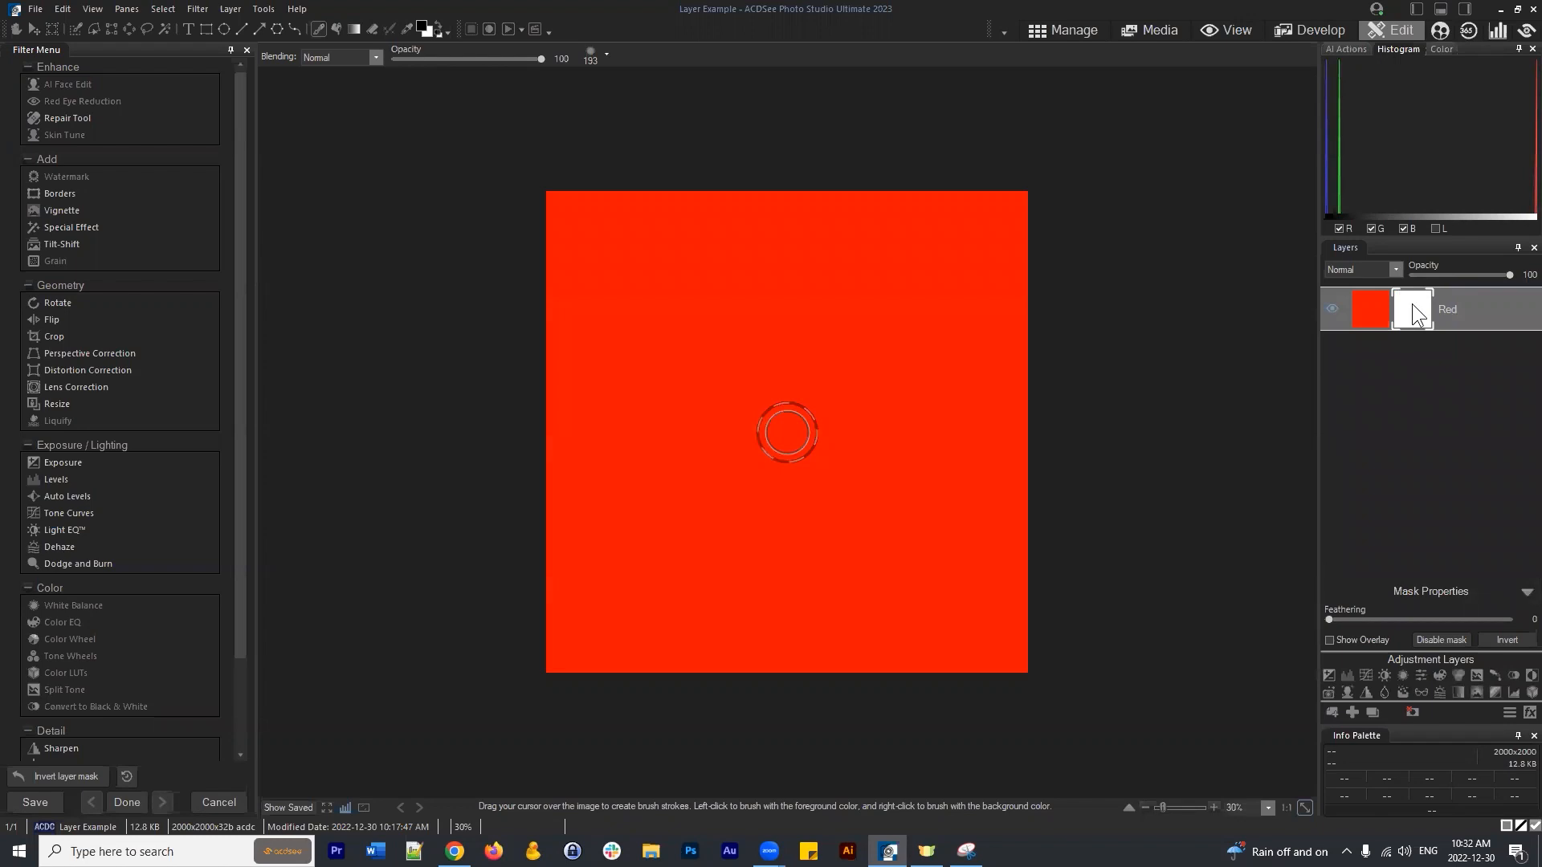
# Disable the Red layer's mask, and enable it again.
pyautogui.rightClick(1414, 314)
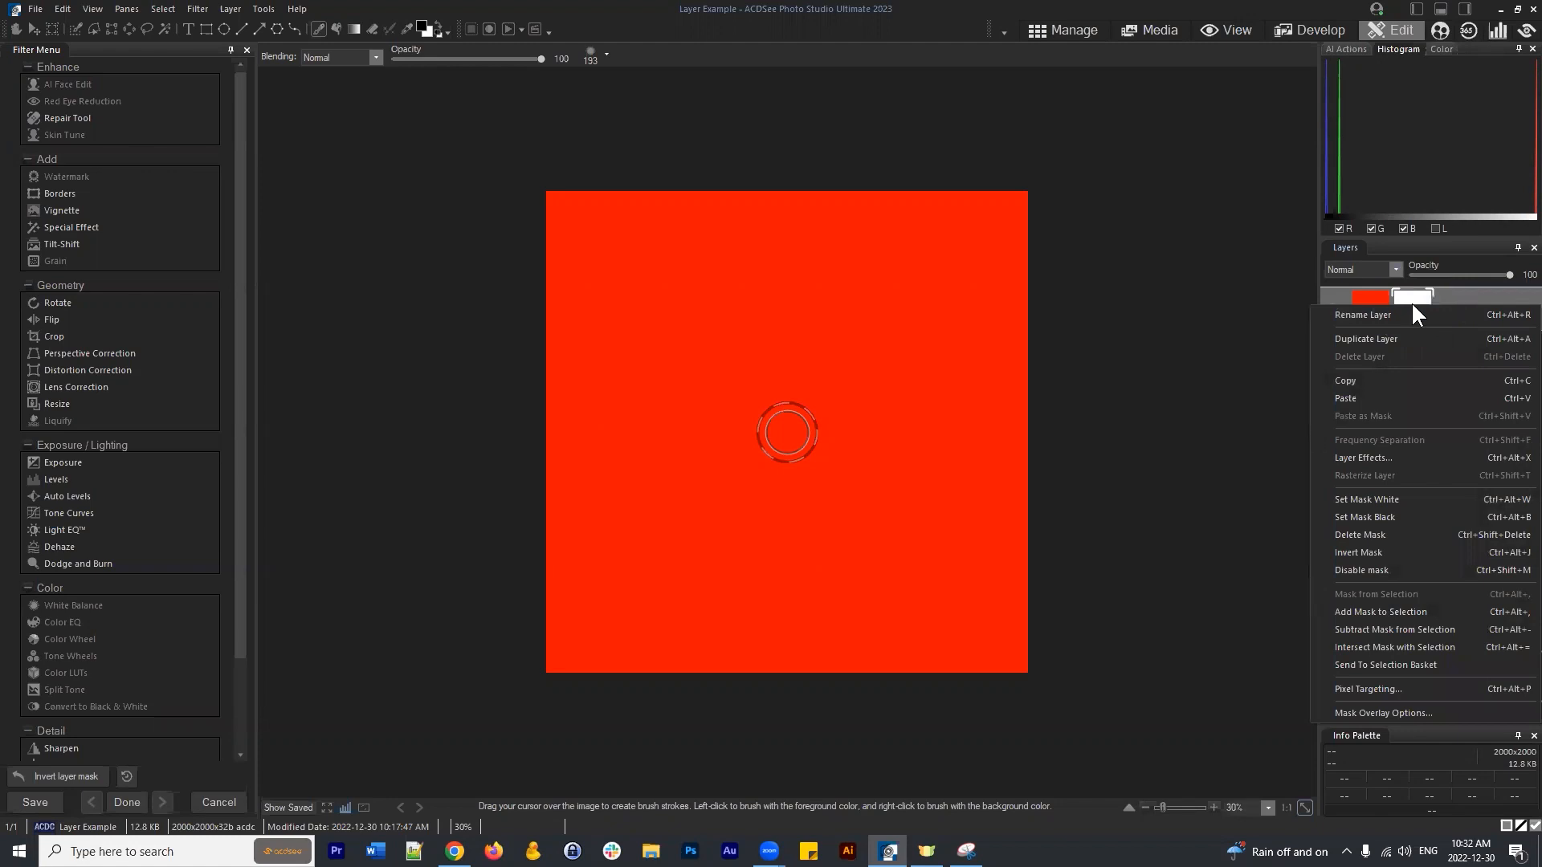
pyautogui.click(1386, 564)
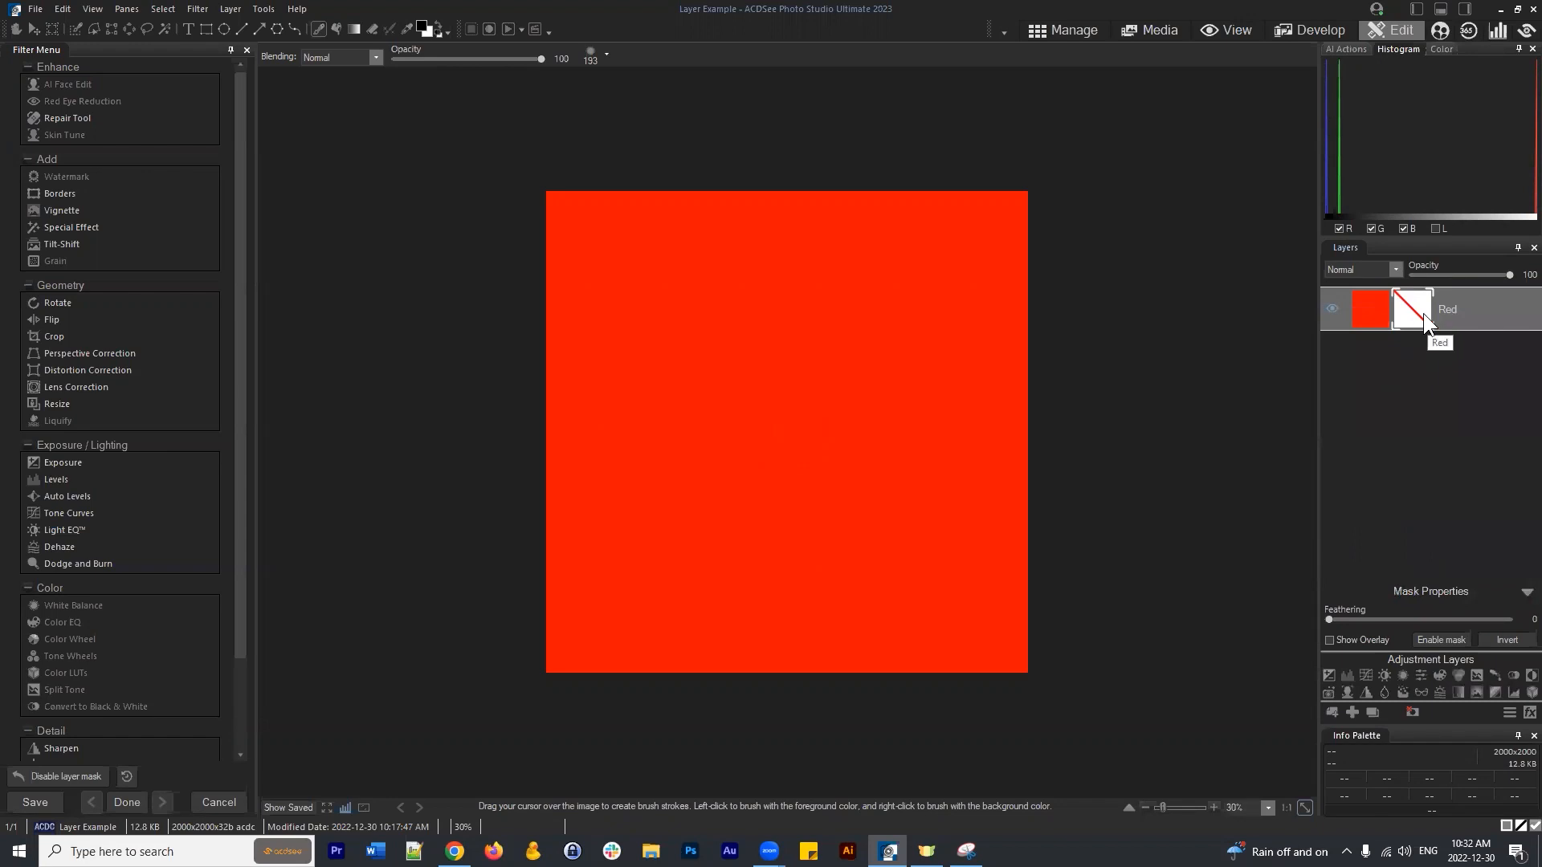
pyautogui.rightClick(1424, 313)
pyautogui.click(1364, 570)
# Fill the Red layer's image with black using the Fill tool, and fill its mask with black as well.
pyautogui.click(336, 29)
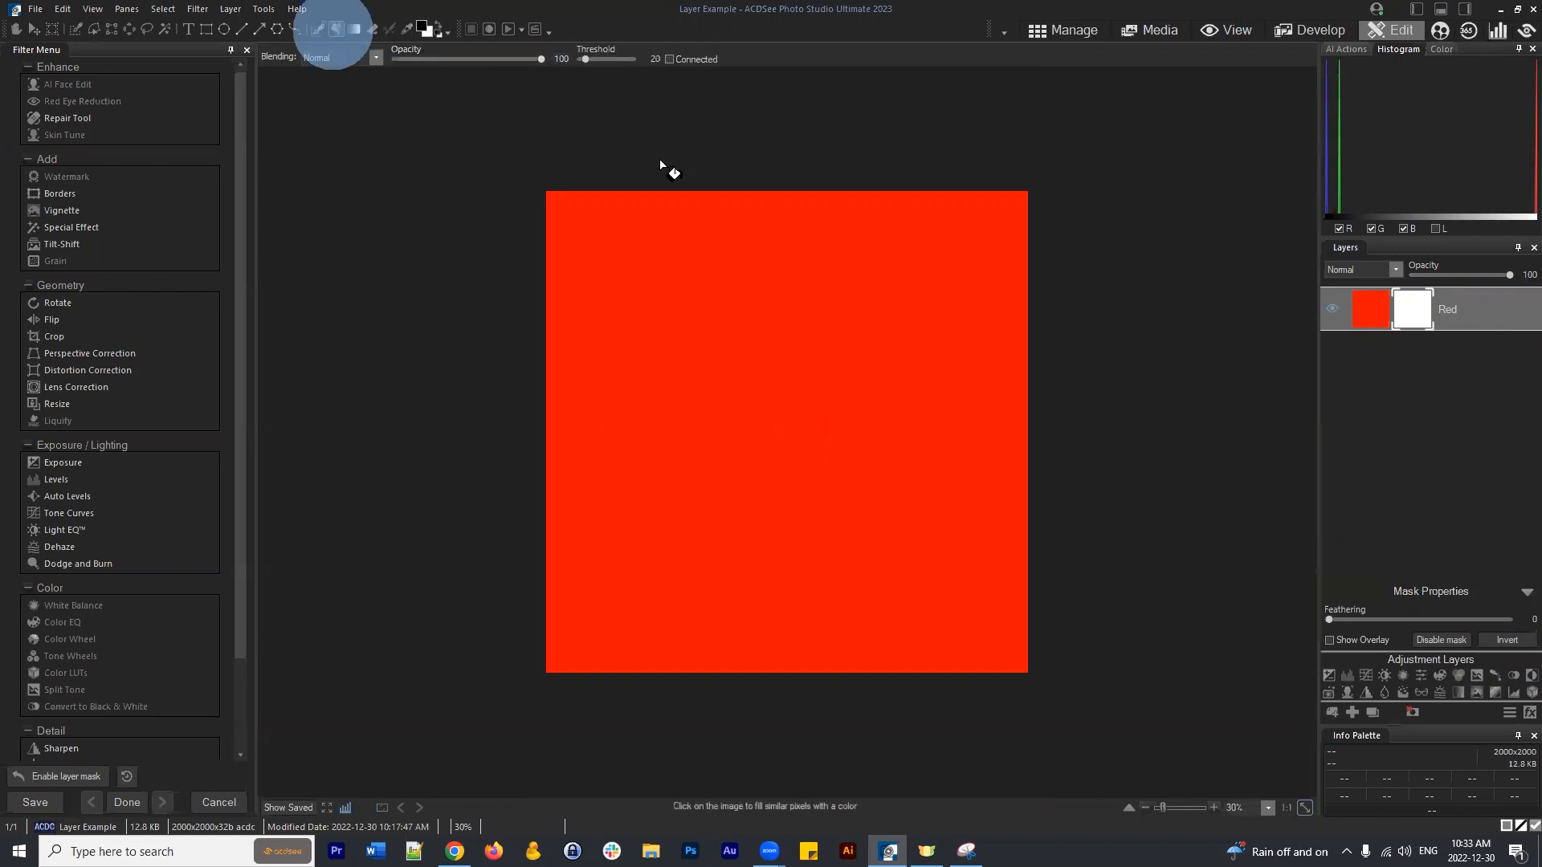
pyautogui.click(1374, 315)
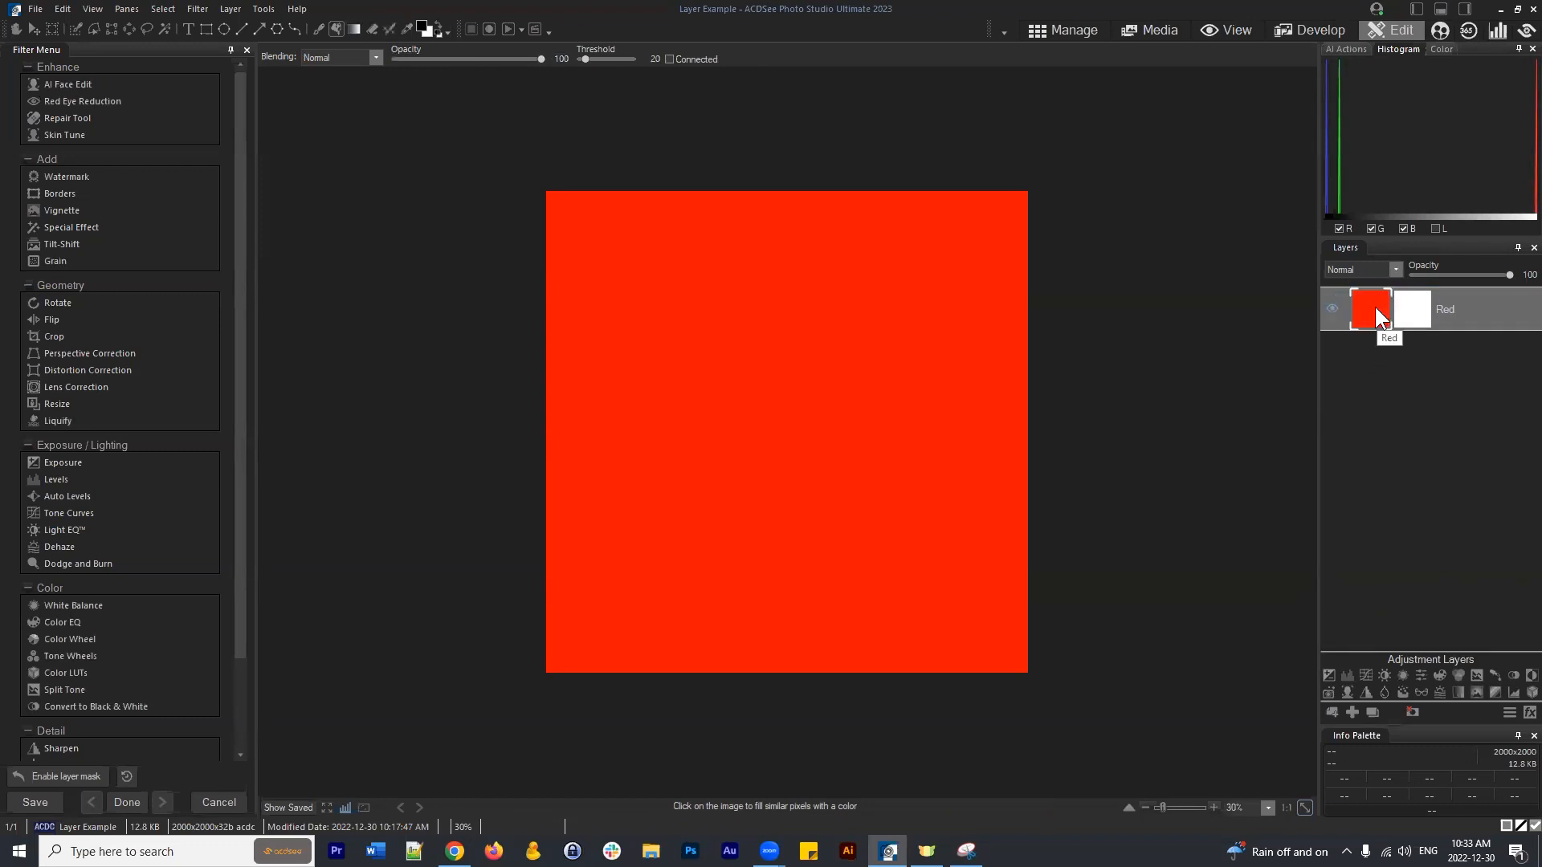
pyautogui.click(866, 363)
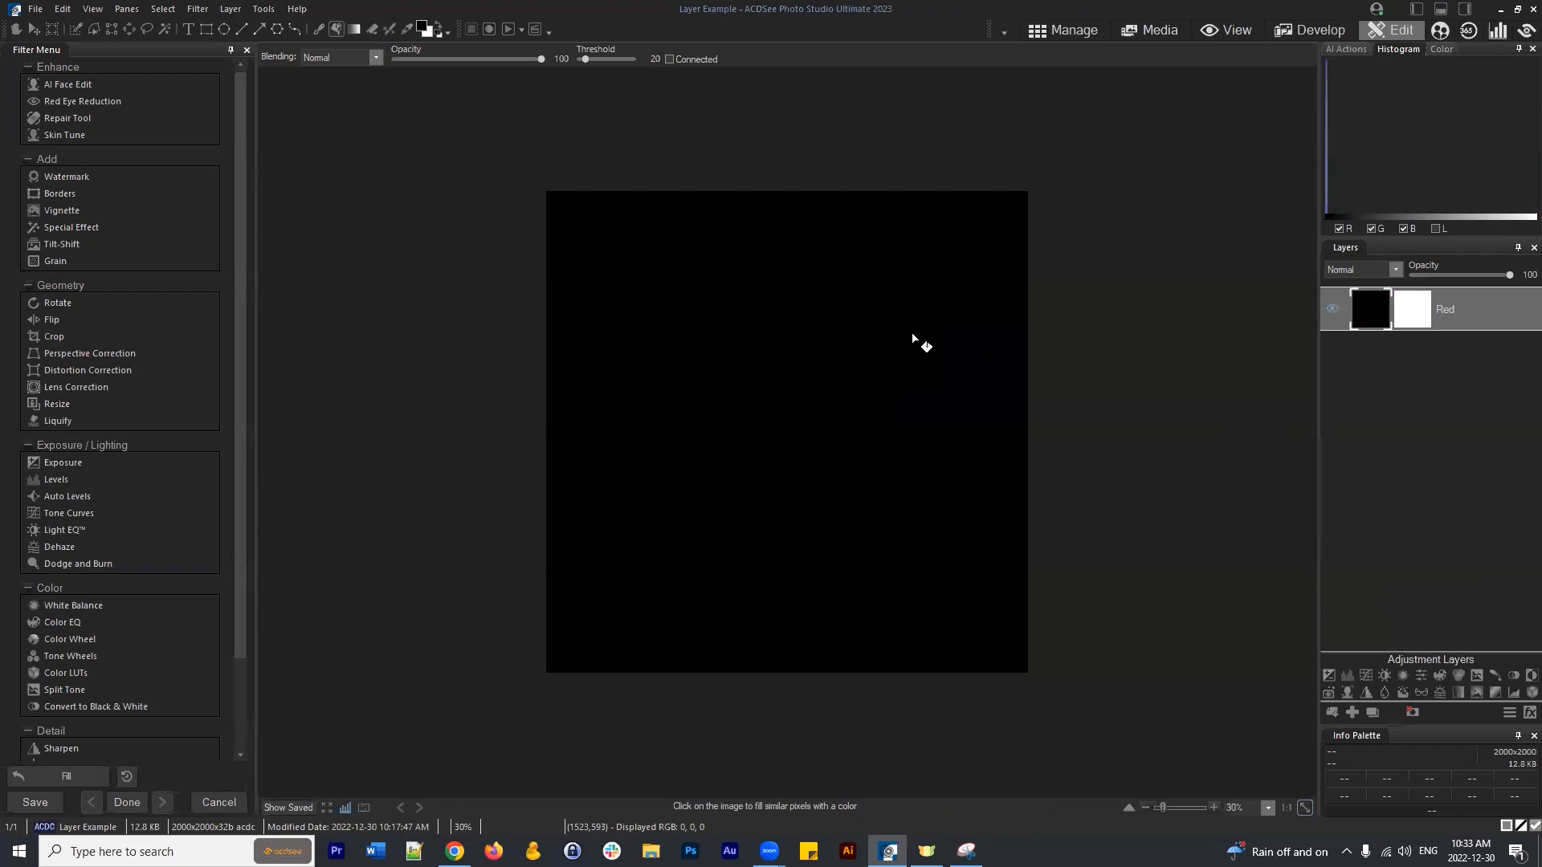
pyautogui.click(1407, 313)
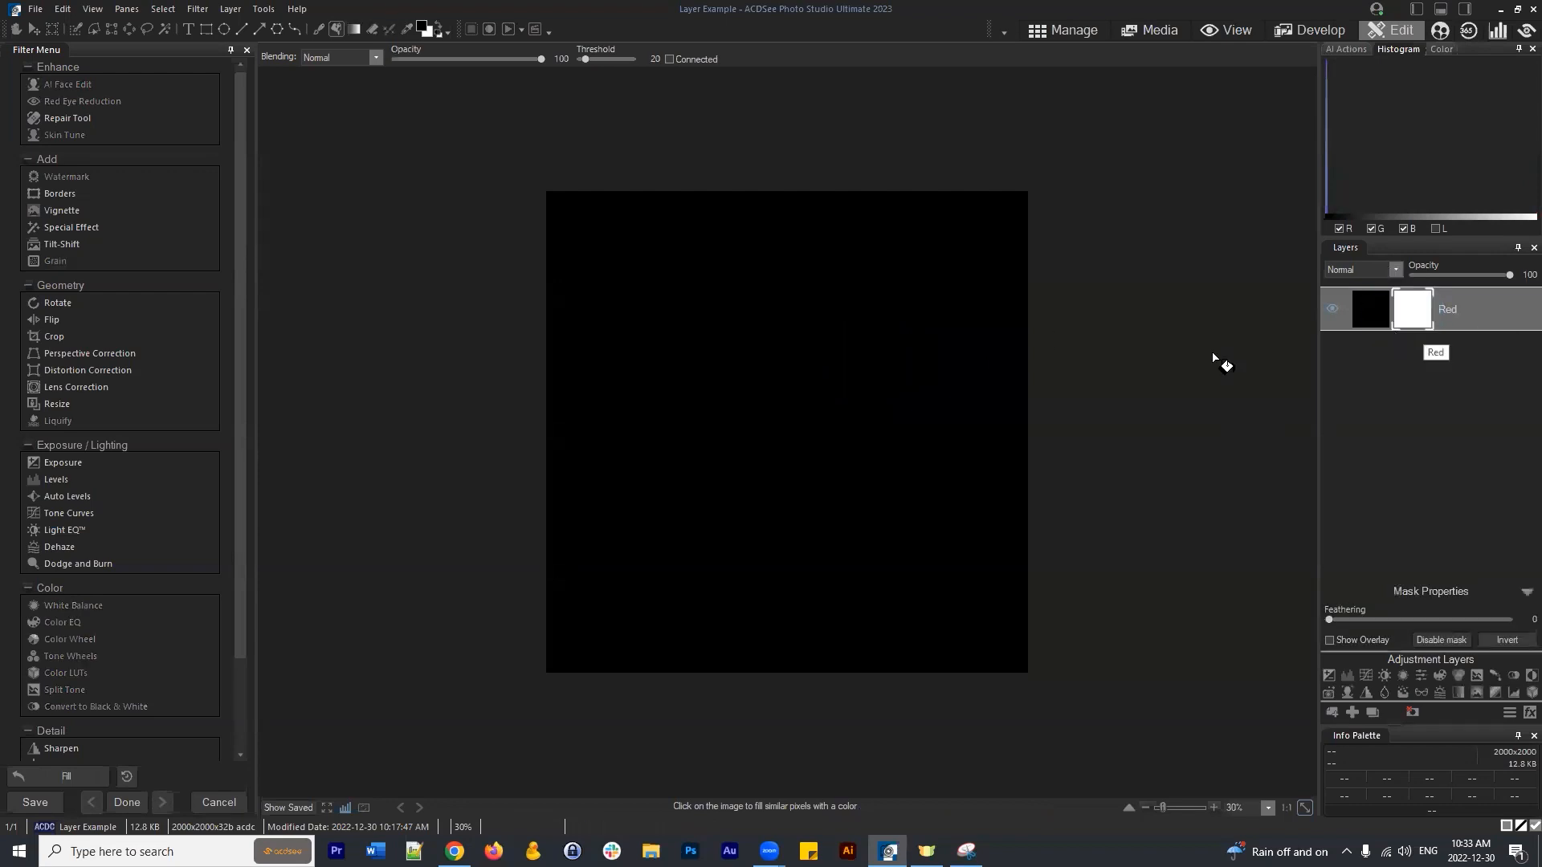
pyautogui.click(965, 353)
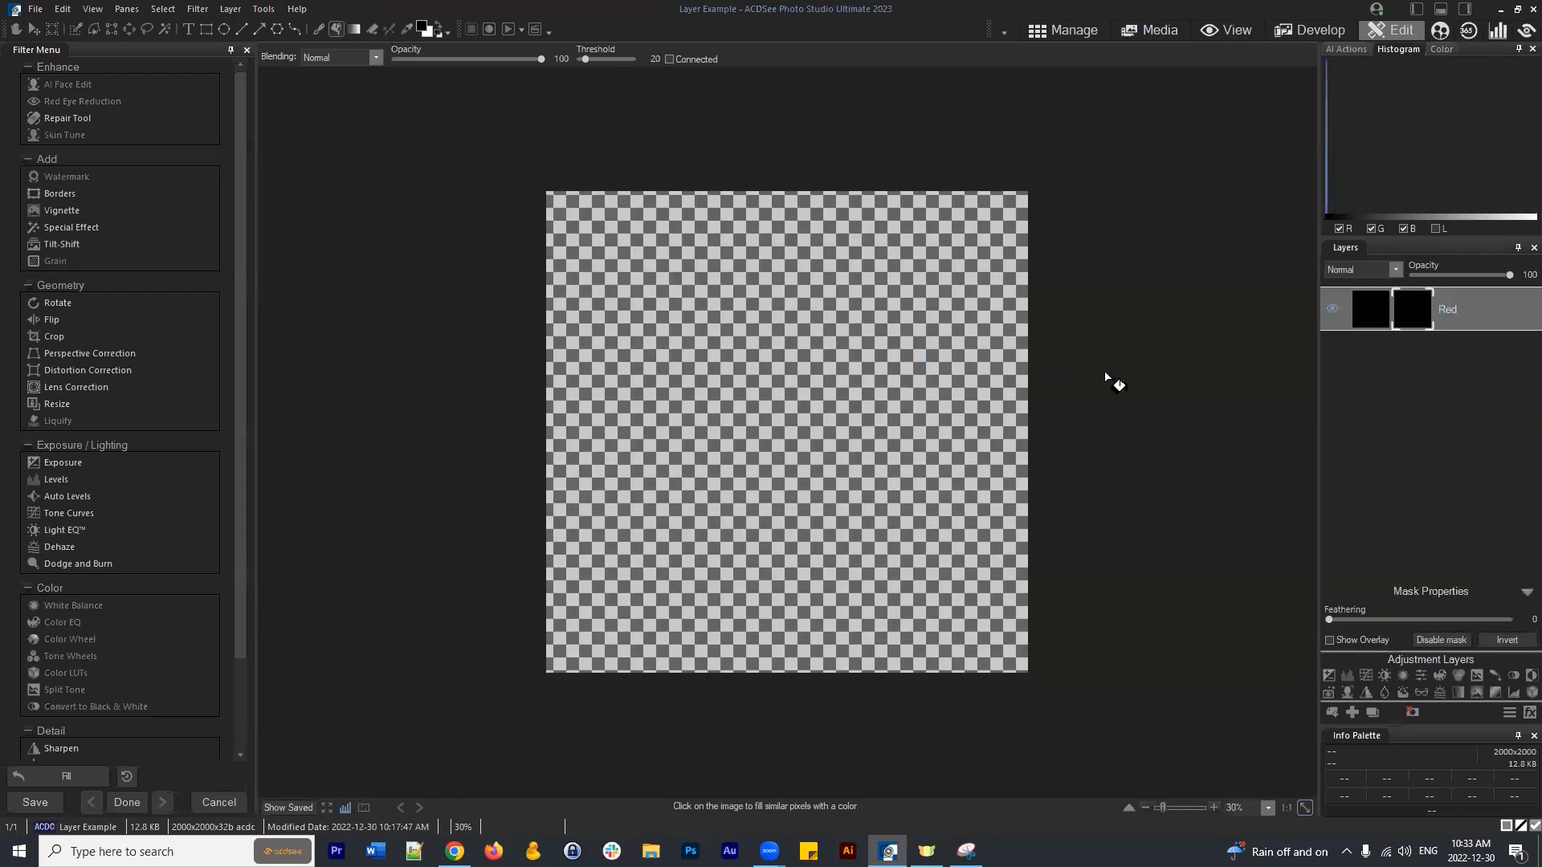
# Refill the Red layer's image with red as the foreground color, and invert its mask to white.
pyautogui.click(1364, 309)
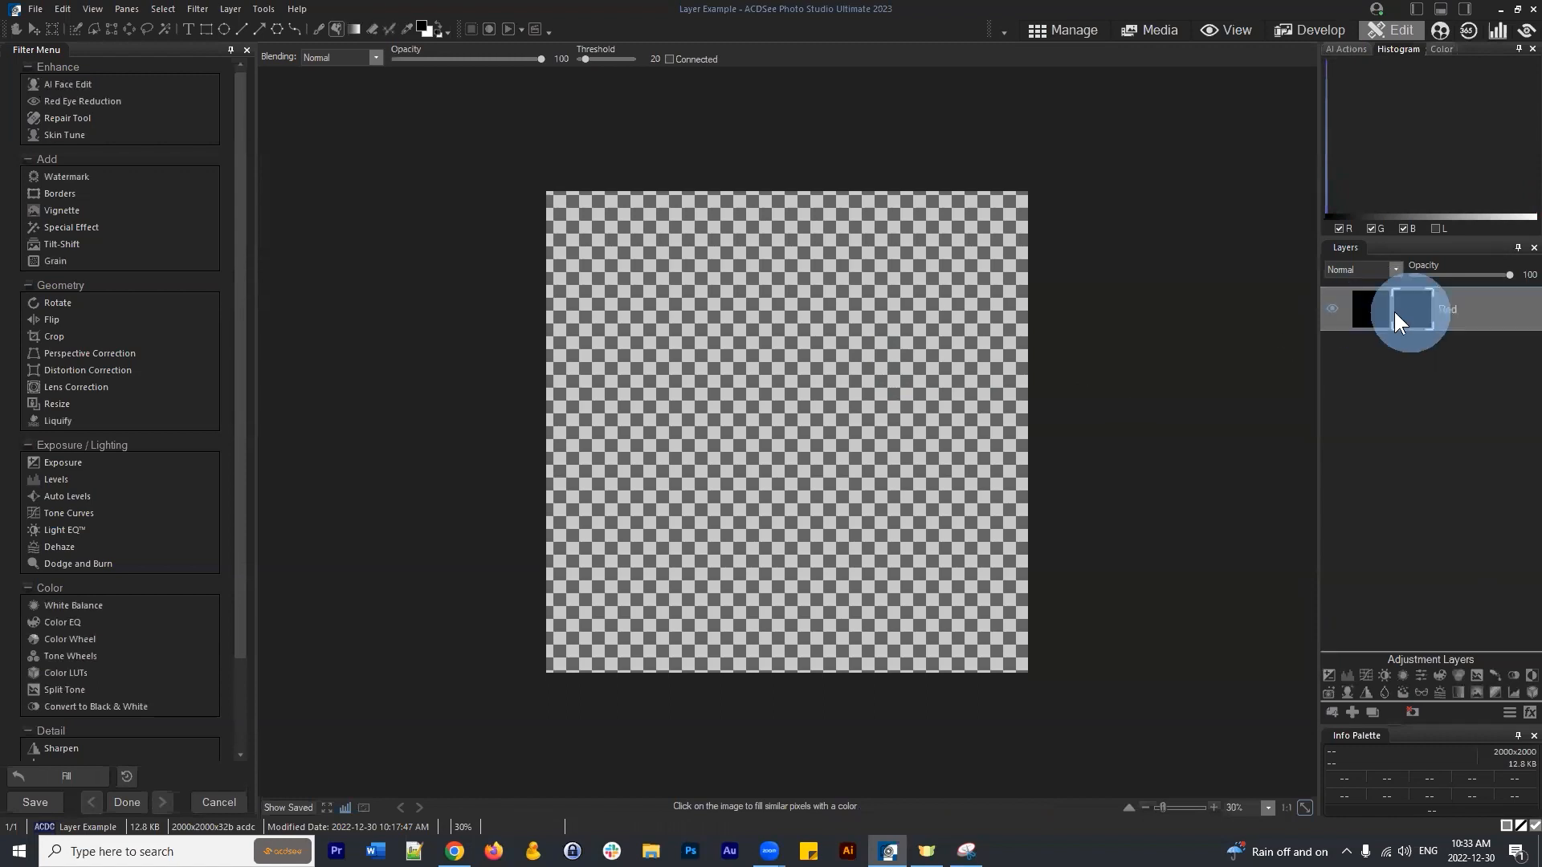
pyautogui.click(1411, 311)
pyautogui.click(1368, 310)
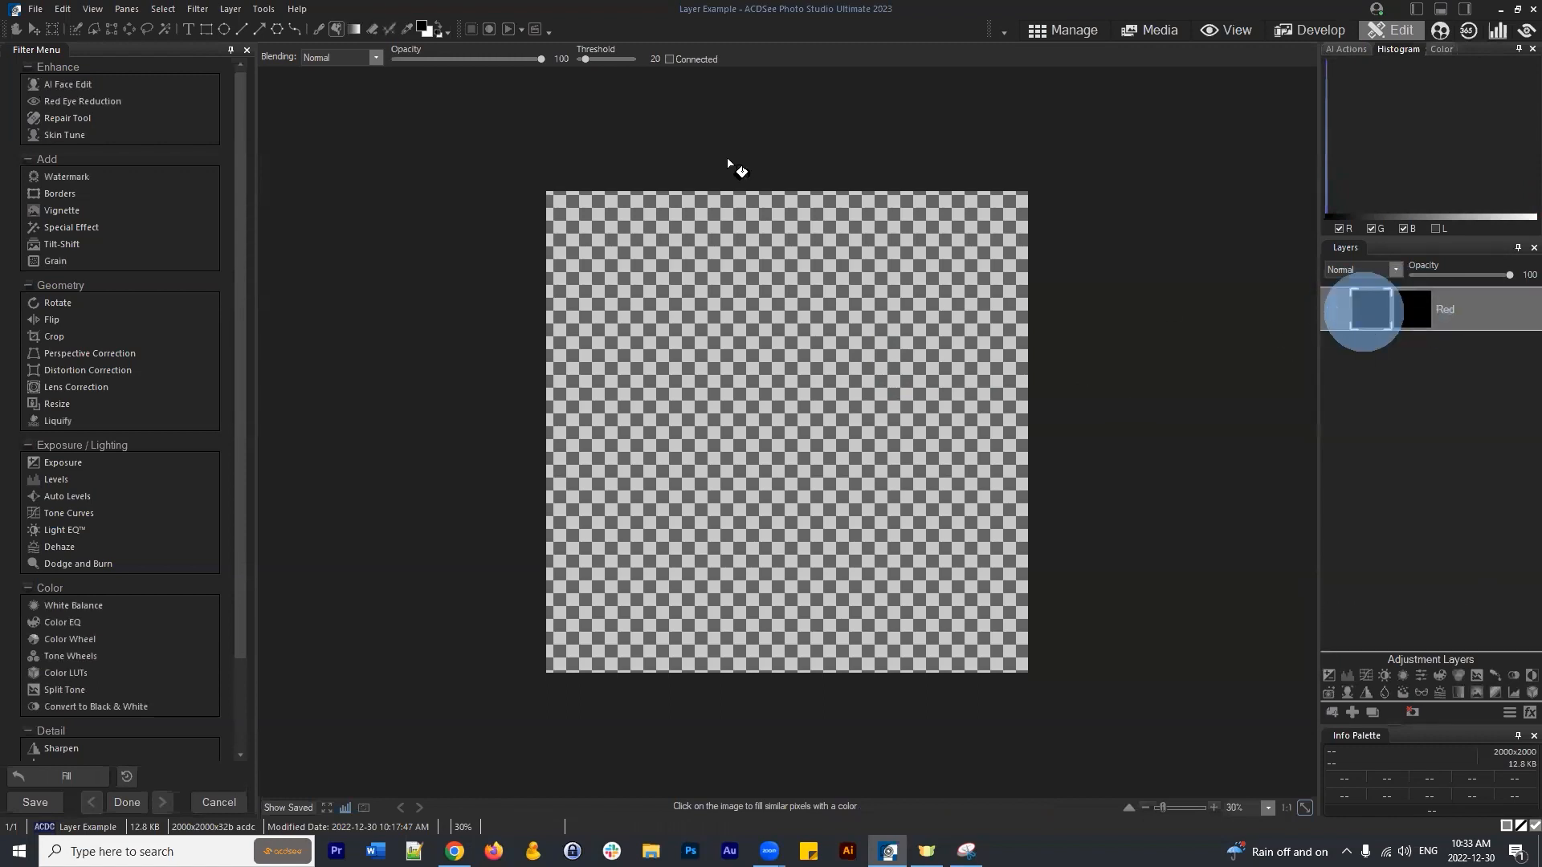
pyautogui.click(421, 25)
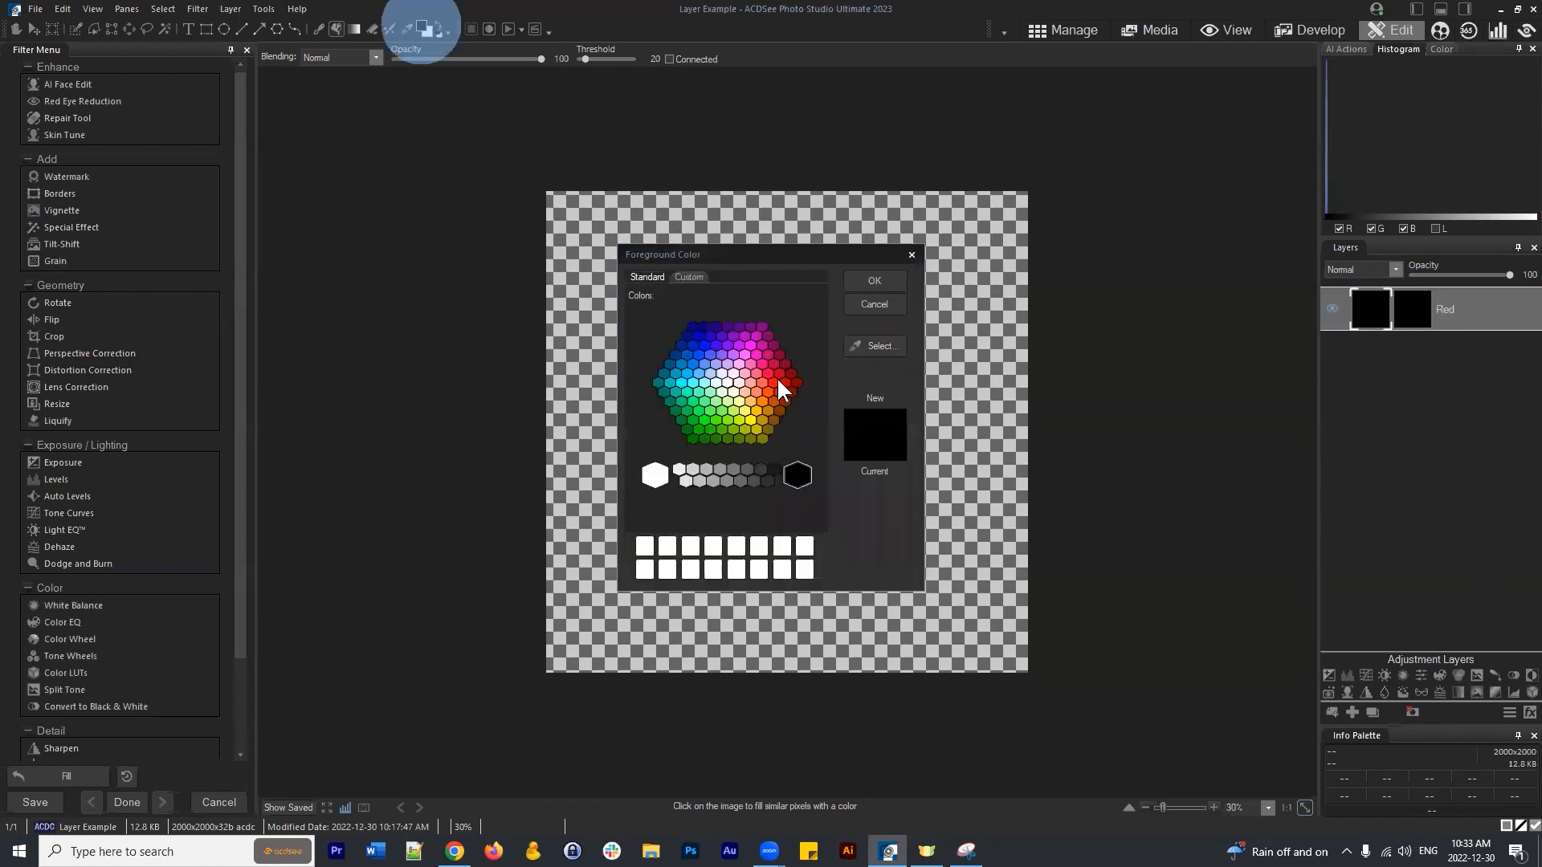
pyautogui.click(775, 381)
pyautogui.click(859, 281)
pyautogui.click(795, 325)
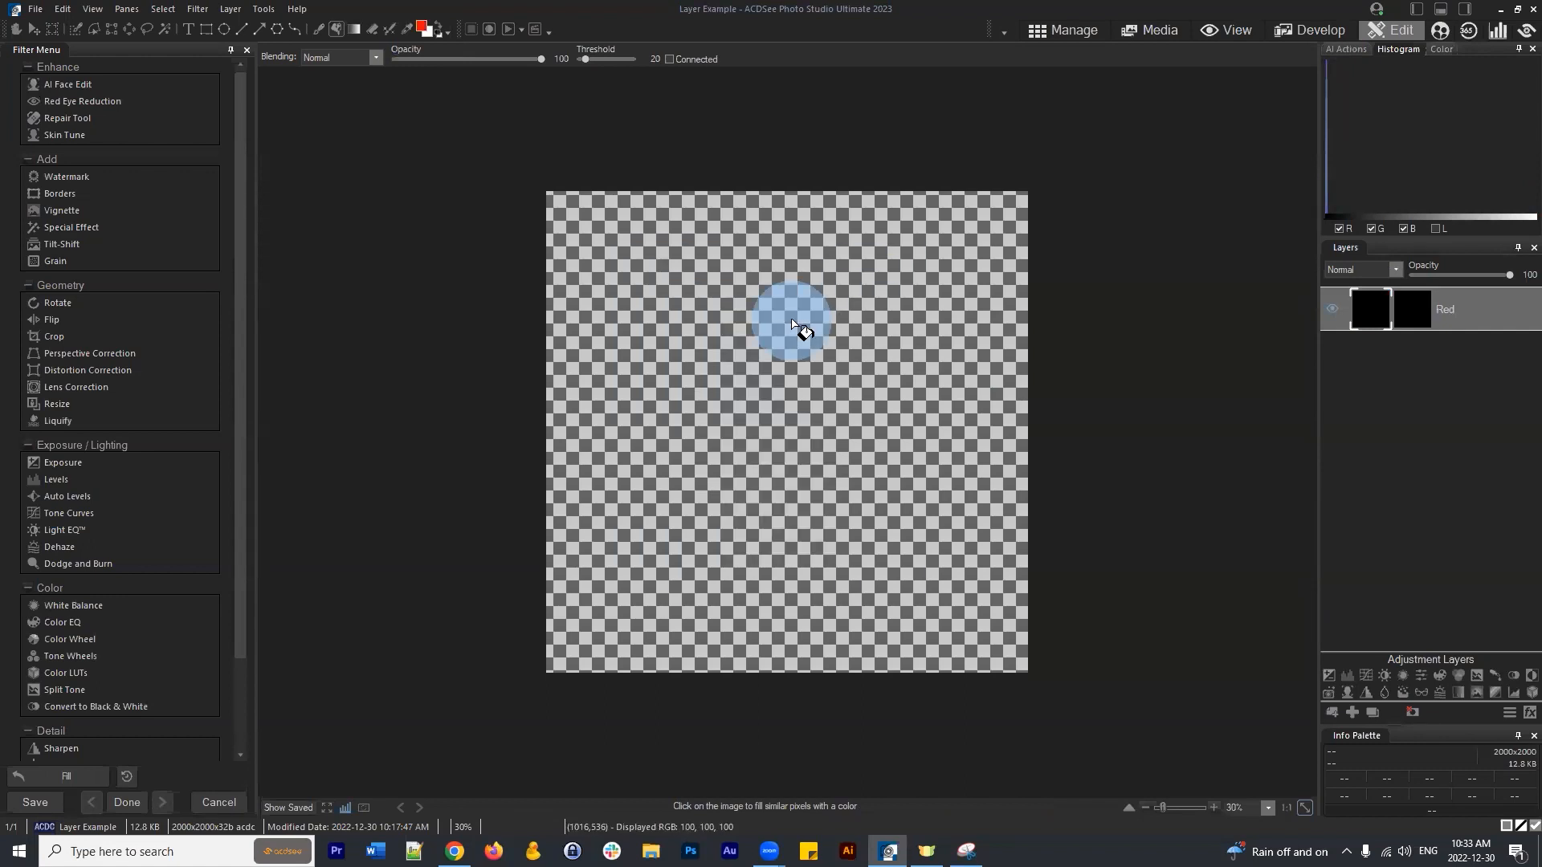
pyautogui.click(1416, 311)
pyautogui.click(1500, 638)
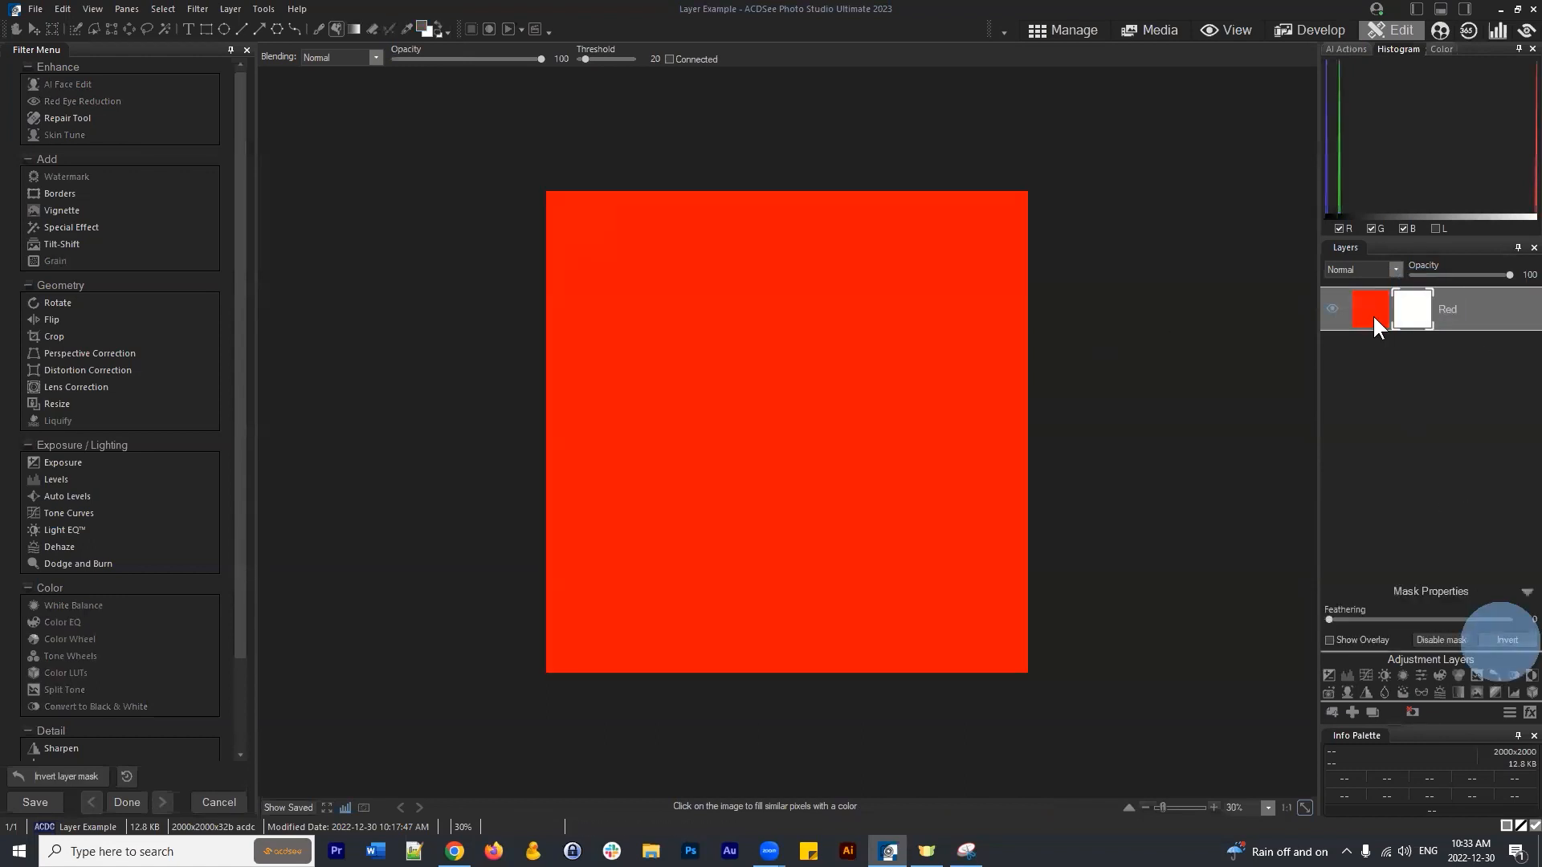
# Brush a black 9-shaped stroke directly on the Red layer's image twice, undoing each attempt.
pyautogui.click(1373, 313)
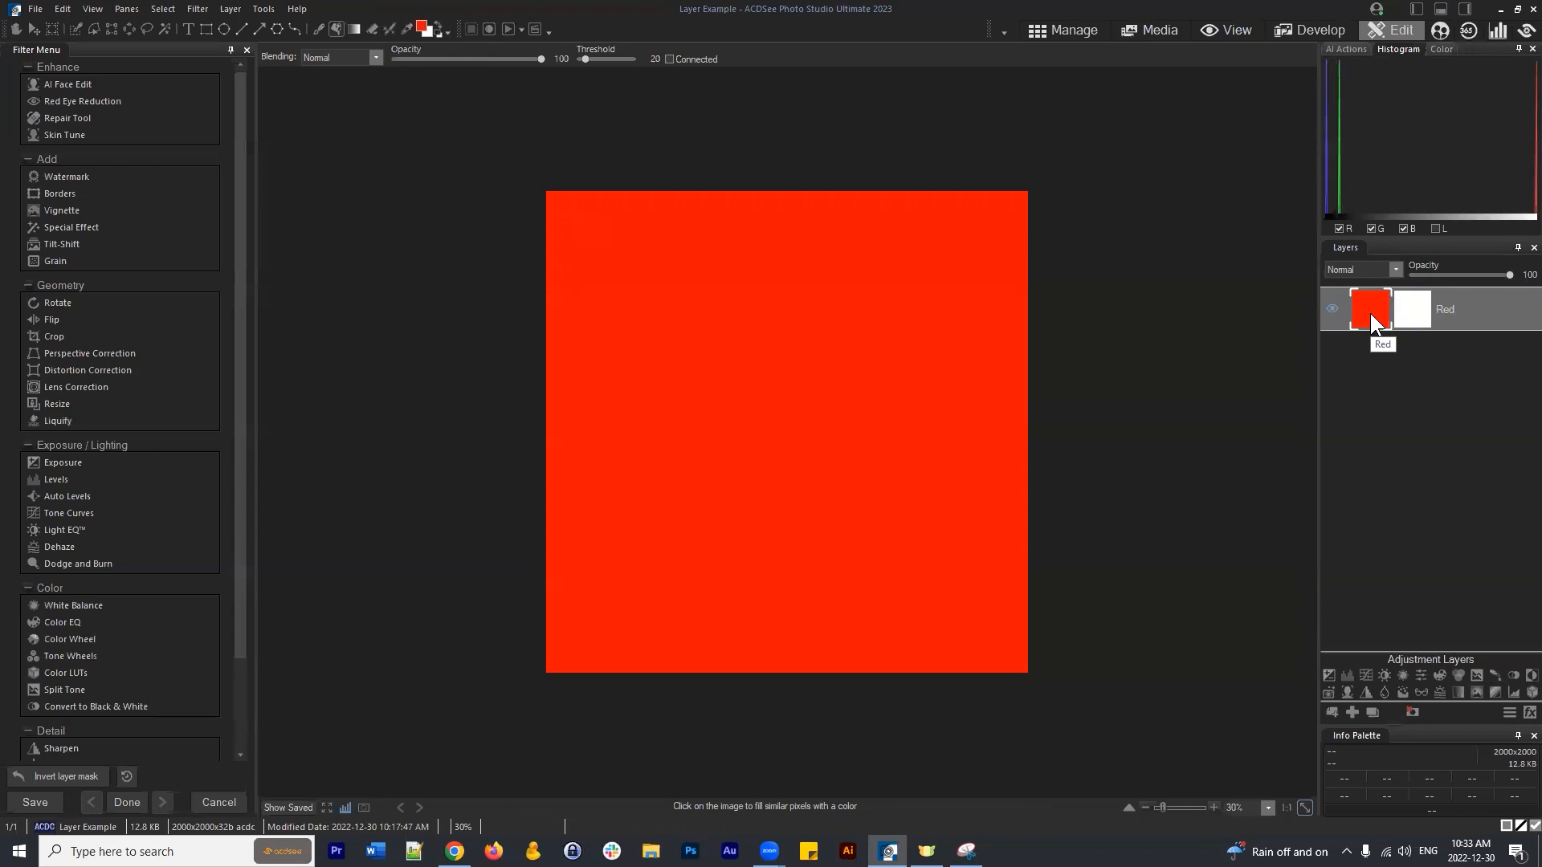
pyautogui.click(317, 30)
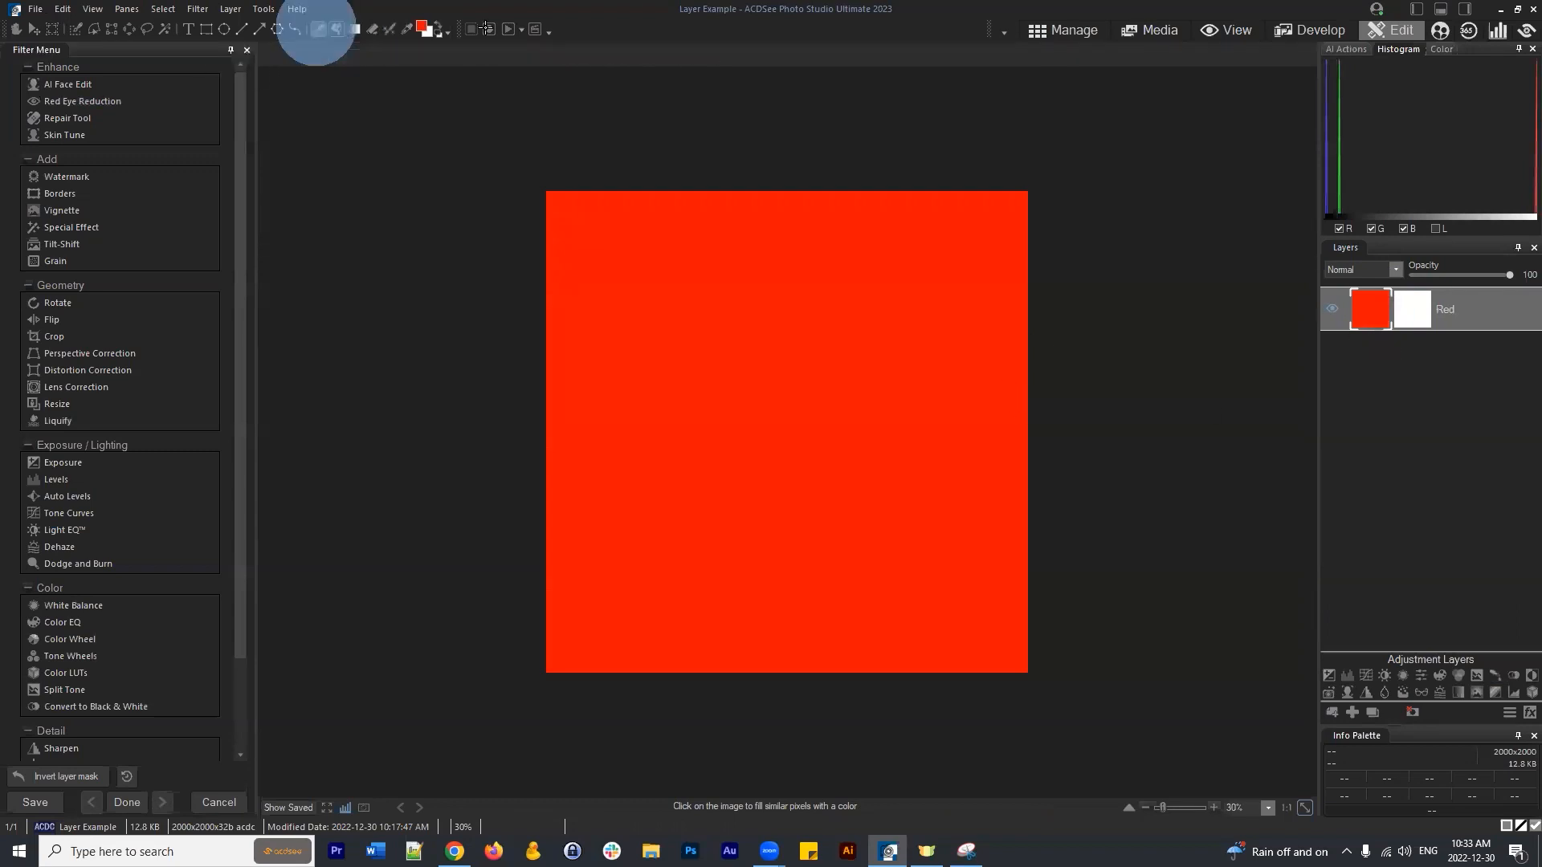
pyautogui.click(438, 32)
pyautogui.moveTo(763, 309)
pyautogui.mouseDown()
pyautogui.moveTo(753, 420)
pyautogui.moveTo(706, 572)
pyautogui.mouseUp()
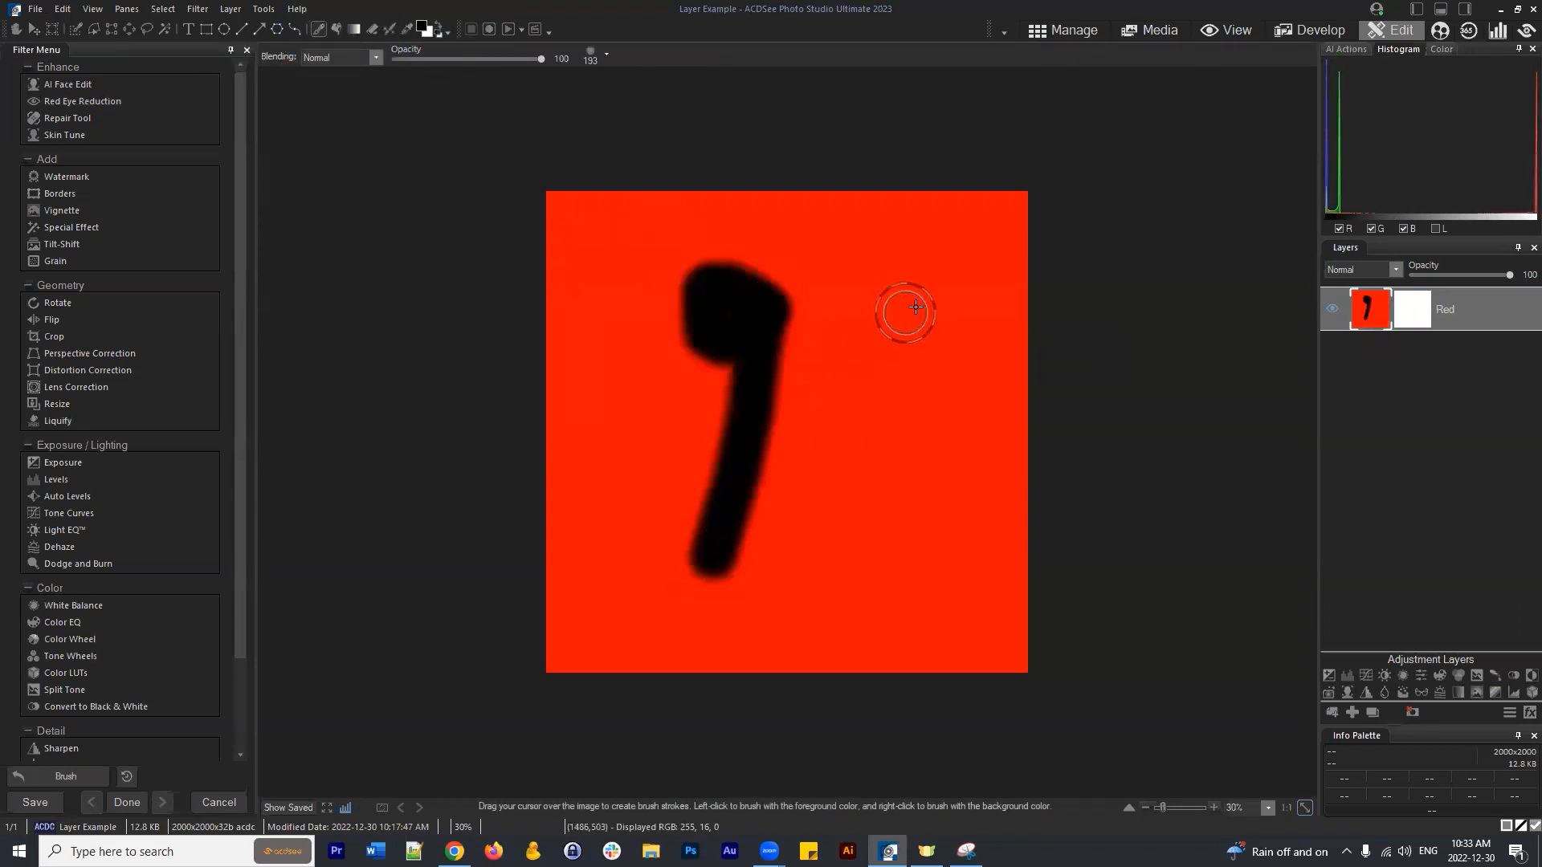
pyautogui.hotkey('ctrl', 'z')
pyautogui.moveTo(792, 310)
pyautogui.mouseDown()
pyautogui.moveTo(806, 303)
pyautogui.moveTo(805, 526)
pyautogui.mouseUp()
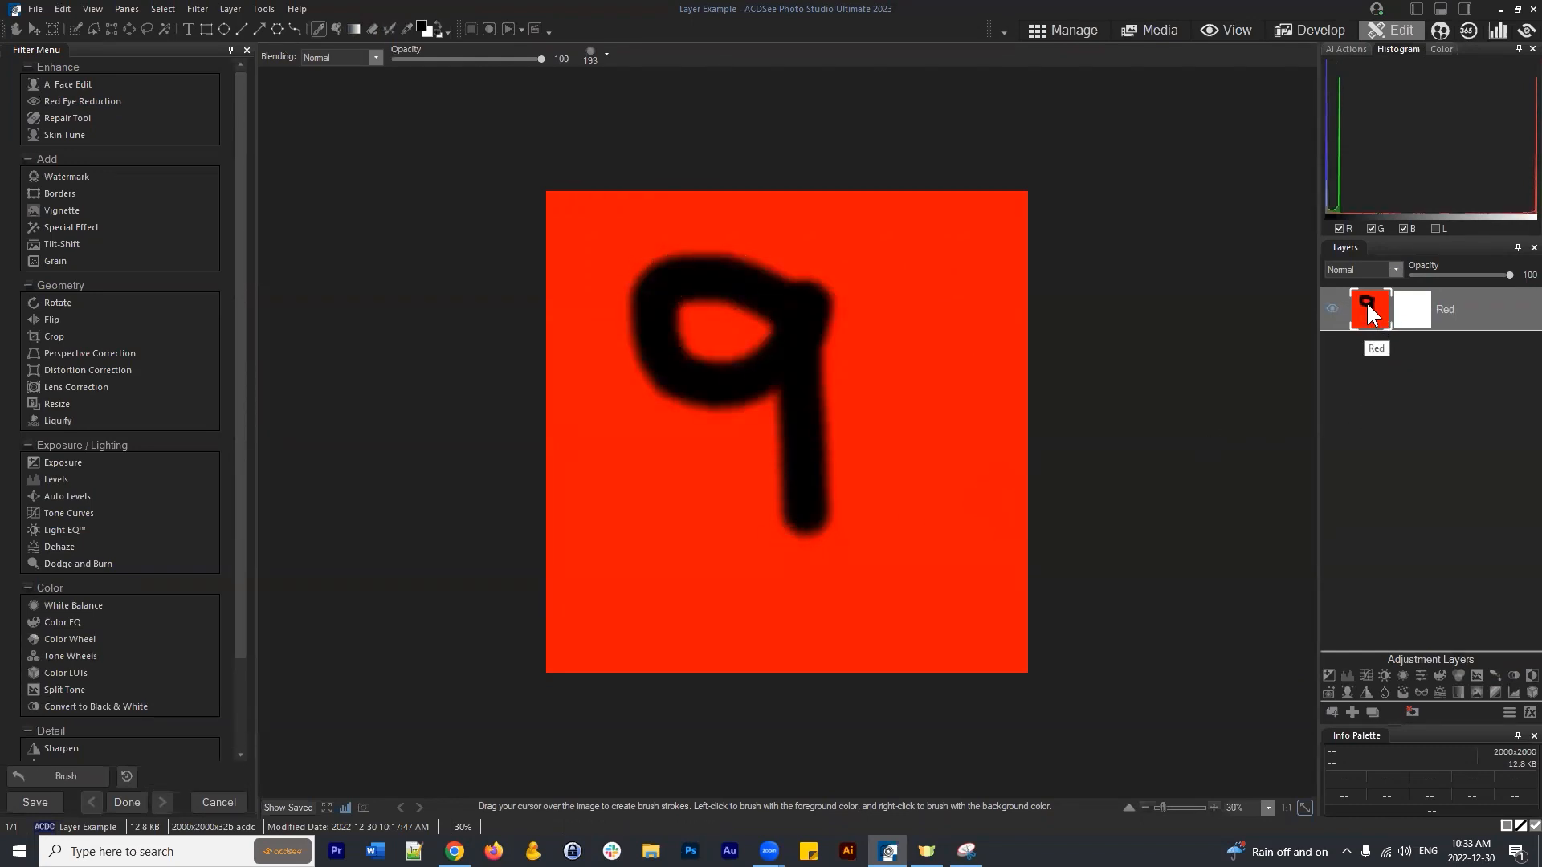
pyautogui.hotkey('ctrl', 'z')
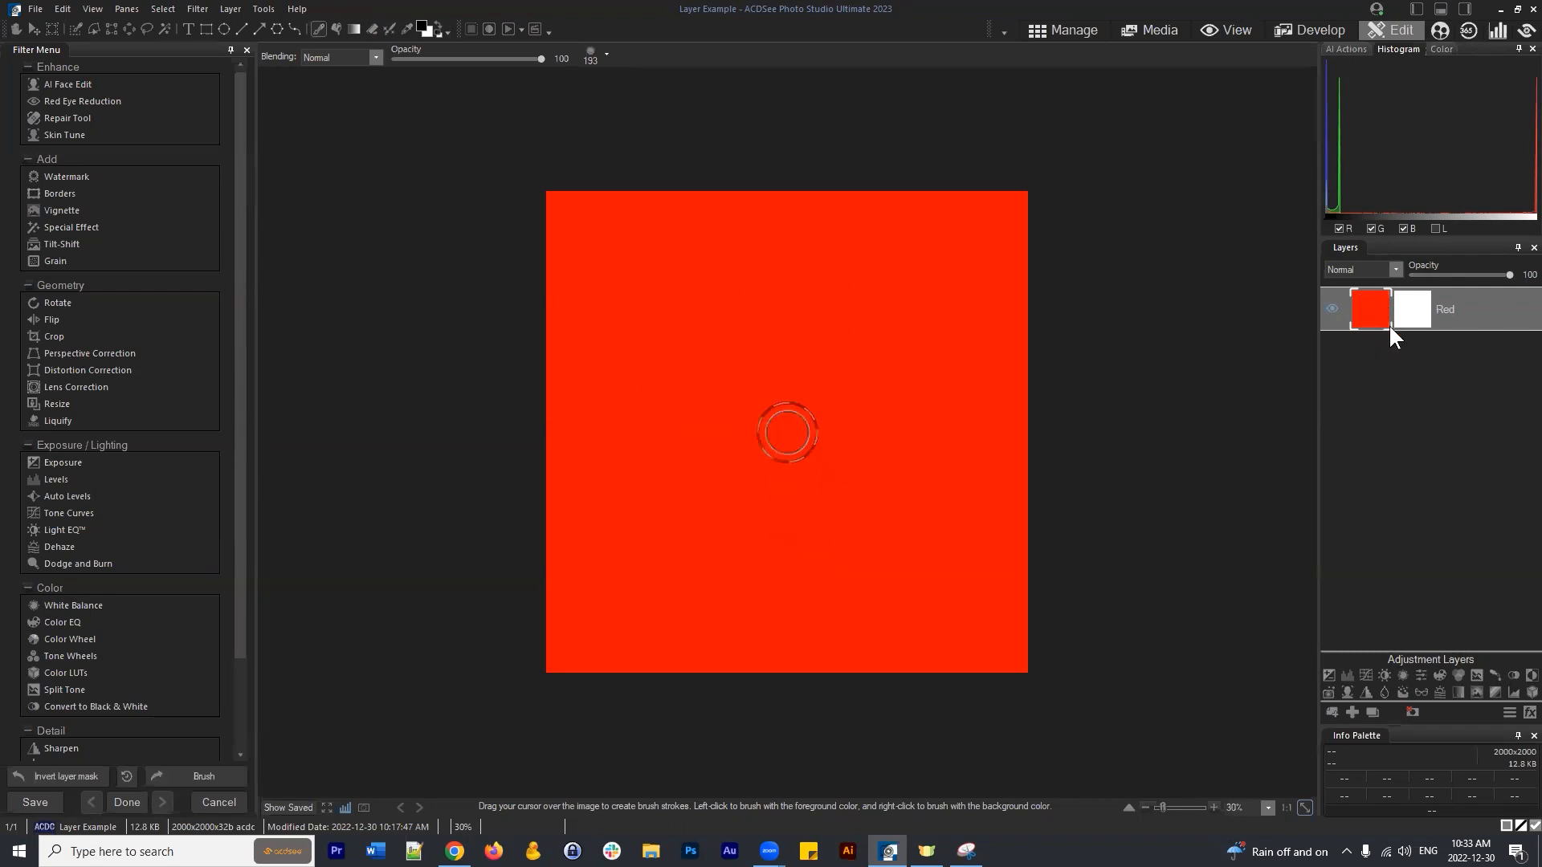
# Make the Red layer's mask active and paint a black 9-shaped stroke on it with the size 193 brush.
pyautogui.click(1415, 317)
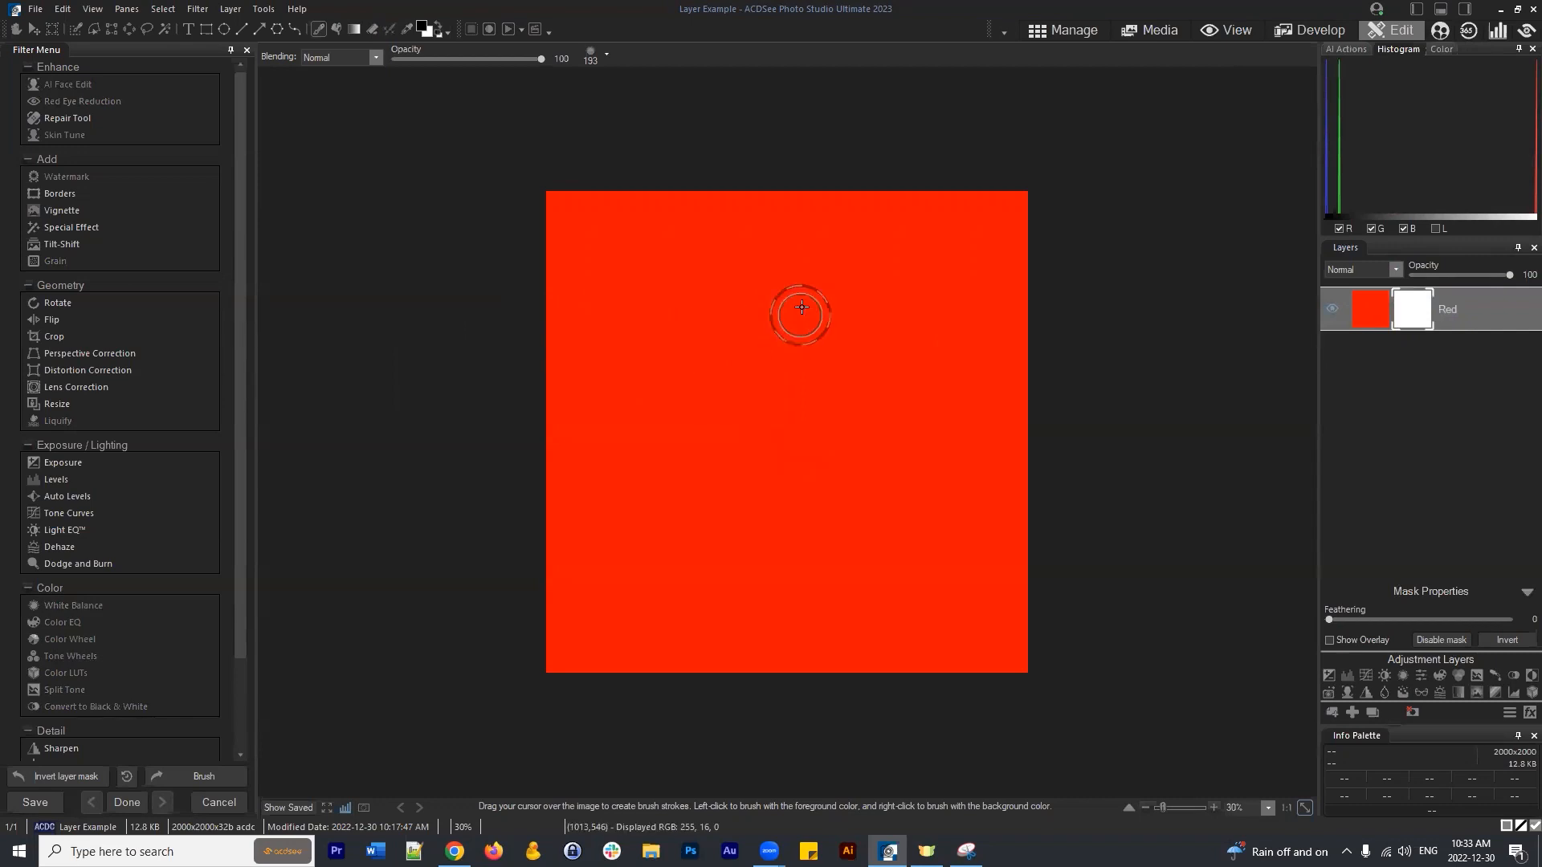
pyautogui.moveTo(706, 317)
pyautogui.mouseDown()
pyautogui.moveTo(750, 392)
pyautogui.moveTo(819, 313)
pyautogui.moveTo(808, 550)
pyautogui.mouseUp()
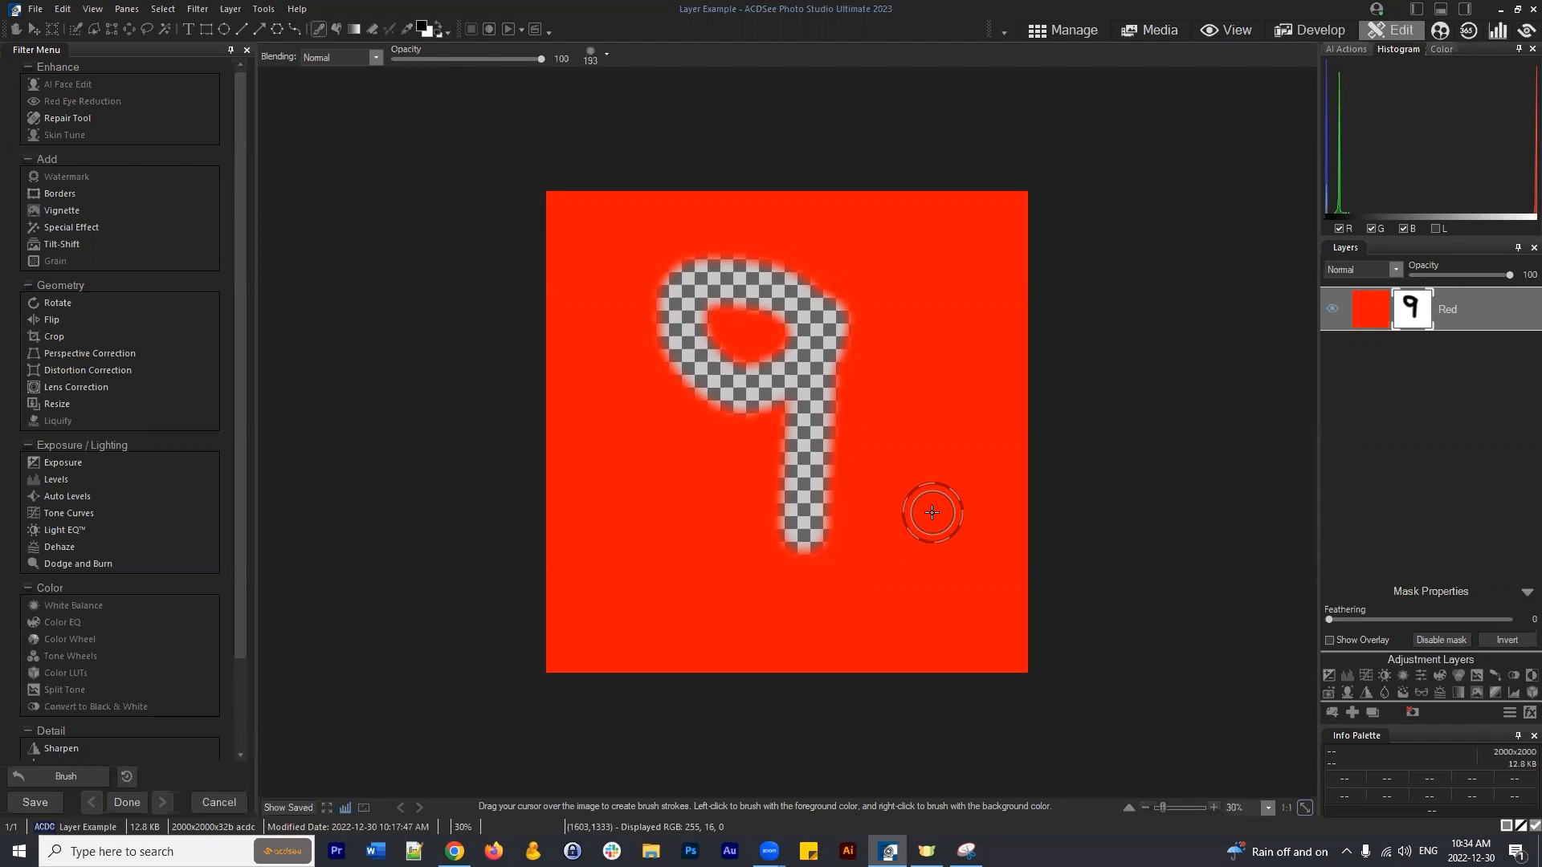
# Undo the 9-shaped stroke on the Red layer's mask and add a blank layer above Red.
pyautogui.hotkey('ctrl', 'z')
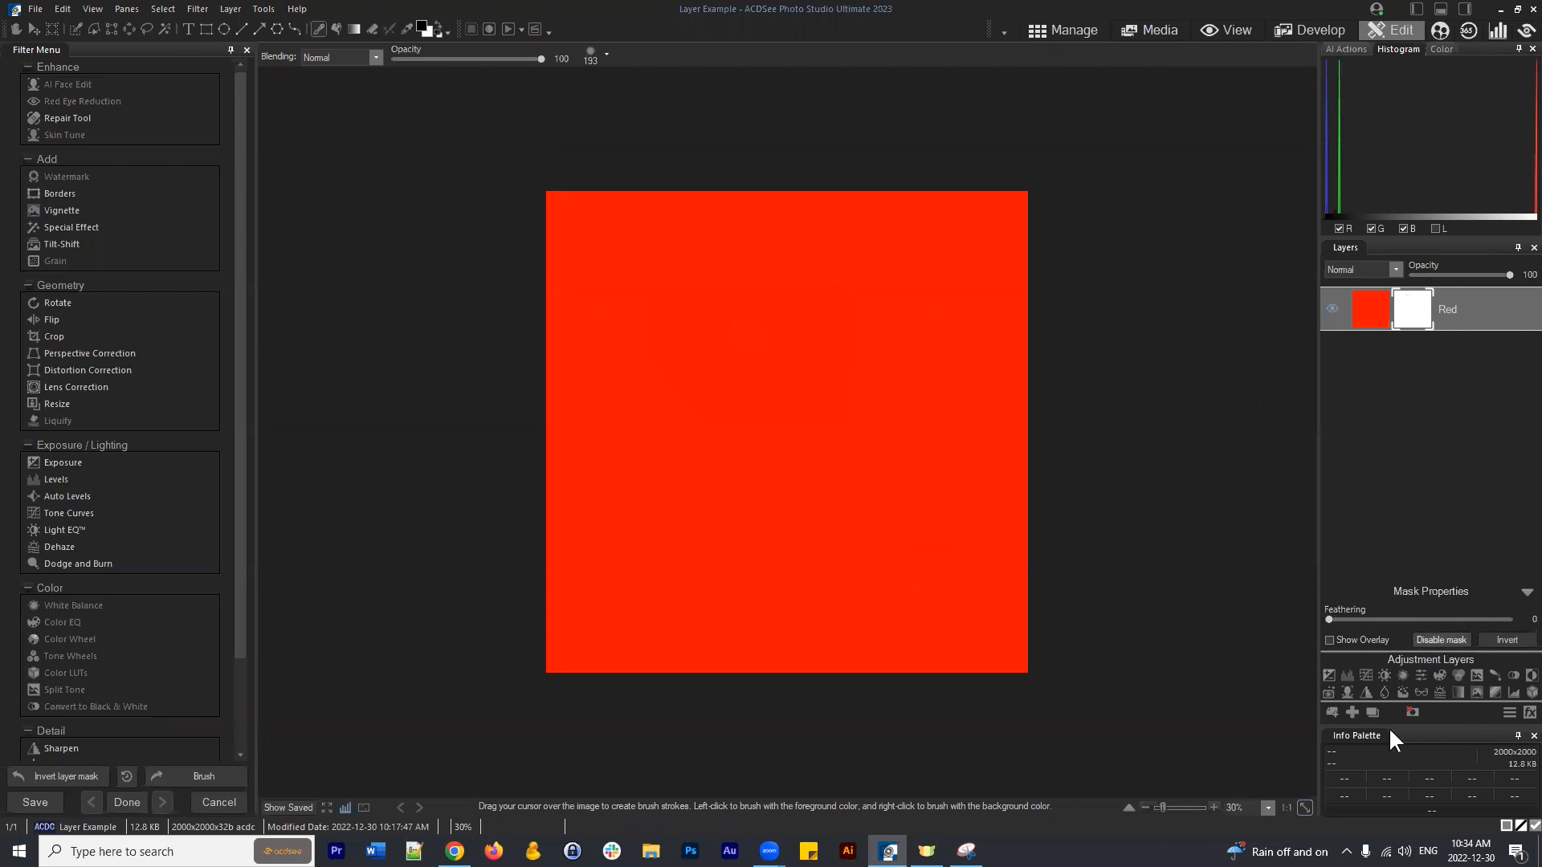
pyautogui.click(1352, 712)
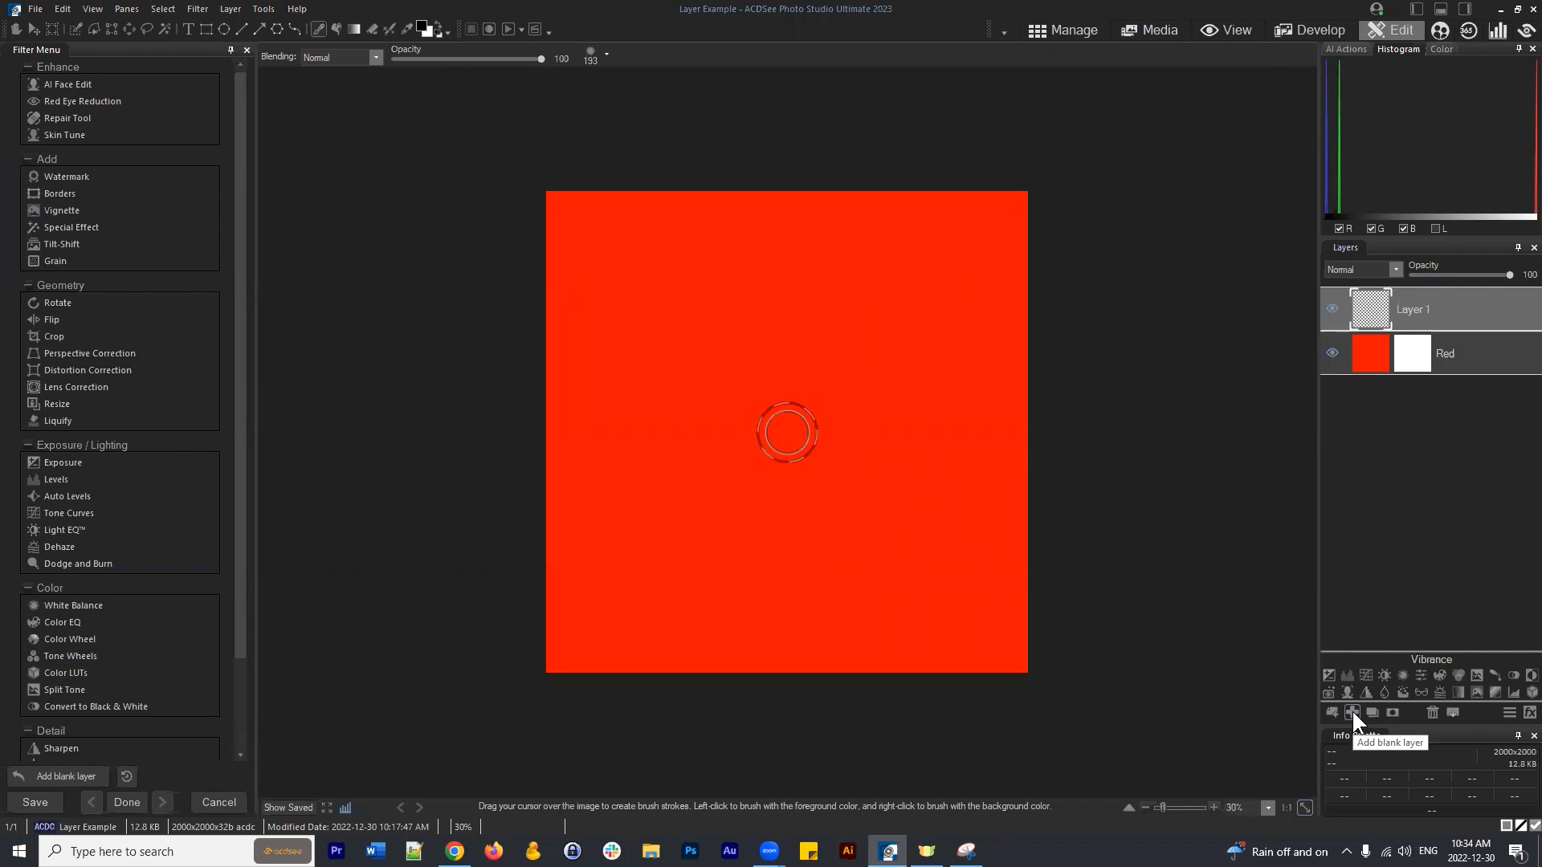
pyautogui.click(1441, 308)
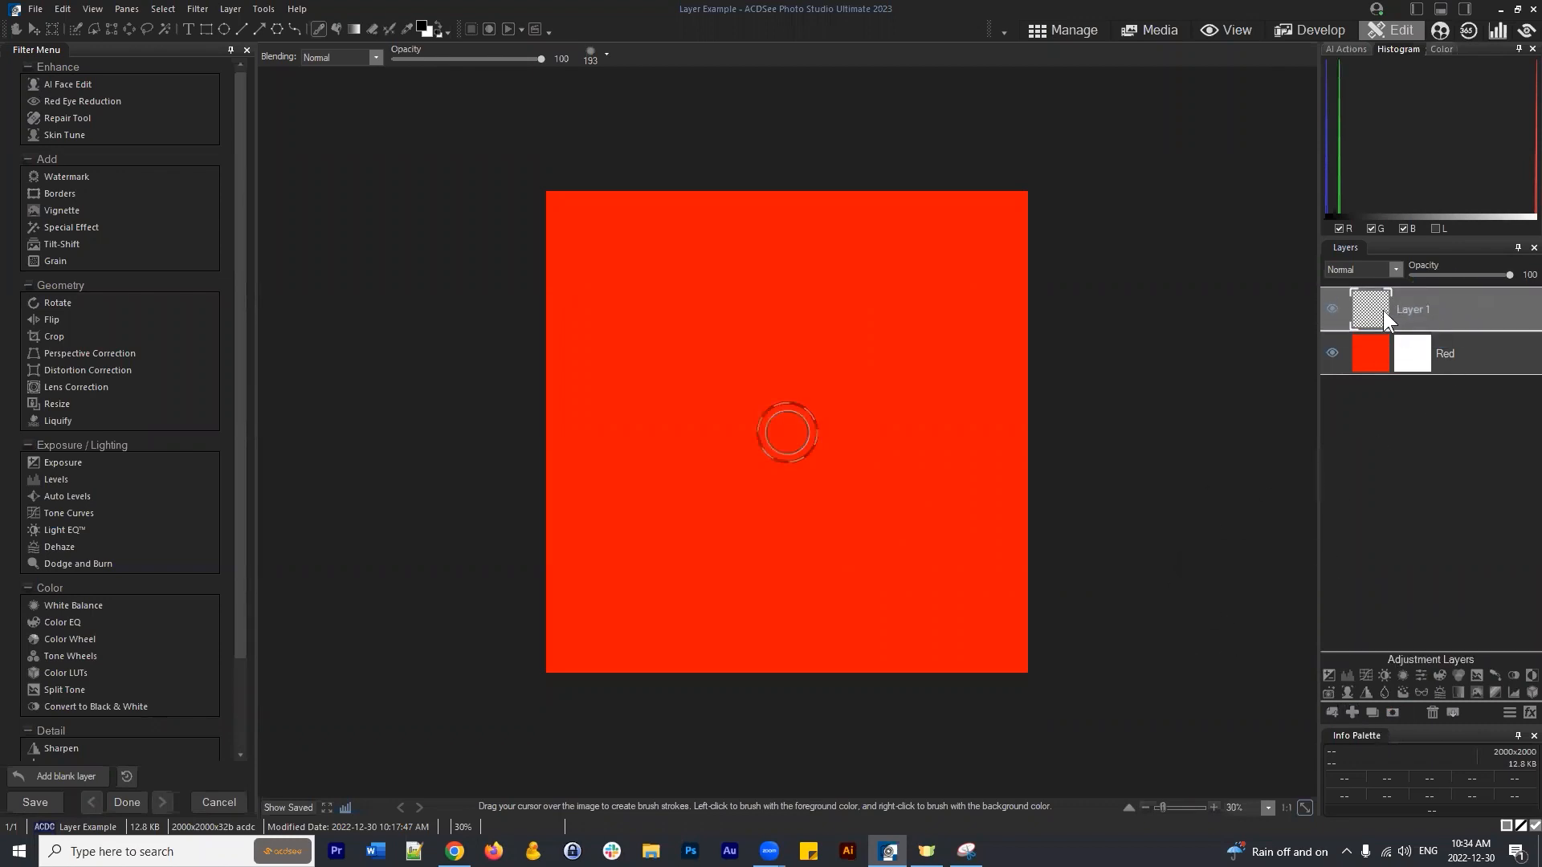
# Set the foreground color to blue and fill the new blank layer with it.
pyautogui.click(421, 28)
pyautogui.click(699, 336)
pyautogui.click(874, 280)
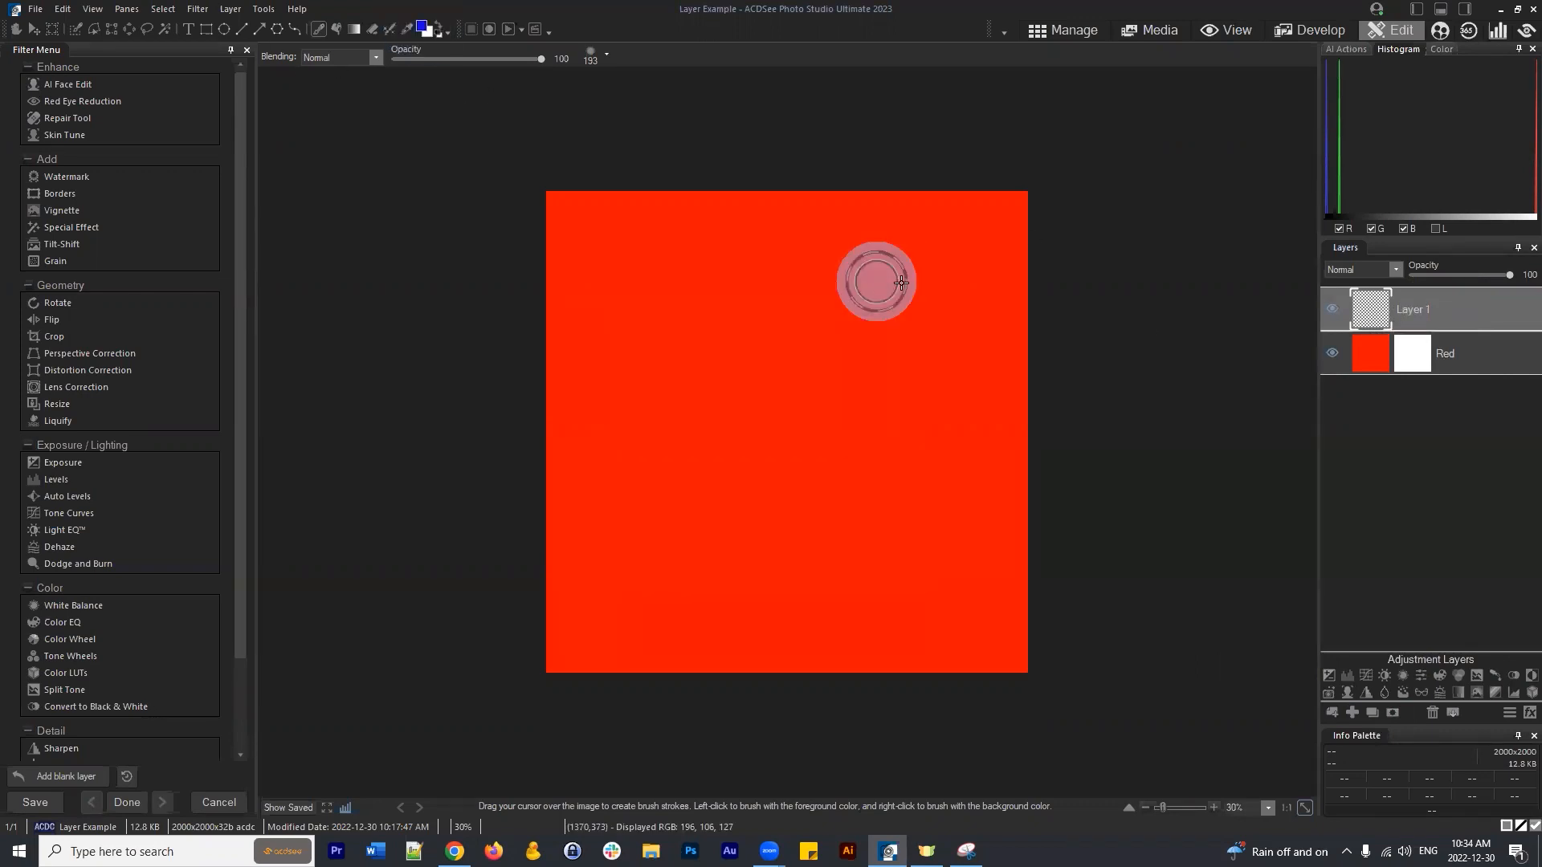
pyautogui.click(821, 357)
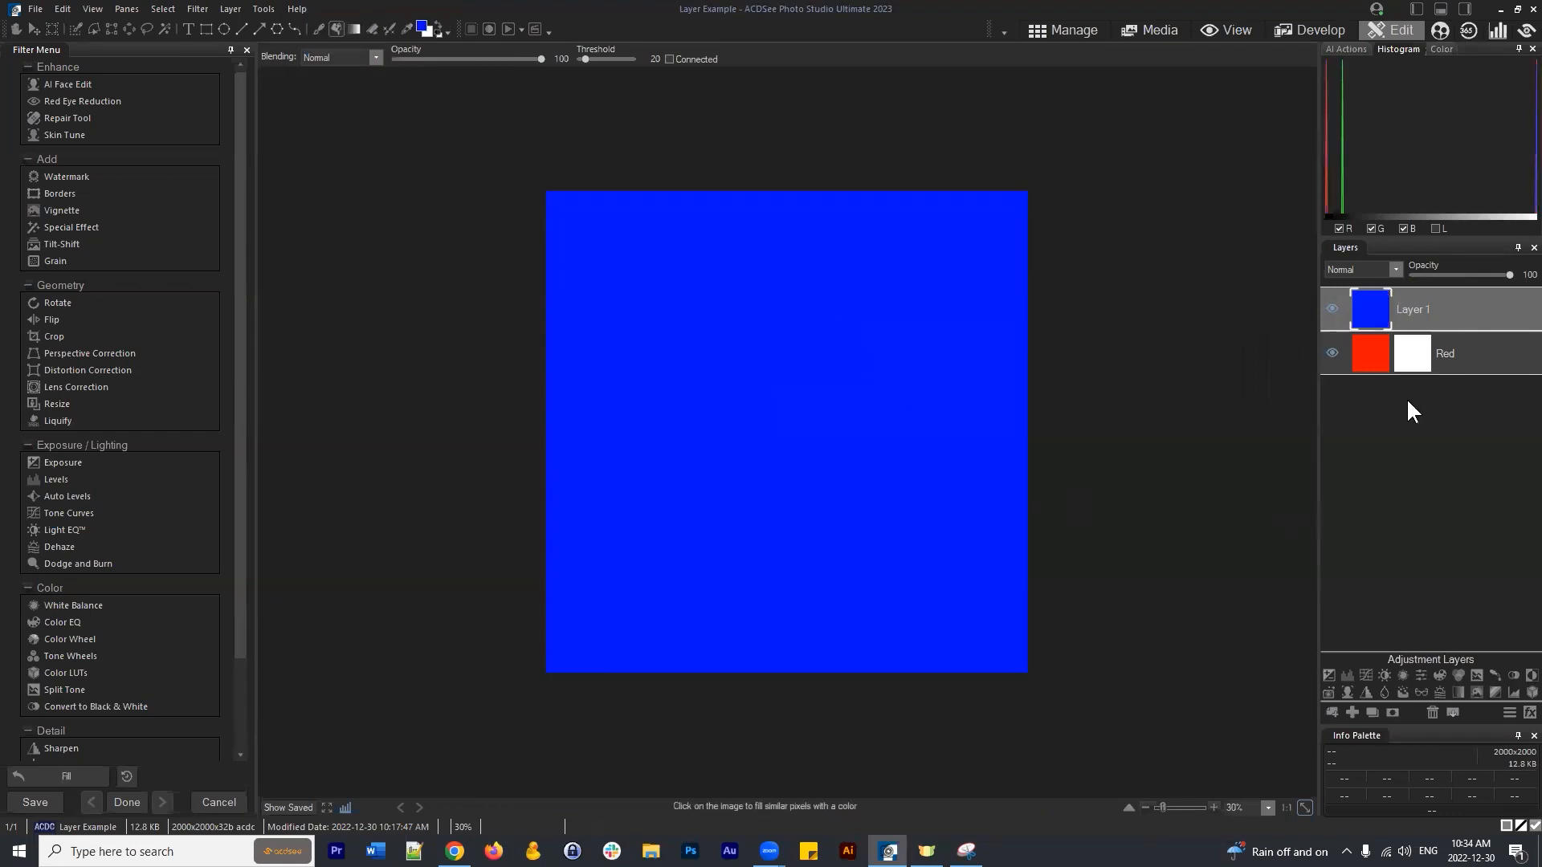
# Rename the blue-filled layer as Blue and move it below the Red layer.
pyautogui.rightClick(1426, 313)
pyautogui.click(1388, 325)
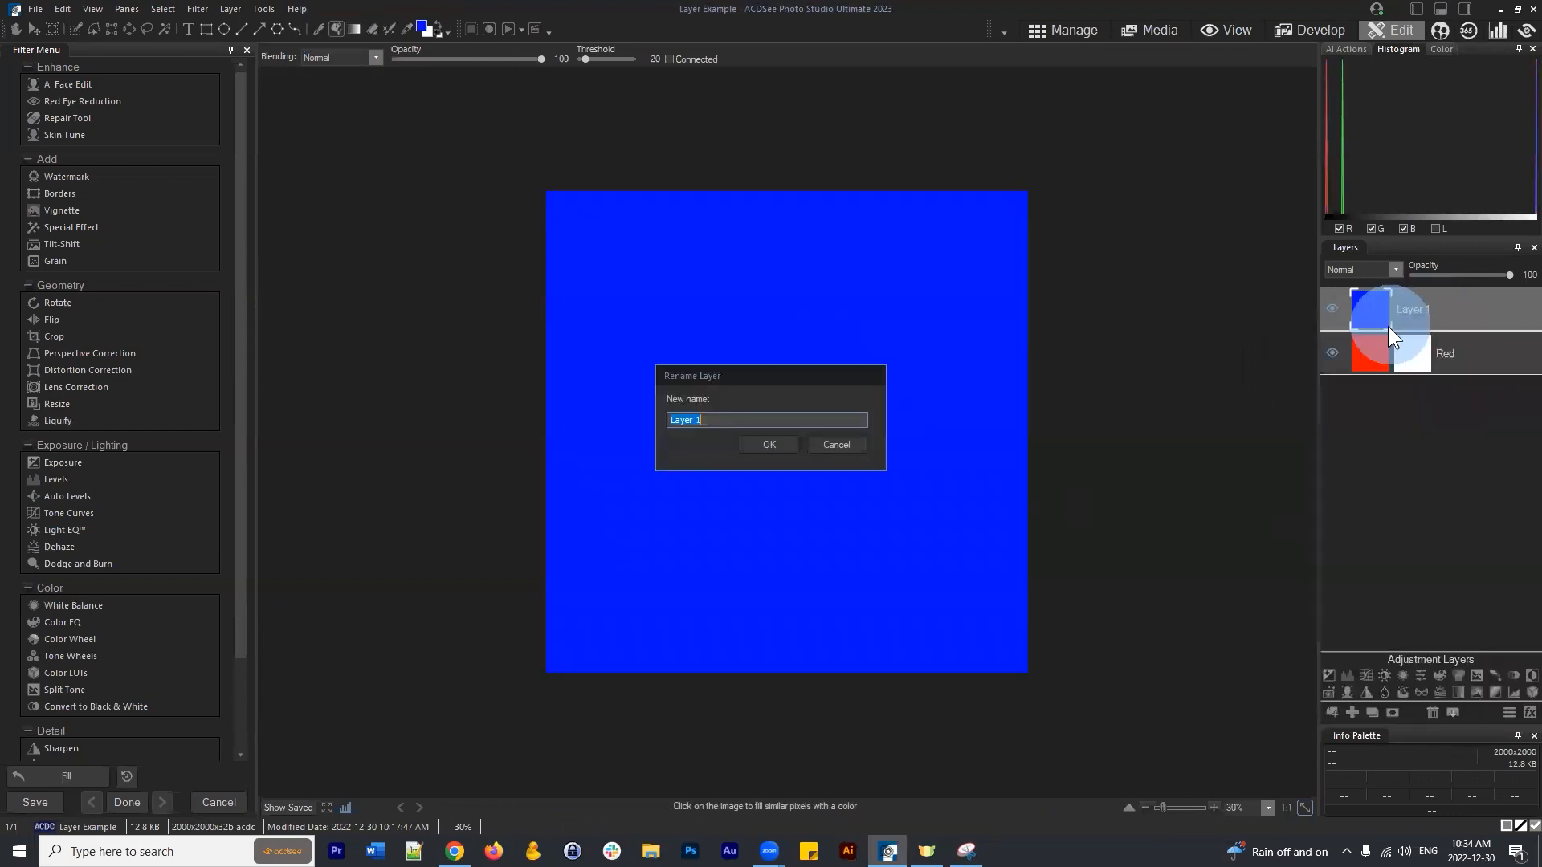
pyautogui.write('B')
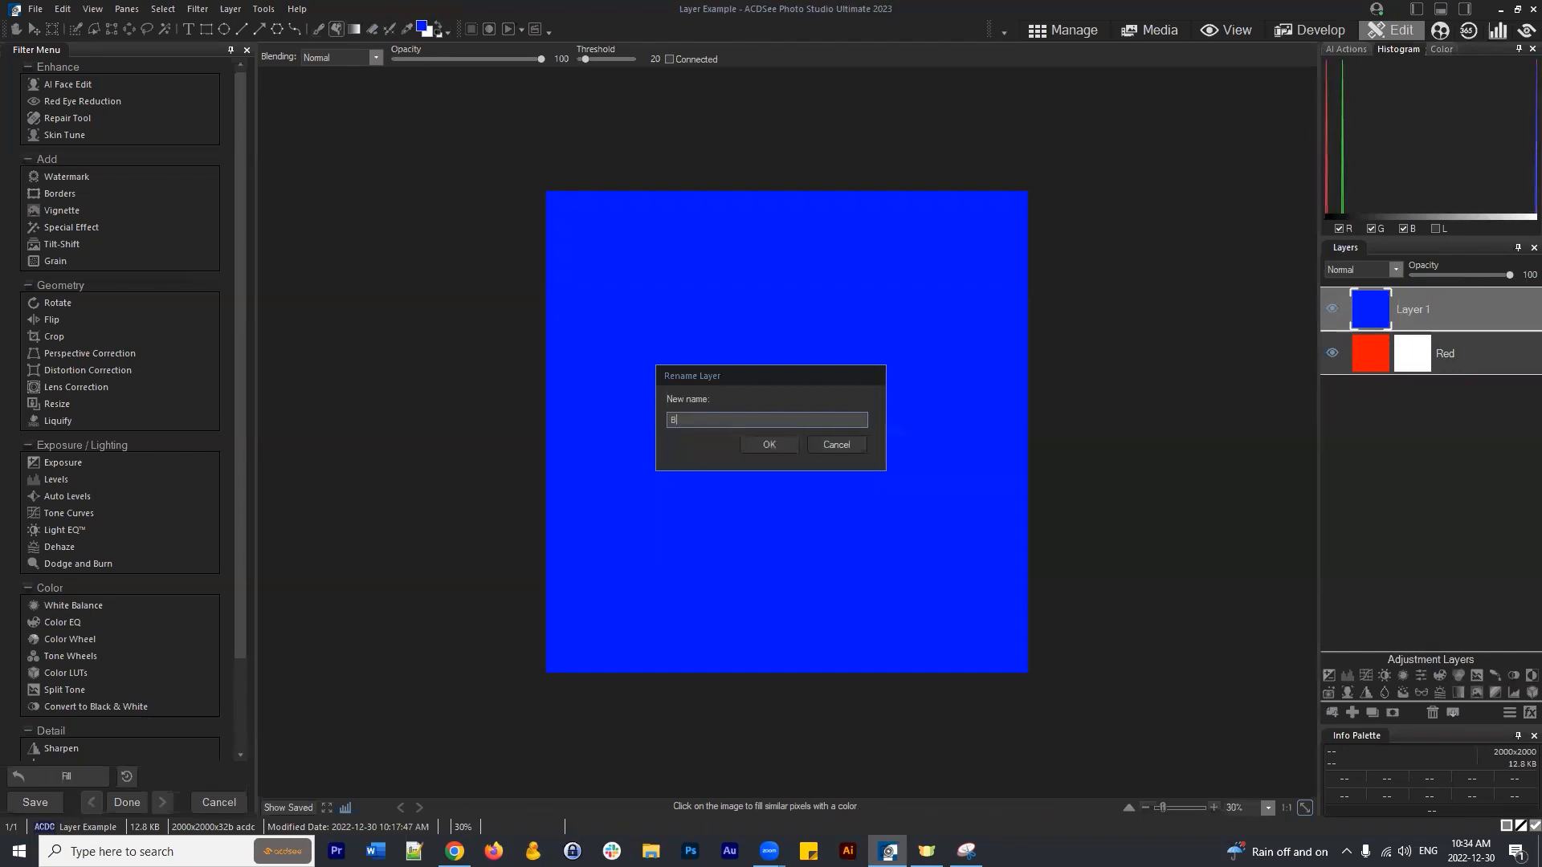
pyautogui.write('lue\\')
pyautogui.press('Return')
pyautogui.moveTo(1388, 326); pyautogui.dragTo(1400, 417)
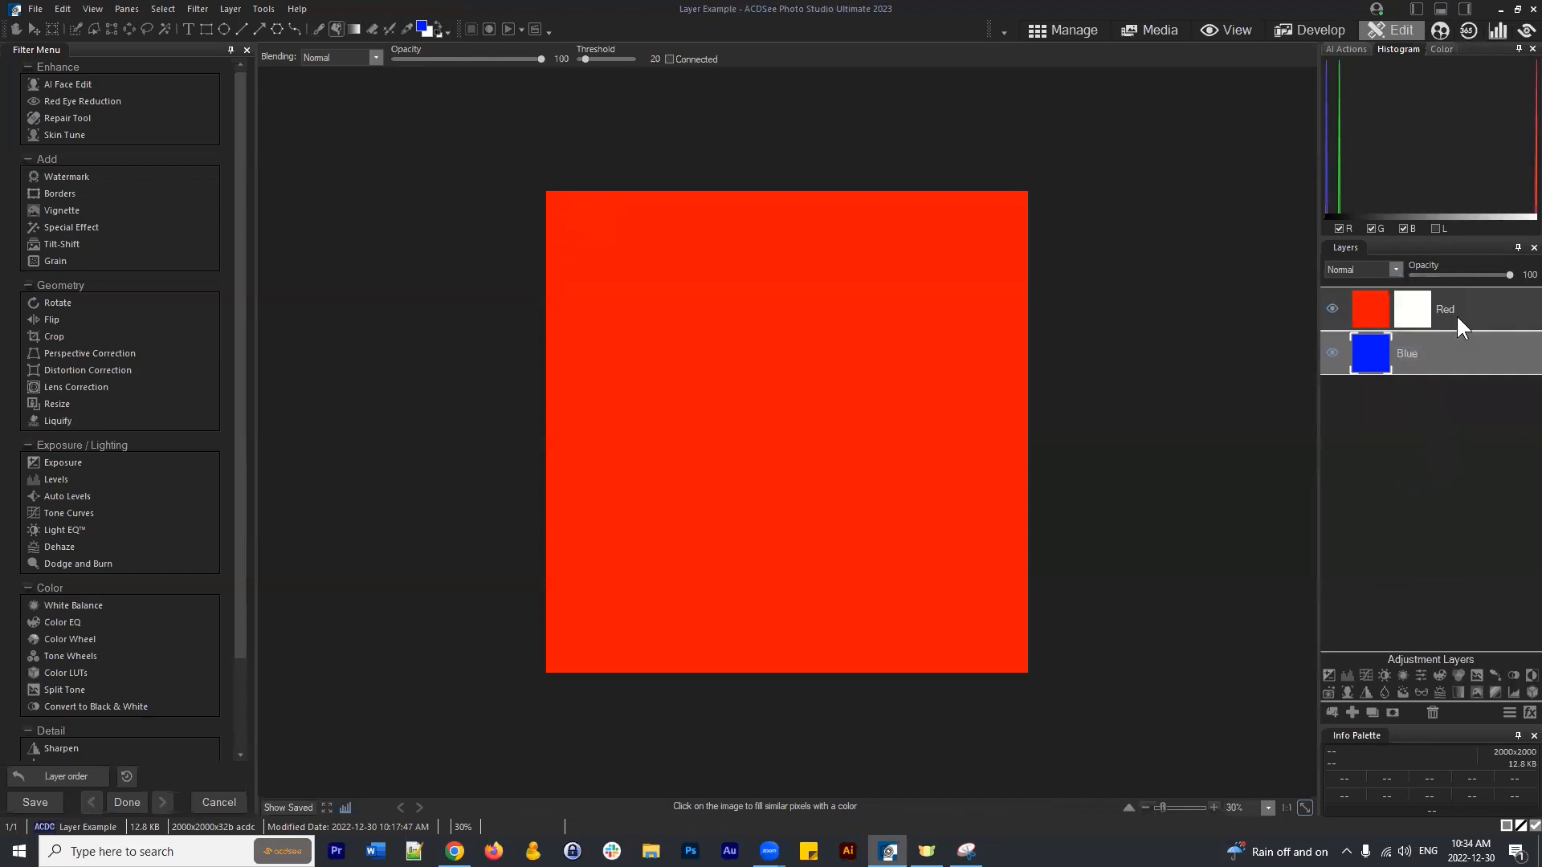
# Make the Red layer's mask active and invert it to black.
pyautogui.click(1365, 312)
pyautogui.click(1423, 309)
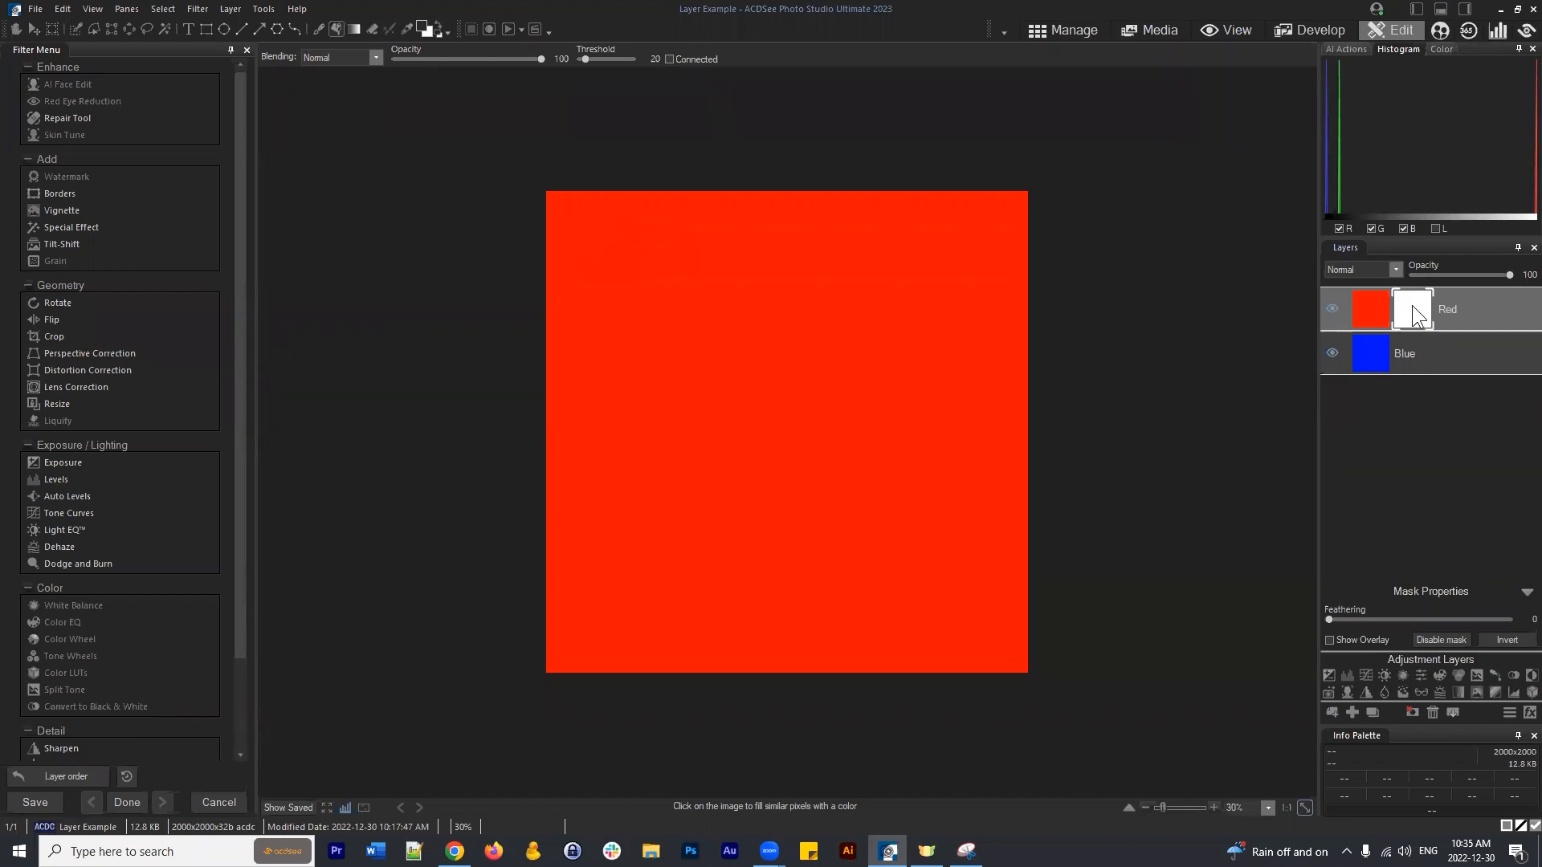
pyautogui.click(1507, 640)
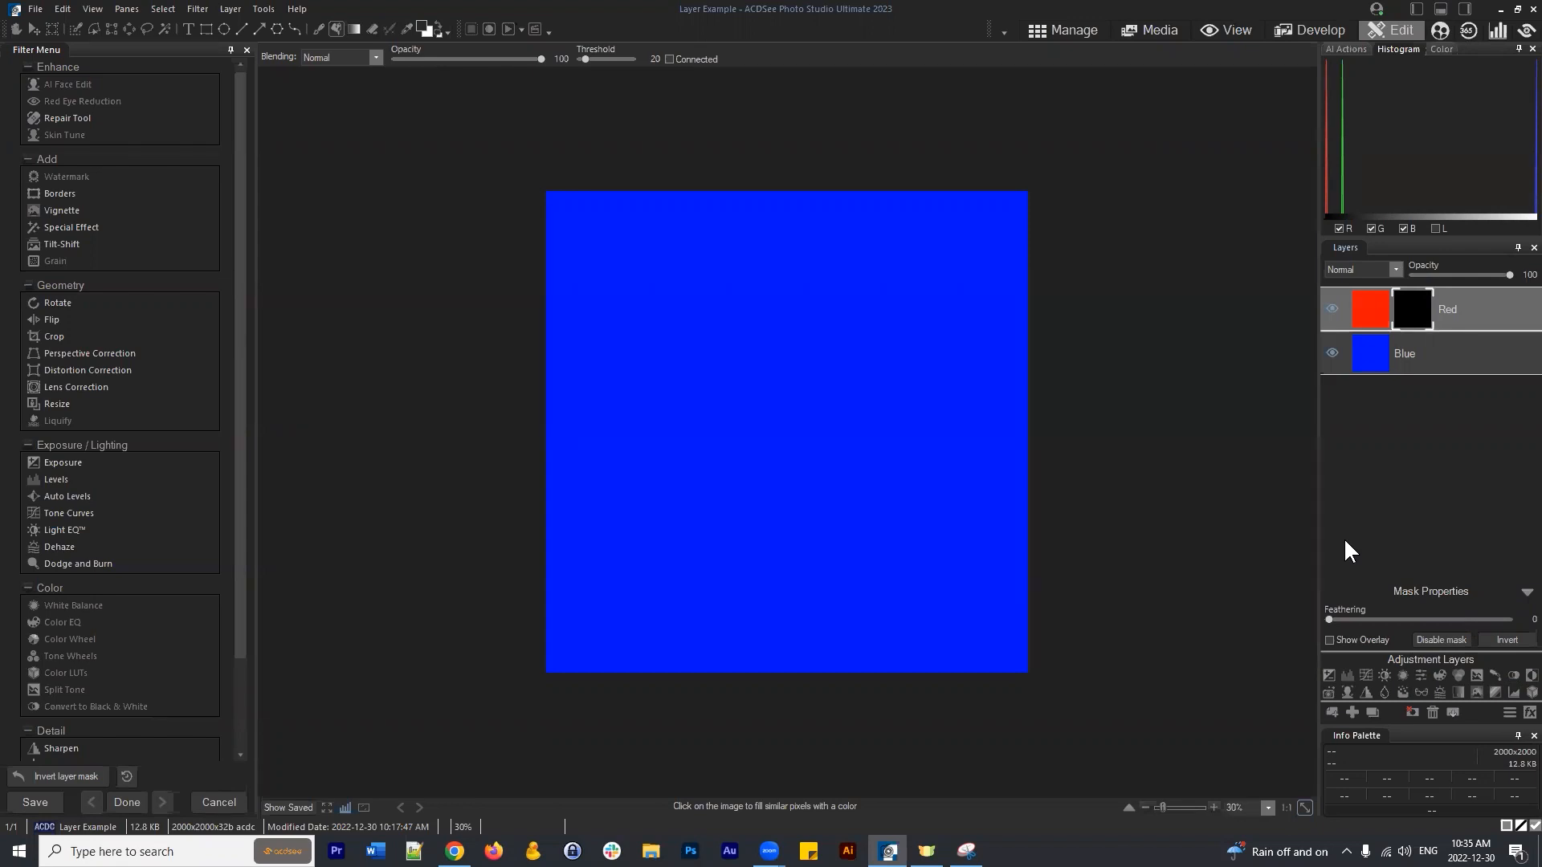
# Select the Red layer's image and the Blue layer in turn, and invert the Red layer's mask back to white.
pyautogui.click(1379, 316)
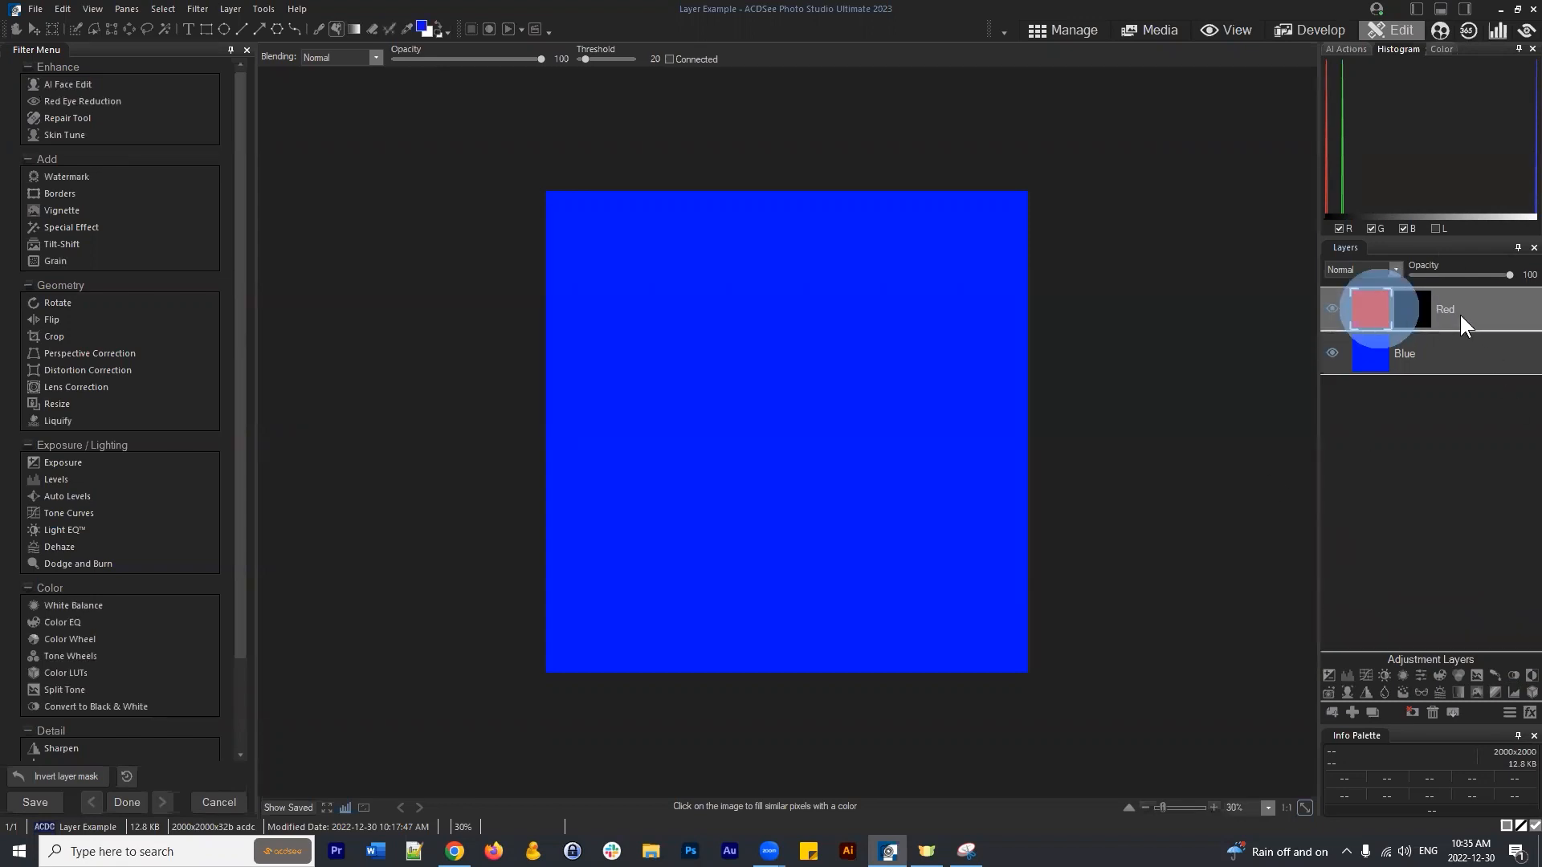
pyautogui.click(1443, 367)
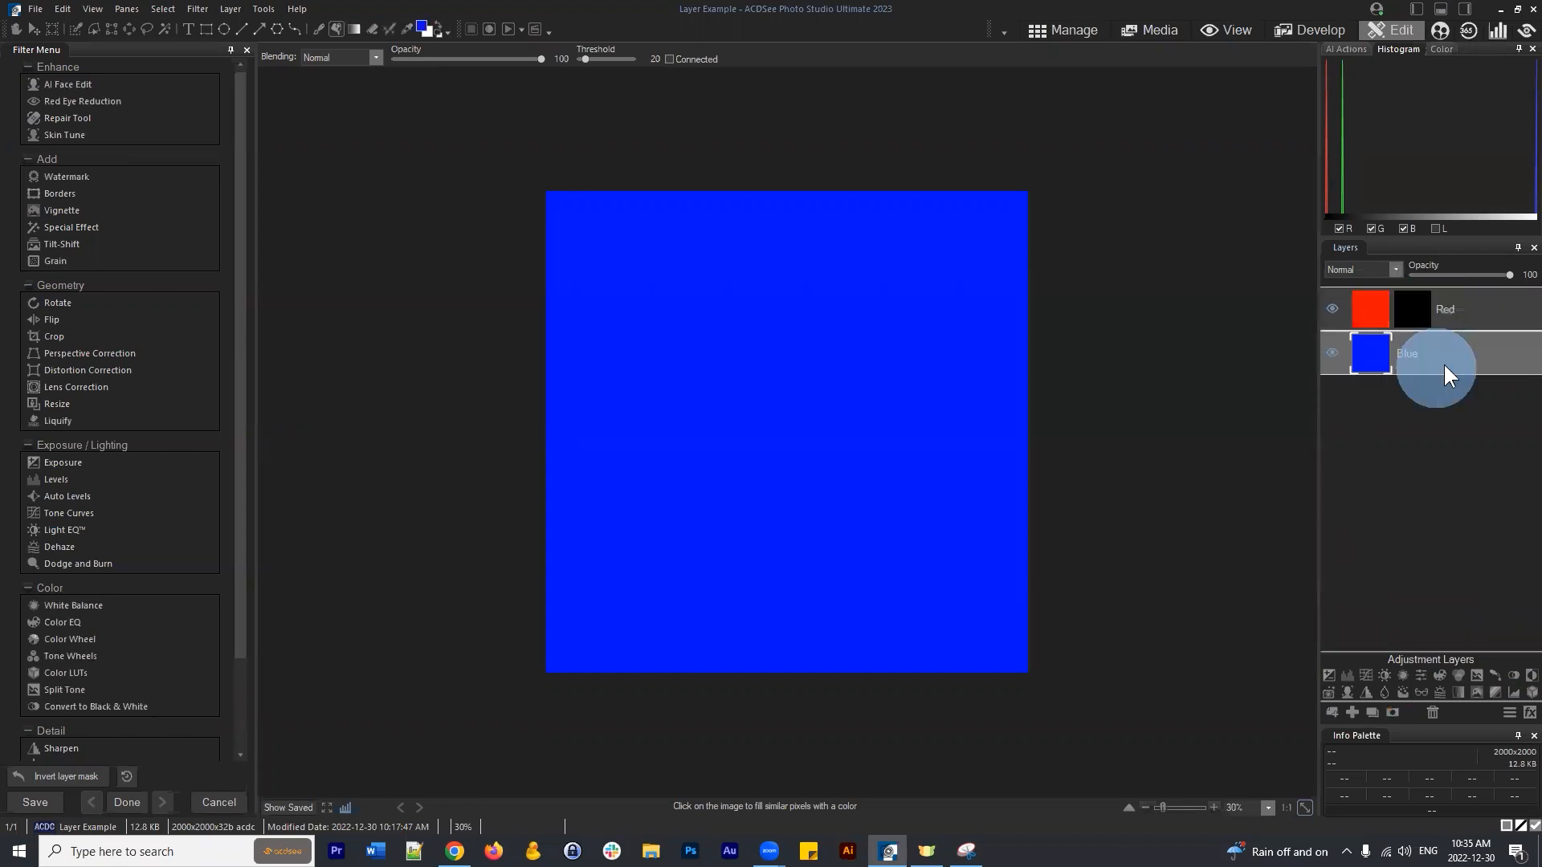
pyautogui.click(1485, 310)
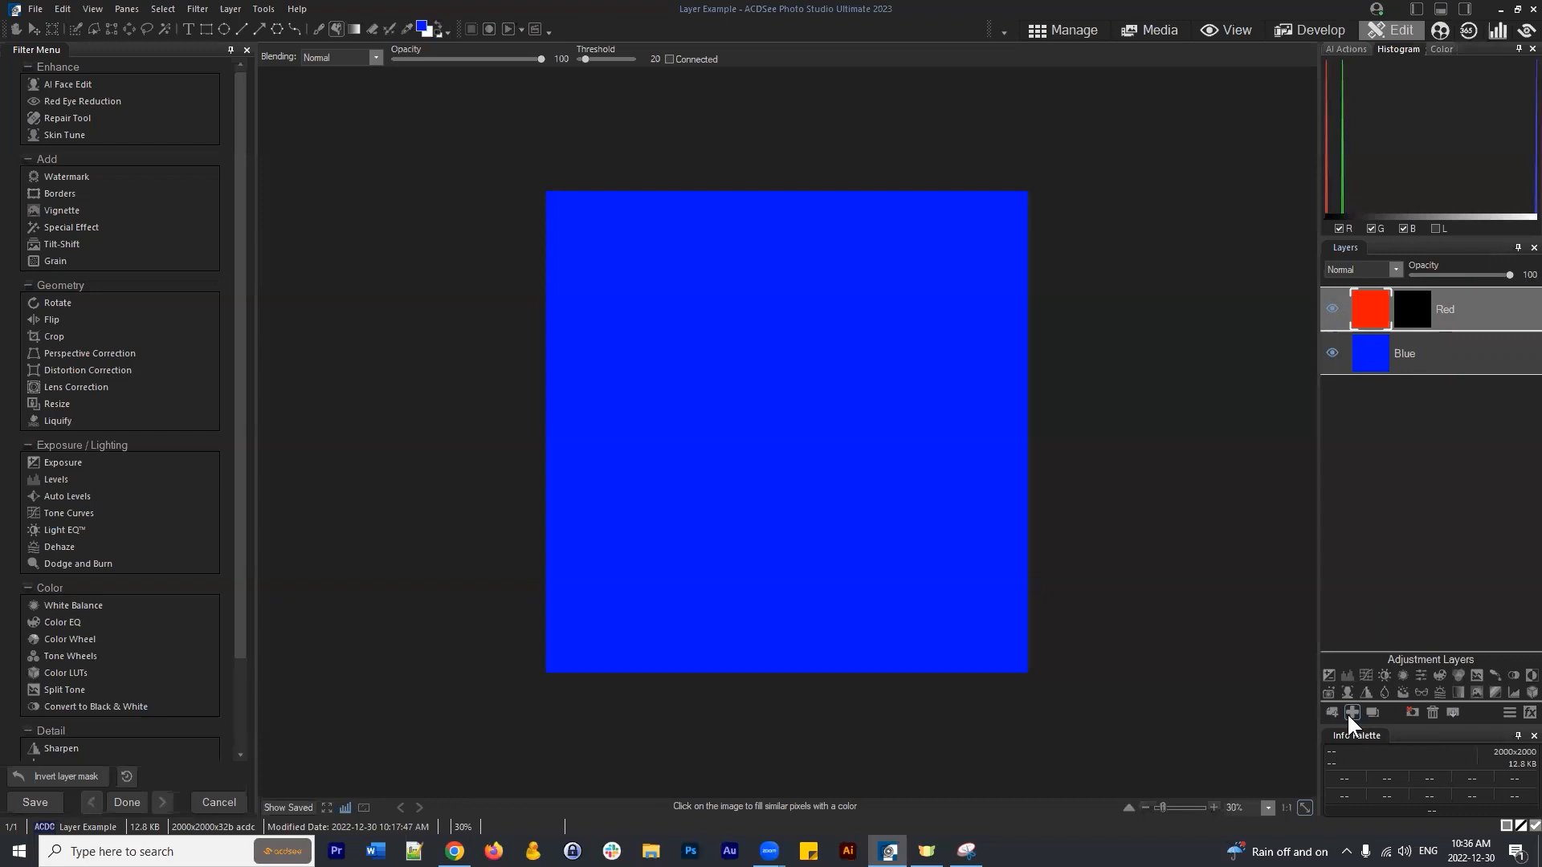
pyautogui.click(1411, 315)
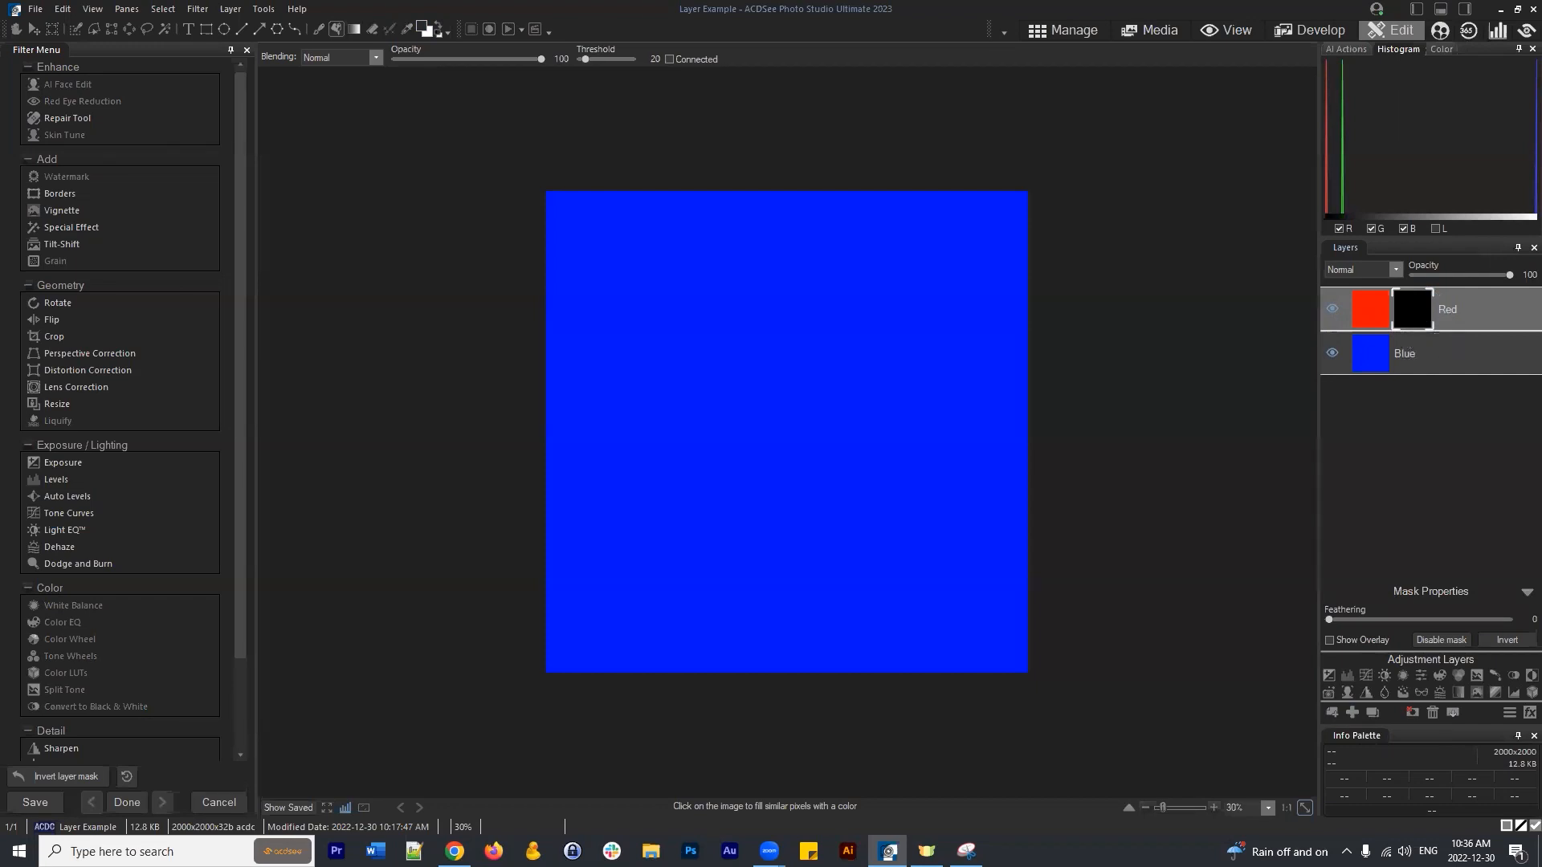
pyautogui.click(1507, 640)
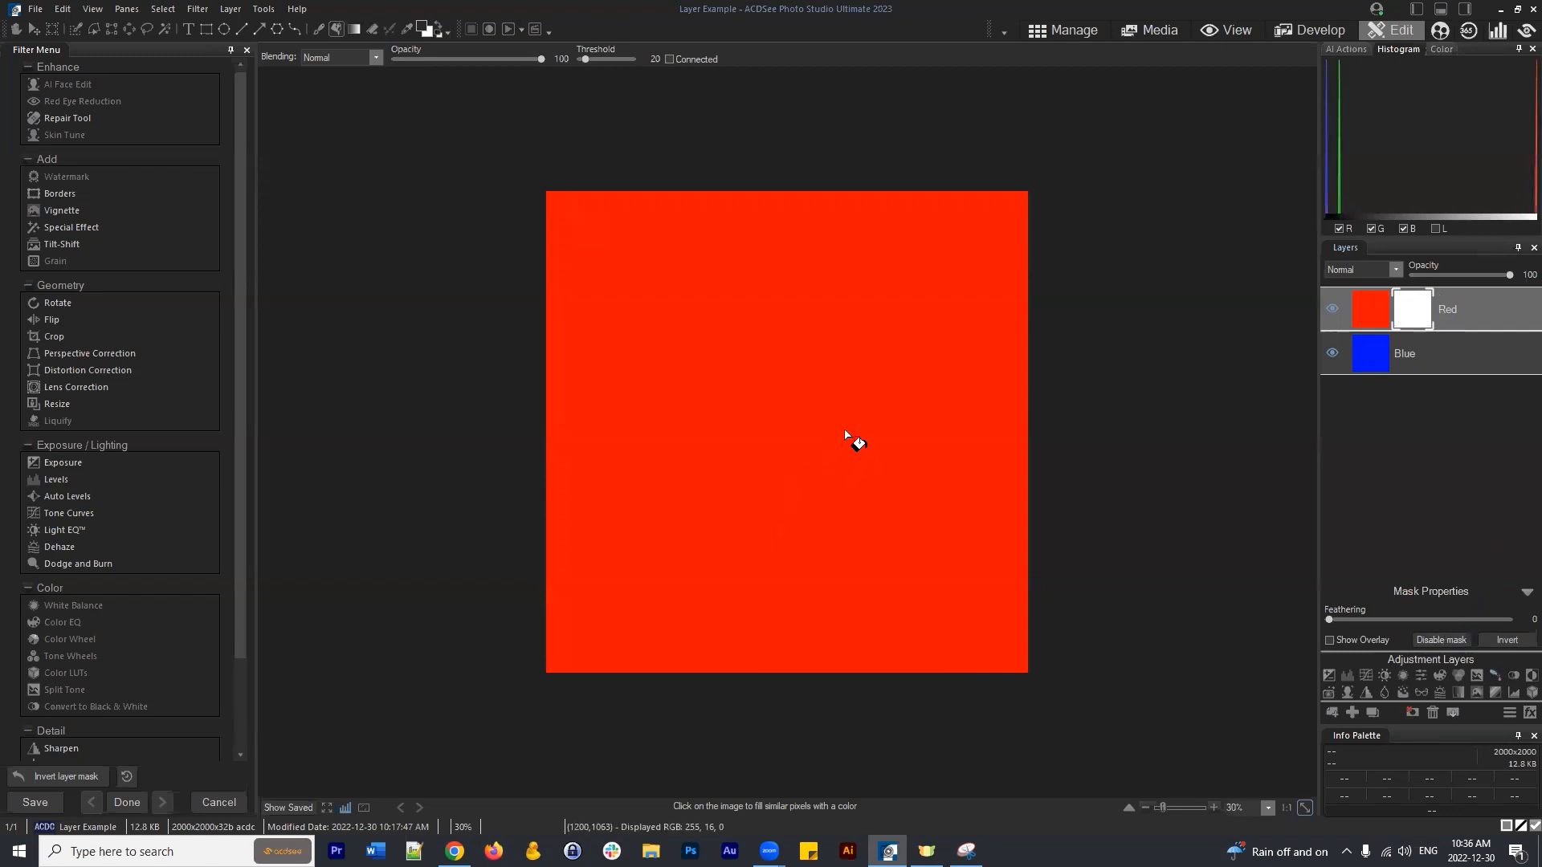
# Paint black with a size 353 brush over the upper part of the Red layer's mask, leaving a mountain-shaped red area.
pyautogui.click(318, 29)
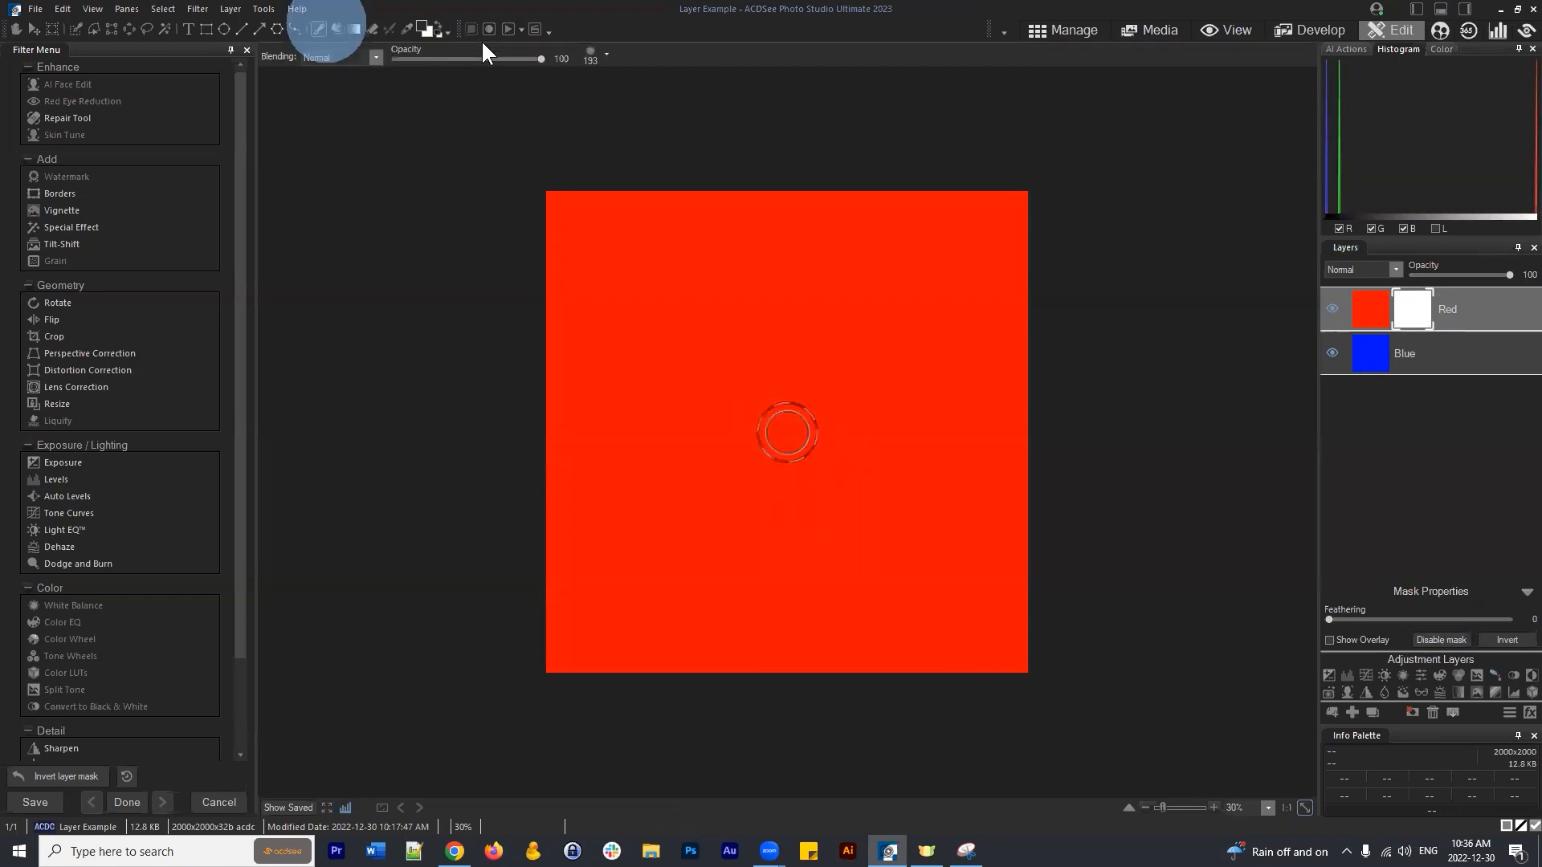
pyautogui.click(437, 30)
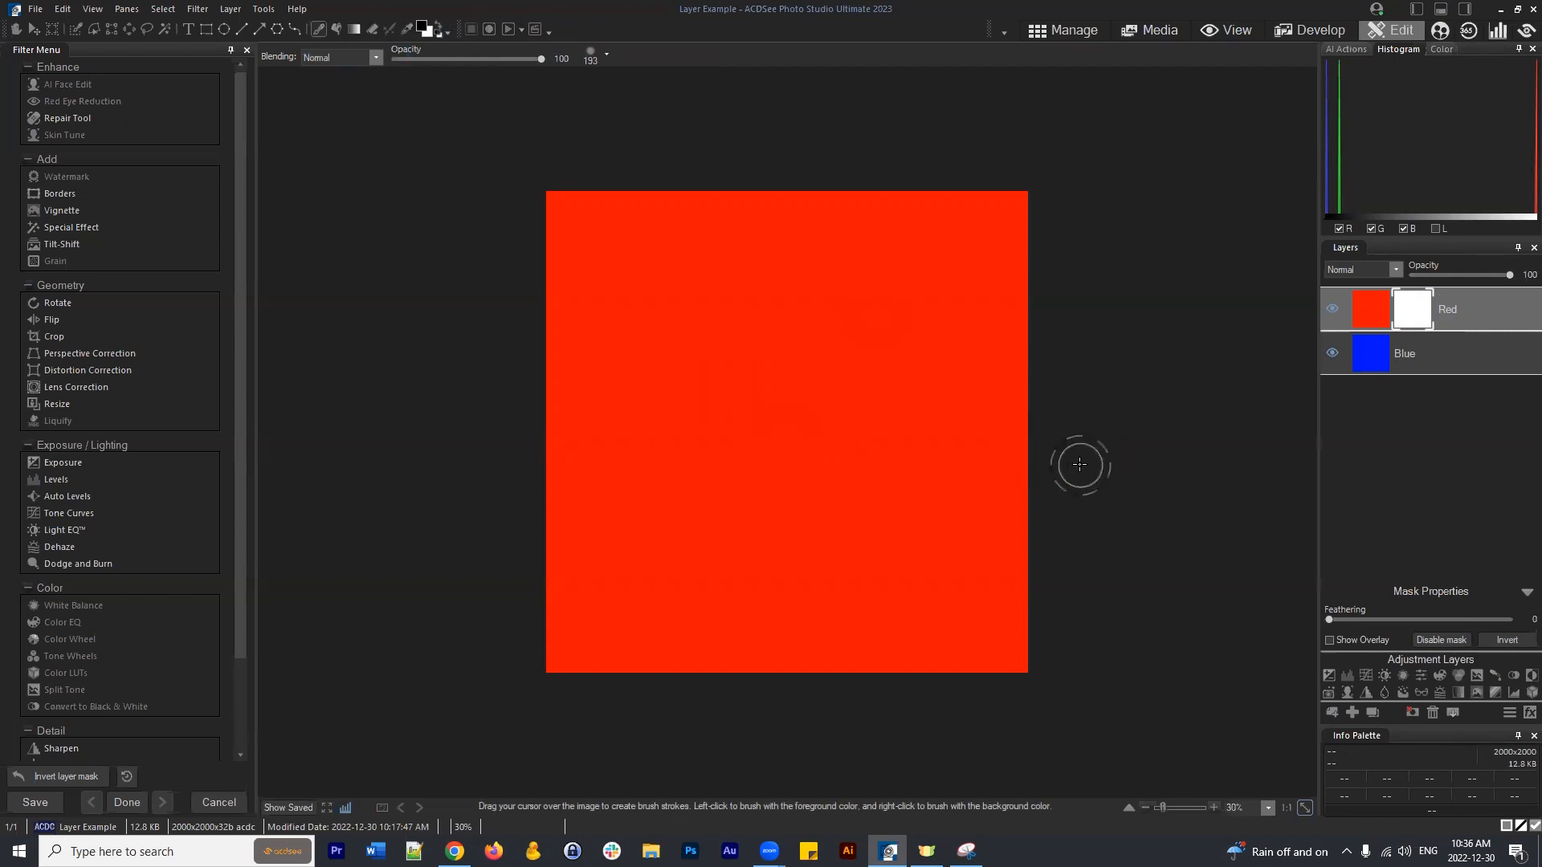
pyautogui.scroll(8, 944, 350)
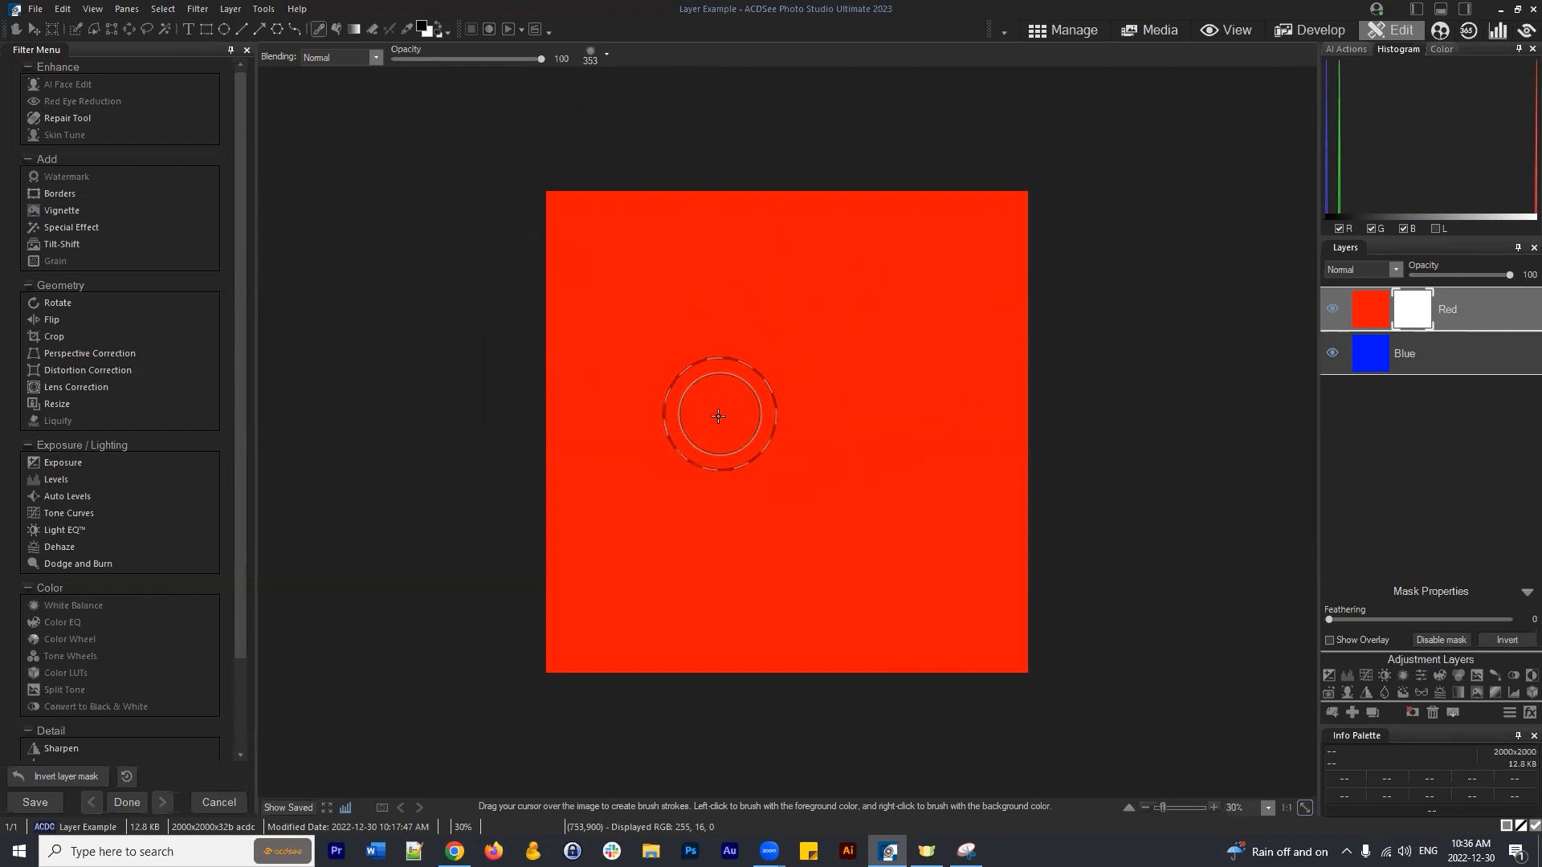
pyautogui.click(1419, 309)
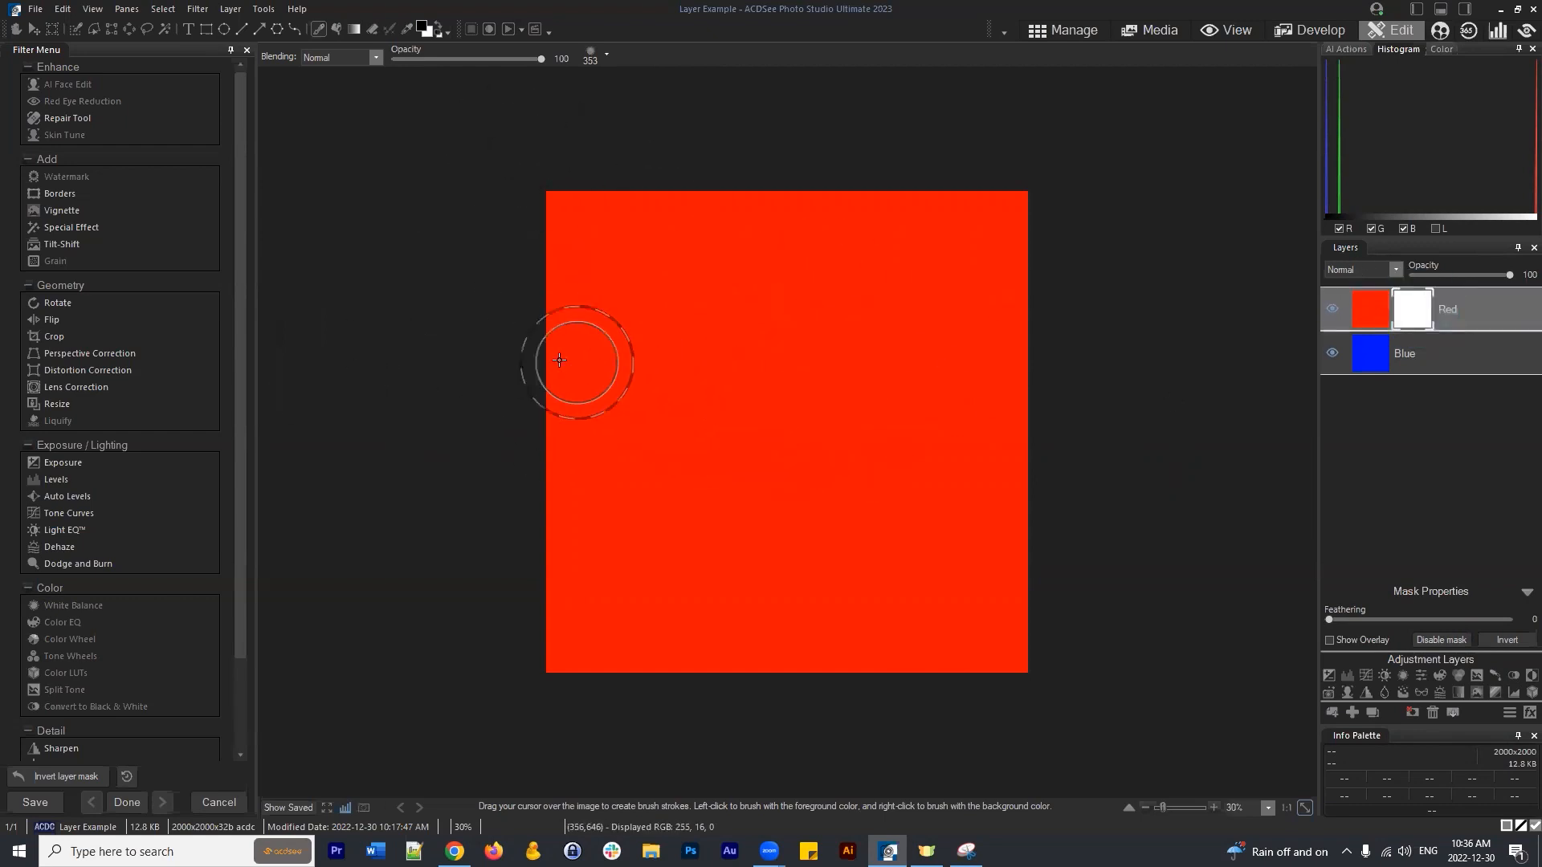
pyautogui.moveTo(559, 360)
pyautogui.mouseDown()
pyautogui.moveTo(650, 340)
pyautogui.moveTo(585, 282)
pyautogui.moveTo(563, 231)
pyautogui.moveTo(650, 287)
pyautogui.moveTo(640, 308)
pyautogui.moveTo(678, 296)
pyautogui.moveTo(693, 333)
pyautogui.moveTo(786, 256)
pyautogui.moveTo(689, 299)
pyautogui.moveTo(852, 185)
pyautogui.moveTo(702, 225)
pyautogui.moveTo(720, 203)
pyautogui.moveTo(845, 227)
pyautogui.moveTo(978, 345)
pyautogui.moveTo(947, 339)
pyautogui.moveTo(1049, 356)
pyautogui.moveTo(994, 218)
pyautogui.moveTo(920, 192)
pyautogui.moveTo(1027, 209)
pyautogui.moveTo(794, 196)
pyautogui.moveTo(605, 272)
pyautogui.moveTo(596, 321)
pyautogui.moveTo(557, 366)
pyautogui.moveTo(476, 387)
pyautogui.moveTo(520, 378)
pyautogui.mouseUp()
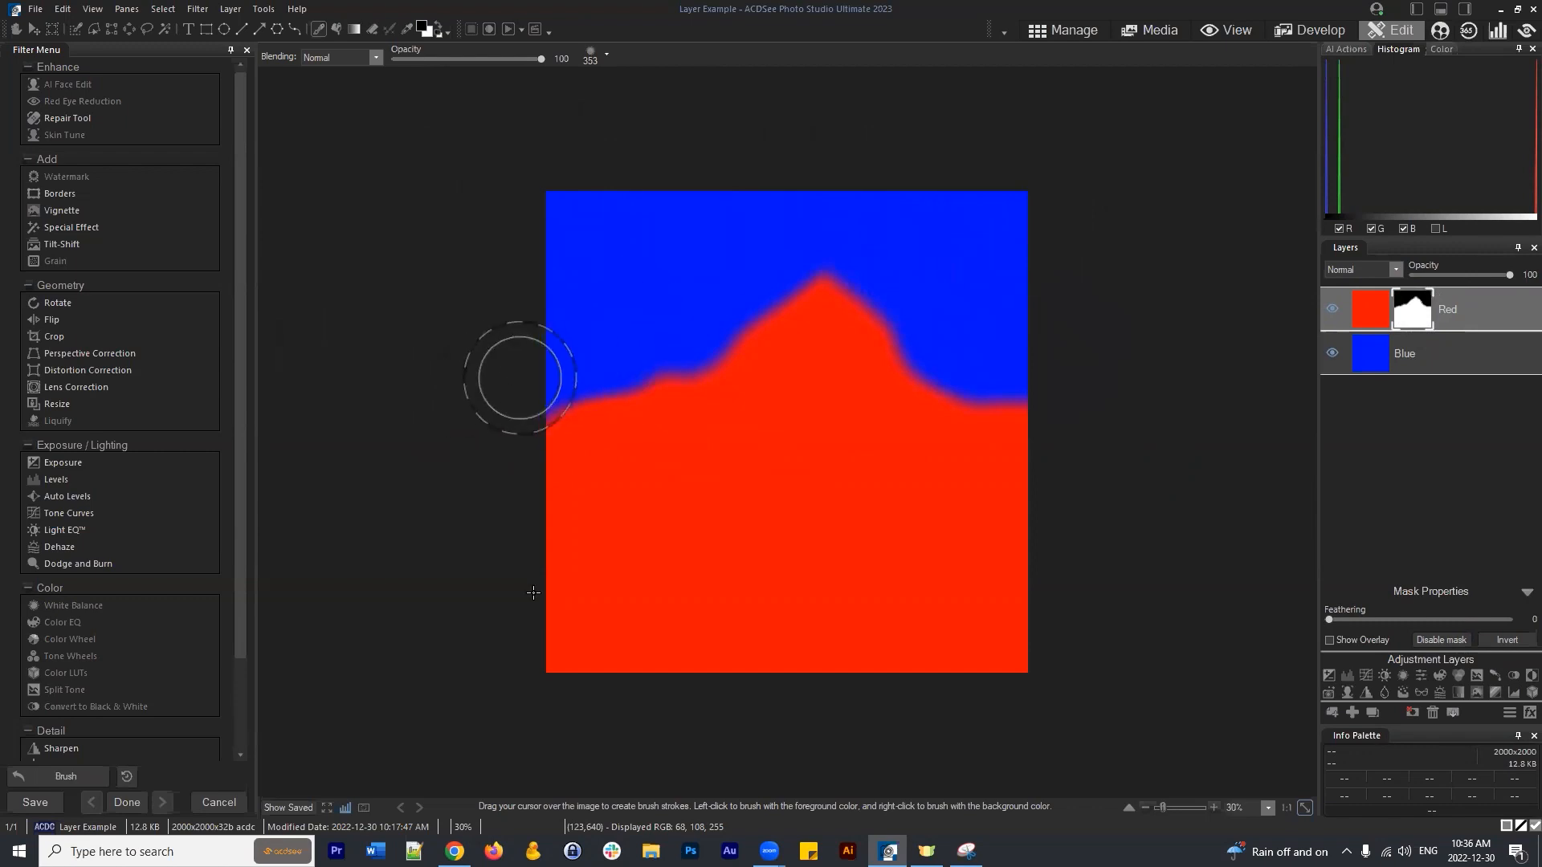
# Refine the mountain's right slope on the Red layer's mask with a size 333 black brush.
pyautogui.scroll(-1, 803, 538)
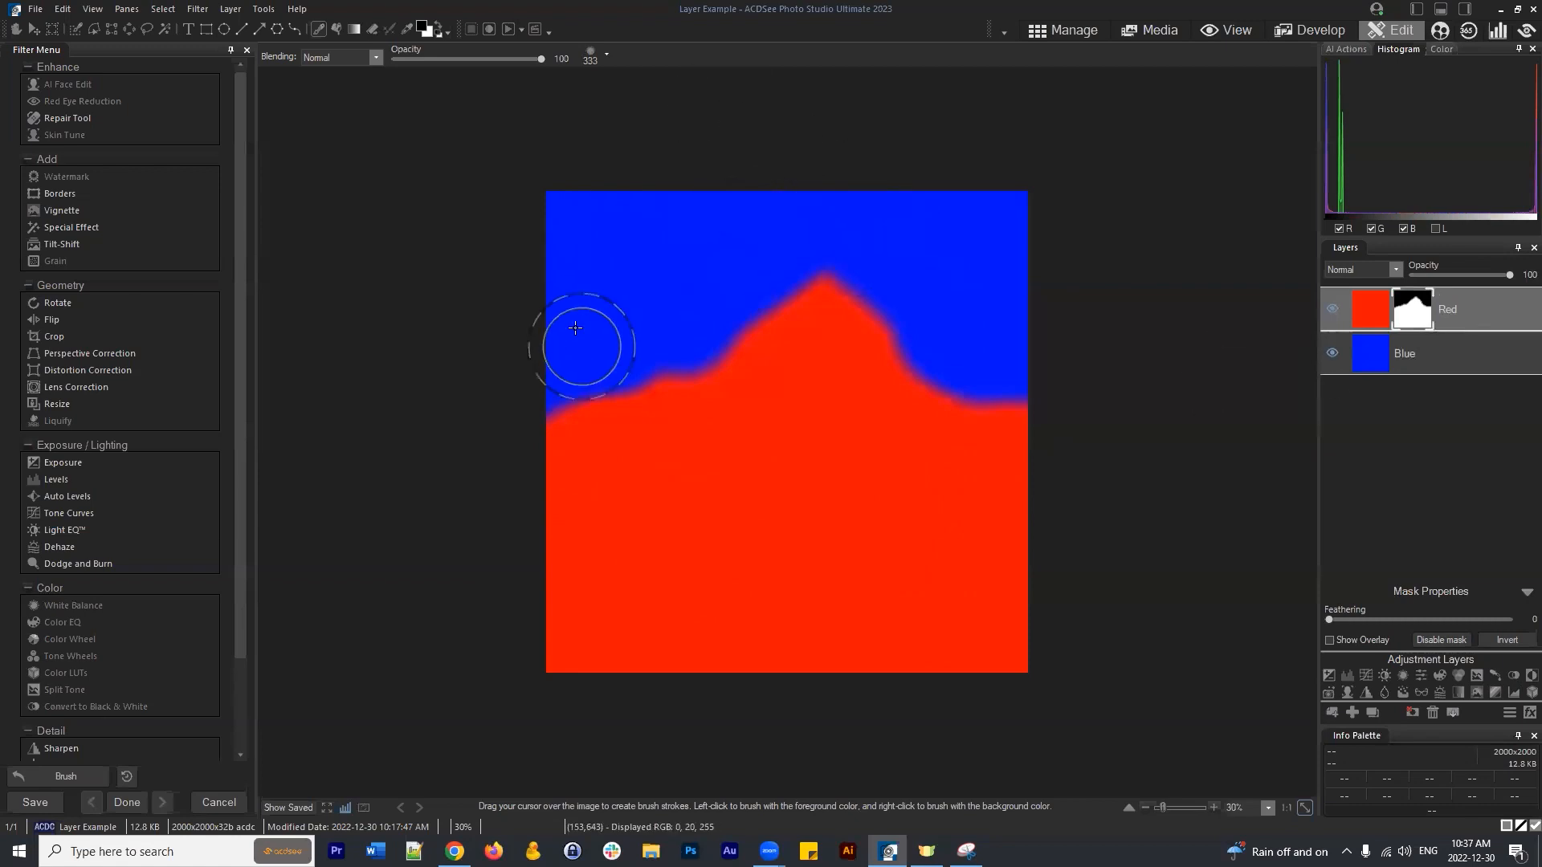
pyautogui.click(695, 339)
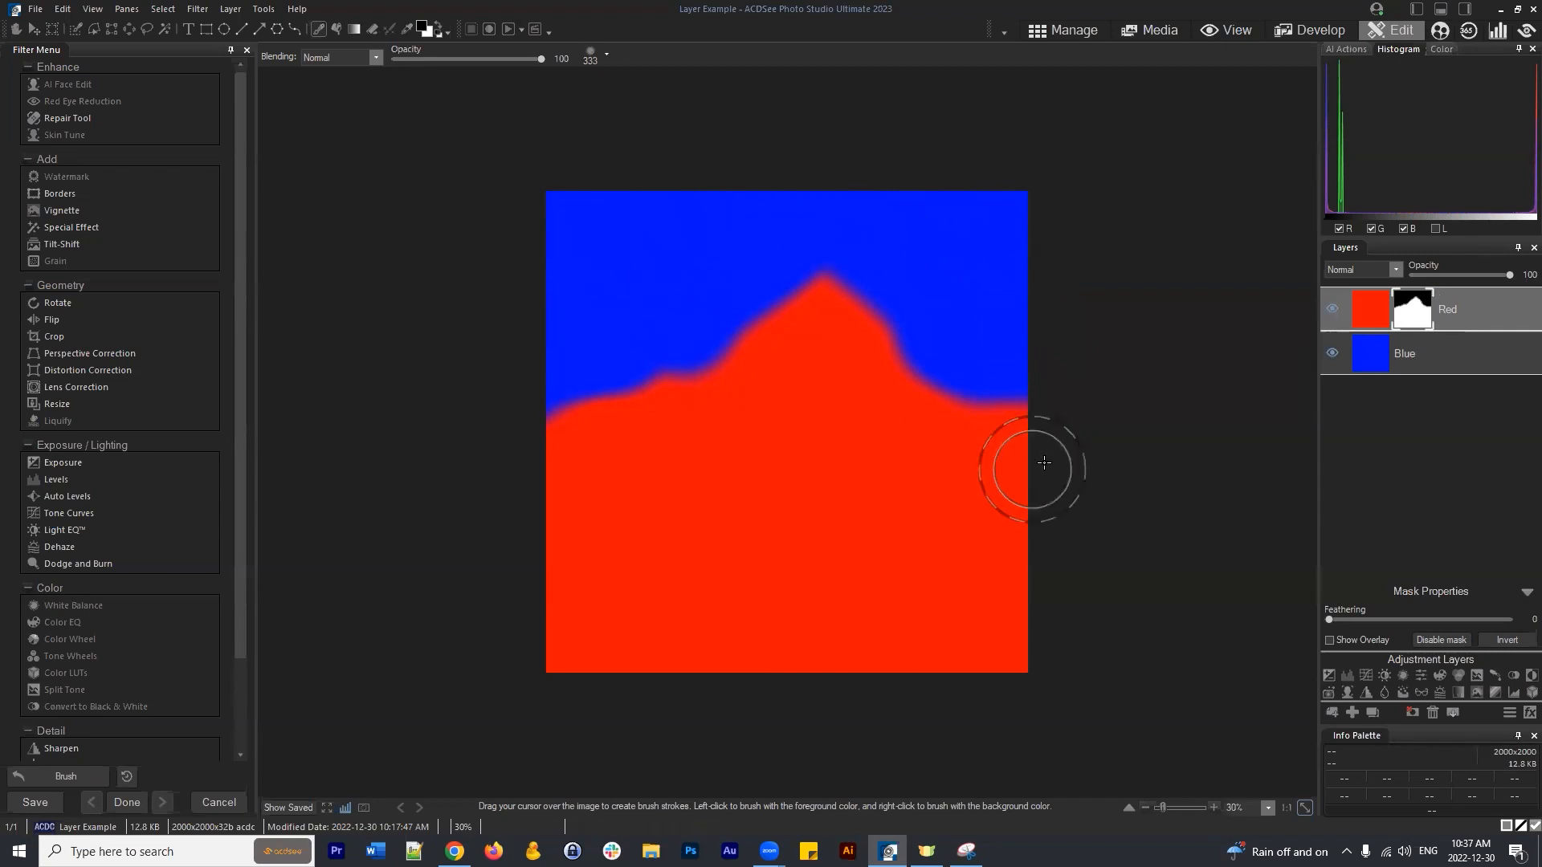
pyautogui.moveTo(870, 371); pyautogui.dragTo(1027, 464)
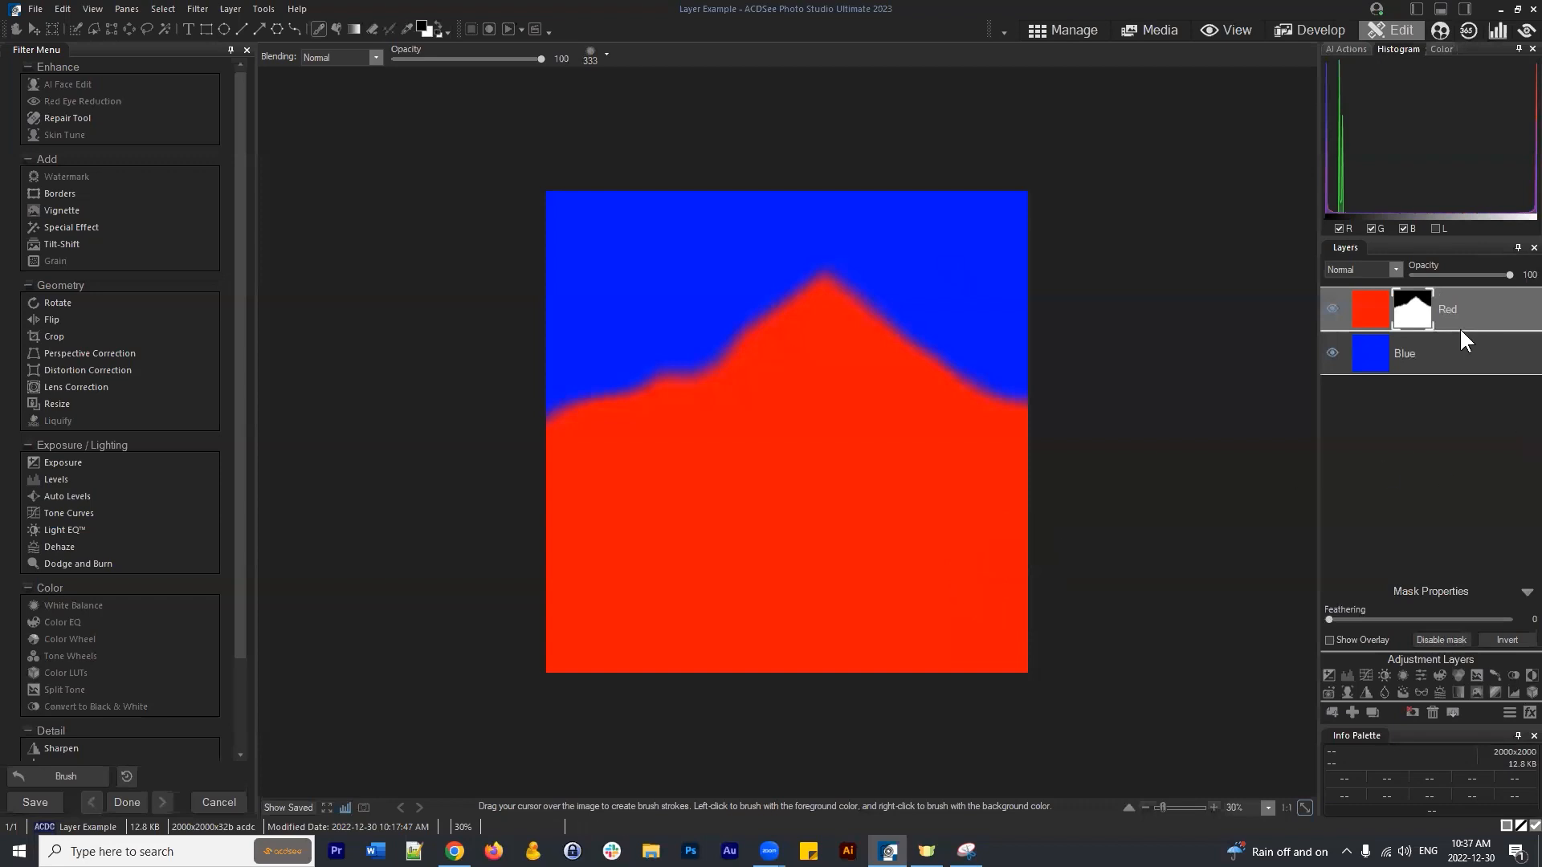
pyautogui.click(1447, 347)
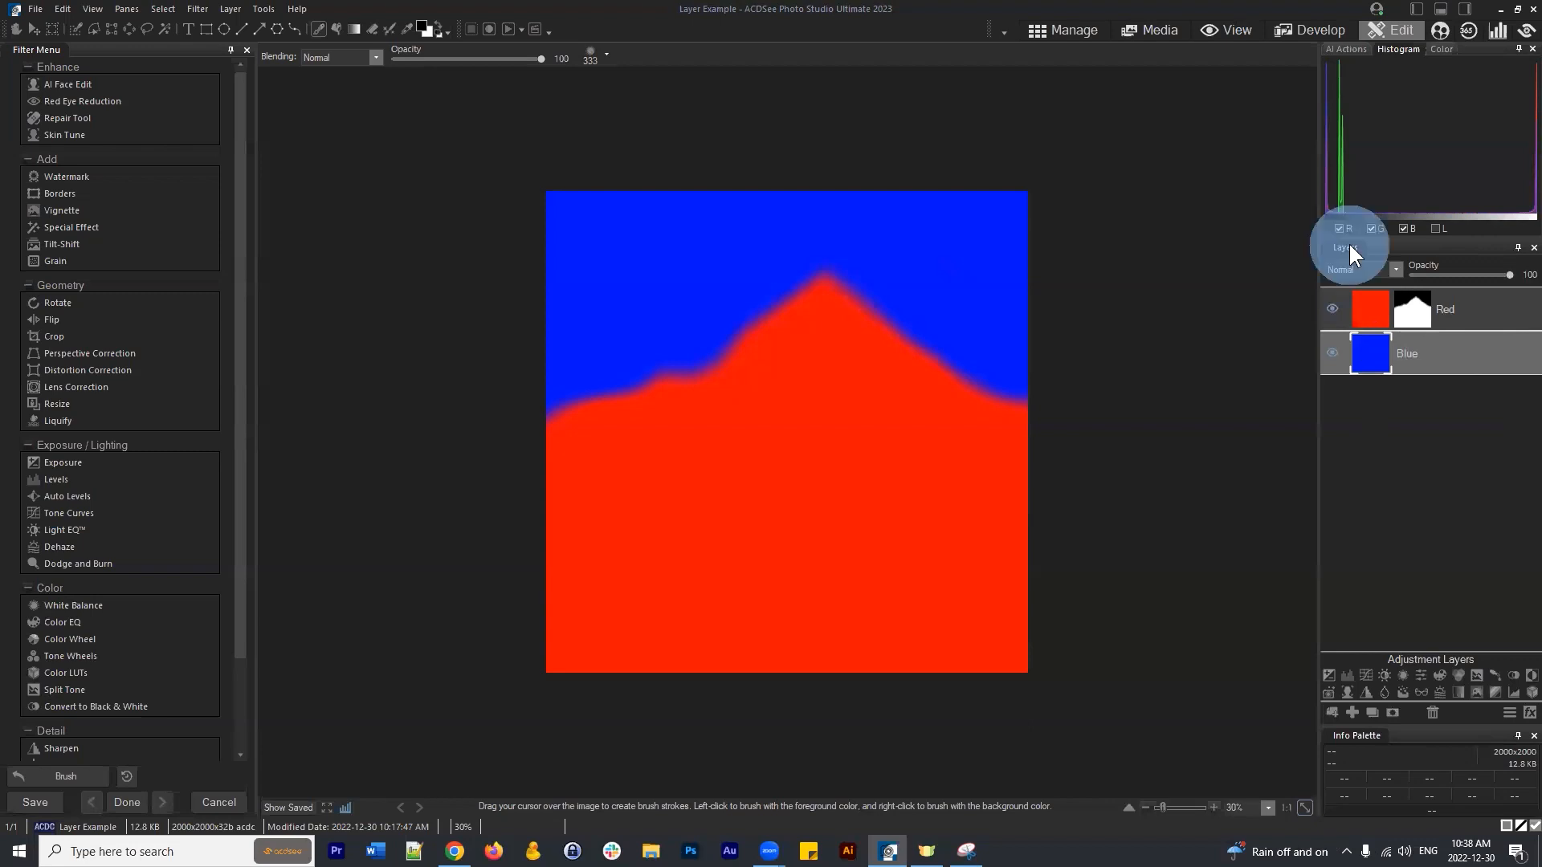
pyautogui.click(1412, 310)
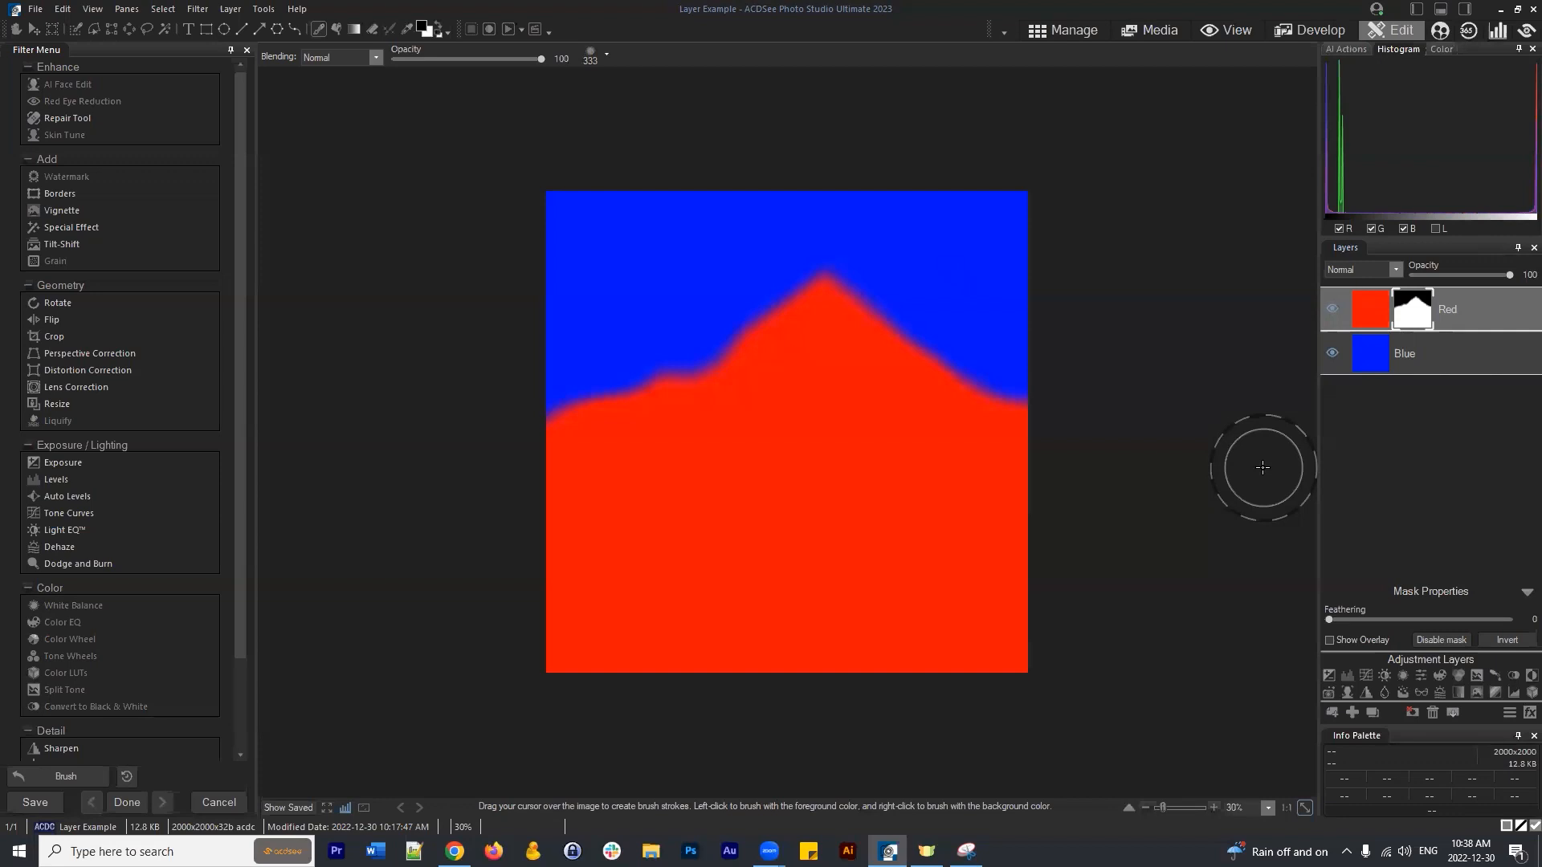
# Try to save the image in the Pictures folder as Layer Example in ACDC format, replacing the existing file.
pyautogui.click(36, 10)
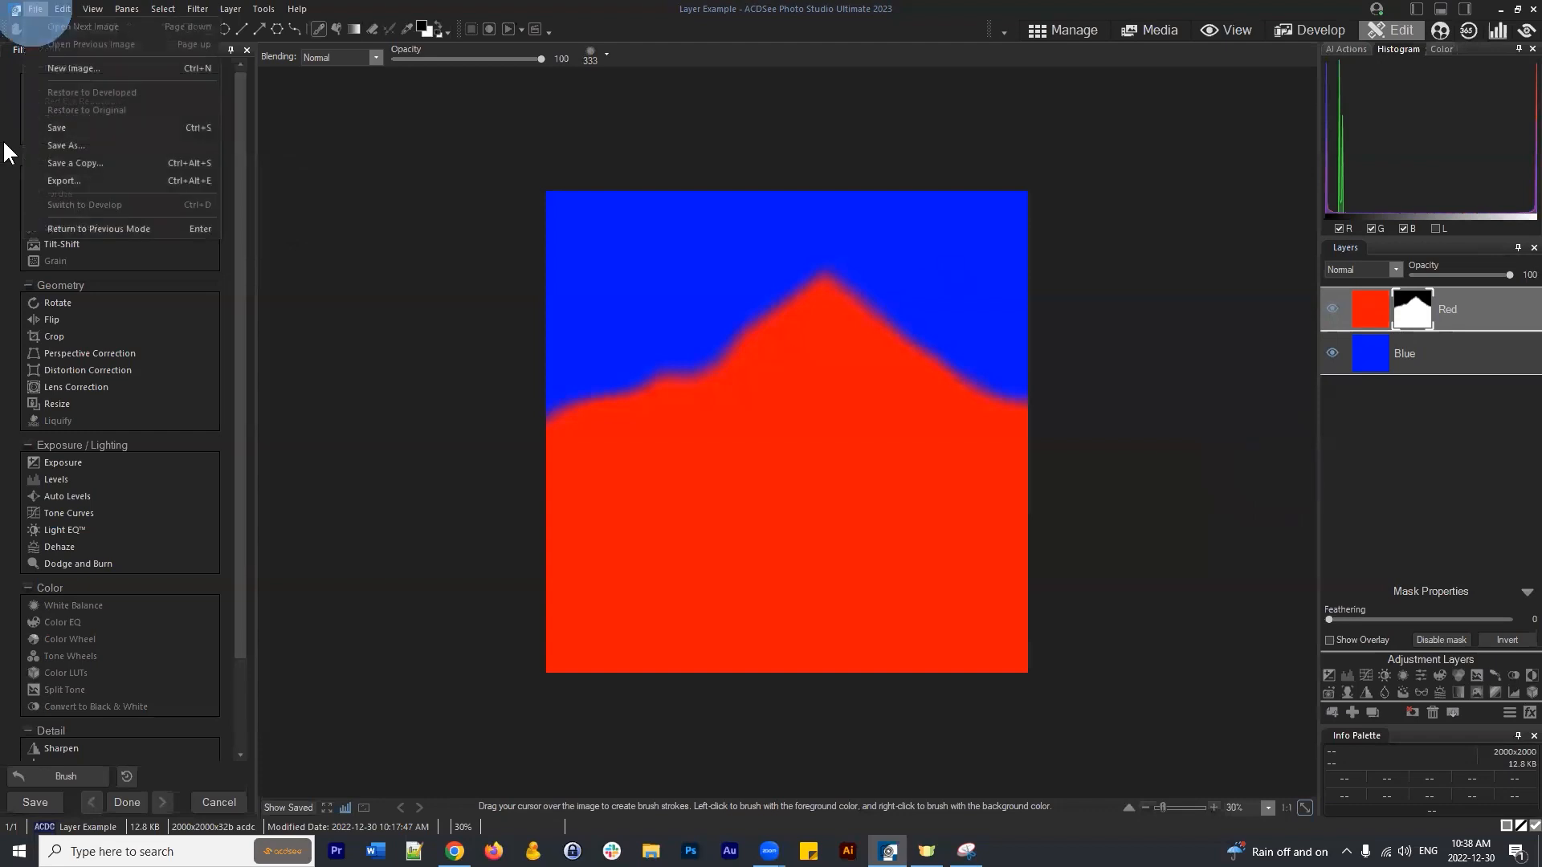
pyautogui.click(81, 148)
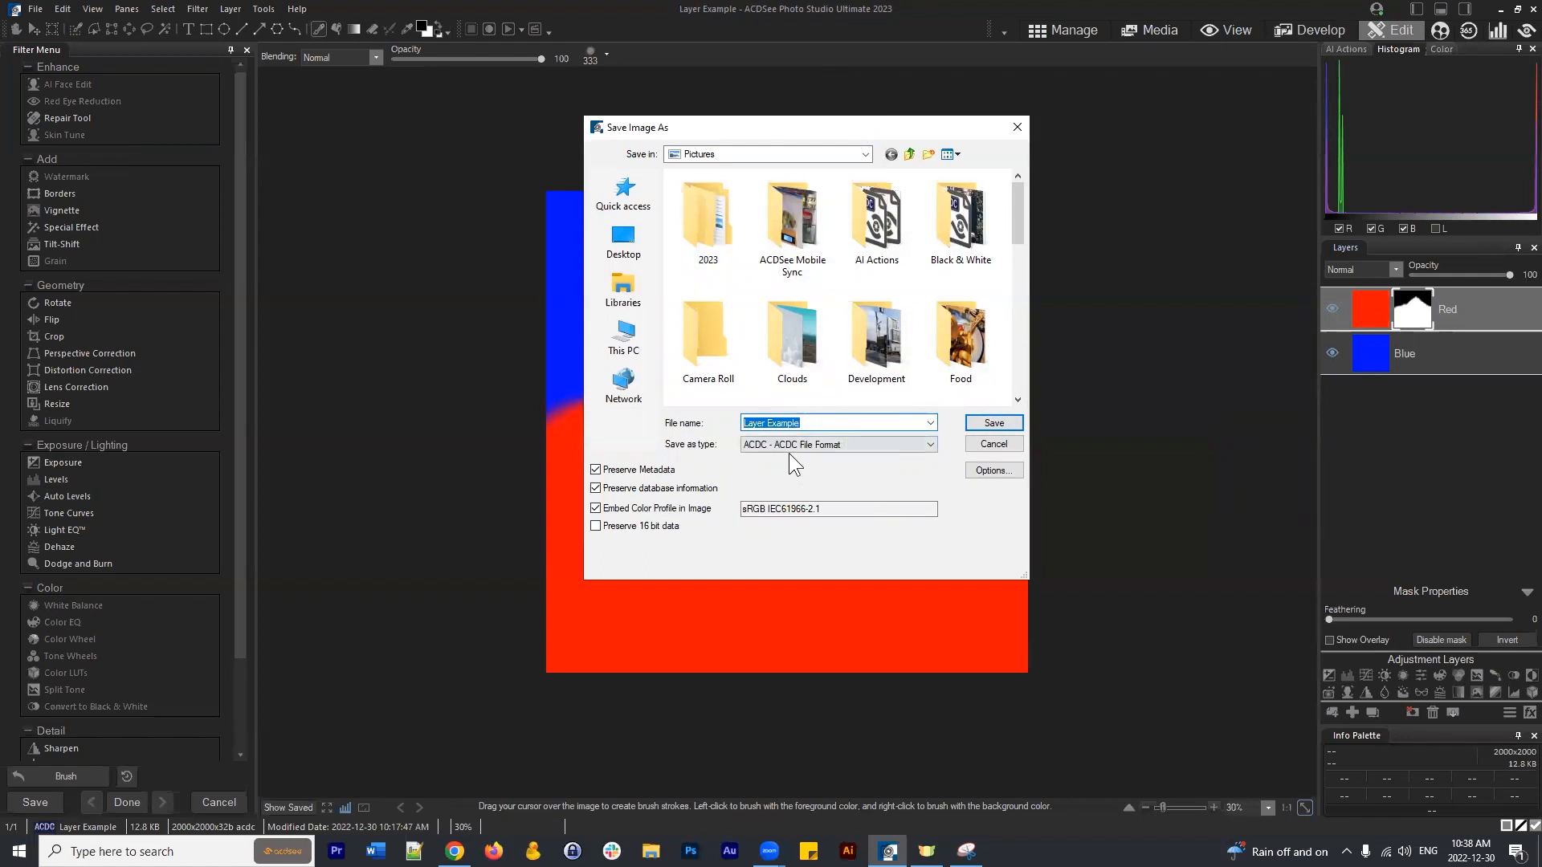
pyautogui.scroll(-6, 808, 349)
pyautogui.press('BackSpace')
pyautogui.click(814, 426)
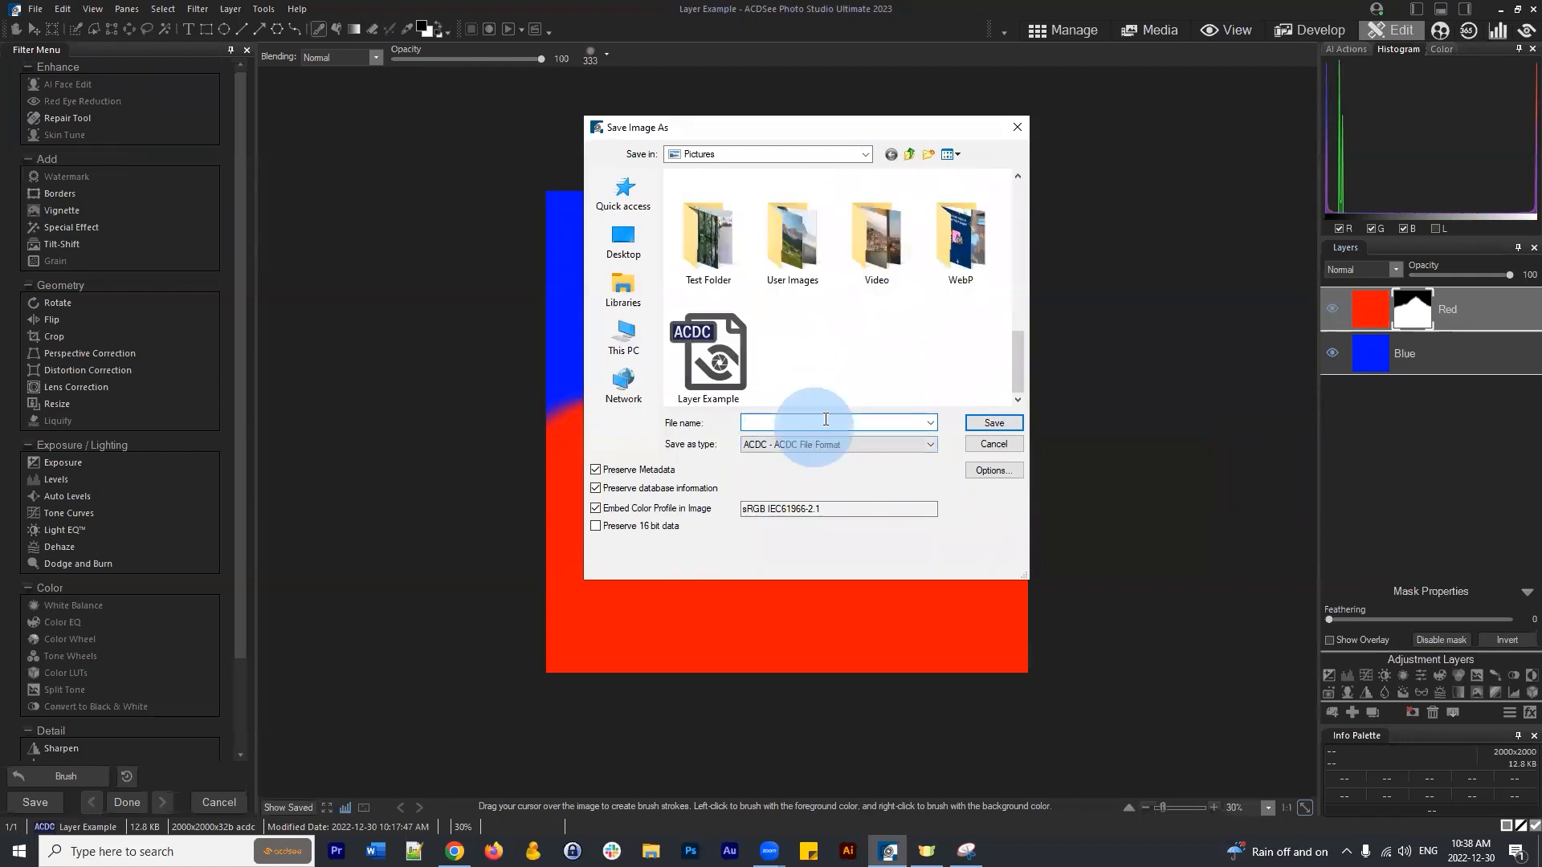
pyautogui.moveTo(826, 419); pyautogui.dragTo(603, 420)
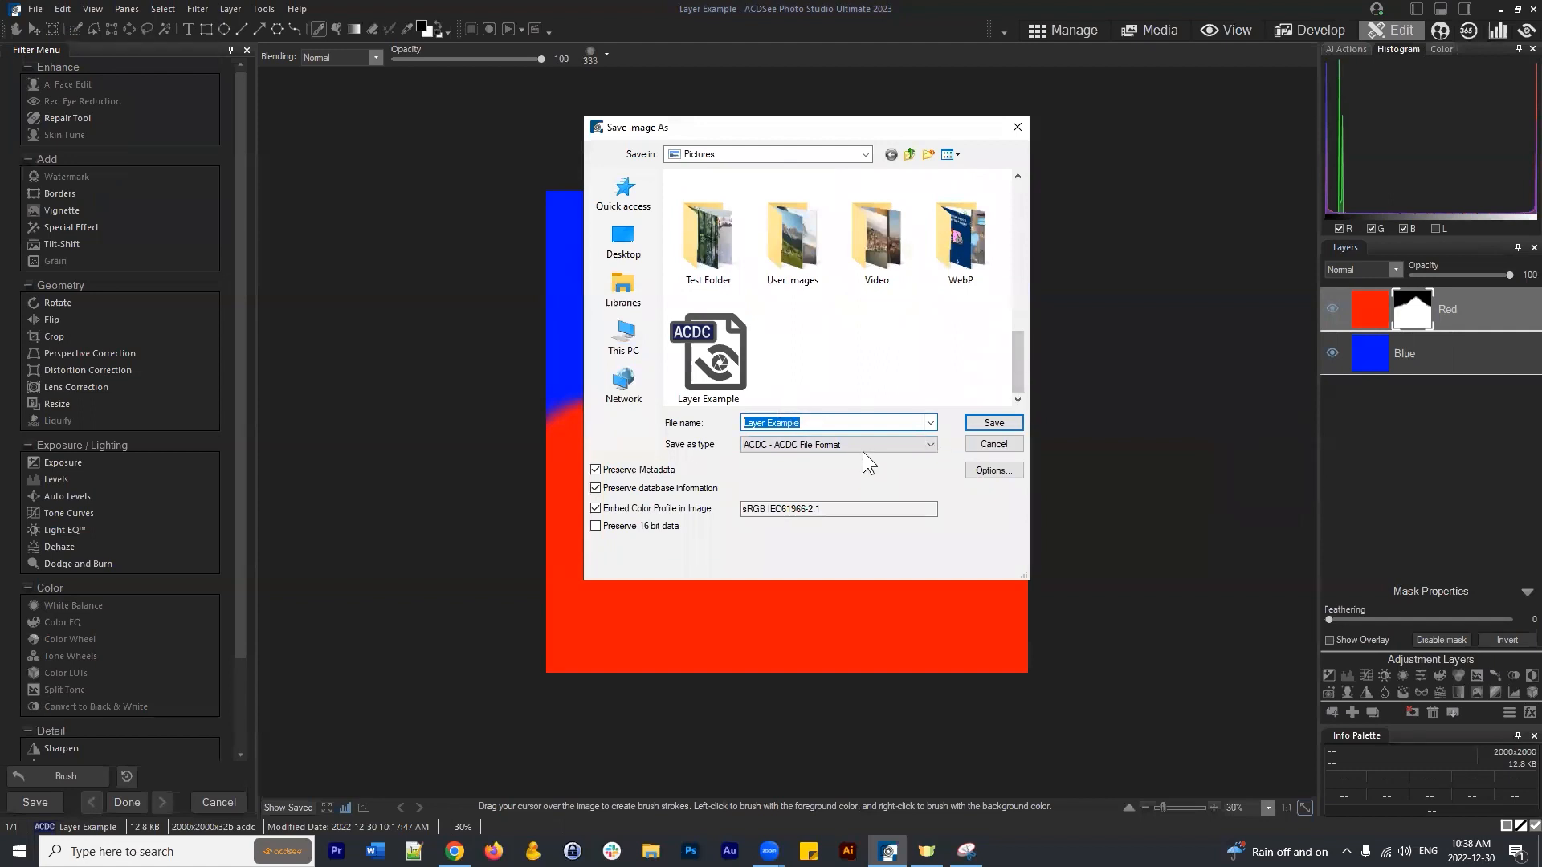
pyautogui.click(994, 423)
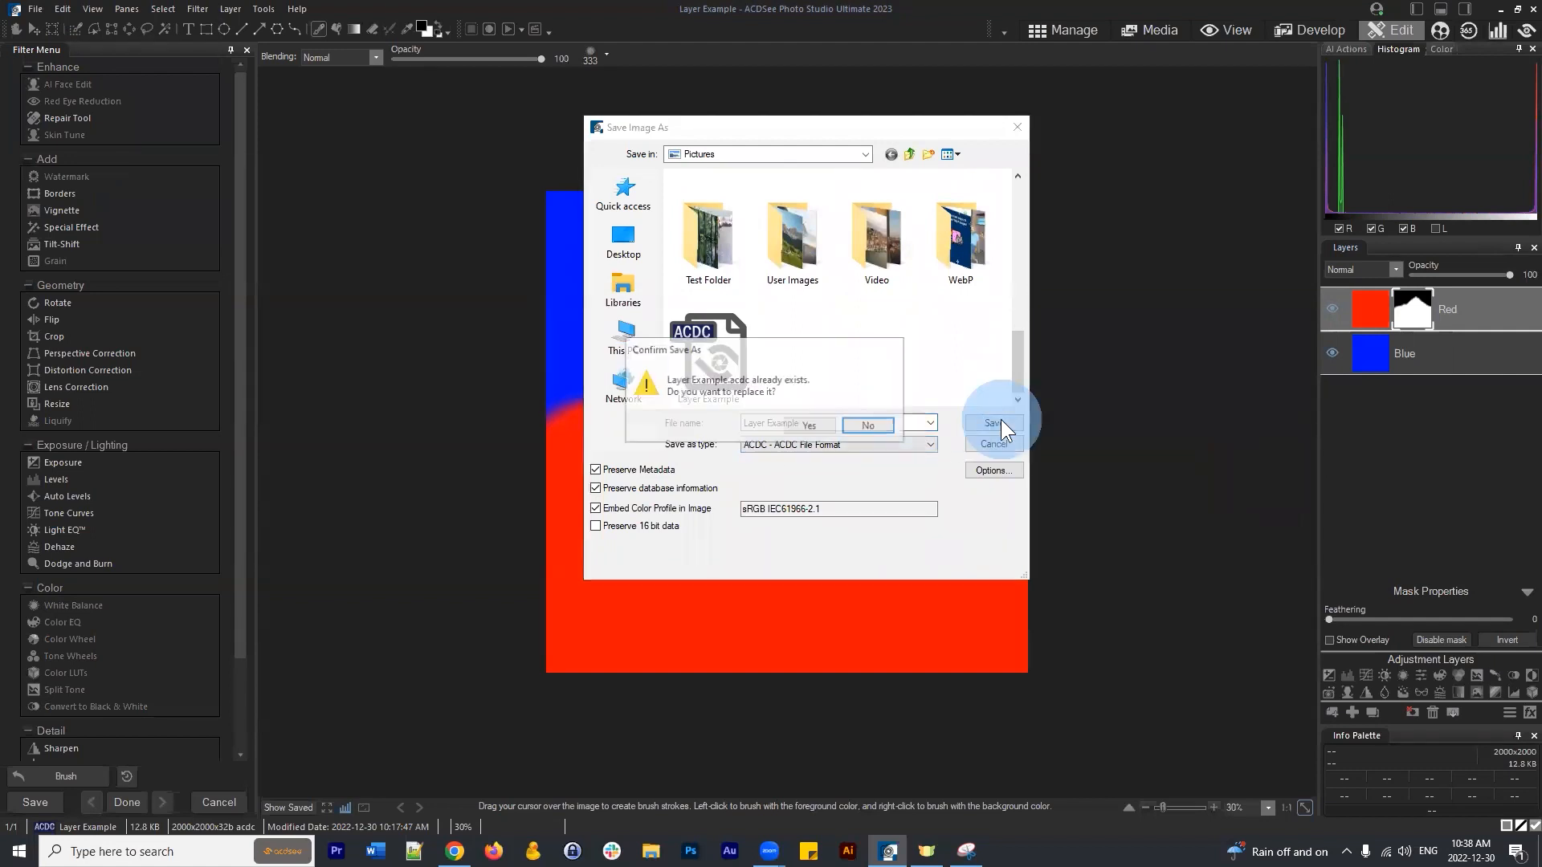
pyautogui.click(809, 425)
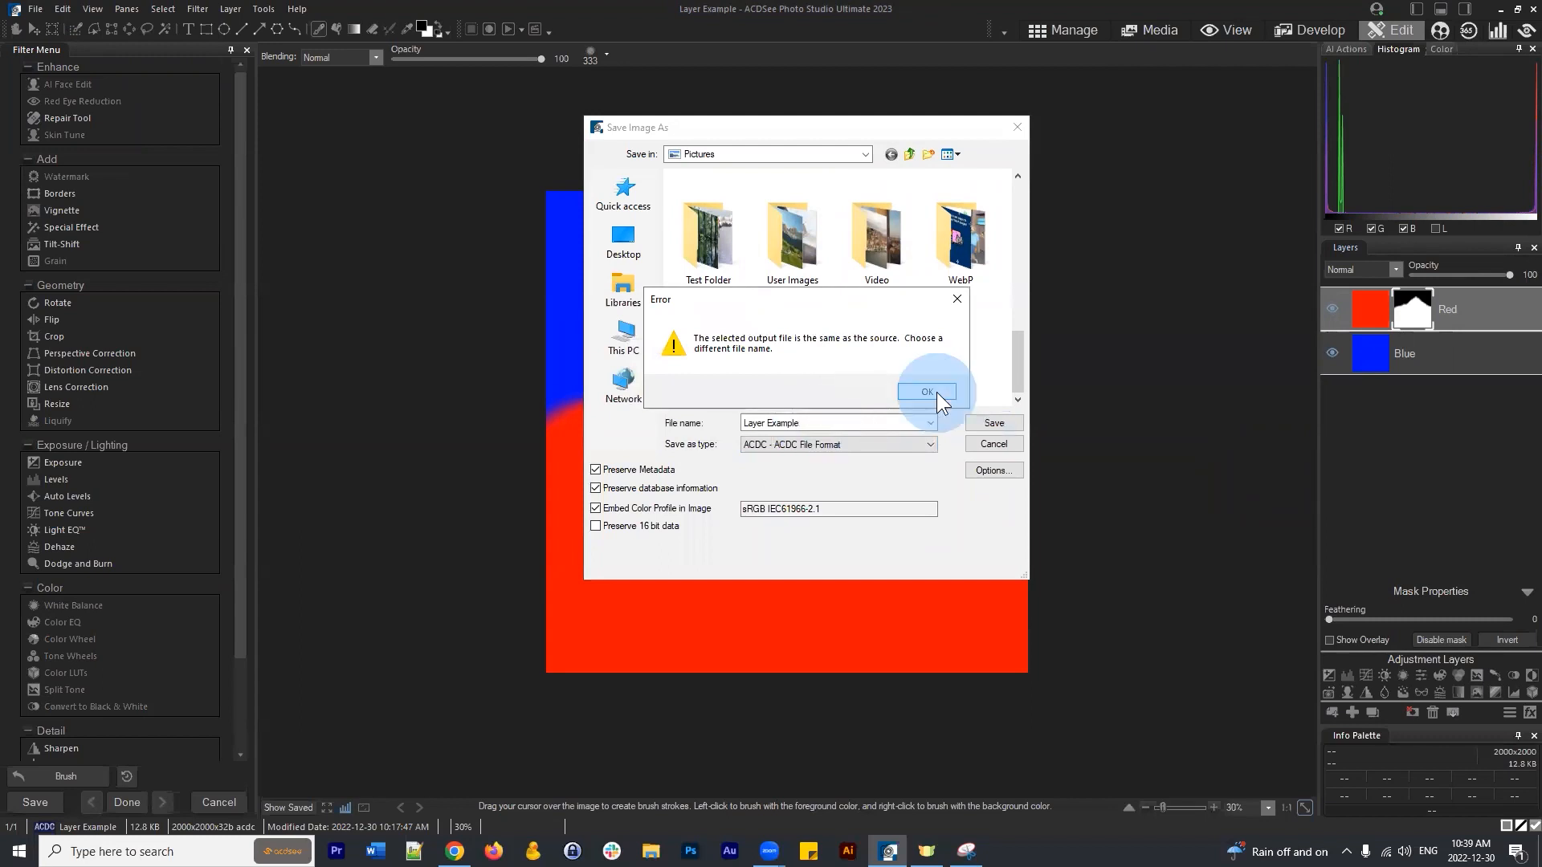
pyautogui.click(934, 392)
# Save the image in ACDC format under the file name Layer Example2.
pyautogui.click(850, 423)
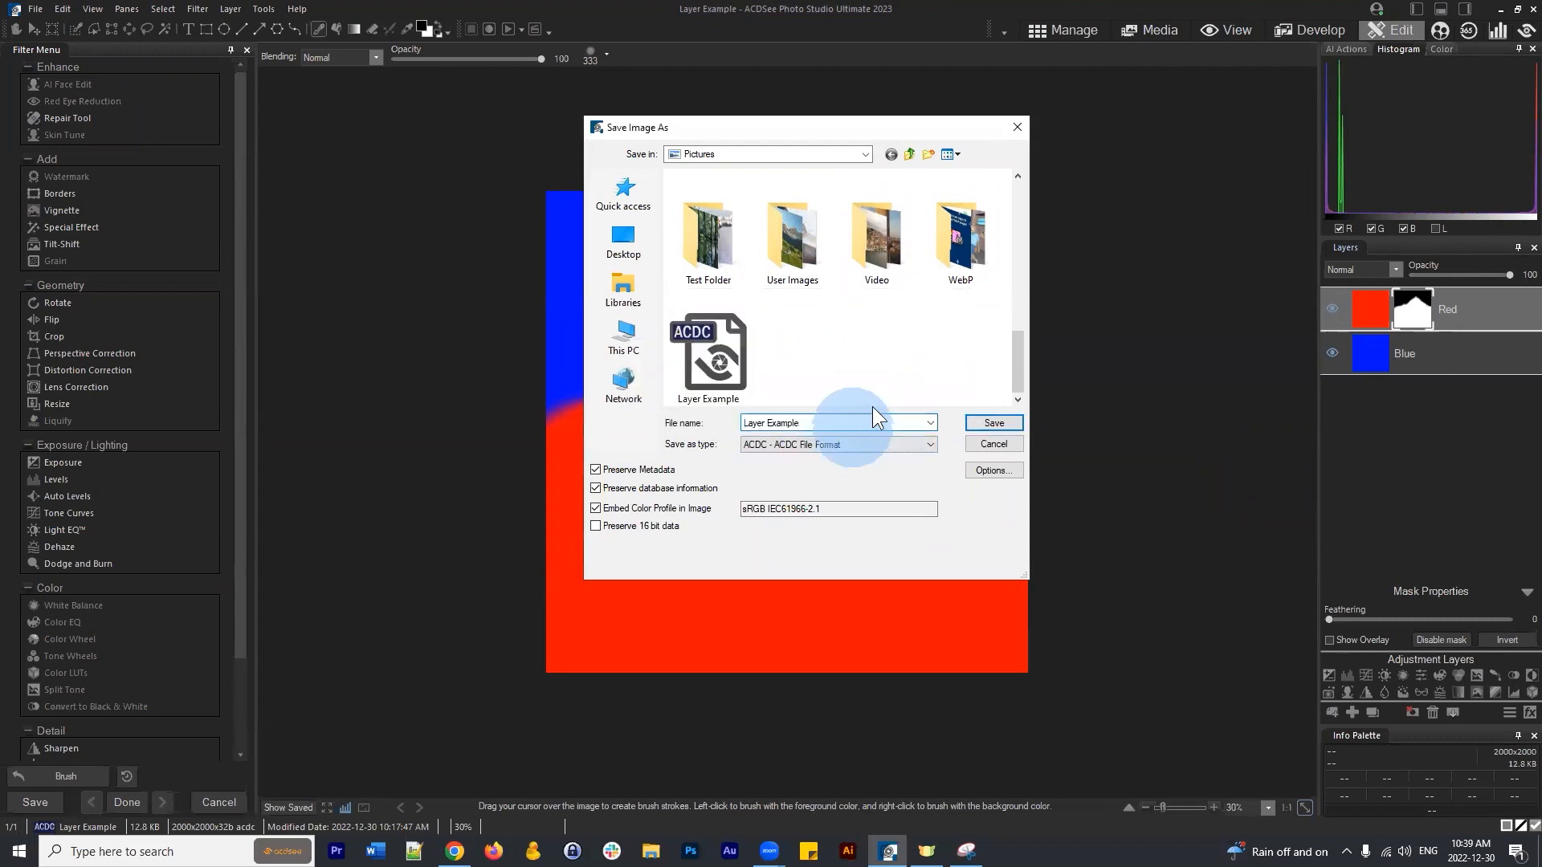
pyautogui.write('2')
pyautogui.click(988, 423)
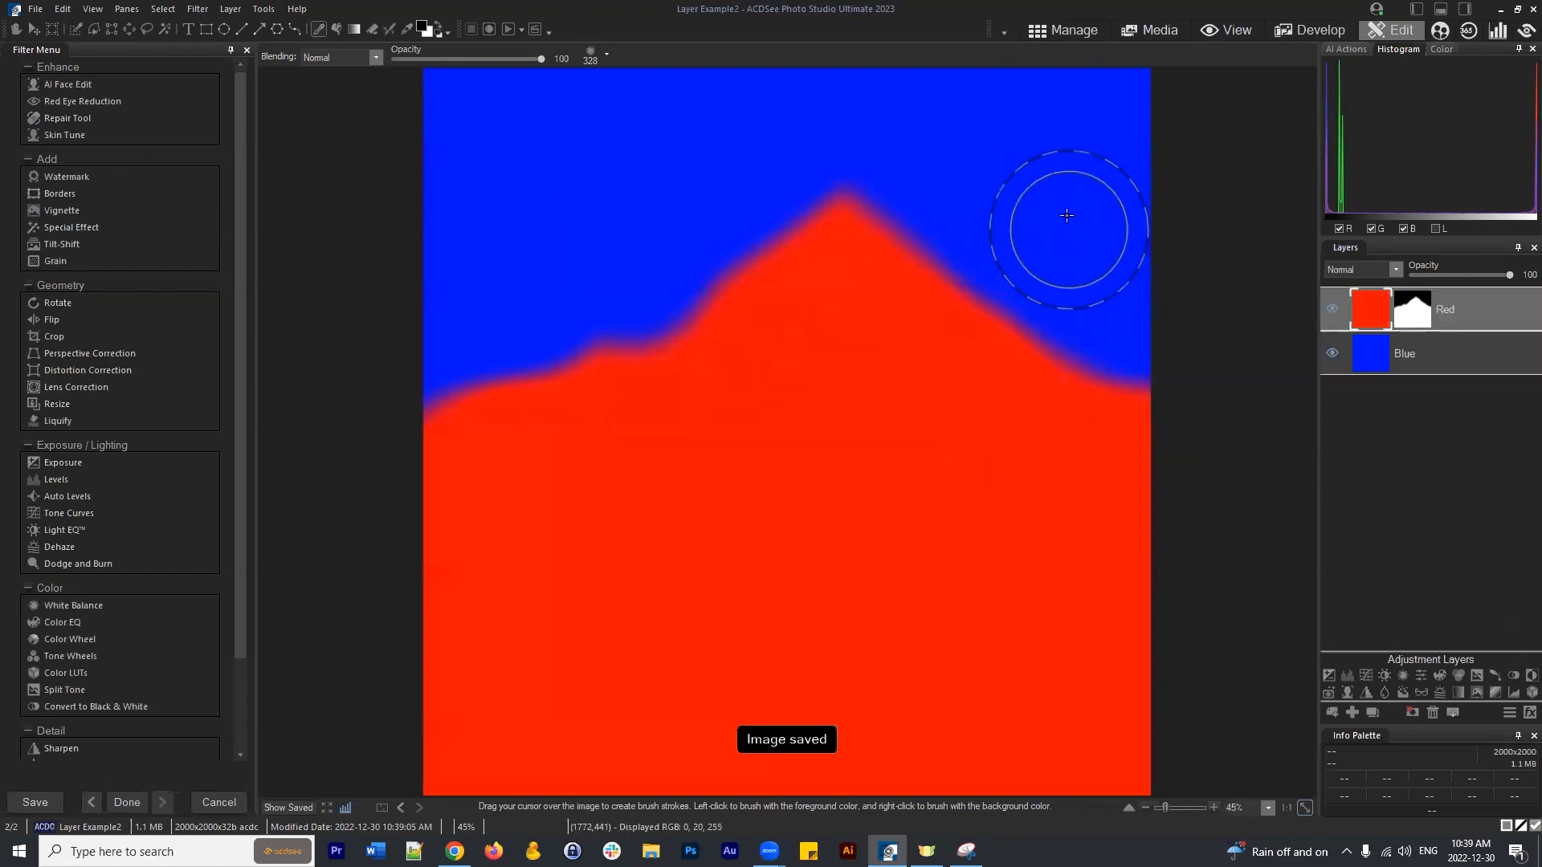
# Switch to Manage mode and open the AI Actions folder inside Pictures.
pyautogui.click(1077, 30)
pyautogui.click(1234, 496)
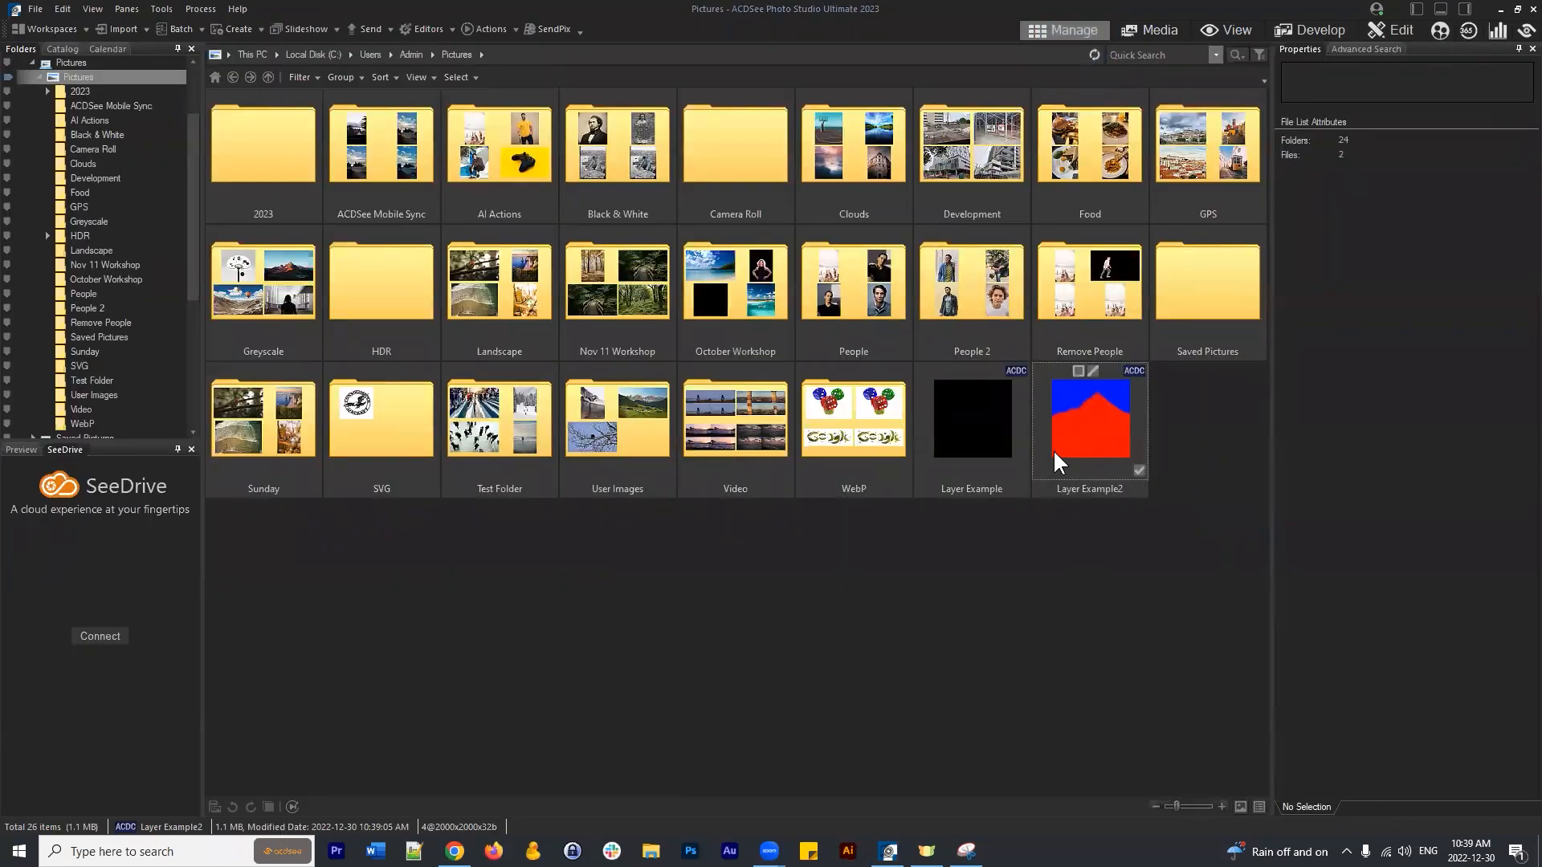
pyautogui.doubleClick(509, 138)
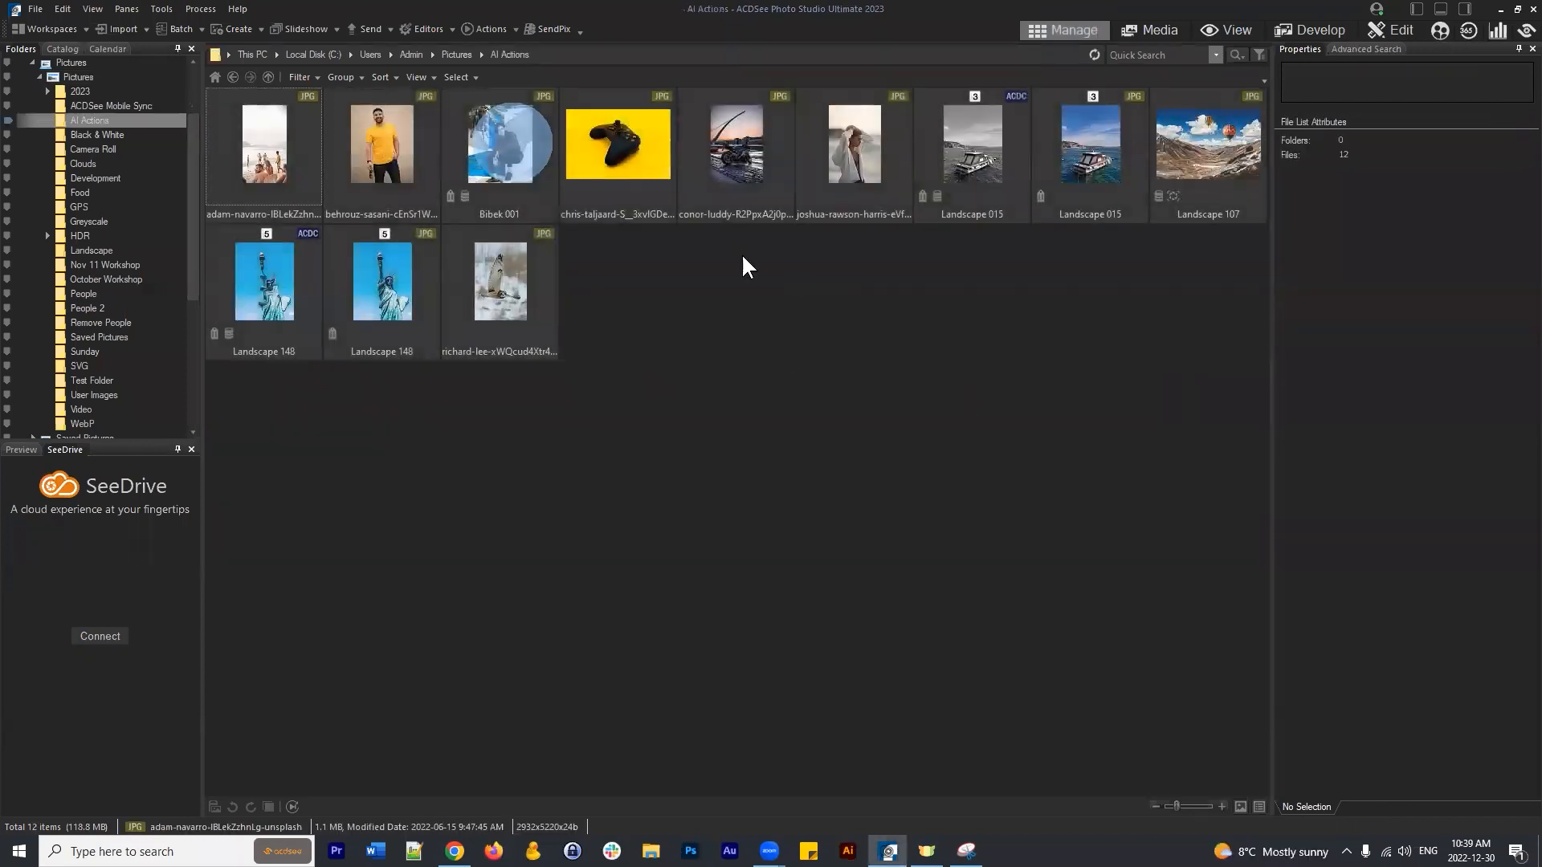
# Return to the Pictures folder and open Layer Example2 in Edit mode with the Red layer selected.
pyautogui.click(233, 78)
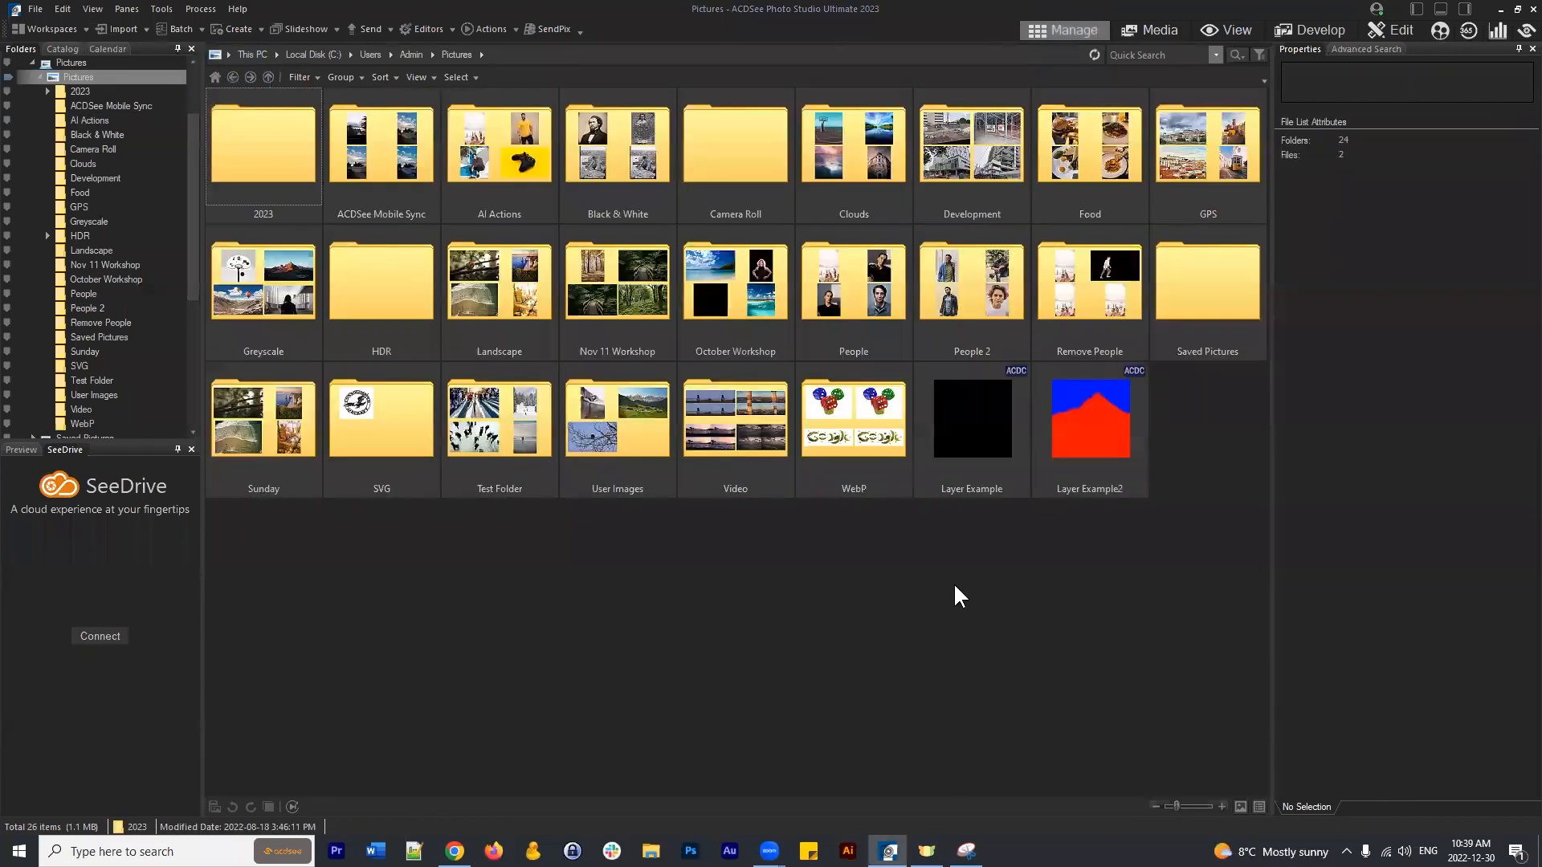
pyautogui.click(1090, 414)
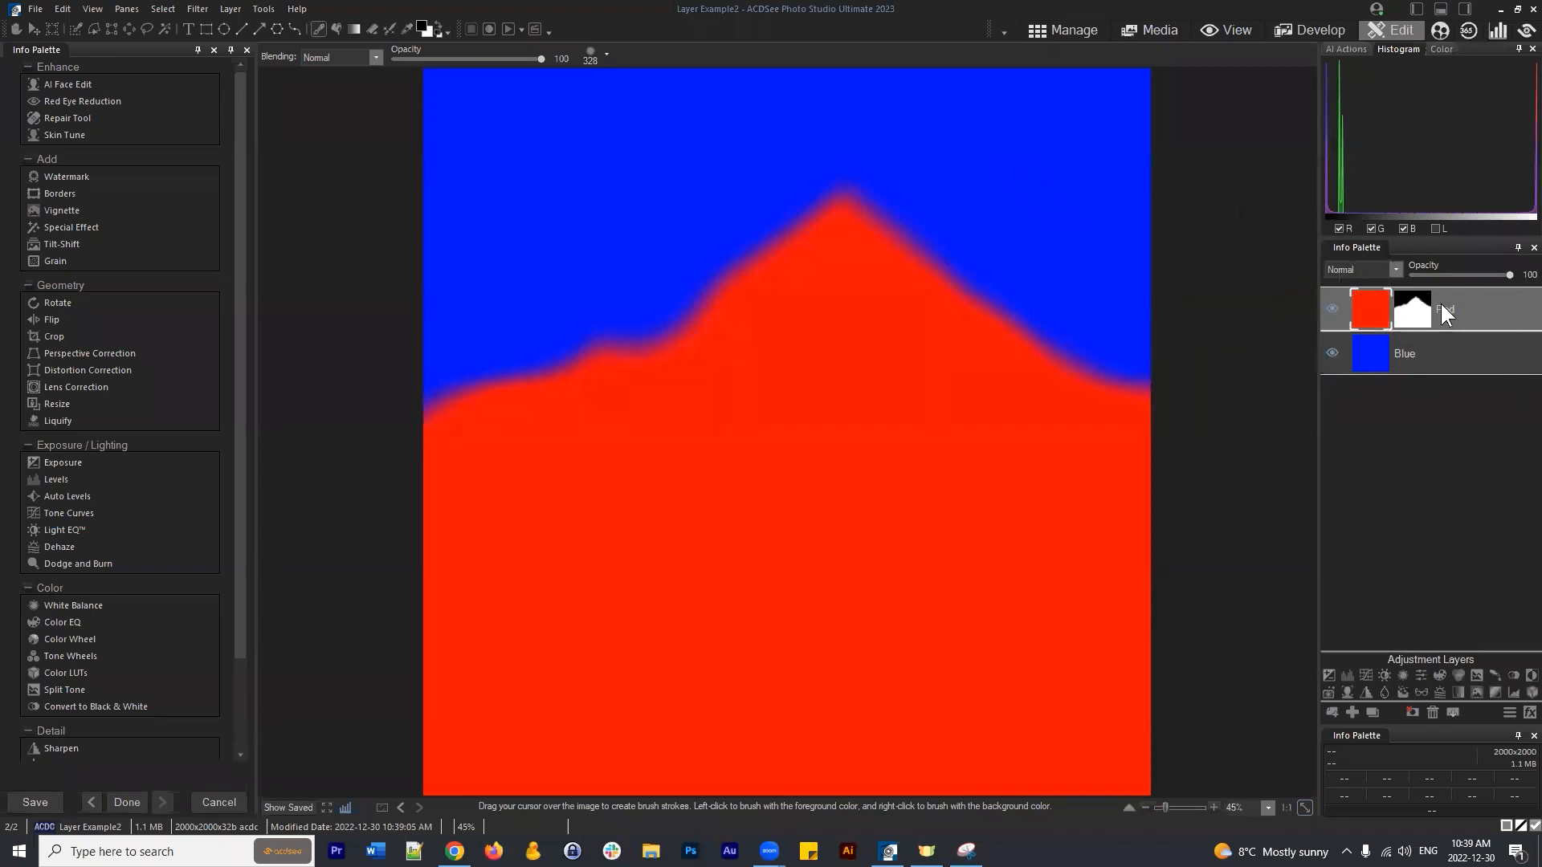
pyautogui.moveTo(1485, 299); pyautogui.dragTo(1484, 289)
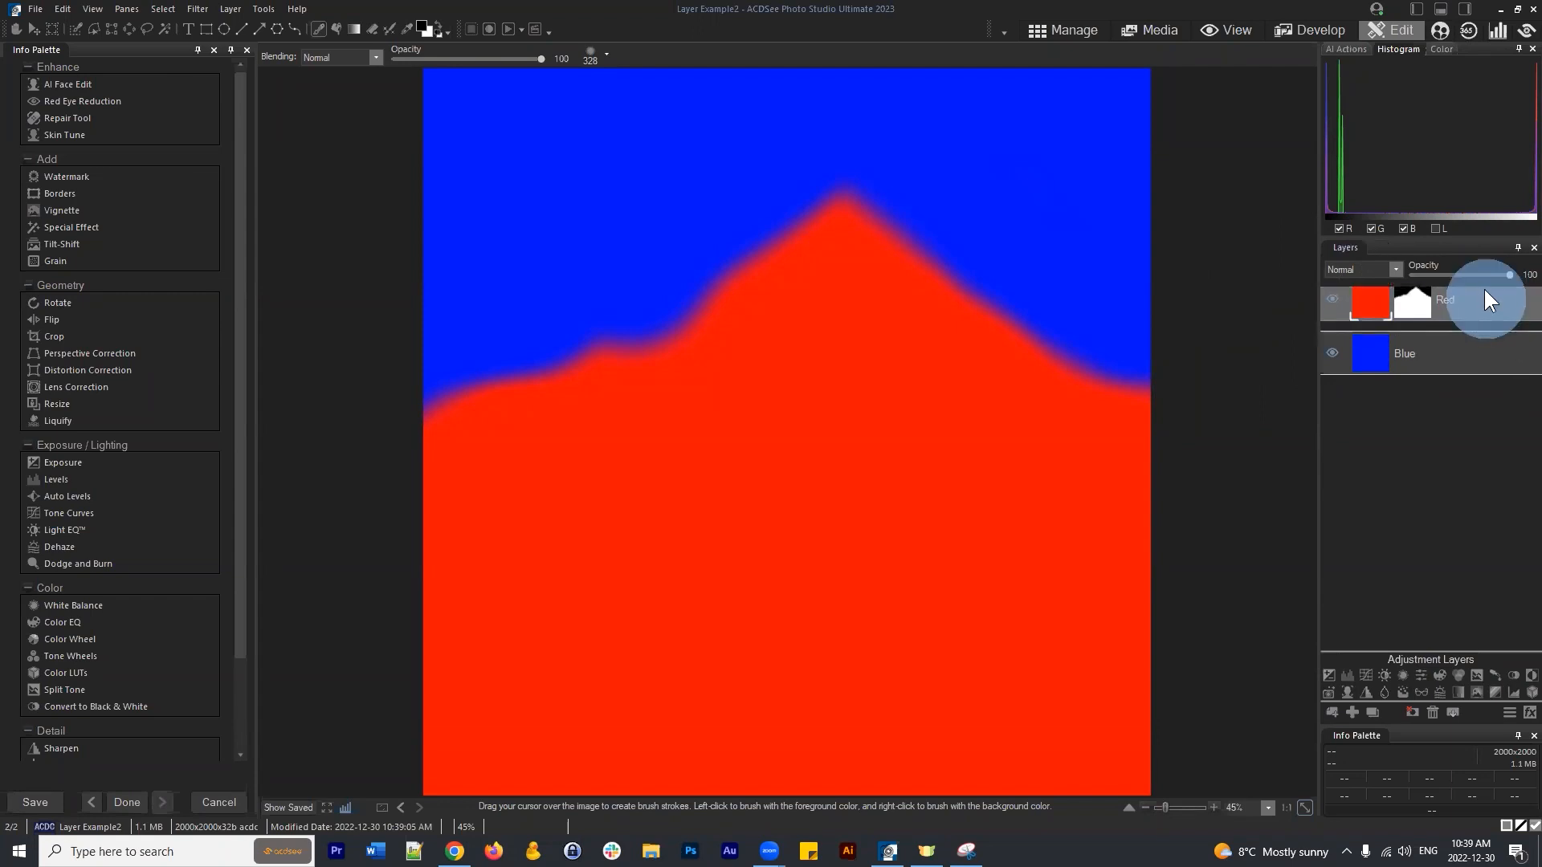
# Paint the black area of the Red layer's mask white with a size 328 brush so red covers the whole canvas.
pyautogui.click(1412, 309)
pyautogui.scroll(-3, 1144, 309)
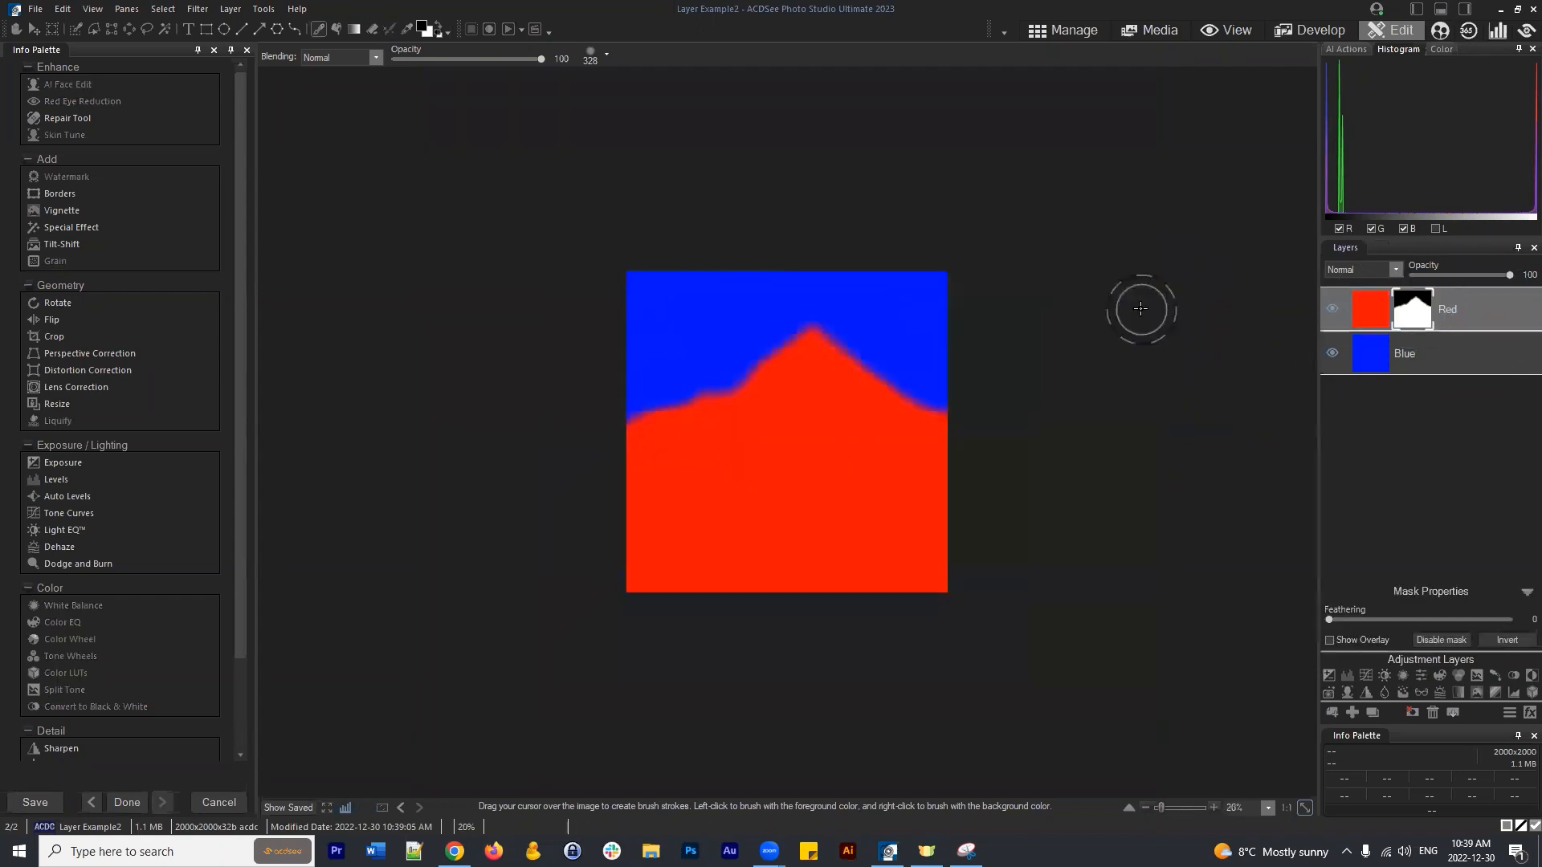
pyautogui.scroll(1, 1142, 309)
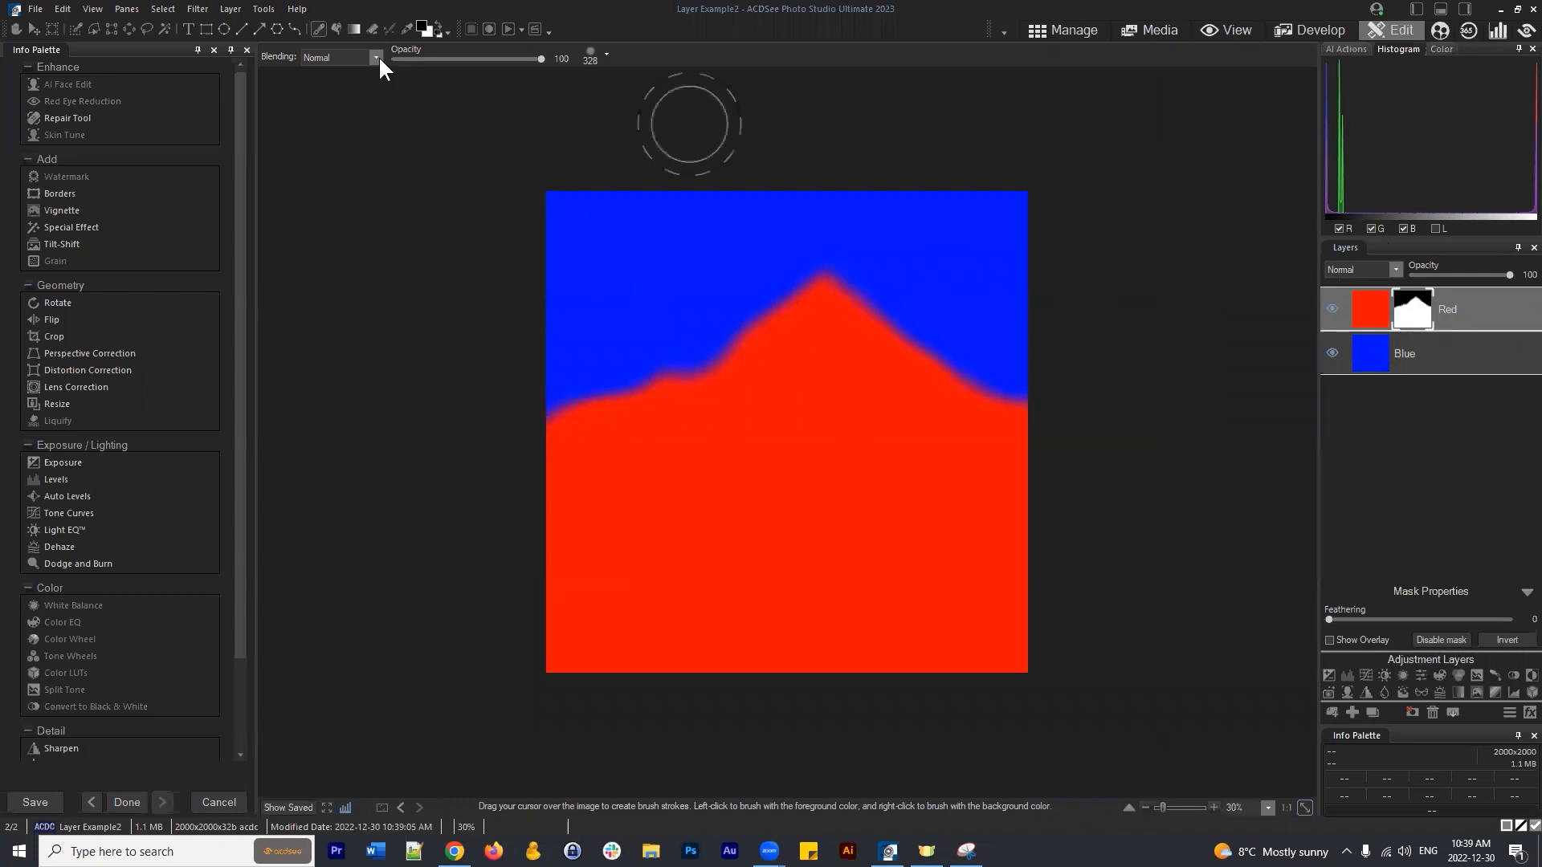
pyautogui.click(440, 29)
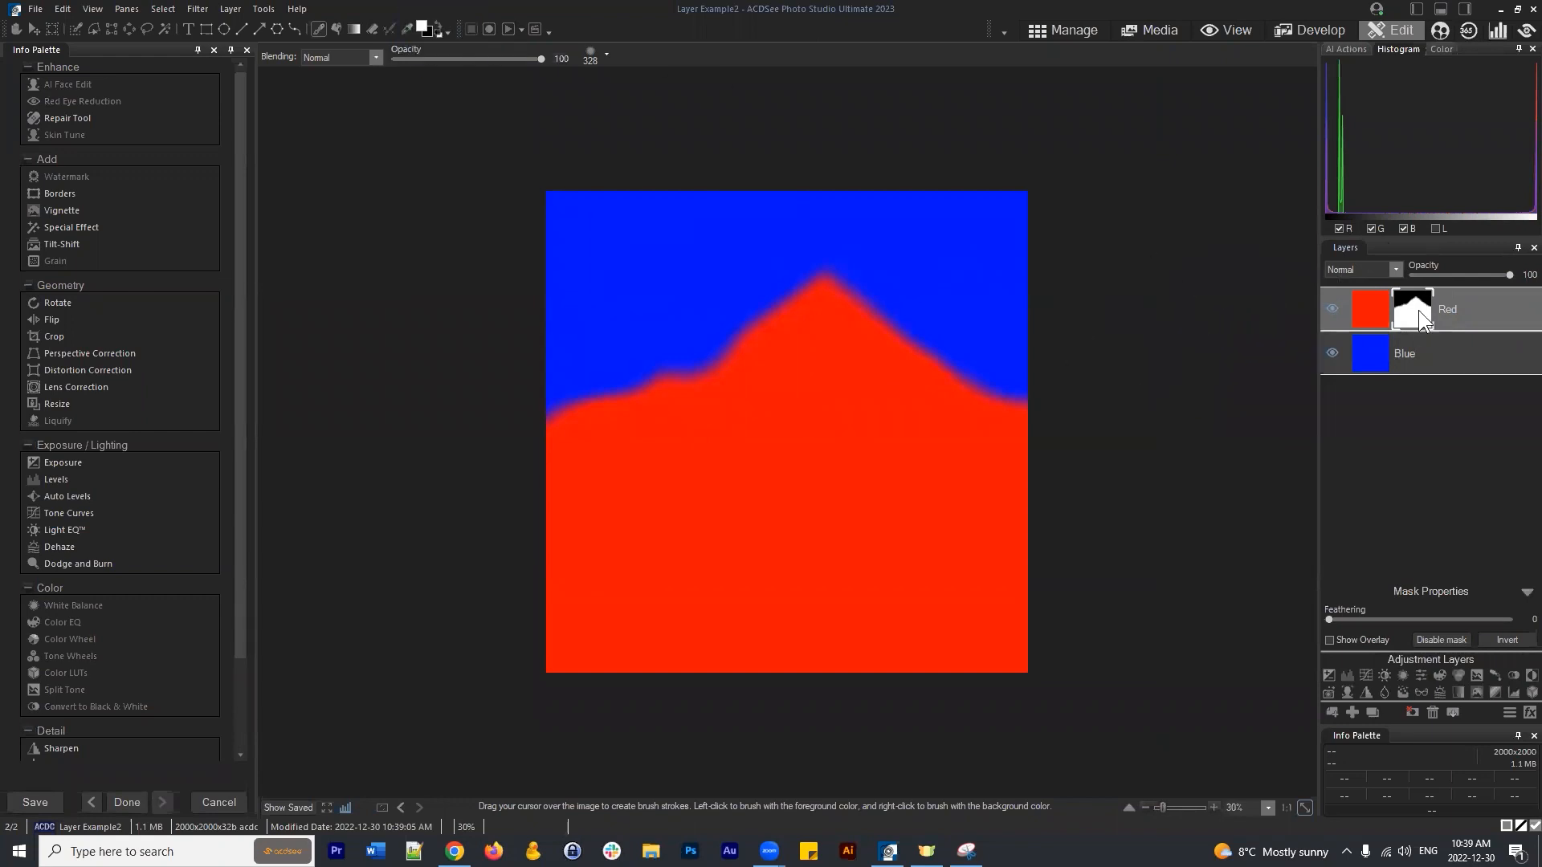
pyautogui.moveTo(820, 334)
pyautogui.mouseDown()
pyautogui.moveTo(790, 290)
pyautogui.moveTo(623, 351)
pyautogui.moveTo(619, 275)
pyautogui.moveTo(490, 224)
pyautogui.moveTo(1045, 206)
pyautogui.moveTo(1064, 365)
pyautogui.mouseUp()
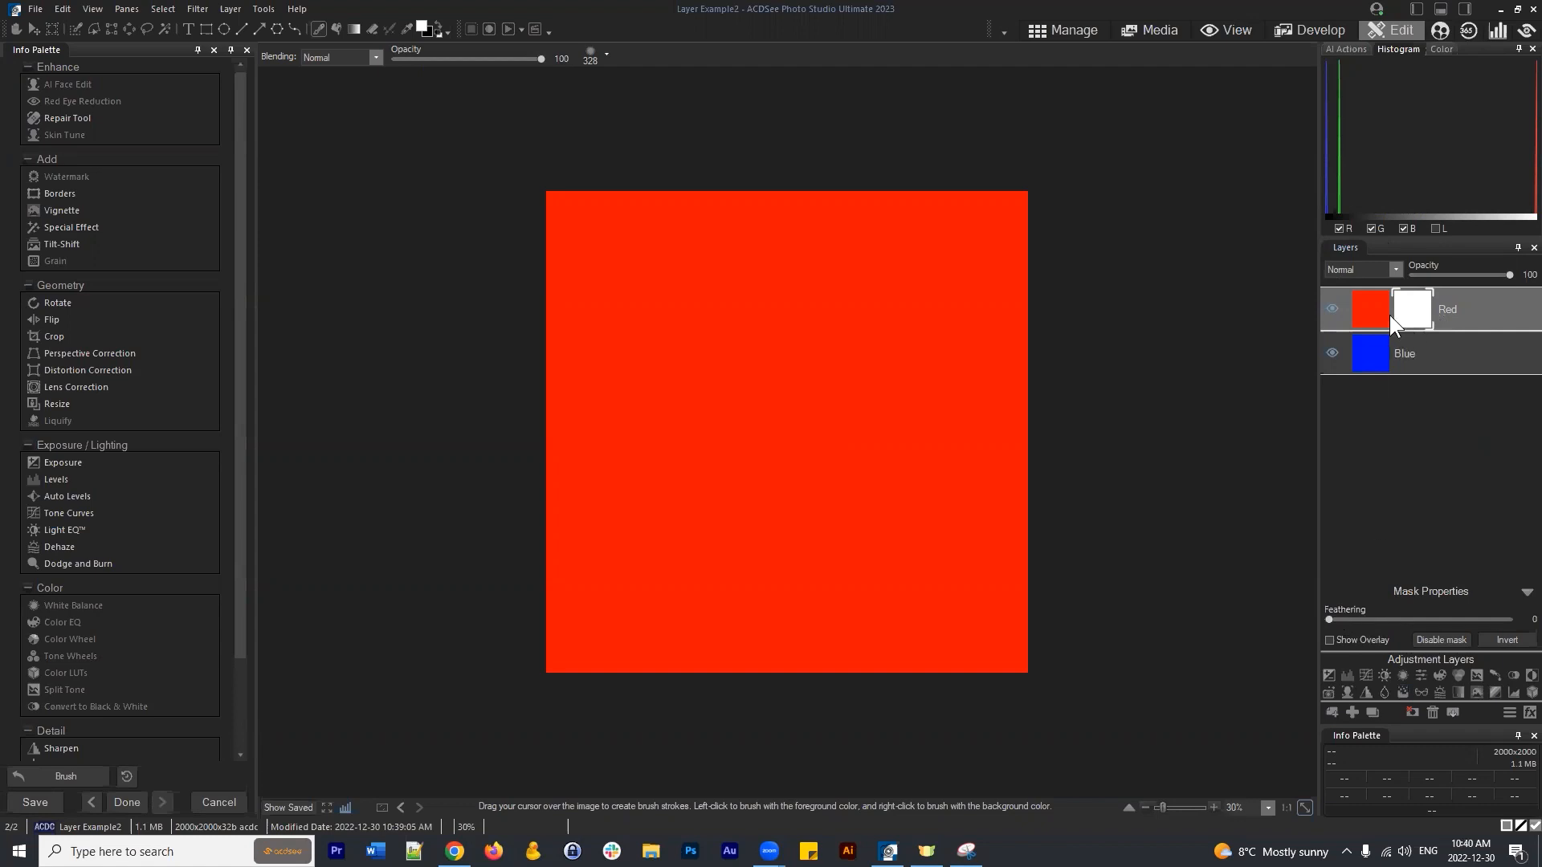
# Compare the editing filters available for the Red layer's mask with those available for the Blue layer.
pyautogui.scroll(-3, 32, 72)
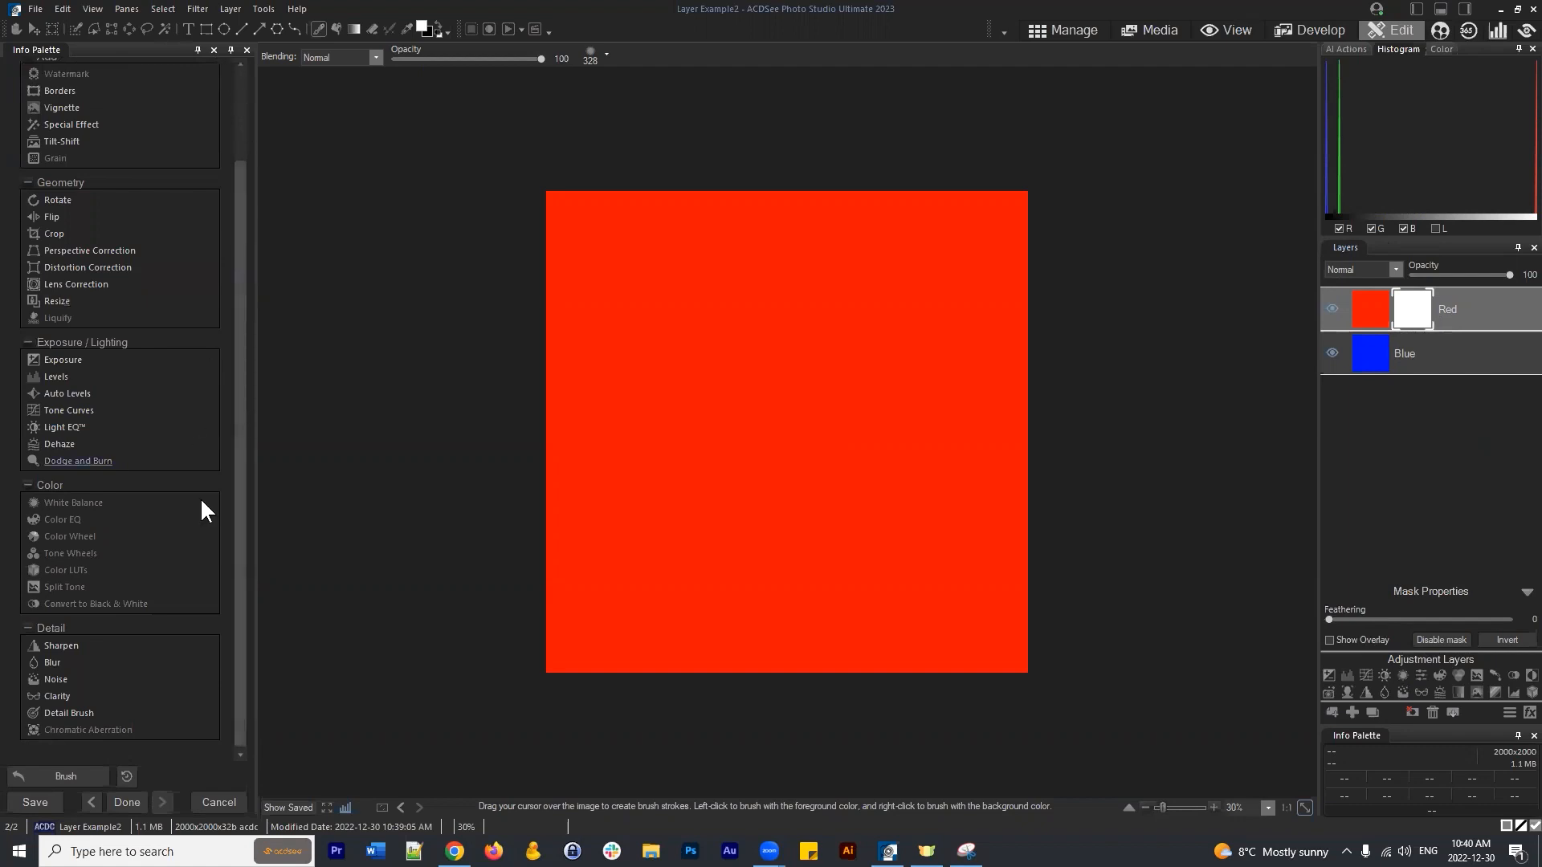
pyautogui.scroll(3, 62, 265)
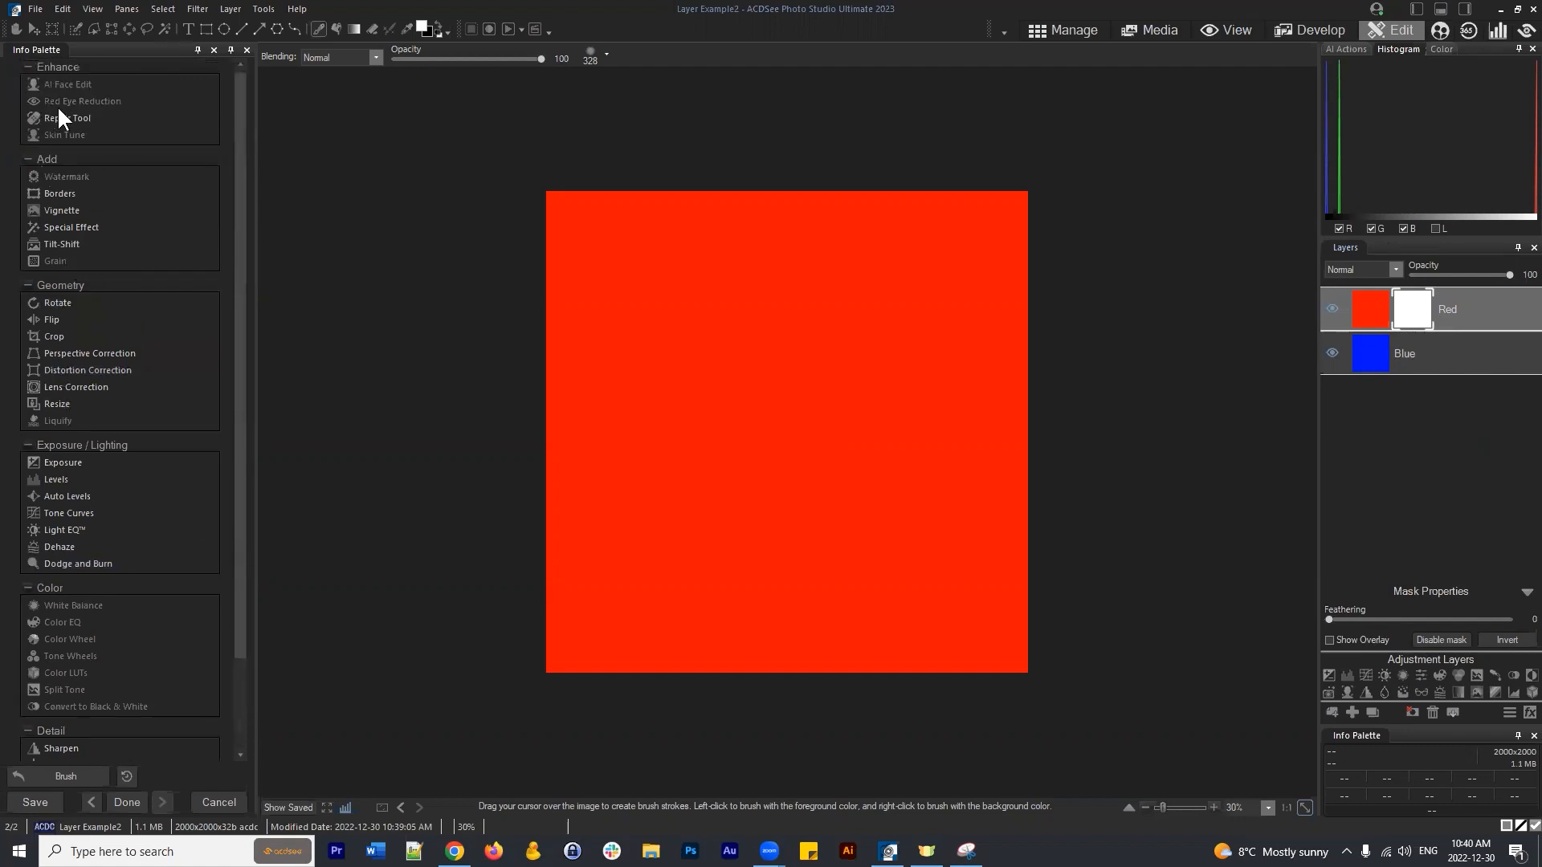
pyautogui.scroll(-3, 75, 137)
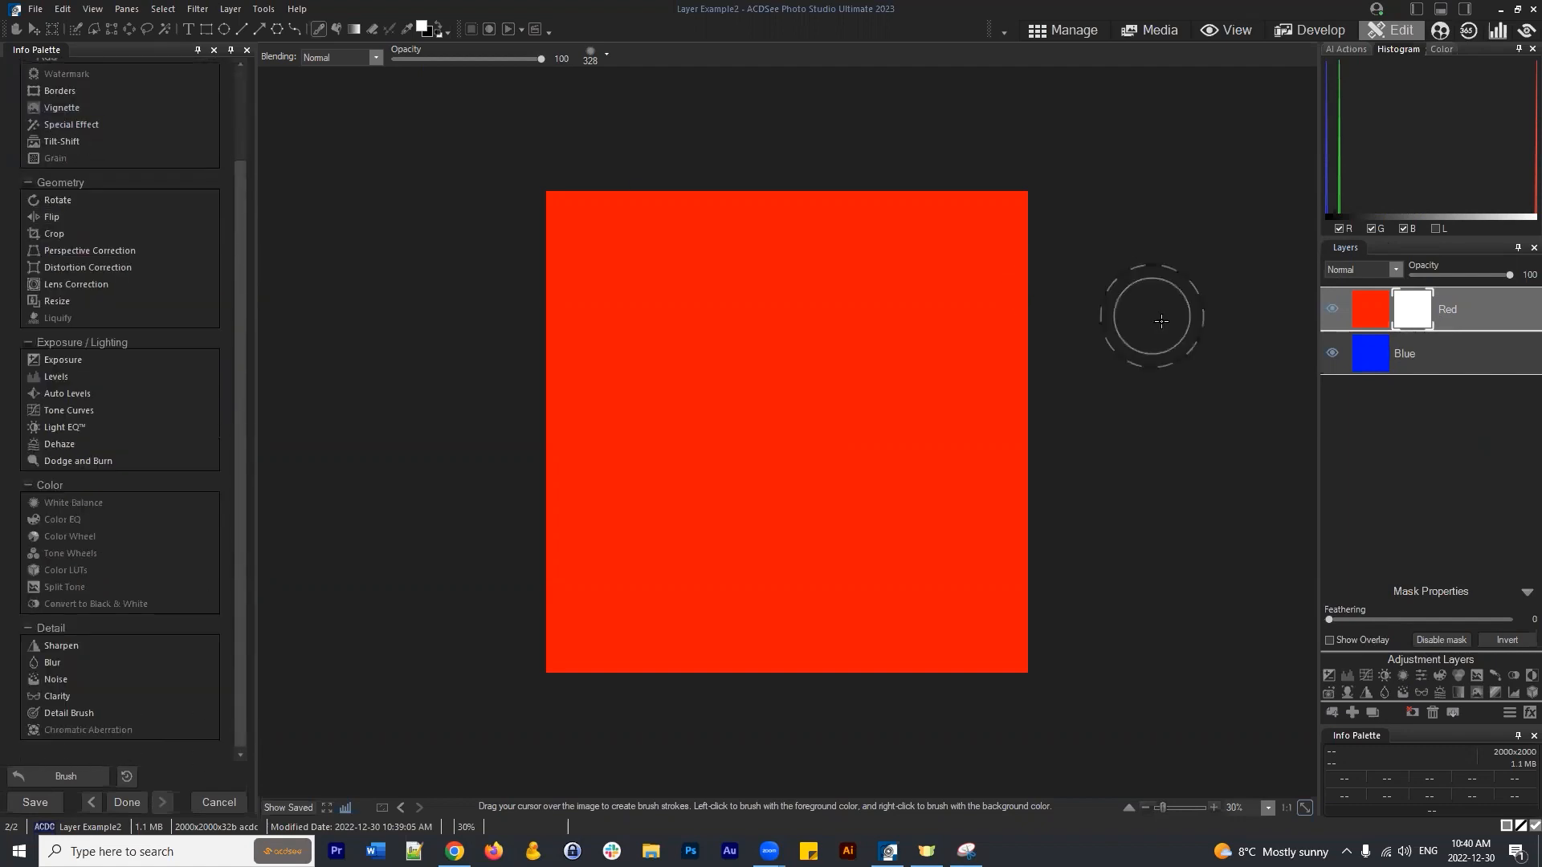
pyautogui.scroll(3, 70, 90)
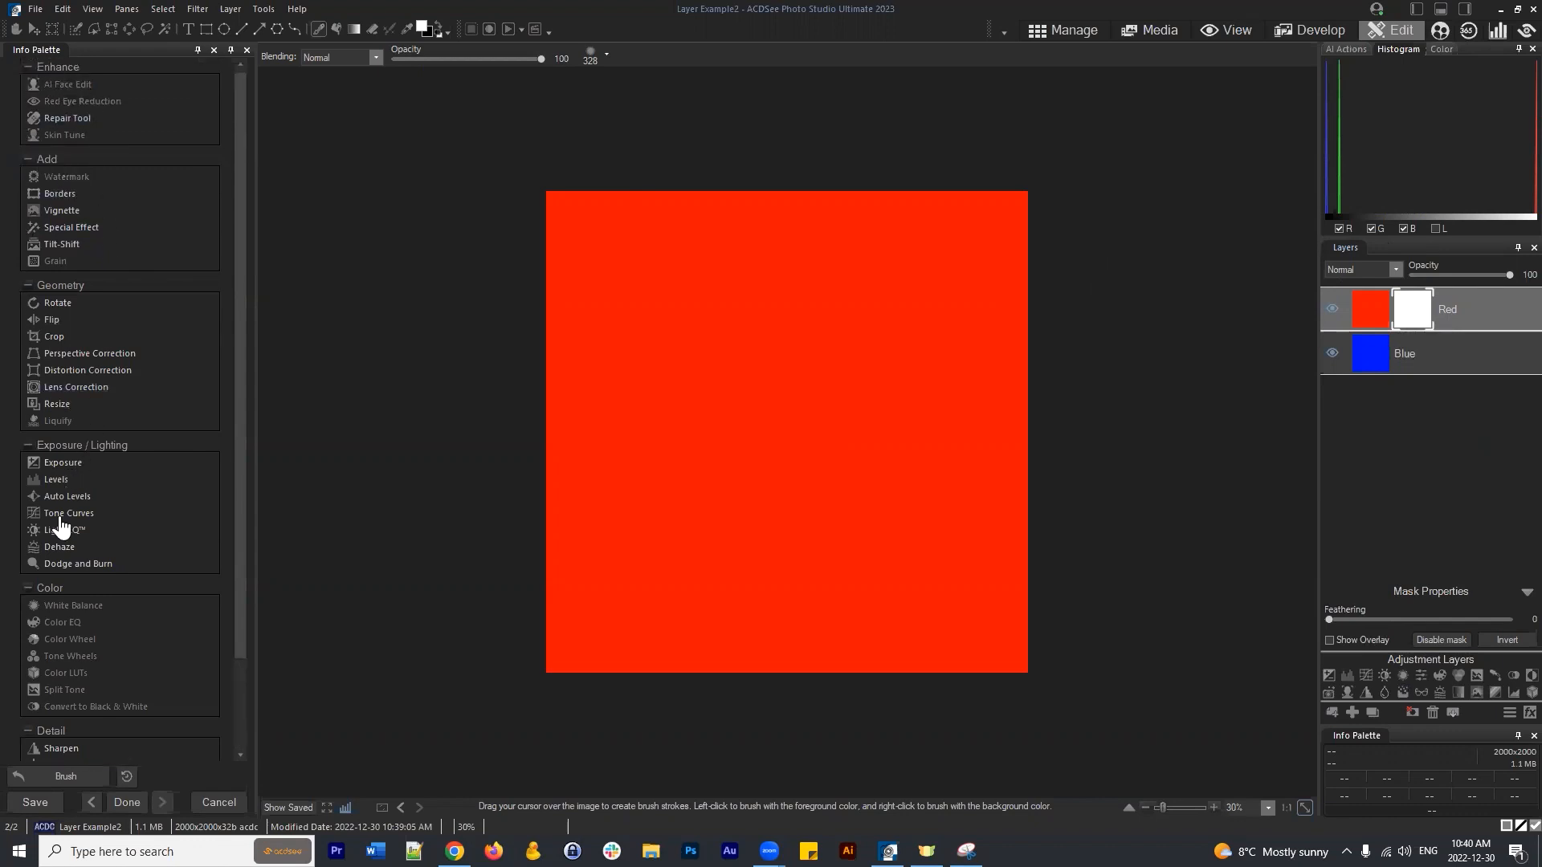
pyautogui.scroll(-3, 69, 591)
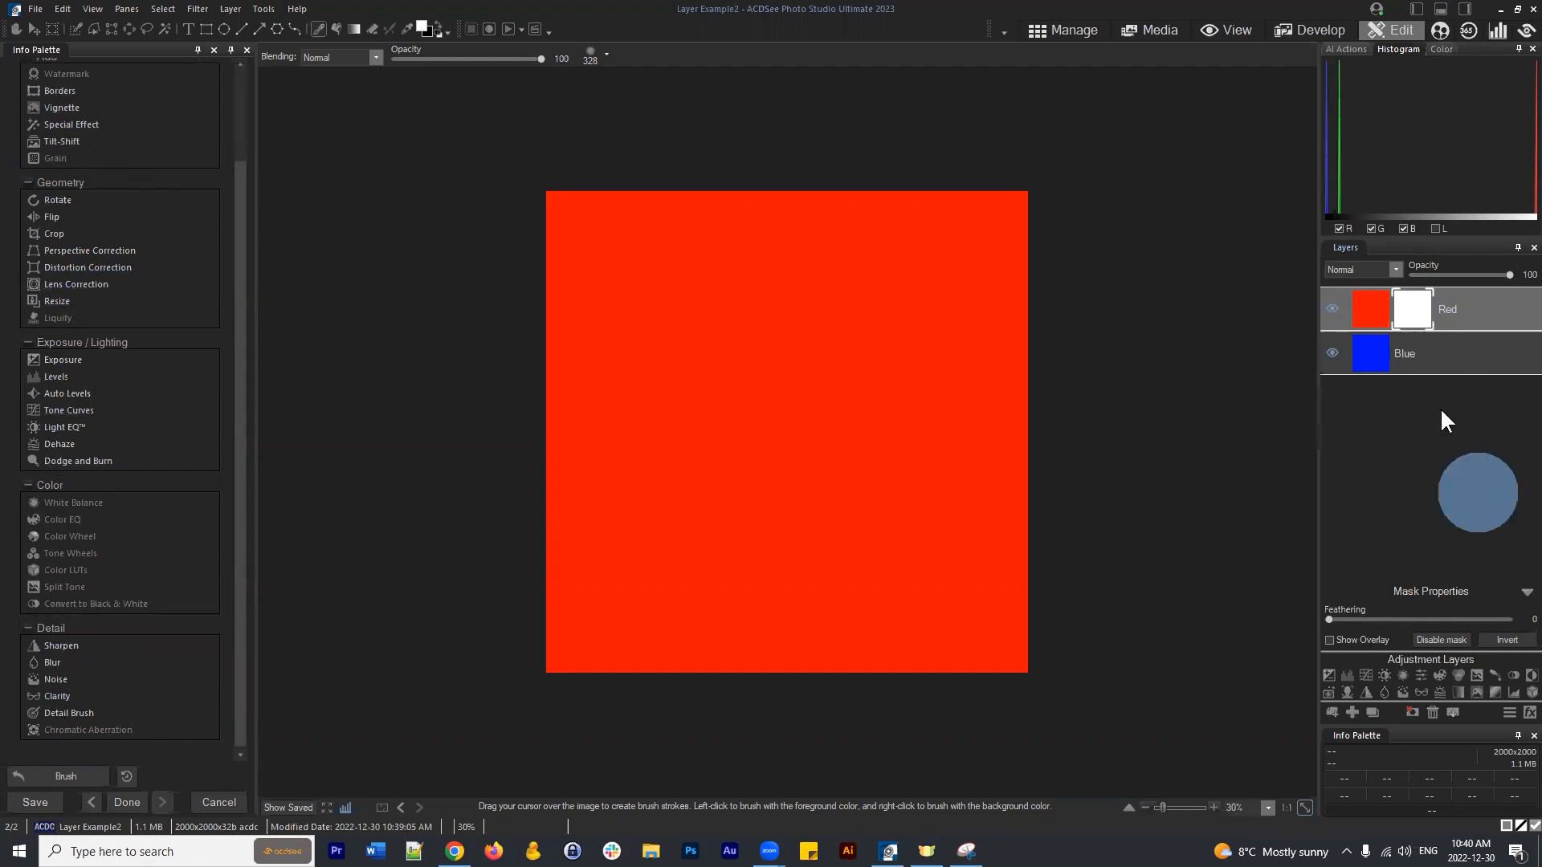
pyautogui.click(1405, 353)
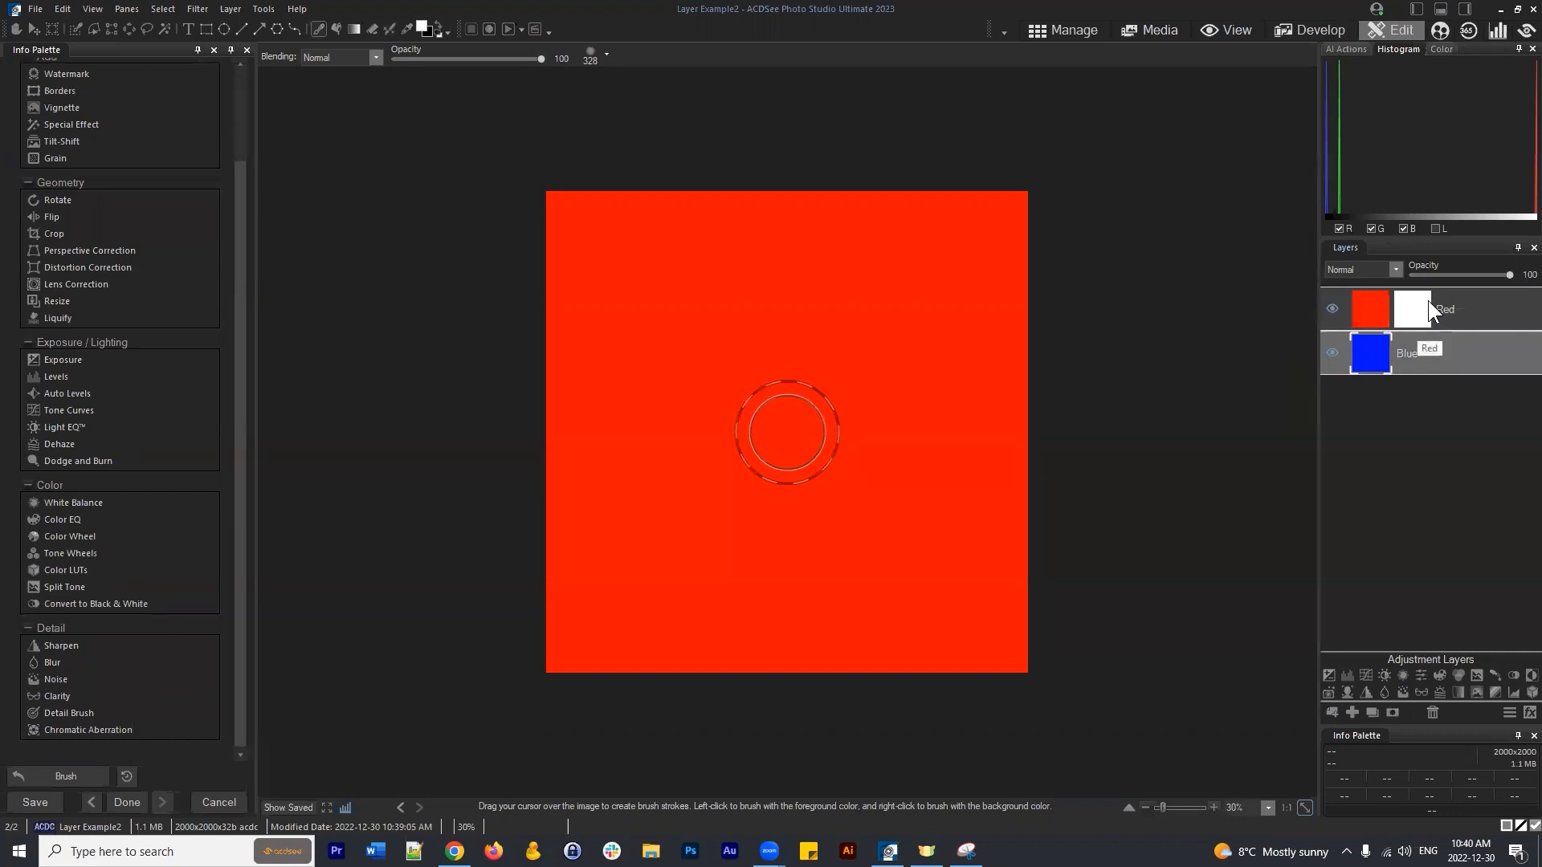
# Invert the Red layer's mask to black and reselect the Blue layer.
pyautogui.click(1410, 311)
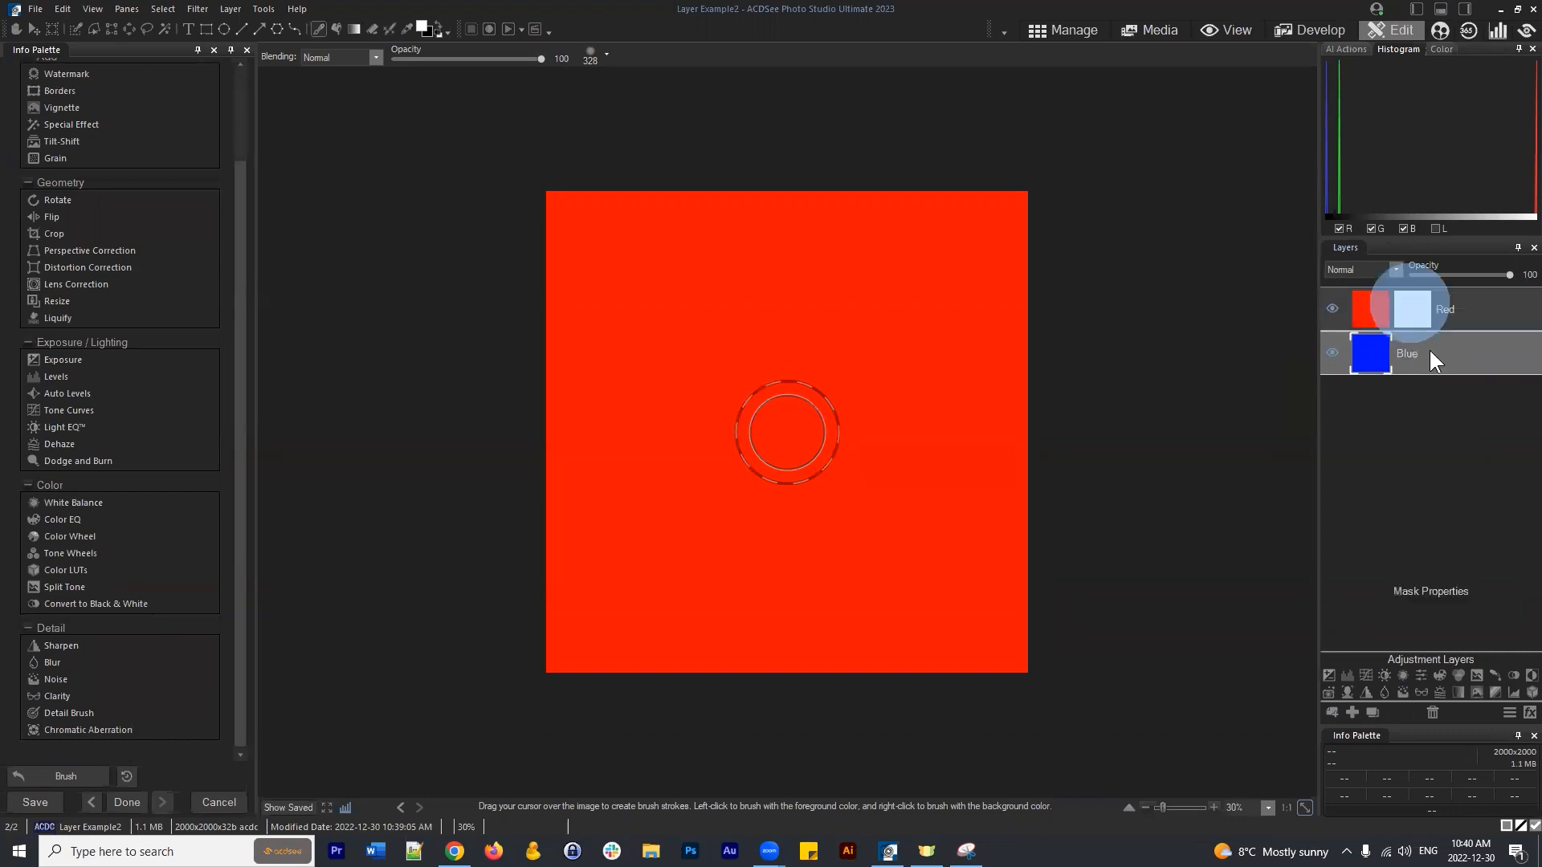
pyautogui.click(1498, 642)
pyautogui.click(1423, 341)
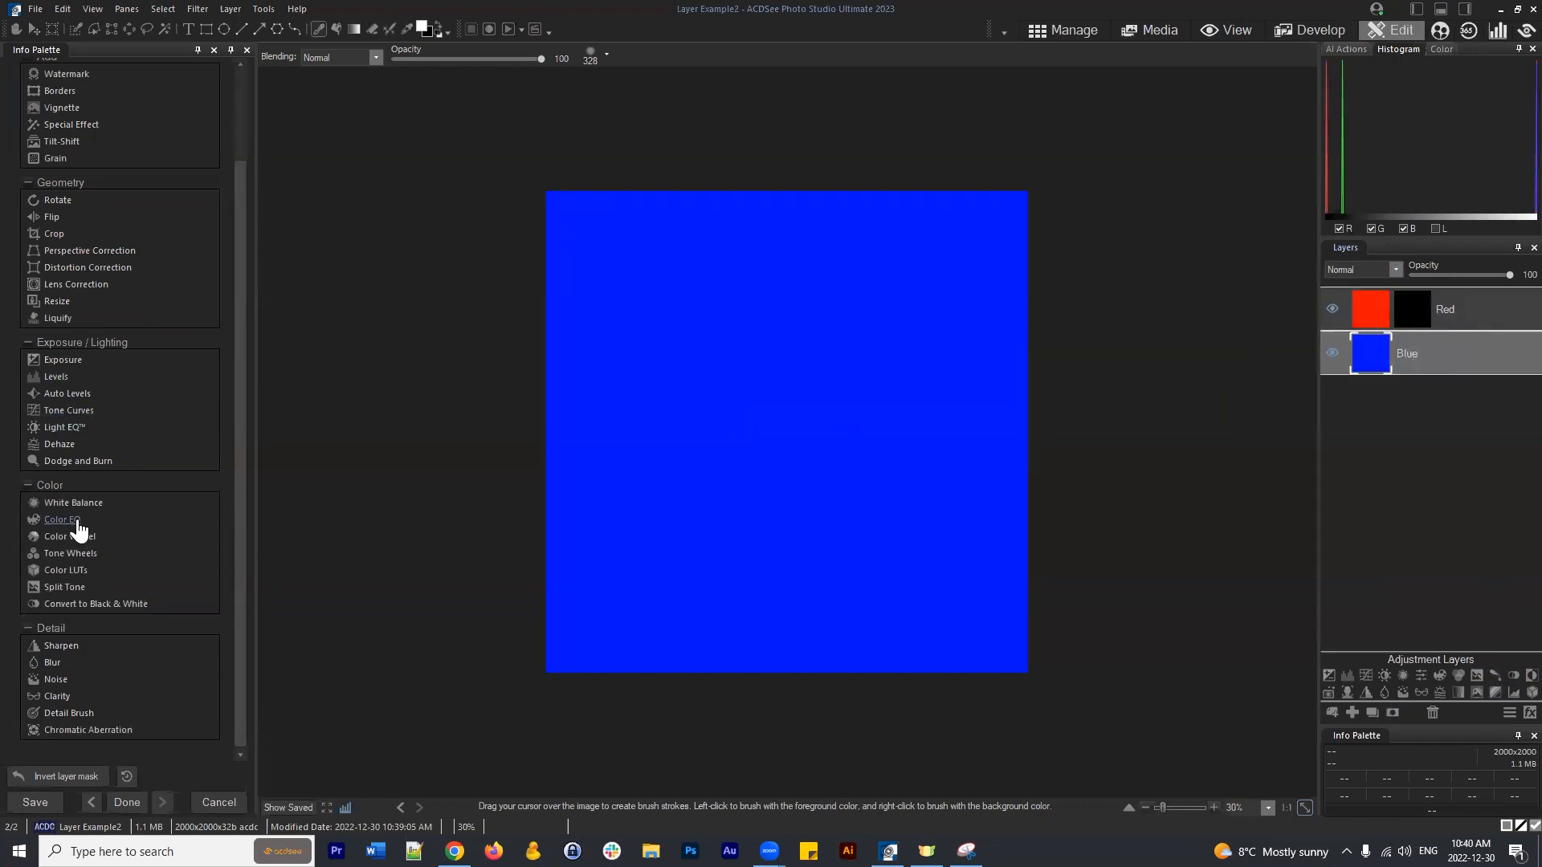
# Raise the global Hue in Color EQ to turn the Blue layer yellow, leaving the individual colour saturations at 0.
pyautogui.scroll(2, 114, 449)
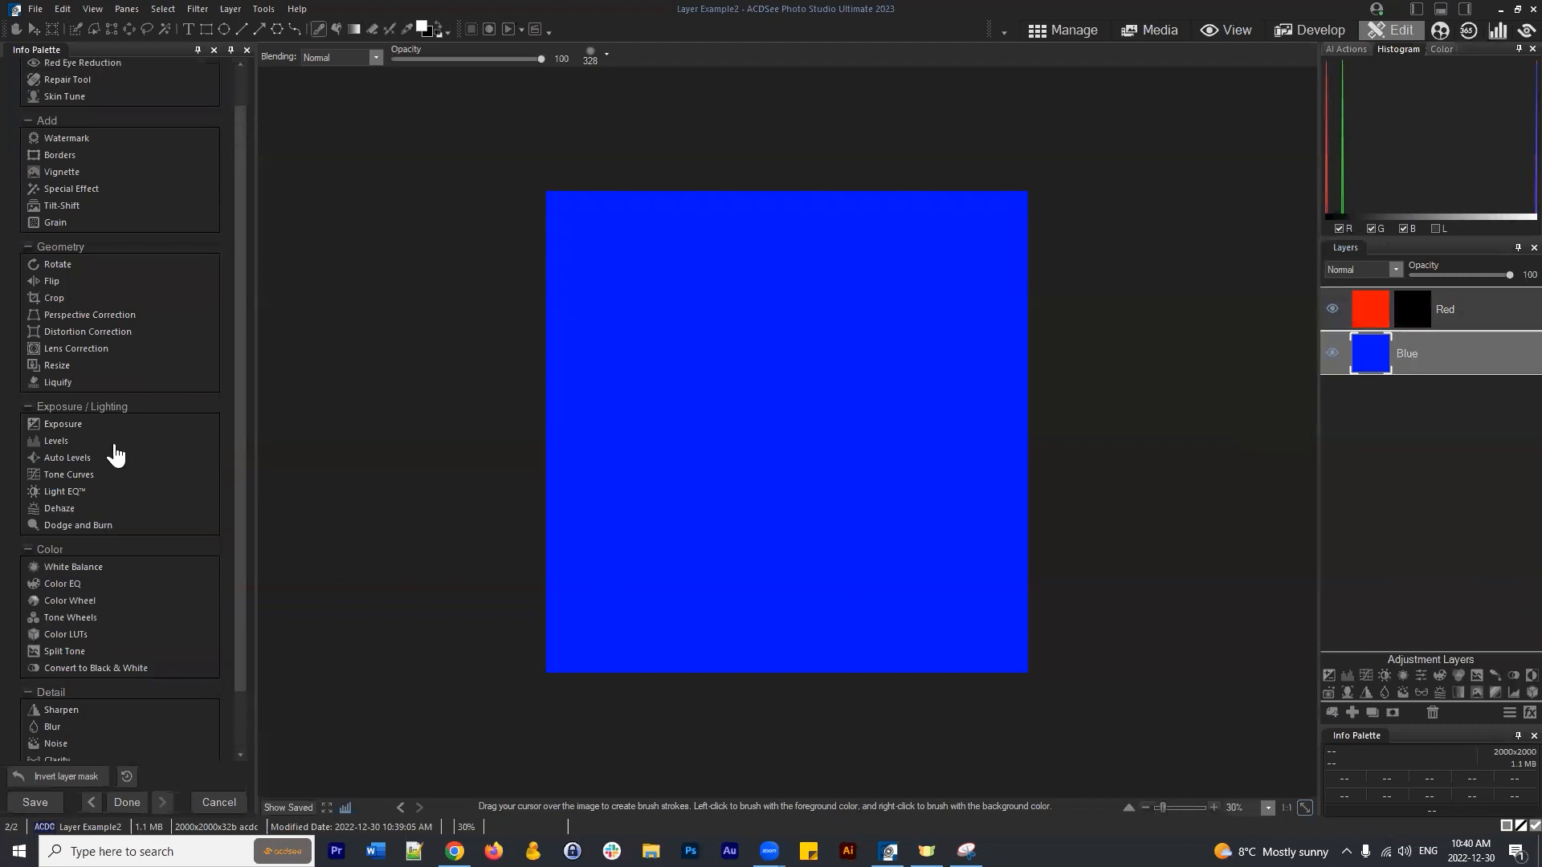
pyautogui.click(75, 576)
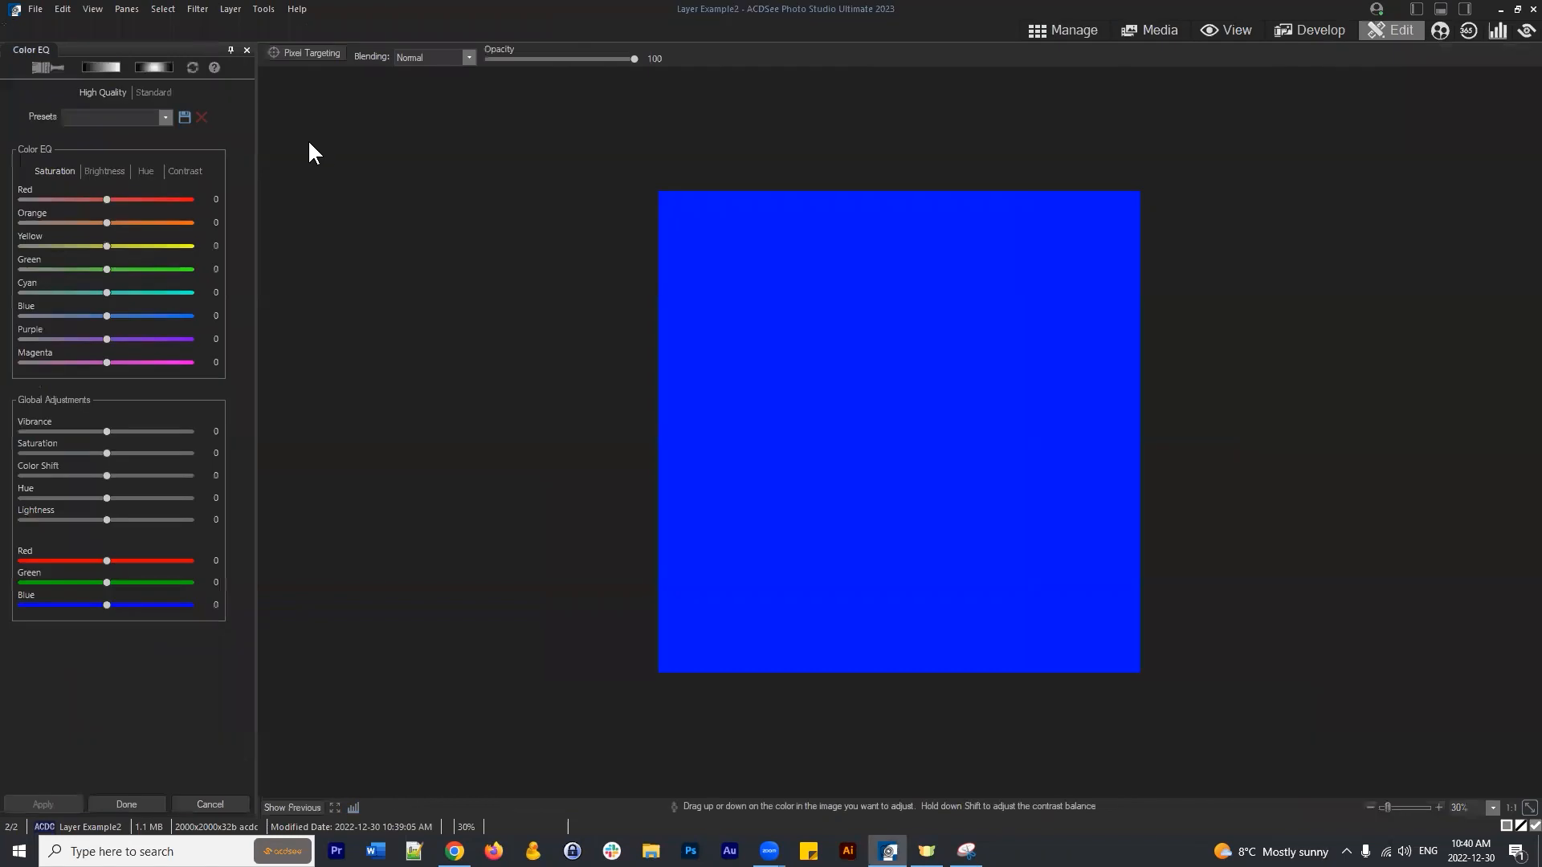
pyautogui.click(104, 314)
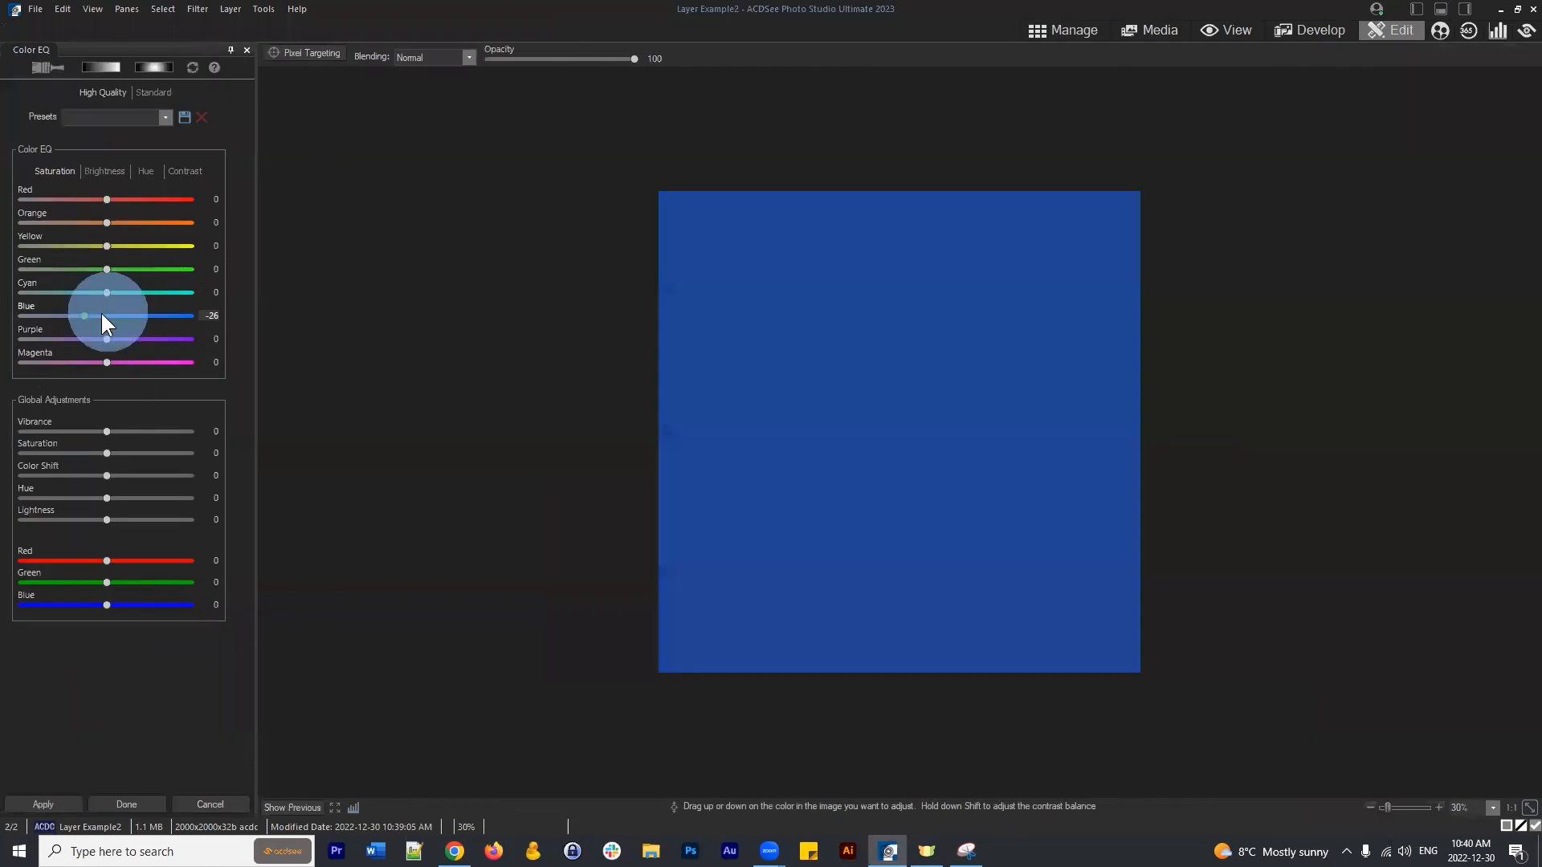
pyautogui.doubleClick(102, 315)
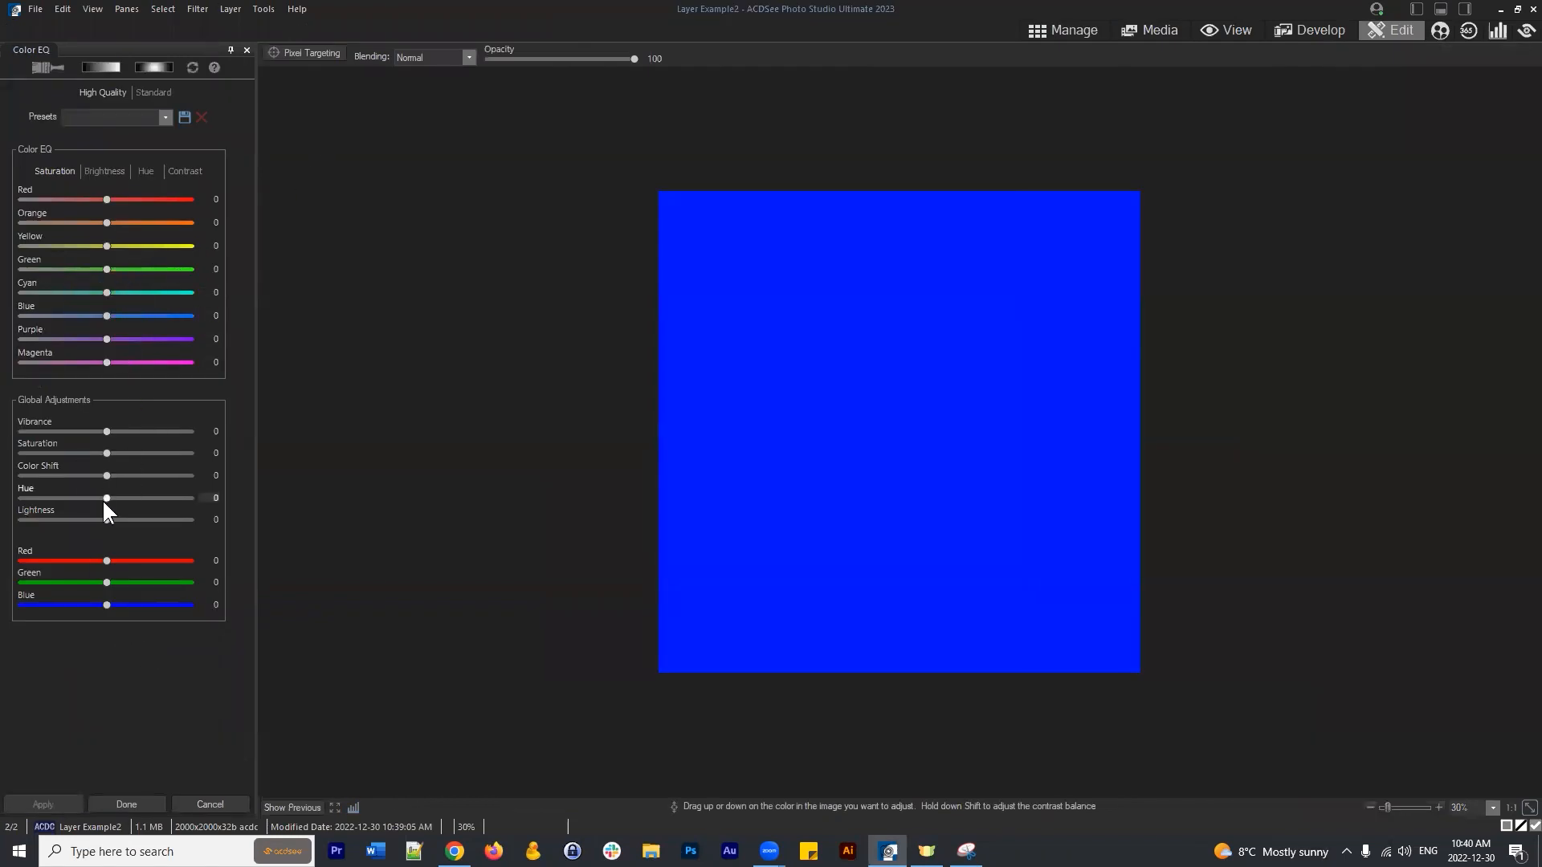
pyautogui.moveTo(103, 499); pyautogui.dragTo(199, 499)
pyautogui.click(115, 803)
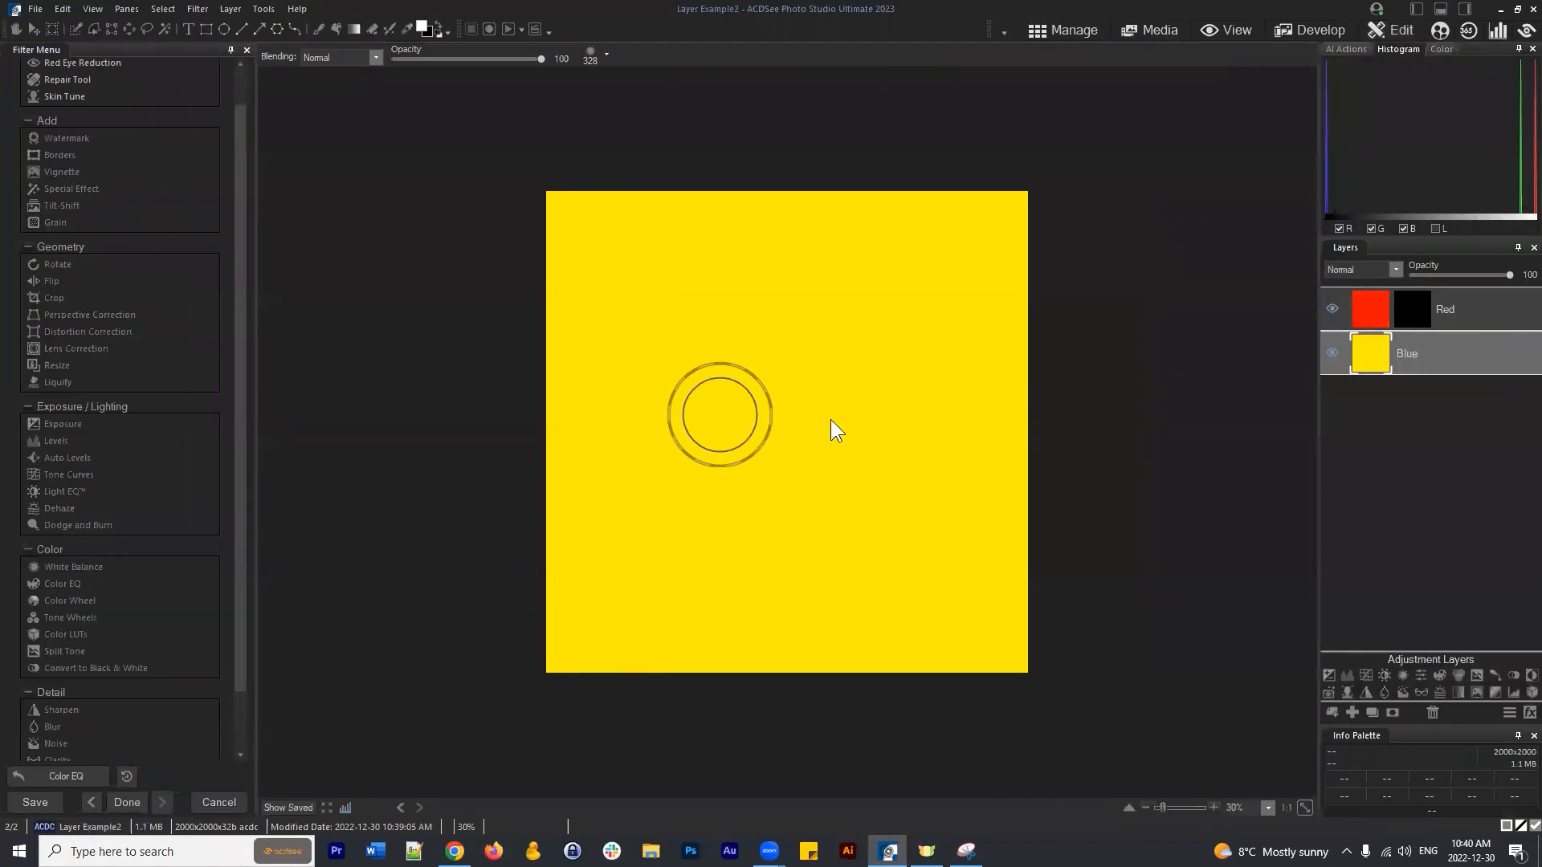
# Save the edited Layer Example2 under its current file name with the layers kept.
pyautogui.click(1428, 368)
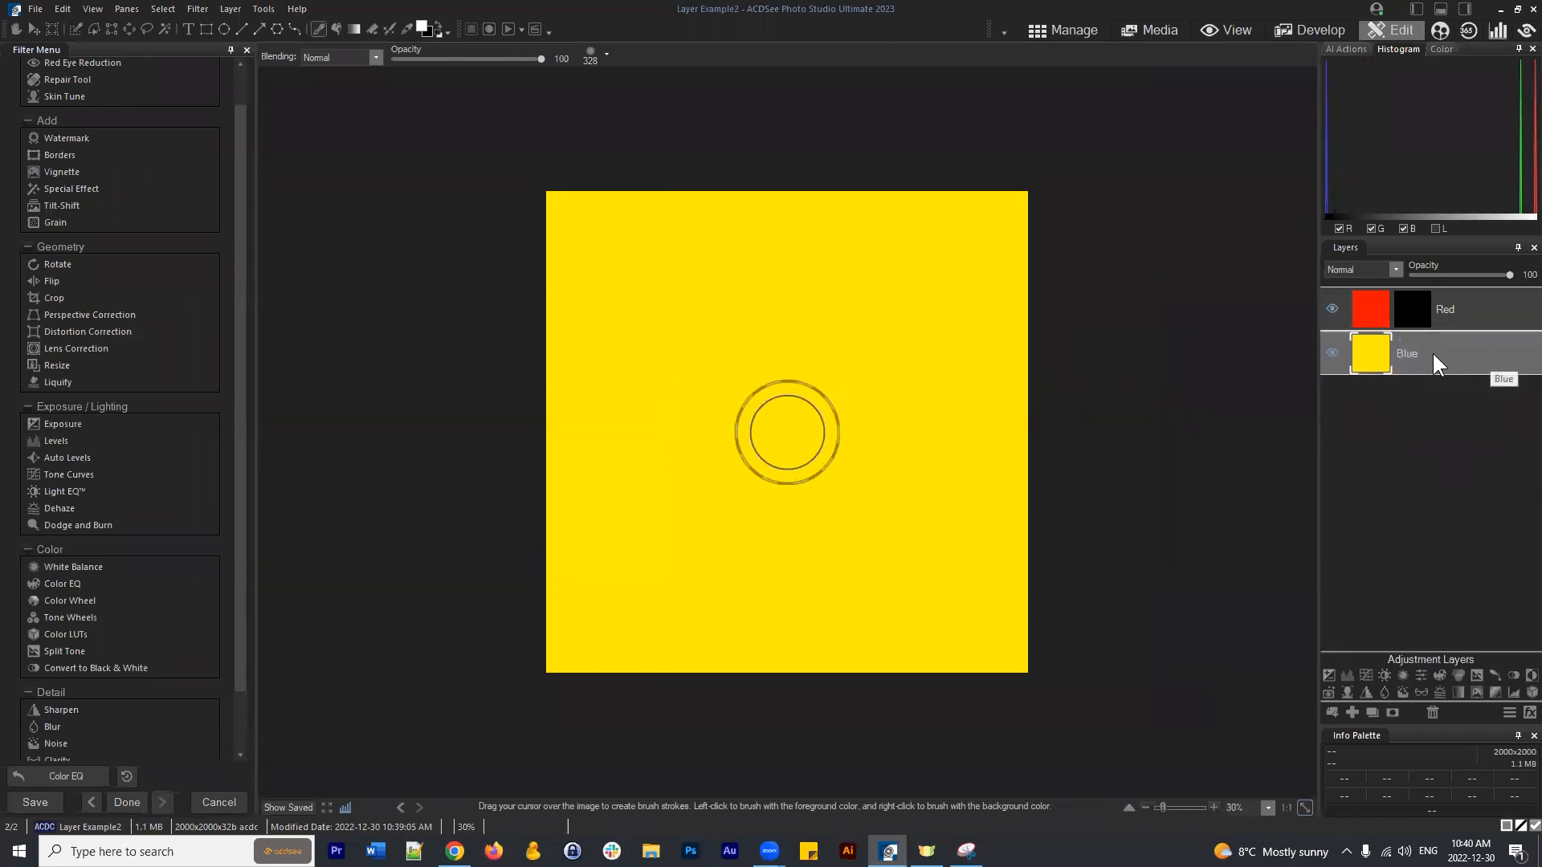
pyautogui.click(1434, 366)
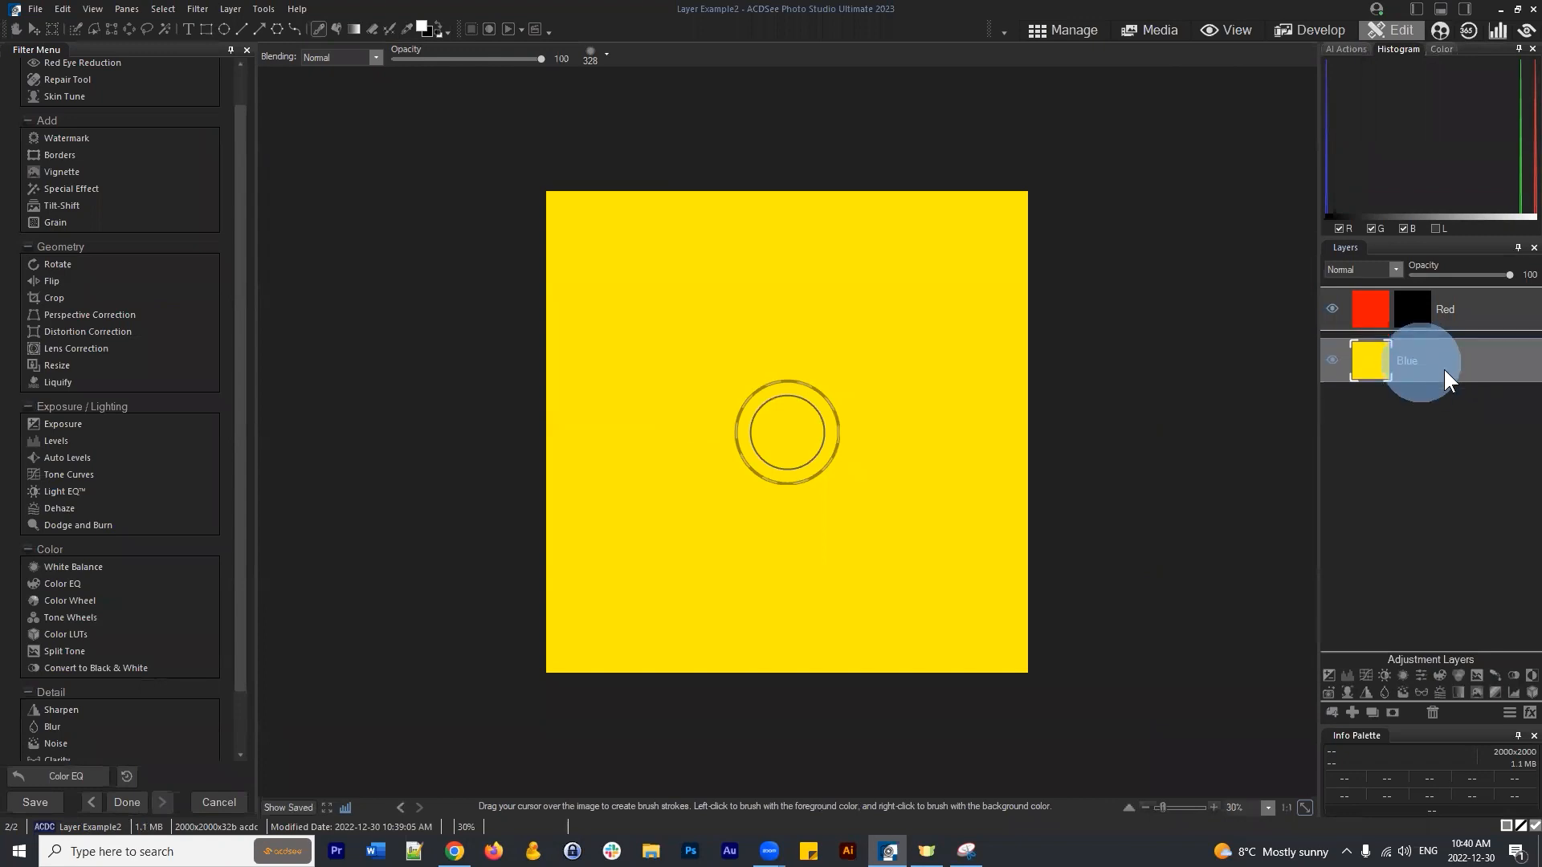
pyautogui.click(35, 9)
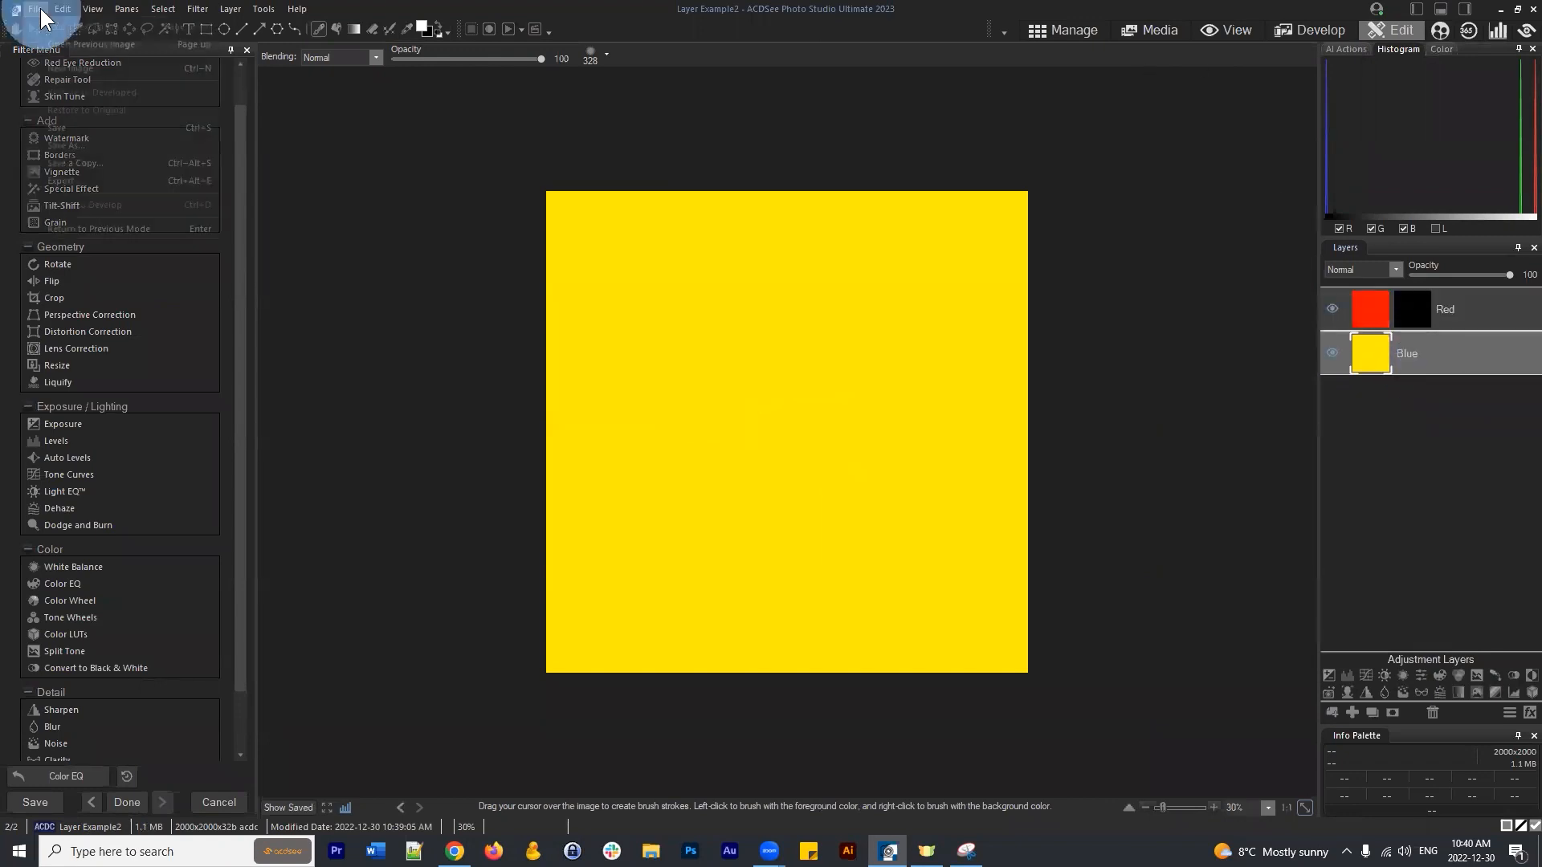
pyautogui.click(70, 129)
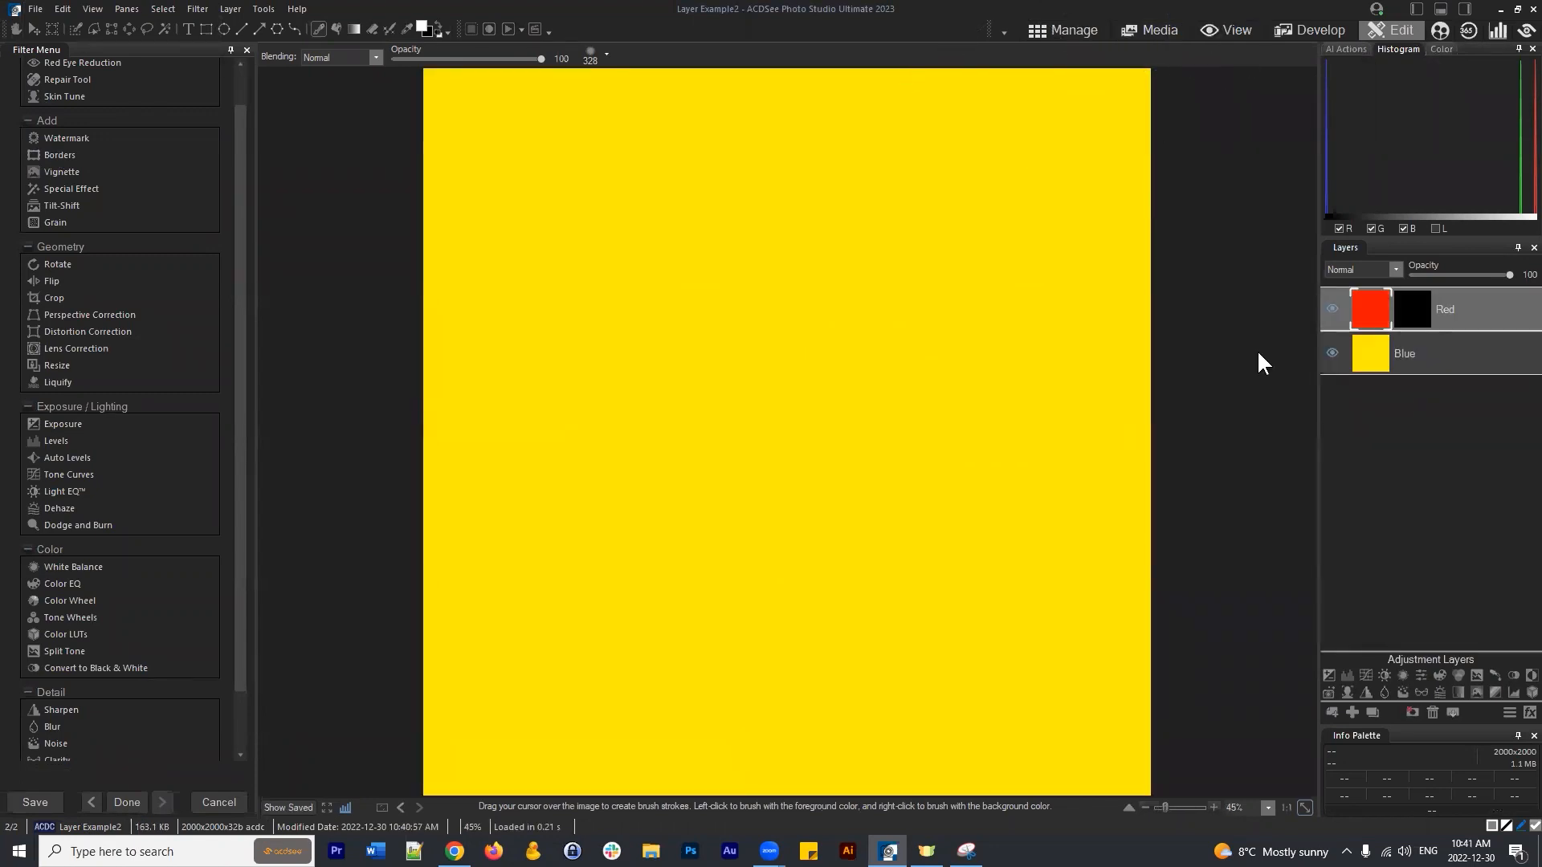
# Go back to Manage mode, select Layer Example2 and reopen it in Edit mode.
pyautogui.click(1052, 32)
pyautogui.click(875, 626)
pyautogui.click(1092, 412)
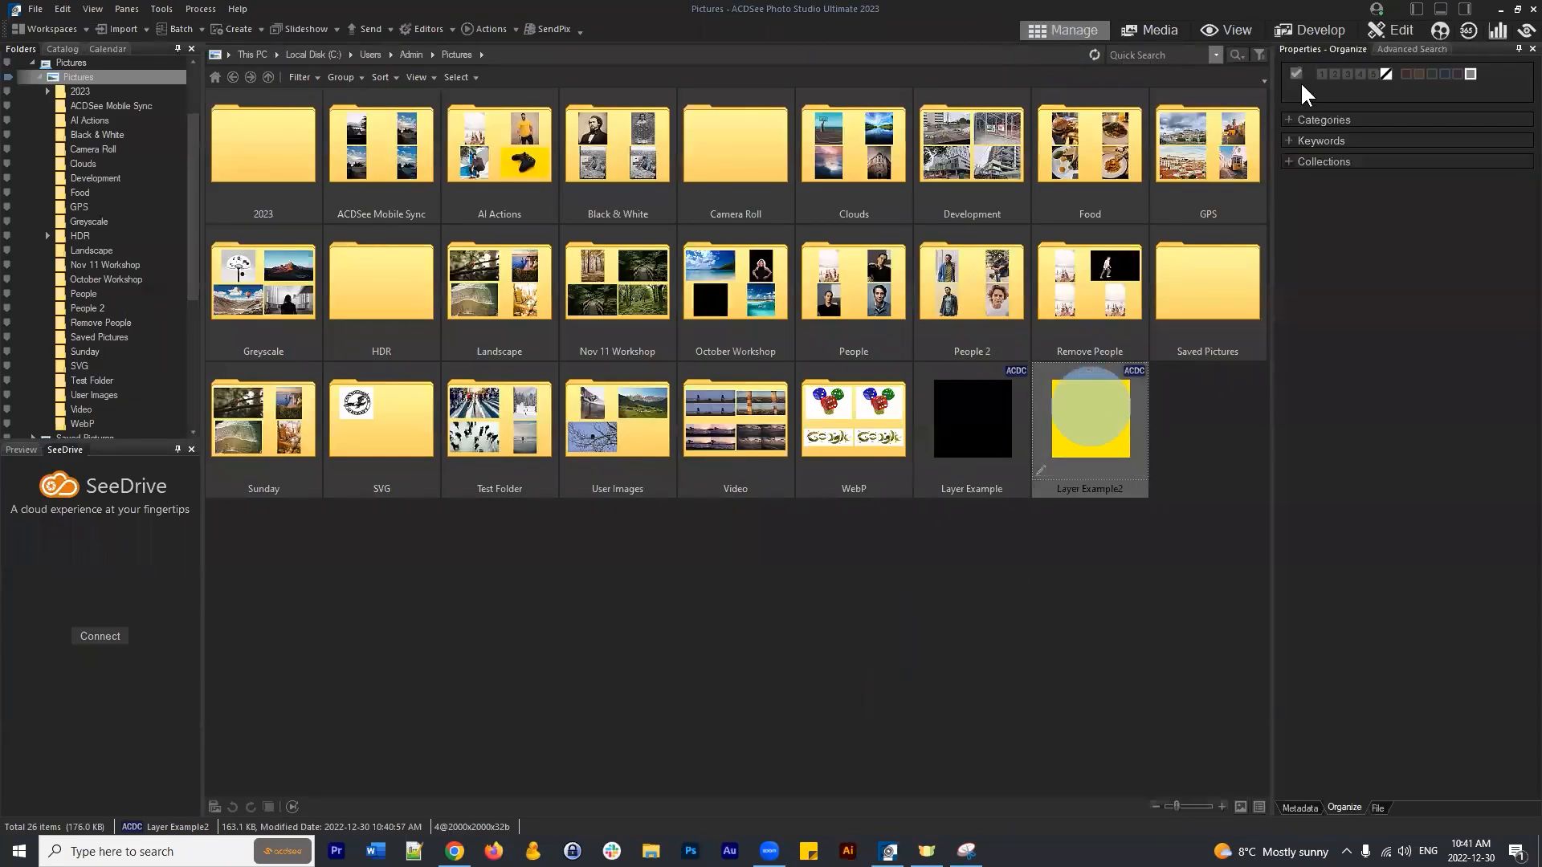
pyautogui.click(1399, 30)
pyautogui.moveTo(1429, 354)
pyautogui.mouseDown()
pyautogui.moveTo(1414, 368)
pyautogui.moveTo(1410, 337)
pyautogui.mouseUp()
# Fill the yellow layer named Blue with solid blue using the Fill tool.
pyautogui.click(1398, 354)
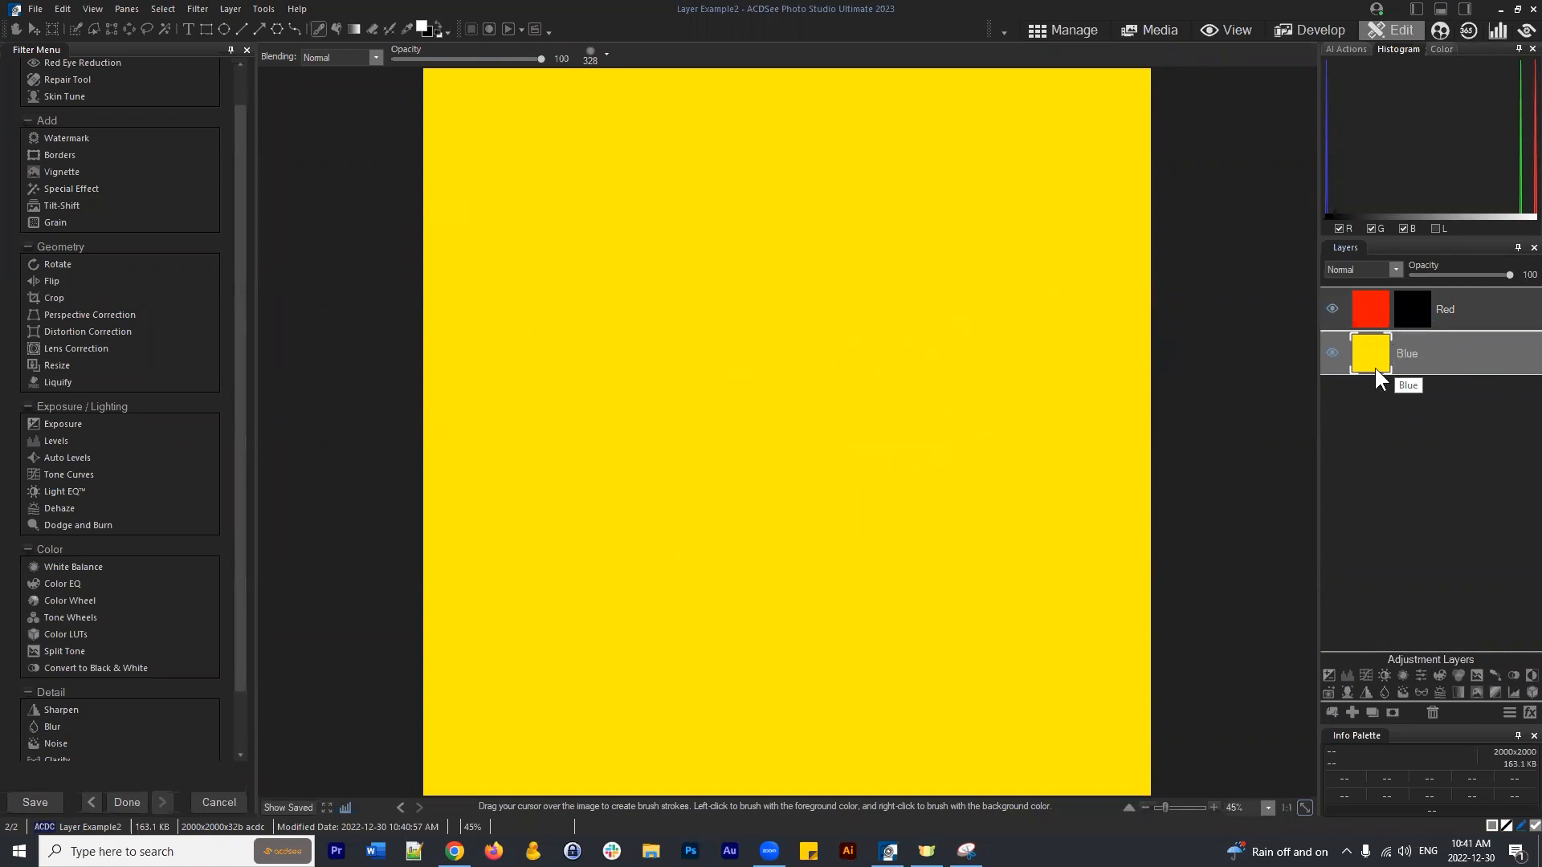
pyautogui.moveTo(1419, 346)
pyautogui.mouseDown()
pyautogui.moveTo(1415, 363)
pyautogui.moveTo(1421, 320)
pyautogui.moveTo(1436, 352)
pyautogui.moveTo(1420, 353)
pyautogui.mouseUp()
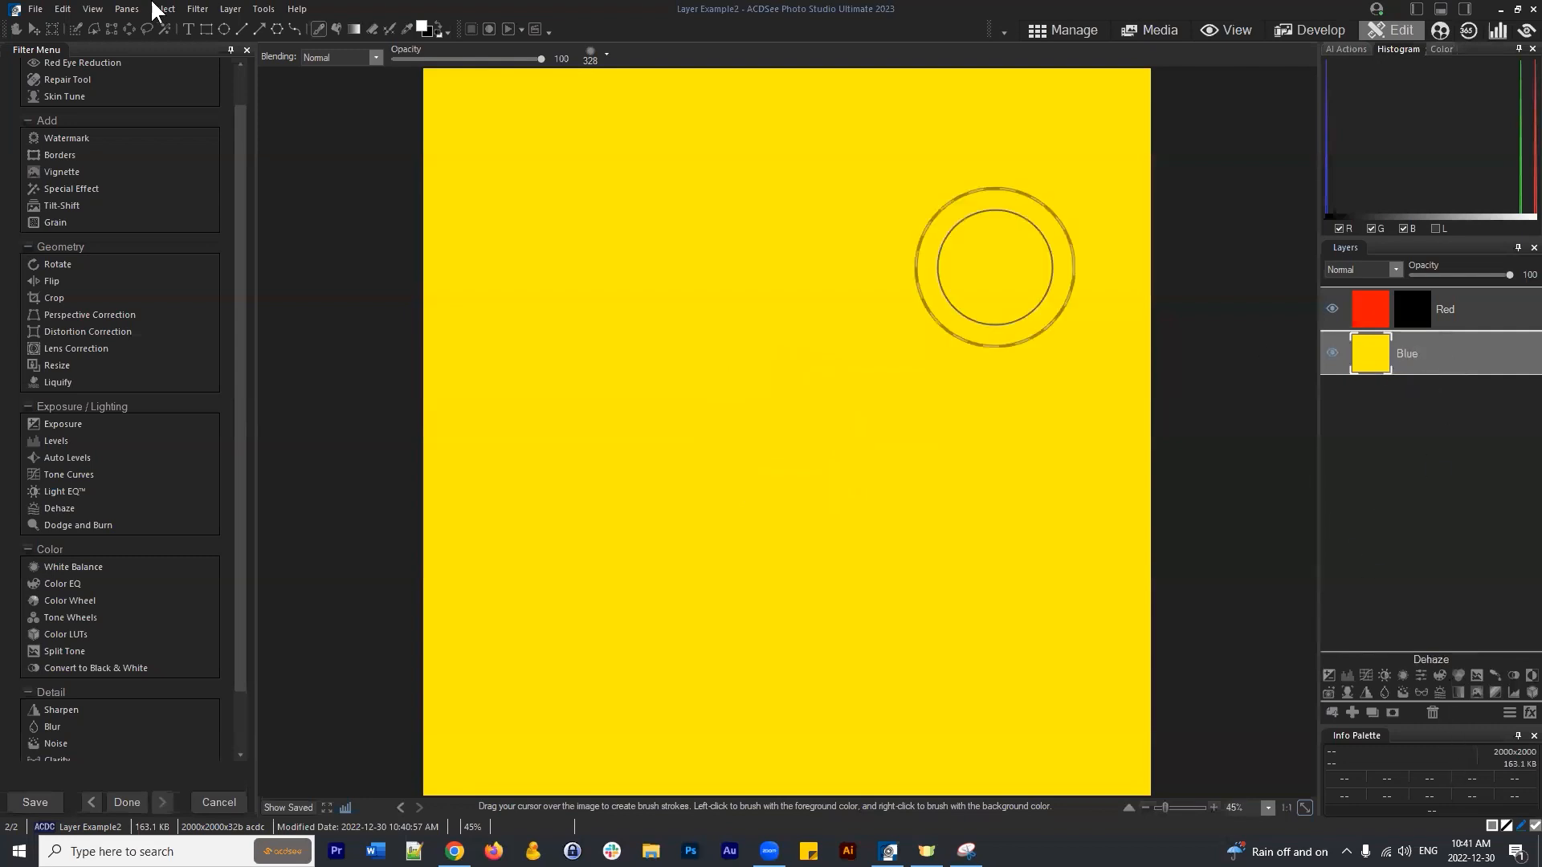
pyautogui.click(337, 29)
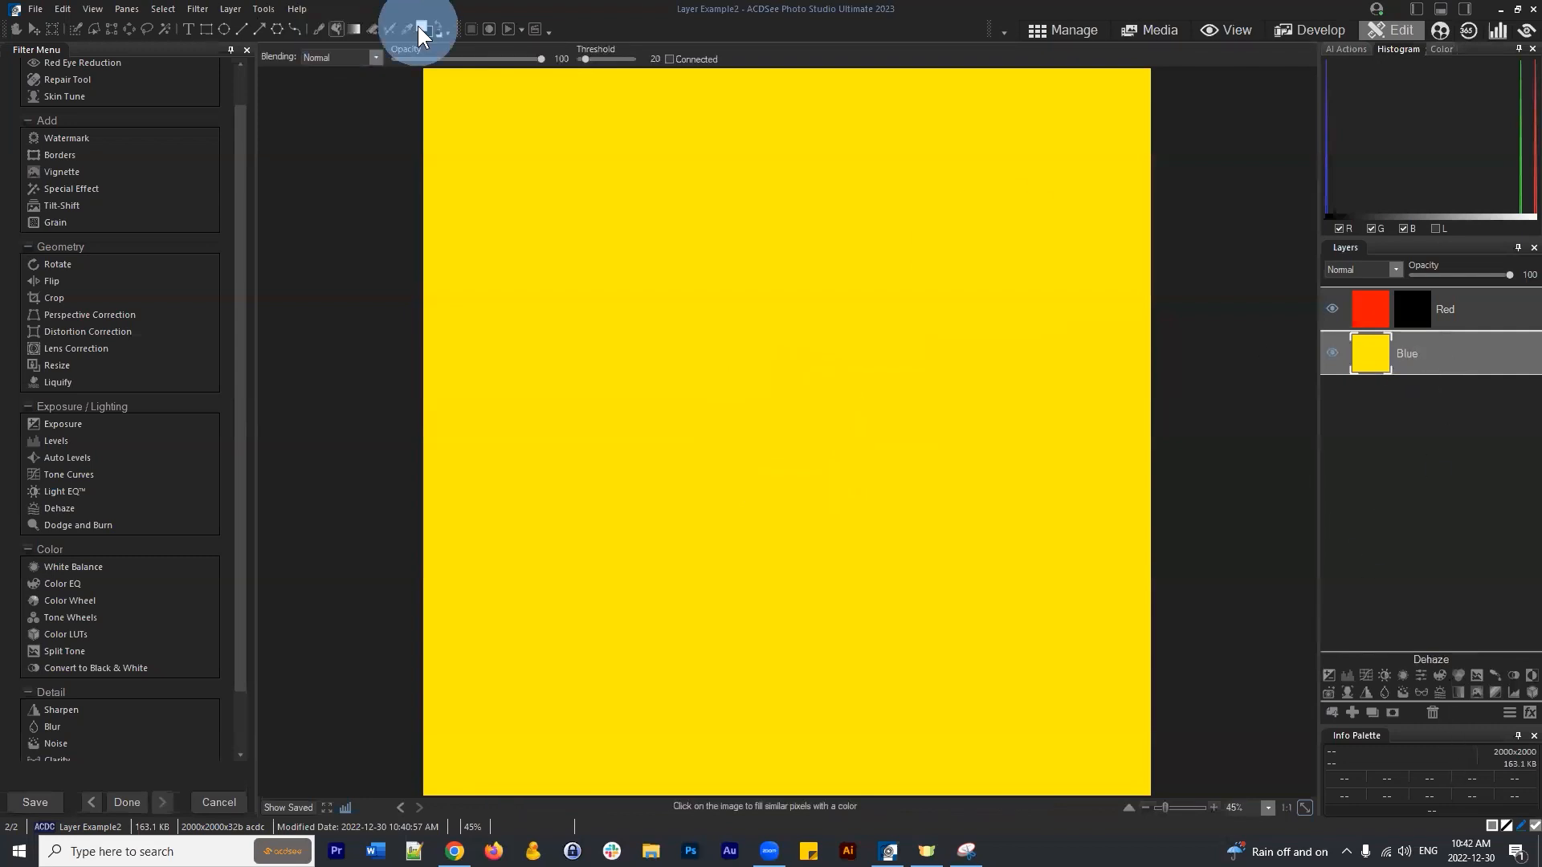
pyautogui.click(419, 27)
pyautogui.click(706, 346)
pyautogui.click(859, 280)
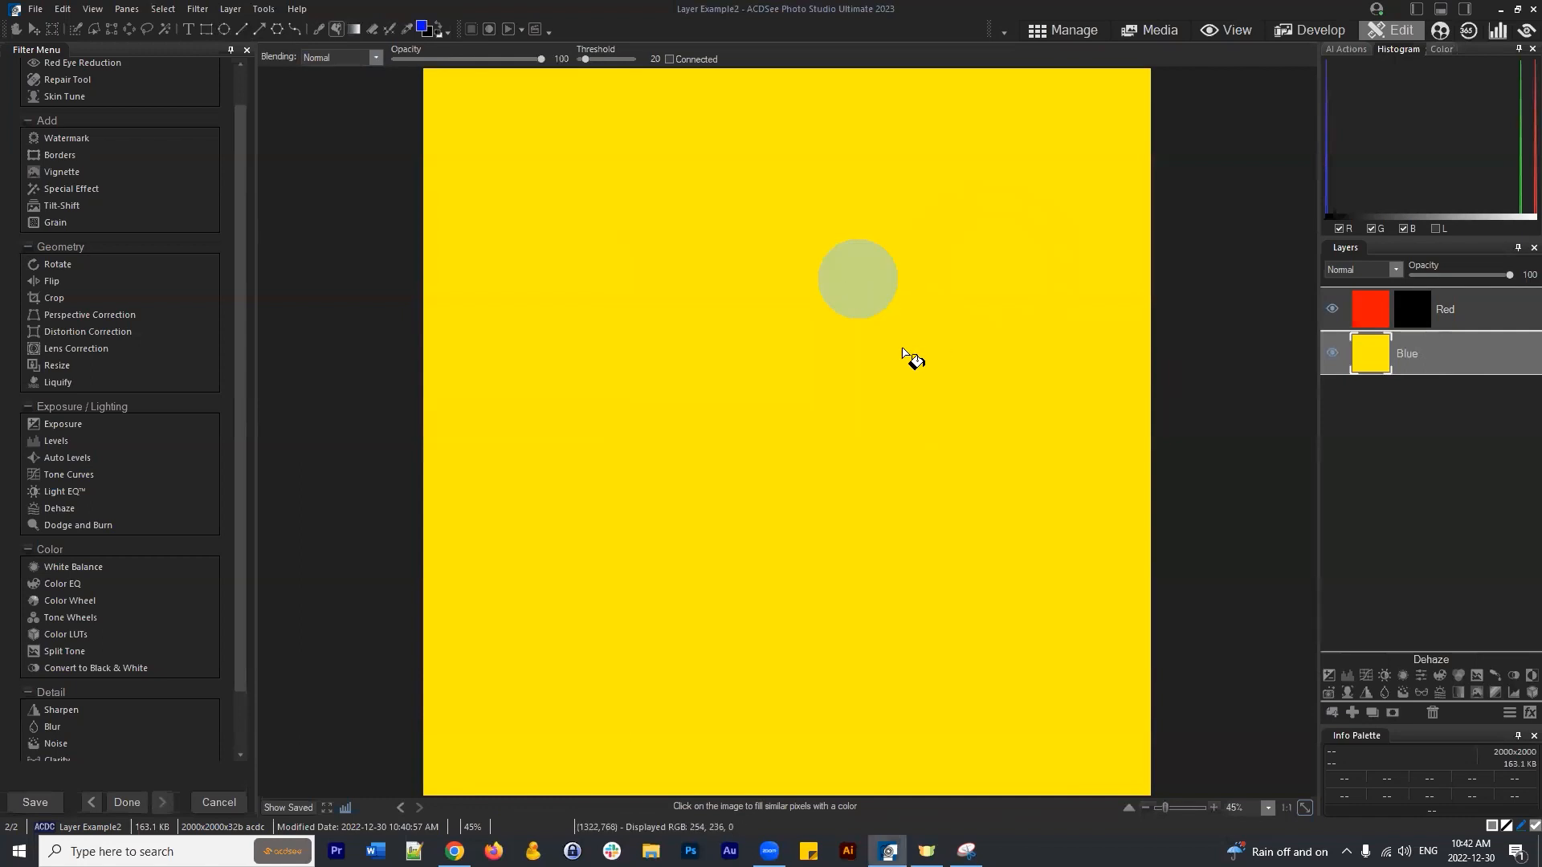
pyautogui.click(910, 348)
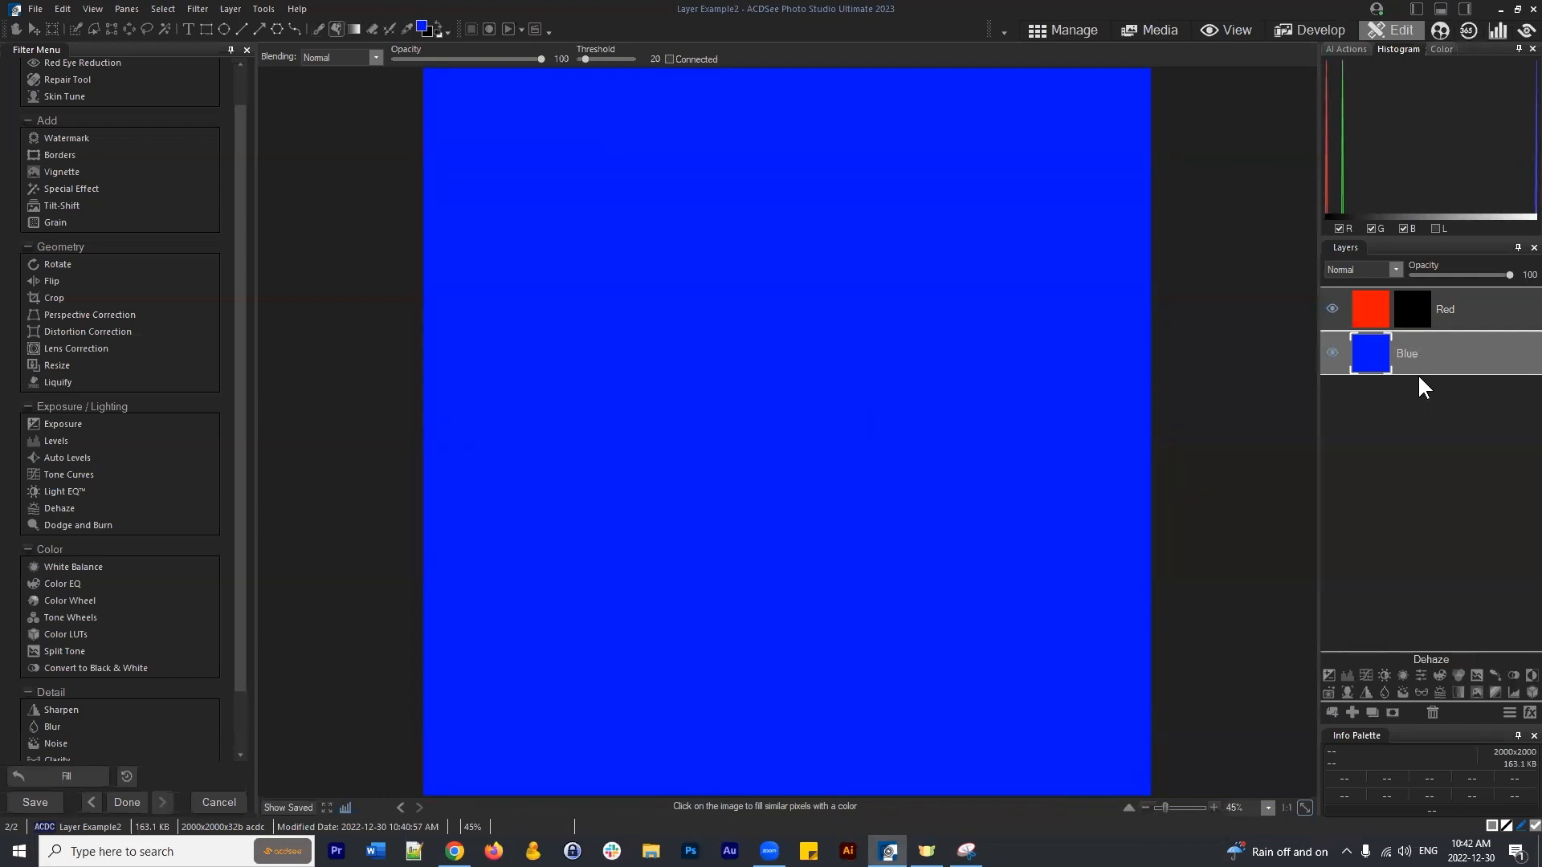
# Paint a large white ring on the Red layer's black mask with a size 213 brush to reveal red over blue.
pyautogui.click(1428, 301)
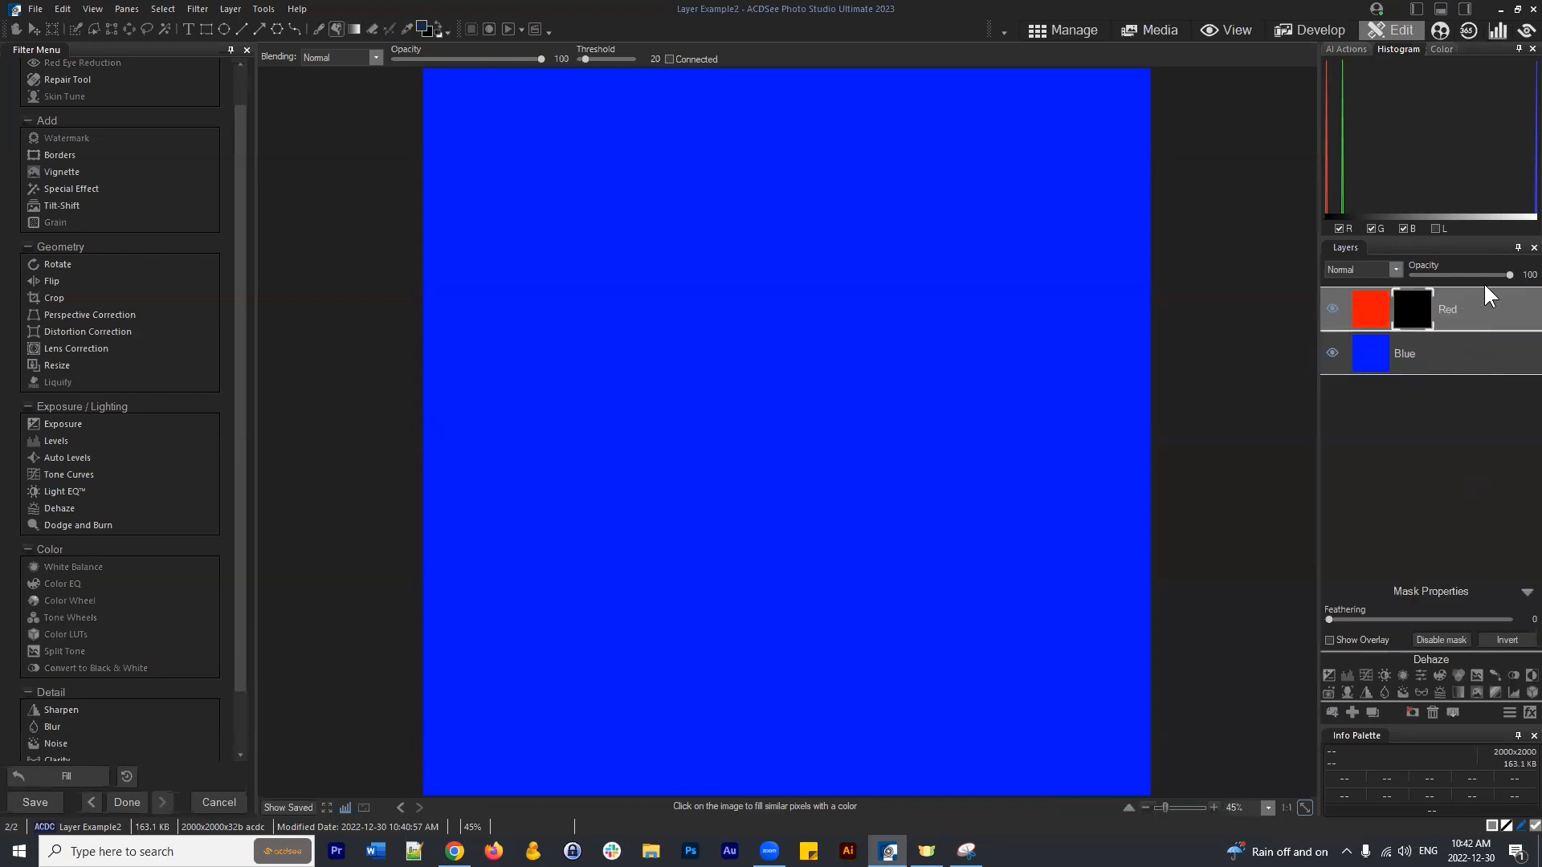
pyautogui.click(438, 26)
pyautogui.click(318, 29)
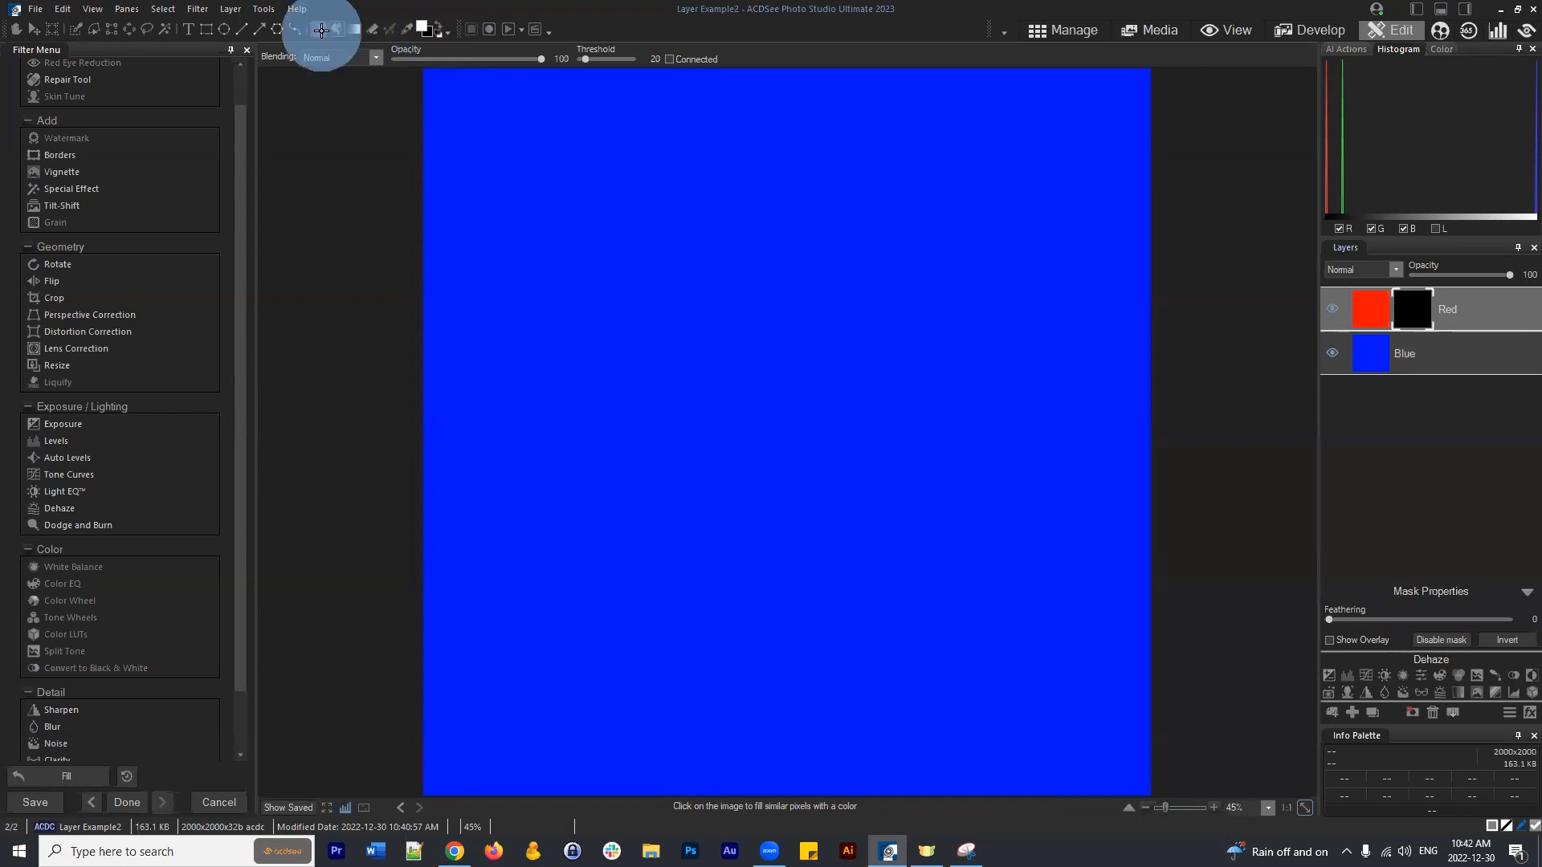
pyautogui.scroll(-5, 860, 346)
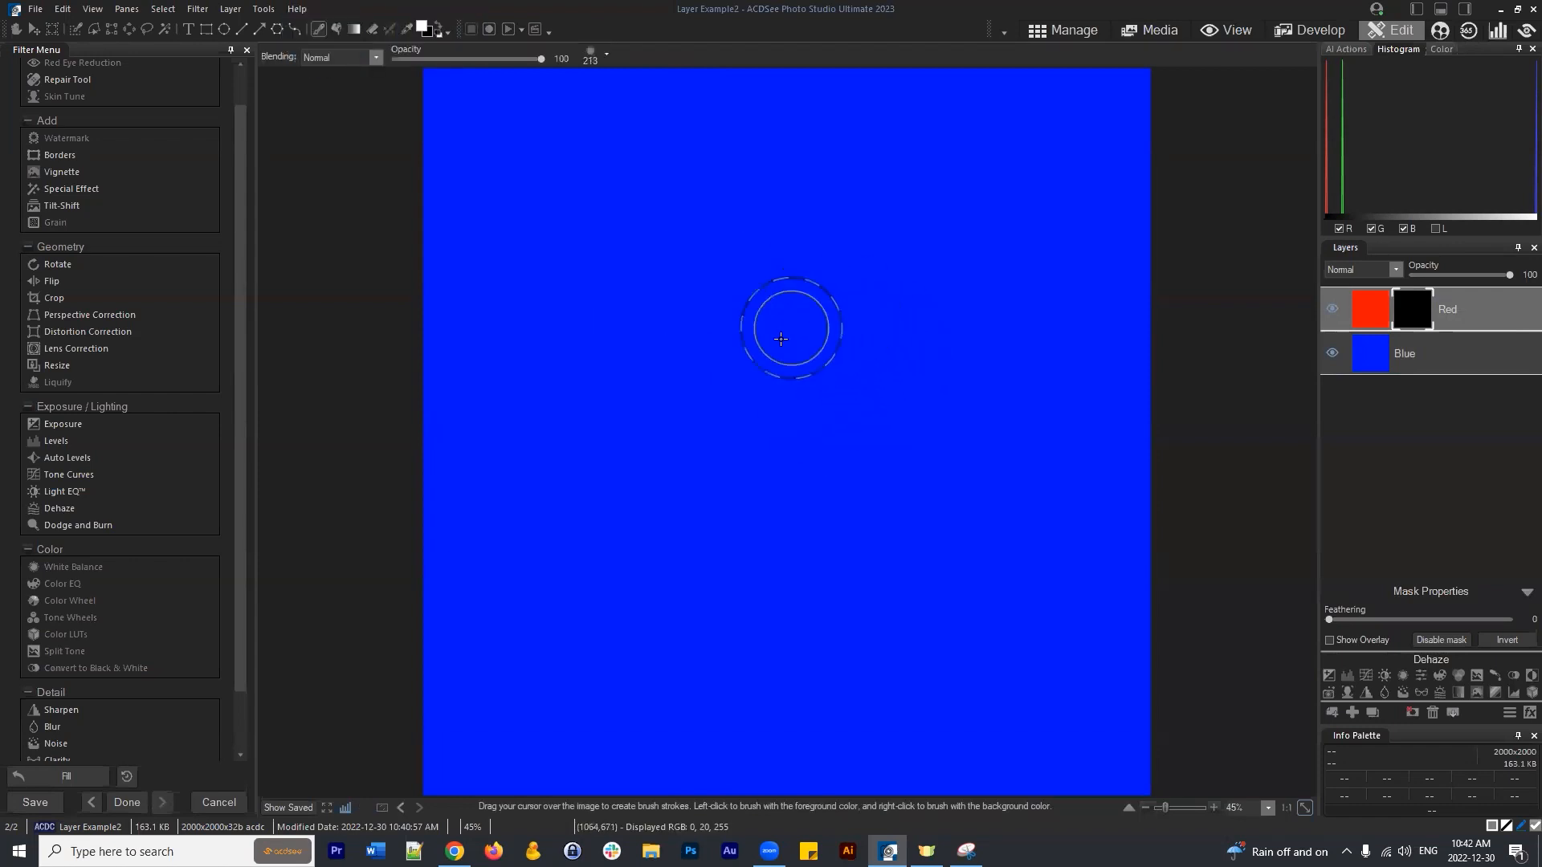
pyautogui.click(1413, 309)
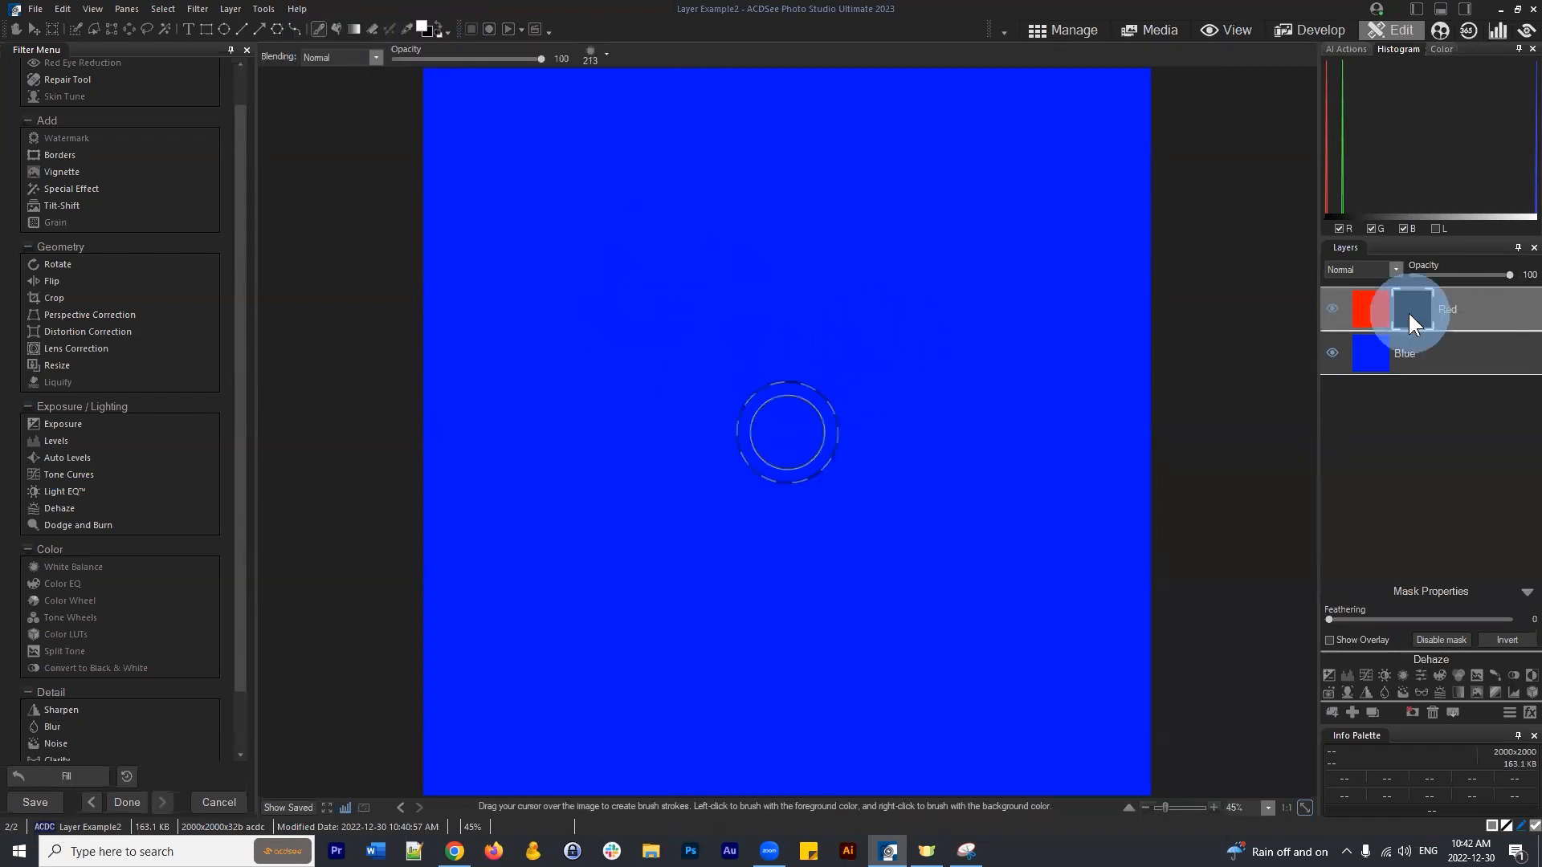
pyautogui.moveTo(722, 444); pyautogui.dragTo(815, 259)
pyautogui.moveTo(994, 350)
pyautogui.mouseDown()
pyautogui.moveTo(792, 561)
pyautogui.moveTo(613, 406)
pyautogui.moveTo(713, 345)
pyautogui.moveTo(601, 233)
pyautogui.mouseUp()
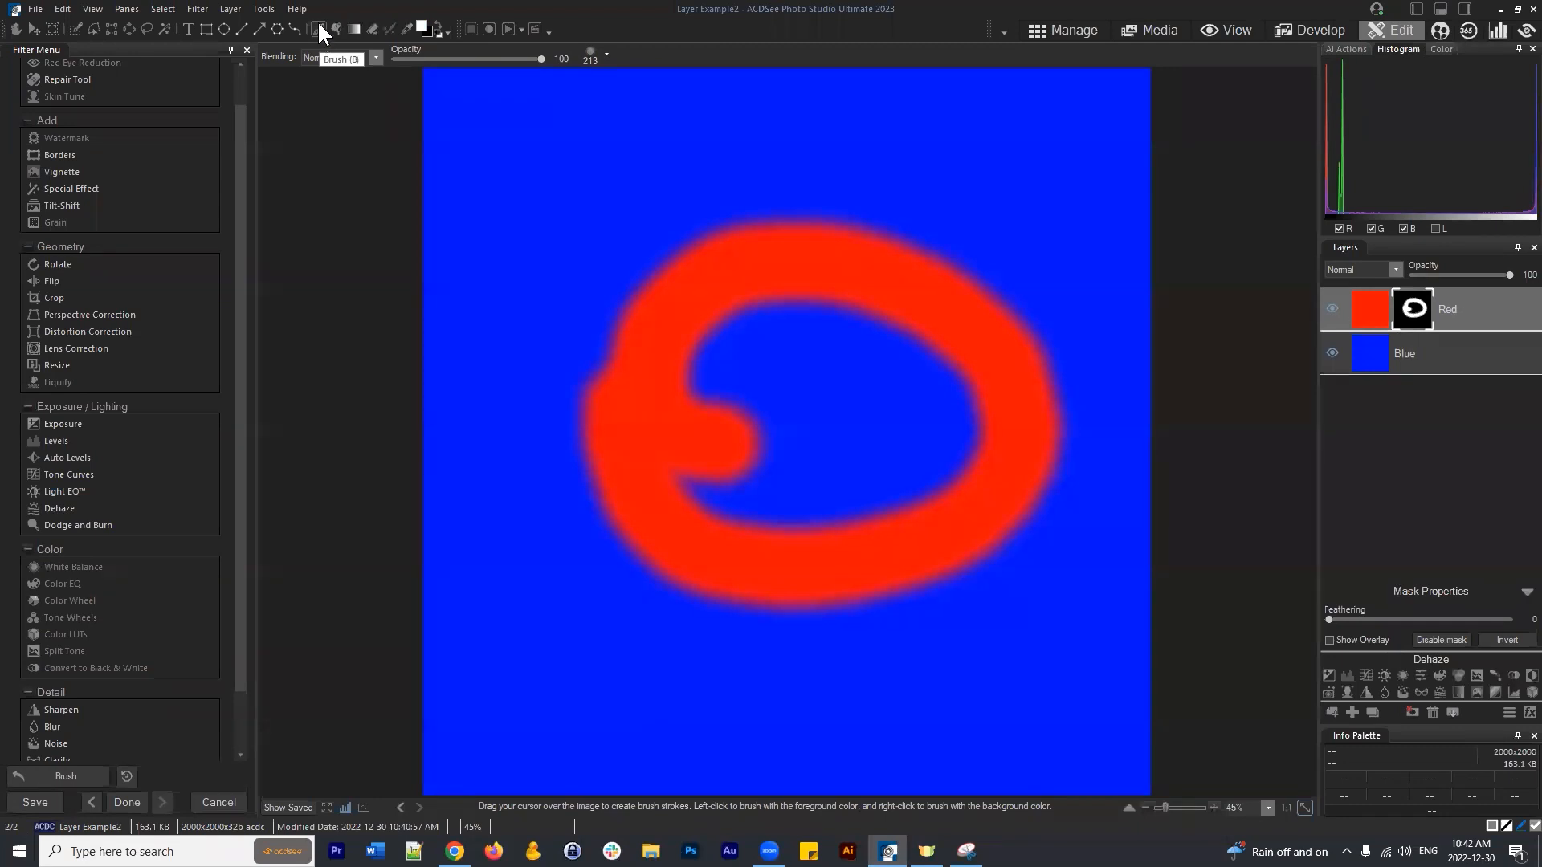
# Thicken the upper half of the white ring on the Red layer's mask with broad white brush strokes.
pyautogui.click(1371, 308)
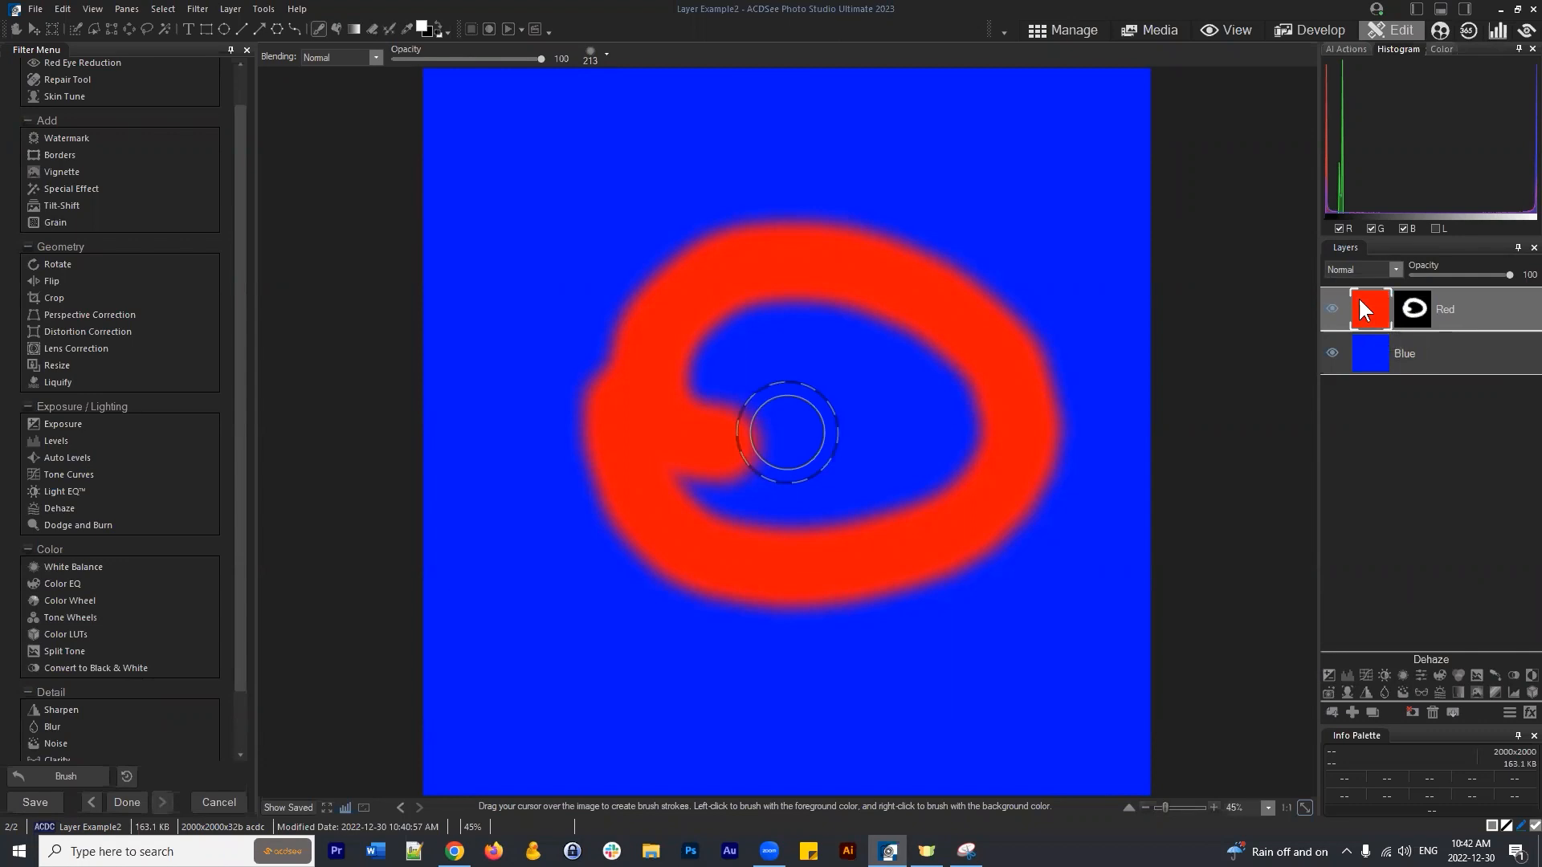
pyautogui.click(1420, 311)
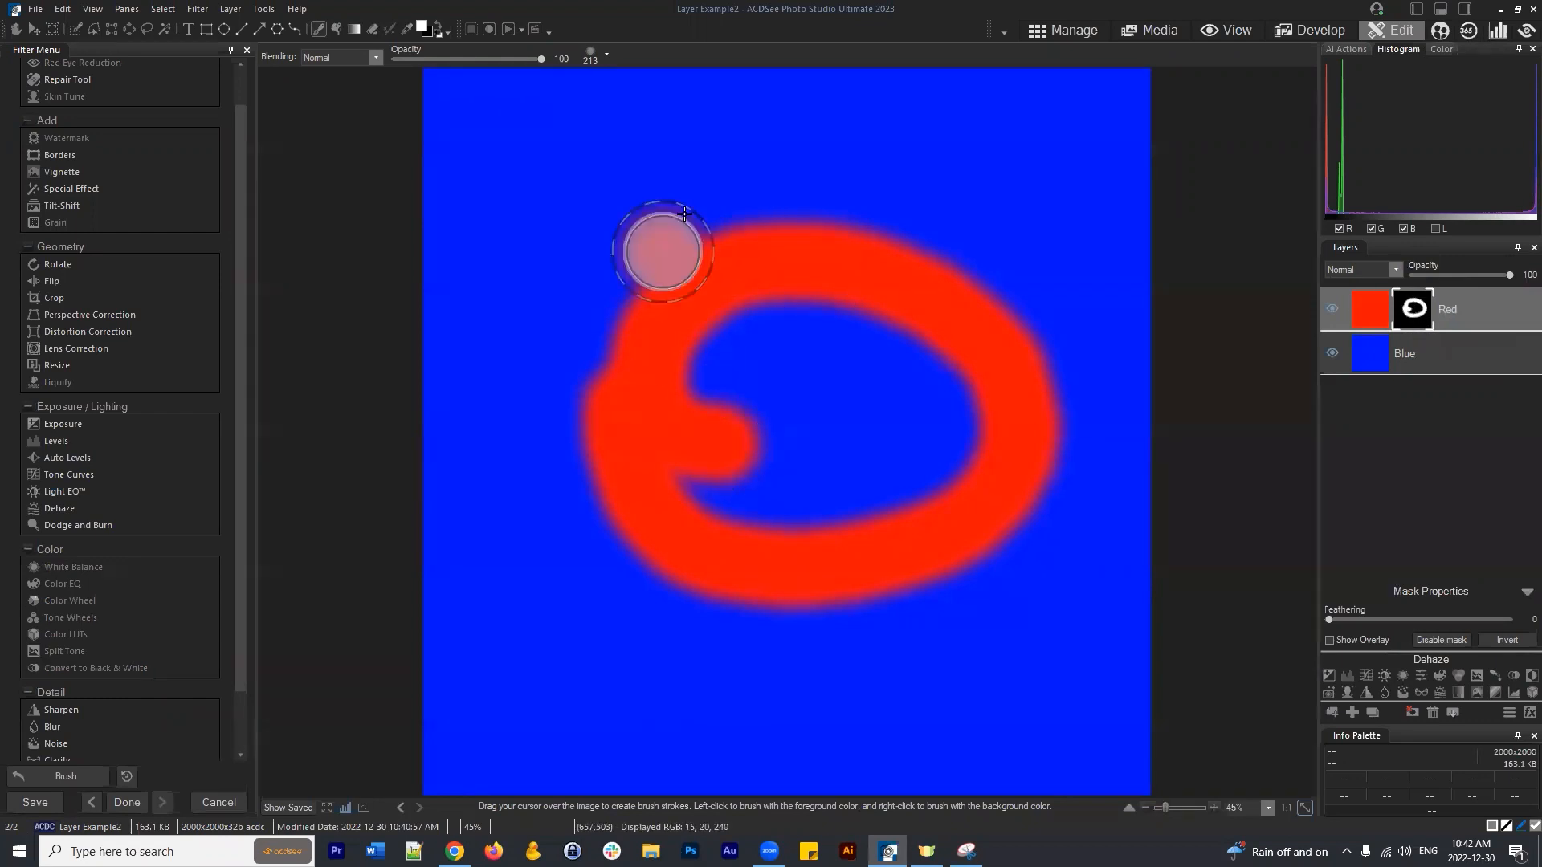
pyautogui.moveTo(662, 252); pyautogui.dragTo(967, 248)
pyautogui.click(1435, 355)
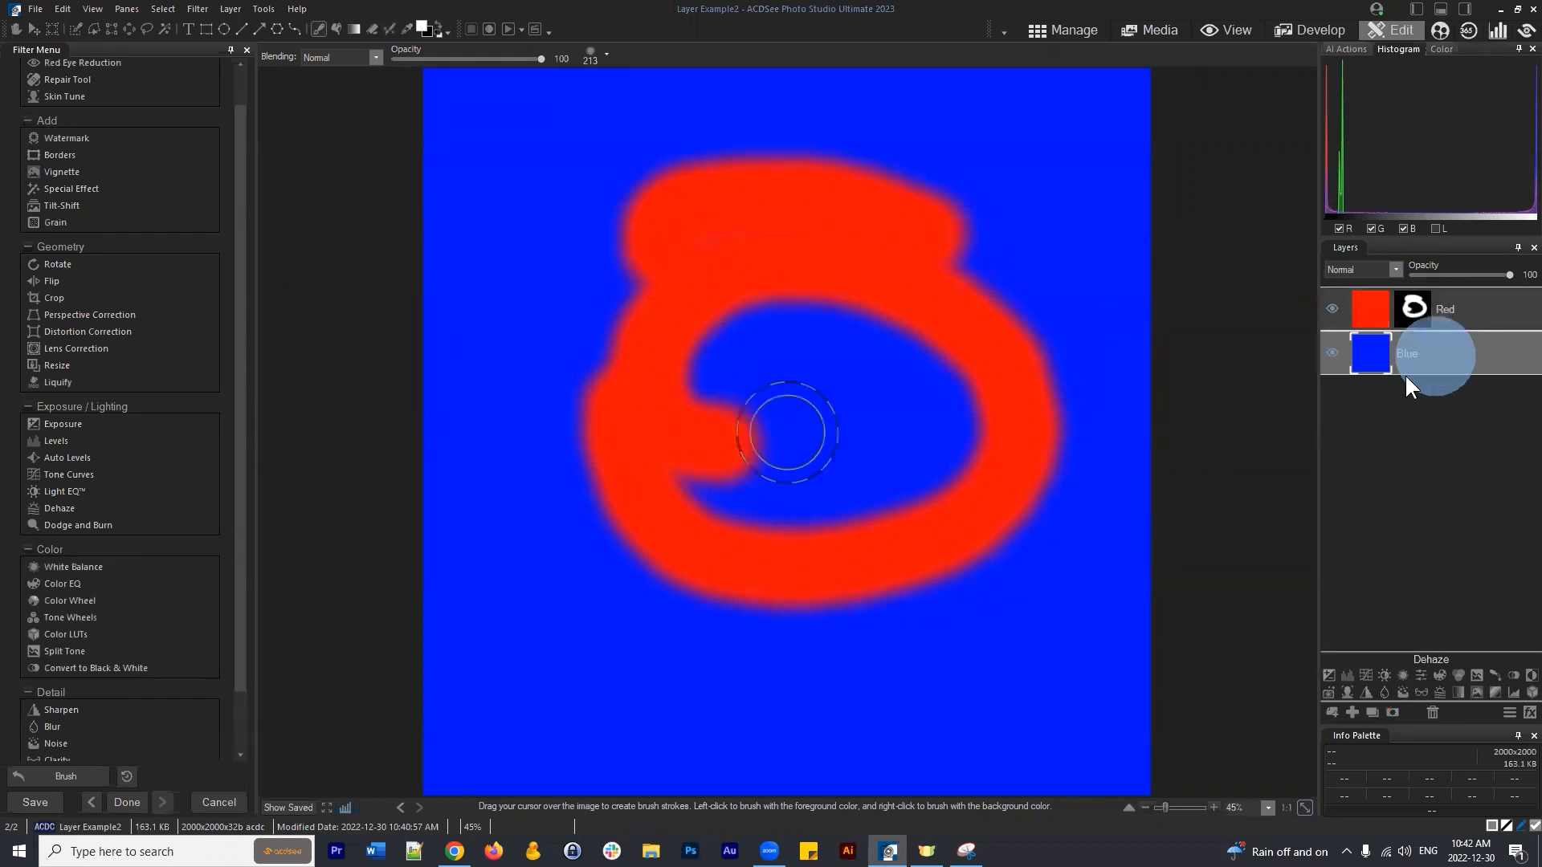
pyautogui.click(1414, 308)
pyautogui.click(1423, 356)
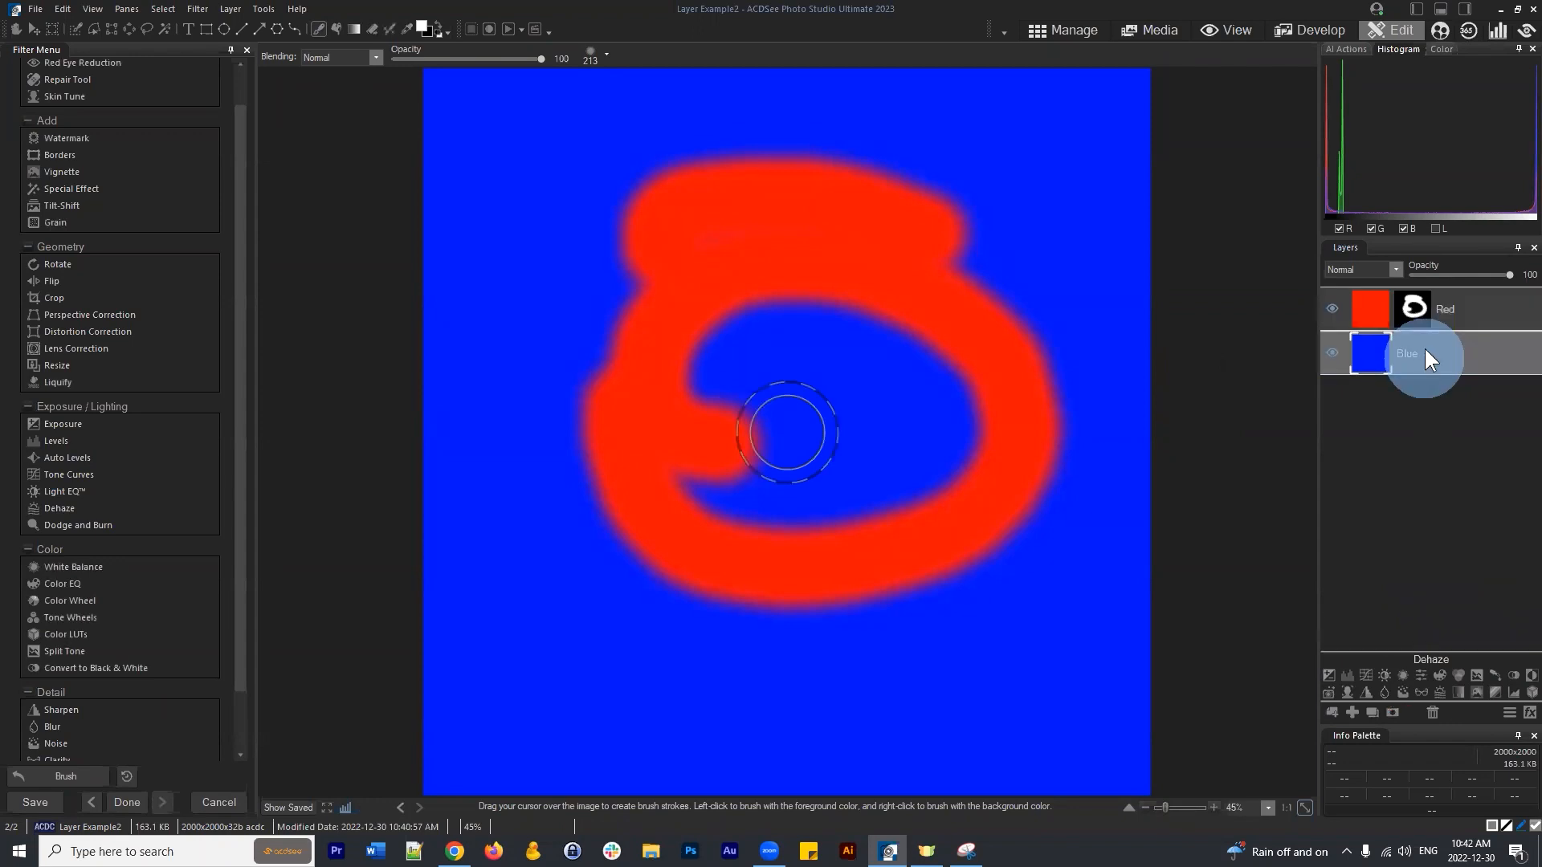
pyautogui.click(1414, 308)
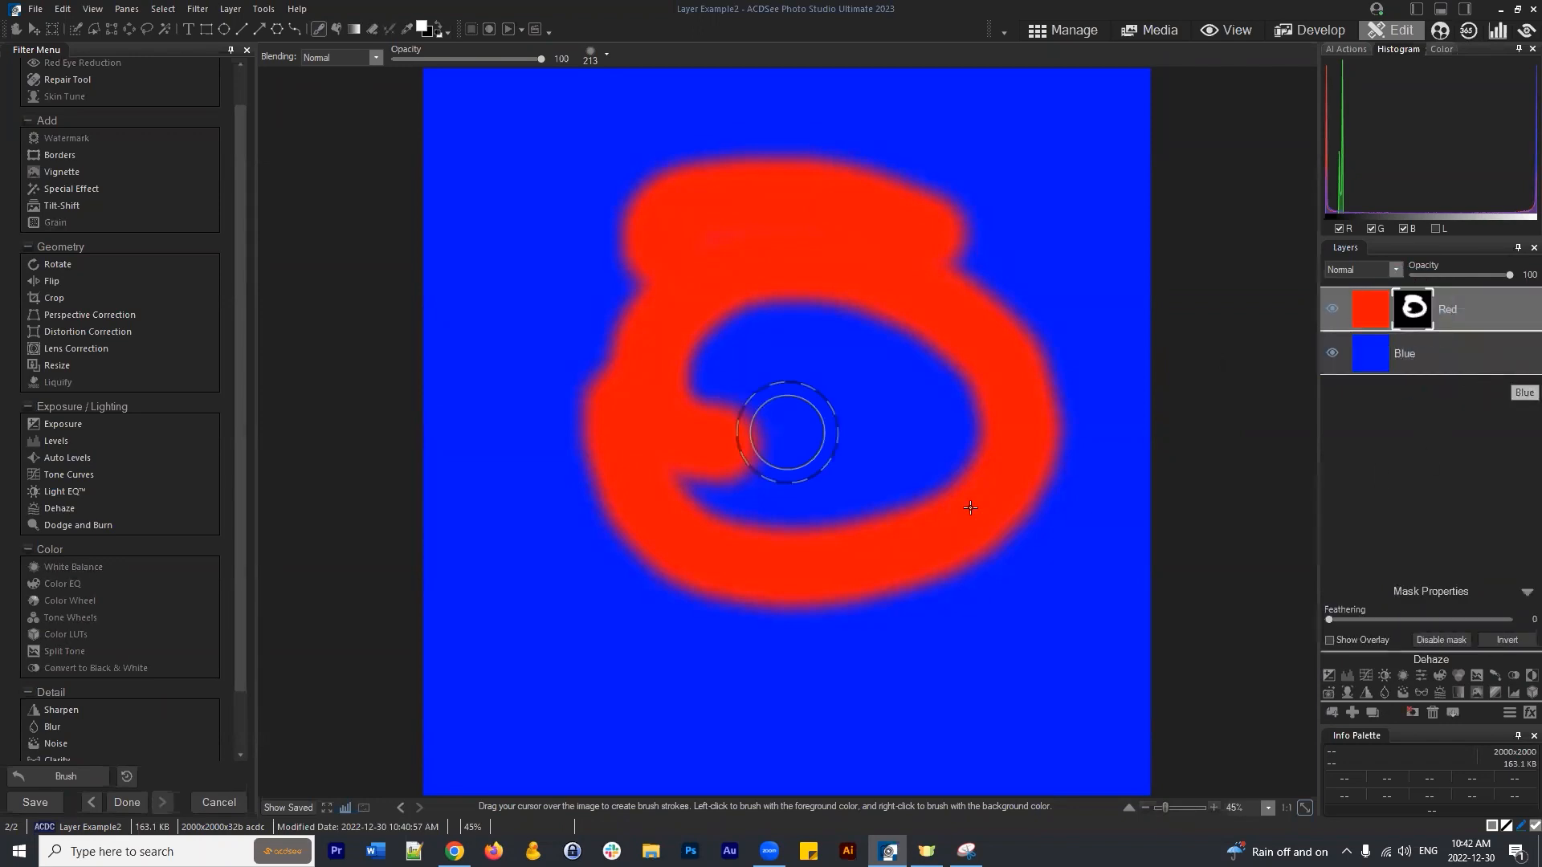
pyautogui.moveTo(688, 251)
pyautogui.mouseDown()
pyautogui.moveTo(633, 273)
pyautogui.moveTo(659, 246)
pyautogui.moveTo(615, 344)
pyautogui.moveTo(778, 201)
pyautogui.moveTo(980, 230)
pyautogui.moveTo(1040, 303)
pyautogui.moveTo(1046, 395)
pyautogui.moveTo(1019, 474)
pyautogui.moveTo(1001, 305)
pyautogui.moveTo(927, 253)
pyautogui.moveTo(1012, 310)
pyautogui.mouseUp()
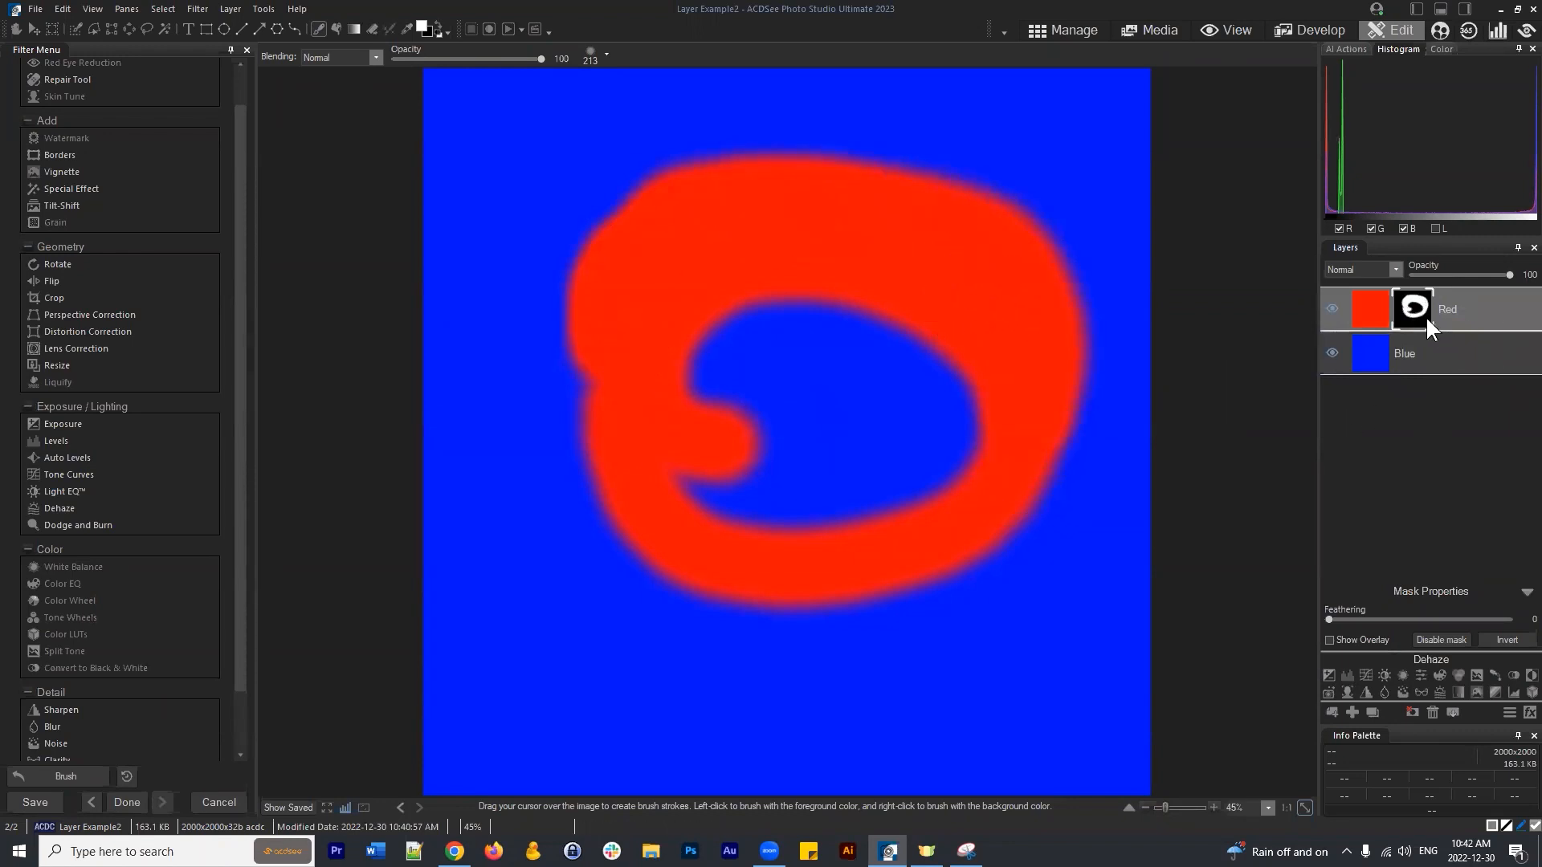
# Fill the ring's interior with white on the Red layer's mask and round out the blob's left edge.
pyautogui.click(1409, 367)
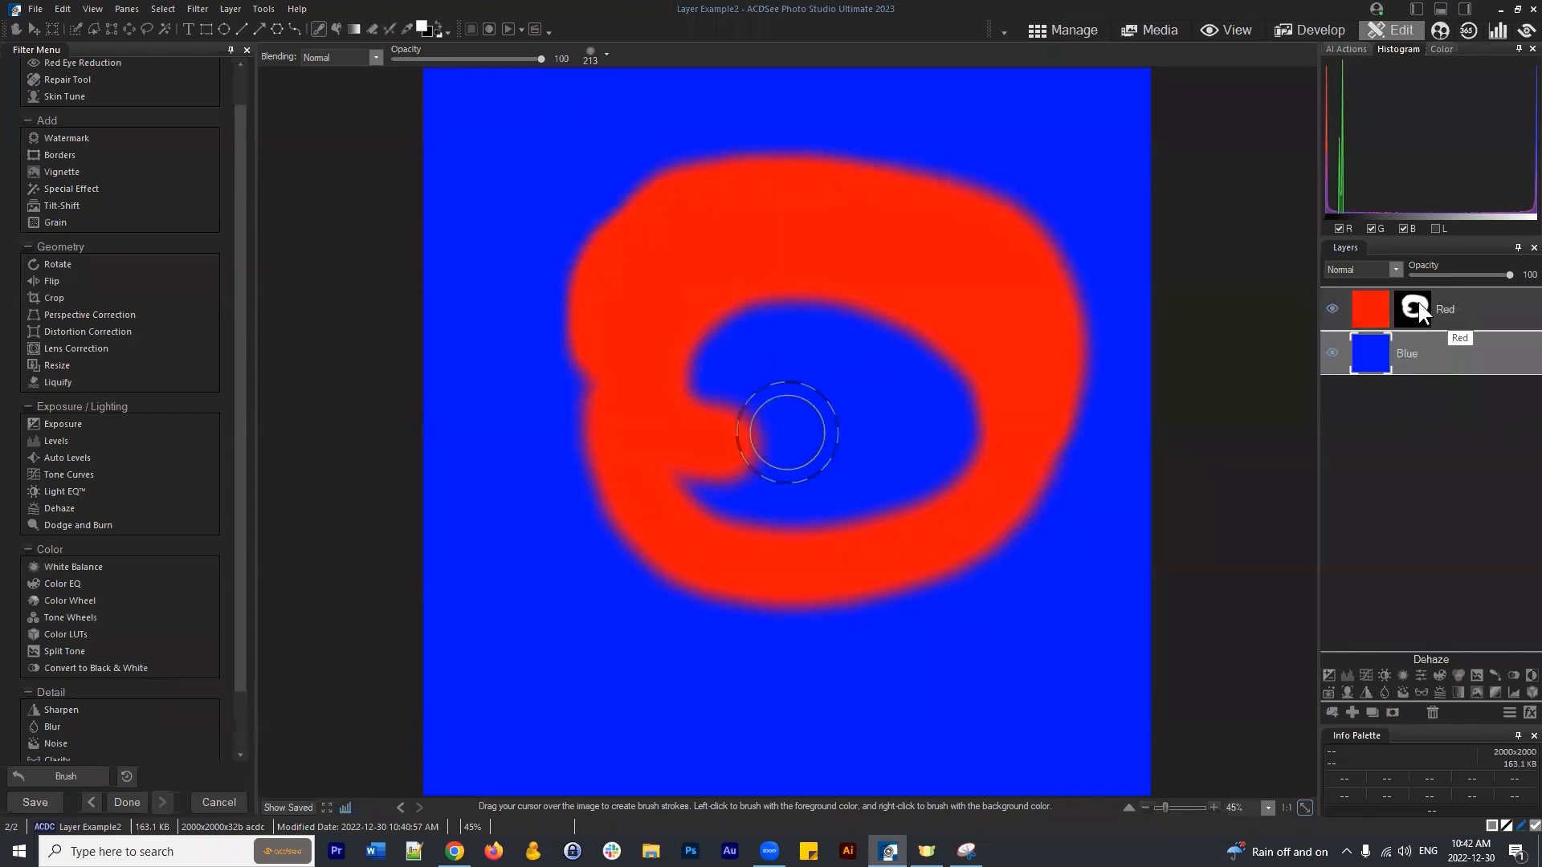
pyautogui.click(1418, 309)
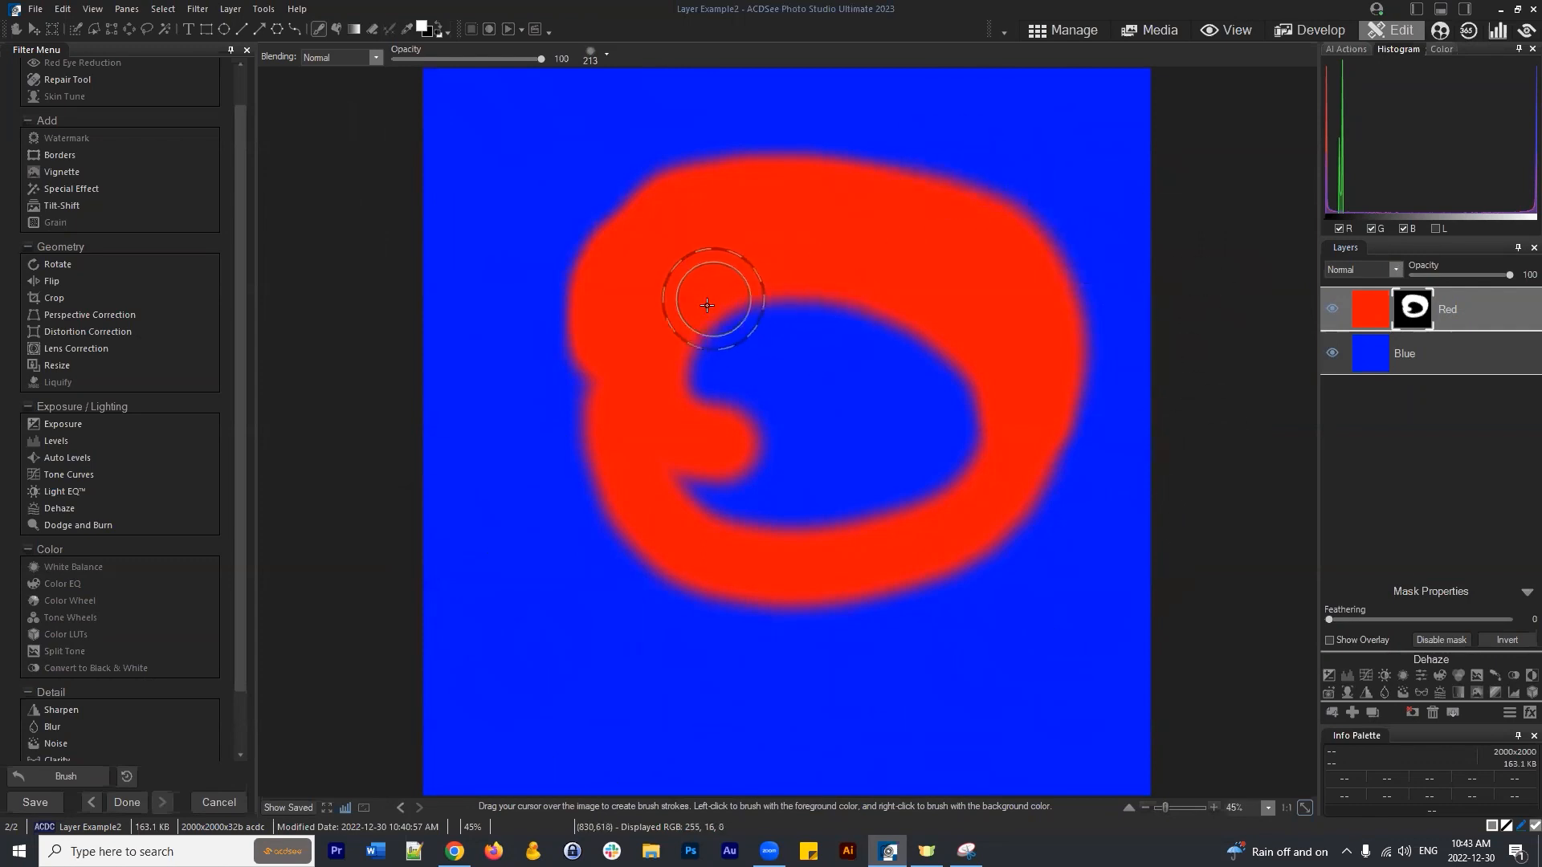
pyautogui.moveTo(718, 281)
pyautogui.mouseDown()
pyautogui.moveTo(666, 416)
pyautogui.moveTo(740, 314)
pyautogui.moveTo(727, 477)
pyautogui.moveTo(808, 358)
pyautogui.moveTo(713, 482)
pyautogui.moveTo(805, 386)
pyautogui.moveTo(828, 481)
pyautogui.moveTo(878, 286)
pyautogui.moveTo(854, 486)
pyautogui.moveTo(855, 324)
pyautogui.moveTo(943, 366)
pyautogui.moveTo(917, 453)
pyautogui.moveTo(986, 368)
pyautogui.moveTo(893, 509)
pyautogui.moveTo(896, 496)
pyautogui.moveTo(791, 533)
pyautogui.mouseUp()
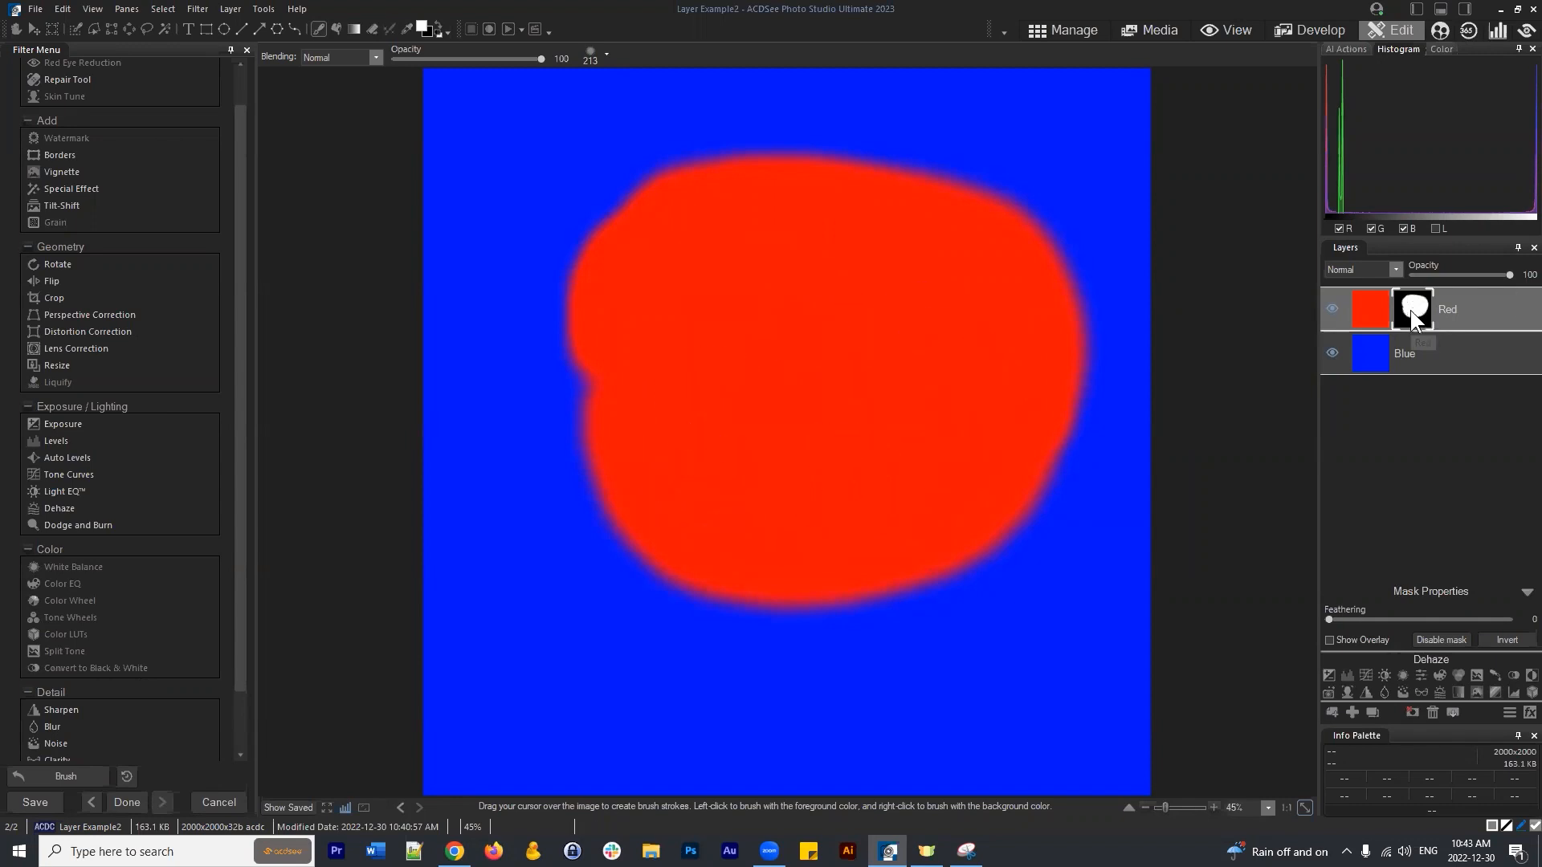
pyautogui.click(1464, 310)
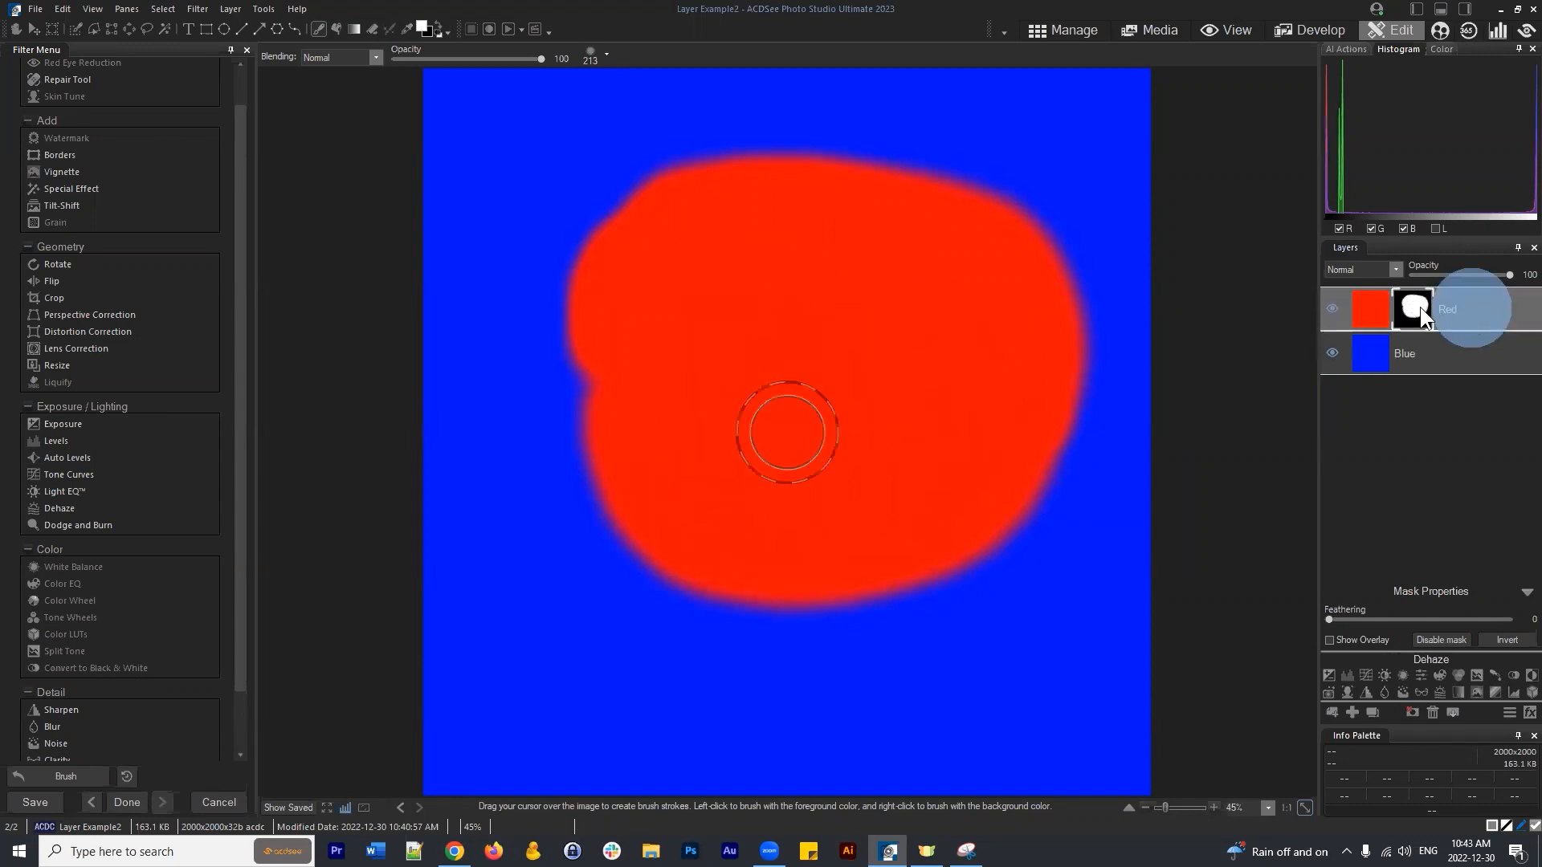
pyautogui.moveTo(668, 244)
pyautogui.mouseDown()
pyautogui.moveTo(600, 309)
pyautogui.moveTo(582, 404)
pyautogui.moveTo(597, 494)
pyautogui.moveTo(650, 536)
pyautogui.moveTo(718, 550)
pyautogui.moveTo(816, 543)
pyautogui.moveTo(941, 490)
pyautogui.mouseUp()
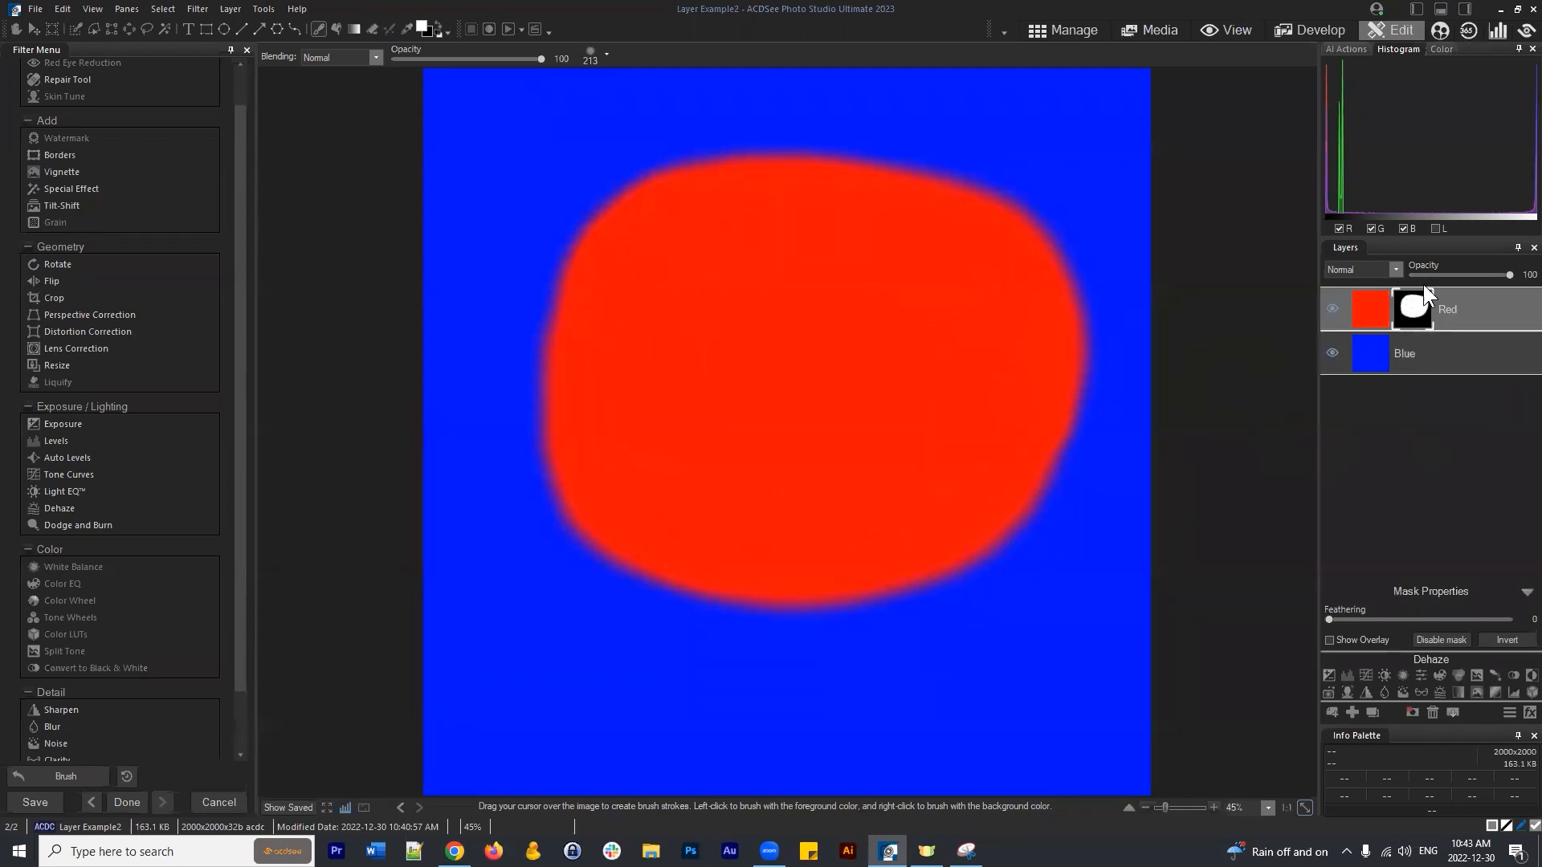
pyautogui.click(1463, 310)
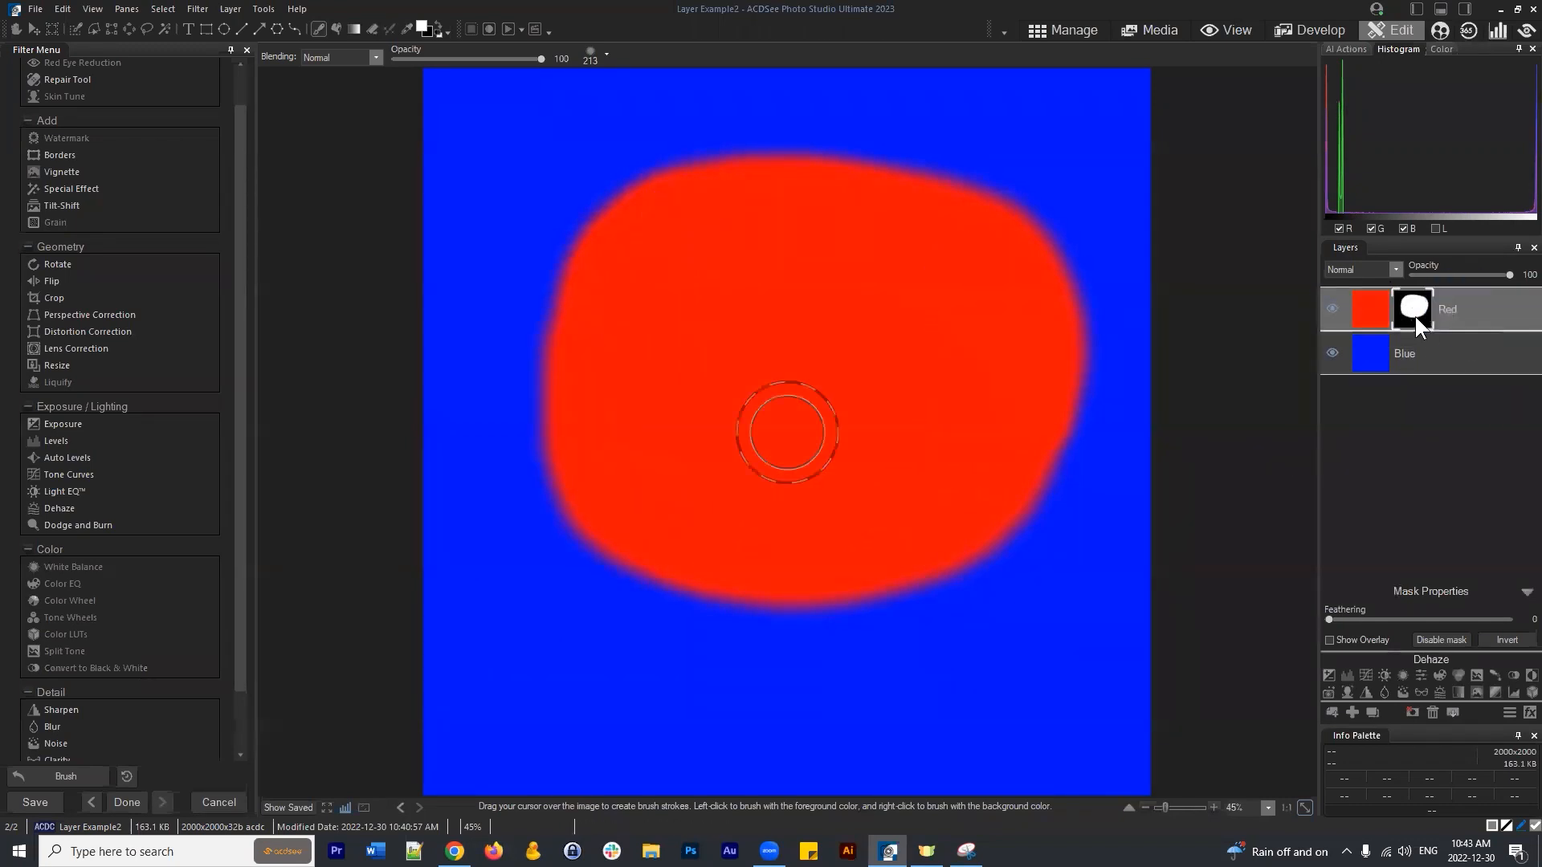
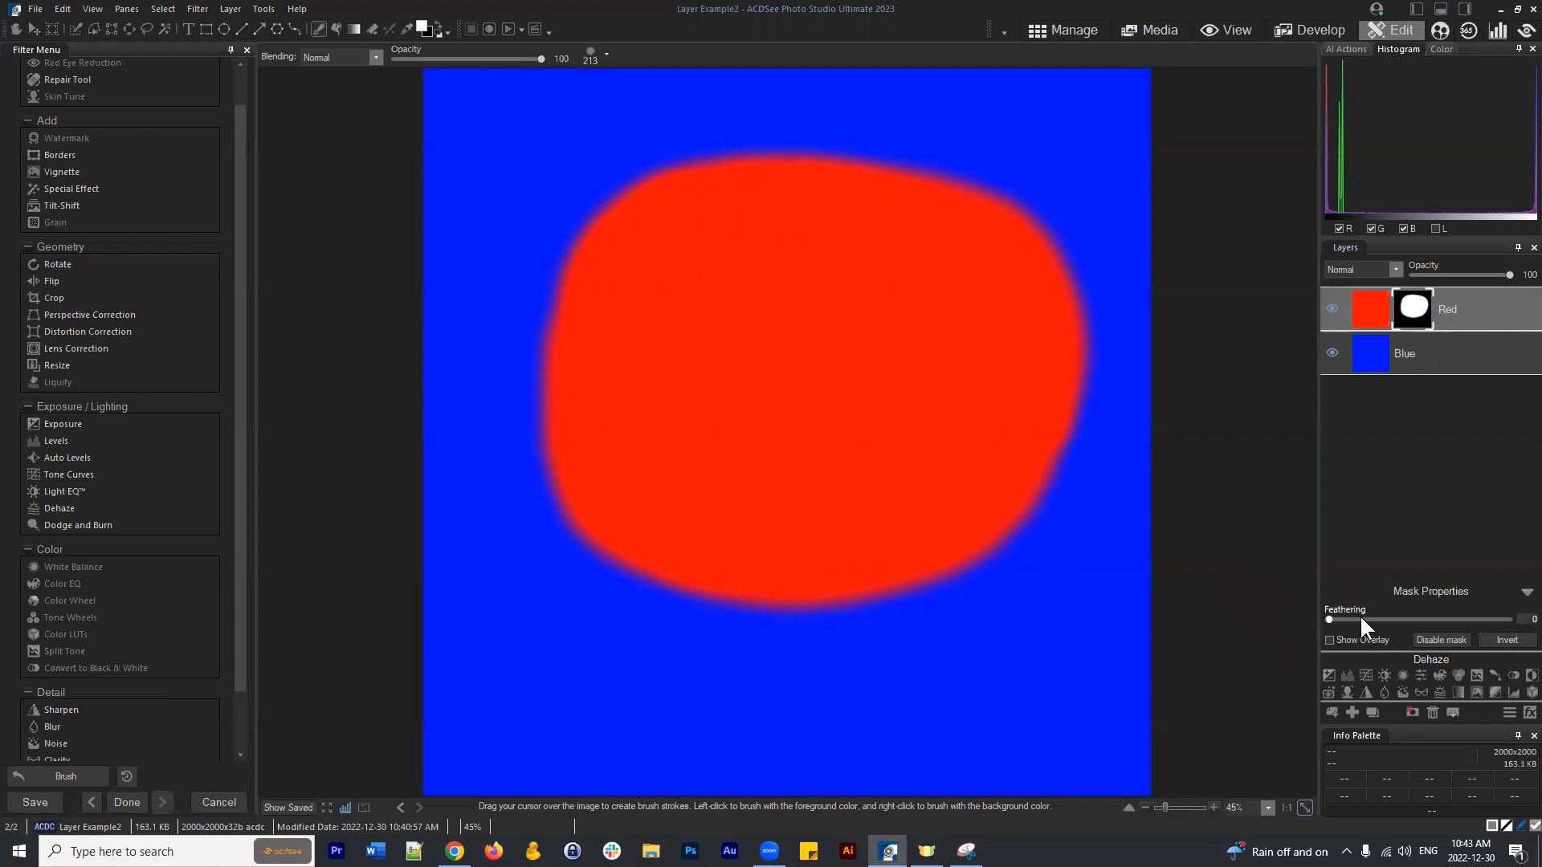
# Invert the Red layer's mask and replace it with a plain white mask.
pyautogui.click(1500, 639)
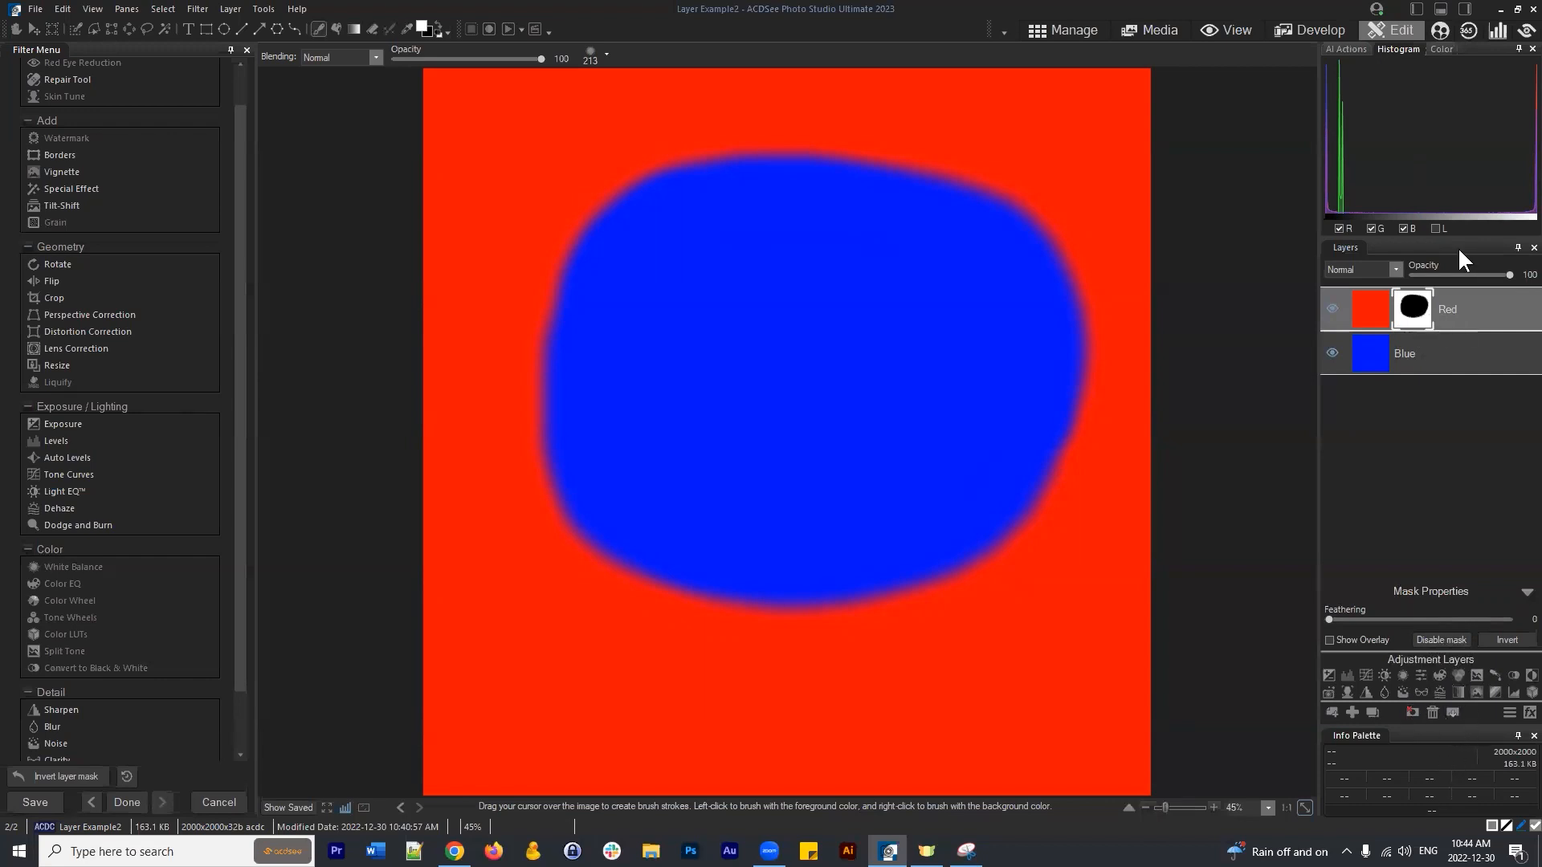
pyautogui.rightClick(1414, 313)
pyautogui.click(1375, 502)
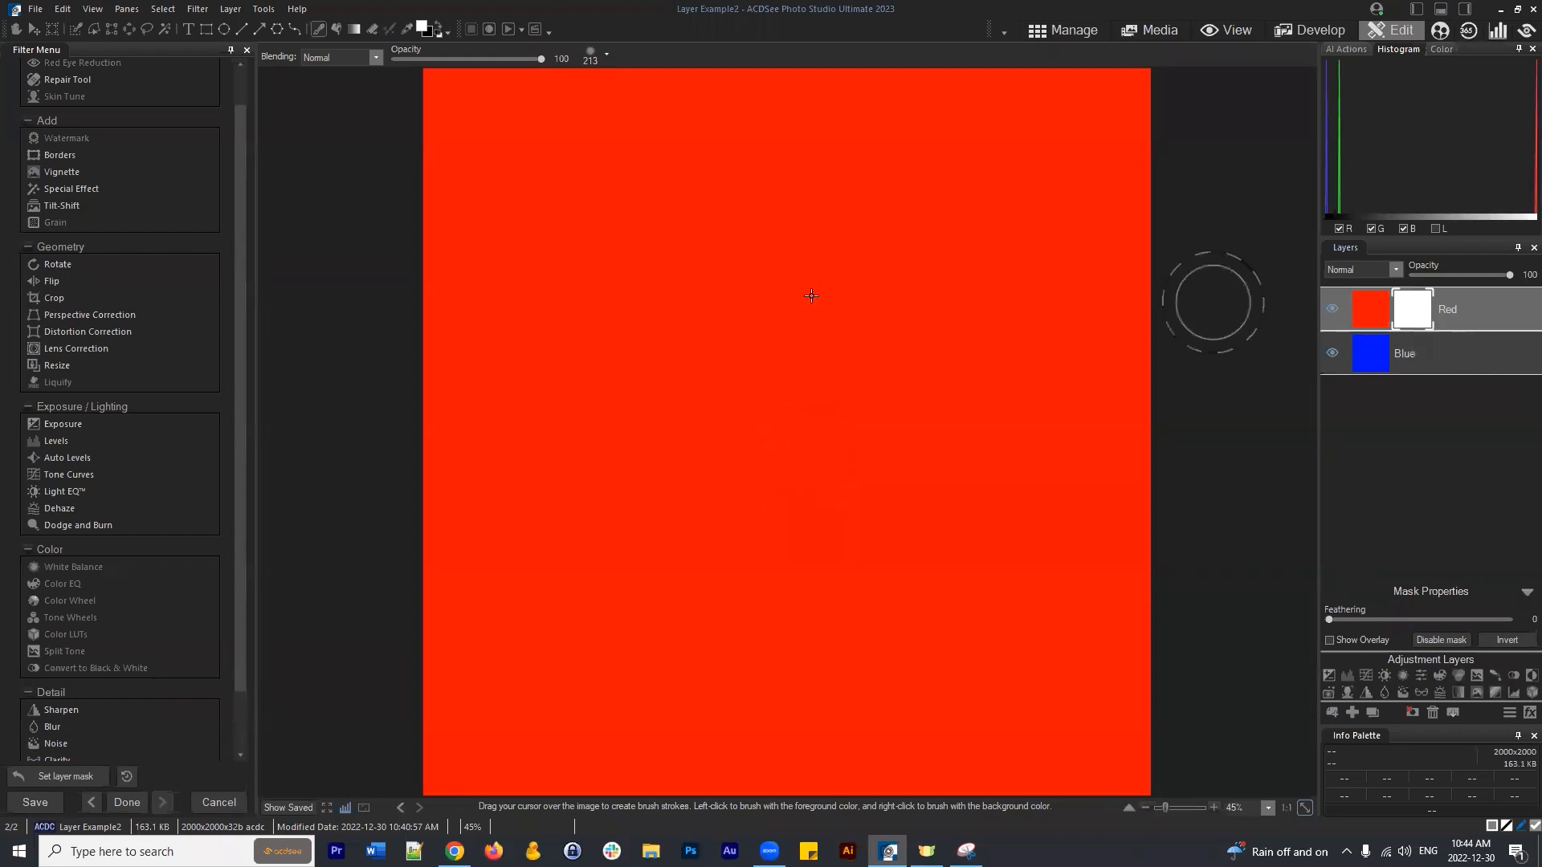
pyautogui.moveTo(1412, 311)
pyautogui.mouseDown()
pyautogui.moveTo(1420, 295)
pyautogui.moveTo(1428, 326)
pyautogui.moveTo(1412, 313)
pyautogui.mouseUp()
pyautogui.moveTo(1411, 312)
pyautogui.mouseDown()
pyautogui.moveTo(1424, 312)
pyautogui.moveTo(1407, 307)
pyautogui.mouseUp()
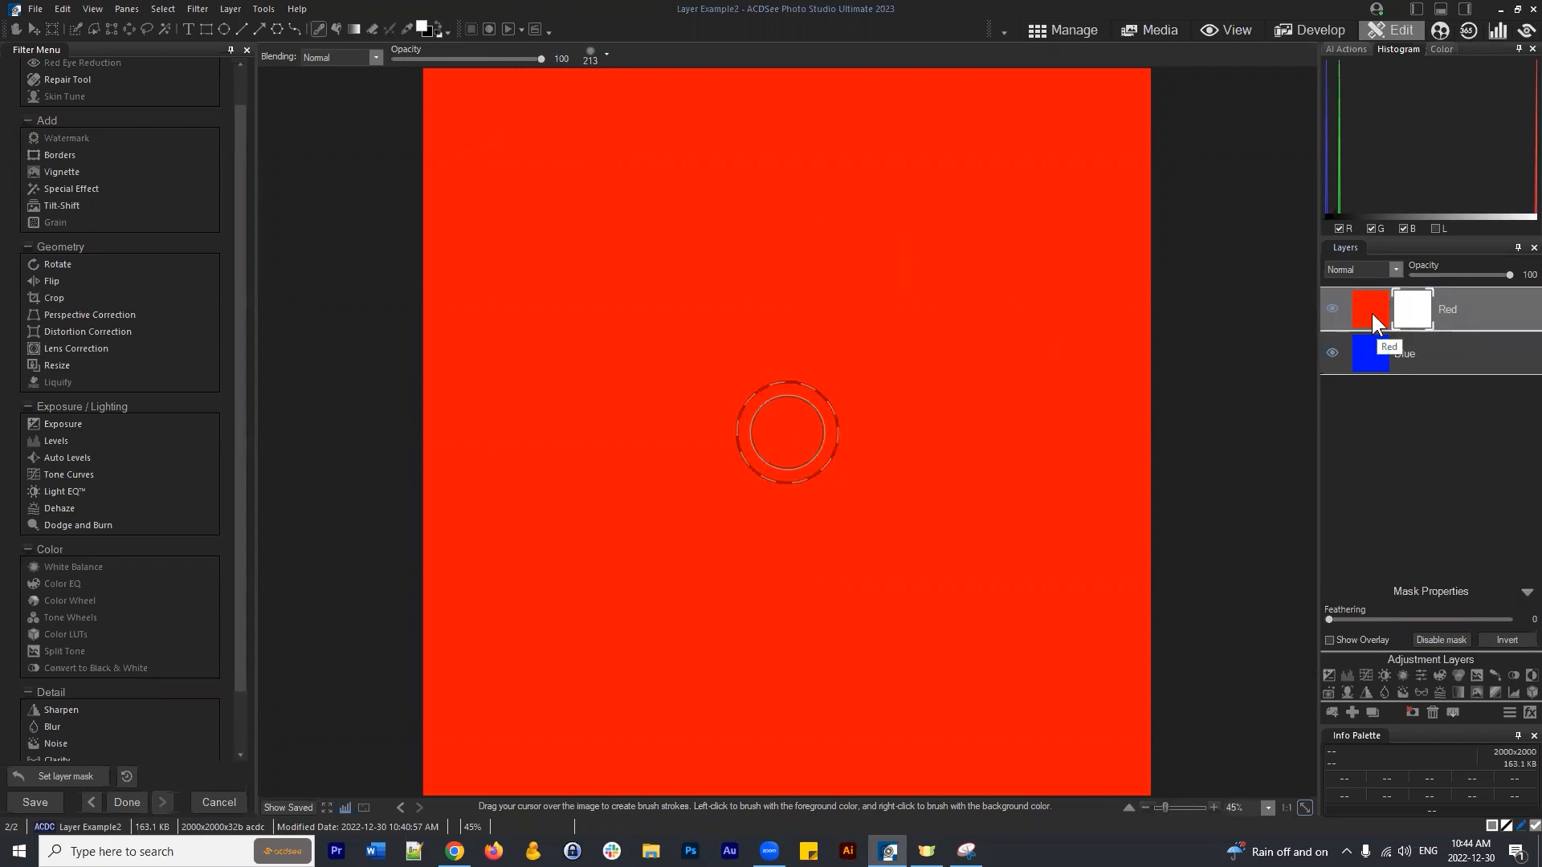
pyautogui.moveTo(1418, 305)
pyautogui.mouseDown()
pyautogui.moveTo(1410, 289)
pyautogui.moveTo(1430, 312)
pyautogui.moveTo(1401, 310)
pyautogui.mouseUp()
# Set the foreground colour to amber yellow from the standard colours.
pyautogui.click(419, 25)
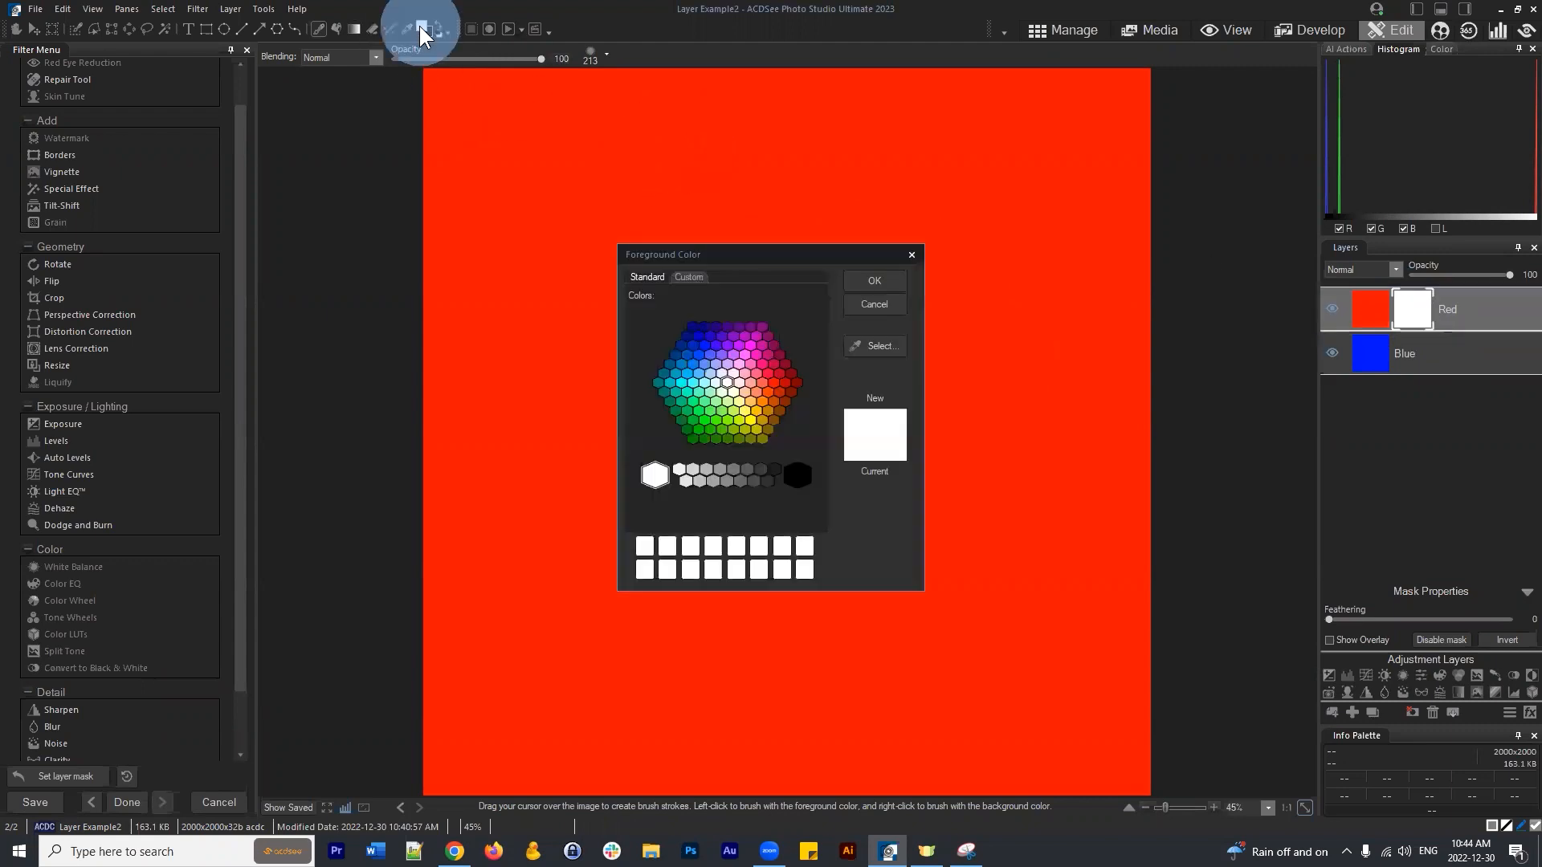
pyautogui.moveTo(765, 252); pyautogui.dragTo(875, 171)
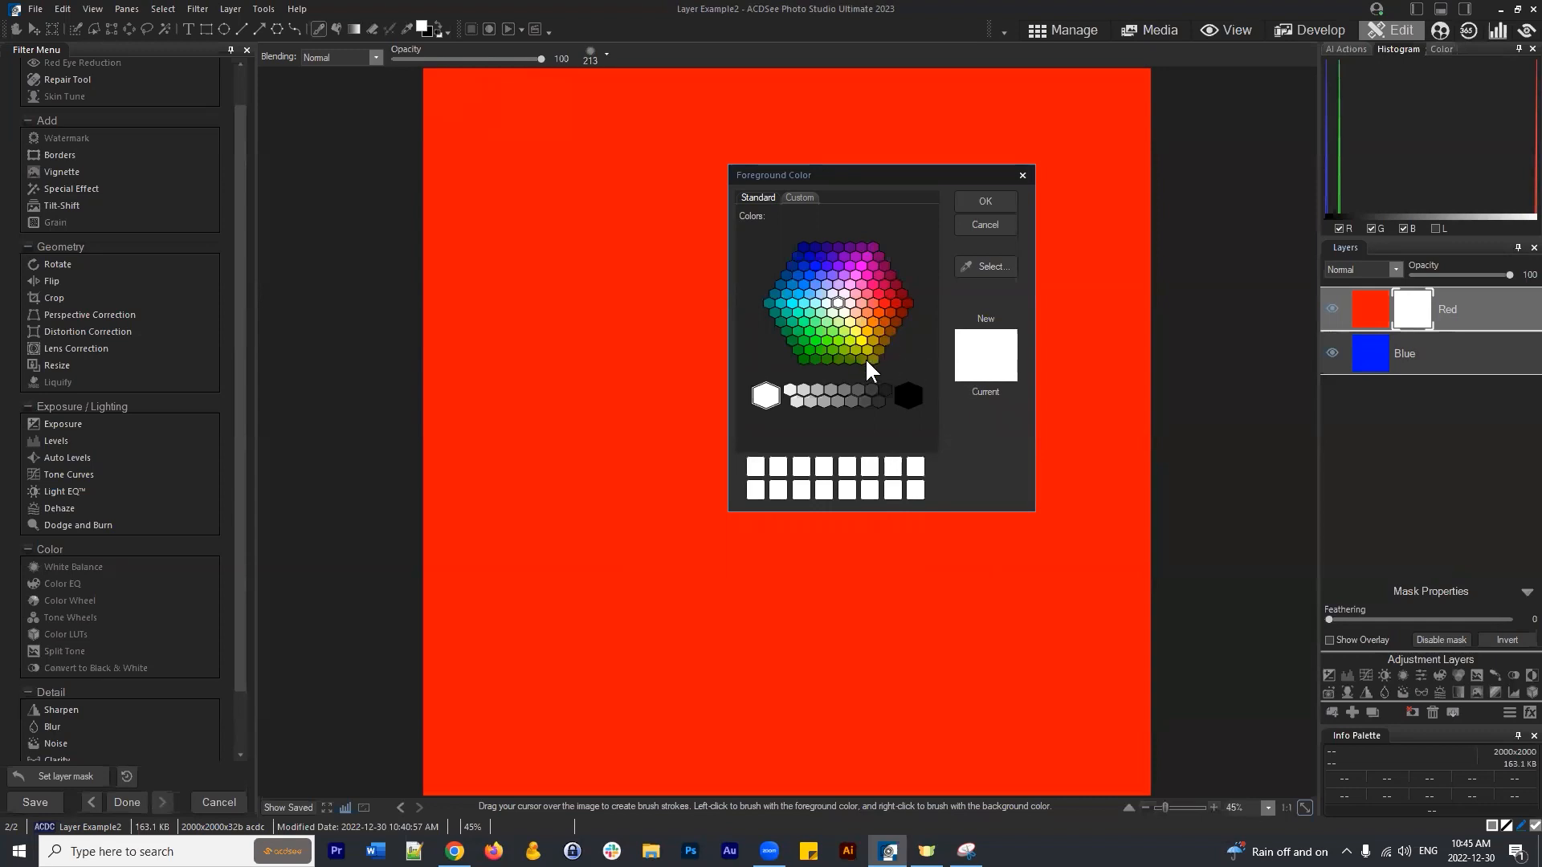
pyautogui.click(867, 330)
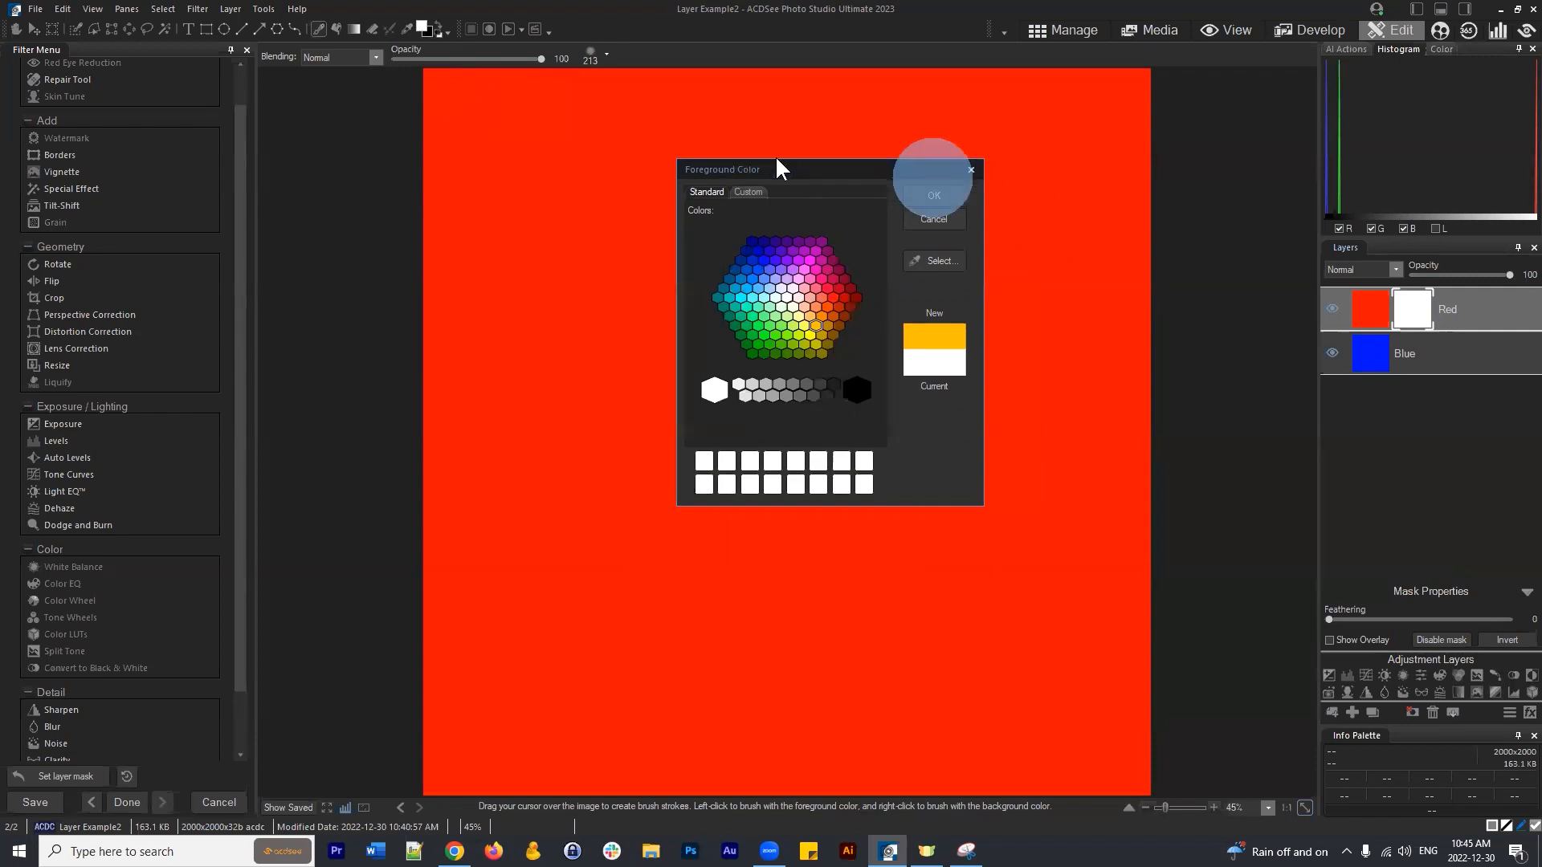
pyautogui.moveTo(774, 156); pyautogui.dragTo(278, 44)
pyautogui.click(486, 88)
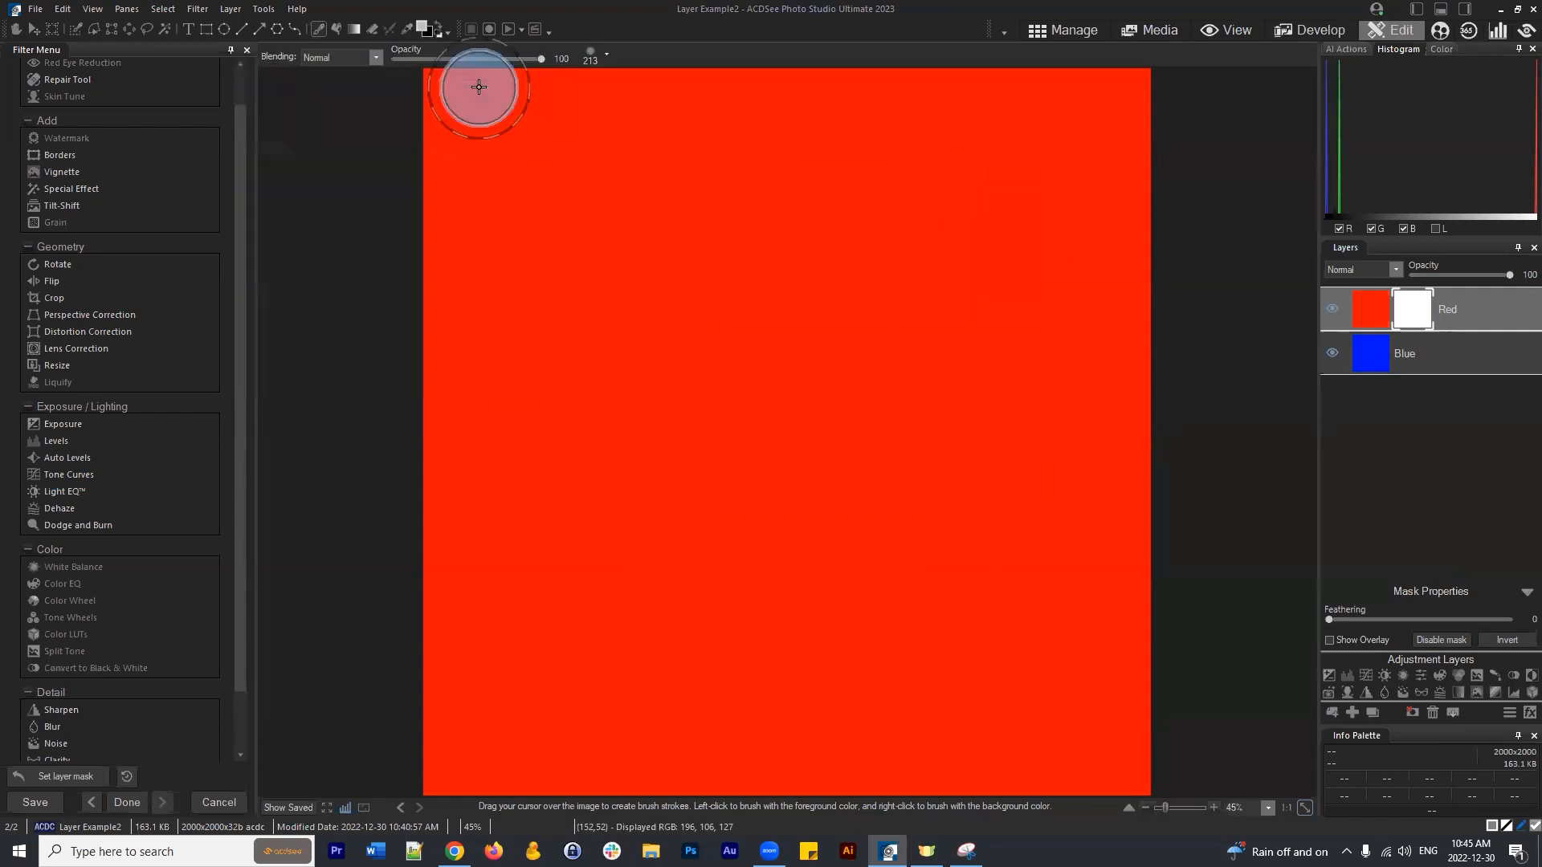
pyautogui.click(419, 23)
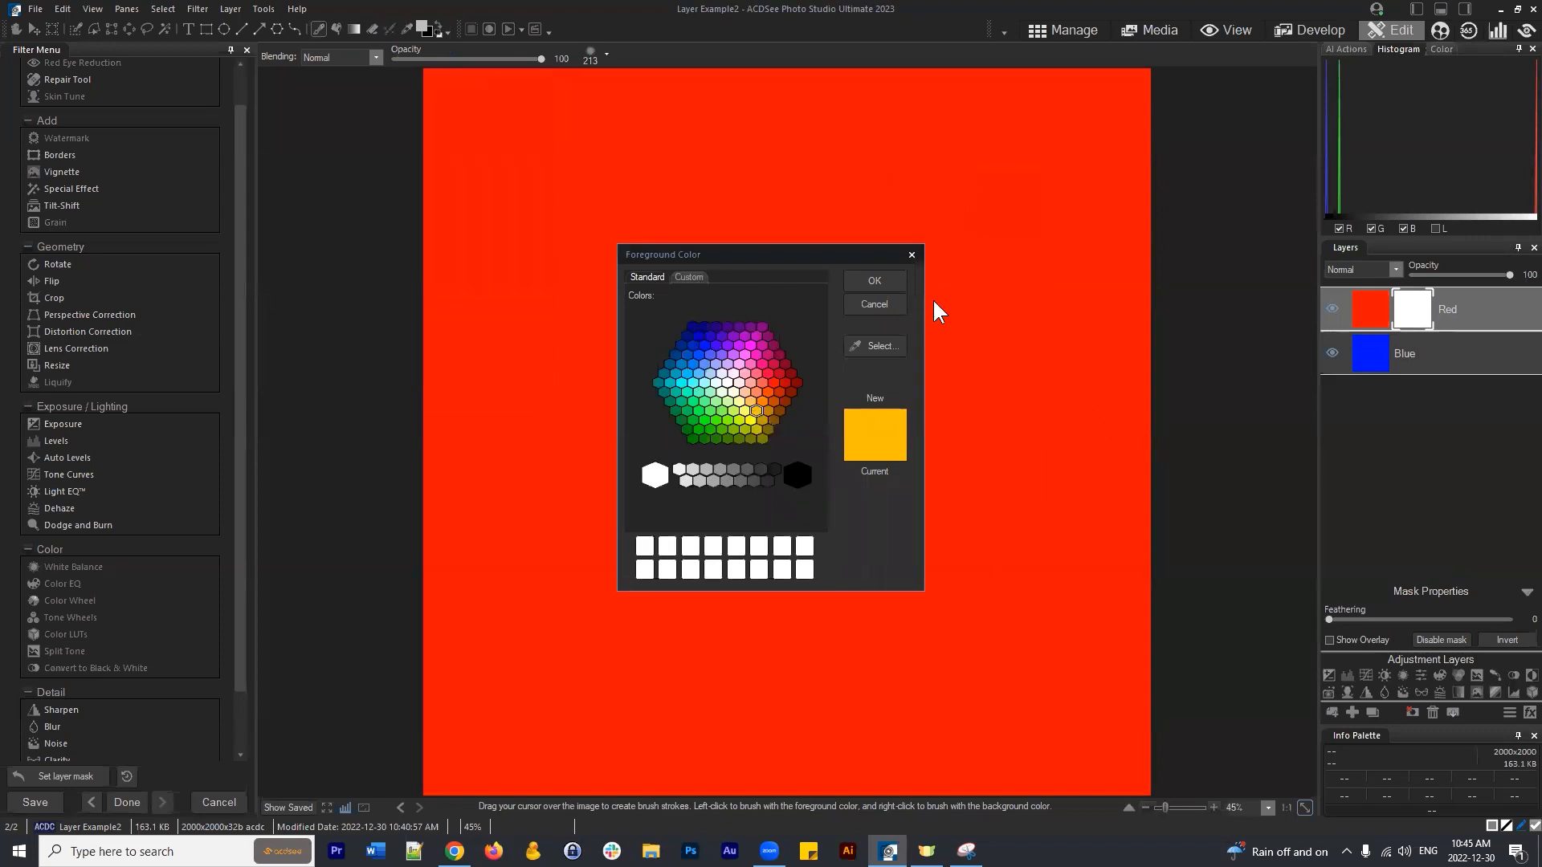
pyautogui.click(874, 281)
# Enlarge the brush to 353, paint a horizontal band across the middle of the Red layer's mask and undo the stroke.
pyautogui.scroll(7, 543, 423)
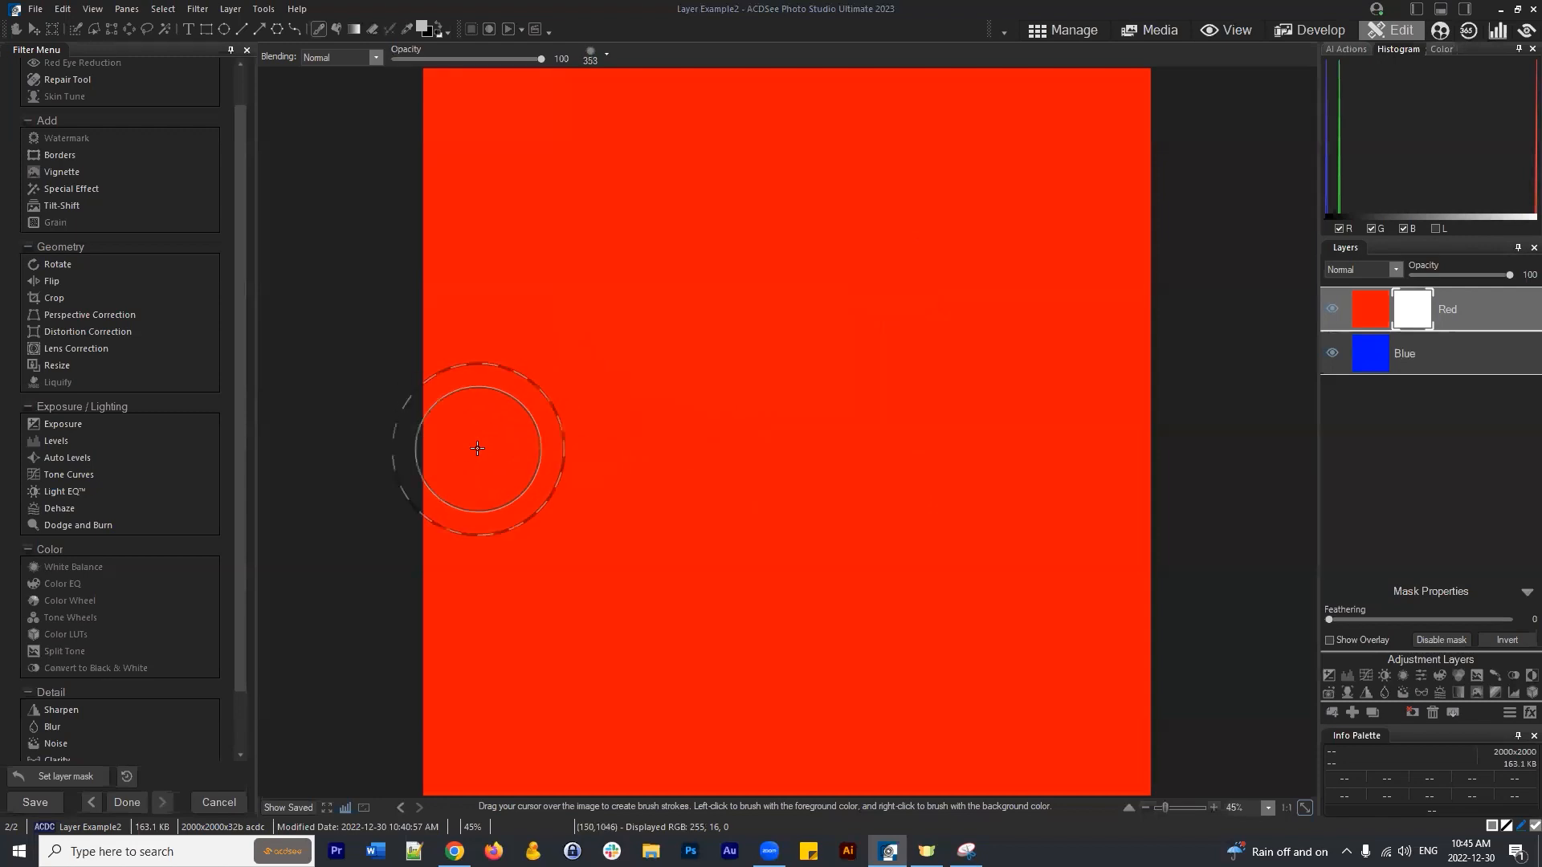
pyautogui.moveTo(421, 411)
pyautogui.mouseDown()
pyautogui.moveTo(459, 415)
pyautogui.moveTo(461, 435)
pyautogui.moveTo(535, 439)
pyautogui.moveTo(440, 409)
pyautogui.moveTo(842, 404)
pyautogui.moveTo(1257, 364)
pyautogui.moveTo(988, 413)
pyautogui.moveTo(320, 409)
pyautogui.mouseUp()
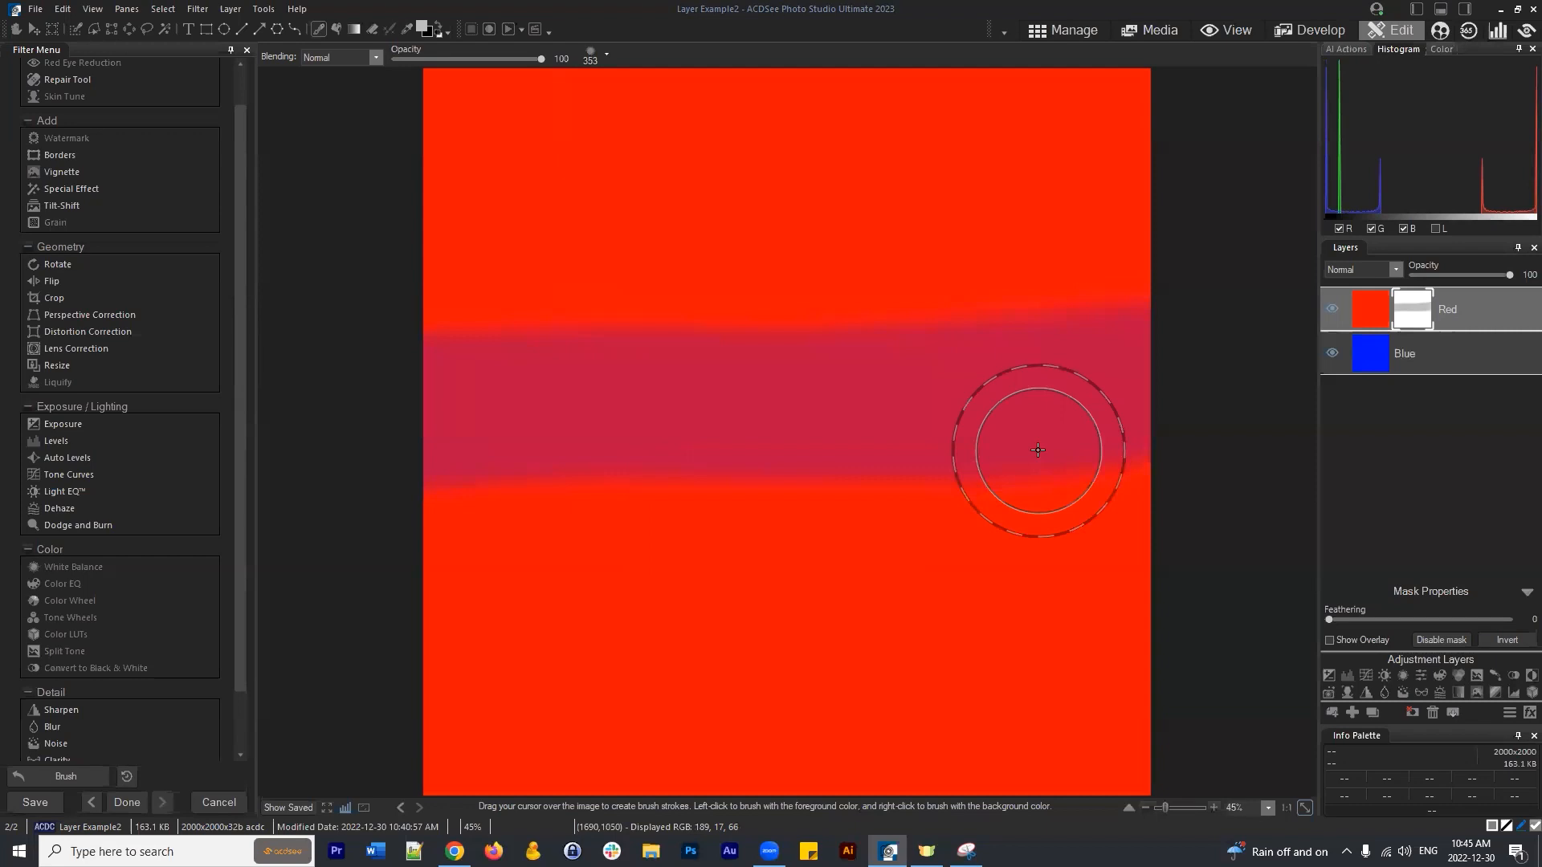
pyautogui.click(1460, 306)
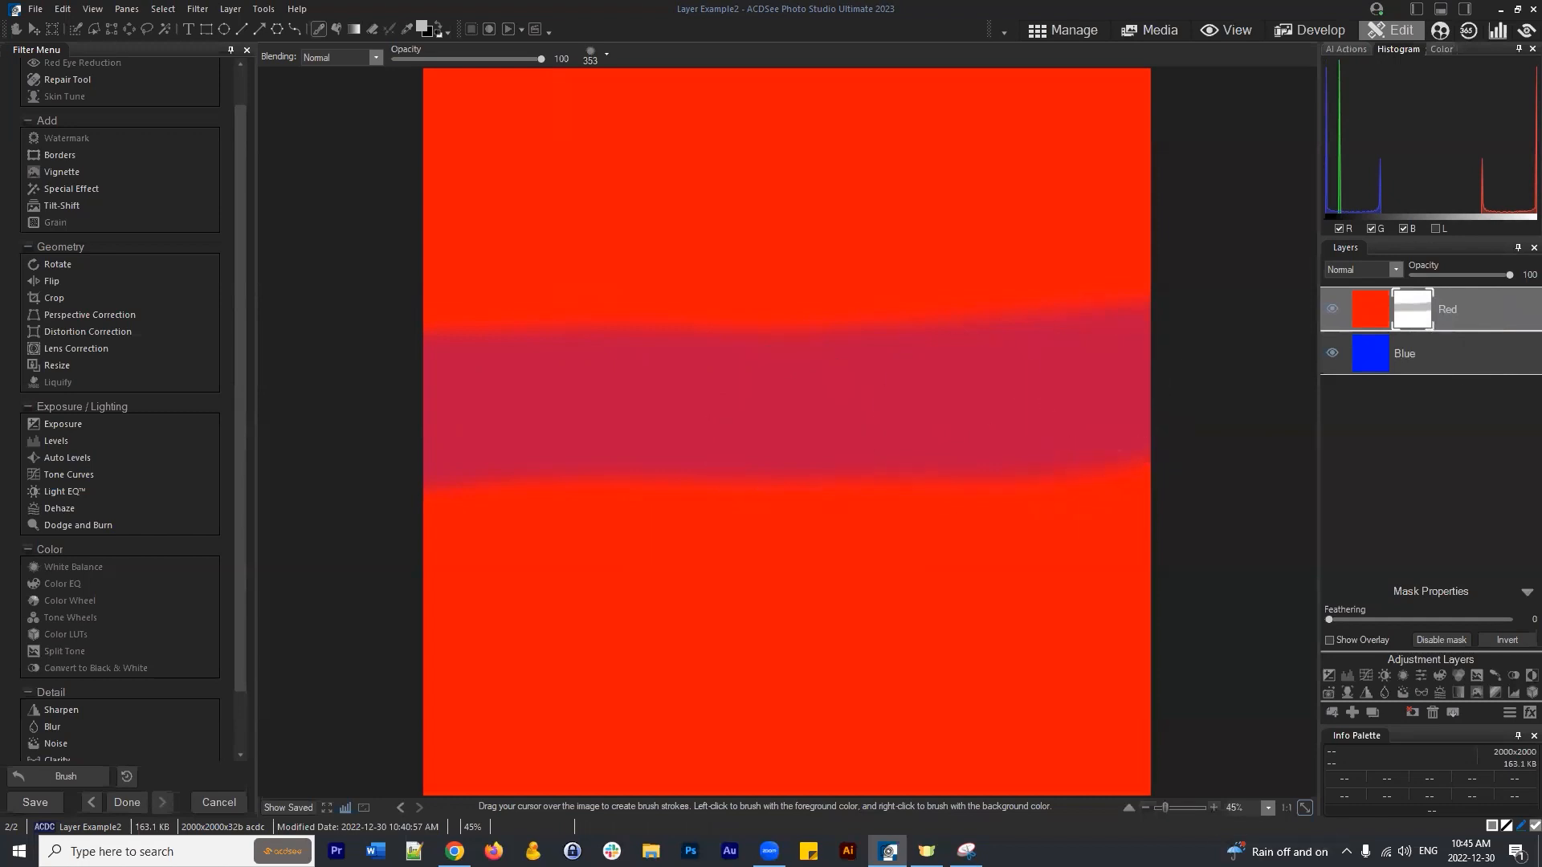
pyautogui.hotkey('ctrl', 'z')
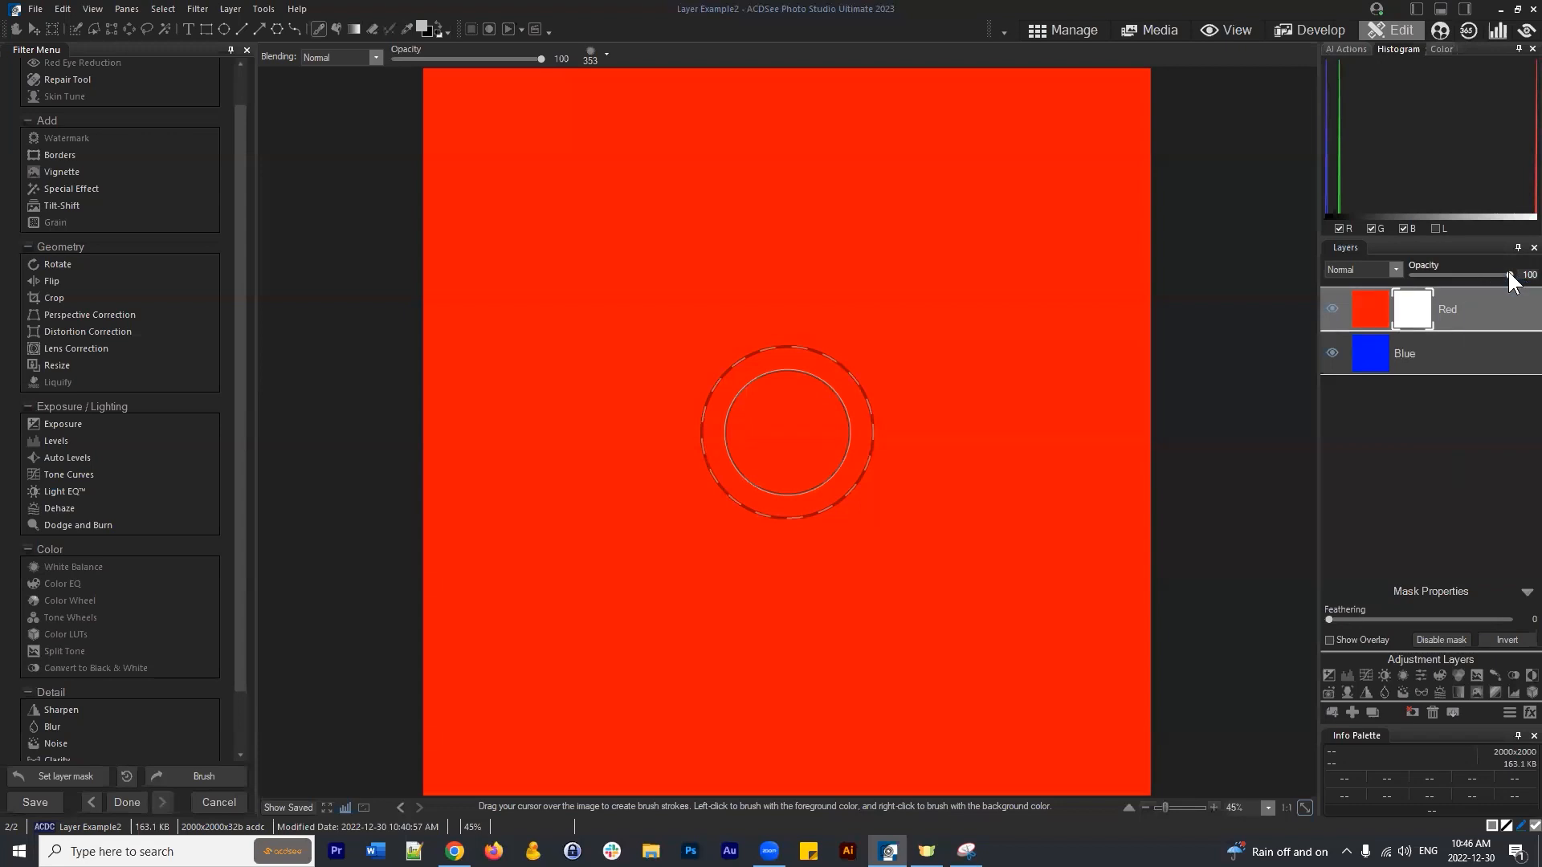
# Try opacities of 50, 80 and 20 on the Red layer to blend it with the blue beneath.
pyautogui.moveTo(1510, 275); pyautogui.dragTo(1461, 274)
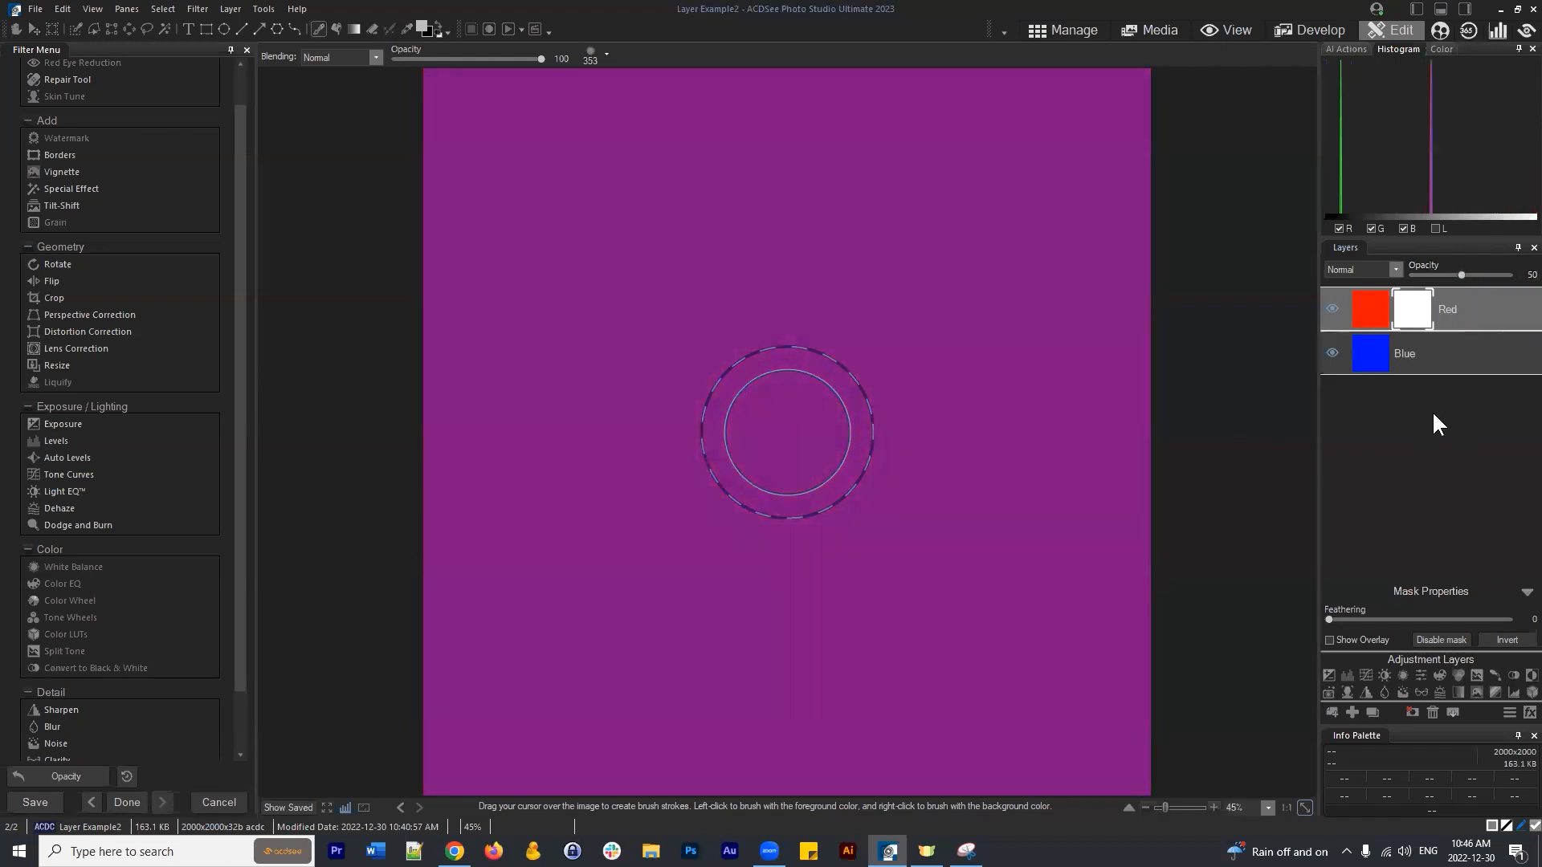
pyautogui.click(1483, 314)
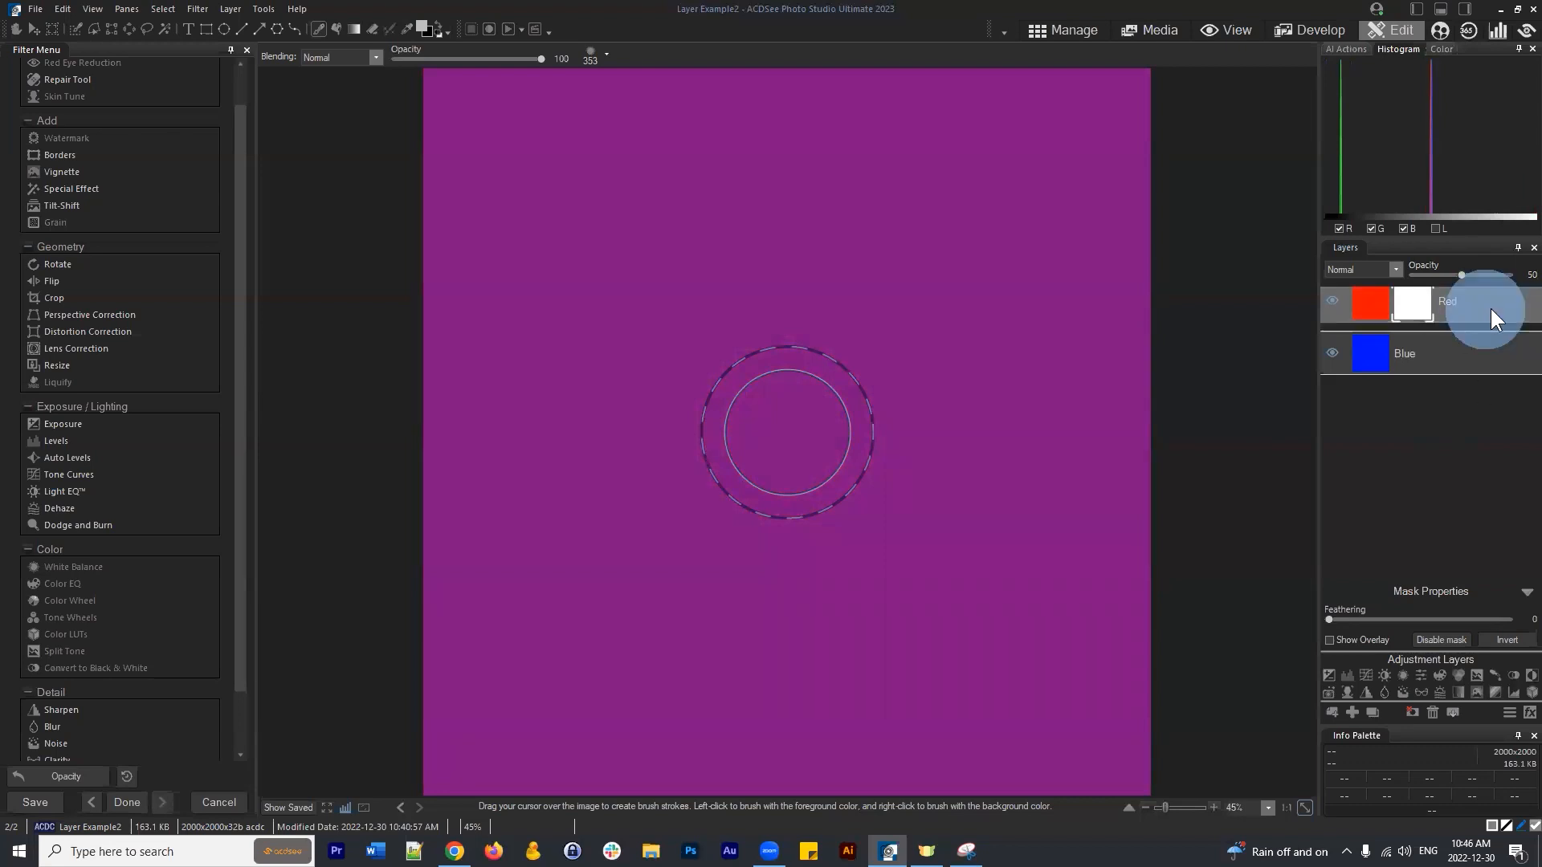
pyautogui.moveTo(1490, 310); pyautogui.dragTo(1487, 306)
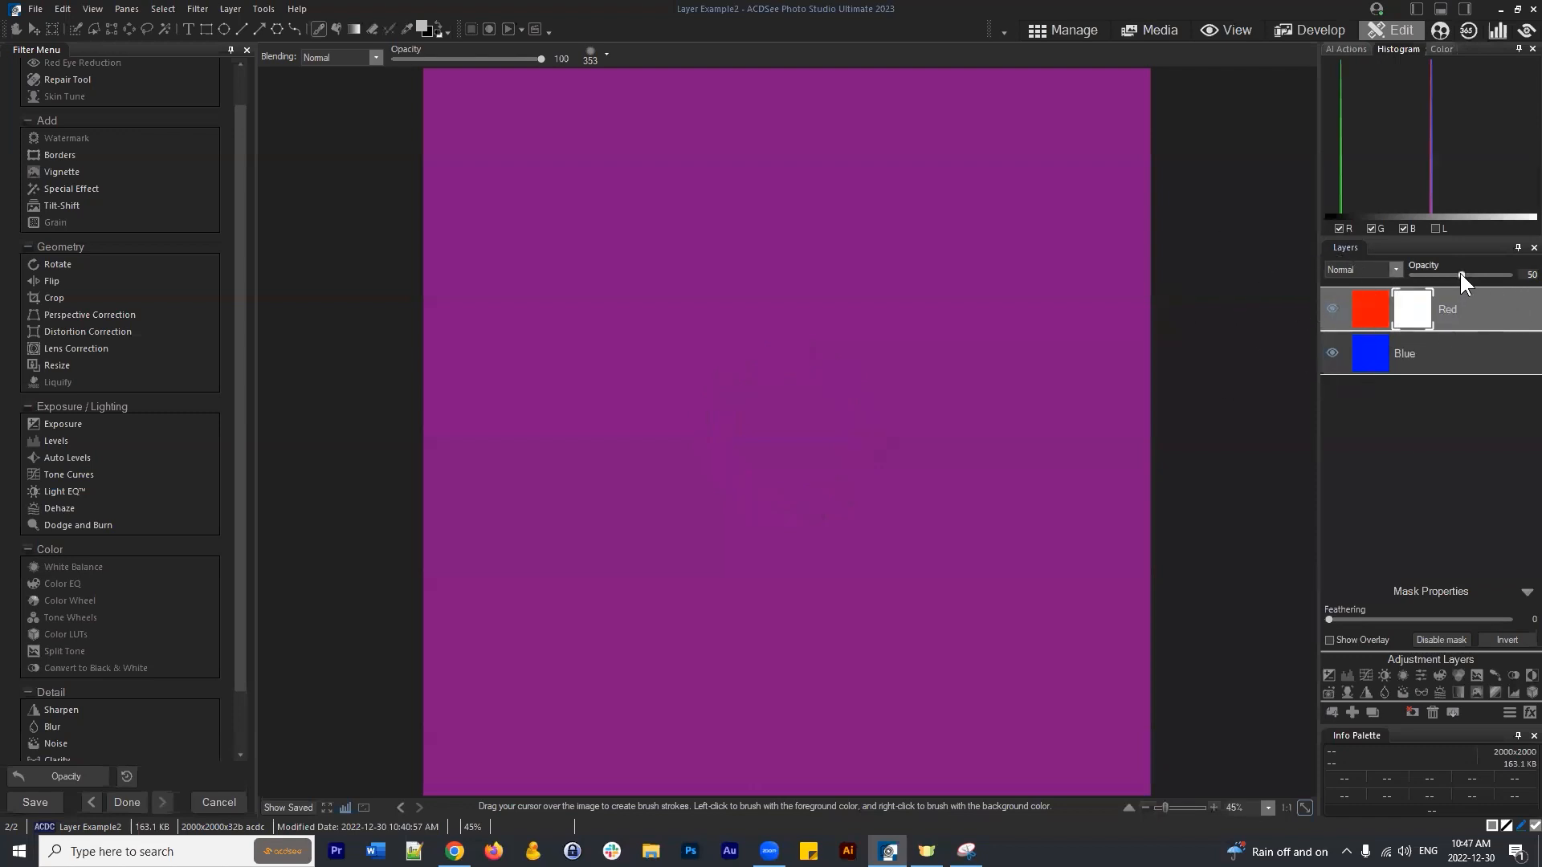
pyautogui.moveTo(1460, 272)
pyautogui.mouseDown()
pyautogui.moveTo(1432, 273)
pyautogui.moveTo(1490, 275)
pyautogui.mouseUp()
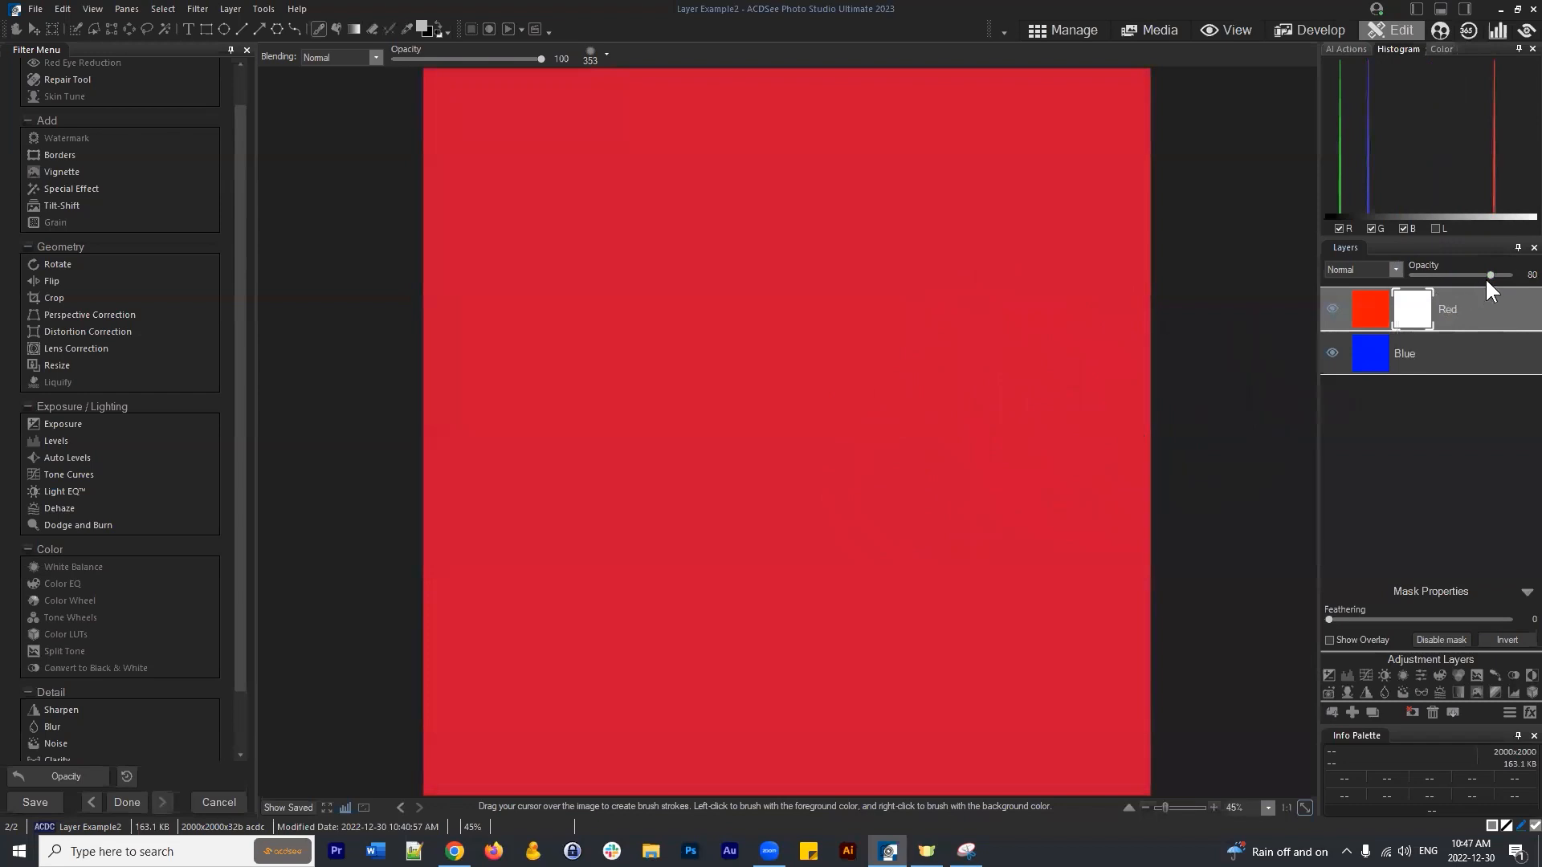
pyautogui.moveTo(1484, 273); pyautogui.dragTo(1491, 271)
pyautogui.moveTo(1491, 275); pyautogui.dragTo(1431, 276)
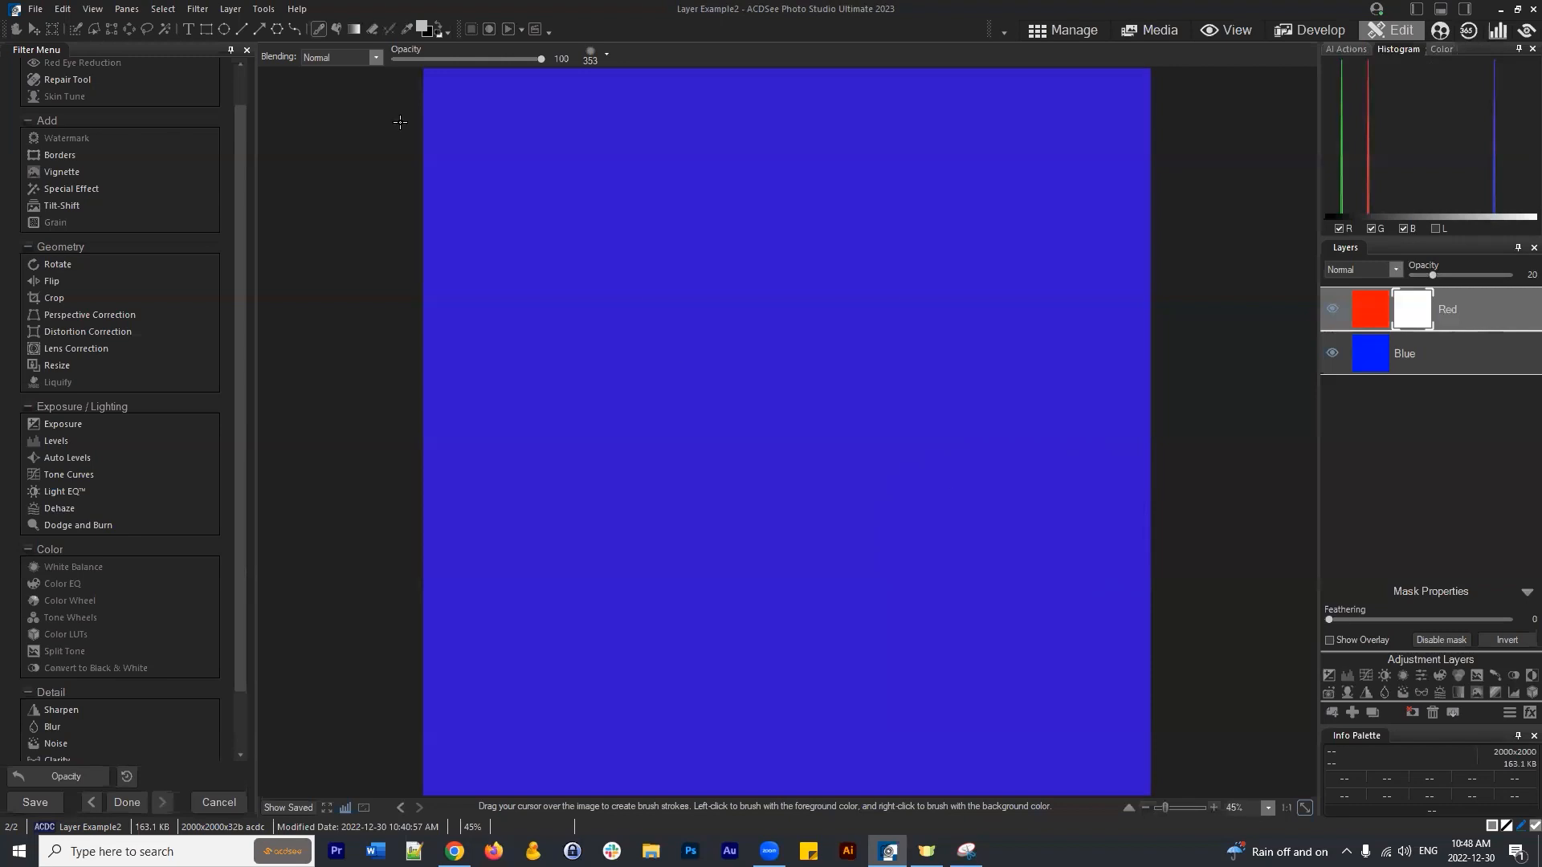
# Raise the brush feathering to about 80 and reset the foreground and background colours to white and black.
pyautogui.click(318, 29)
pyautogui.click(606, 54)
pyautogui.moveTo(628, 95); pyautogui.dragTo(729, 95)
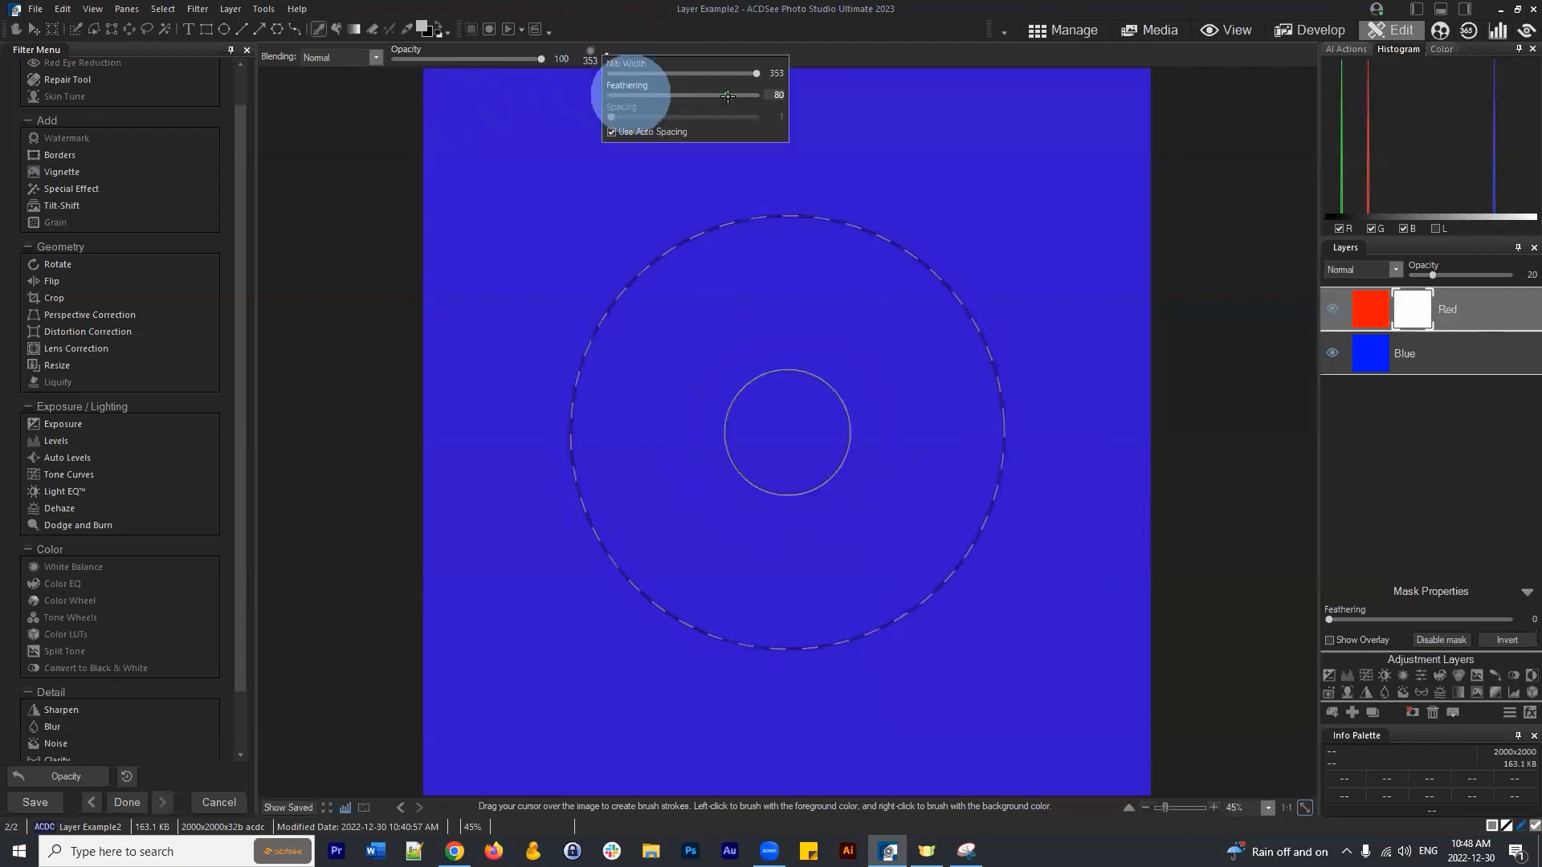
pyautogui.click(436, 32)
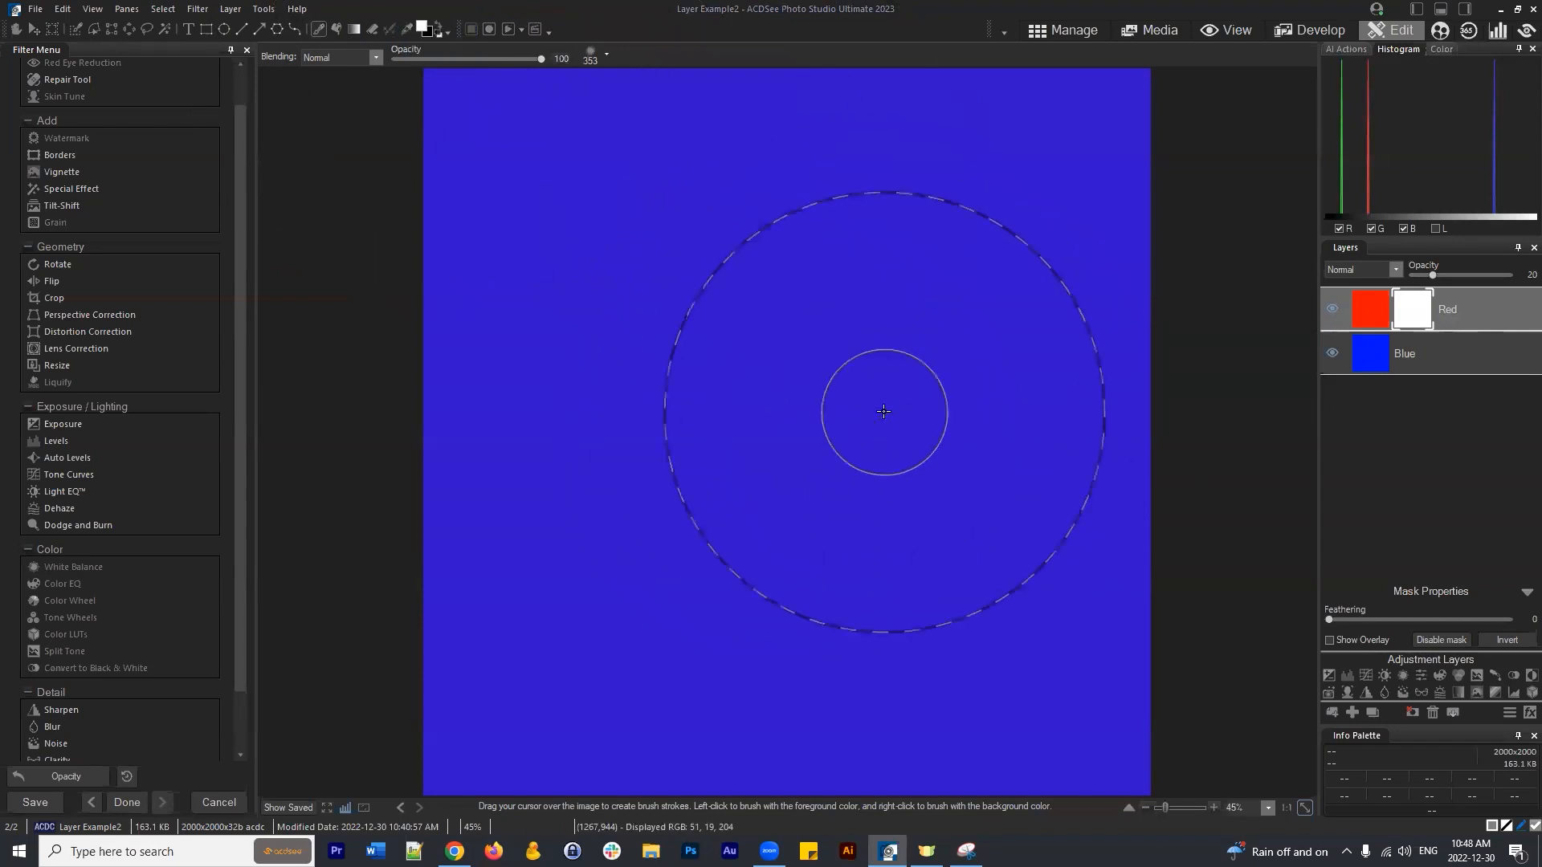
# Restore the Red layer's opacity to 100 and brush soft black over the mask's upper-left corner to reveal blue.
pyautogui.moveTo(1433, 275); pyautogui.dragTo(1513, 275)
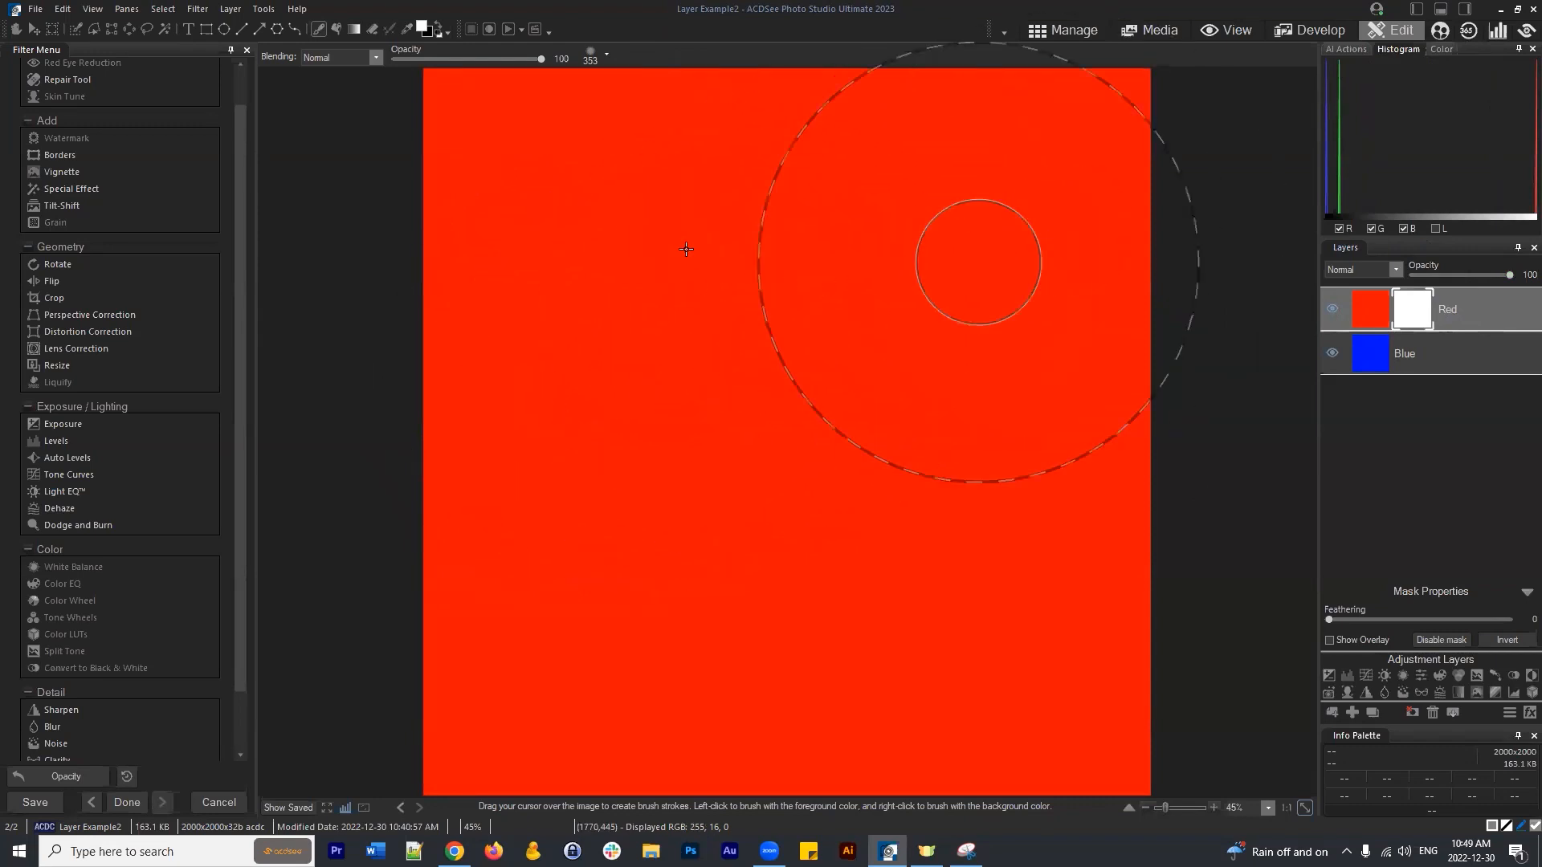
pyautogui.click(437, 24)
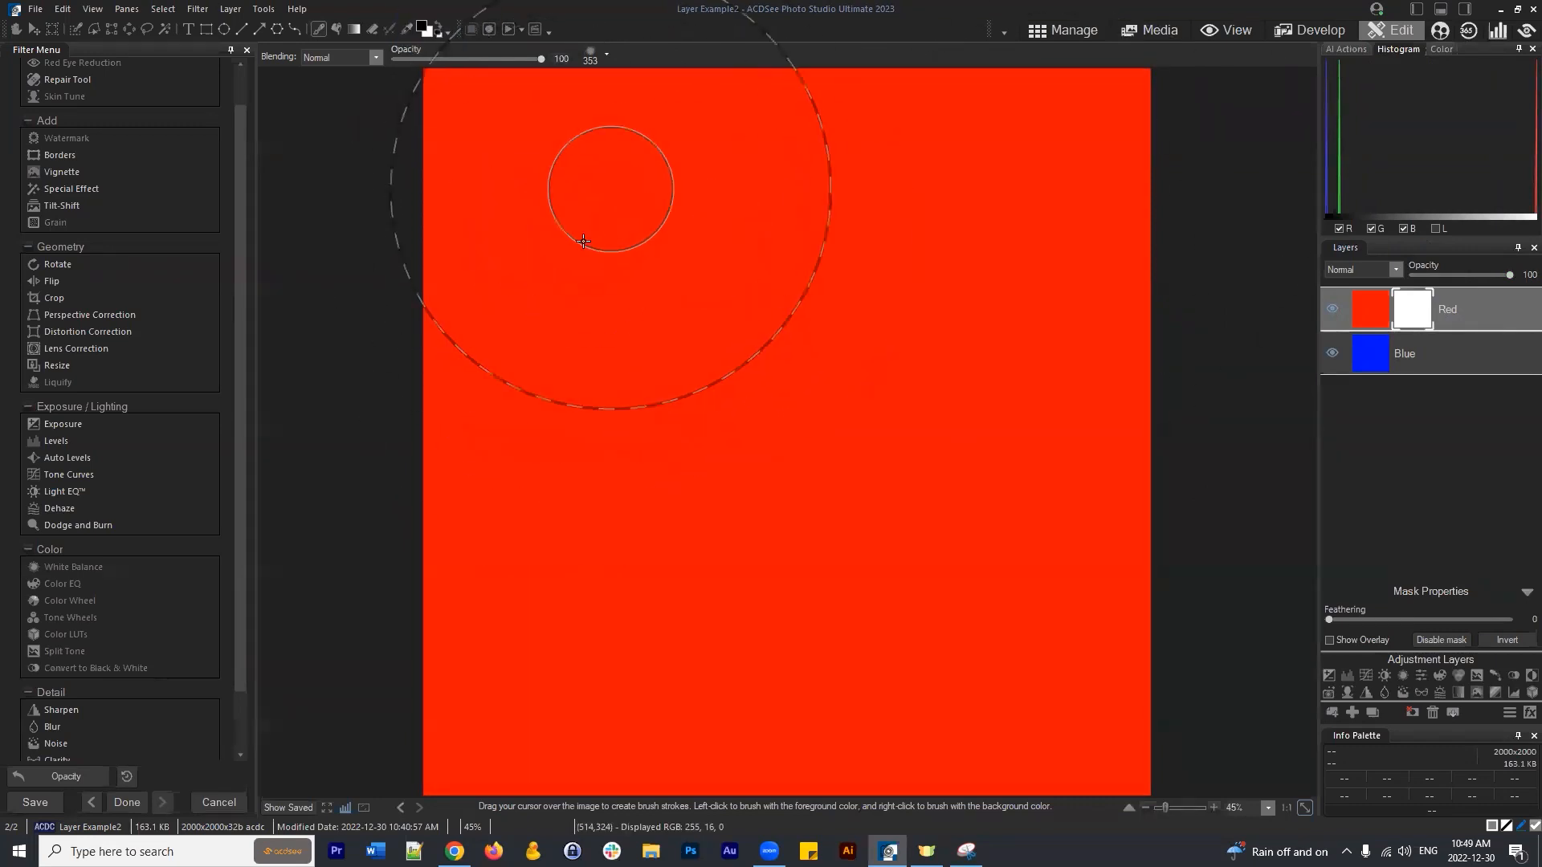
pyautogui.moveTo(493, 129)
pyautogui.mouseDown()
pyautogui.moveTo(448, 114)
pyautogui.moveTo(533, 155)
pyautogui.moveTo(442, 129)
pyautogui.mouseUp()
pyautogui.moveTo(630, 103); pyautogui.dragTo(480, 98)
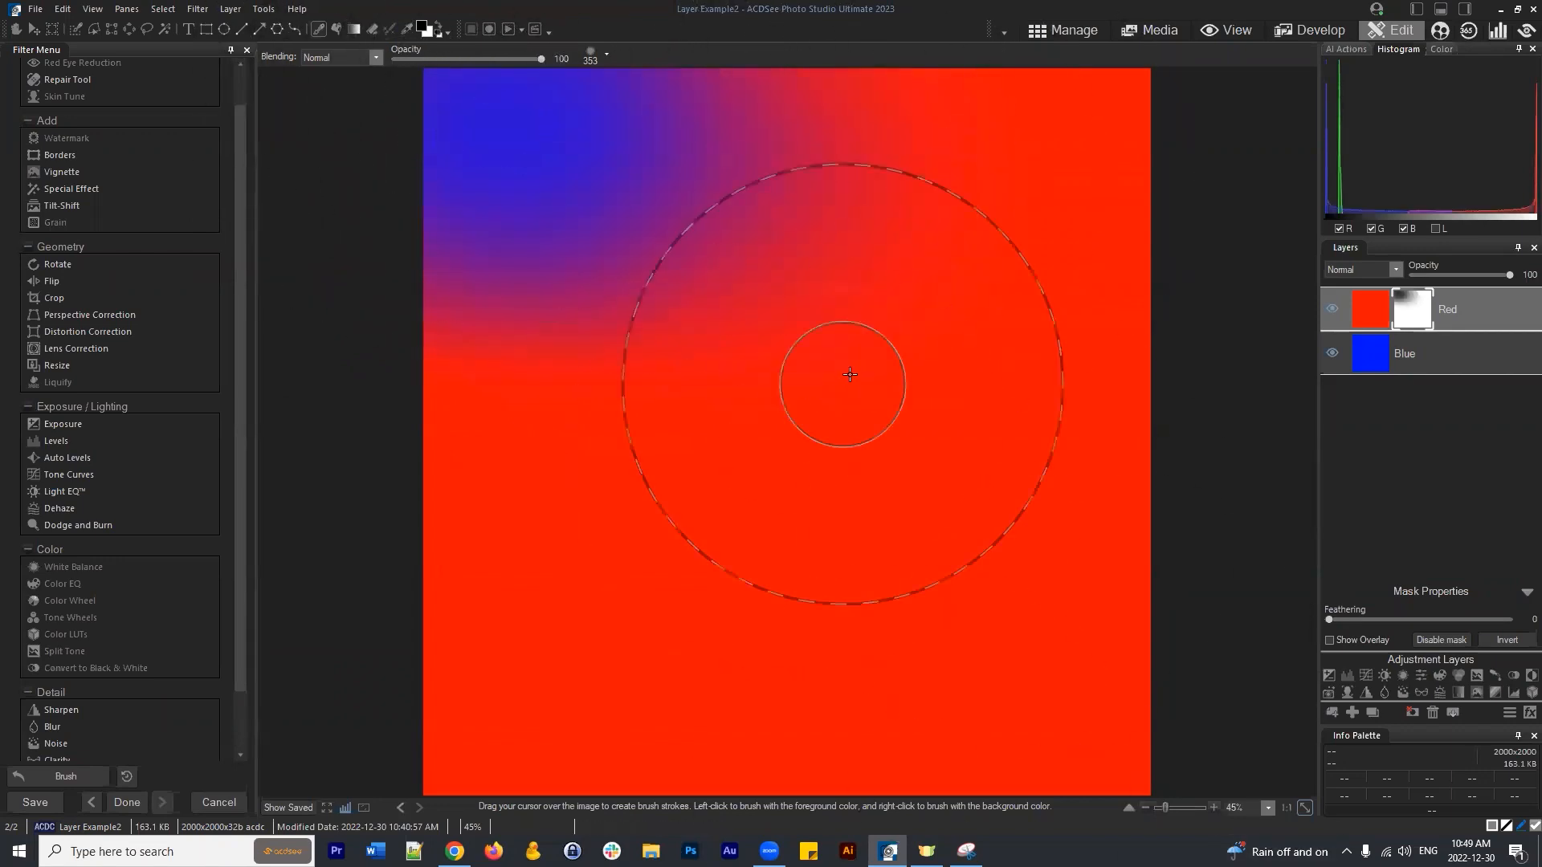
# Shrink the brush to a nib width of 11 with feathering at 80, and enlarge it to 156.
pyautogui.scroll(-15, 847, 560)
pyautogui.scroll(-4, 840, 613)
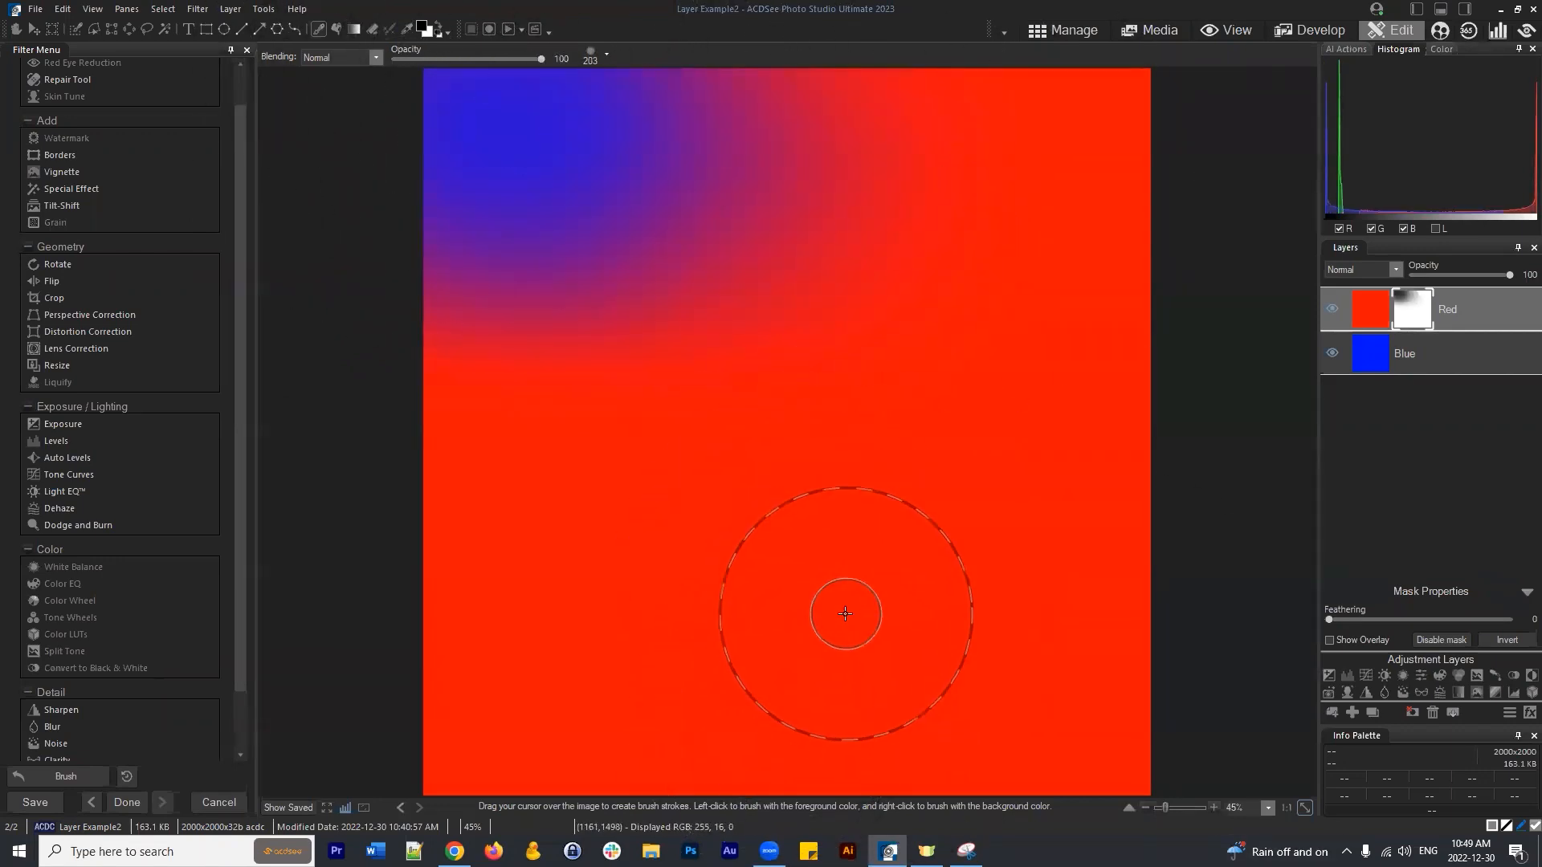
pyautogui.scroll(-15, 753, 117)
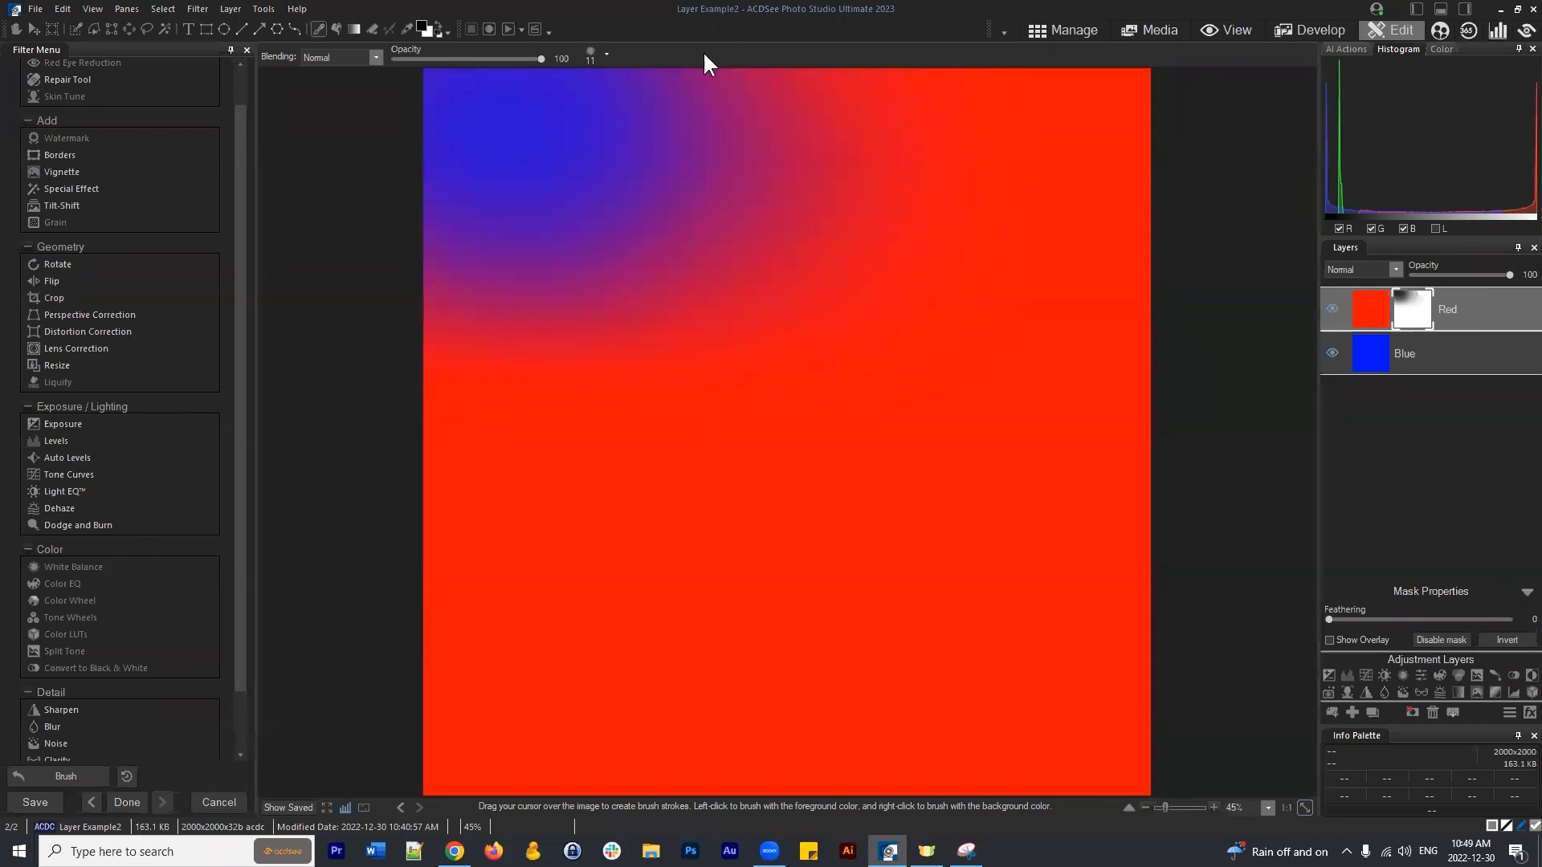
pyautogui.click(606, 54)
pyautogui.moveTo(741, 93)
pyautogui.mouseDown()
pyautogui.moveTo(758, 93)
pyautogui.moveTo(736, 94)
pyautogui.mouseUp()
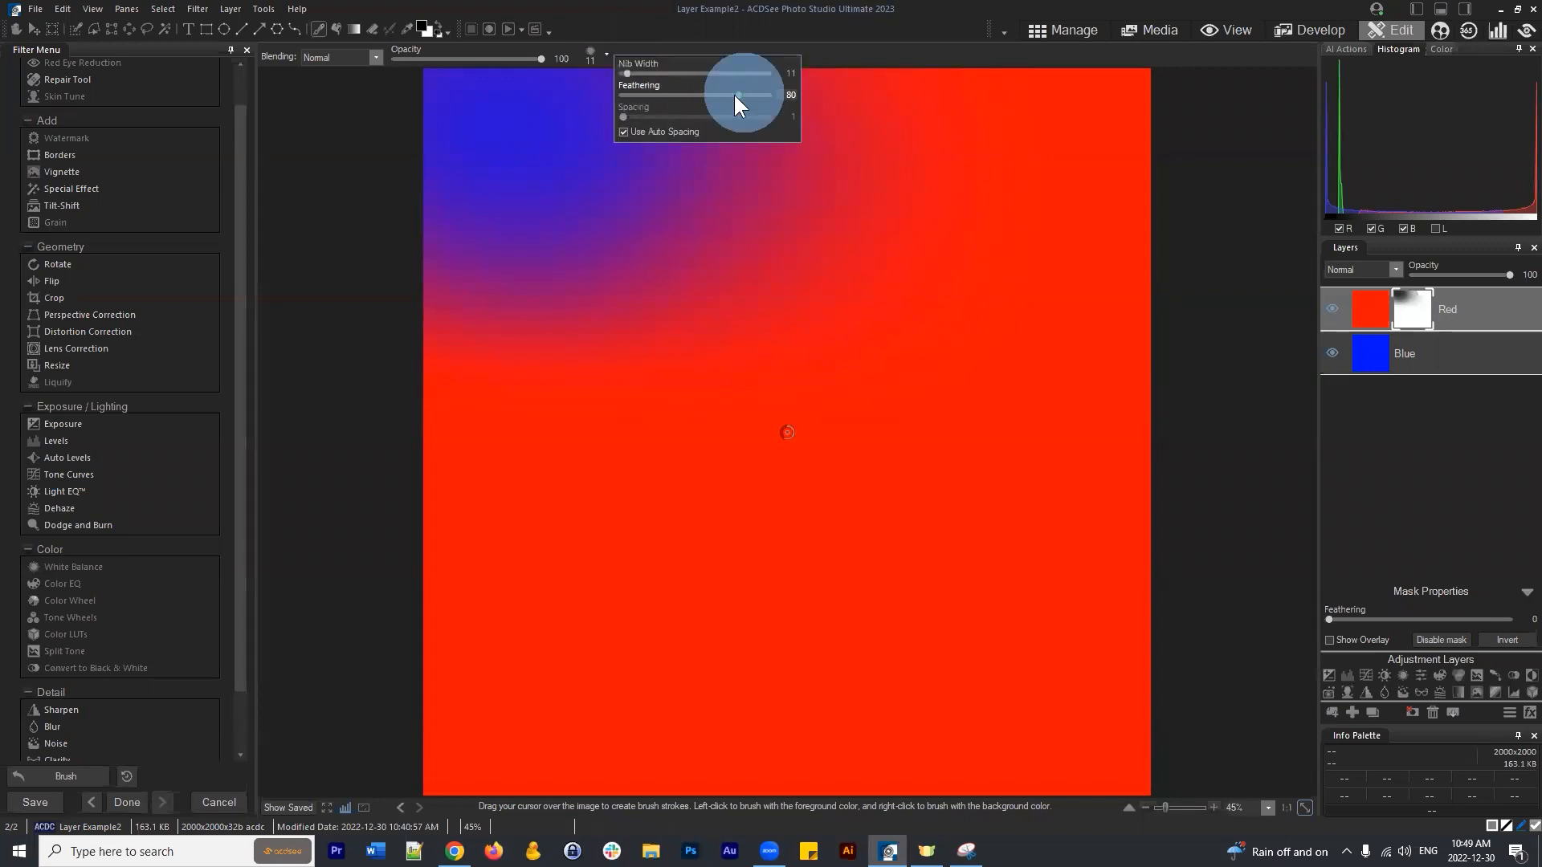
pyautogui.scroll(10, 816, 289)
pyautogui.click(808, 395)
pyautogui.scroll(4, 808, 396)
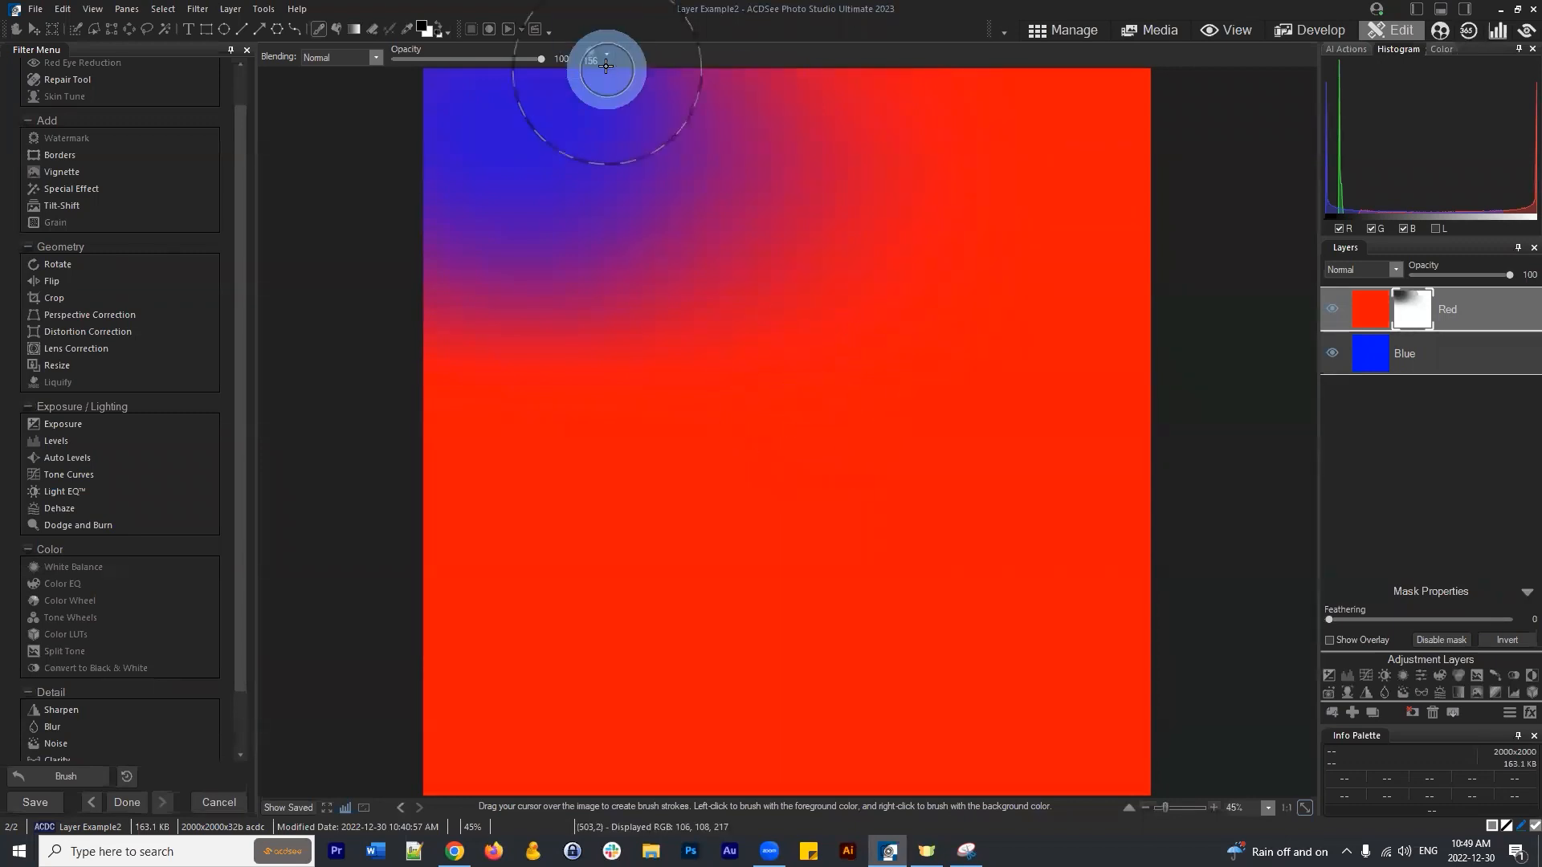
# Raise the brush feathering to about 90 at a nib width of 156.
pyautogui.click(596, 55)
pyautogui.moveTo(721, 95)
pyautogui.mouseDown()
pyautogui.moveTo(750, 95)
pyautogui.moveTo(736, 96)
pyautogui.mouseUp()
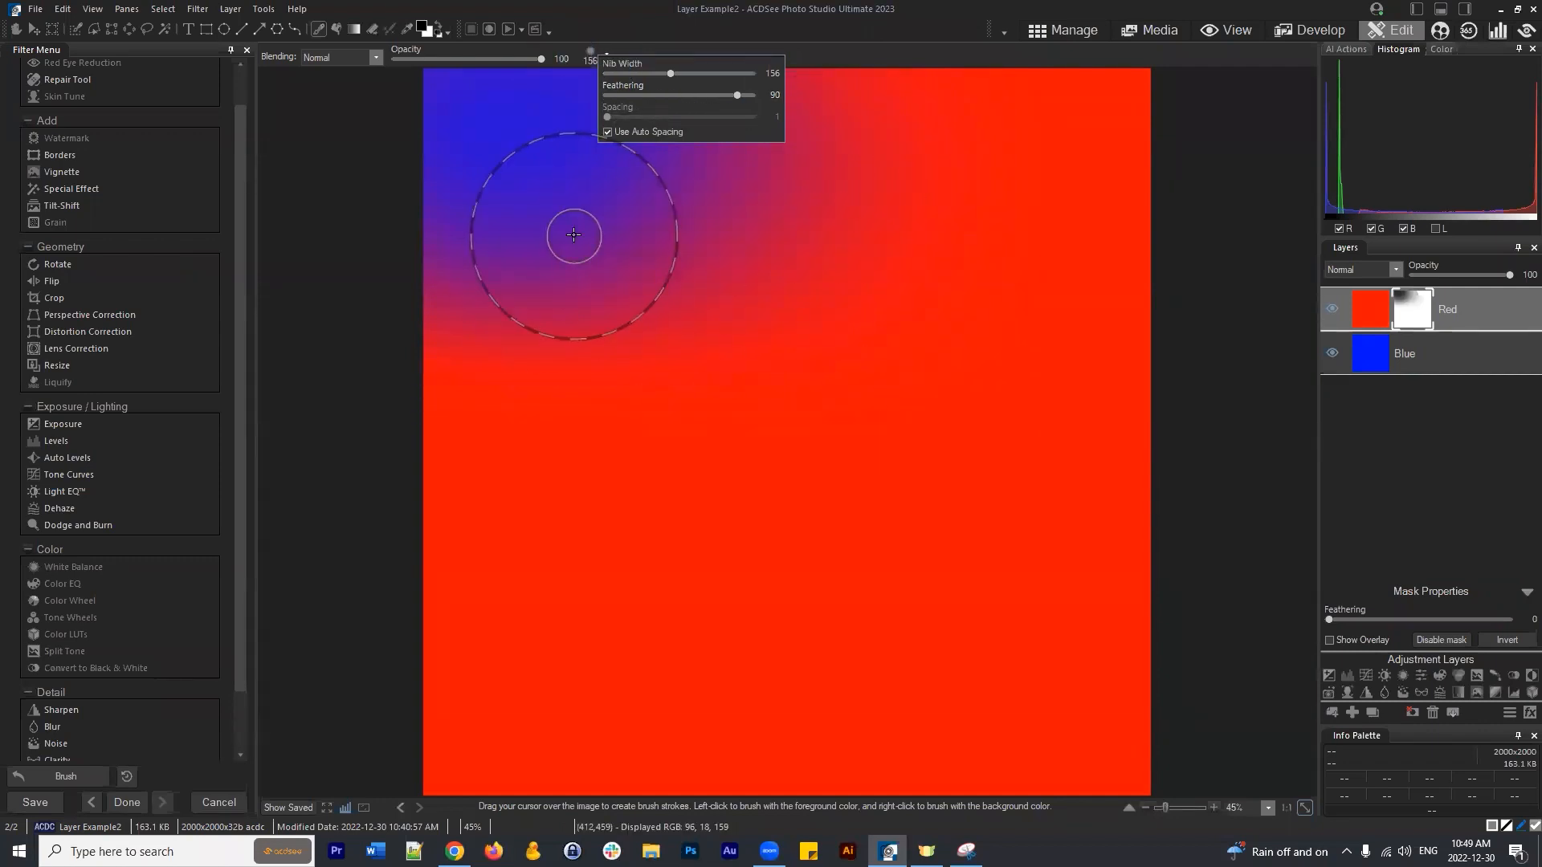
pyautogui.moveTo(574, 235)
pyautogui.mouseDown()
pyautogui.moveTo(626, 257)
pyautogui.moveTo(509, 166)
pyautogui.mouseUp()
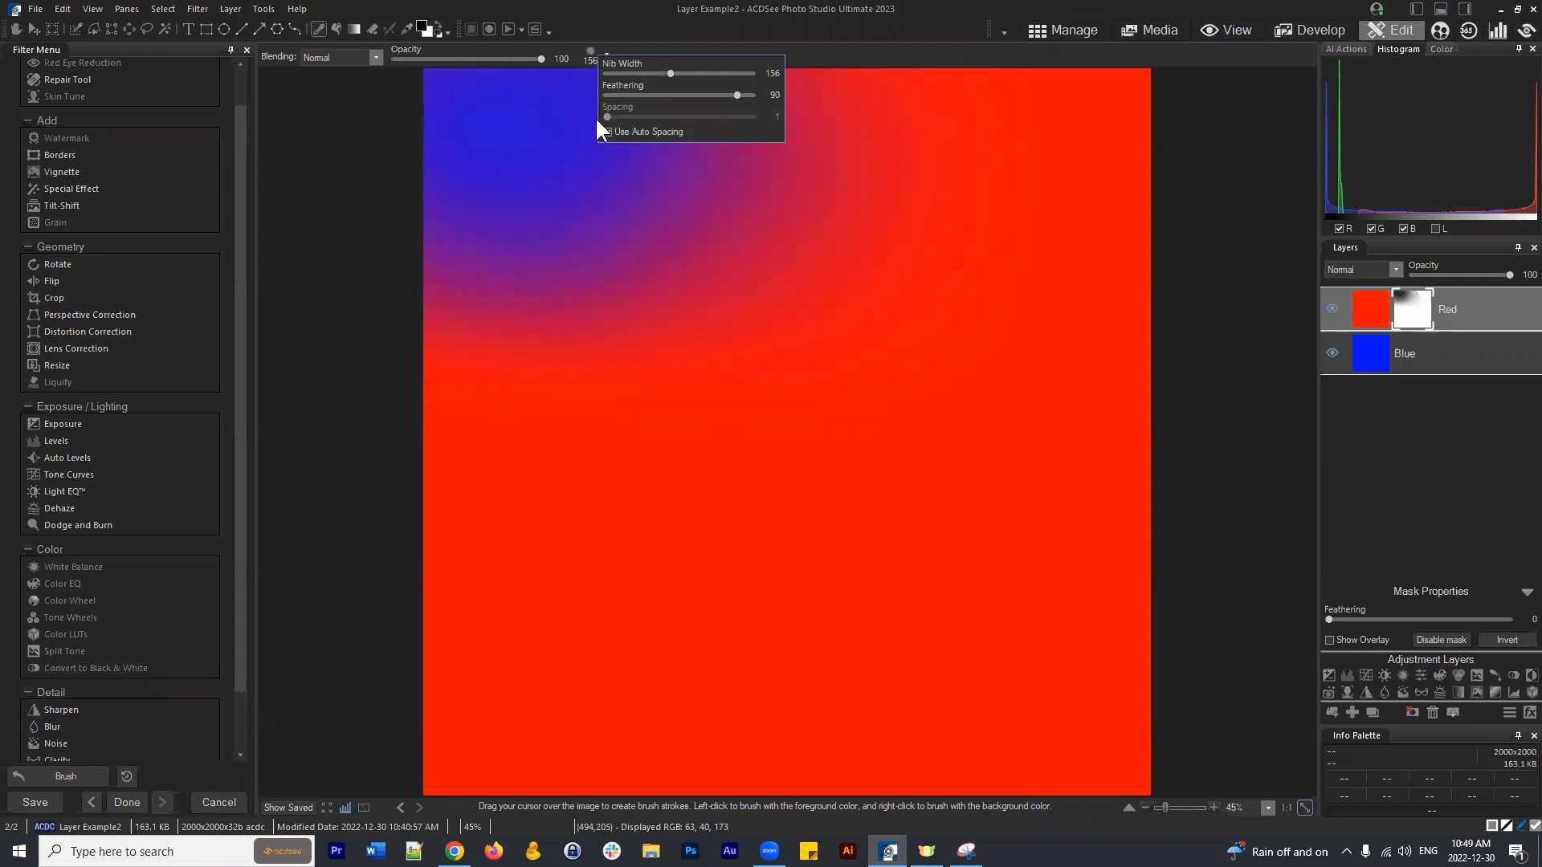
pyautogui.click(733, 94)
pyautogui.click(334, 220)
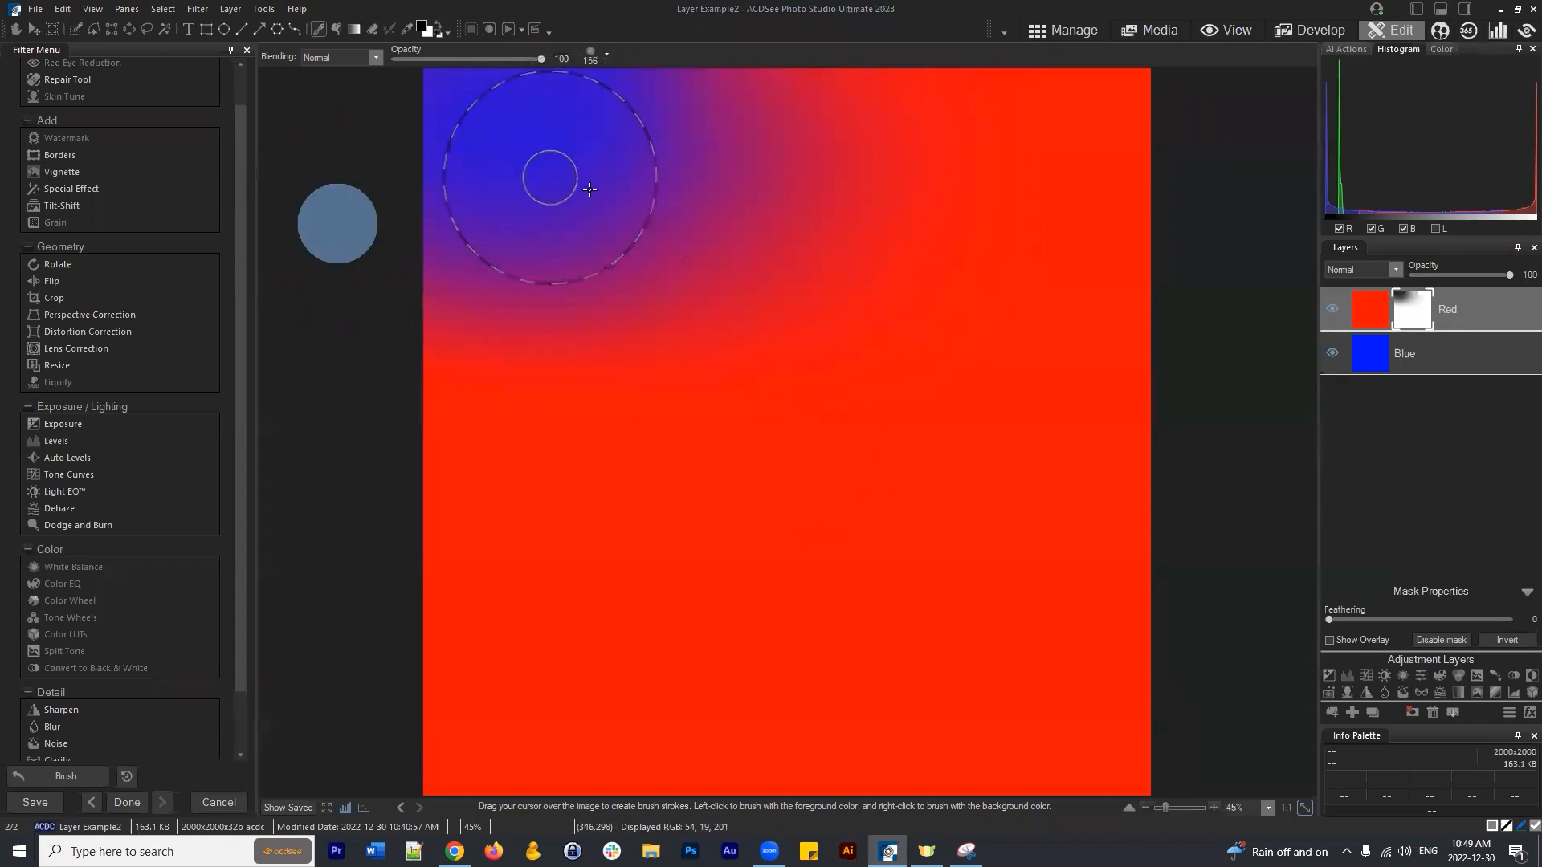
# Paint white over the blue corner of the Red layer's mask with brush sizes 91 and 216, and reset the mask to white.
pyautogui.moveTo(669, 72); pyautogui.dragTo(705, 98)
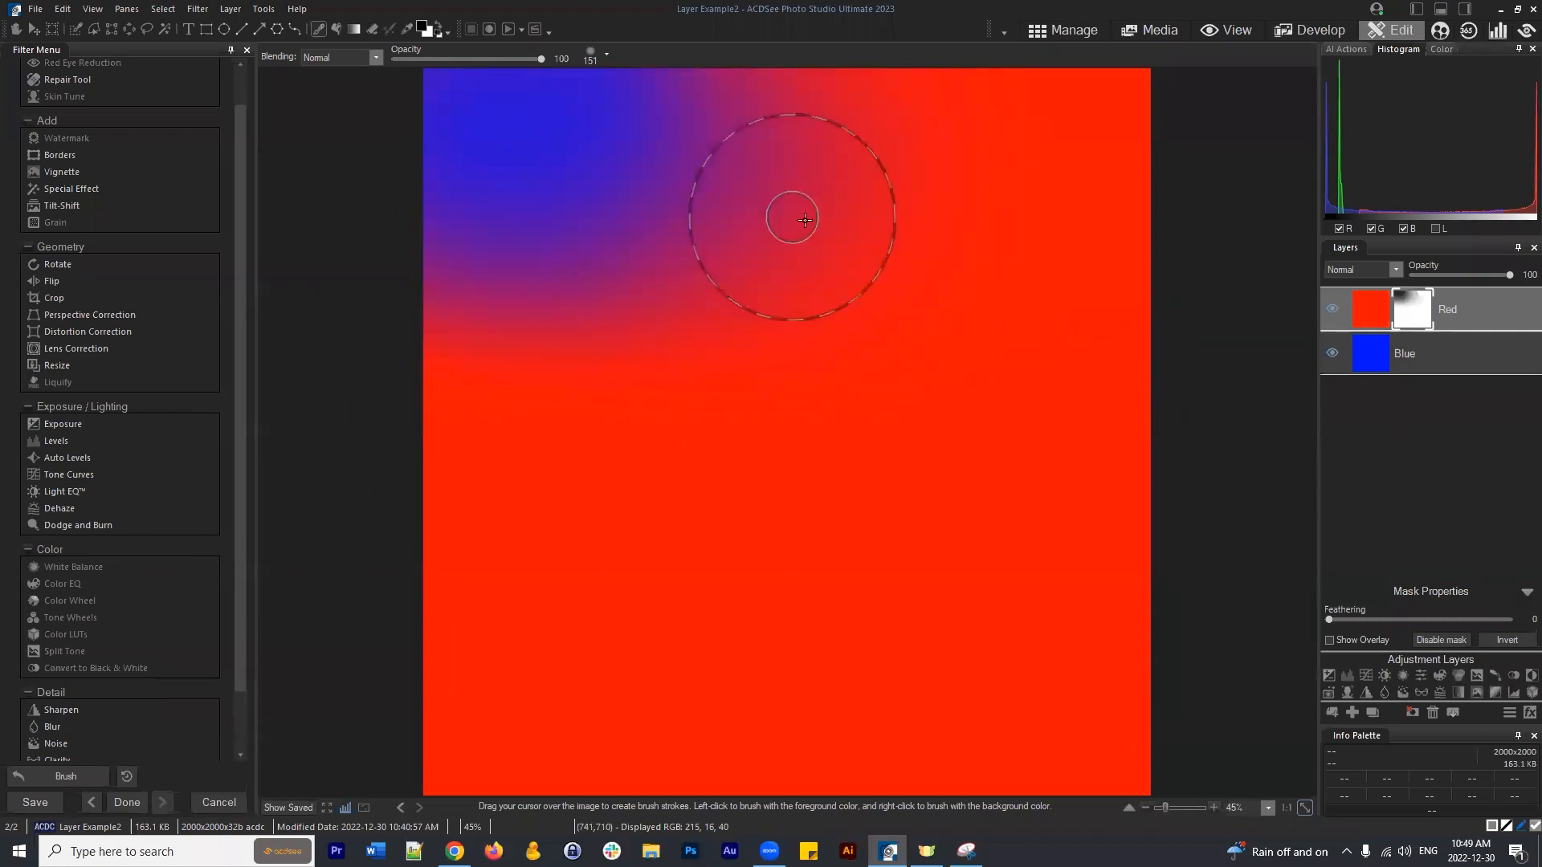
pyautogui.scroll(-7, 710, 116)
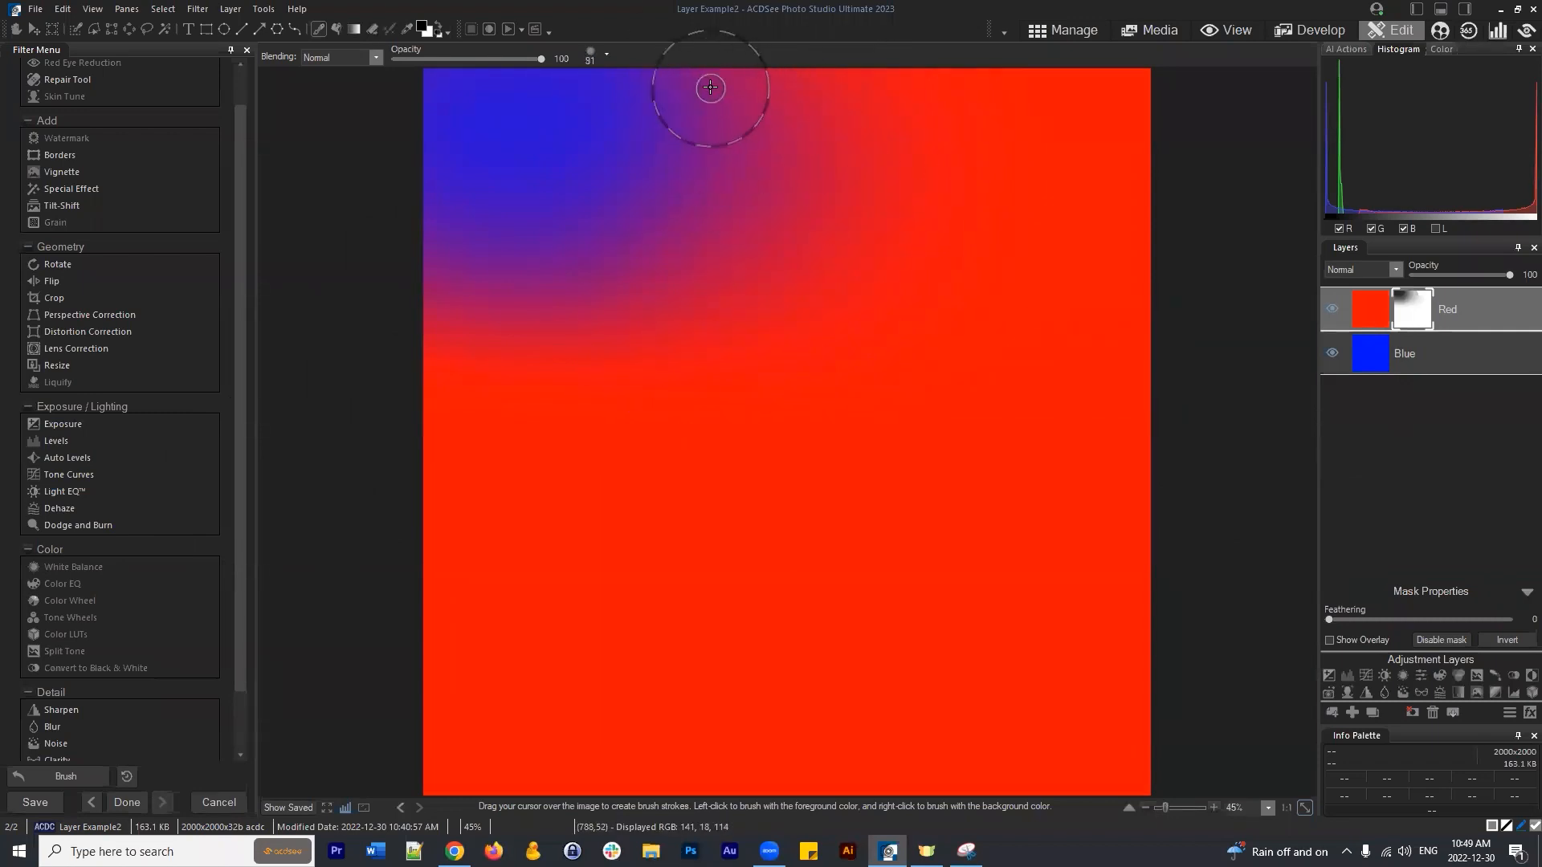
pyautogui.scroll(1, 712, 88)
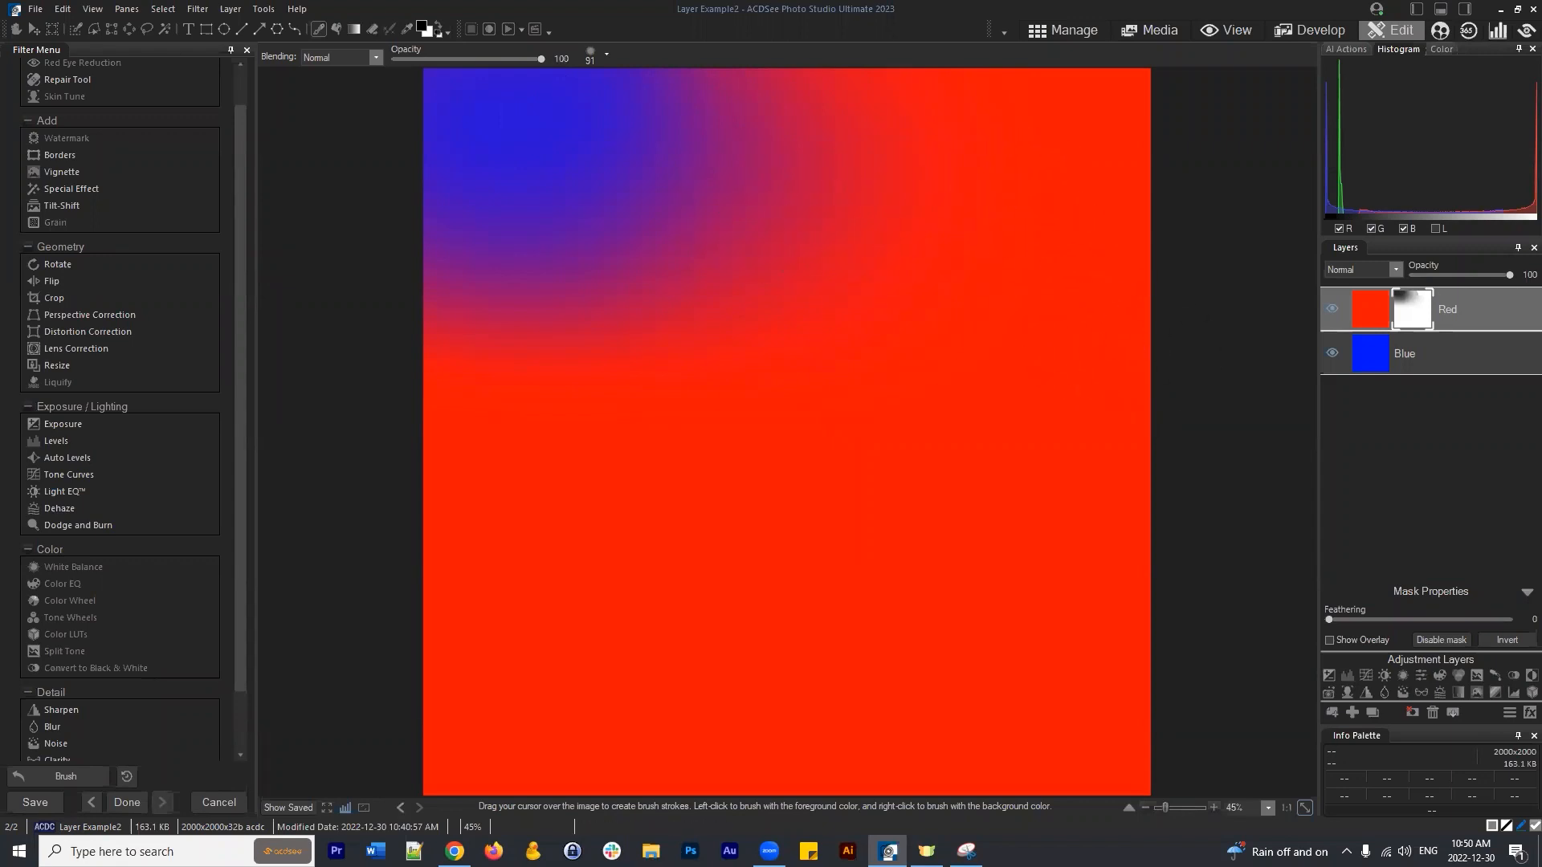
pyautogui.moveTo(626, 176)
pyautogui.mouseDown()
pyautogui.moveTo(583, 251)
pyautogui.moveTo(832, 101)
pyautogui.moveTo(681, 341)
pyautogui.moveTo(598, 375)
pyautogui.moveTo(508, 365)
pyautogui.moveTo(459, 281)
pyautogui.moveTo(587, 190)
pyautogui.moveTo(402, 316)
pyautogui.moveTo(550, 211)
pyautogui.moveTo(404, 403)
pyautogui.moveTo(567, 287)
pyautogui.moveTo(542, 435)
pyautogui.moveTo(746, 349)
pyautogui.moveTo(682, 417)
pyautogui.moveTo(695, 351)
pyautogui.moveTo(494, 532)
pyautogui.moveTo(524, 96)
pyautogui.moveTo(460, 8)
pyautogui.moveTo(420, 62)
pyautogui.moveTo(480, 65)
pyautogui.moveTo(354, 128)
pyautogui.moveTo(366, 220)
pyautogui.moveTo(560, 46)
pyautogui.mouseUp()
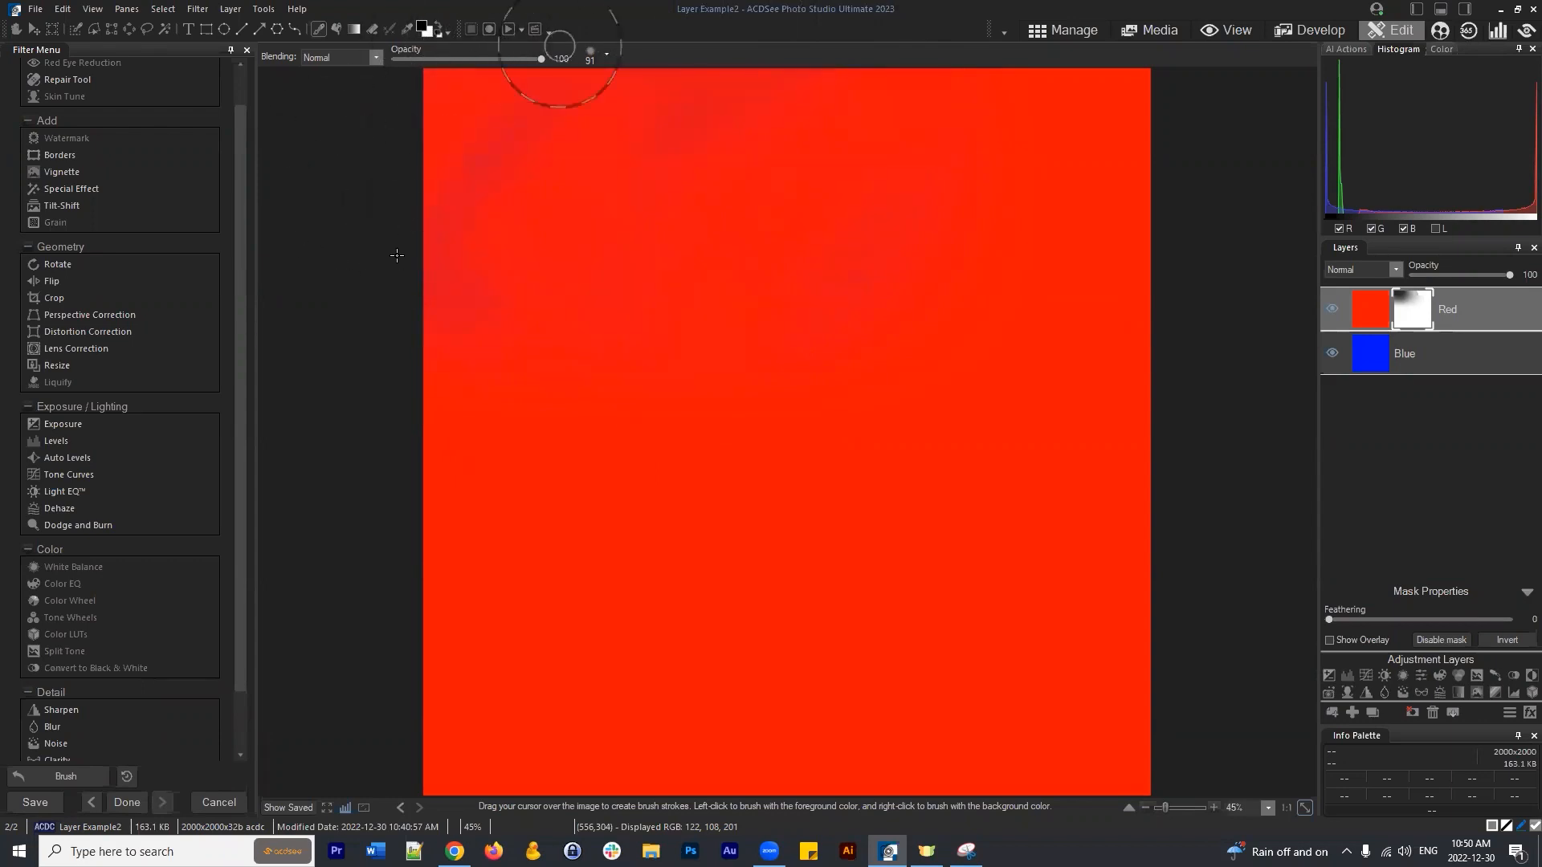
pyautogui.moveTo(397, 256); pyautogui.dragTo(313, 287)
pyautogui.scroll(8, 811, 347)
pyautogui.moveTo(778, 243)
pyautogui.mouseDown()
pyautogui.moveTo(405, 100)
pyautogui.moveTo(644, 414)
pyautogui.moveTo(908, 407)
pyautogui.moveTo(963, 191)
pyautogui.moveTo(1114, 421)
pyautogui.mouseUp()
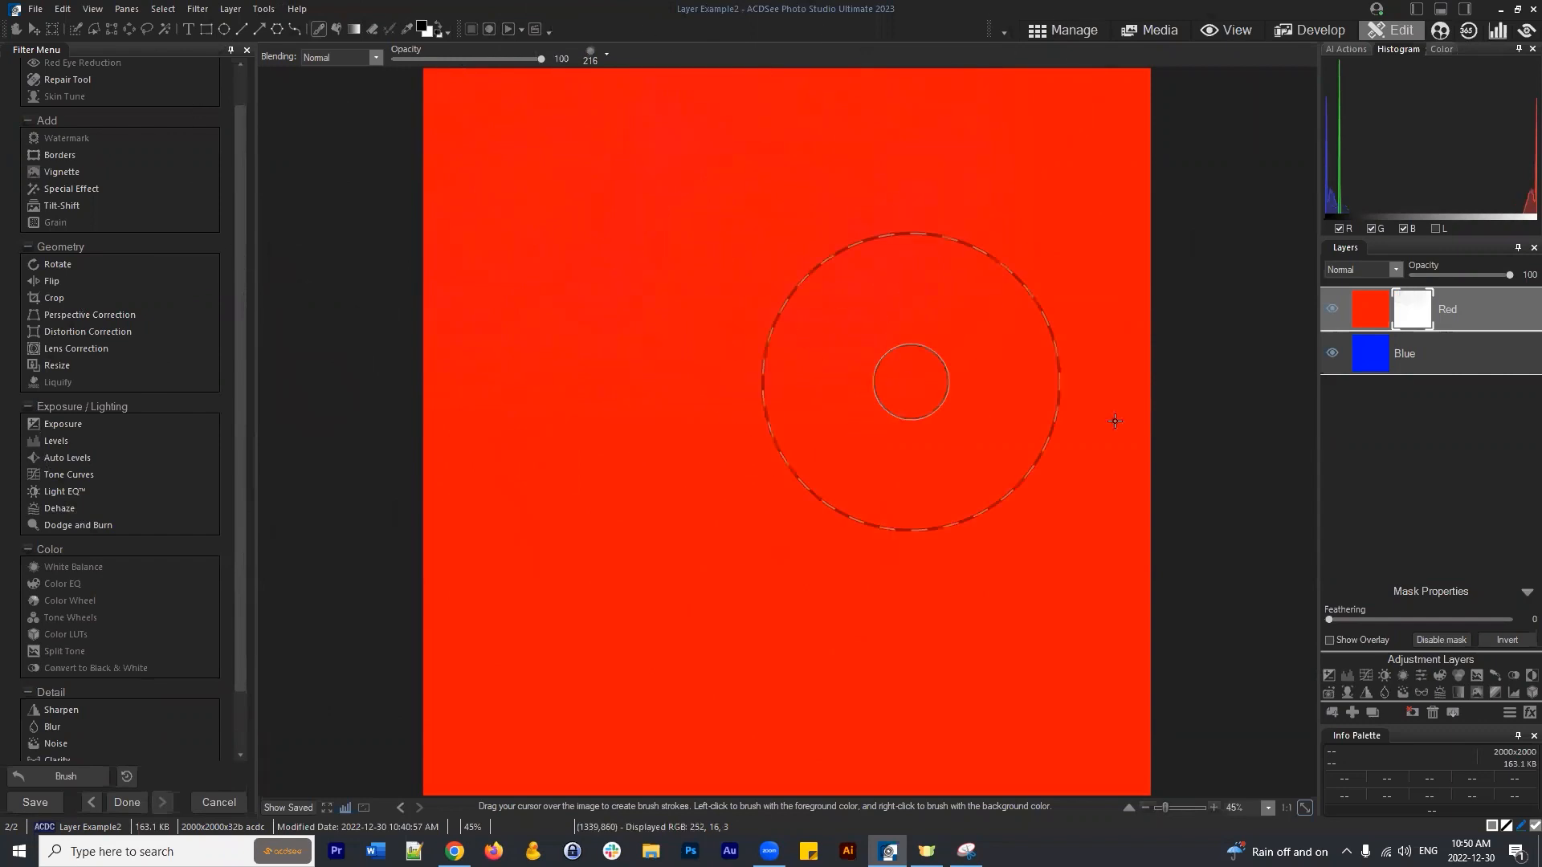
pyautogui.rightClick(1411, 309)
pyautogui.click(1393, 491)
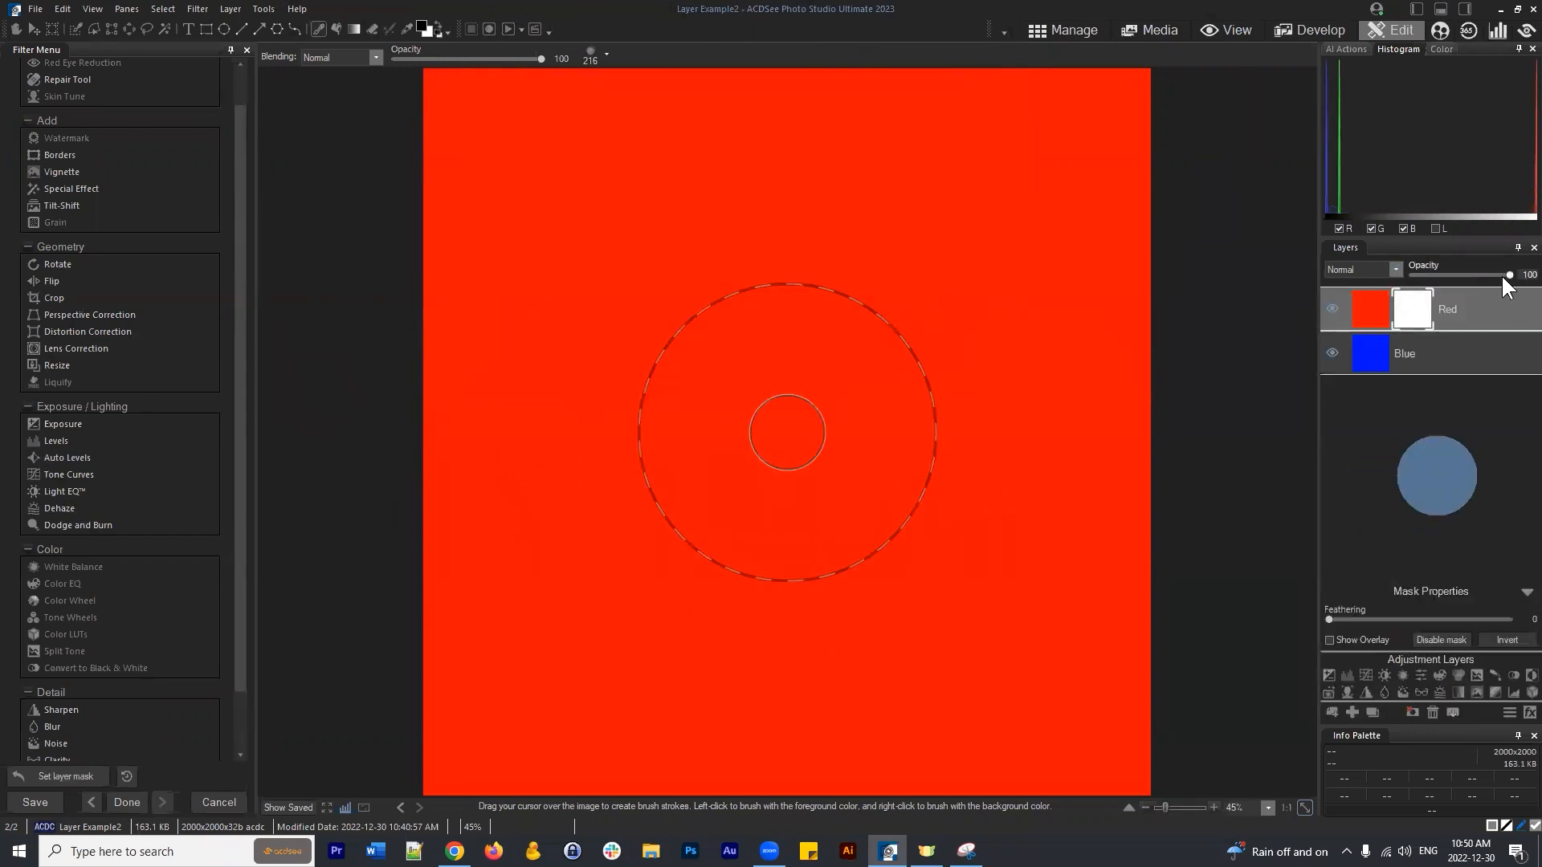
# Lower the Red layer's opacity to 50 and restore it to 100.
pyautogui.moveTo(1502, 275); pyautogui.dragTo(1457, 271)
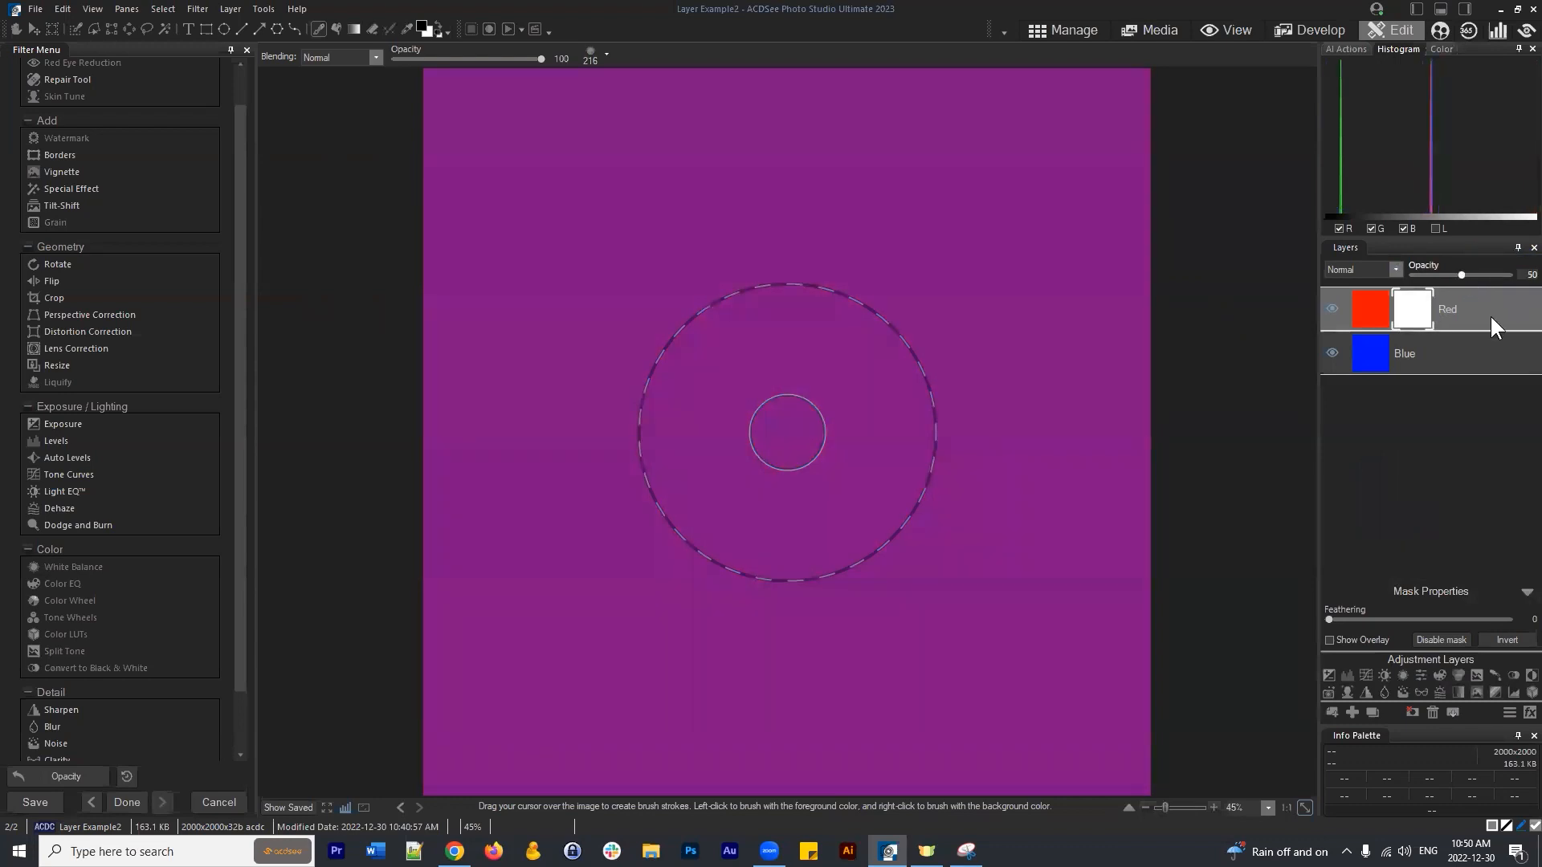
pyautogui.click(1486, 301)
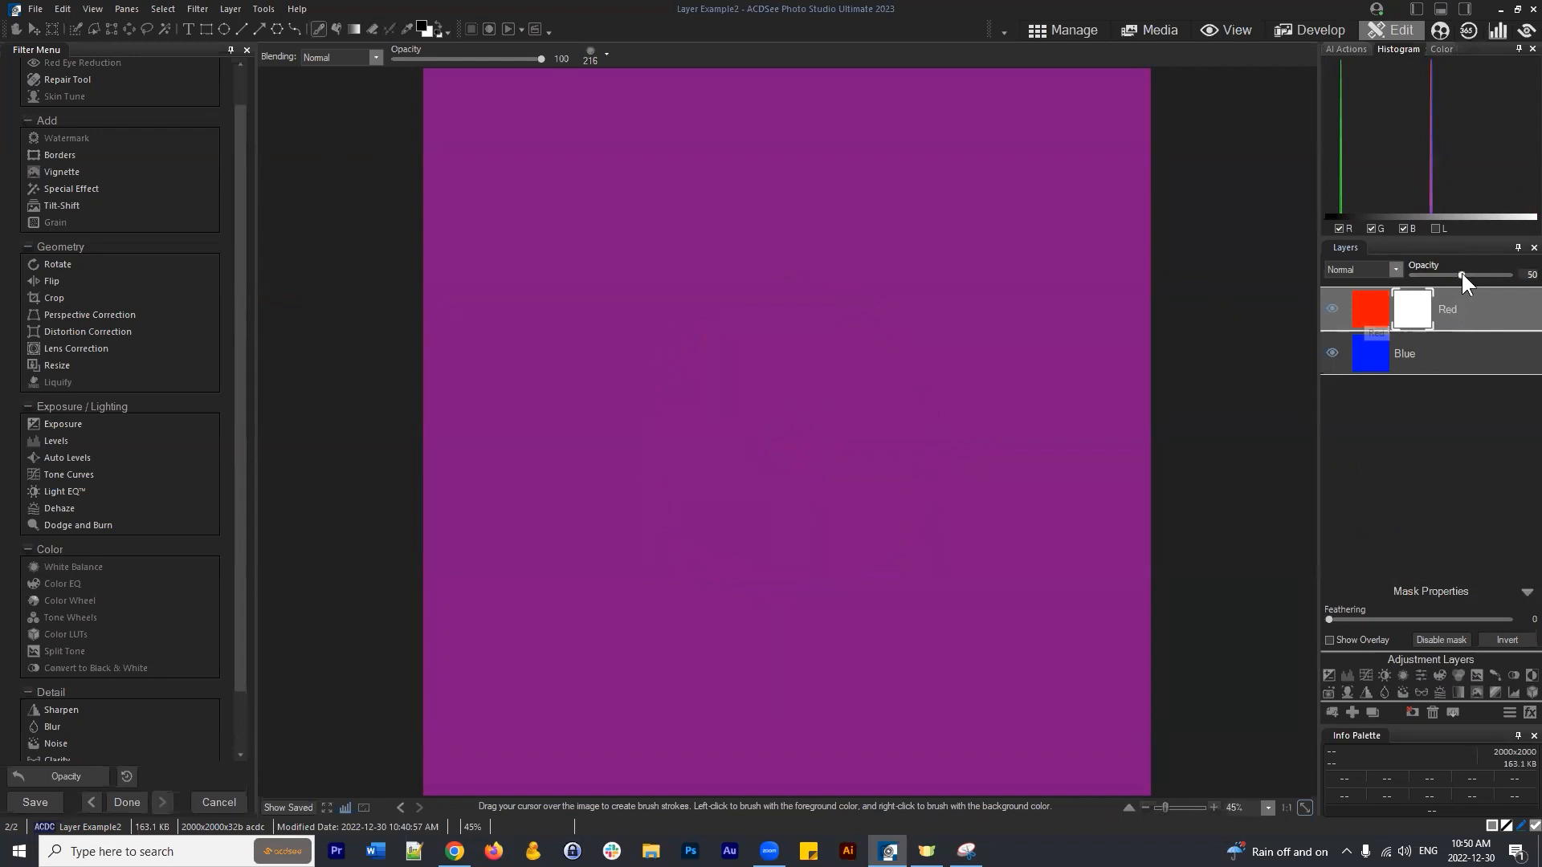
pyautogui.moveTo(1463, 271); pyautogui.dragTo(1510, 275)
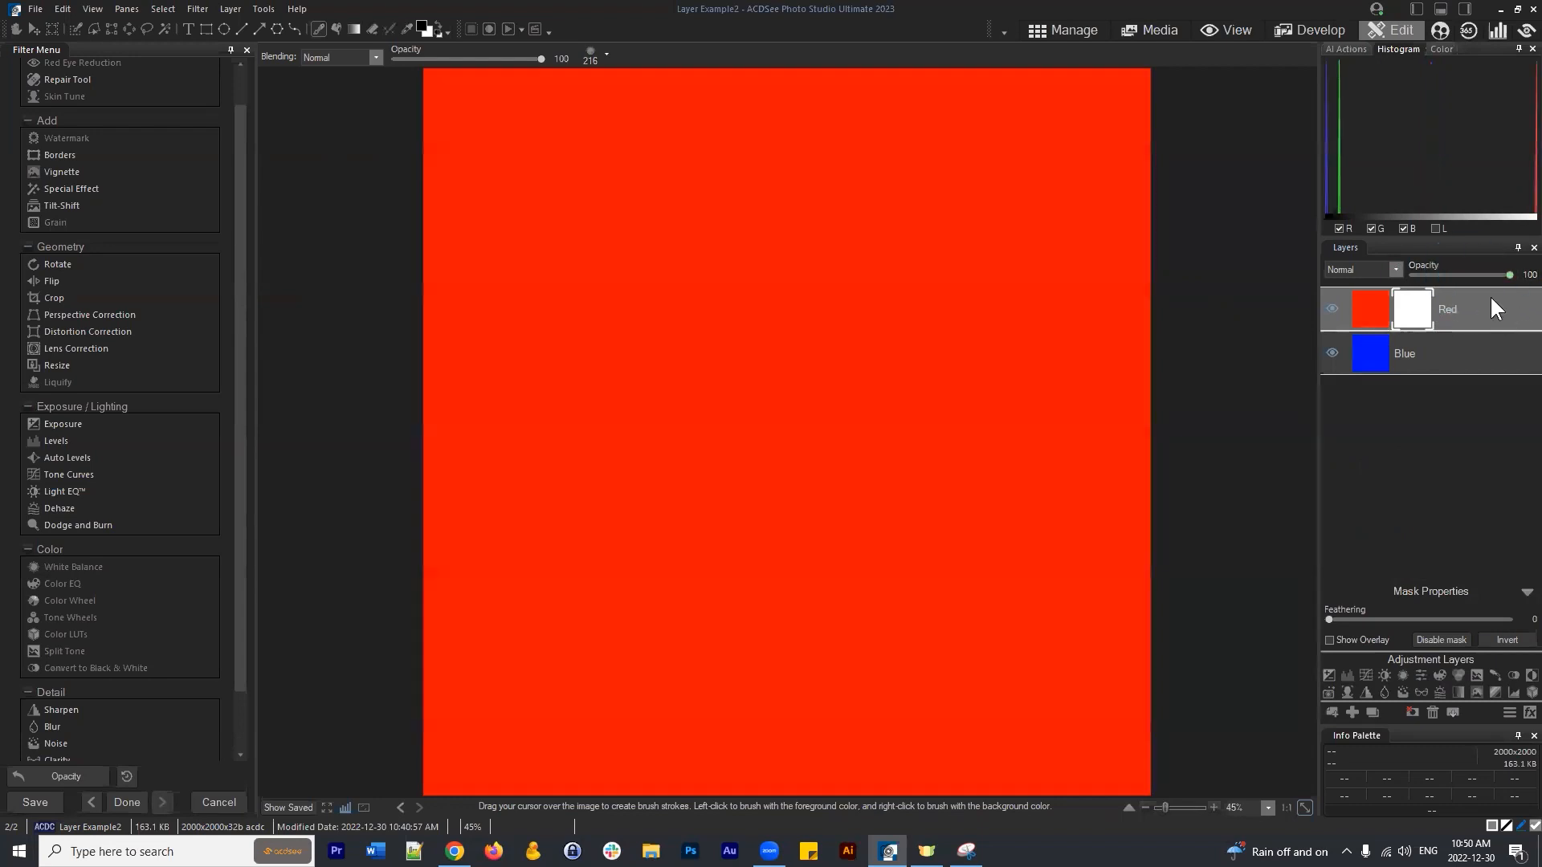
# Move the Red layer below Blue, try Blue at 50 opacity, and return Blue to 100 opacity beneath Red.
pyautogui.moveTo(1456, 317); pyautogui.dragTo(1449, 403)
pyautogui.click(1461, 311)
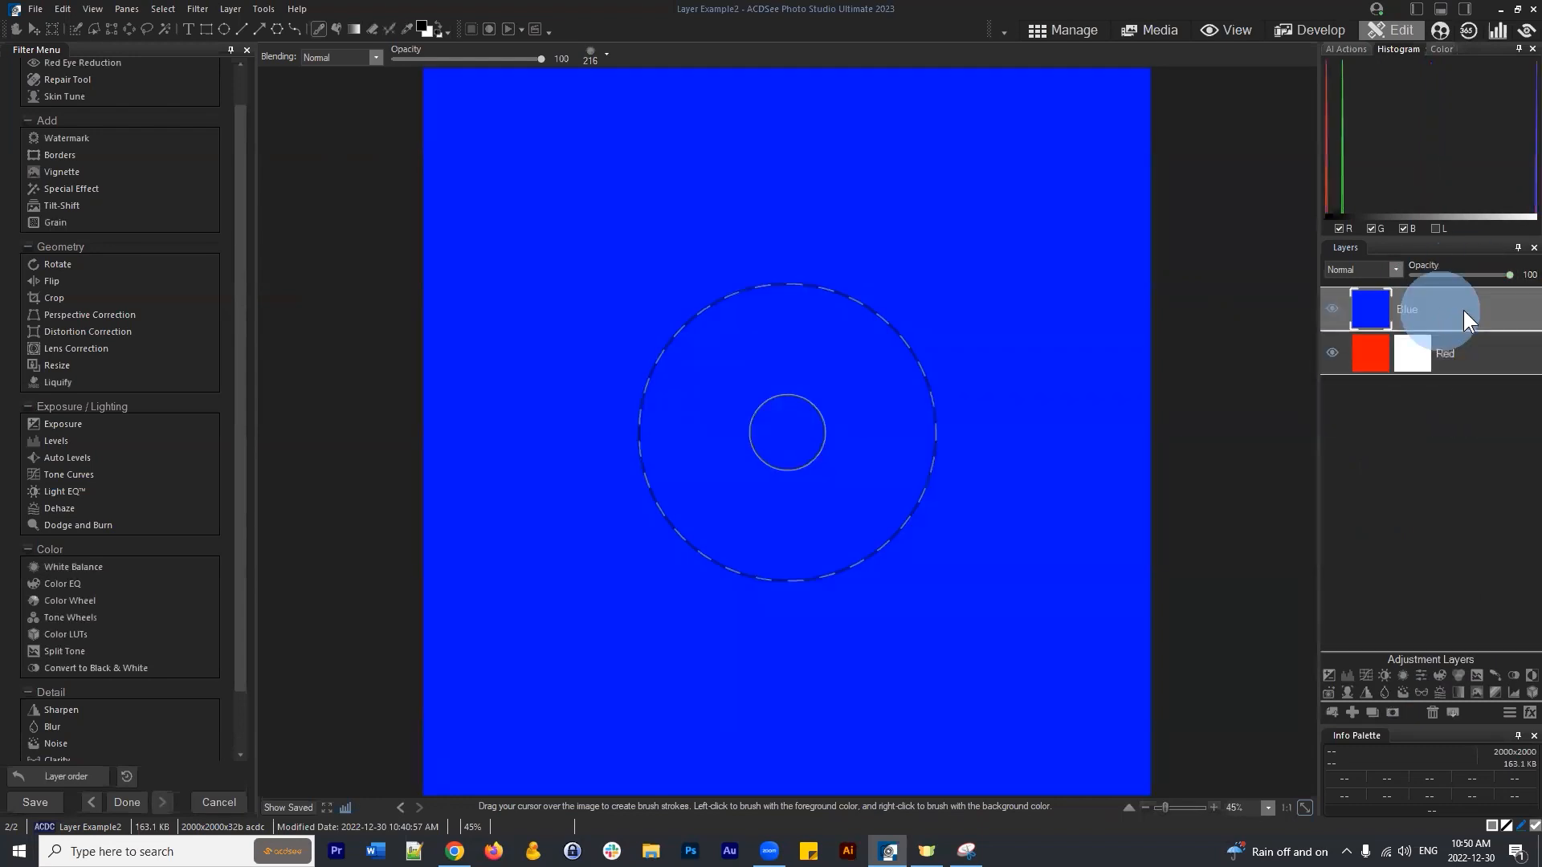
pyautogui.moveTo(1509, 275); pyautogui.dragTo(1460, 271)
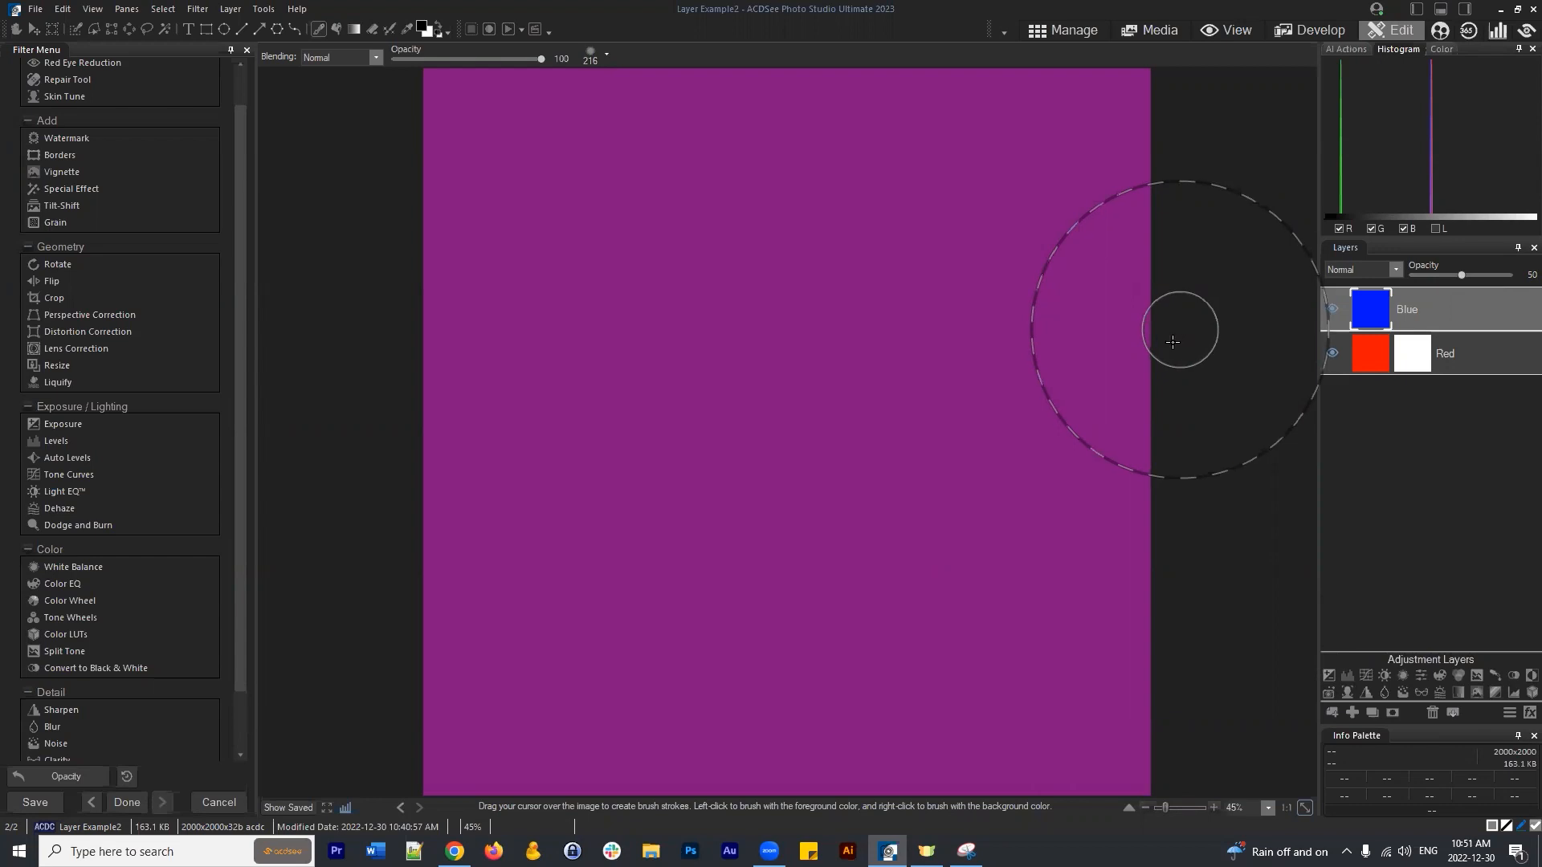
pyautogui.moveTo(1461, 274); pyautogui.dragTo(1482, 398)
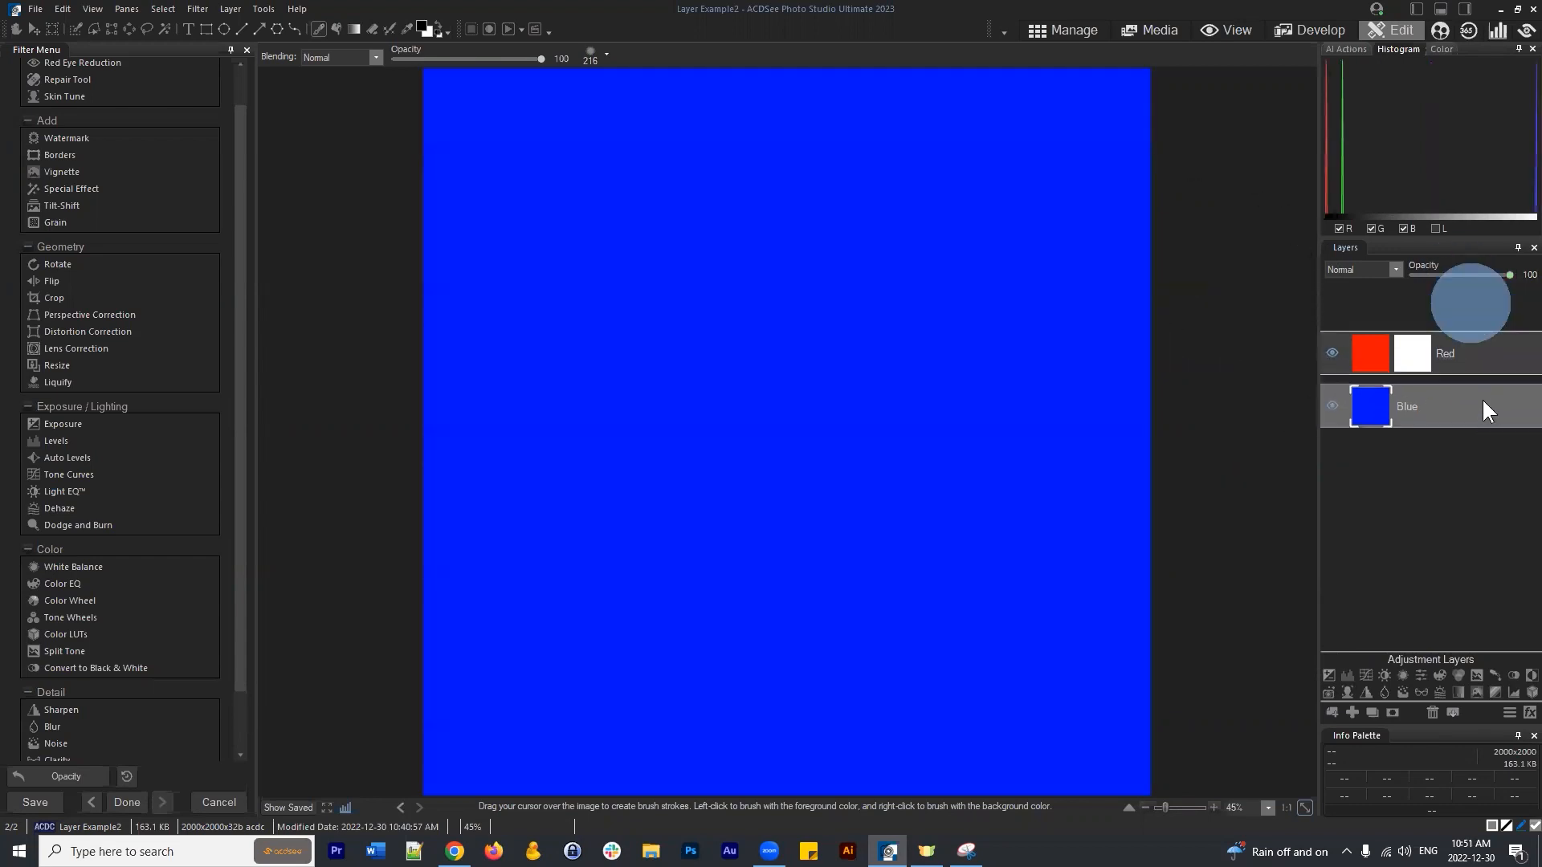
# Select the Red layer on top, blend it at 50 opacity over Blue, and return it to 100.
pyautogui.click(1462, 305)
pyautogui.moveTo(1509, 275); pyautogui.dragTo(1458, 278)
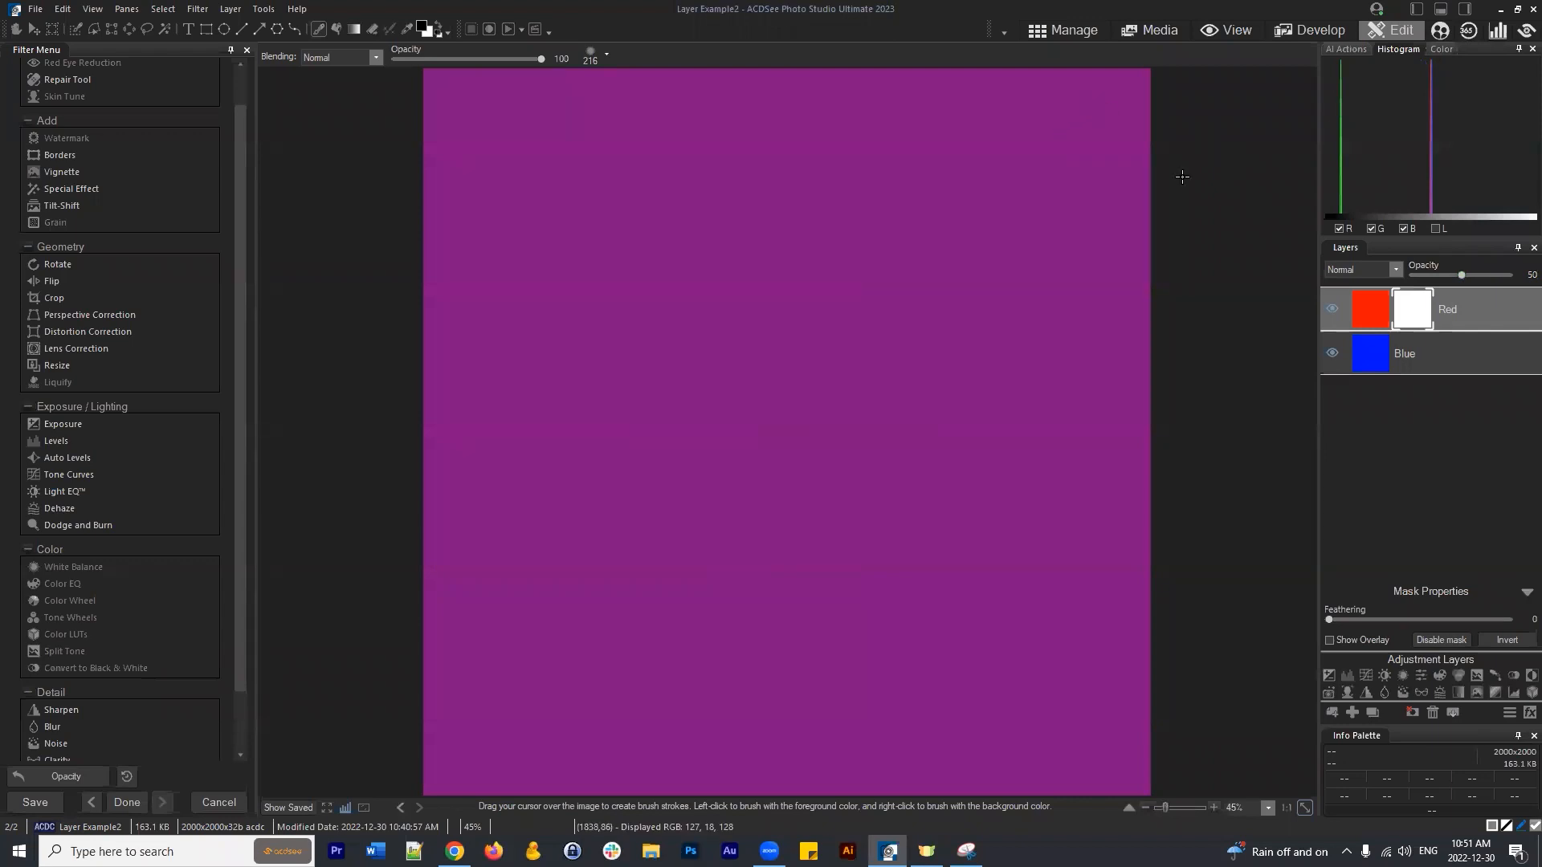
pyautogui.click(1414, 311)
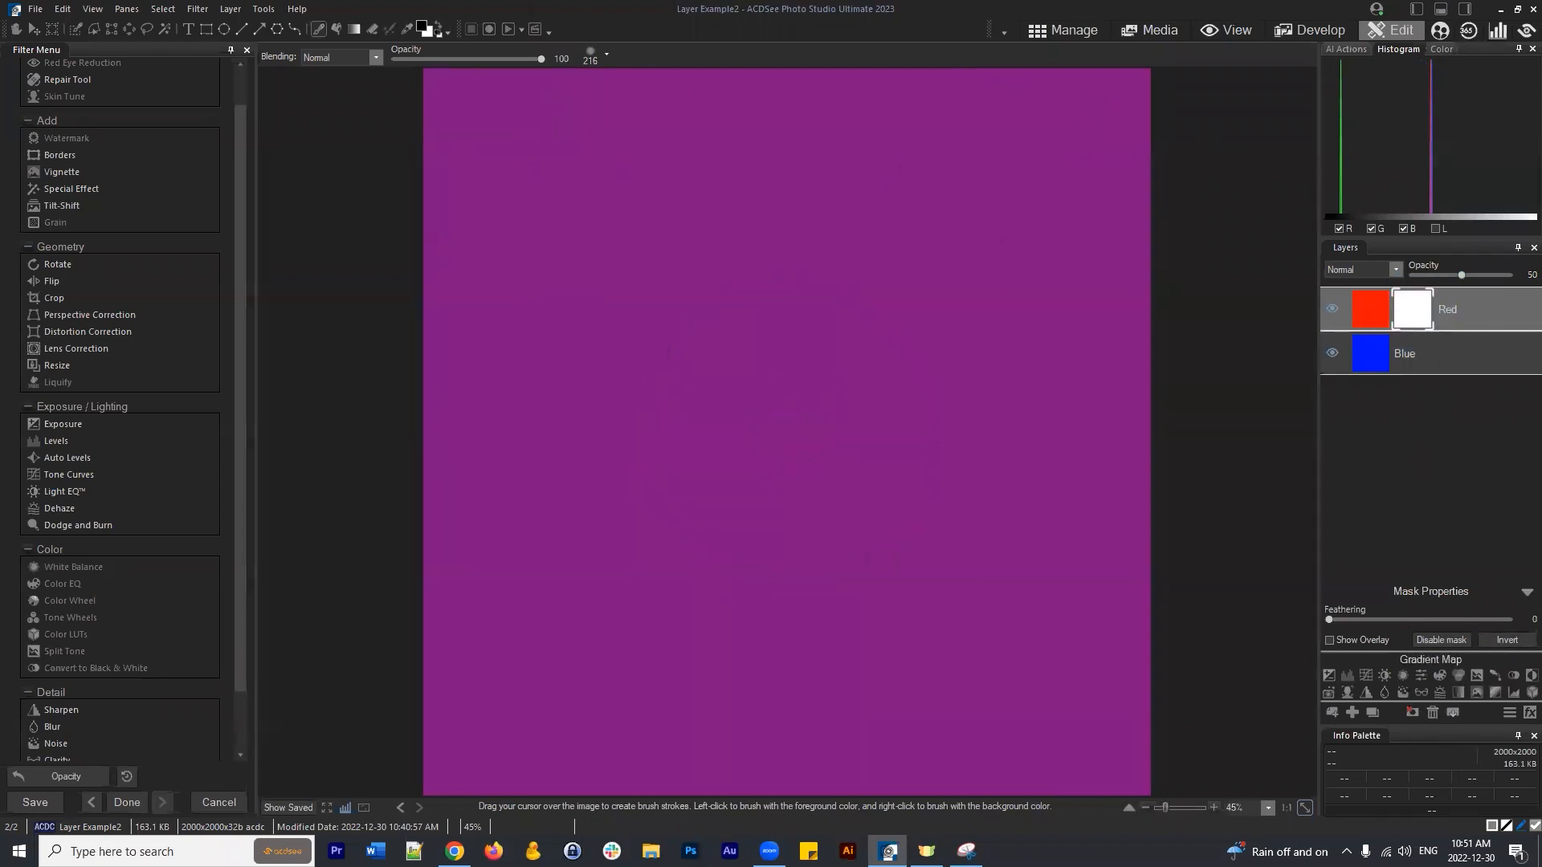
pyautogui.moveTo(1461, 276); pyautogui.dragTo(1513, 276)
# Save Layer Example2 and return to Manage mode.
pyautogui.click(40, 9)
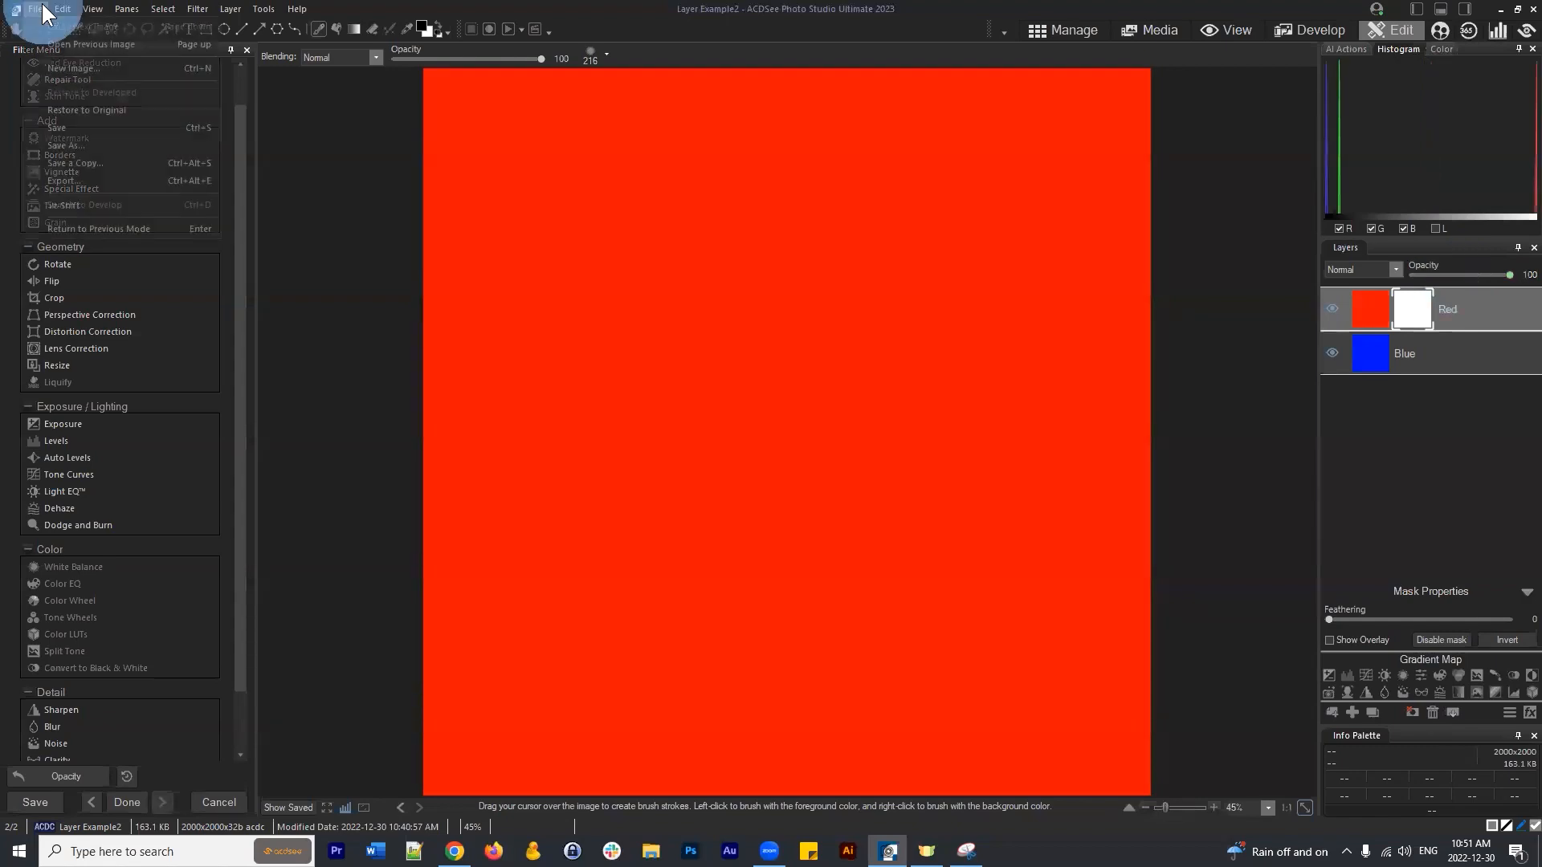
pyautogui.click(89, 126)
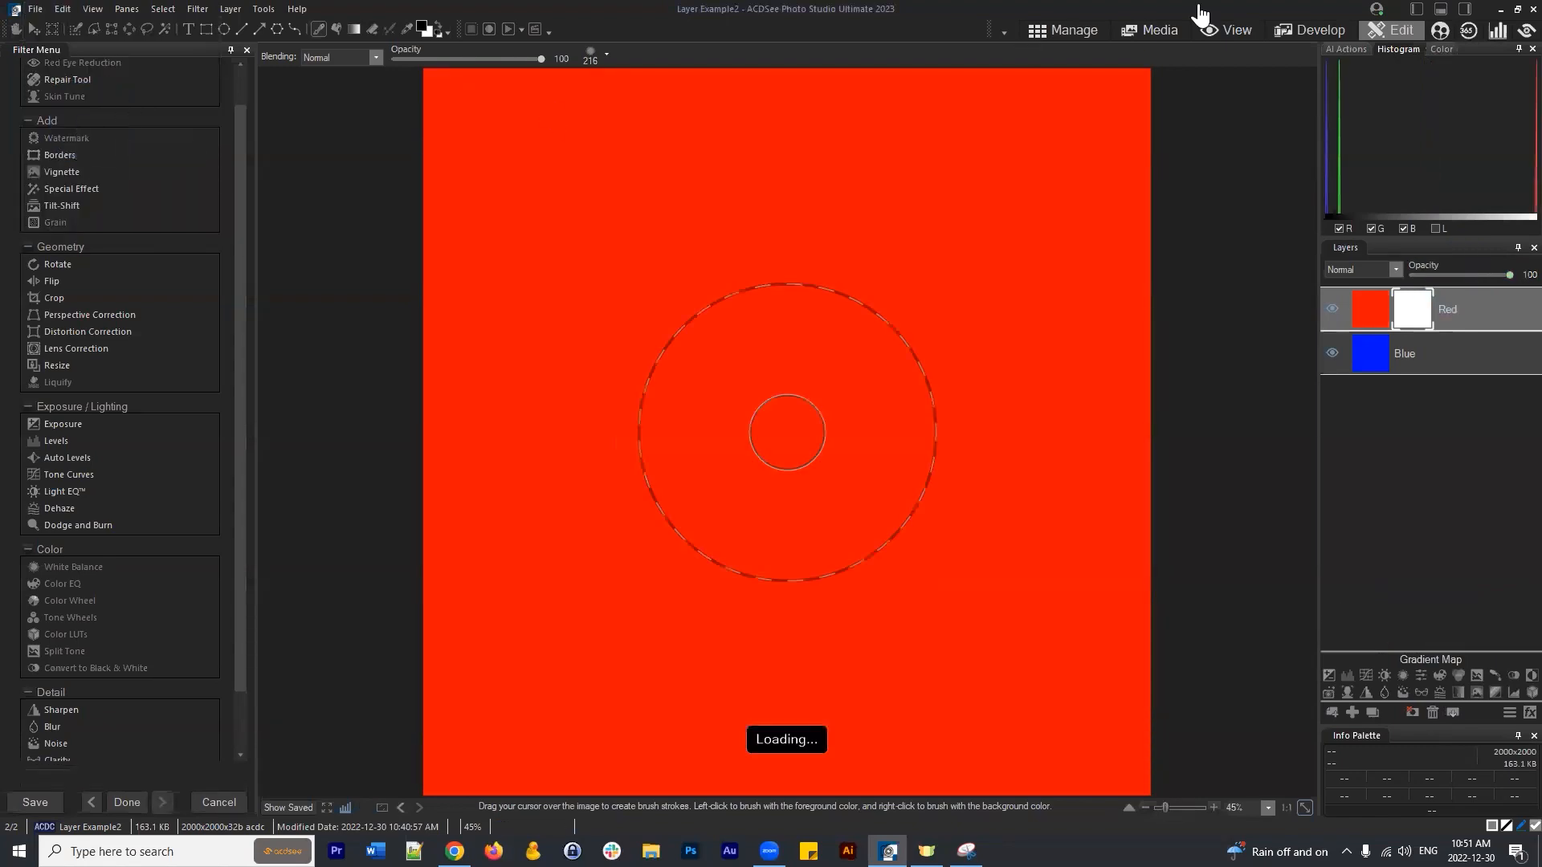
pyautogui.click(1047, 27)
pyautogui.click(1023, 647)
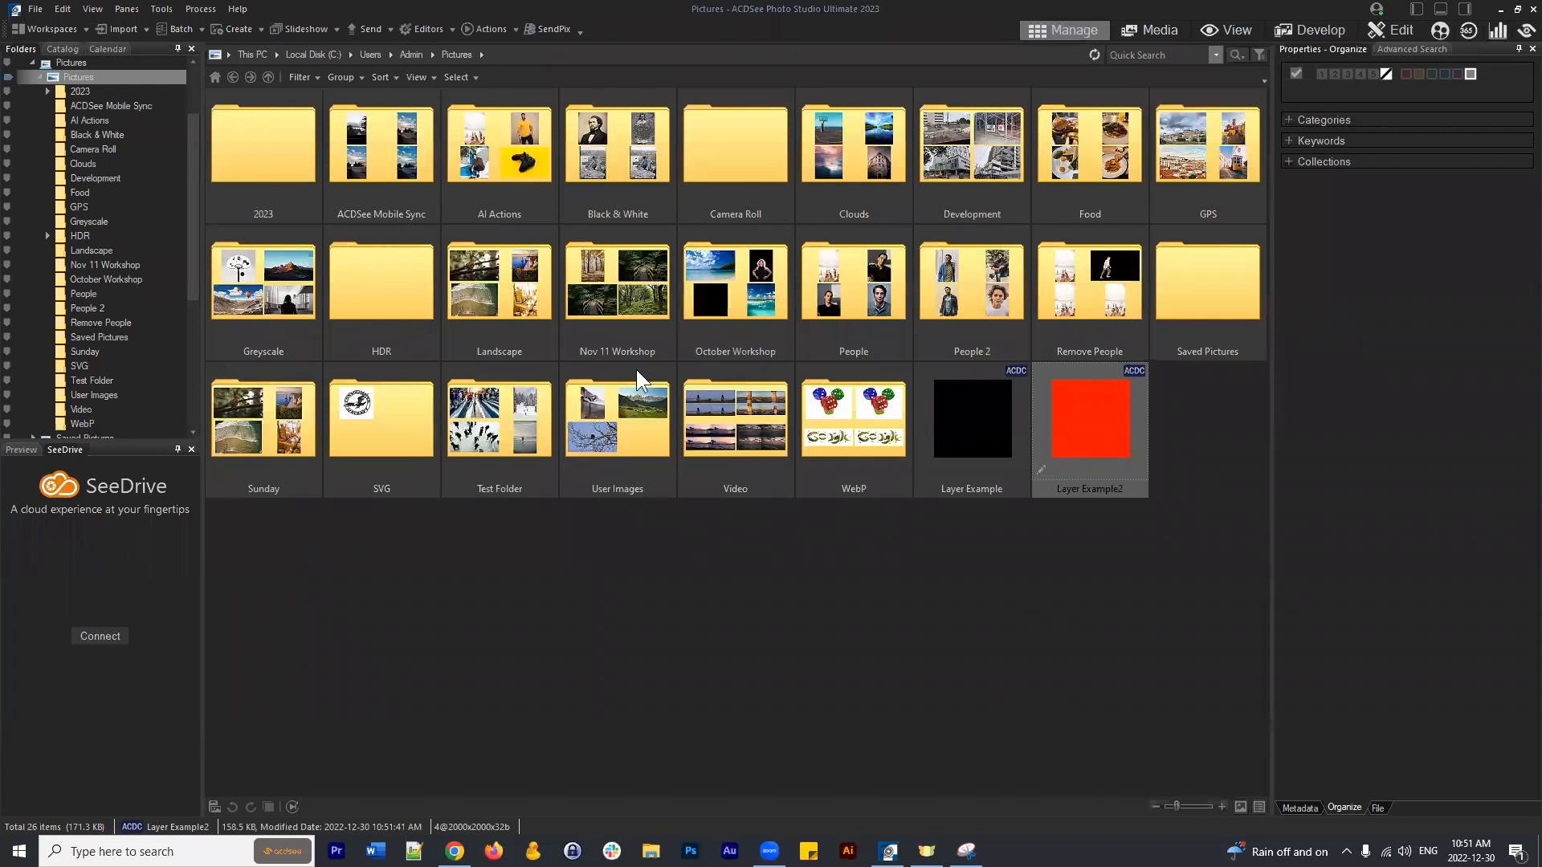
# Open the Landscape 024 photo from the Greyscale folder in Edit mode.
pyautogui.doubleClick(299, 286)
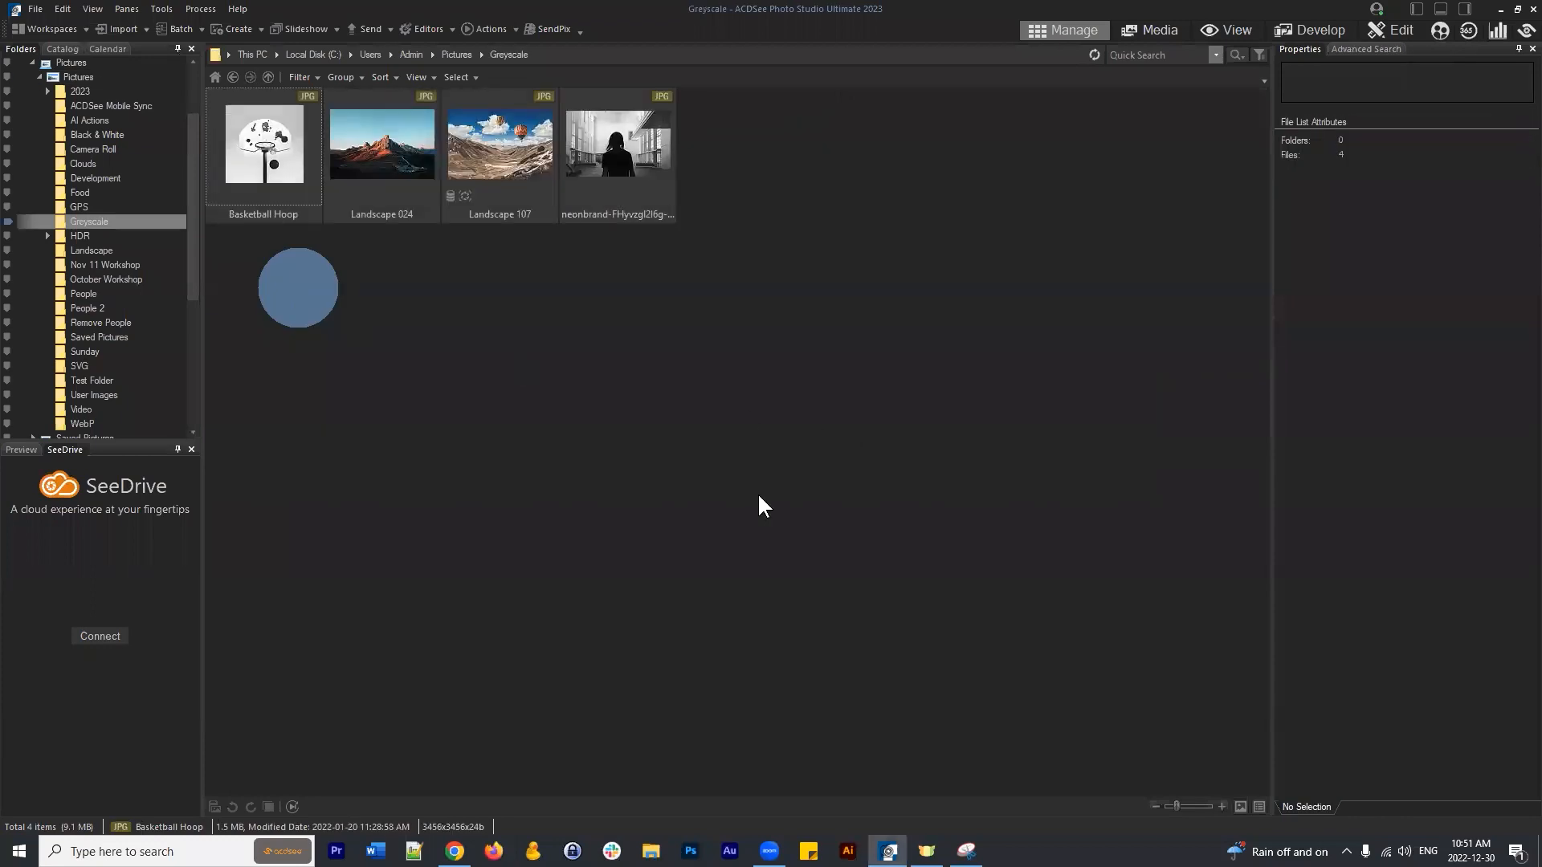
pyautogui.click(385, 138)
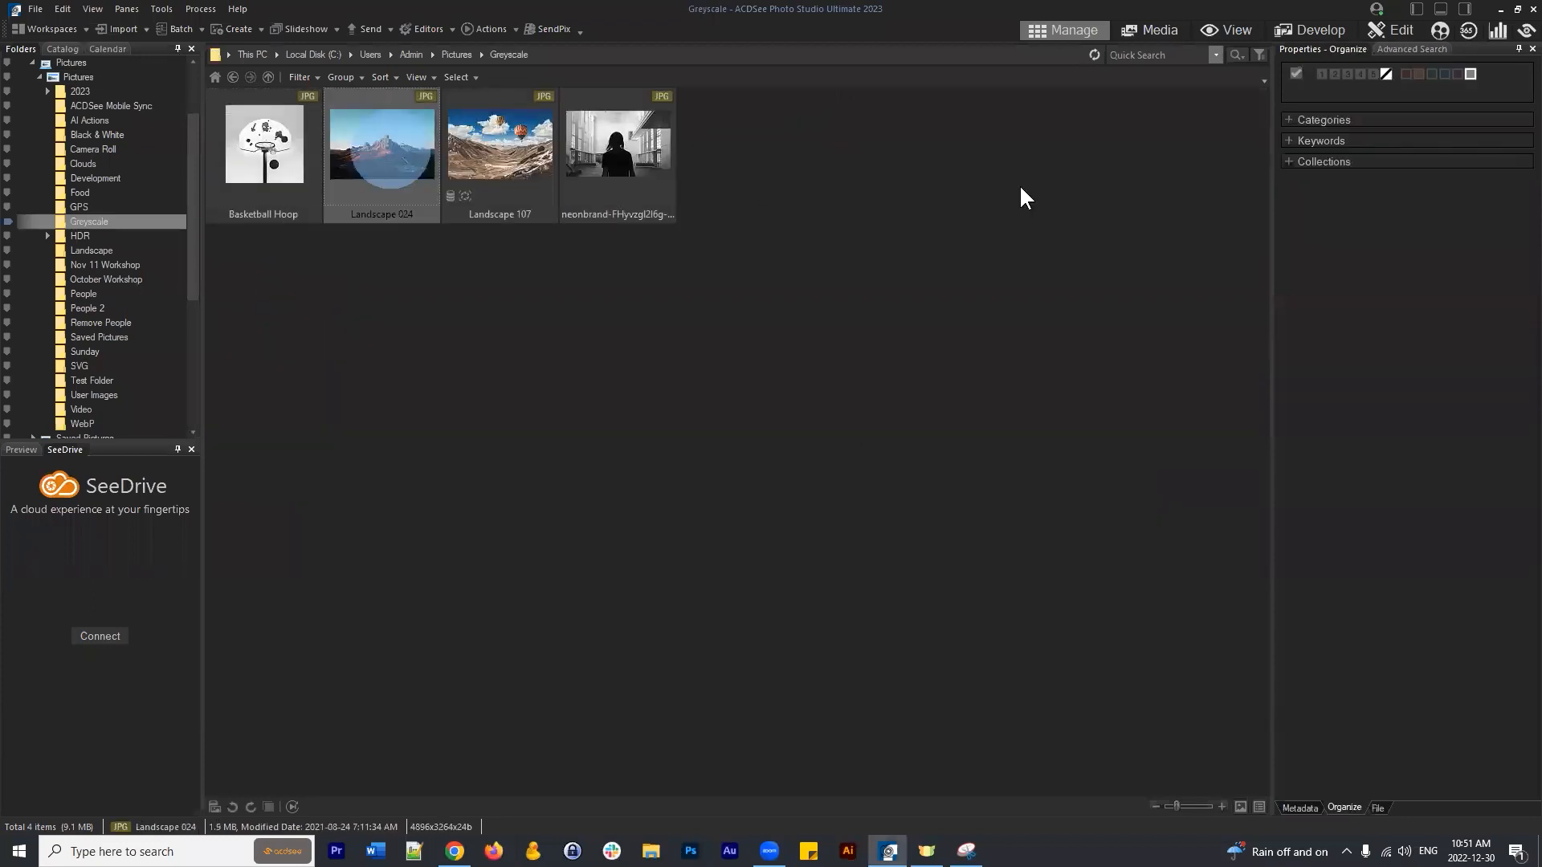
pyautogui.click(1396, 30)
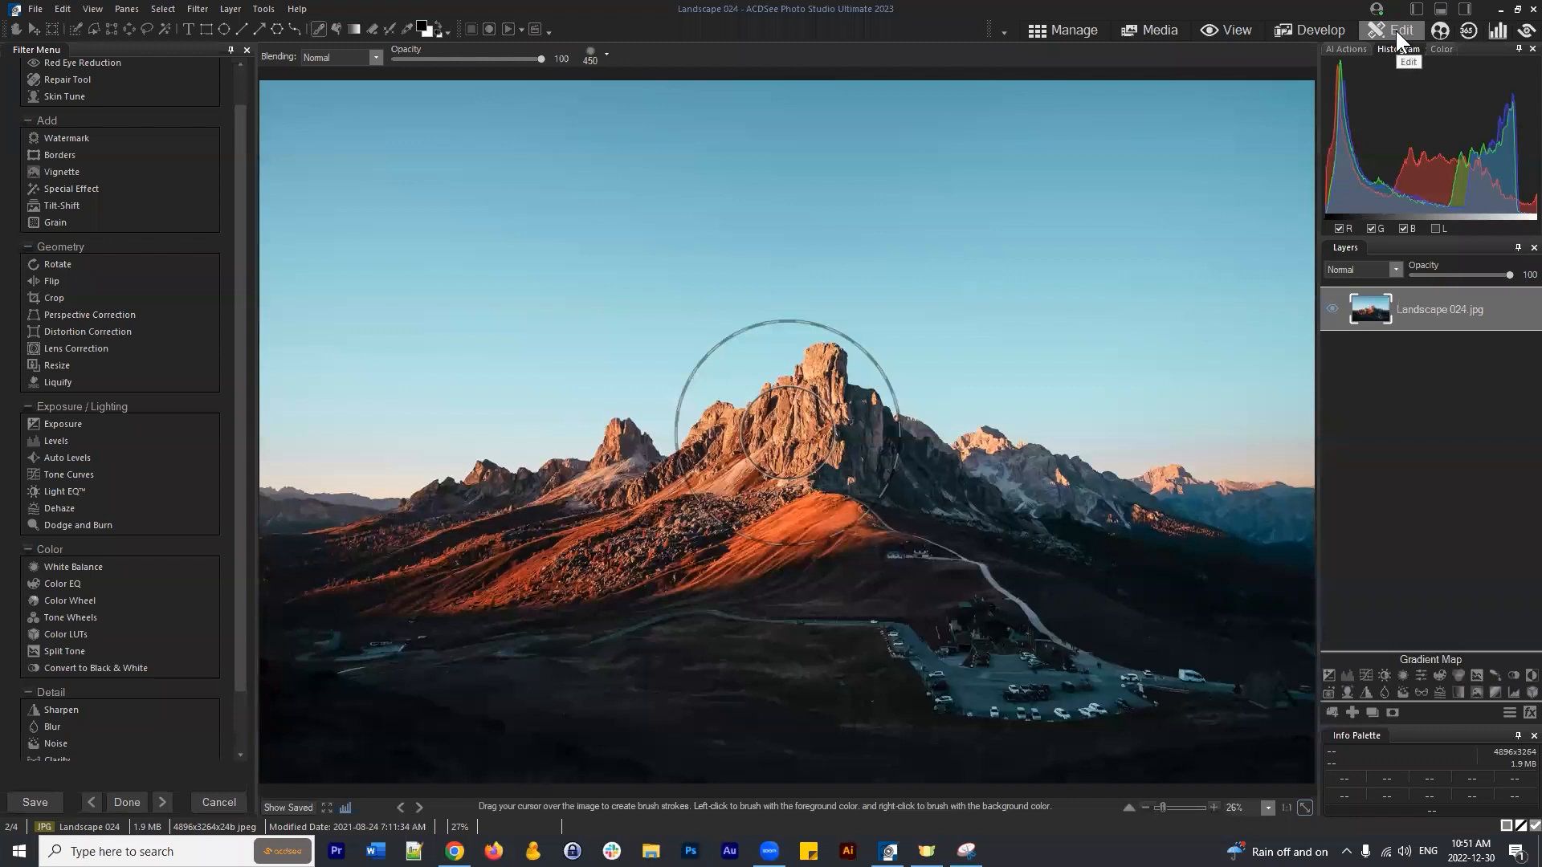
# Rename the Landscape 024.jpg layer as Foreground.
pyautogui.rightClick(1429, 308)
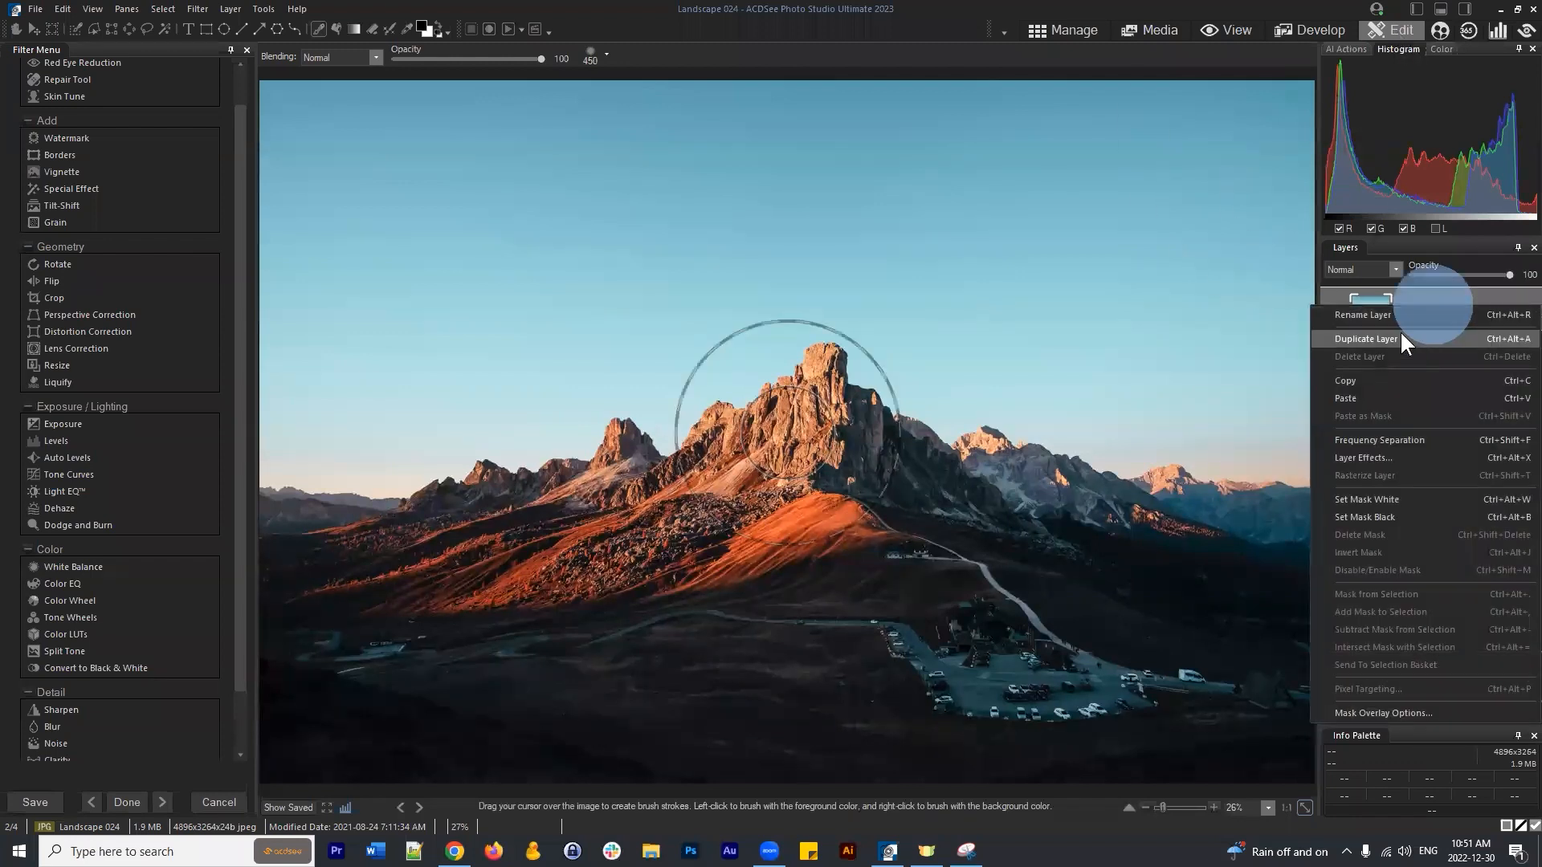
pyautogui.click(1399, 314)
pyautogui.write('Foregr')
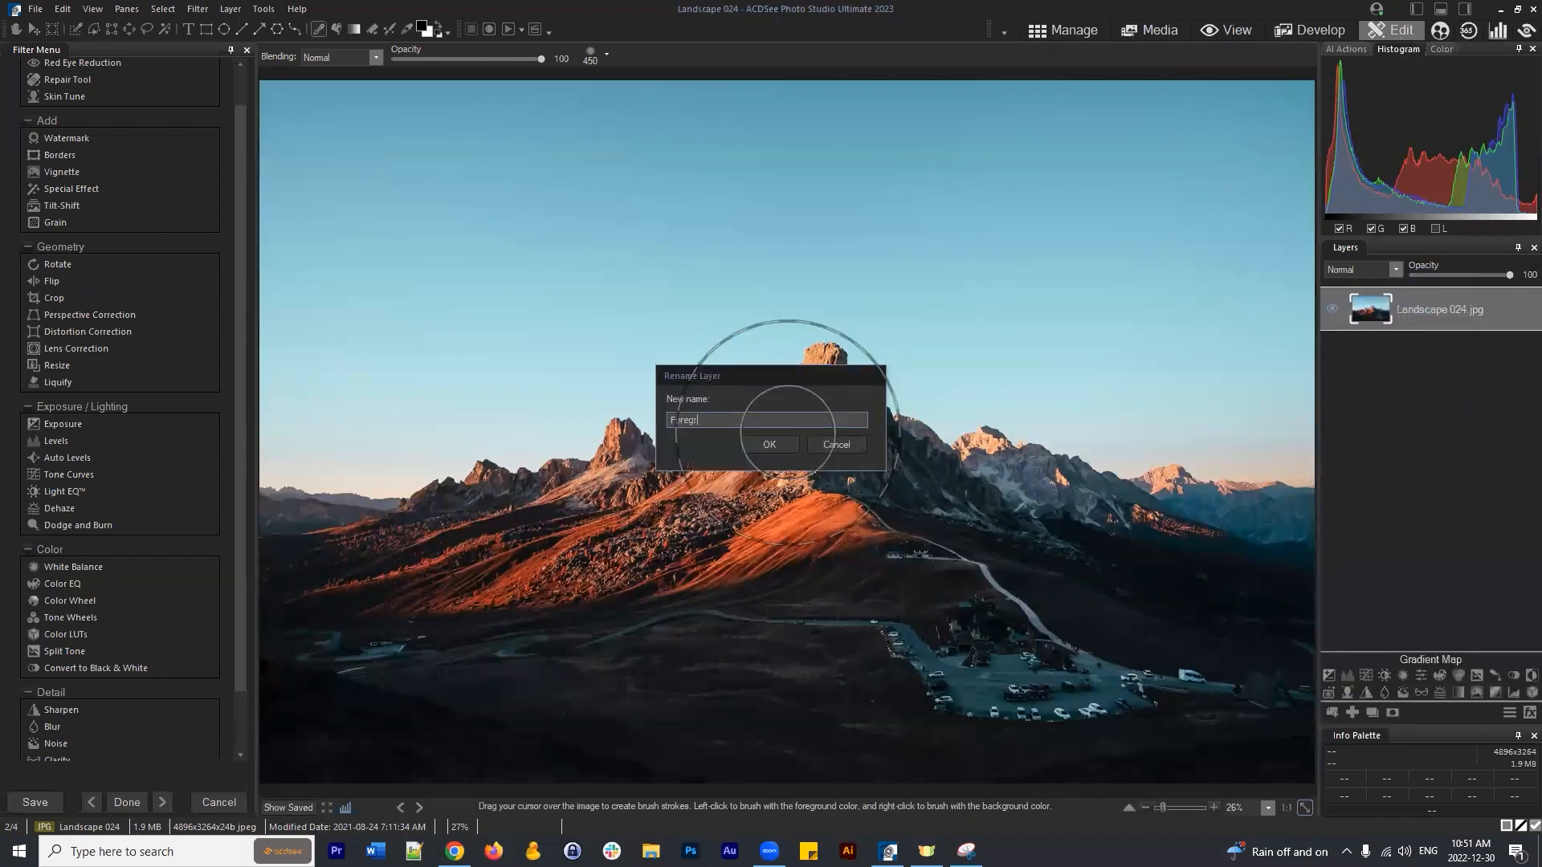
pyautogui.write('ound')
pyautogui.press('Return')
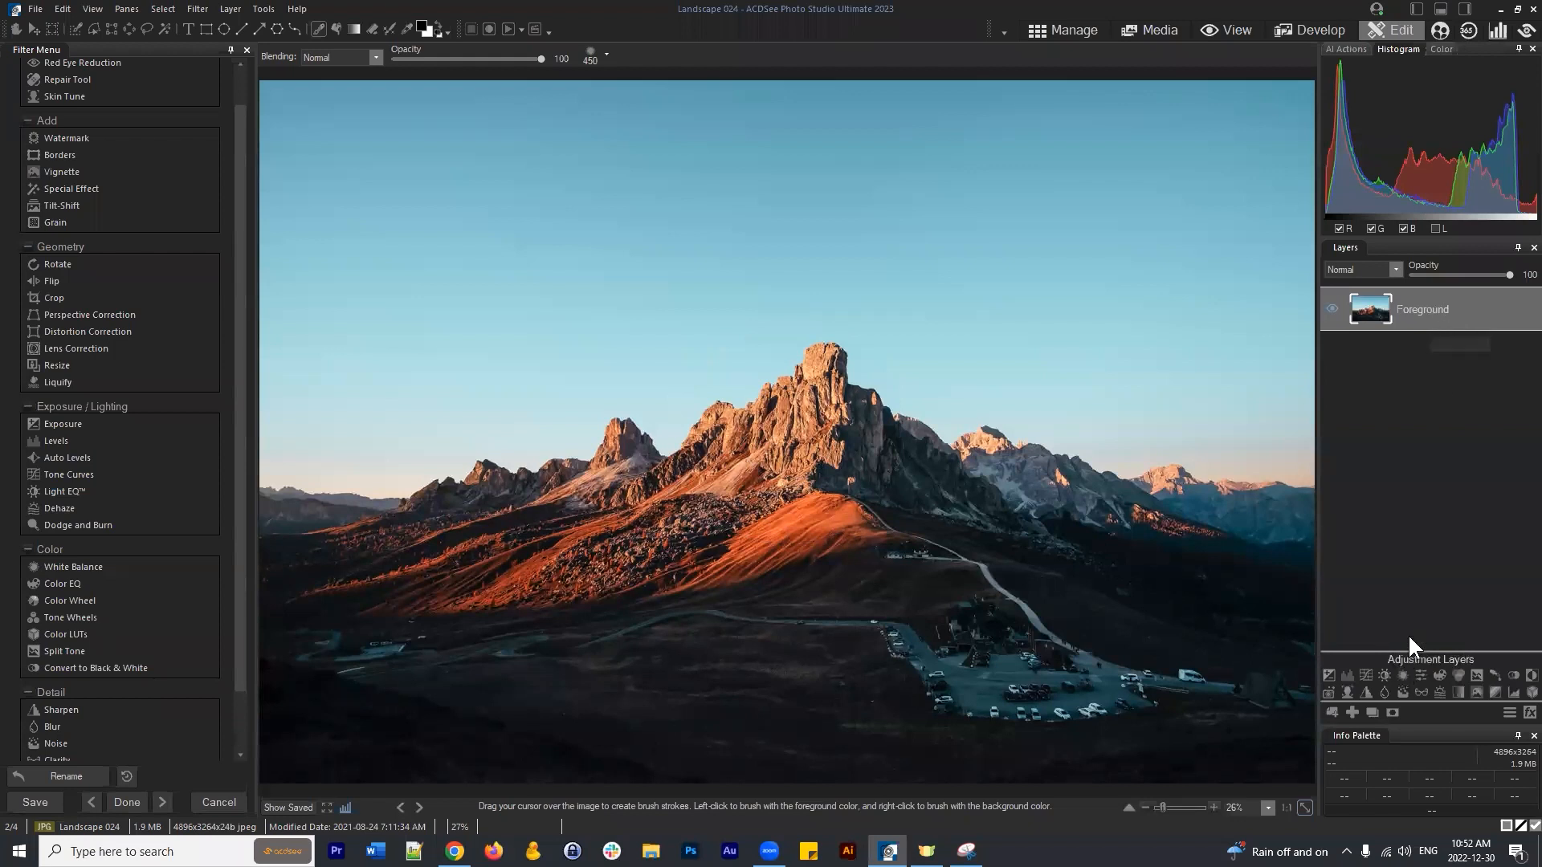
# Import the sky replacement 005 image from the Clouds folder as a new layer.
pyautogui.click(1423, 451)
pyautogui.click(1330, 711)
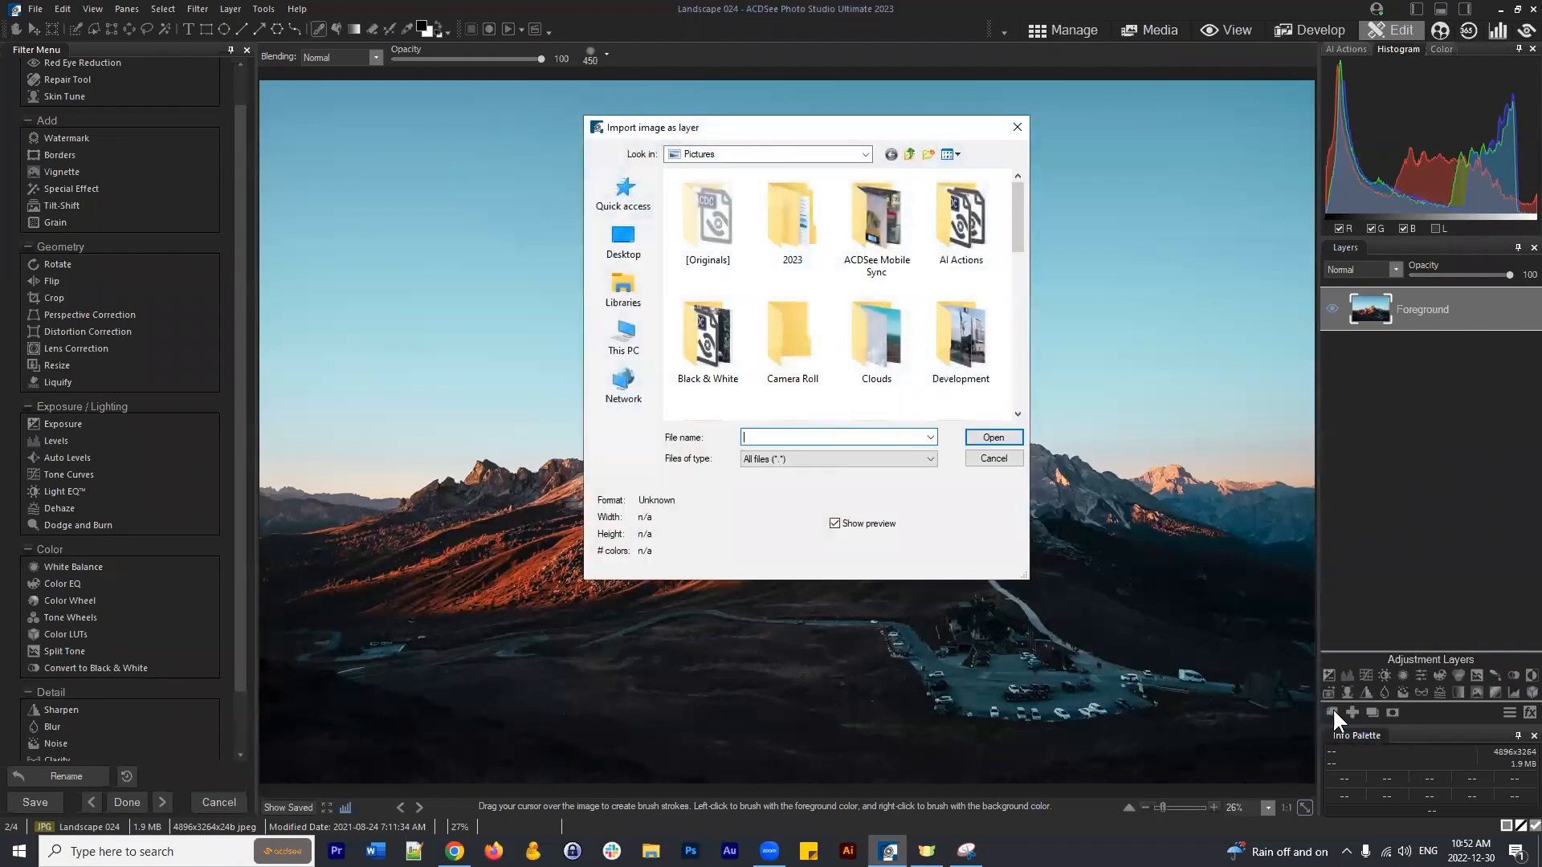
pyautogui.doubleClick(879, 337)
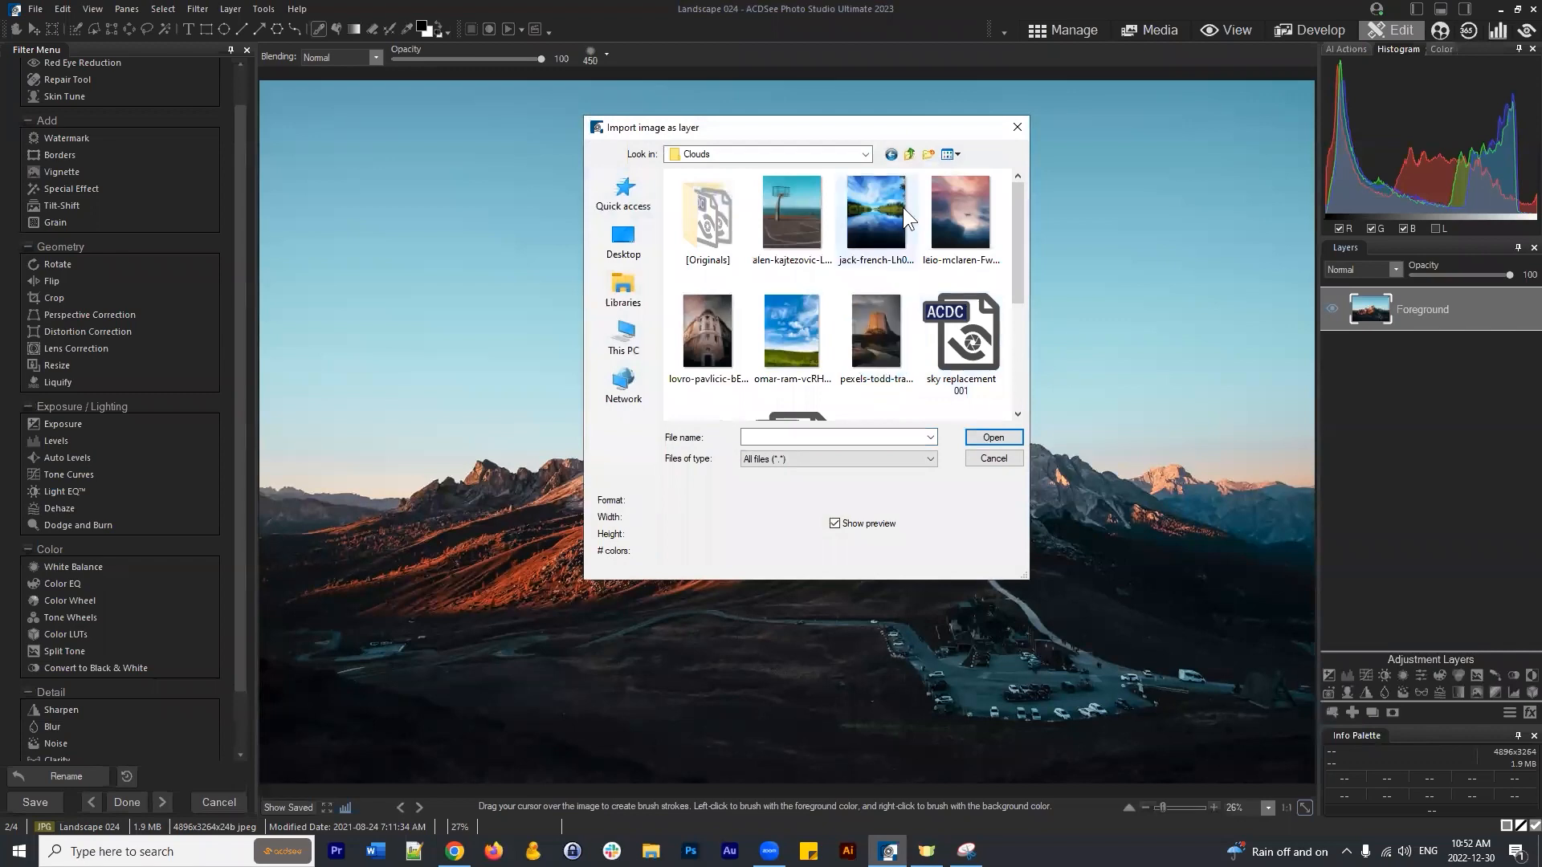
pyautogui.scroll(-3, 956, 261)
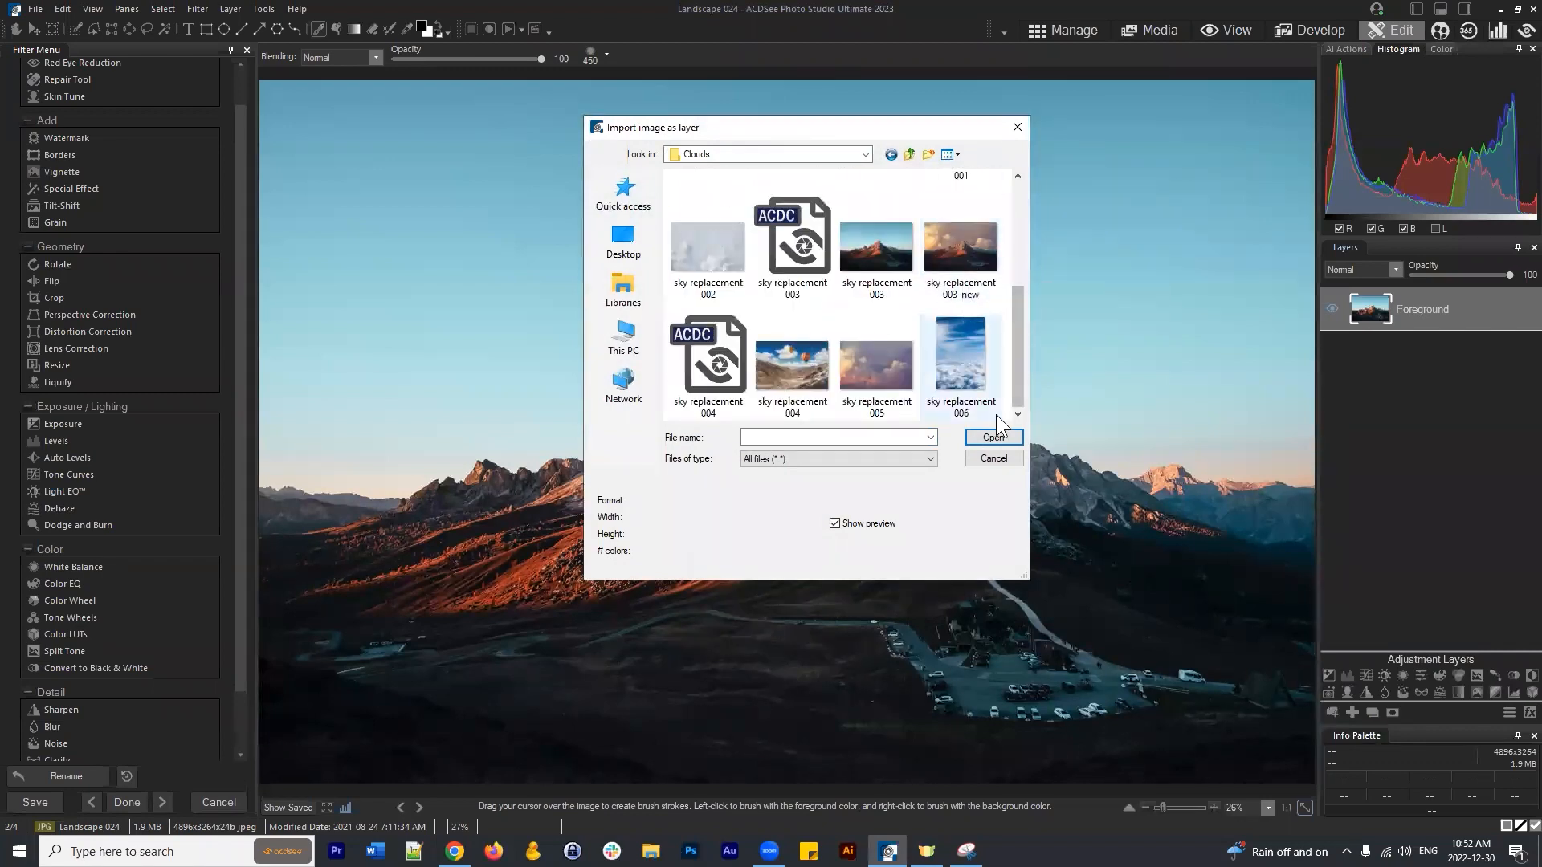
pyautogui.click(916, 371)
pyautogui.click(993, 437)
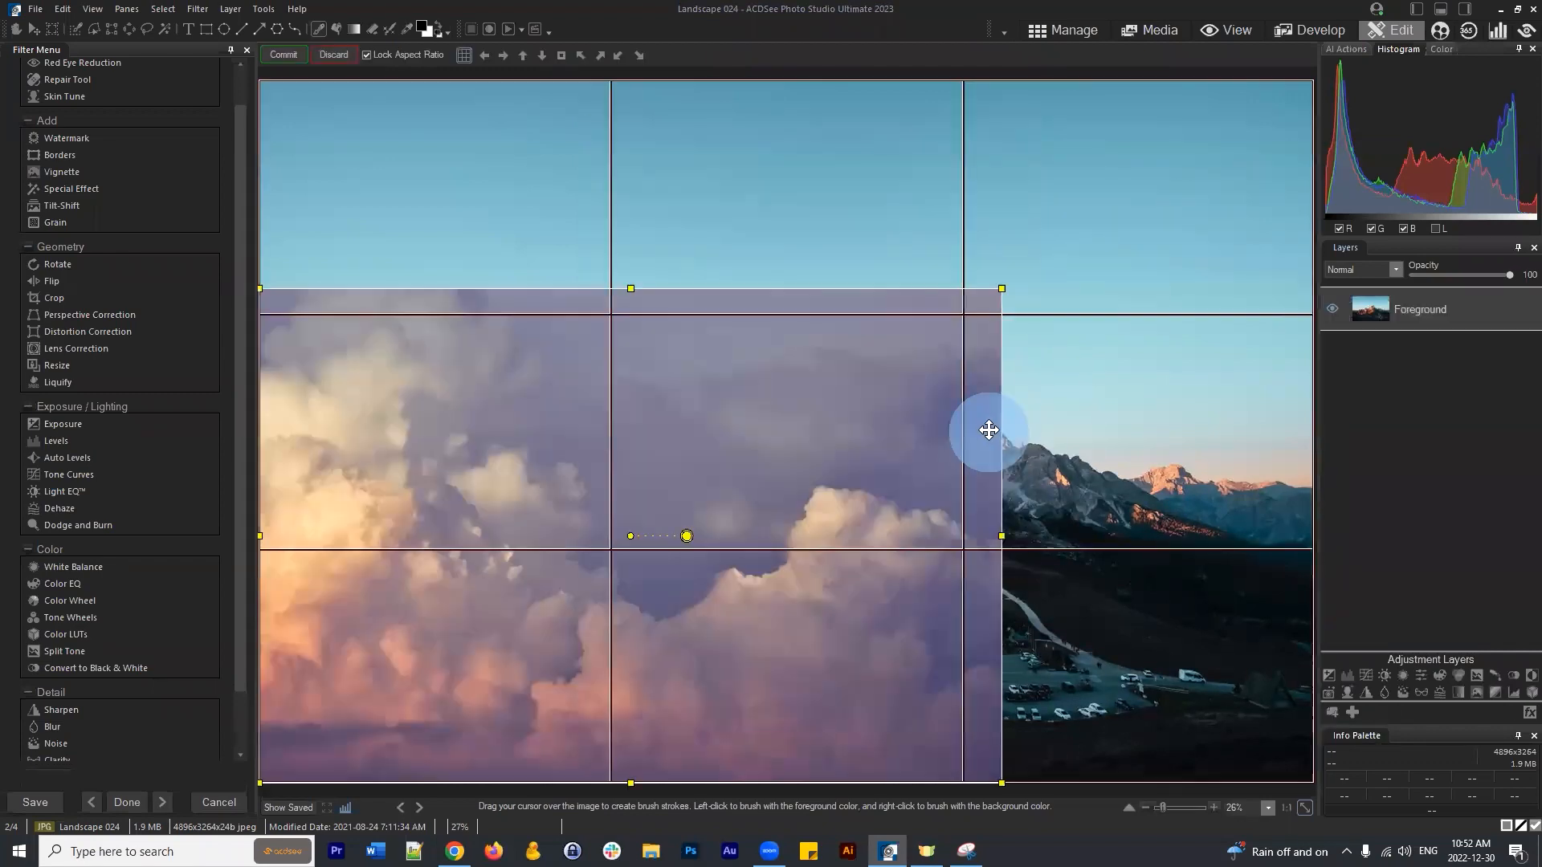
# Reposition and proportionally enlarge the imported clouds layer until it covers the whole photo, and commit the transformation.
pyautogui.moveTo(815, 487); pyautogui.dragTo(983, 373)
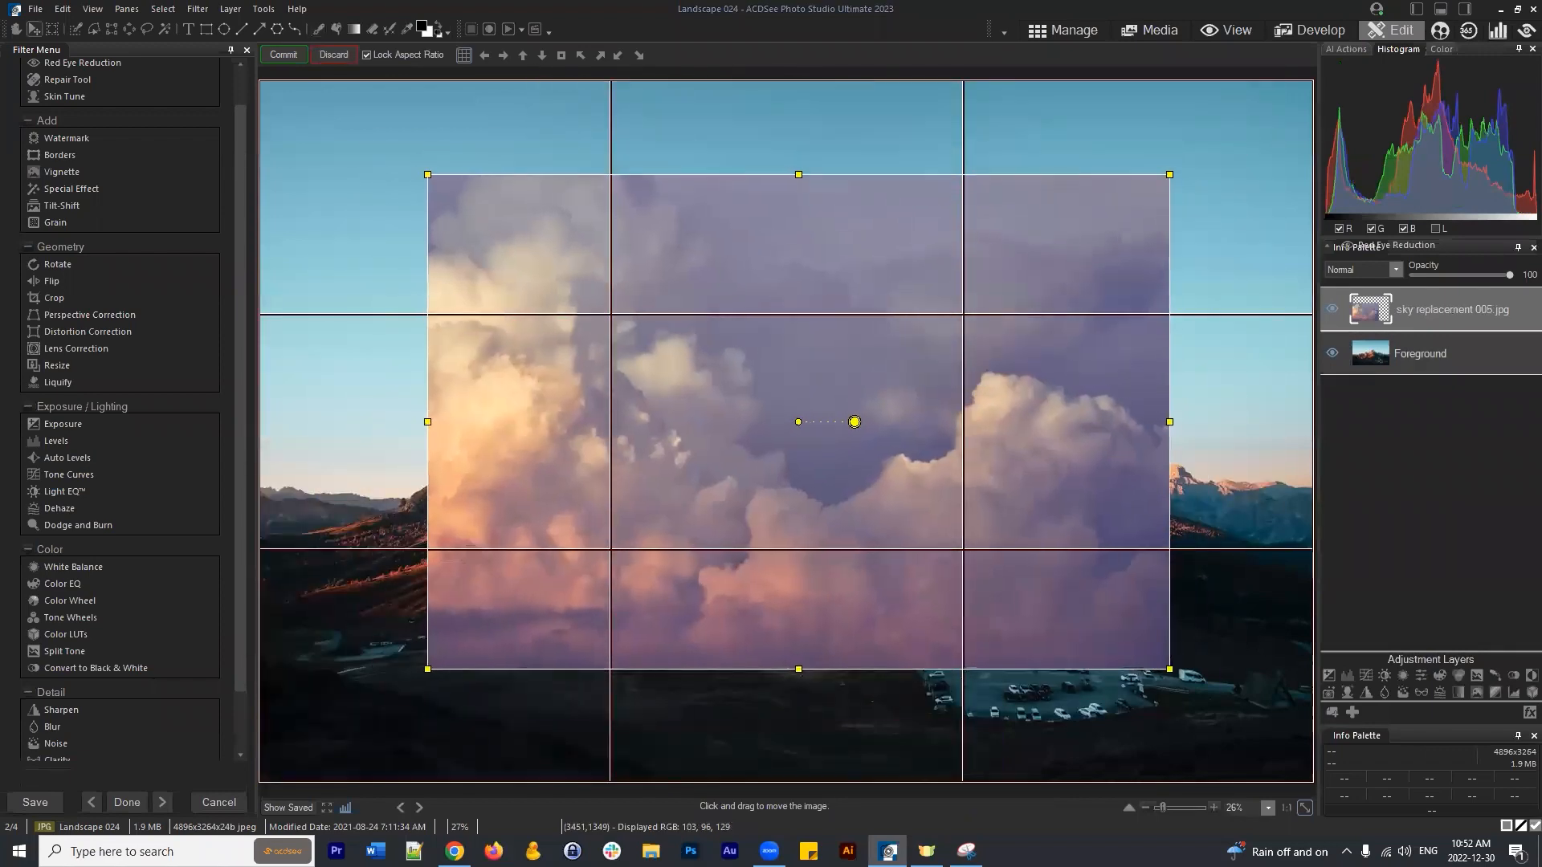
pyautogui.click(1476, 310)
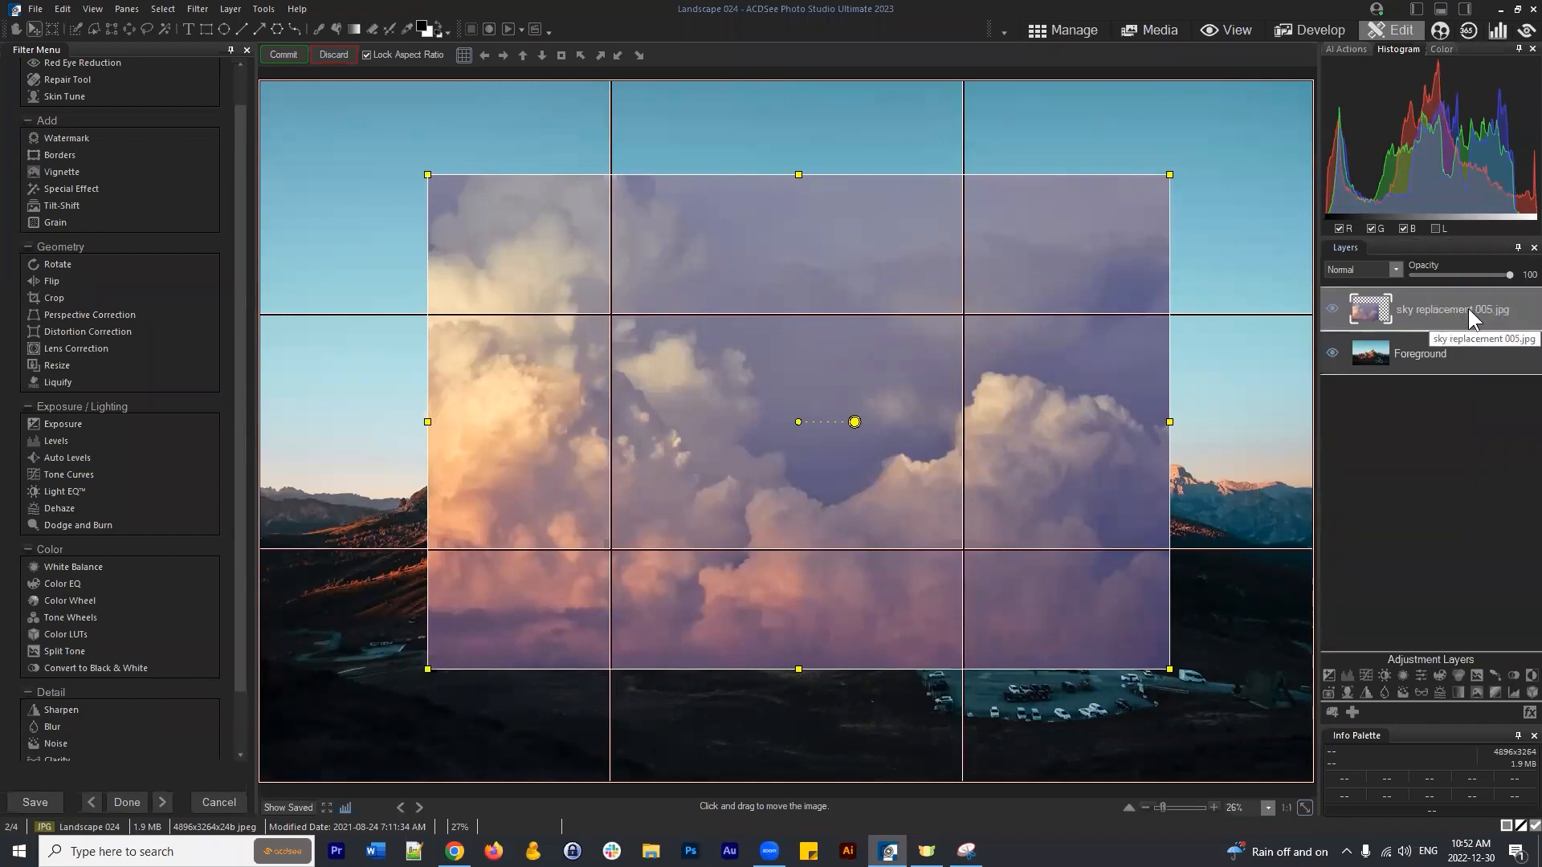
pyautogui.moveTo(1001, 471); pyautogui.dragTo(1147, 361)
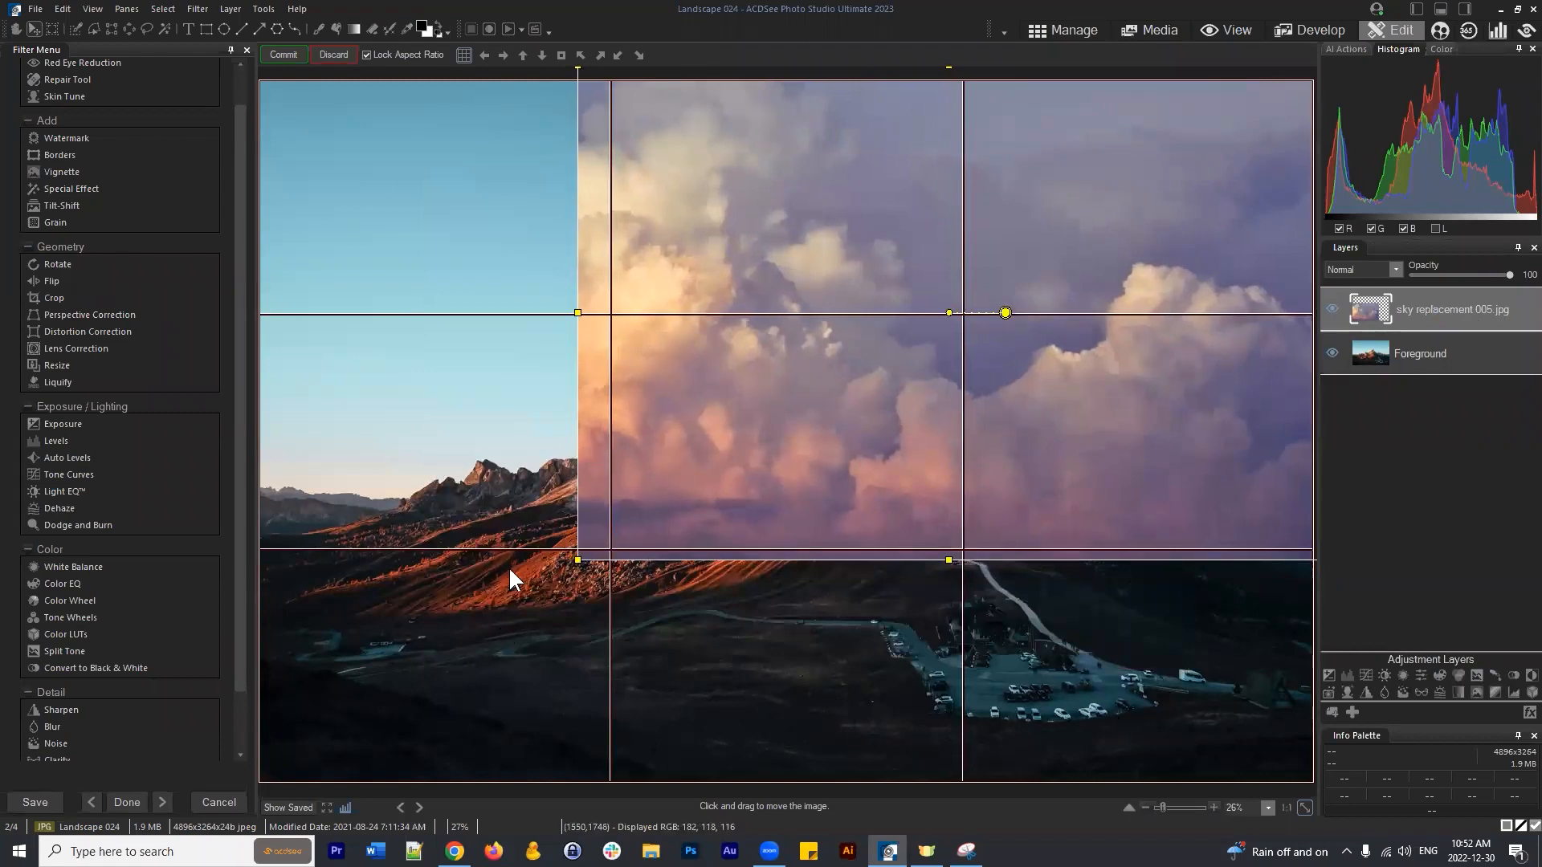
pyautogui.moveTo(578, 560); pyautogui.dragTo(249, 707)
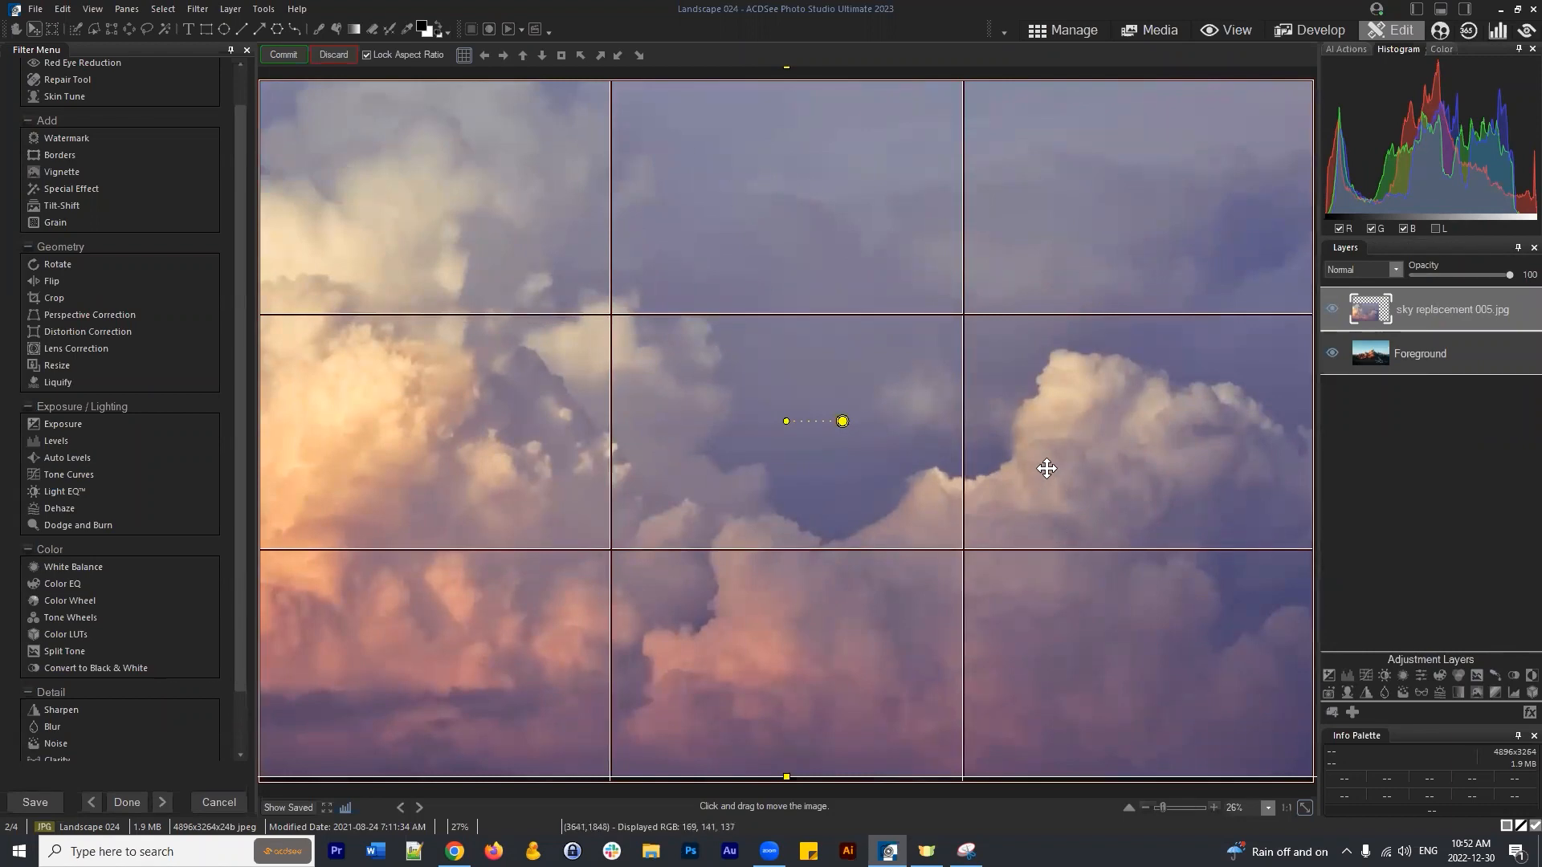
pyautogui.scroll(-1, 1047, 469)
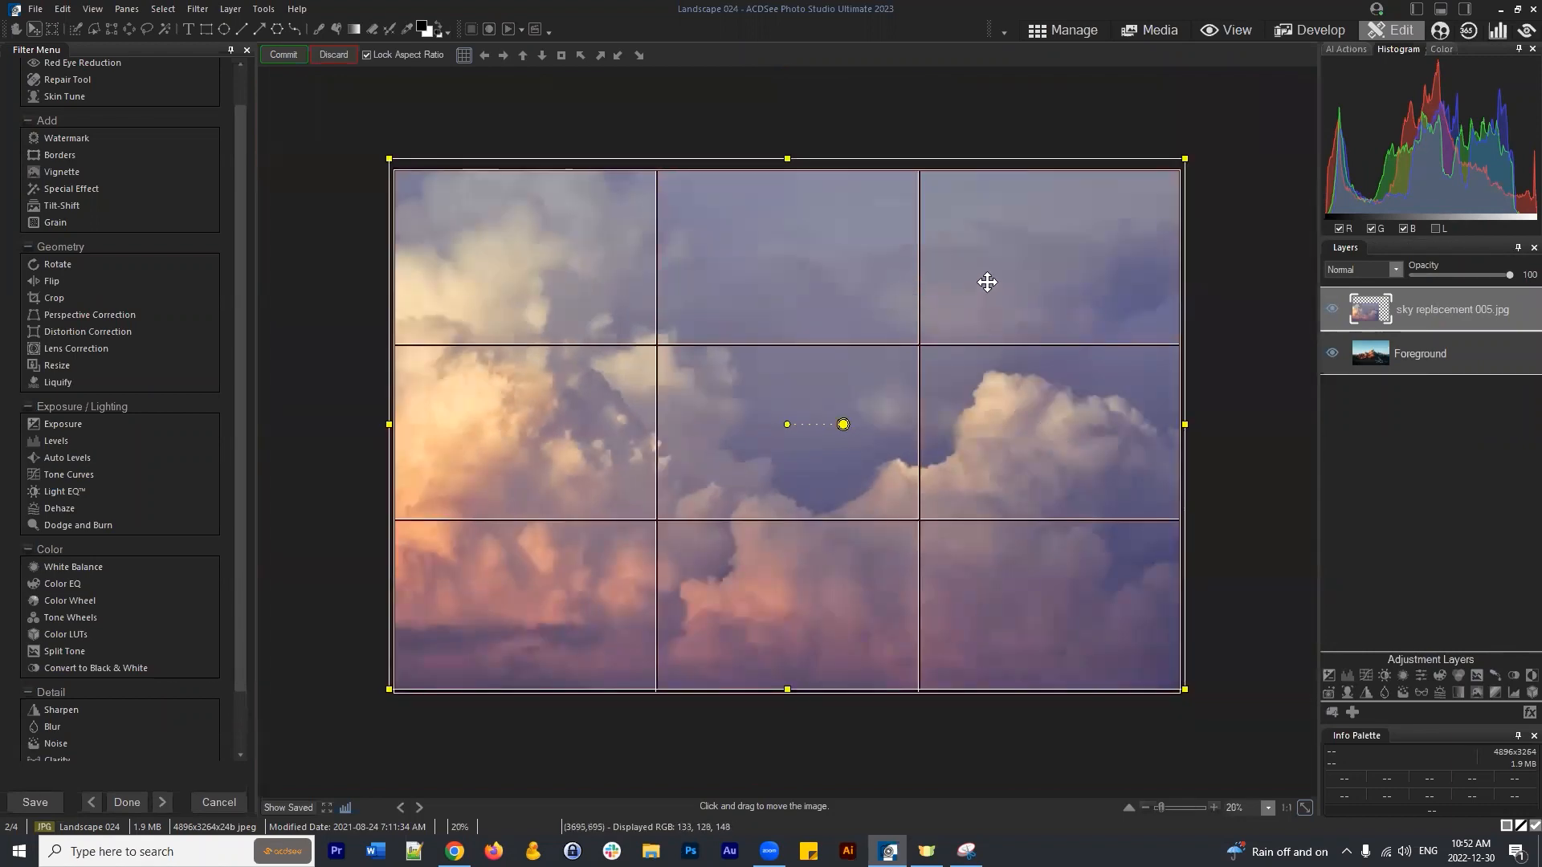
pyautogui.click(283, 53)
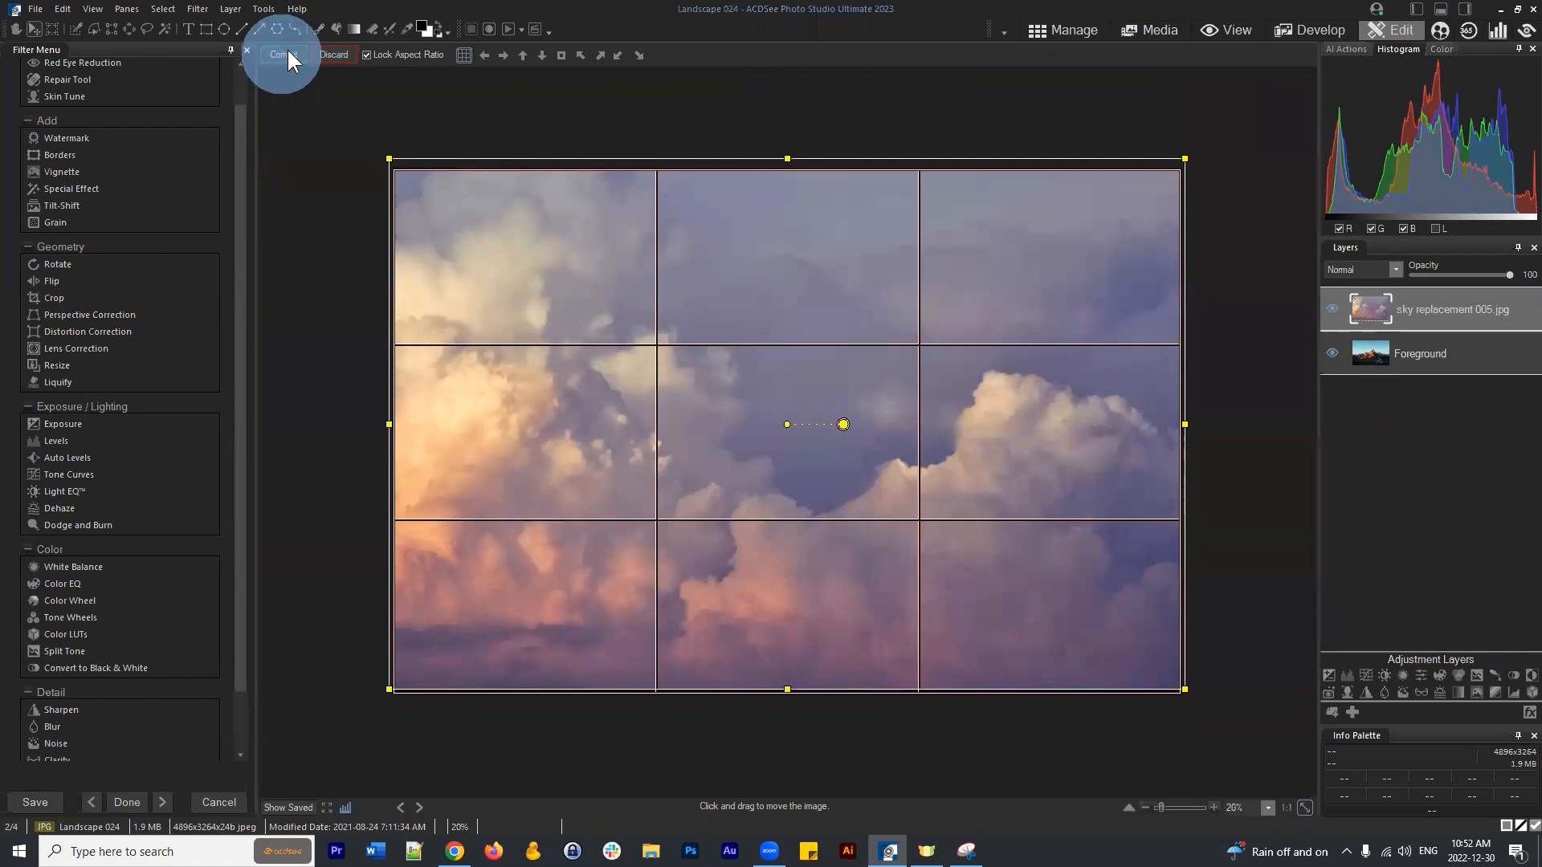
# Rename the sky replacement 005.jpg layer as New Sky and move the Foreground layer above it.
pyautogui.click(1443, 456)
pyautogui.click(1458, 310)
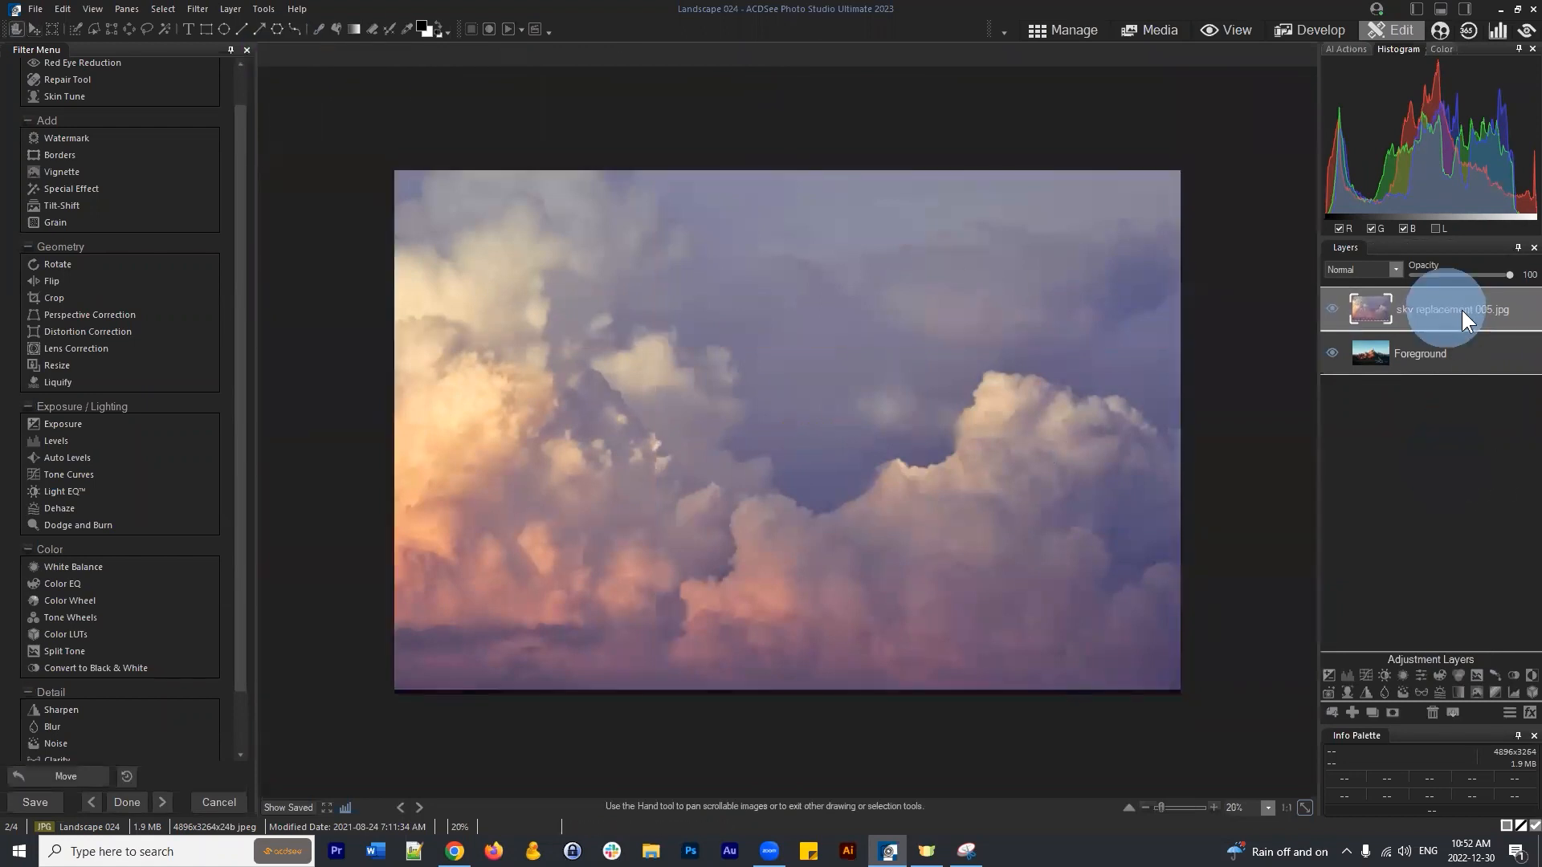
pyautogui.click(1423, 350)
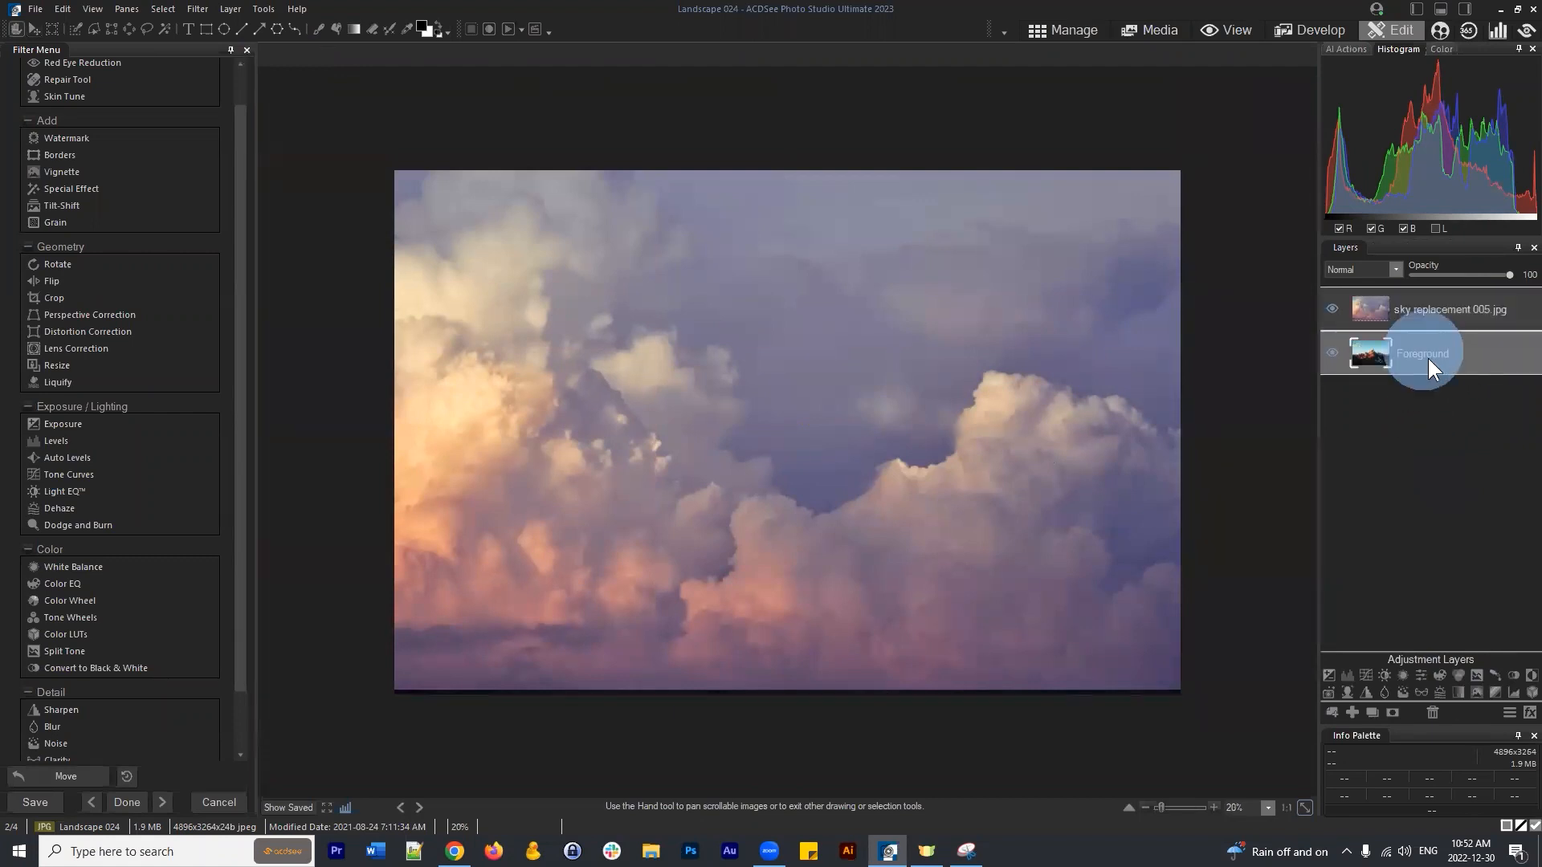
pyautogui.rightClick(1438, 309)
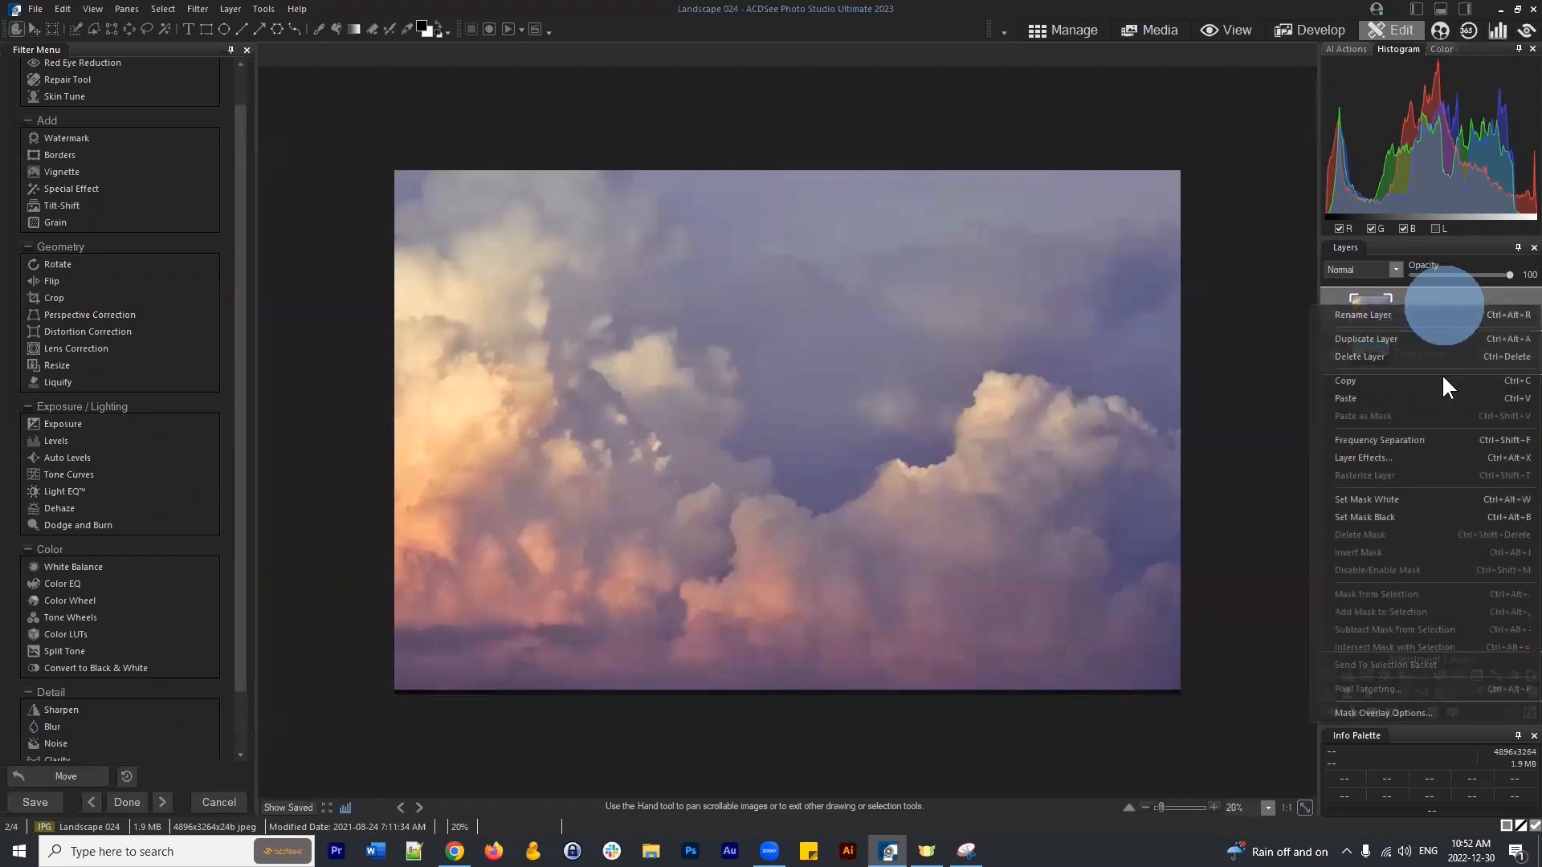
pyautogui.click(1394, 318)
pyautogui.write('New')
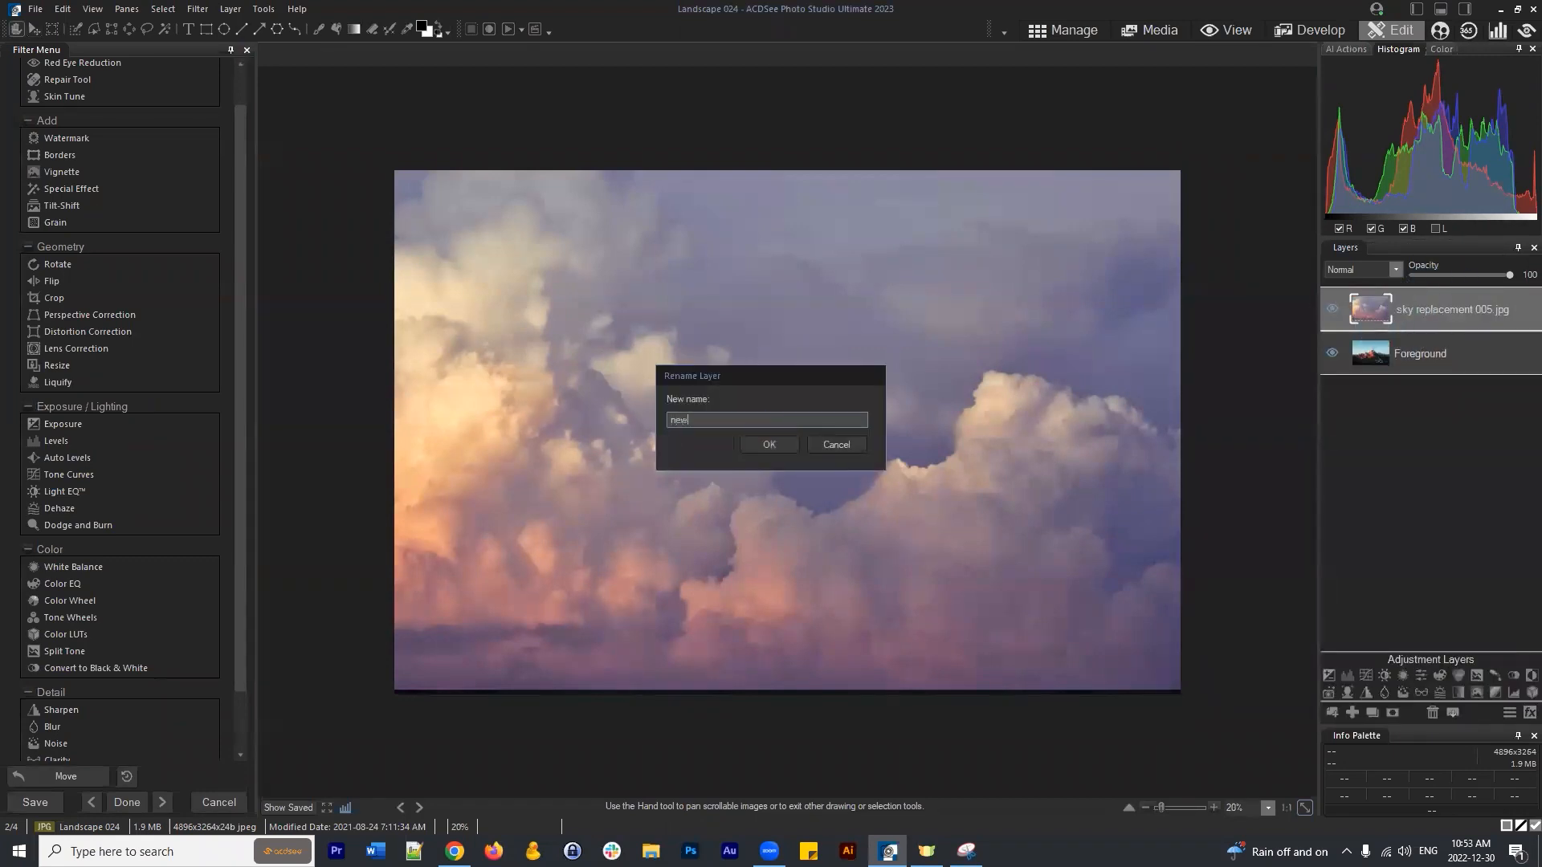
pyautogui.write(' Sky')
pyautogui.press('Return')
pyautogui.moveTo(1446, 358); pyautogui.dragTo(1444, 288)
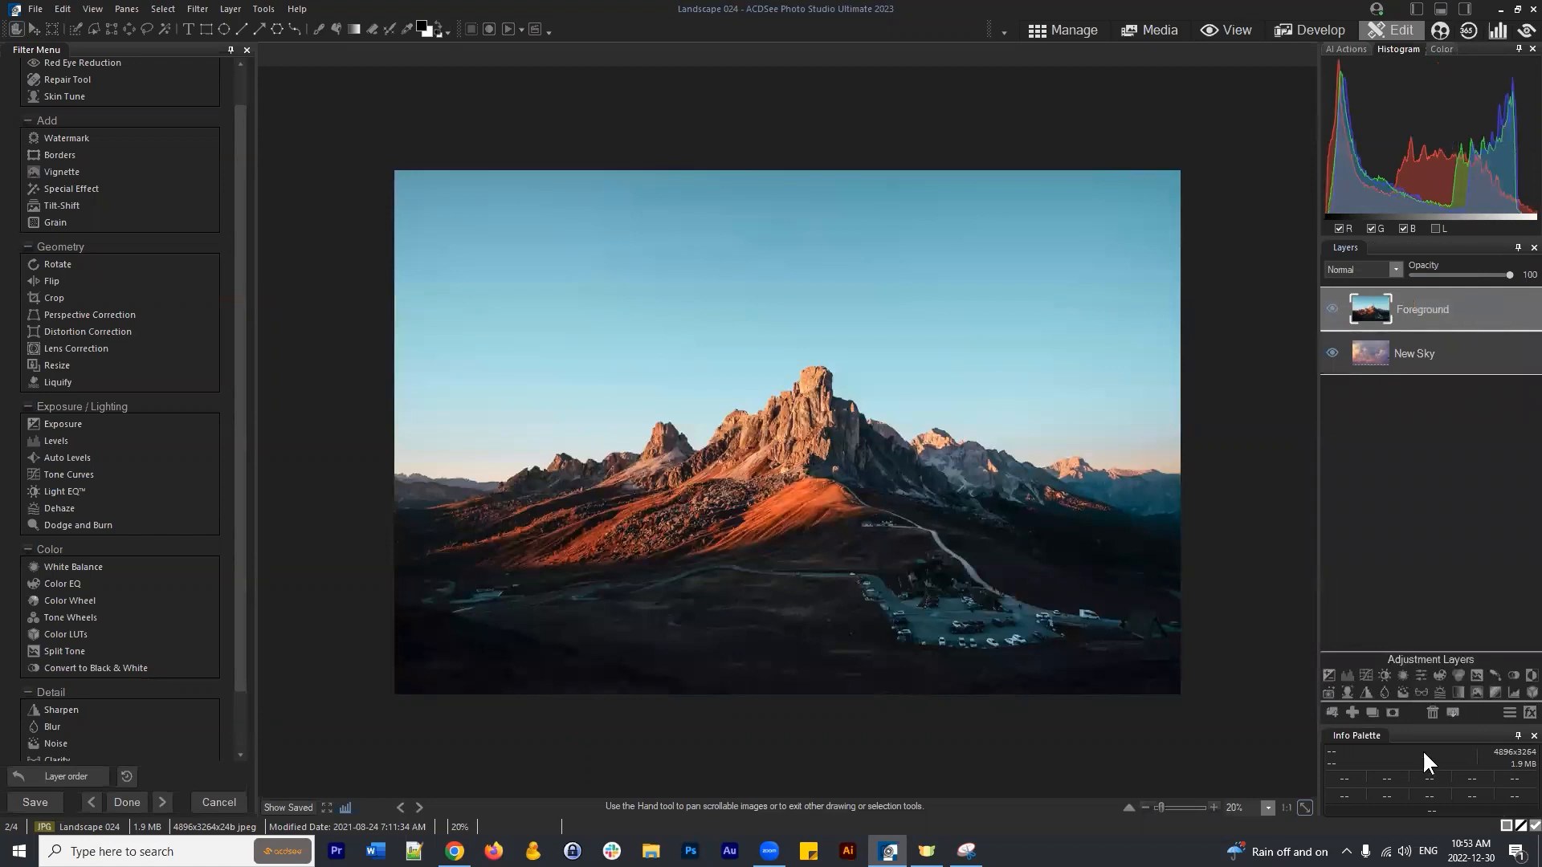
# Add a white layer mask to the Foreground layer and select the mask for editing.
pyautogui.click(1392, 714)
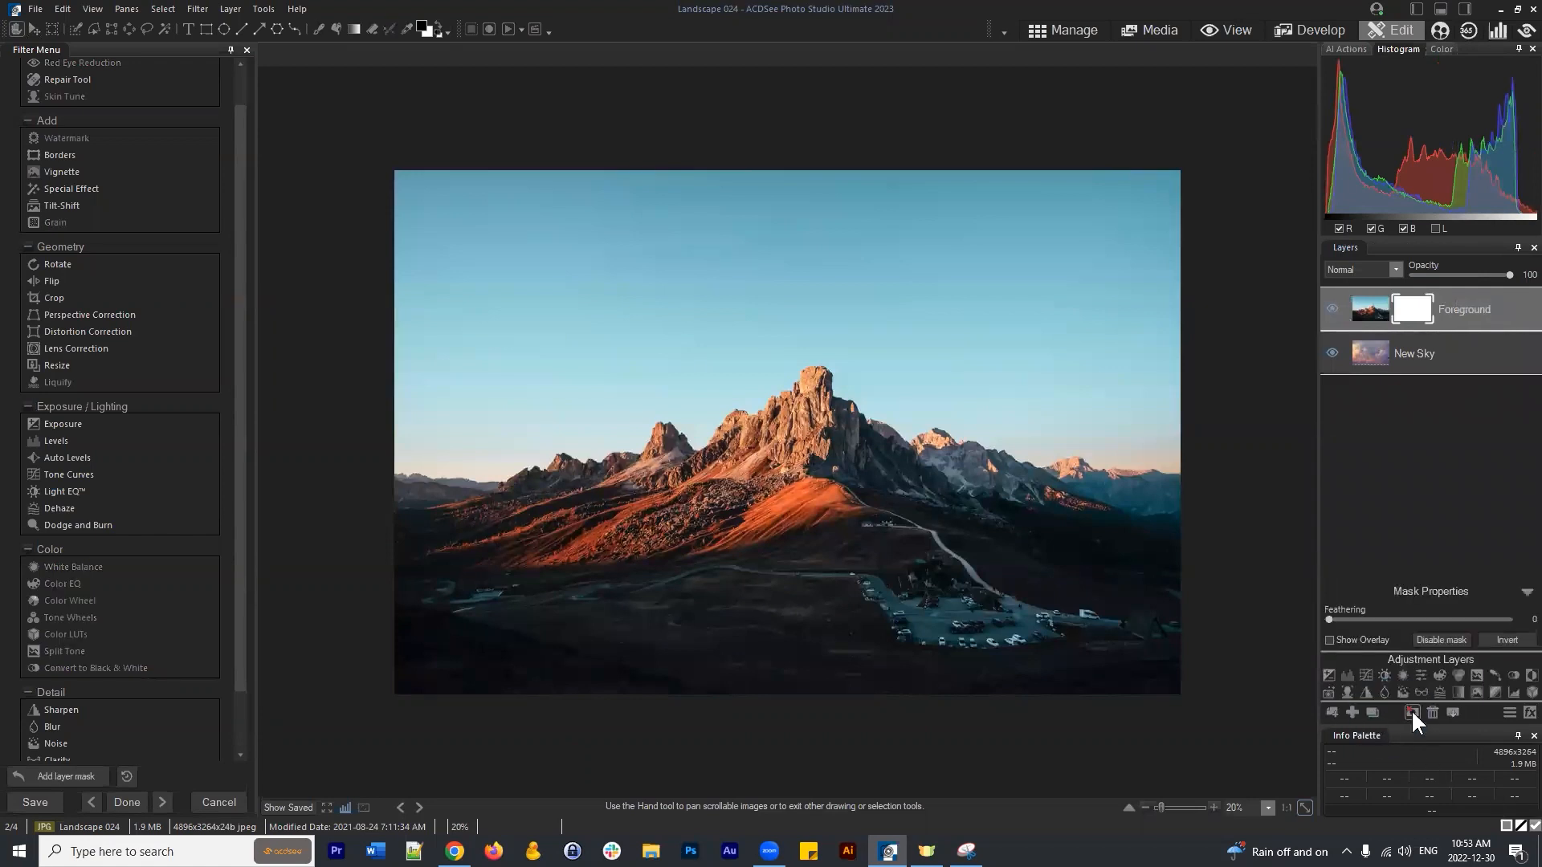
pyautogui.click(1412, 712)
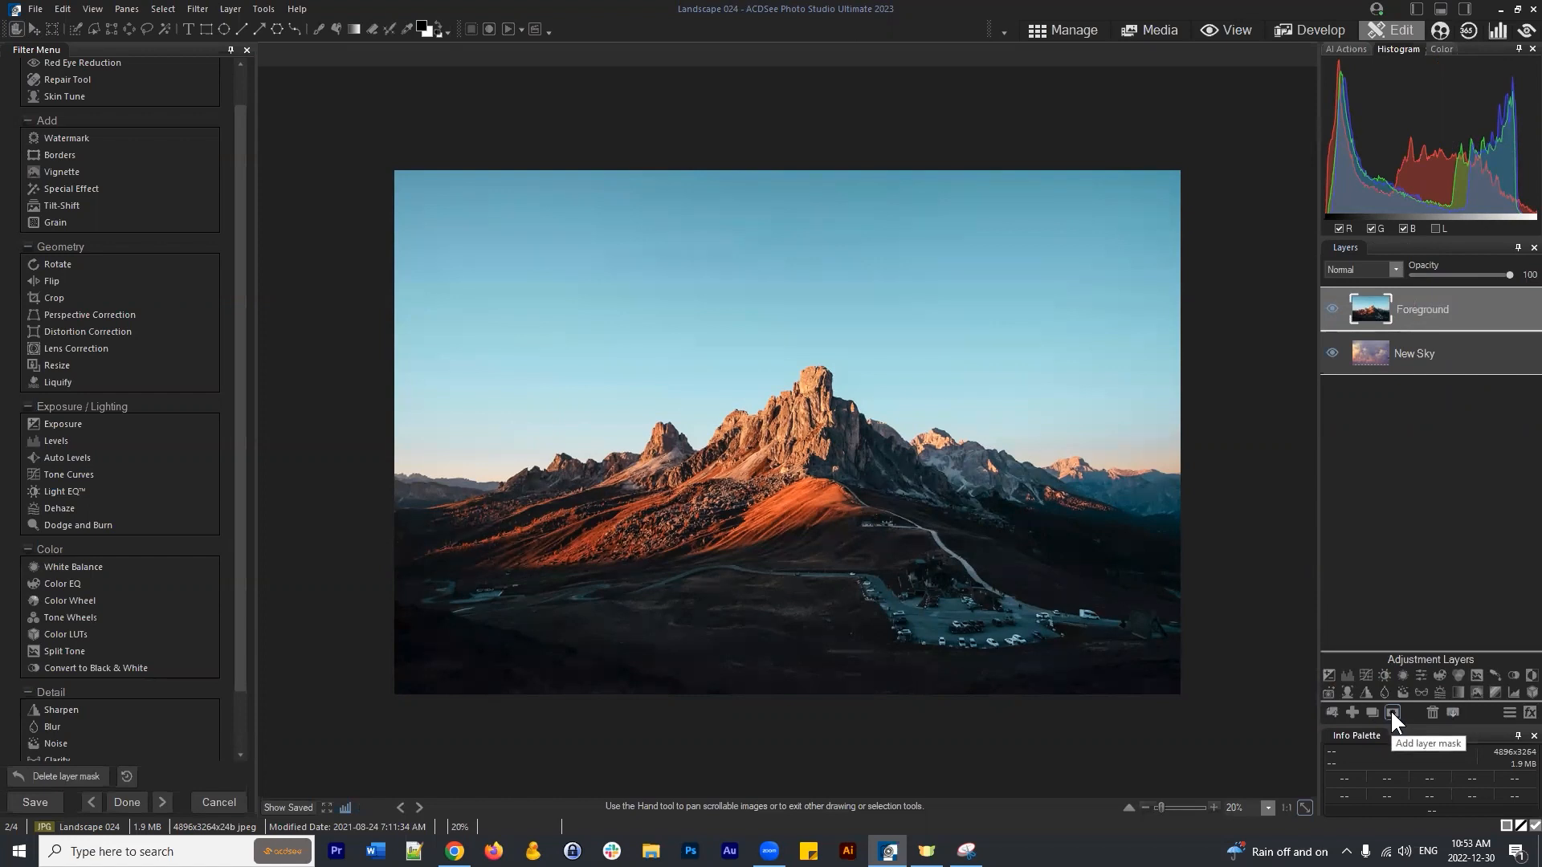
pyautogui.click(1392, 712)
pyautogui.click(1419, 302)
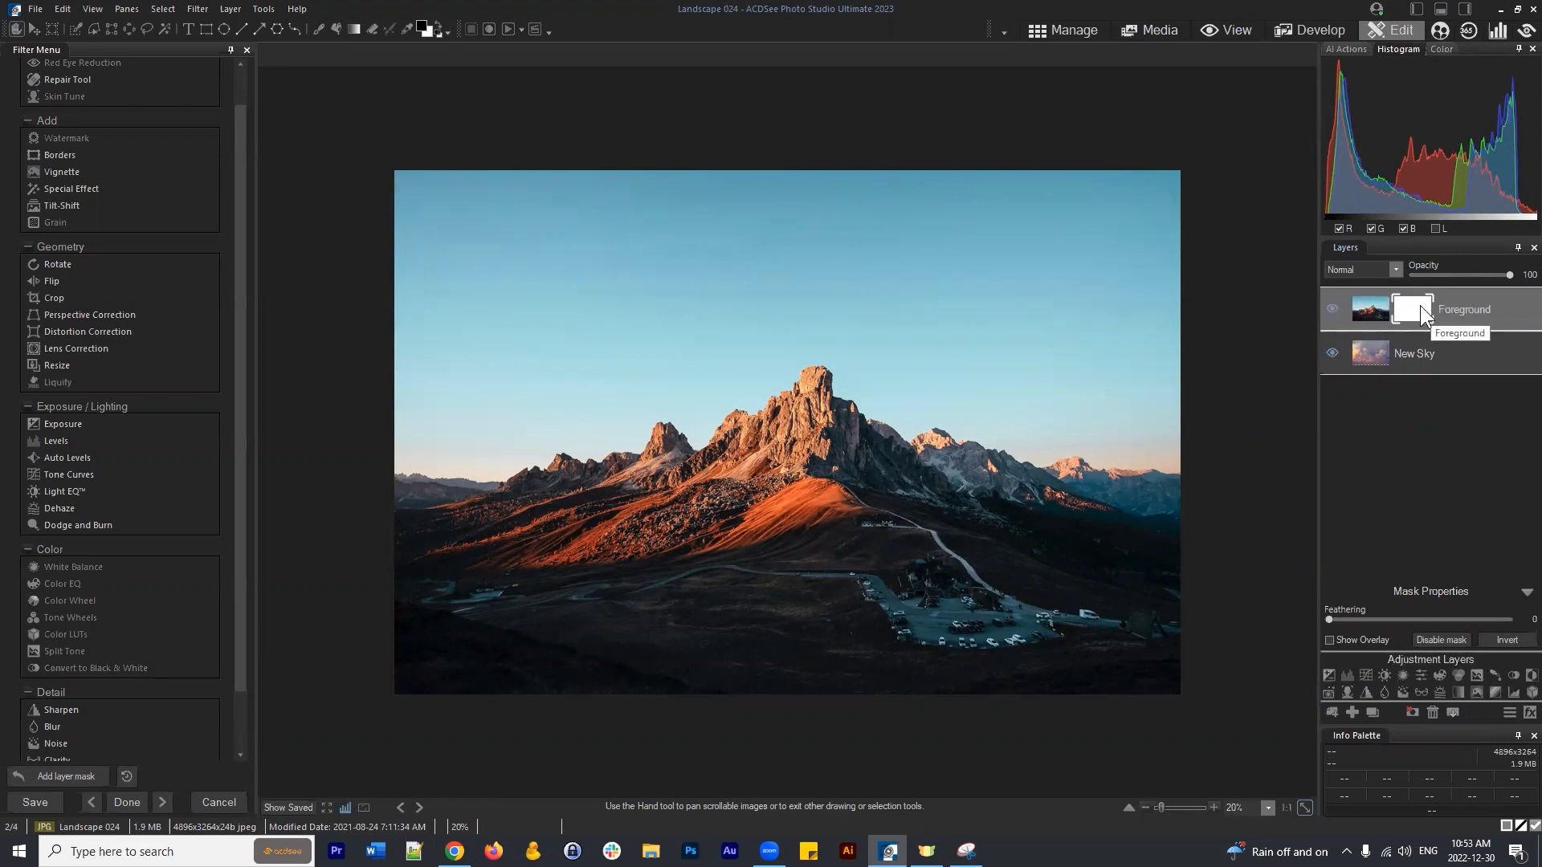
# Paint the sky black on the Foreground layer's mask with a size 252 brush, stopping short of the mountain ridge.
pyautogui.click(318, 30)
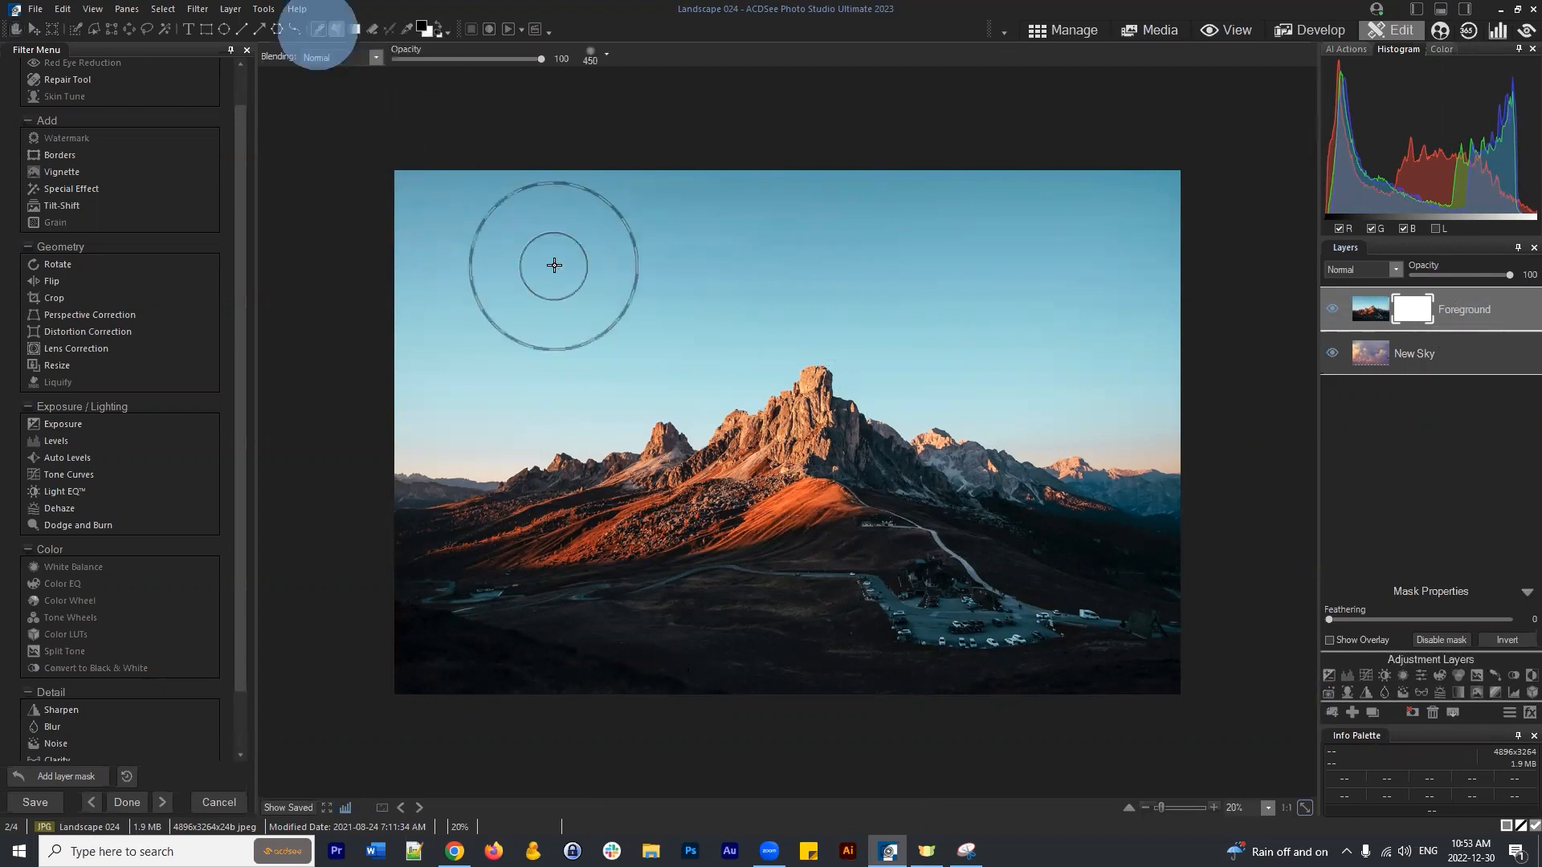
pyautogui.moveTo(588, 257)
pyautogui.mouseDown()
pyautogui.moveTo(406, 245)
pyautogui.moveTo(715, 217)
pyautogui.moveTo(430, 161)
pyautogui.moveTo(625, 173)
pyautogui.moveTo(426, 182)
pyautogui.moveTo(902, 196)
pyautogui.moveTo(578, 140)
pyautogui.mouseUp()
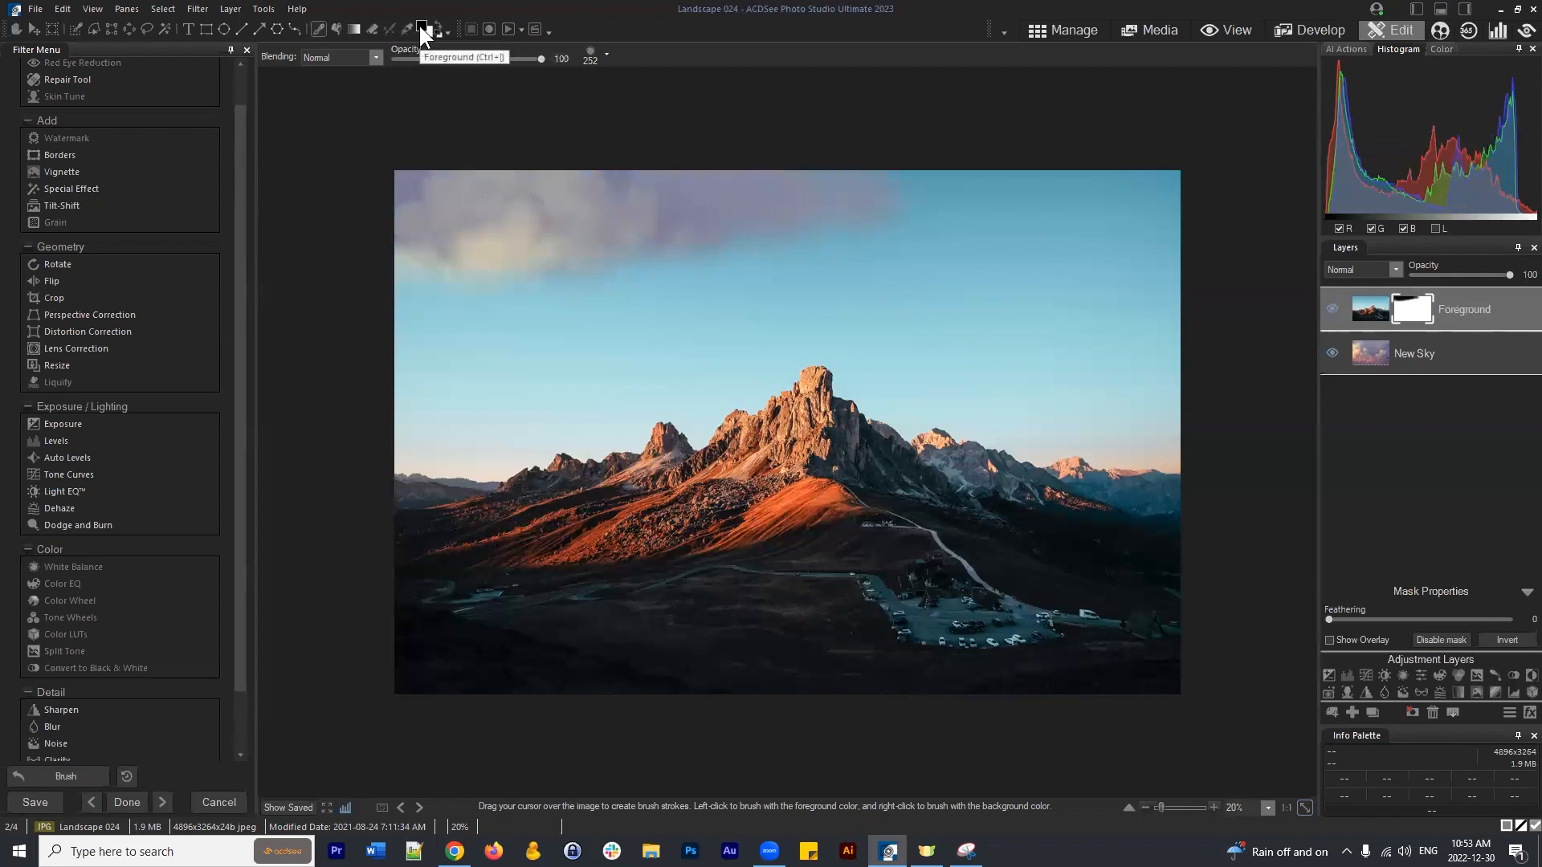
pyautogui.moveTo(736, 185)
pyautogui.mouseDown()
pyautogui.moveTo(1117, 201)
pyautogui.moveTo(1106, 171)
pyautogui.moveTo(1094, 177)
pyautogui.moveTo(1154, 292)
pyautogui.moveTo(1177, 298)
pyautogui.moveTo(1155, 365)
pyautogui.moveTo(1045, 344)
pyautogui.moveTo(1014, 354)
pyautogui.moveTo(1043, 323)
pyautogui.moveTo(955, 369)
pyautogui.moveTo(1093, 330)
pyautogui.moveTo(889, 284)
pyautogui.moveTo(812, 273)
pyautogui.moveTo(687, 297)
pyautogui.moveTo(777, 239)
pyautogui.moveTo(607, 263)
pyautogui.moveTo(533, 242)
pyautogui.moveTo(420, 248)
pyautogui.moveTo(483, 320)
pyautogui.moveTo(442, 388)
pyautogui.moveTo(442, 374)
pyautogui.moveTo(534, 395)
pyautogui.moveTo(669, 367)
pyautogui.moveTo(694, 305)
pyautogui.moveTo(643, 313)
pyautogui.moveTo(731, 338)
pyautogui.moveTo(722, 367)
pyautogui.moveTo(841, 314)
pyautogui.moveTo(889, 338)
pyautogui.moveTo(668, 297)
pyautogui.moveTo(660, 360)
pyautogui.moveTo(520, 341)
pyautogui.moveTo(404, 394)
pyautogui.moveTo(535, 391)
pyautogui.moveTo(560, 360)
pyautogui.moveTo(707, 289)
pyautogui.moveTo(889, 292)
pyautogui.moveTo(919, 313)
pyautogui.moveTo(835, 325)
pyautogui.moveTo(891, 328)
pyautogui.moveTo(914, 355)
pyautogui.moveTo(902, 361)
pyautogui.moveTo(1076, 386)
pyautogui.moveTo(1171, 363)
pyautogui.moveTo(1155, 389)
pyautogui.moveTo(1070, 278)
pyautogui.moveTo(1062, 373)
pyautogui.moveTo(1097, 292)
pyautogui.moveTo(1150, 355)
pyautogui.moveTo(1138, 378)
pyautogui.moveTo(1185, 392)
pyautogui.mouseUp()
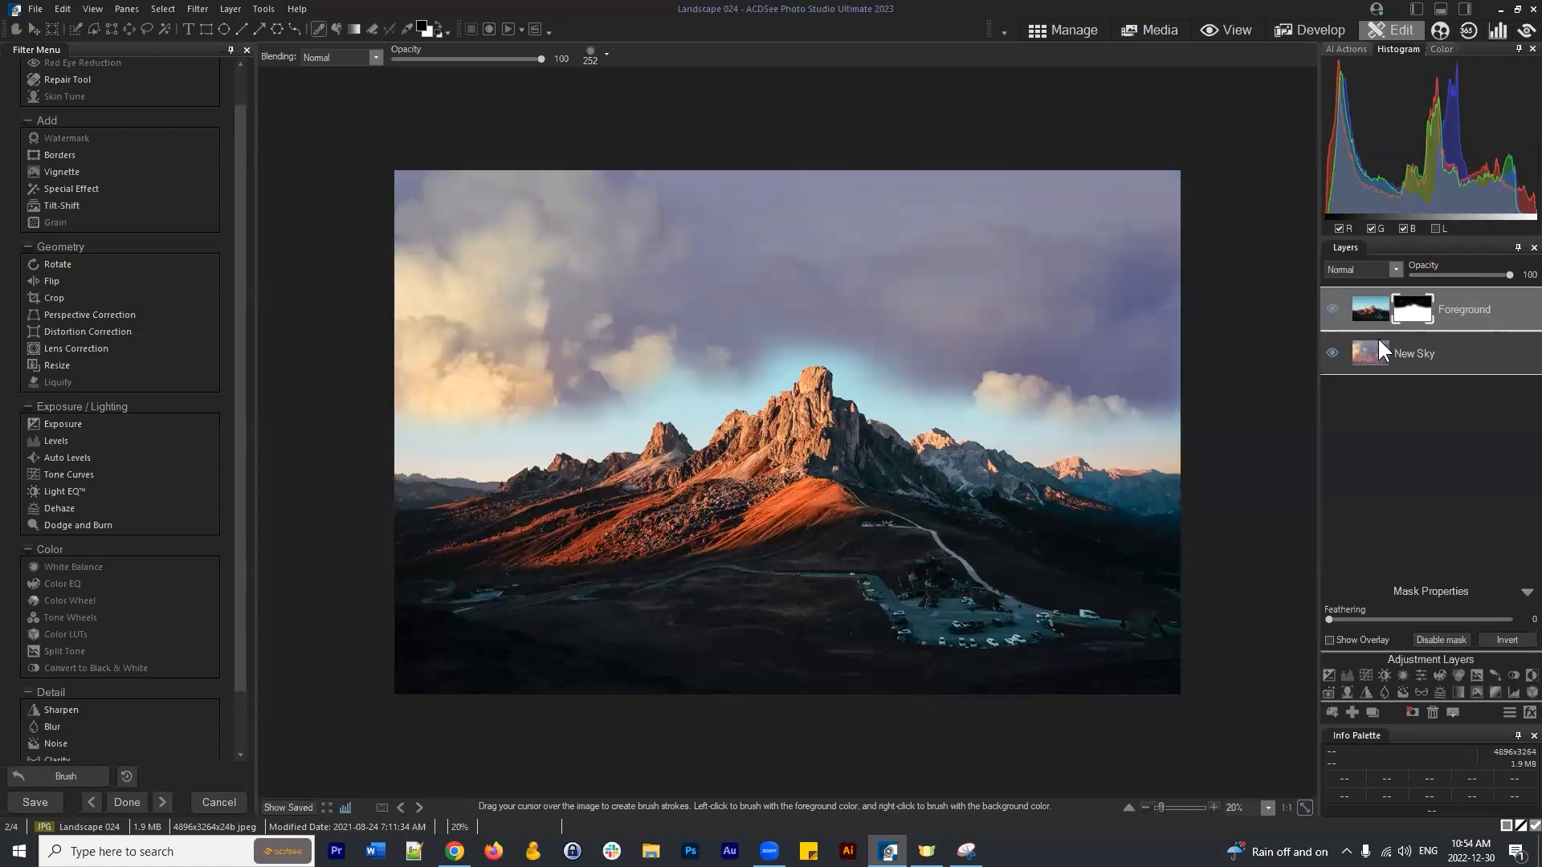
pyautogui.click(1415, 306)
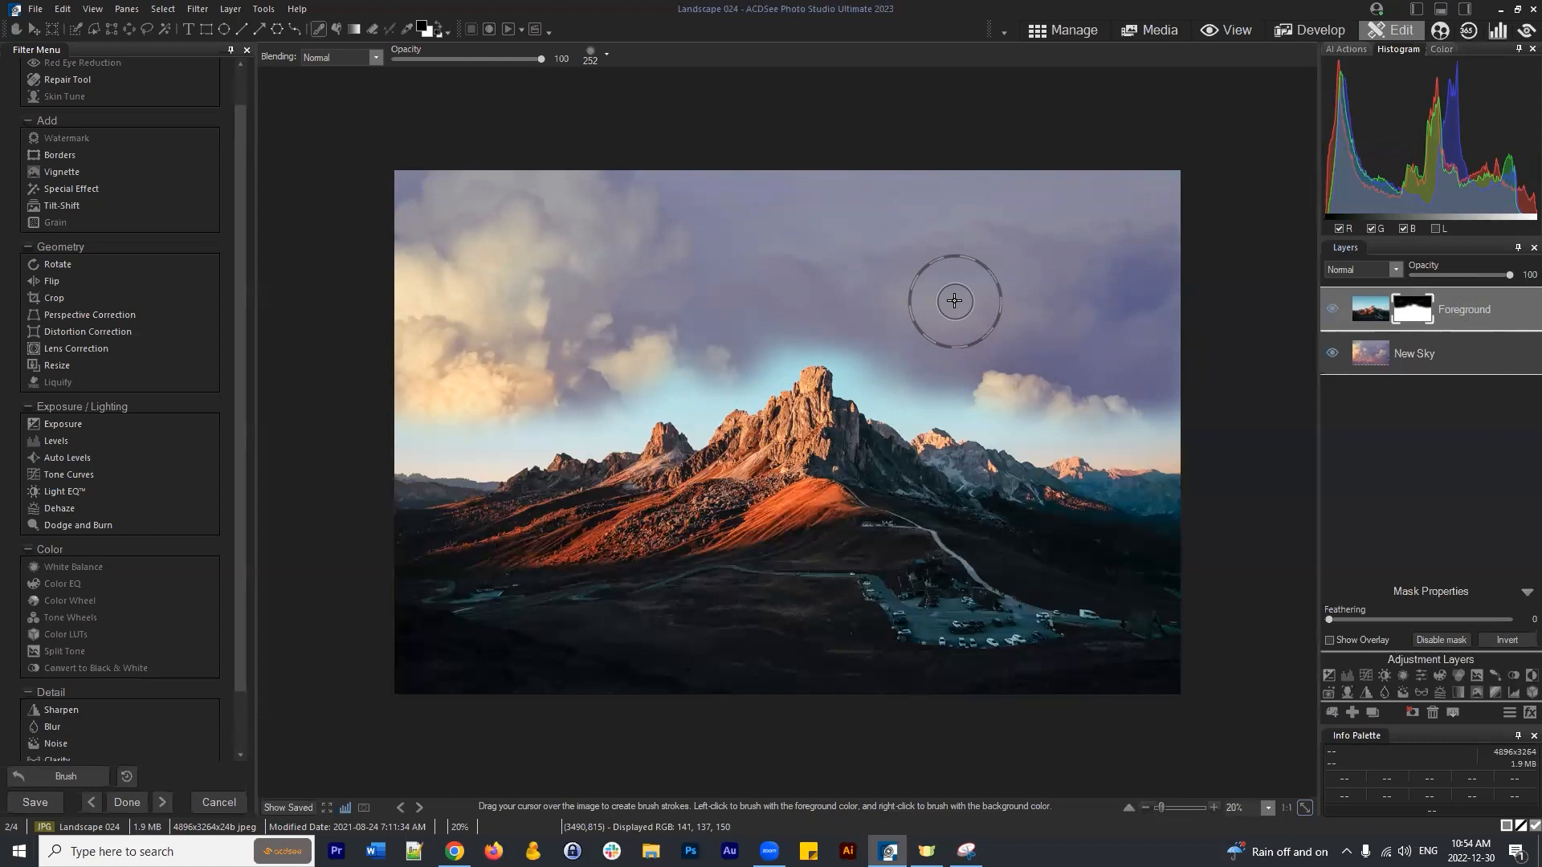
pyautogui.moveTo(691, 316)
pyautogui.mouseDown()
pyautogui.moveTo(555, 218)
pyautogui.moveTo(653, 254)
pyautogui.moveTo(1018, 291)
pyautogui.moveTo(1089, 261)
pyautogui.moveTo(972, 261)
pyautogui.mouseUp()
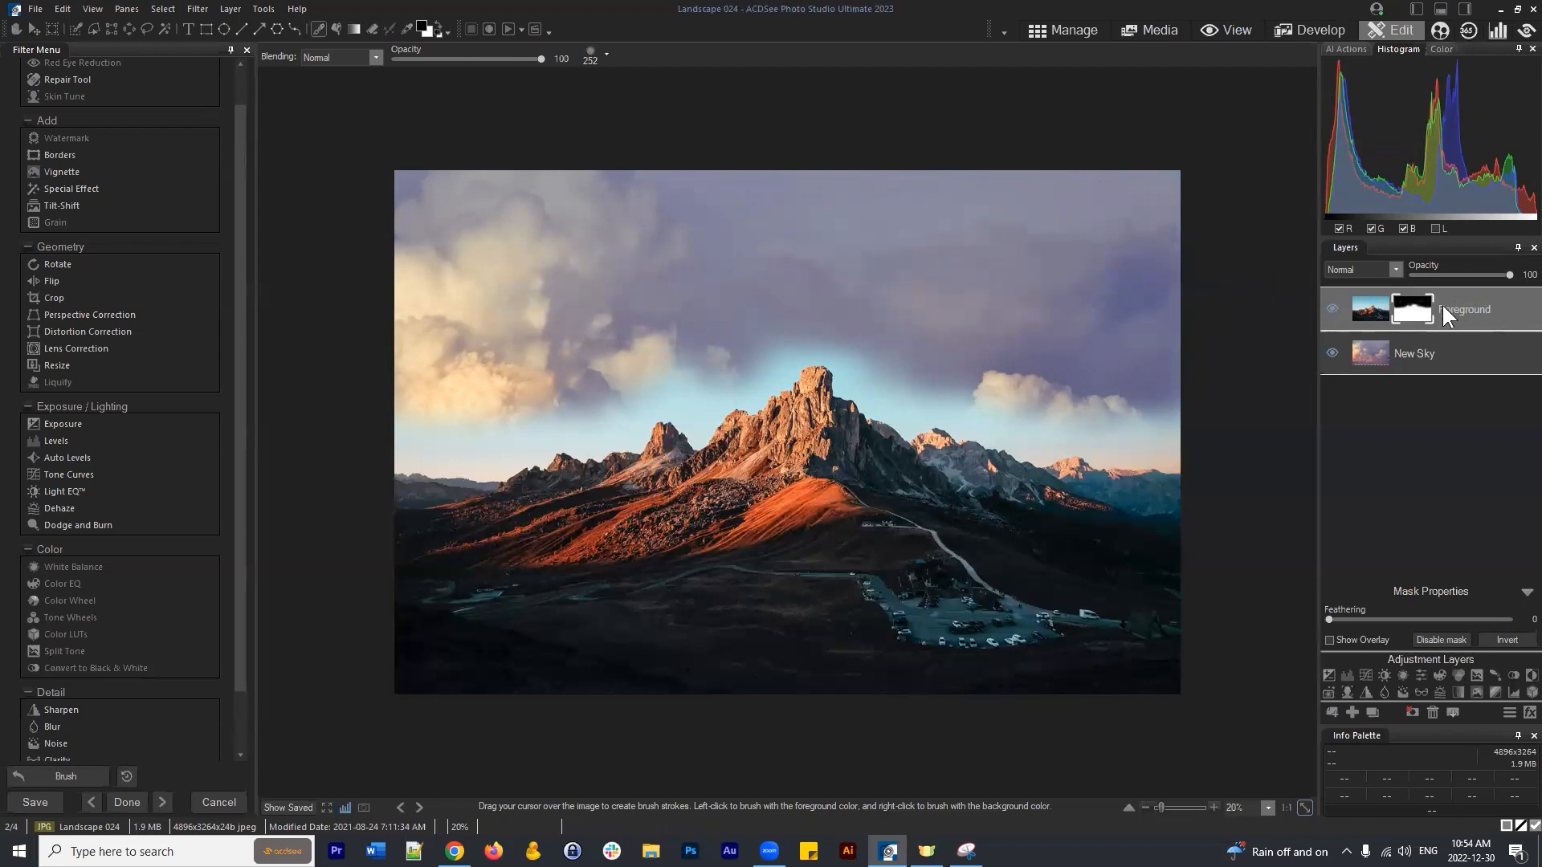
pyautogui.moveTo(1474, 315); pyautogui.dragTo(1463, 350)
pyautogui.click(1460, 352)
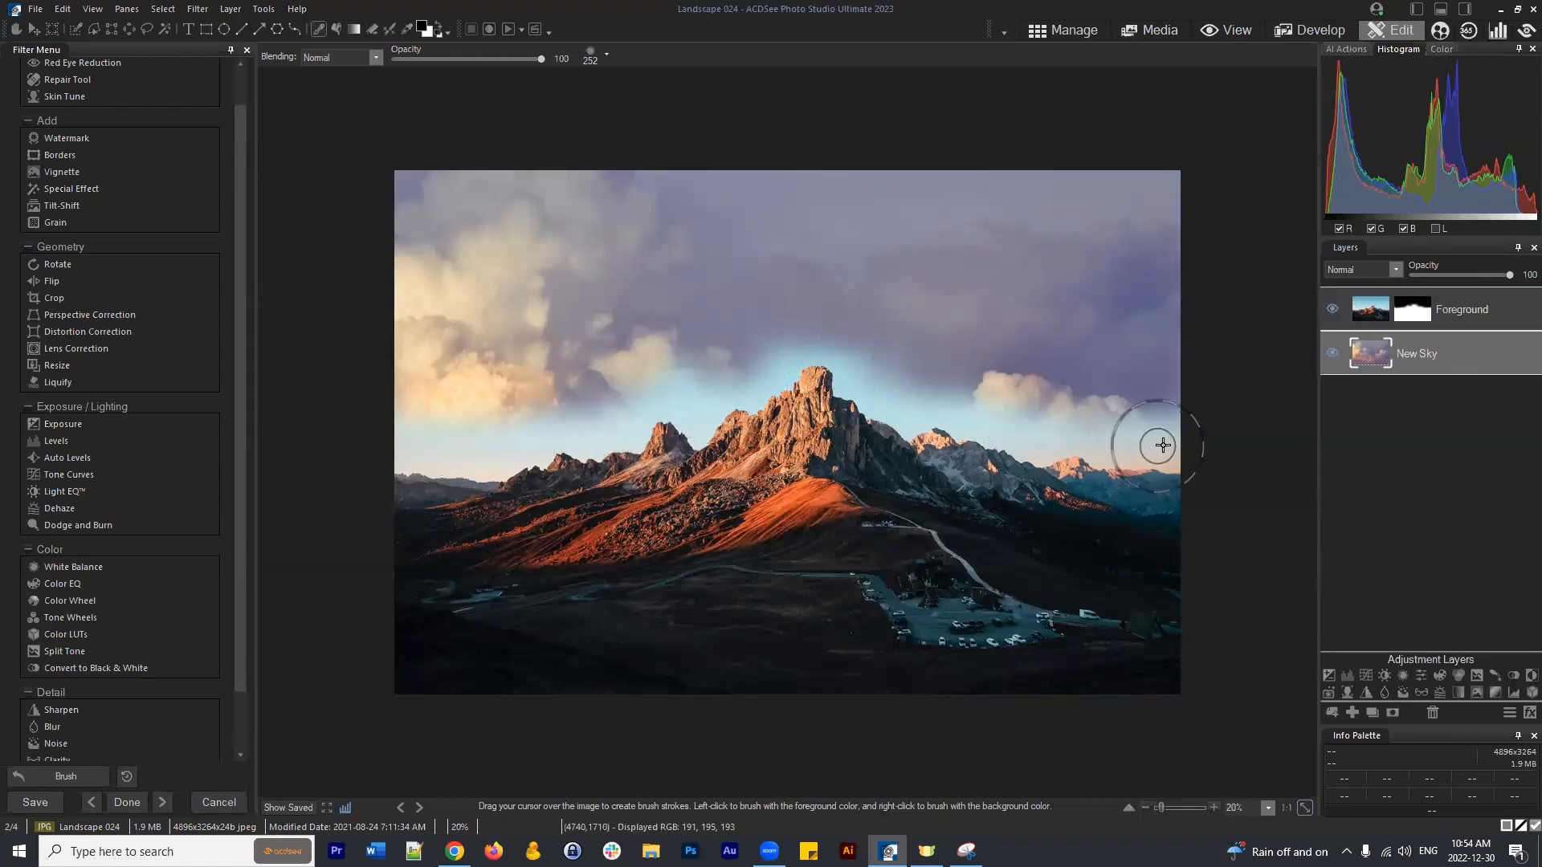
pyautogui.click(1409, 305)
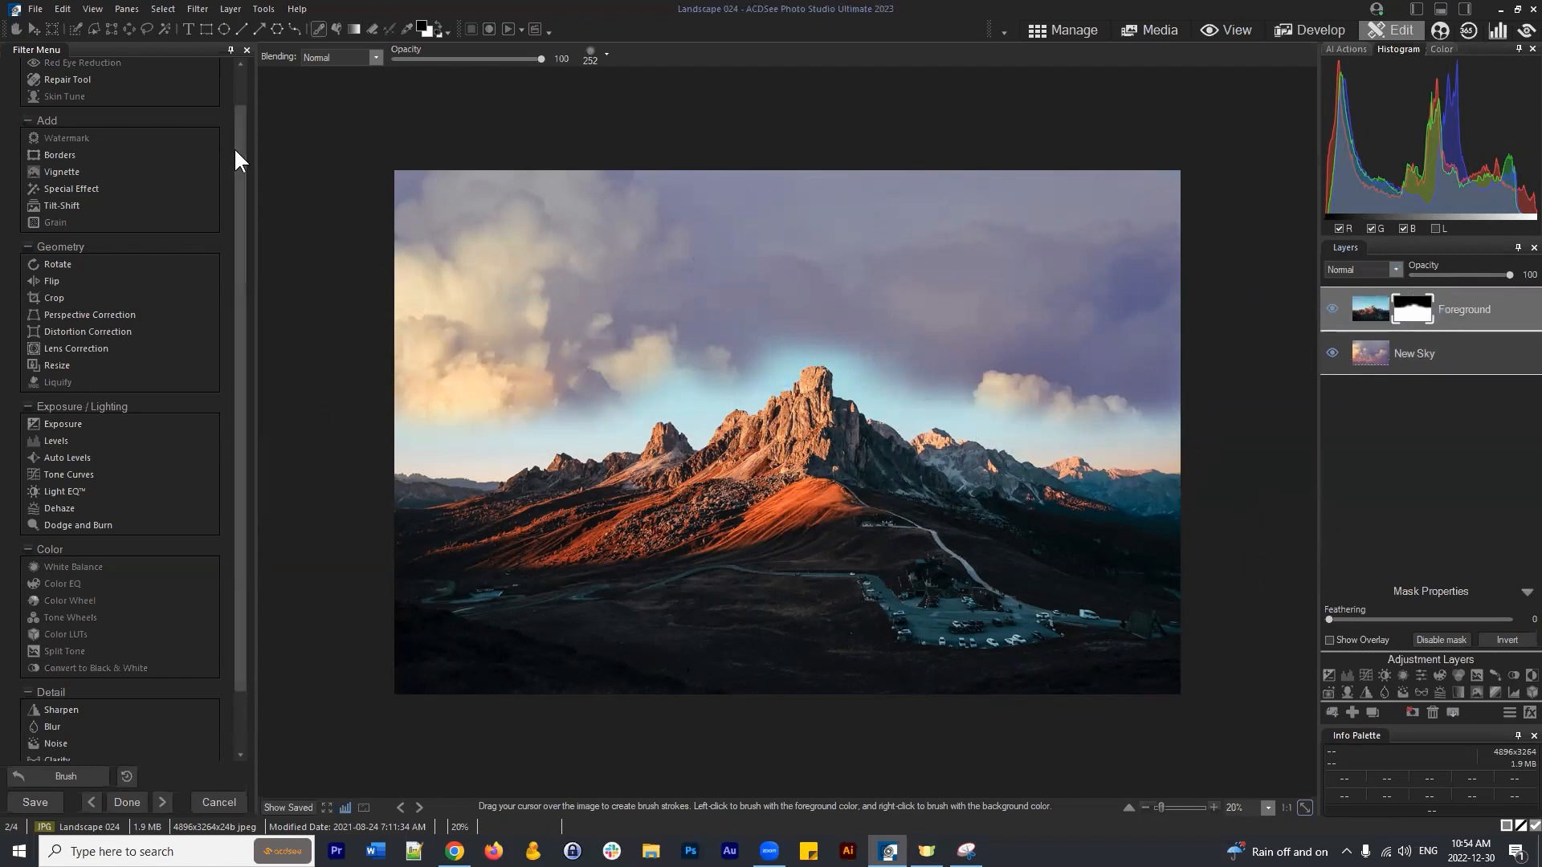
pyautogui.click(163, 30)
pyautogui.click(610, 434)
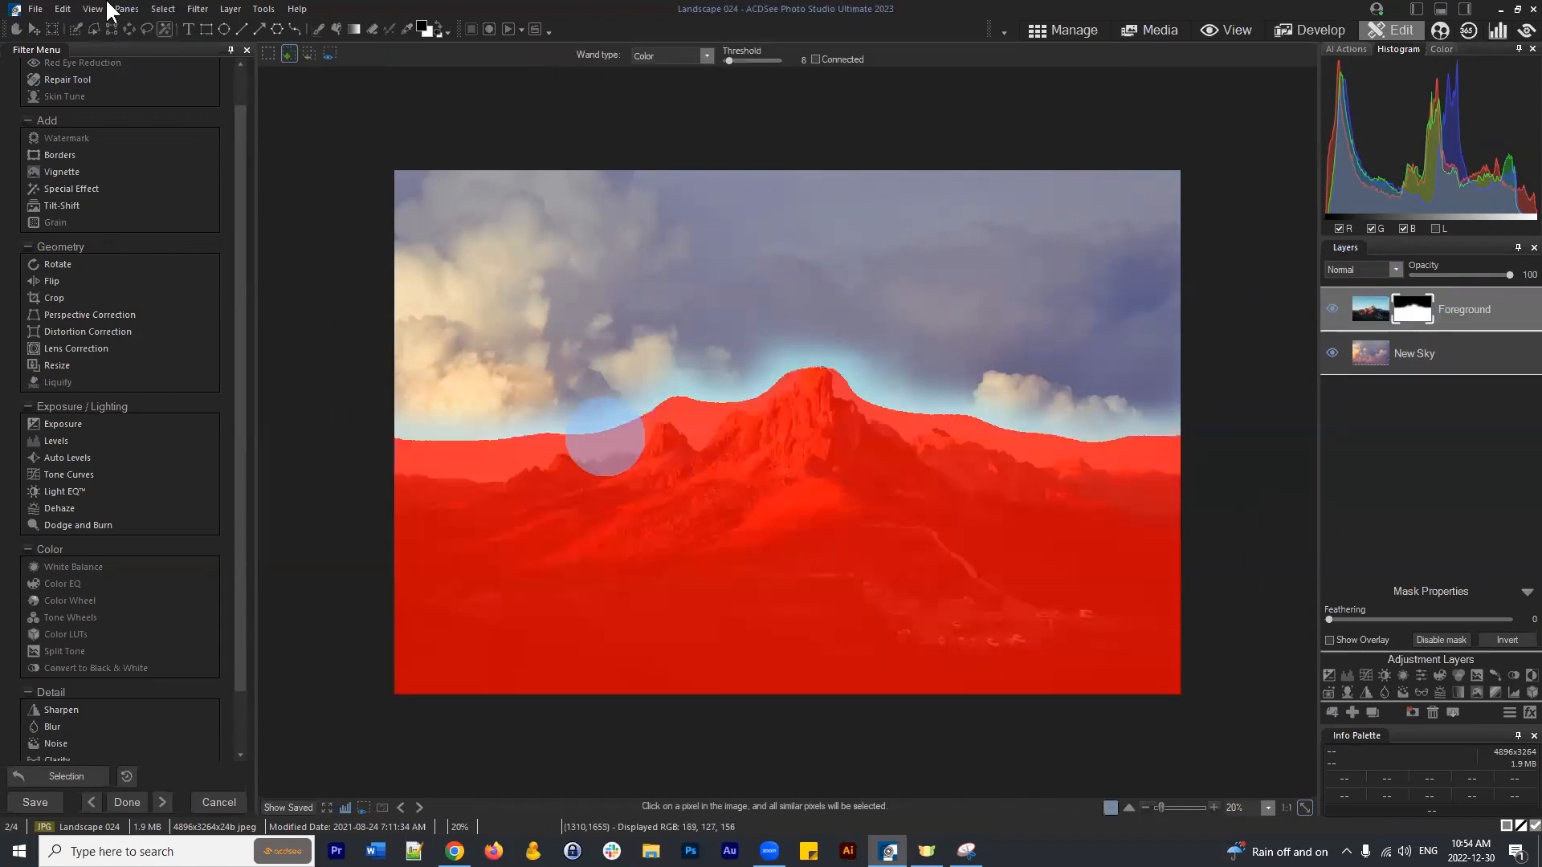
pyautogui.click(163, 9)
pyautogui.click(174, 26)
pyautogui.click(163, 9)
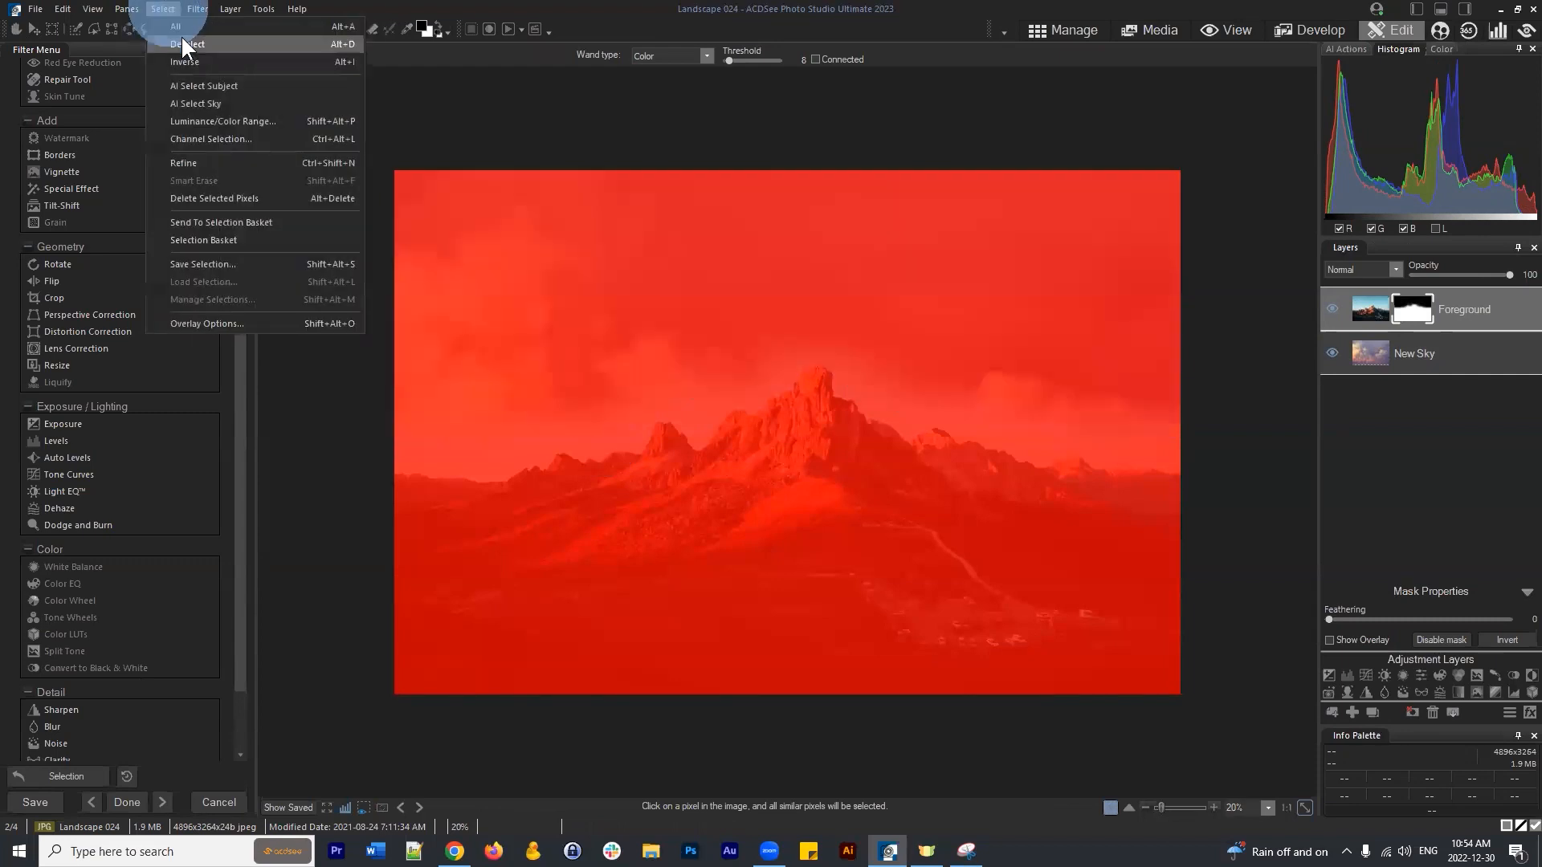
pyautogui.click(183, 44)
# Brush-select the remaining blue sky along the mountain ridge on the Foreground image, using Magic smart brushing.
pyautogui.click(76, 29)
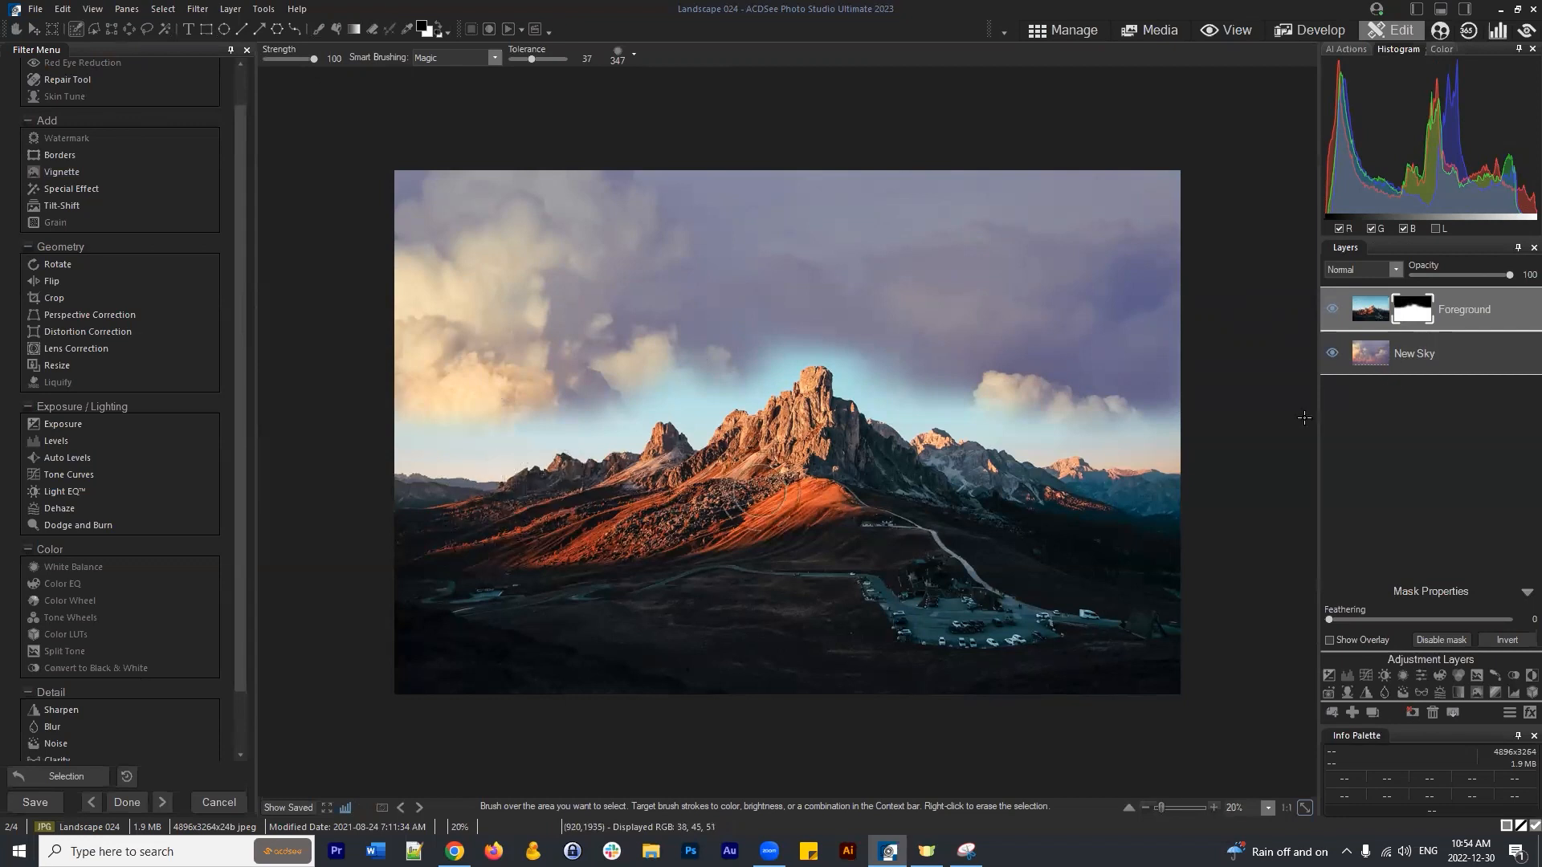
pyautogui.click(1366, 316)
pyautogui.moveTo(334, 450)
pyautogui.mouseDown()
pyautogui.moveTo(438, 451)
pyautogui.moveTo(379, 415)
pyautogui.moveTo(502, 462)
pyautogui.moveTo(431, 466)
pyautogui.moveTo(517, 451)
pyautogui.moveTo(543, 466)
pyautogui.moveTo(562, 425)
pyautogui.moveTo(561, 440)
pyautogui.moveTo(650, 372)
pyautogui.moveTo(703, 390)
pyautogui.moveTo(683, 425)
pyautogui.moveTo(784, 371)
pyautogui.moveTo(839, 365)
pyautogui.moveTo(973, 434)
pyautogui.moveTo(1026, 421)
pyautogui.moveTo(1044, 457)
pyautogui.moveTo(1001, 438)
pyautogui.moveTo(1141, 446)
pyautogui.moveTo(1071, 451)
pyautogui.moveTo(1094, 427)
pyautogui.moveTo(1173, 440)
pyautogui.moveTo(1135, 437)
pyautogui.moveTo(1174, 461)
pyautogui.moveTo(1165, 438)
pyautogui.mouseUp()
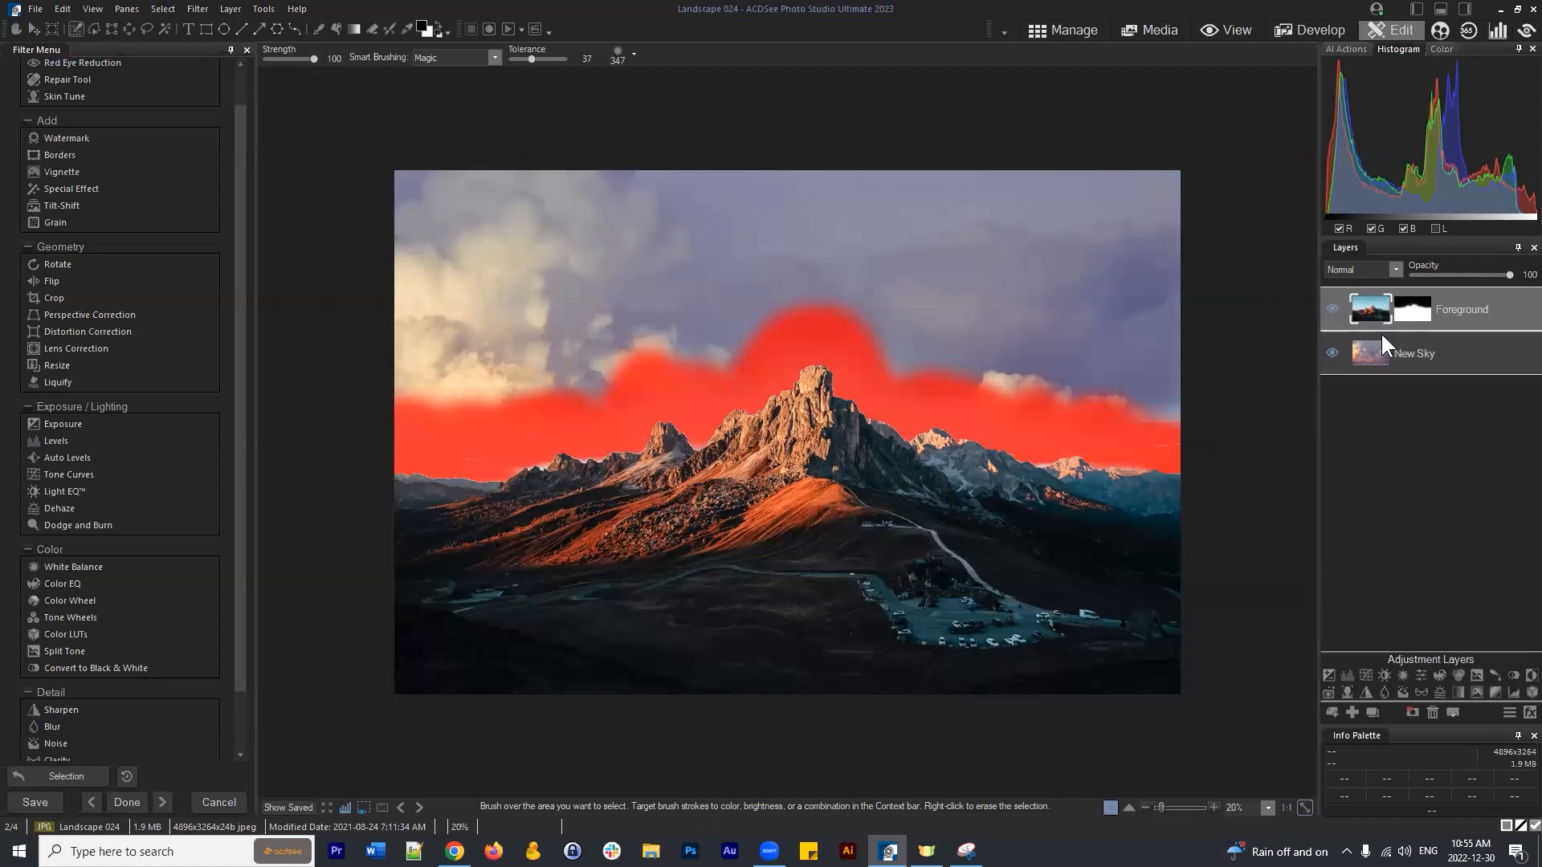
pyautogui.moveTo(1381, 309); pyautogui.dragTo(1364, 307)
pyautogui.moveTo(1163, 446)
pyautogui.mouseDown()
pyautogui.moveTo(1150, 421)
pyautogui.moveTo(1169, 421)
pyautogui.mouseUp()
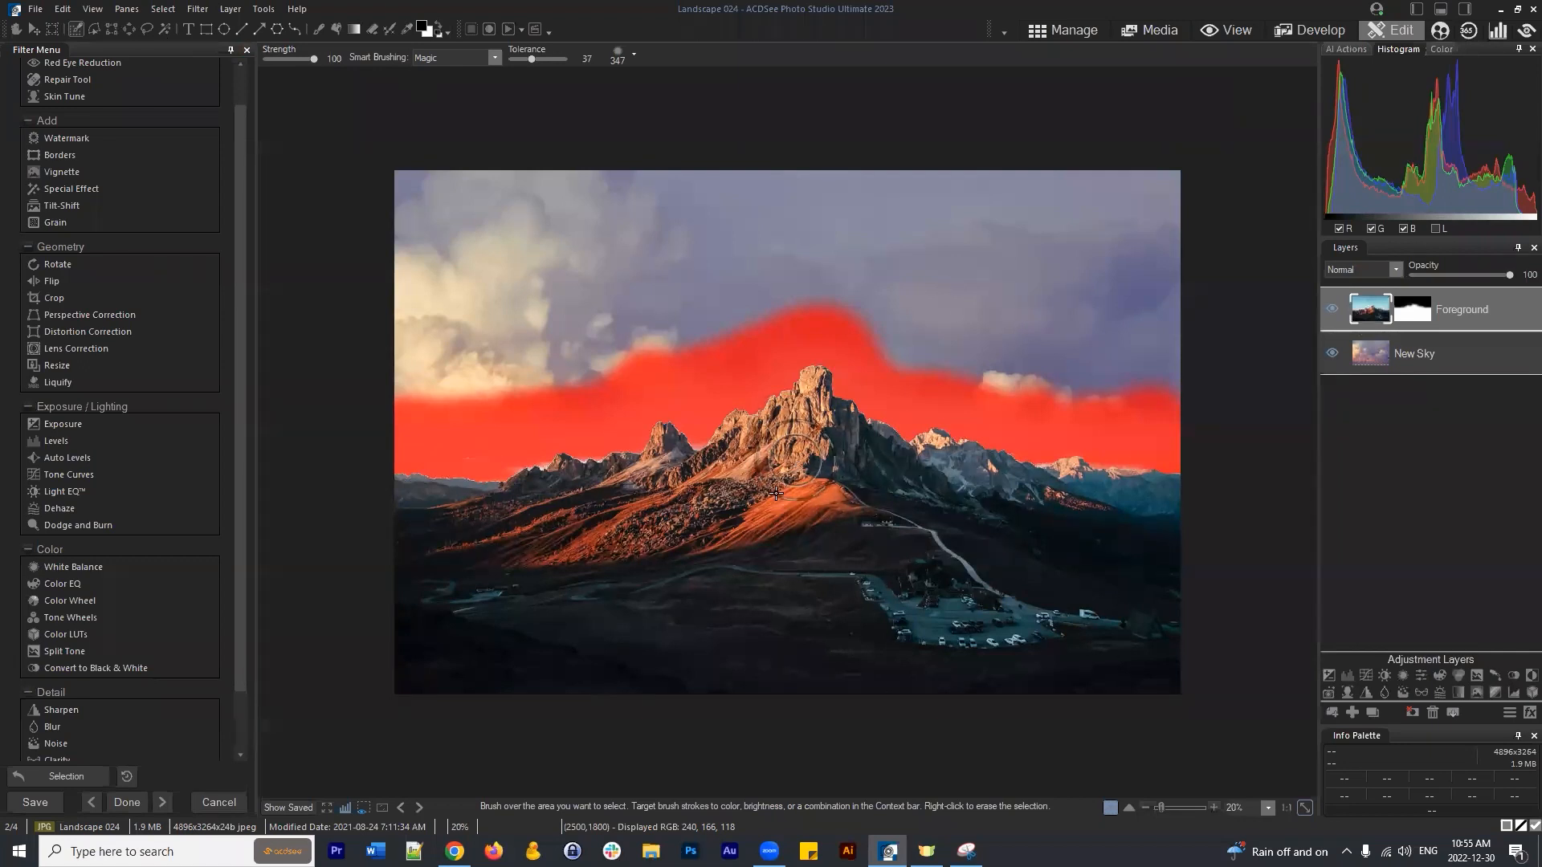
pyautogui.moveTo(545, 462); pyautogui.dragTo(511, 469)
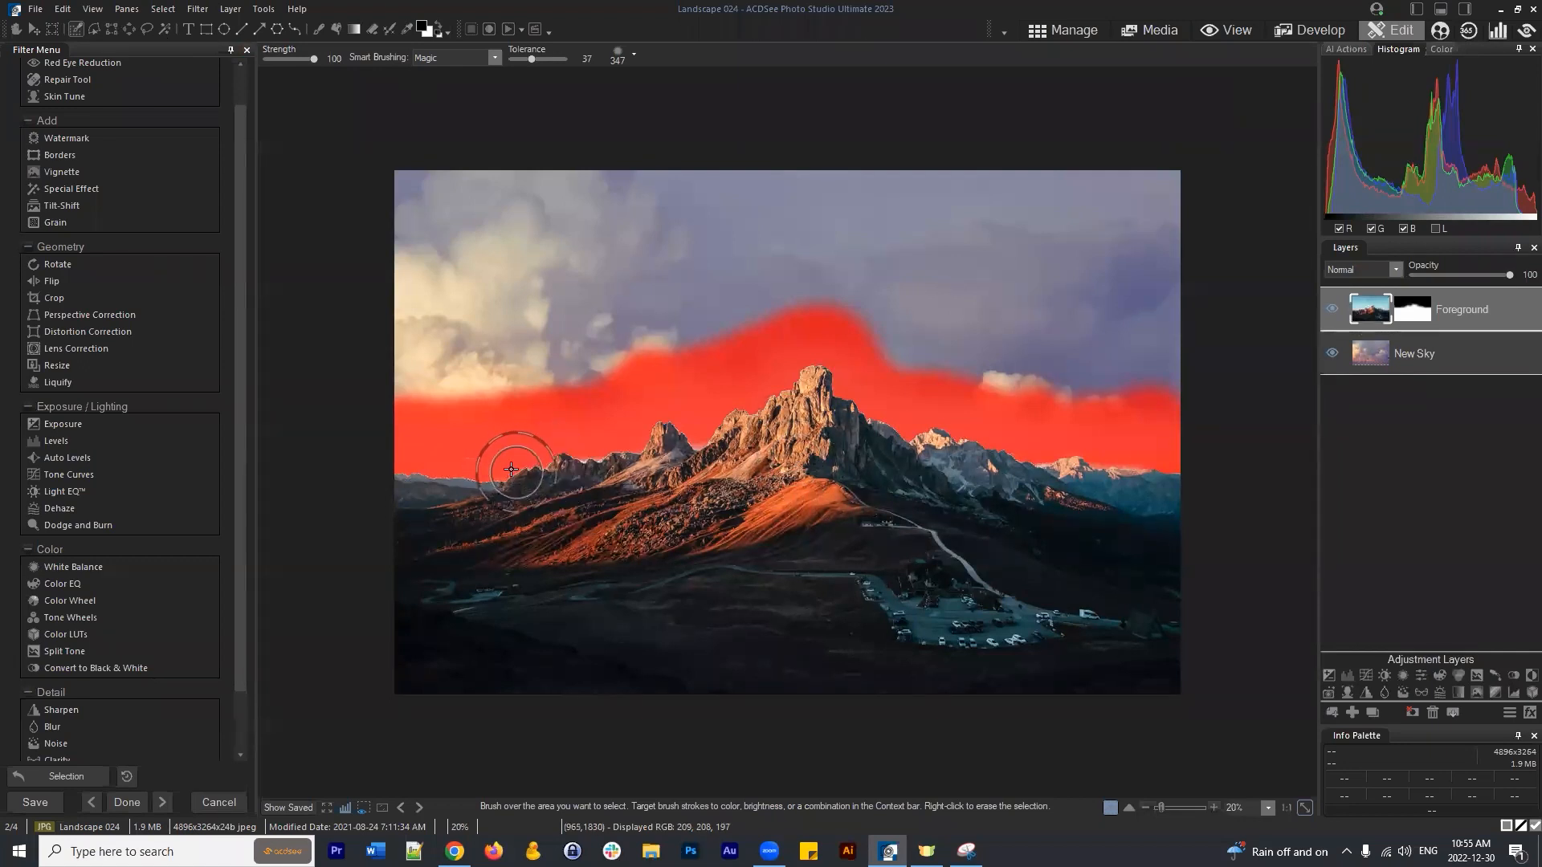
# Paint the selected sky band black on the Foreground layer's mask with a size 472 brush, and clear the selection.
pyautogui.click(1405, 310)
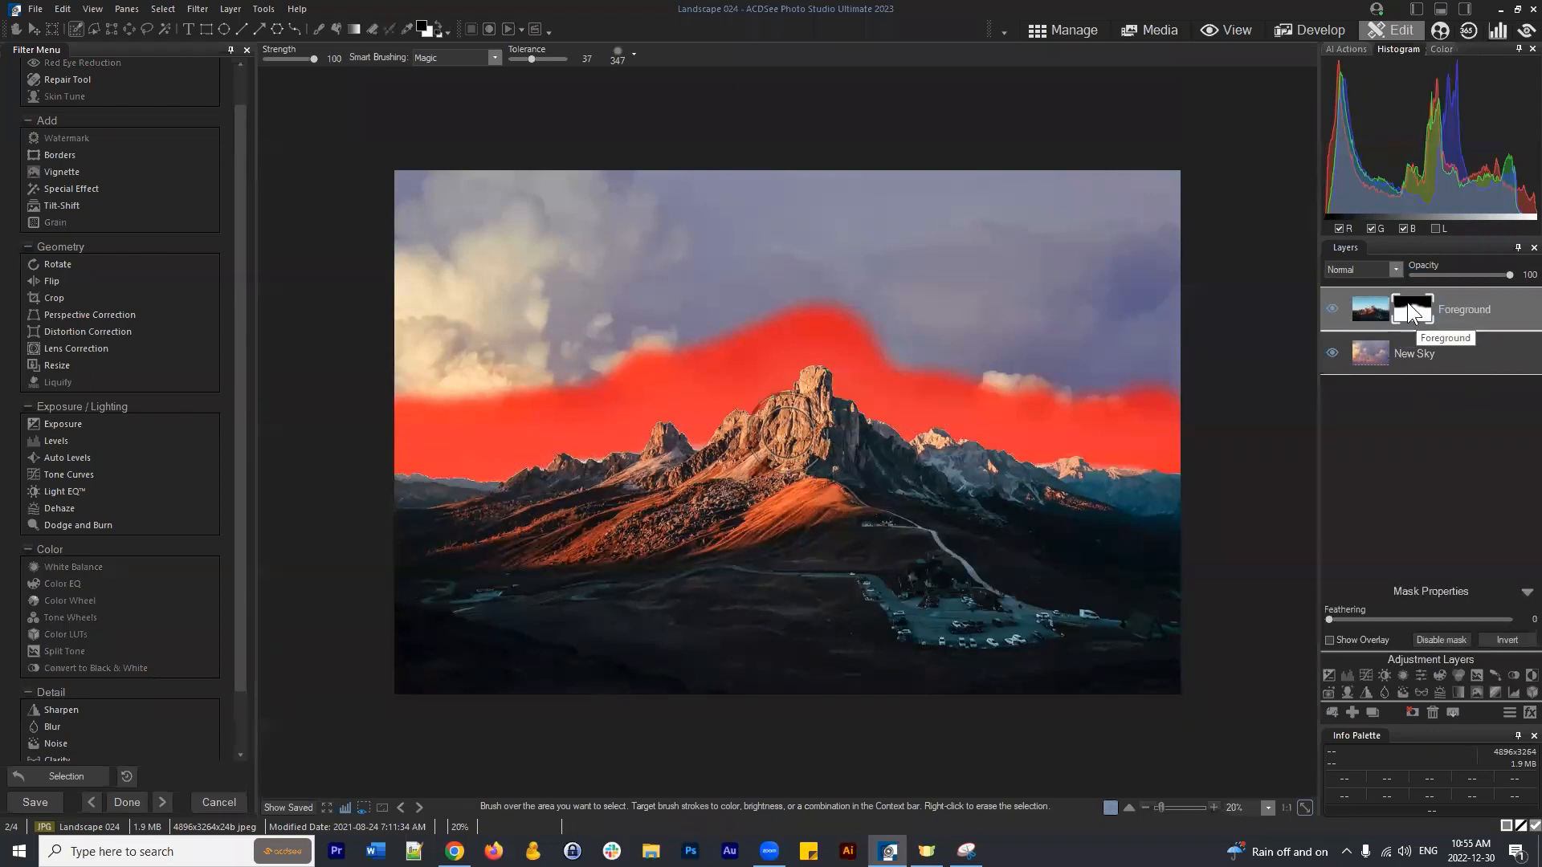
pyautogui.click(319, 31)
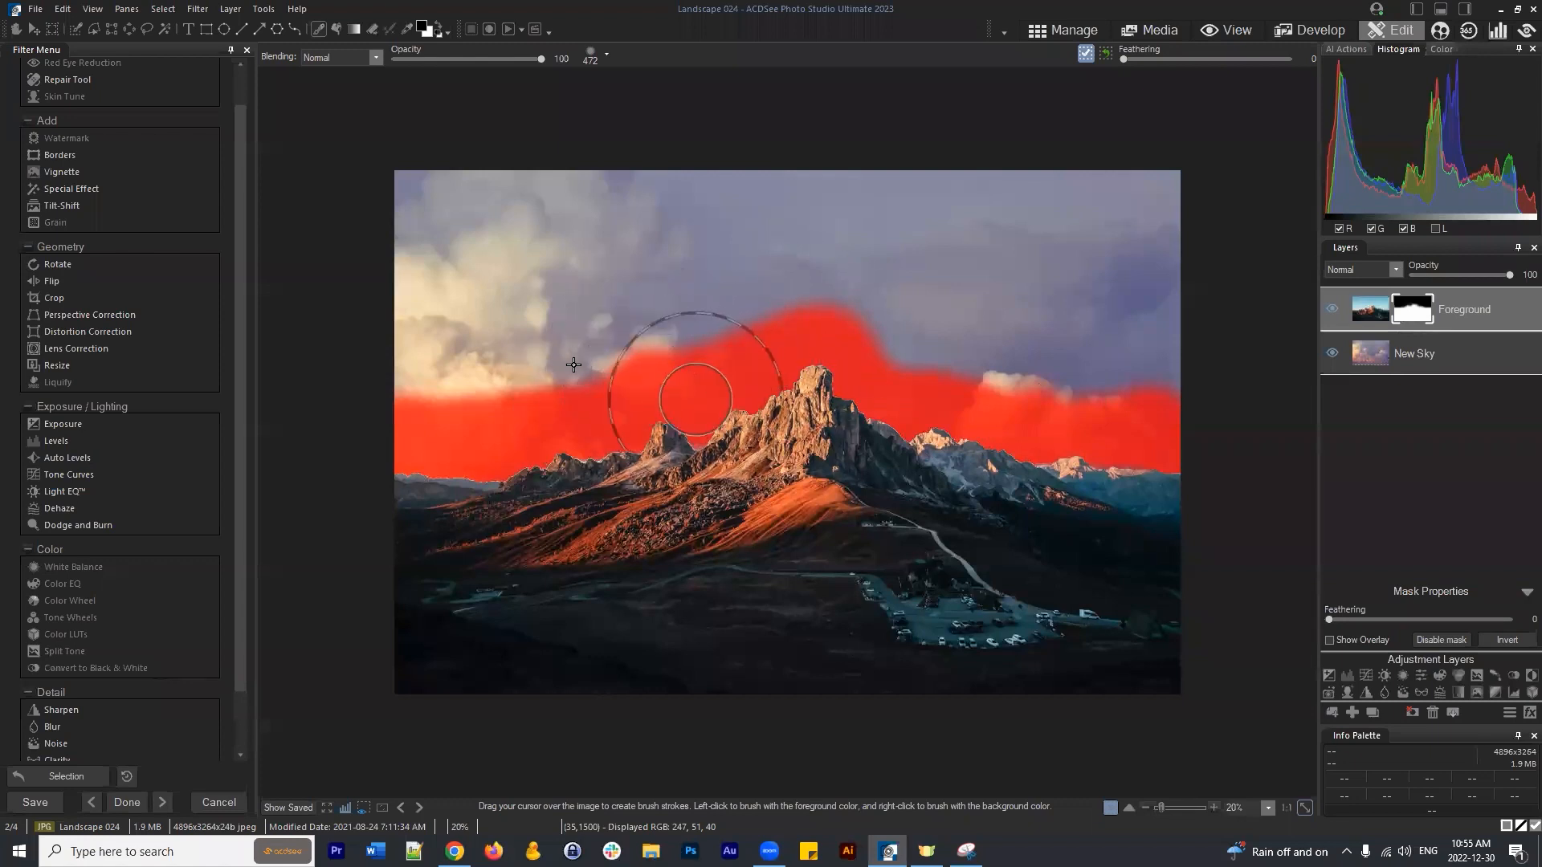
pyautogui.moveTo(686, 425)
pyautogui.mouseDown()
pyautogui.moveTo(720, 372)
pyautogui.moveTo(912, 371)
pyautogui.moveTo(1136, 413)
pyautogui.mouseUp()
pyautogui.click(162, 11)
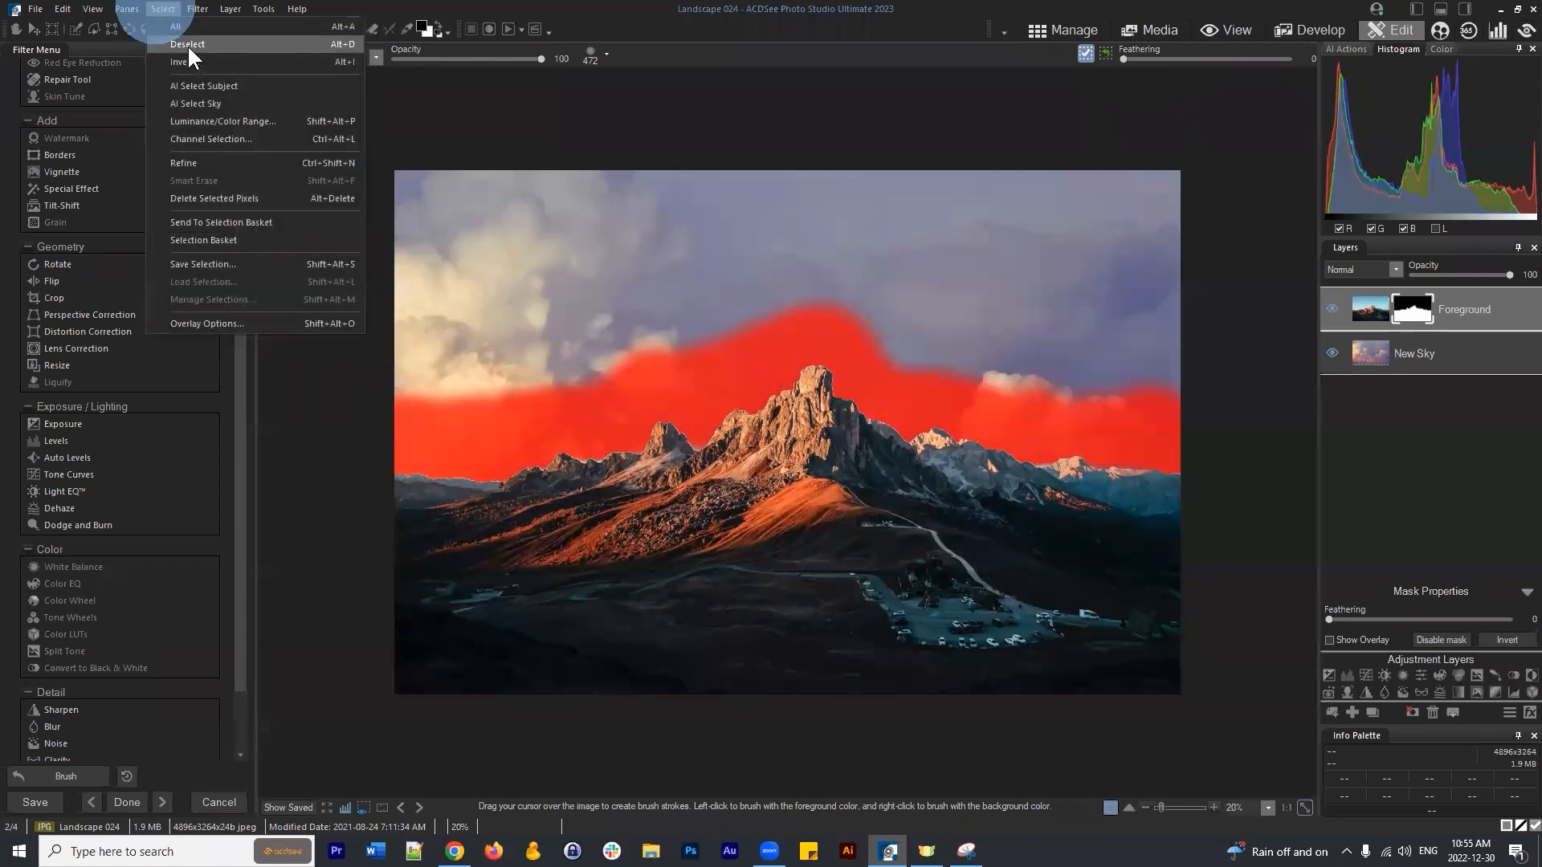
pyautogui.click(189, 56)
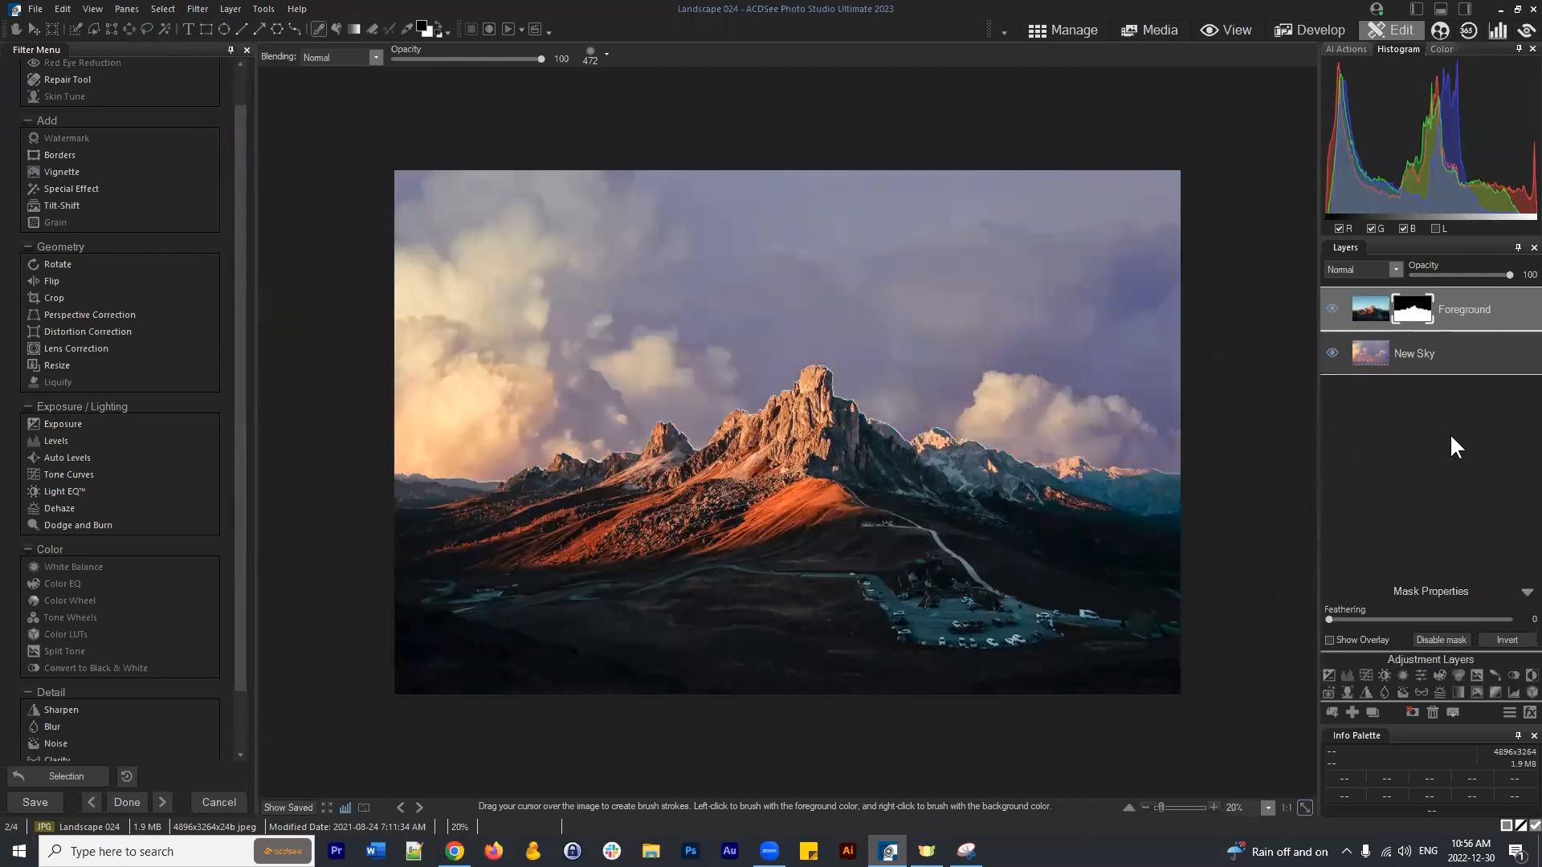
# Delete the layer mask from the Foreground layer.
pyautogui.click(1412, 310)
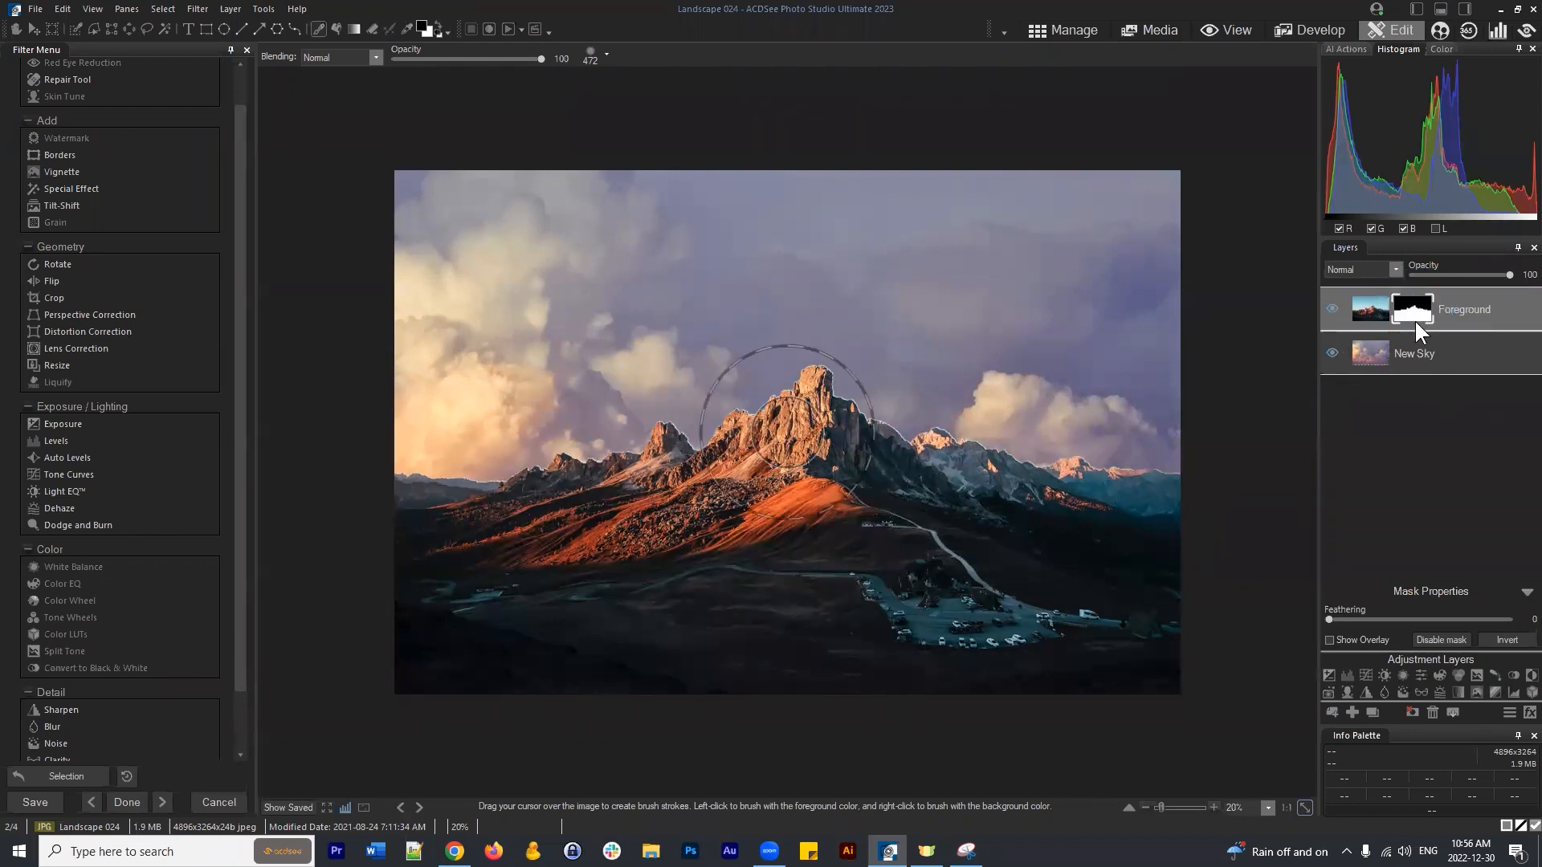
pyautogui.click(1412, 714)
pyautogui.click(1436, 308)
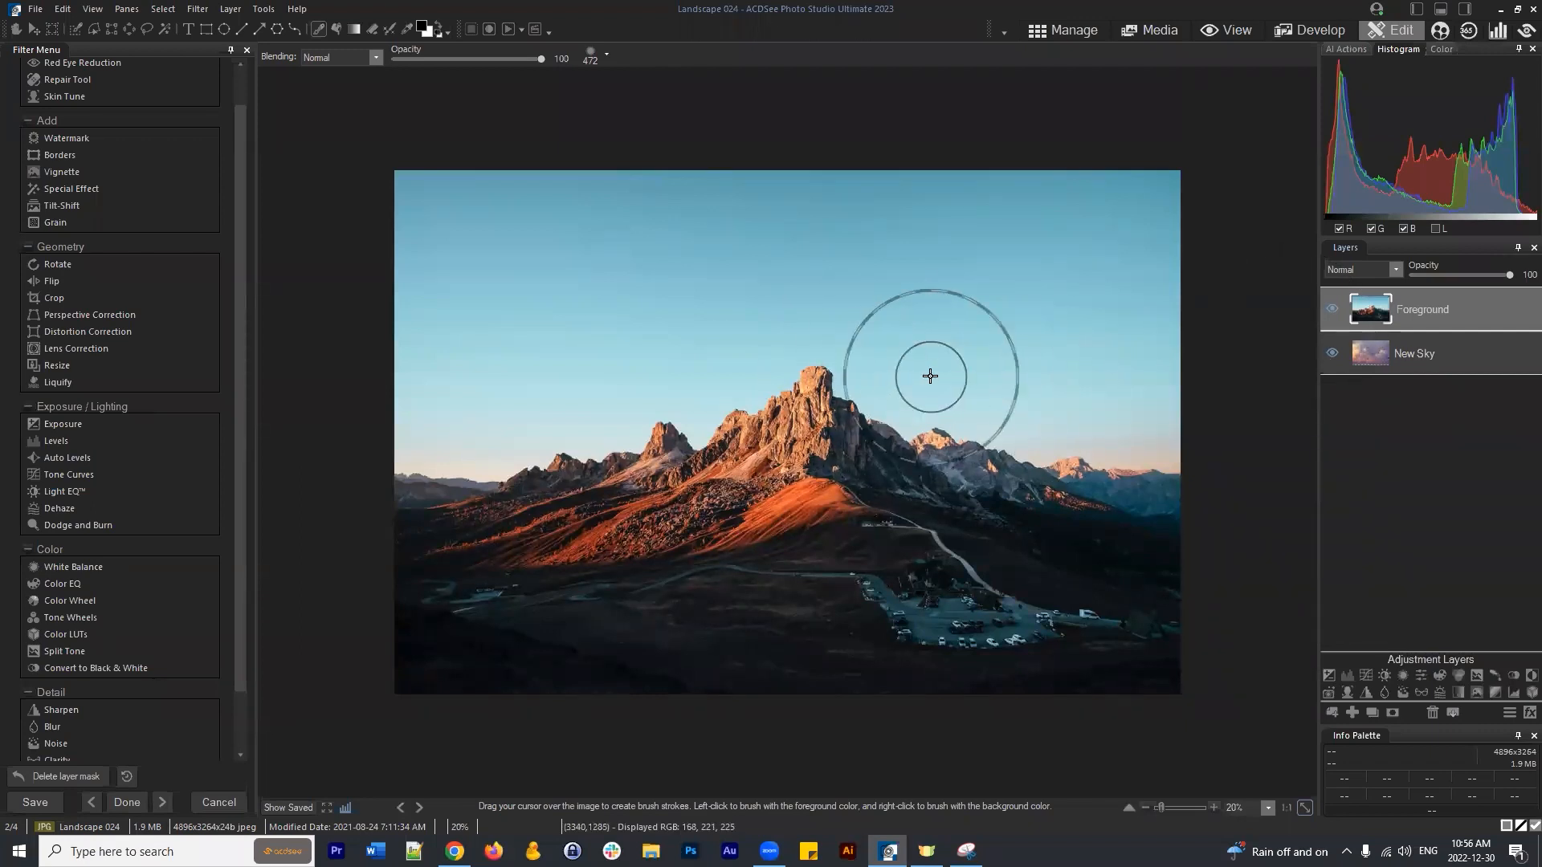
# Brush-select the sky band along the mountain ridge on the Foreground image, using Magic smart brushing with a size 347 brush.
pyautogui.click(74, 29)
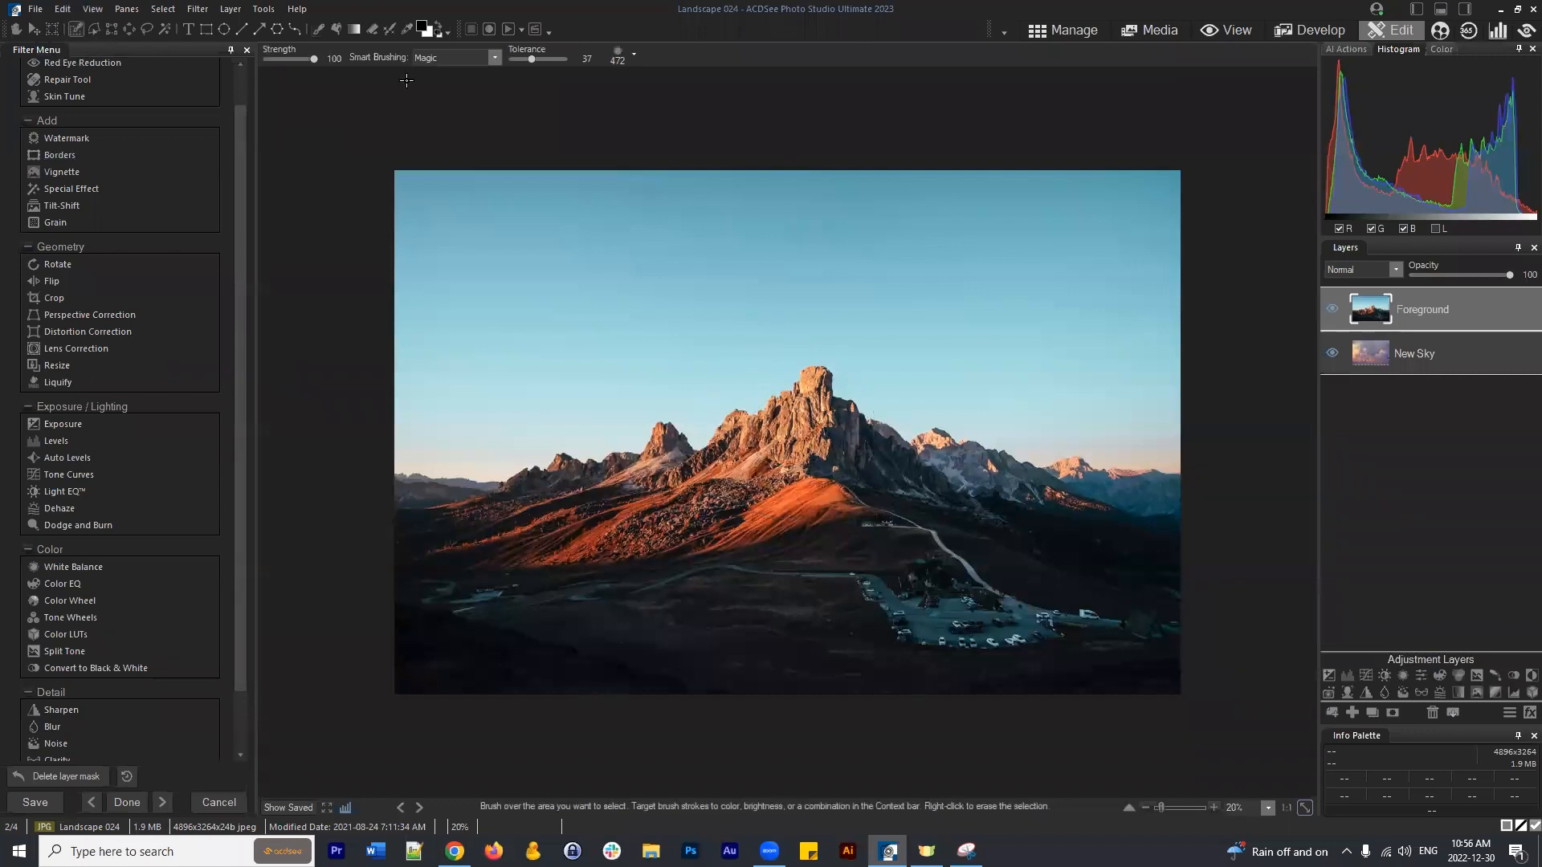
pyautogui.scroll(3, 493, 392)
pyautogui.scroll(-1, 483, 410)
pyautogui.moveTo(467, 435)
pyautogui.mouseDown()
pyautogui.moveTo(412, 465)
pyautogui.moveTo(469, 454)
pyautogui.moveTo(484, 472)
pyautogui.moveTo(515, 471)
pyautogui.moveTo(396, 452)
pyautogui.moveTo(636, 430)
pyautogui.moveTo(512, 446)
pyautogui.moveTo(543, 466)
pyautogui.mouseUp()
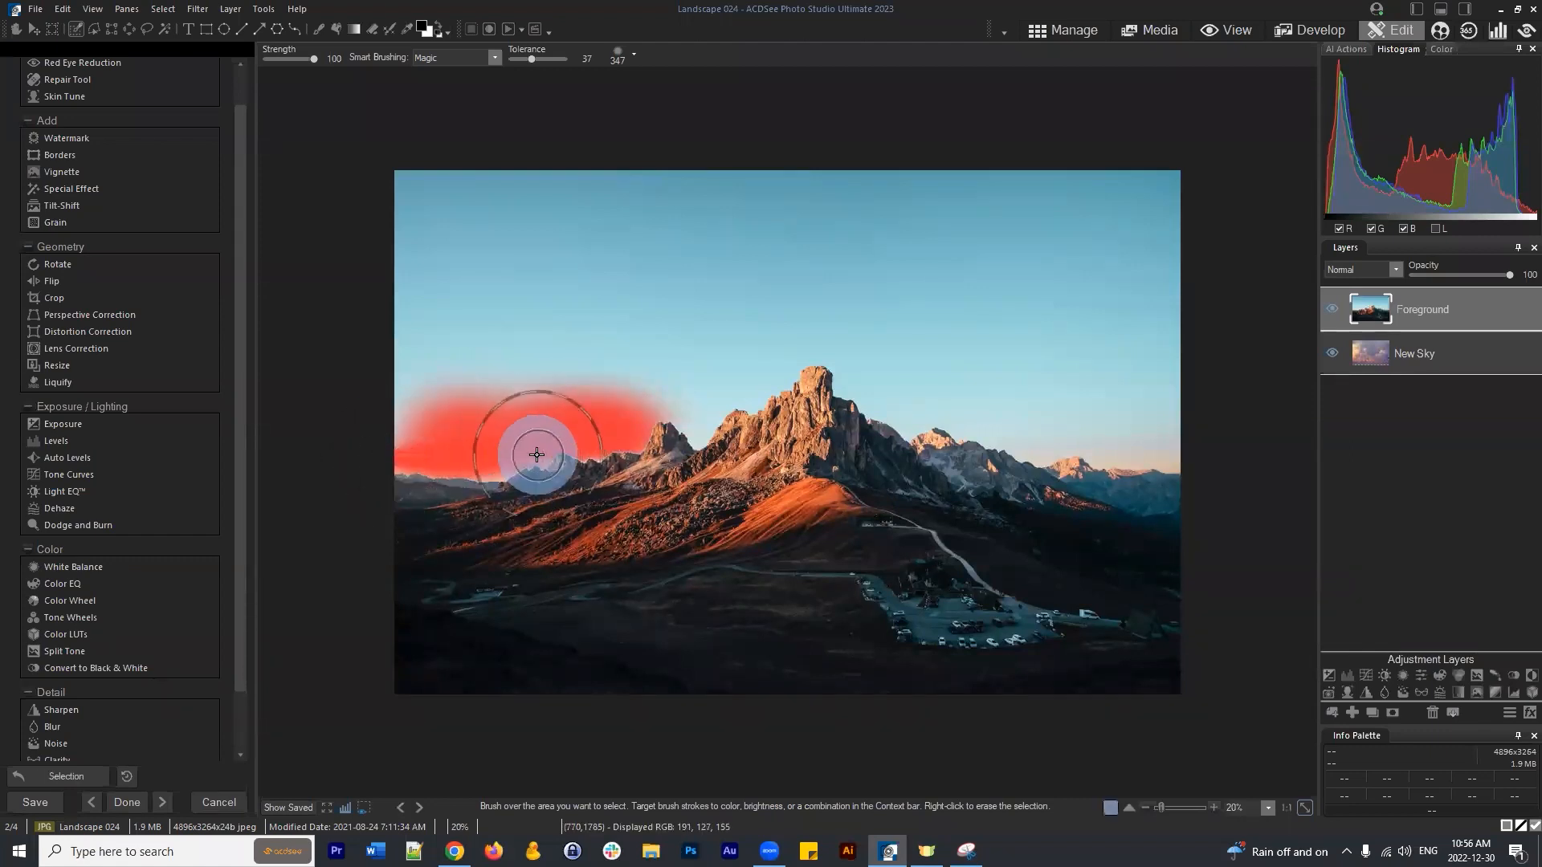
pyautogui.moveTo(630, 413)
pyautogui.mouseDown()
pyautogui.moveTo(719, 402)
pyautogui.moveTo(705, 437)
pyautogui.moveTo(749, 372)
pyautogui.moveTo(789, 370)
pyautogui.moveTo(829, 326)
pyautogui.moveTo(864, 387)
pyautogui.moveTo(854, 402)
pyautogui.moveTo(904, 421)
pyautogui.moveTo(892, 424)
pyautogui.moveTo(1040, 422)
pyautogui.moveTo(1042, 454)
pyautogui.mouseUp()
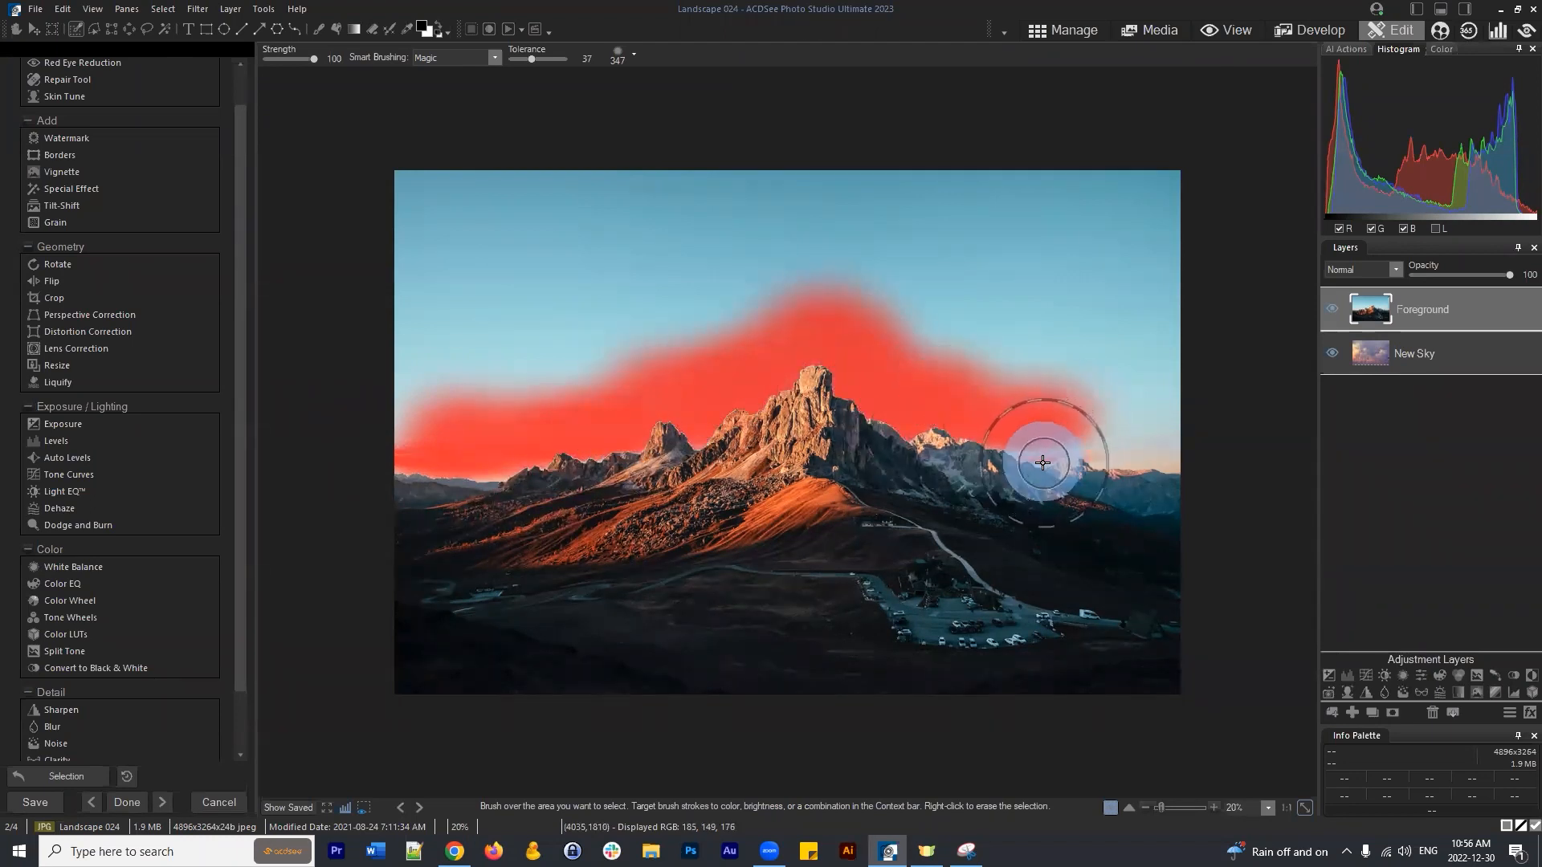
# Raise the selection brush tolerance to 54 and extend the selection over the rest of the sky, including the area above the right ridge.
pyautogui.moveTo(531, 58); pyautogui.dragTo(541, 57)
pyautogui.moveTo(1058, 424)
pyautogui.mouseDown()
pyautogui.moveTo(1041, 431)
pyautogui.moveTo(1047, 450)
pyautogui.moveTo(1146, 458)
pyautogui.moveTo(1134, 455)
pyautogui.moveTo(1150, 425)
pyautogui.moveTo(1160, 447)
pyautogui.moveTo(1018, 446)
pyautogui.moveTo(1031, 451)
pyautogui.mouseUp()
pyautogui.moveTo(1165, 439)
pyautogui.mouseDown()
pyautogui.moveTo(1155, 394)
pyautogui.moveTo(1158, 377)
pyautogui.moveTo(1182, 389)
pyautogui.moveTo(1188, 120)
pyautogui.moveTo(1125, 196)
pyautogui.moveTo(413, 180)
pyautogui.moveTo(442, 315)
pyautogui.moveTo(417, 432)
pyautogui.moveTo(392, 105)
pyautogui.moveTo(414, 277)
pyautogui.moveTo(455, 354)
pyautogui.moveTo(521, 272)
pyautogui.moveTo(509, 350)
pyautogui.moveTo(535, 399)
pyautogui.moveTo(650, 292)
pyautogui.moveTo(791, 215)
pyautogui.moveTo(511, 346)
pyautogui.moveTo(606, 373)
pyautogui.moveTo(716, 315)
pyautogui.moveTo(570, 397)
pyautogui.moveTo(862, 242)
pyautogui.moveTo(740, 336)
pyautogui.moveTo(551, 270)
pyautogui.moveTo(573, 251)
pyautogui.moveTo(446, 209)
pyautogui.moveTo(513, 387)
pyautogui.moveTo(405, 364)
pyautogui.moveTo(386, 391)
pyautogui.moveTo(404, 416)
pyautogui.moveTo(831, 251)
pyautogui.moveTo(880, 299)
pyautogui.moveTo(896, 244)
pyautogui.moveTo(956, 236)
pyautogui.moveTo(1093, 248)
pyautogui.moveTo(1093, 314)
pyautogui.moveTo(979, 359)
pyautogui.moveTo(881, 239)
pyautogui.mouseUp()
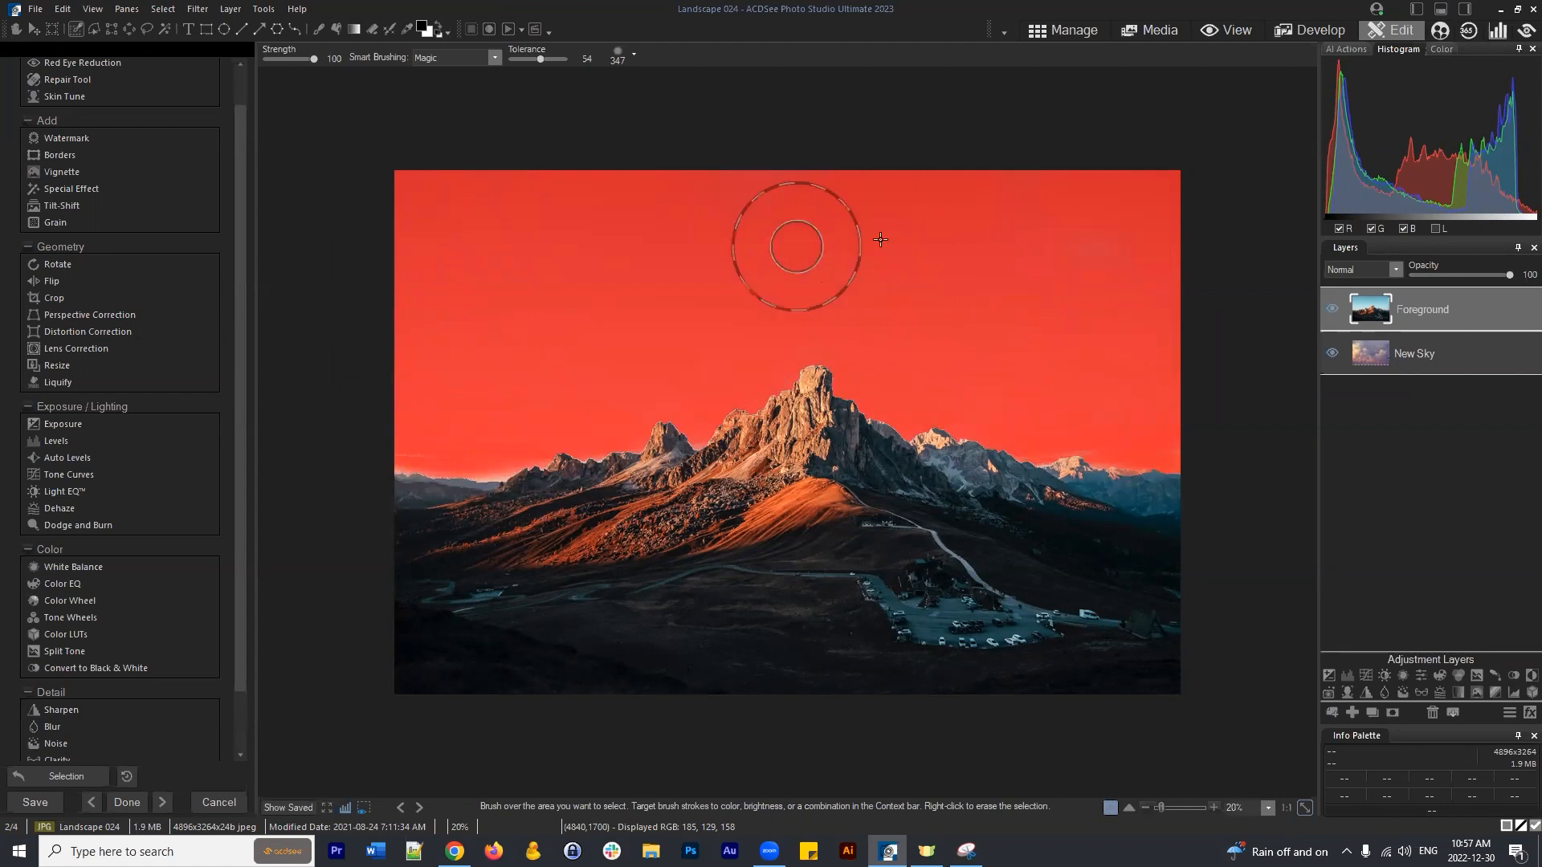
pyautogui.click(1093, 447)
pyautogui.moveTo(1093, 447); pyautogui.dragTo(1149, 440)
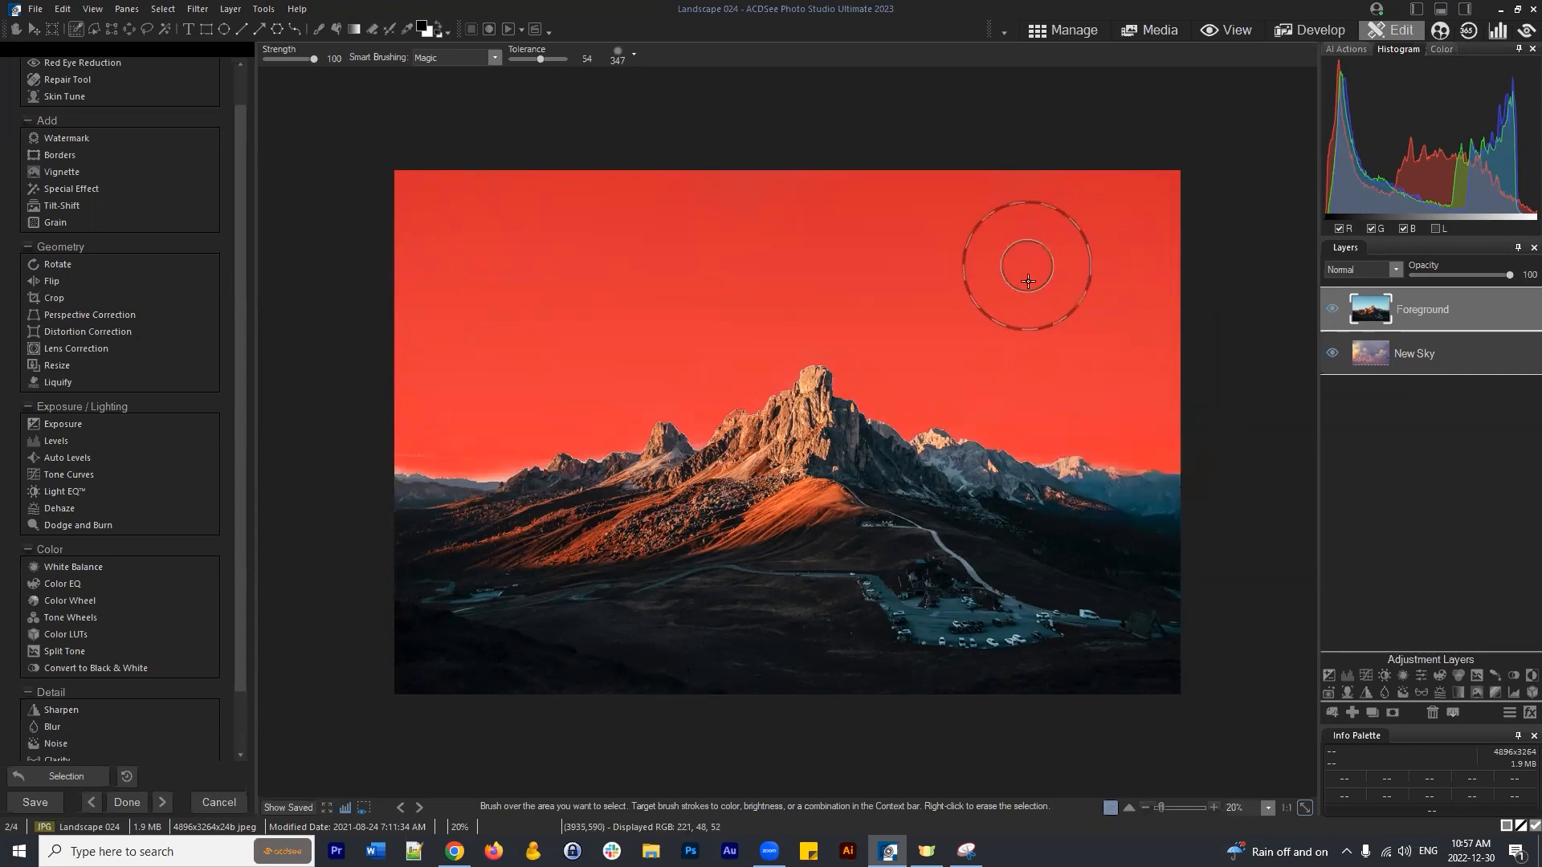
pyautogui.click(1173, 442)
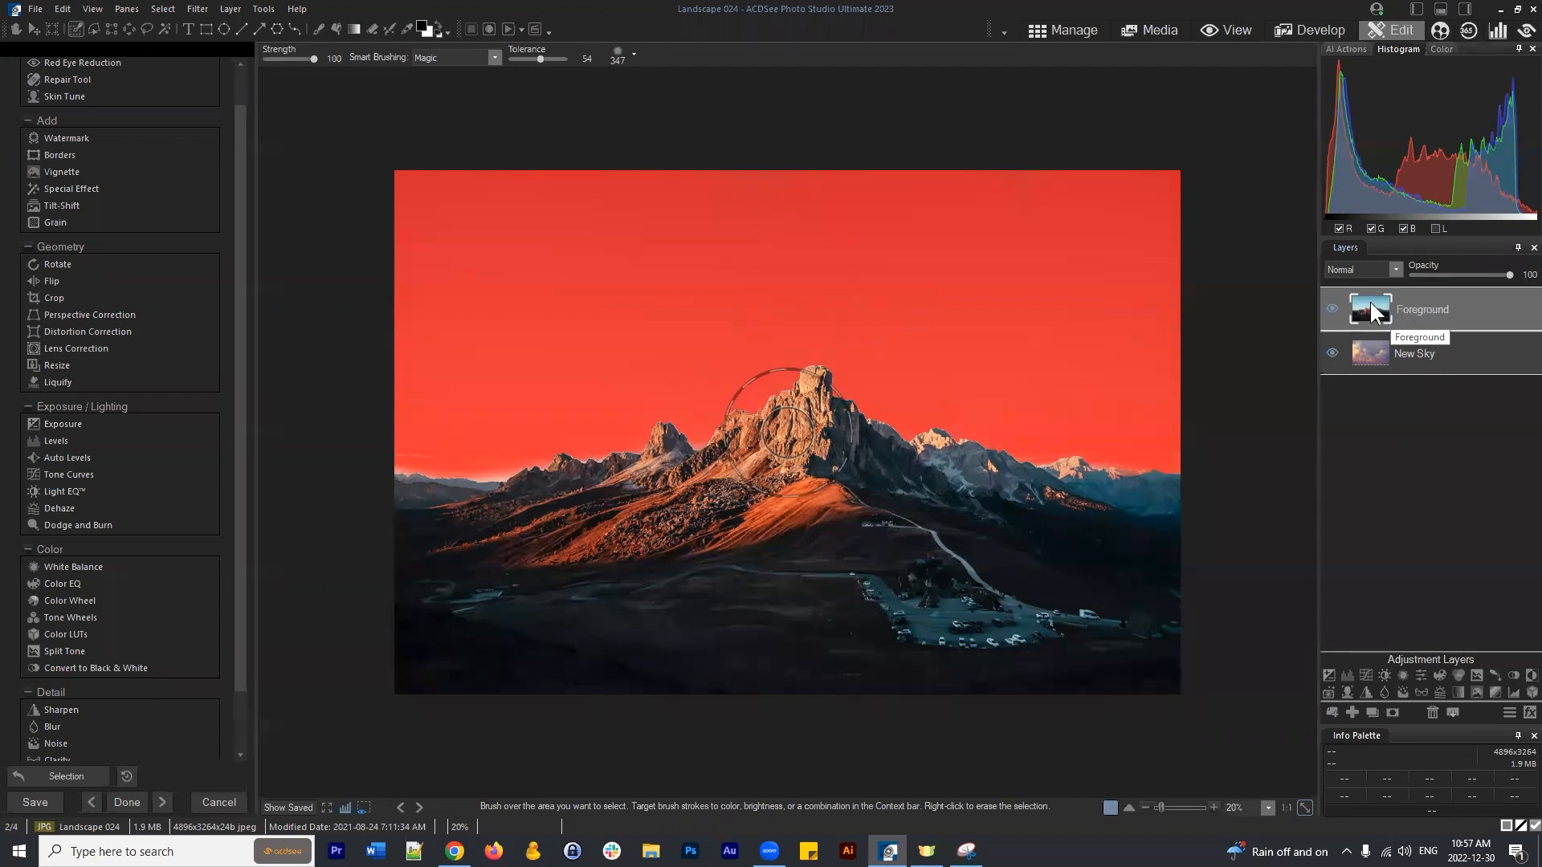
# Add a layer mask to the Foreground layer from the sky selection, and clear the selection.
pyautogui.click(1423, 313)
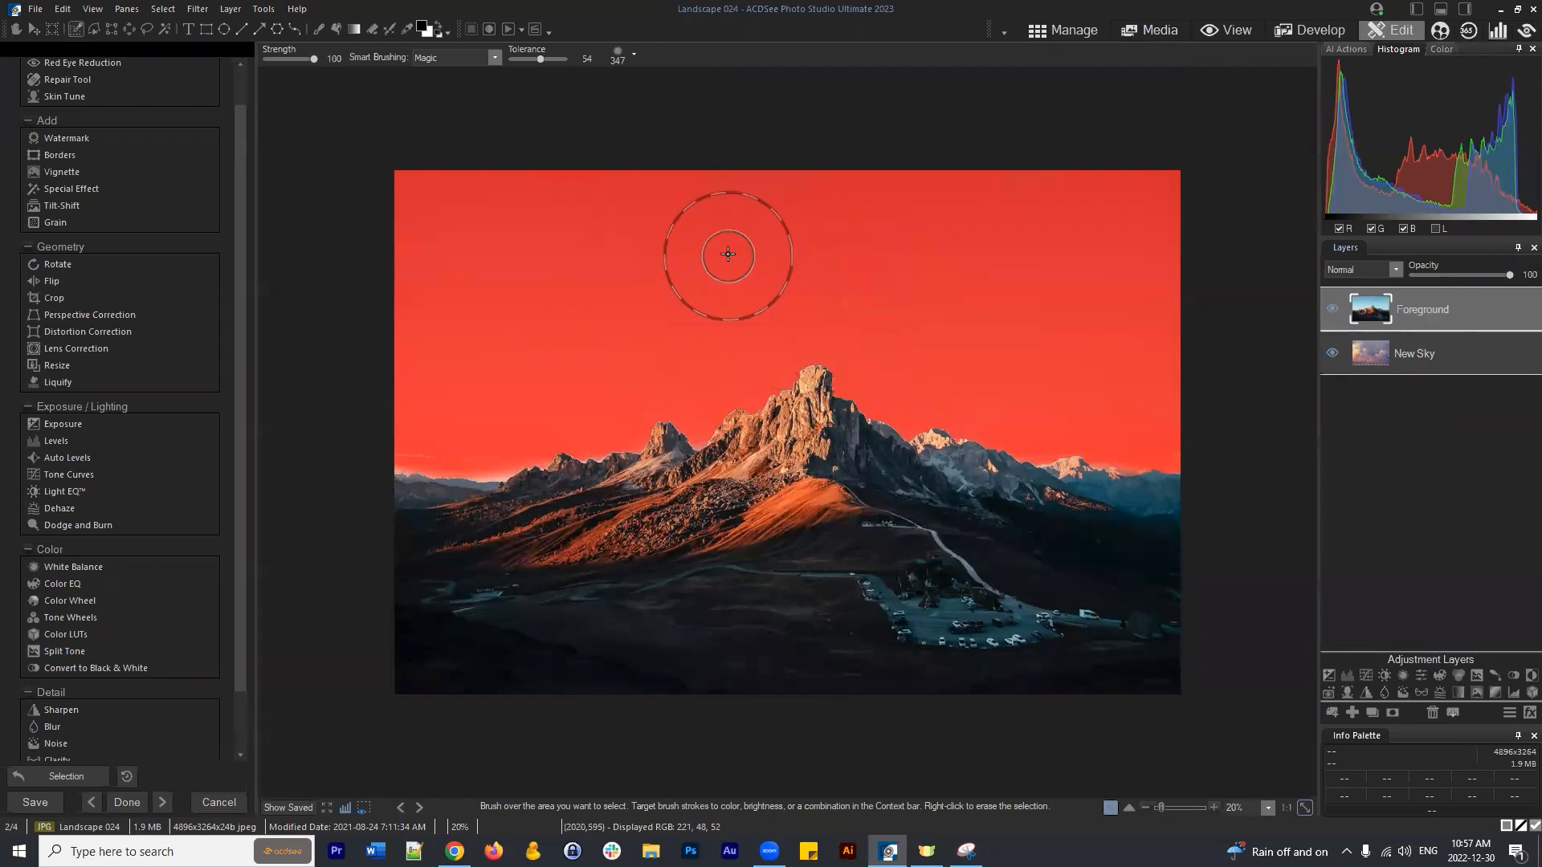
pyautogui.click(1394, 710)
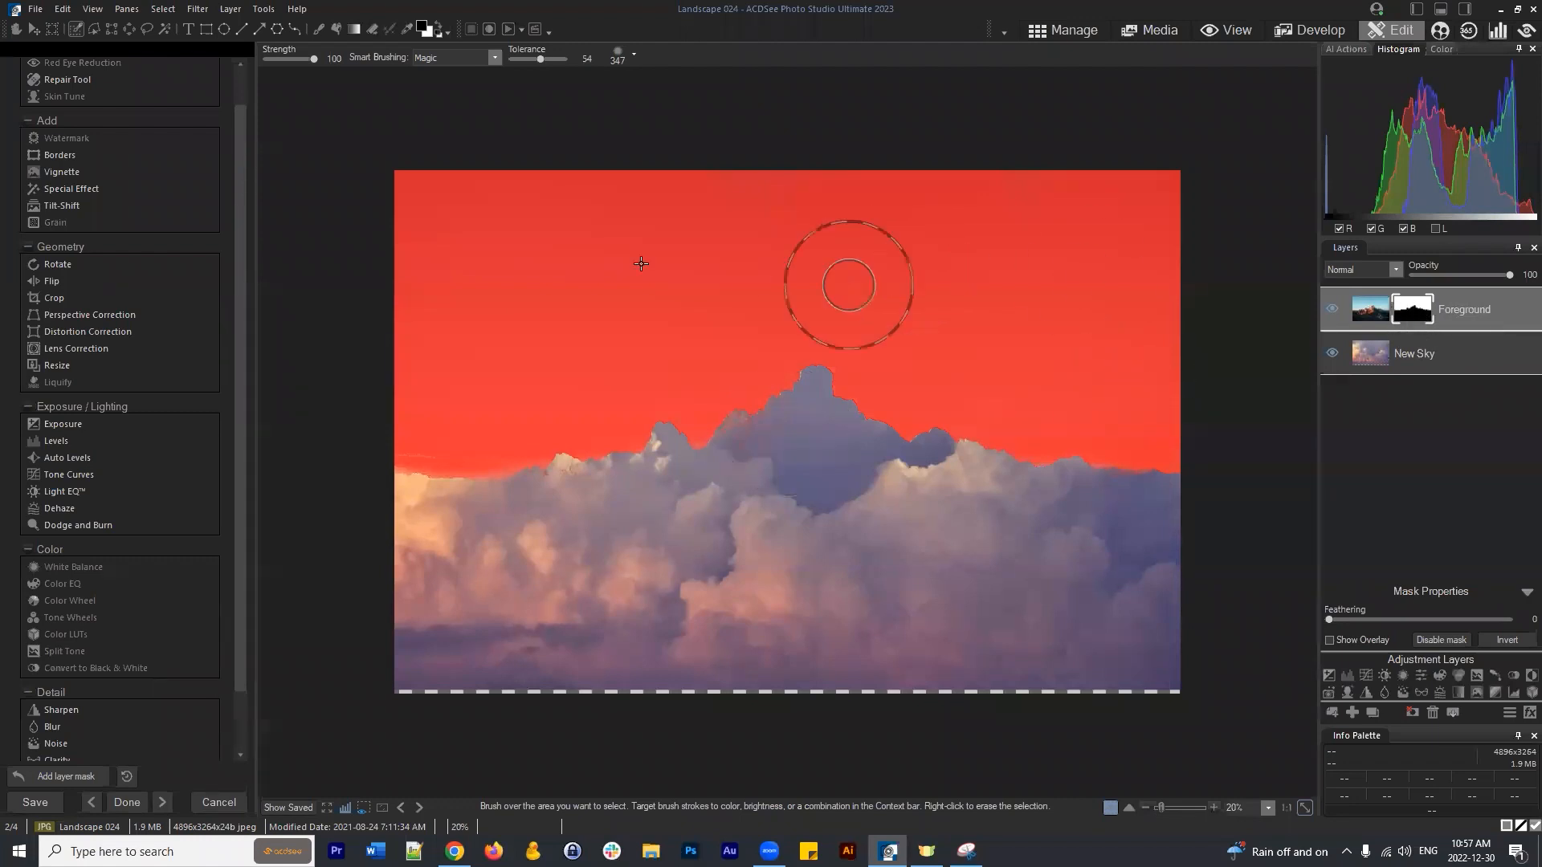
pyautogui.click(164, 9)
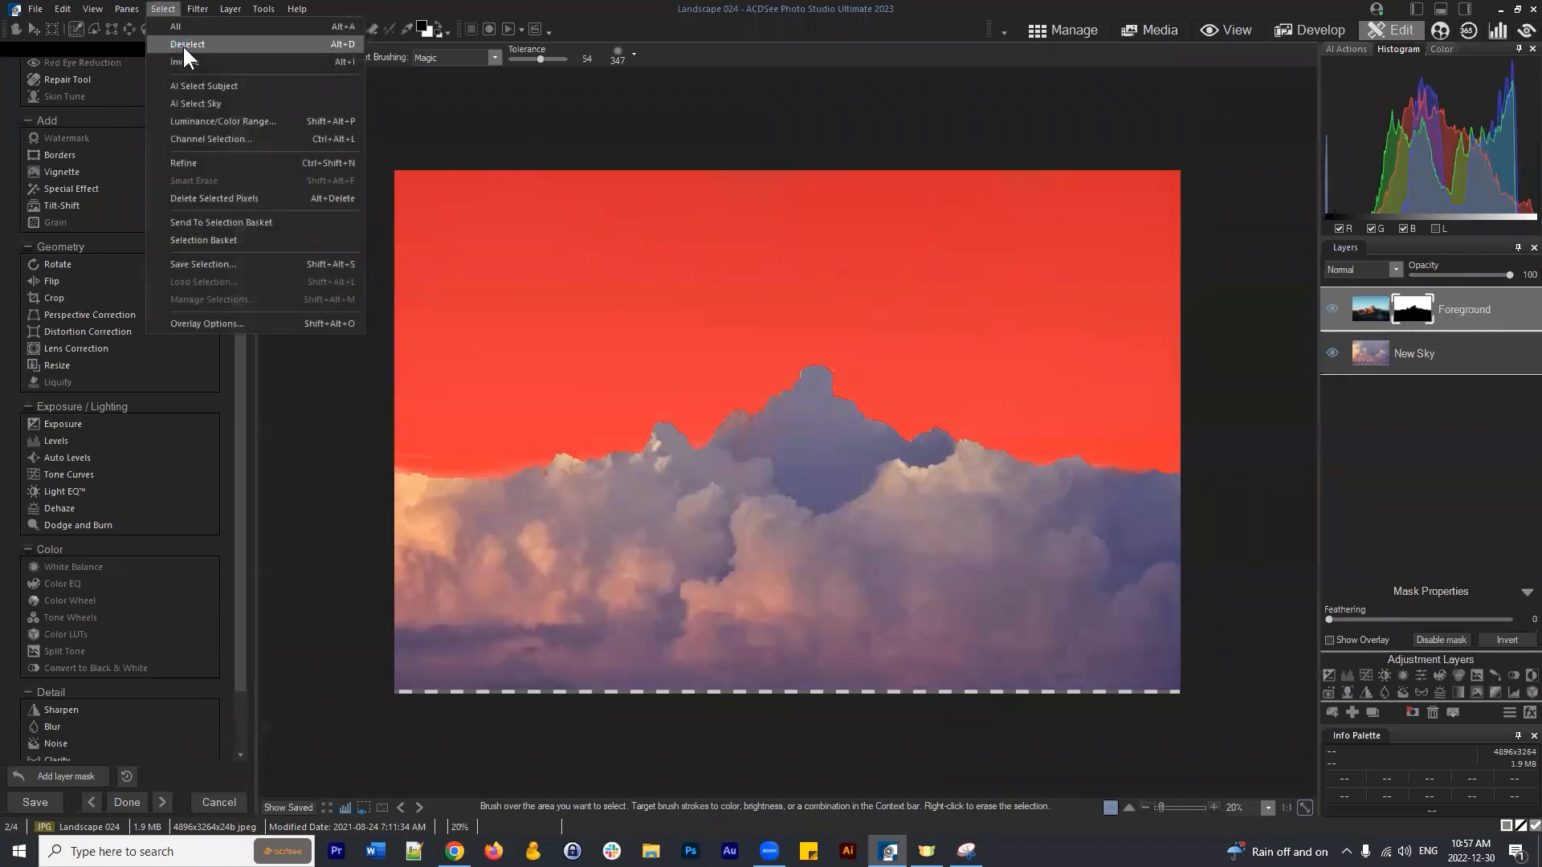
pyautogui.click(186, 45)
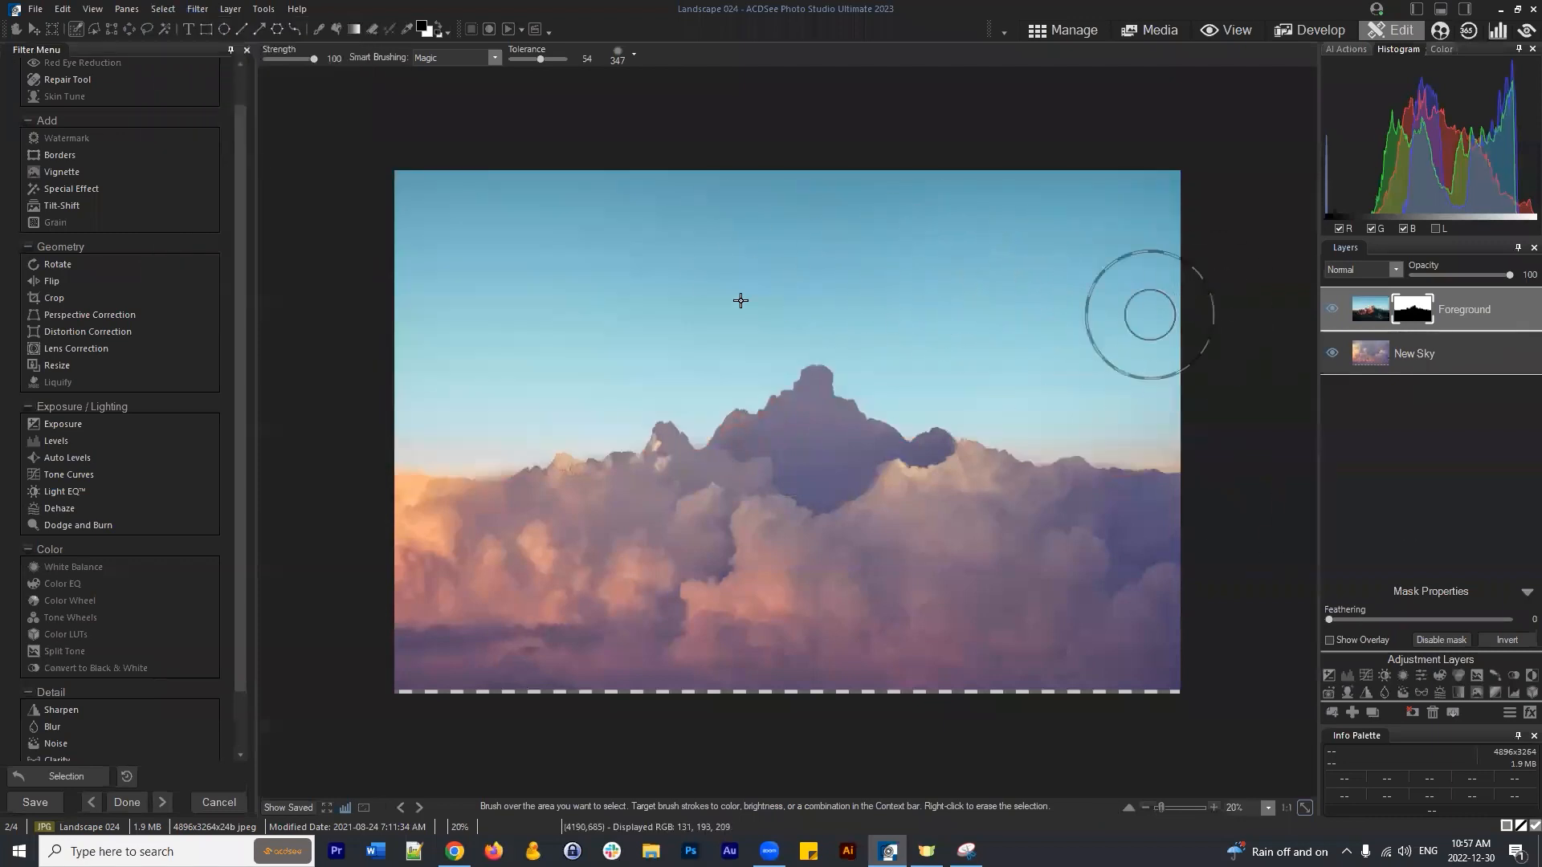
# Switch the active target between the Foreground layer's image and its mask, and invert the mask.
pyautogui.click(1357, 308)
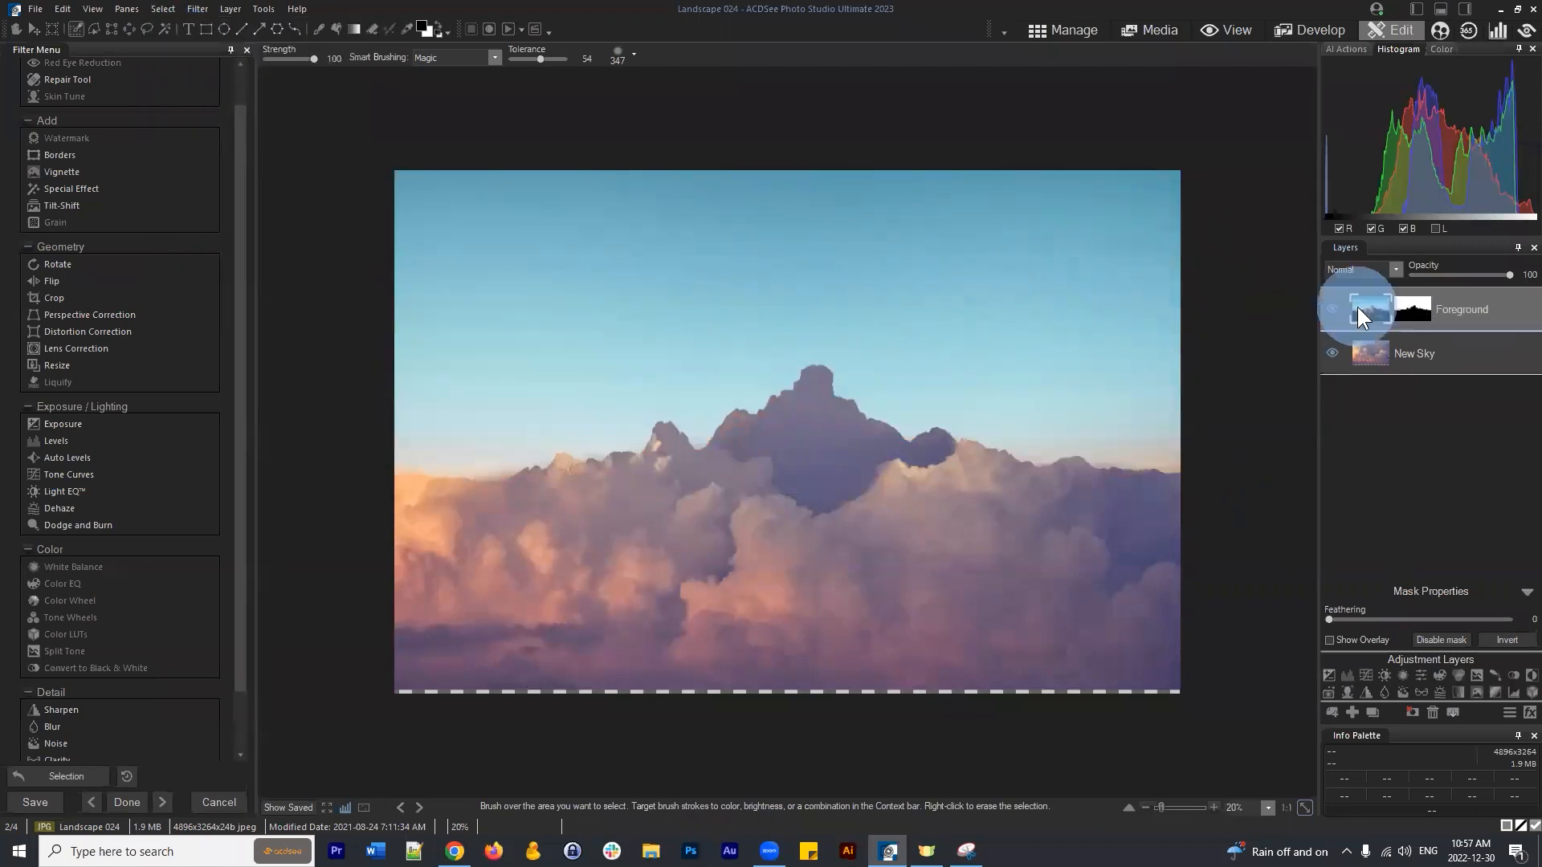
pyautogui.click(1410, 306)
pyautogui.click(1373, 308)
pyautogui.click(1414, 307)
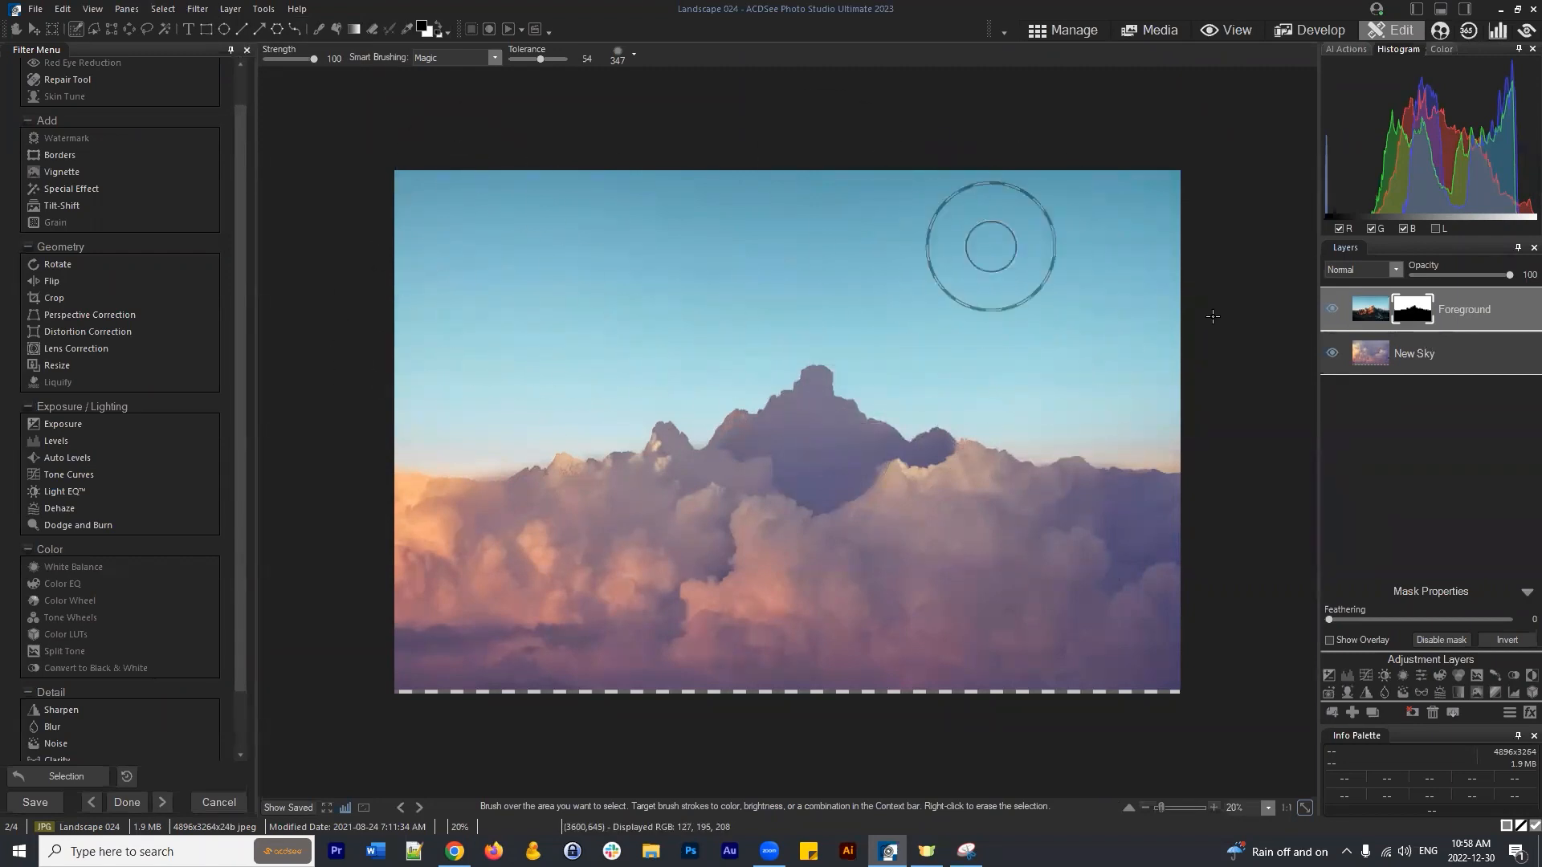
pyautogui.click(1412, 302)
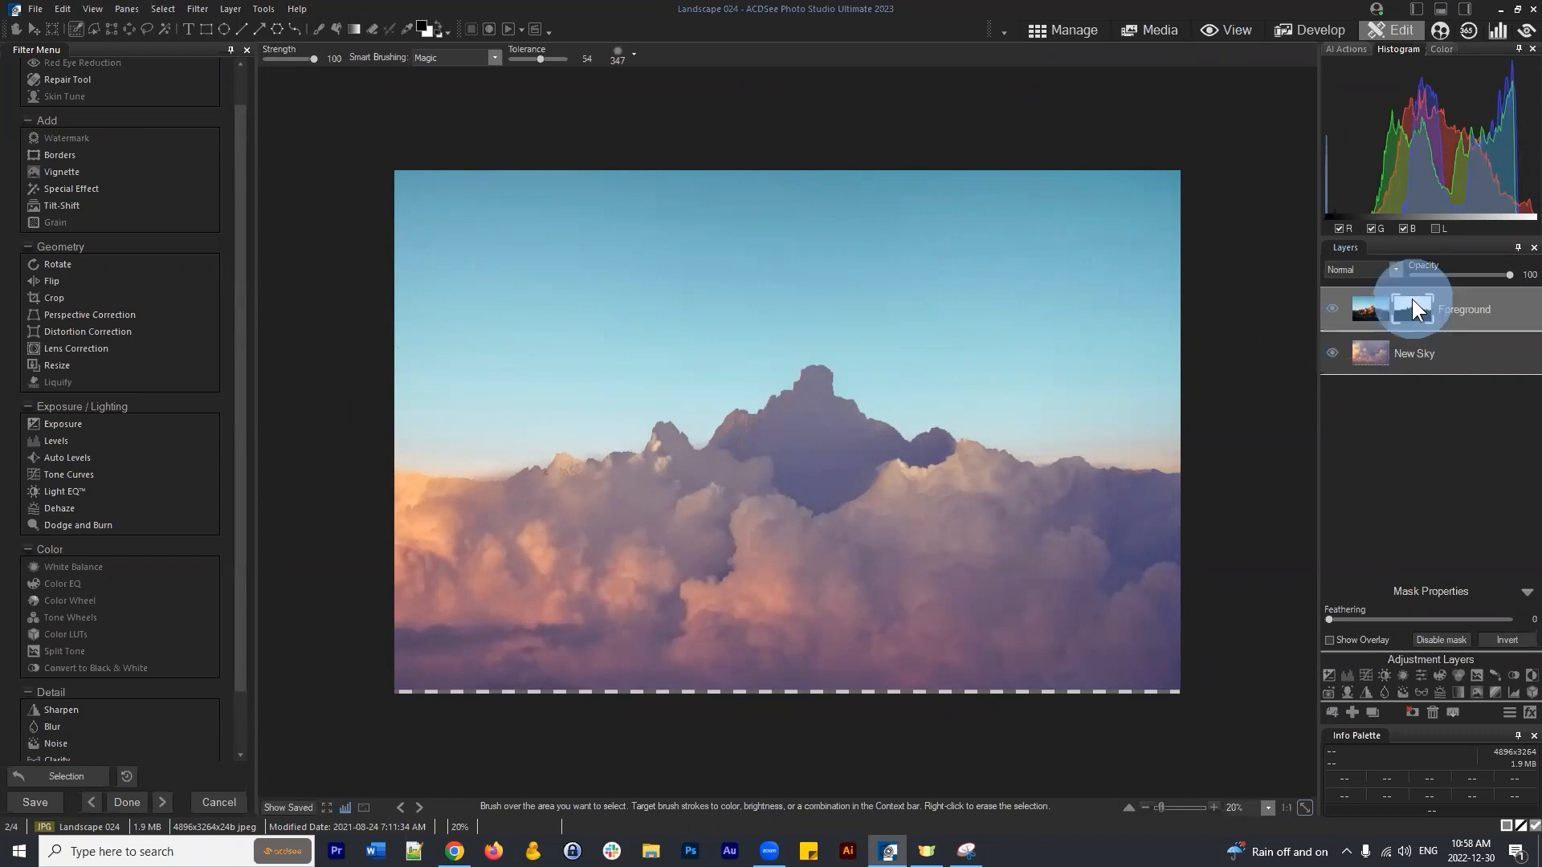
pyautogui.click(1509, 642)
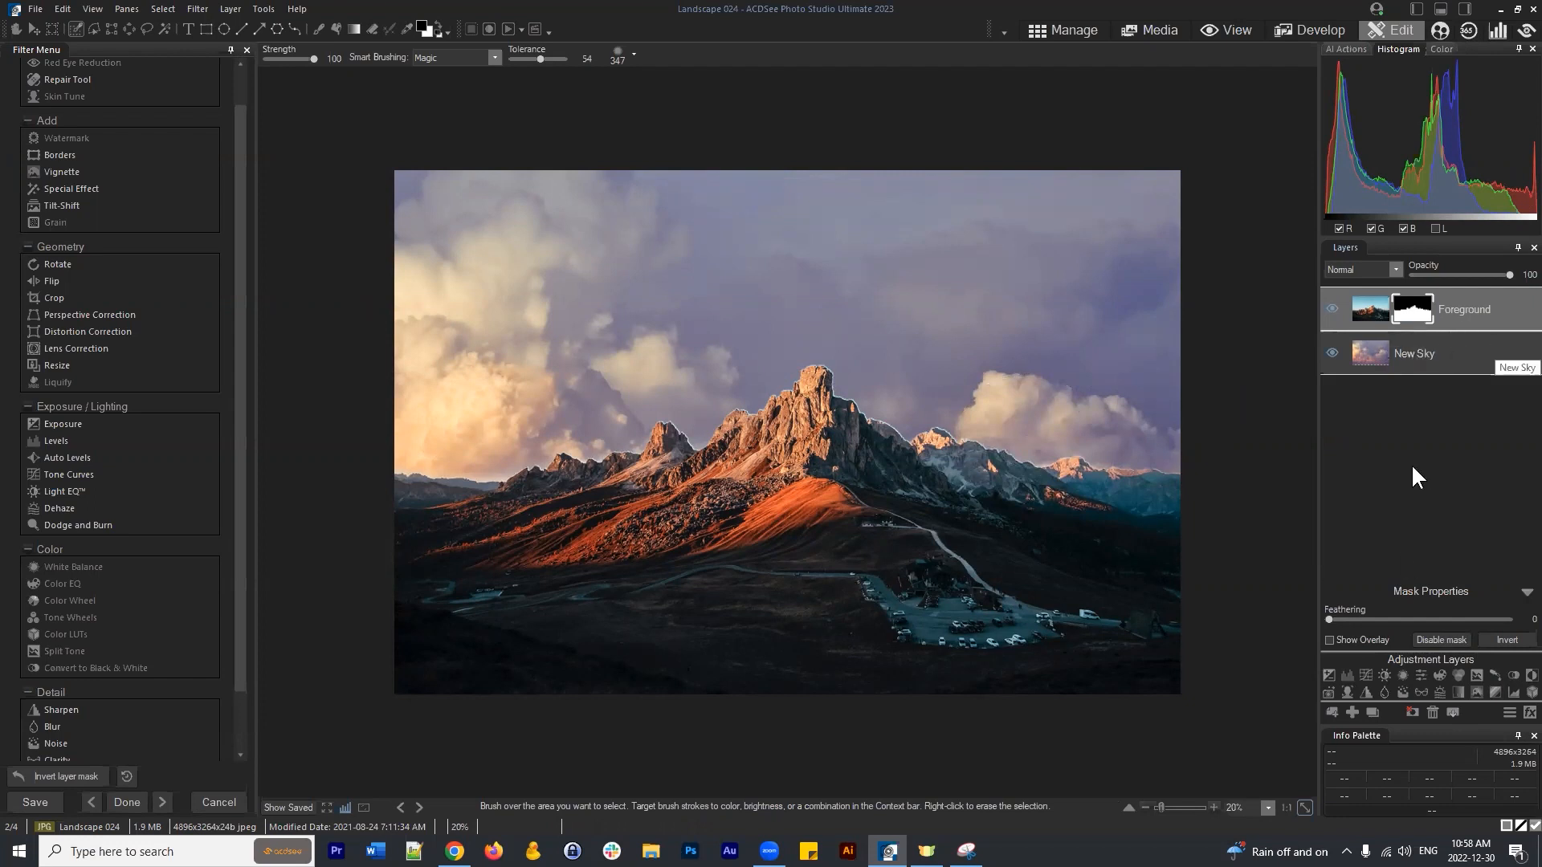
# Replace the Foreground layer's inverted mask with a blank one and paint black on it across the image's upper-left sky.
pyautogui.click(1411, 712)
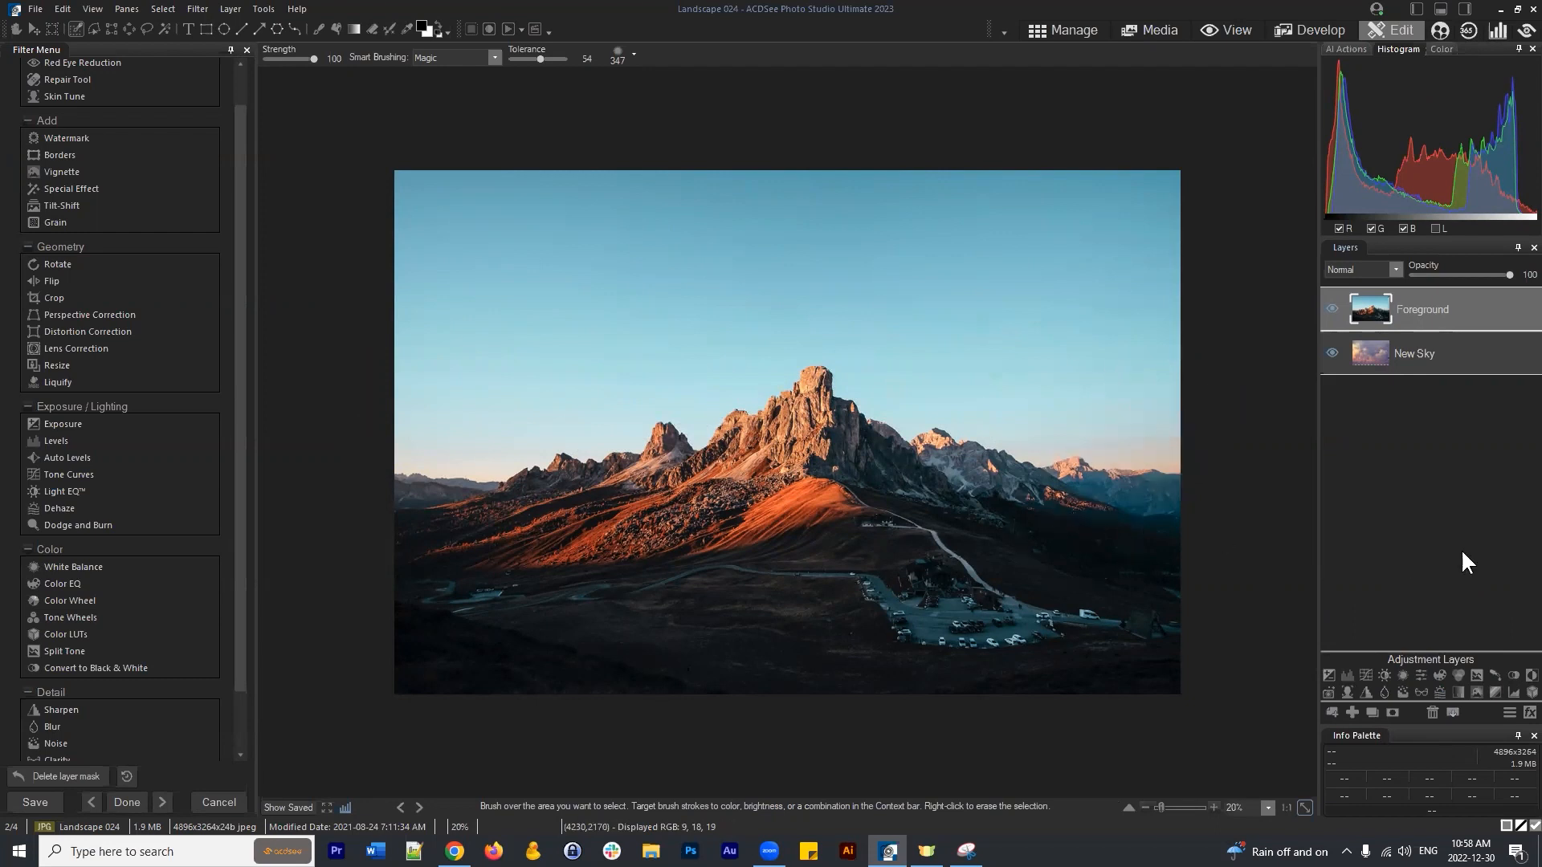
pyautogui.click(1392, 711)
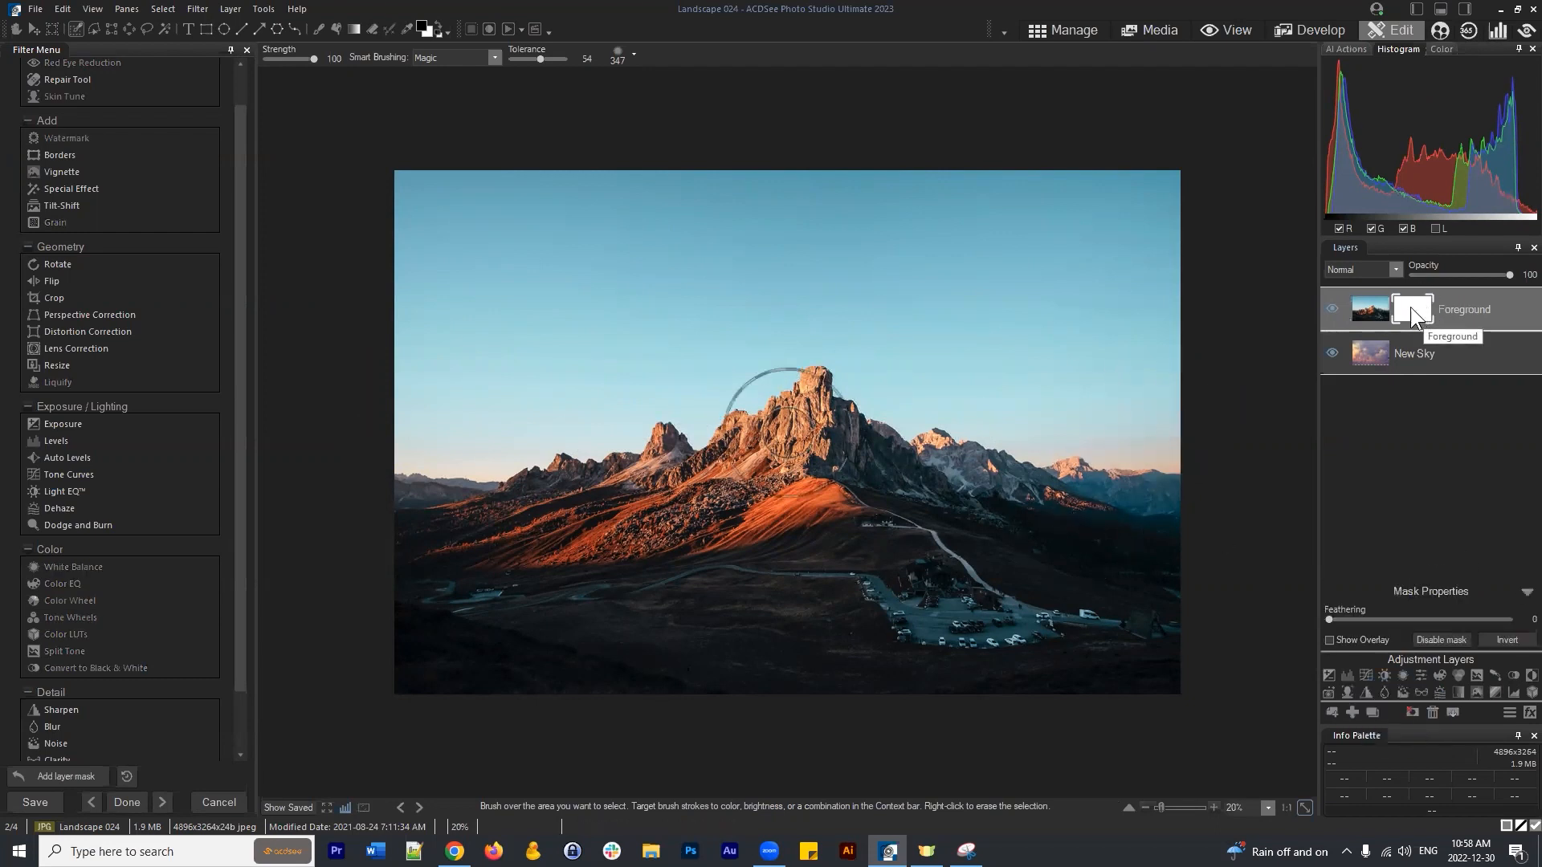
pyautogui.click(325, 26)
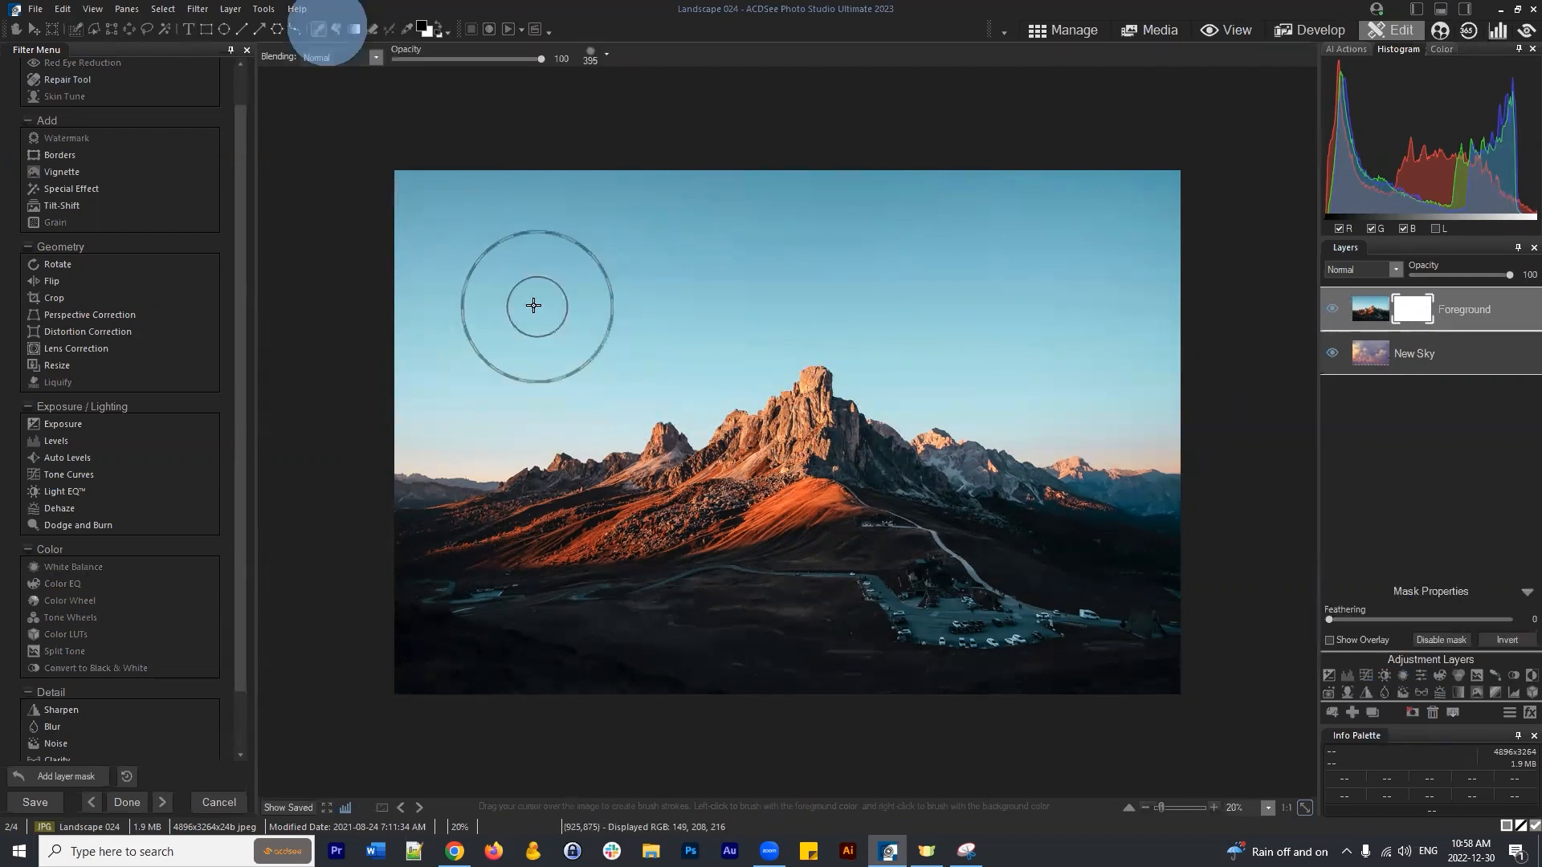
pyautogui.moveTo(523, 330)
pyautogui.mouseDown()
pyautogui.moveTo(553, 345)
pyautogui.moveTo(433, 372)
pyautogui.moveTo(369, 297)
pyautogui.moveTo(451, 273)
pyautogui.moveTo(490, 201)
pyautogui.moveTo(362, 183)
pyautogui.moveTo(538, 324)
pyautogui.moveTo(625, 360)
pyautogui.moveTo(657, 380)
pyautogui.mouseUp()
# Paint the lower-left sky black on the Foreground mask with a size 120 brush, and reset the mask to white.
pyautogui.scroll(5, 657, 381)
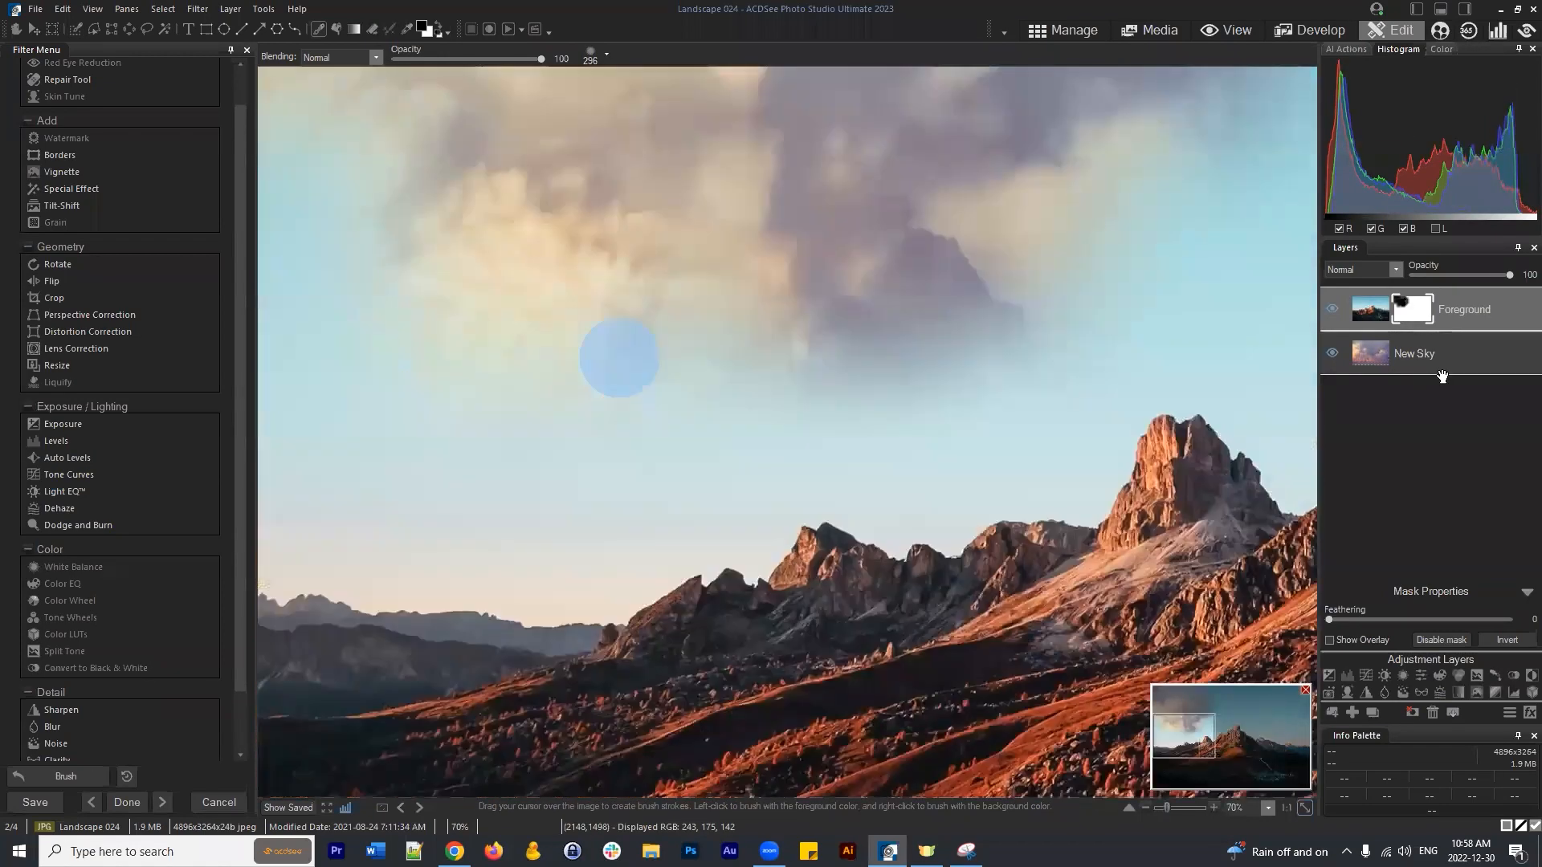
pyautogui.moveTo(1443, 376); pyautogui.dragTo(1440, 376)
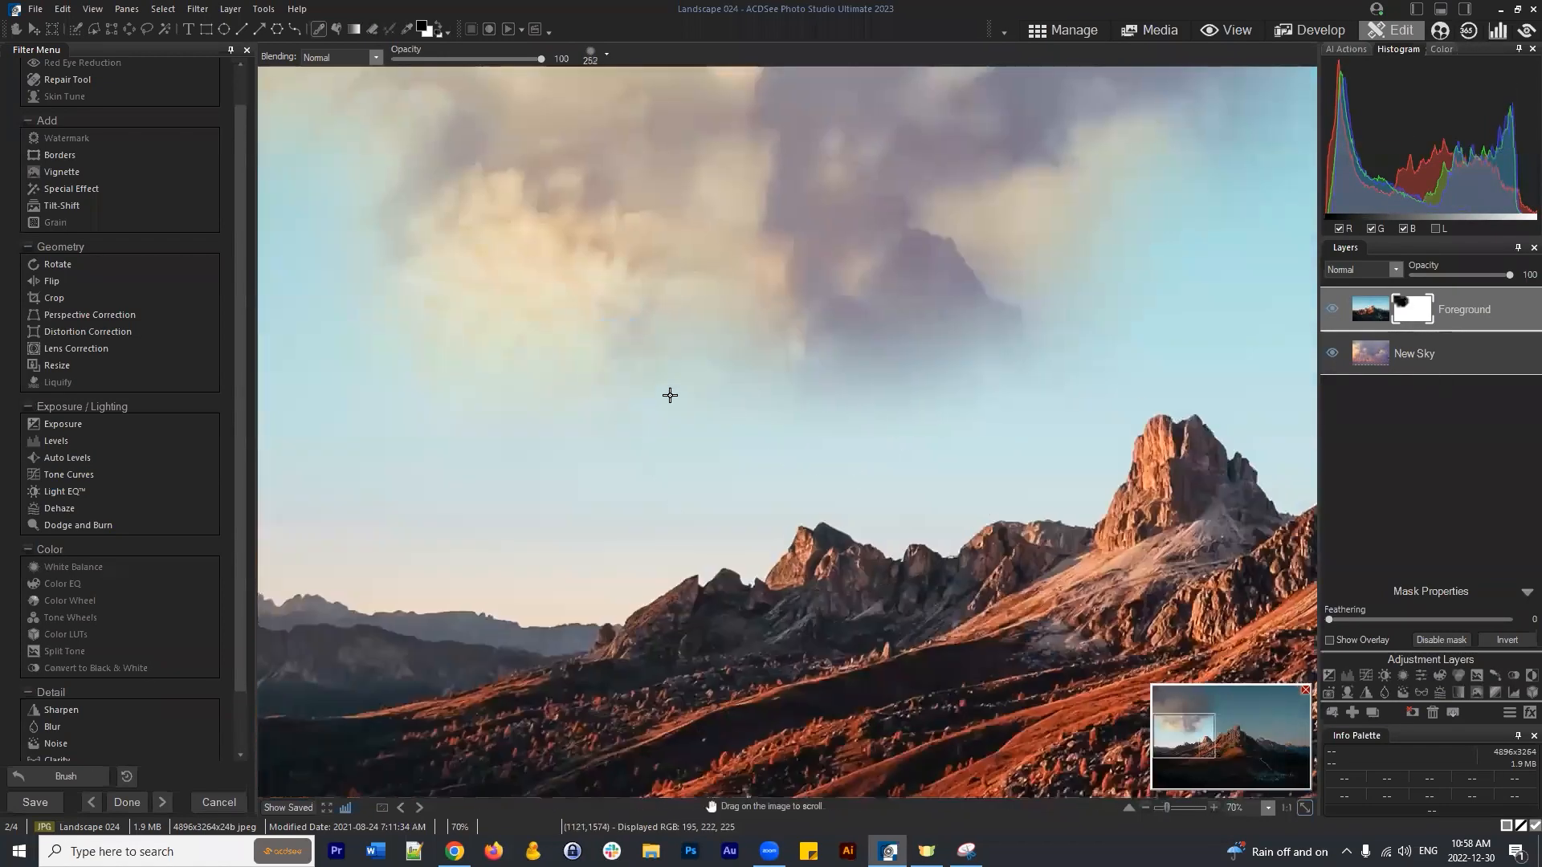
pyautogui.scroll(-5, 688, 424)
pyautogui.moveTo(689, 438)
pyautogui.mouseDown()
pyautogui.moveTo(554, 487)
pyautogui.moveTo(560, 411)
pyautogui.moveTo(460, 512)
pyautogui.moveTo(376, 501)
pyautogui.moveTo(352, 462)
pyautogui.moveTo(469, 319)
pyautogui.moveTo(447, 290)
pyautogui.moveTo(260, 325)
pyautogui.moveTo(406, 122)
pyautogui.mouseUp()
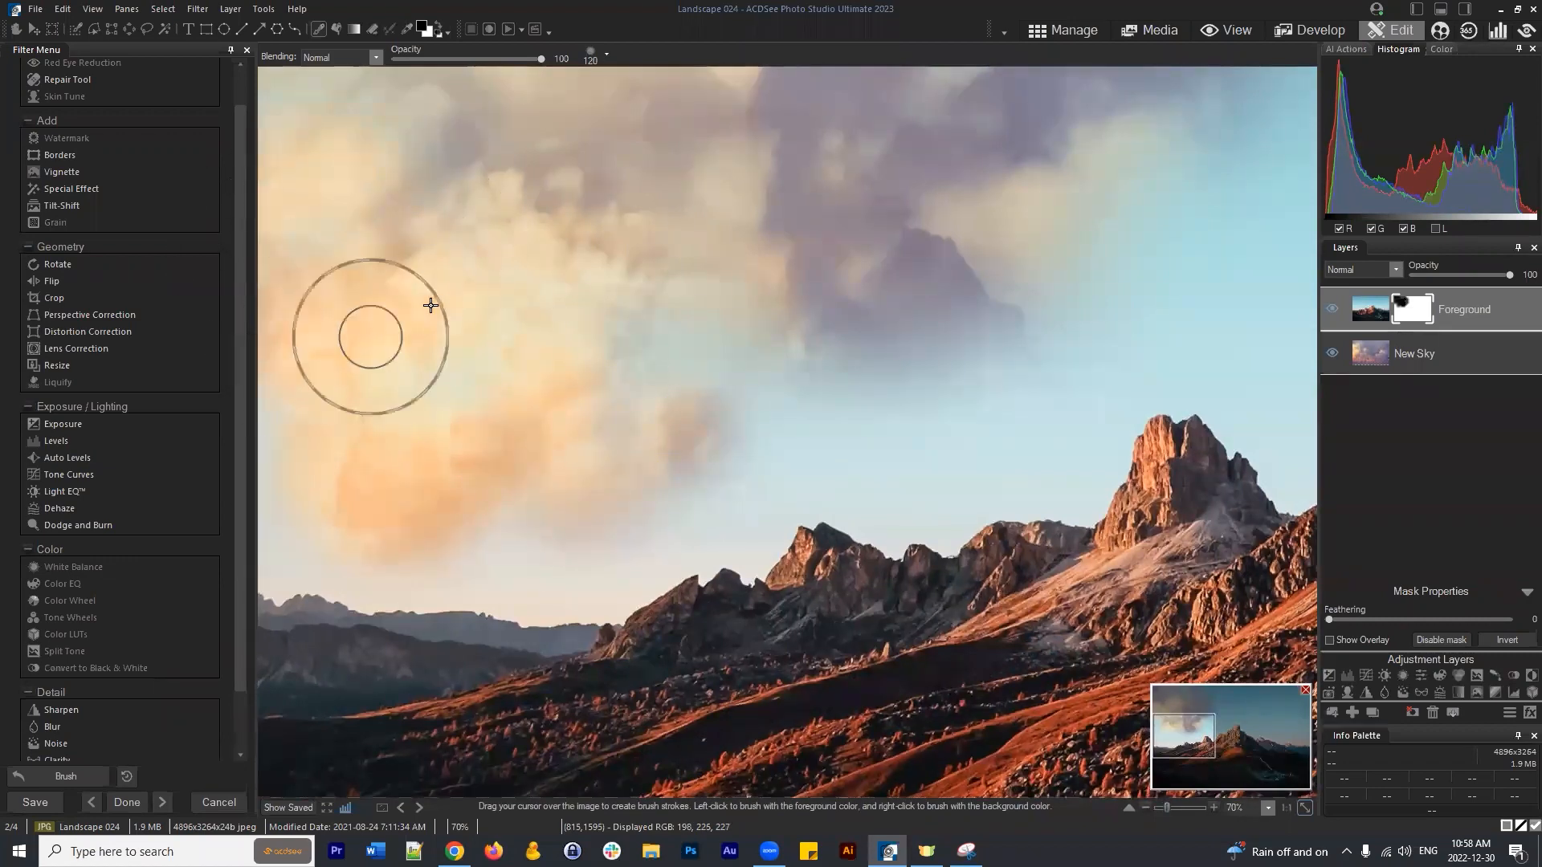
pyautogui.scroll(-4, 915, 398)
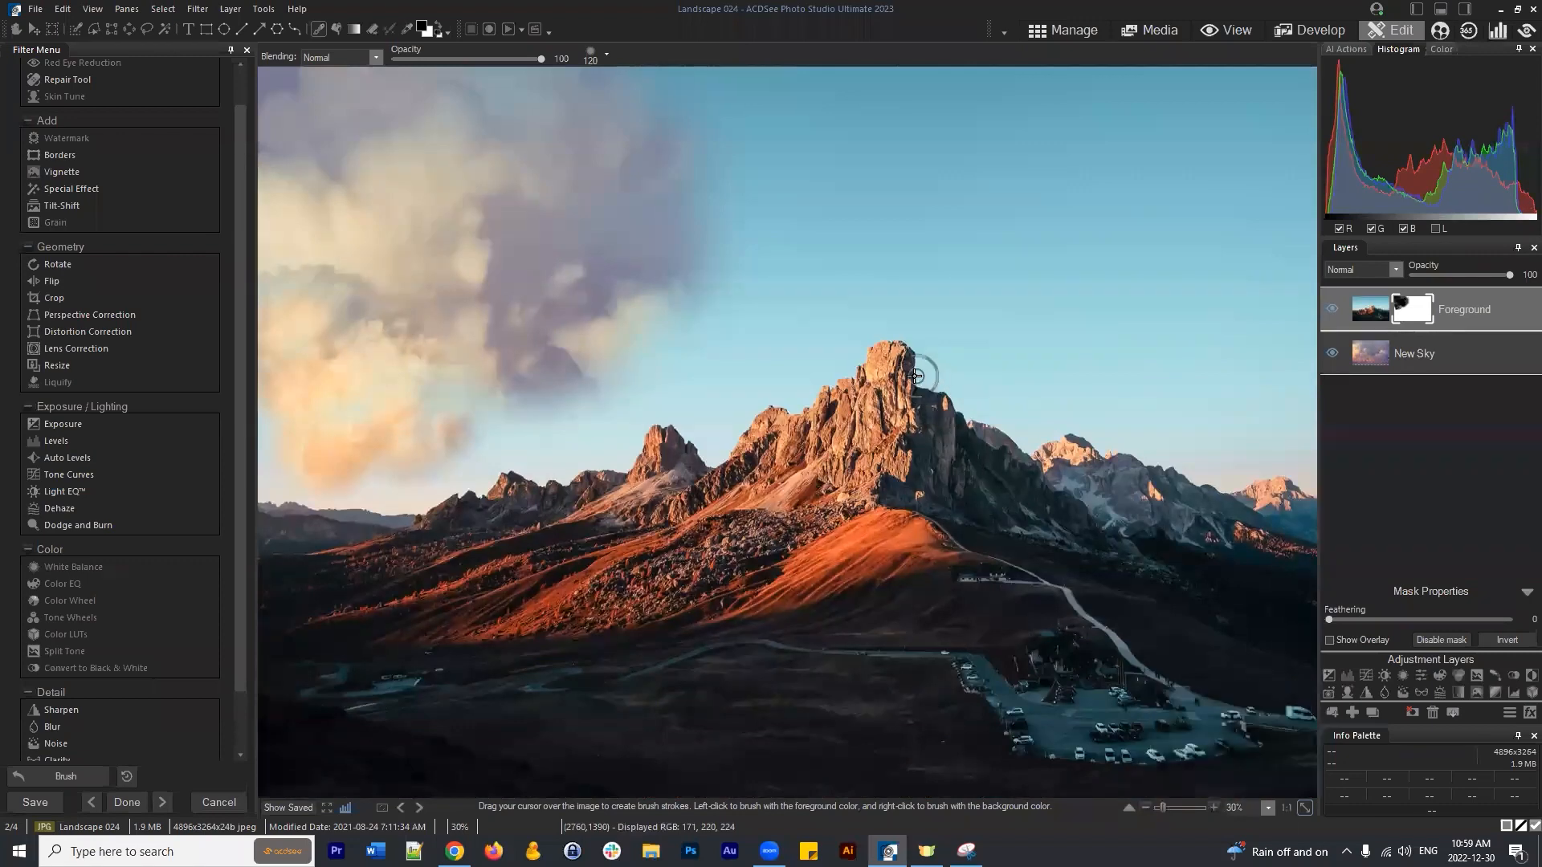
pyautogui.scroll(-2, 899, 371)
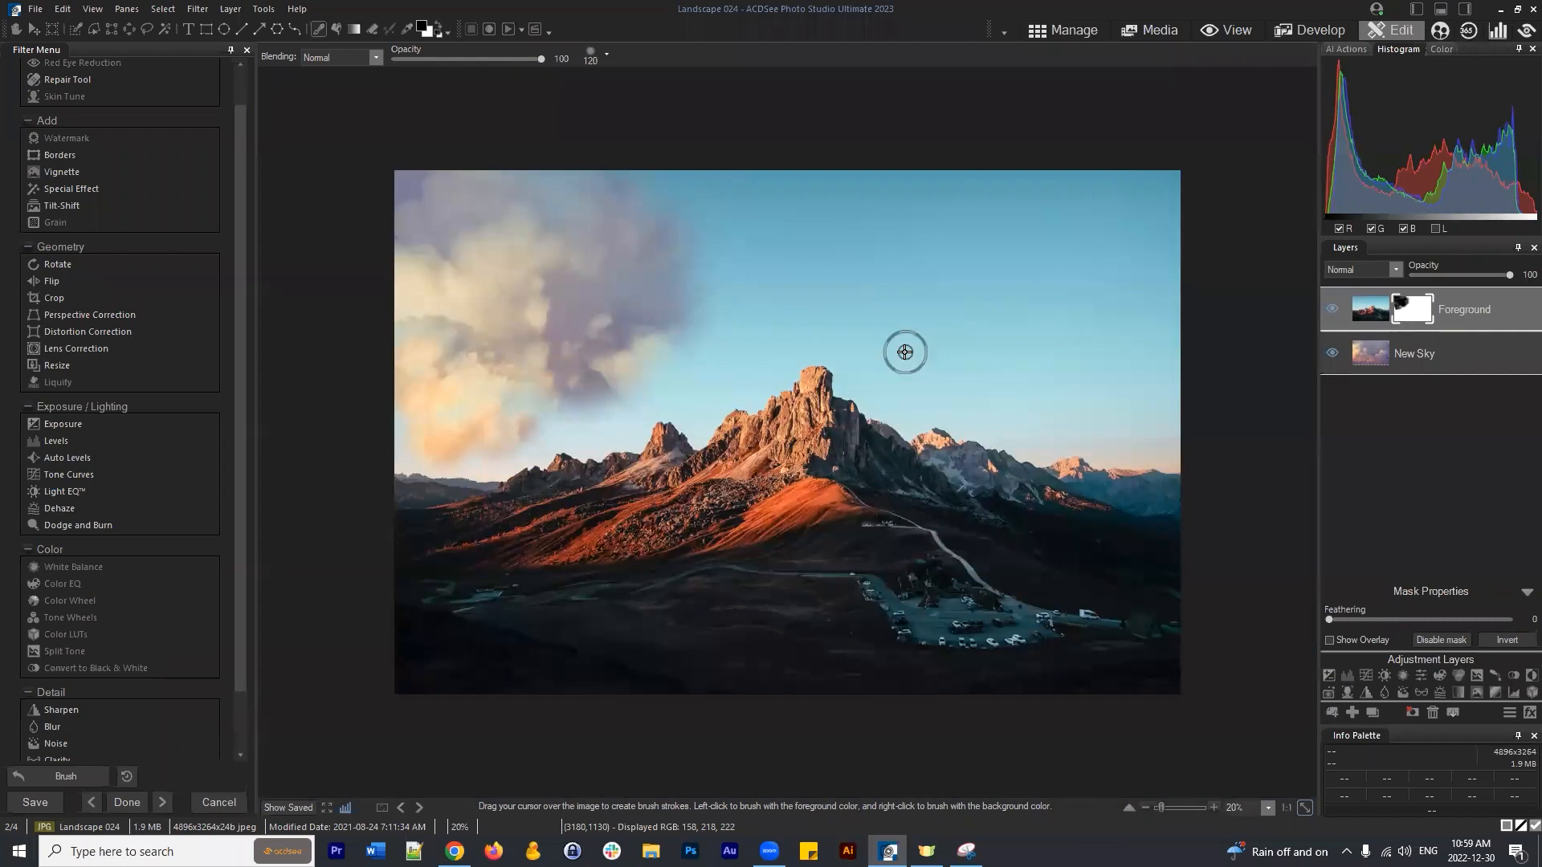
pyautogui.rightClick(1406, 304)
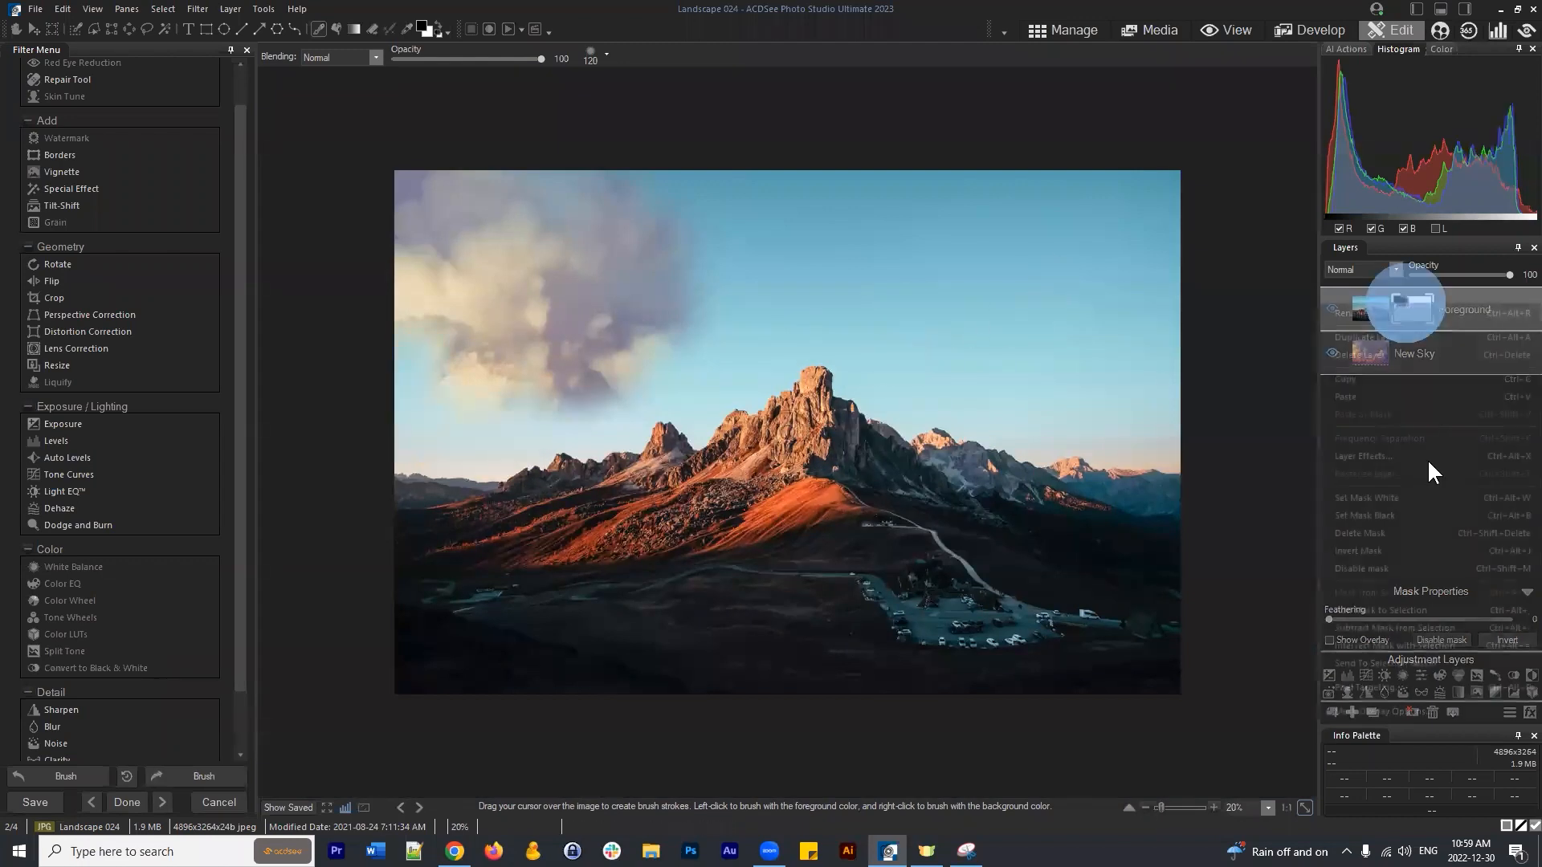
pyautogui.click(1375, 494)
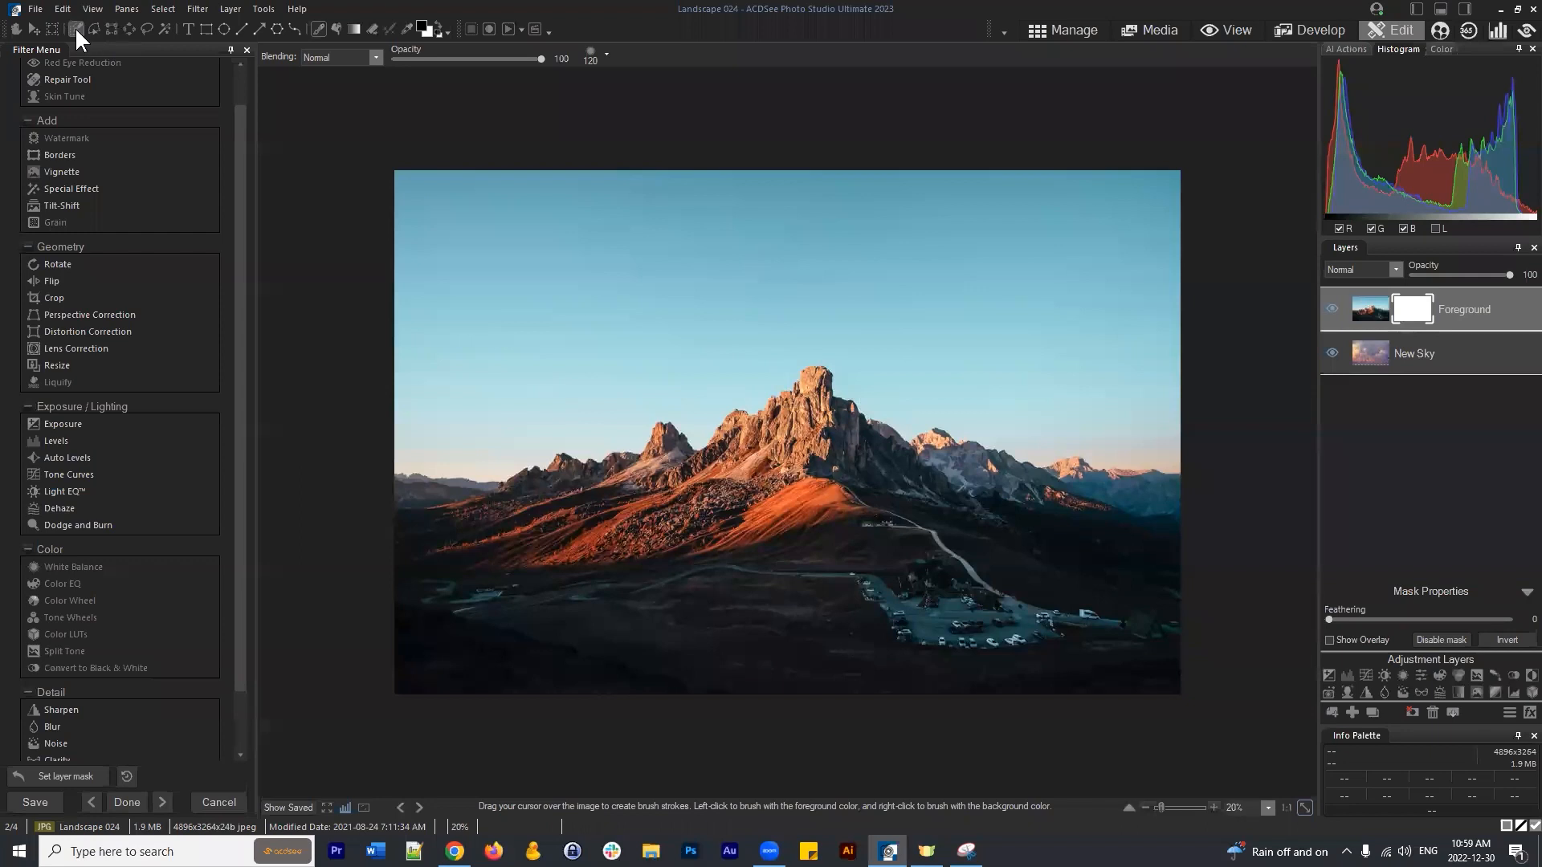
# Delete the Foreground layer's mask and select the upper and left sky with the Magic Wand, using wand type Color and threshold 8.
pyautogui.click(162, 29)
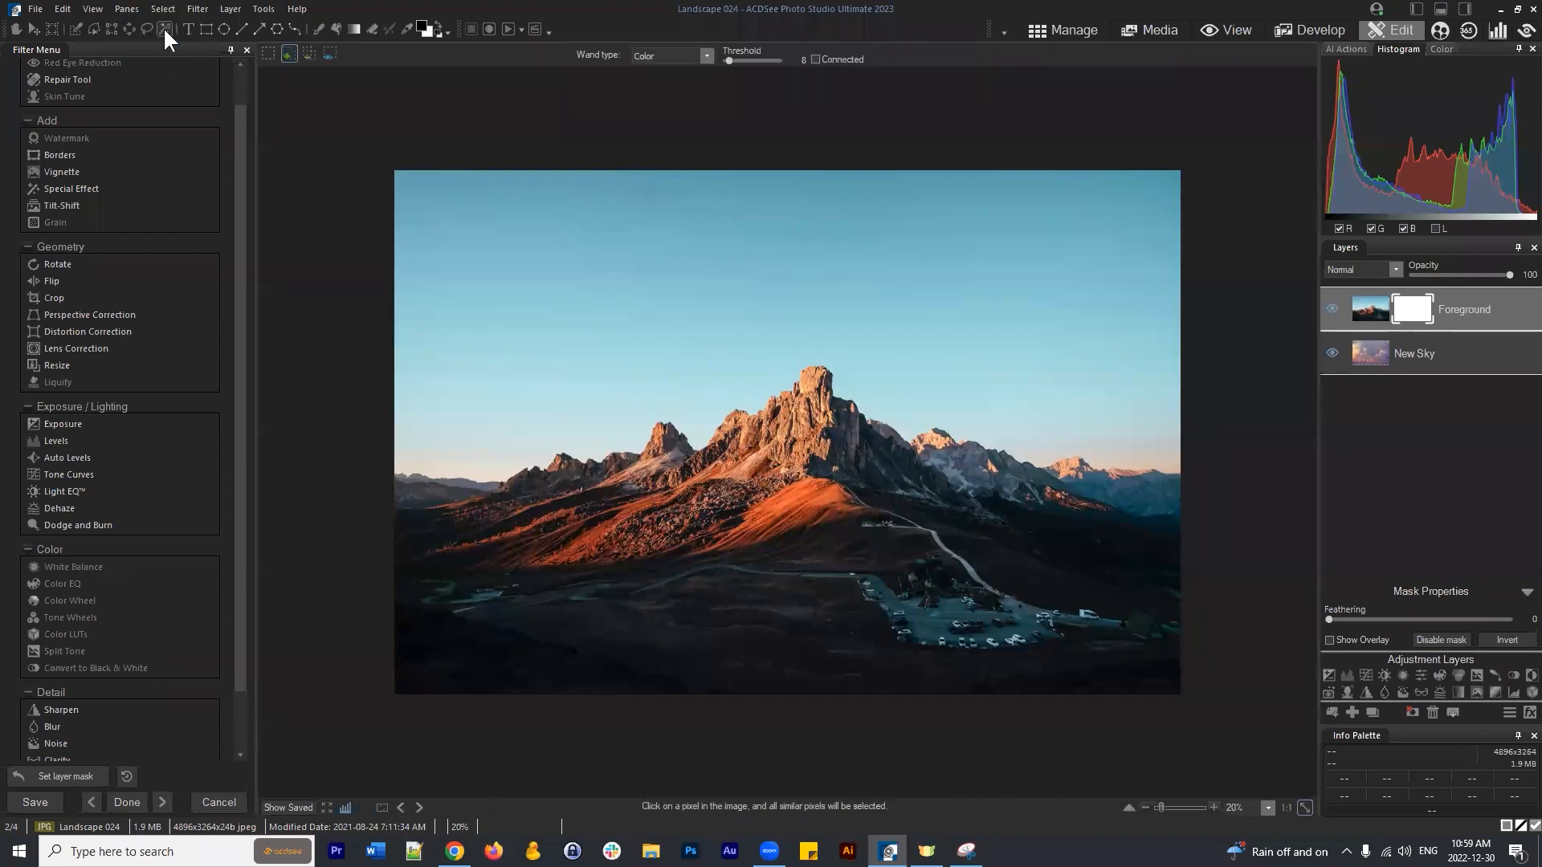
pyautogui.click(1413, 710)
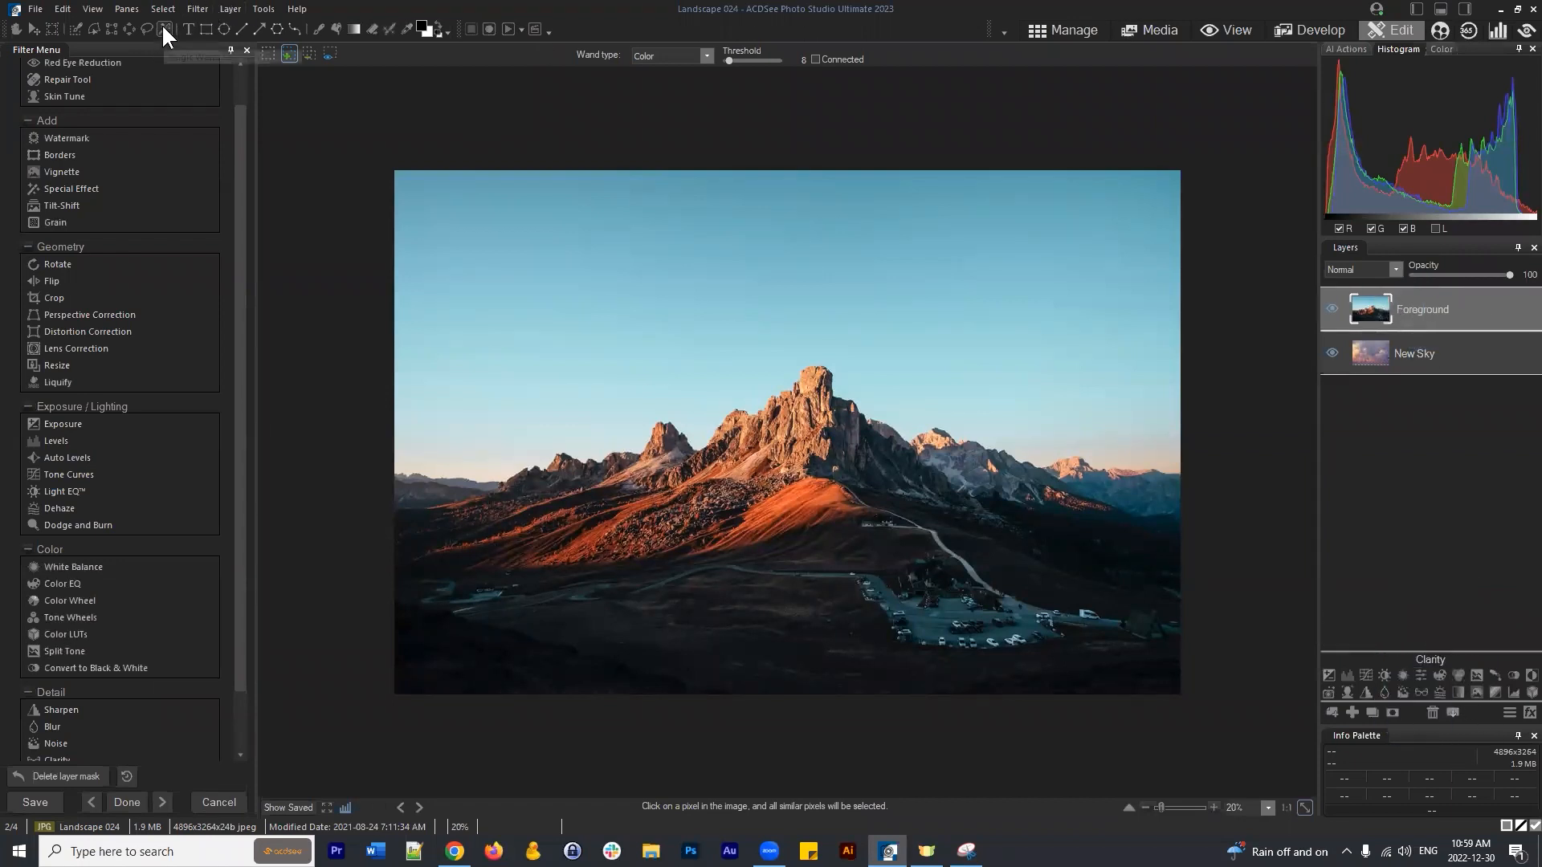
pyautogui.click(654, 307)
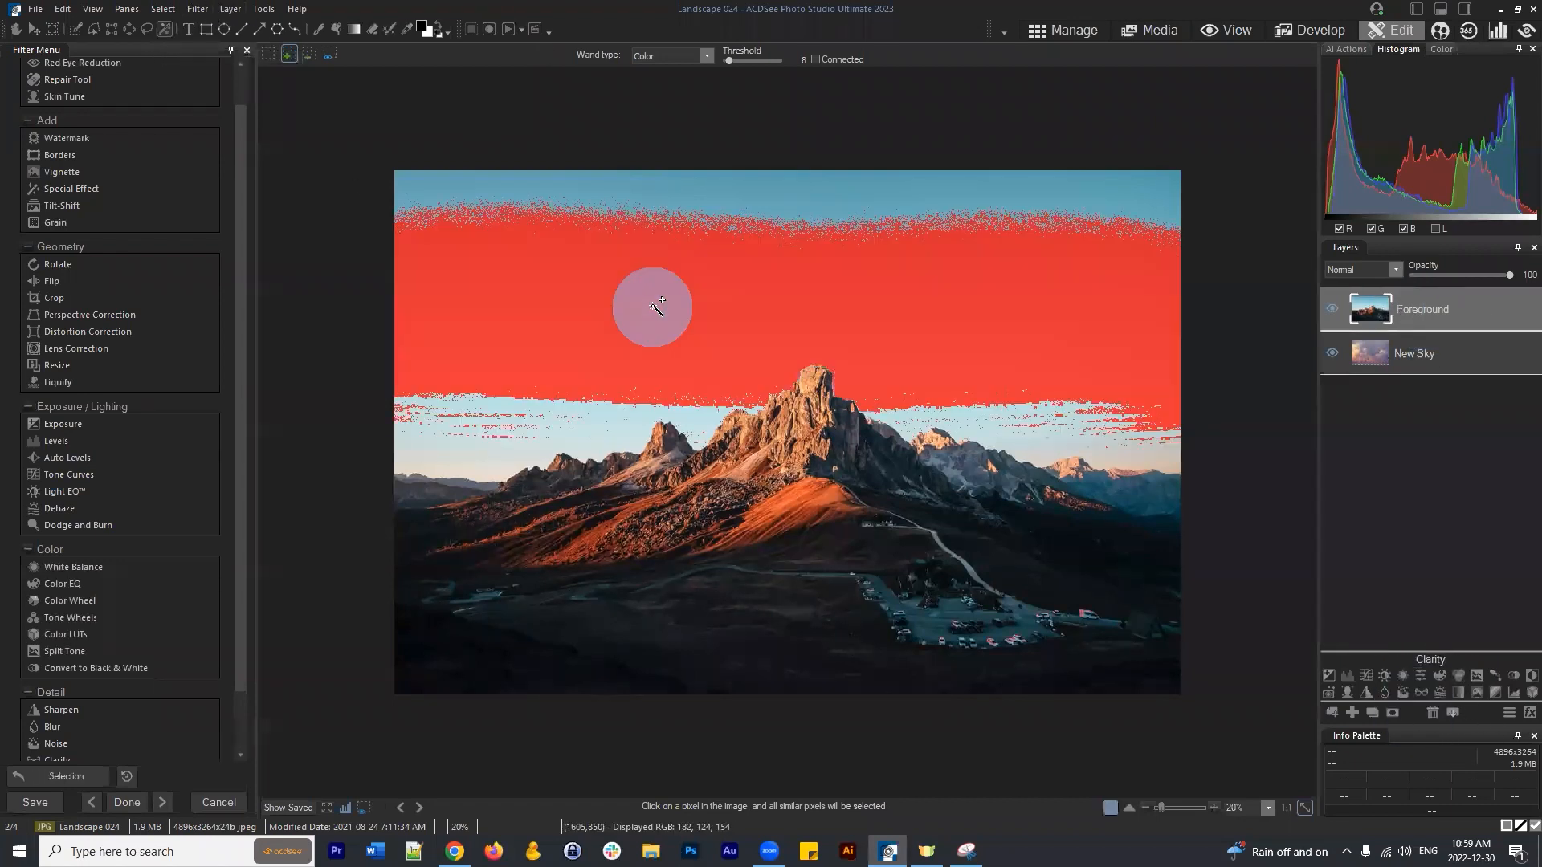
pyautogui.click(762, 220)
pyautogui.click(611, 412)
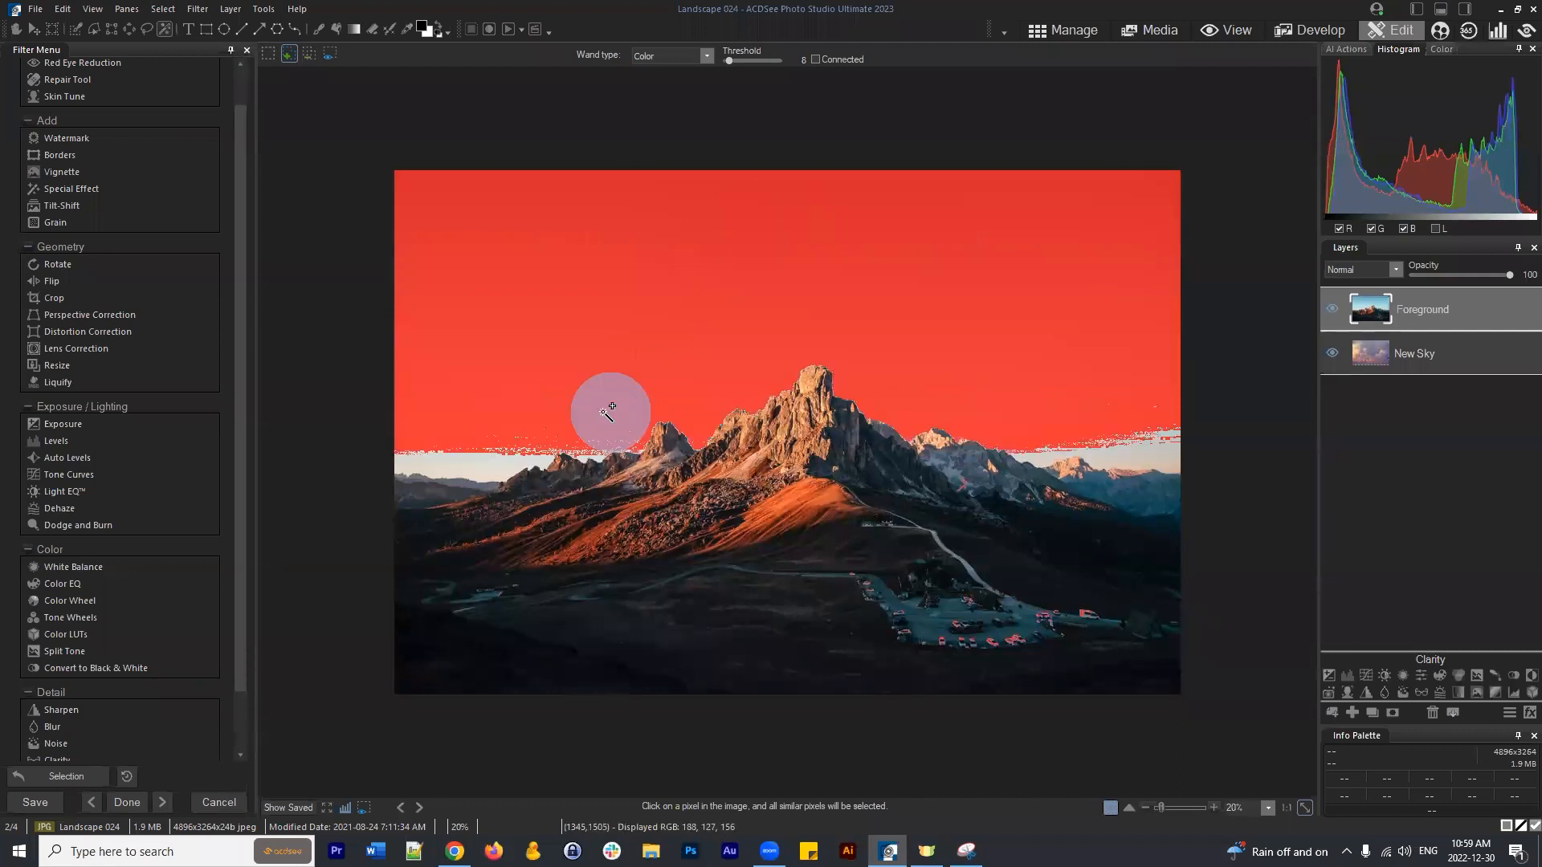
pyautogui.click(500, 455)
pyautogui.click(496, 462)
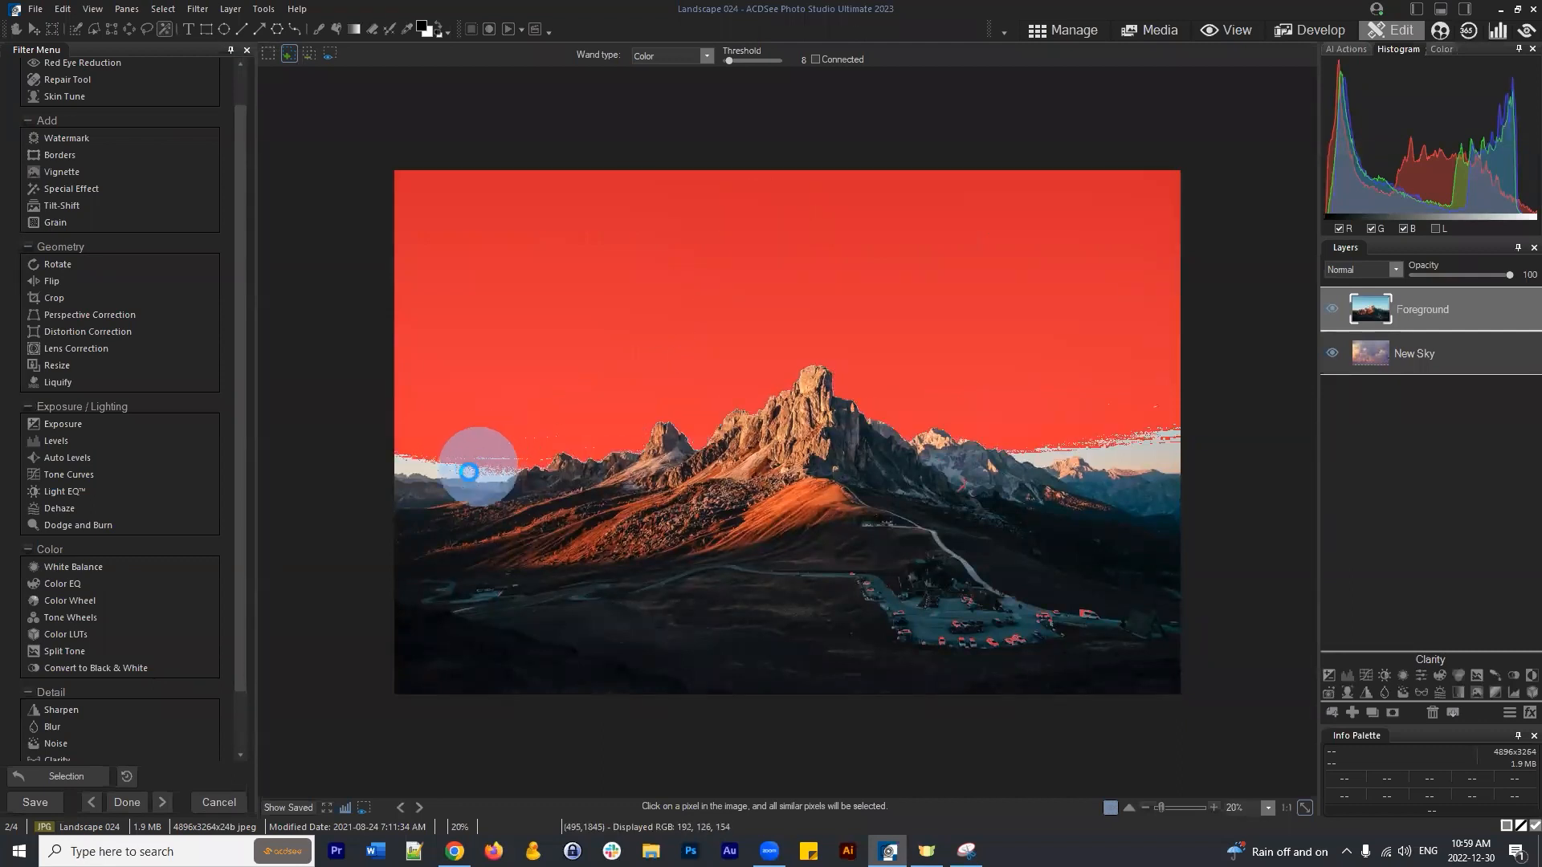
pyautogui.click(479, 463)
pyautogui.click(434, 457)
pyautogui.click(511, 455)
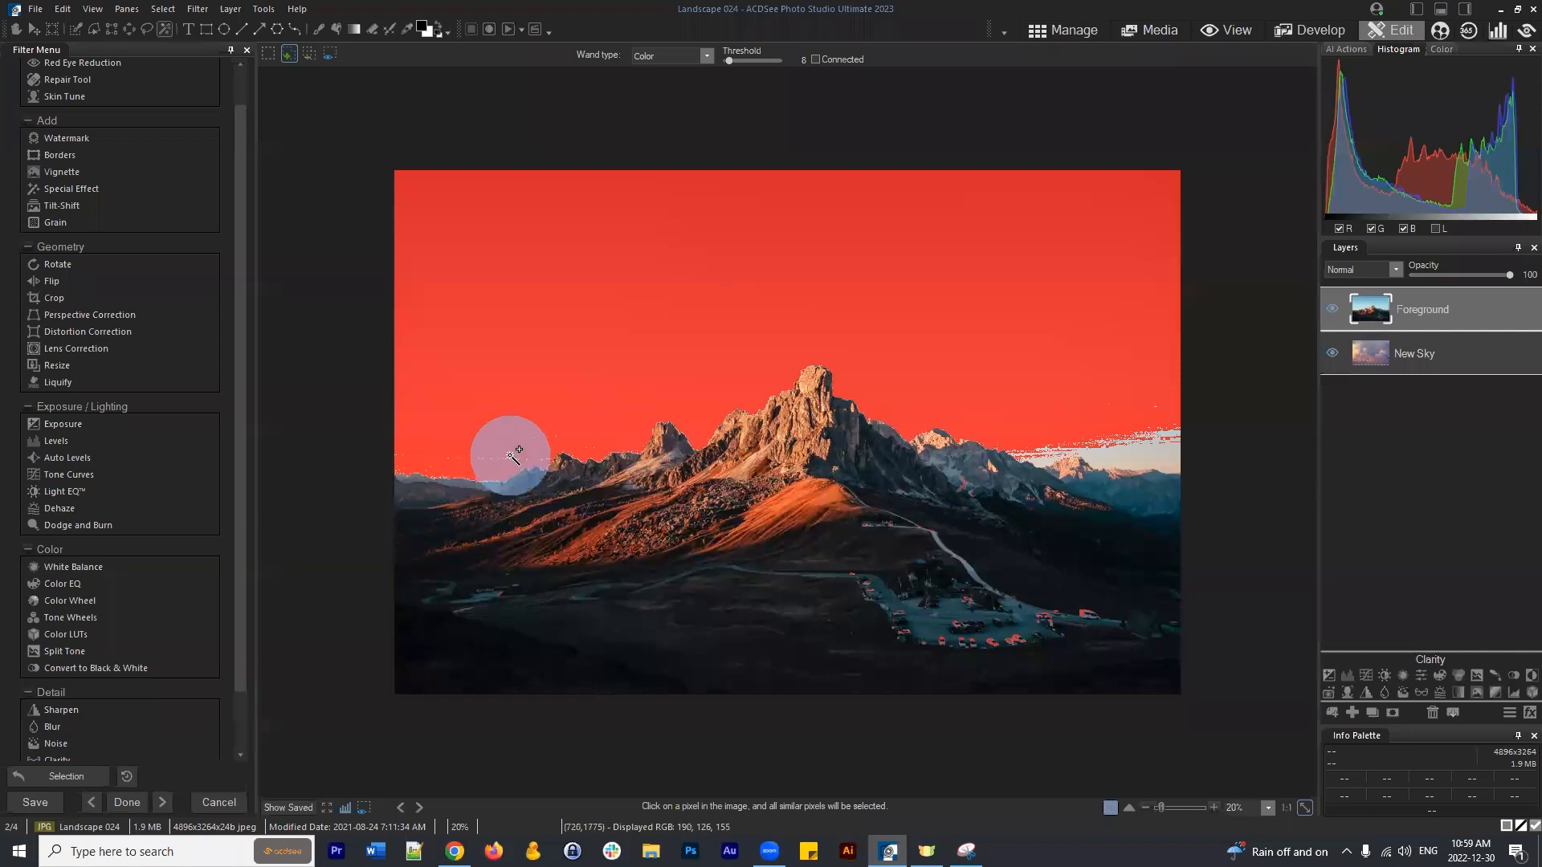
# Add the remaining sky patches above the image's right ridge to the Magic Wand selection.
pyautogui.click(1136, 440)
pyautogui.click(1146, 448)
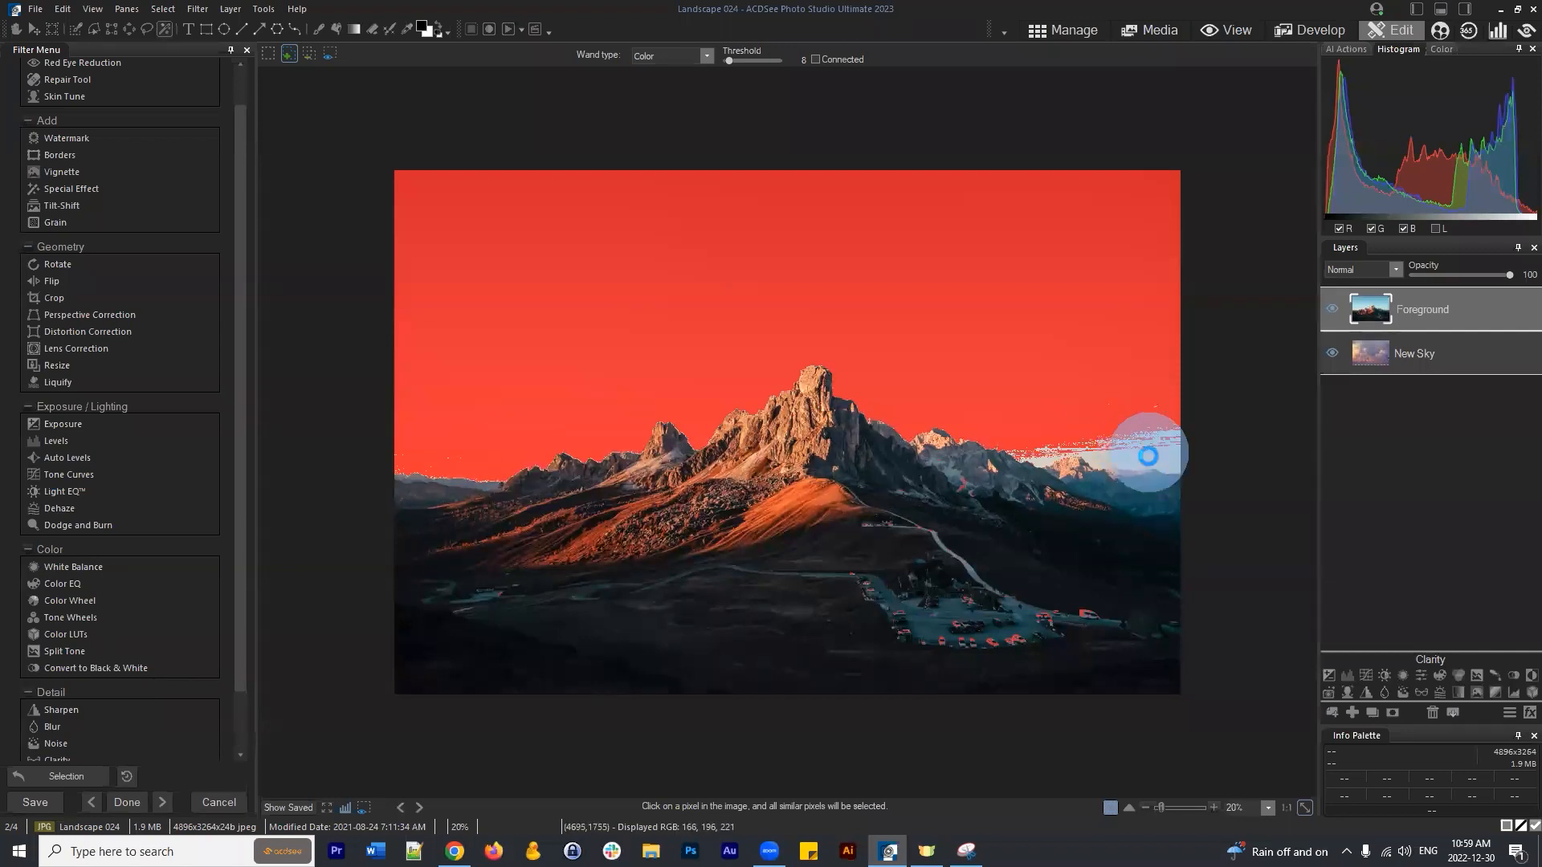
pyautogui.click(1151, 448)
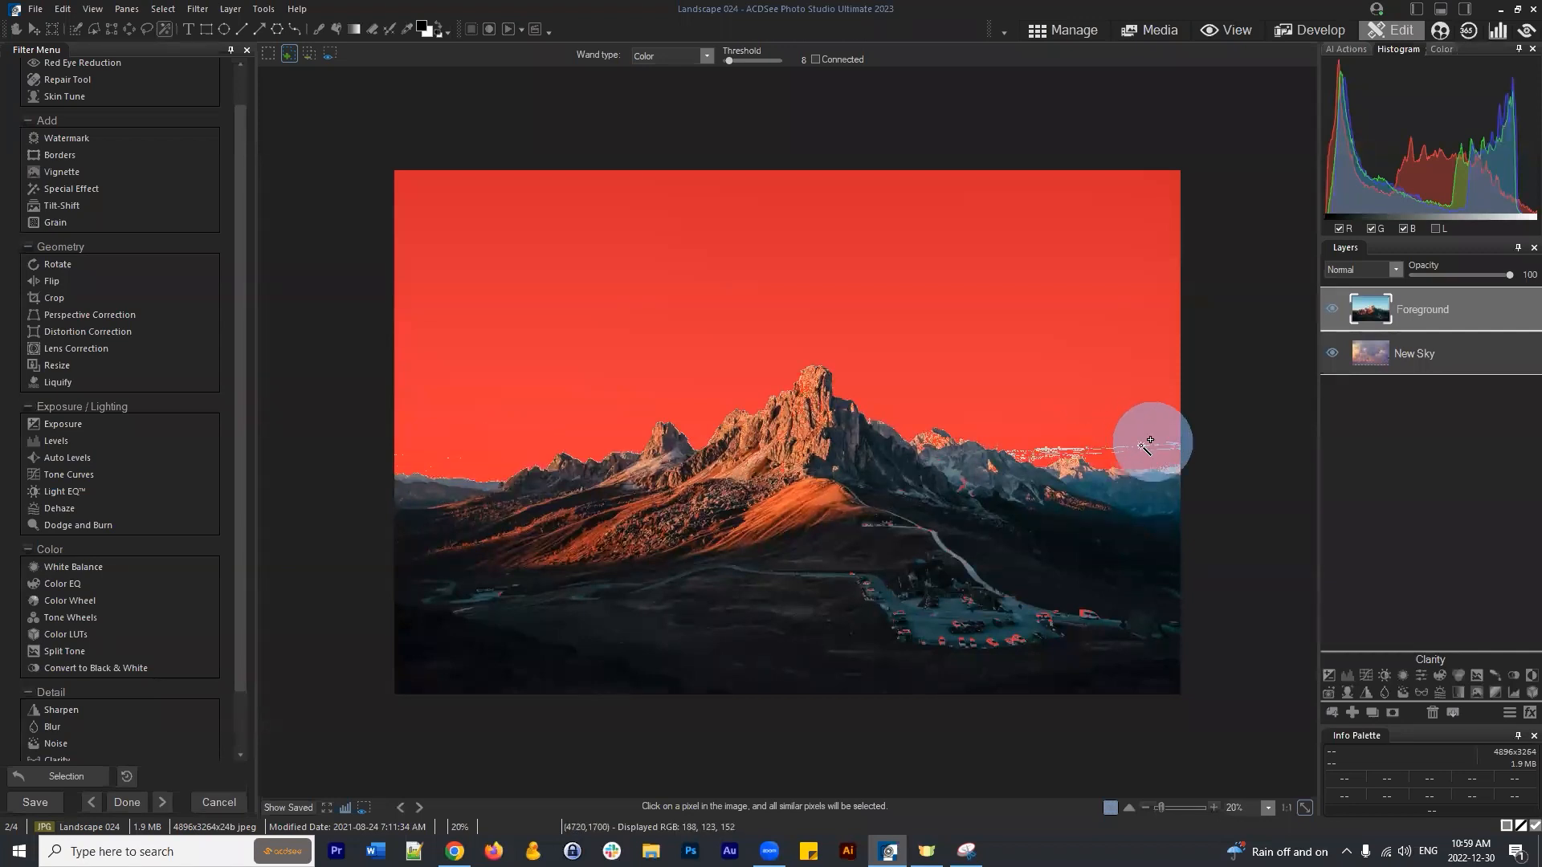
pyautogui.click(1134, 447)
pyautogui.click(1078, 450)
pyautogui.click(1060, 450)
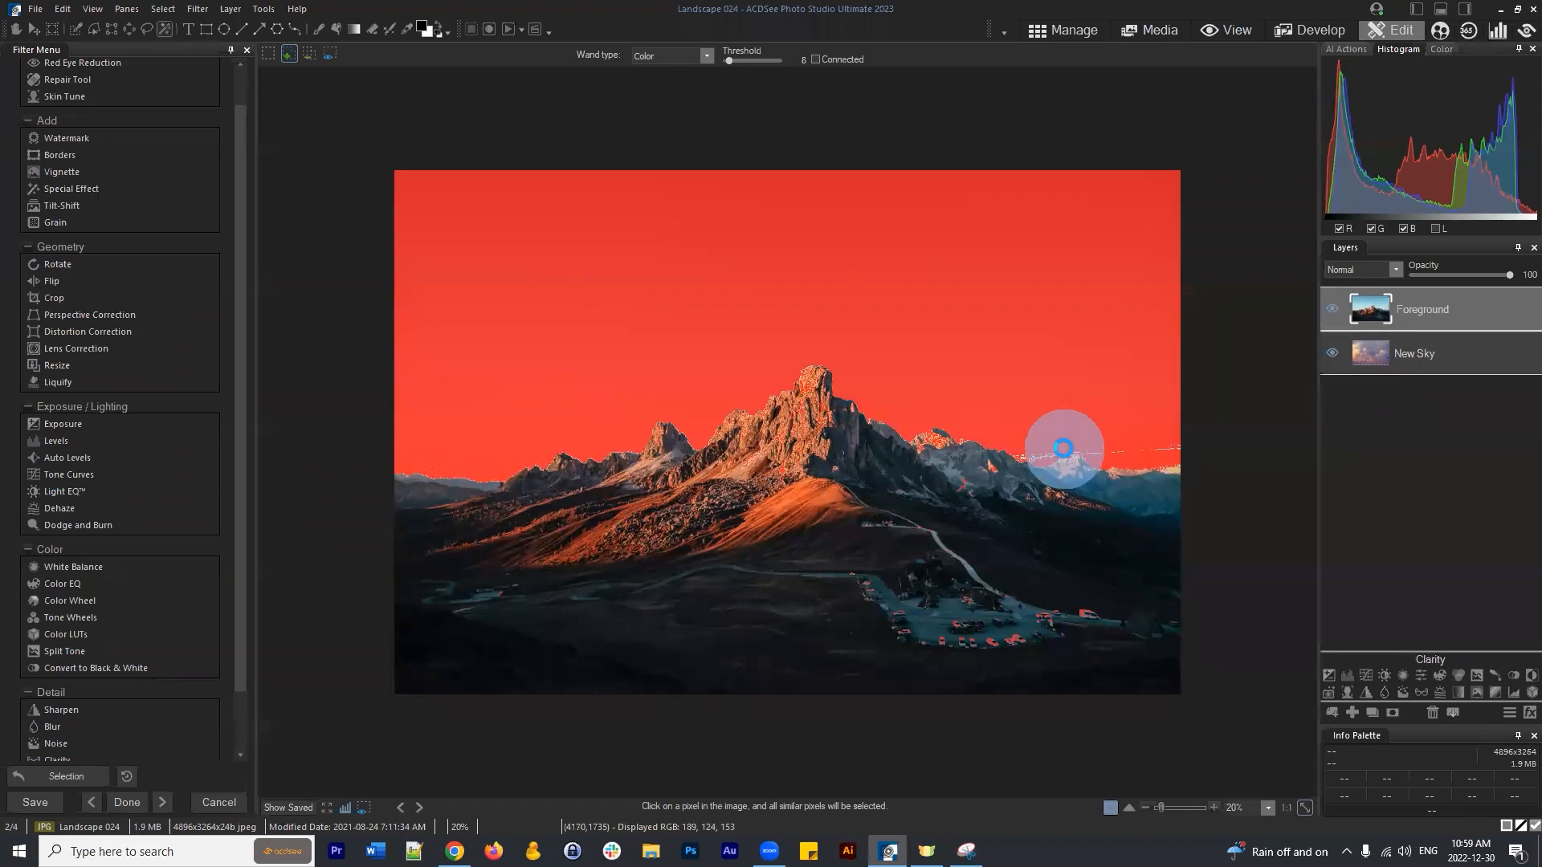
pyautogui.click(1098, 452)
pyautogui.click(1177, 448)
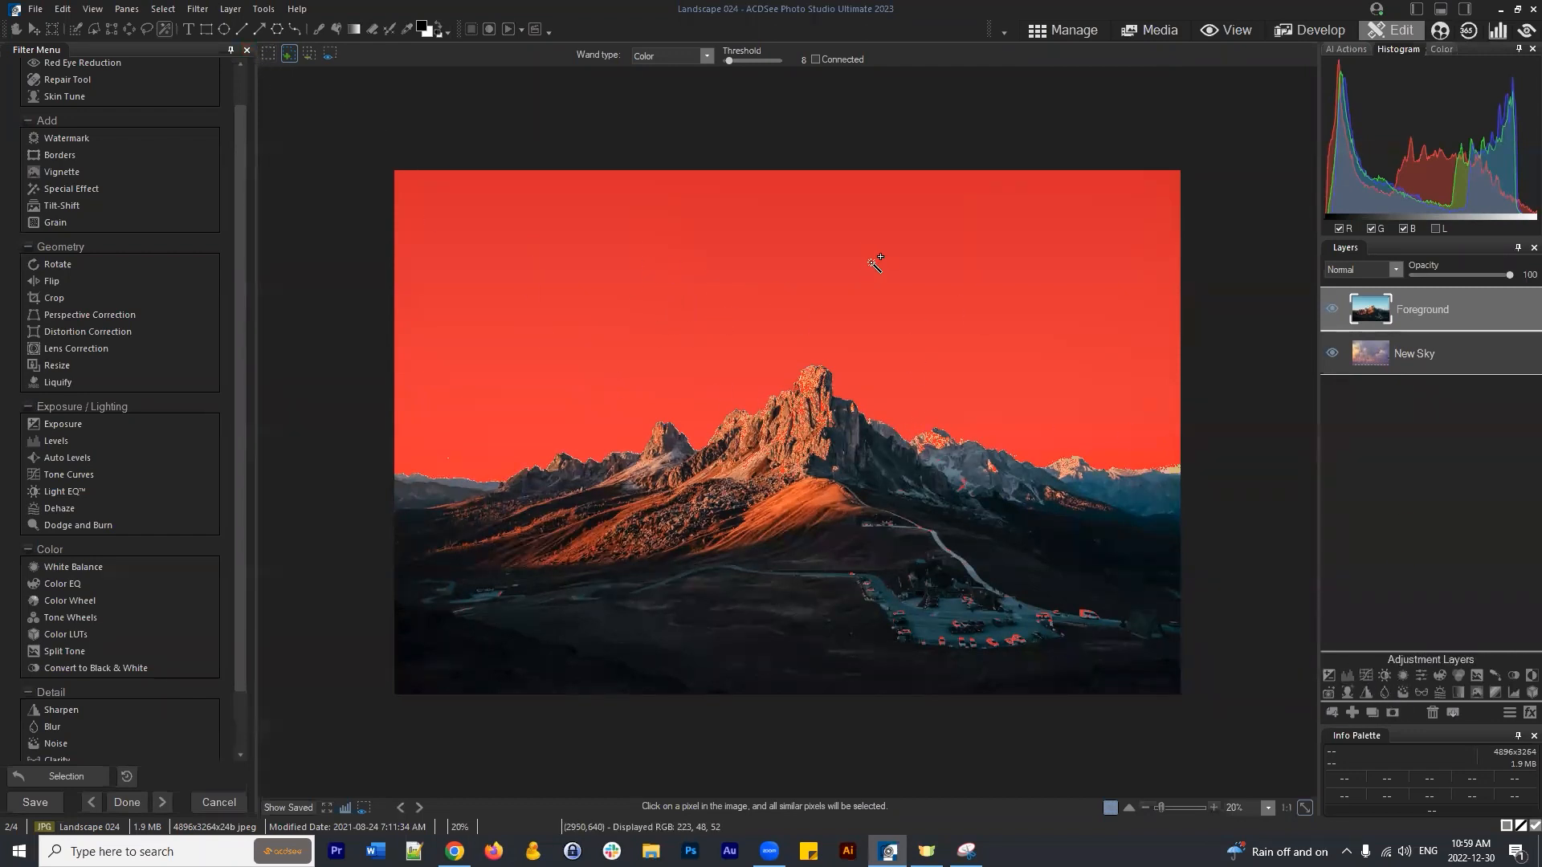
# Add an inverted layer mask to the Foreground layer from the sky selection, and clear the selection.
pyautogui.click(1392, 712)
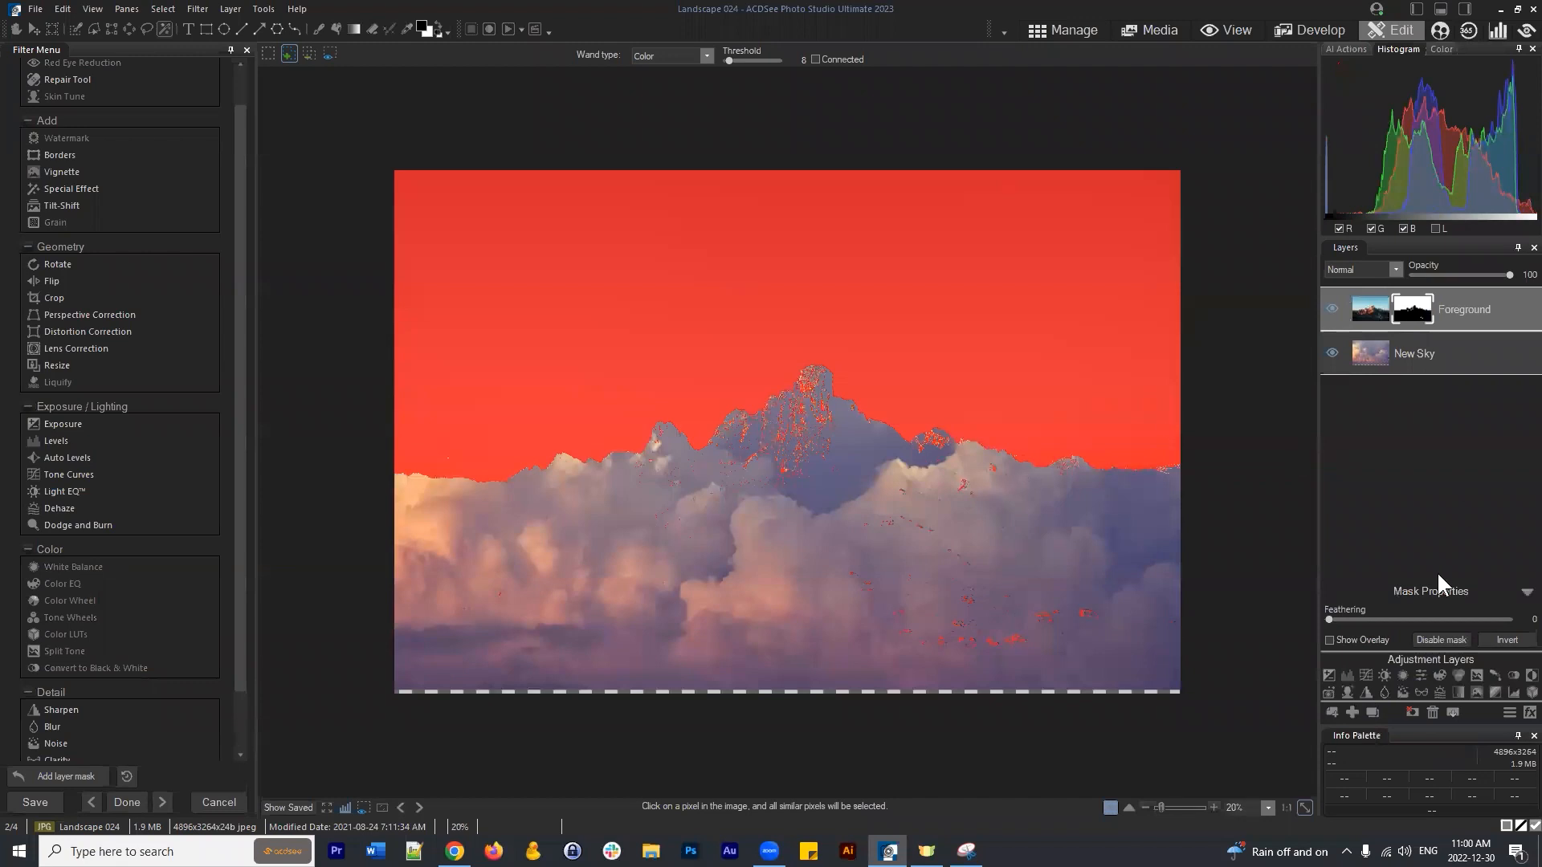
pyautogui.click(1507, 640)
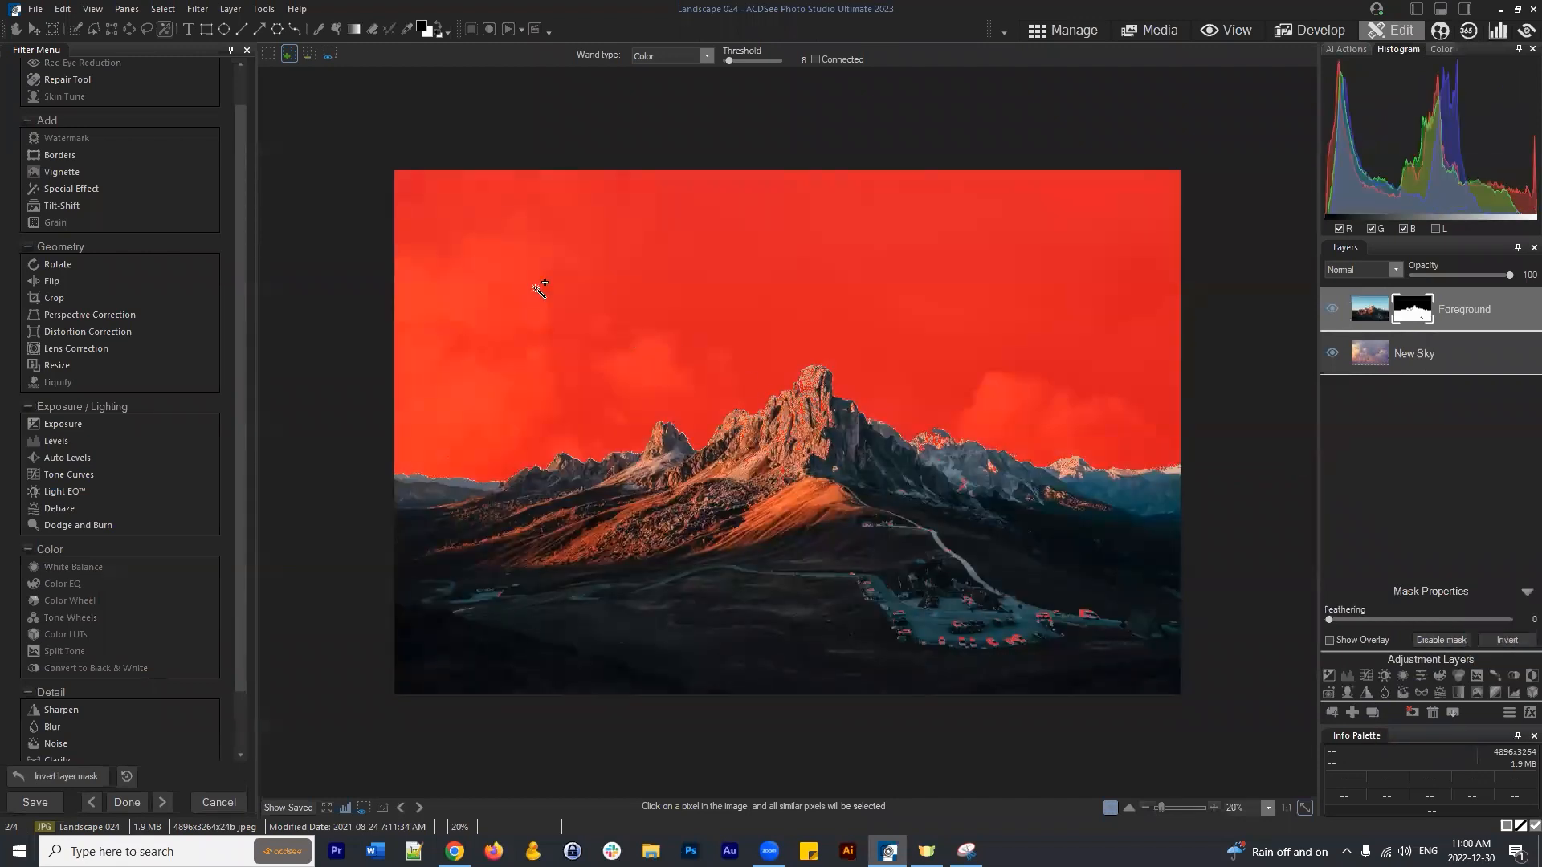
pyautogui.click(171, 10)
pyautogui.click(180, 35)
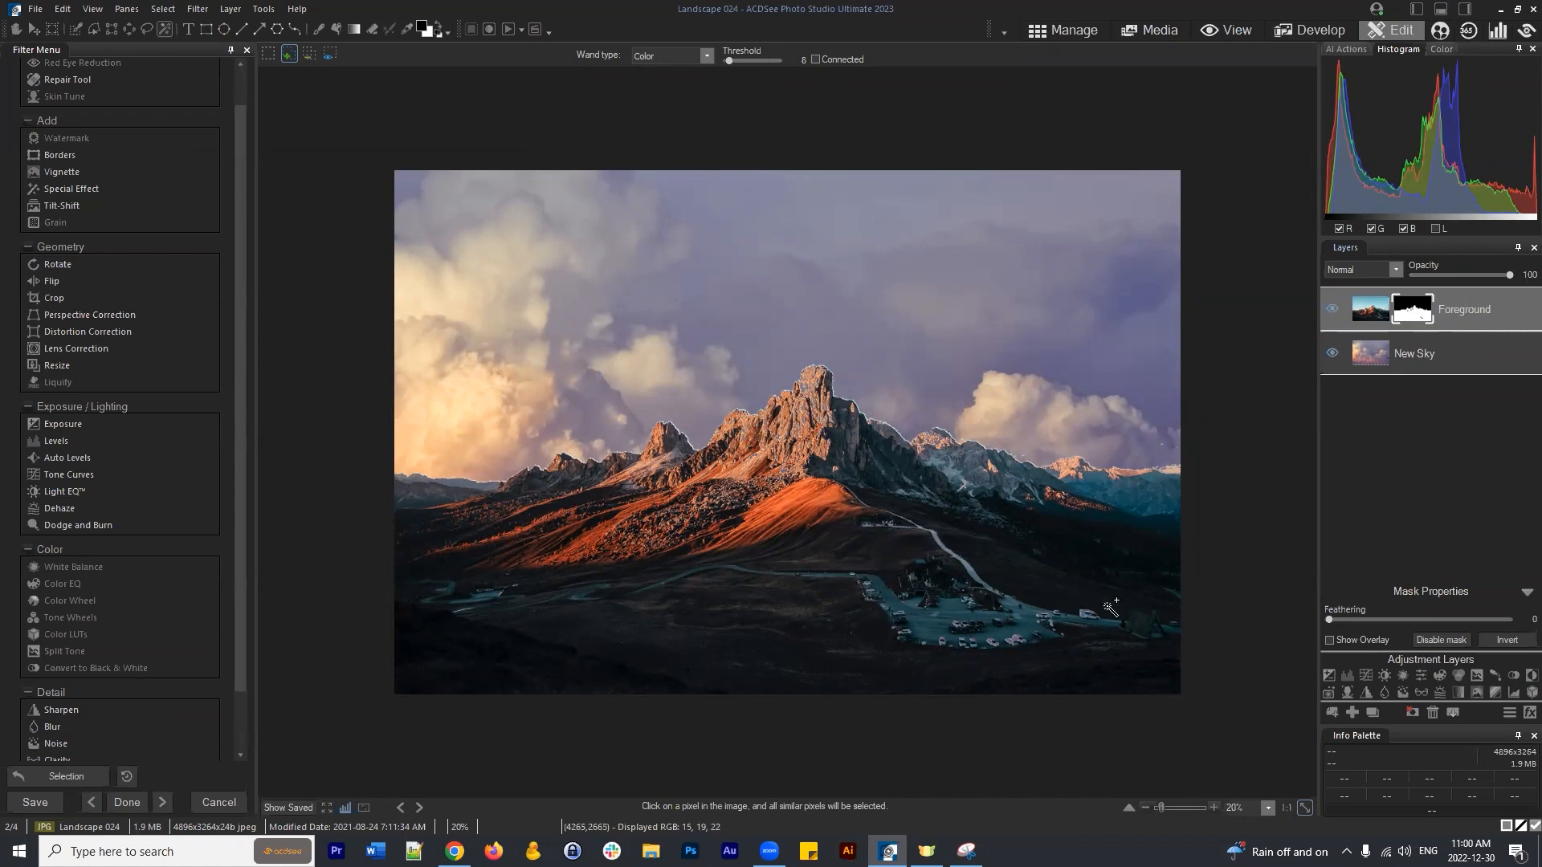
pyautogui.click(1410, 306)
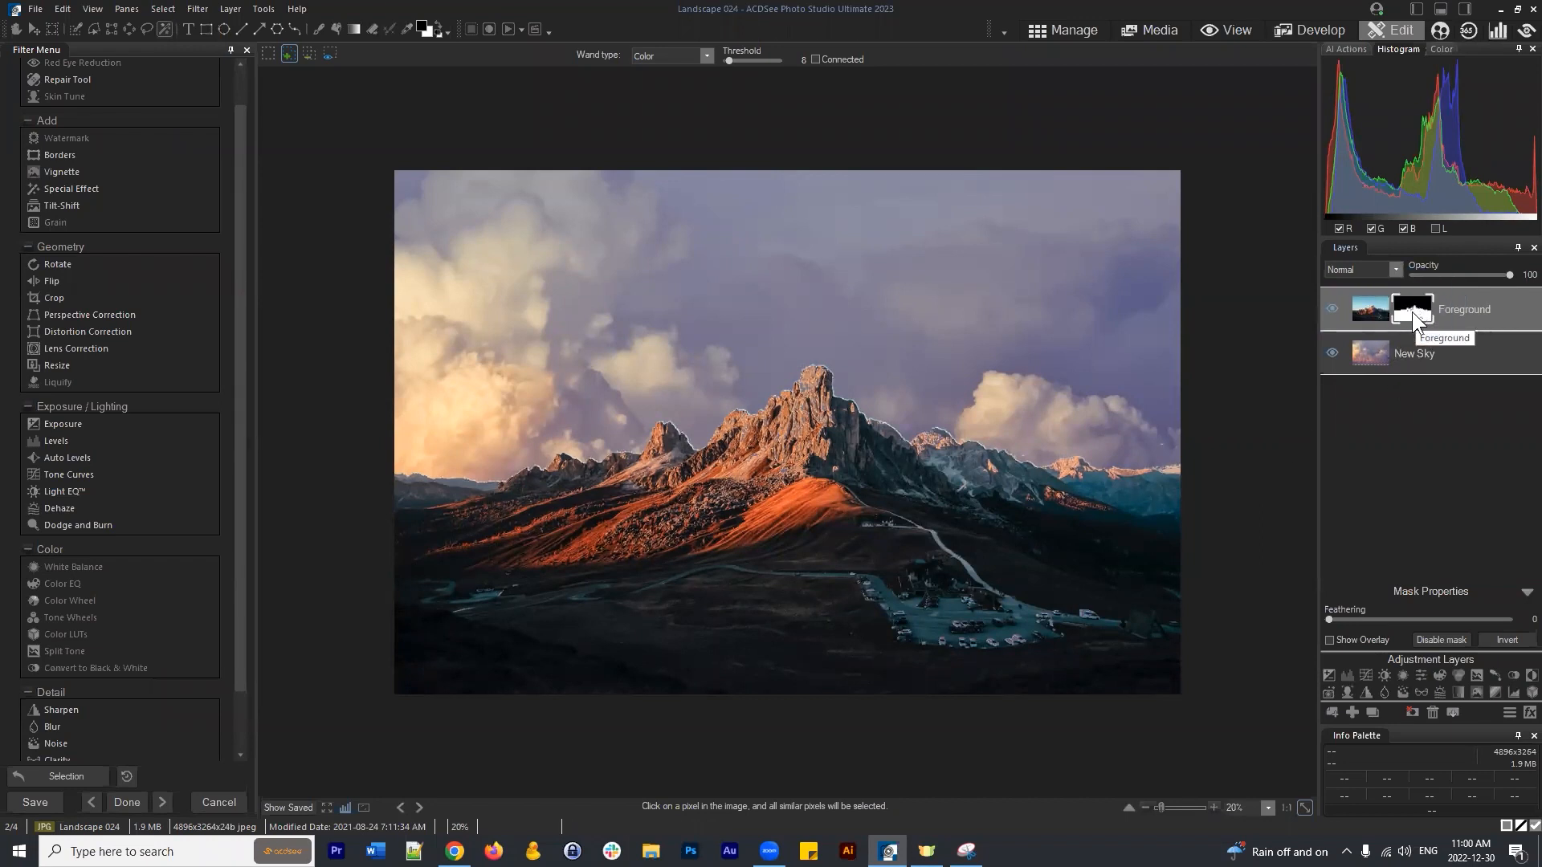
# Paint white with a size 32 brush on the Foreground layer's mask over the gaps in the ridges beside the main peak.
pyautogui.click(1415, 307)
pyautogui.click(1415, 309)
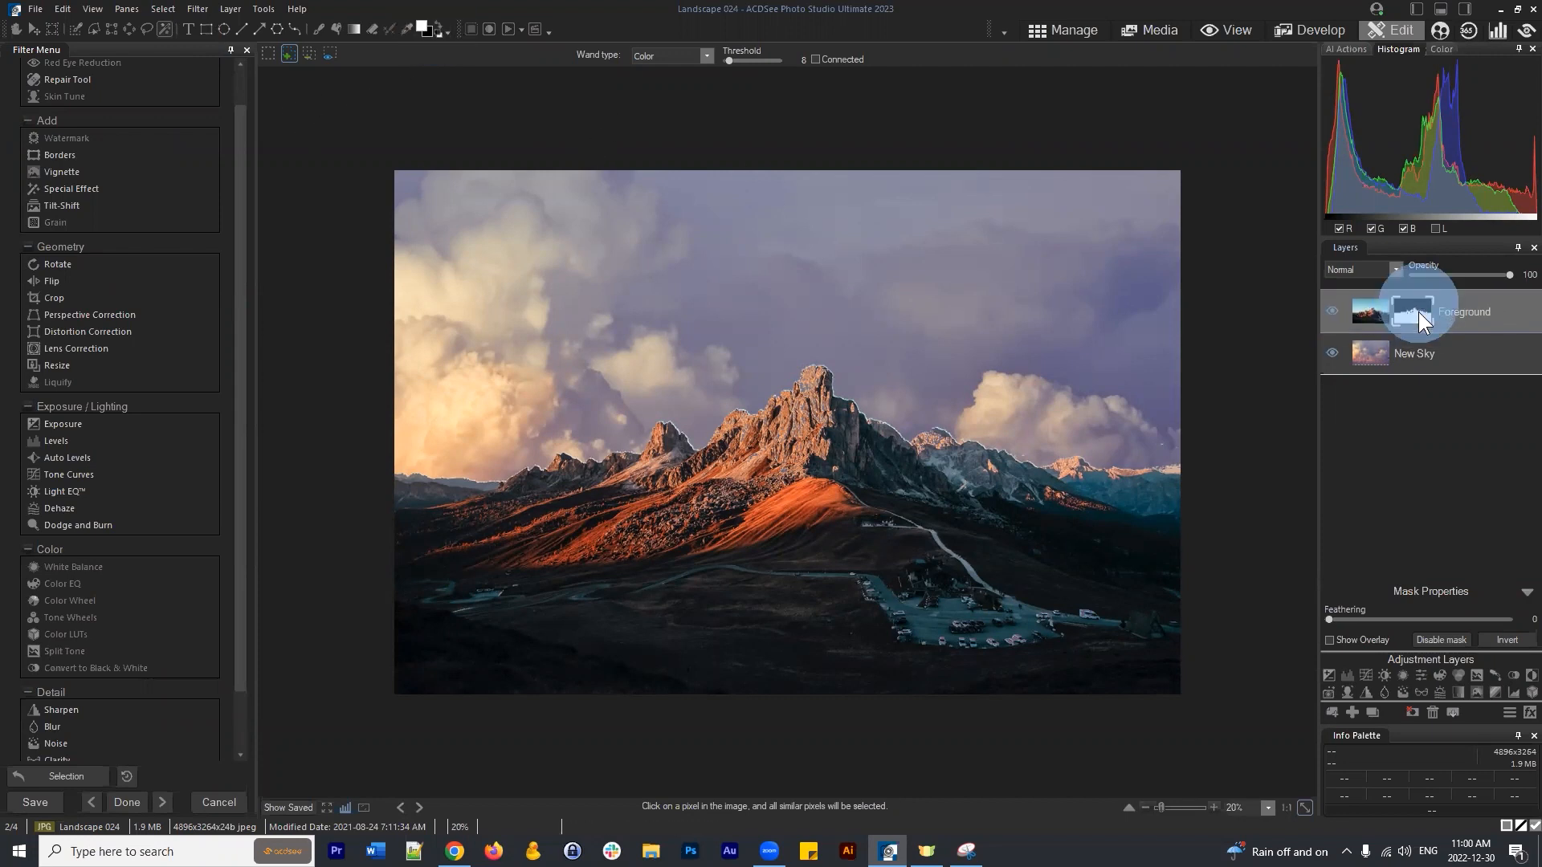
pyautogui.click(312, 29)
pyautogui.click(844, 566)
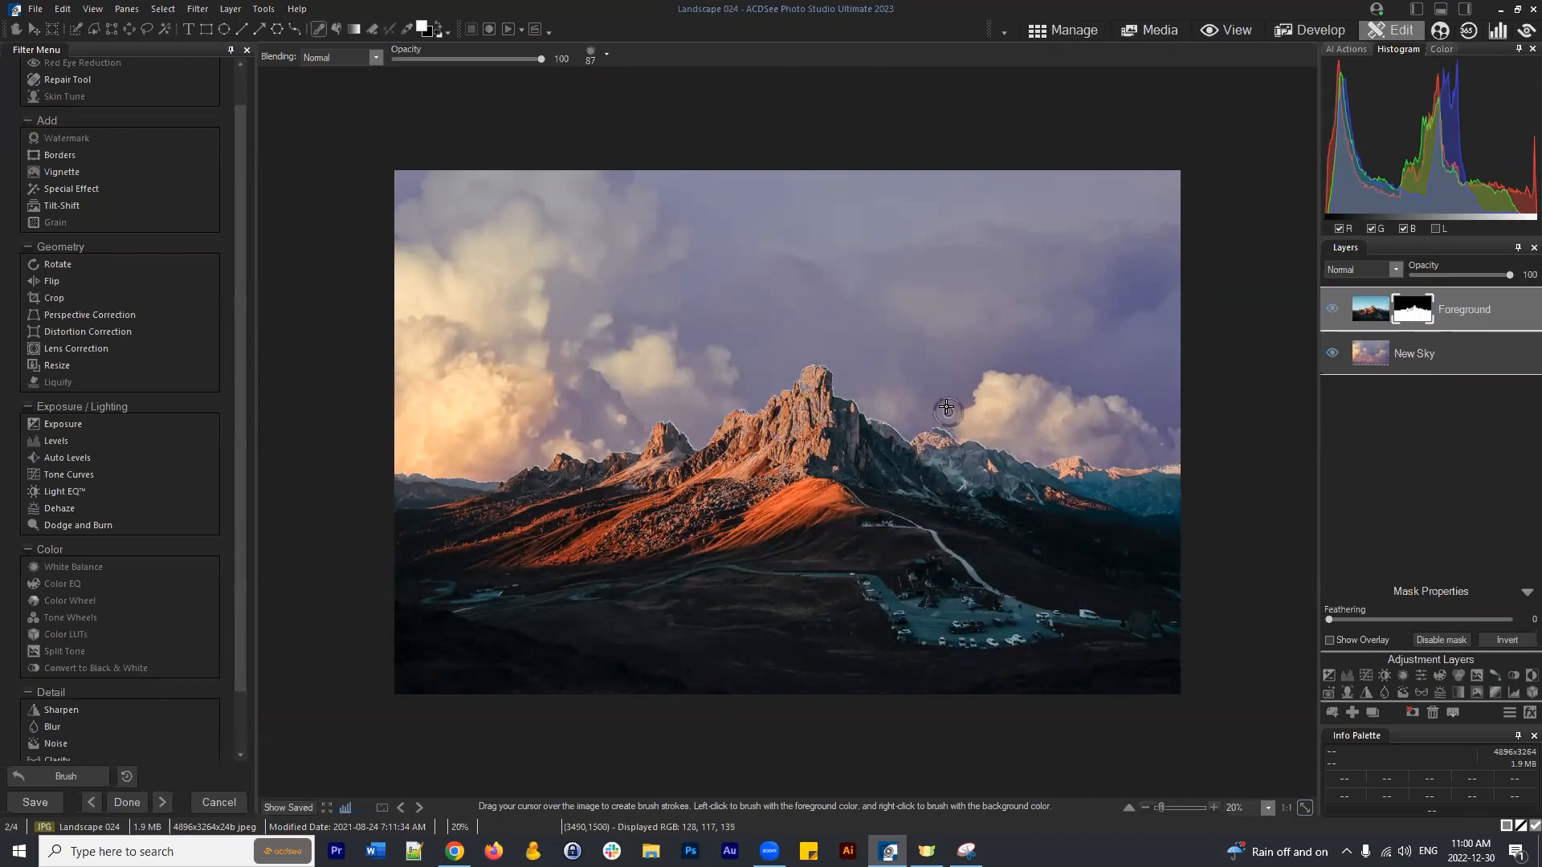
pyautogui.scroll(3, 975, 430)
pyautogui.scroll(2, 1051, 518)
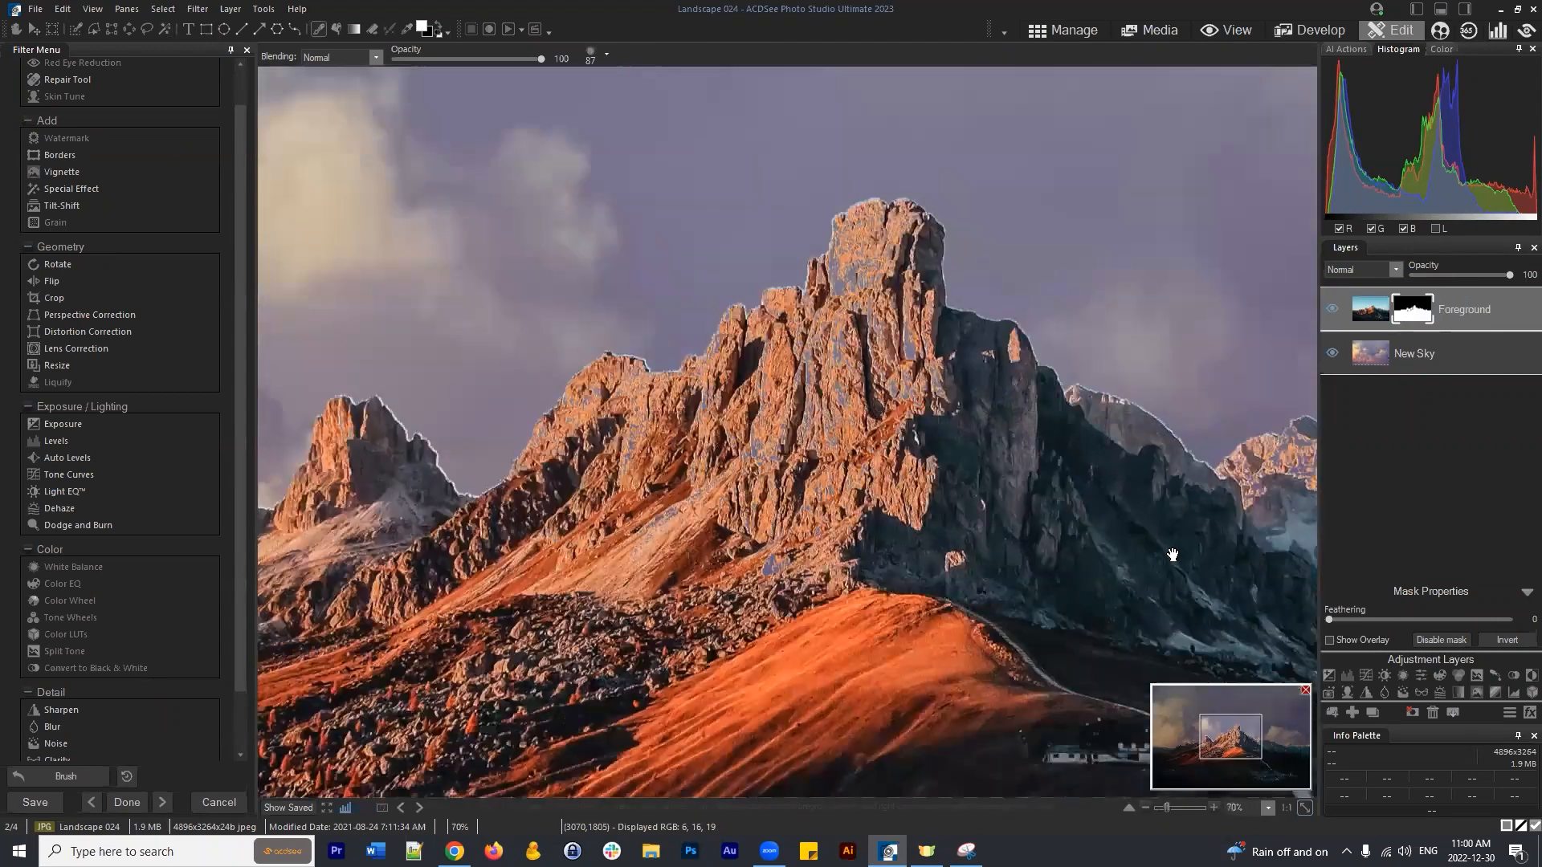
pyautogui.moveTo(1173, 558); pyautogui.dragTo(802, 472)
pyautogui.moveTo(887, 413)
pyautogui.mouseDown()
pyautogui.moveTo(867, 384)
pyautogui.moveTo(900, 398)
pyautogui.mouseUp()
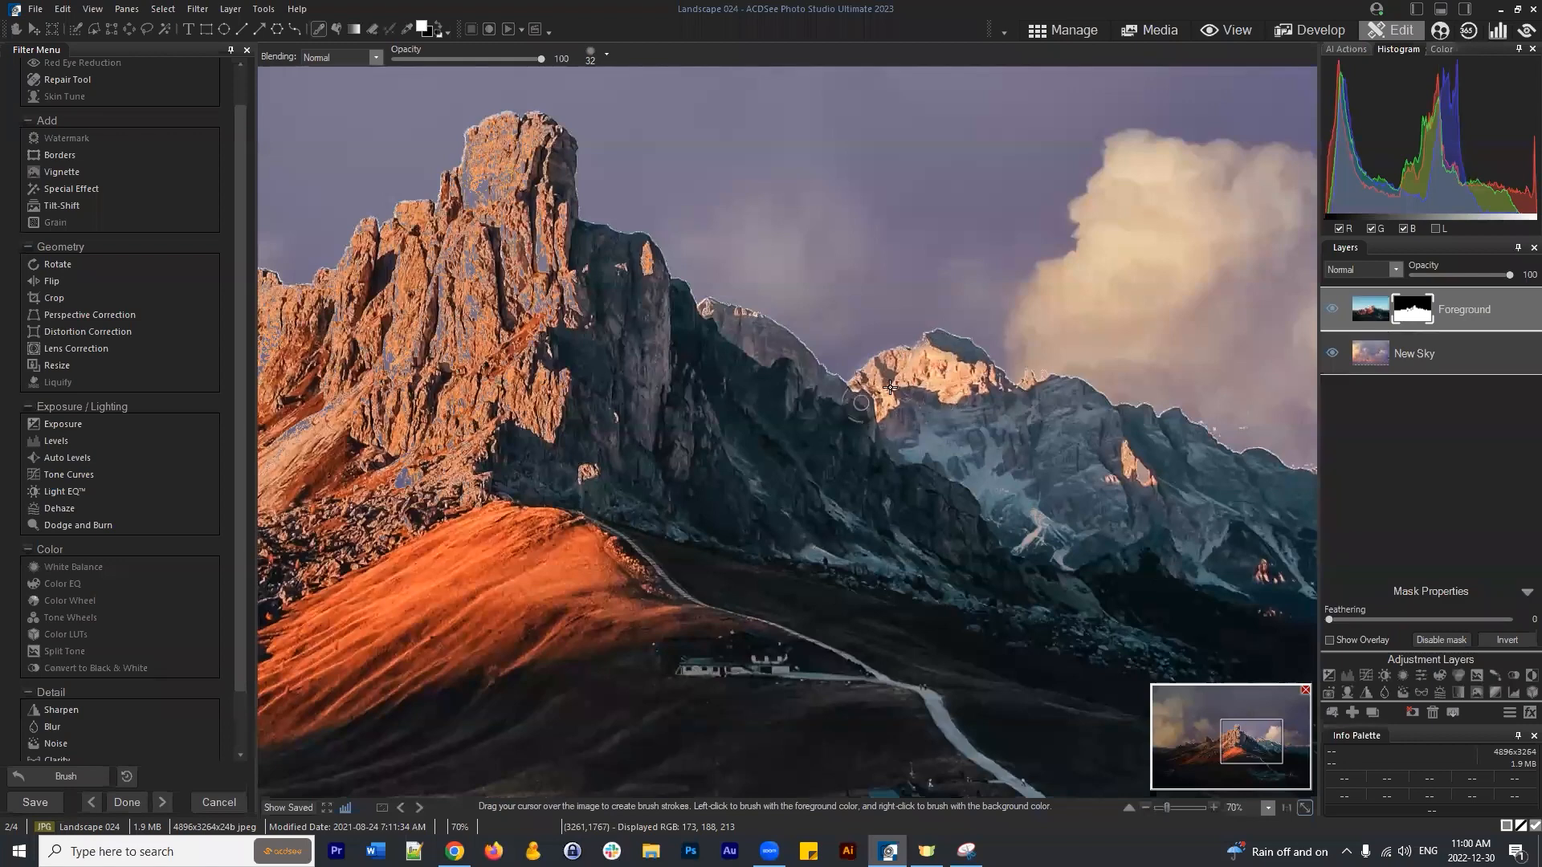
pyautogui.moveTo(1135, 471); pyautogui.dragTo(1127, 470)
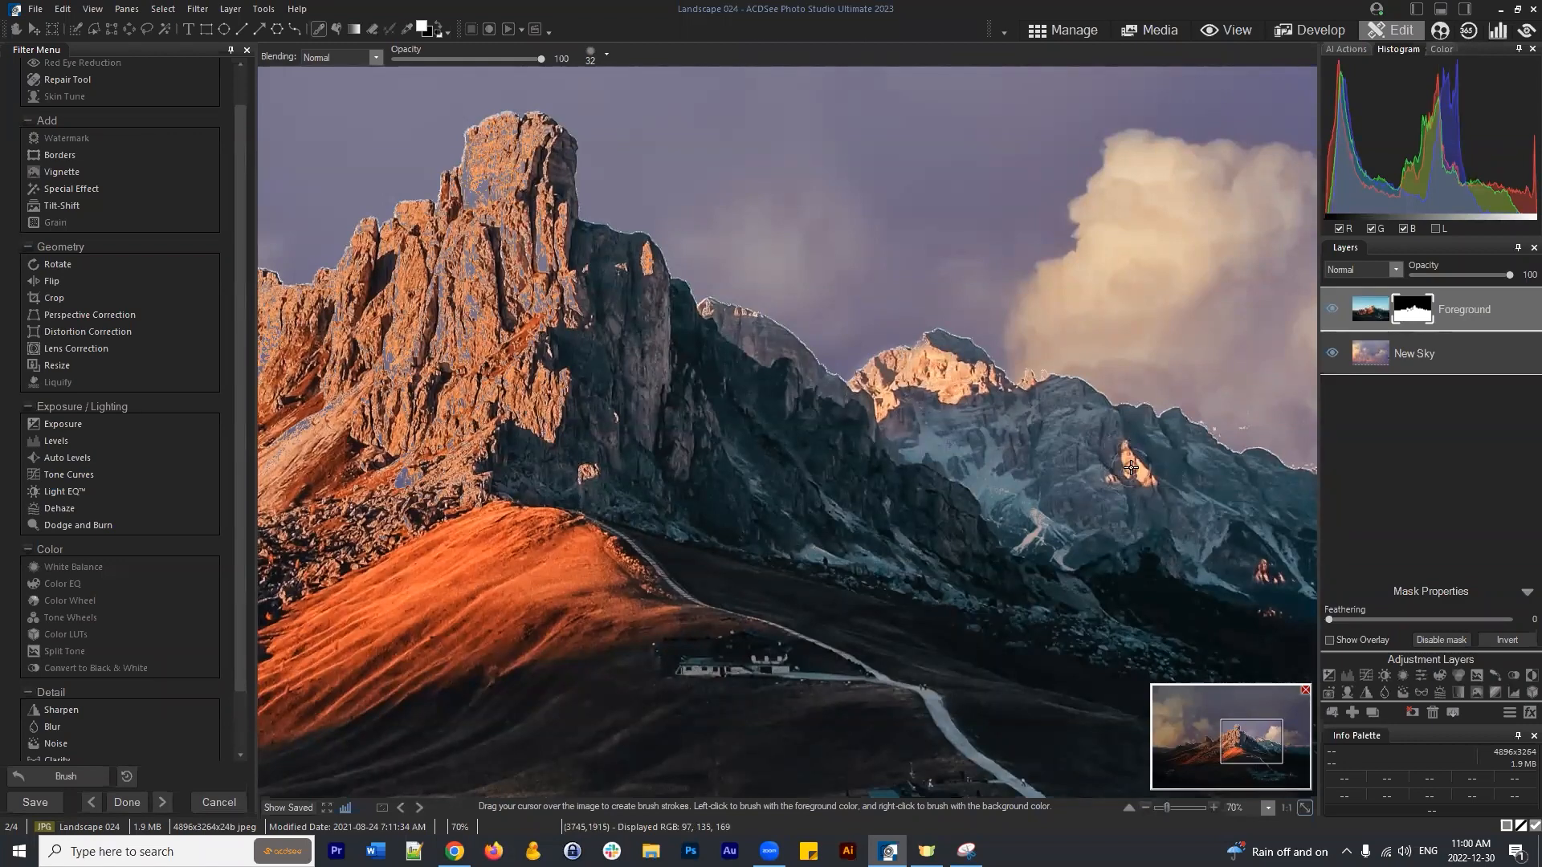
pyautogui.moveTo(1210, 550)
pyautogui.mouseDown()
pyautogui.moveTo(1049, 489)
pyautogui.moveTo(843, 522)
pyautogui.mouseUp()
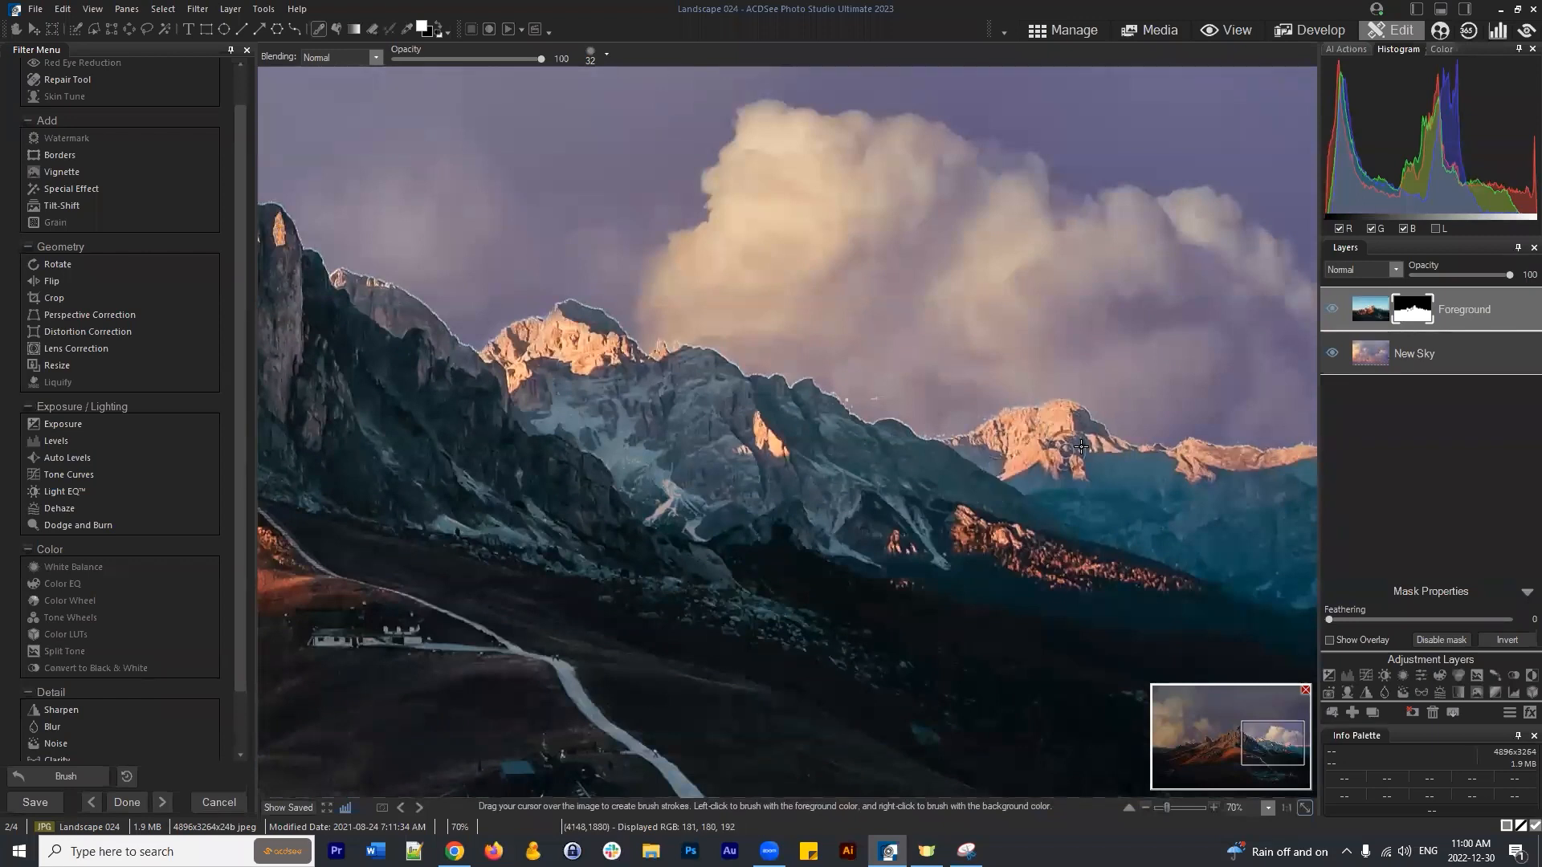
pyautogui.moveTo(1195, 468); pyautogui.dragTo(1198, 465)
# Brush white on the Foreground mask over the gaps in the main peak's rock faces and summit, reducing the brush size to 54.
pyautogui.moveTo(1263, 520); pyautogui.dragTo(1043, 583)
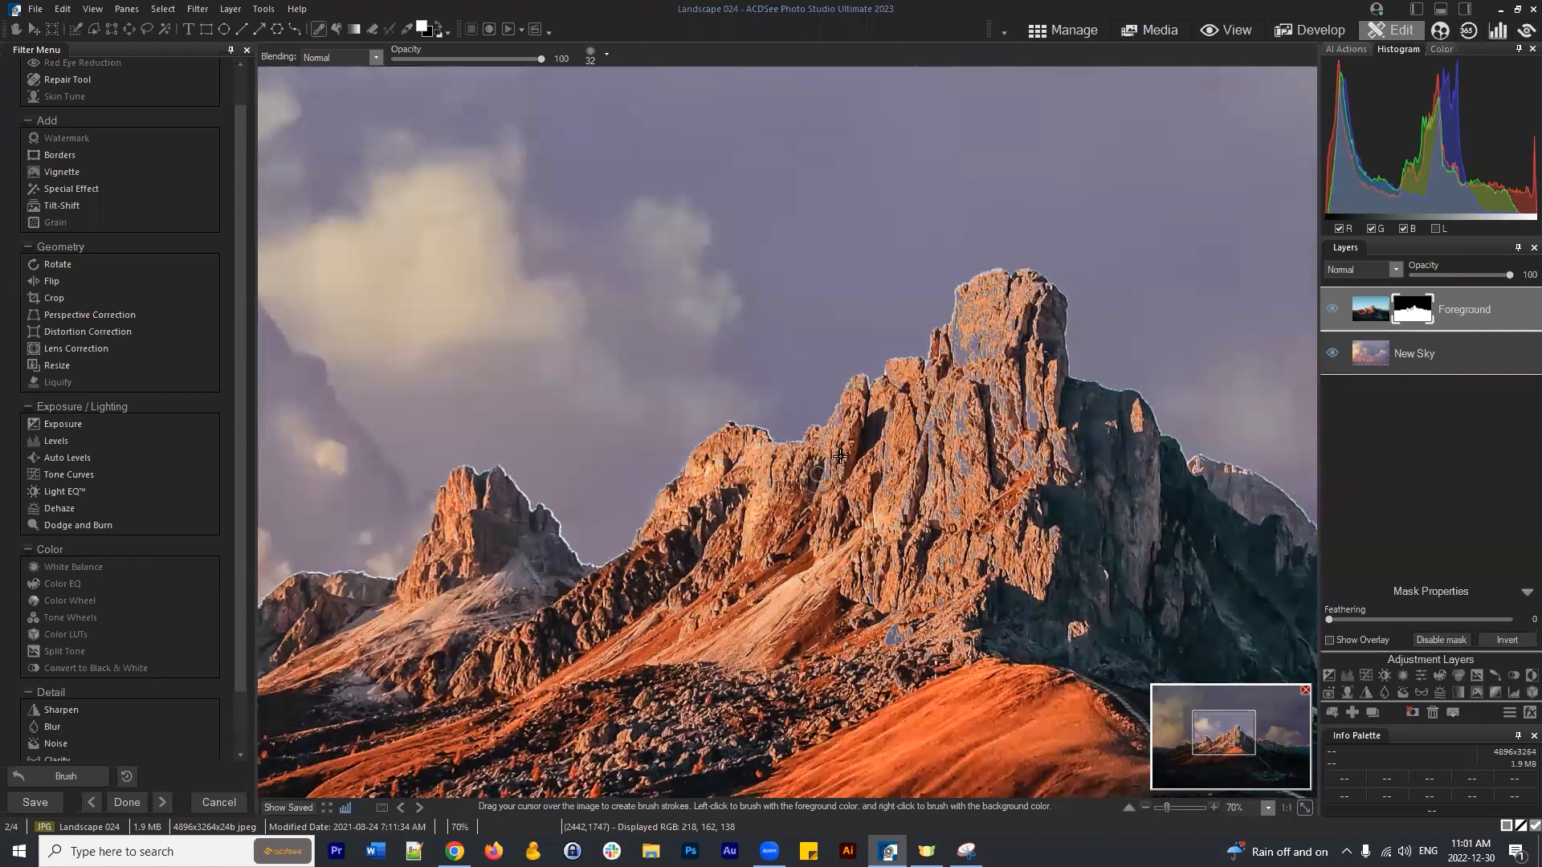
pyautogui.moveTo(905, 617); pyautogui.dragTo(900, 639)
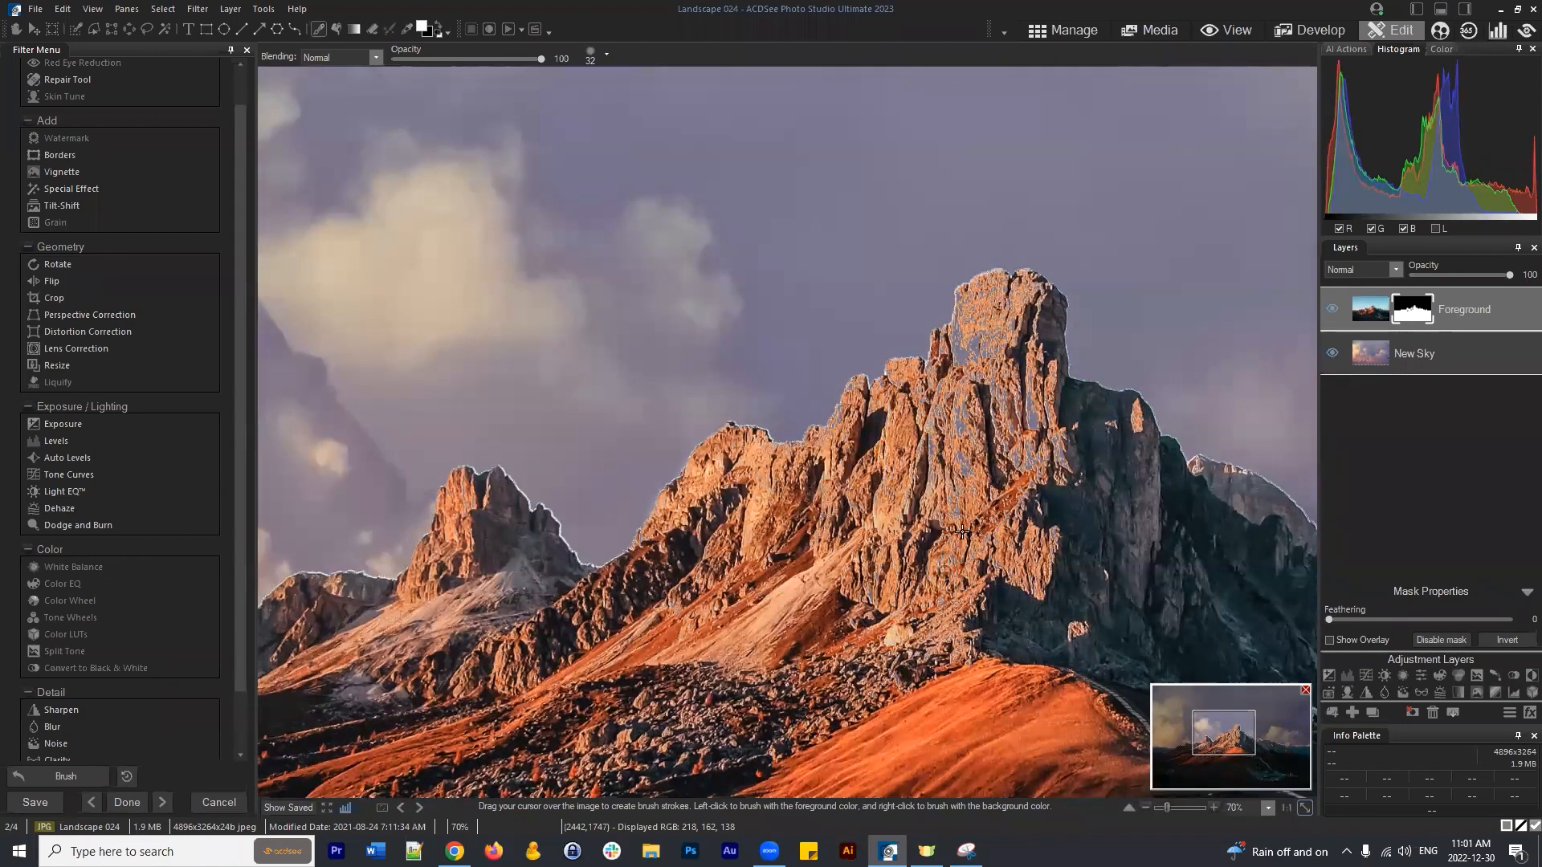
pyautogui.scroll(10, 946, 571)
pyautogui.moveTo(964, 576); pyautogui.dragTo(965, 513)
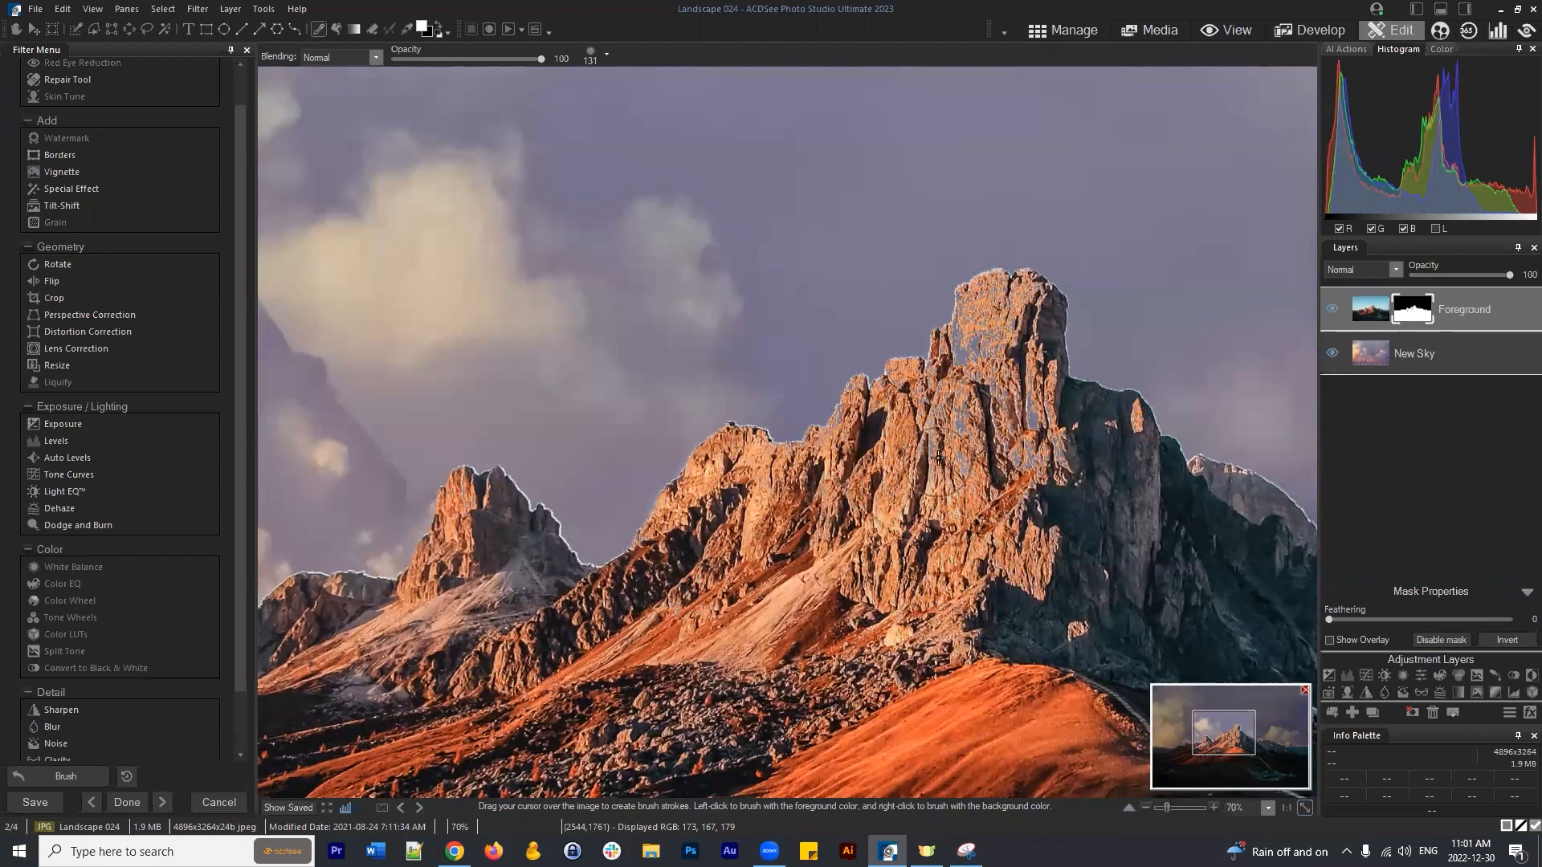
pyautogui.scroll(-3, 915, 554)
pyautogui.moveTo(962, 483); pyautogui.dragTo(952, 426)
pyautogui.moveTo(977, 358)
pyautogui.mouseDown()
pyautogui.moveTo(1008, 499)
pyautogui.moveTo(1000, 571)
pyautogui.moveTo(1025, 443)
pyautogui.moveTo(1059, 526)
pyautogui.mouseUp()
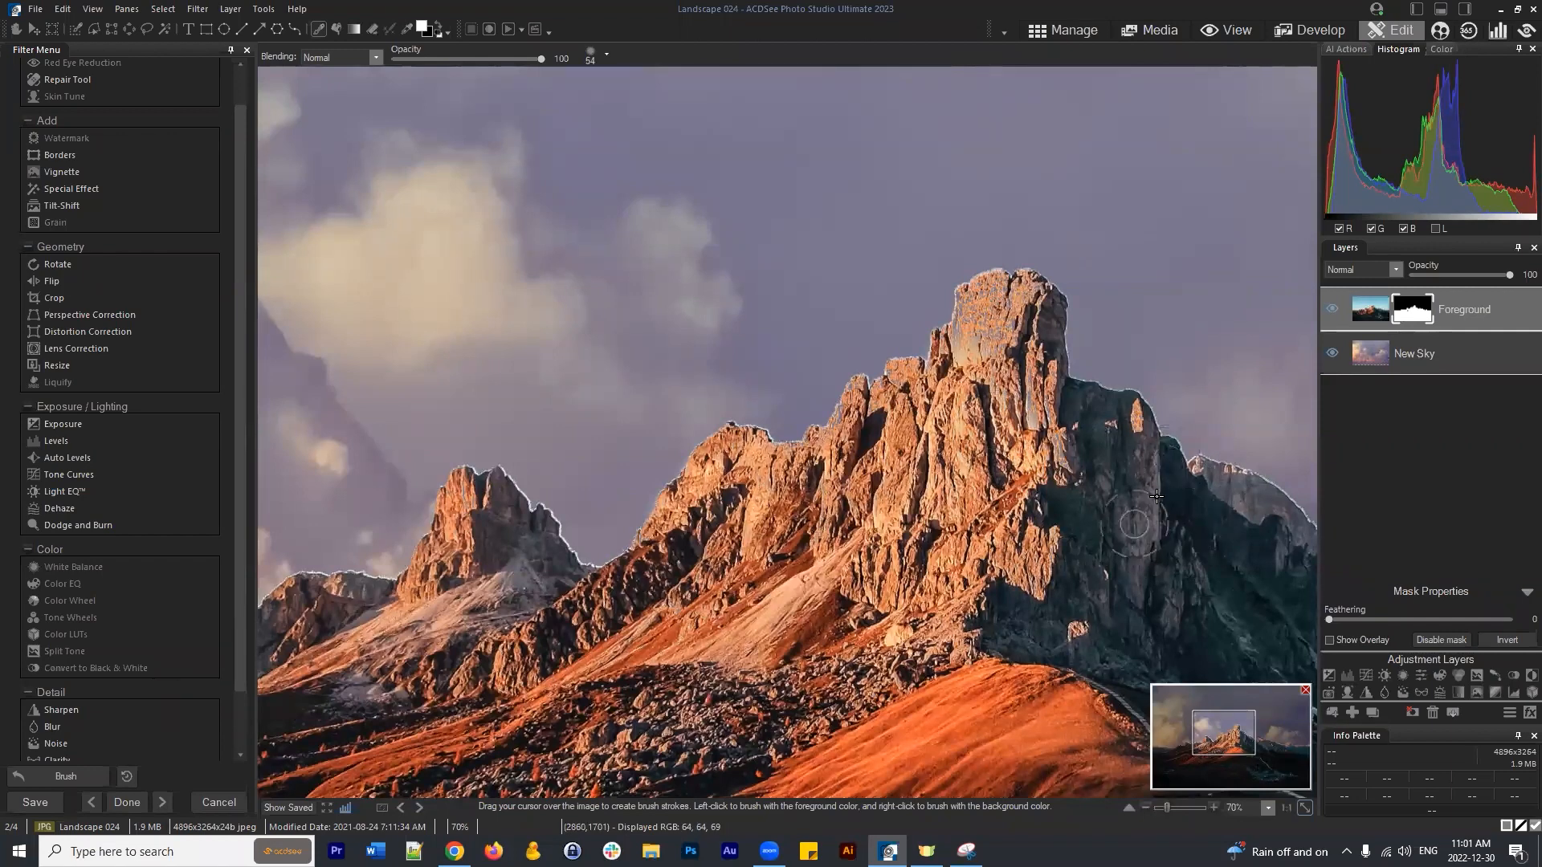
pyautogui.scroll(-2, 1061, 422)
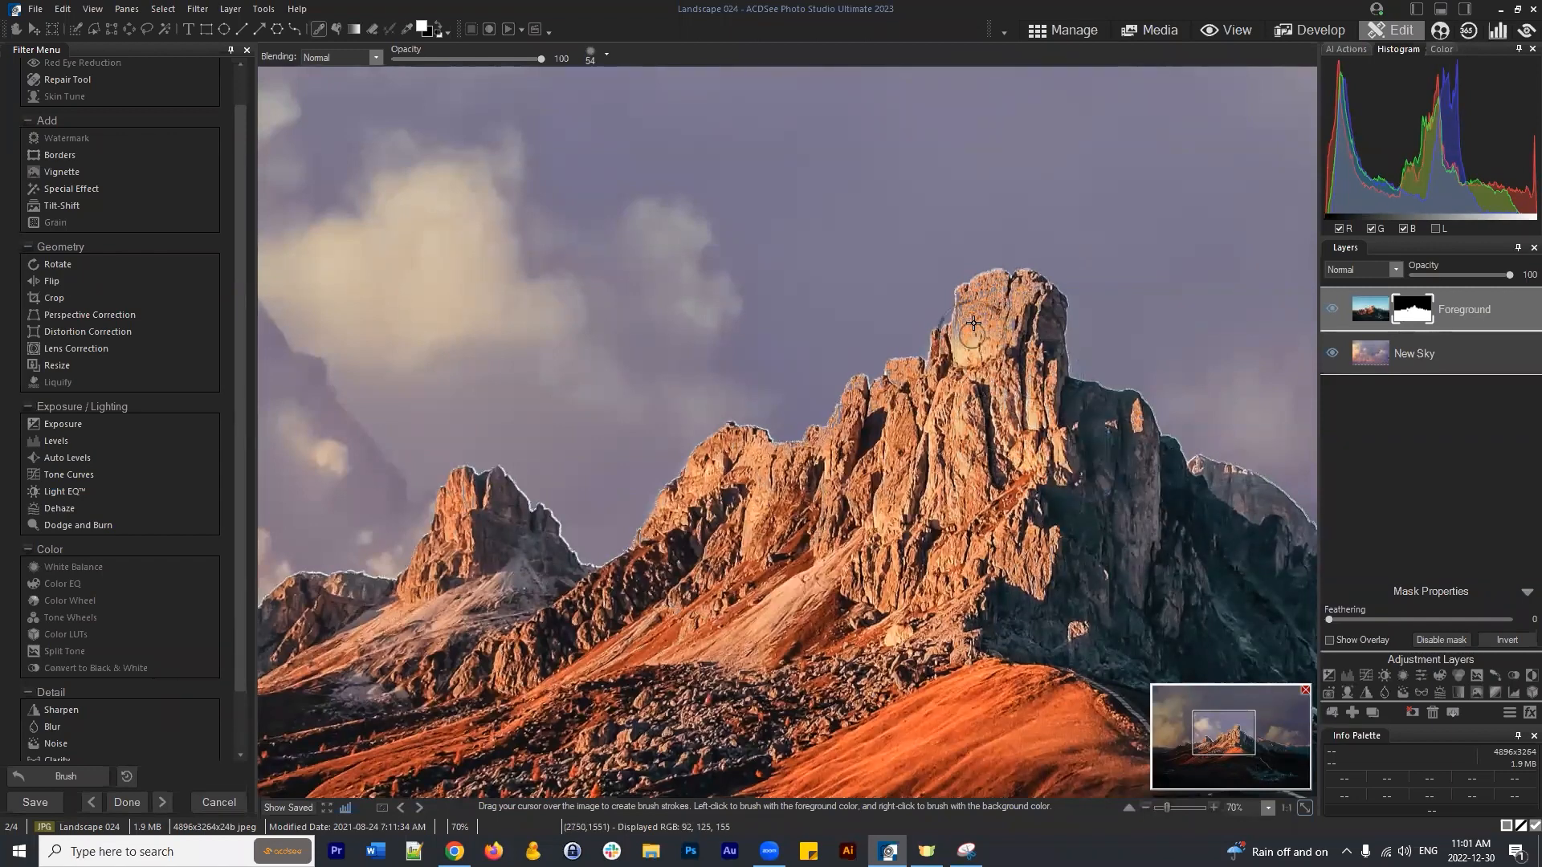
pyautogui.moveTo(1007, 312)
pyautogui.mouseDown()
pyautogui.moveTo(999, 358)
pyautogui.moveTo(1028, 356)
pyautogui.mouseUp()
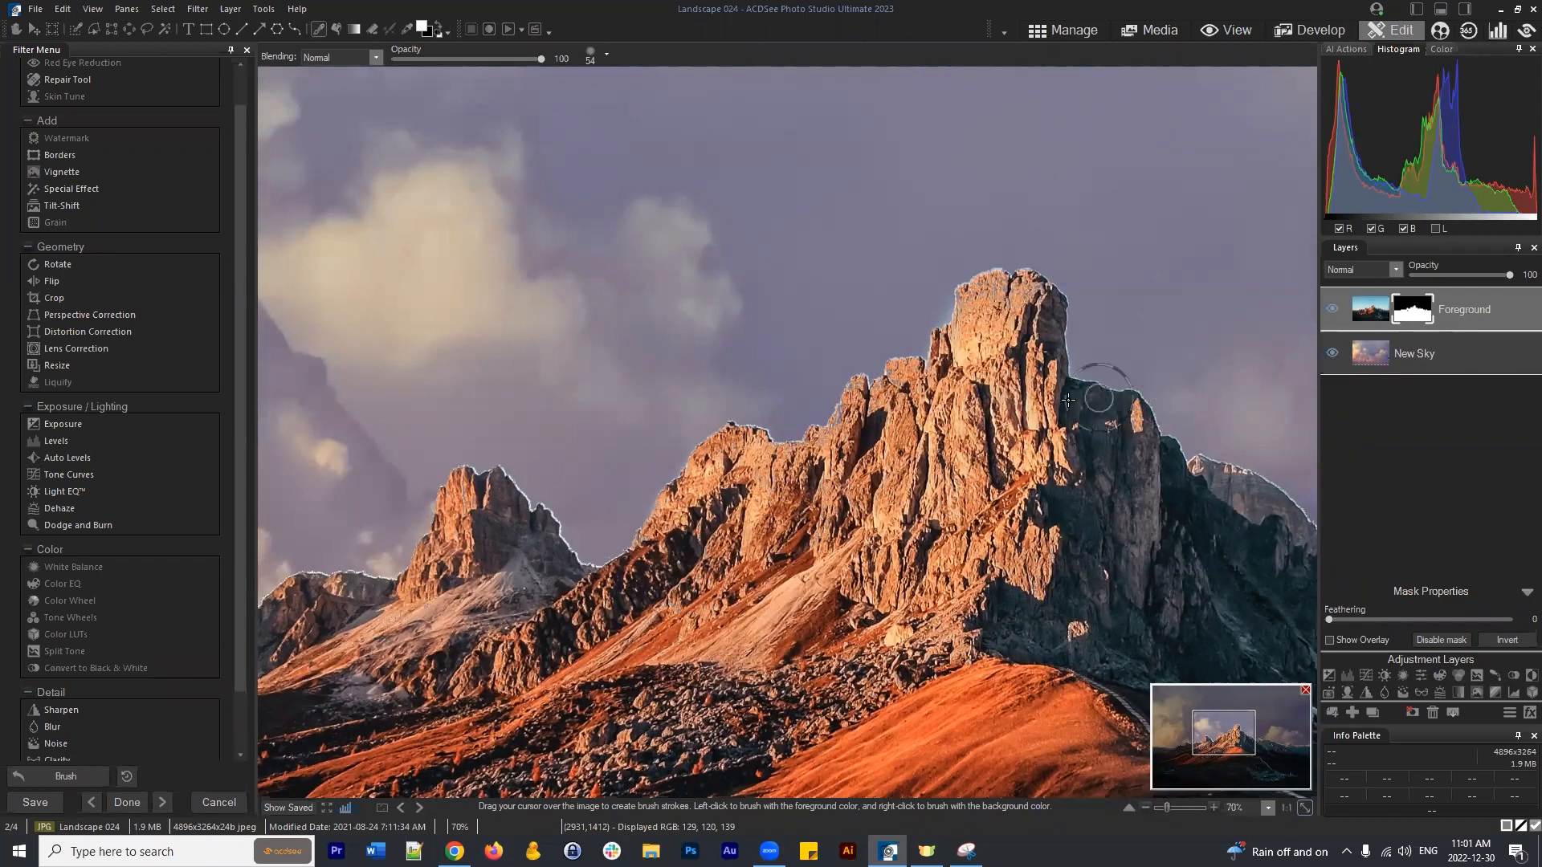
pyautogui.scroll(-4, 996, 562)
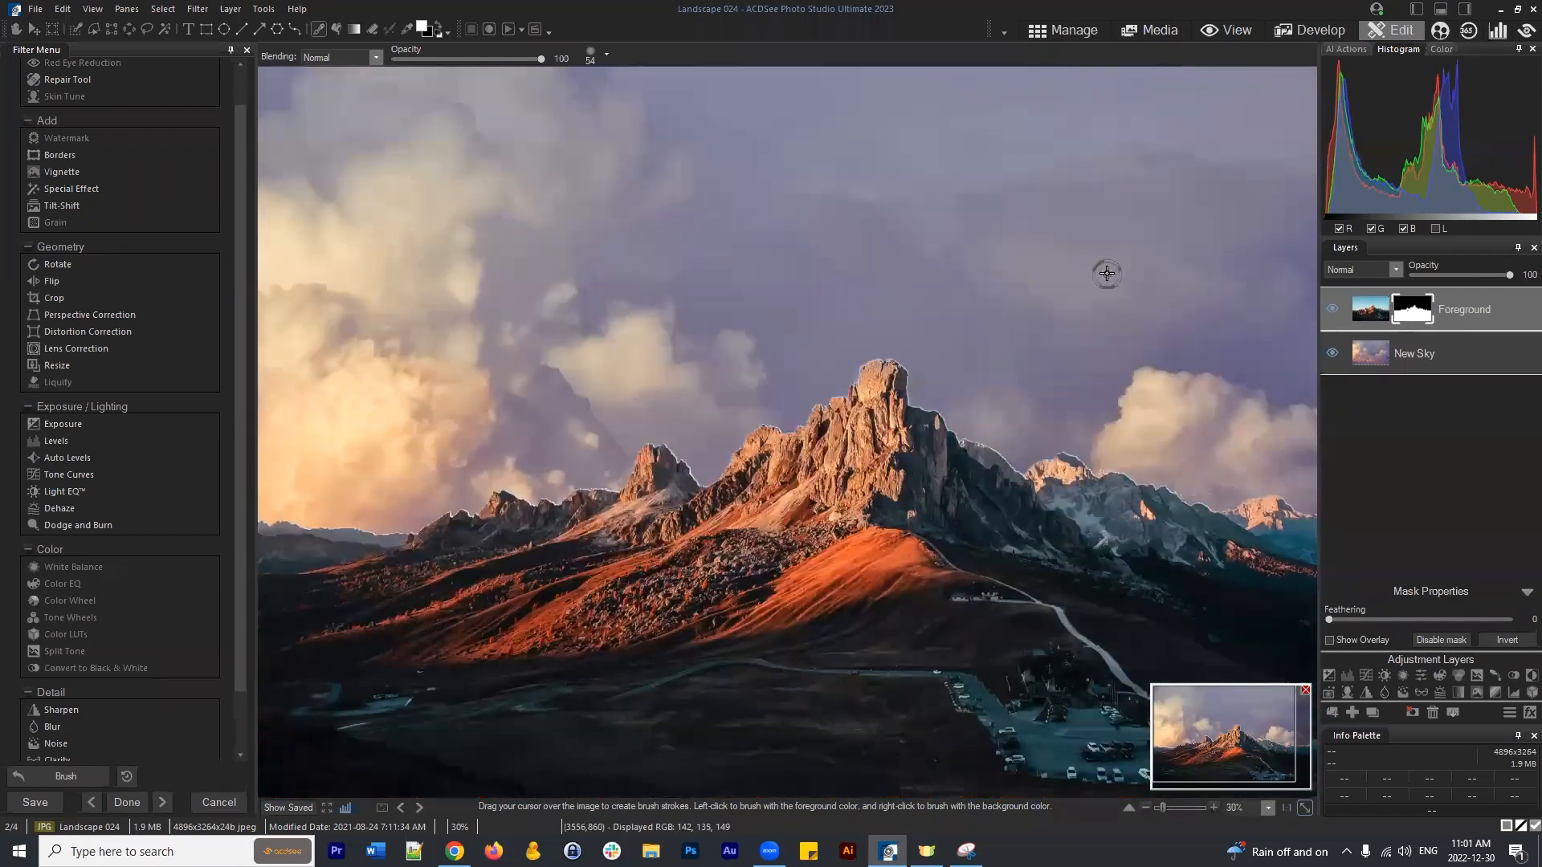
# Return to Manage mode, discarding the unsaved changes to Landscape 024.
pyautogui.click(1063, 30)
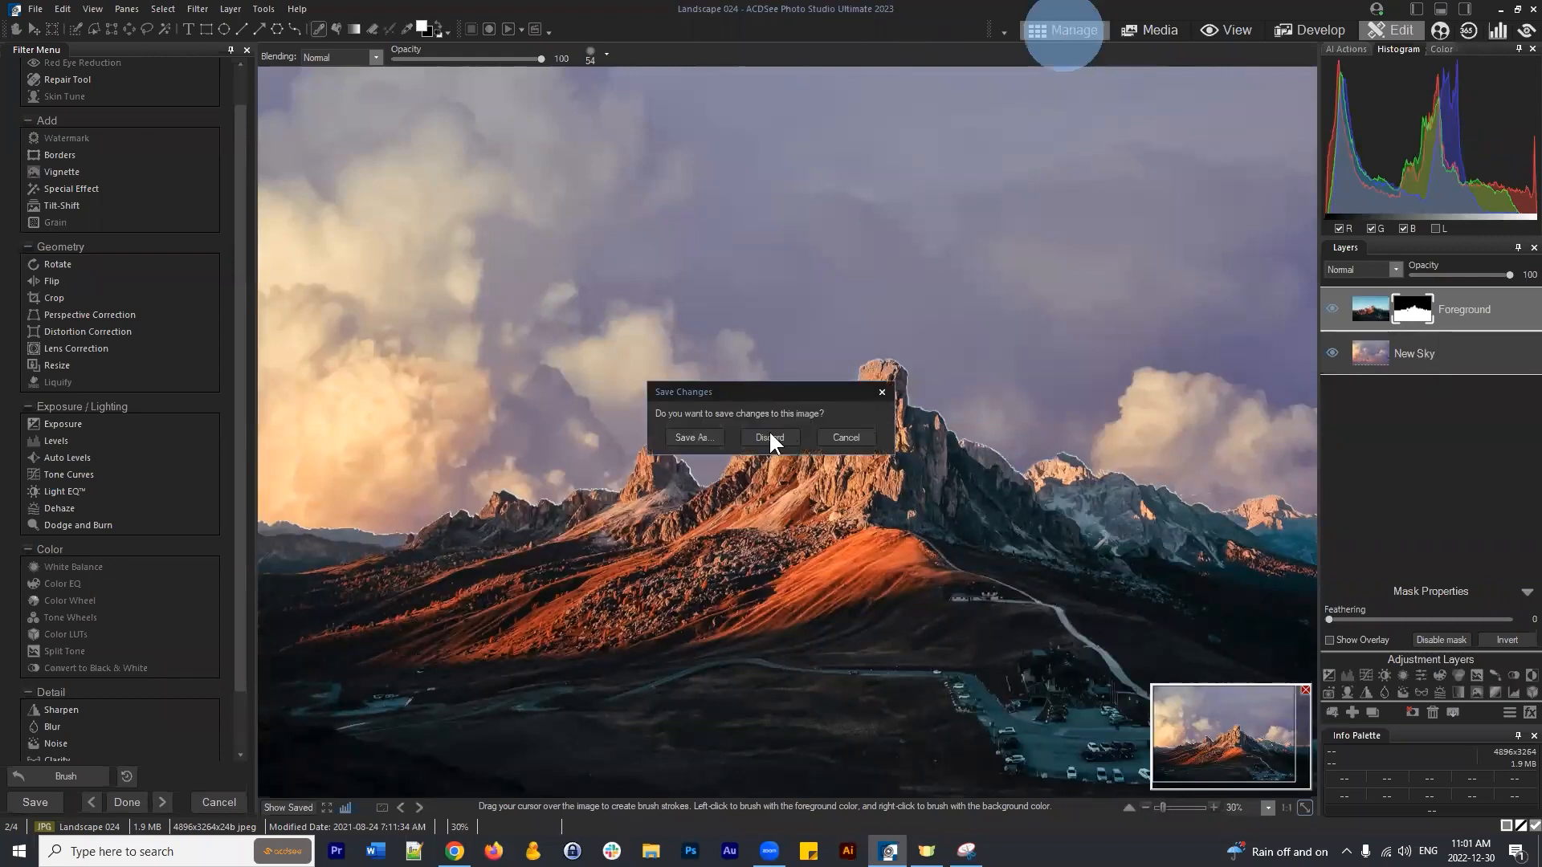
pyautogui.click(770, 438)
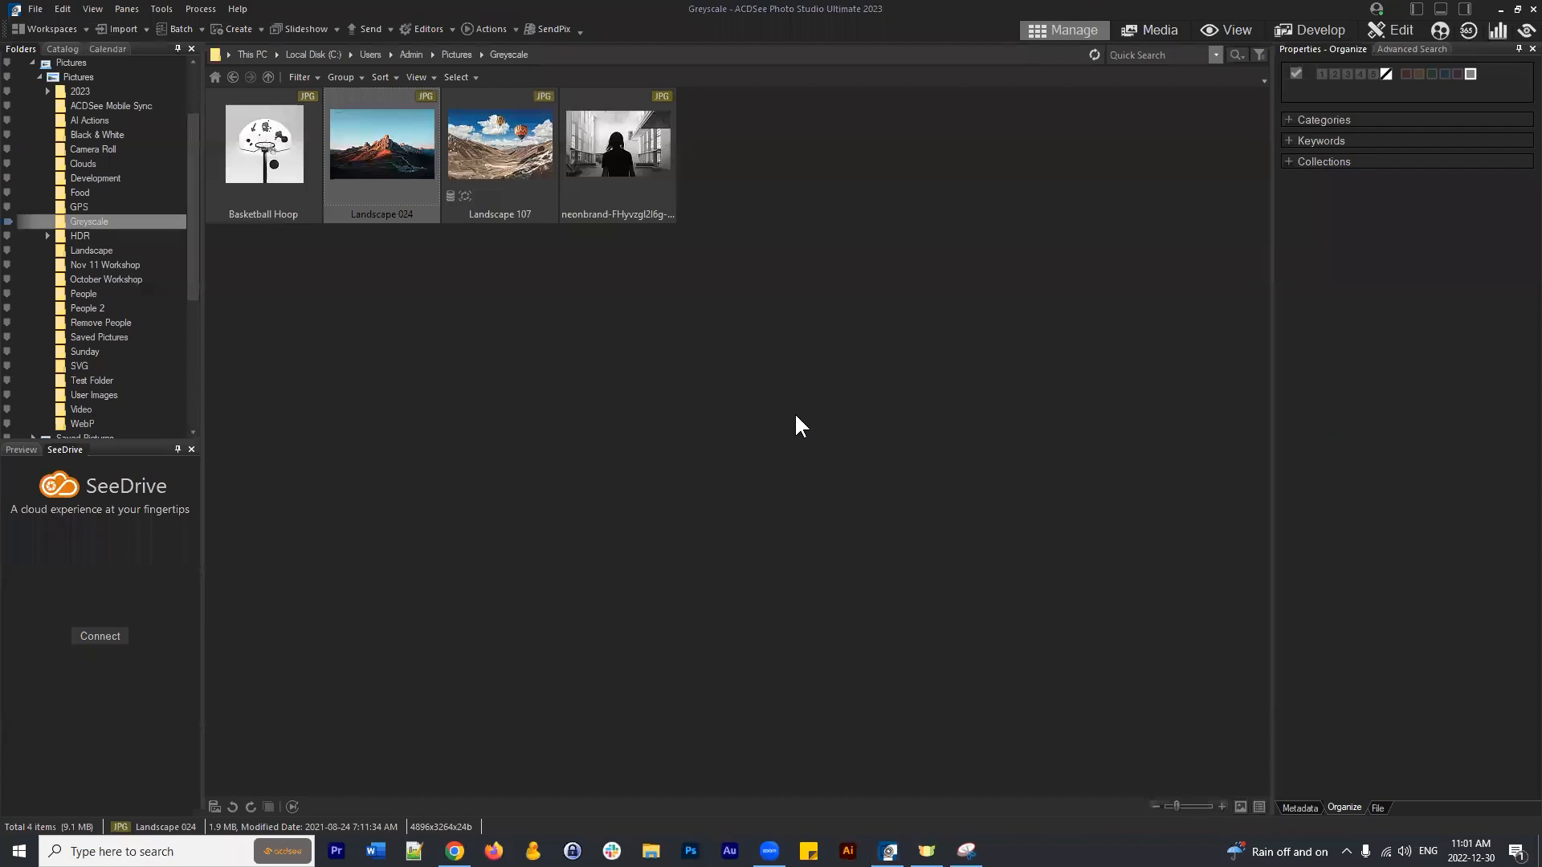
pyautogui.click(731, 281)
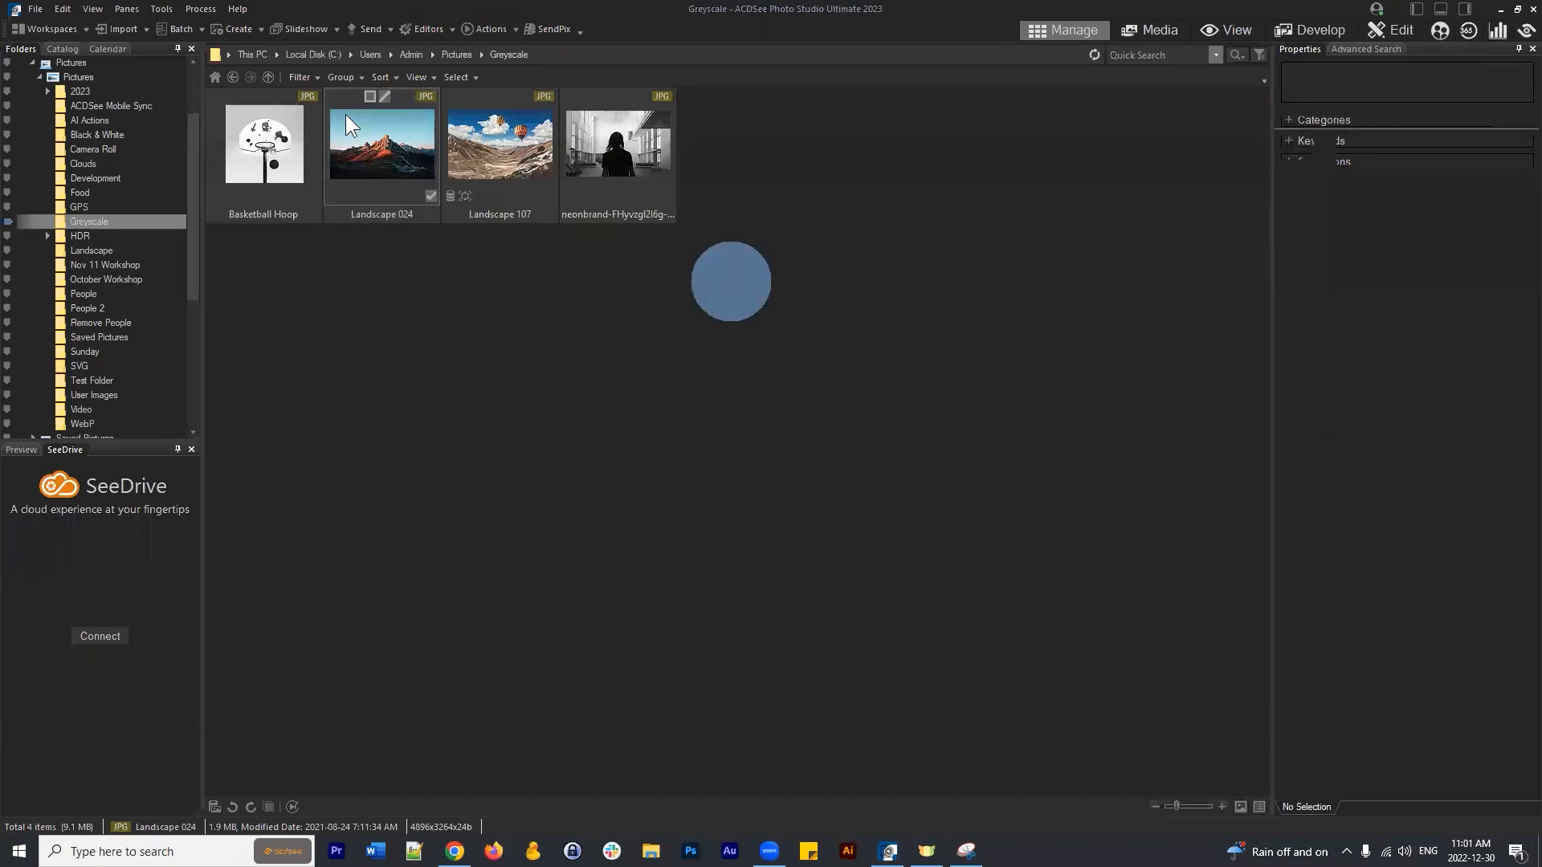
# Go back to the Pictures folder and open its Landscape subfolder.
pyautogui.click(233, 75)
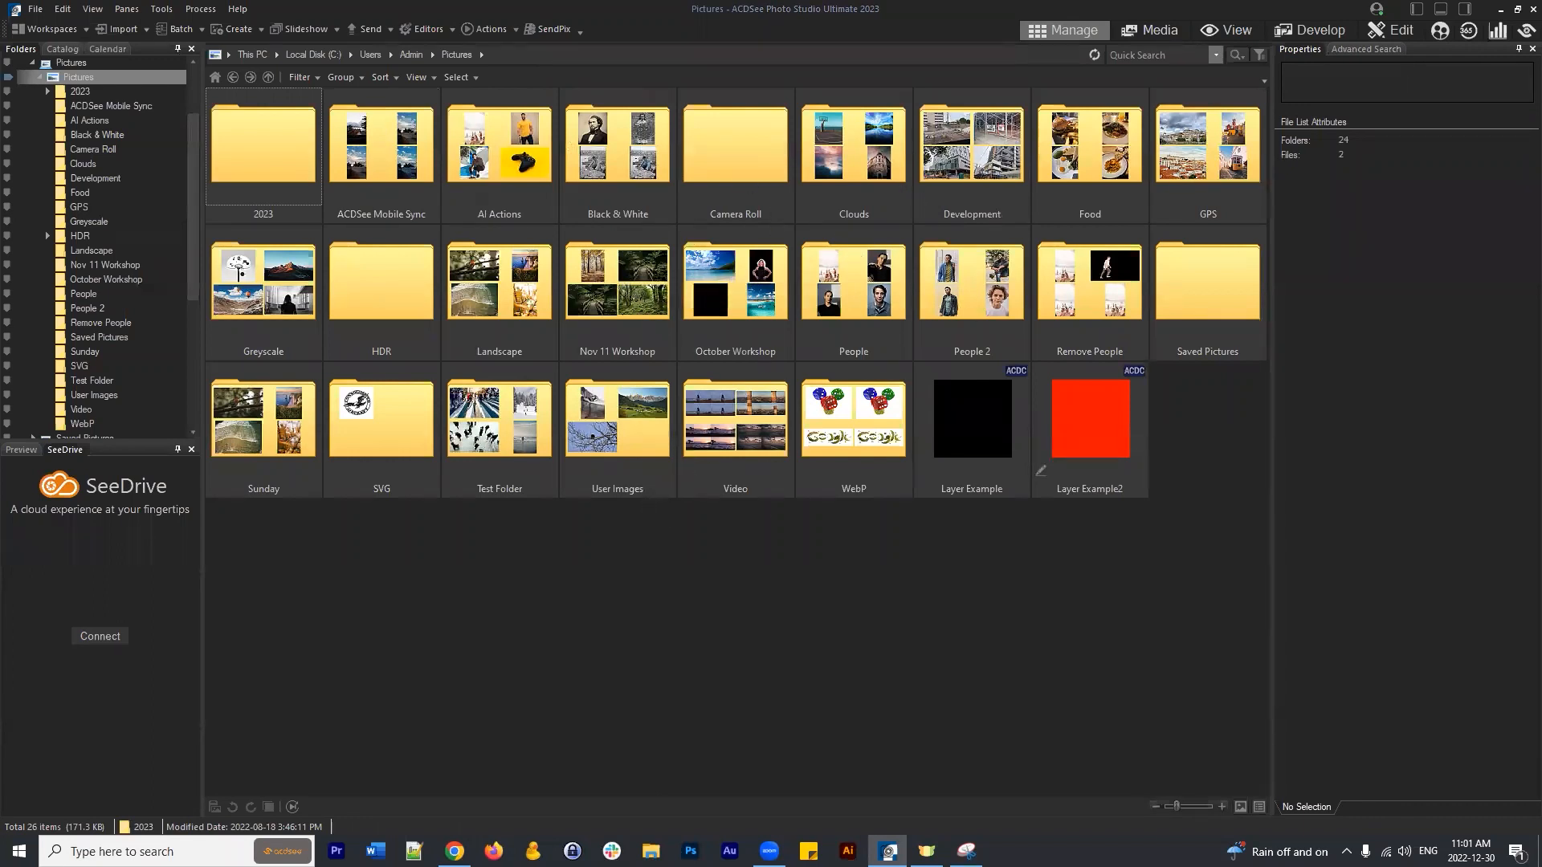
pyautogui.doubleClick(604, 424)
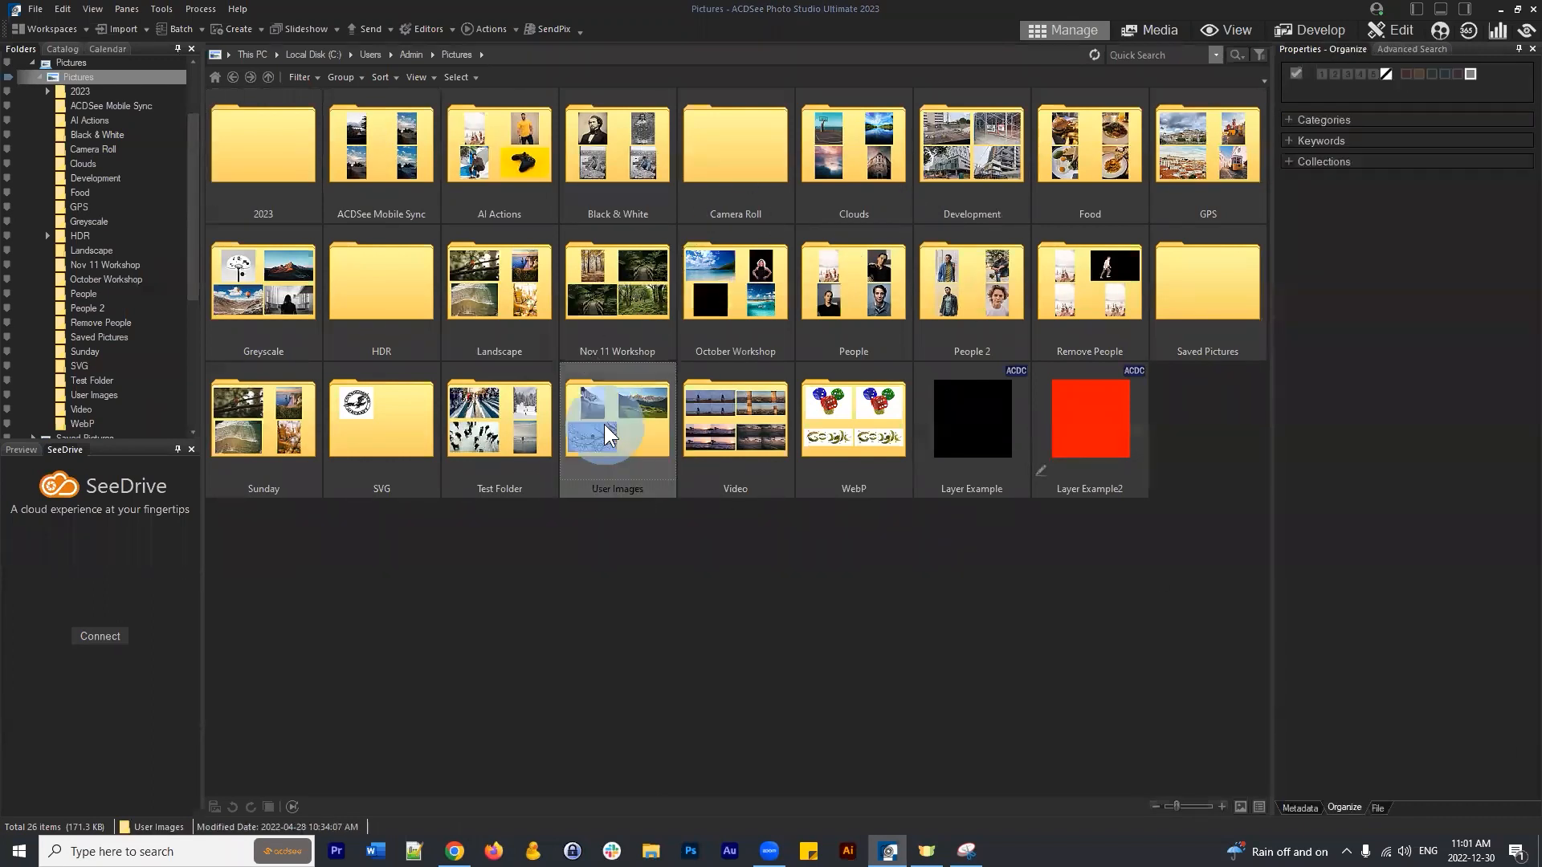
pyautogui.click(232, 76)
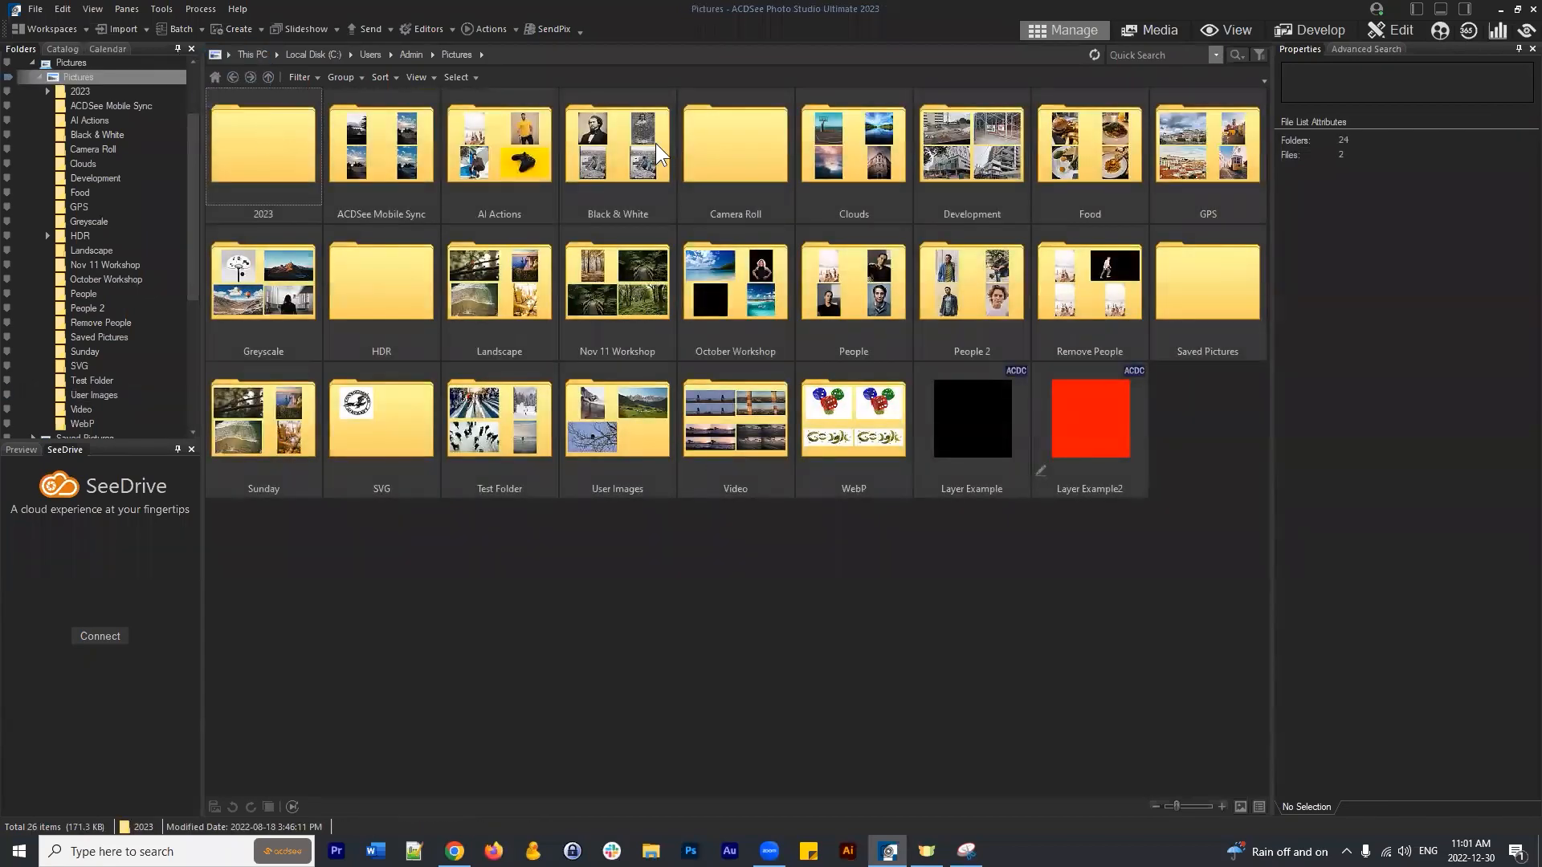
pyautogui.doubleClick(493, 286)
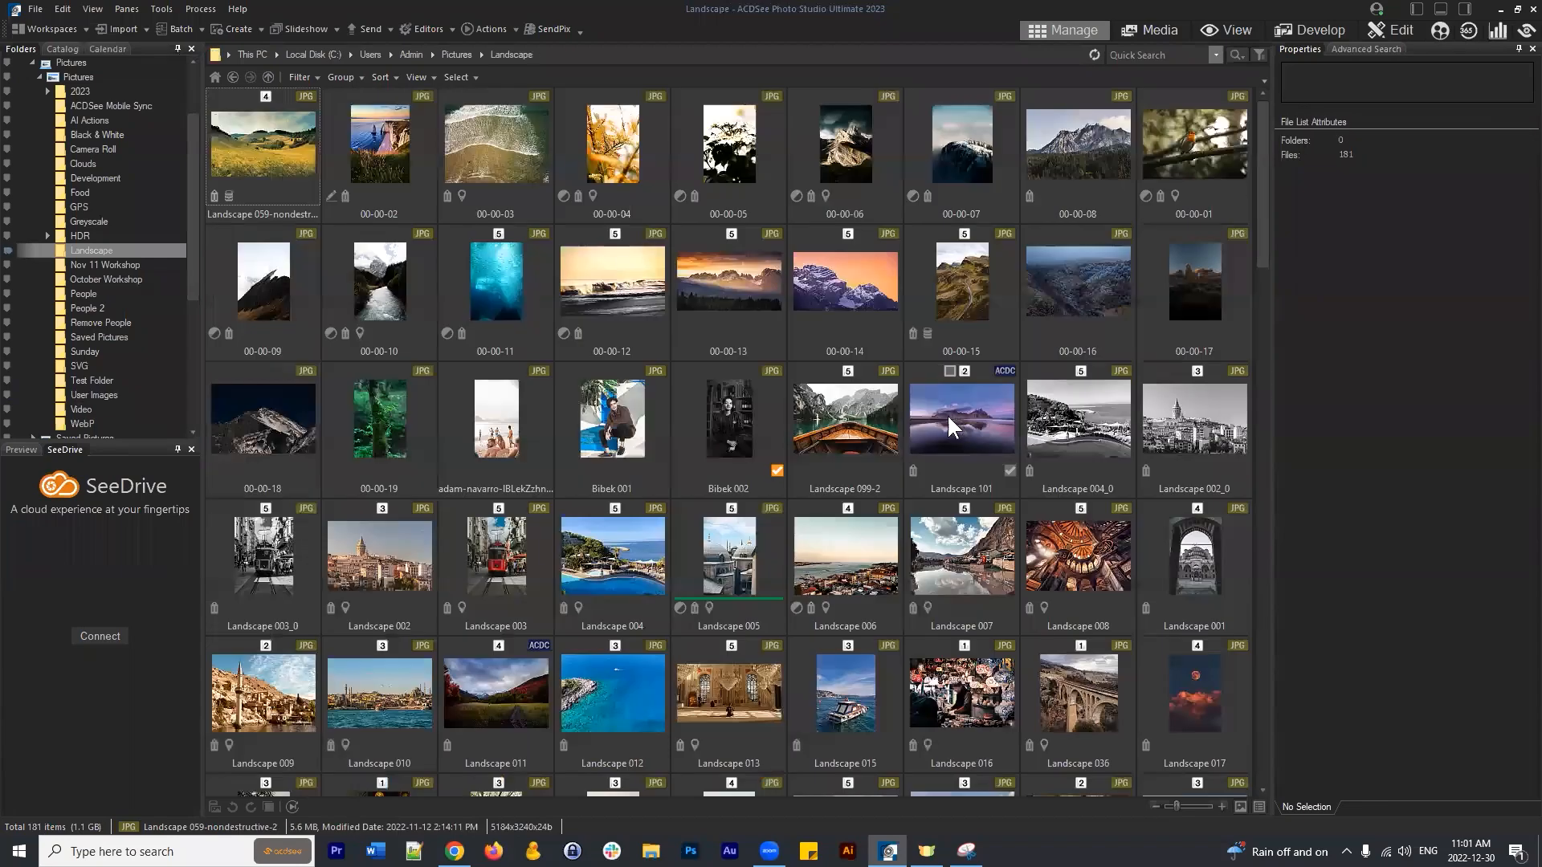
# Find the waterfall photo Landscape 055 in the Landscape folder and open it in Edit mode.
pyautogui.scroll(-10, 944, 388)
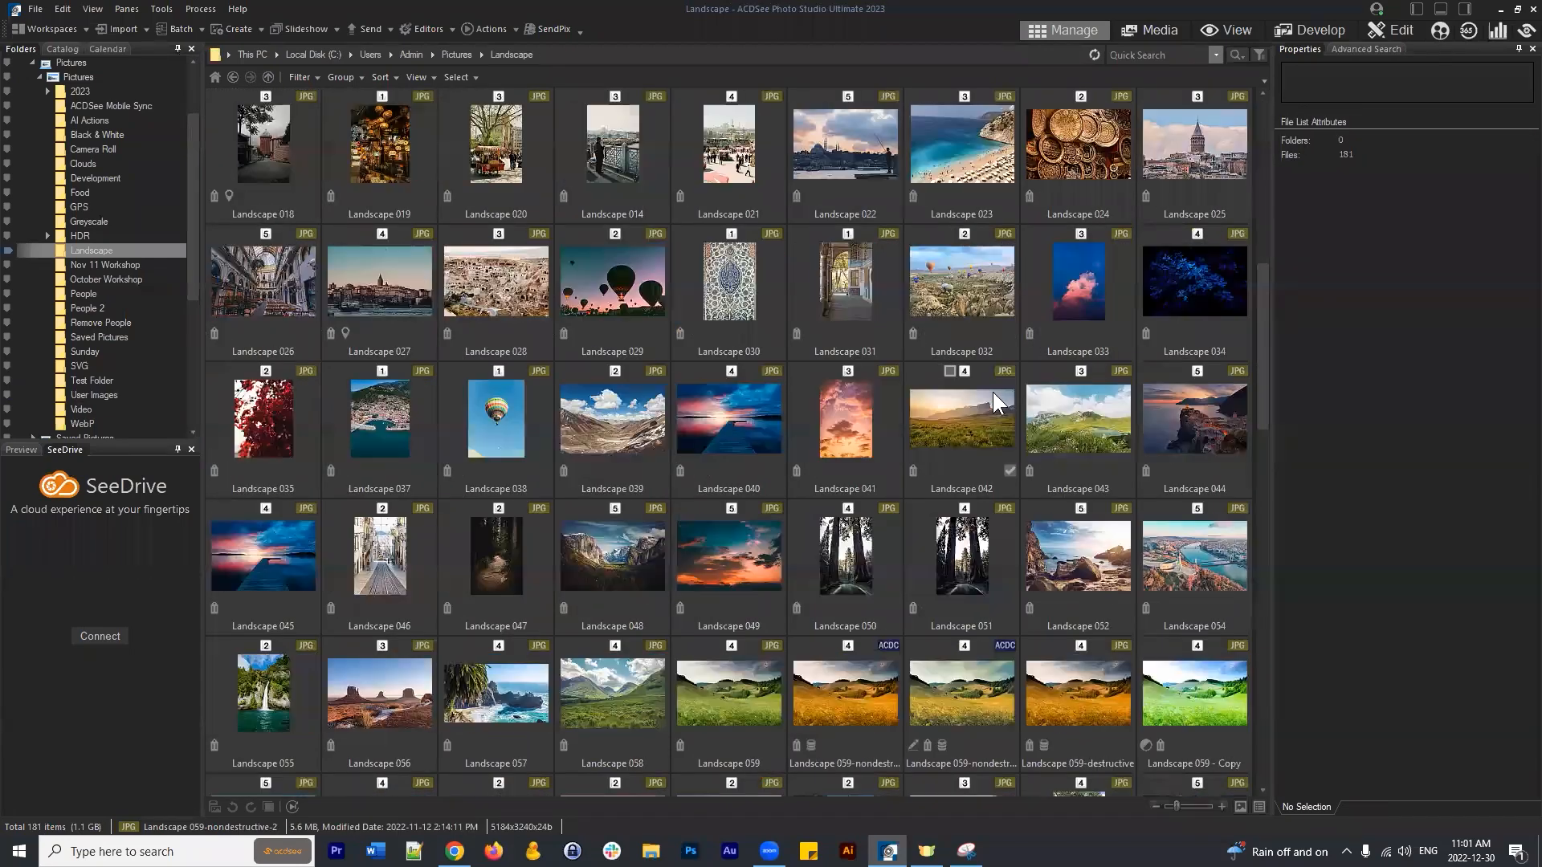
pyautogui.scroll(-3, 994, 400)
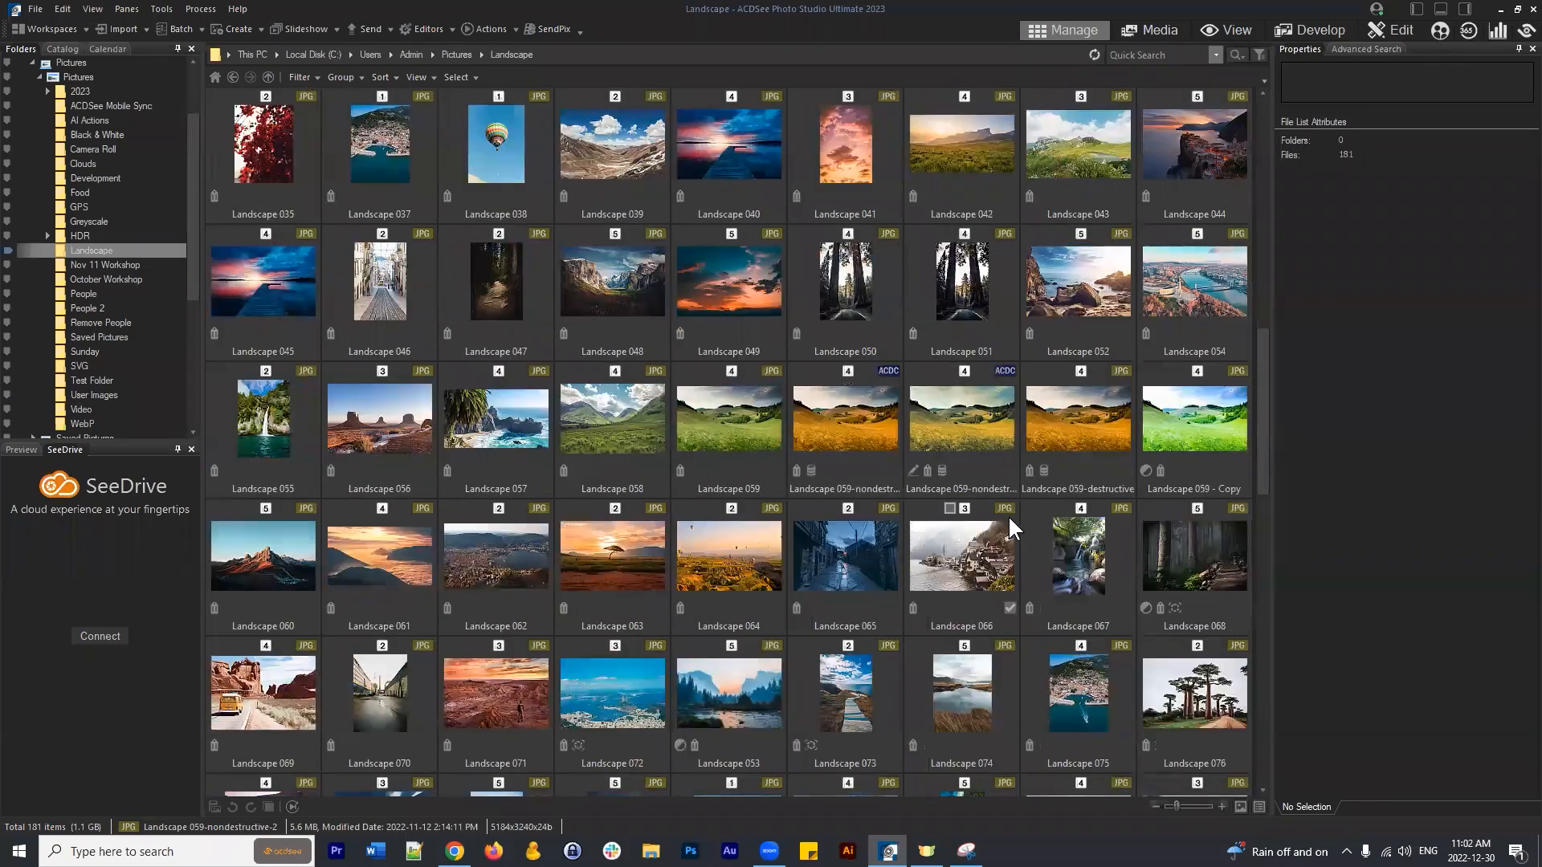
pyautogui.scroll(-6, 992, 518)
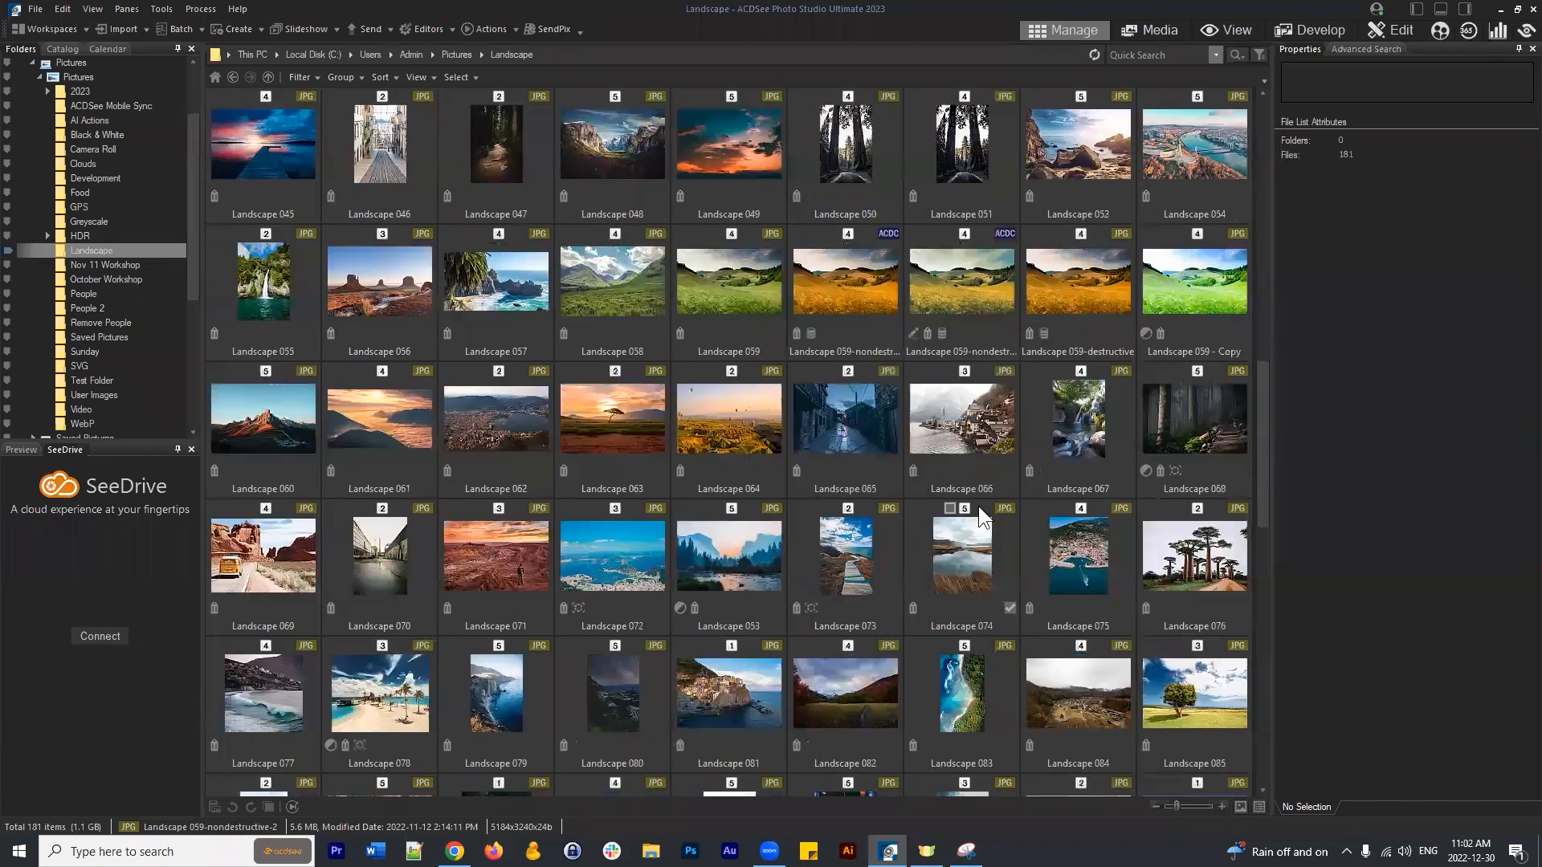
pyautogui.scroll(5, 975, 503)
pyautogui.click(275, 280)
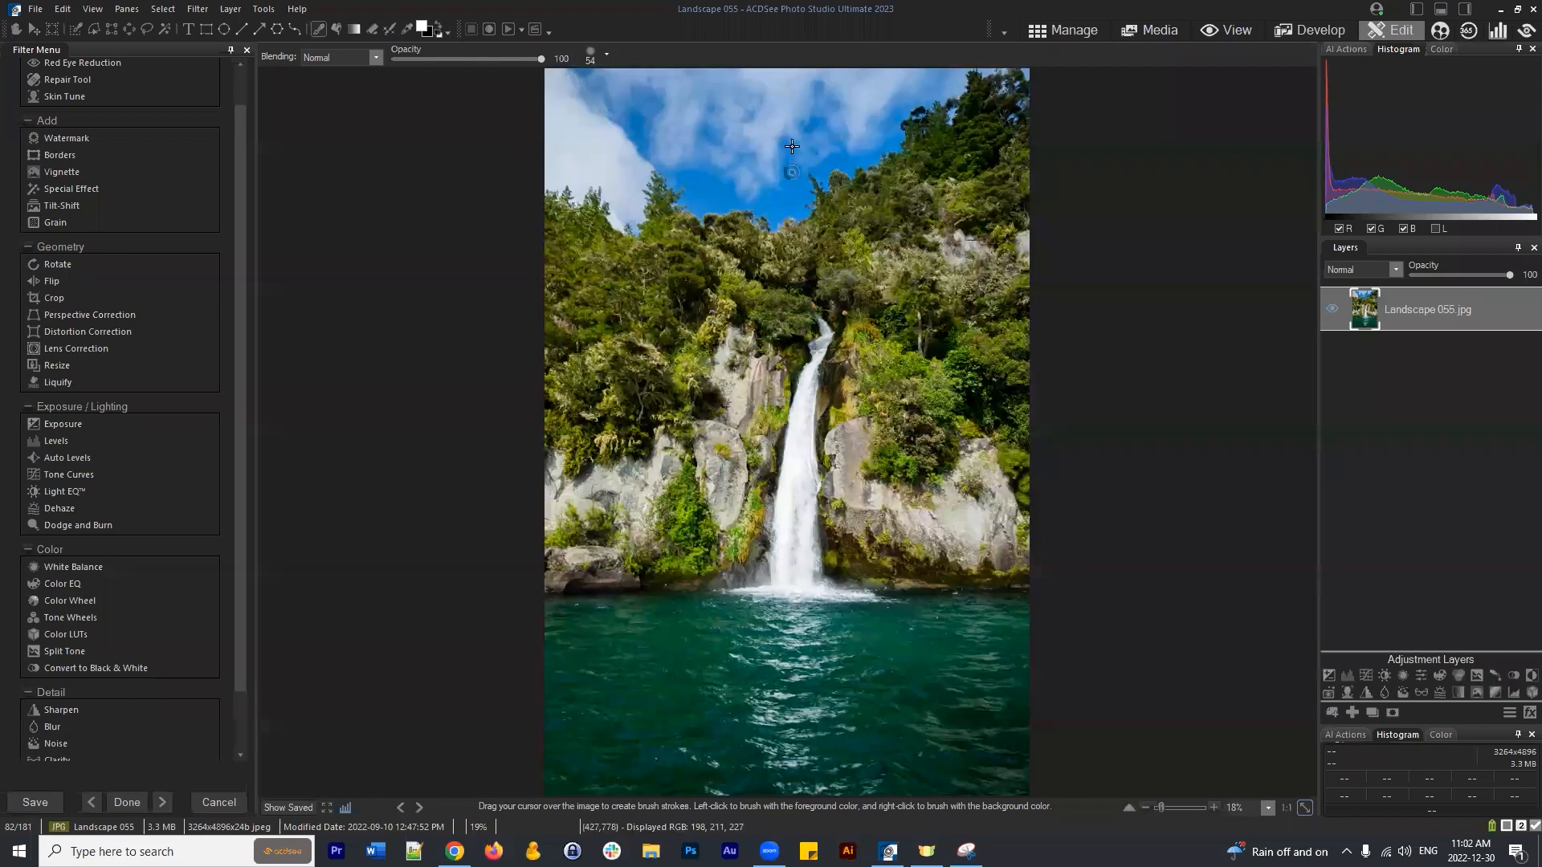
pyautogui.scroll(4, 746, 190)
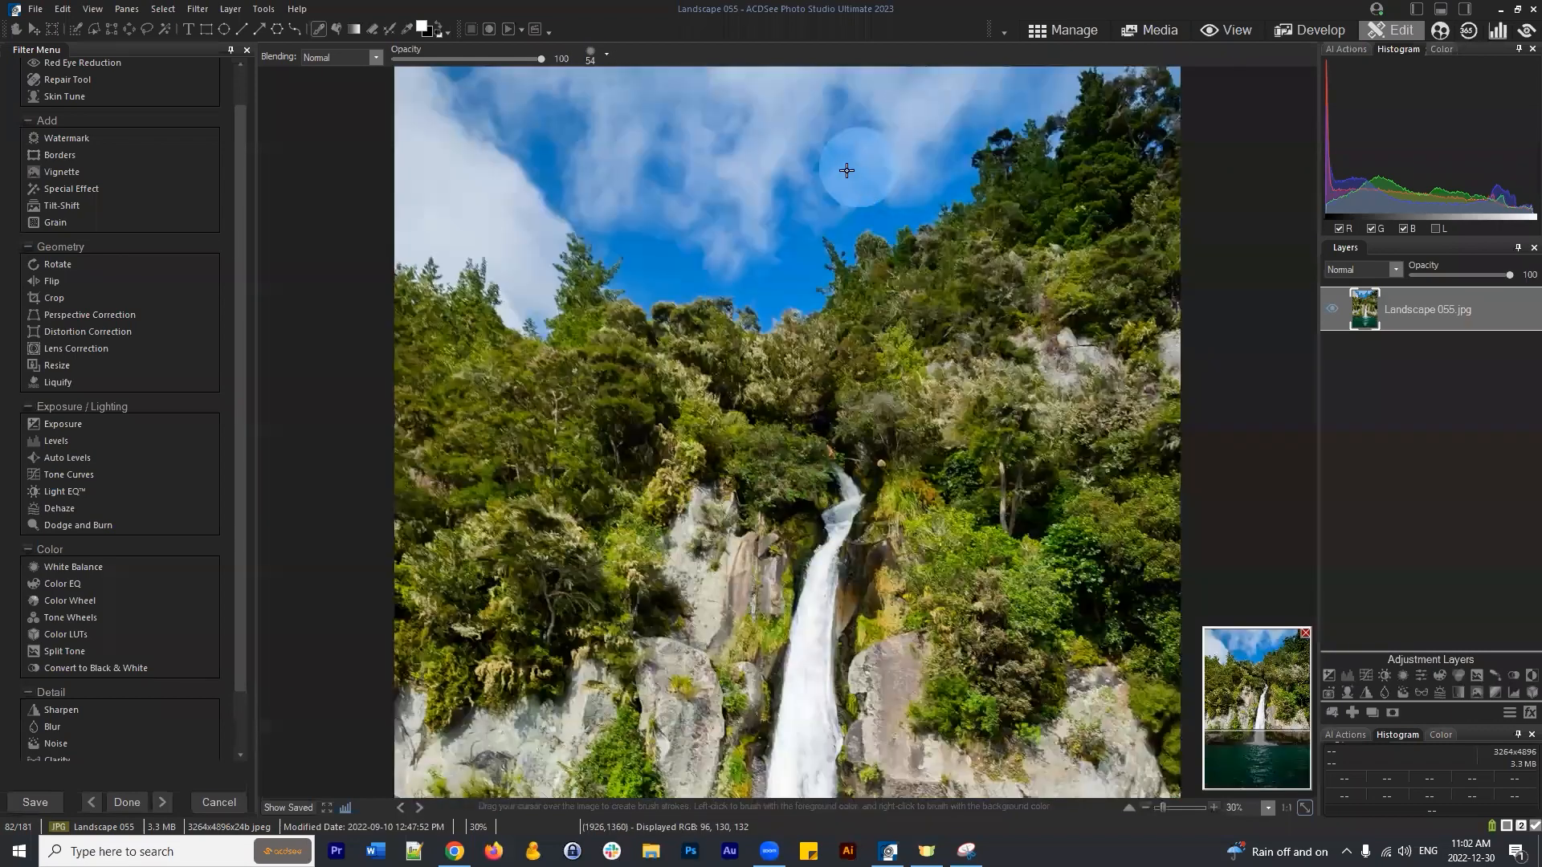
pyautogui.moveTo(846, 170); pyautogui.dragTo(853, 240)
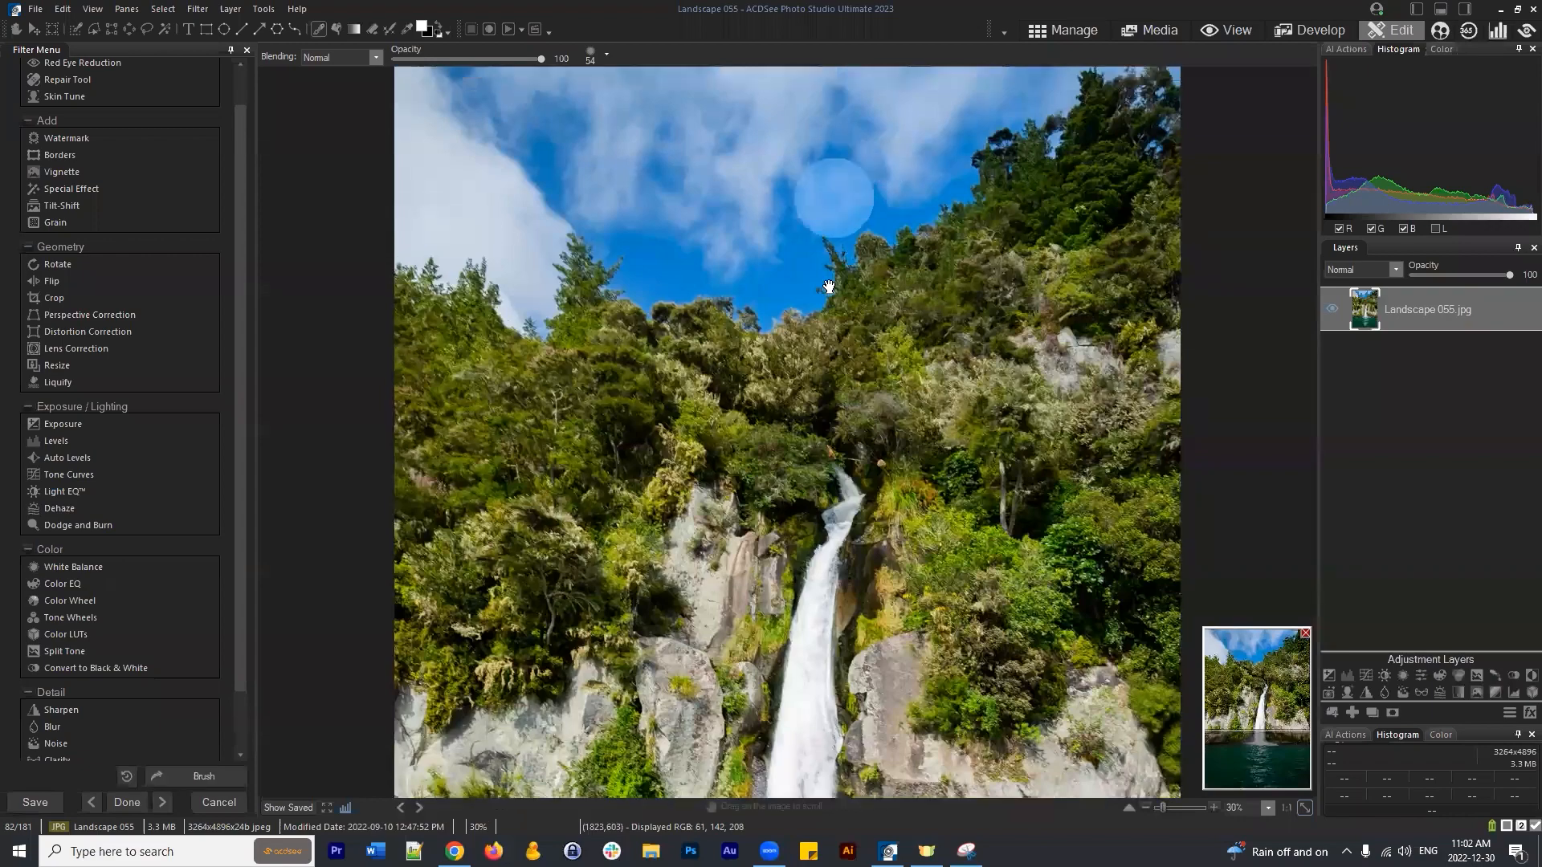
pyautogui.scroll(2, 900, 572)
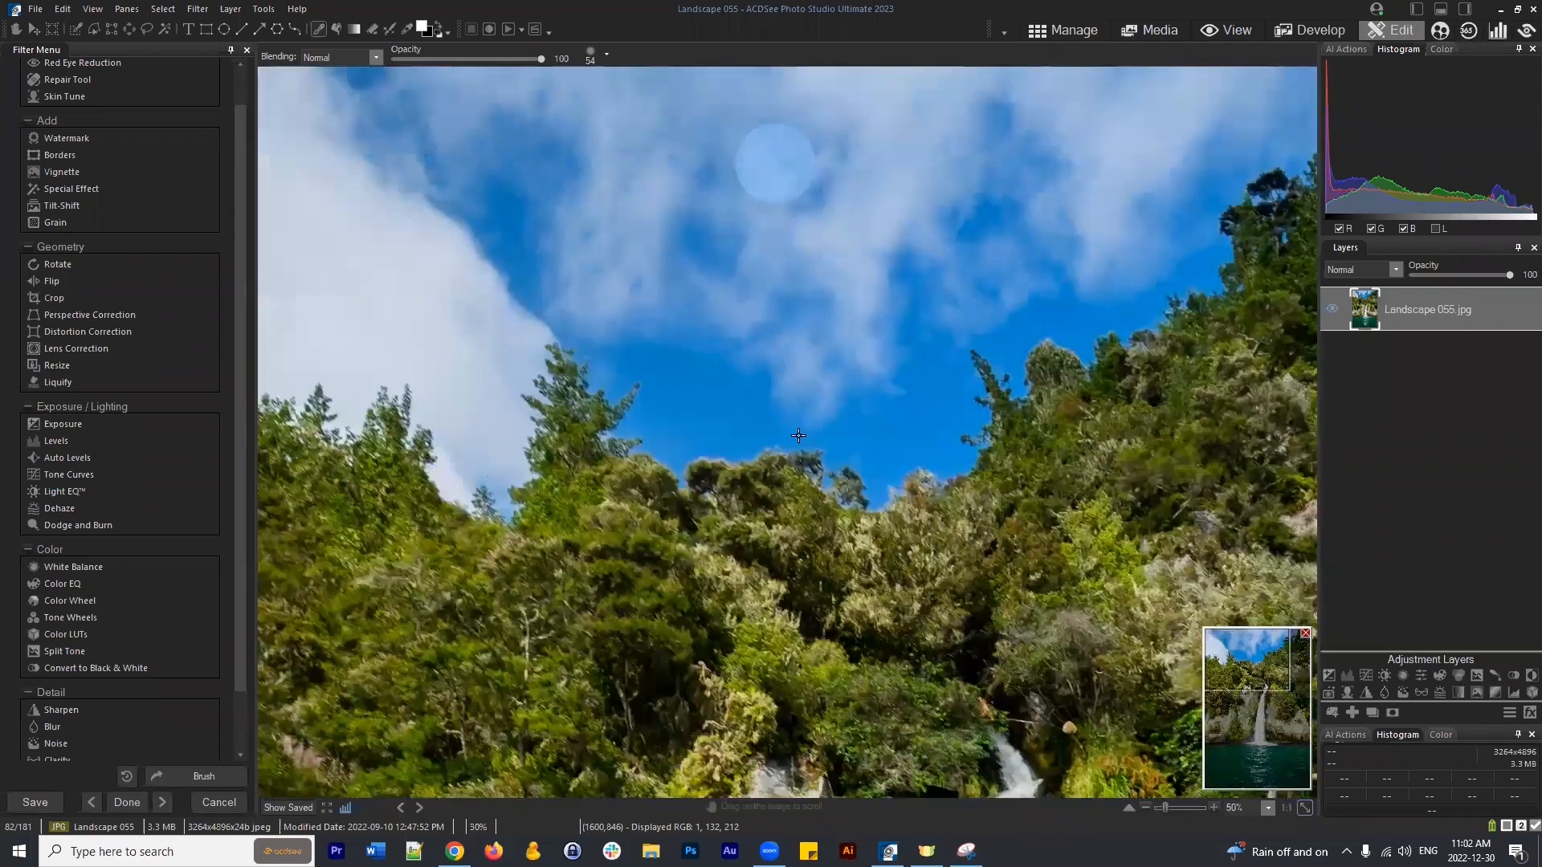
pyautogui.scroll(-2, 739, 276)
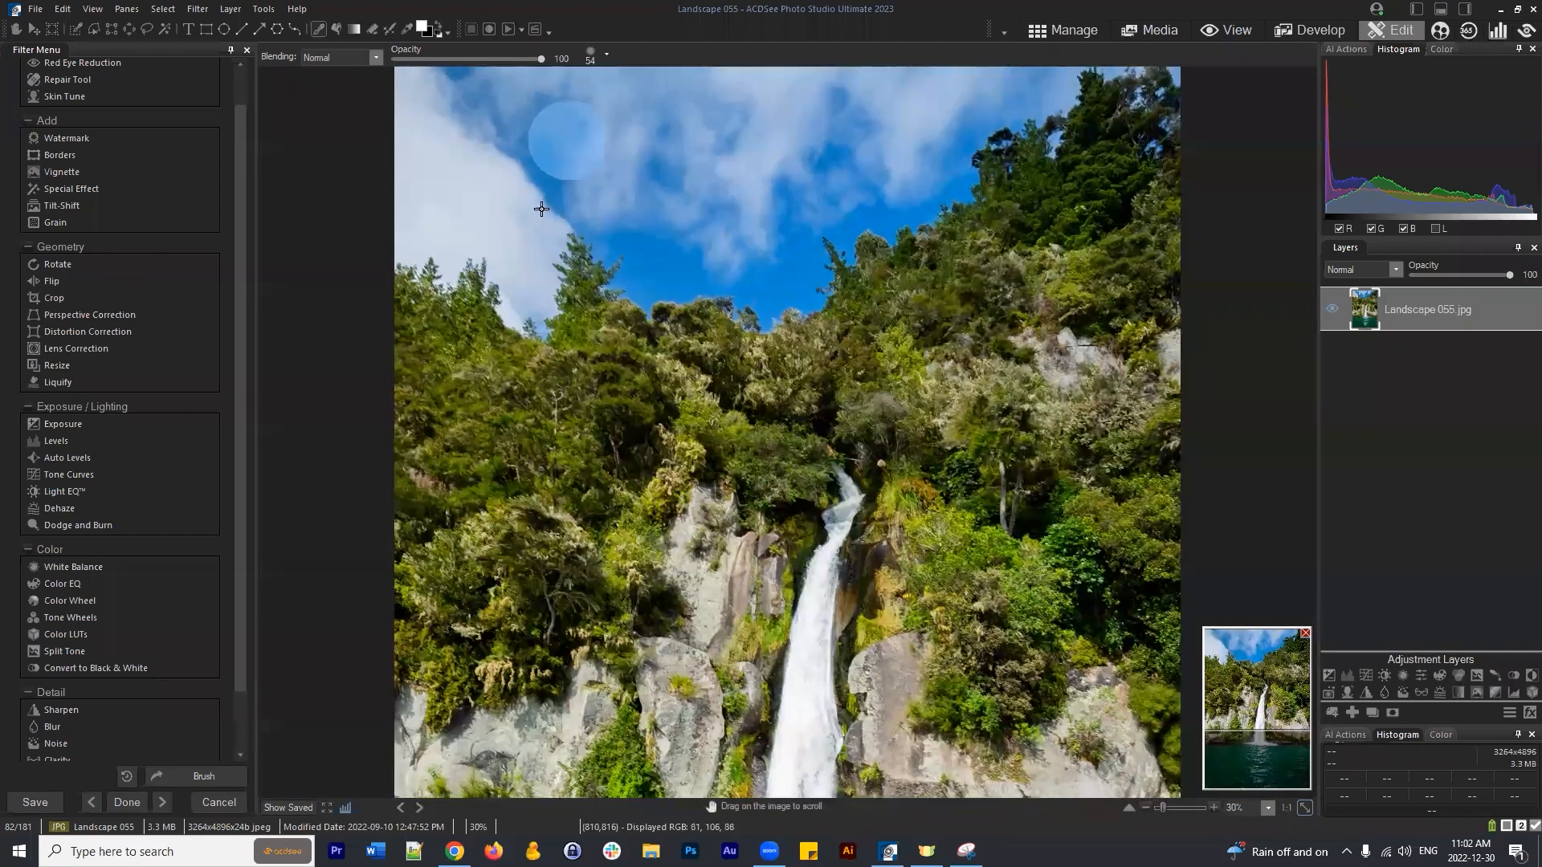
pyautogui.click(1455, 315)
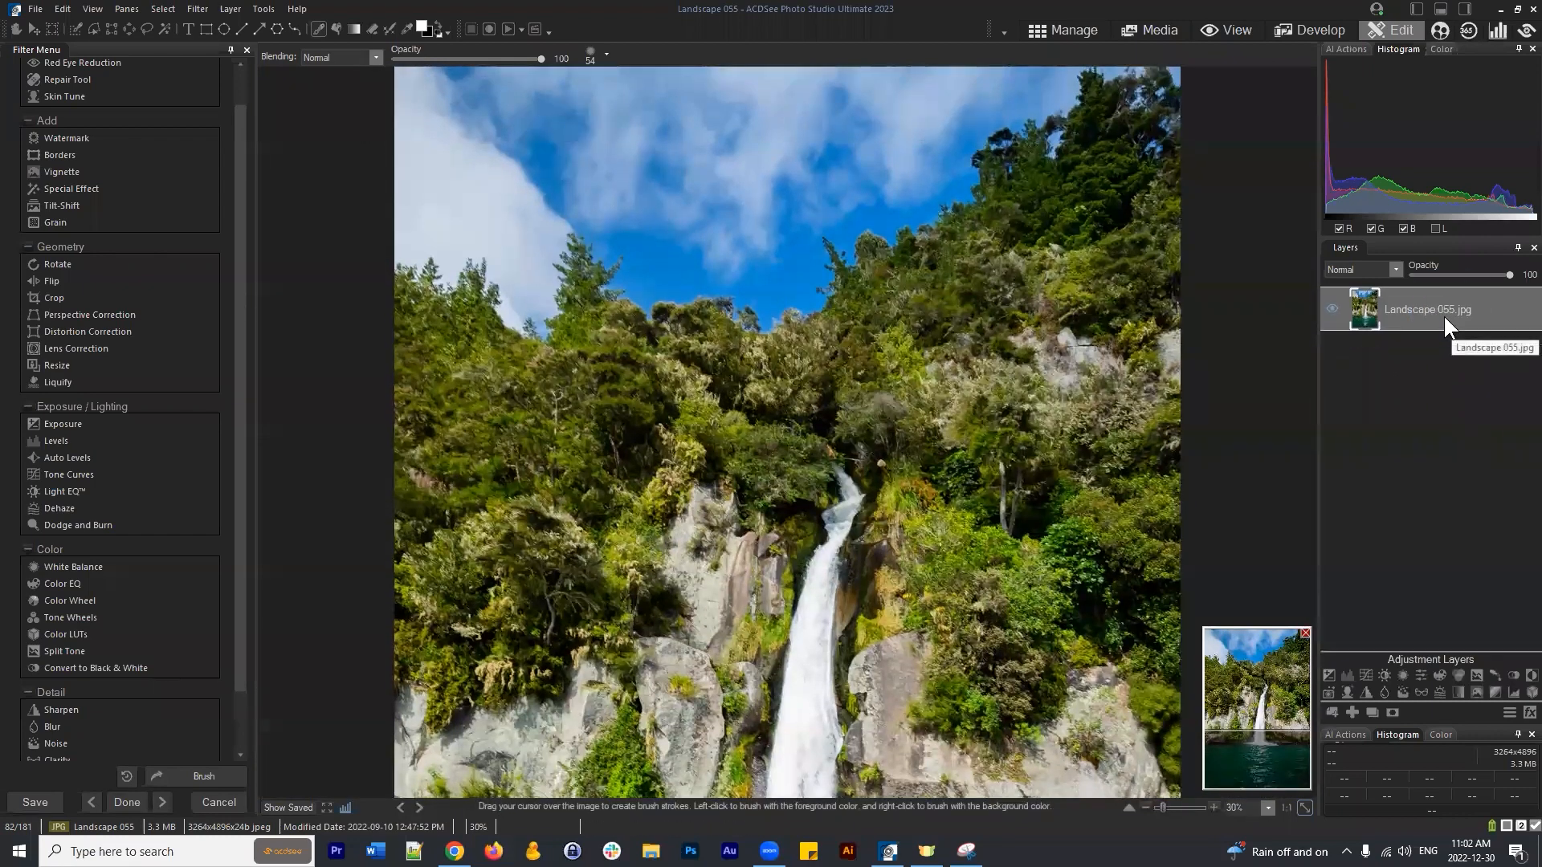
pyautogui.click(1246, 400)
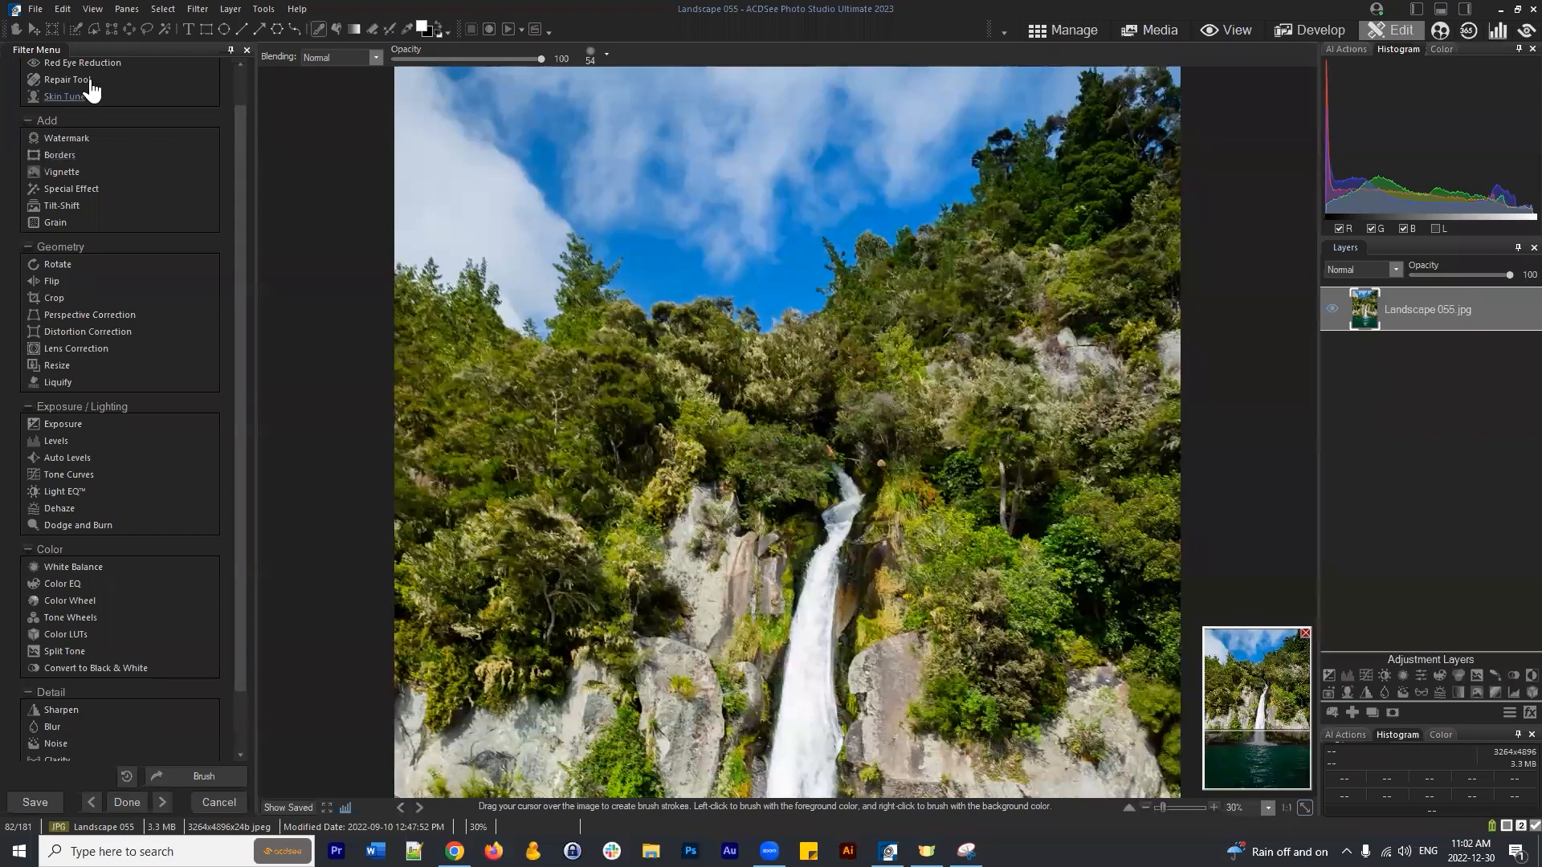
# Brush a selection over the sky above the treeline and the clouds on the left, using Magic smart brushing, tolerance 69 and brush size 237.
pyautogui.click(80, 31)
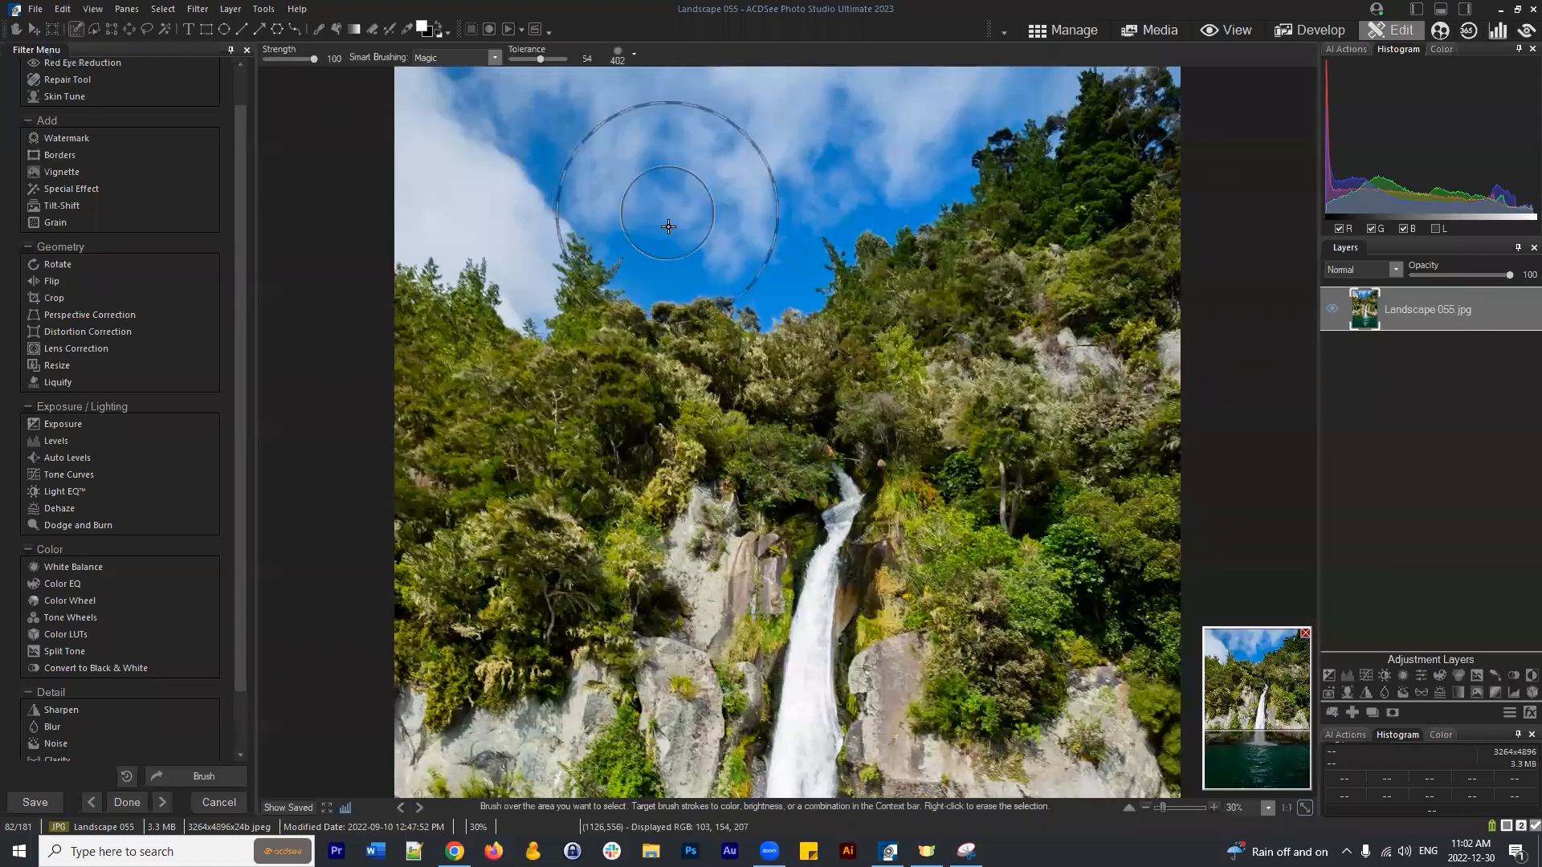
pyautogui.scroll(-3, 662, 212)
pyautogui.moveTo(647, 273)
pyautogui.mouseDown()
pyautogui.moveTo(626, 275)
pyautogui.moveTo(644, 281)
pyautogui.moveTo(639, 265)
pyautogui.mouseUp()
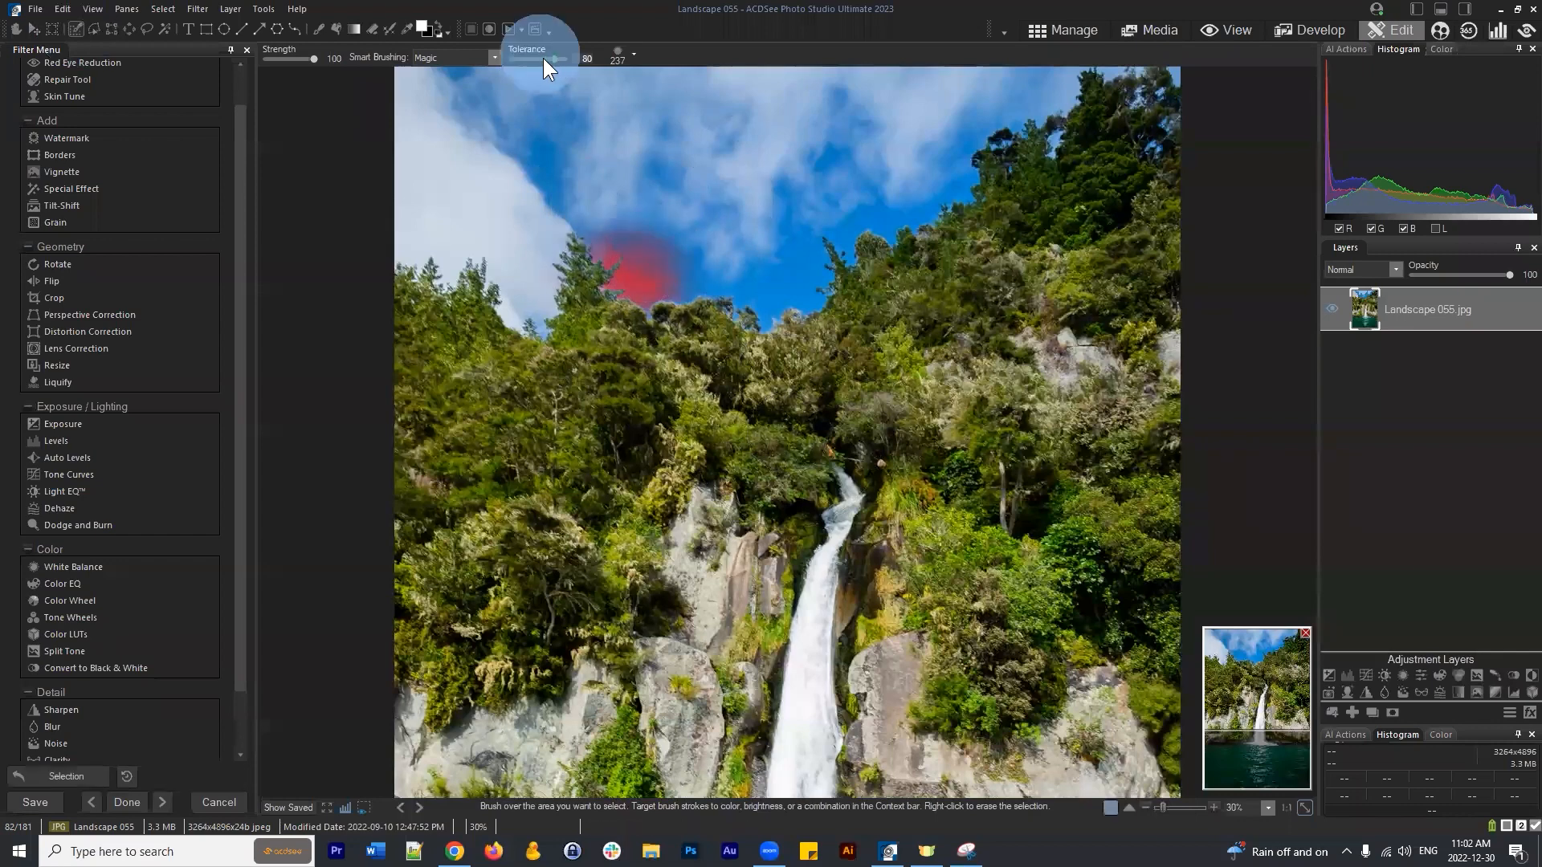
pyautogui.moveTo(546, 58); pyautogui.dragTo(548, 58)
pyautogui.moveTo(615, 201)
pyautogui.mouseDown()
pyautogui.moveTo(602, 258)
pyautogui.moveTo(592, 224)
pyautogui.moveTo(651, 287)
pyautogui.moveTo(726, 249)
pyautogui.moveTo(763, 308)
pyautogui.moveTo(742, 268)
pyautogui.moveTo(787, 268)
pyautogui.moveTo(803, 233)
pyautogui.moveTo(938, 164)
pyautogui.moveTo(951, 125)
pyautogui.moveTo(1044, 87)
pyautogui.moveTo(1051, 141)
pyautogui.moveTo(1084, 72)
pyautogui.moveTo(1171, 70)
pyautogui.mouseUp()
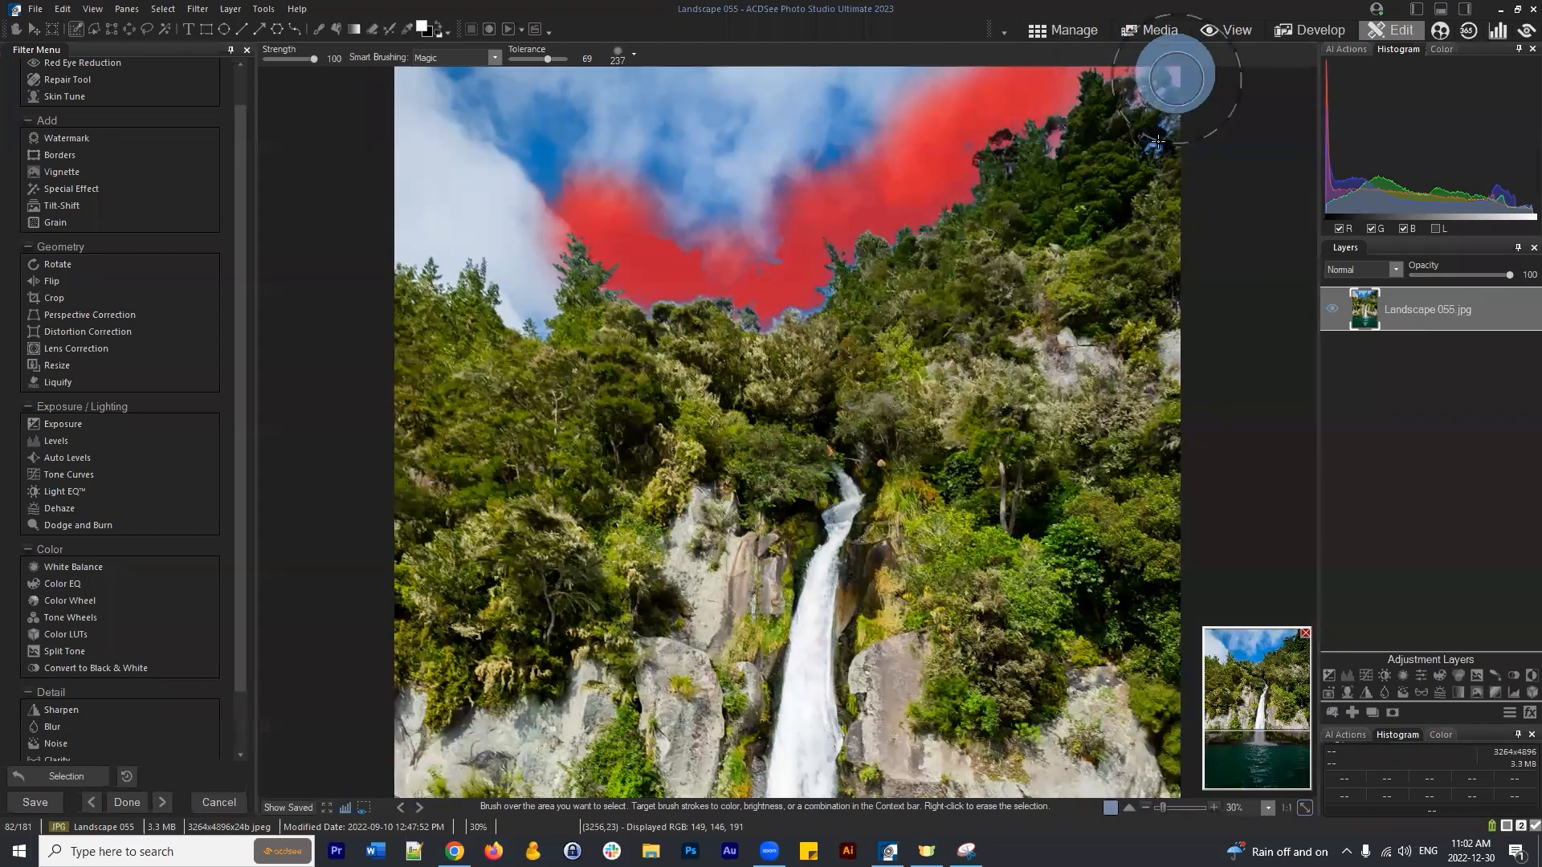
pyautogui.moveTo(1152, 145)
pyautogui.mouseDown()
pyautogui.moveTo(1169, 127)
pyautogui.moveTo(1149, 120)
pyautogui.mouseUp()
pyautogui.moveTo(1013, 80)
pyautogui.mouseDown()
pyautogui.moveTo(962, 100)
pyautogui.moveTo(726, 299)
pyautogui.moveTo(545, 225)
pyautogui.moveTo(526, 233)
pyautogui.moveTo(537, 327)
pyautogui.moveTo(511, 265)
pyautogui.moveTo(469, 246)
pyautogui.moveTo(434, 291)
pyautogui.moveTo(441, 244)
pyautogui.moveTo(423, 246)
pyautogui.moveTo(444, 143)
pyautogui.moveTo(429, 50)
pyautogui.moveTo(414, 81)
pyautogui.moveTo(501, 71)
pyautogui.moveTo(492, 155)
pyautogui.moveTo(475, 97)
pyautogui.mouseUp()
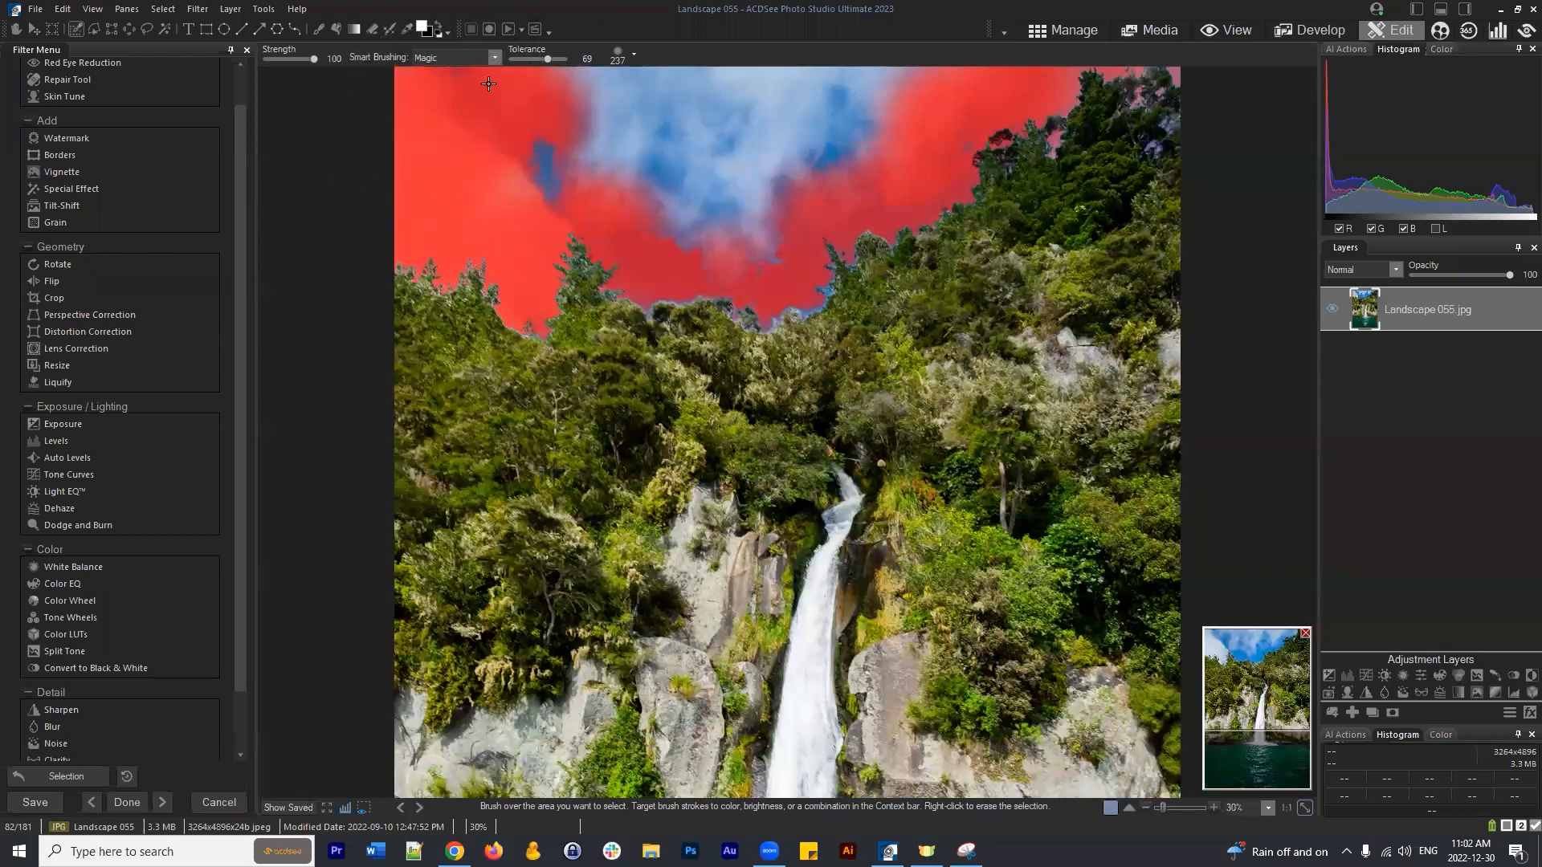
pyautogui.click(542, 170)
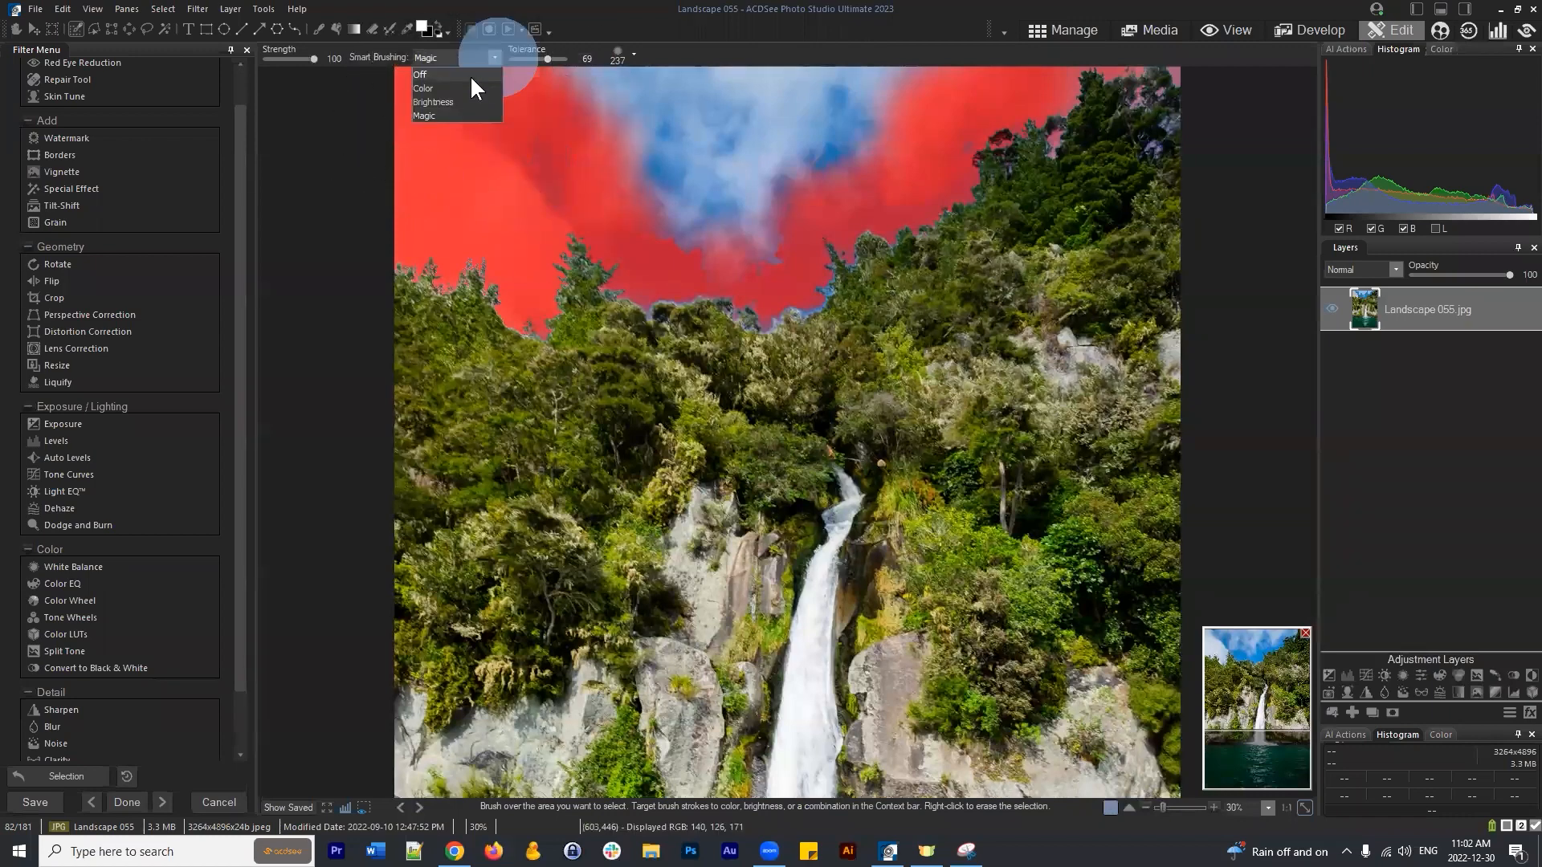
# Fill the unselected middle of the sky with smart brushing set to Off, reducing the selection brush size to 105.
pyautogui.click(472, 76)
pyautogui.moveTo(524, 114)
pyautogui.mouseDown()
pyautogui.moveTo(879, 77)
pyautogui.moveTo(801, 142)
pyautogui.moveTo(854, 130)
pyautogui.moveTo(878, 86)
pyautogui.moveTo(723, 213)
pyautogui.moveTo(755, 224)
pyautogui.moveTo(687, 211)
pyautogui.moveTo(676, 187)
pyautogui.moveTo(689, 213)
pyautogui.mouseUp()
pyautogui.scroll(-6, 732, 212)
pyautogui.moveTo(773, 272); pyautogui.dragTo(784, 246)
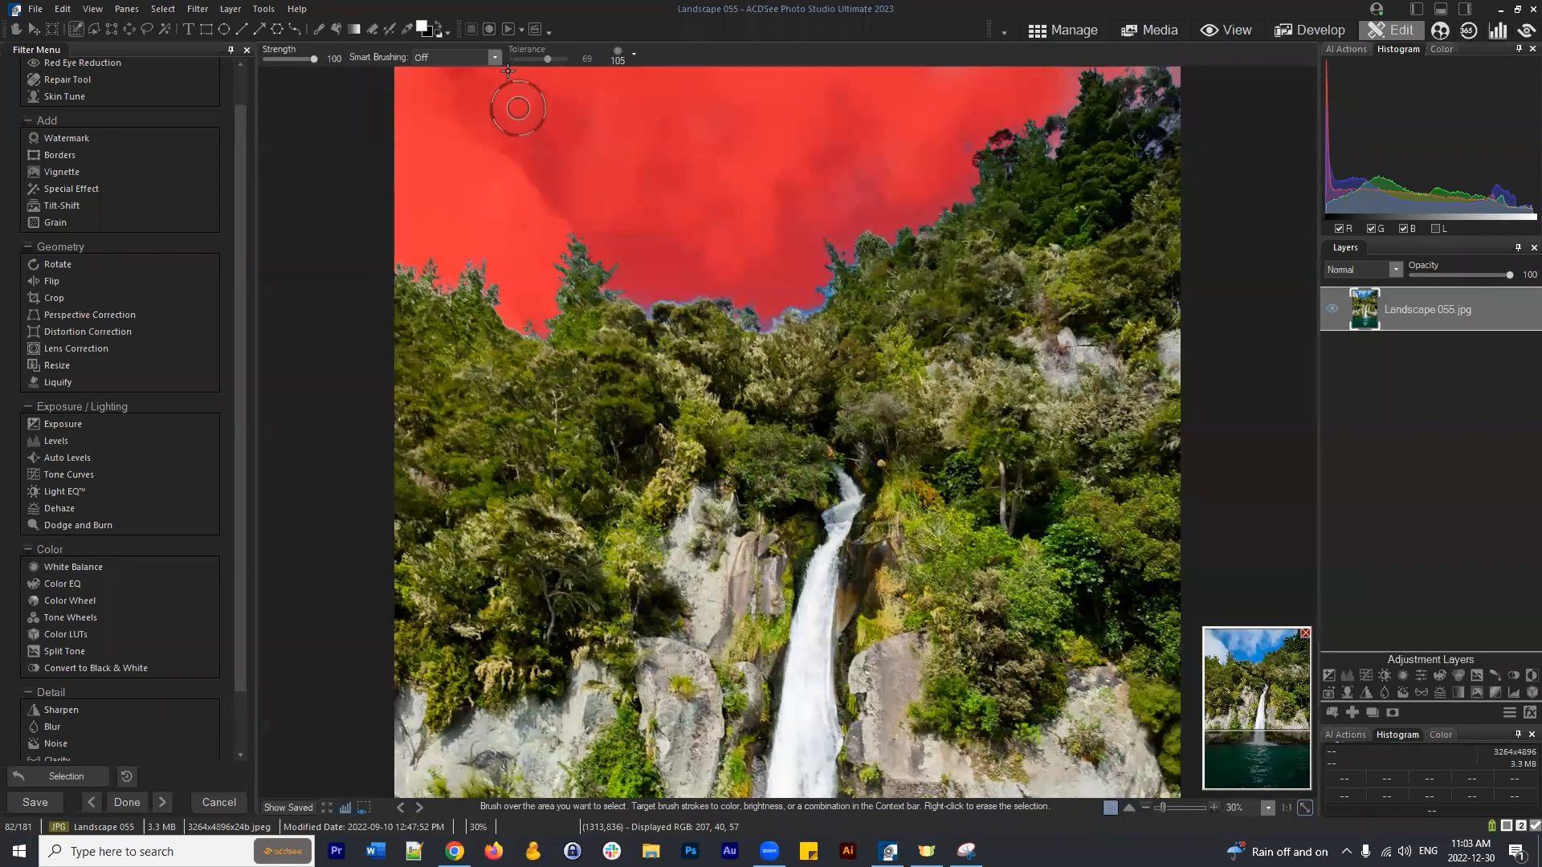
pyautogui.click(677, 178)
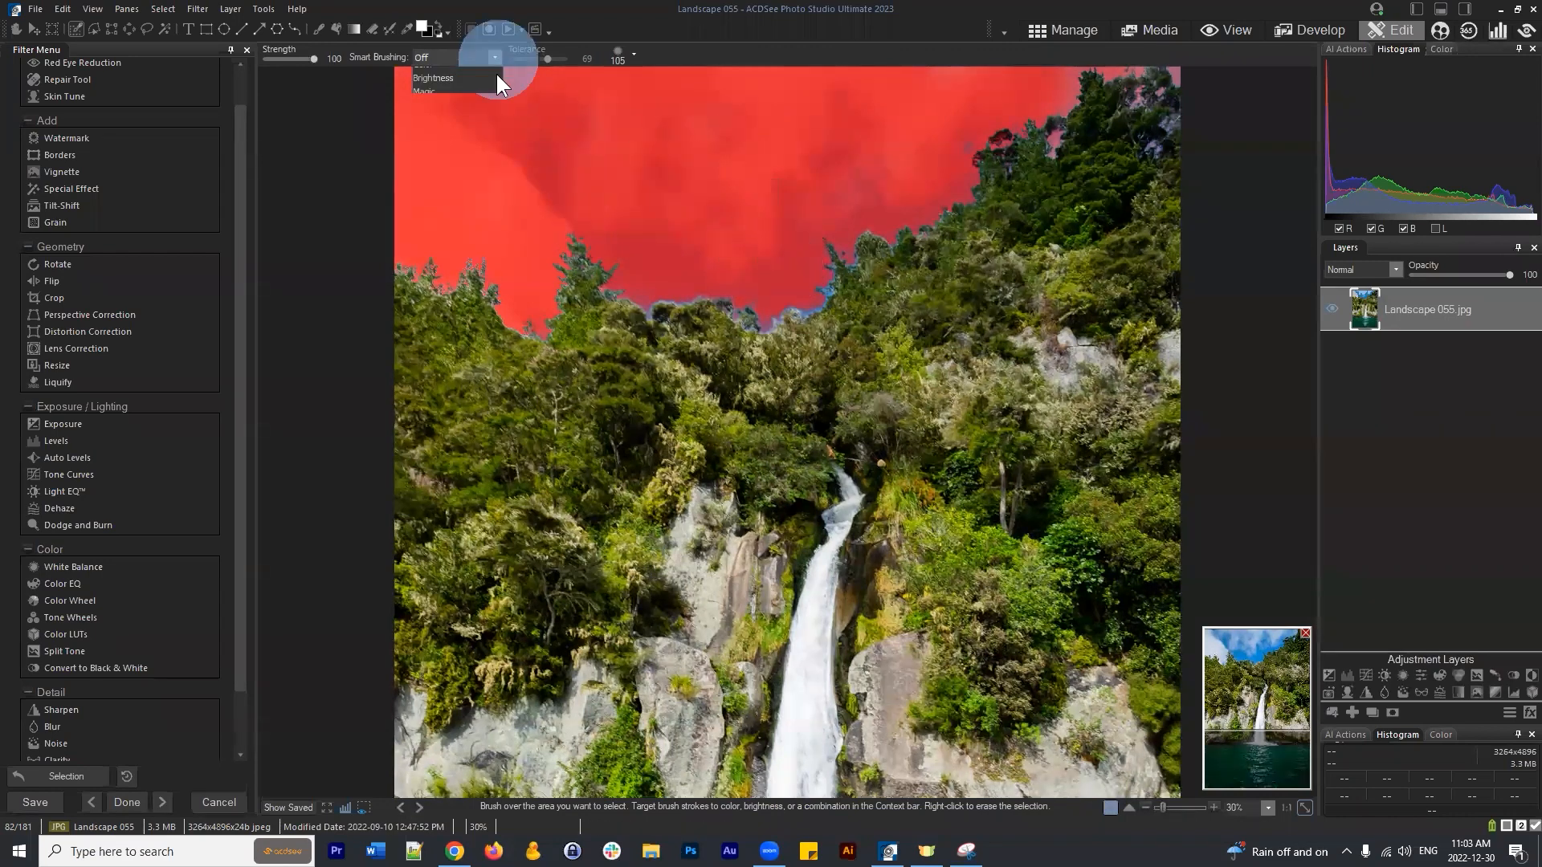
# Restore Magic smart brushing and brush the remaining sky gaps along the central and right-hand treeline into the selection.
pyautogui.click(469, 110)
pyautogui.click(805, 303)
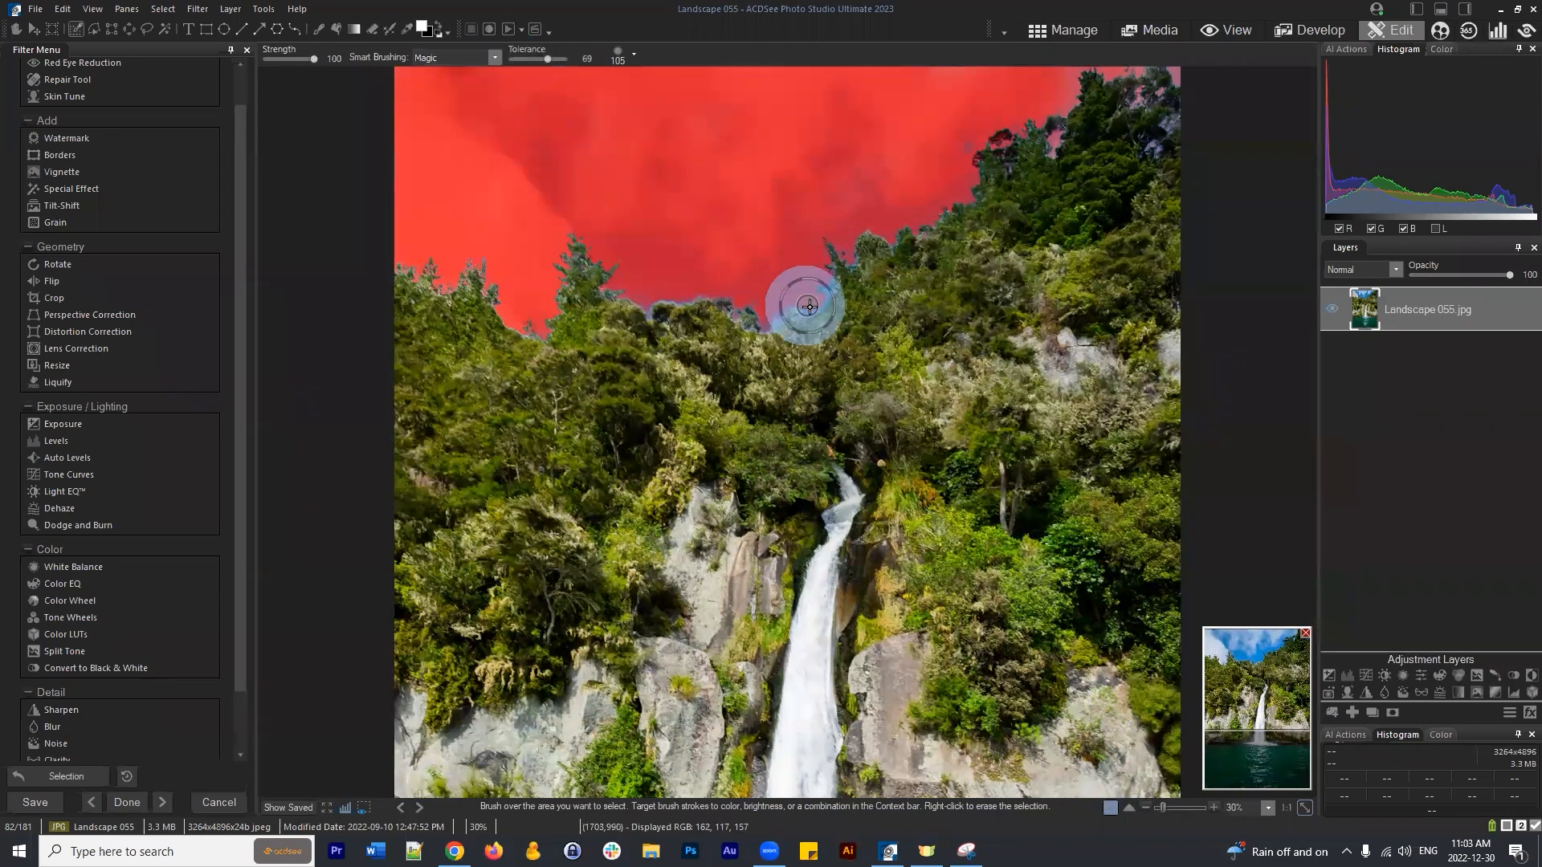
pyautogui.moveTo(809, 307)
pyautogui.mouseDown()
pyautogui.moveTo(785, 304)
pyautogui.moveTo(820, 282)
pyautogui.mouseUp()
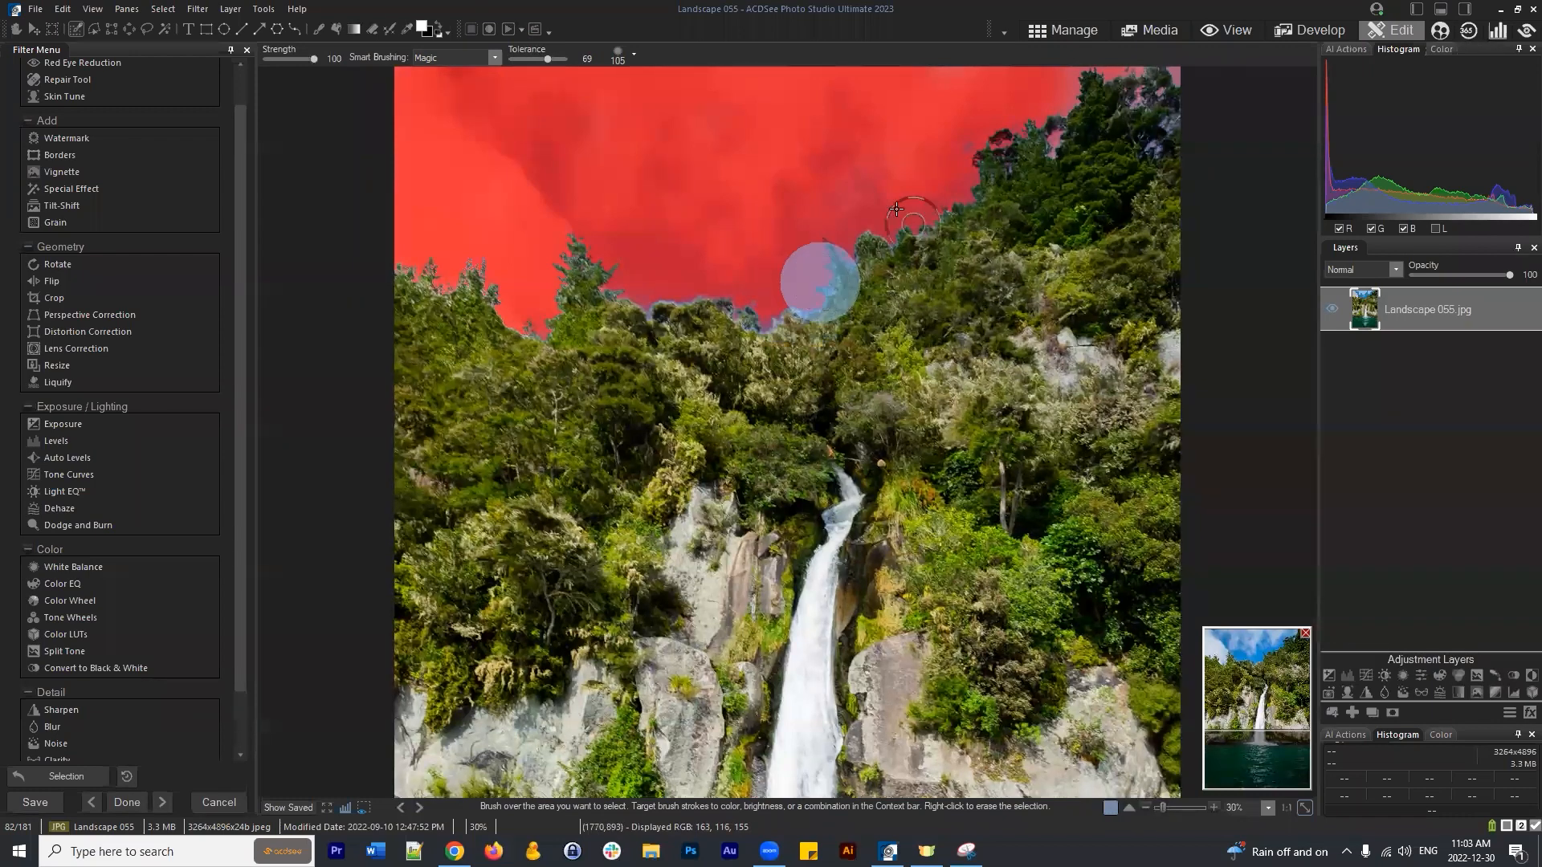
pyautogui.scroll(-1, 863, 221)
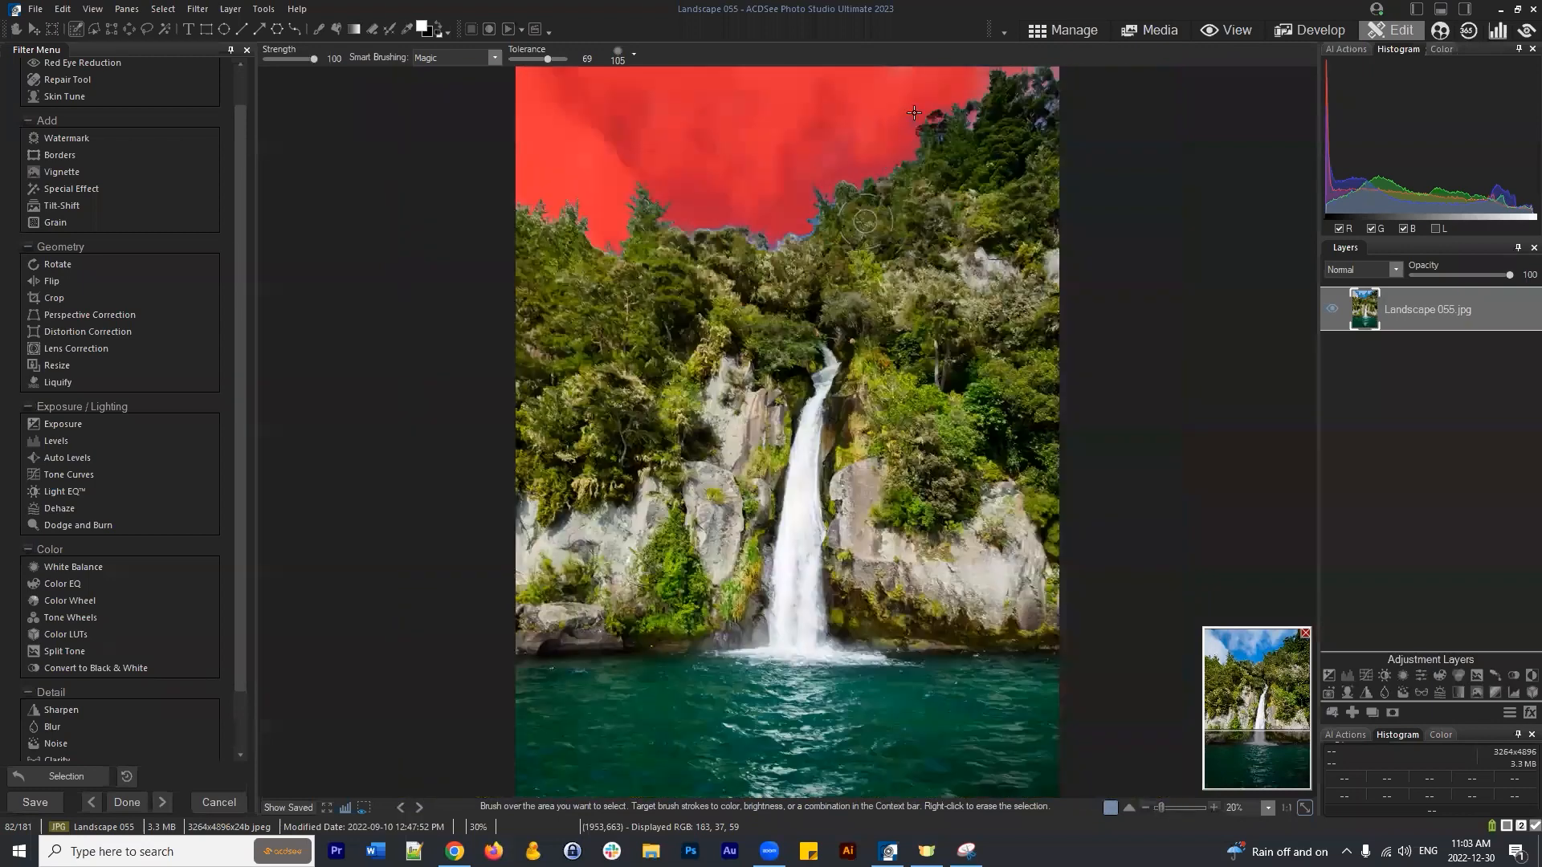
pyautogui.moveTo(894, 122); pyautogui.dragTo(865, 114)
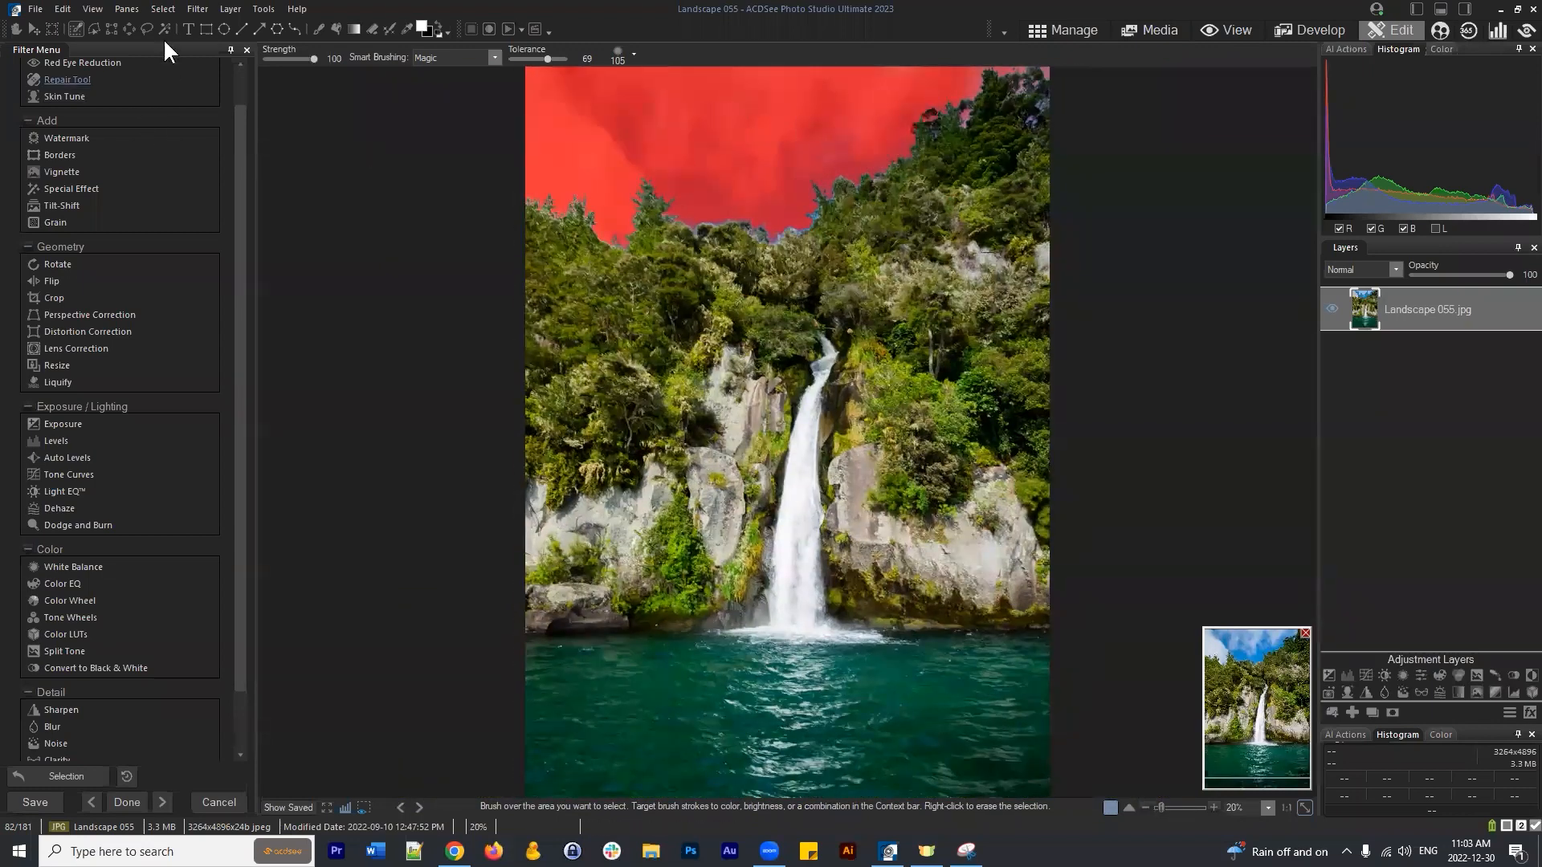
# Refine the sky selection with a shift edge of 11 and feathering of 12.
pyautogui.click(159, 9)
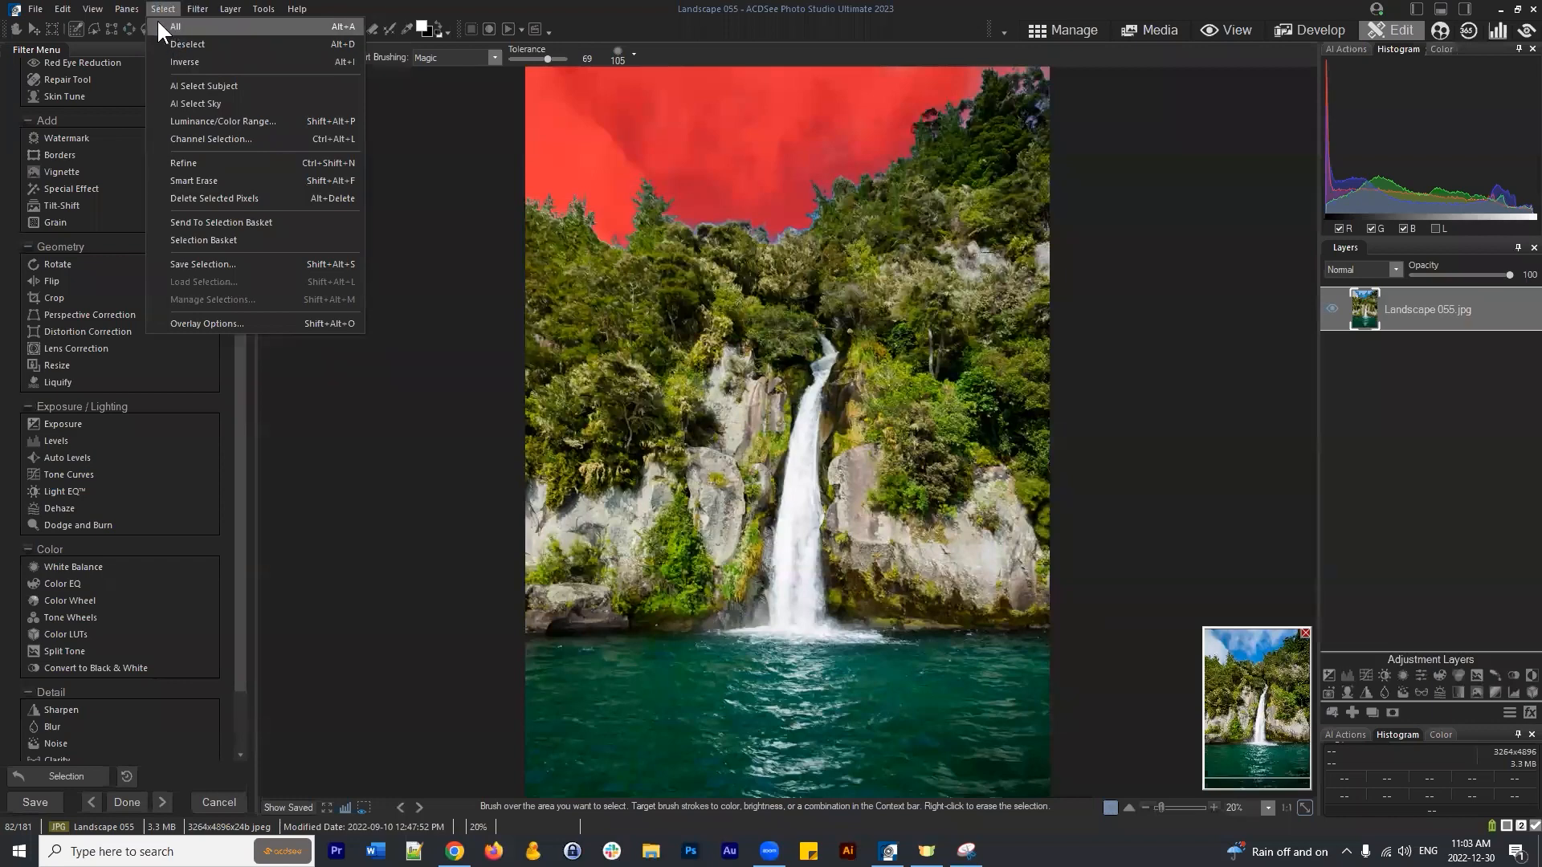
pyautogui.click(202, 163)
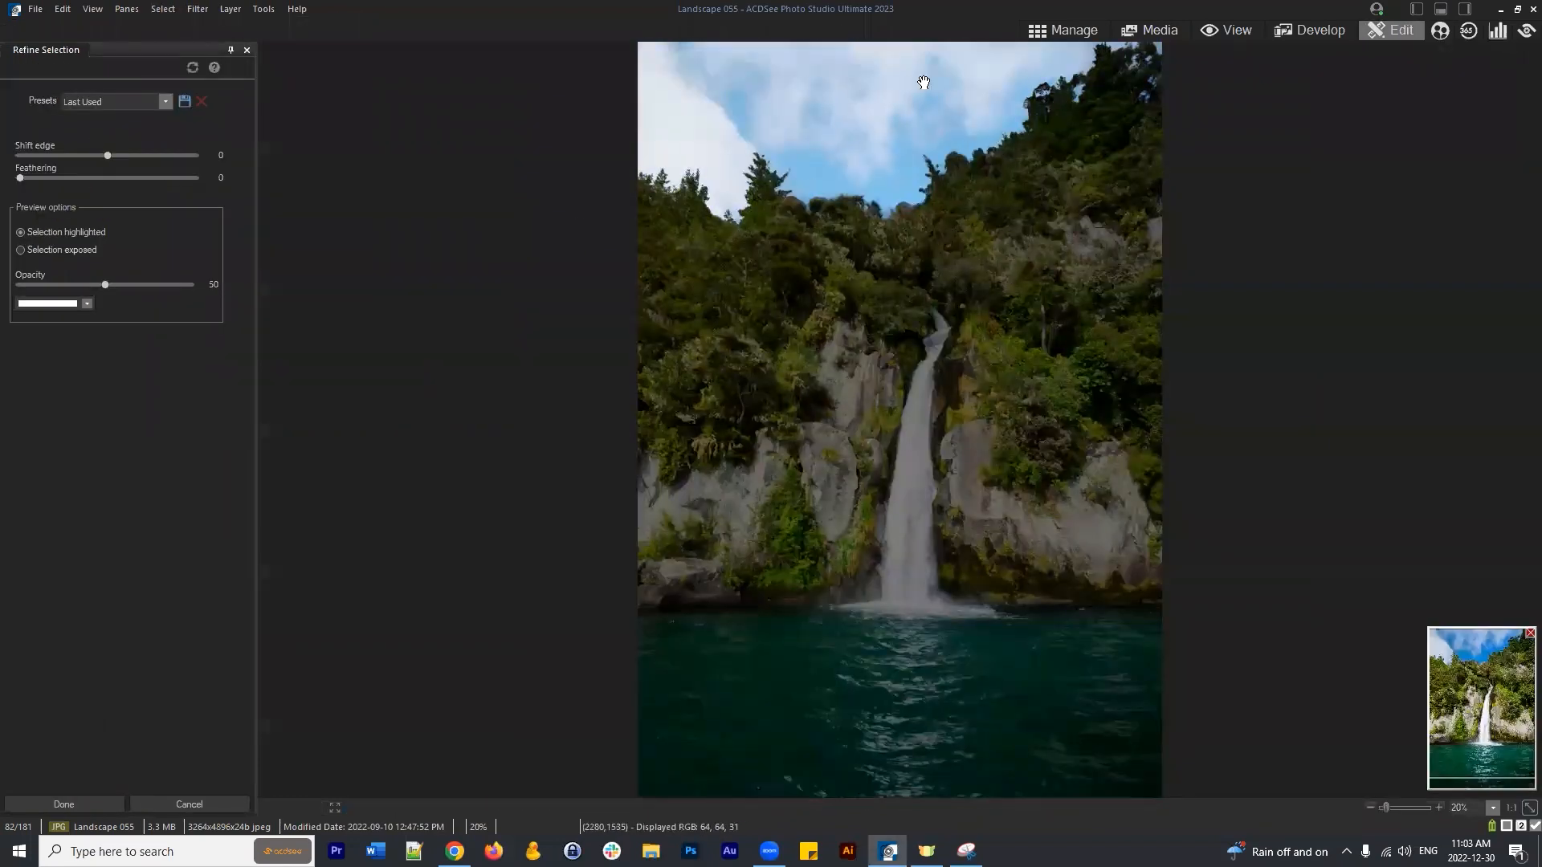
pyautogui.scroll(1, 938, 131)
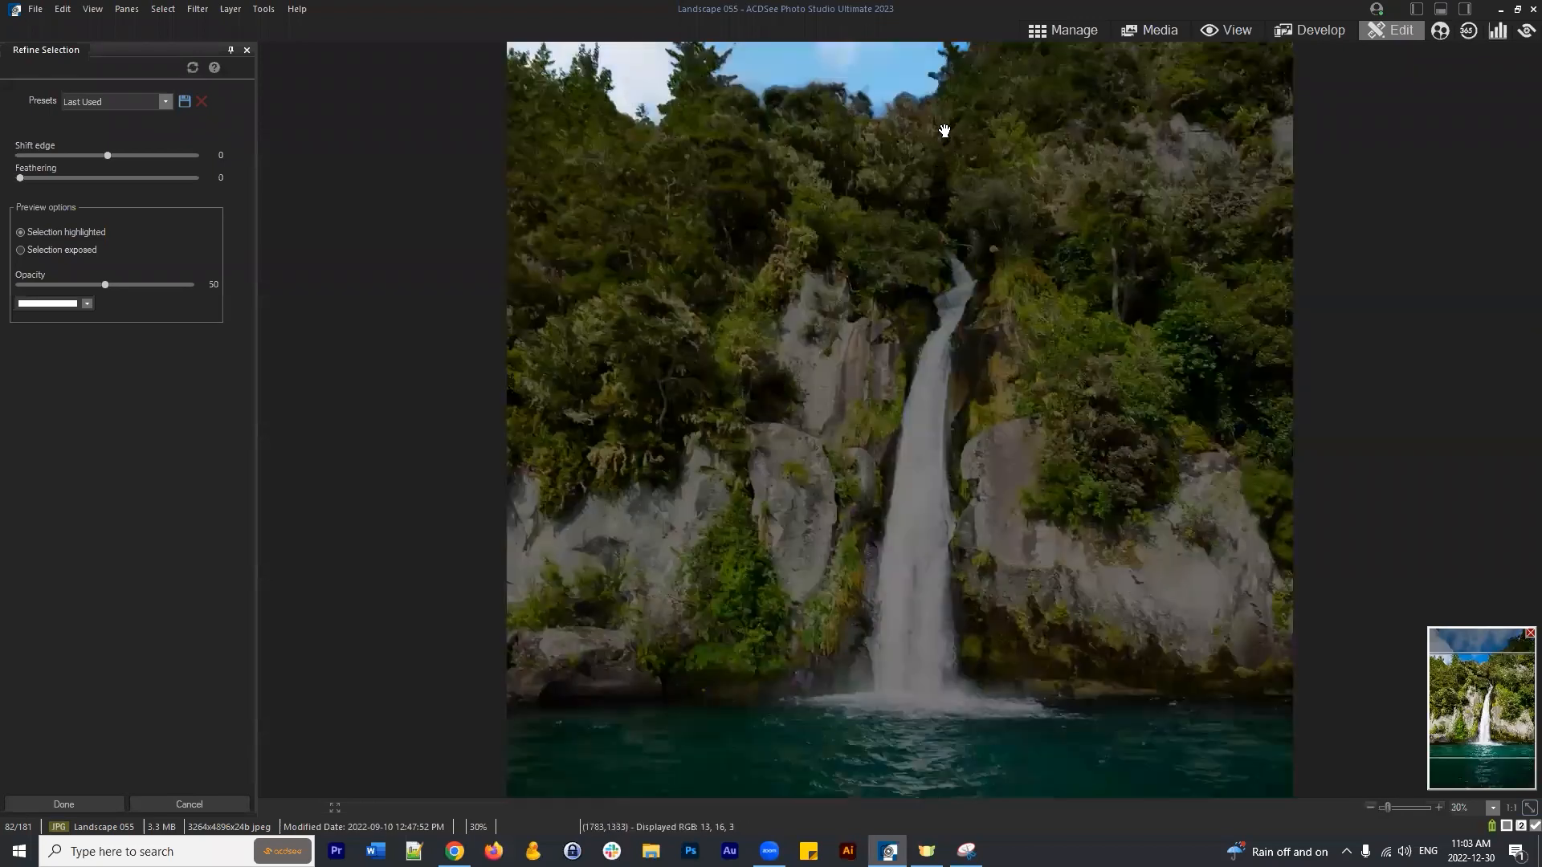
pyautogui.moveTo(930, 117); pyautogui.dragTo(1036, 226)
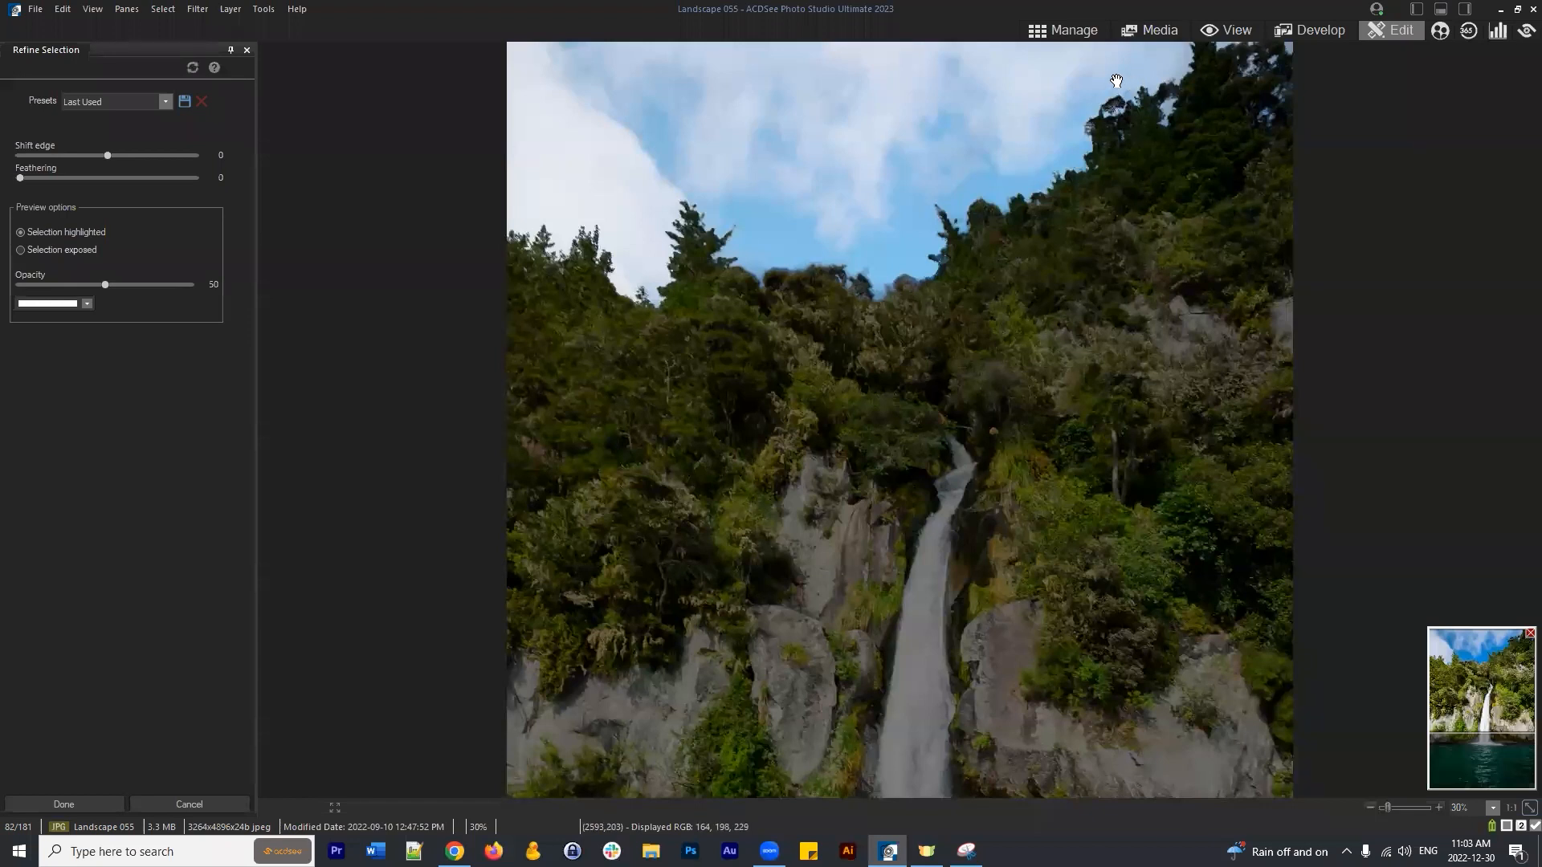
pyautogui.moveTo(105, 152); pyautogui.dragTo(42, 156)
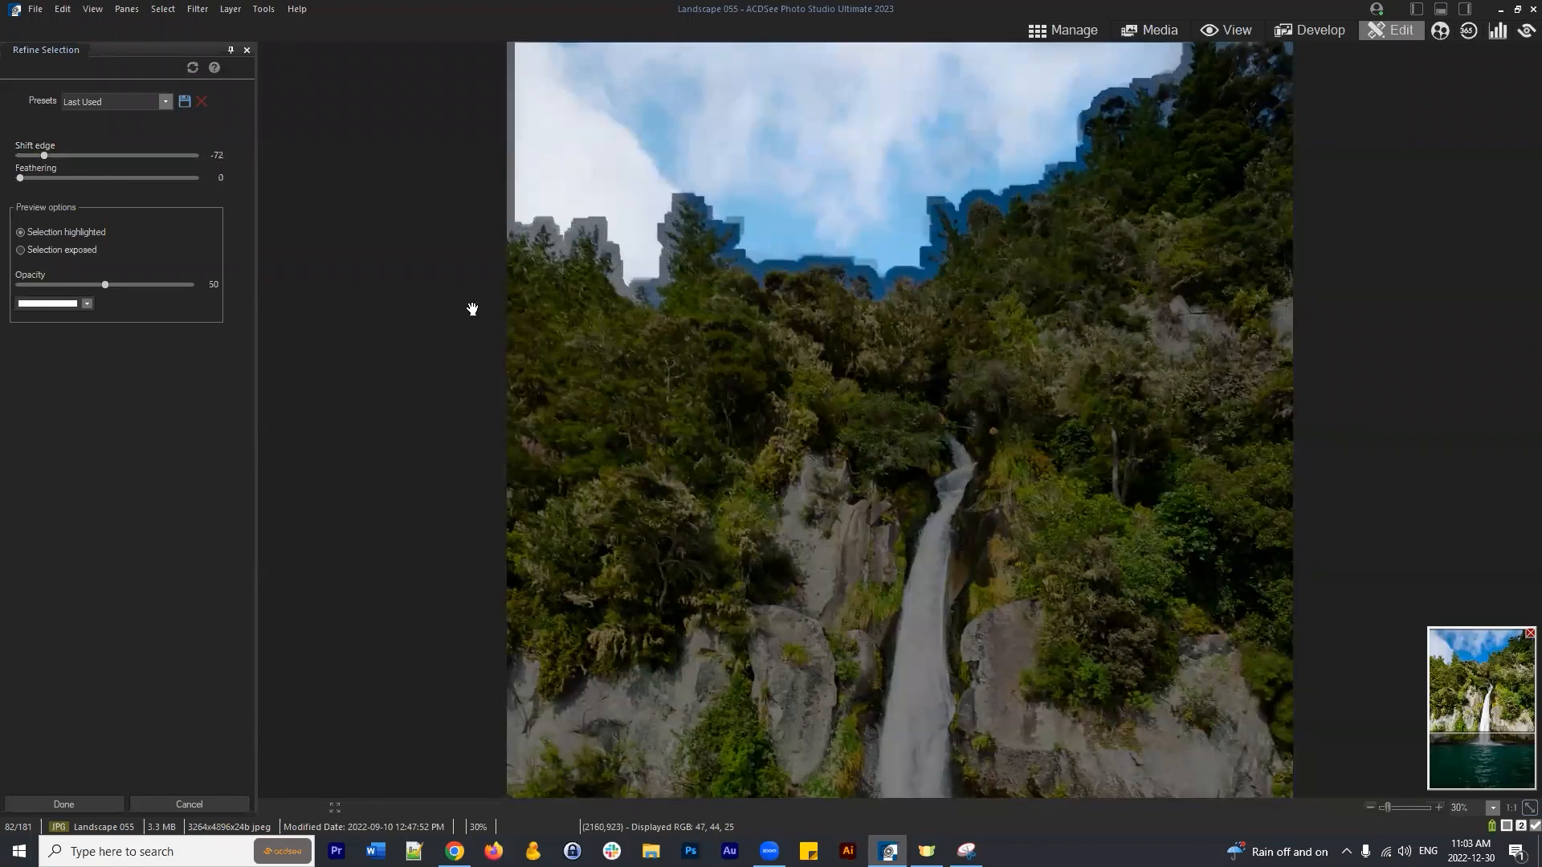
pyautogui.moveTo(45, 154); pyautogui.dragTo(129, 153)
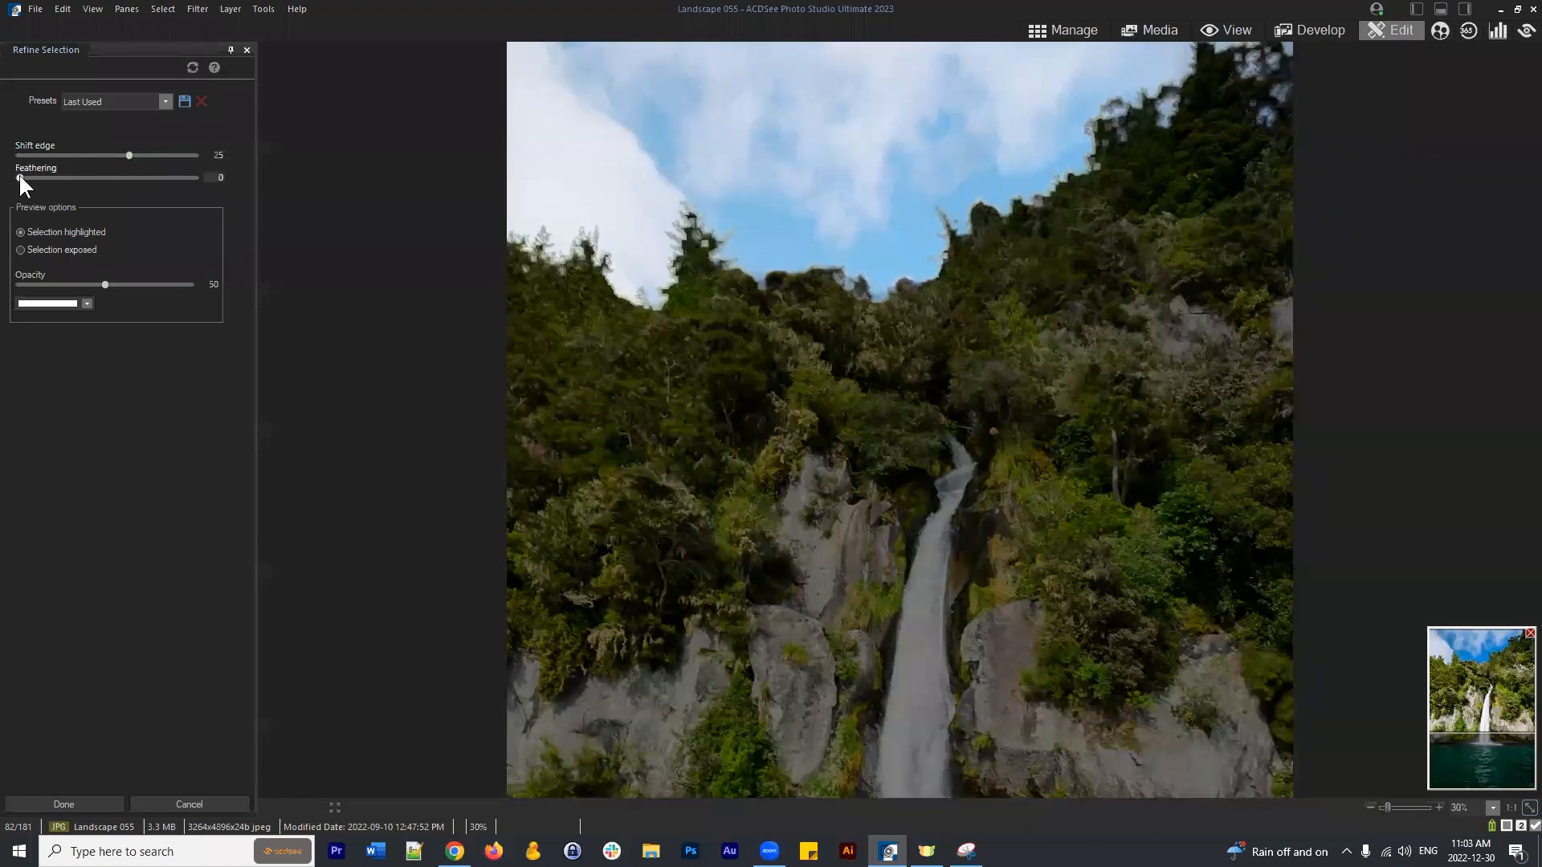
pyautogui.moveTo(37, 176); pyautogui.dragTo(118, 153)
pyautogui.moveTo(36, 179); pyautogui.dragTo(37, 178)
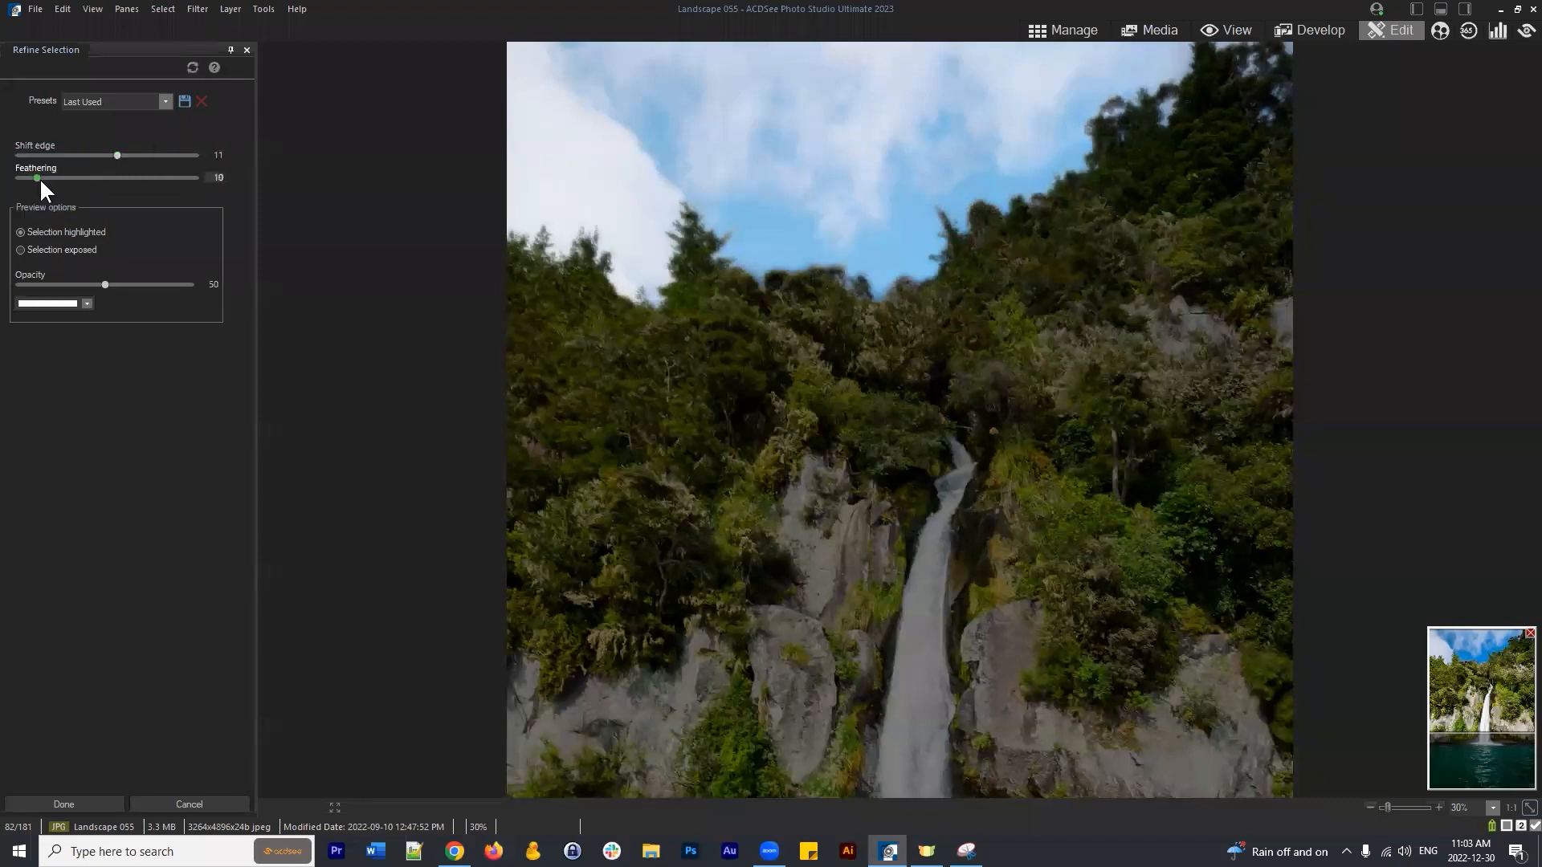
pyautogui.click(100, 805)
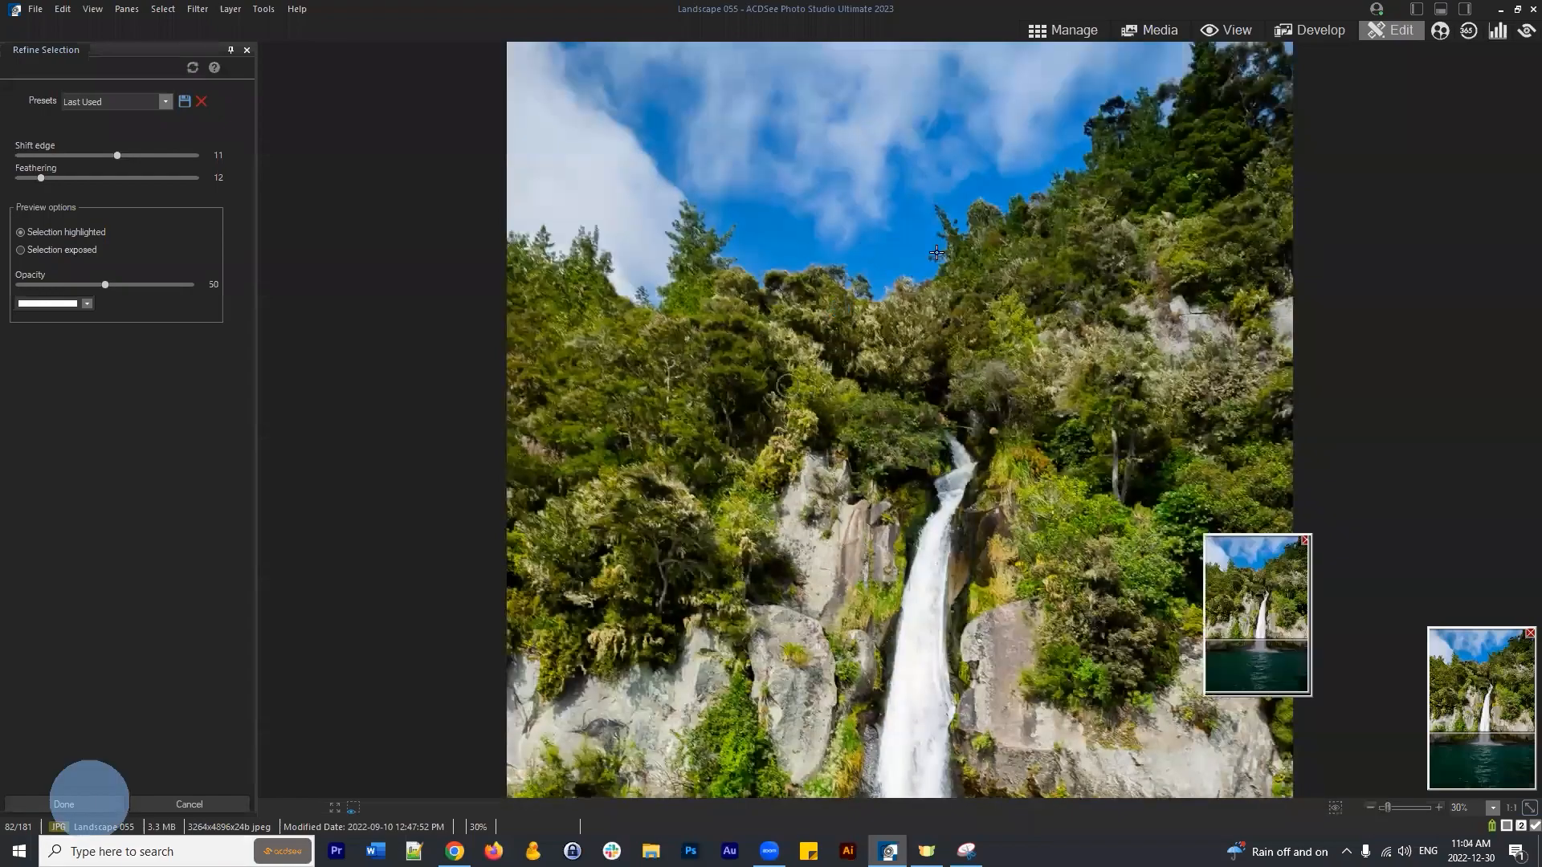
# Add an inverted layer mask to the Landscape 055 layer from the sky selection, and clear the selection.
pyautogui.scroll(-2, 966, 247)
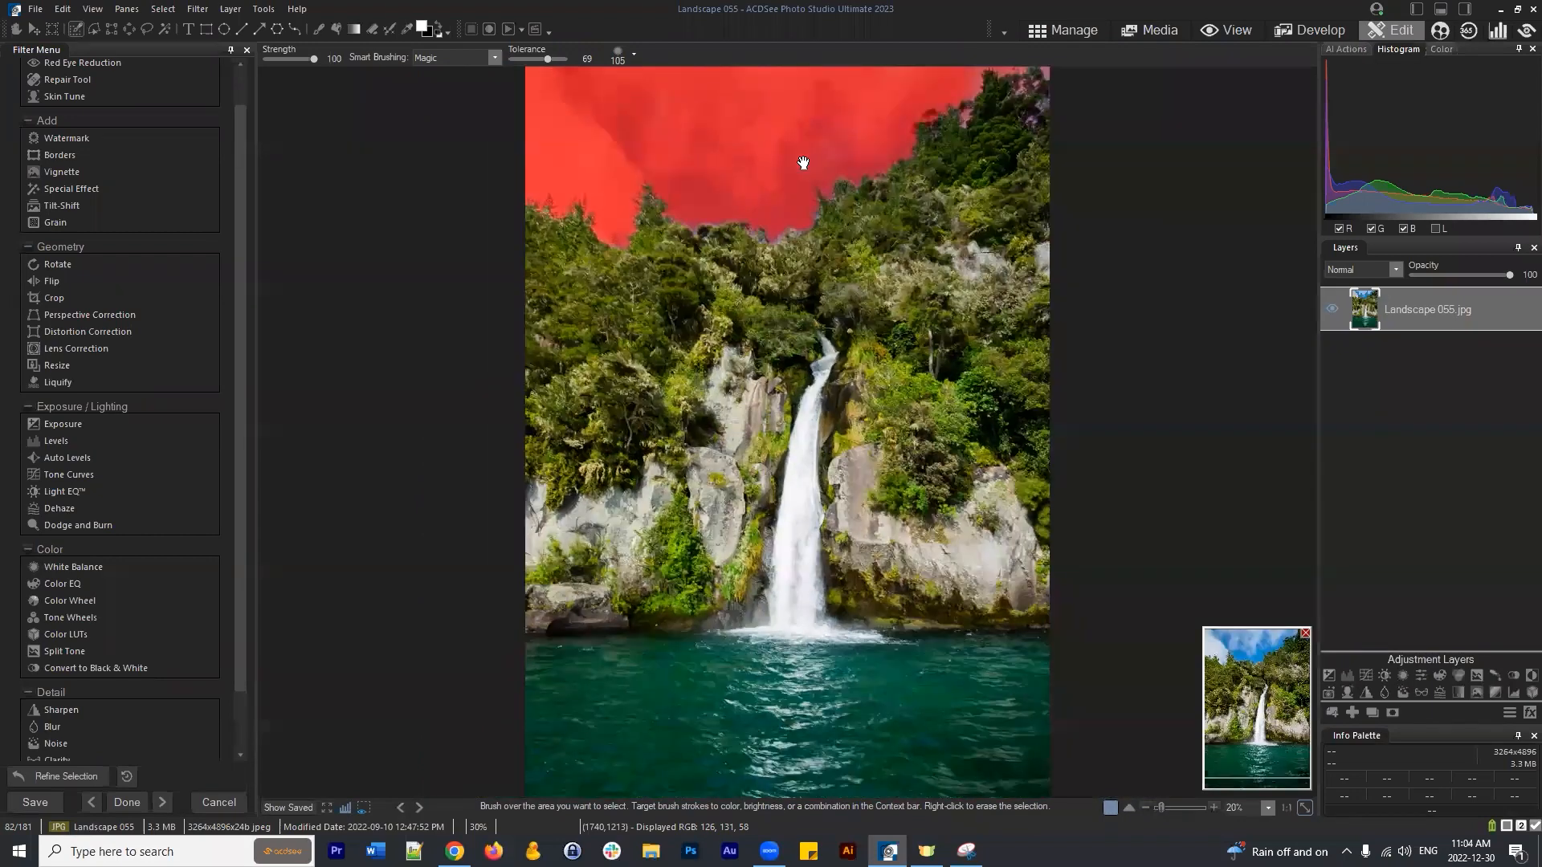
pyautogui.click(1394, 713)
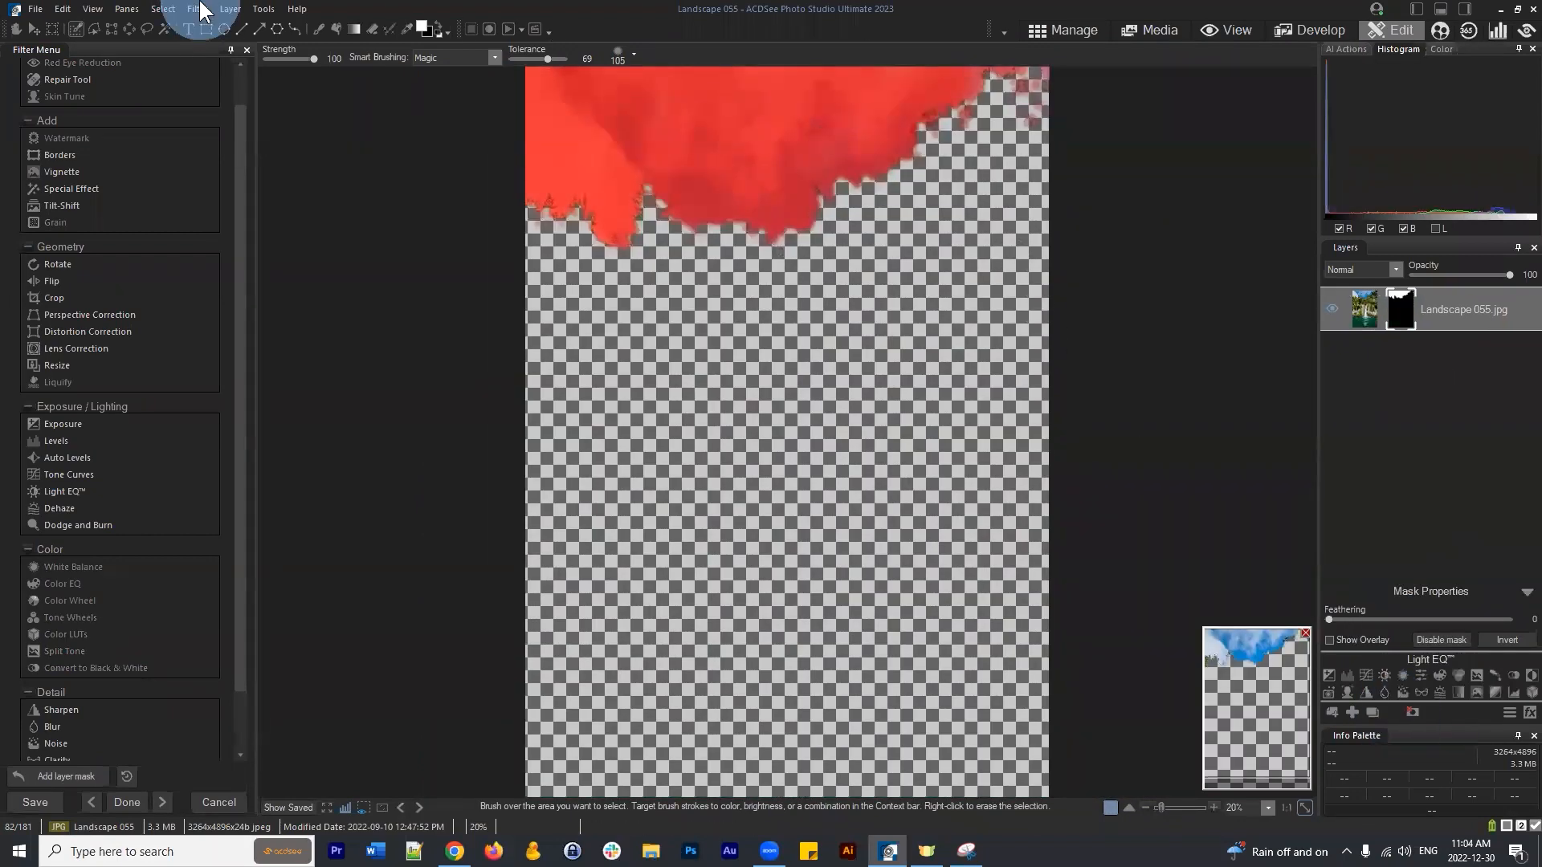
pyautogui.click(163, 9)
pyautogui.click(200, 44)
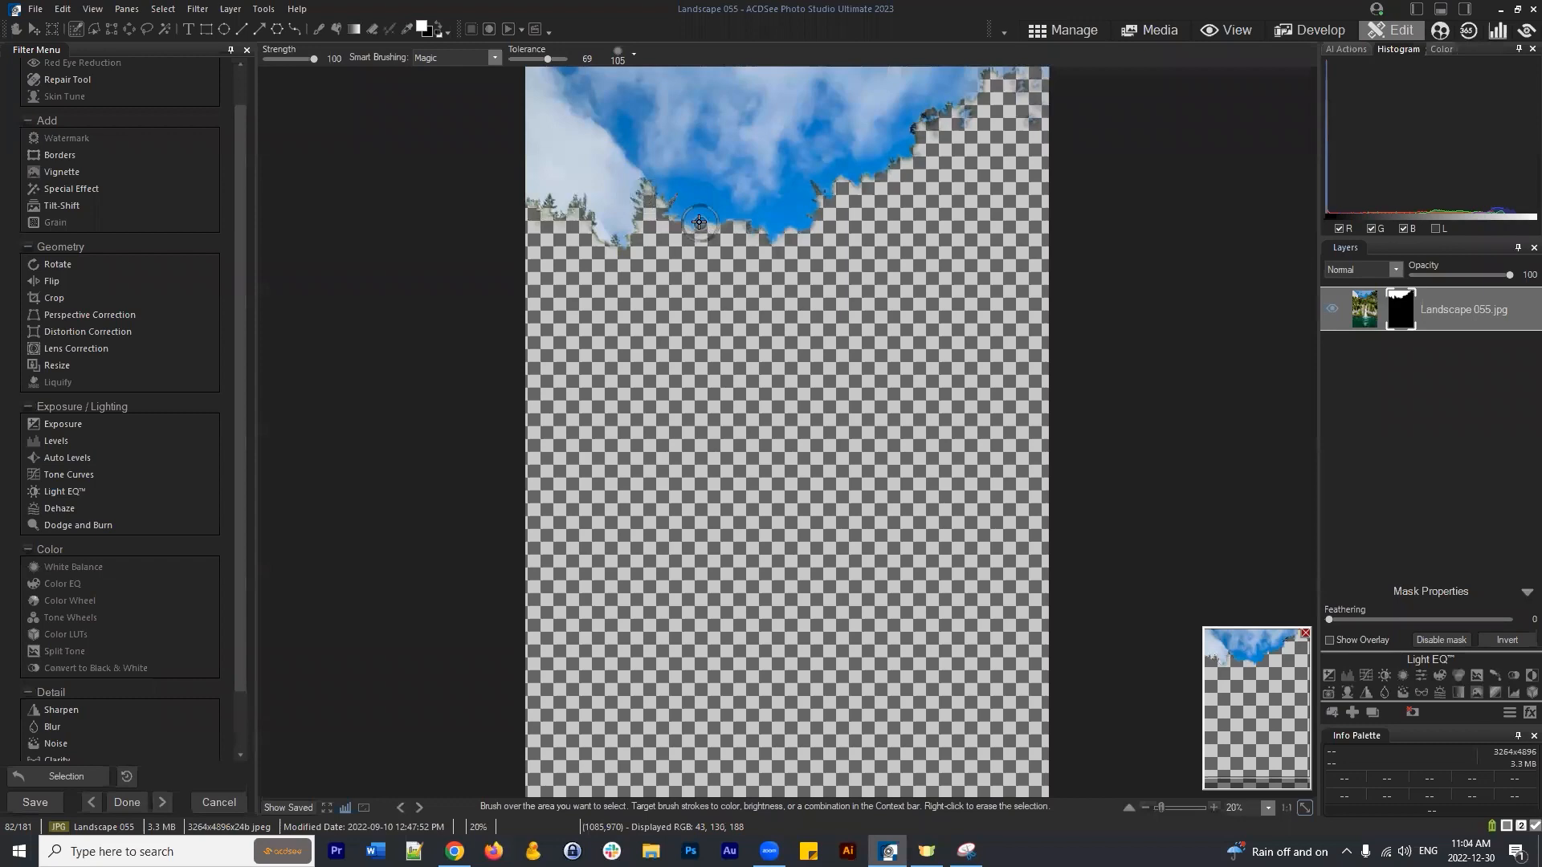
pyautogui.click(1508, 640)
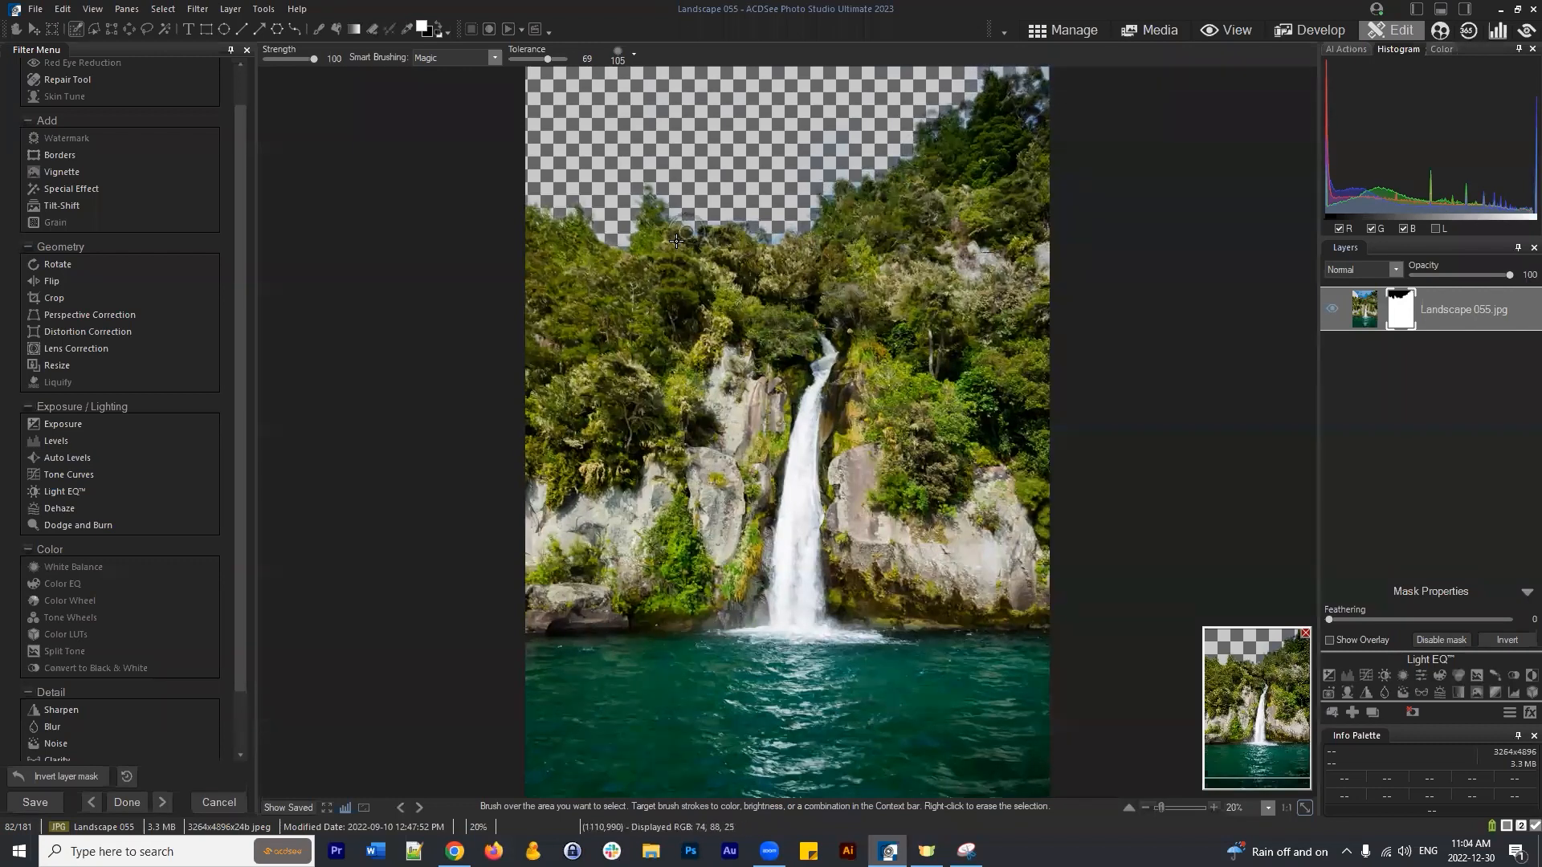
# Import the blue cloudy sky photo with the green meadow from the Clouds folder as a new layer.
pyautogui.click(1329, 713)
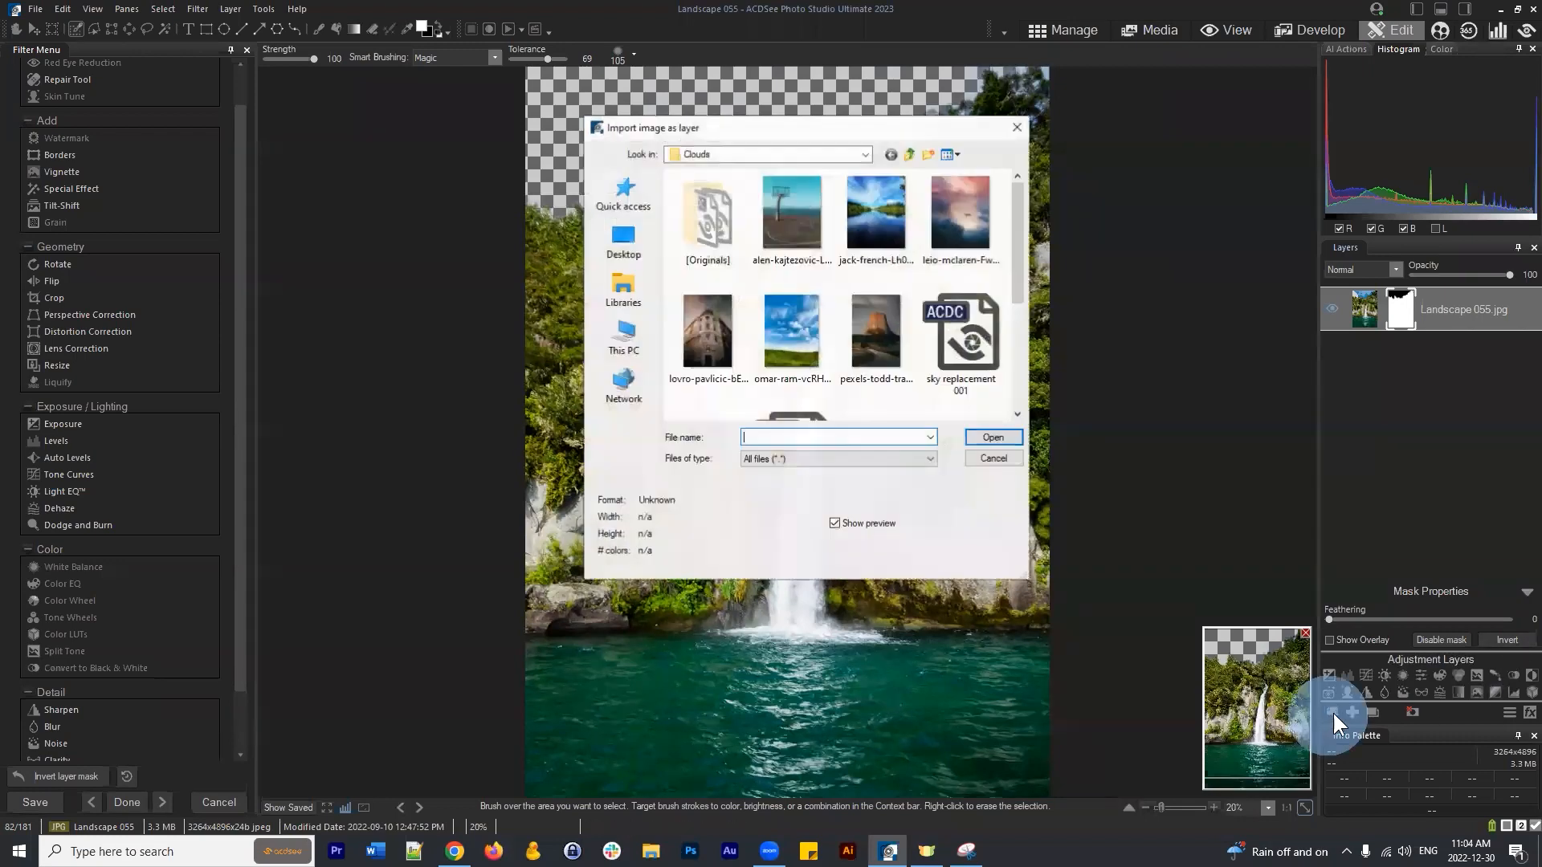
pyautogui.scroll(-2, 838, 300)
pyautogui.scroll(2, 838, 300)
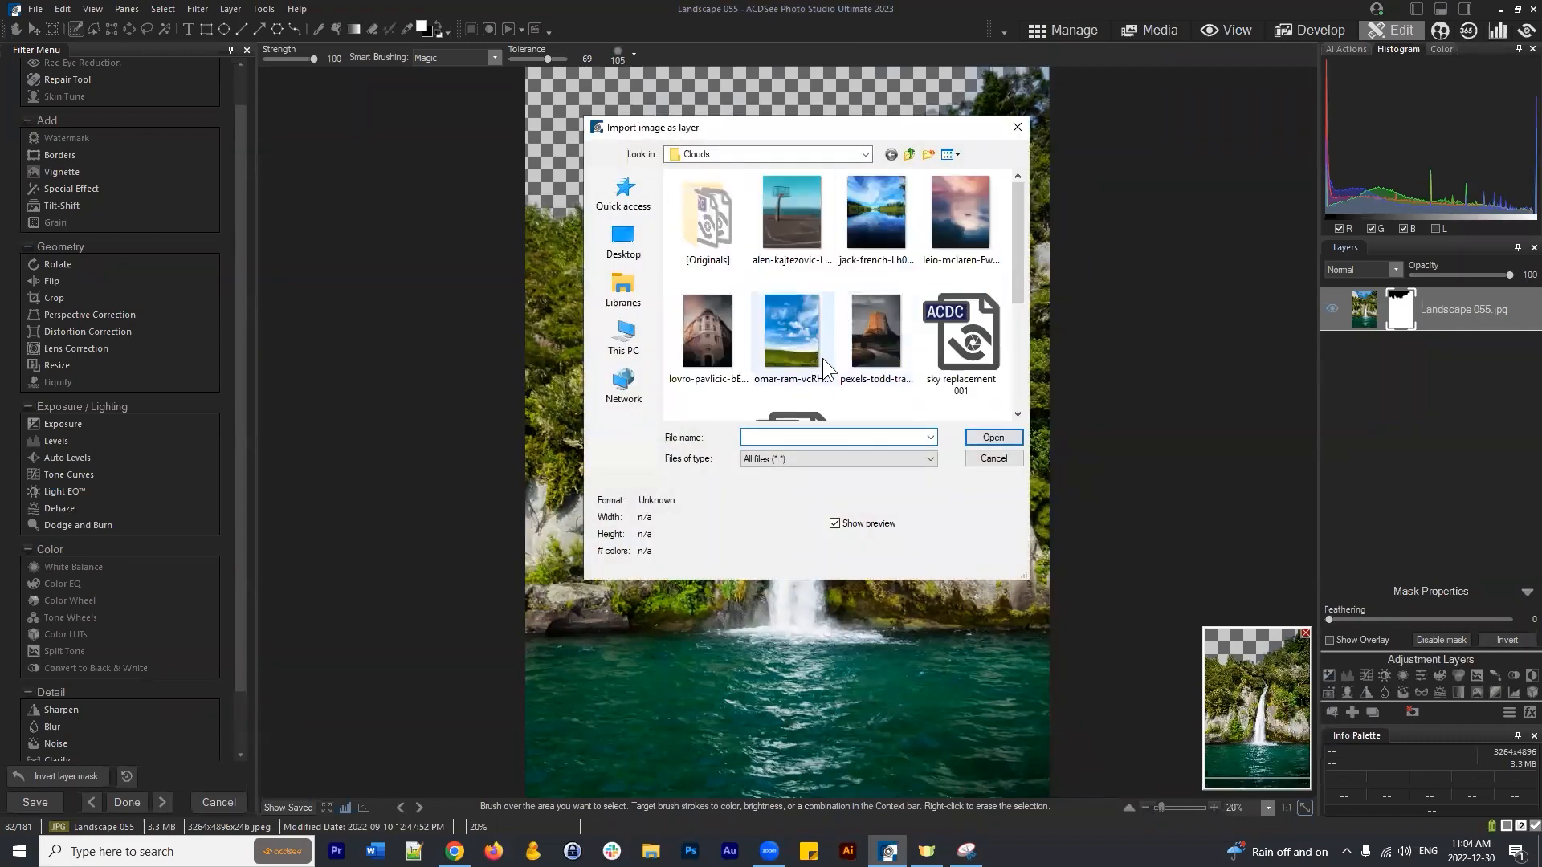
pyautogui.scroll(-2, 851, 353)
pyautogui.scroll(2, 883, 350)
pyautogui.click(791, 294)
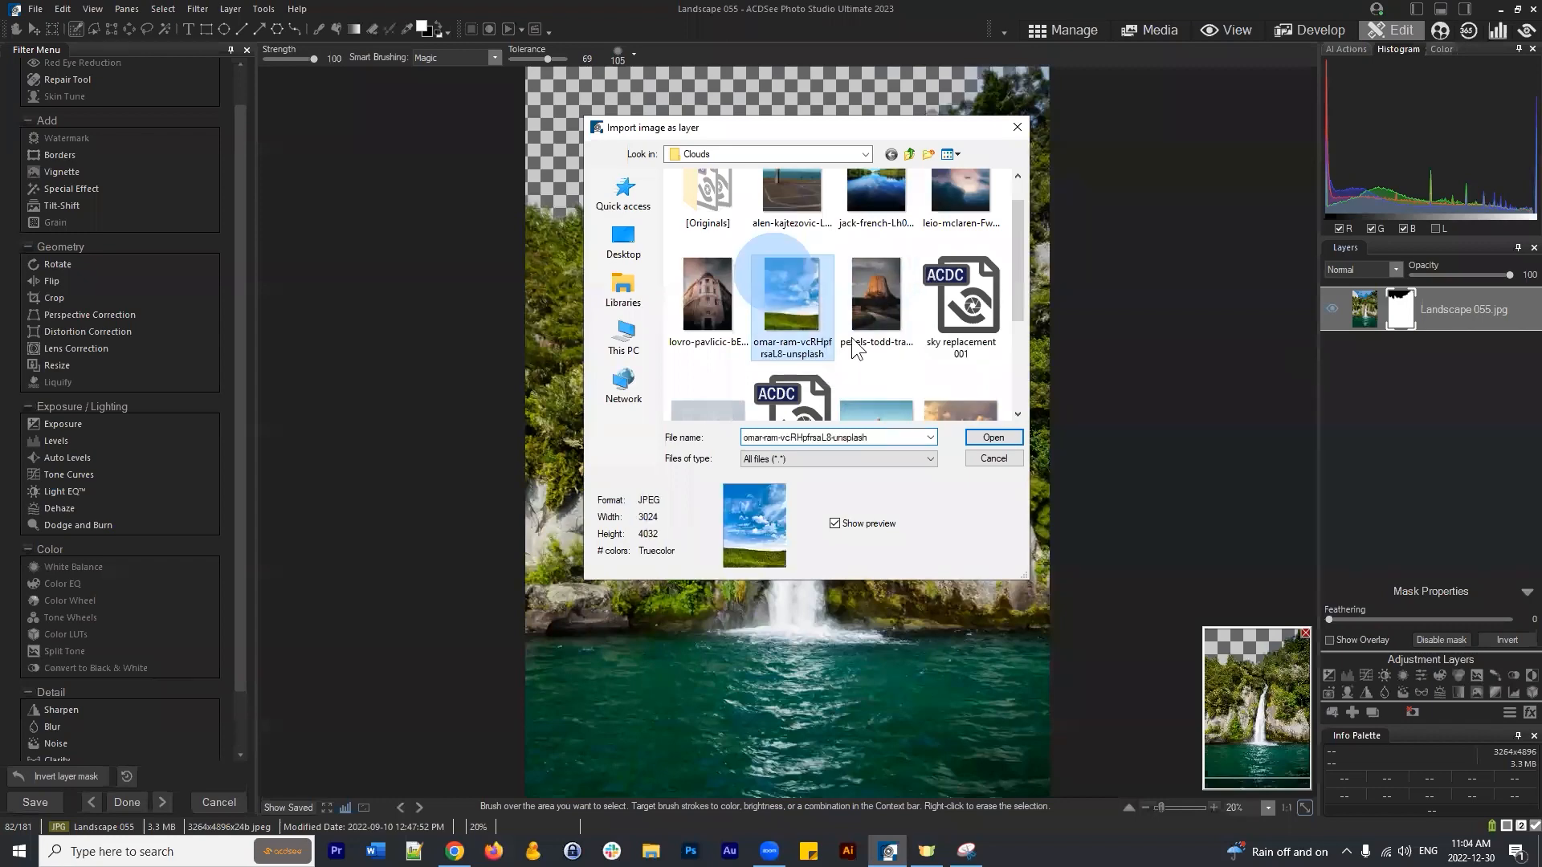
pyautogui.click(996, 439)
# Scale and position the imported sky to span the photo's full width from the top, and place its layer beneath Landscape 055.
pyautogui.moveTo(792, 388); pyautogui.dragTo(743, 217)
pyautogui.moveTo(981, 554); pyautogui.dragTo(1070, 643)
pyautogui.click(285, 56)
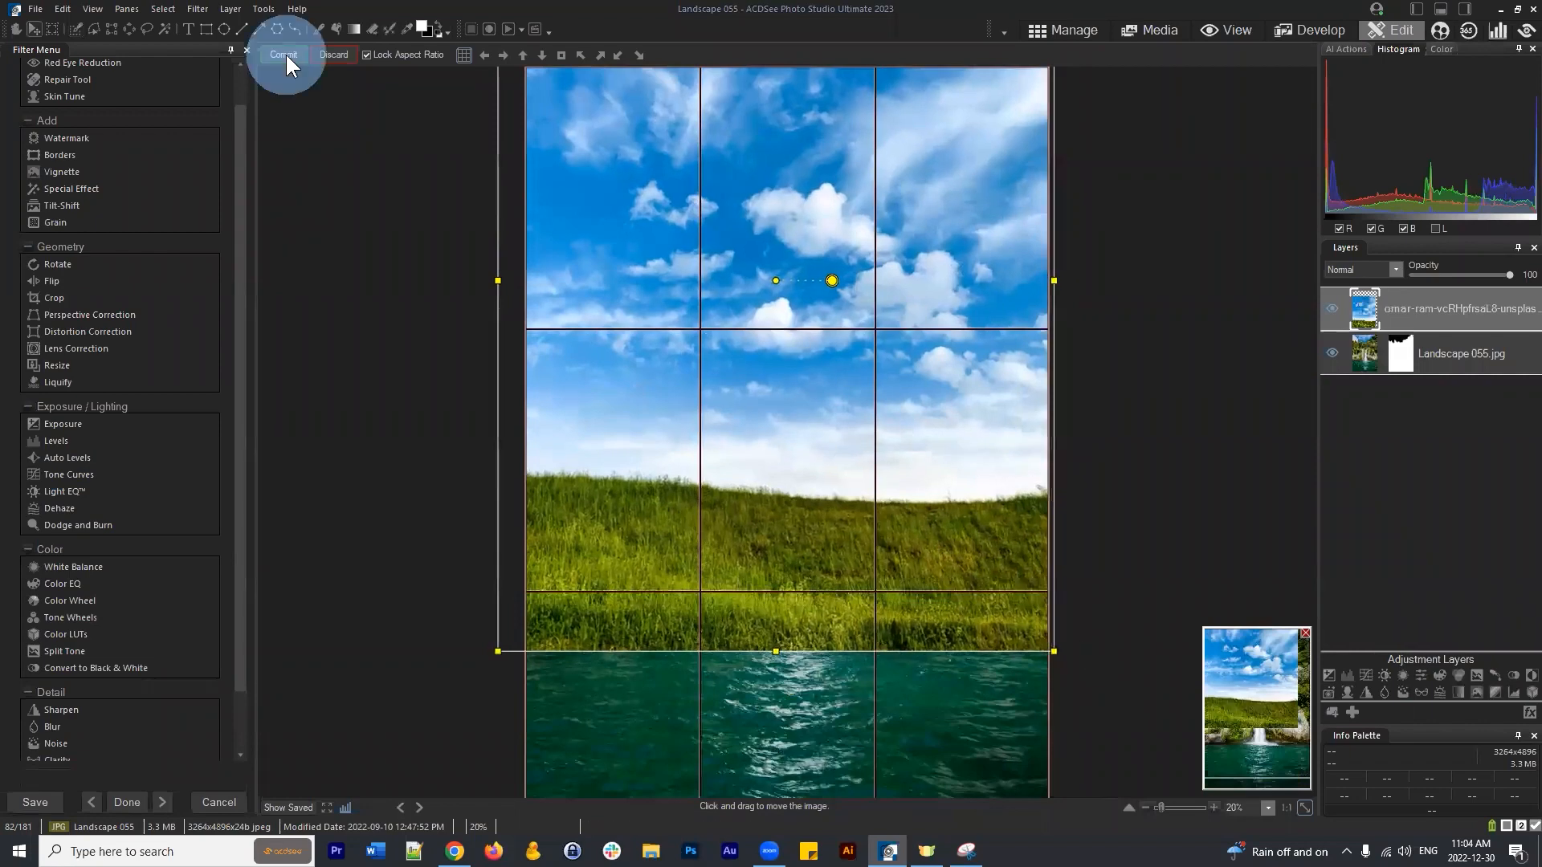
pyautogui.click(1433, 310)
pyautogui.moveTo(1433, 307); pyautogui.dragTo(1430, 364)
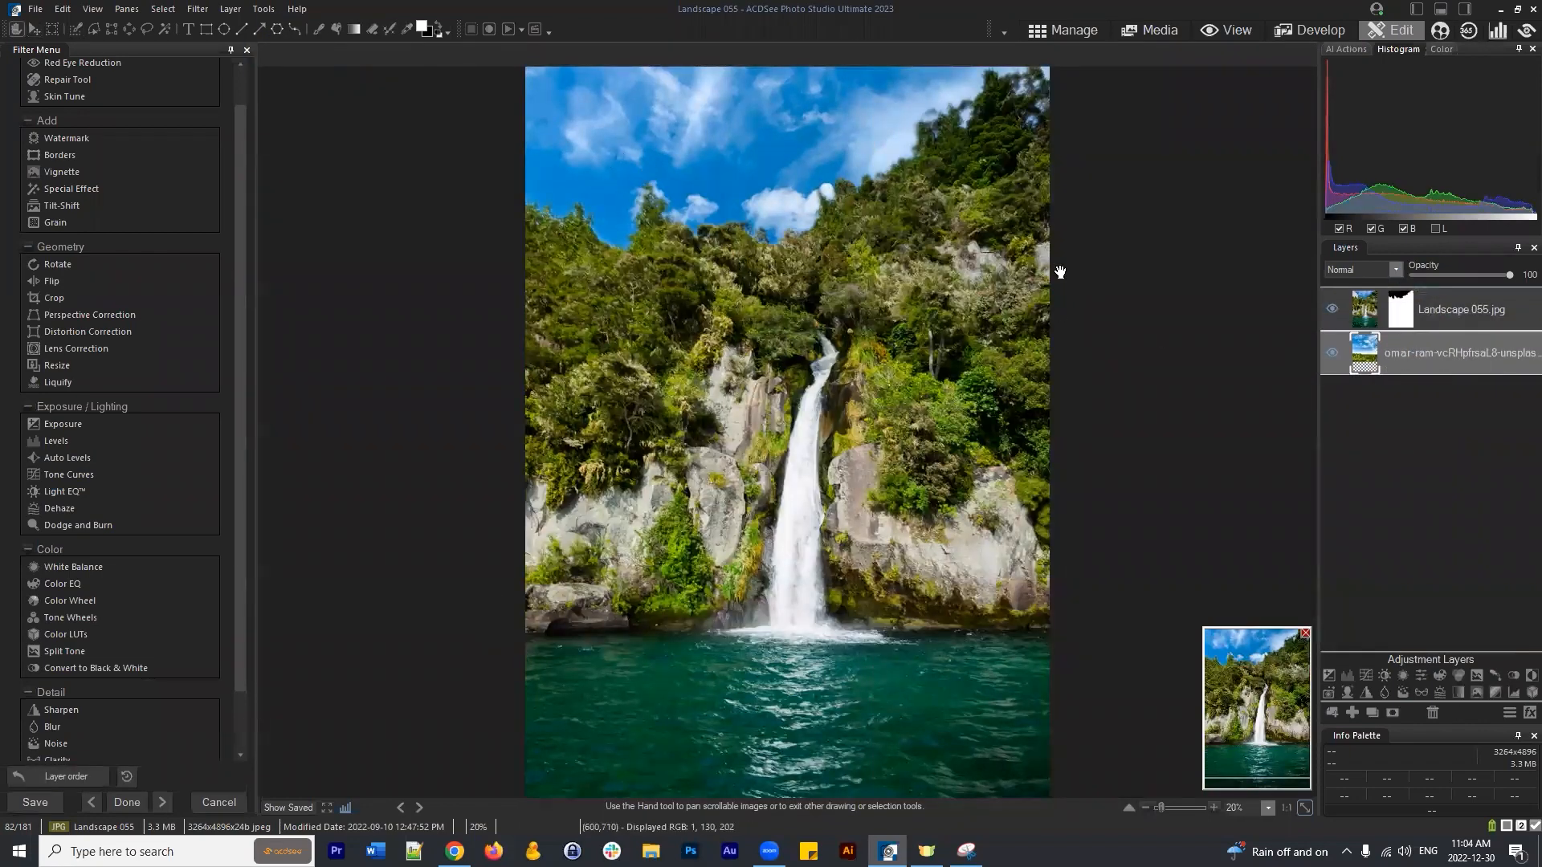
# Paint a short white stroke over the sky on the Landscape 055 layer mask with a size 21 brush, keeping that layer selected.
pyautogui.click(1402, 308)
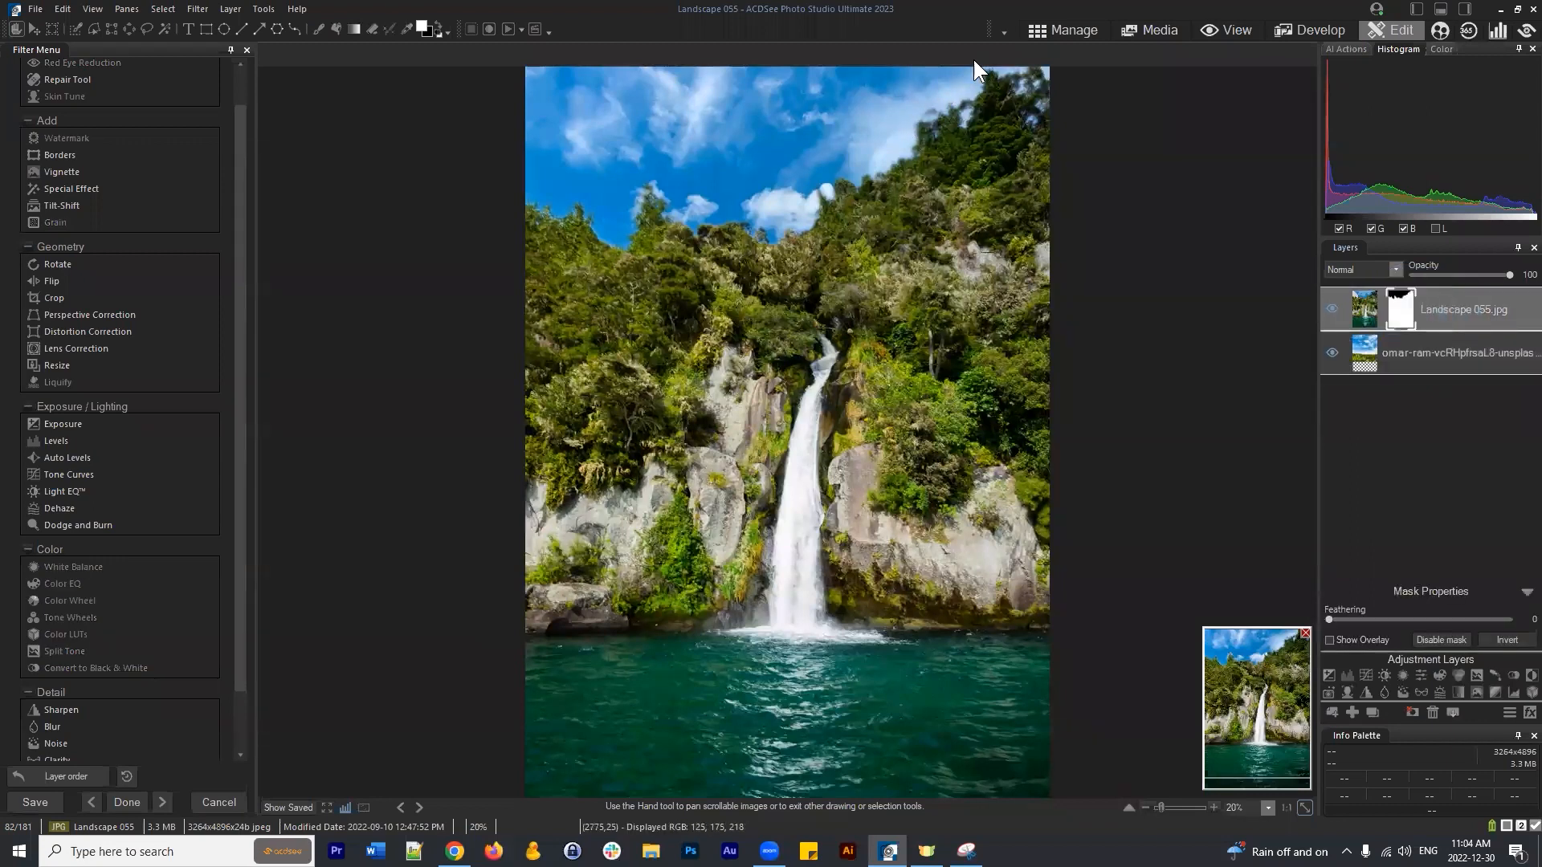
pyautogui.click(317, 29)
pyautogui.moveTo(602, 157); pyautogui.dragTo(620, 155)
pyautogui.click(1457, 305)
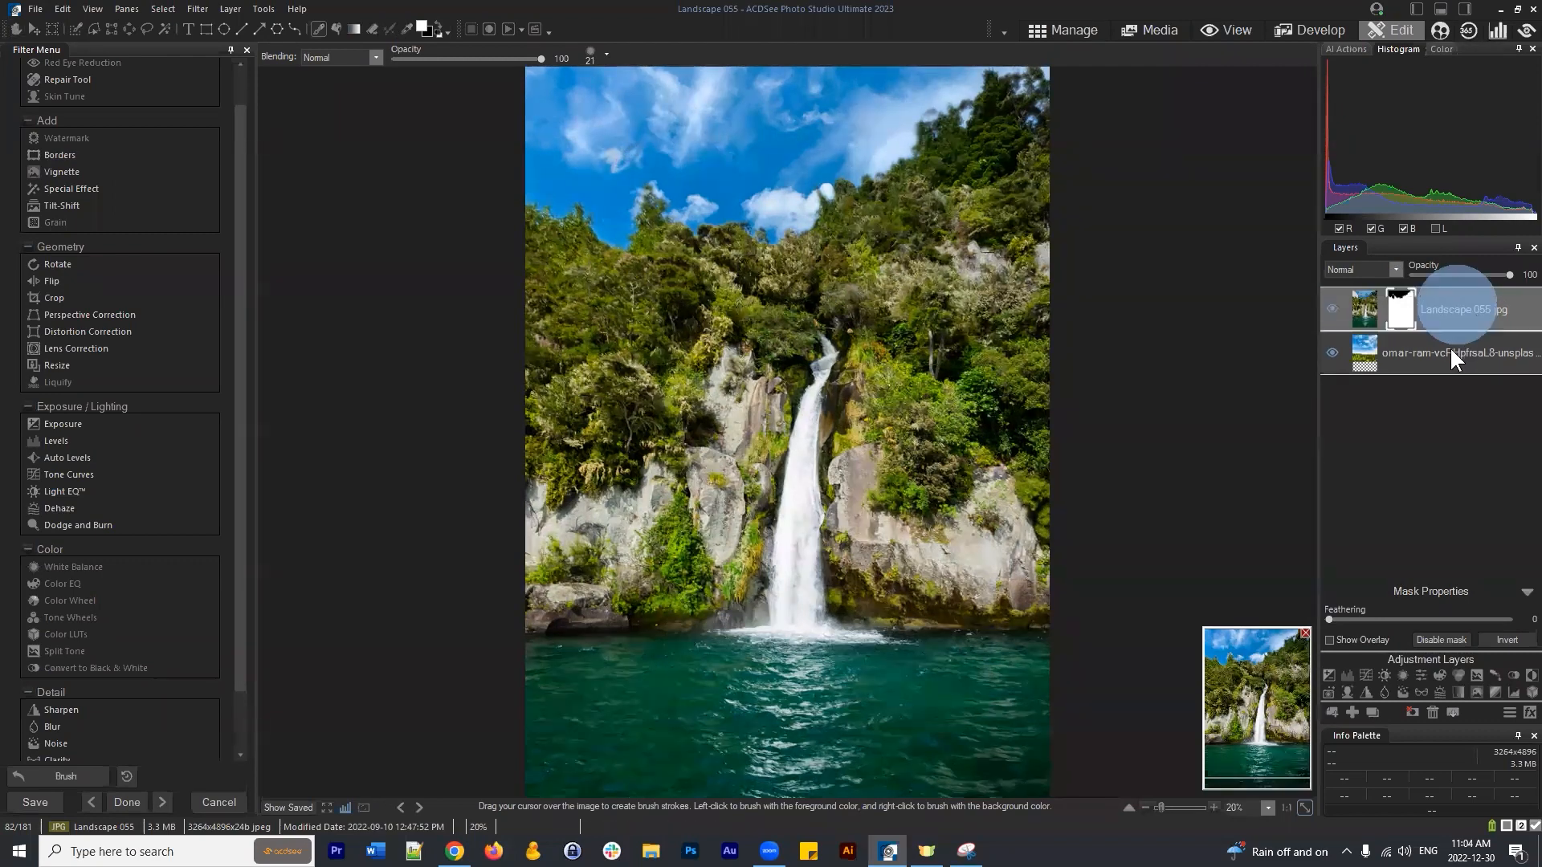
pyautogui.click(1452, 350)
pyautogui.click(1466, 313)
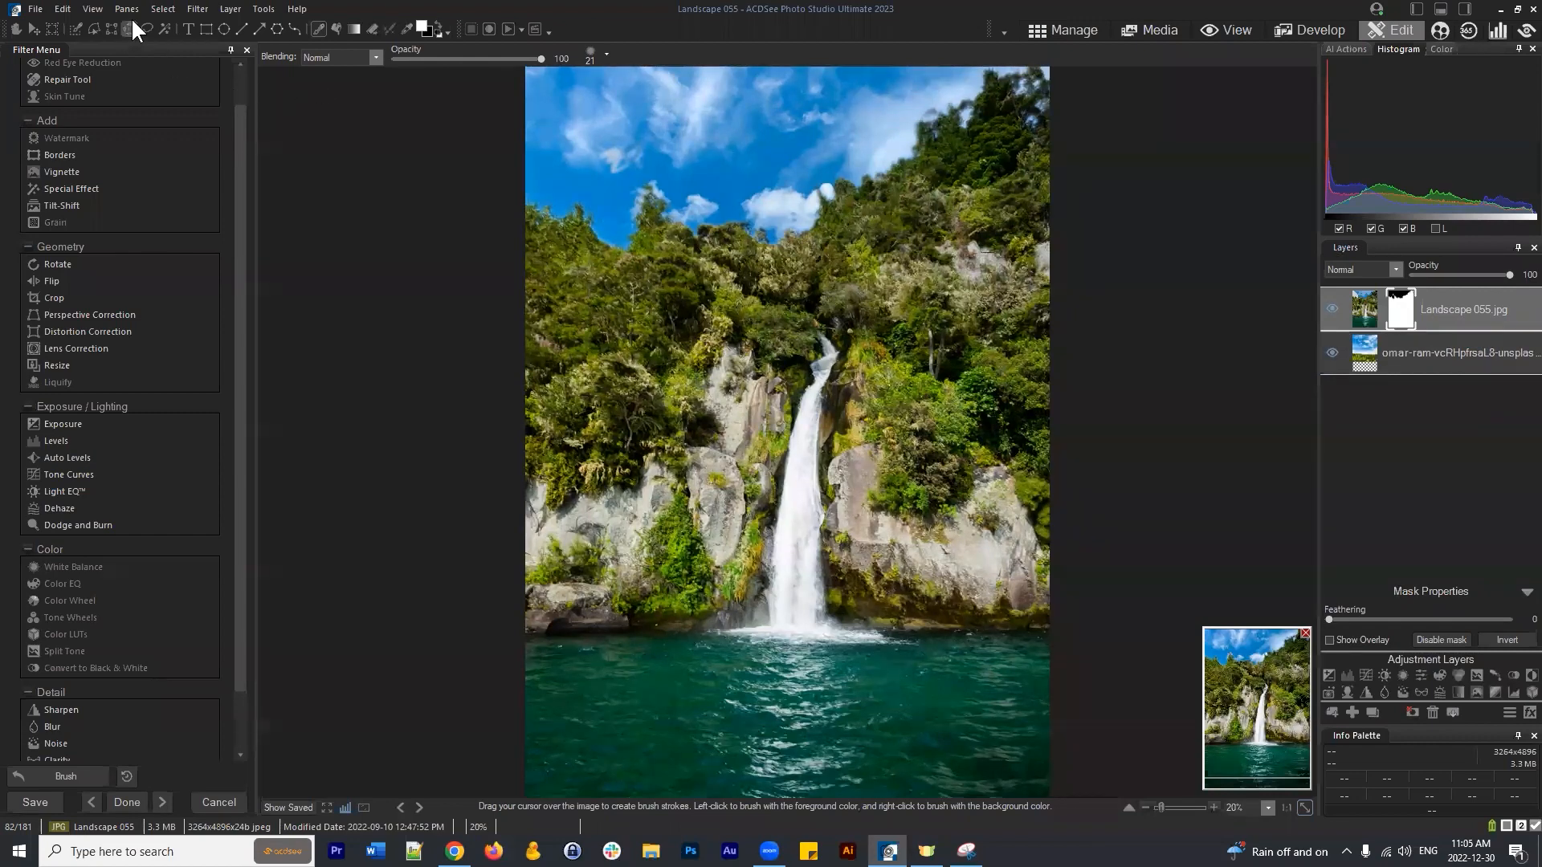
pyautogui.click(76, 29)
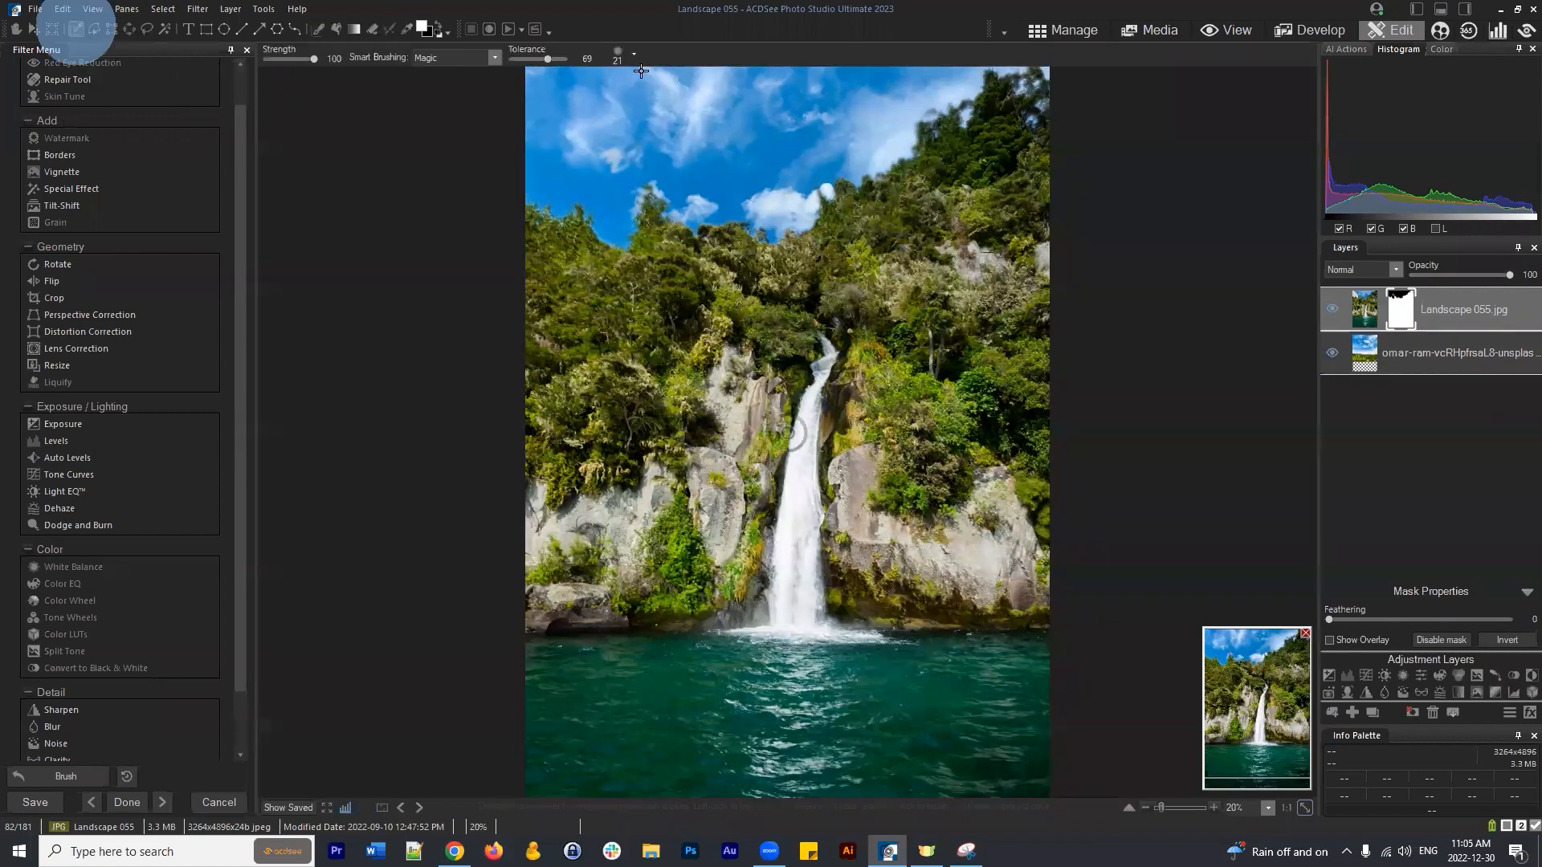
pyautogui.click(163, 9)
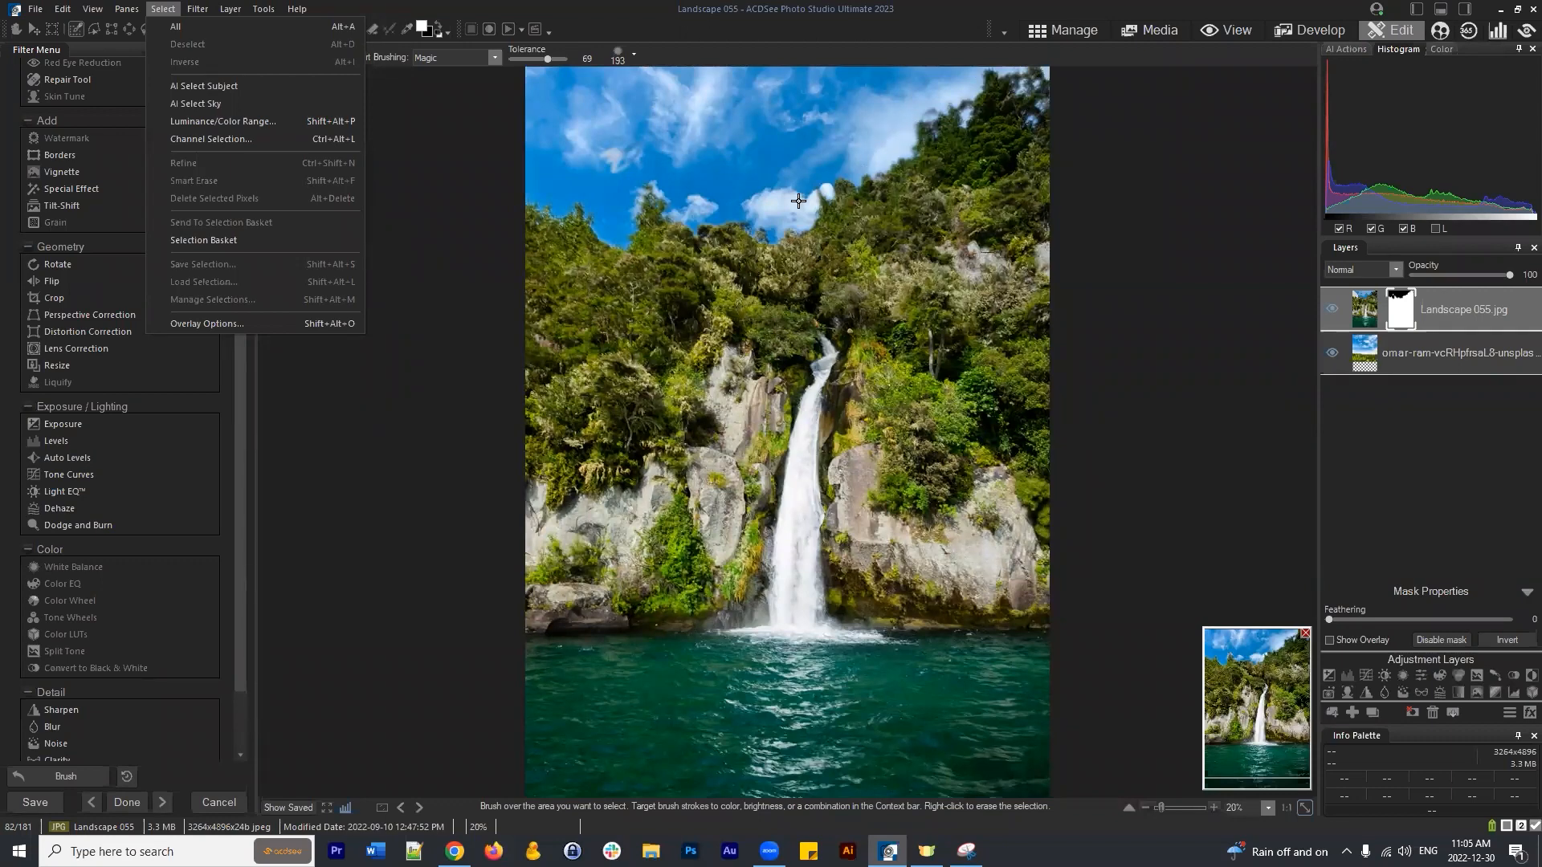
pyautogui.click(1155, 178)
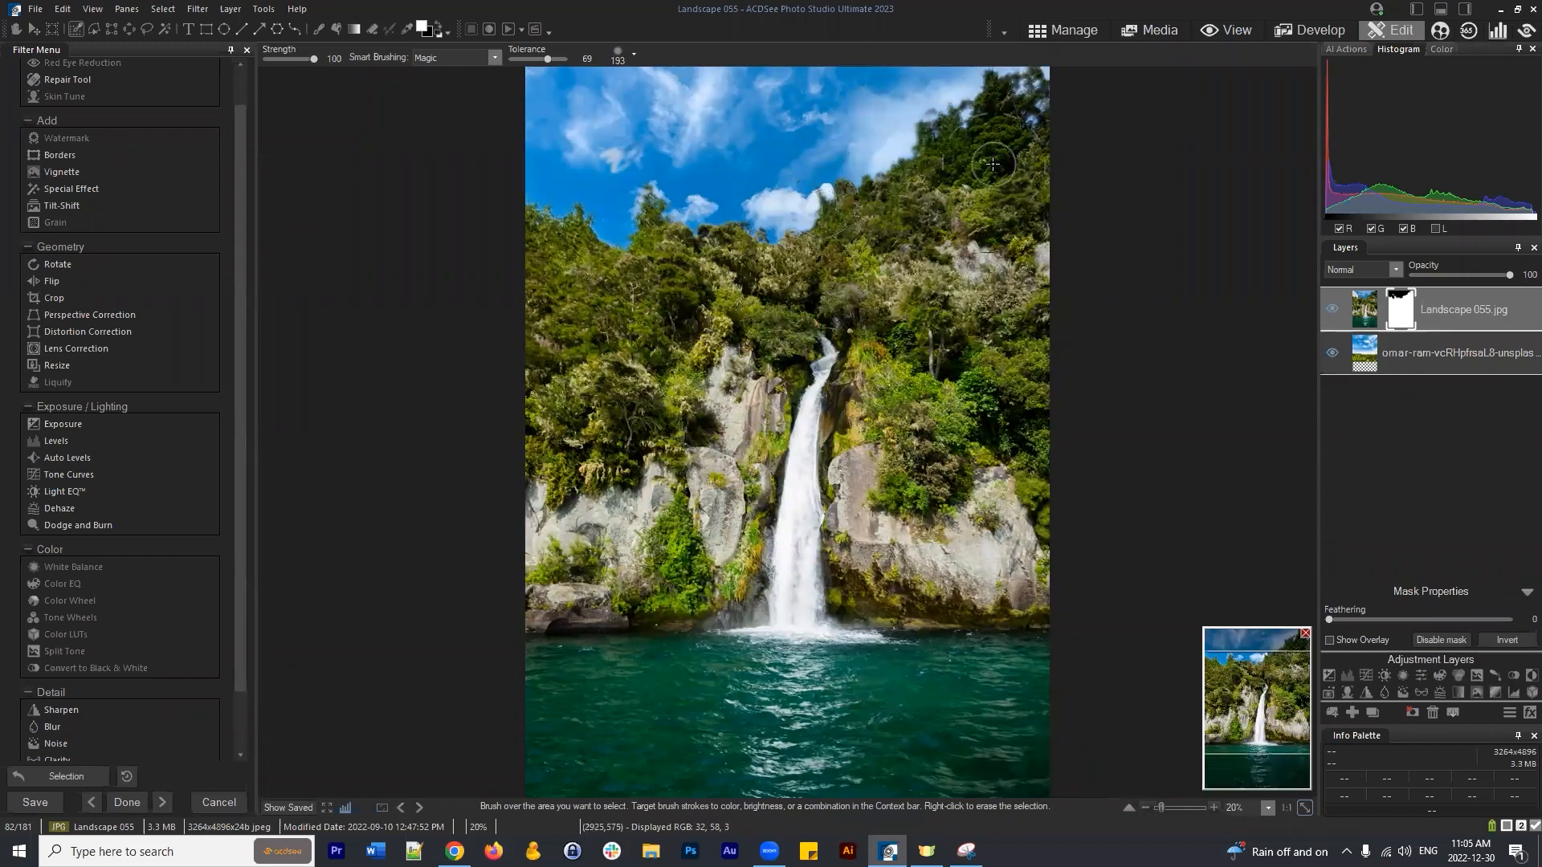
# Examine the mask edge where the treetops of the right-hand hillside meet the replaced sky.
pyautogui.scroll(1, 942, 180)
pyautogui.scroll(1, 941, 180)
pyautogui.moveTo(1028, 246); pyautogui.dragTo(875, 543)
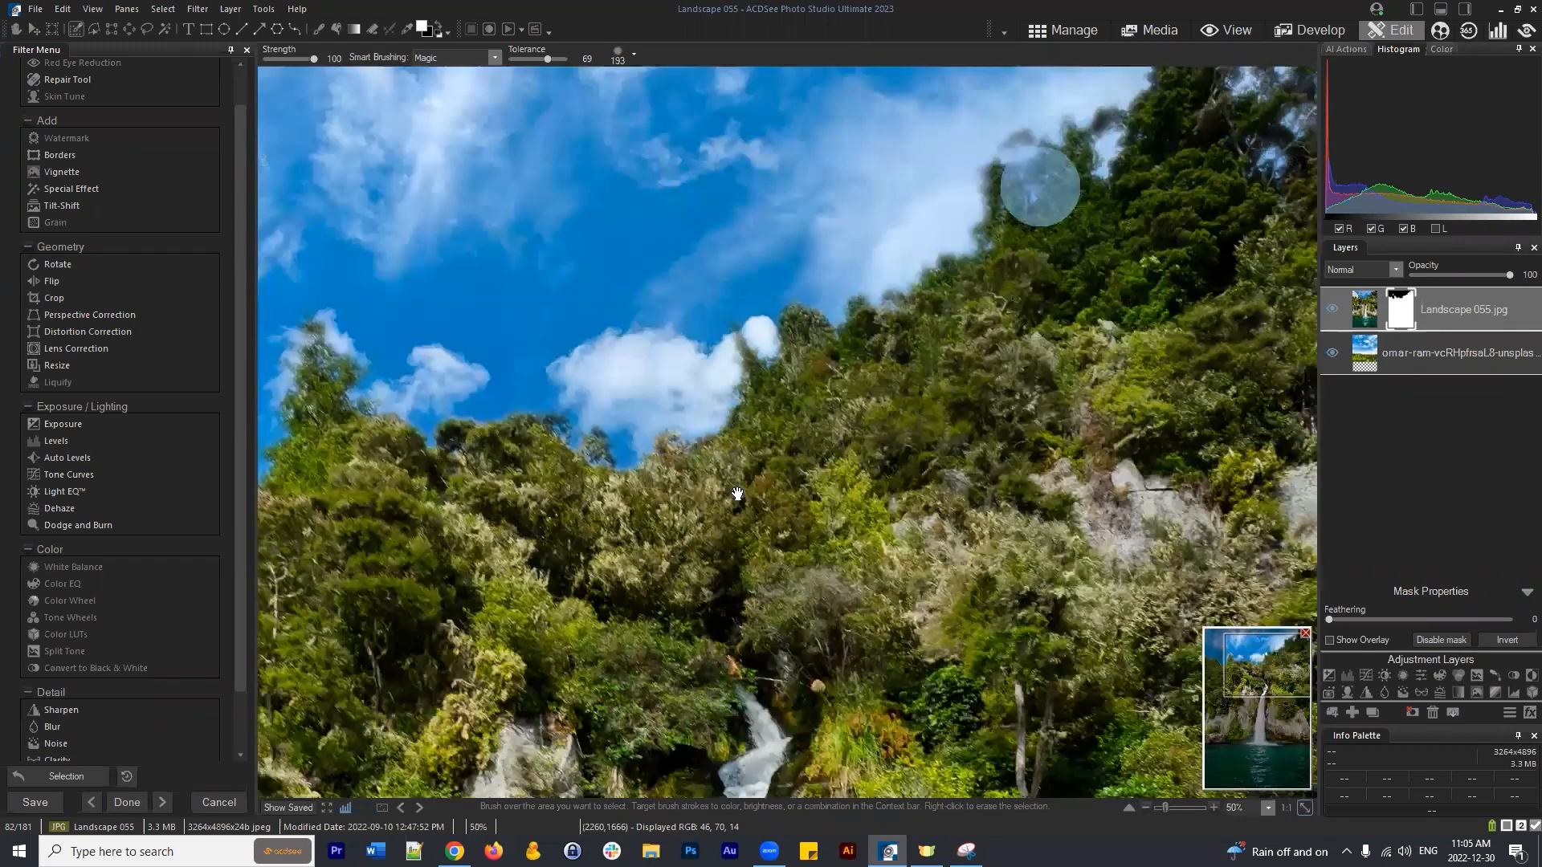
pyautogui.moveTo(737, 494); pyautogui.dragTo(579, 638)
pyautogui.scroll(-1, 981, 189)
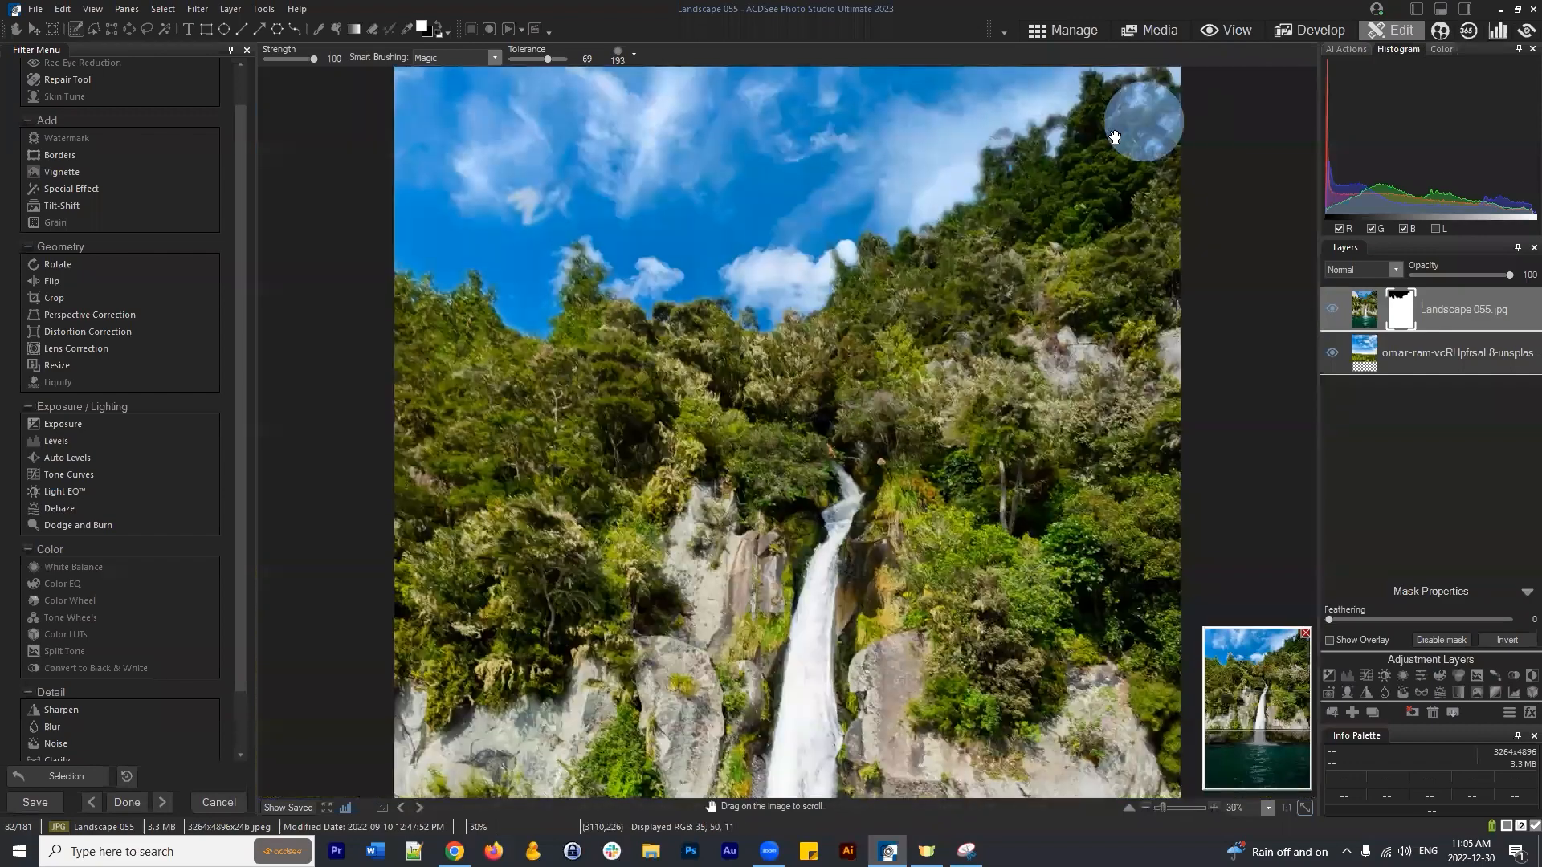
pyautogui.scroll(4, 1106, 370)
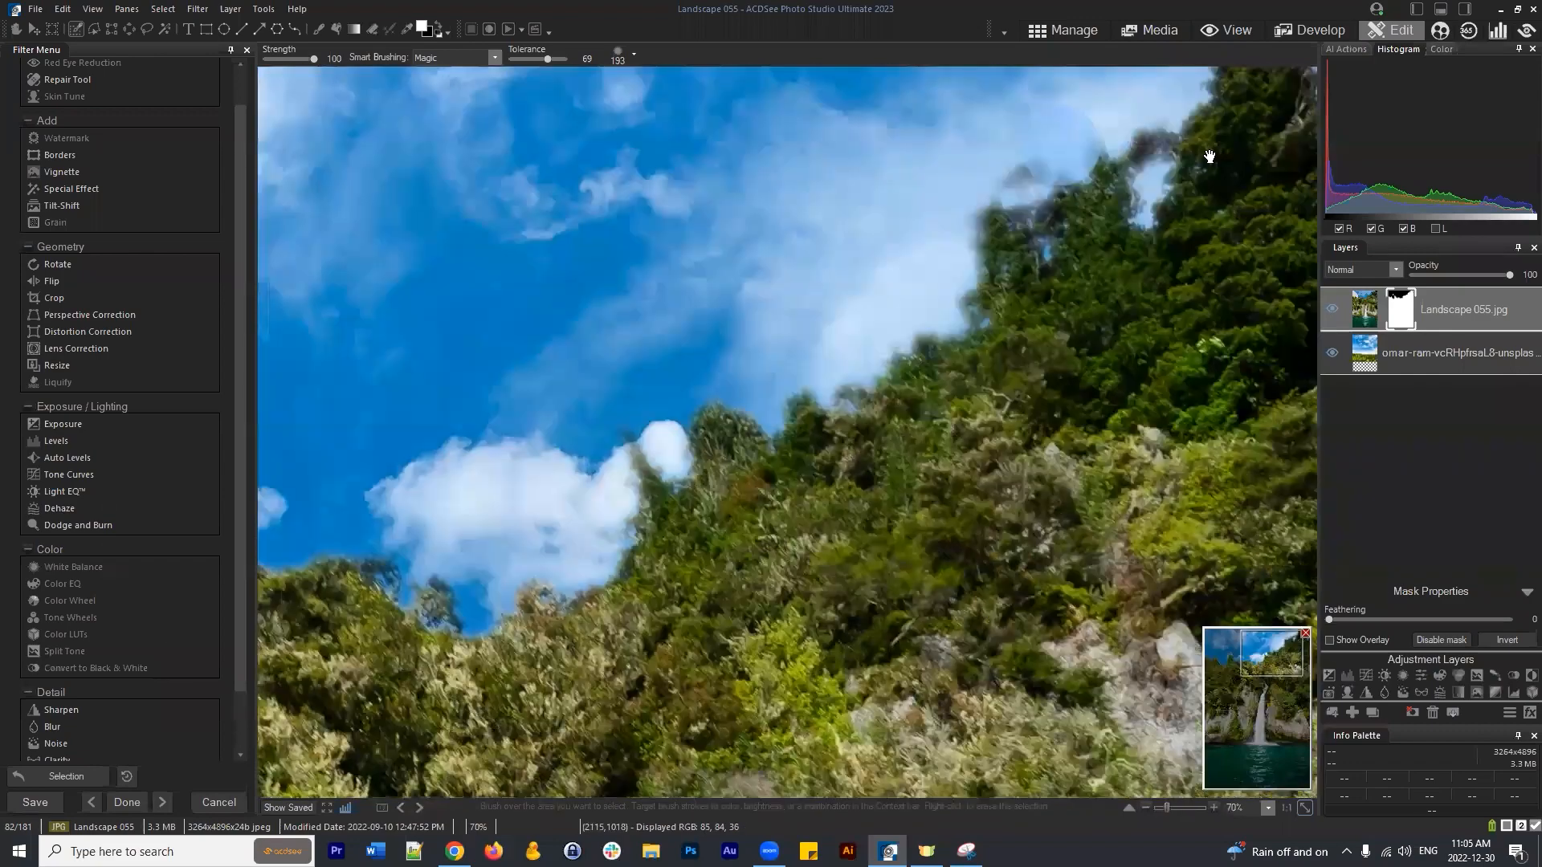
pyautogui.moveTo(1209, 156); pyautogui.dragTo(967, 294)
pyautogui.scroll(-5, 872, 170)
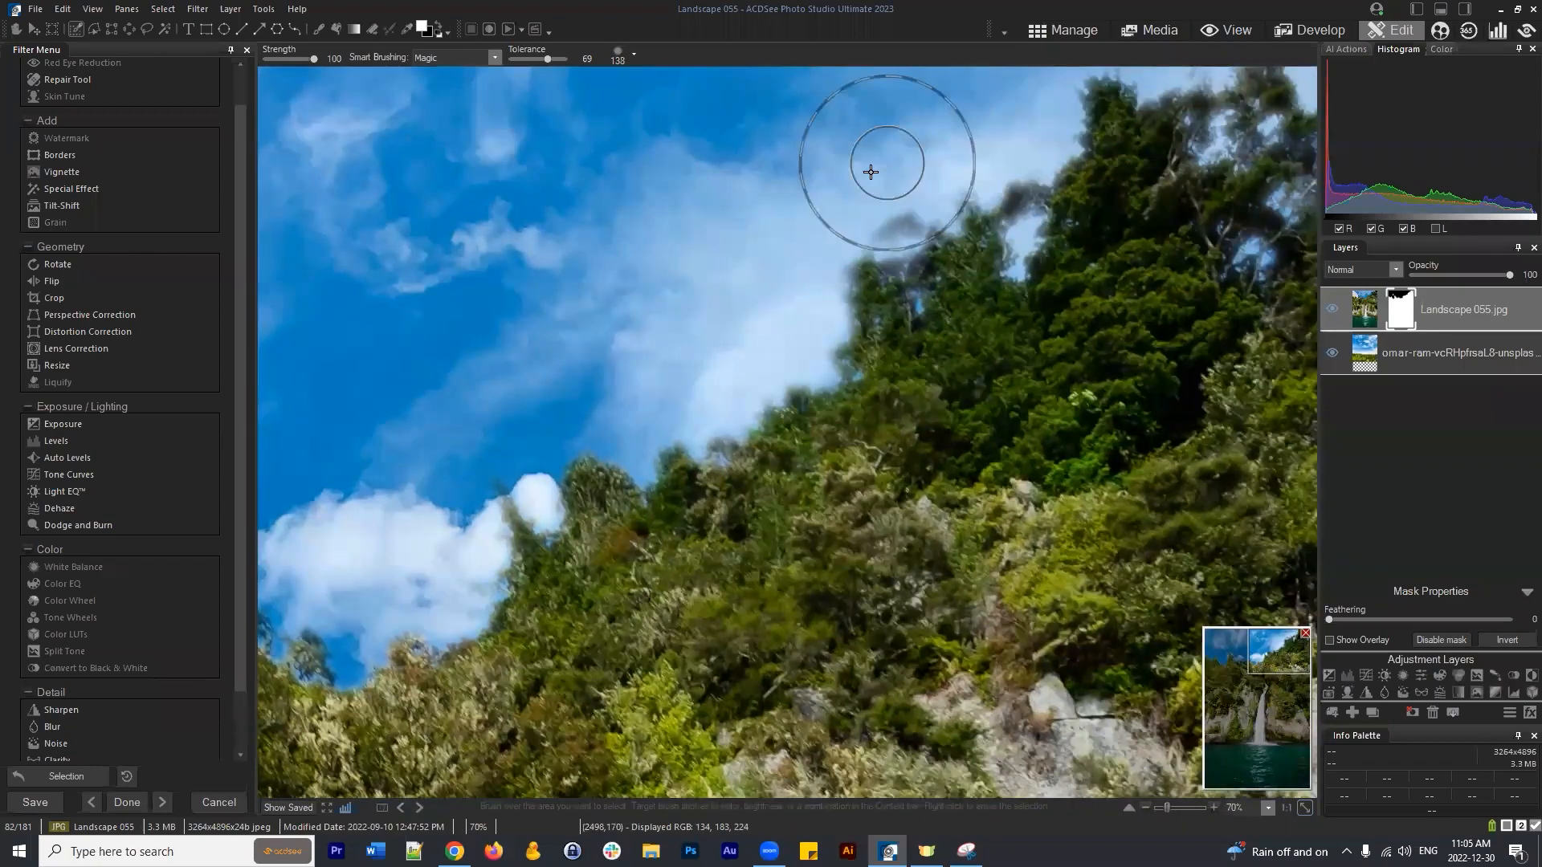
pyautogui.click(1401, 303)
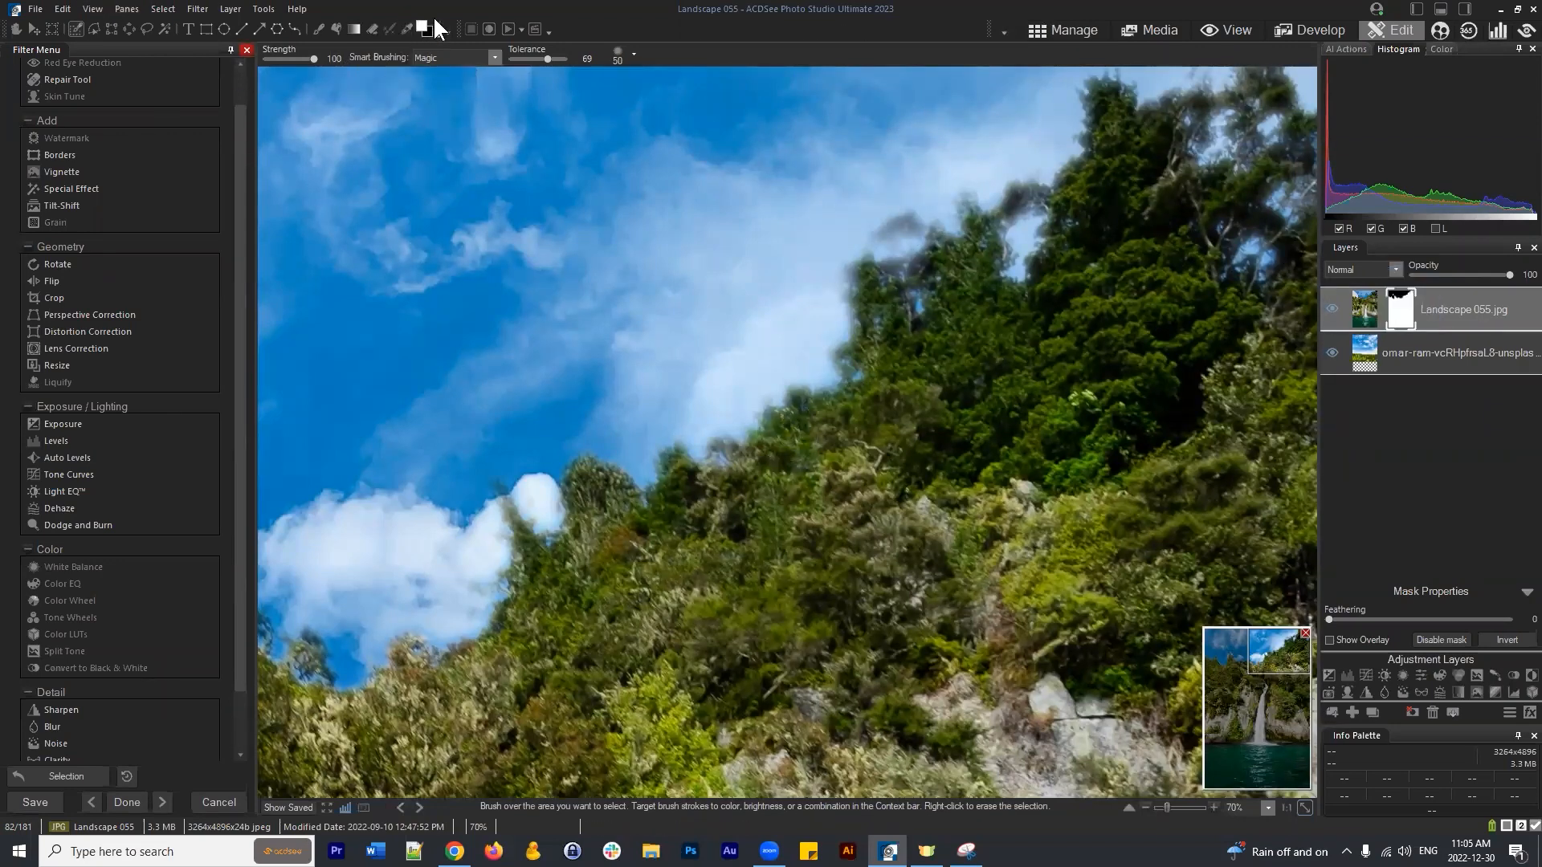
pyautogui.scroll(-3, 964, 229)
pyautogui.moveTo(914, 220)
pyautogui.mouseDown()
pyautogui.moveTo(878, 249)
pyautogui.moveTo(922, 230)
pyautogui.mouseUp()
pyautogui.hotkey('ctrl', 'z')
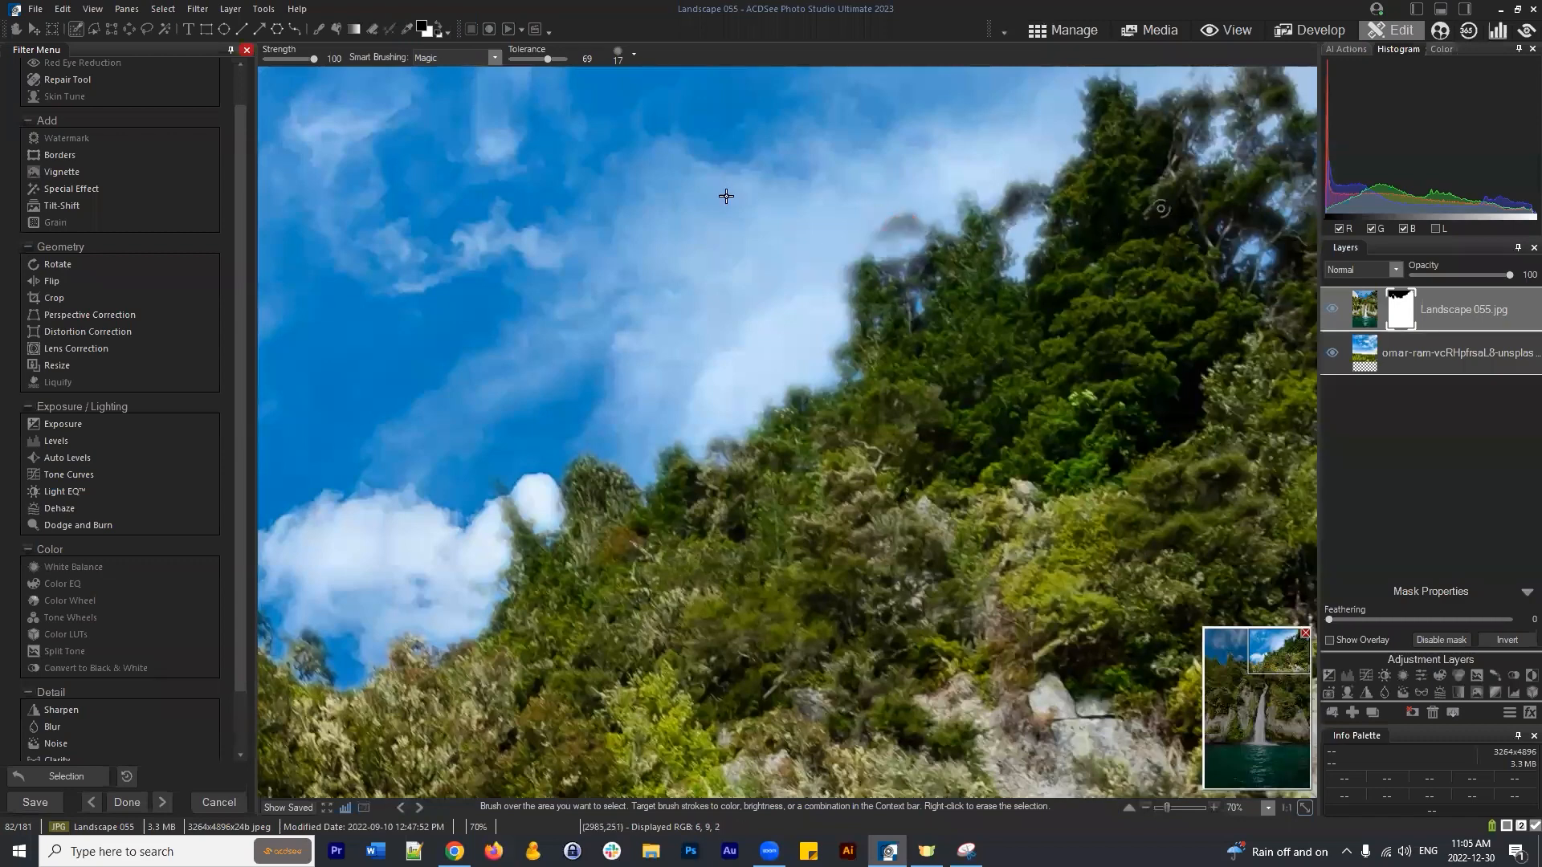
# Paint black with a size 21 brush on the Landscape 055 mask over the dark fringe above the treetops, and undo the last dab.
pyautogui.click(318, 30)
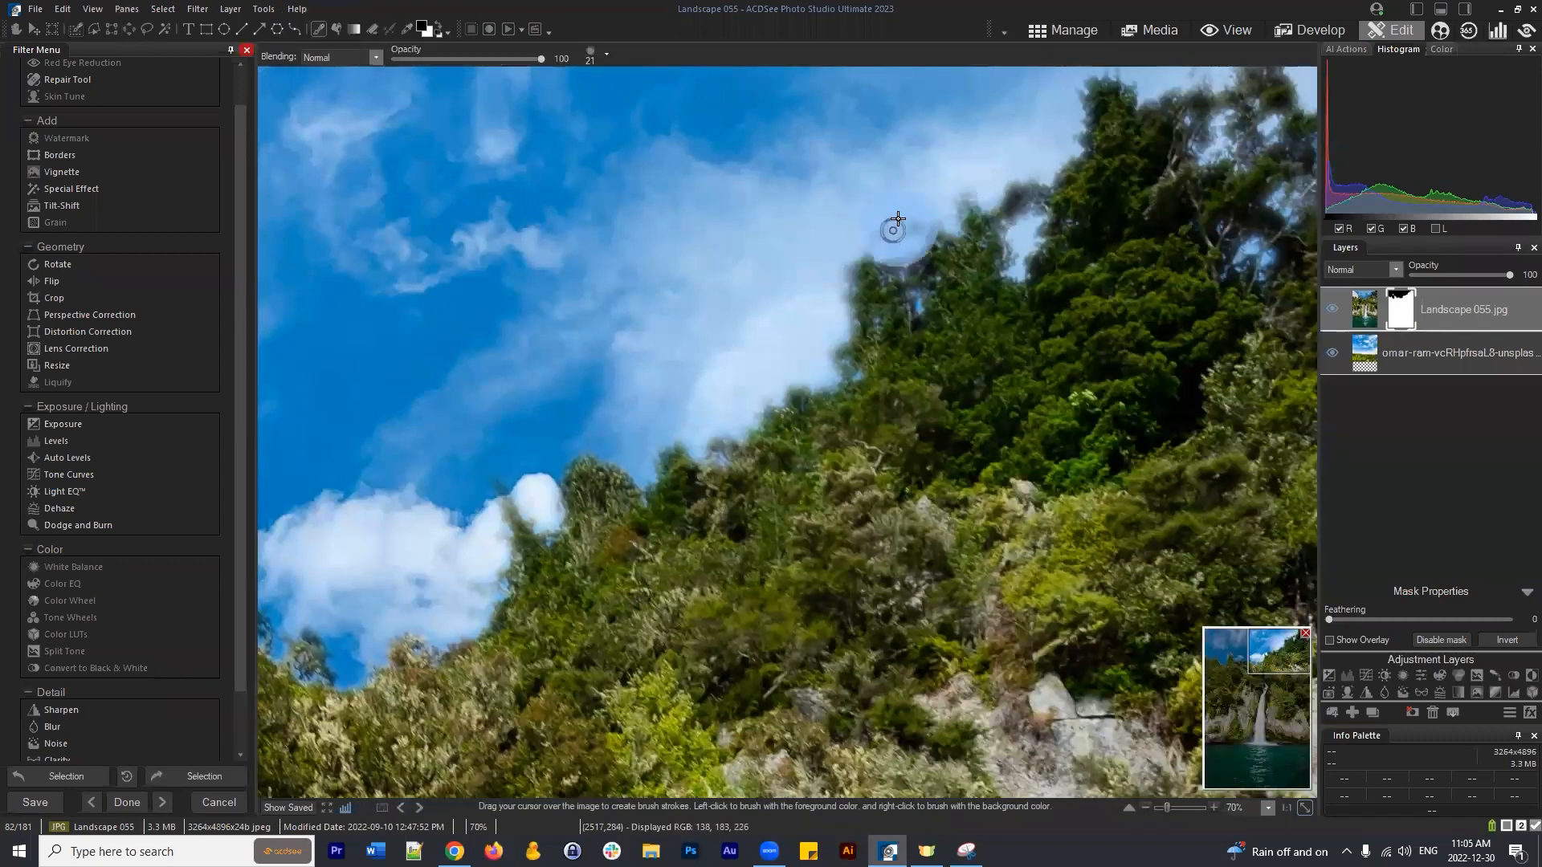
pyautogui.moveTo(893, 246)
pyautogui.mouseDown()
pyautogui.moveTo(915, 228)
pyautogui.moveTo(894, 247)
pyautogui.moveTo(858, 218)
pyautogui.moveTo(895, 228)
pyautogui.mouseUp()
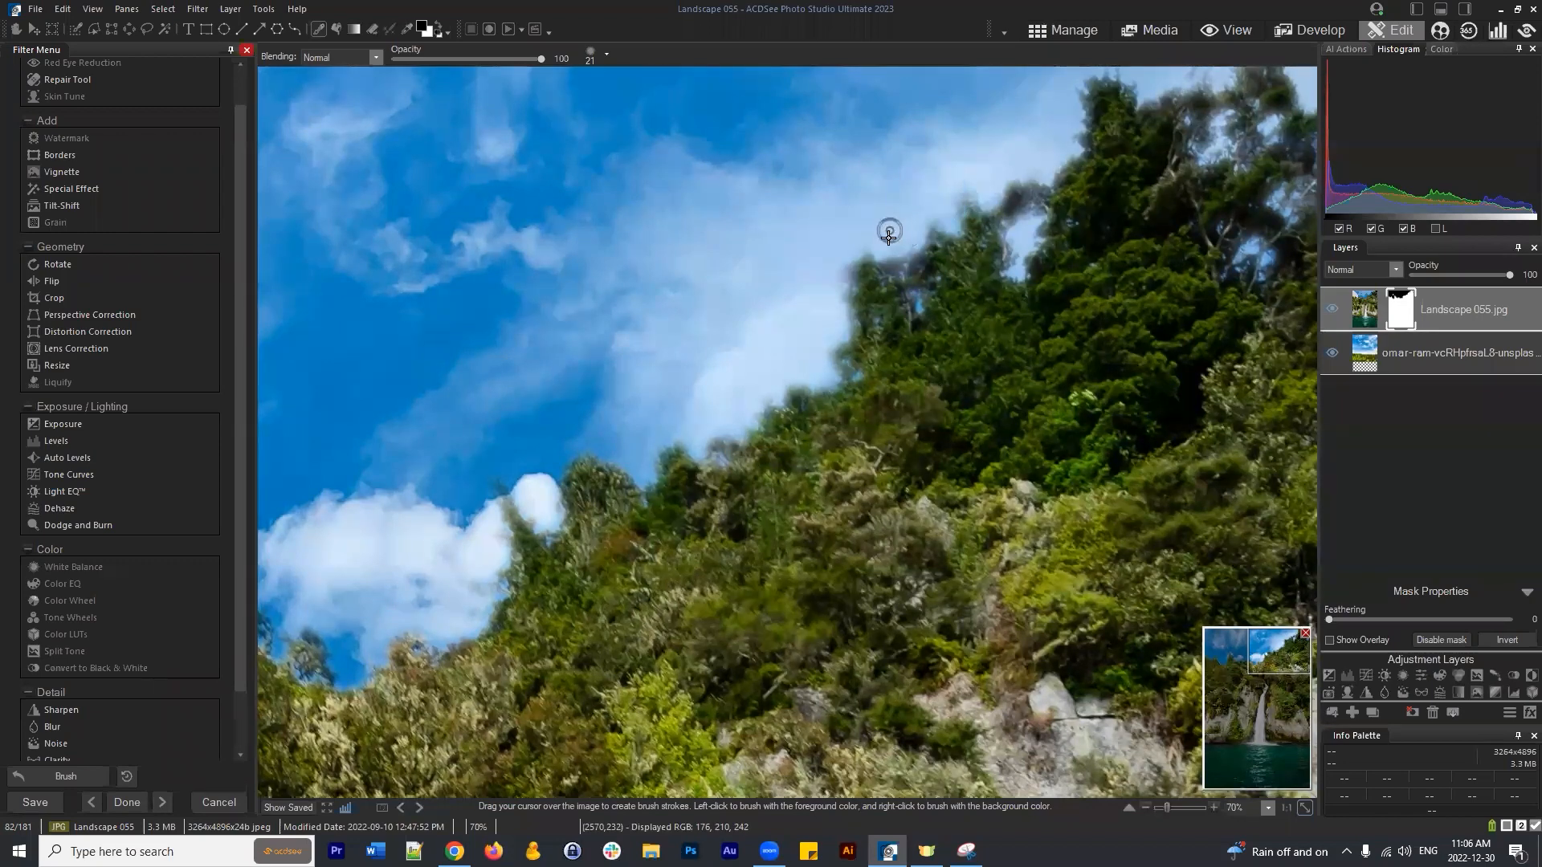
pyautogui.click(954, 262)
pyautogui.scroll(-4, 956, 260)
pyautogui.hotkey('ctrl', 'z')
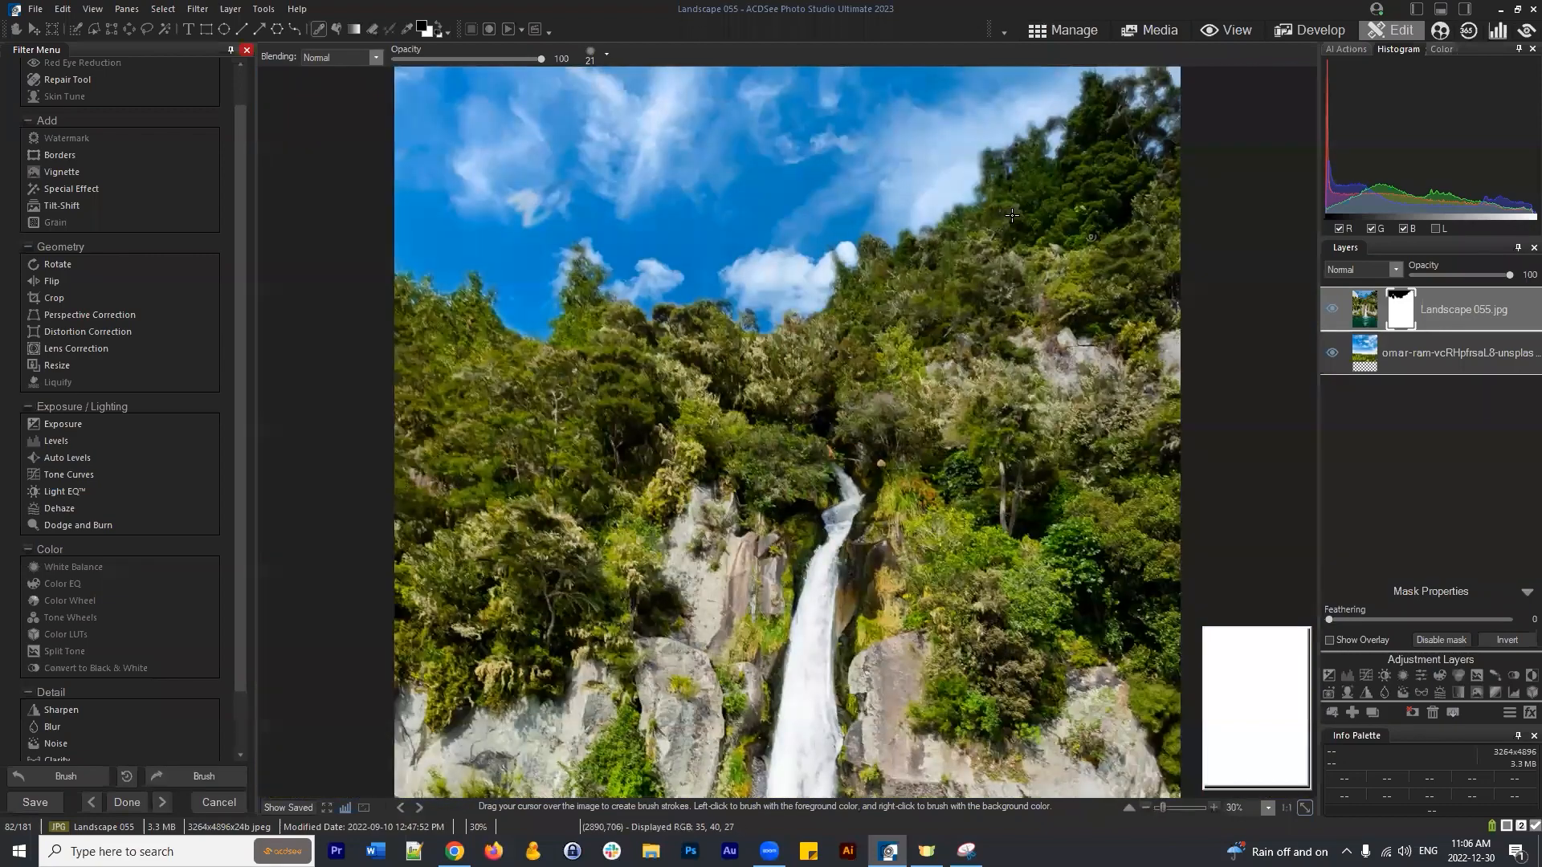
pyautogui.scroll(-1, 1012, 214)
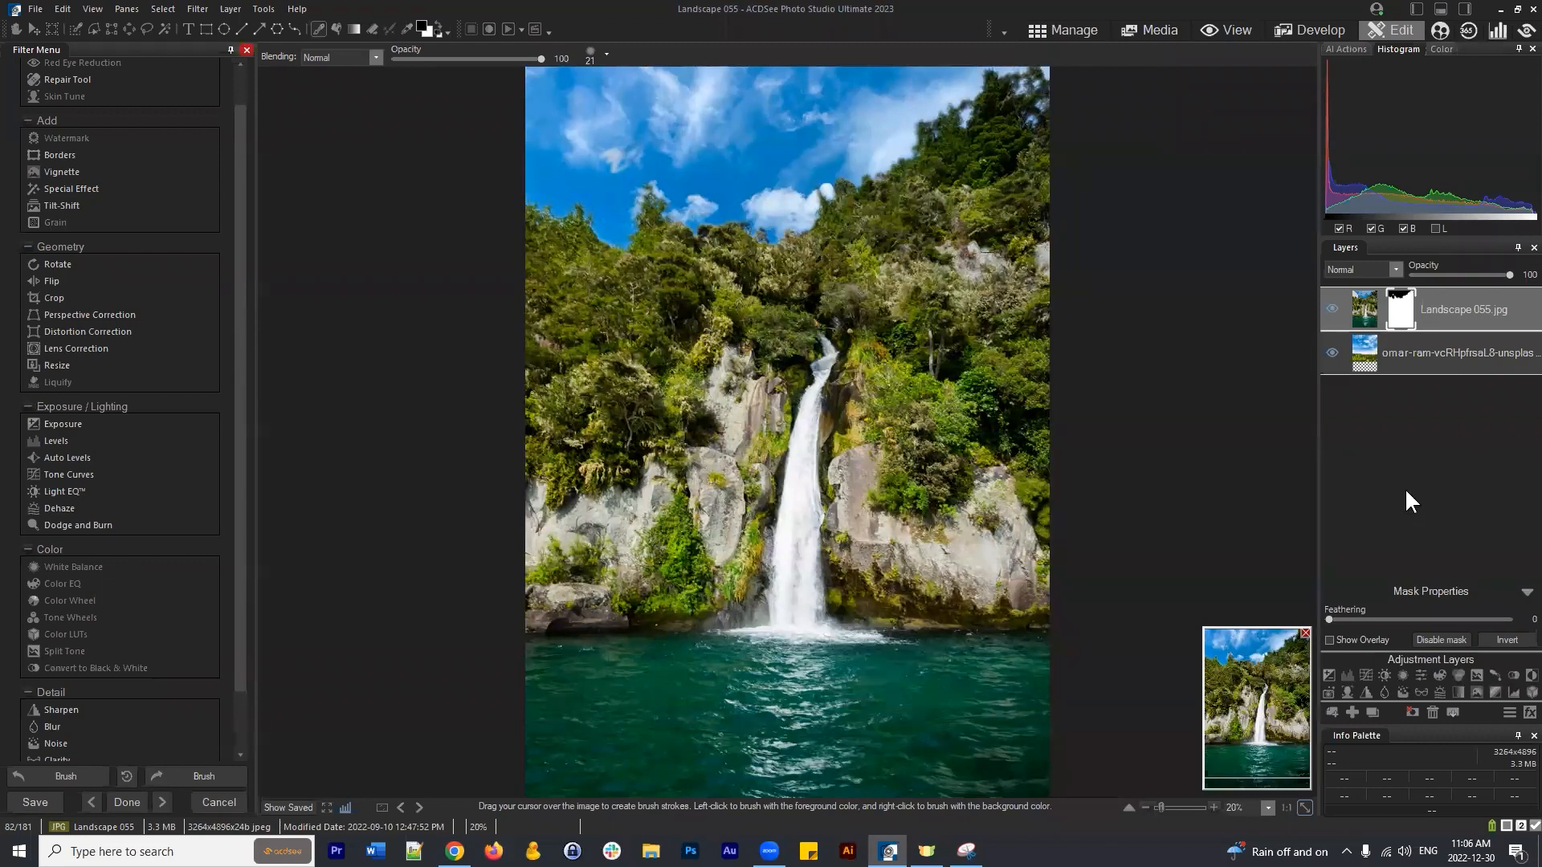
# Show the Landscape 055 mask overlay in the Mask Highlighted style, in red at 75 opacity.
pyautogui.rightClick(1405, 314)
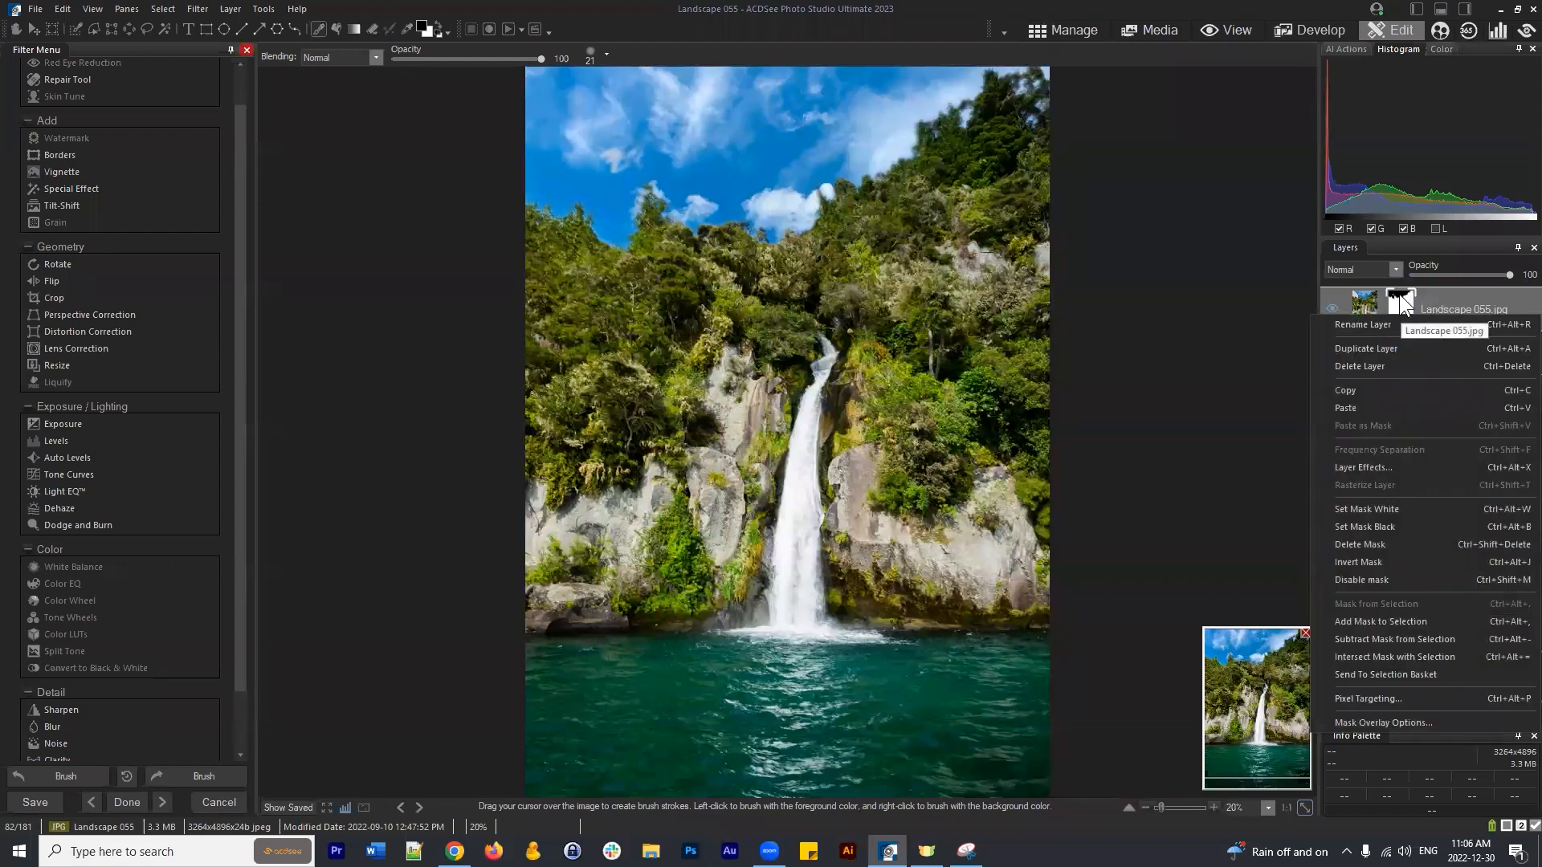
pyautogui.click(1438, 719)
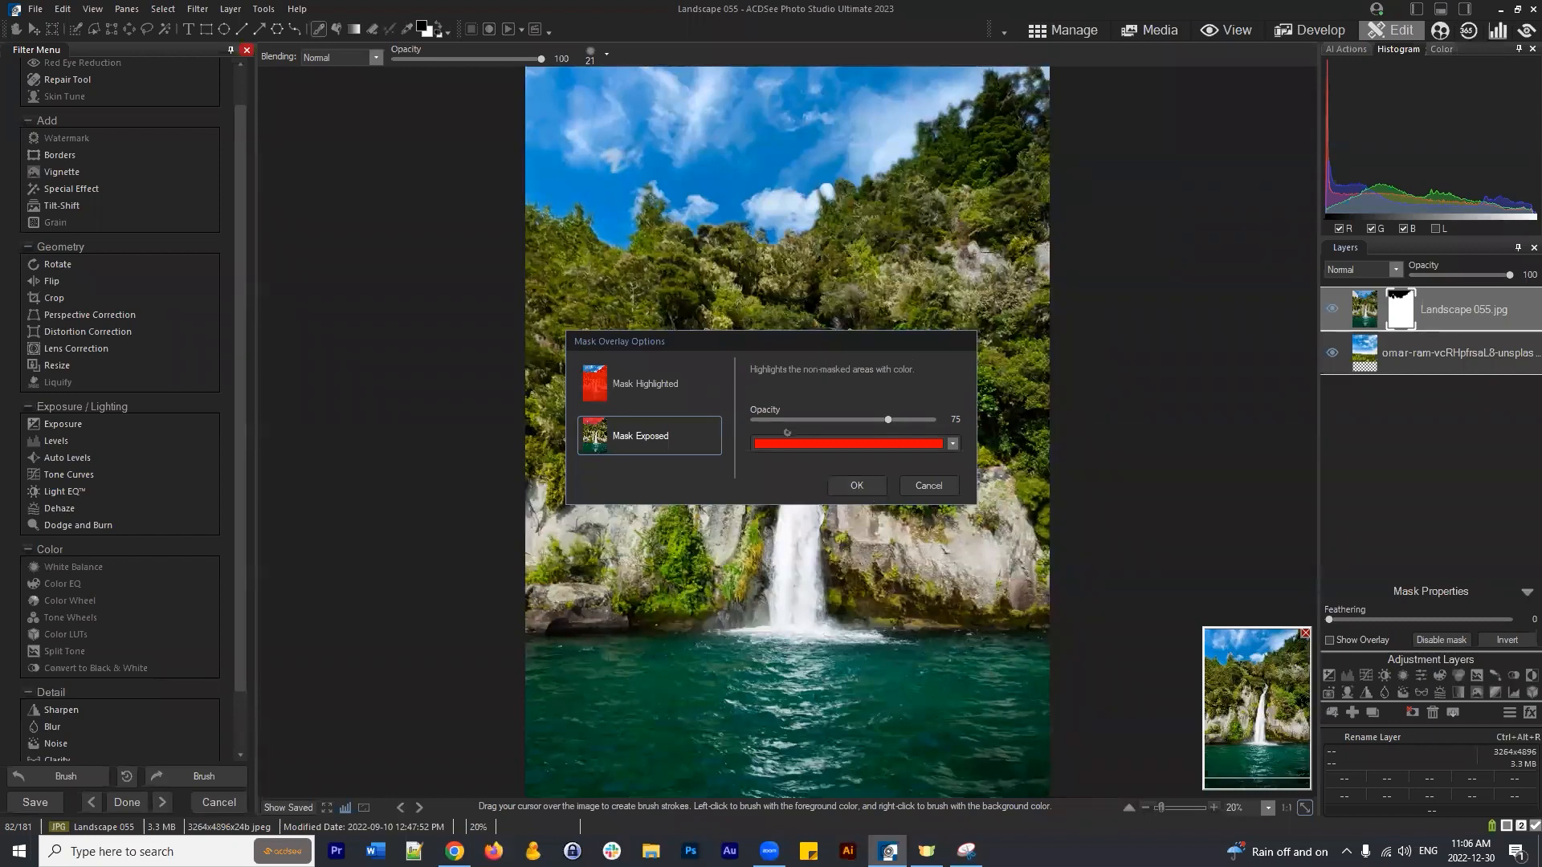
pyautogui.click(671, 382)
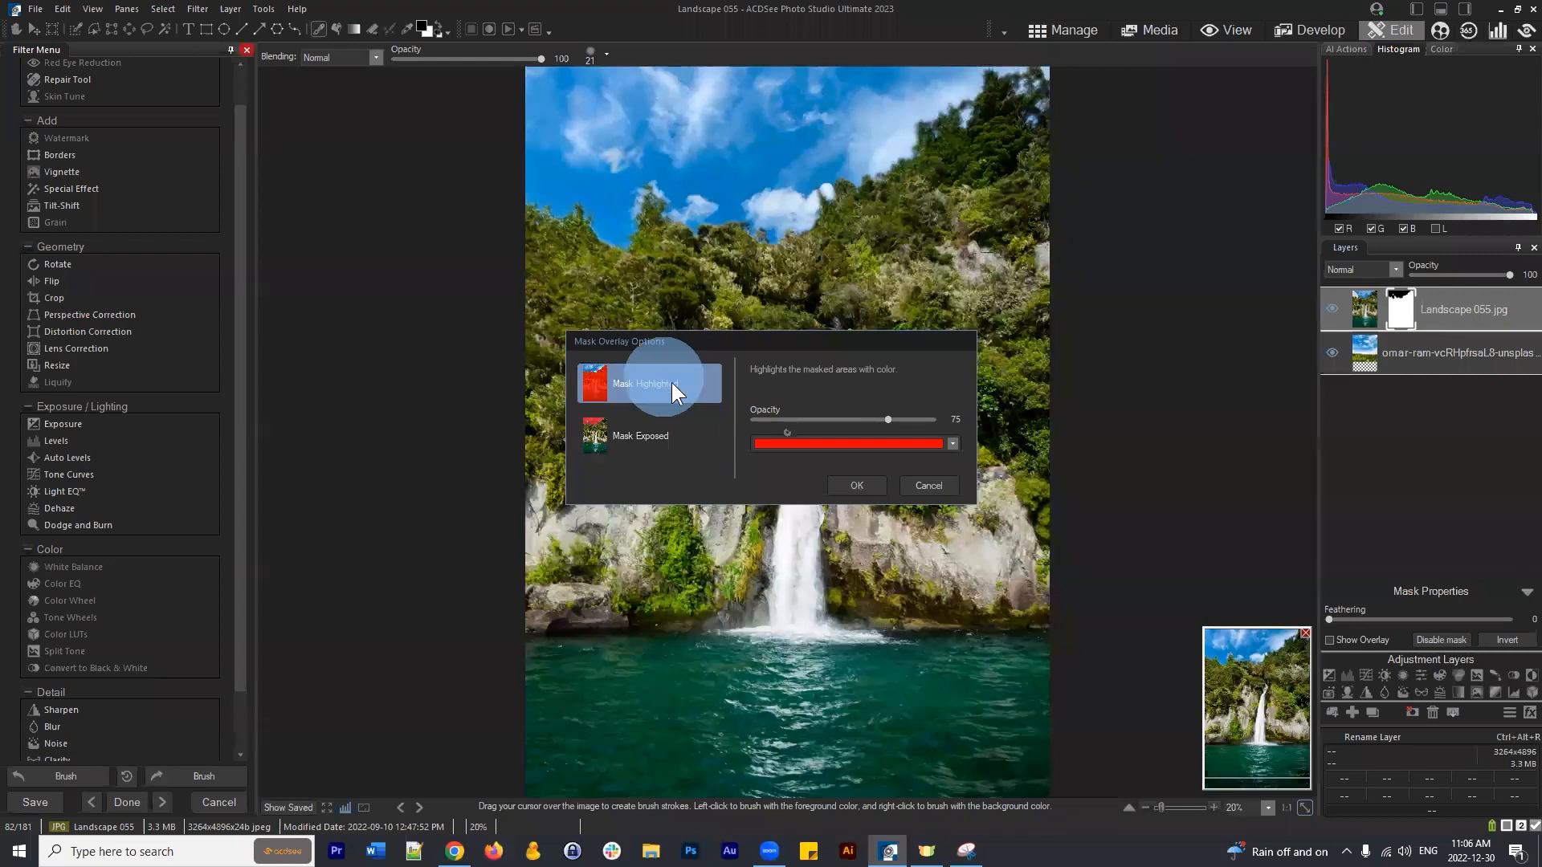
pyautogui.click(856, 482)
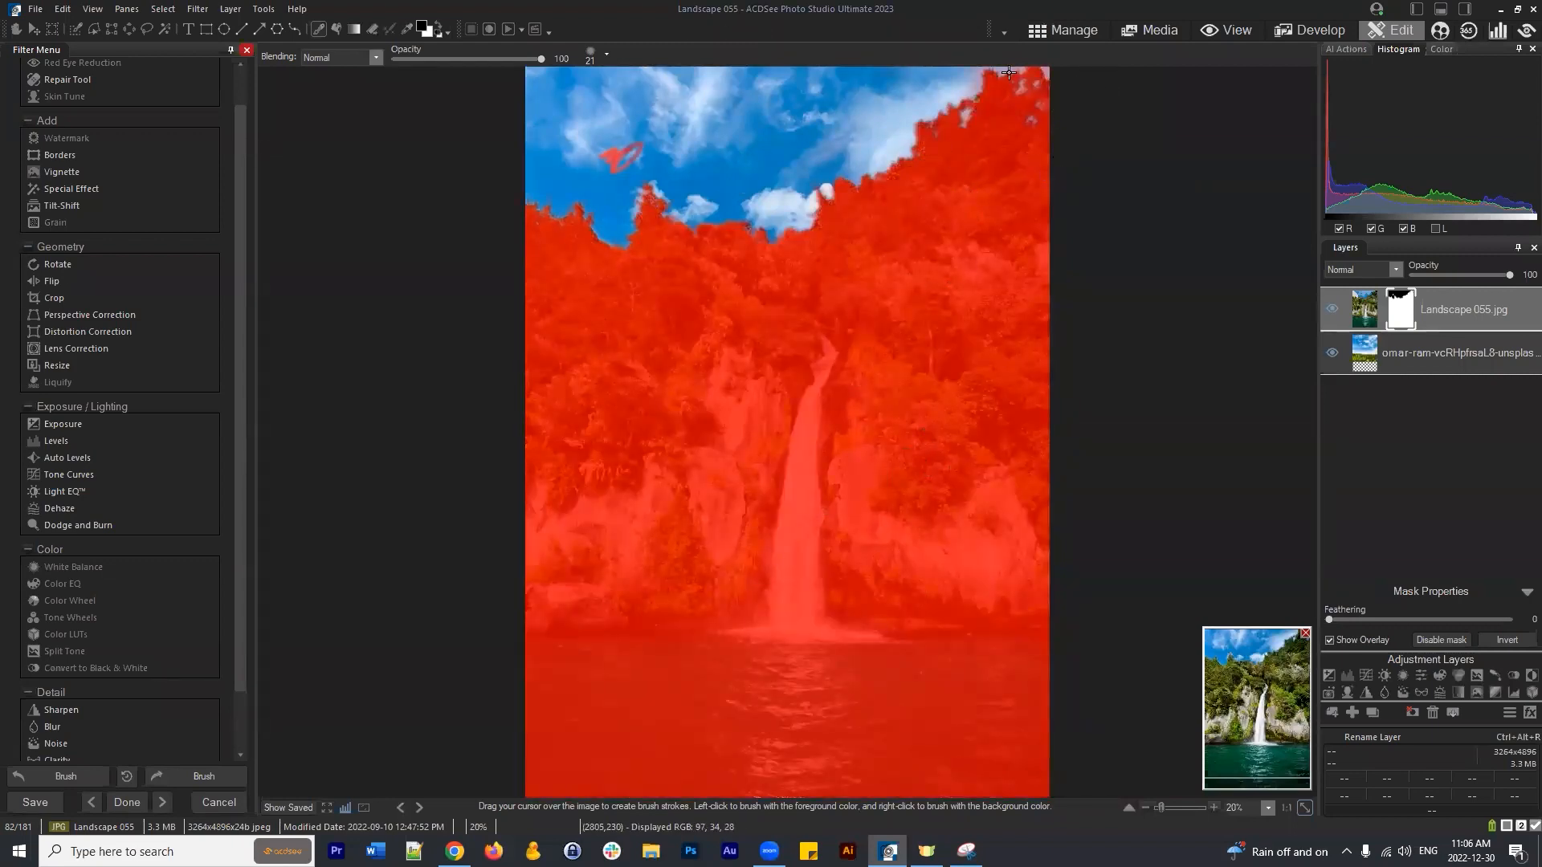
# Review the Landscape 055 mask's overlay options and the selection commands without changing any setting.
pyautogui.rightClick(1401, 305)
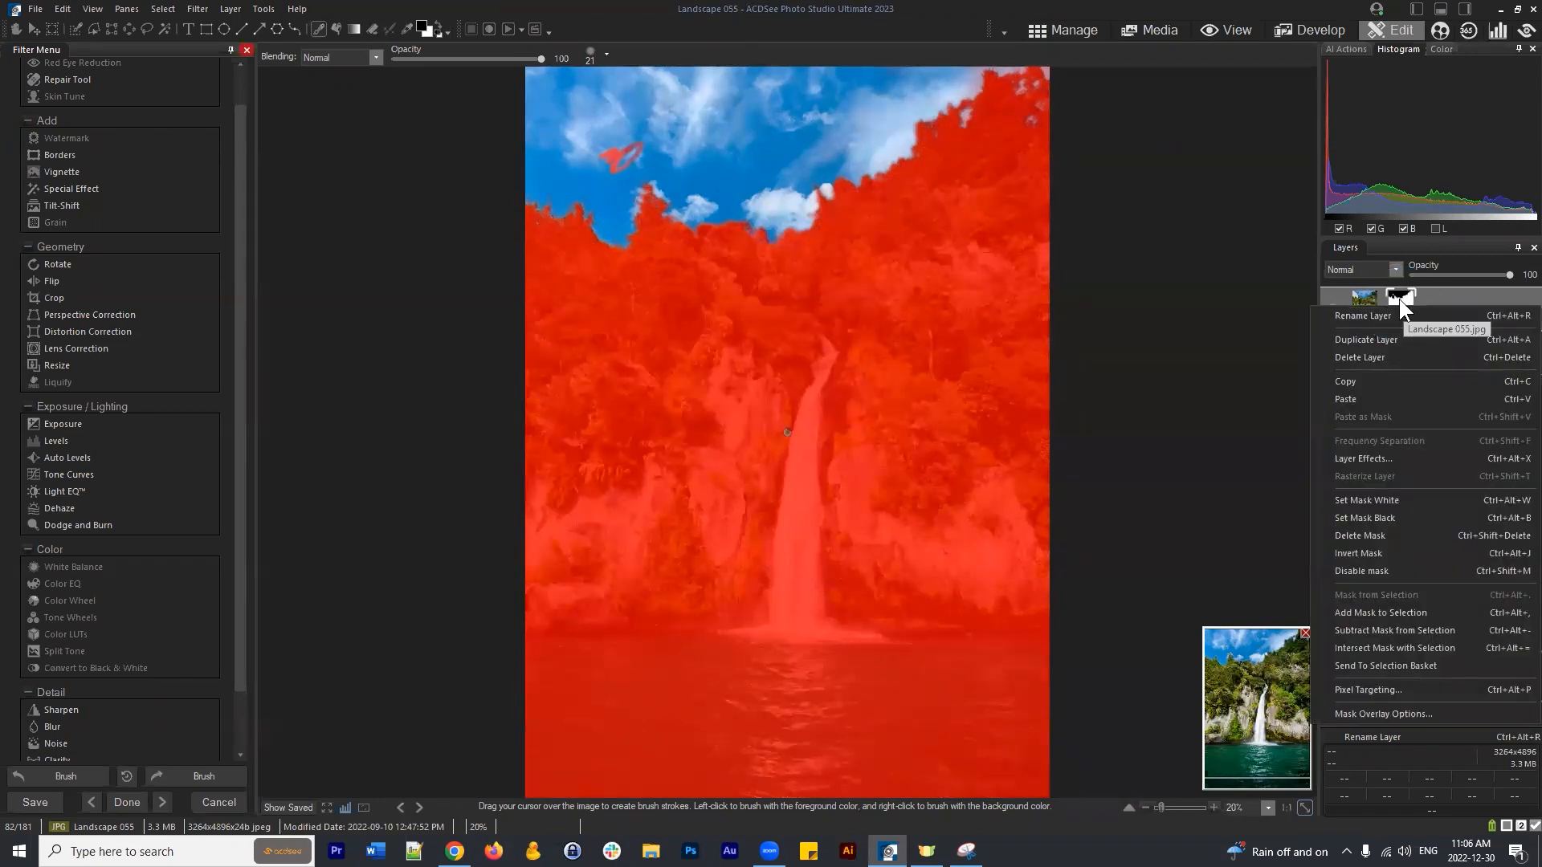
pyautogui.click(1410, 712)
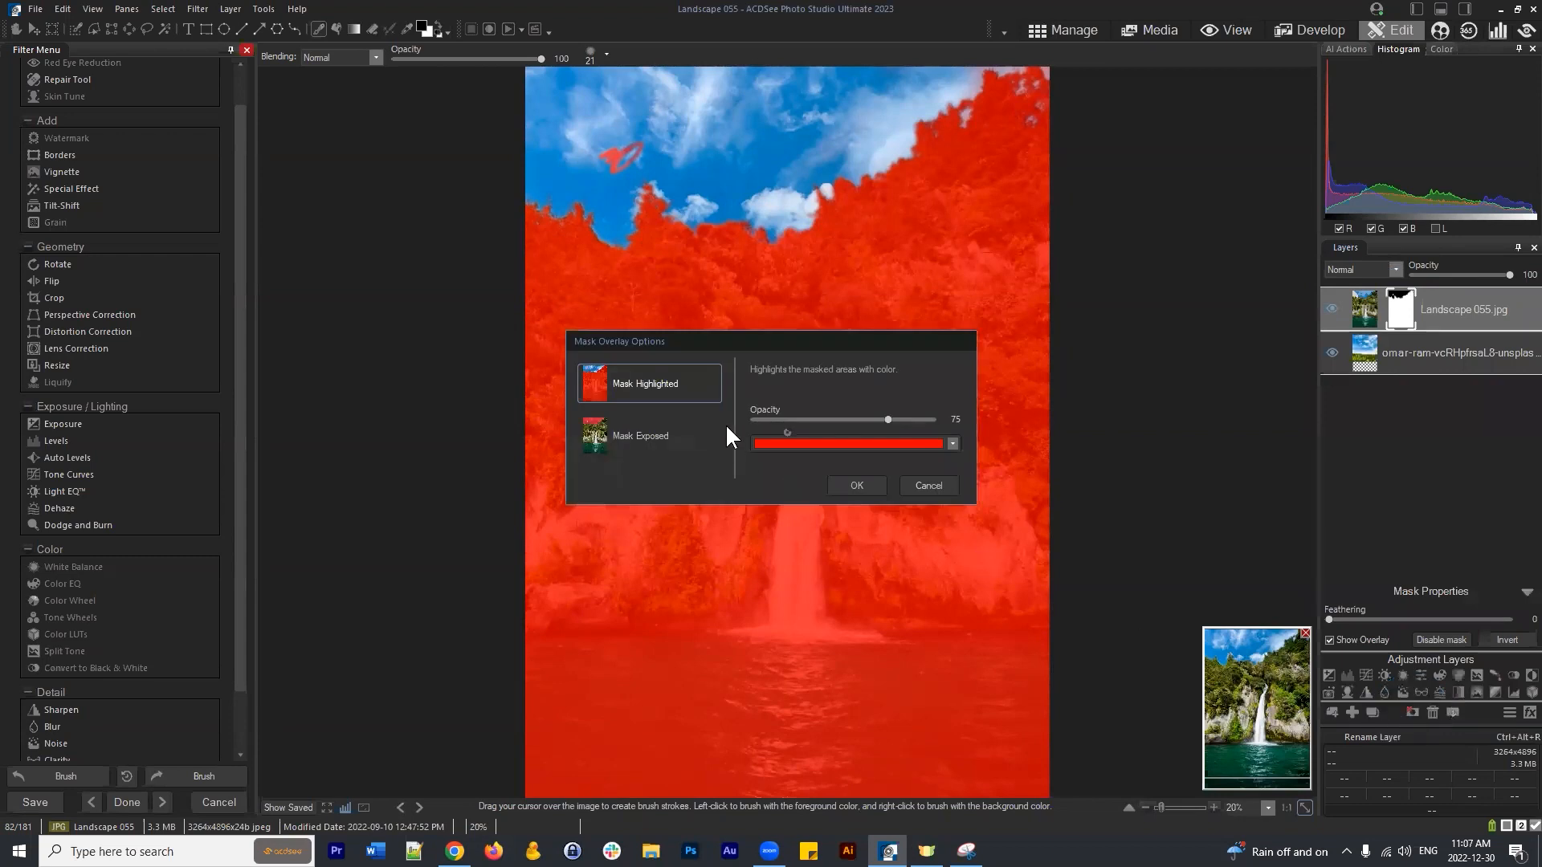
pyautogui.click(856, 480)
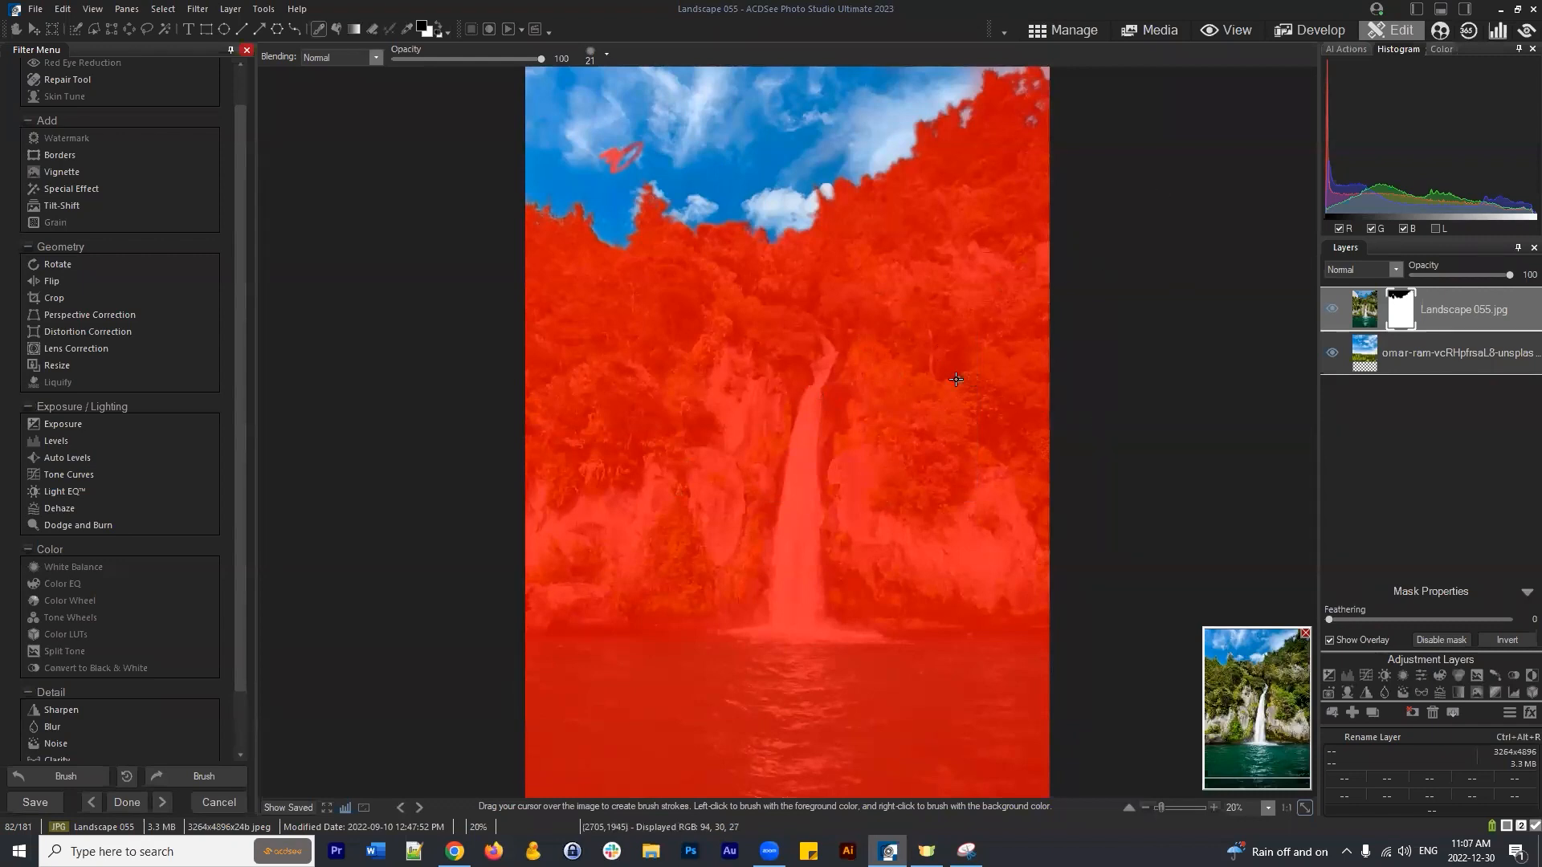
pyautogui.rightClick(1402, 313)
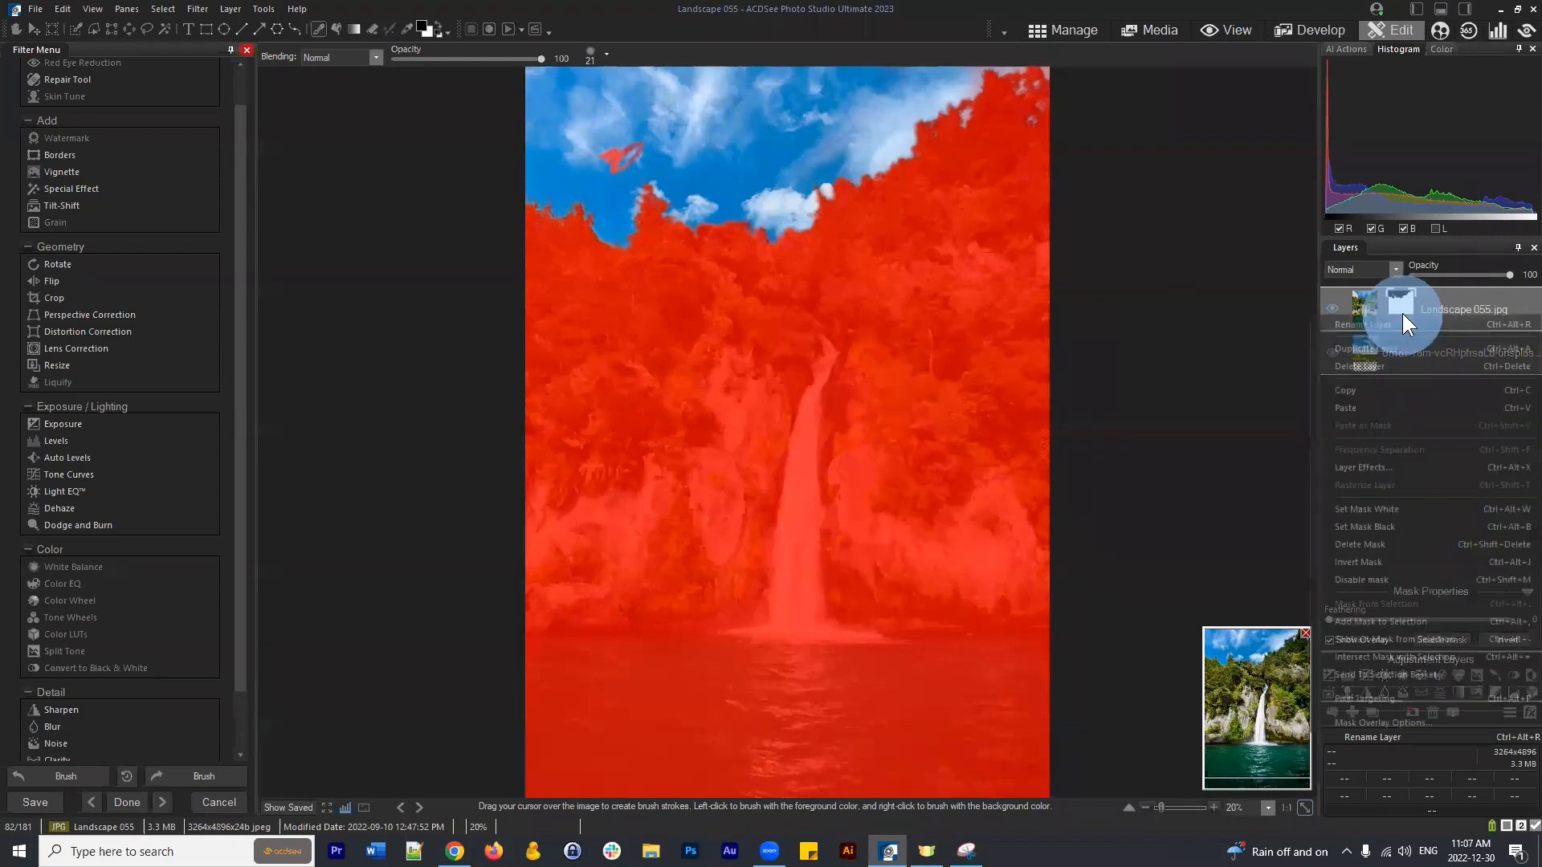
pyautogui.click(1404, 722)
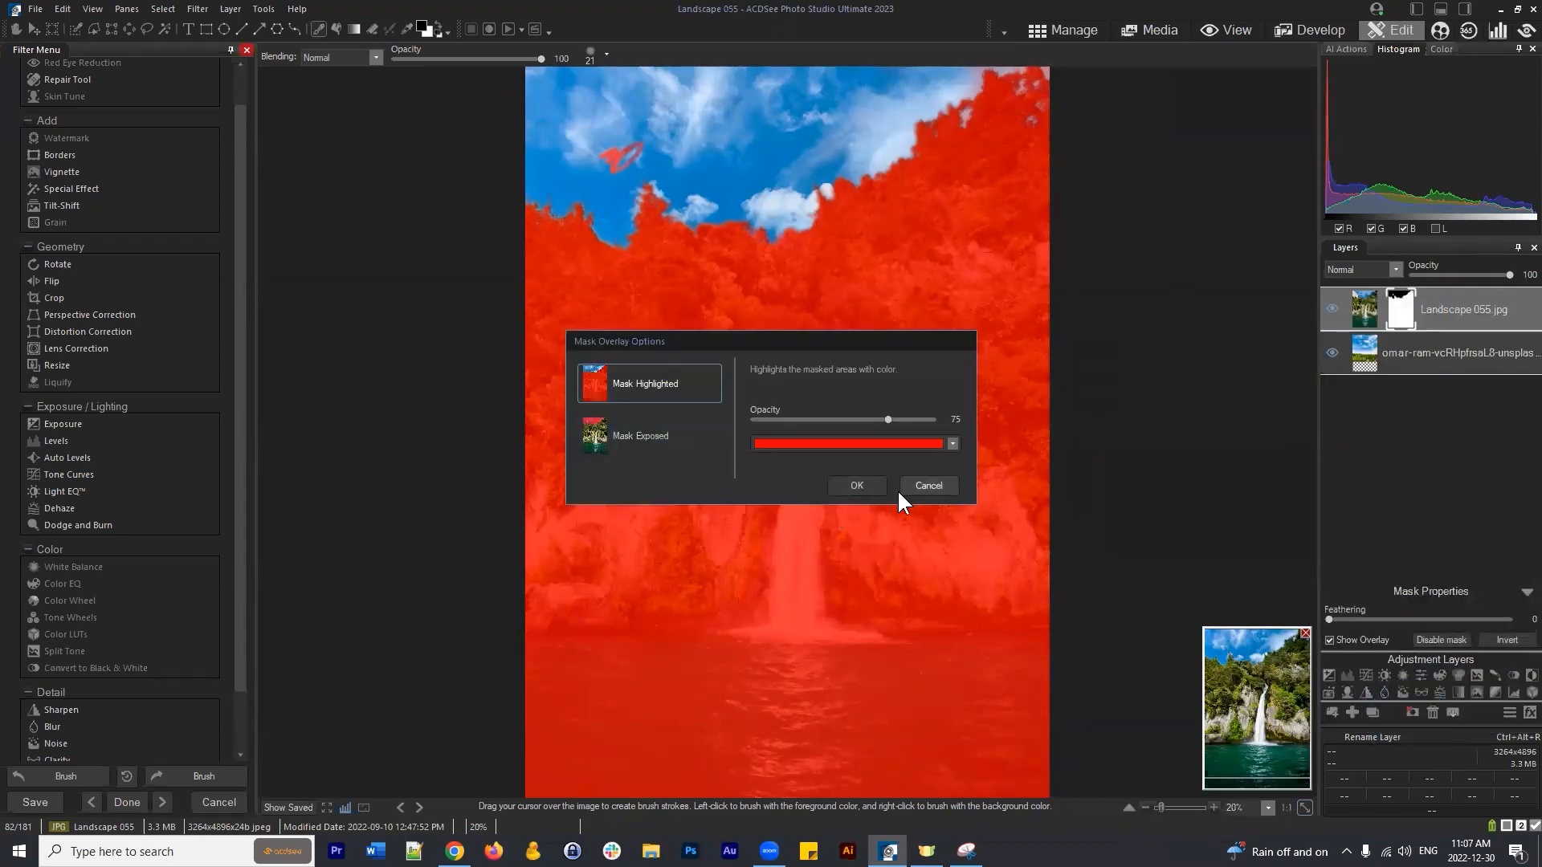
pyautogui.click(861, 483)
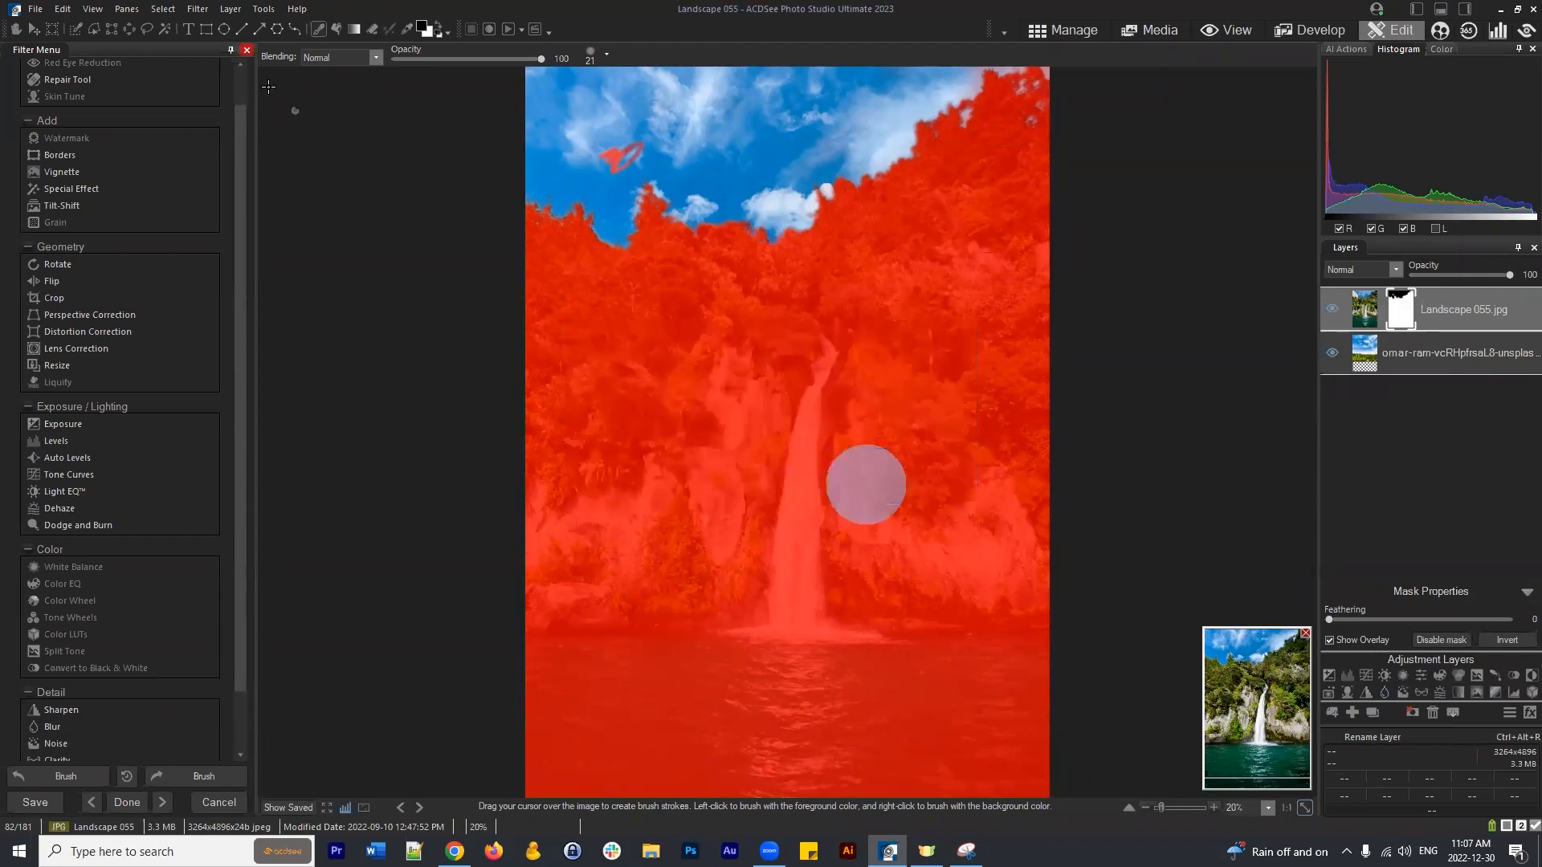
pyautogui.click(165, 9)
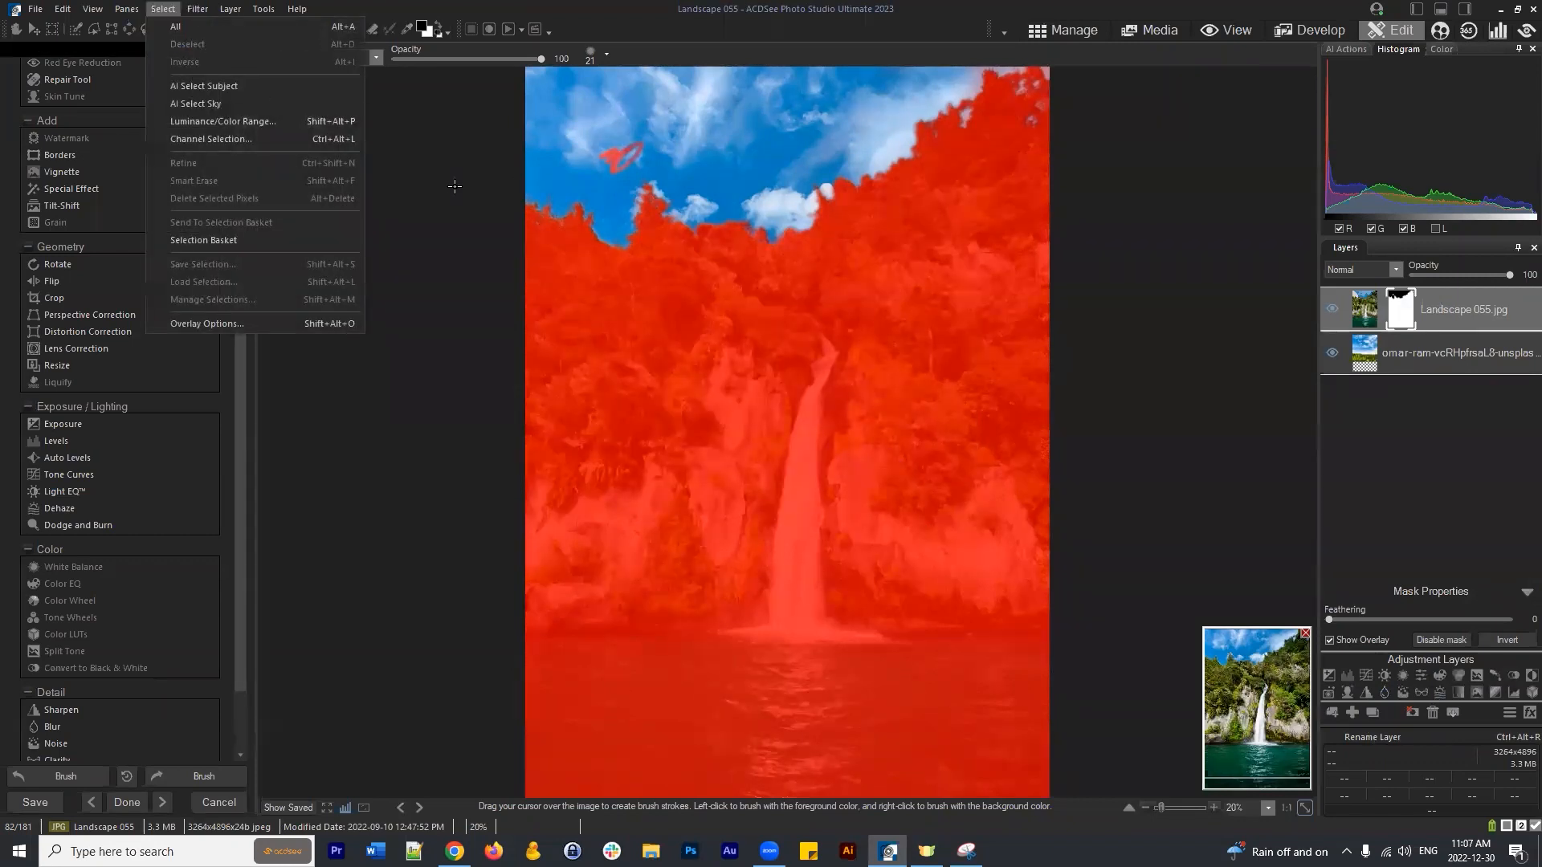
pyautogui.click(306, 426)
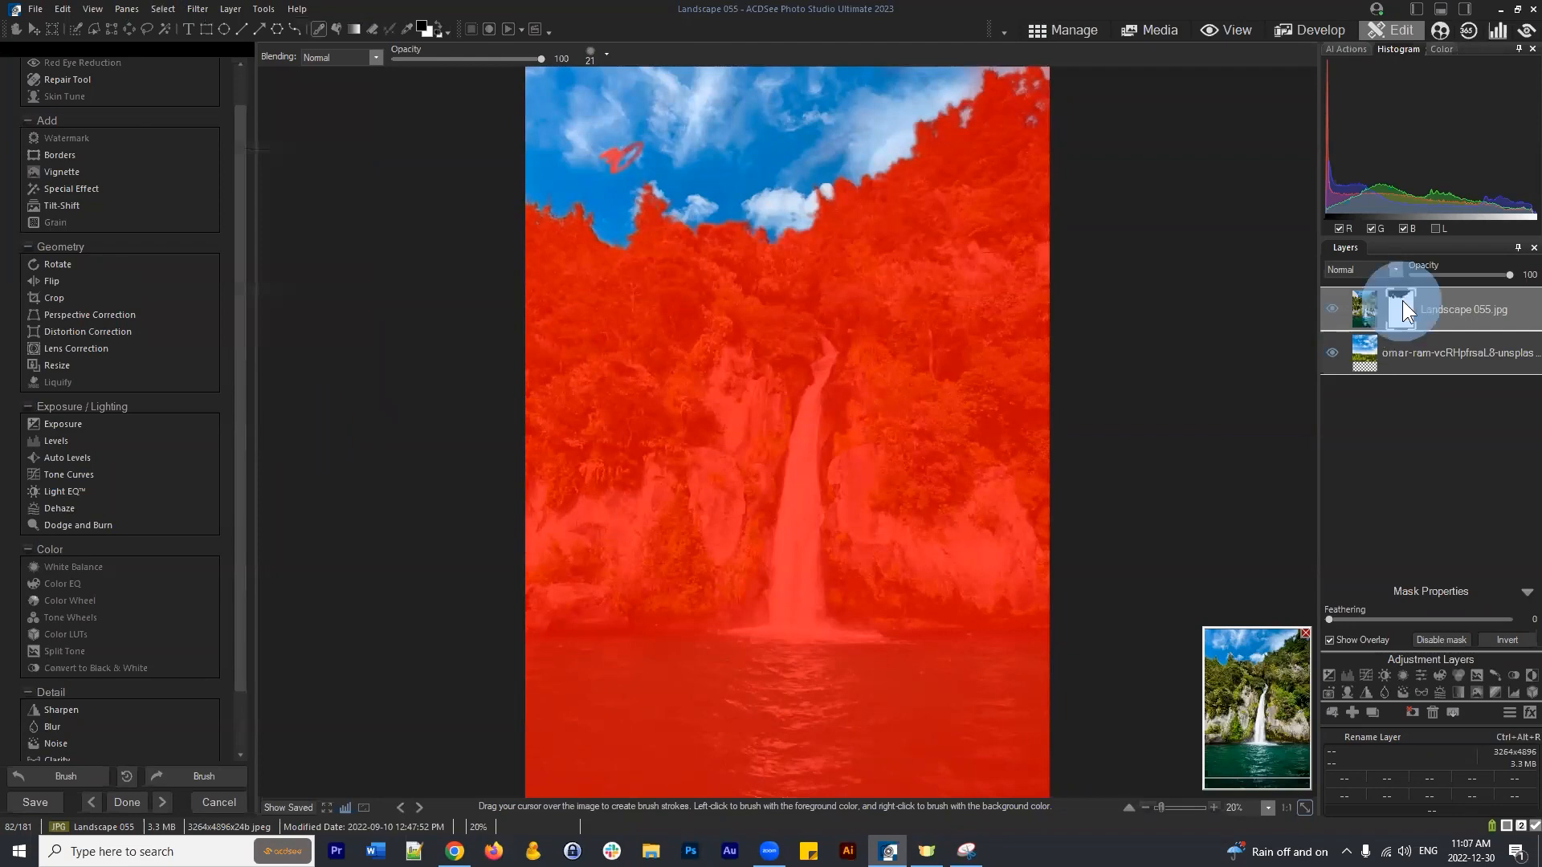
# Switch the Landscape 055 mask overlay to the Mask Exposed style.
pyautogui.rightClick(1403, 302)
pyautogui.click(1390, 709)
pyautogui.click(634, 480)
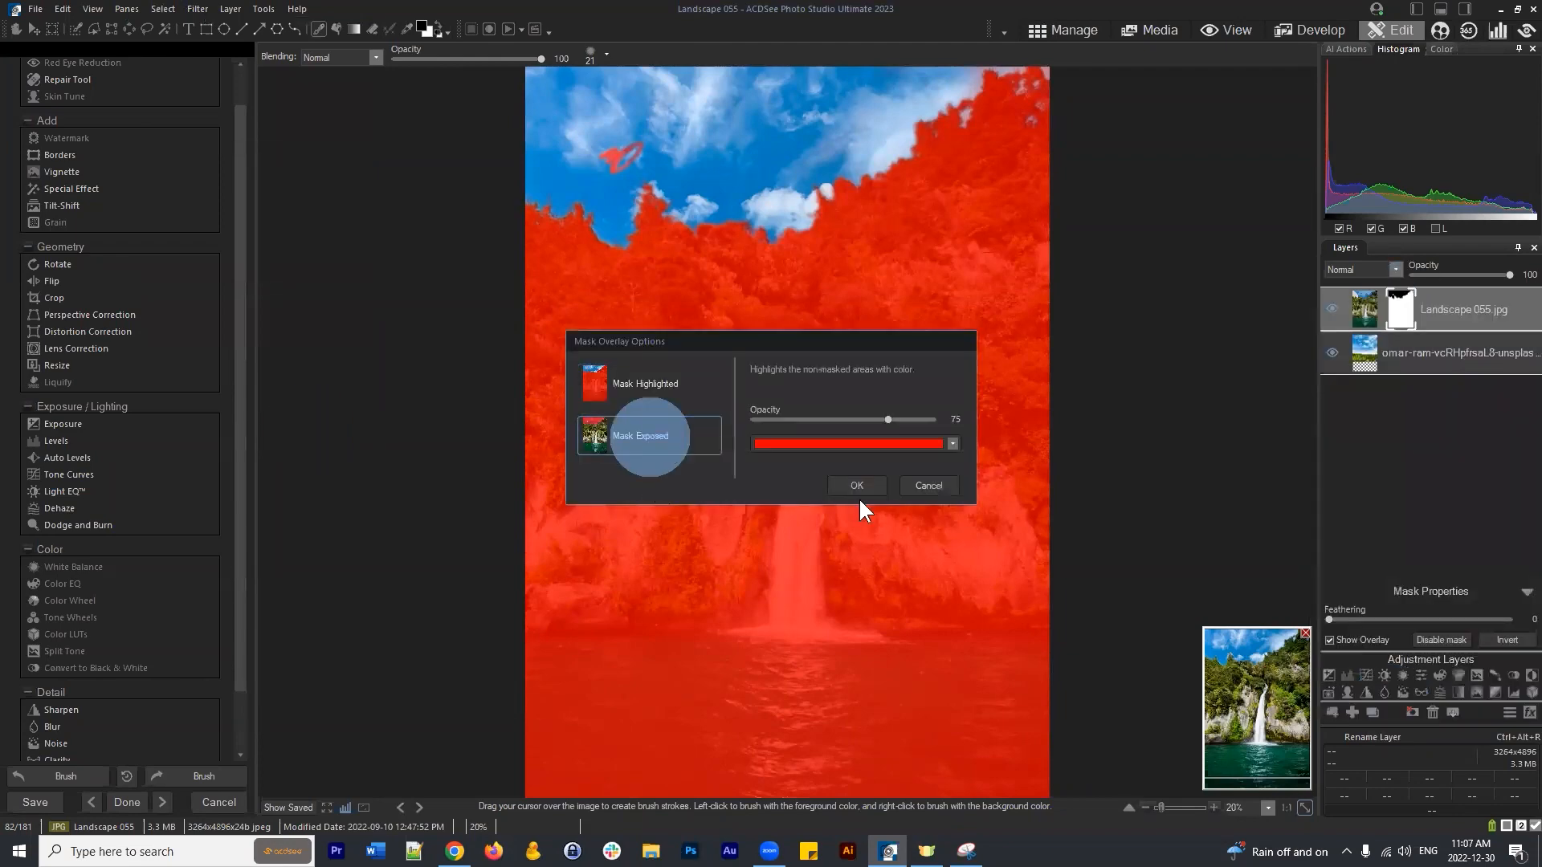
pyautogui.click(854, 485)
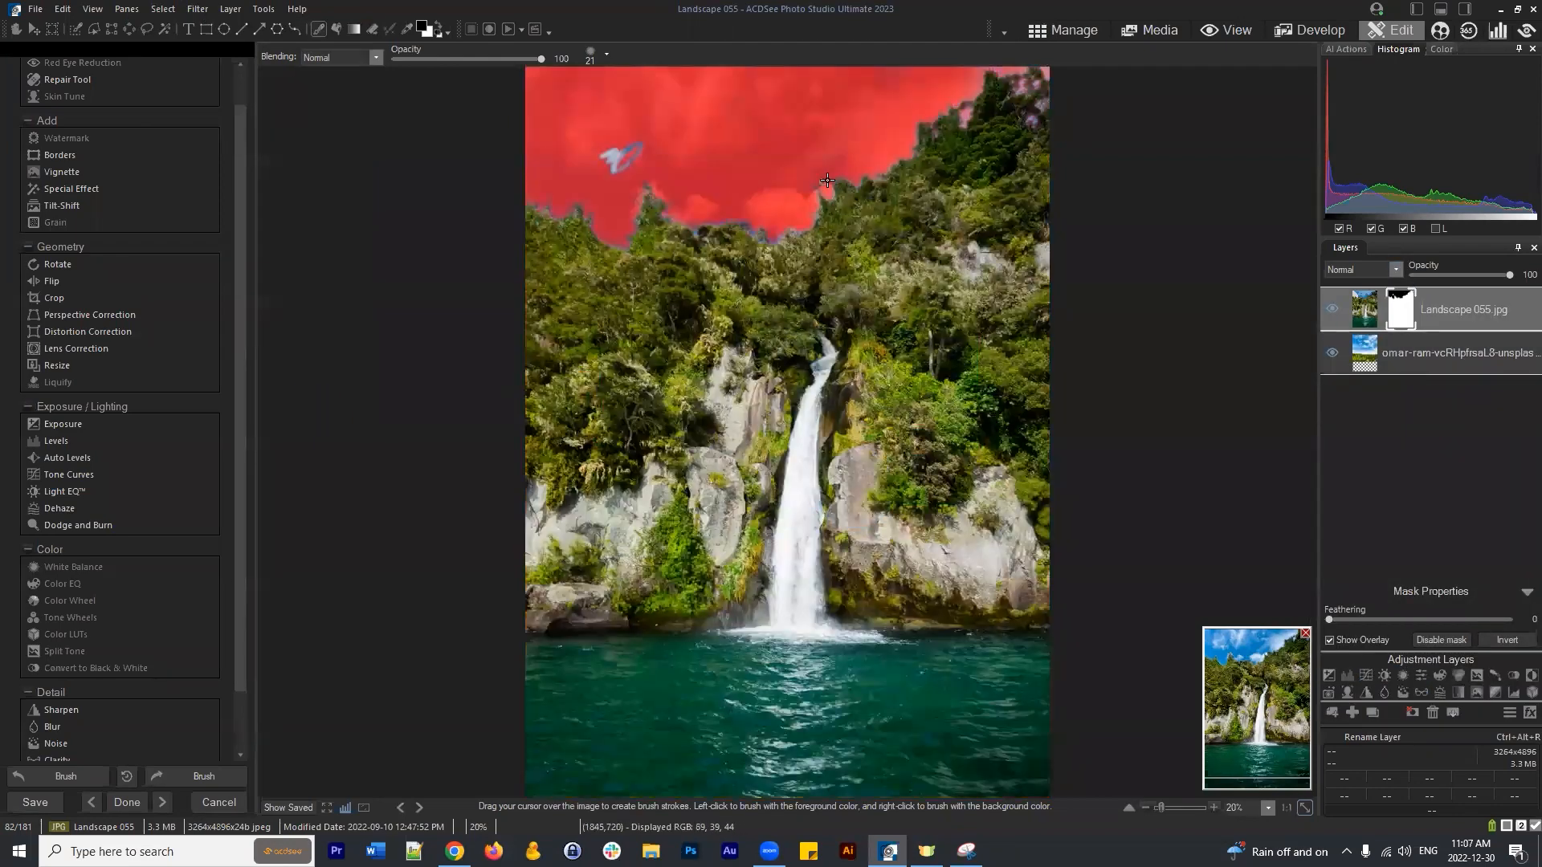
# Recheck the mask overlay options, dismiss them unchanged, and look at the overlay command among the selection commands.
pyautogui.rightClick(1407, 302)
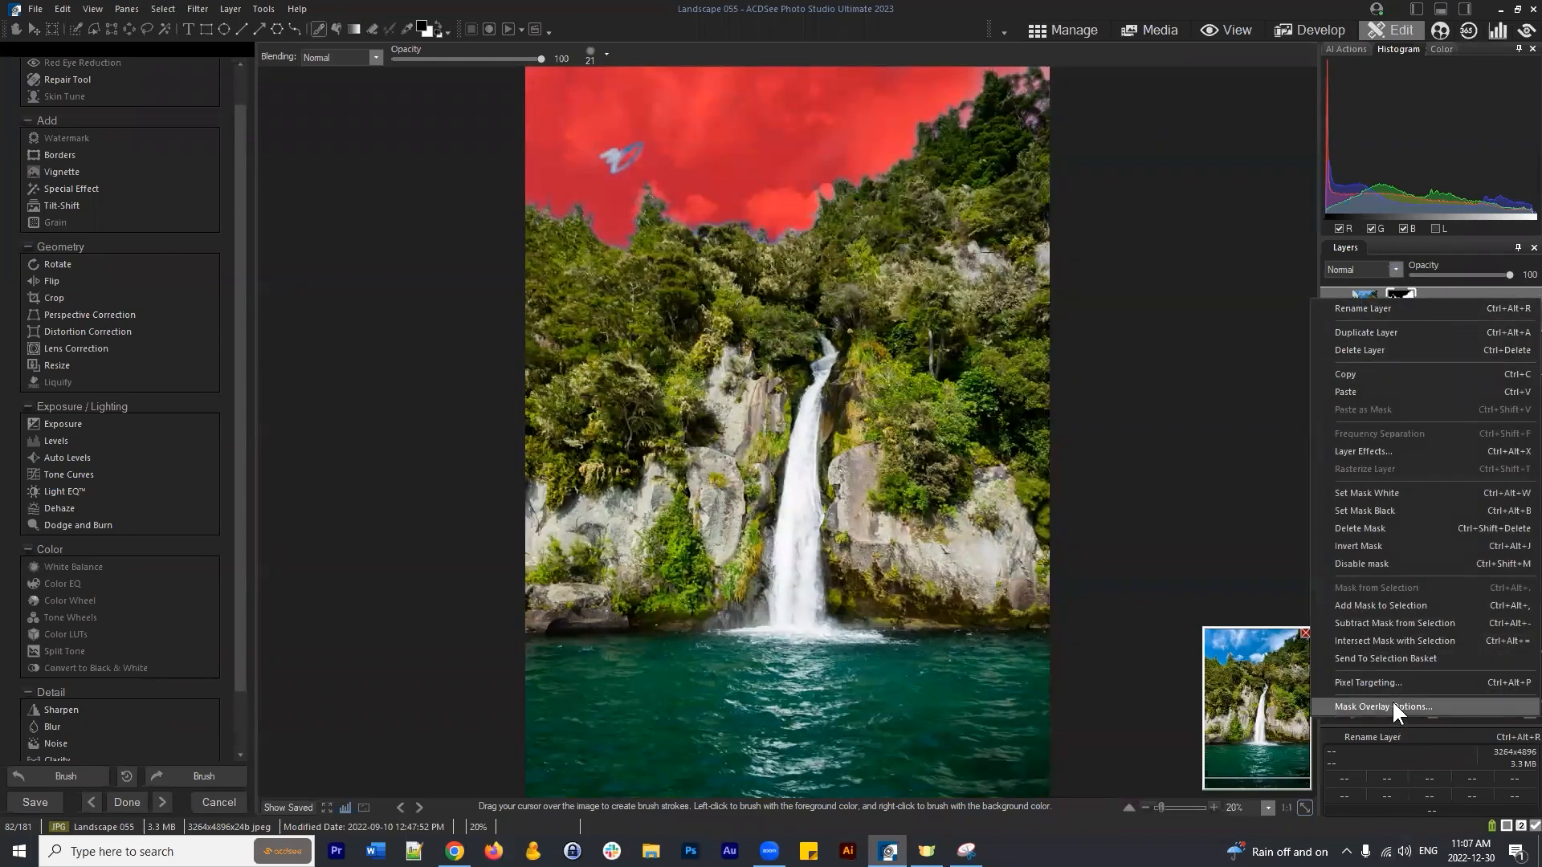
pyautogui.click(1424, 705)
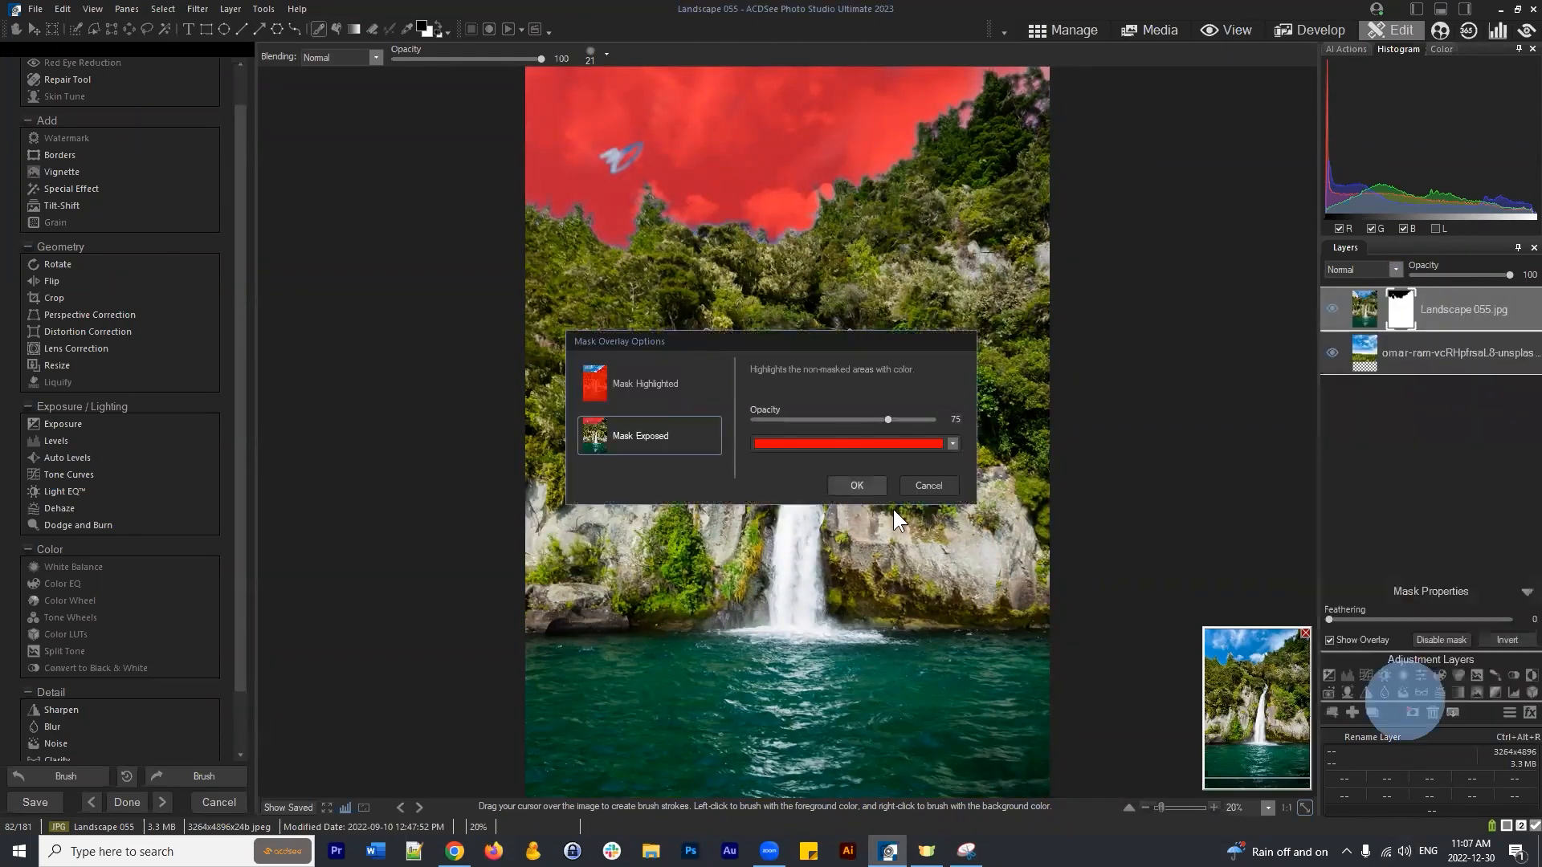
pyautogui.click(932, 483)
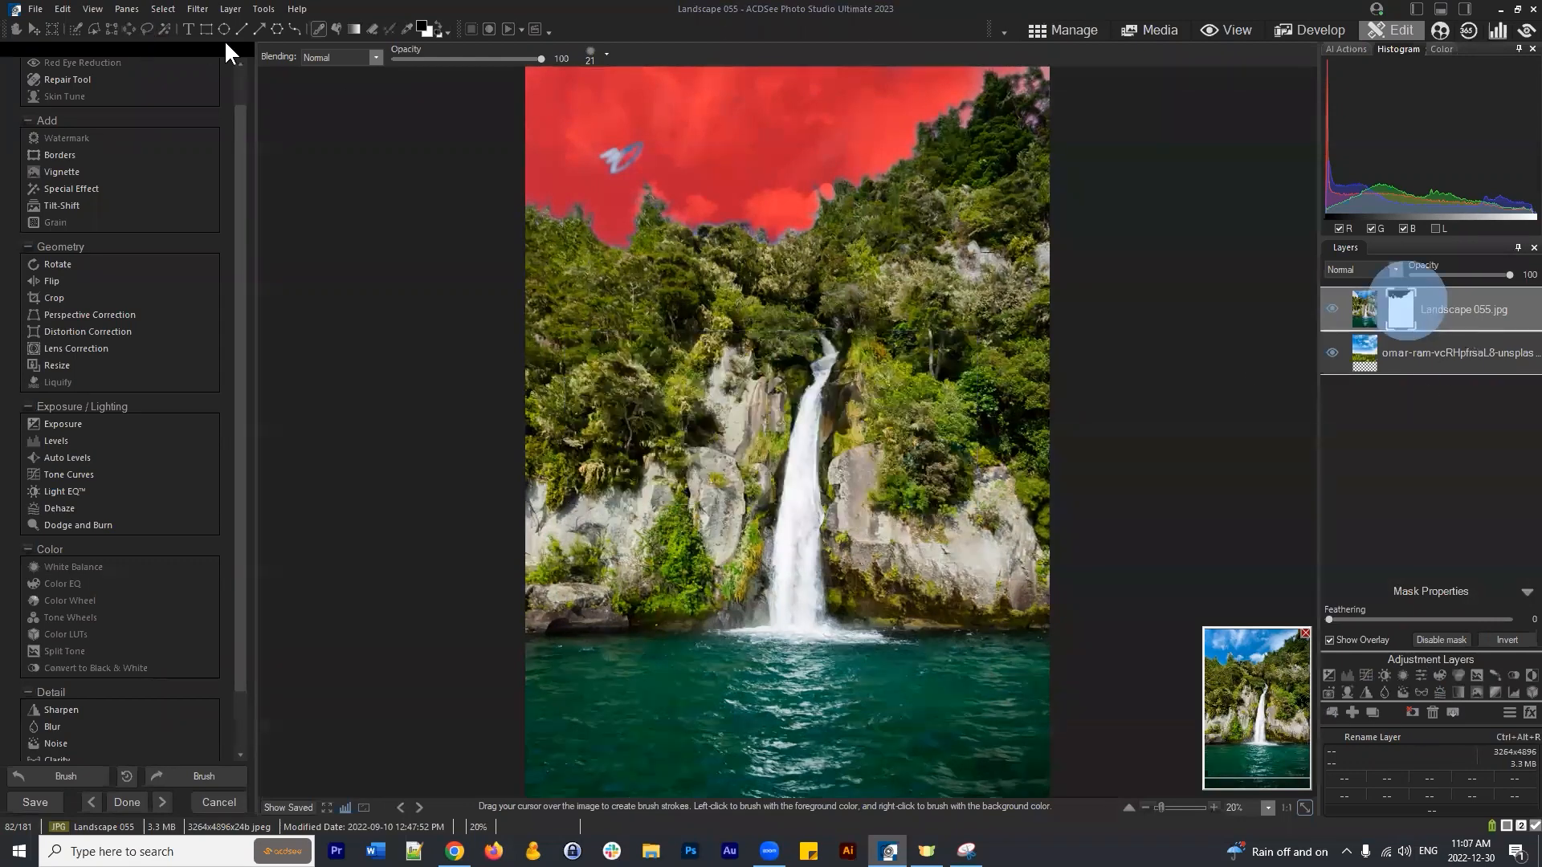
pyautogui.click(163, 9)
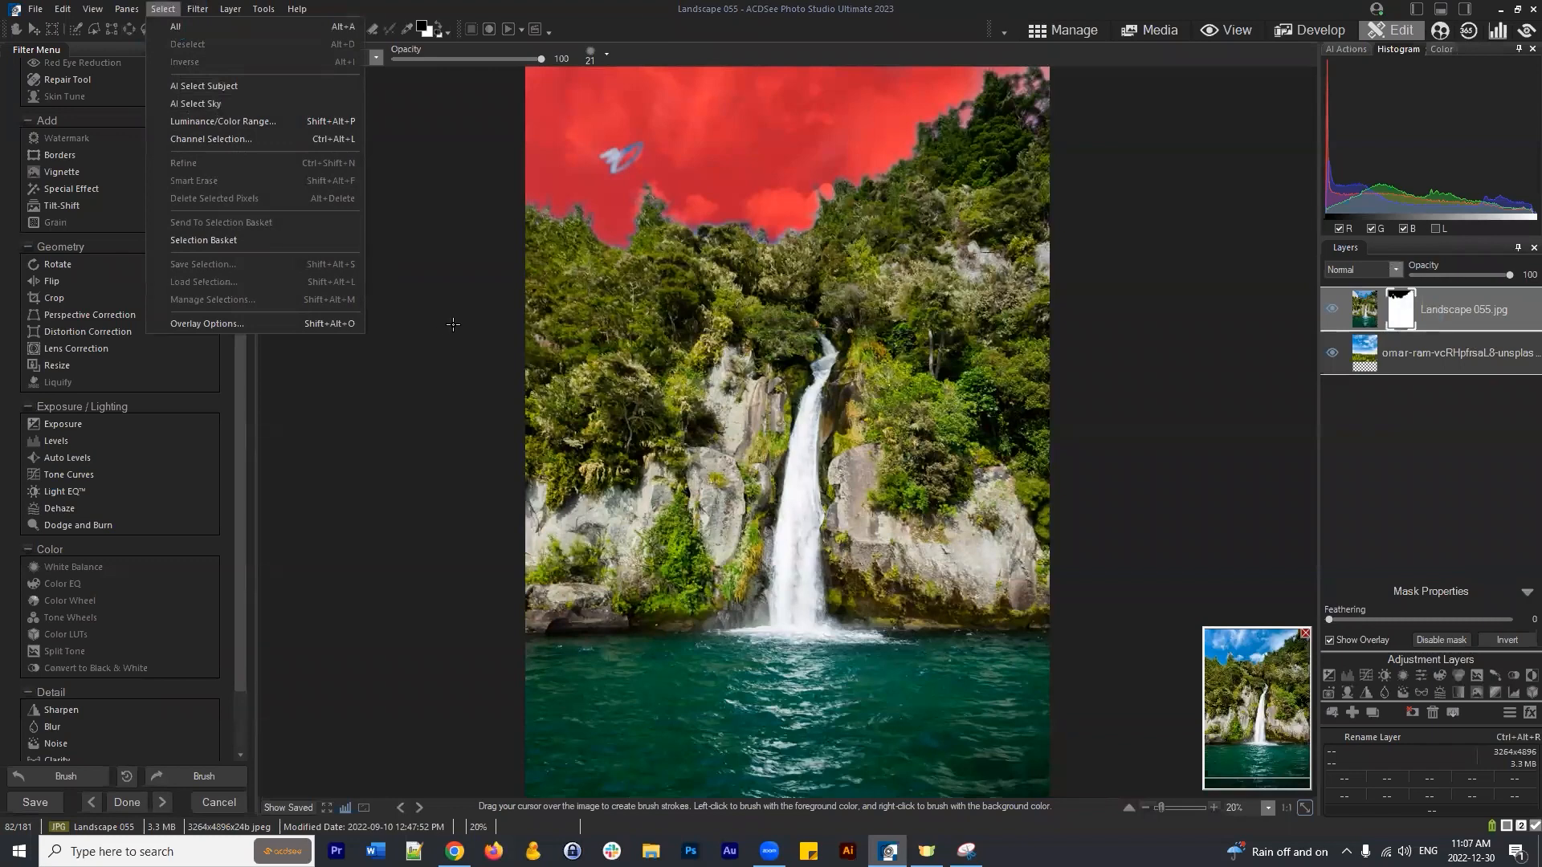
pyautogui.click(1415, 374)
pyautogui.rightClick(1406, 302)
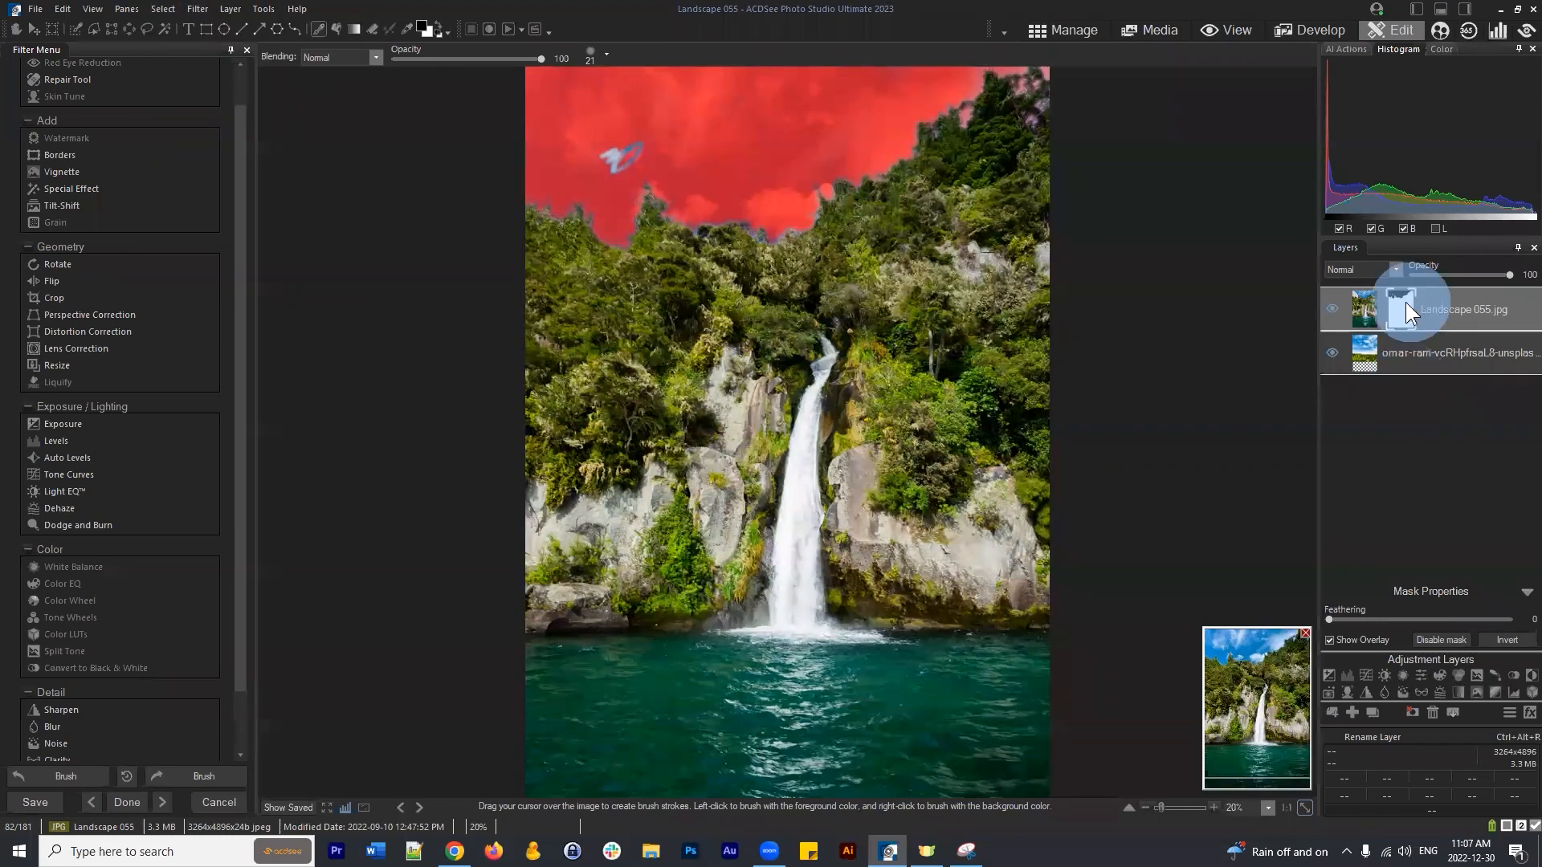
pyautogui.click(1401, 298)
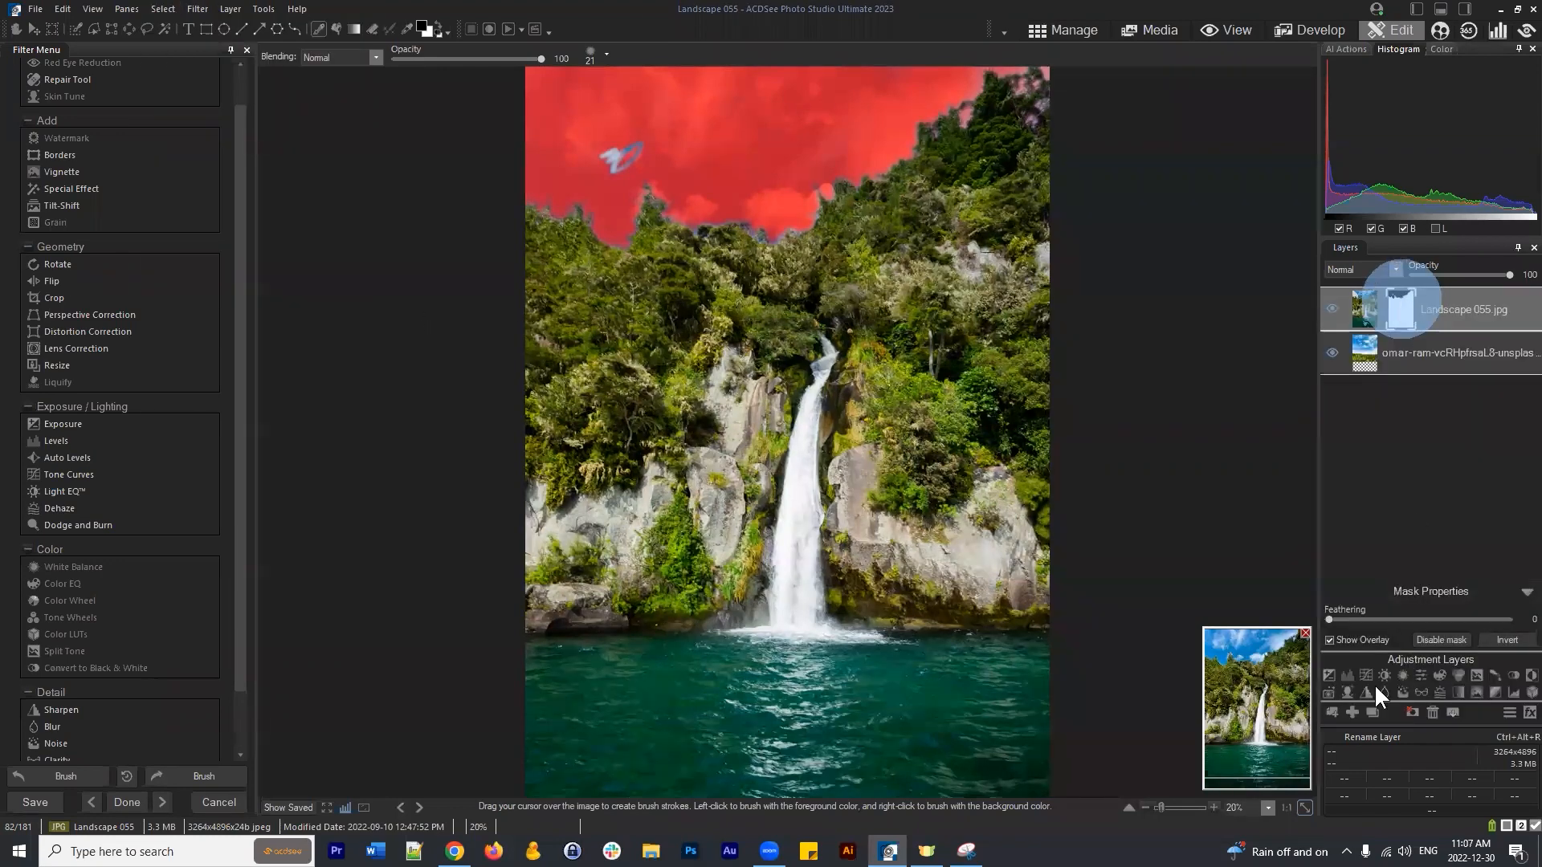
# Hide the Landscape 055 mask overlay, and bring it back in the Mask Highlighted style.
pyautogui.click(1336, 636)
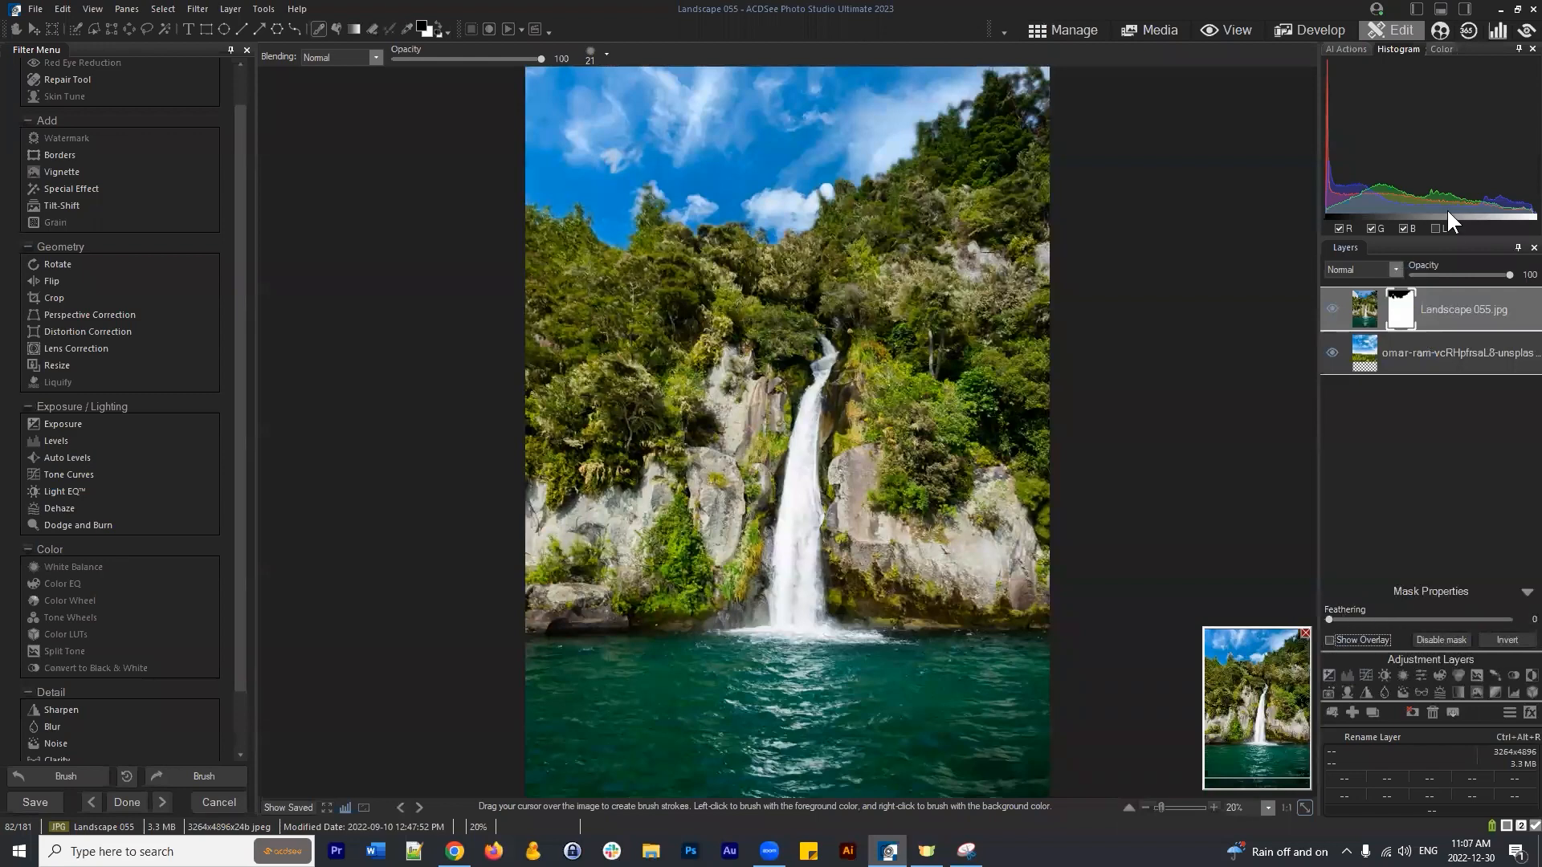
pyautogui.rightClick(1404, 310)
pyautogui.click(1395, 720)
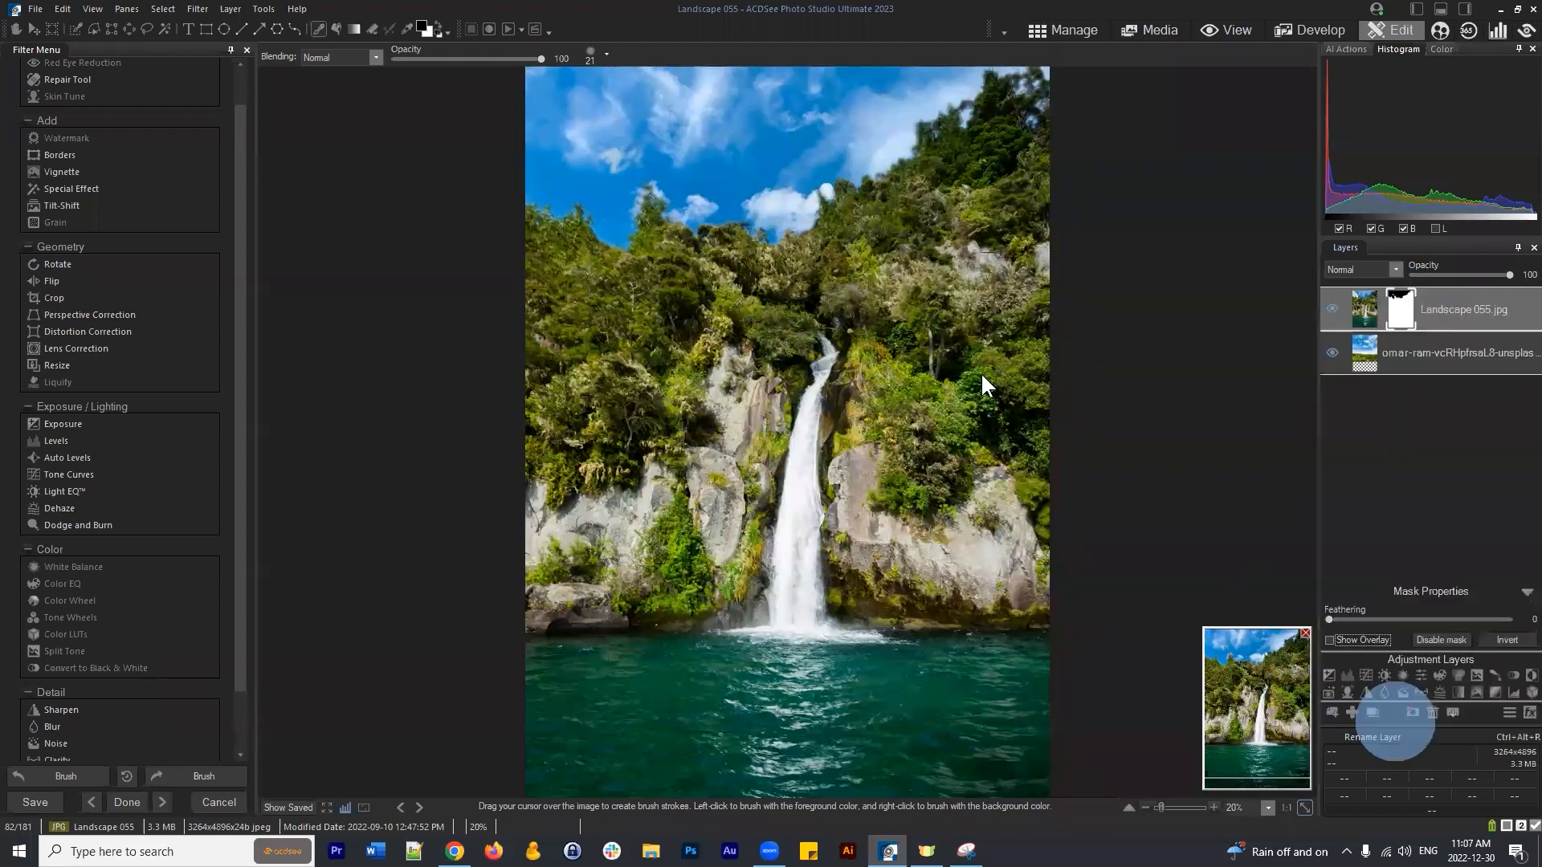
pyautogui.click(675, 382)
pyautogui.click(857, 485)
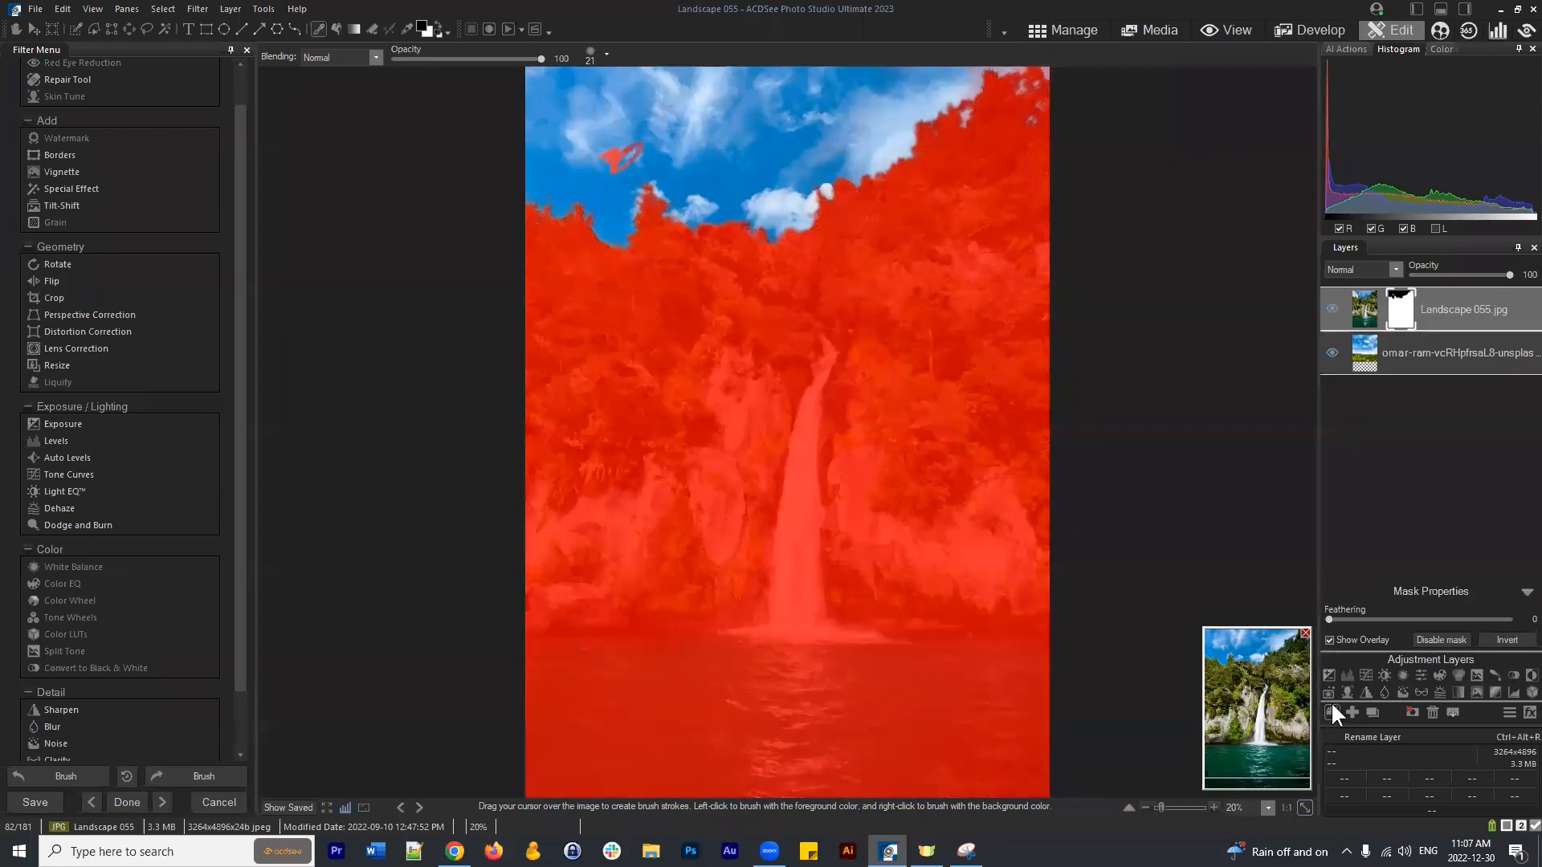
# Compare the photo with the mask overlay off and on, and look through the commands available for the Landscape 055 mask.
pyautogui.click(1330, 640)
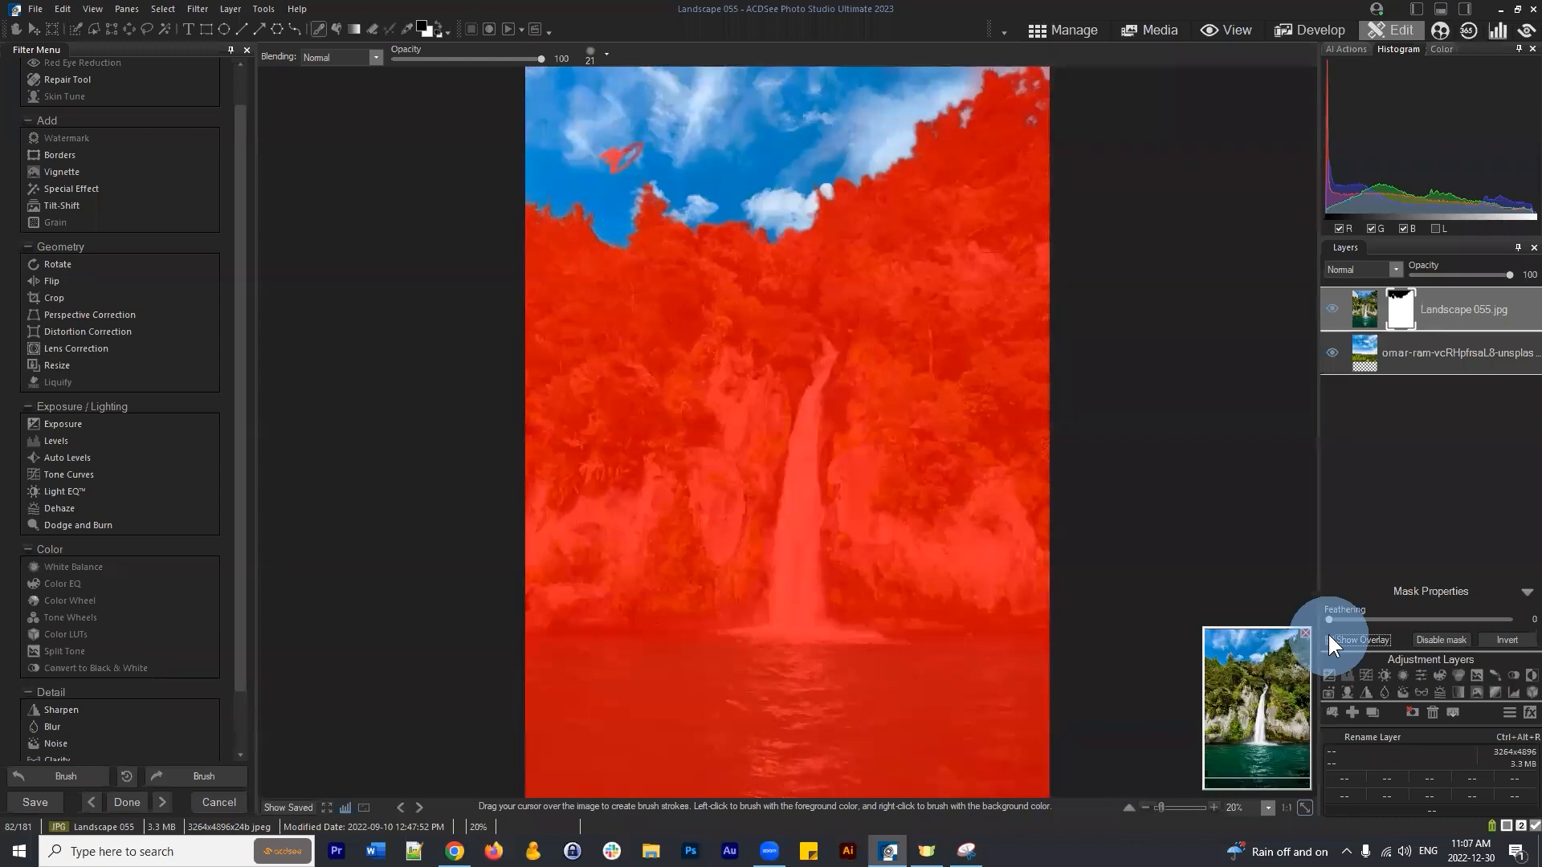
pyautogui.click(1330, 640)
pyautogui.click(1331, 640)
pyautogui.click(1330, 640)
pyautogui.click(1330, 640)
pyautogui.rightClick(1454, 316)
pyautogui.rightClick(1404, 302)
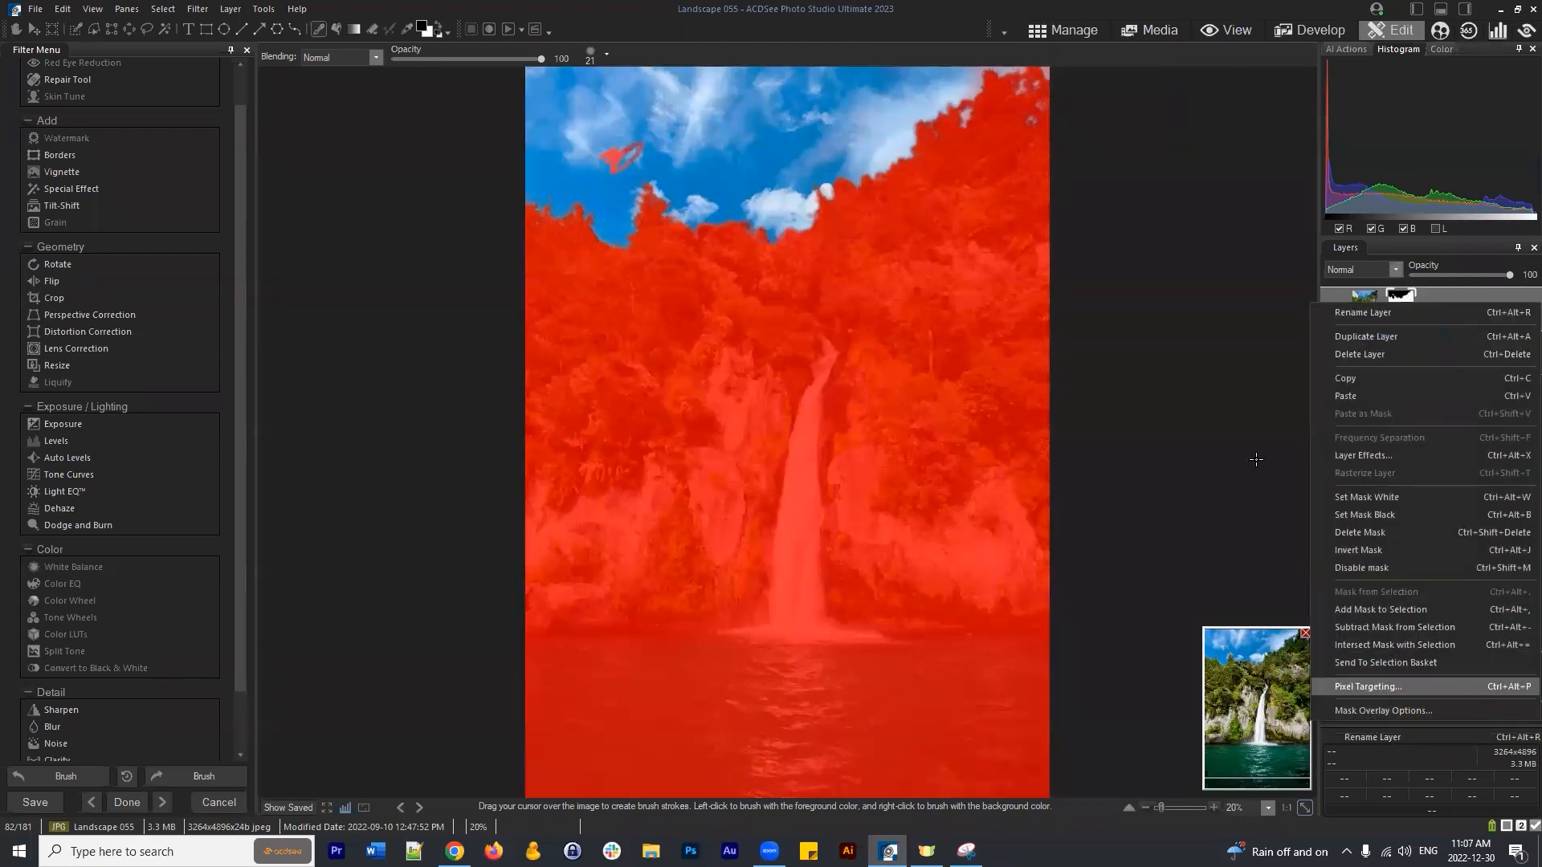
# Brush the leftover patch in the sky out of the Landscape 055 mask at brush size 87 with the overlay hidden, and show the overlay again.
pyautogui.click(1234, 289)
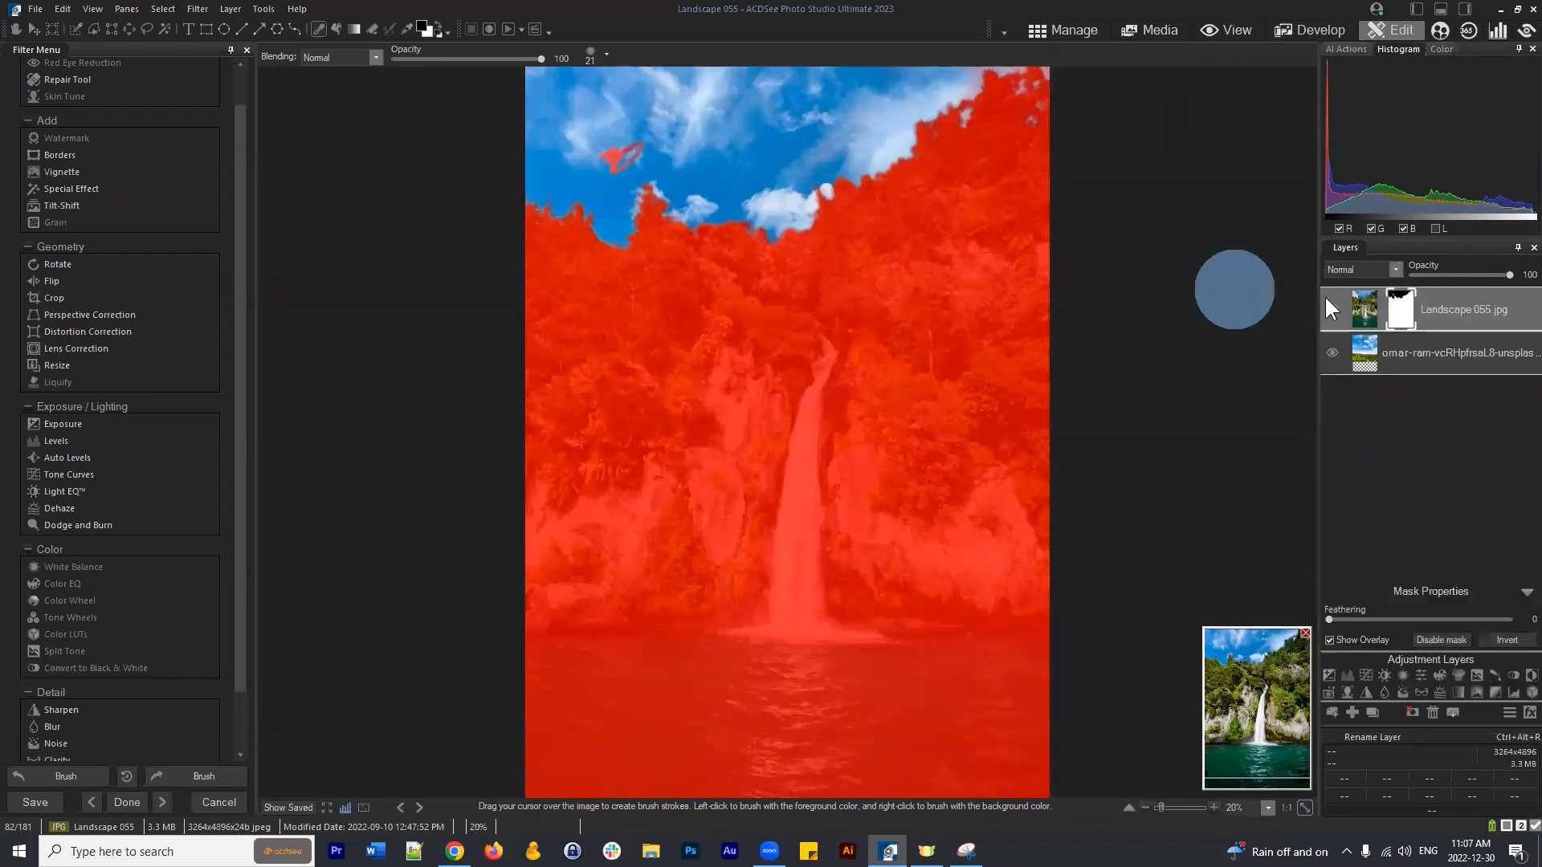
pyautogui.click(1330, 640)
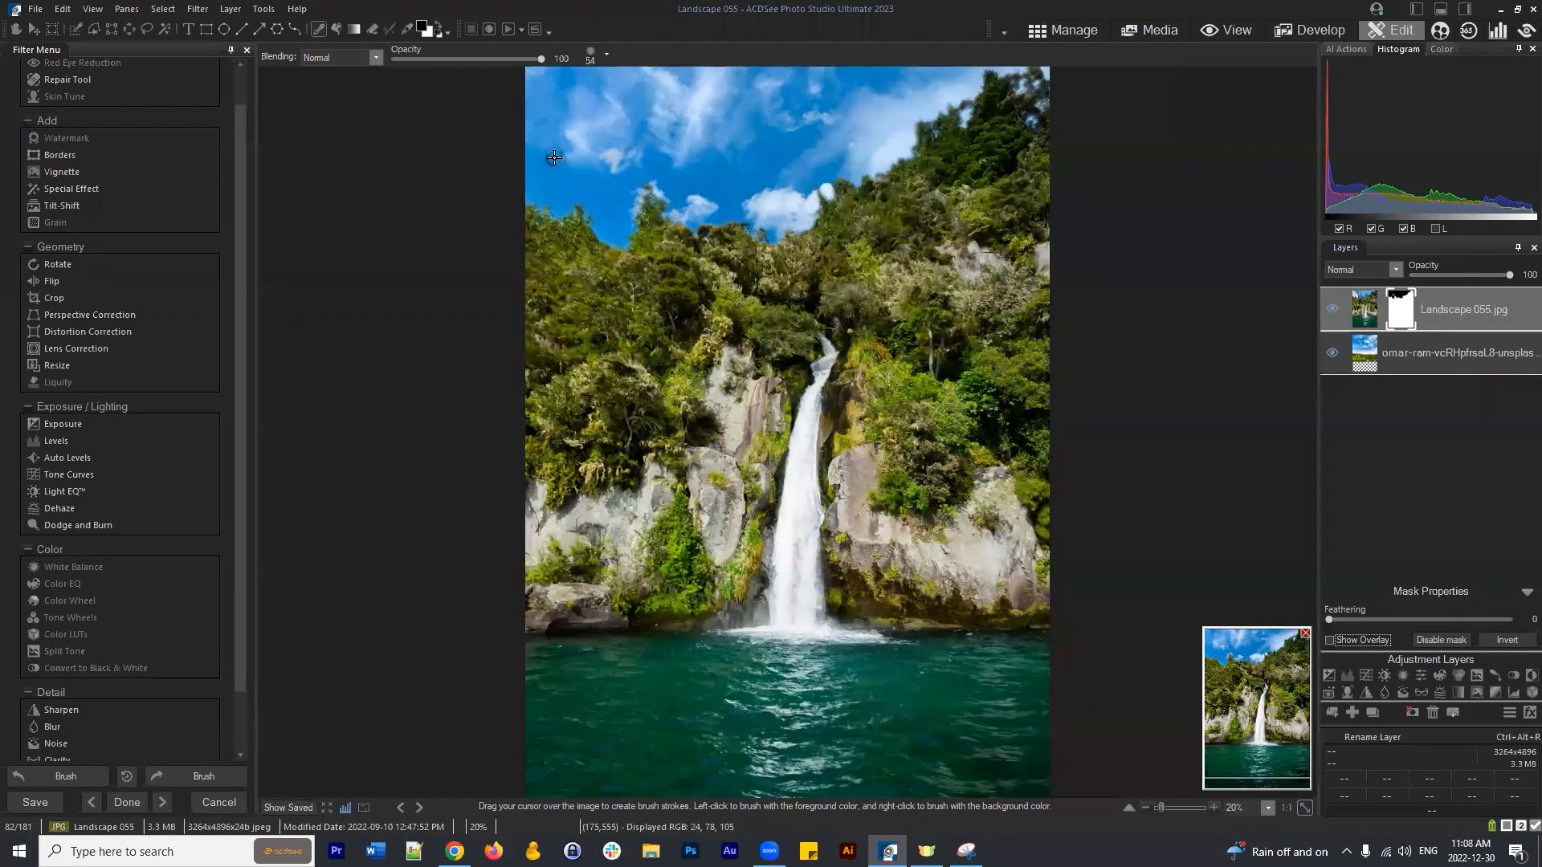
pyautogui.scroll(5, 610, 159)
pyautogui.moveTo(612, 158)
pyautogui.mouseDown()
pyautogui.moveTo(626, 166)
pyautogui.moveTo(605, 142)
pyautogui.moveTo(636, 133)
pyautogui.mouseUp()
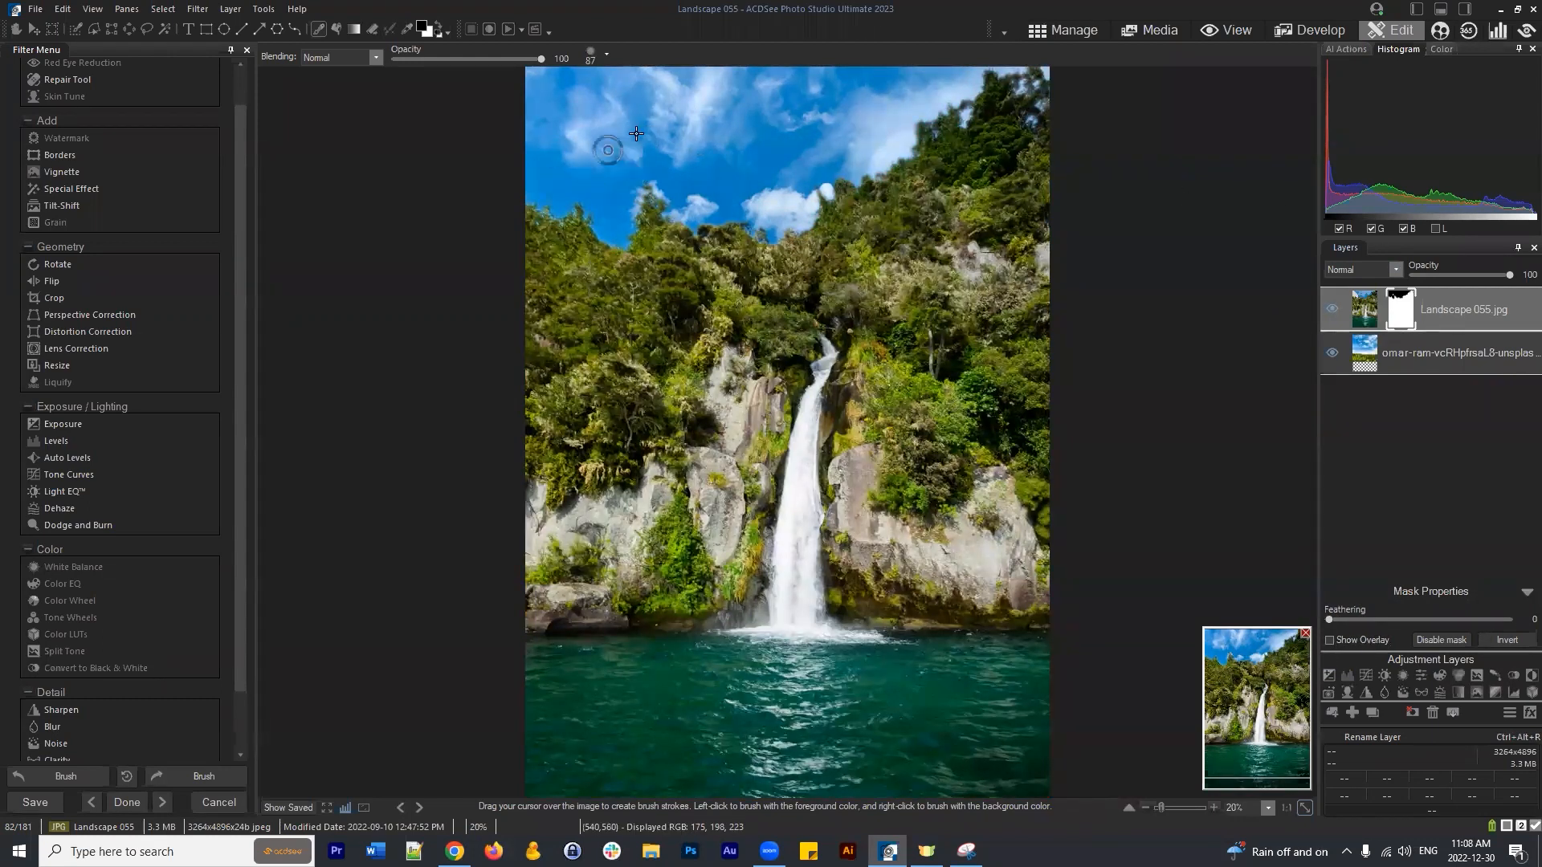
pyautogui.click(1330, 640)
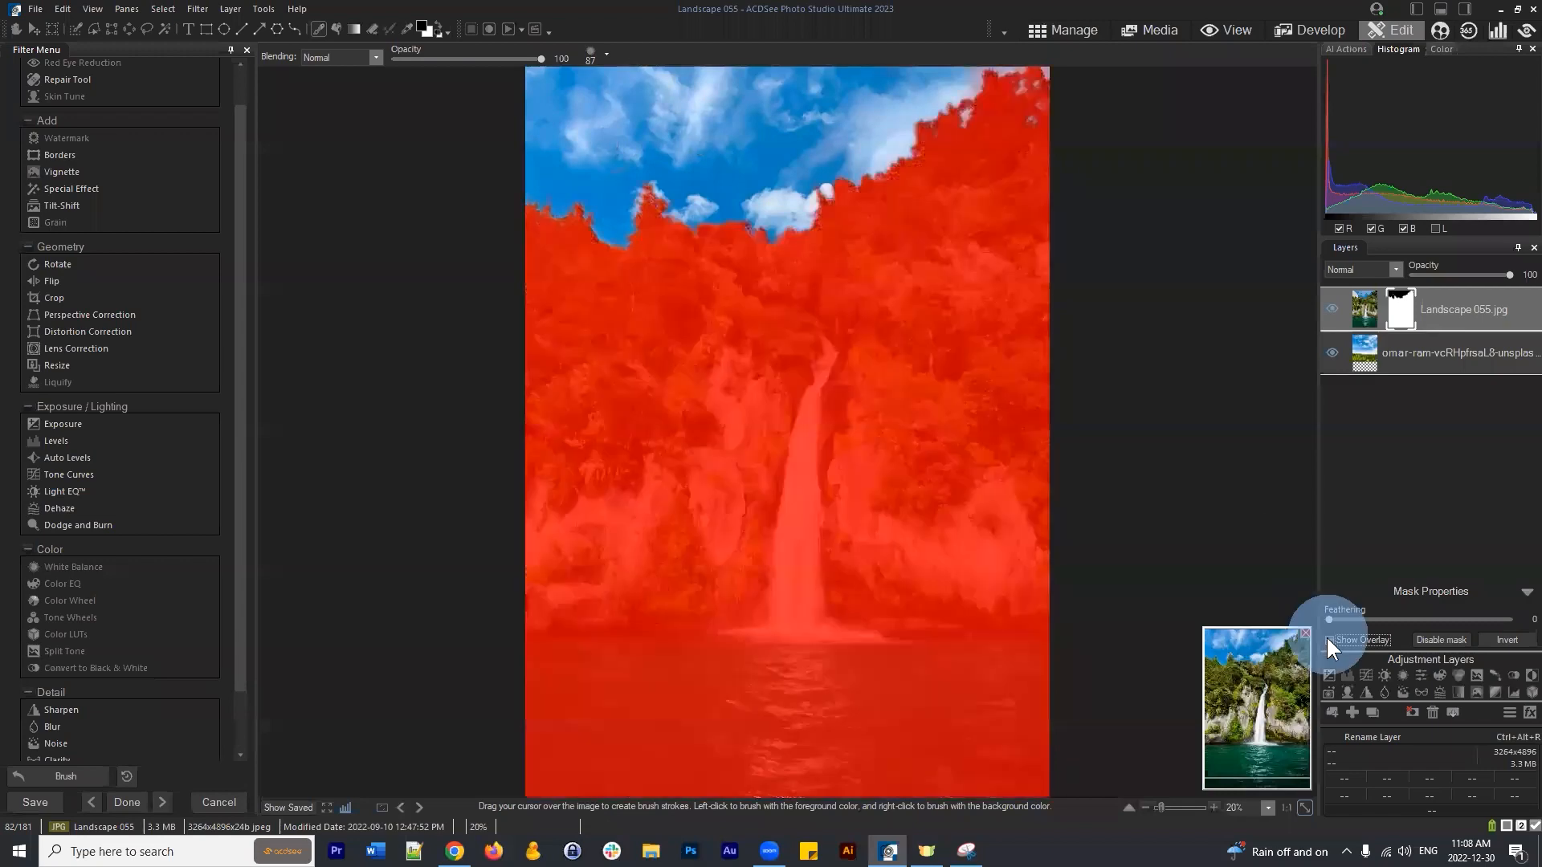
# Compare the waterfall photo with the mask overlay off and on, and leave the overlay hidden.
pyautogui.click(1329, 640)
pyautogui.click(1330, 640)
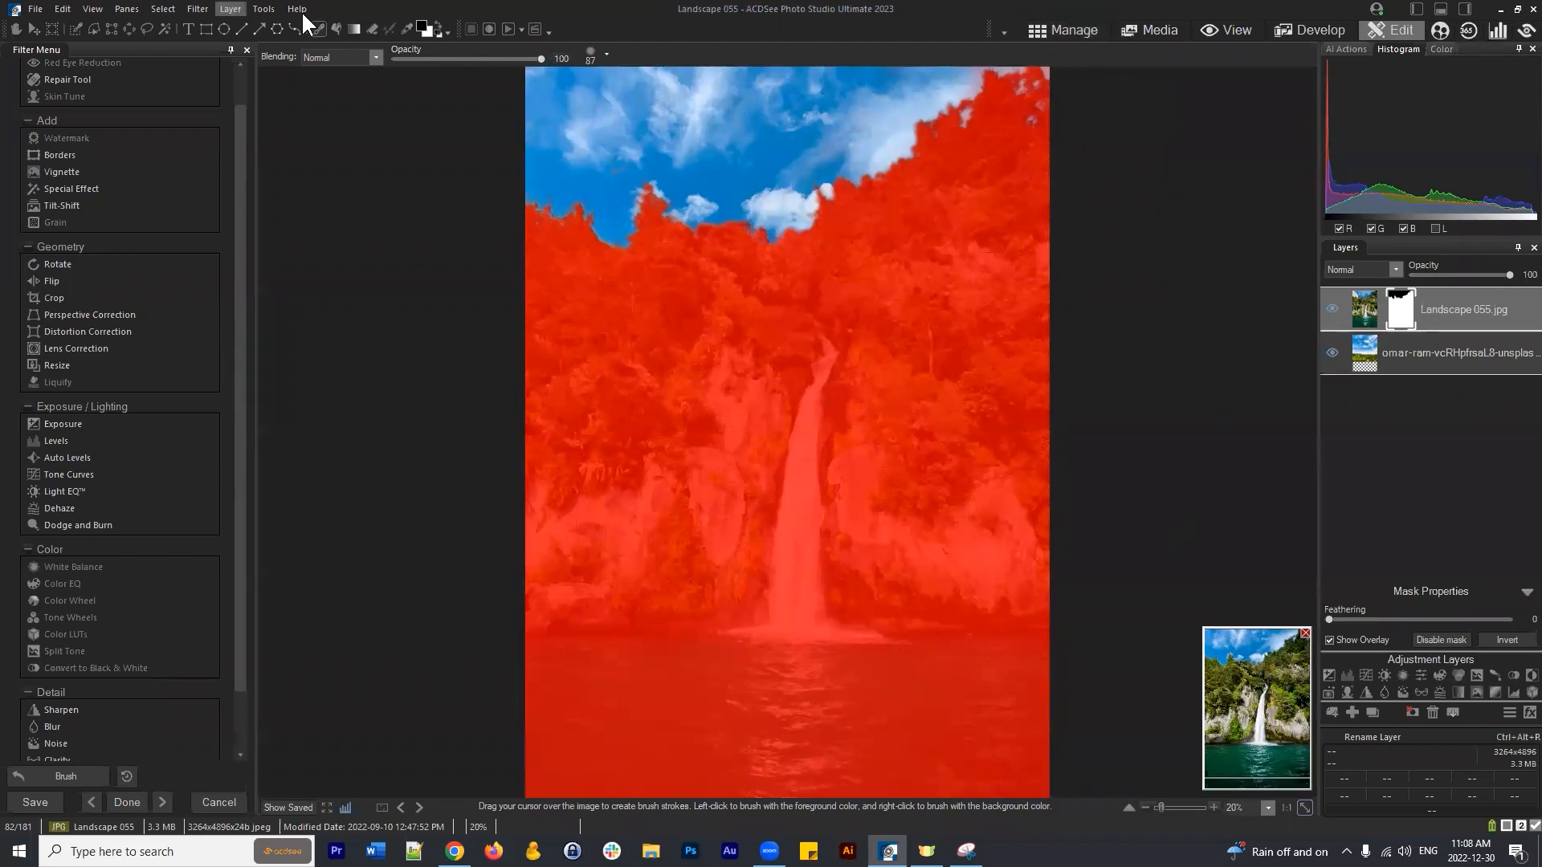
pyautogui.click(187, 10)
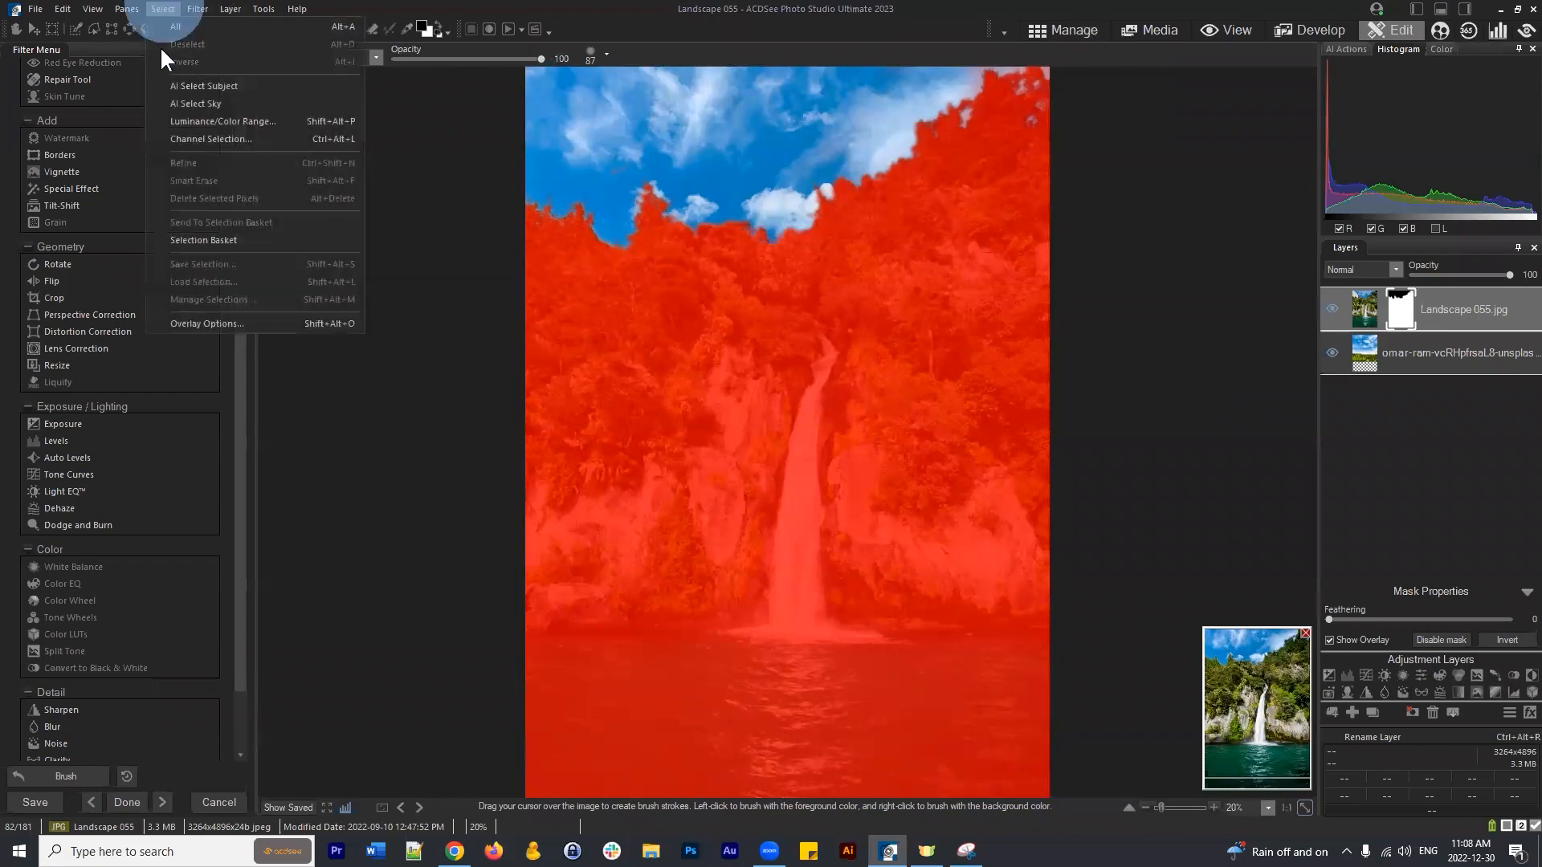
pyautogui.click(1373, 462)
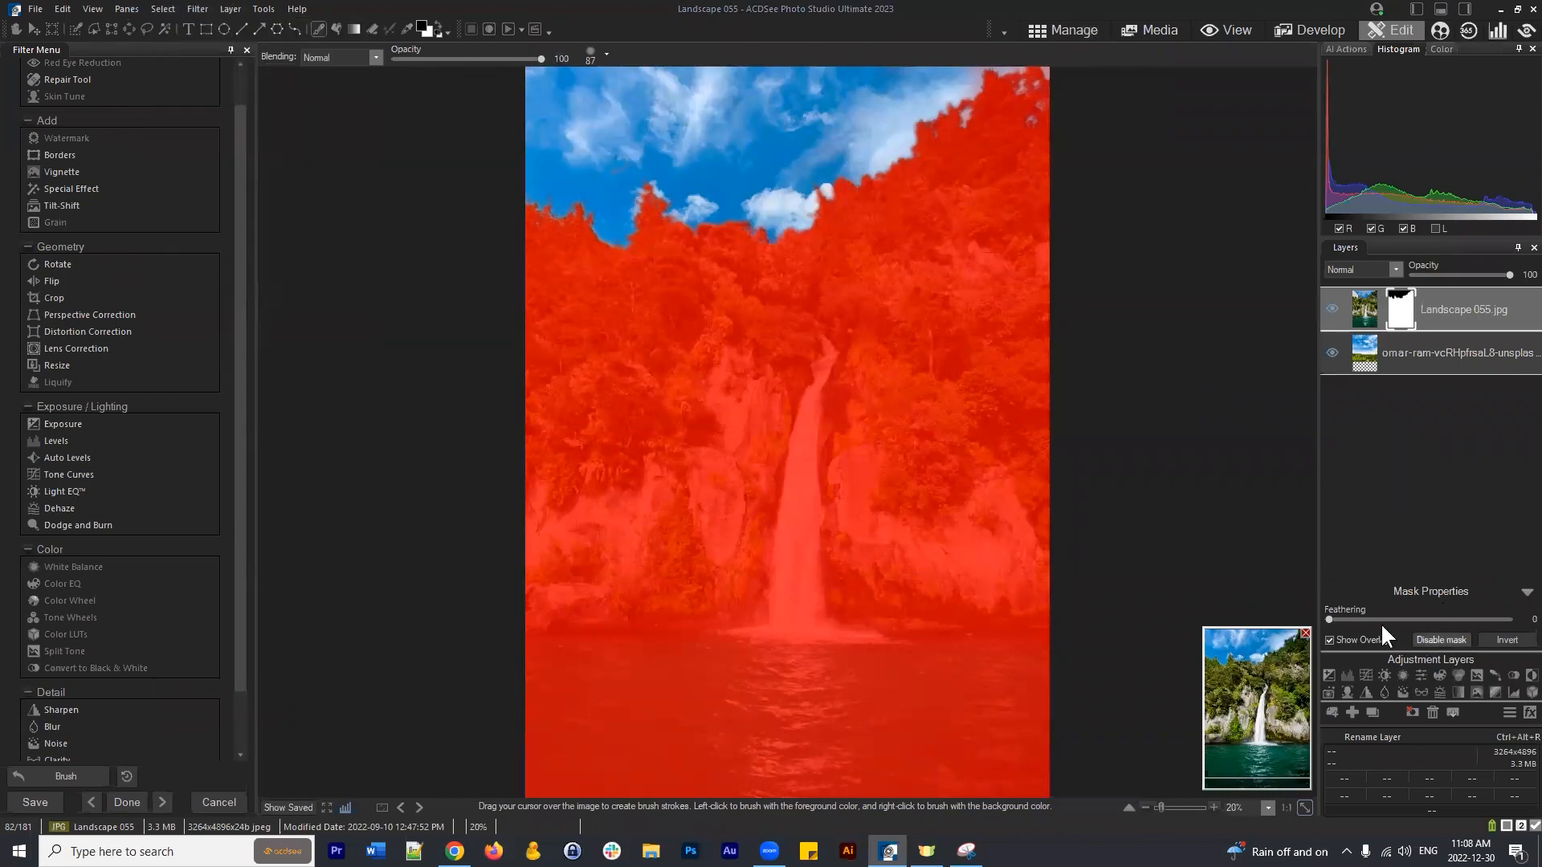
pyautogui.click(1332, 640)
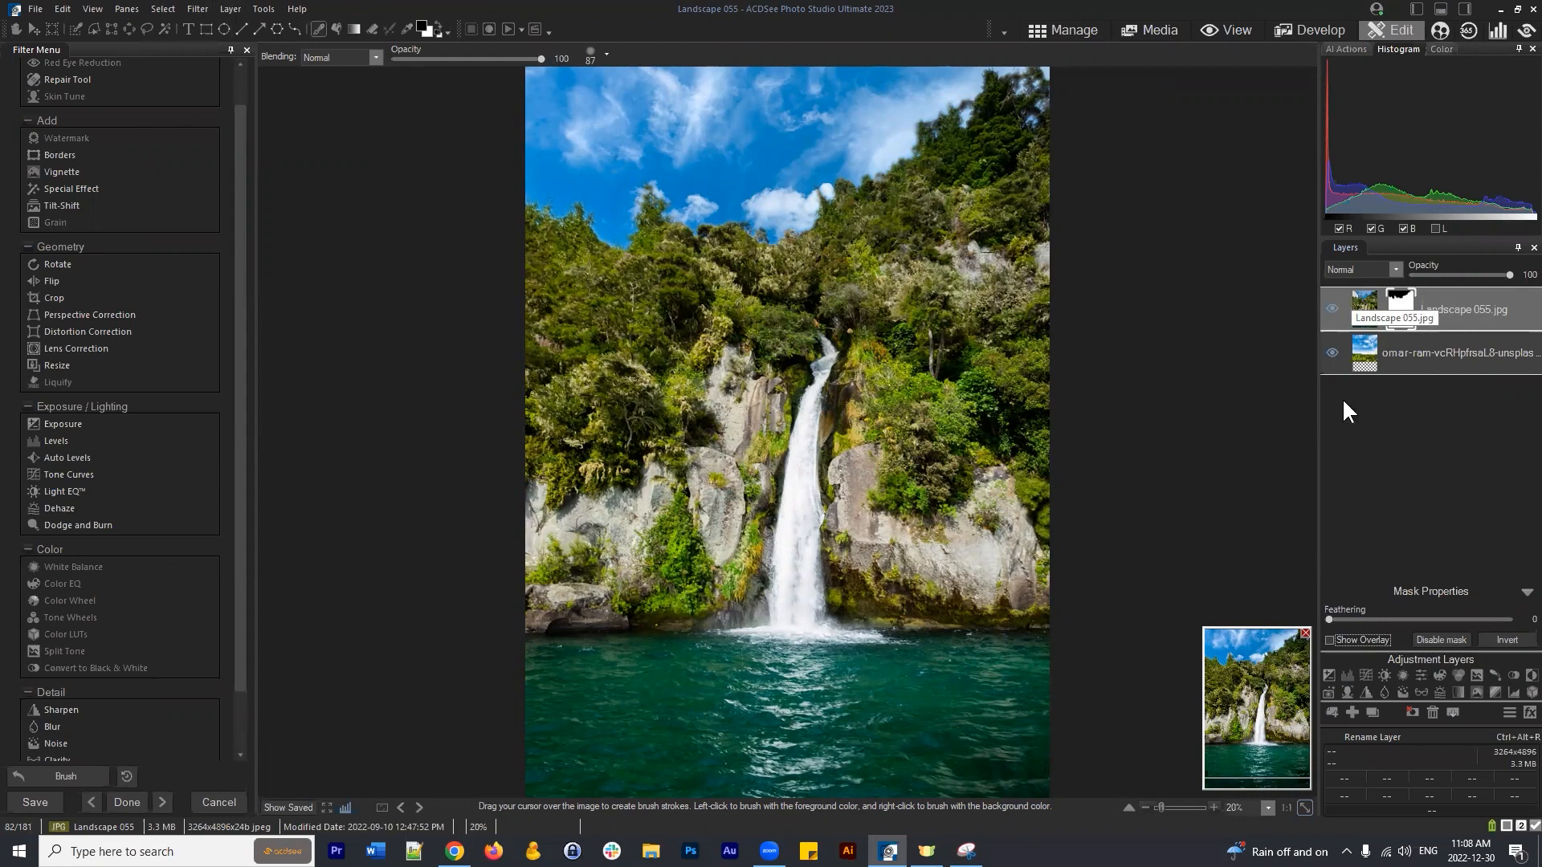
# Show the Landscape 055 layer's opacity control, leaving it at 100, and look through the available layer blend modes.
pyautogui.moveTo(1483, 275)
pyautogui.mouseDown()
pyautogui.moveTo(1401, 270)
pyautogui.moveTo(1512, 273)
pyautogui.mouseUp()
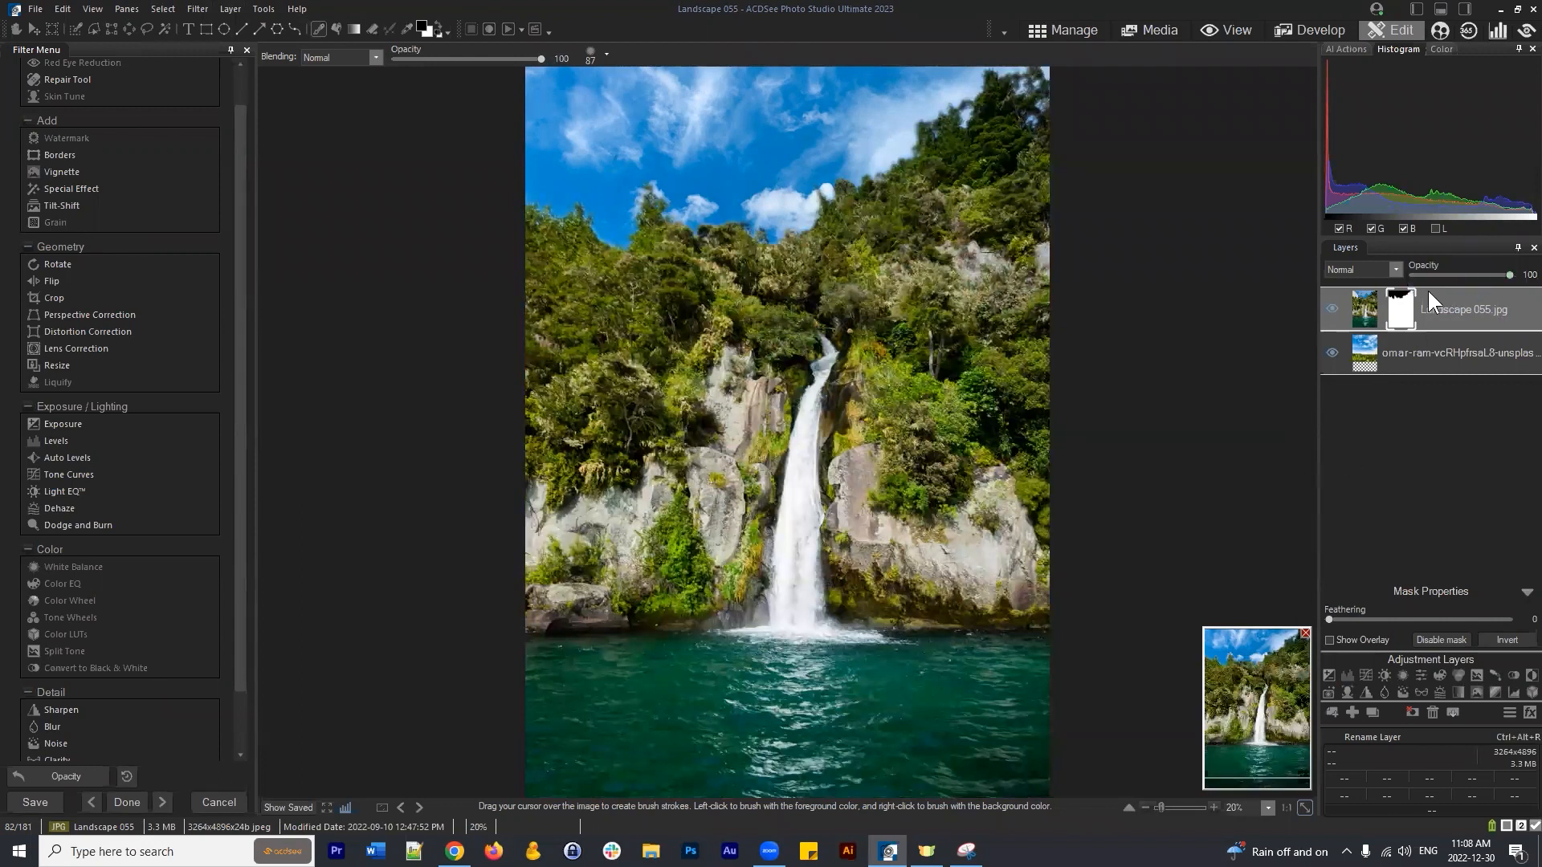
pyautogui.click(1391, 269)
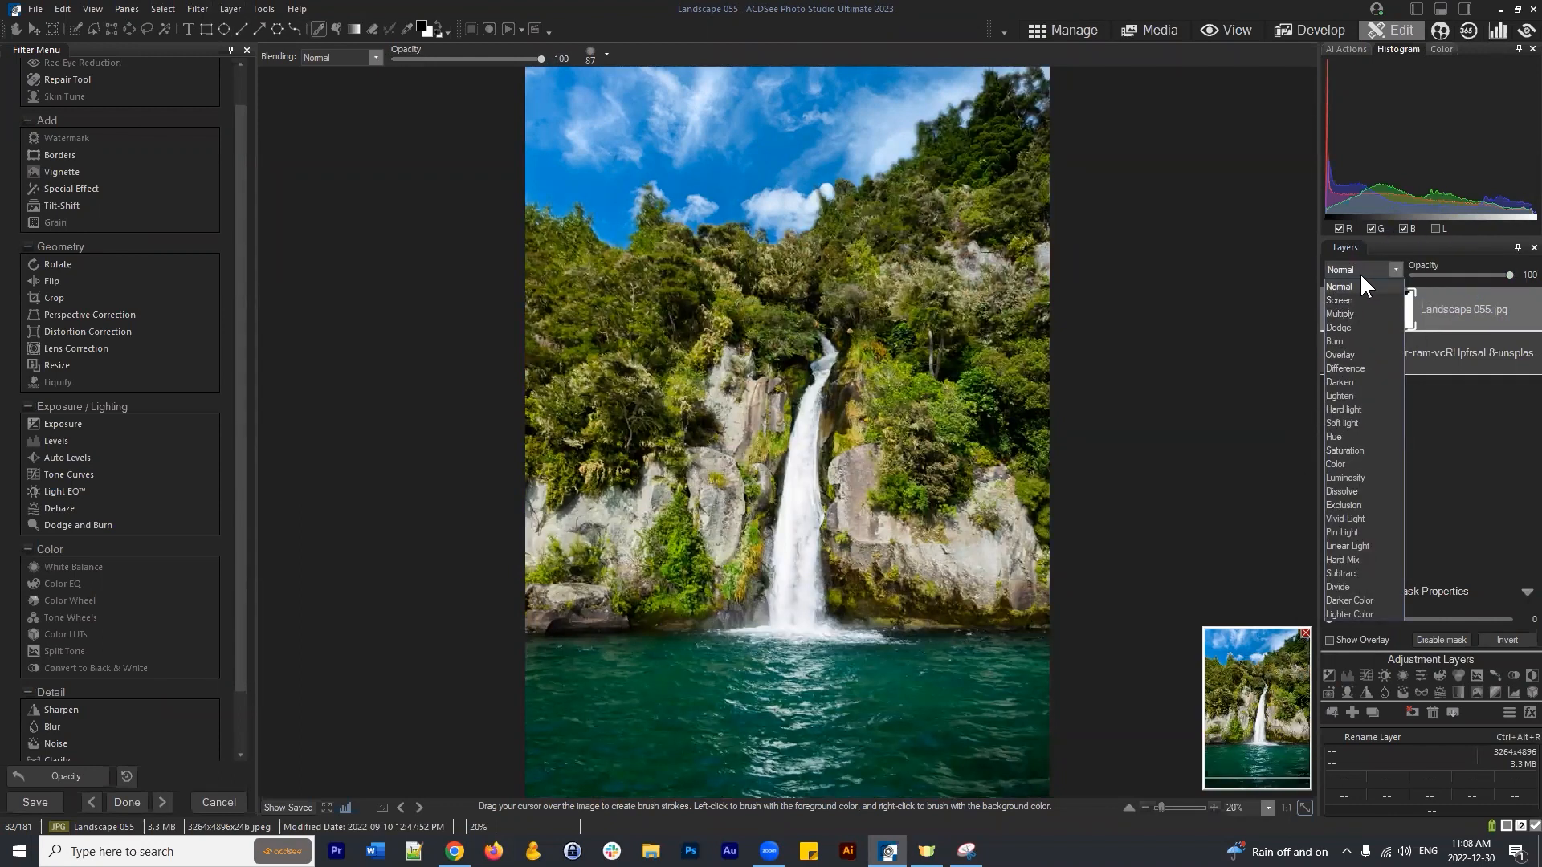
pyautogui.click(1389, 269)
pyautogui.click(1396, 271)
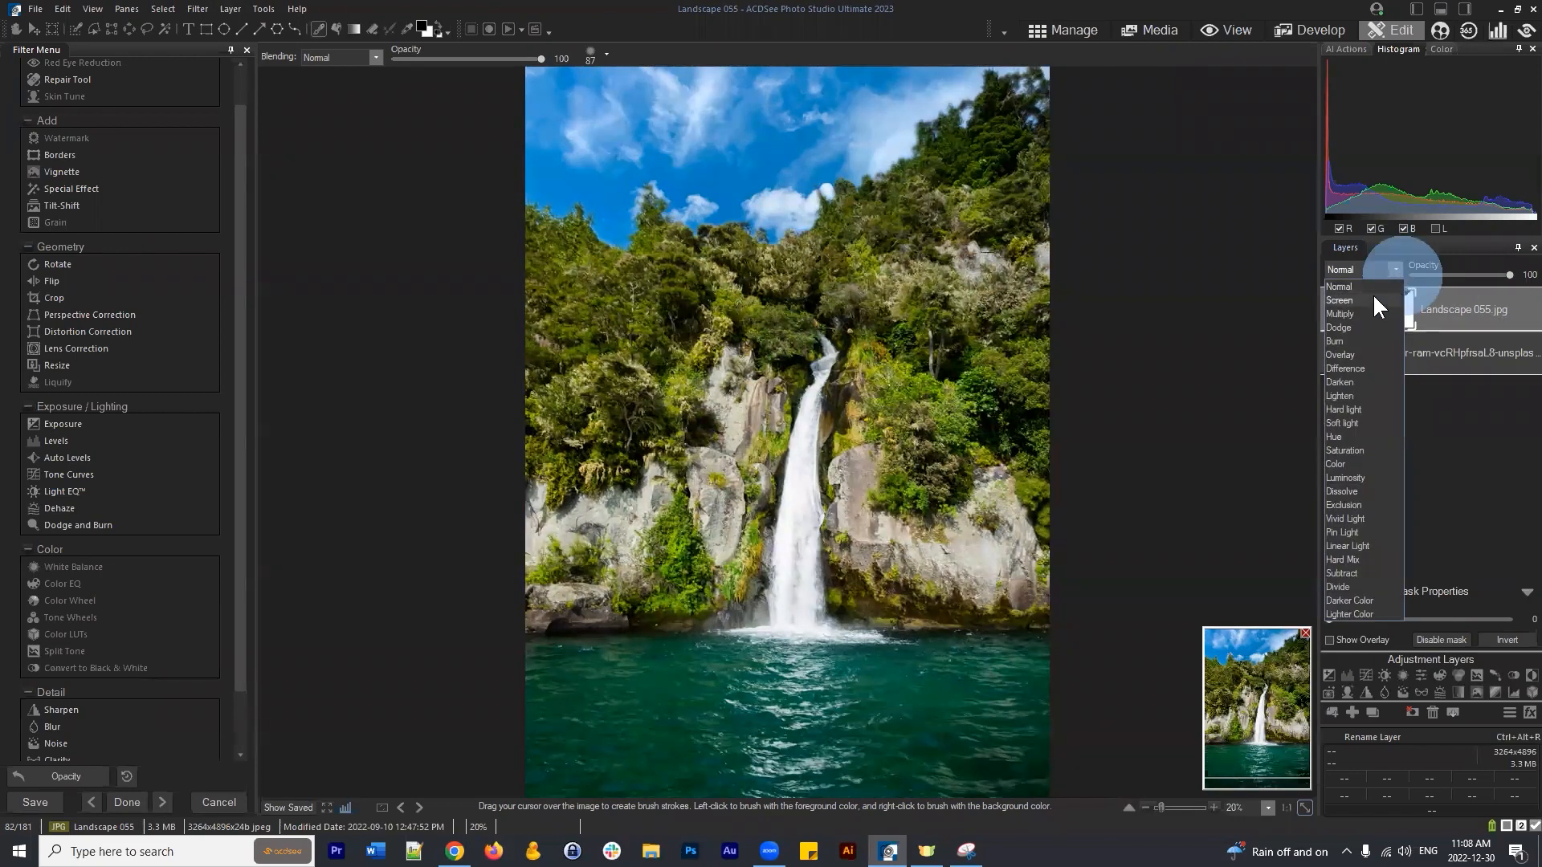
pyautogui.click(1393, 270)
# Leave the Landscape 055 edit, go to the Pictures folder, and open Layer Example2 for editing.
pyautogui.click(1070, 32)
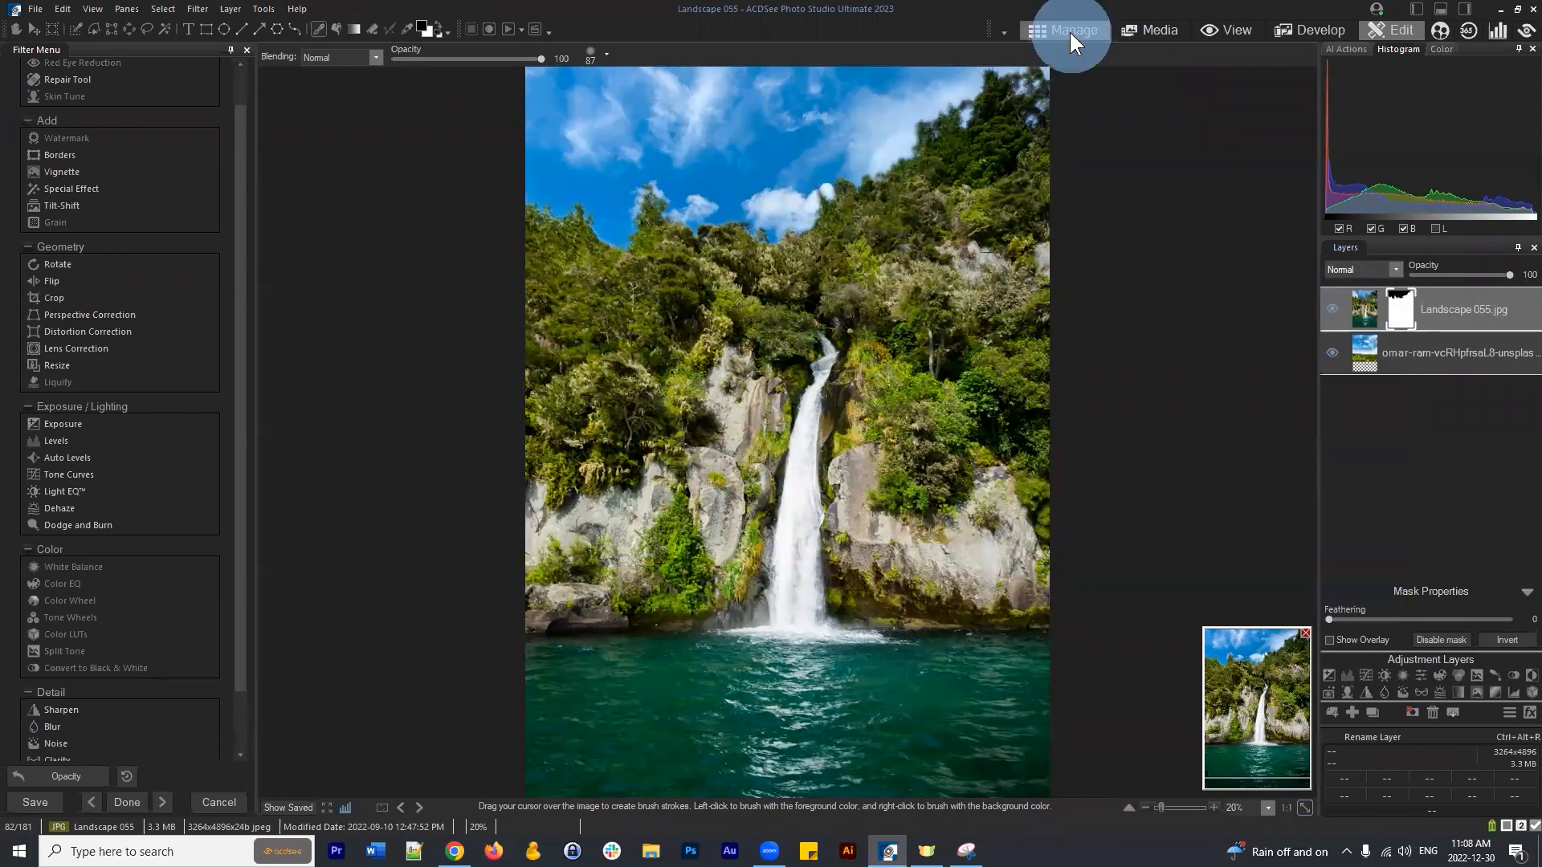
pyautogui.click(787, 432)
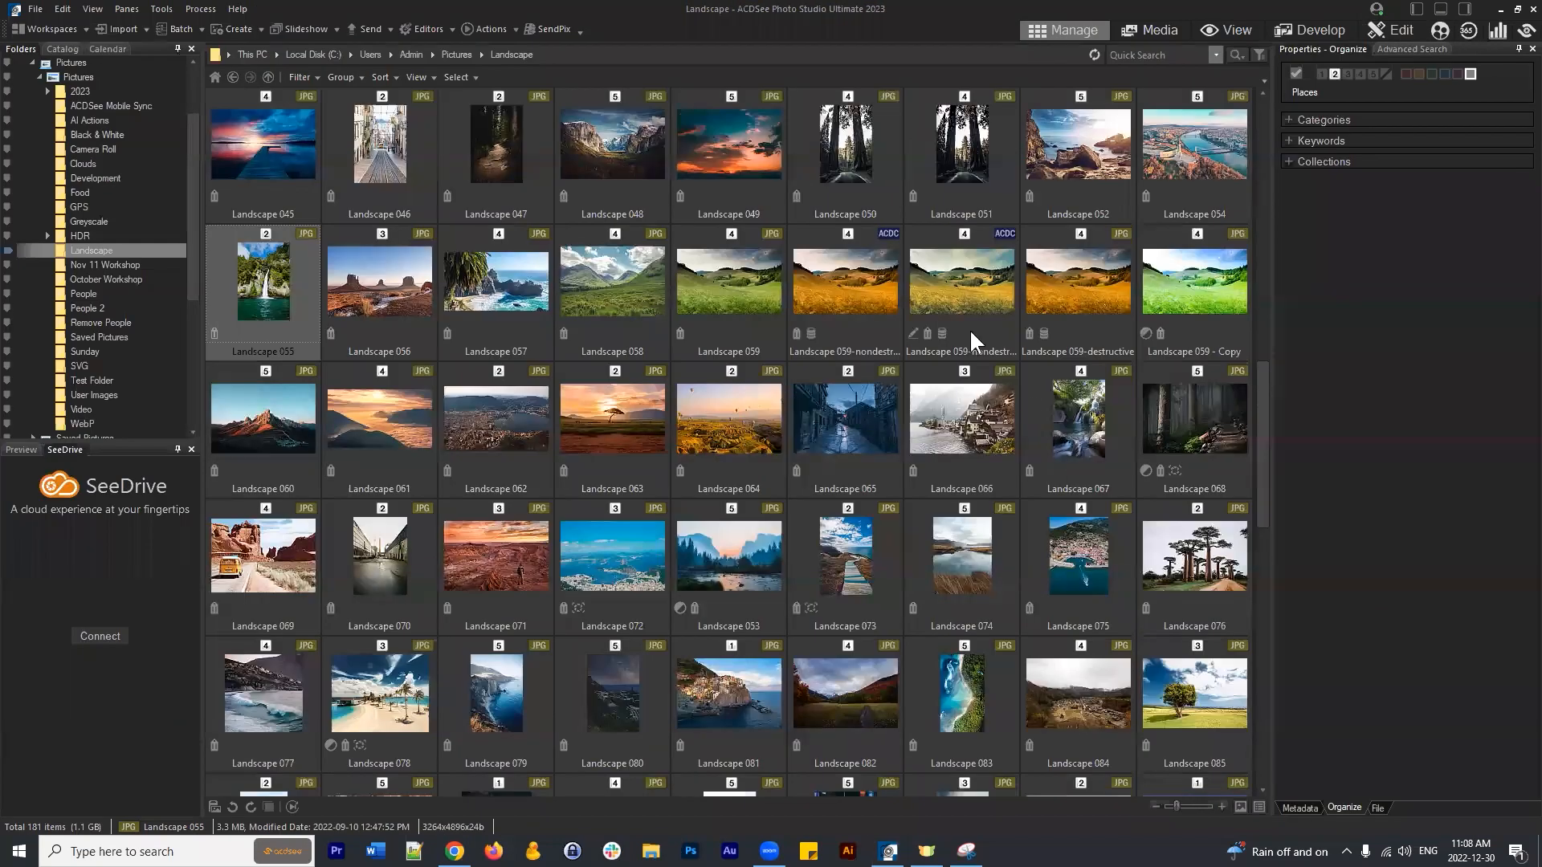
pyautogui.click(233, 77)
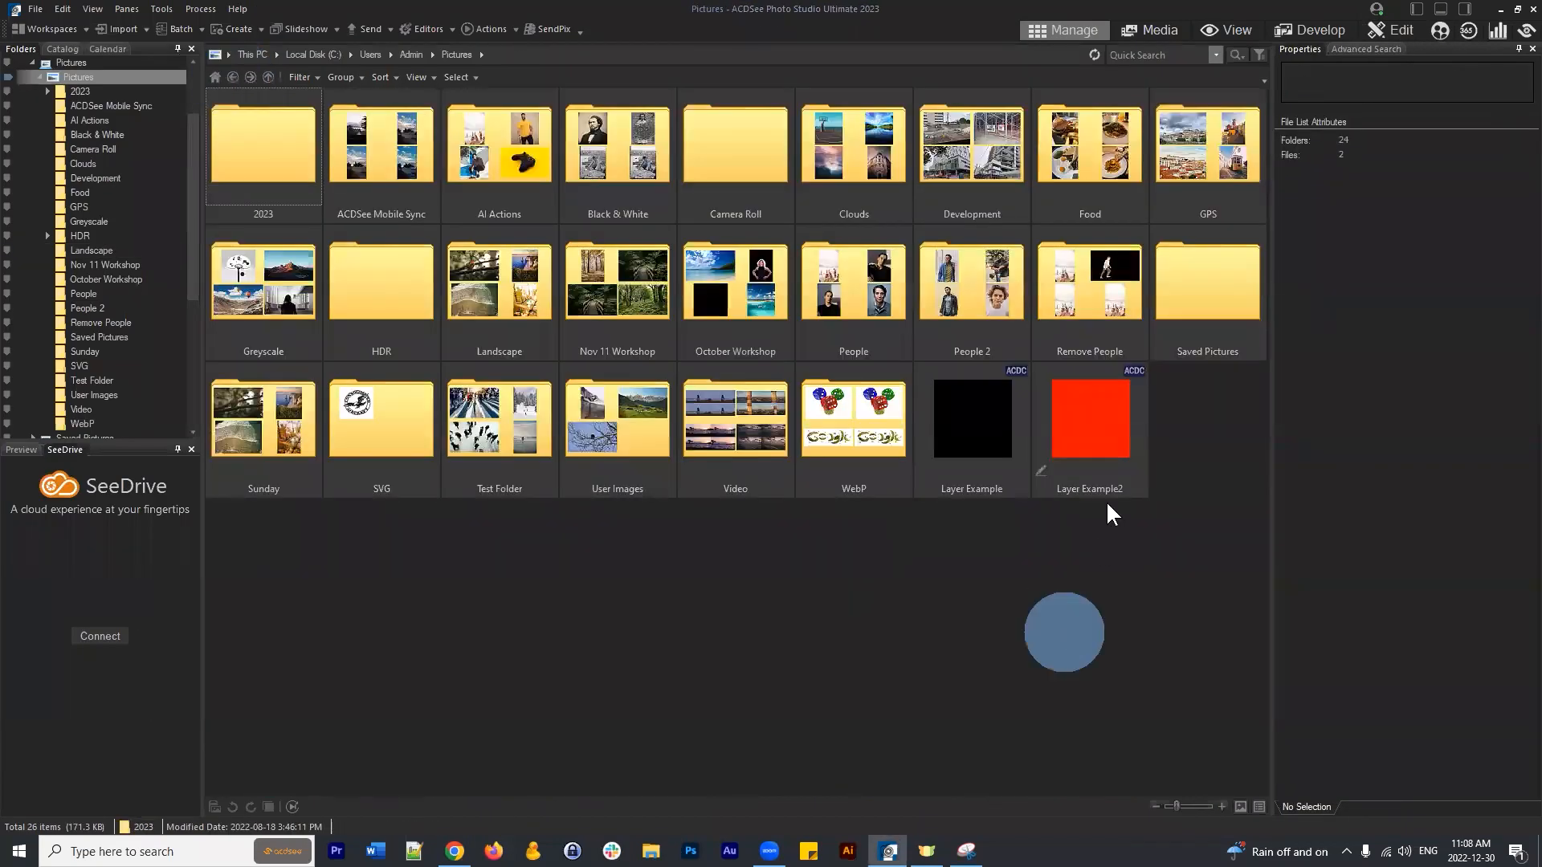
pyautogui.click(1388, 29)
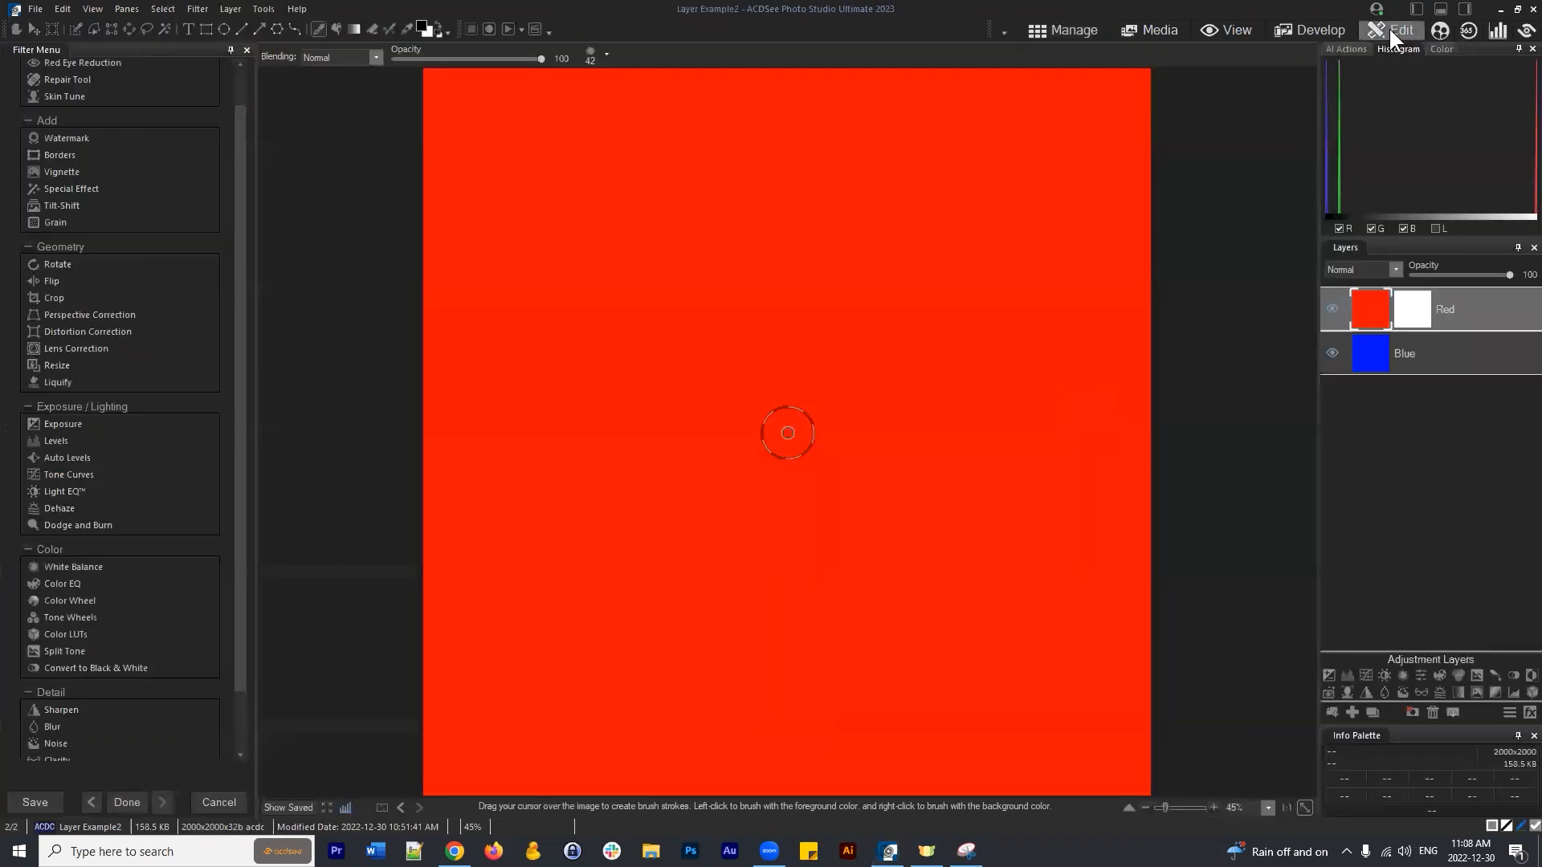
# Import Landscape 014 from the Landscape folder in Pictures as a new layer above Red.
pyautogui.click(1332, 712)
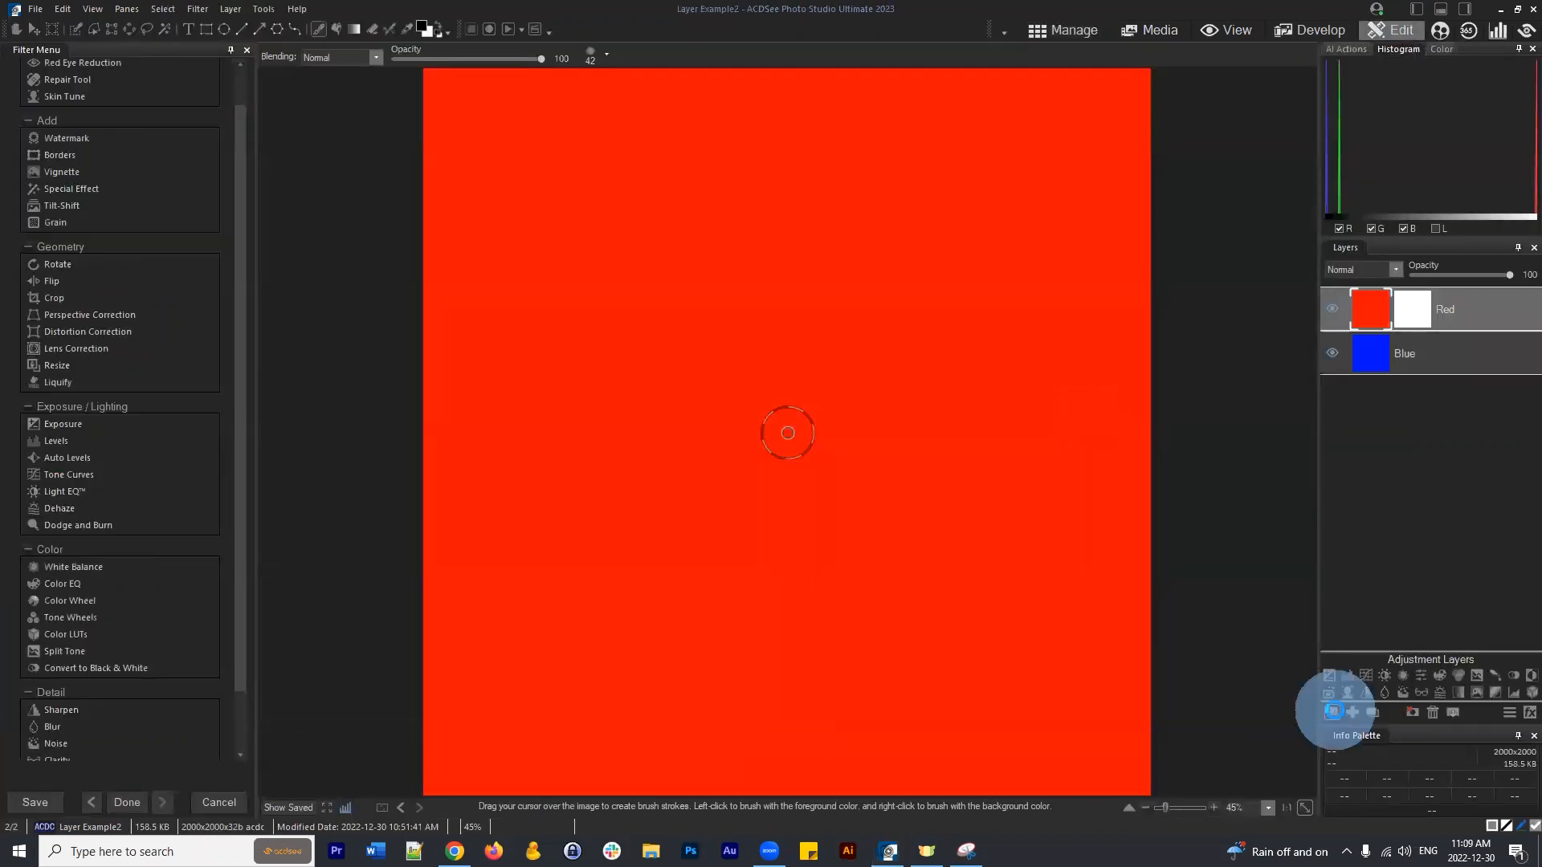
pyautogui.scroll(-3, 842, 273)
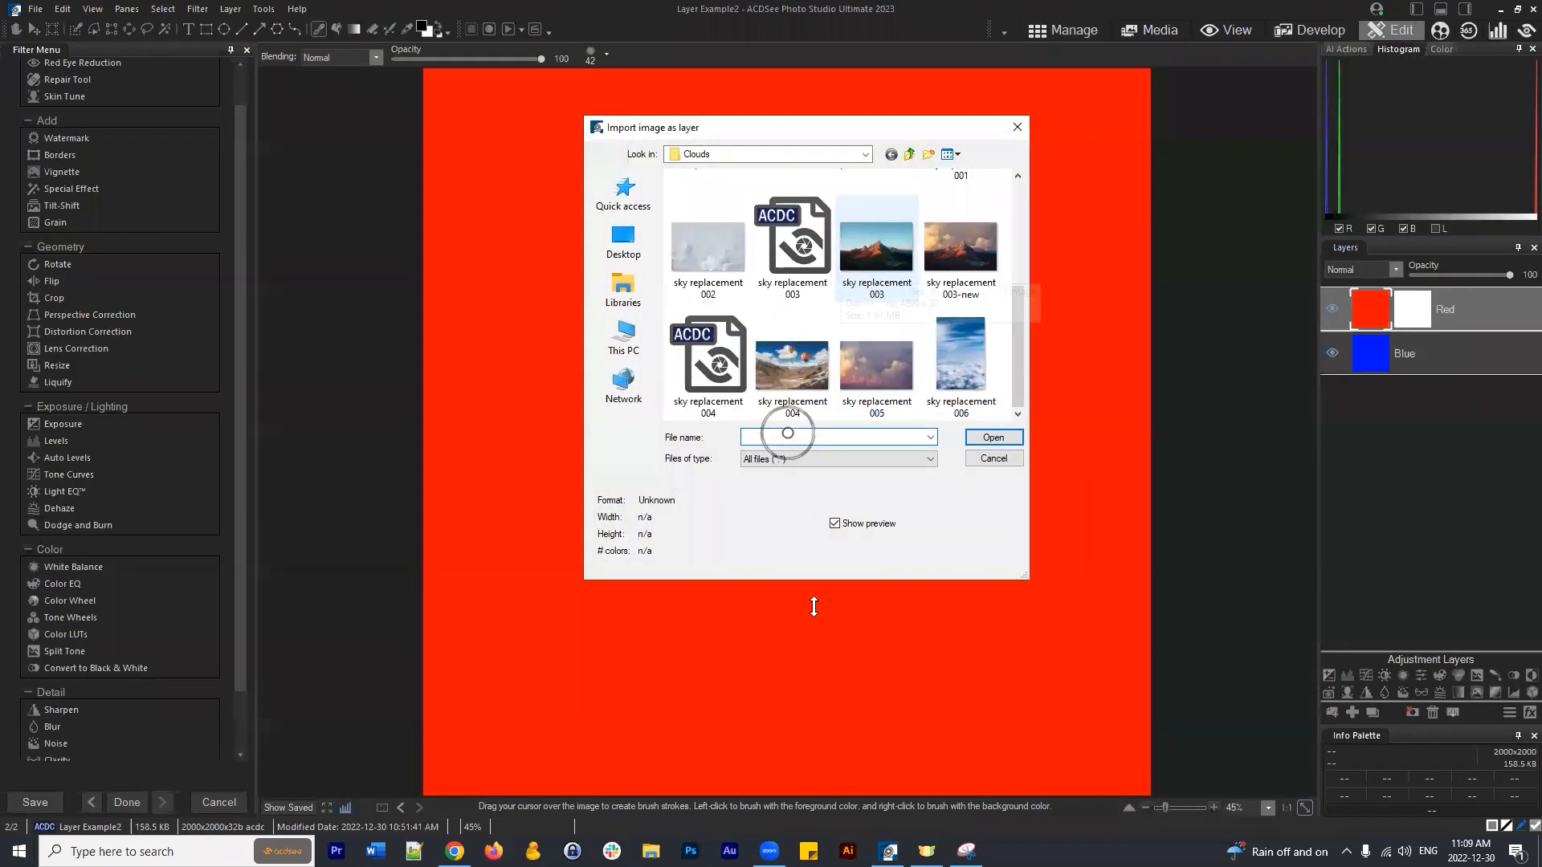
pyautogui.click(909, 153)
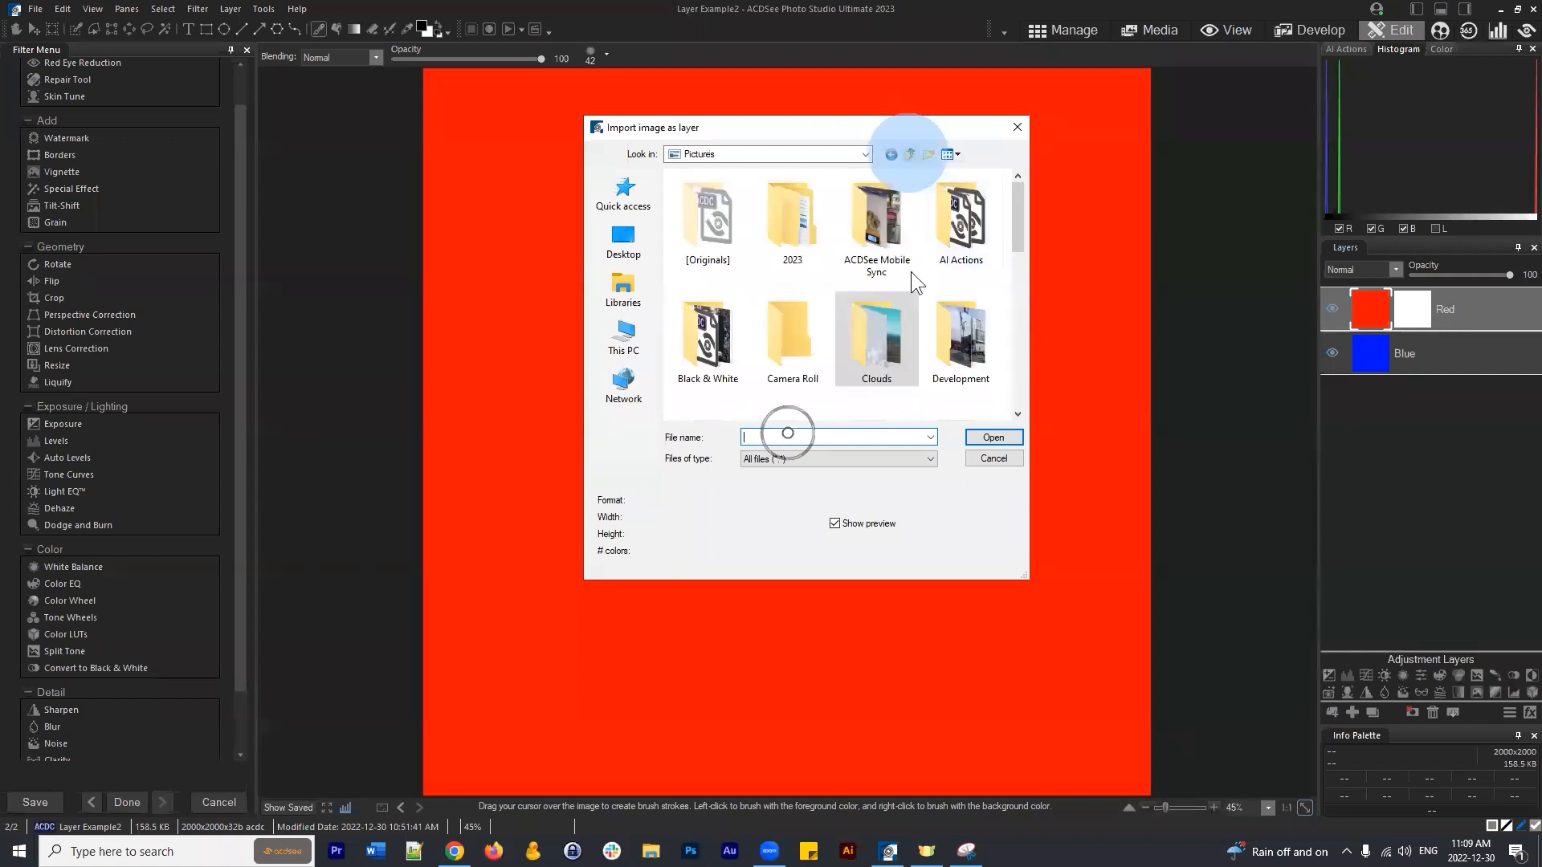
pyautogui.scroll(-2, 932, 281)
pyautogui.scroll(-3, 882, 281)
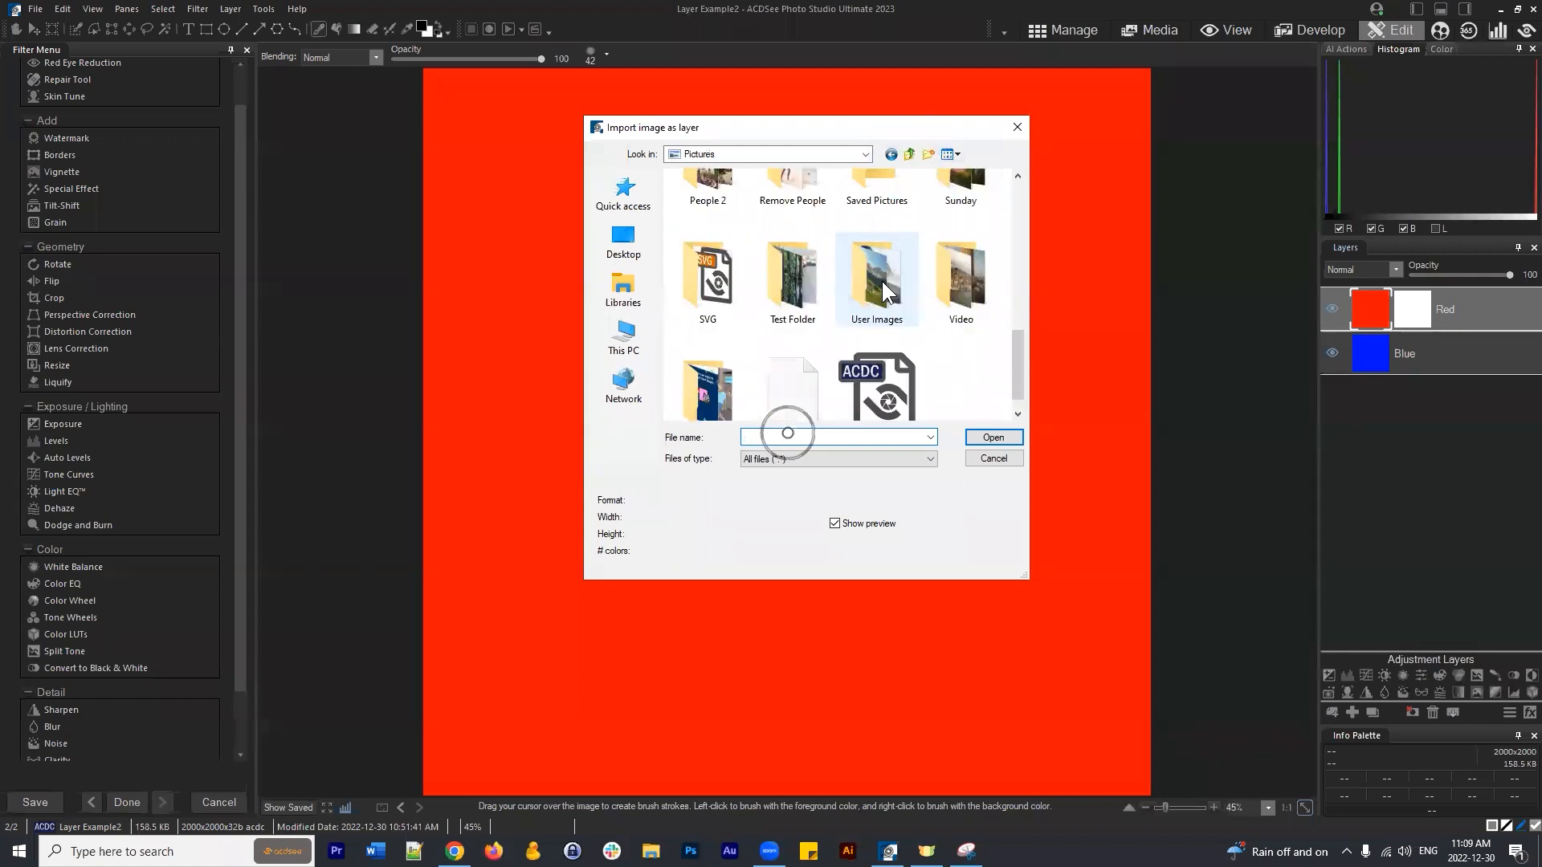
pyautogui.scroll(6, 898, 278)
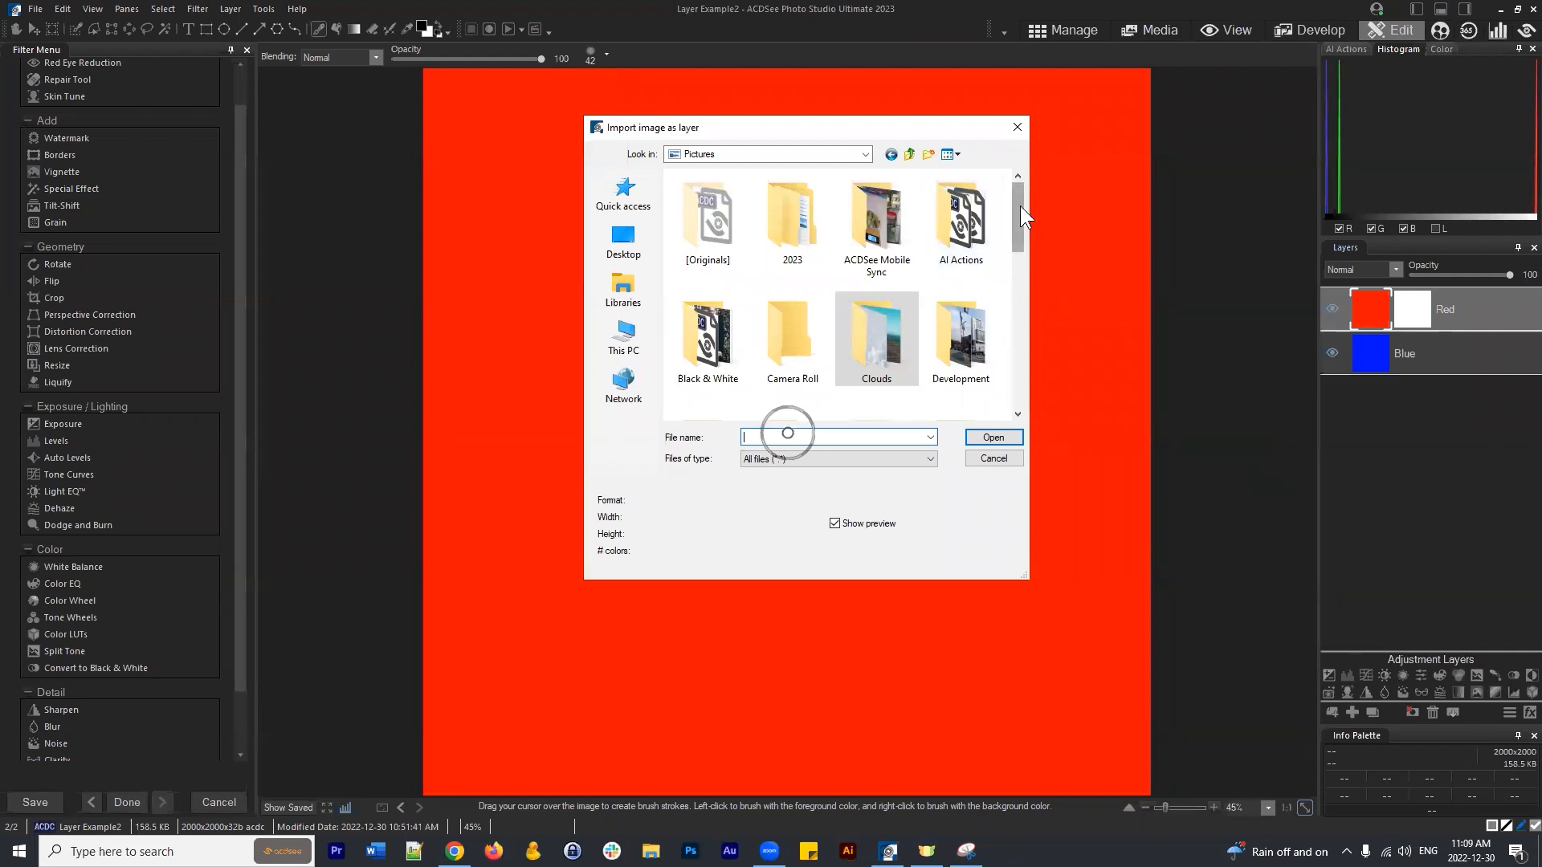
pyautogui.moveTo(1020, 206); pyautogui.dragTo(1033, 262)
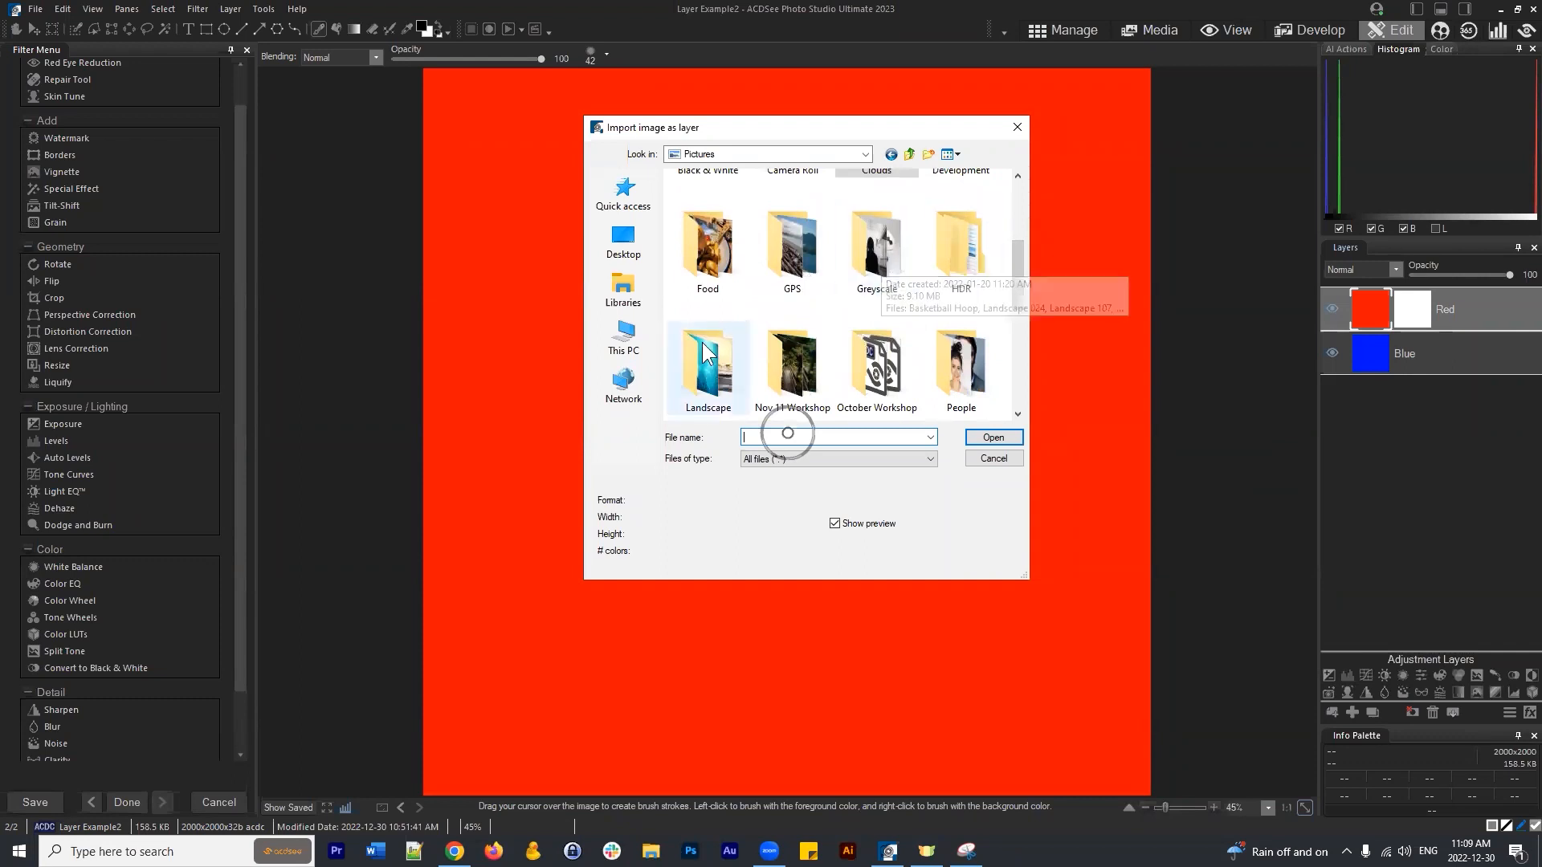
pyautogui.scroll(3, 891, 273)
pyautogui.scroll(-3, 898, 289)
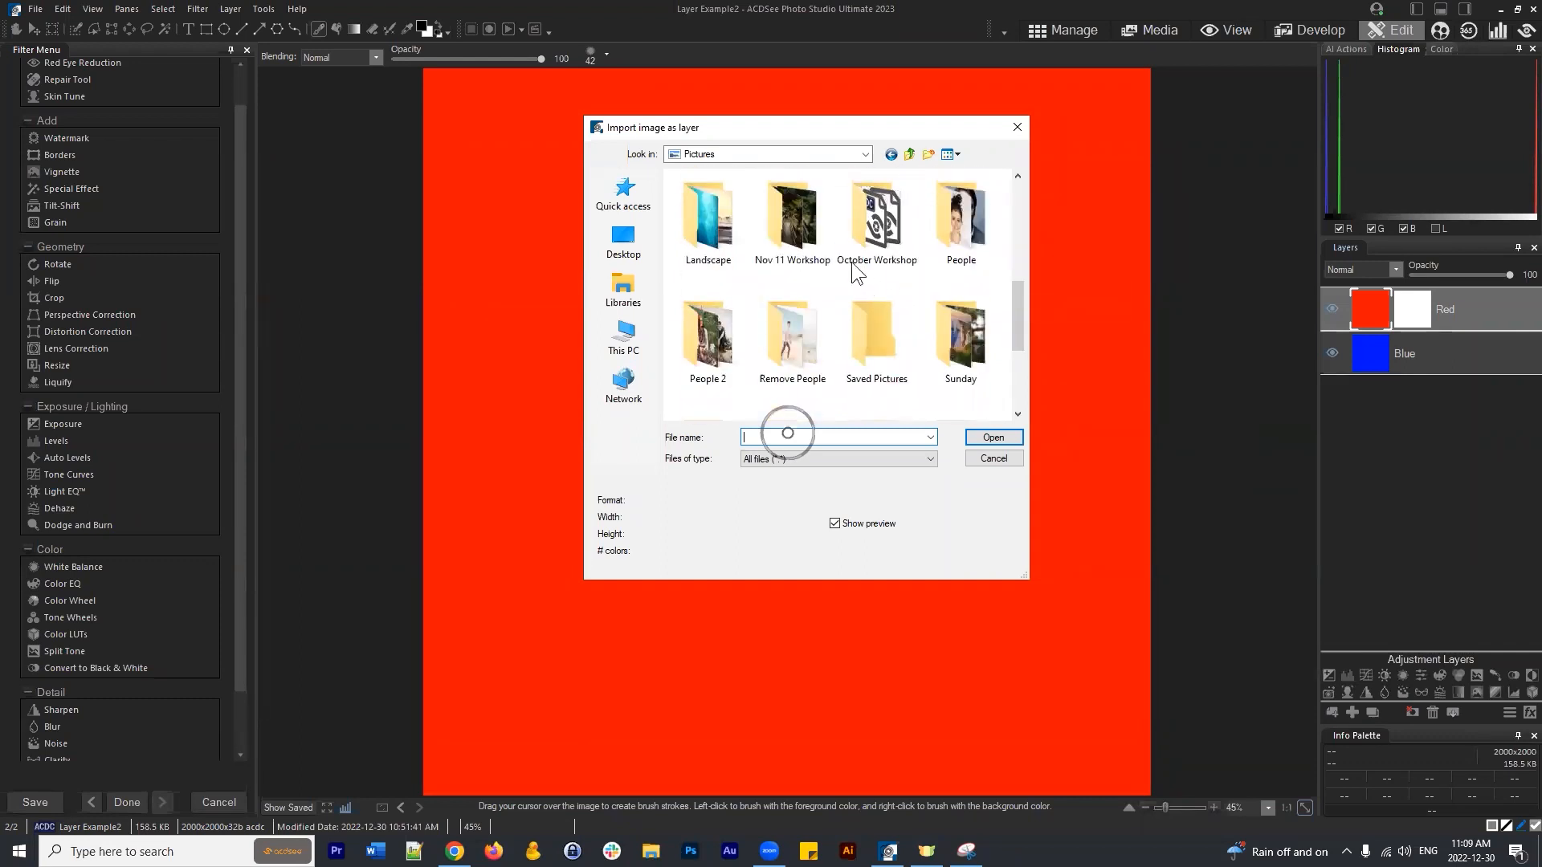
pyautogui.doubleClick(712, 233)
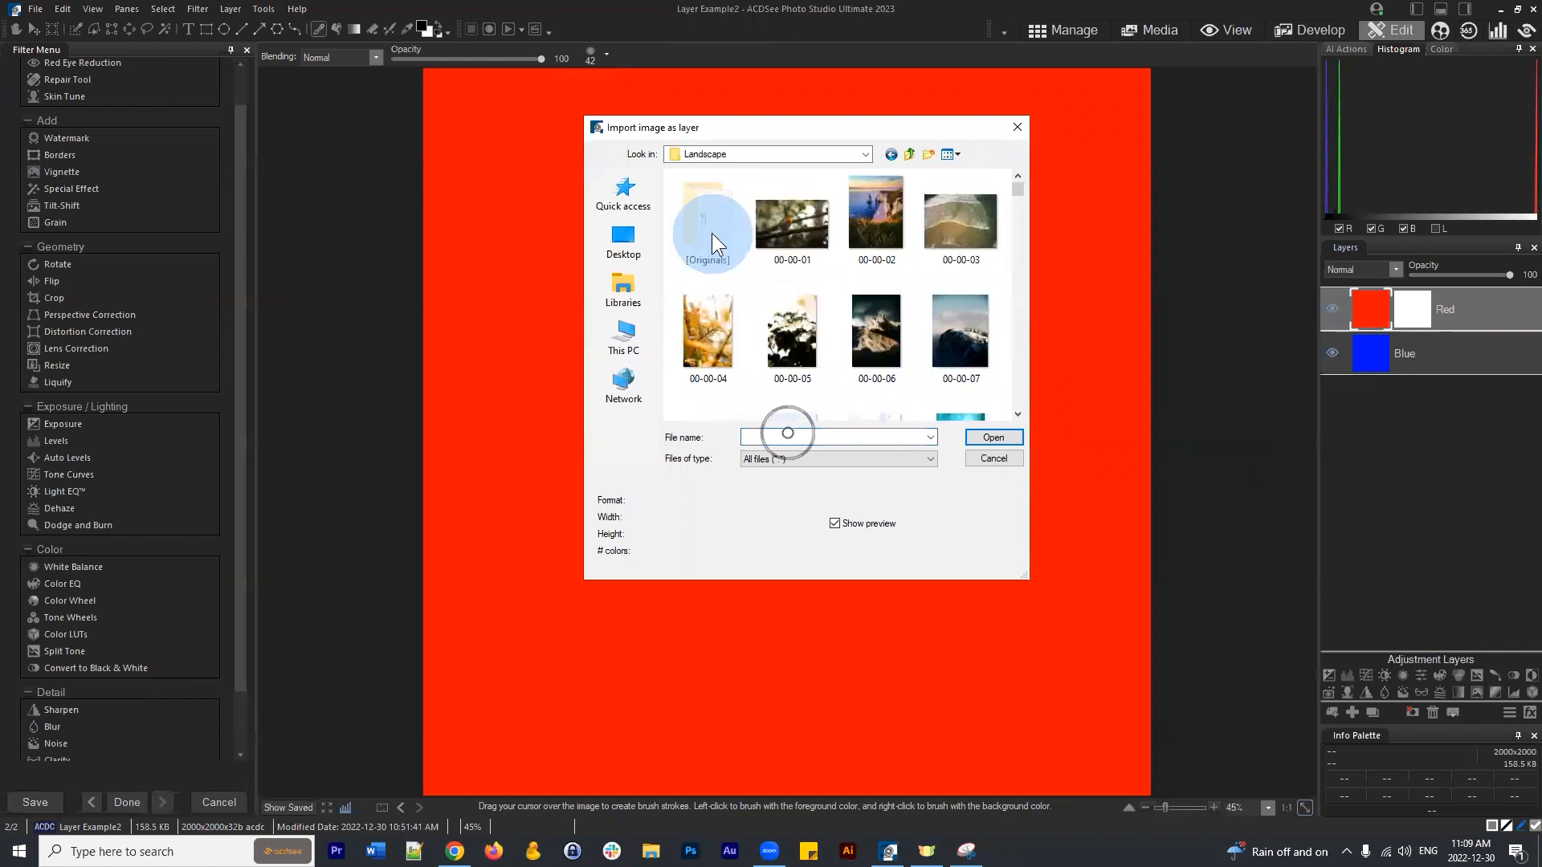
pyautogui.scroll(-3, 892, 325)
pyautogui.click(876, 329)
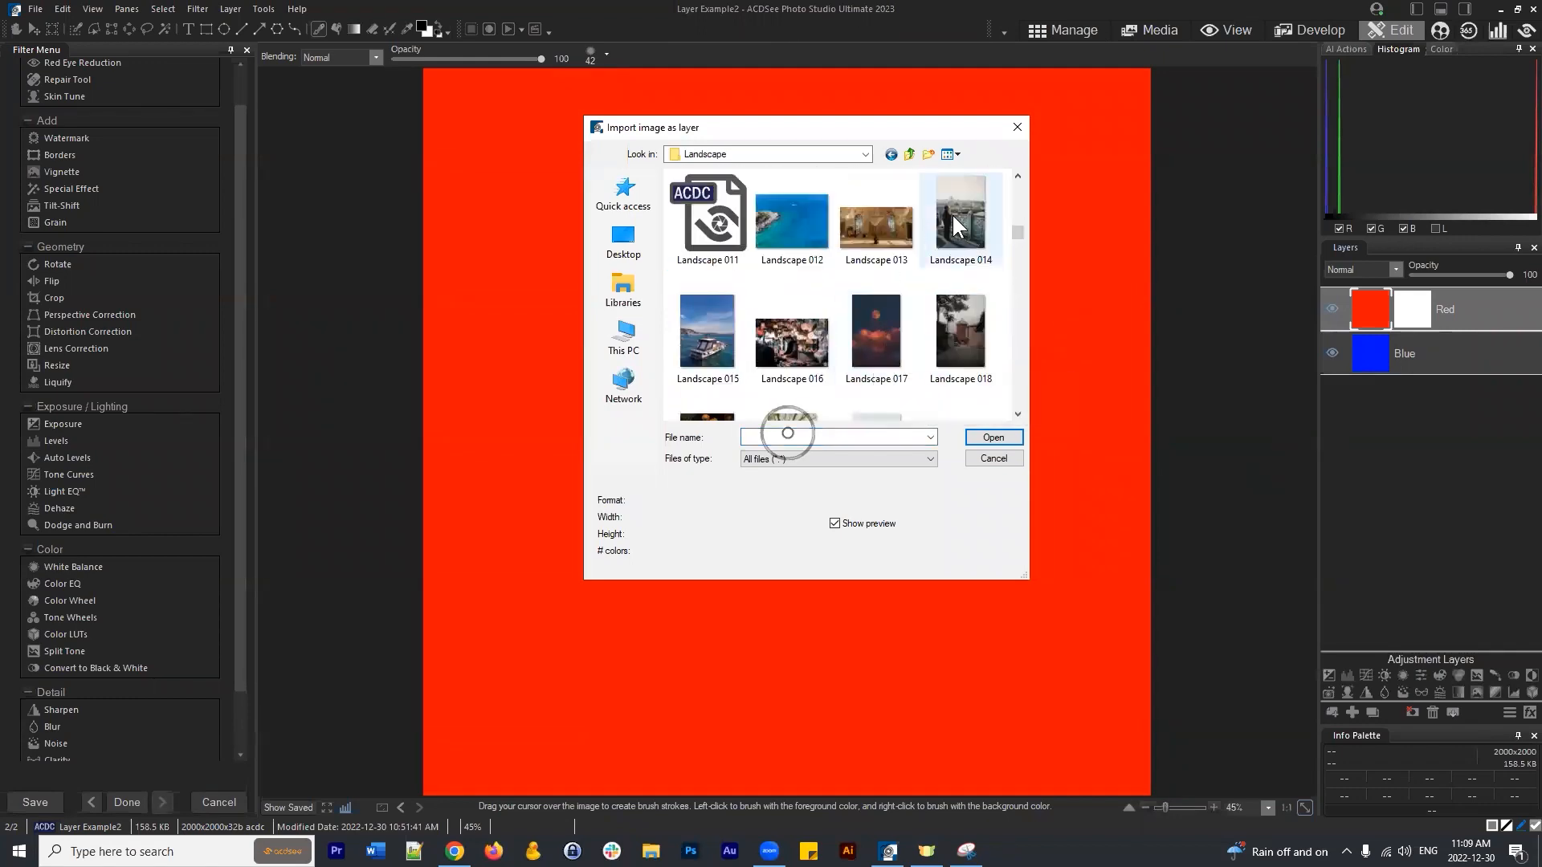
pyautogui.click(994, 437)
# Shrink and position Landscape 014 to just cover the square canvas, commit the placement, and move the Red layer above it.
pyautogui.moveTo(818, 382); pyautogui.dragTo(787, 518)
pyautogui.moveTo(973, 659); pyautogui.dragTo(884, 527)
pyautogui.moveTo(663, 202); pyautogui.dragTo(740, 315)
pyautogui.click(283, 55)
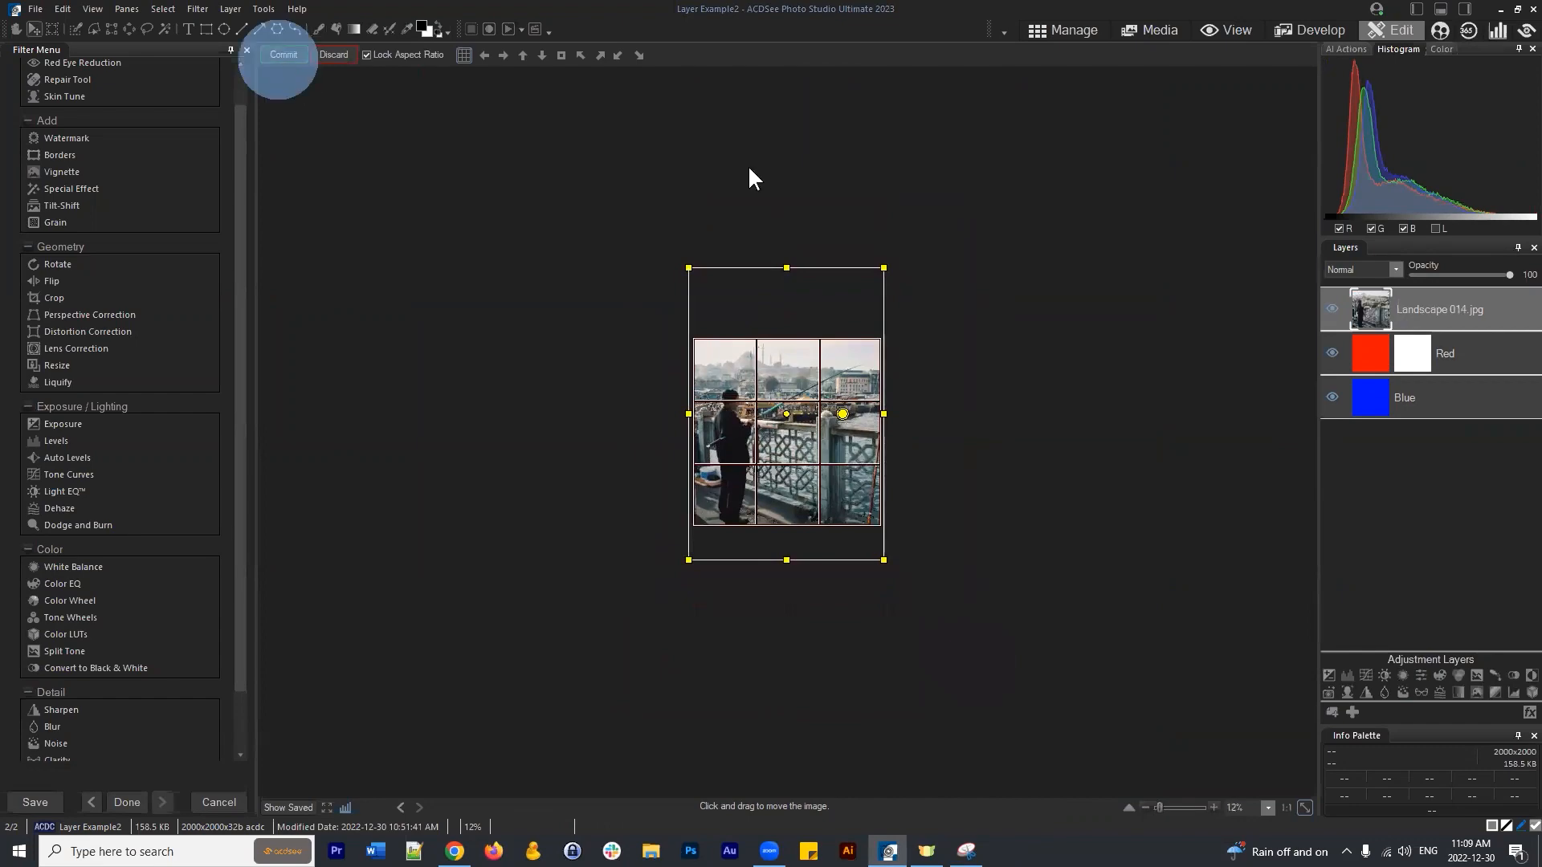
pyautogui.click(1496, 361)
pyautogui.moveTo(1499, 358); pyautogui.dragTo(1458, 299)
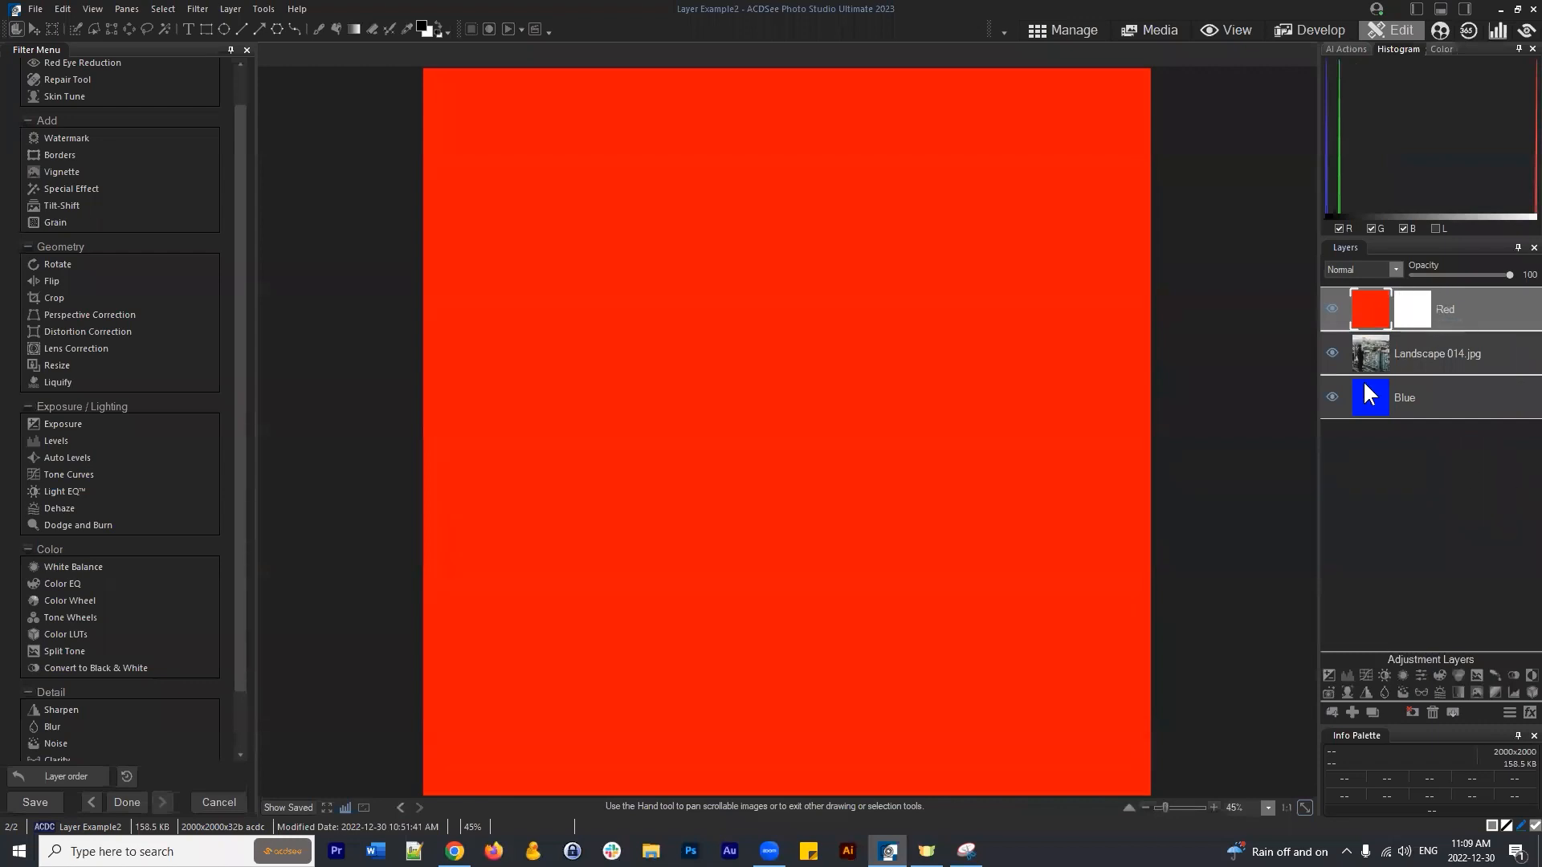
# Try revealing Landscape 014 by brushing on the Red layer's mask and by lowering that layer's opacity to 45, undoing each attempt.
pyautogui.click(1404, 310)
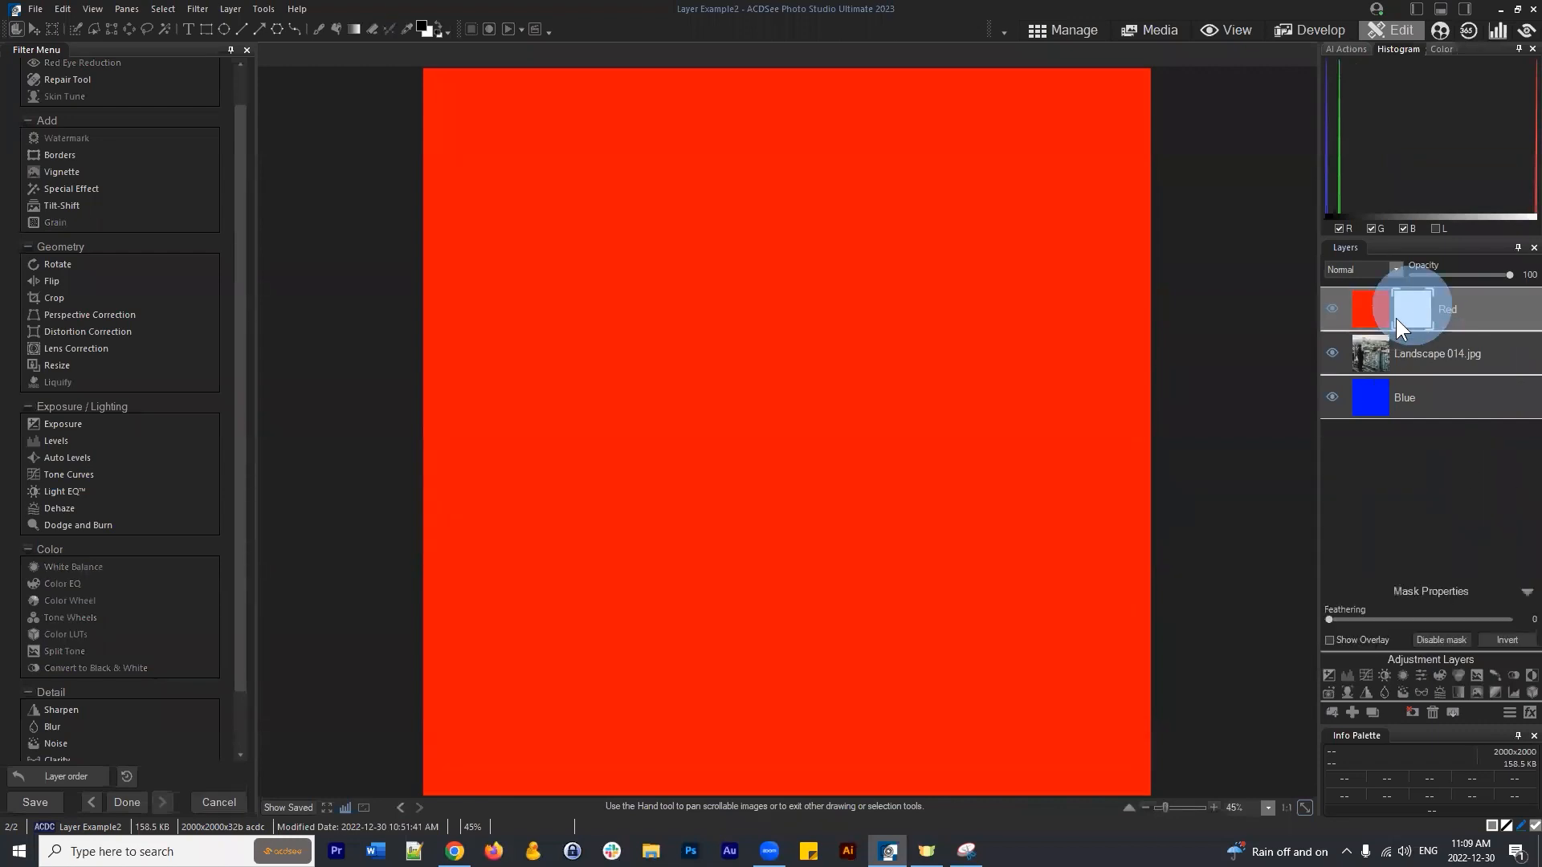
pyautogui.click(320, 28)
pyautogui.moveTo(654, 413)
pyautogui.mouseDown()
pyautogui.moveTo(844, 531)
pyautogui.moveTo(782, 499)
pyautogui.moveTo(681, 597)
pyautogui.moveTo(532, 406)
pyautogui.moveTo(740, 193)
pyautogui.moveTo(744, 275)
pyautogui.moveTo(622, 489)
pyautogui.moveTo(548, 452)
pyautogui.moveTo(661, 289)
pyautogui.moveTo(605, 219)
pyautogui.moveTo(614, 460)
pyautogui.moveTo(655, 268)
pyautogui.moveTo(710, 294)
pyautogui.moveTo(575, 418)
pyautogui.moveTo(548, 308)
pyautogui.moveTo(703, 325)
pyautogui.moveTo(523, 588)
pyautogui.moveTo(699, 476)
pyautogui.moveTo(972, 594)
pyautogui.moveTo(721, 587)
pyautogui.moveTo(809, 570)
pyautogui.moveTo(899, 484)
pyautogui.mouseUp()
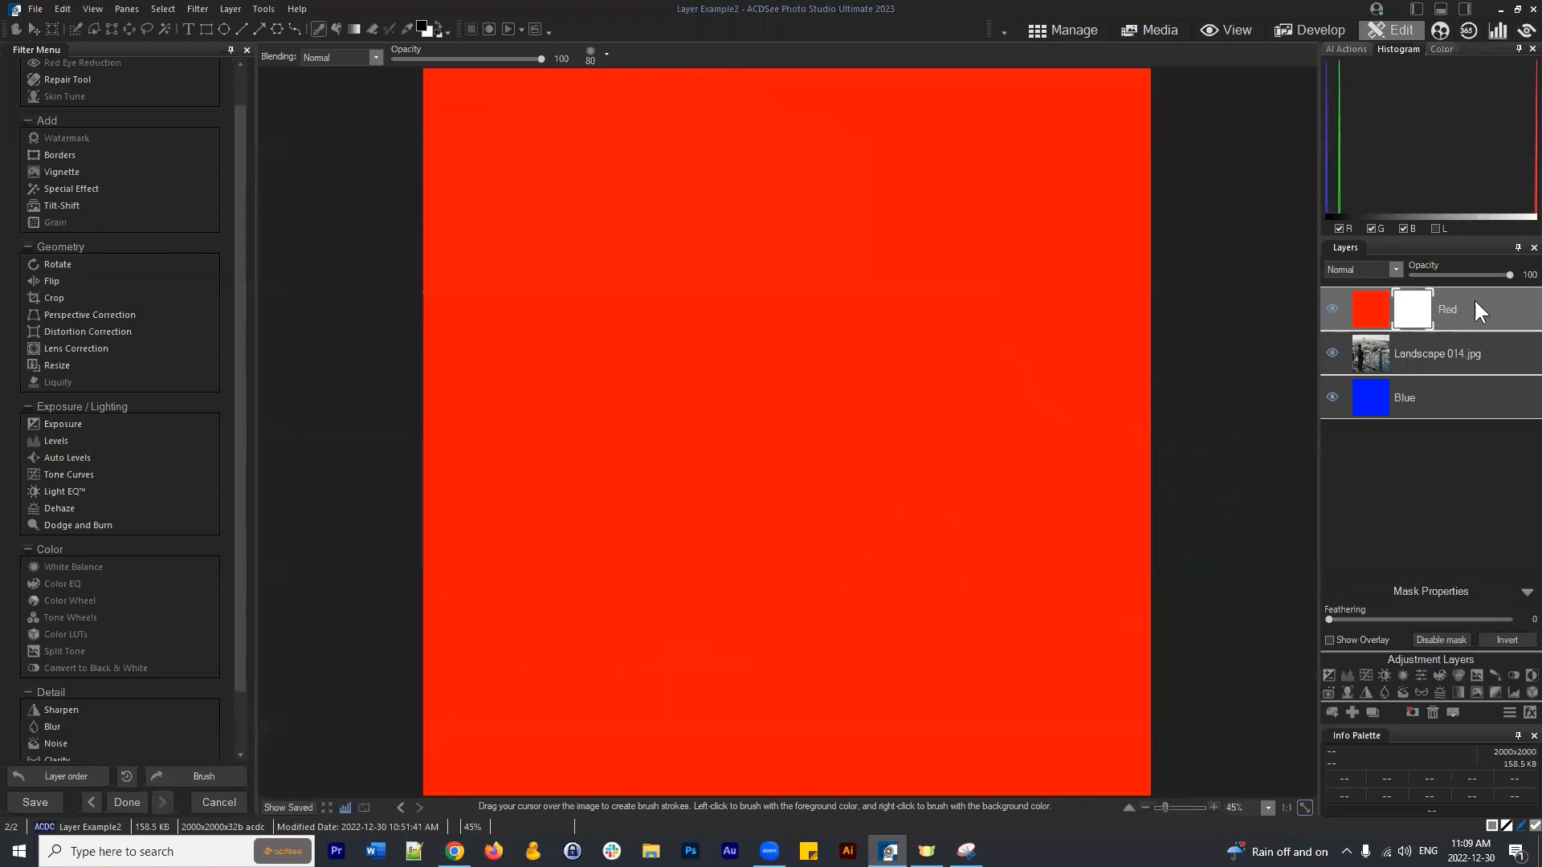
pyautogui.moveTo(1508, 275); pyautogui.dragTo(1457, 272)
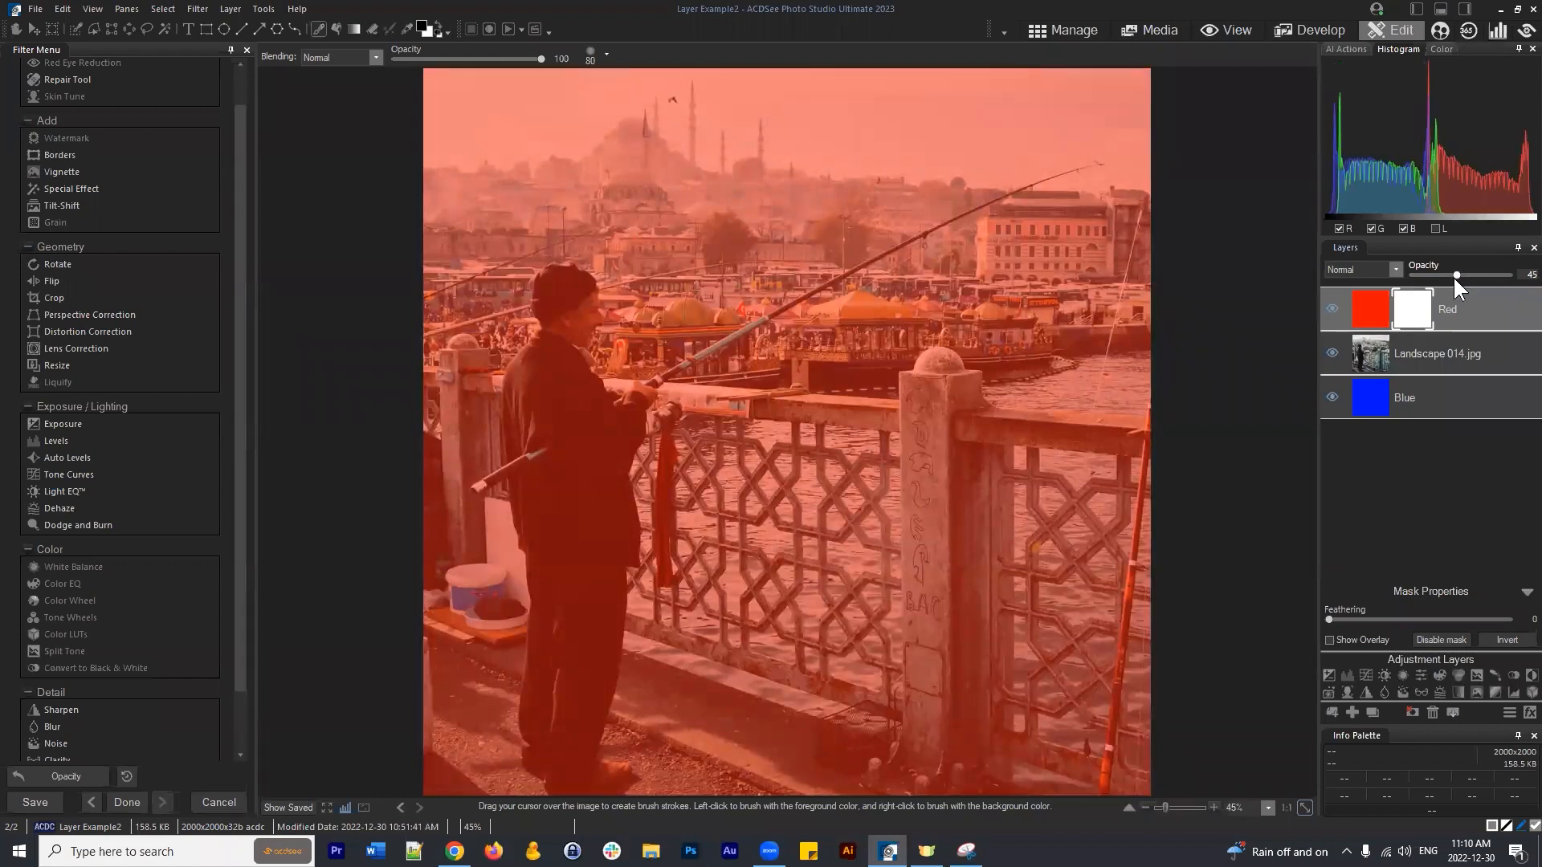
pyautogui.hotkey('ctrl', 'z')
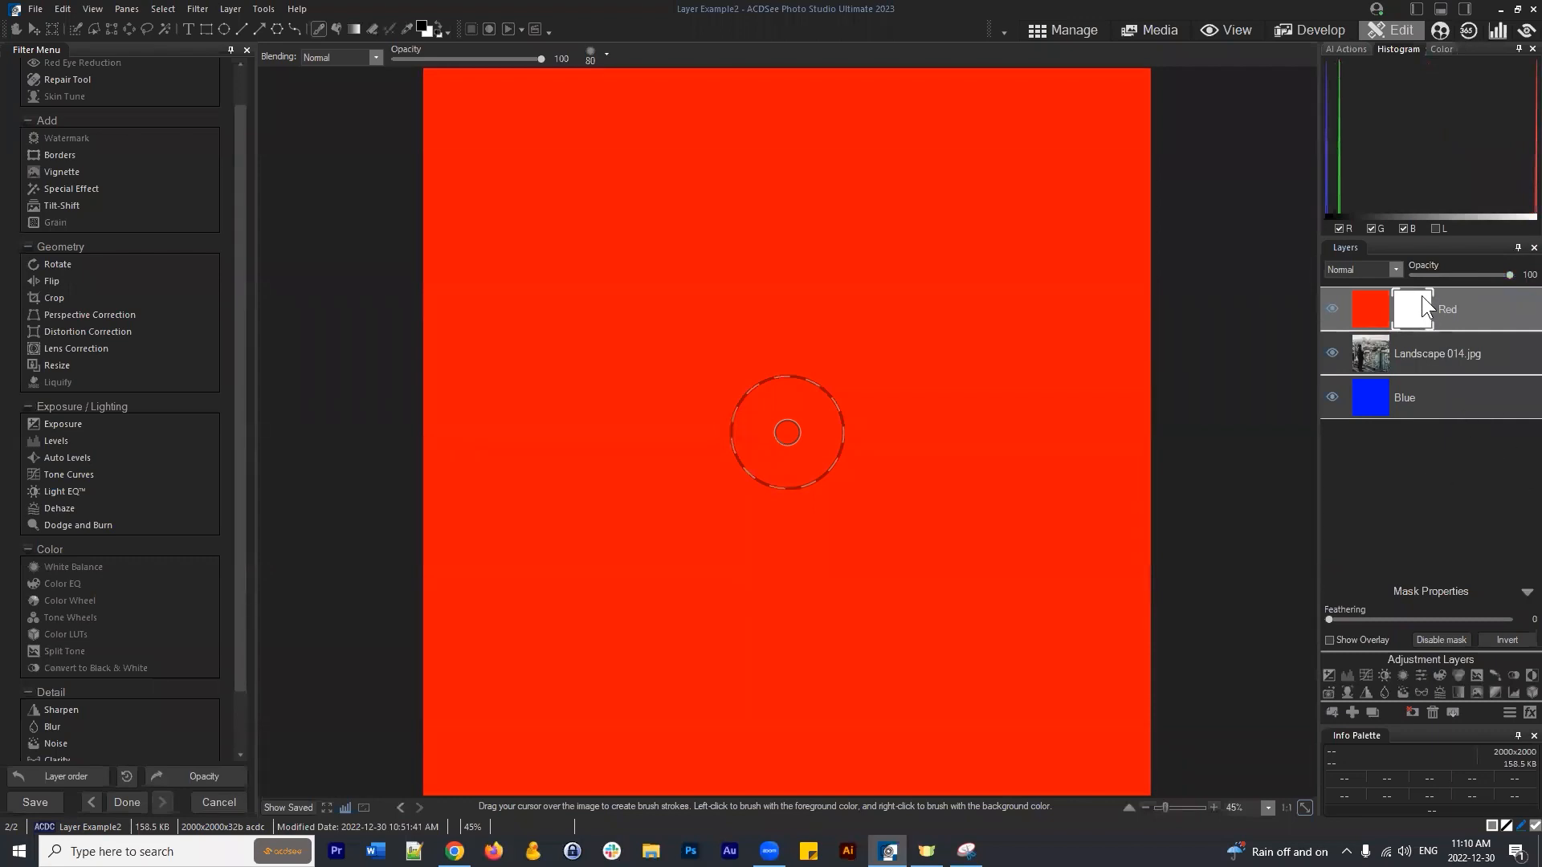
# Look through the blend modes for the Red layer and set it to Screen.
pyautogui.click(1390, 269)
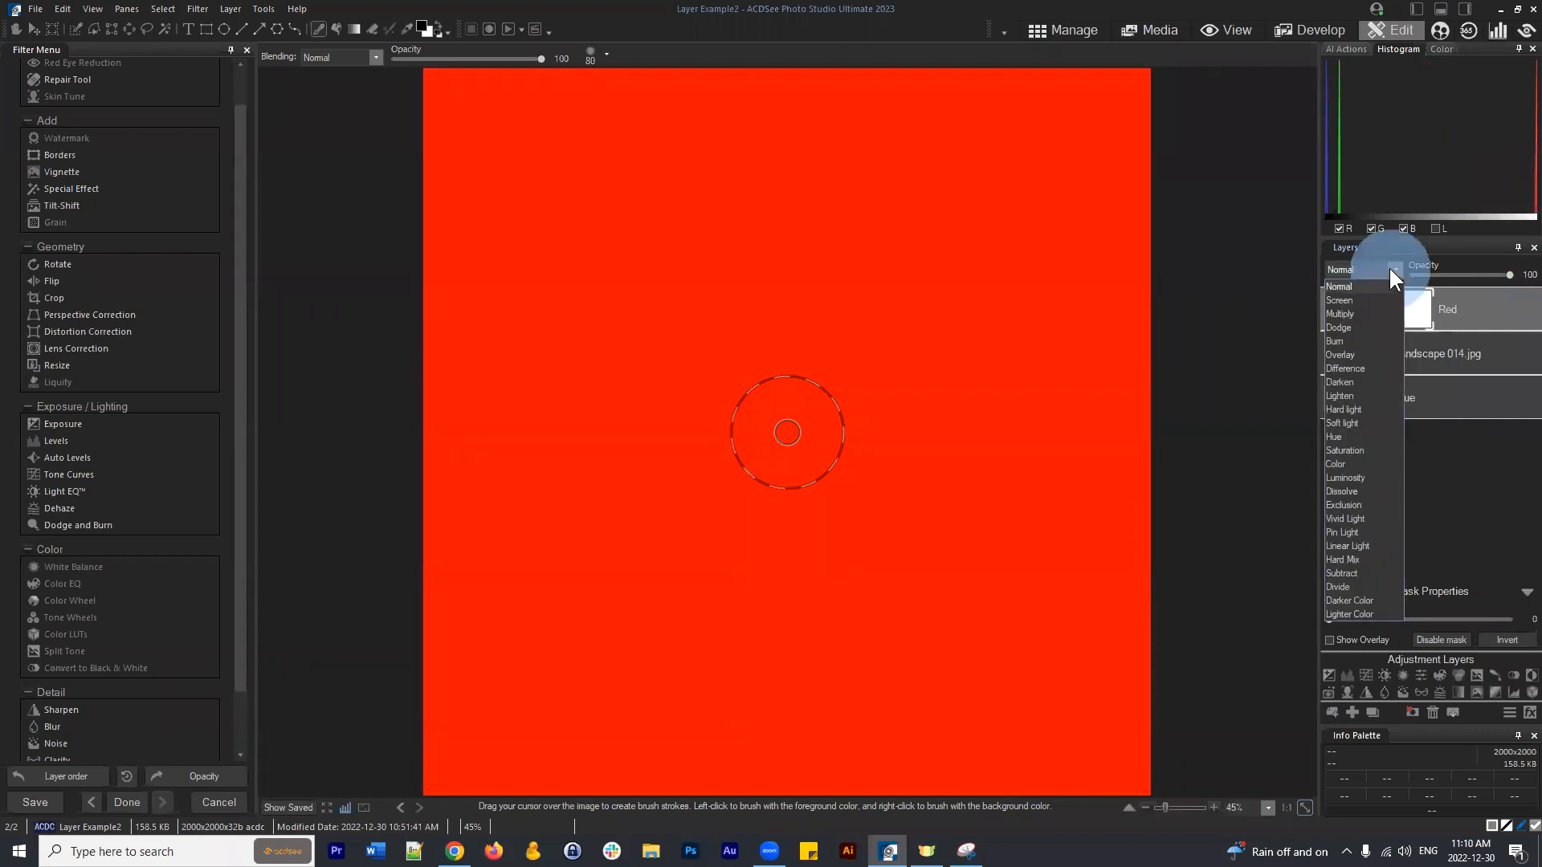
pyautogui.click(1396, 268)
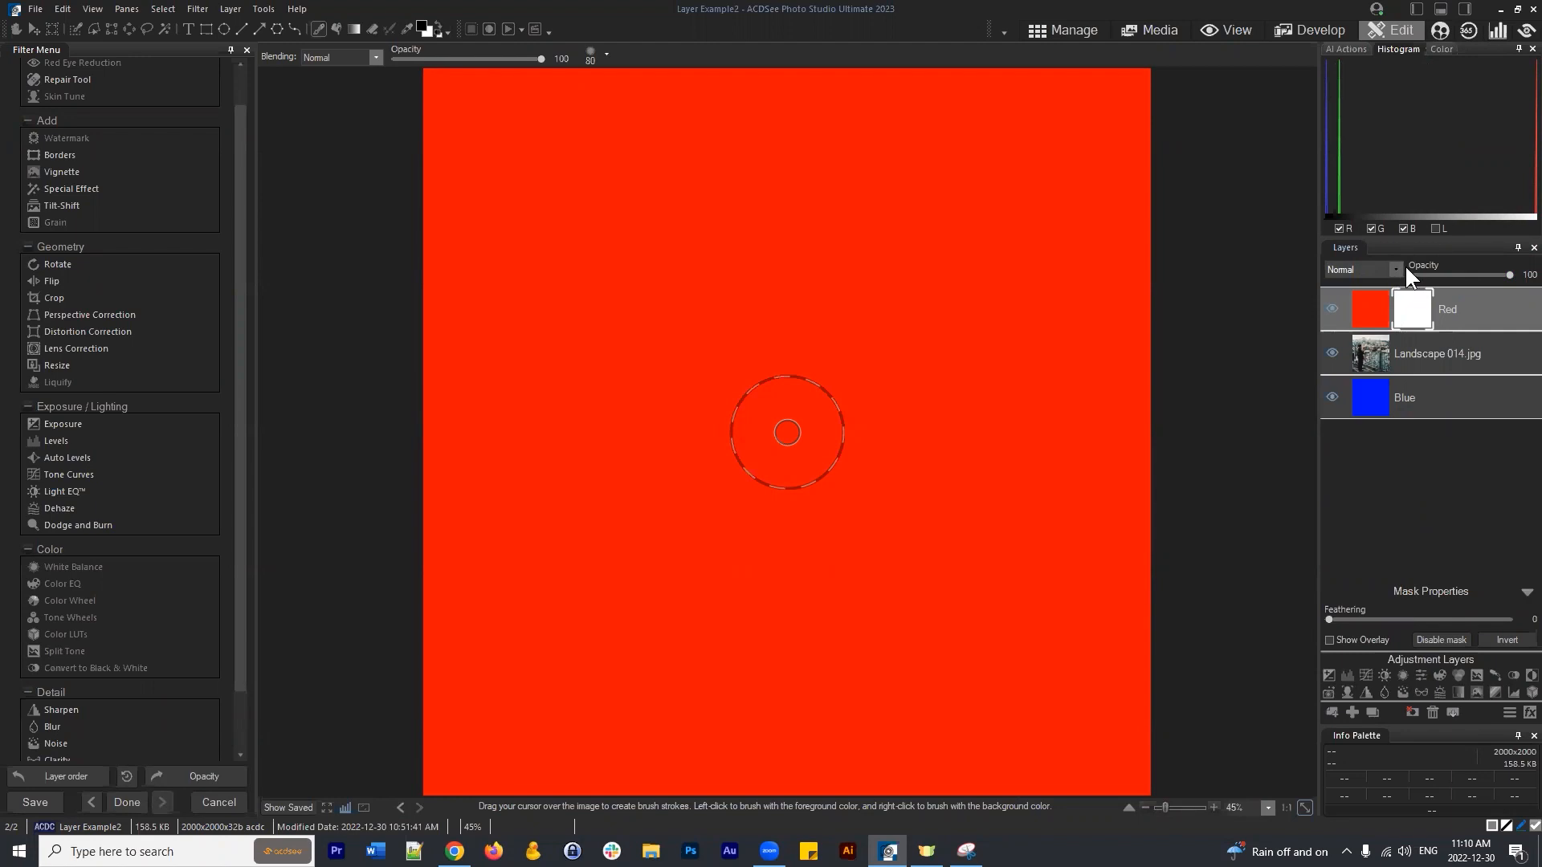
pyautogui.click(1396, 265)
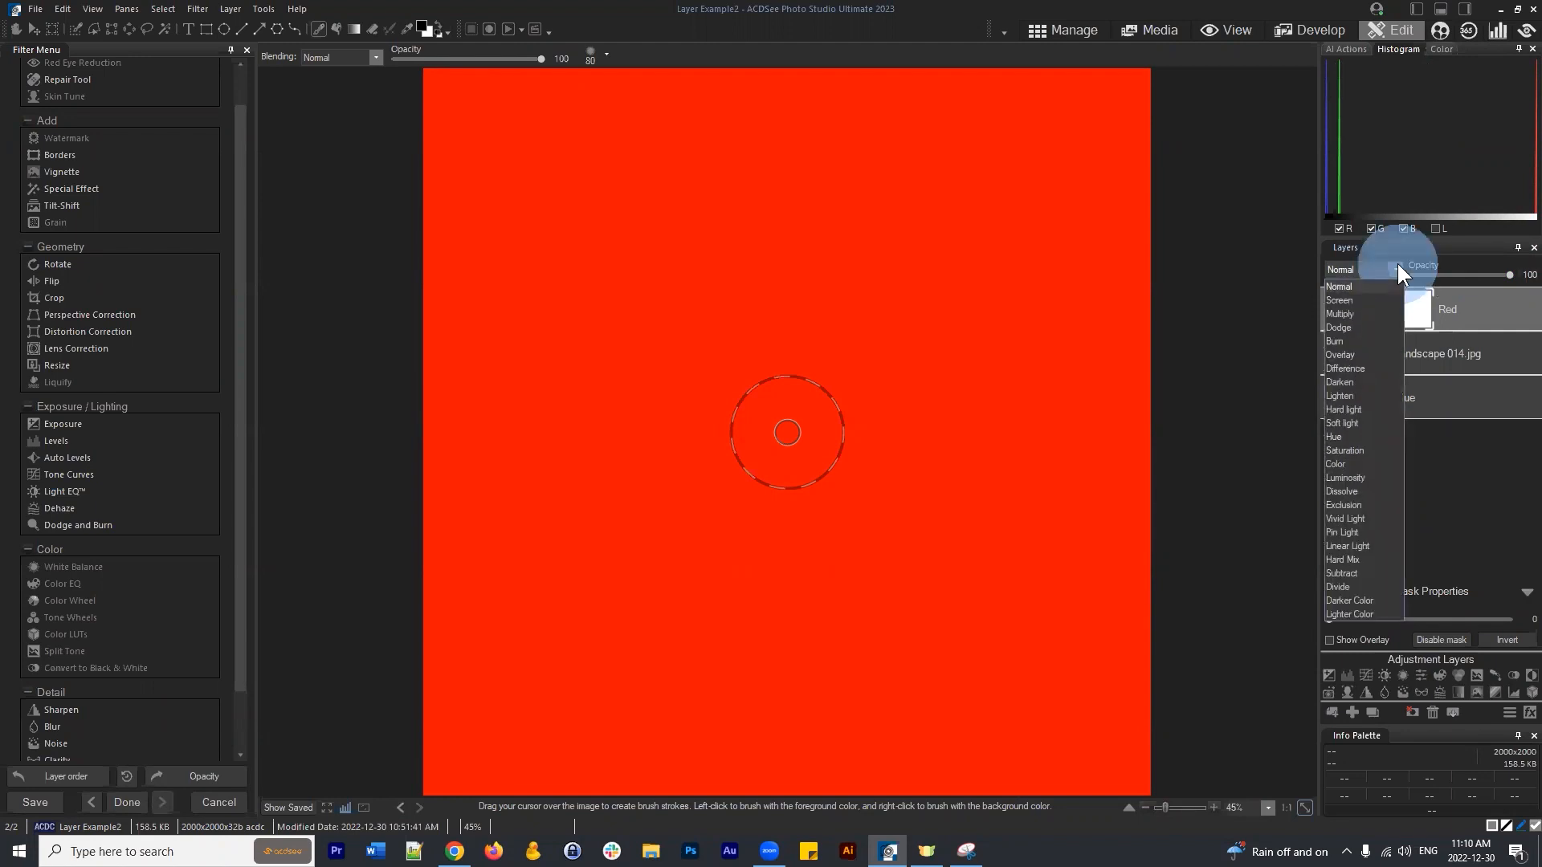
pyautogui.click(1352, 302)
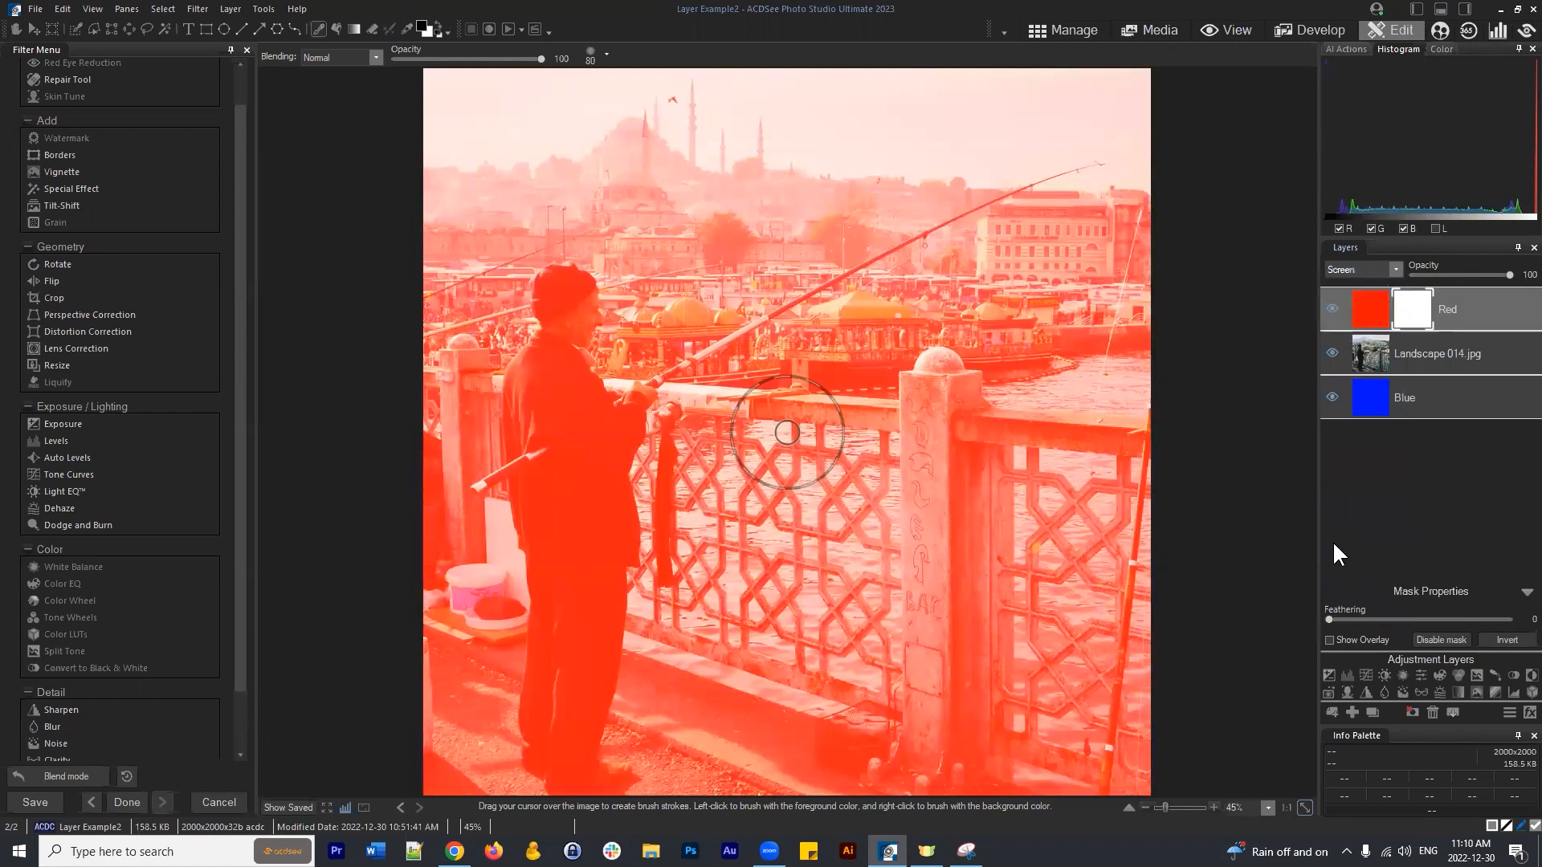
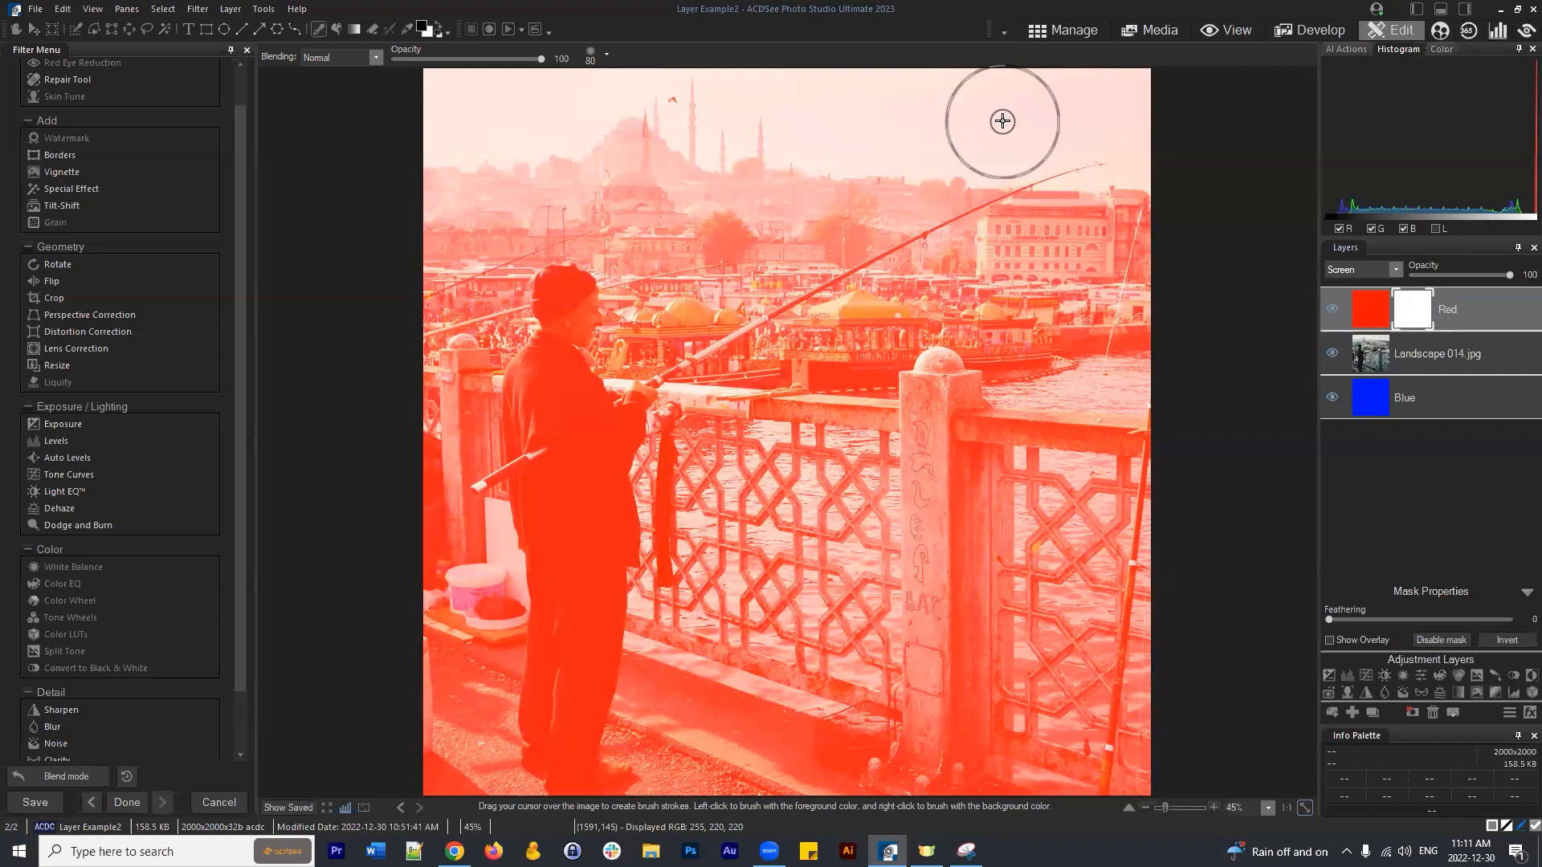
# Set the Red layer's blend mode to Multiply and examine the blended image's colour values with the eyedropper.
pyautogui.click(1397, 270)
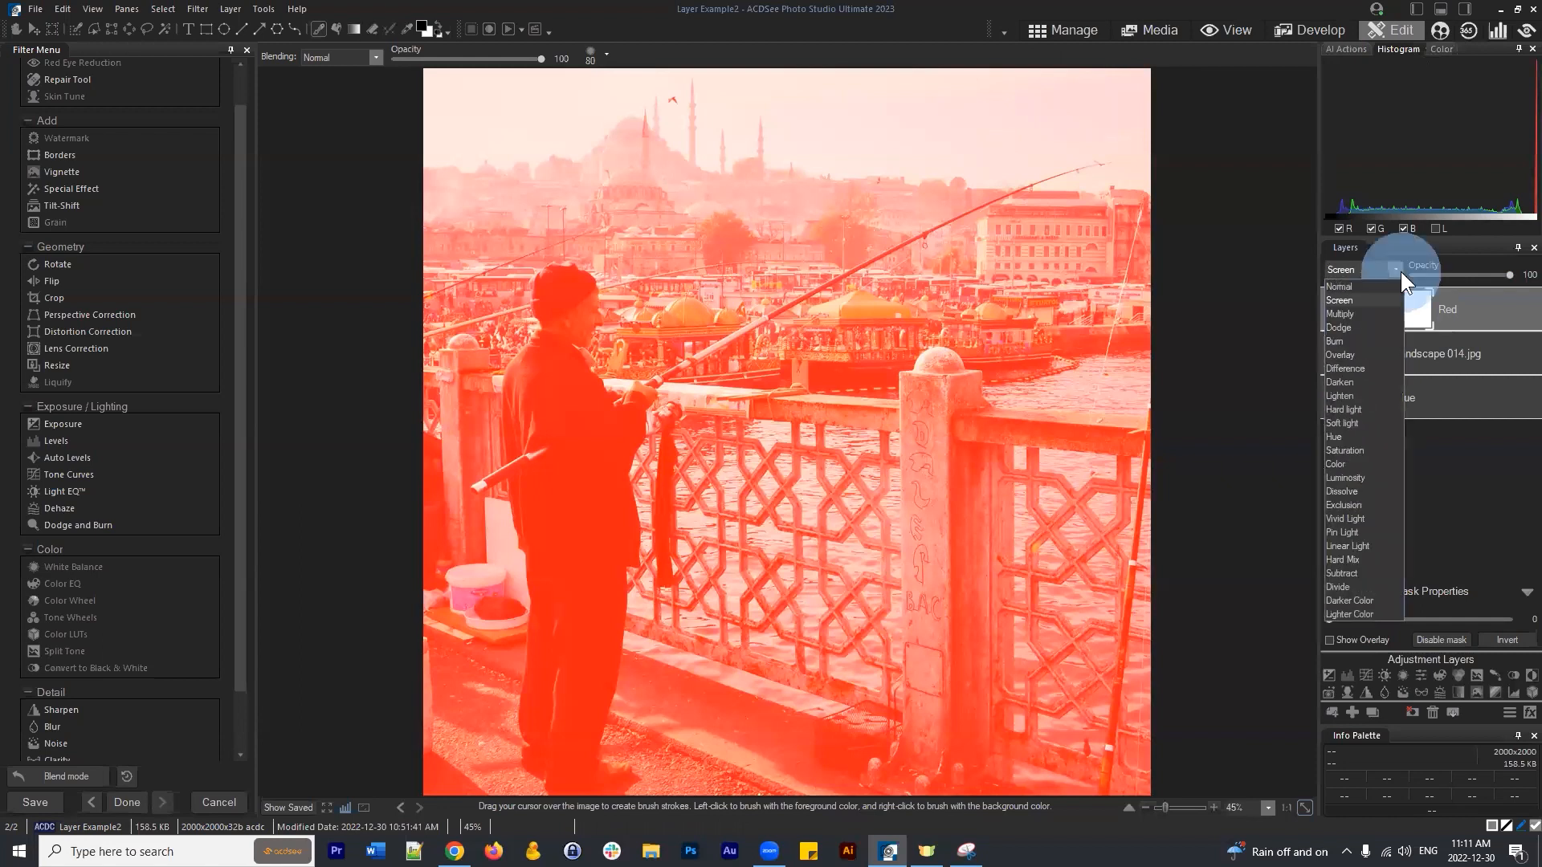
pyautogui.click(1353, 314)
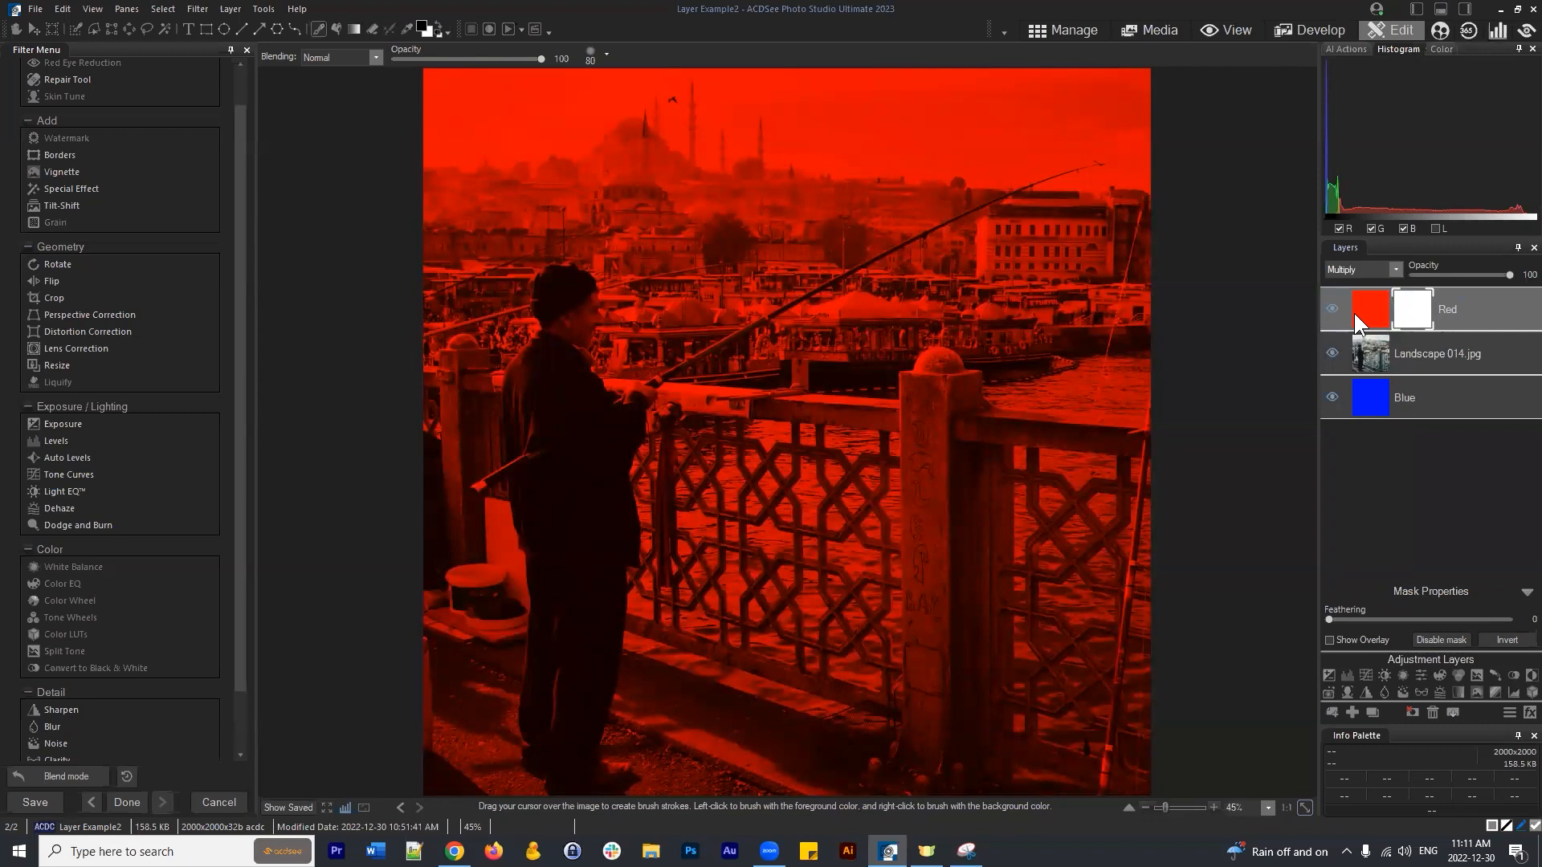
pyautogui.click(1485, 504)
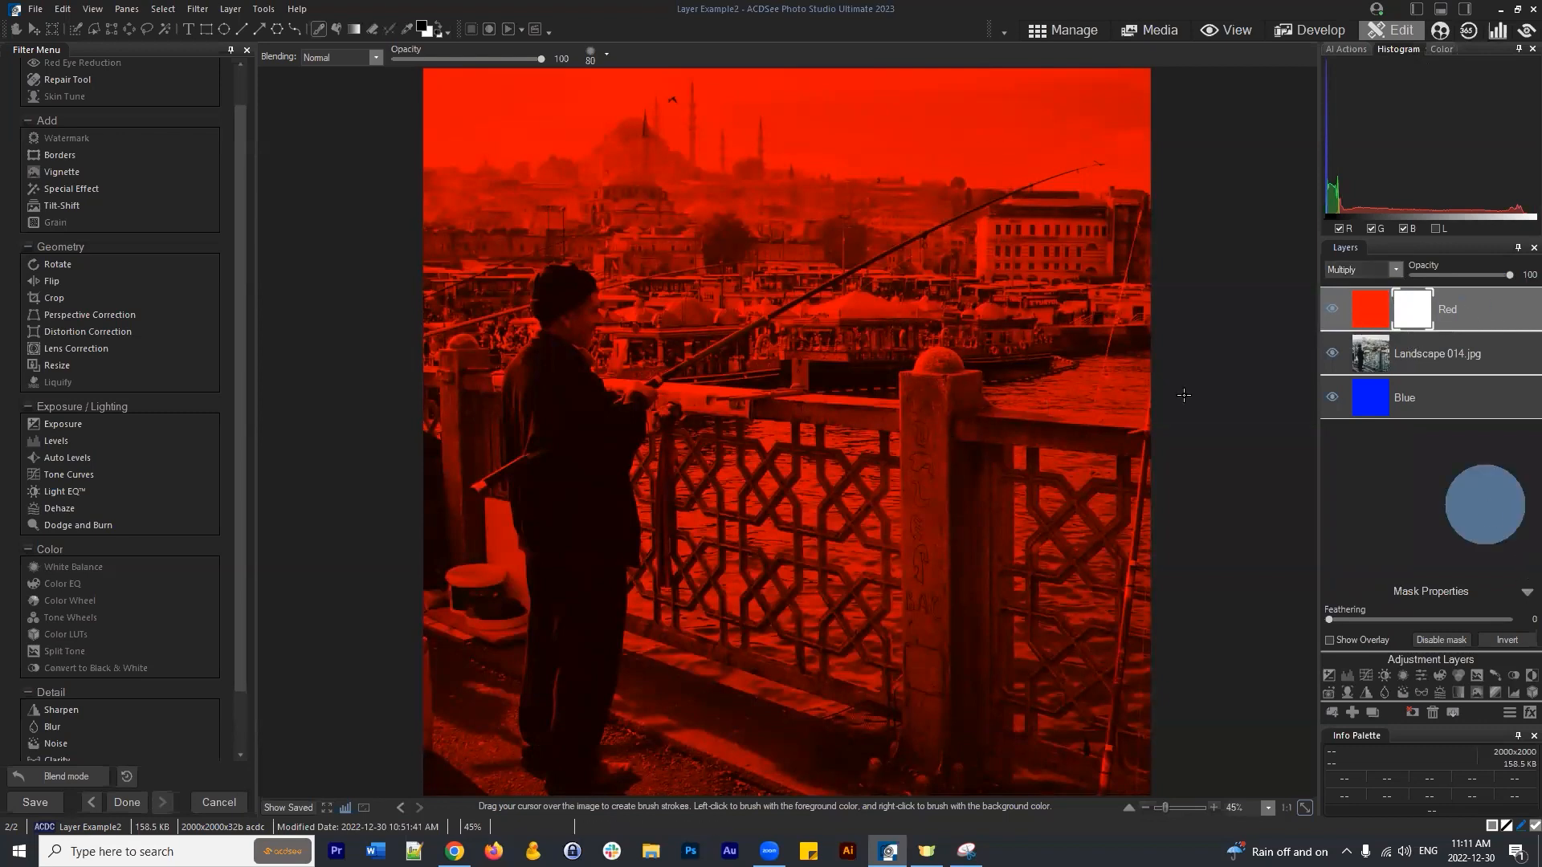
pyautogui.click(406, 31)
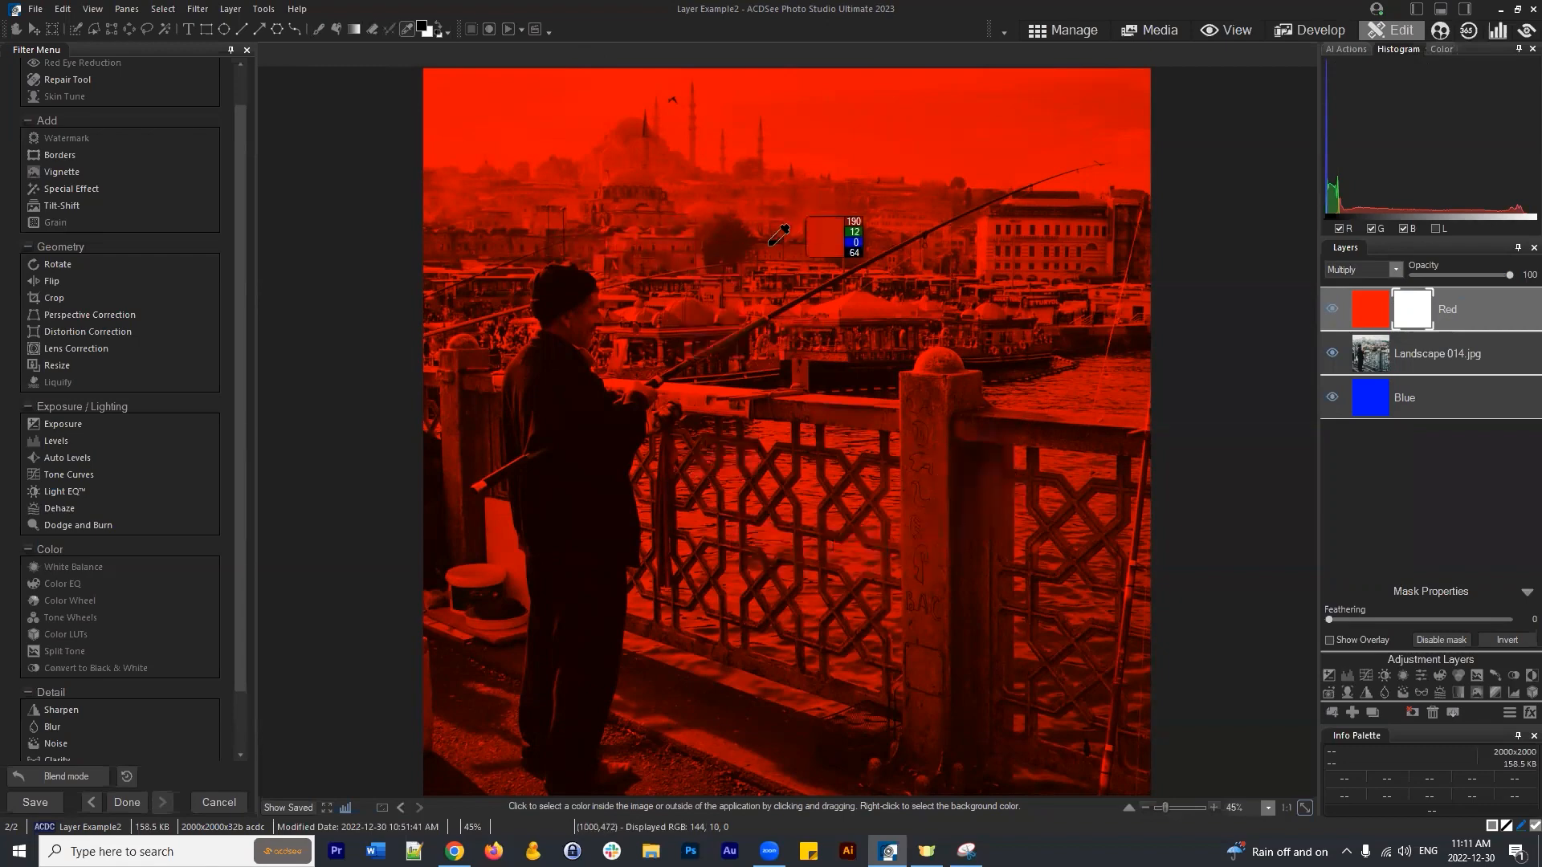
pyautogui.click(1422, 487)
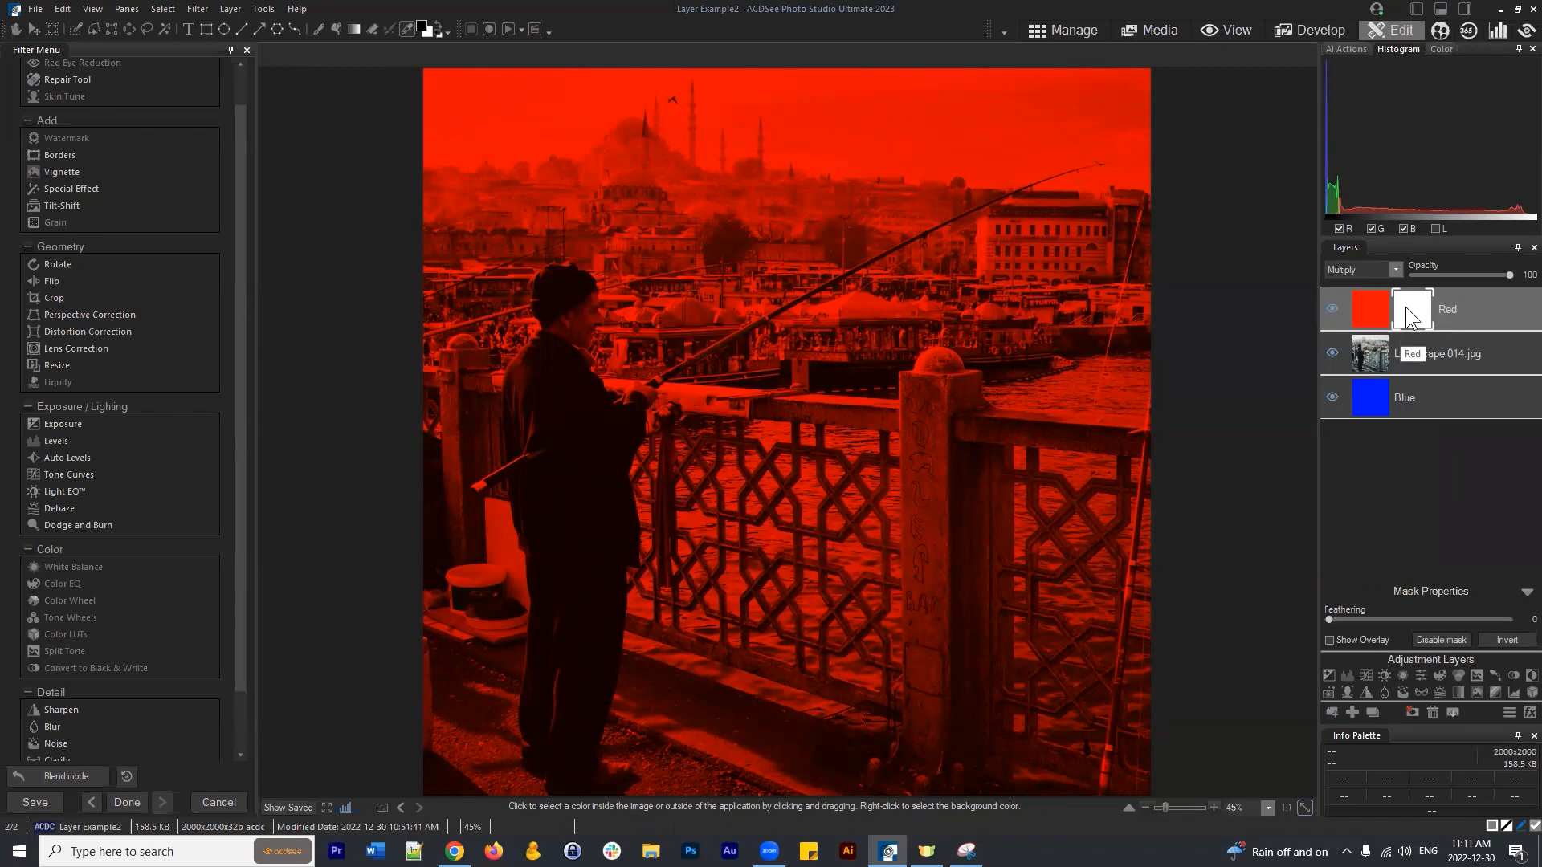
# Paint black on the Red layer's mask over the lower half of the photo with a 155-size brush.
pyautogui.click(318, 30)
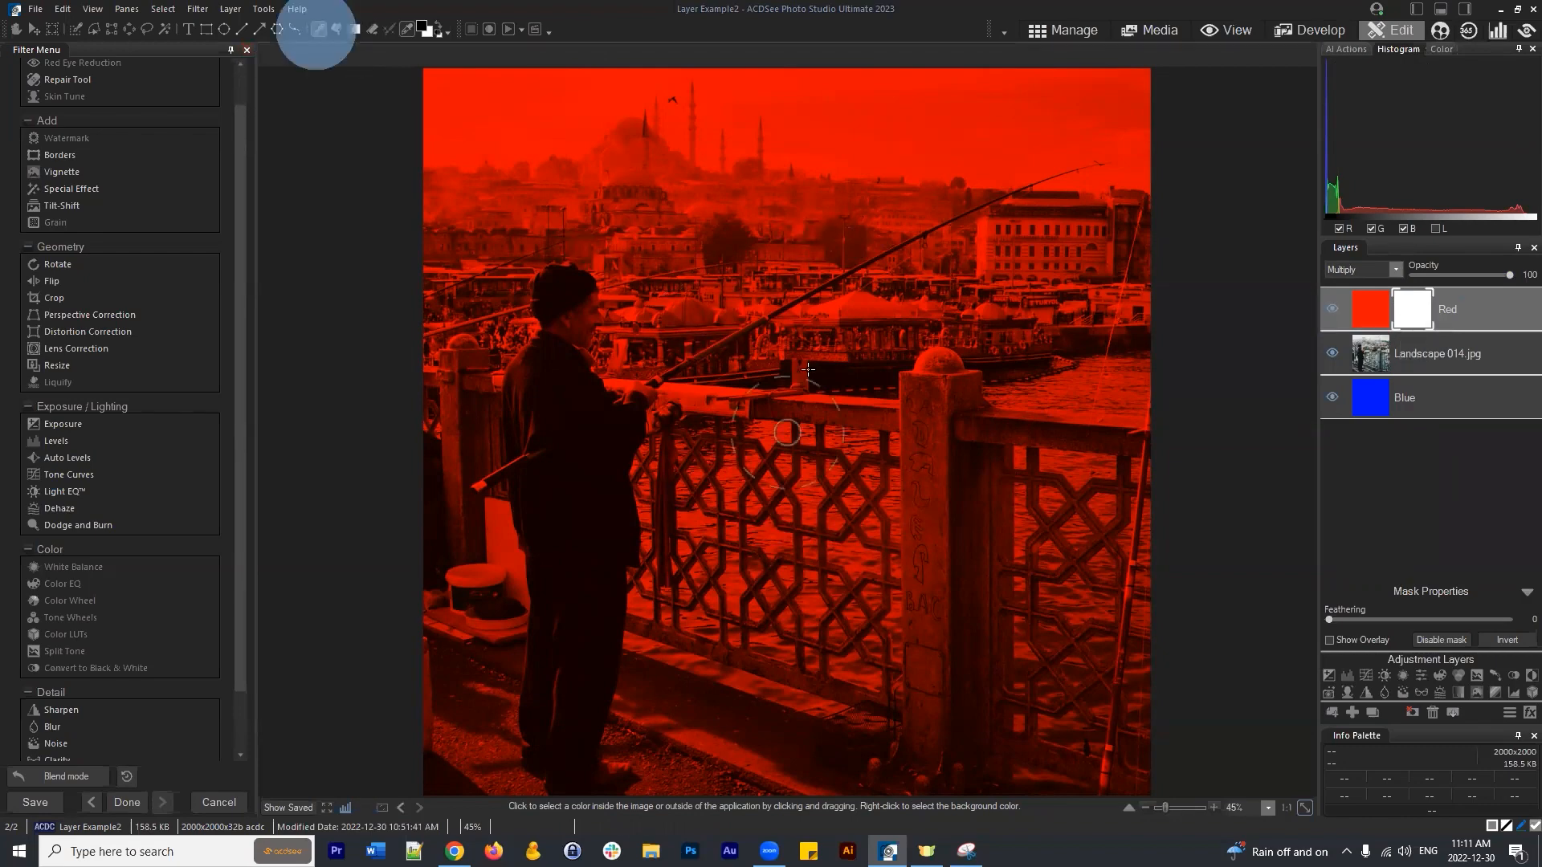
pyautogui.scroll(7, 768, 396)
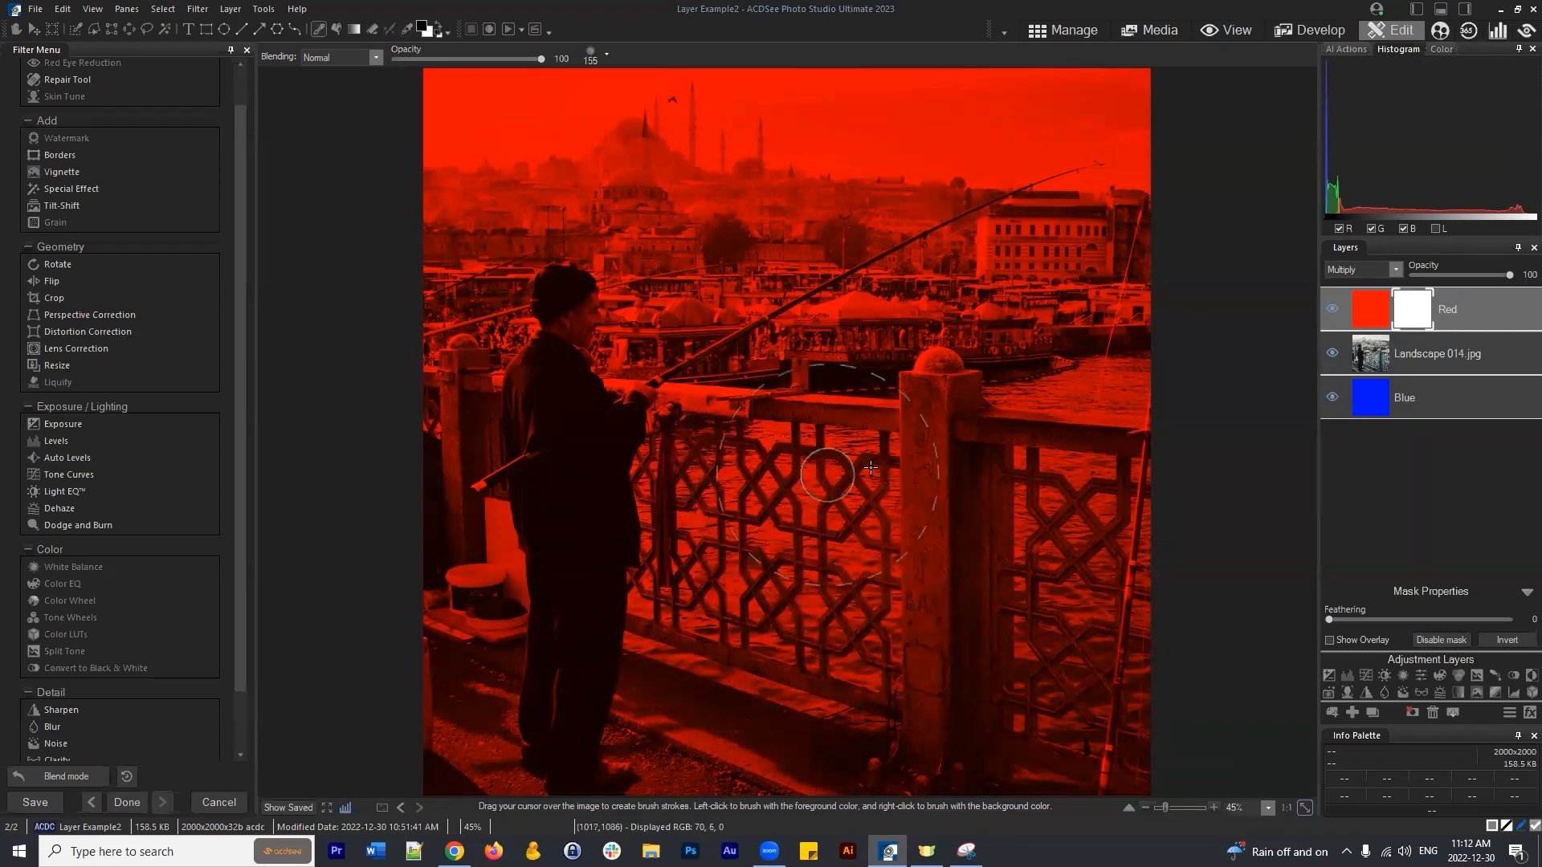
pyautogui.moveTo(527, 423)
pyautogui.mouseDown()
pyautogui.moveTo(700, 470)
pyautogui.moveTo(379, 396)
pyautogui.moveTo(912, 447)
pyautogui.moveTo(948, 546)
pyautogui.moveTo(1004, 627)
pyautogui.moveTo(924, 739)
pyautogui.moveTo(755, 767)
pyautogui.mouseUp()
pyautogui.moveTo(557, 773)
pyautogui.mouseDown()
pyautogui.moveTo(388, 569)
pyautogui.moveTo(527, 639)
pyautogui.moveTo(1163, 581)
pyautogui.moveTo(1136, 483)
pyautogui.moveTo(1073, 453)
pyautogui.moveTo(1126, 375)
pyautogui.moveTo(1183, 417)
pyautogui.mouseUp()
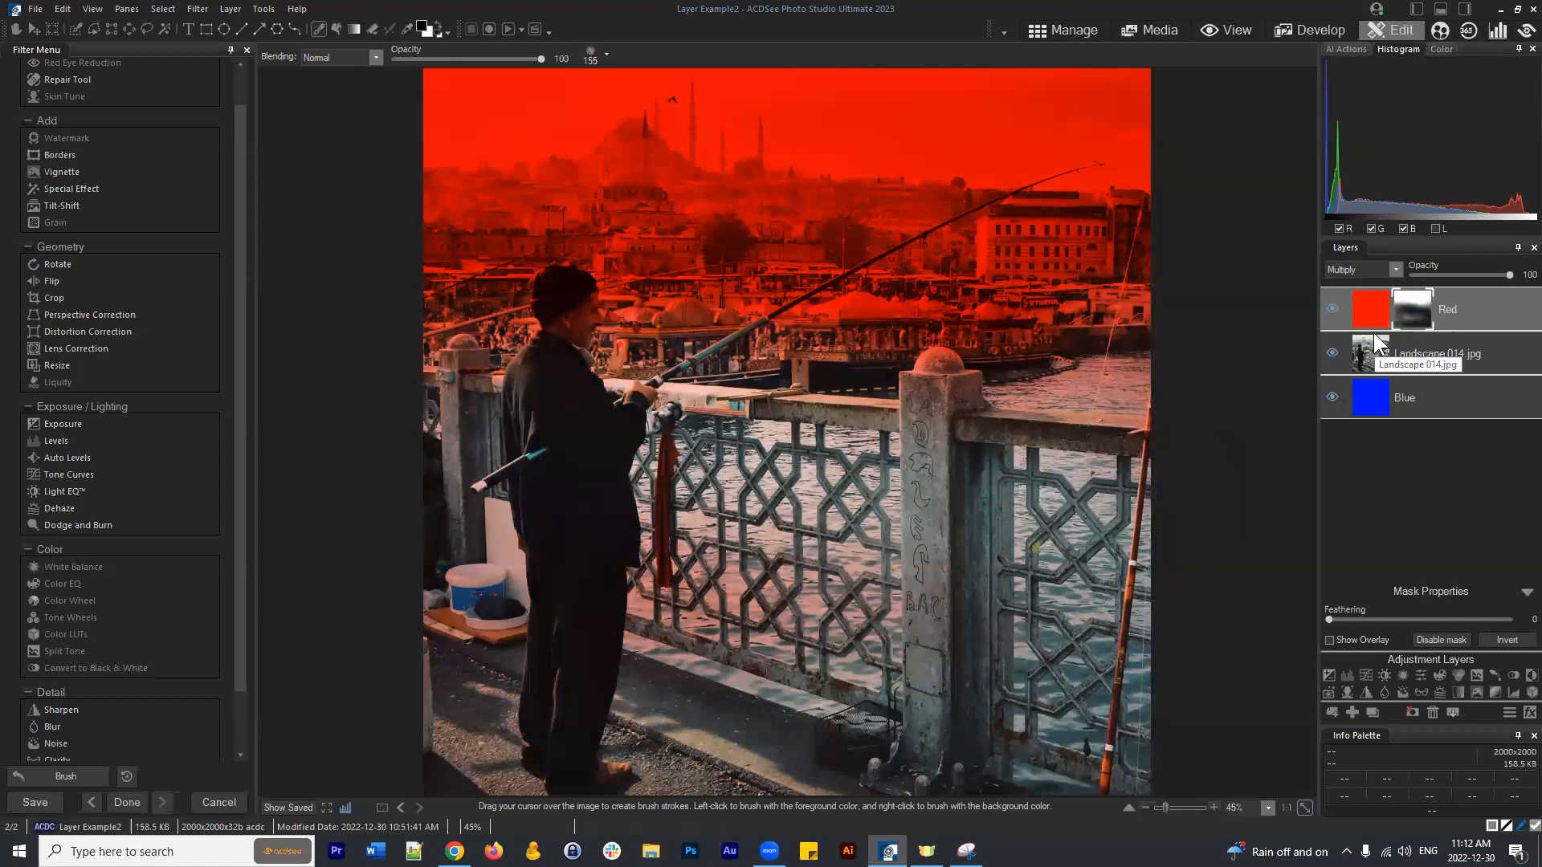
pyautogui.click(974, 546)
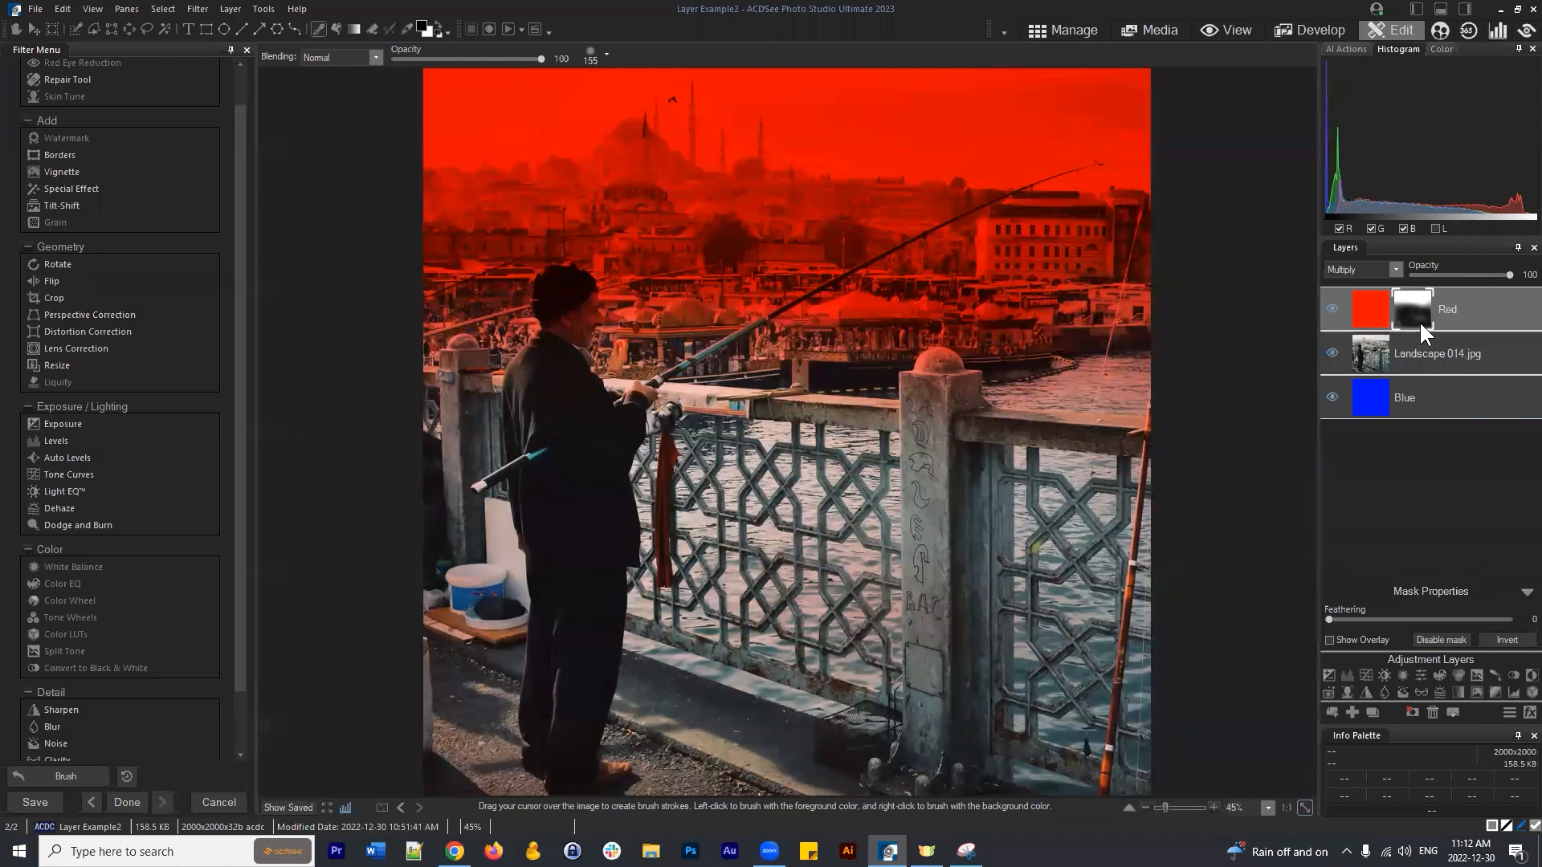
# Reset the Red layer's mask to solid white.
pyautogui.click(1415, 310)
pyautogui.rightClick(1411, 308)
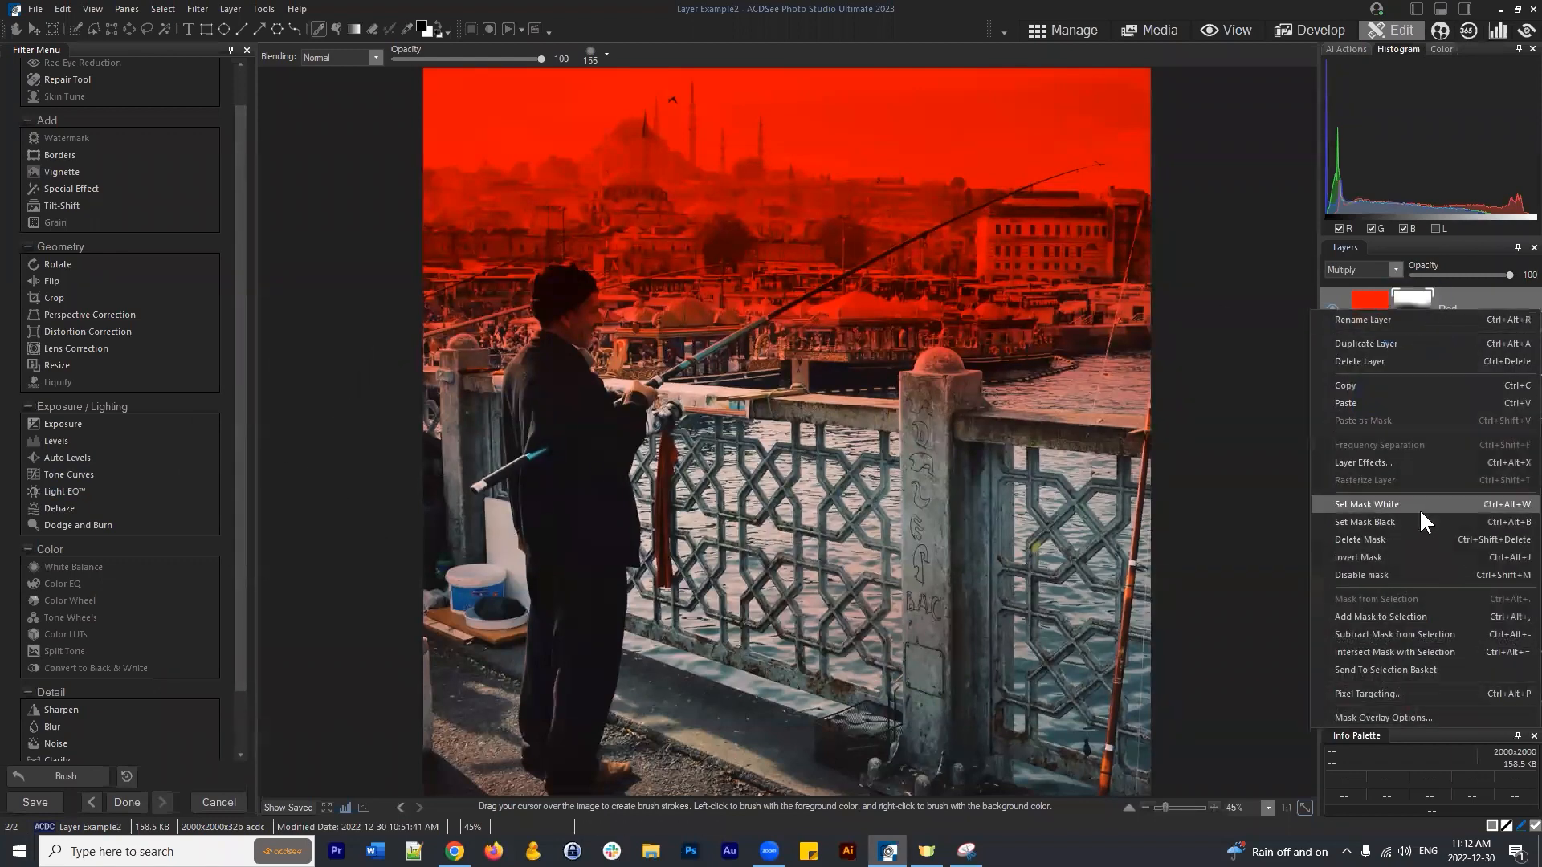
pyautogui.click(1419, 506)
# Compare the Dodge, Screen, Burn and Multiply blend modes on the Red layer, finishing with Dodge.
pyautogui.click(1393, 270)
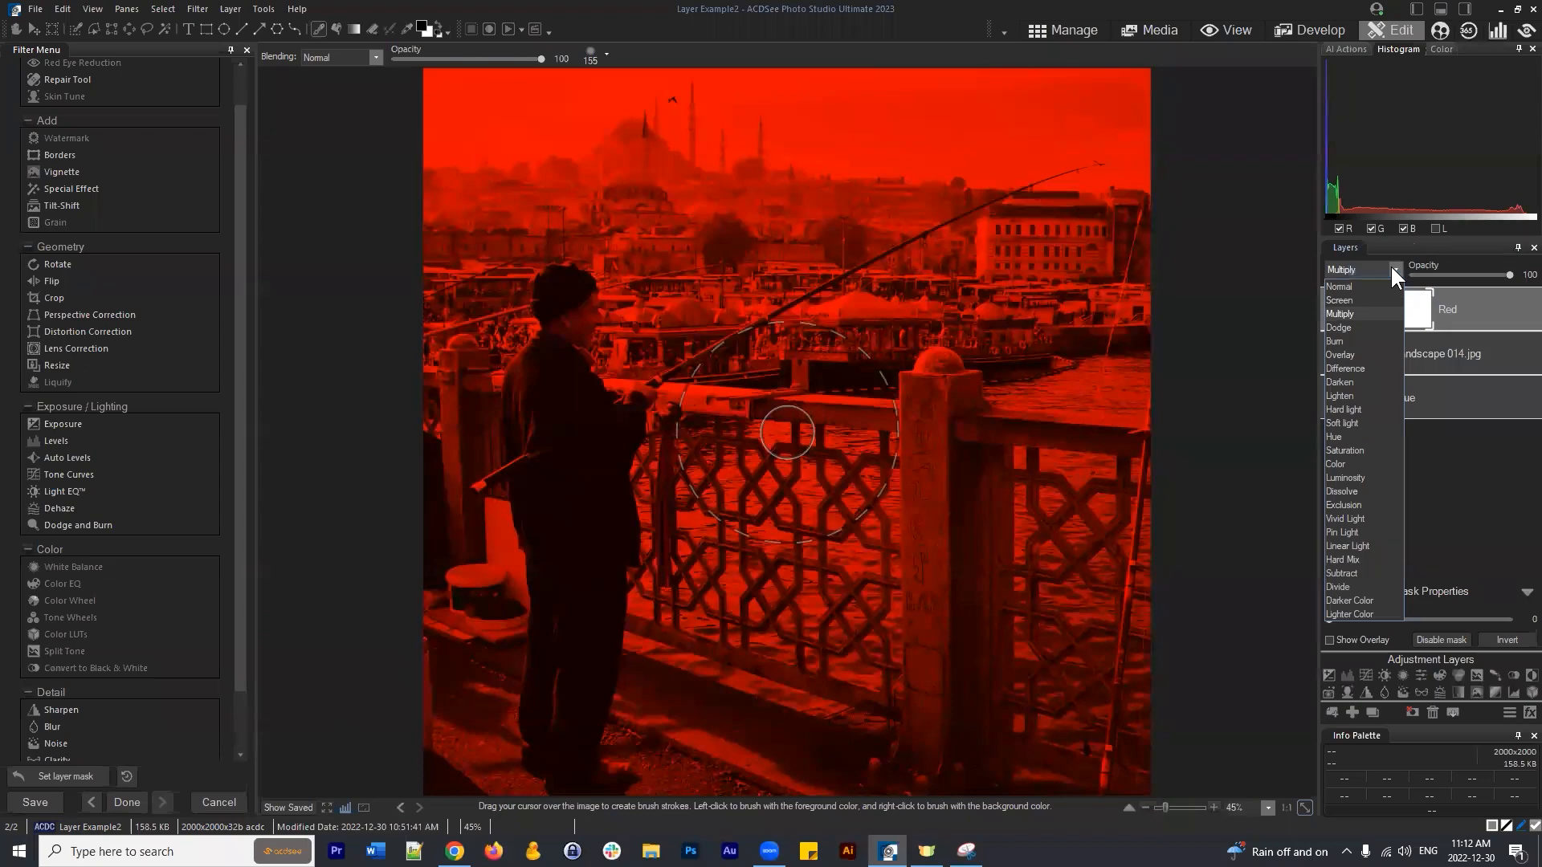
pyautogui.click(1356, 326)
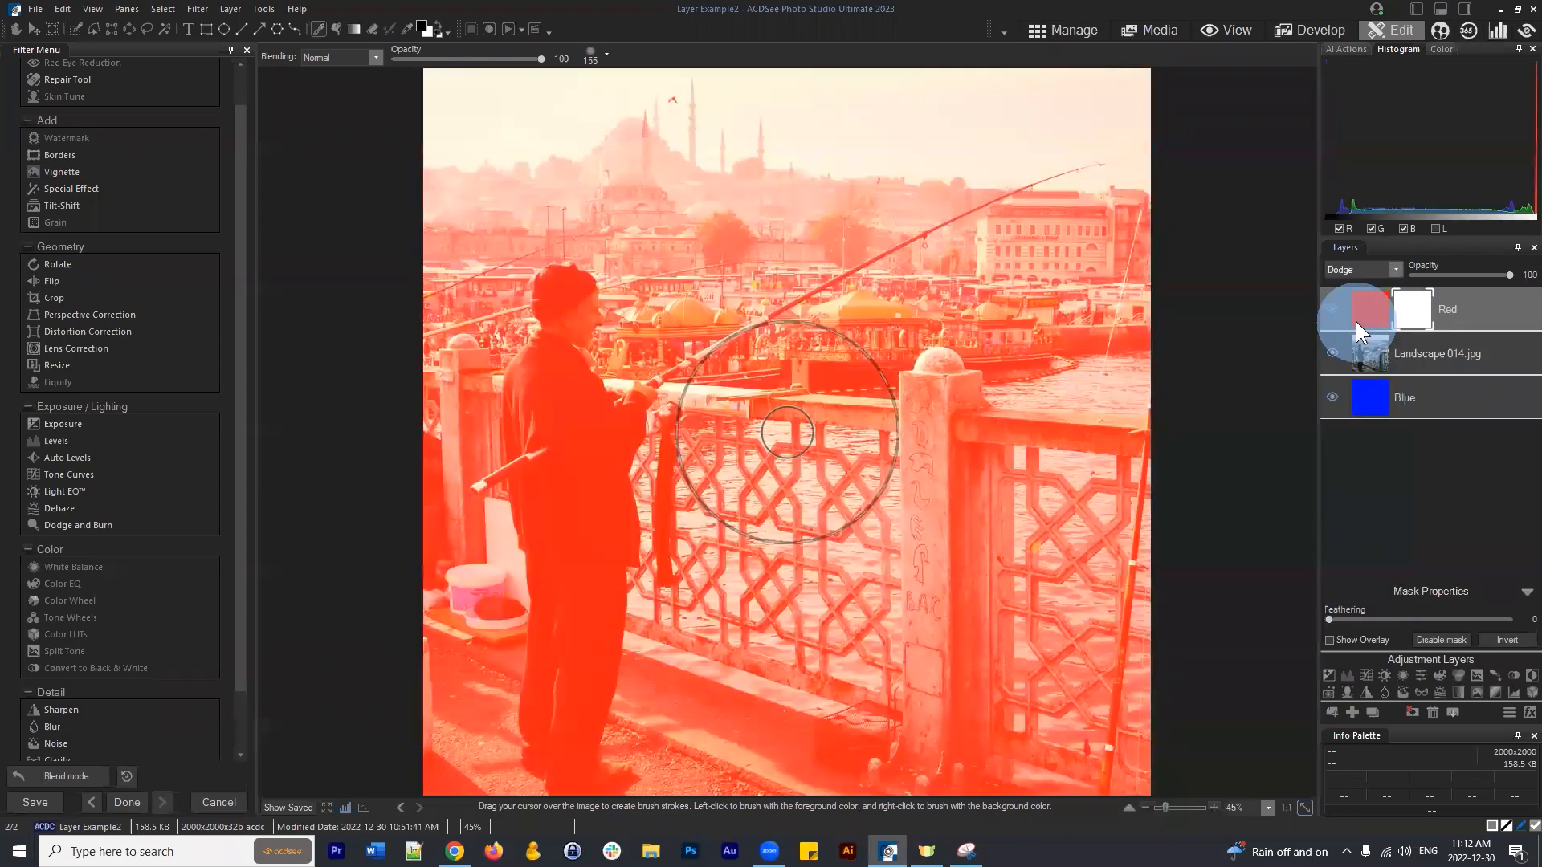
pyautogui.click(1397, 269)
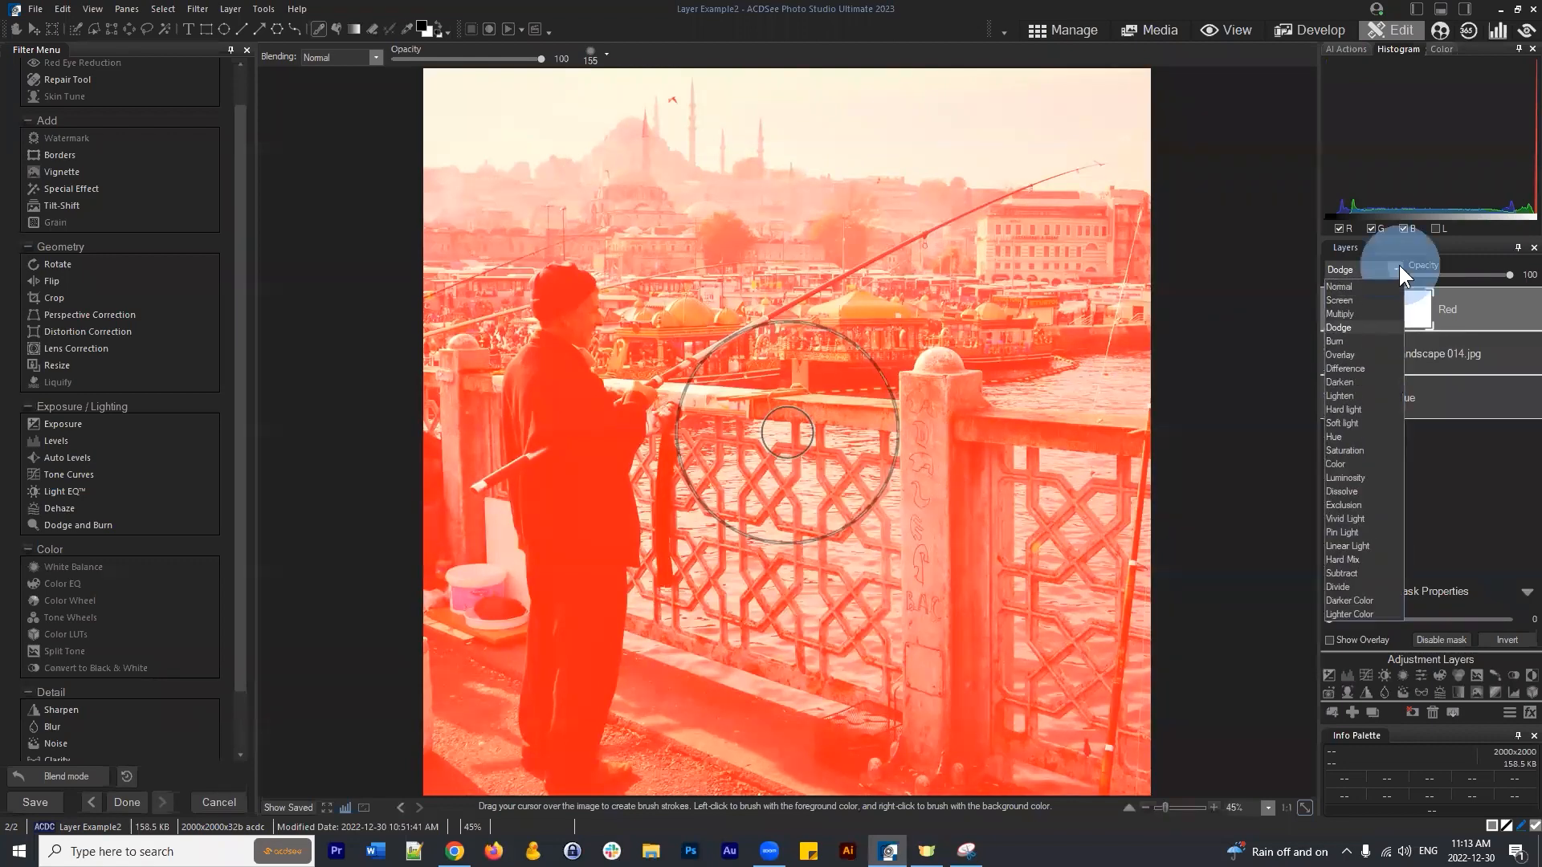
pyautogui.click(1346, 301)
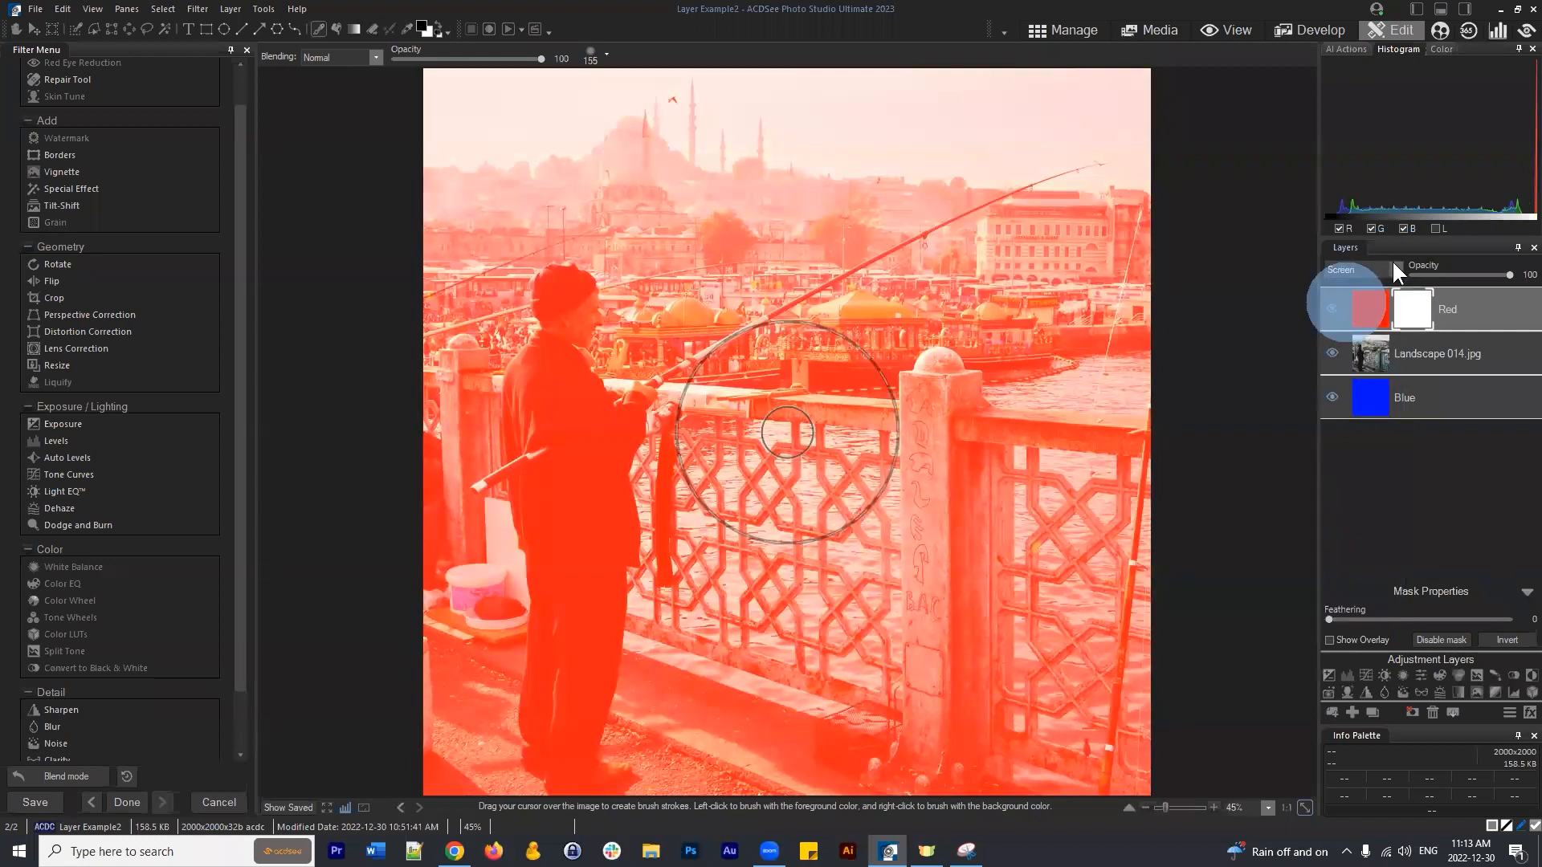
pyautogui.click(1393, 265)
pyautogui.click(1357, 327)
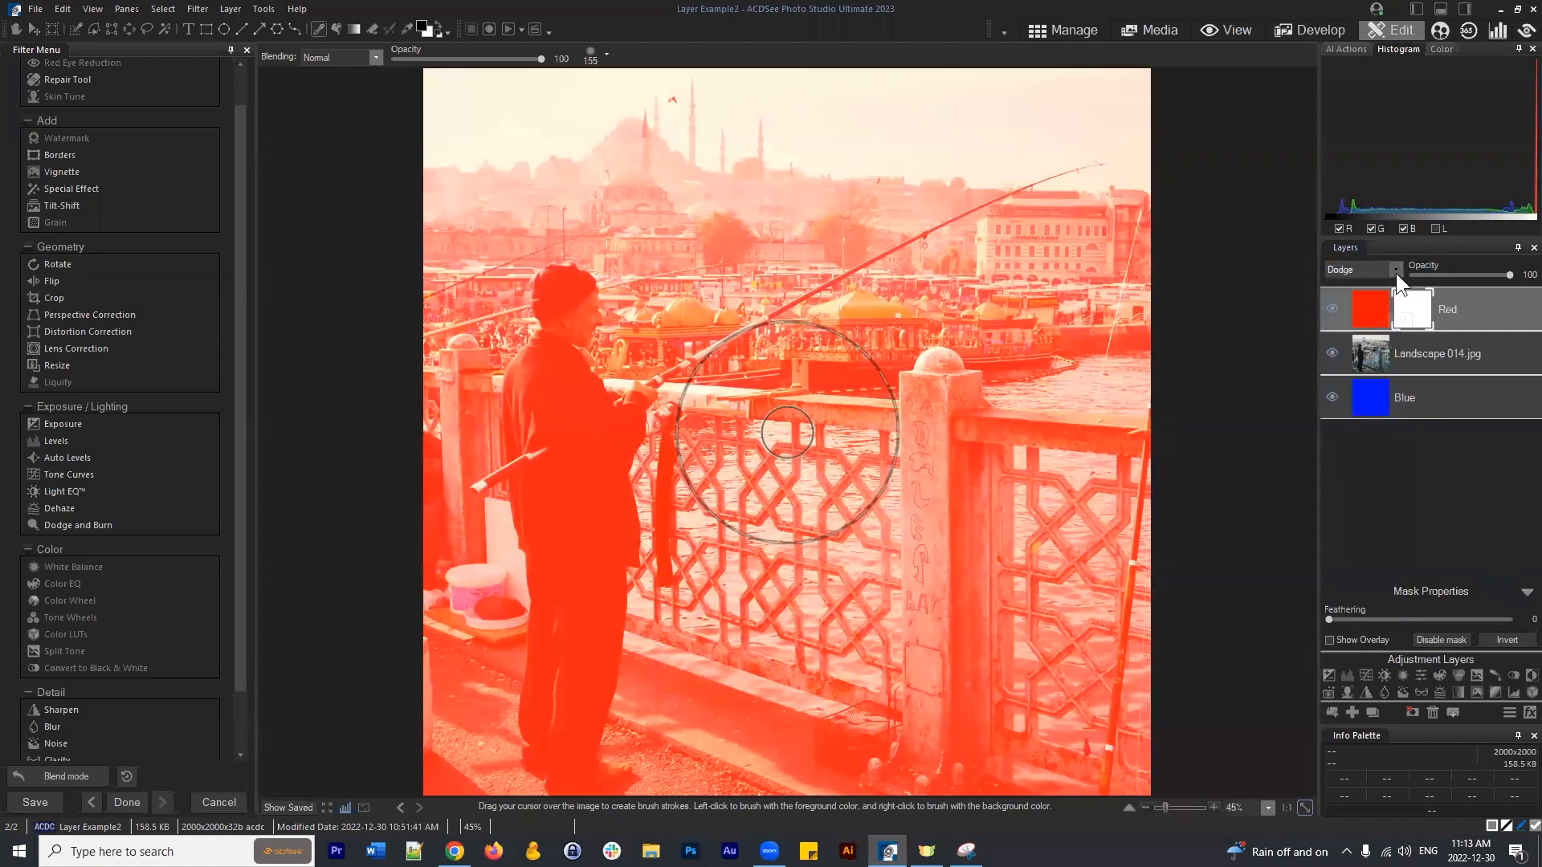
pyautogui.click(1395, 270)
pyautogui.click(1351, 337)
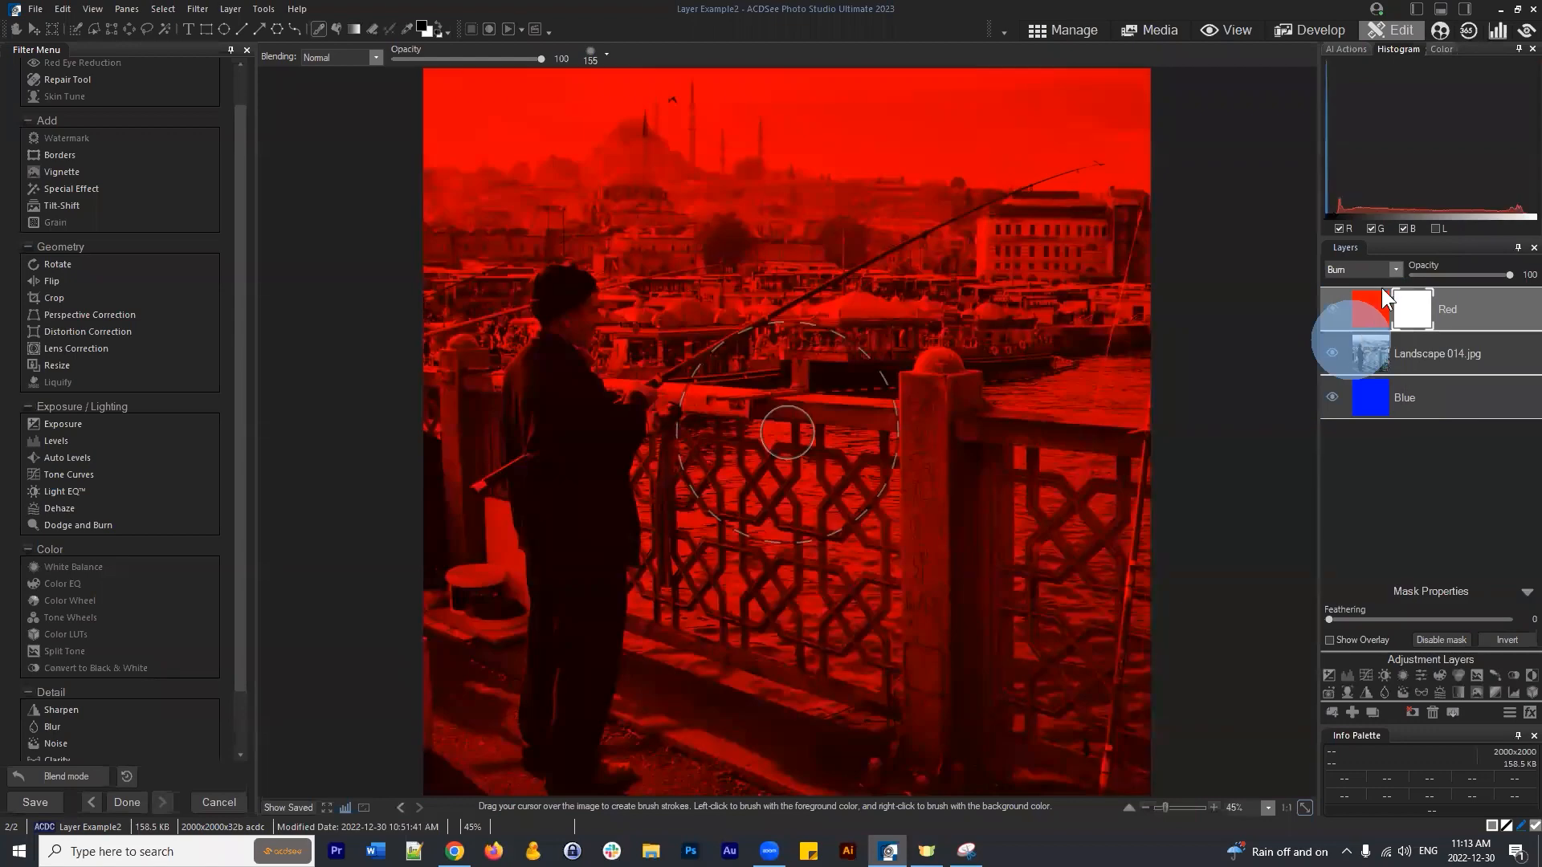
pyautogui.click(1393, 265)
pyautogui.click(1362, 314)
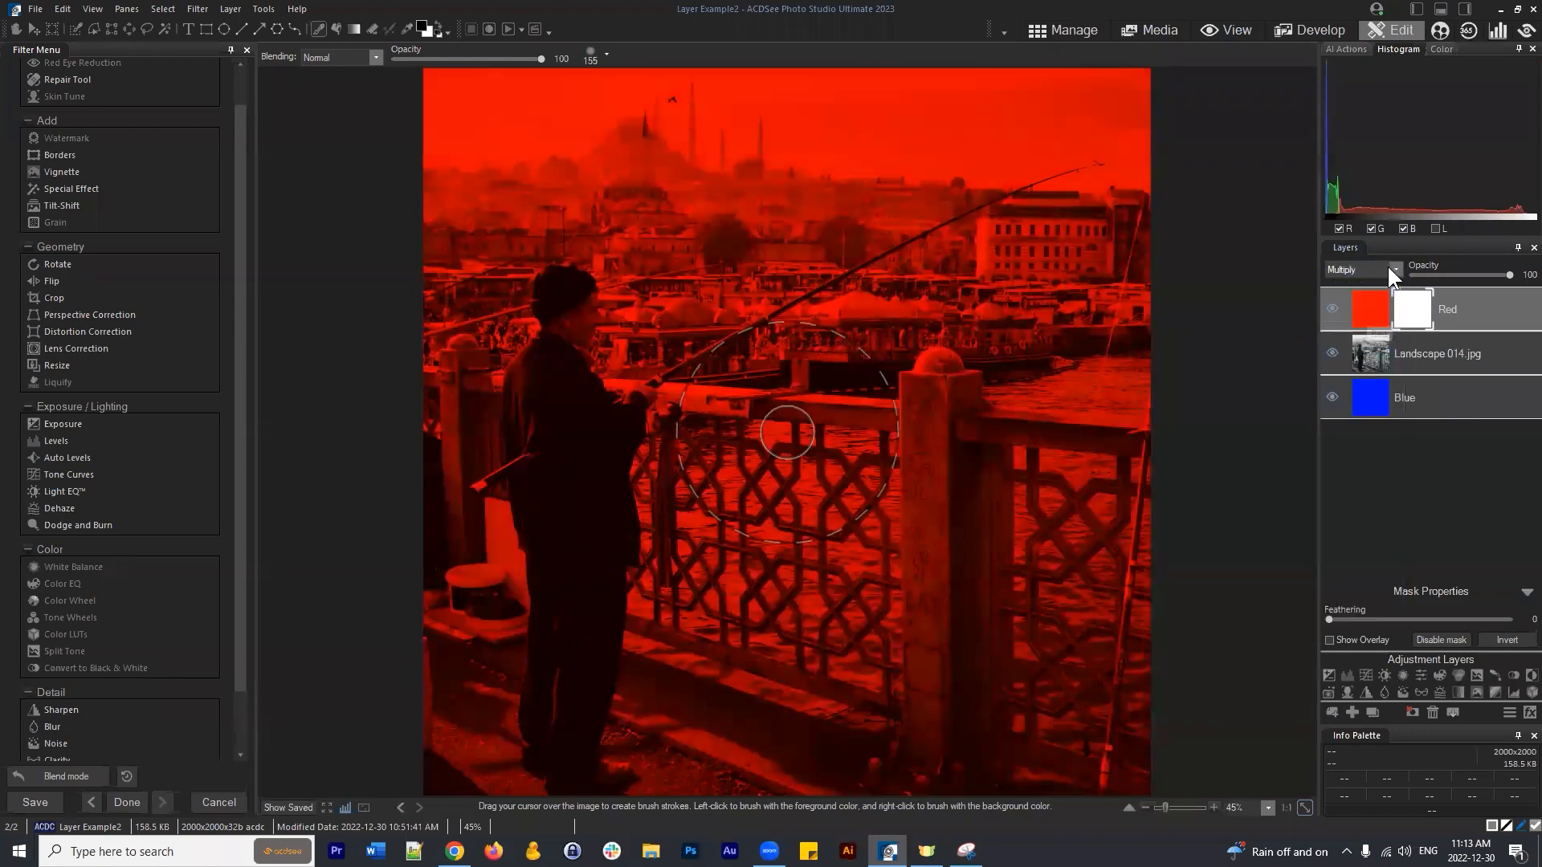
pyautogui.click(1389, 268)
pyautogui.click(1351, 326)
# Try the Overlay, Difference, Darken, Lighten and Hard light blend modes on the Red layer and settle on Soft light.
pyautogui.click(1396, 268)
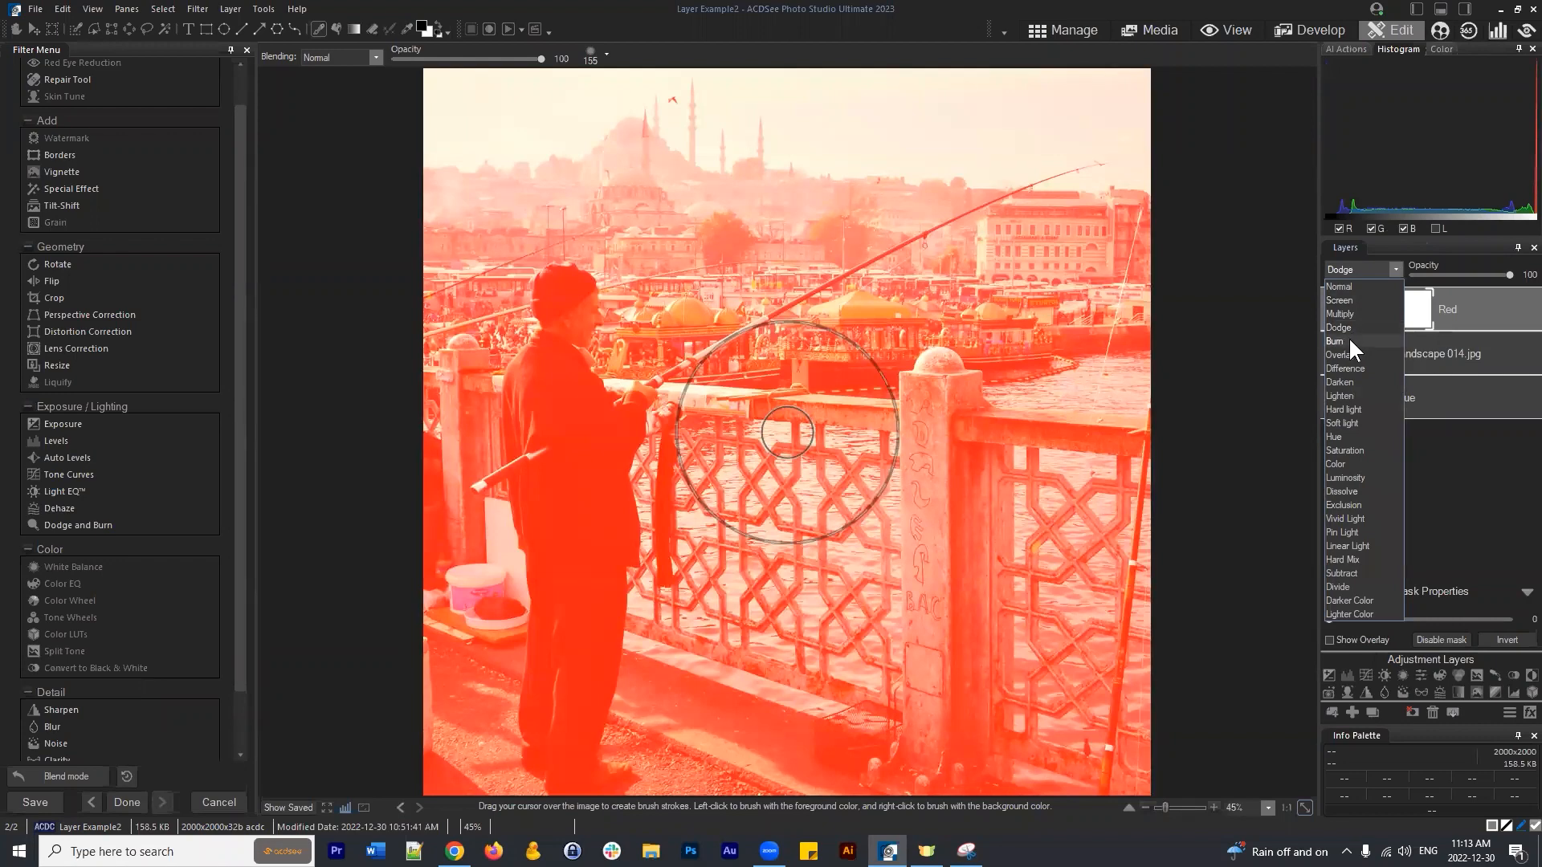
pyautogui.click(1358, 354)
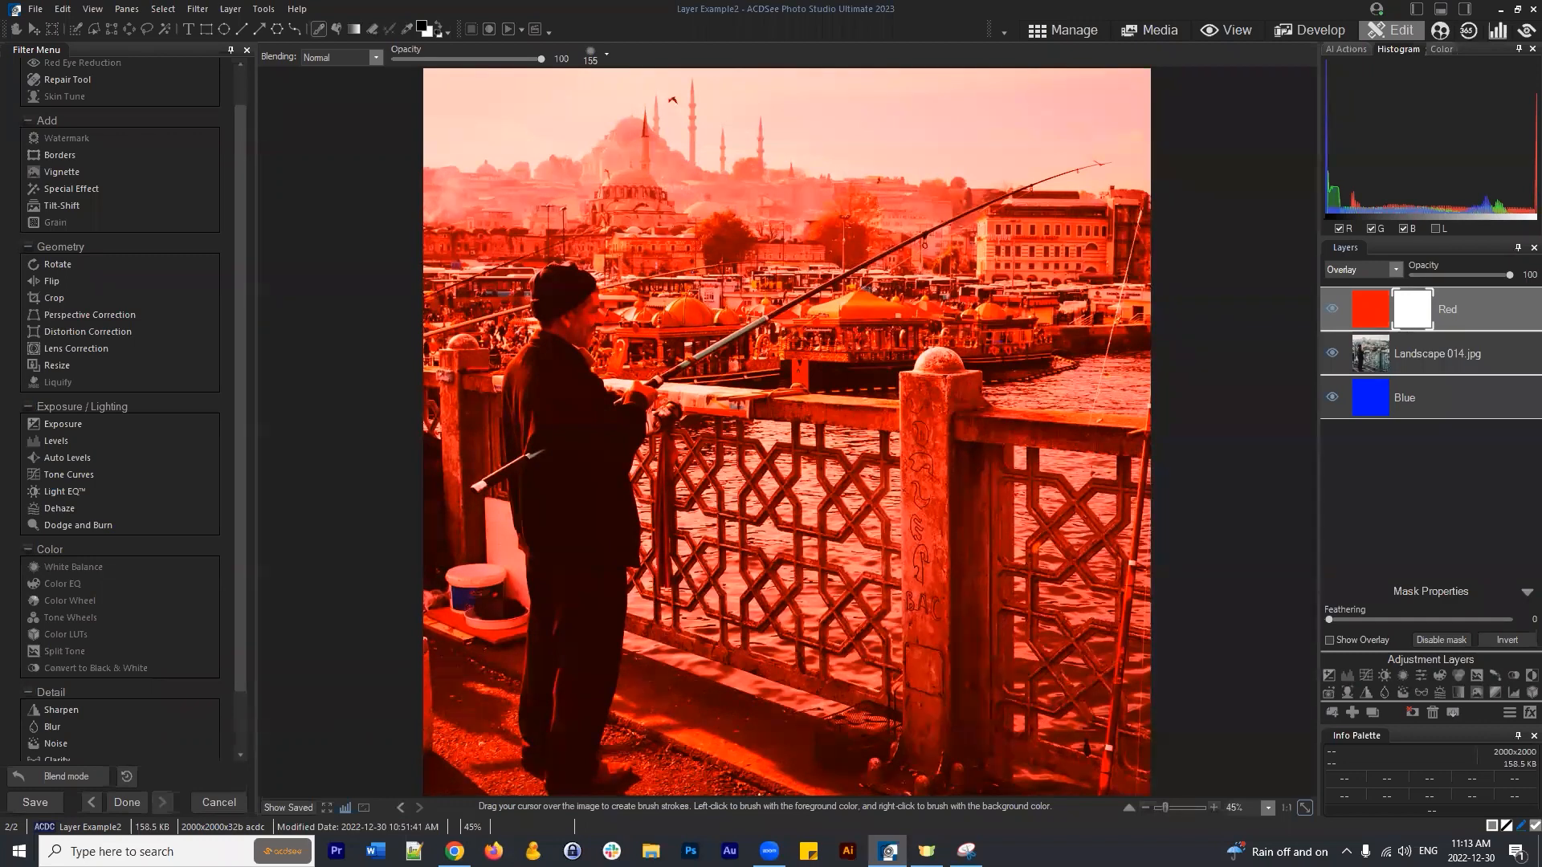
pyautogui.click(1394, 272)
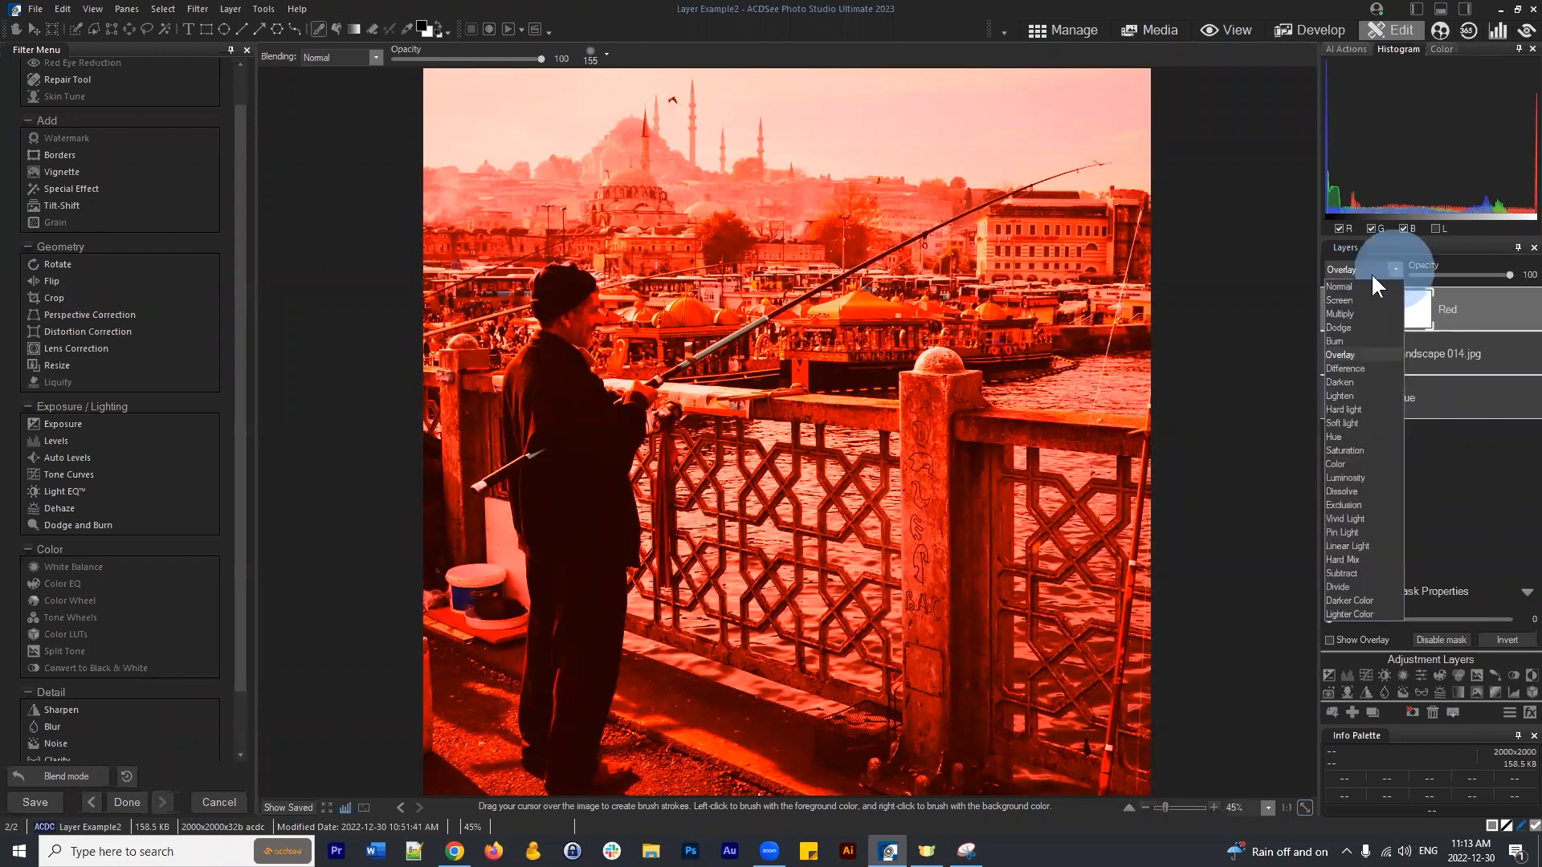
pyautogui.click(1358, 366)
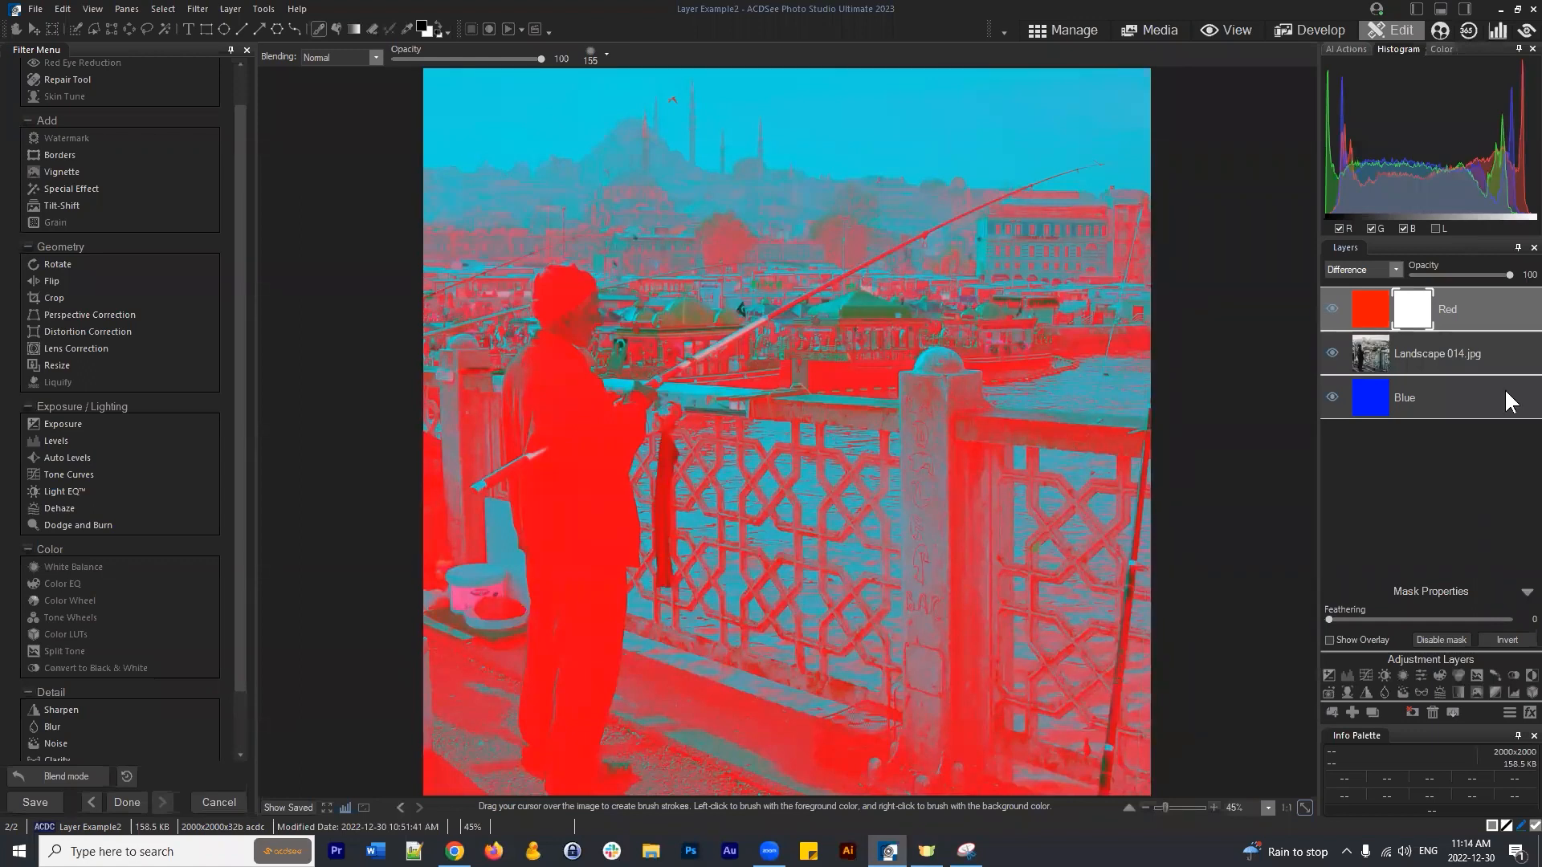
pyautogui.click(1392, 271)
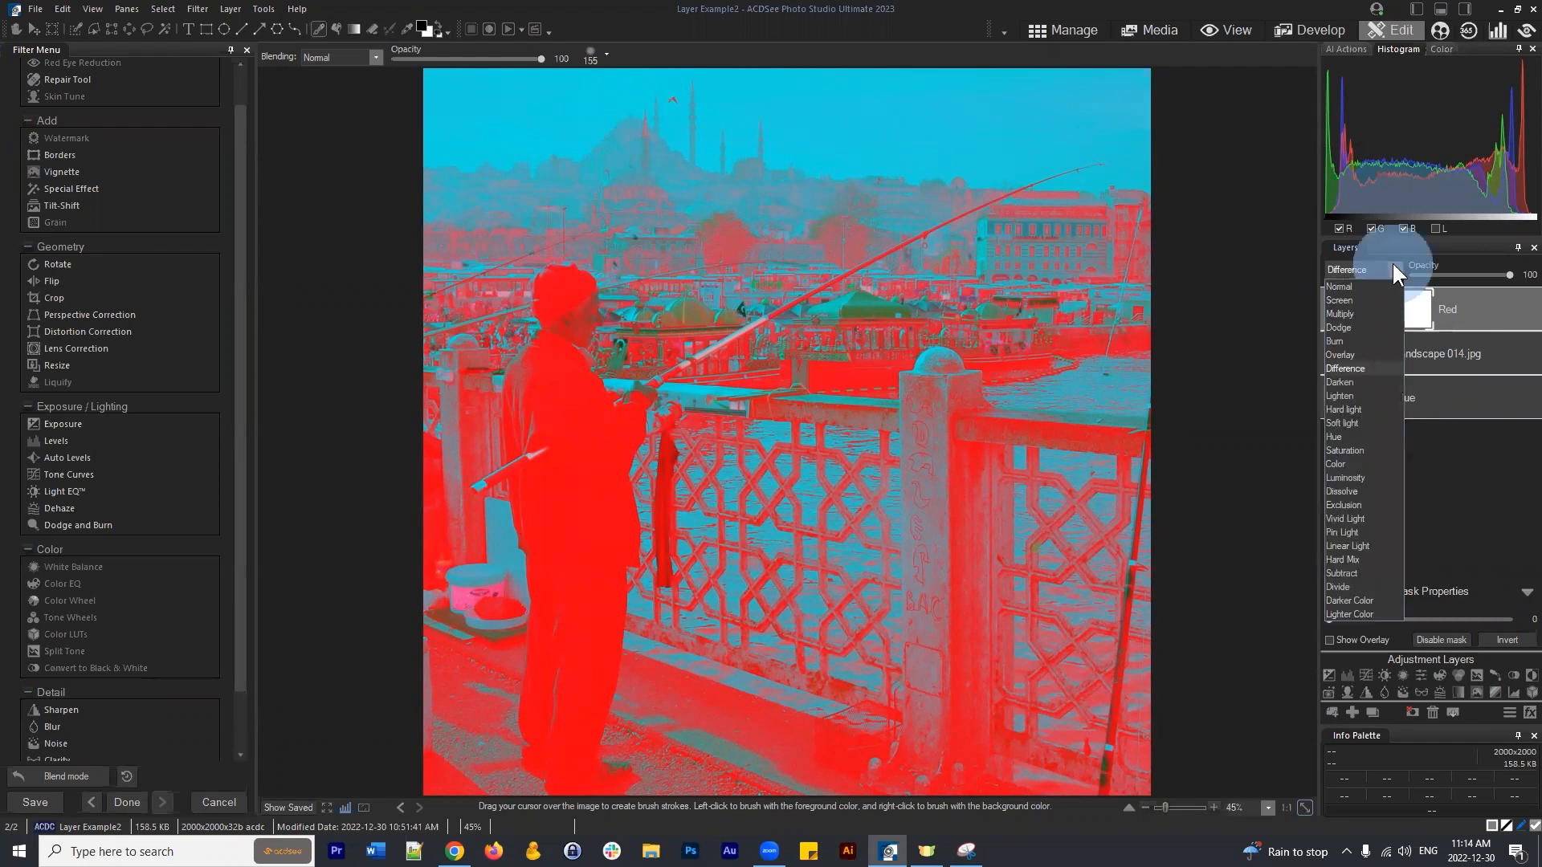
pyautogui.click(1357, 383)
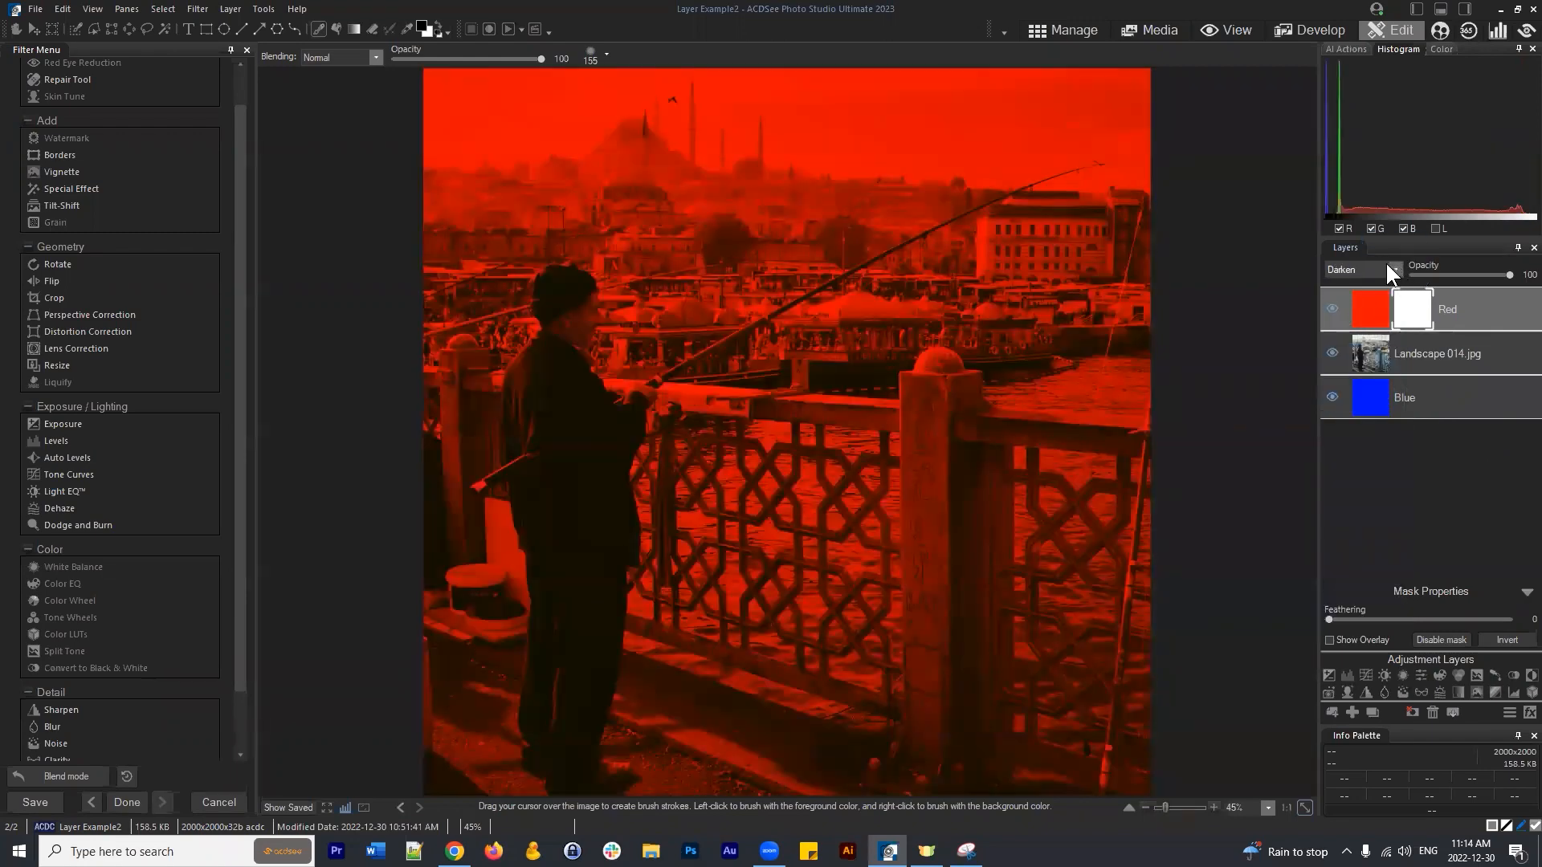
pyautogui.click(1386, 261)
pyautogui.click(1365, 393)
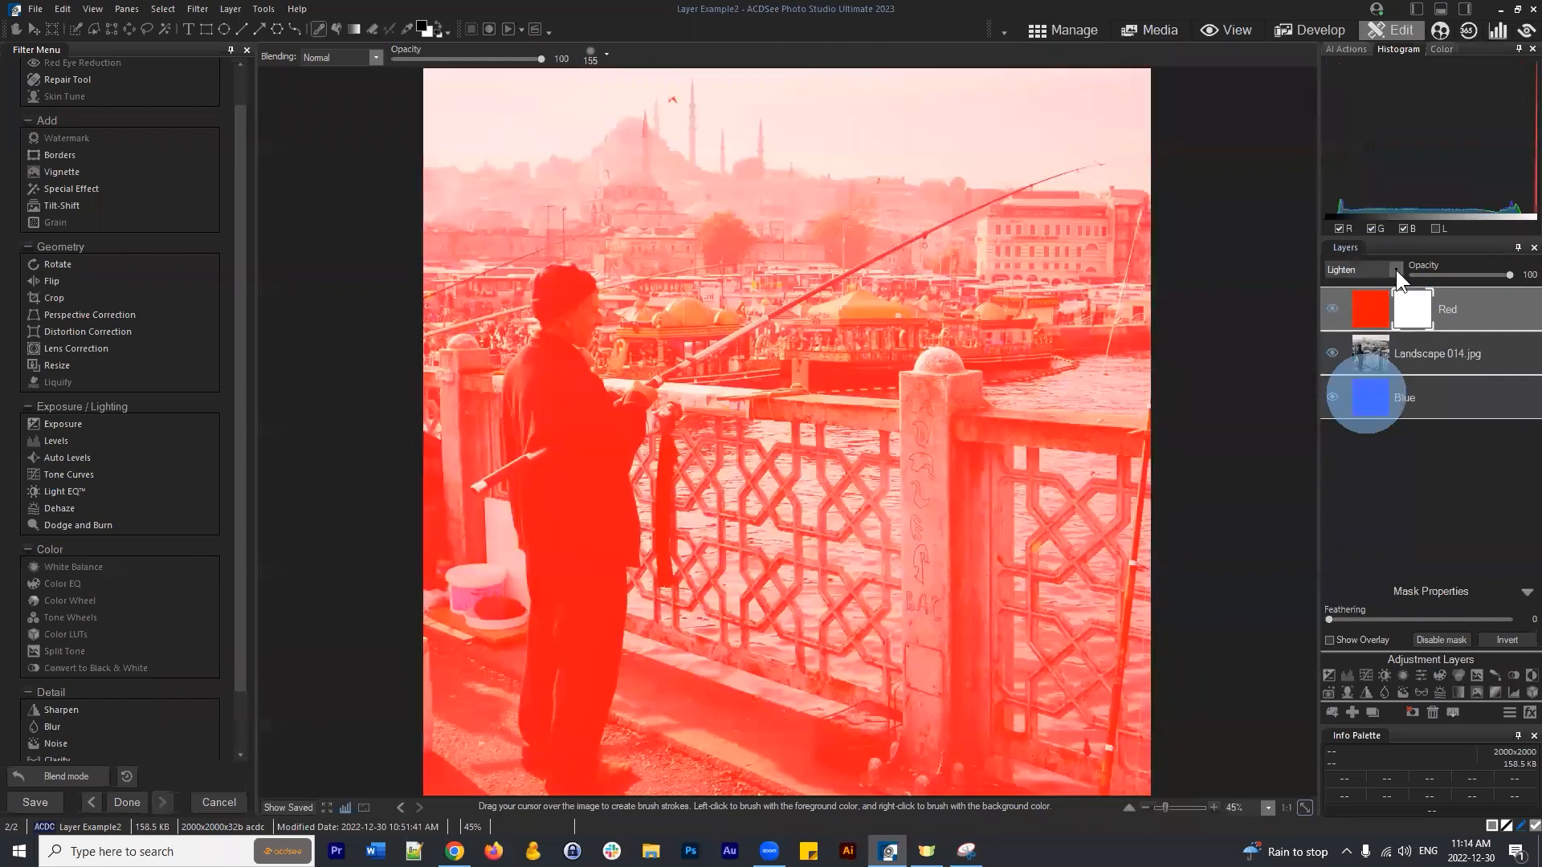
pyautogui.click(1395, 269)
pyautogui.click(1357, 402)
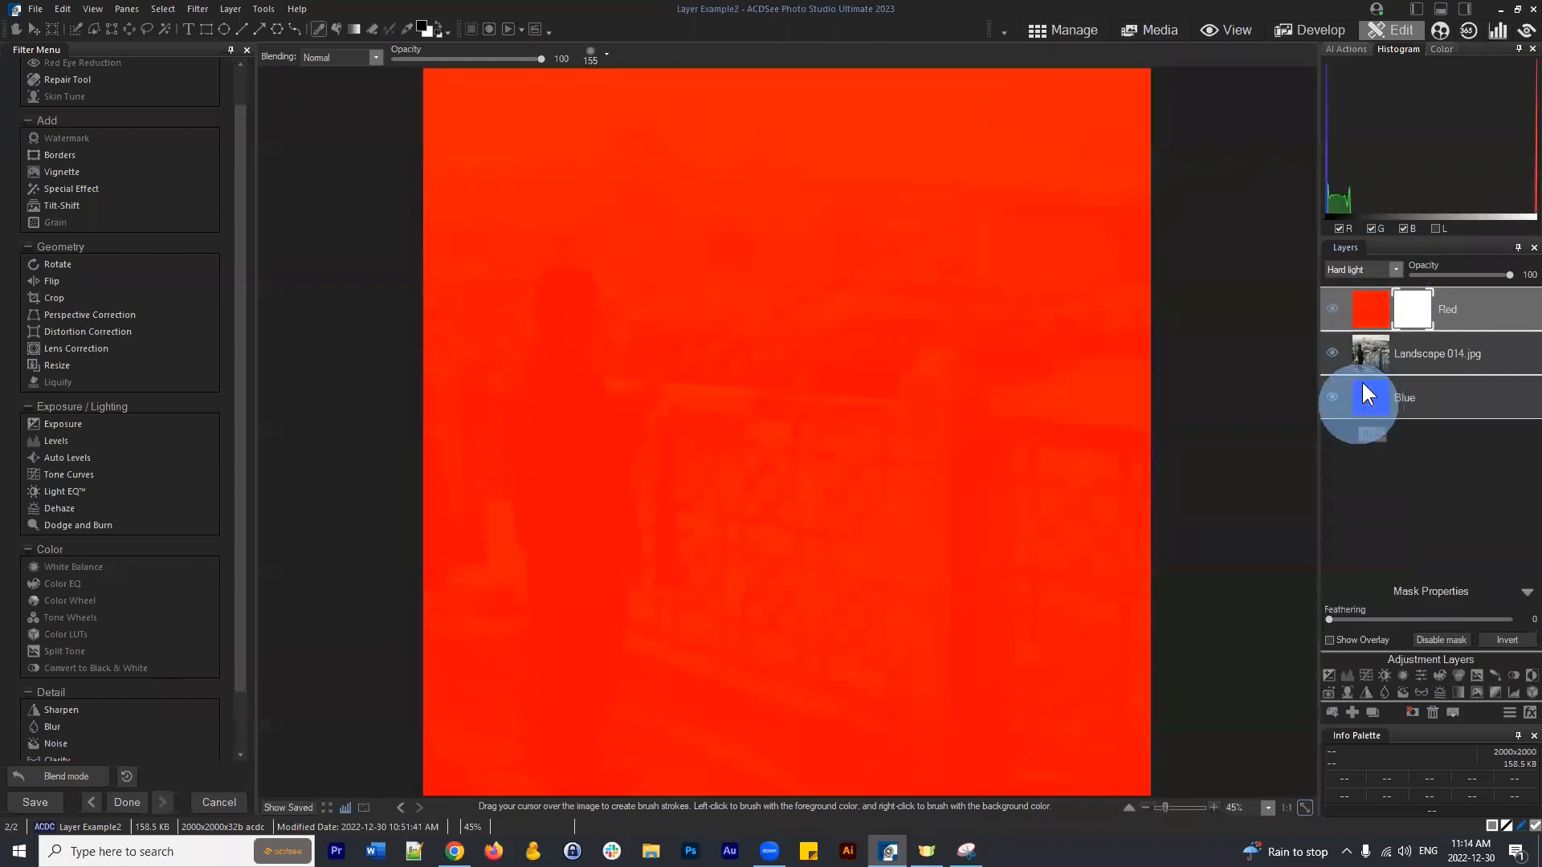
pyautogui.click(1389, 270)
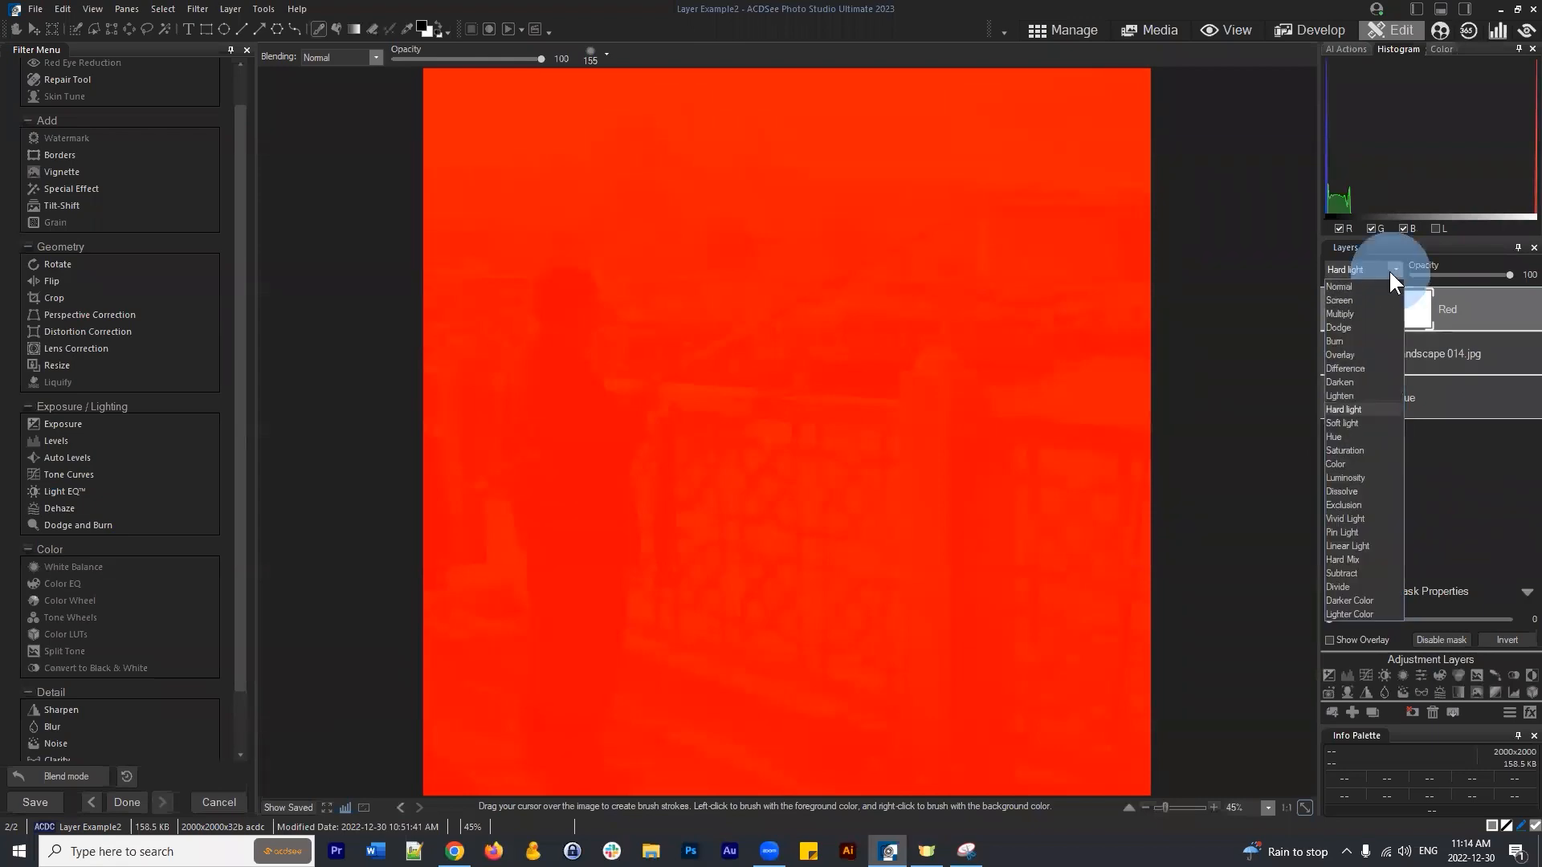
pyautogui.click(1361, 422)
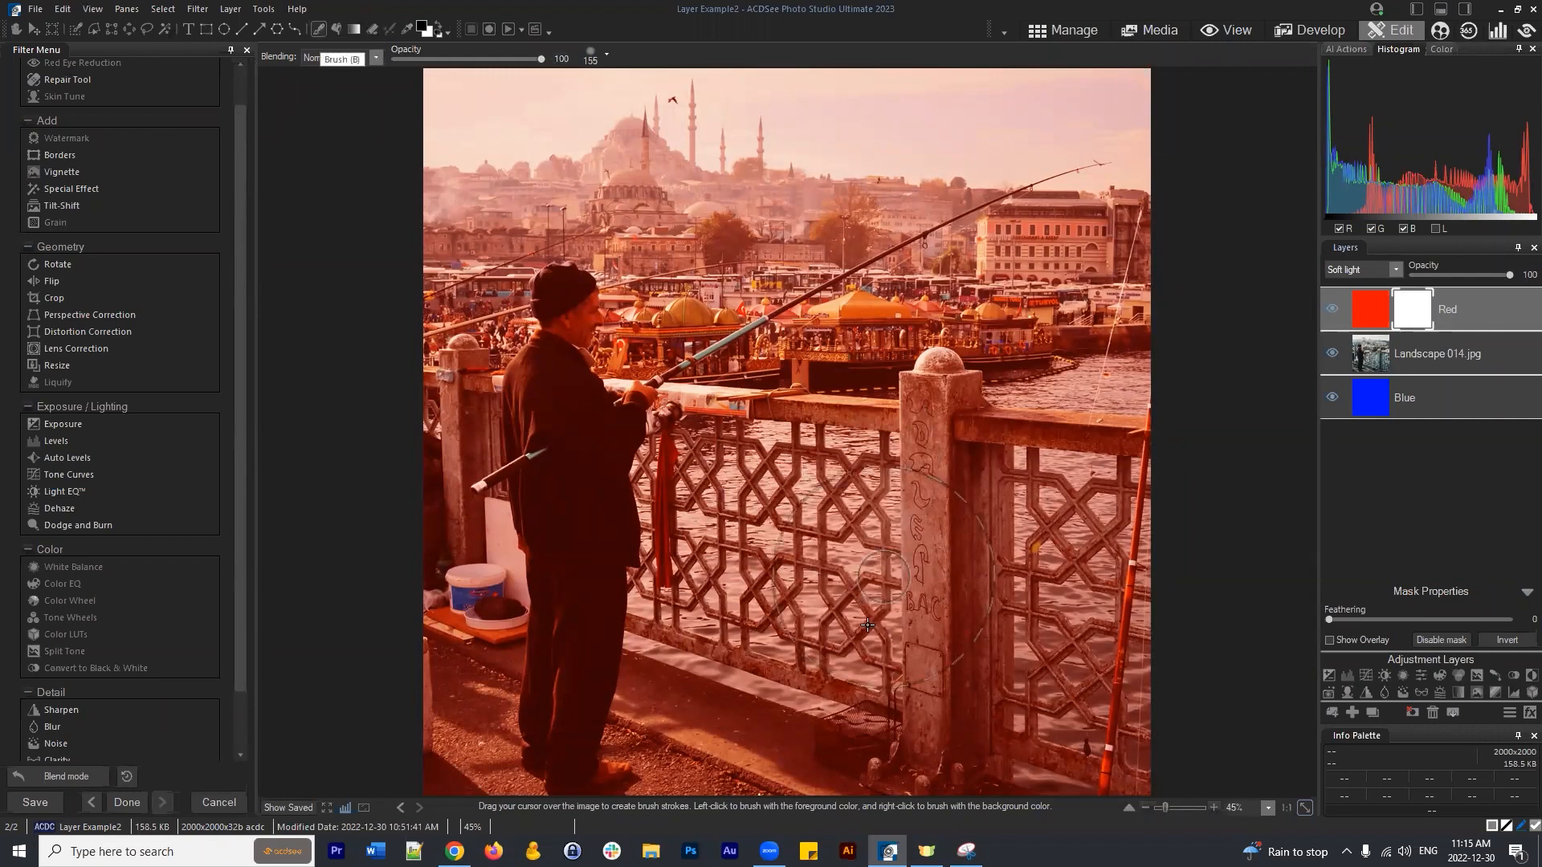
# Paint black over the lower half of the Red layer's mask with a 205-size brush and lower the layer's opacity to 49.
pyautogui.scroll(5, 590, 585)
pyautogui.moveTo(576, 533)
pyautogui.mouseDown()
pyautogui.moveTo(527, 558)
pyautogui.moveTo(793, 670)
pyautogui.mouseUp()
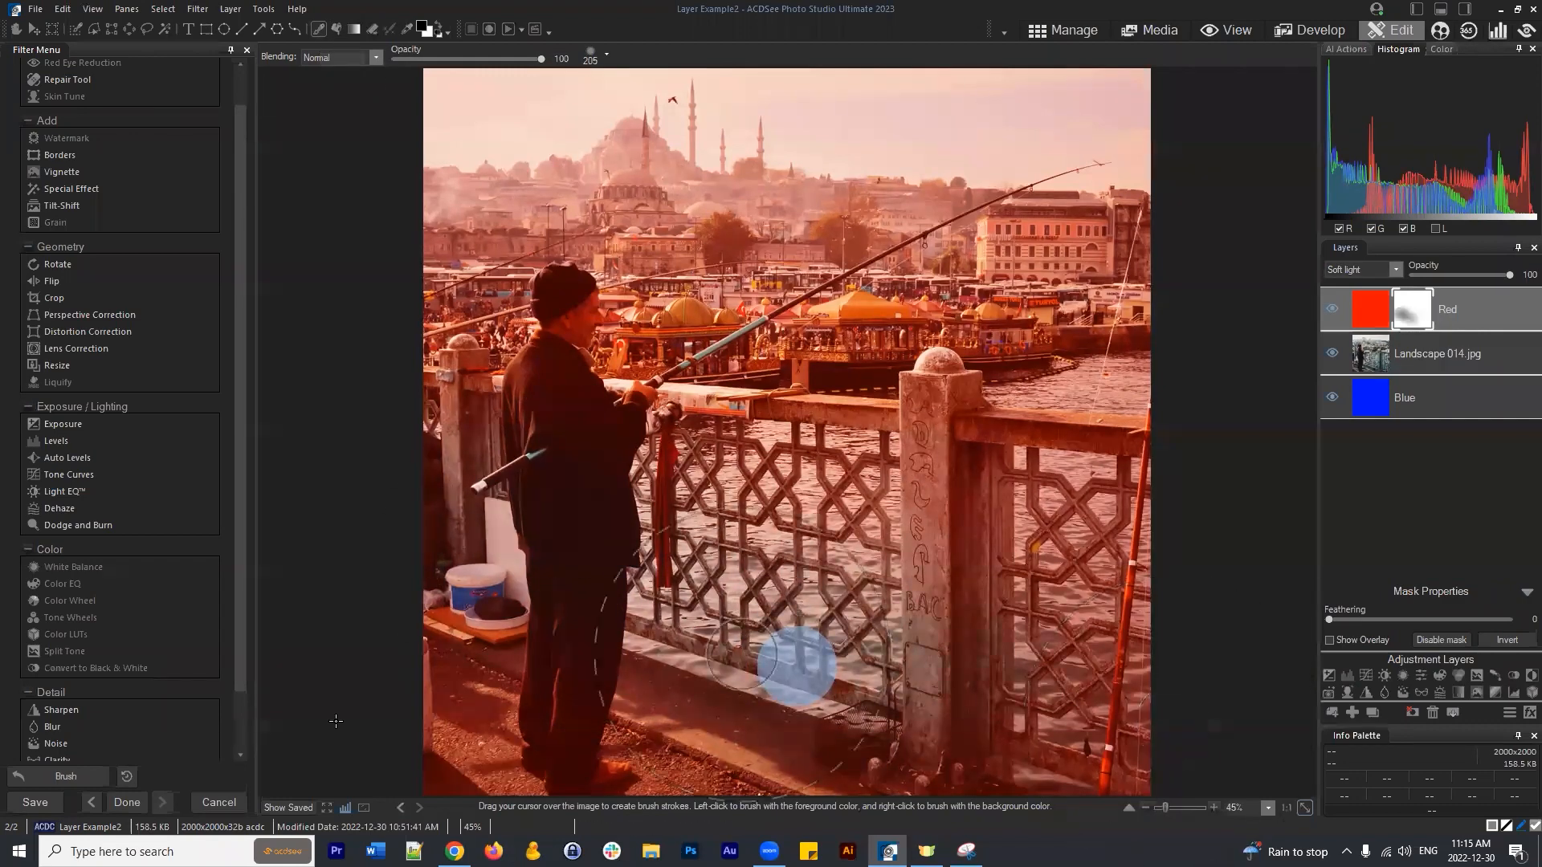
pyautogui.moveTo(942, 791)
pyautogui.mouseDown()
pyautogui.moveTo(1100, 745)
pyautogui.moveTo(880, 603)
pyautogui.moveTo(1115, 639)
pyautogui.moveTo(1162, 559)
pyautogui.moveTo(1042, 665)
pyautogui.moveTo(1114, 721)
pyautogui.moveTo(1163, 726)
pyautogui.mouseUp()
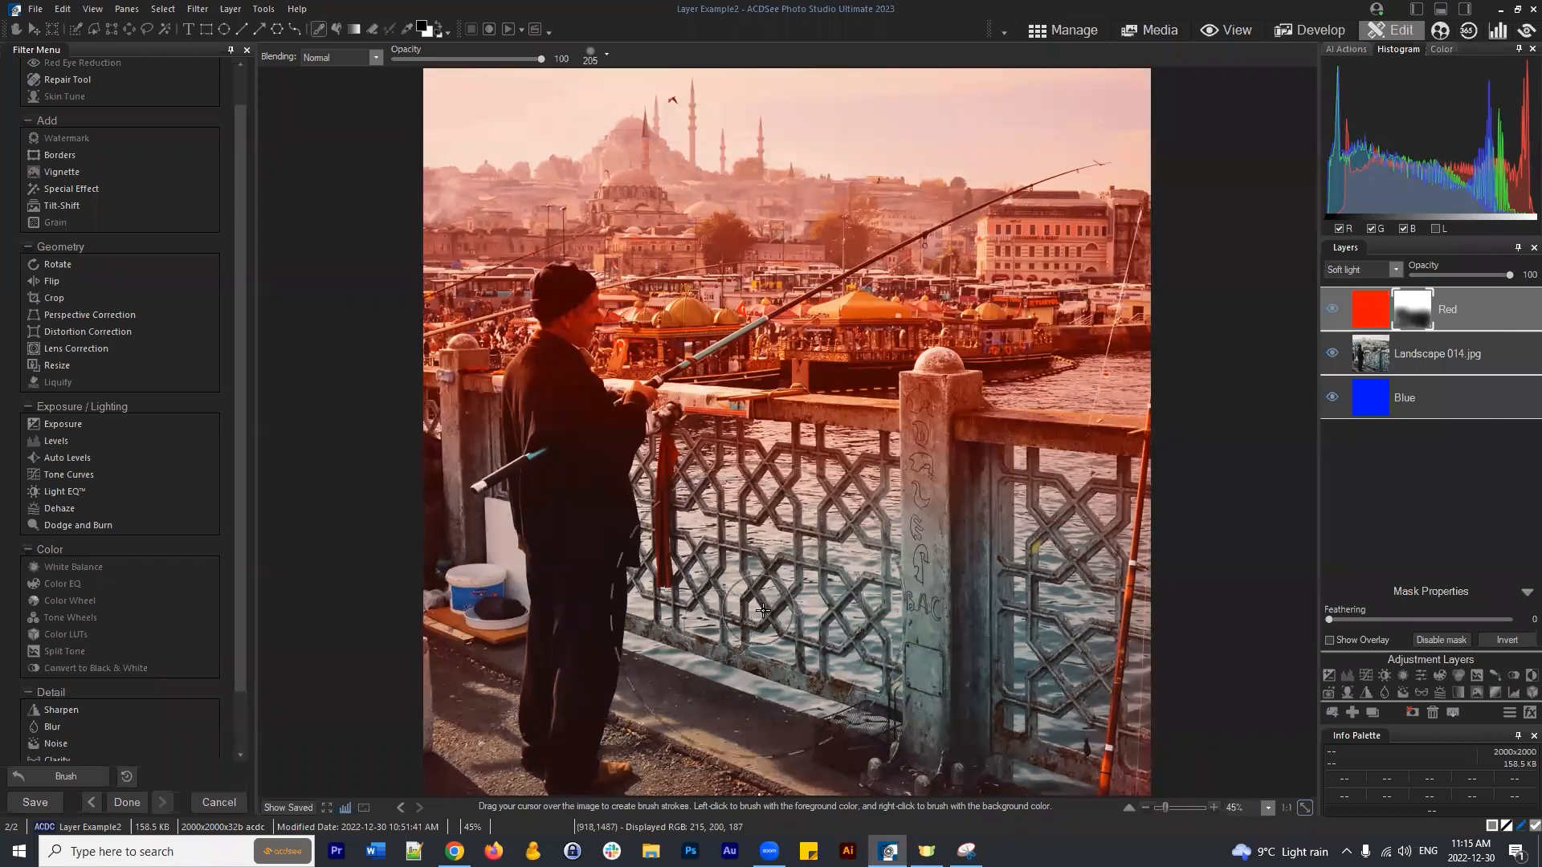
pyautogui.moveTo(1491, 274)
pyautogui.mouseDown()
pyautogui.moveTo(1367, 273)
pyautogui.moveTo(1516, 289)
pyautogui.moveTo(1463, 272)
pyautogui.mouseUp()
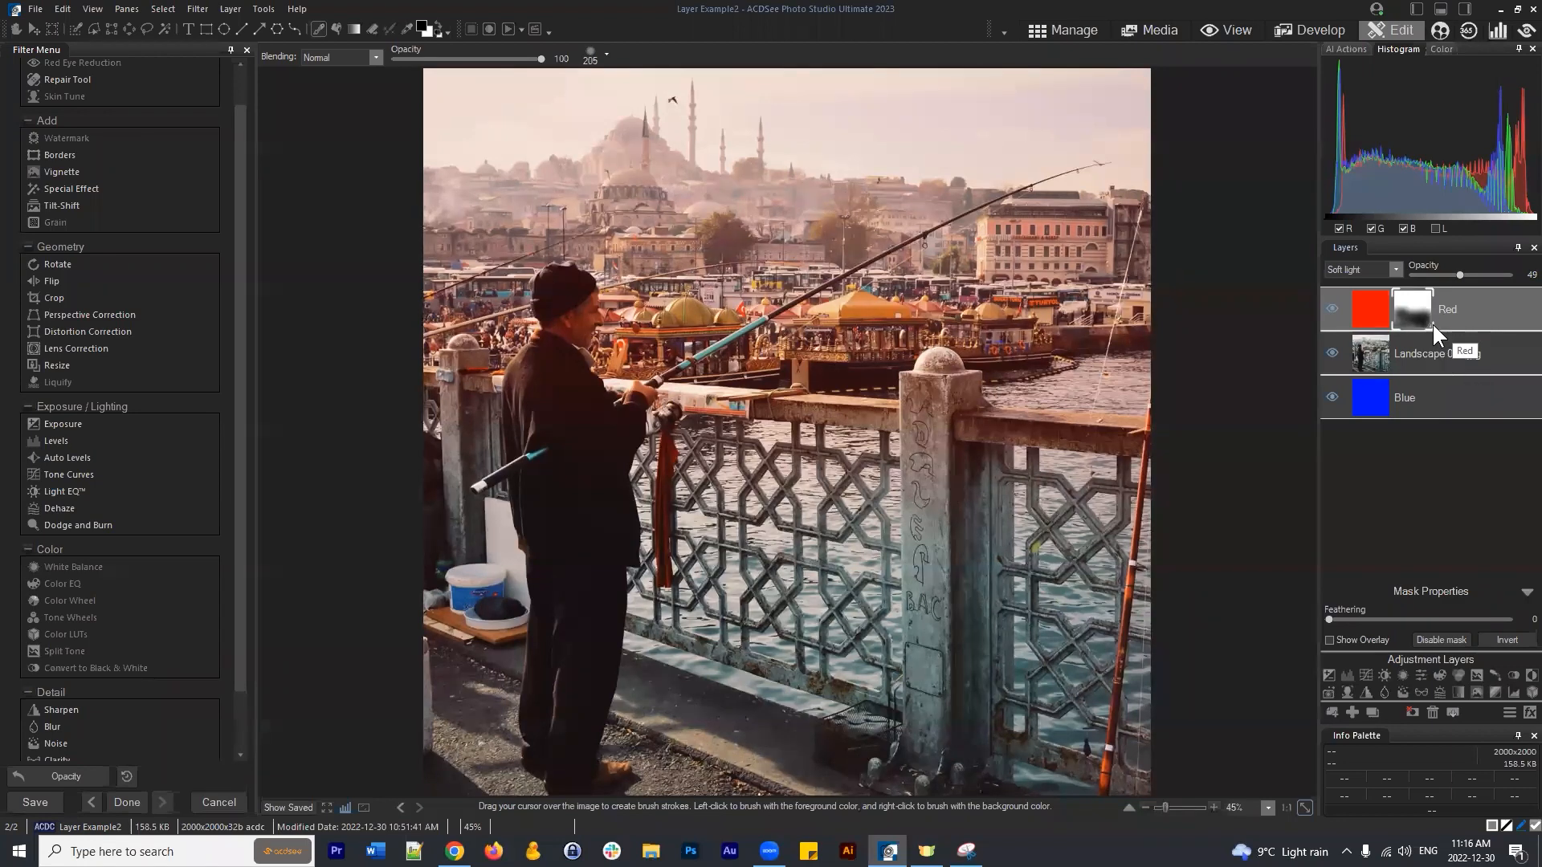
# Move the Blue layer between Red and Landscape 014, and raise the Red layer's opacity to 100.
pyautogui.click(1454, 403)
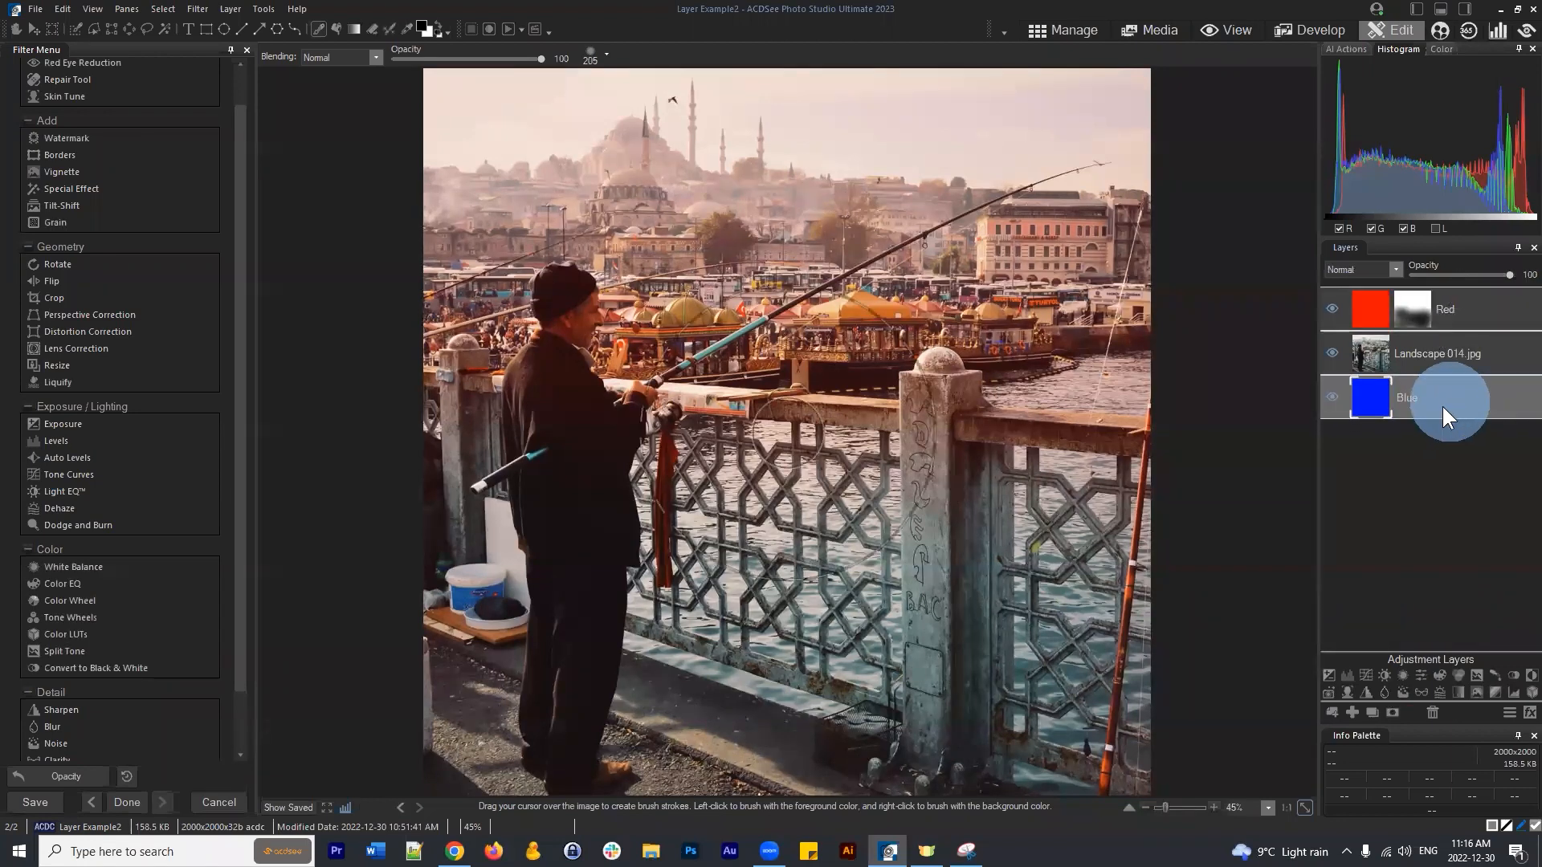
pyautogui.moveTo(1442, 407); pyautogui.dragTo(1443, 339)
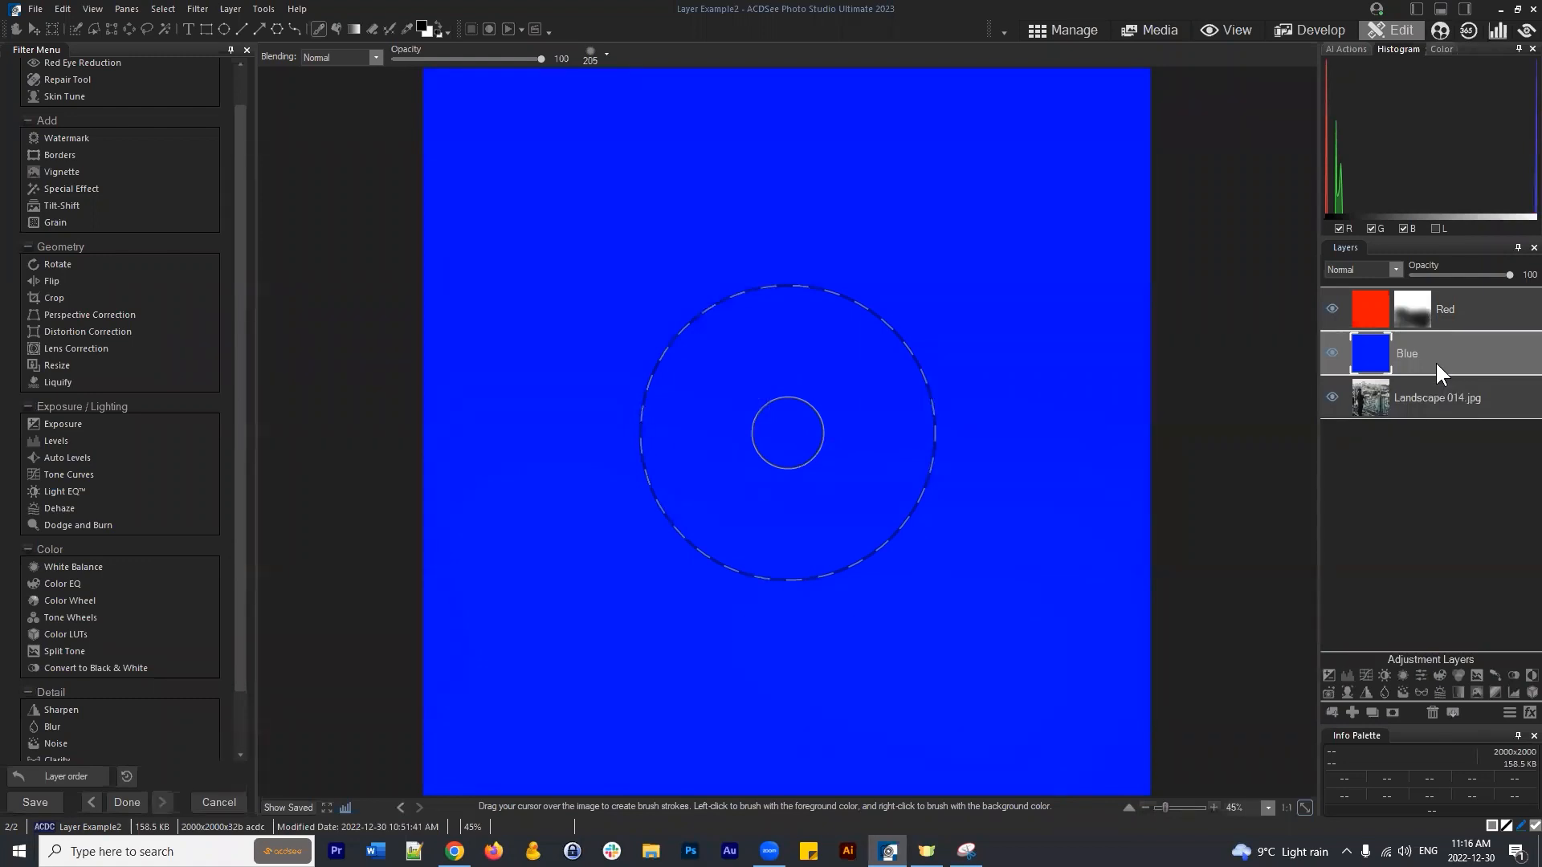
pyautogui.click(1396, 269)
pyautogui.click(1399, 267)
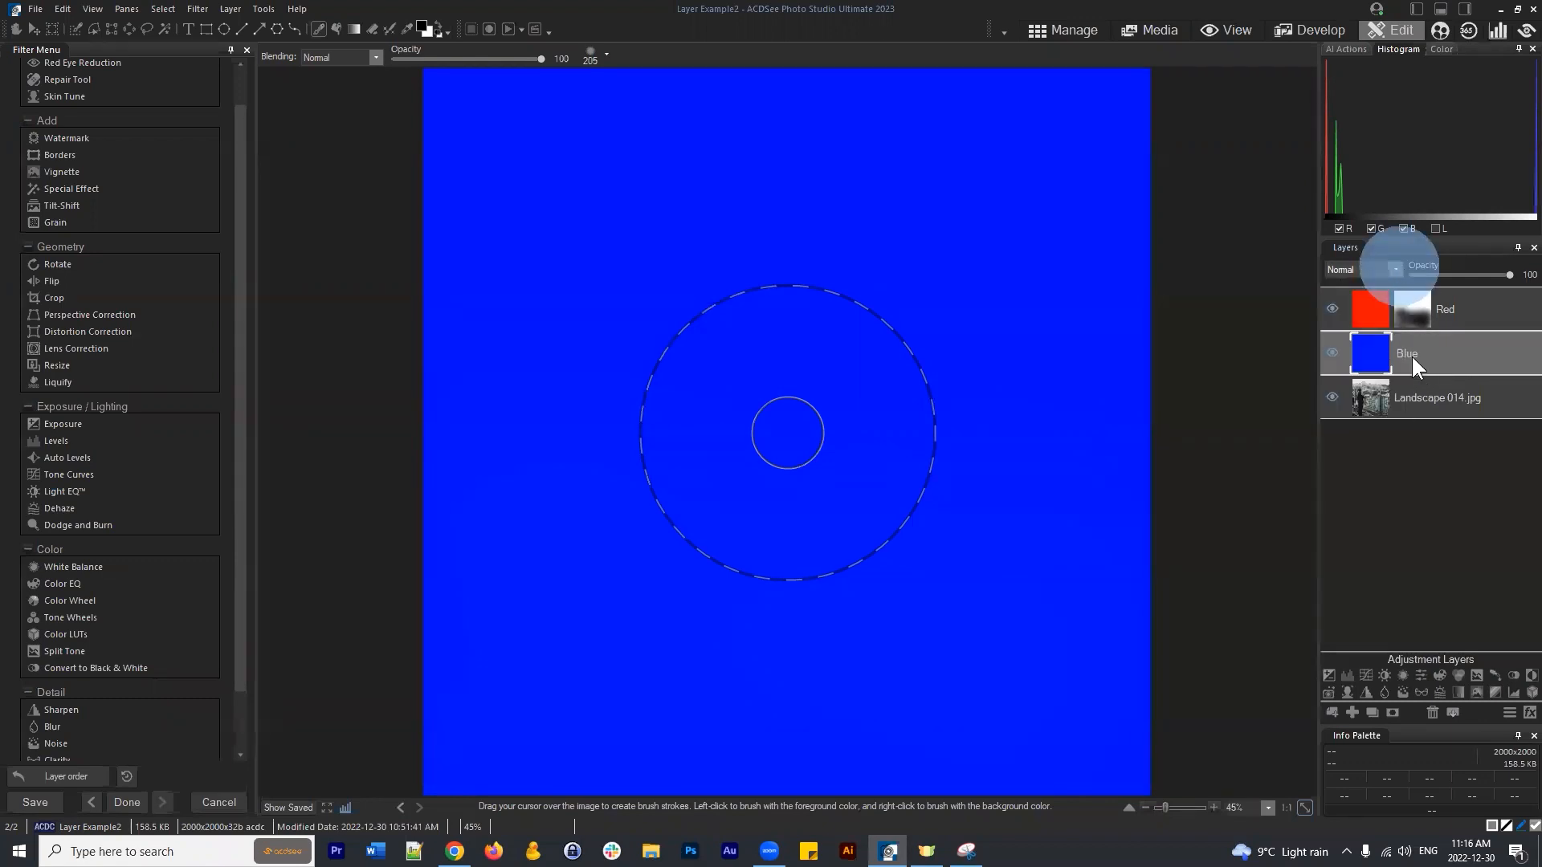
pyautogui.click(1456, 371)
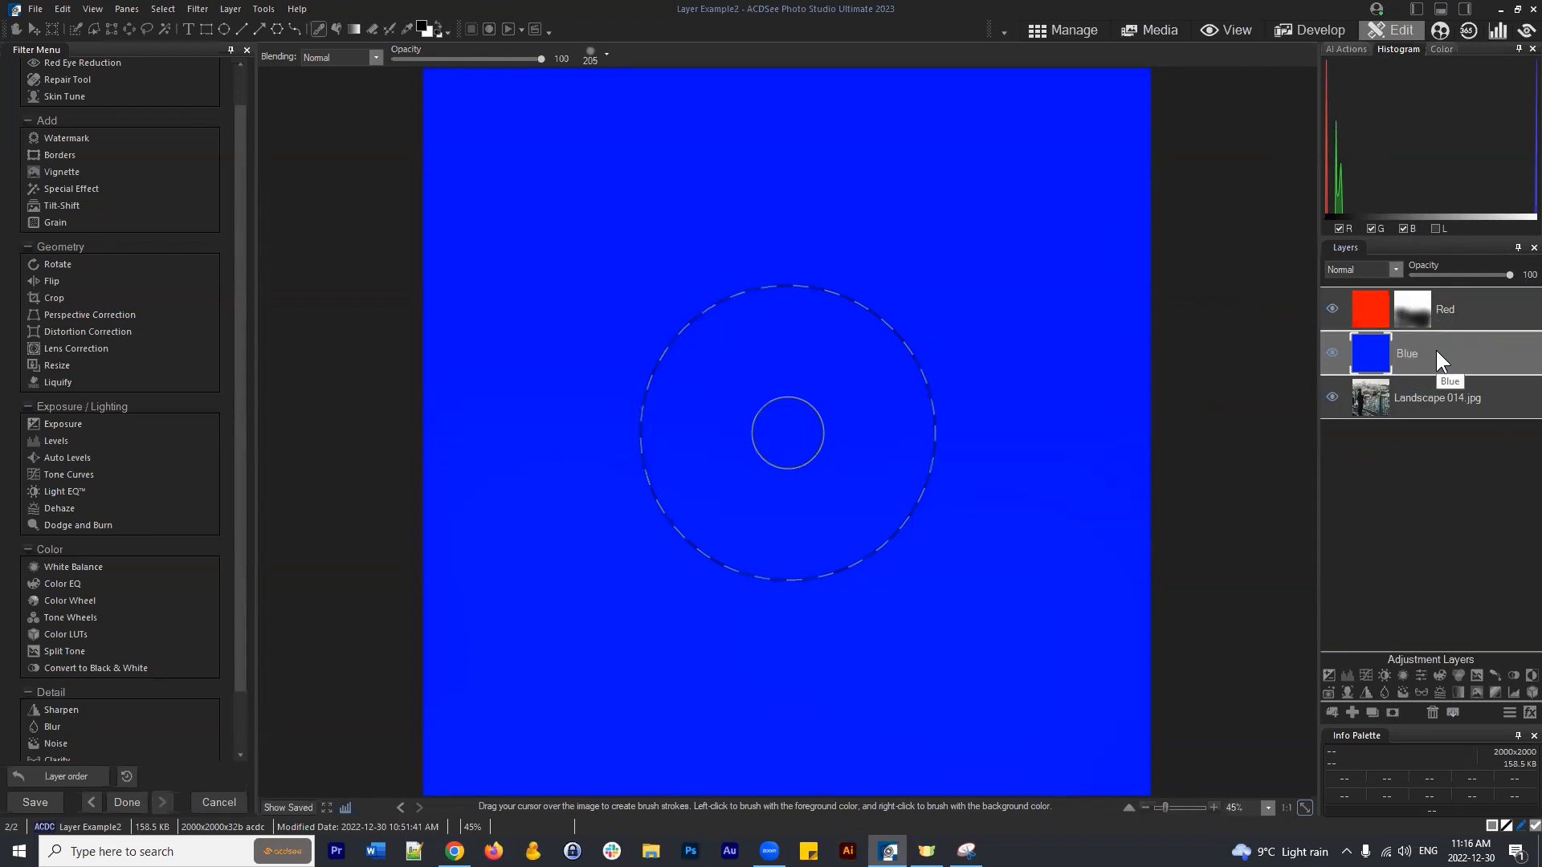
pyautogui.click(1477, 302)
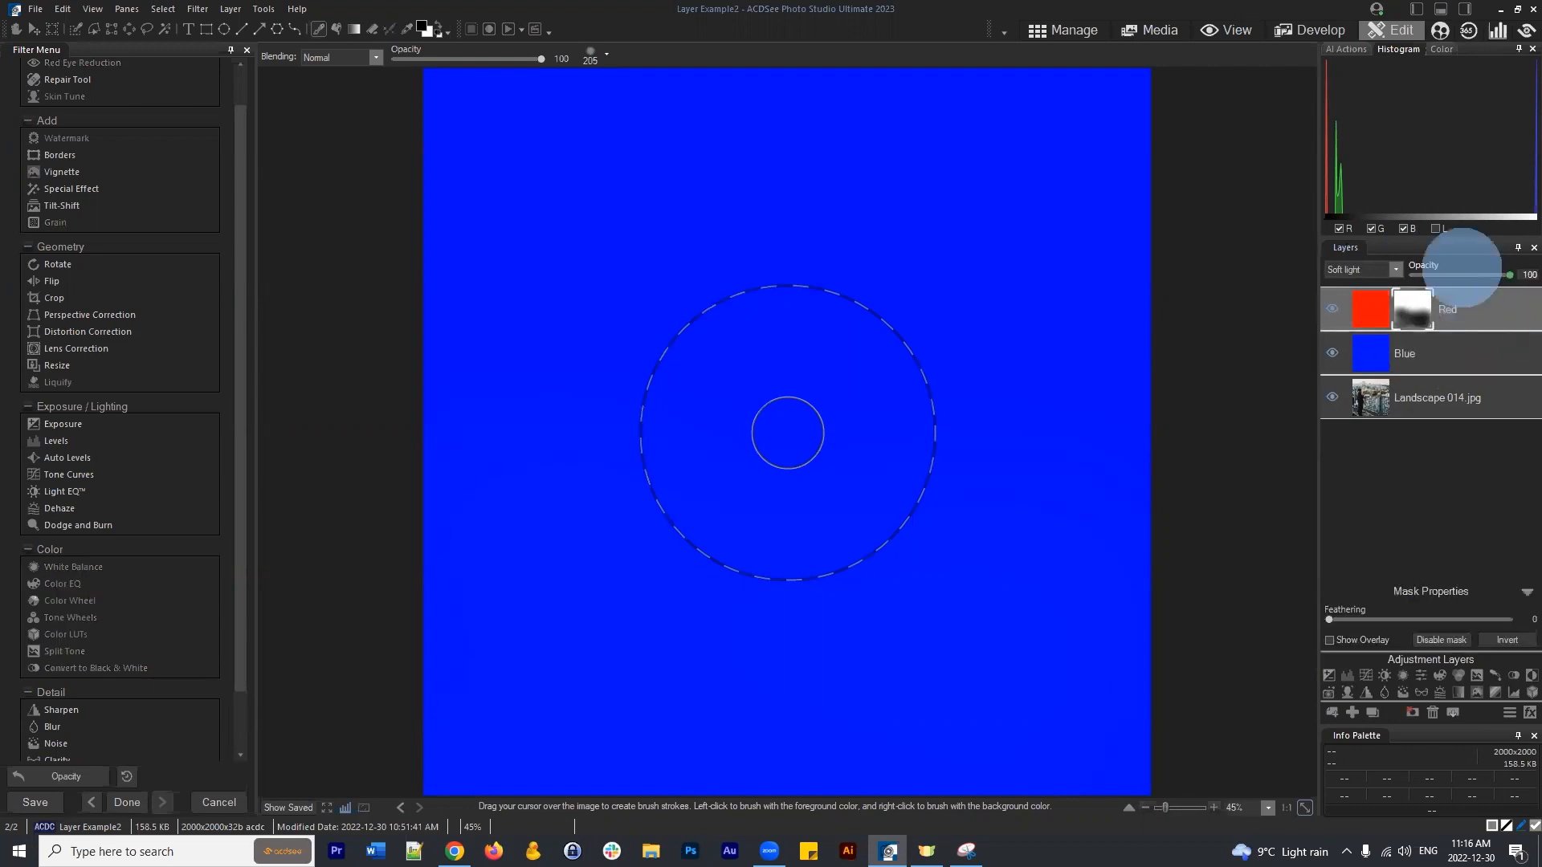
# Set the Red layer's blend mode to Normal and select the Blue and Landscape 014 layers in turn.
pyautogui.click(1480, 308)
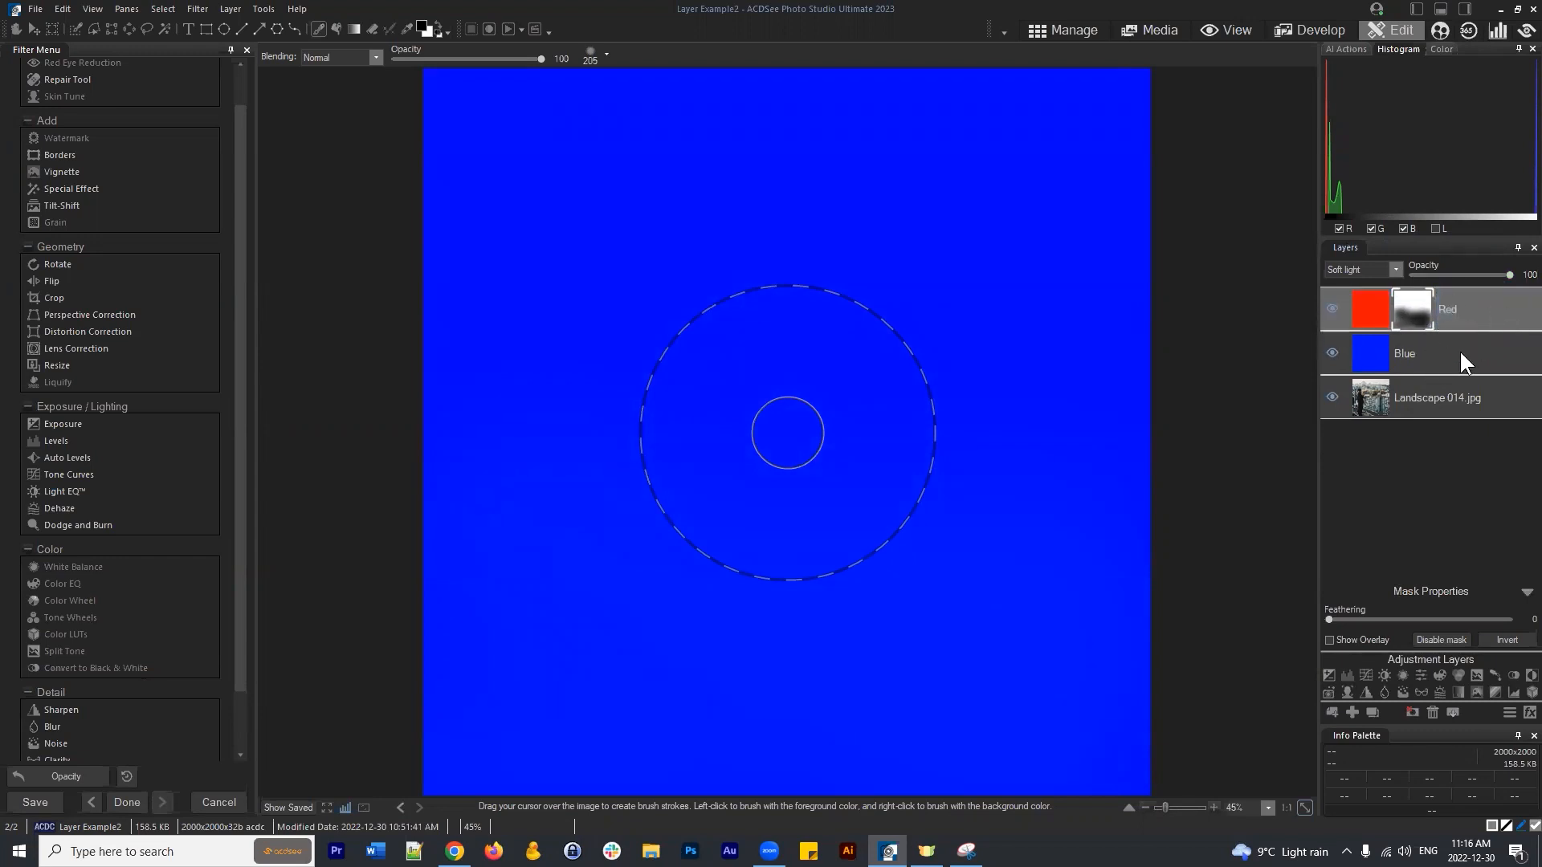
pyautogui.click(1395, 270)
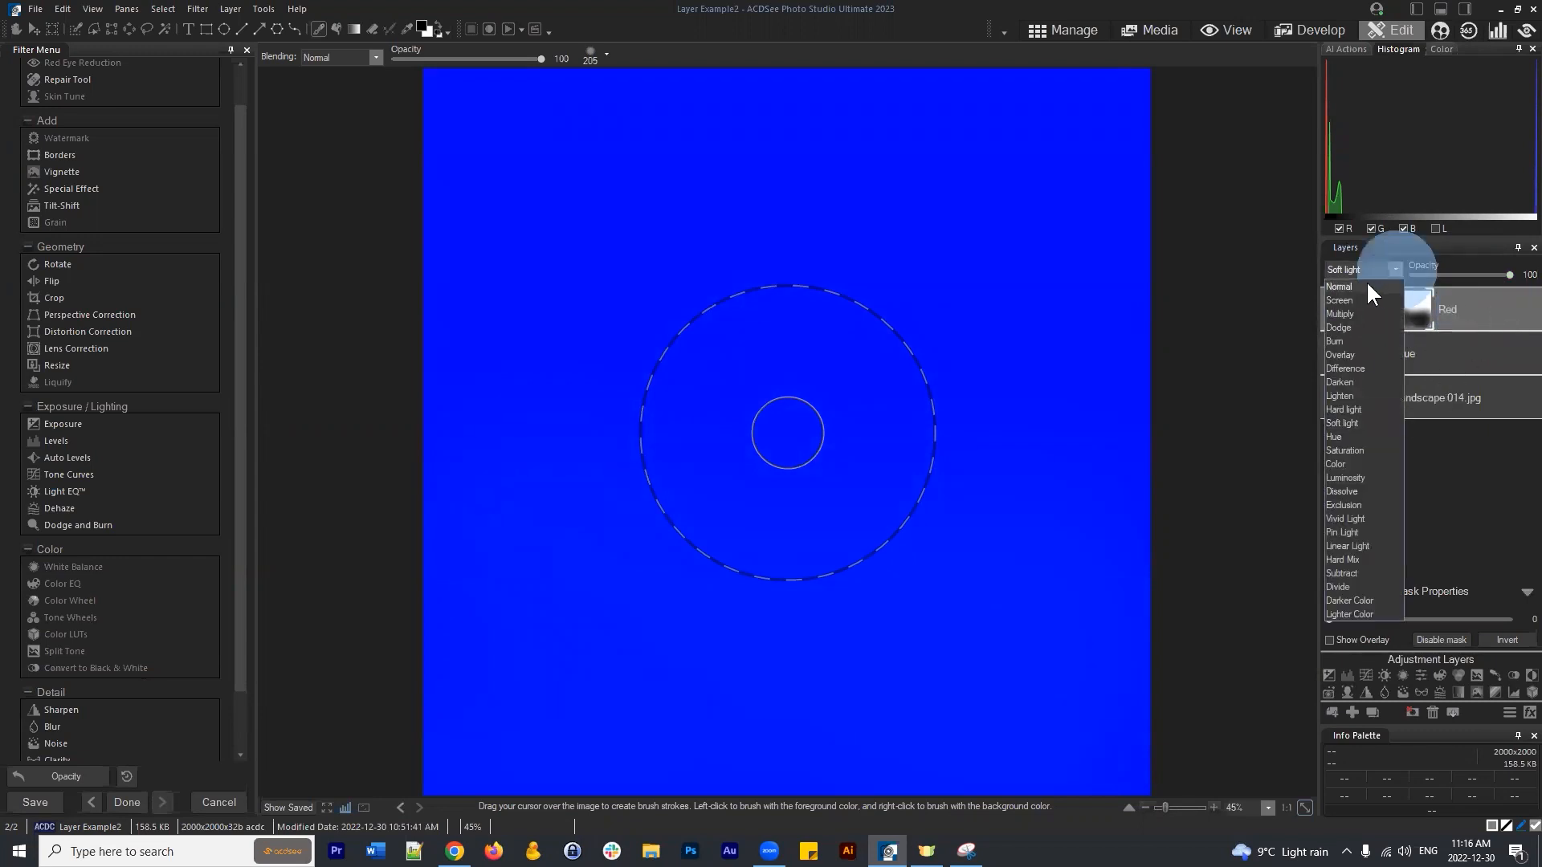
pyautogui.click(1366, 284)
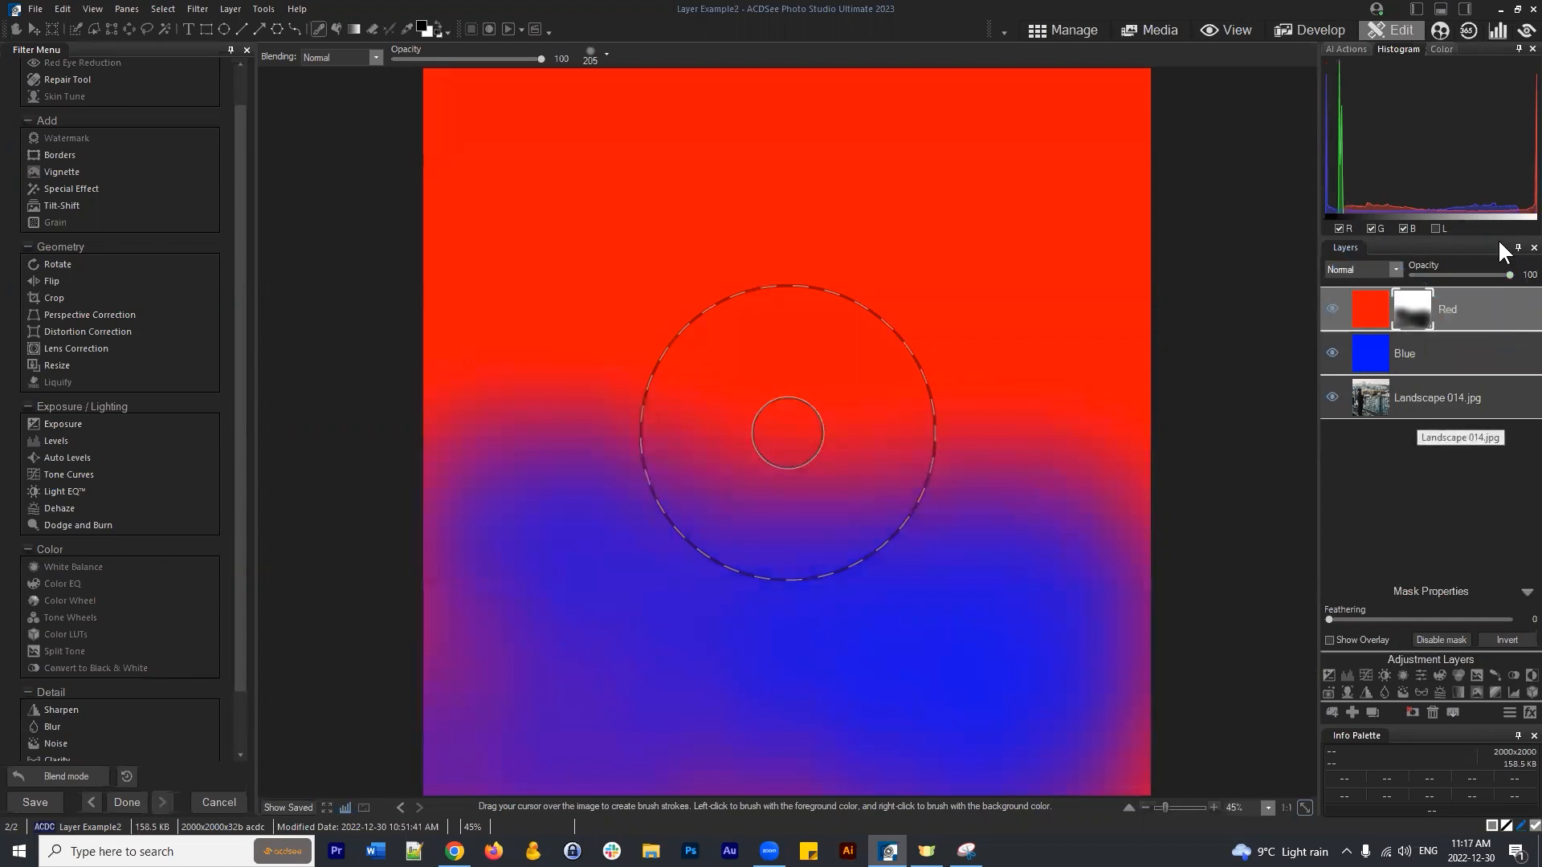
pyautogui.click(1484, 306)
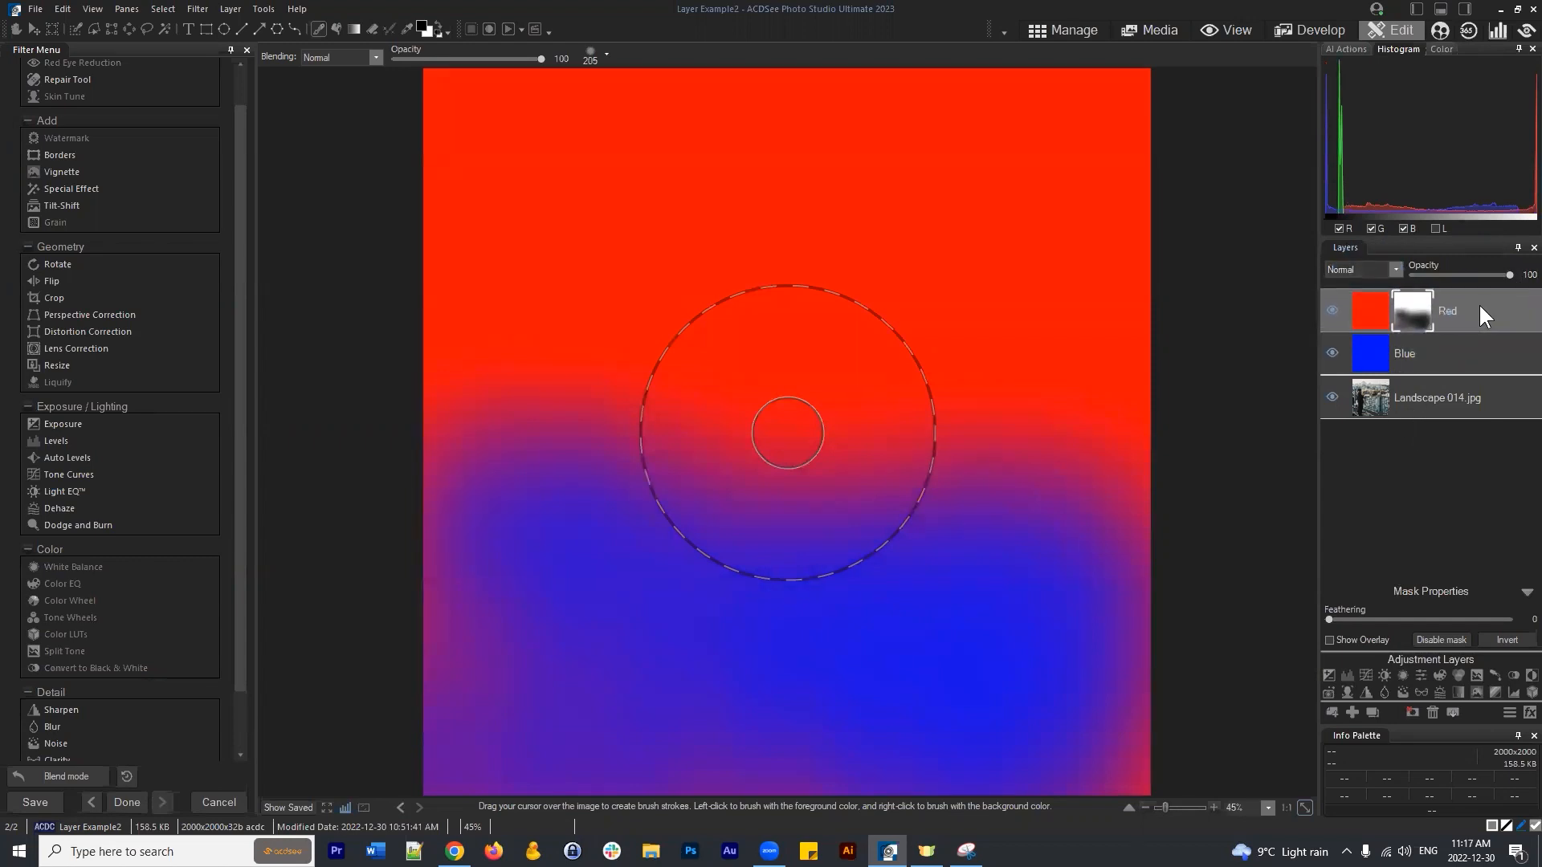
pyautogui.click(1447, 347)
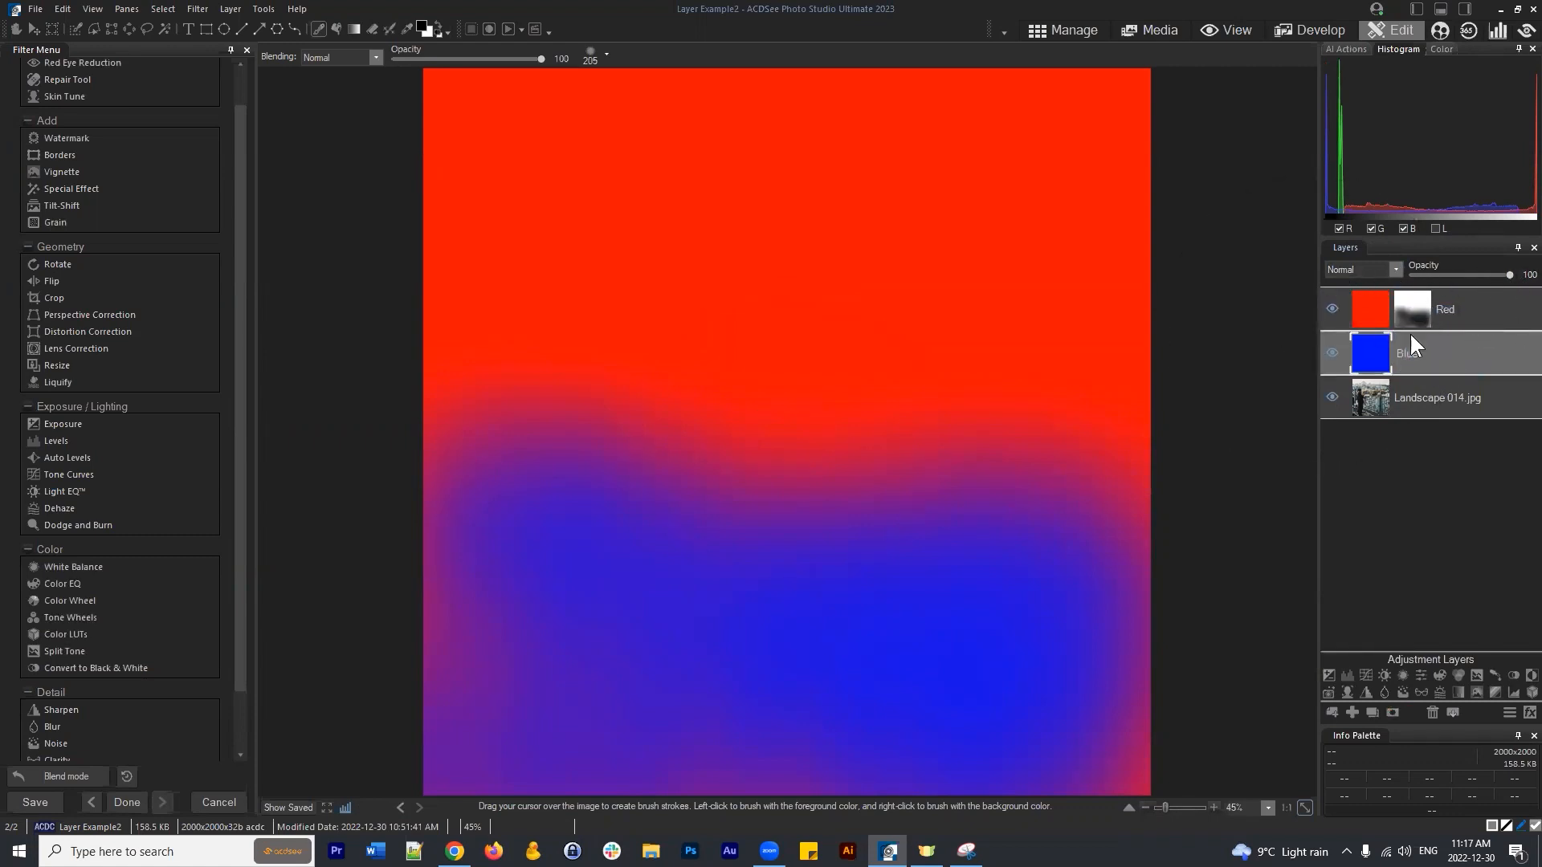
pyautogui.click(1433, 402)
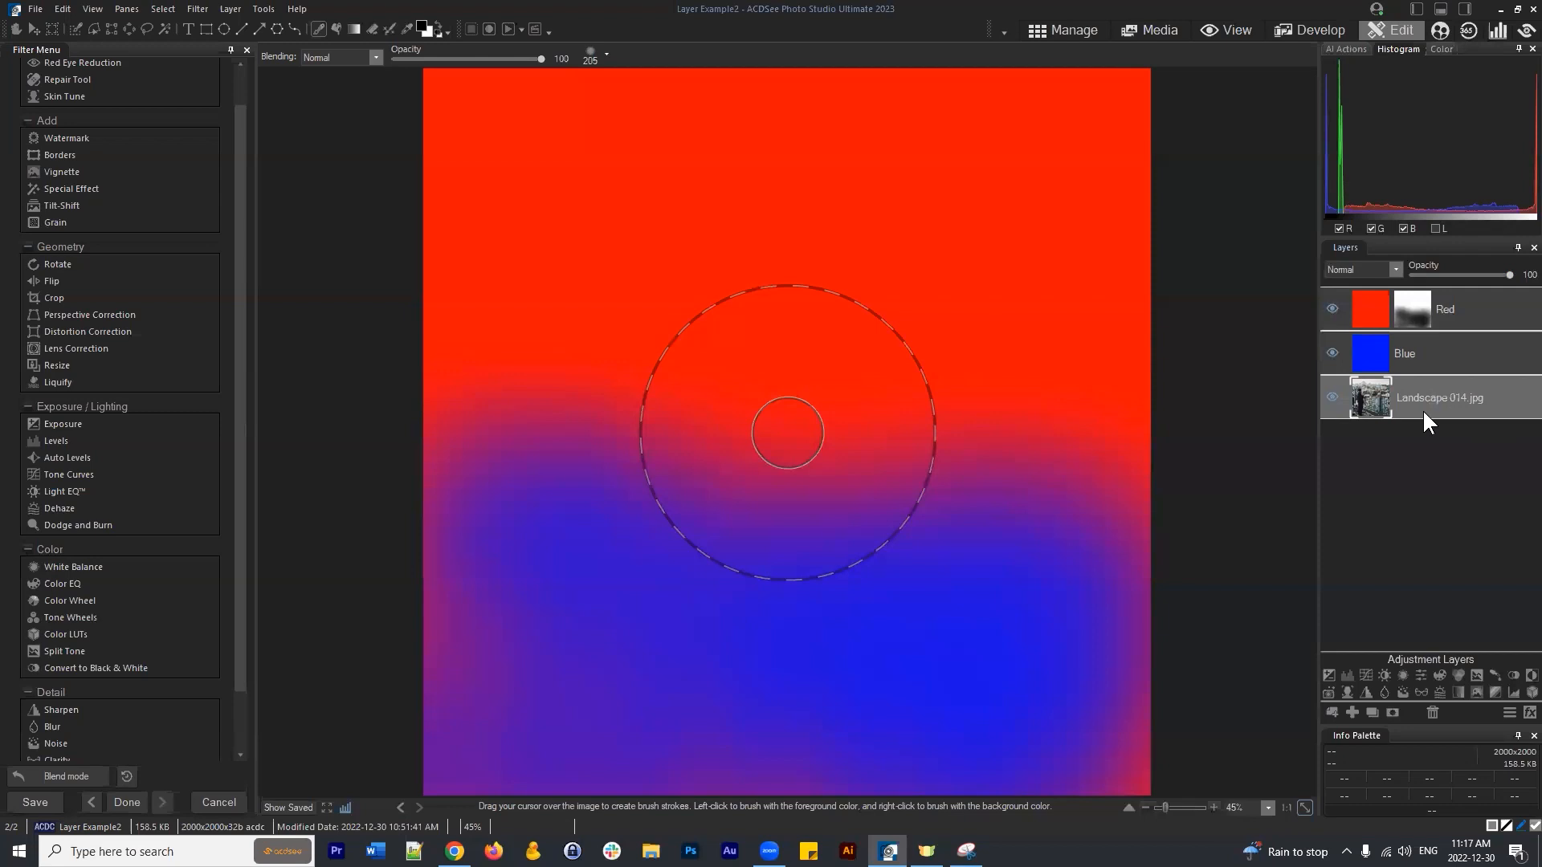
# Add a layer mask to the Blue layer and paint black over its centre with a 353-size brush.
pyautogui.click(1452, 365)
pyautogui.click(1394, 713)
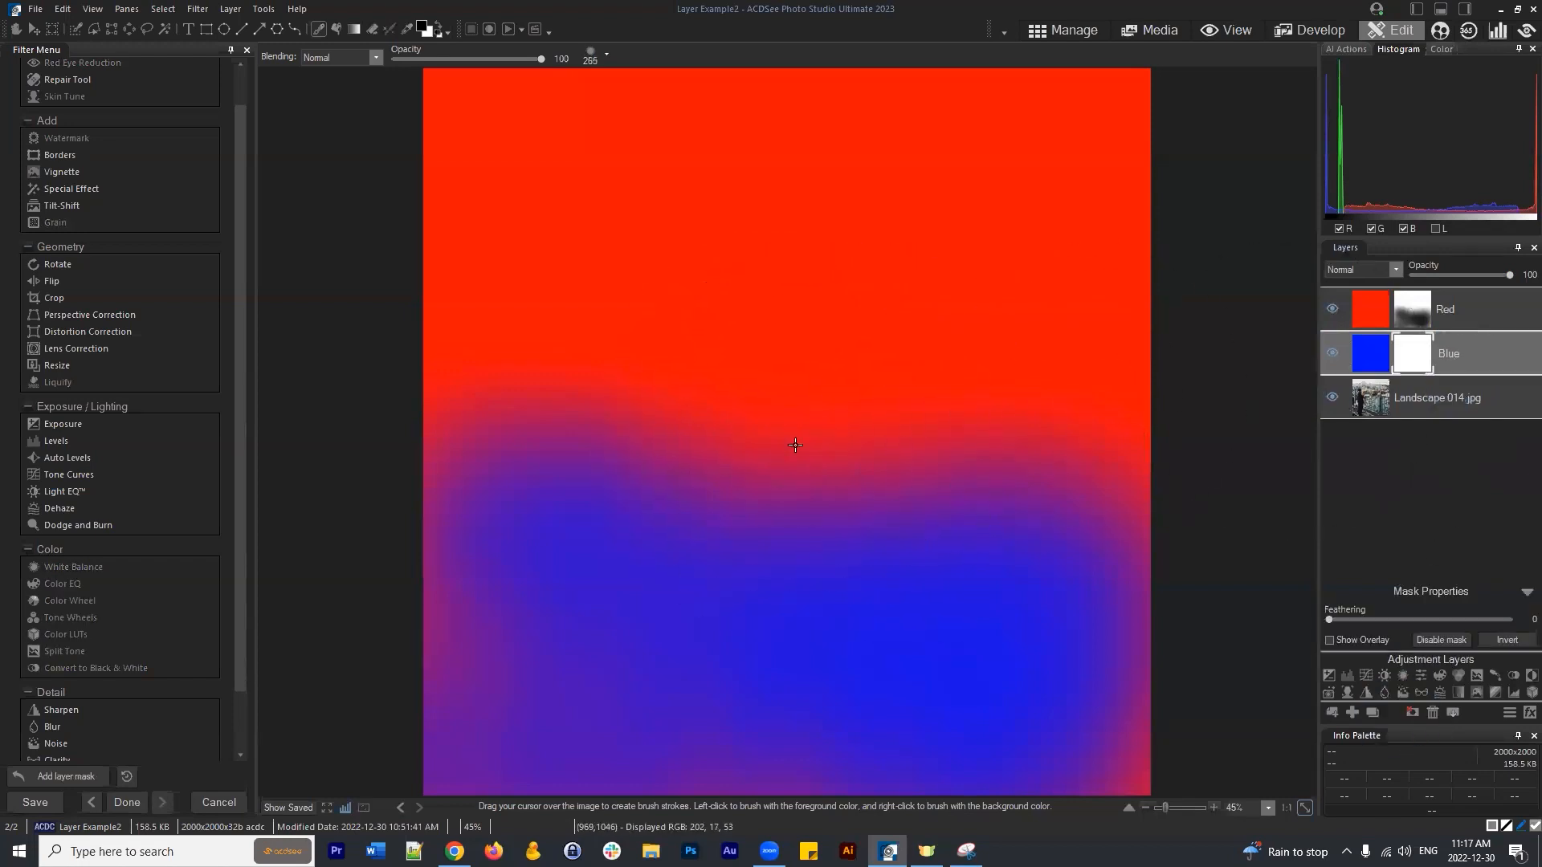
pyautogui.scroll(6, 763, 418)
pyautogui.moveTo(847, 427)
pyautogui.mouseDown()
pyautogui.moveTo(729, 446)
pyautogui.moveTo(777, 472)
pyautogui.moveTo(719, 397)
pyautogui.moveTo(774, 387)
pyautogui.moveTo(795, 441)
pyautogui.moveTo(779, 422)
pyautogui.moveTo(802, 428)
pyautogui.moveTo(747, 401)
pyautogui.moveTo(710, 477)
pyautogui.moveTo(781, 429)
pyautogui.moveTo(784, 382)
pyautogui.moveTo(771, 467)
pyautogui.moveTo(785, 418)
pyautogui.mouseUp()
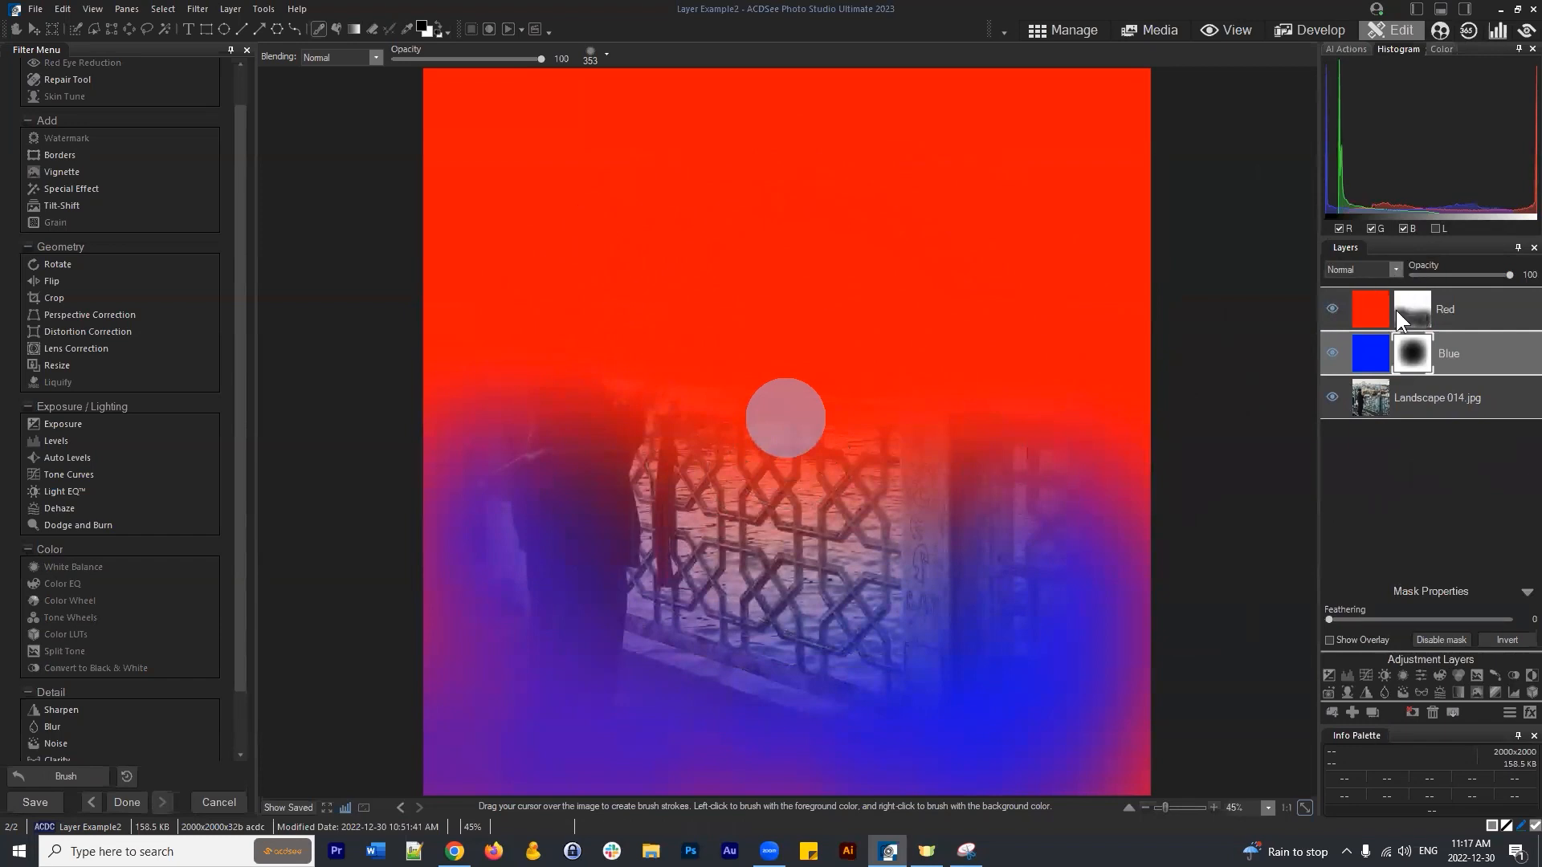
# Try the Soft light blend mode on the Blue layer and undo it.
pyautogui.click(1415, 355)
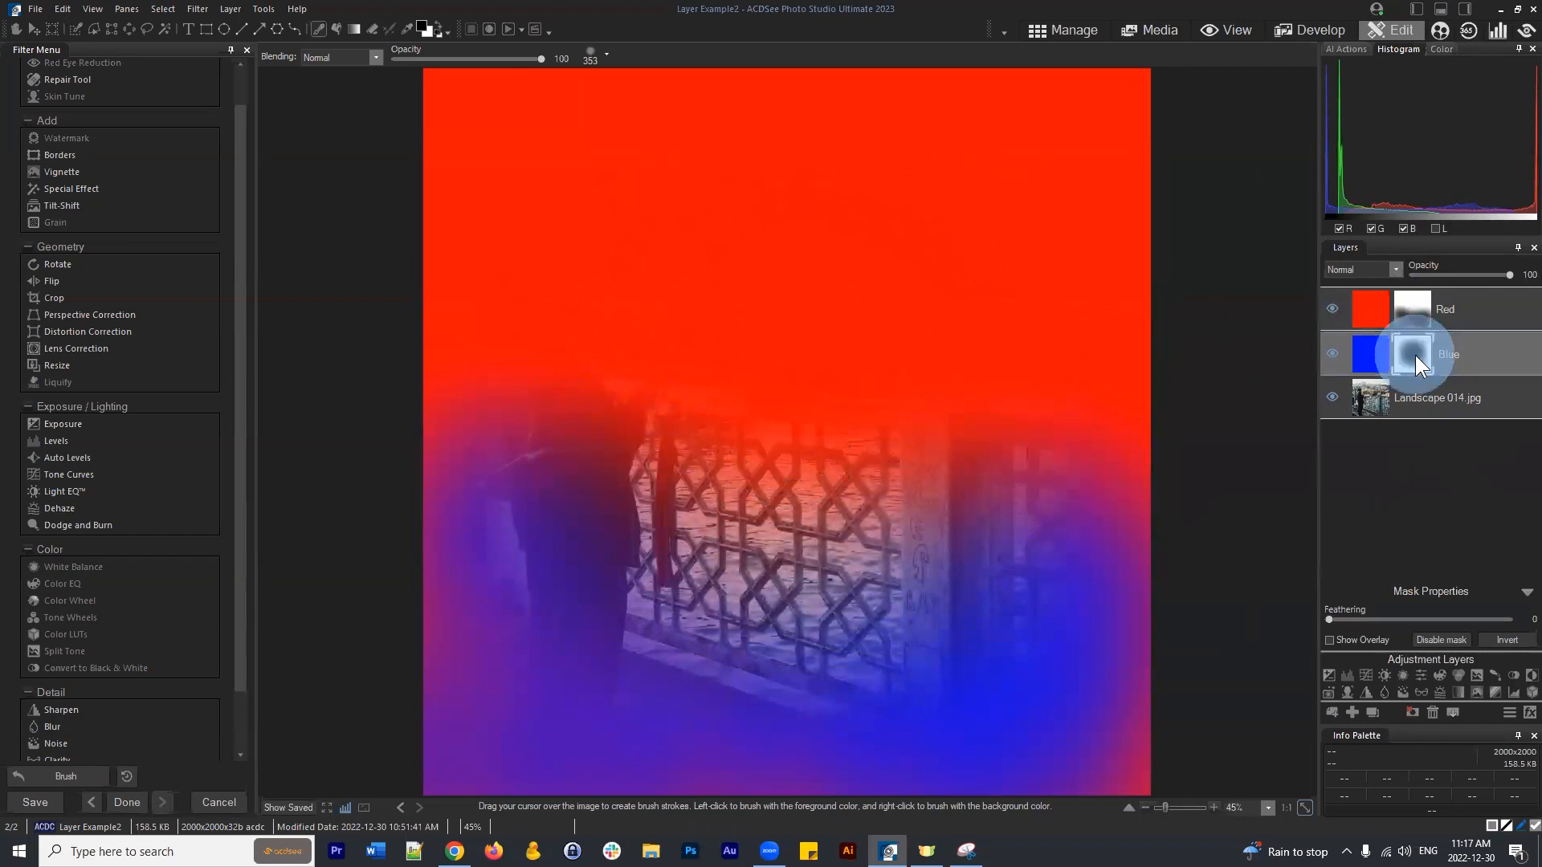
pyautogui.click(1391, 267)
pyautogui.click(1359, 423)
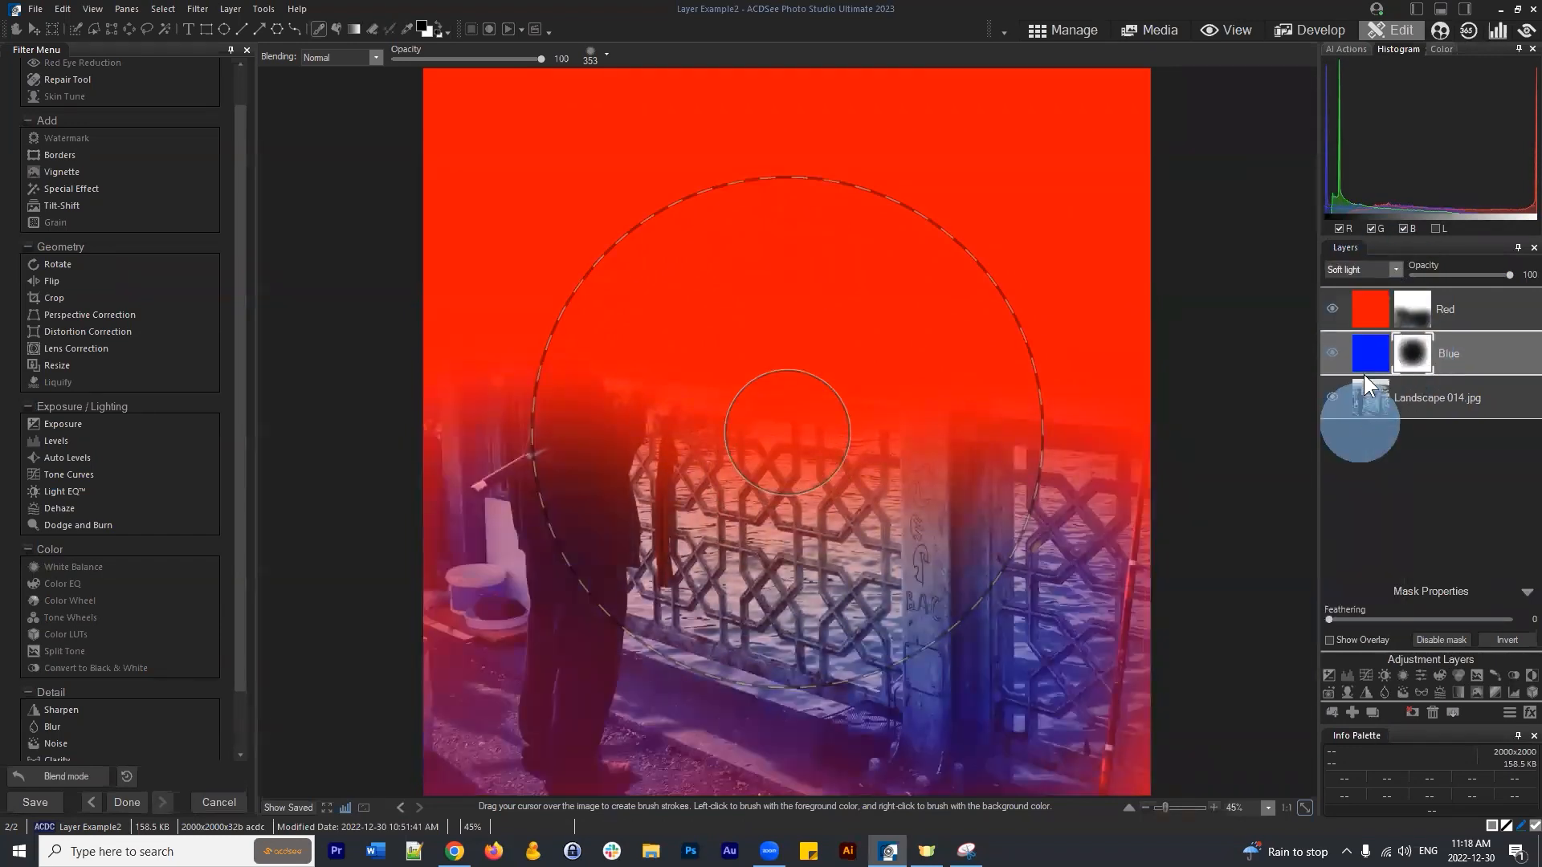
pyautogui.hotkey('ctrl', 'z')
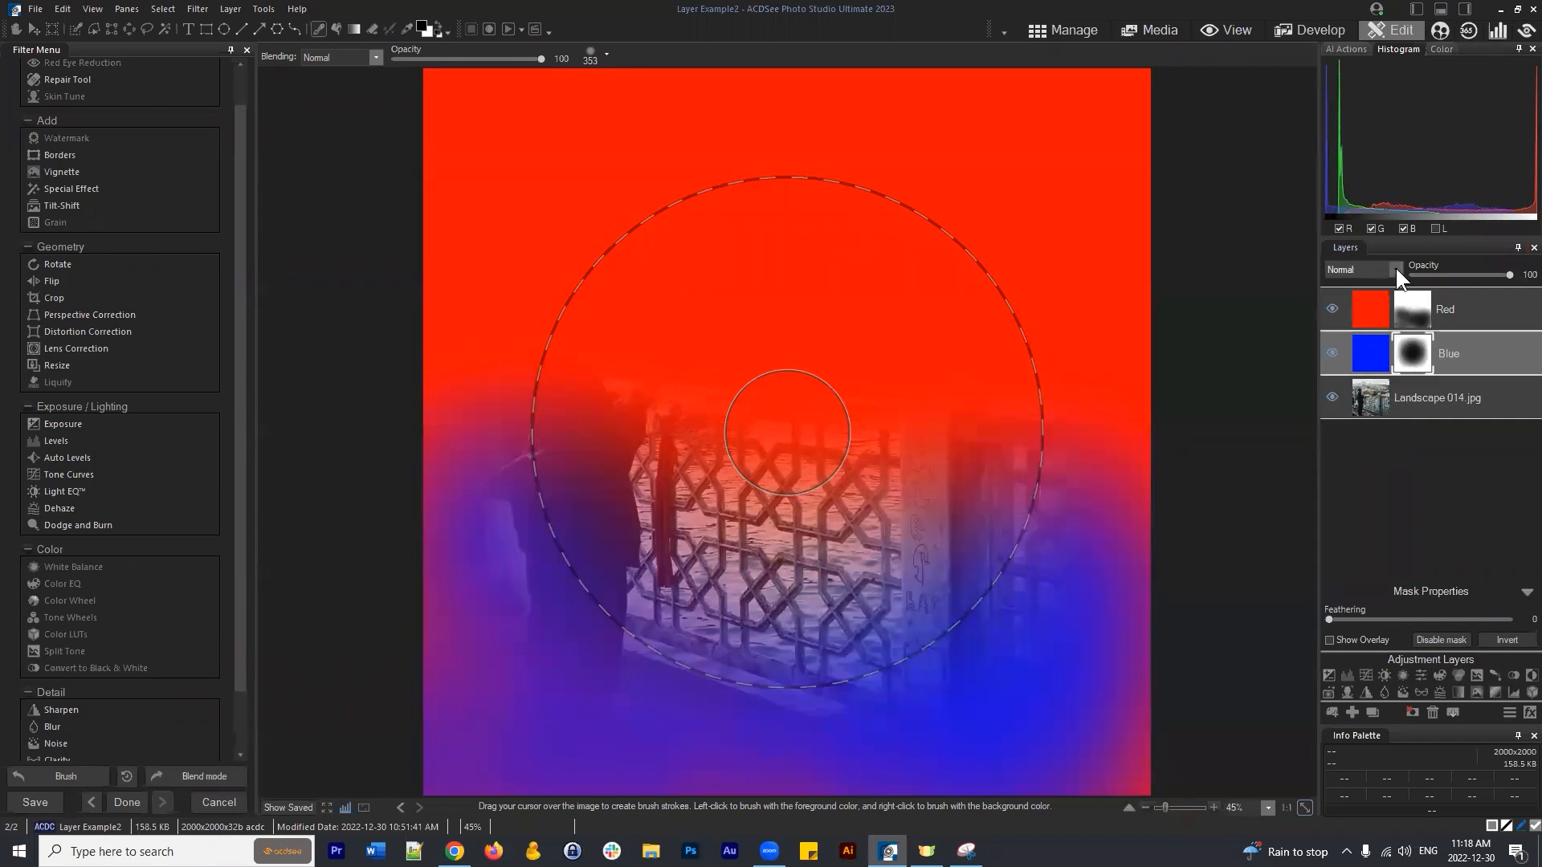
# Set the Red layer's blend mode to Soft light and reduce the brush size to 18.
pyautogui.click(1487, 316)
pyautogui.click(1398, 269)
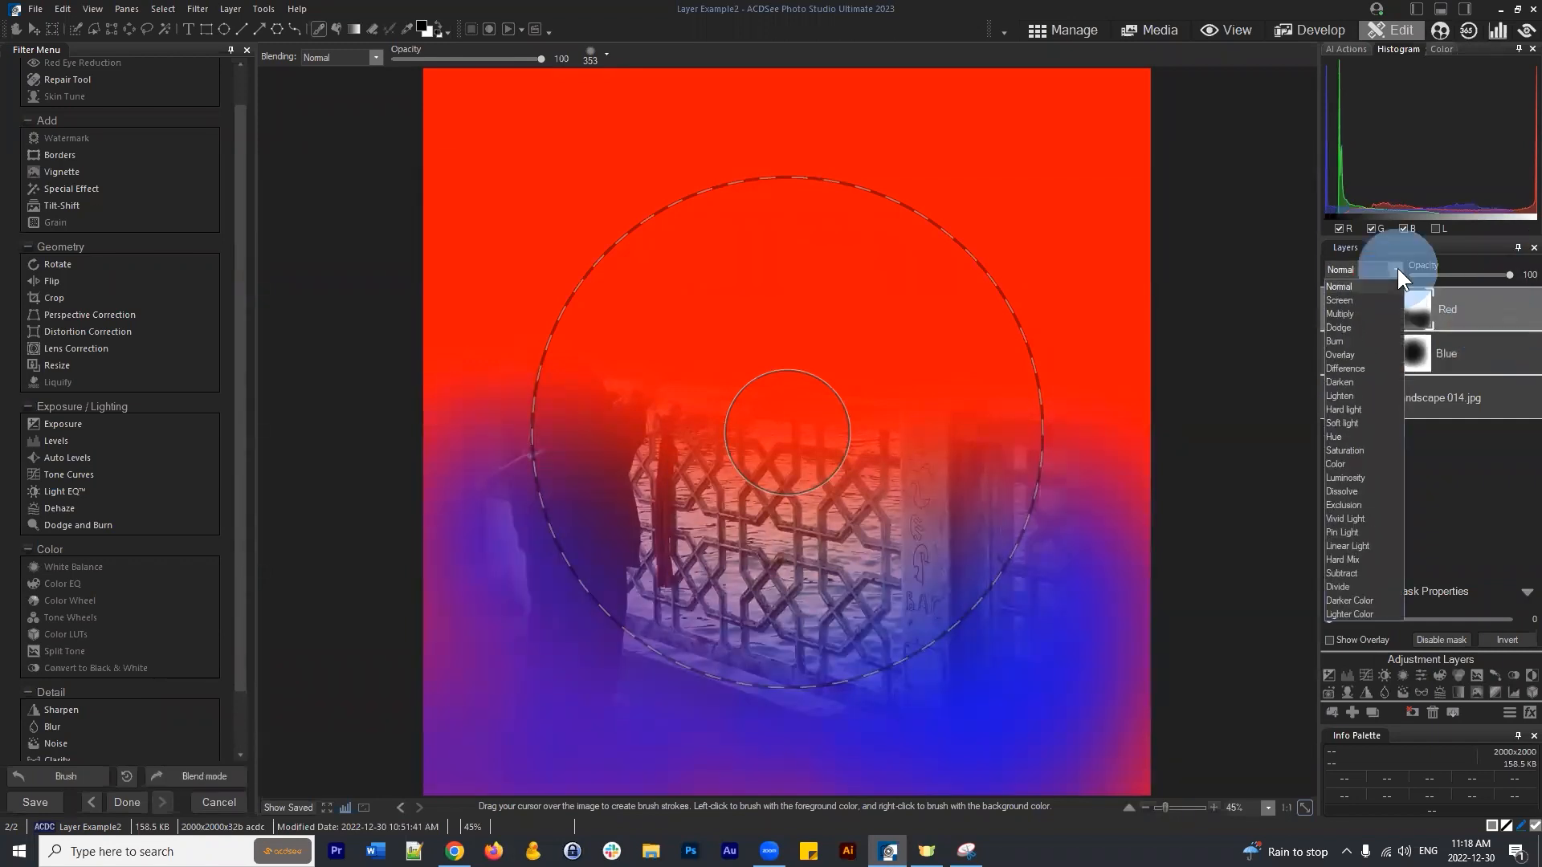
pyautogui.click(1357, 433)
pyautogui.click(1490, 353)
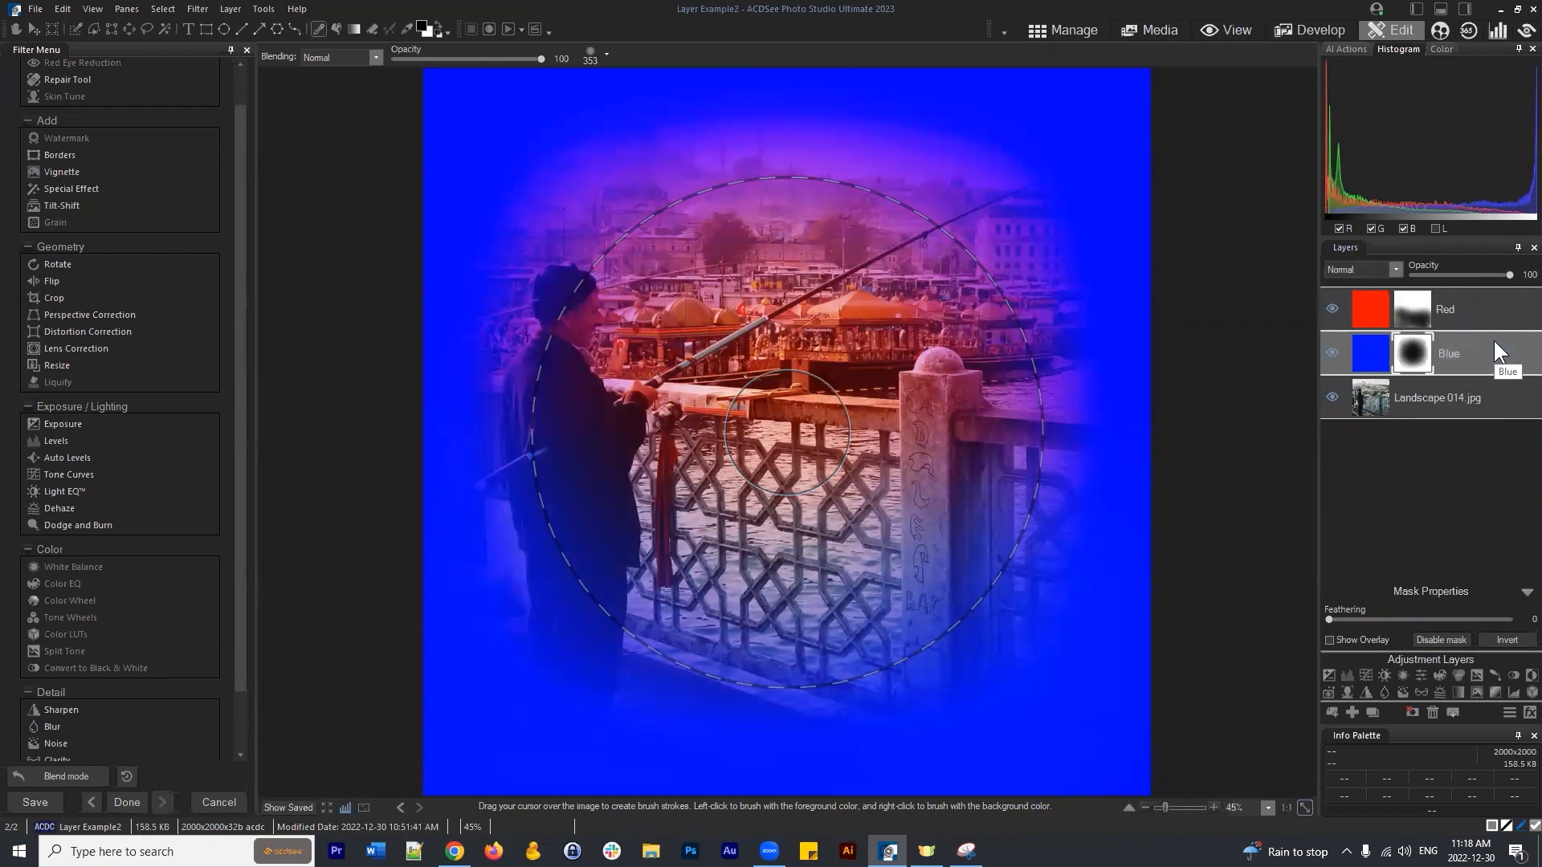
pyautogui.click(1494, 321)
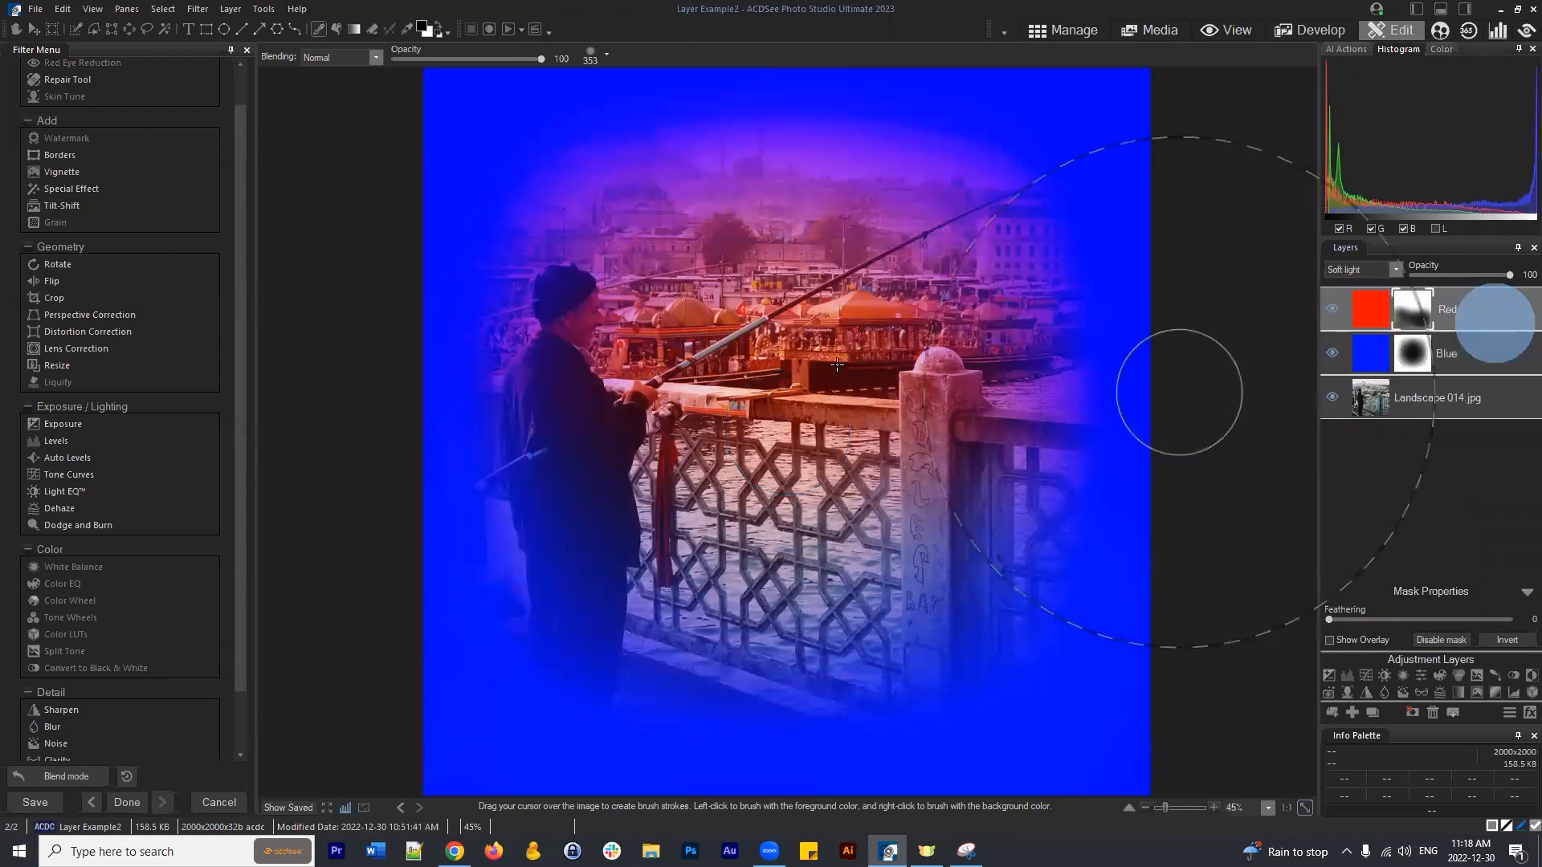
pyautogui.scroll(-8, 671, 375)
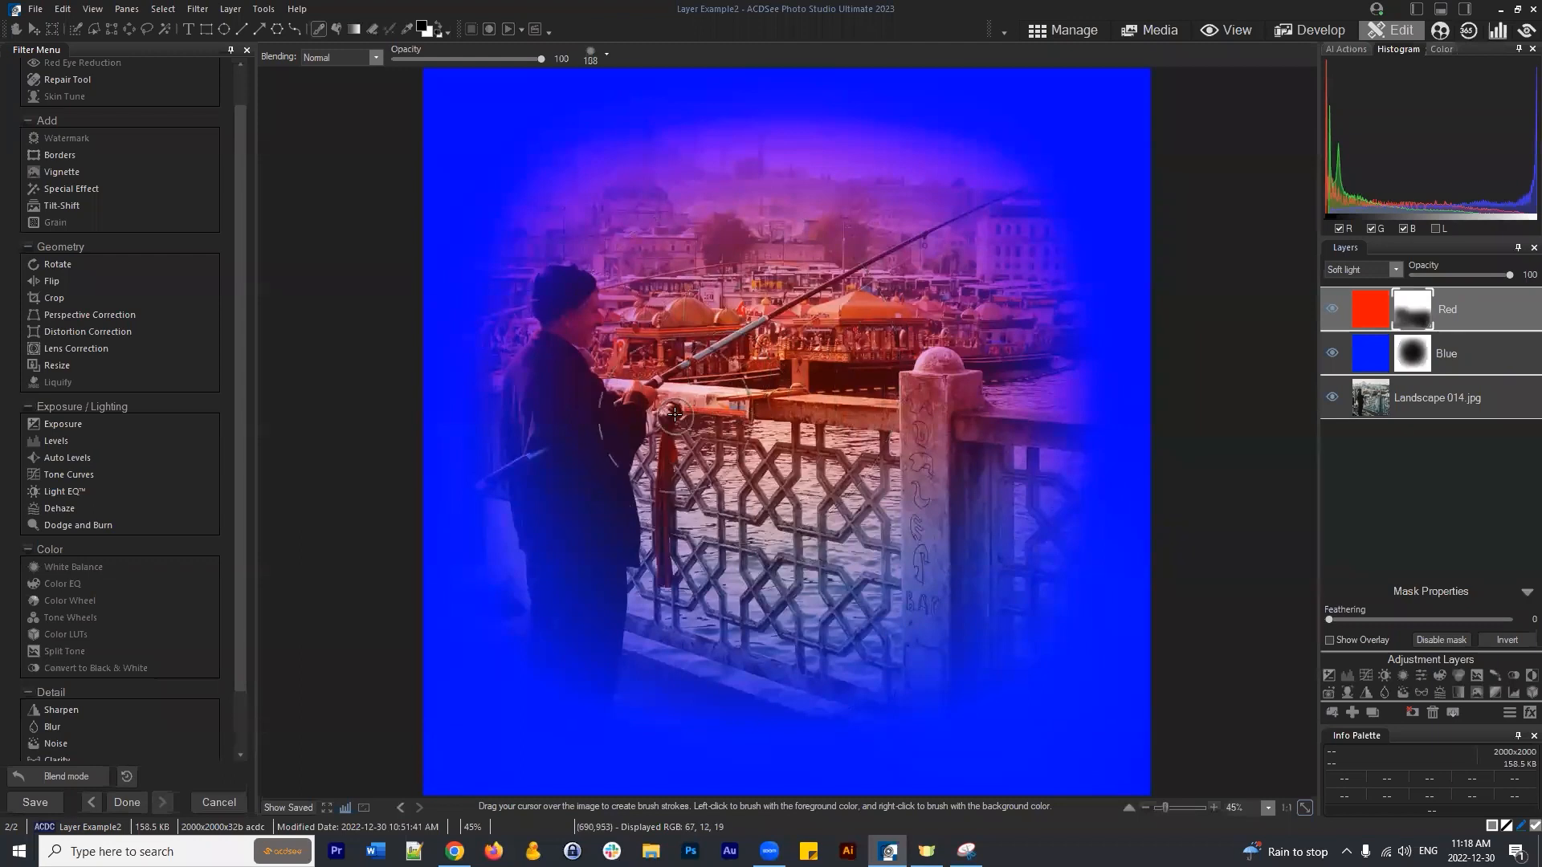
pyautogui.scroll(-4, 674, 414)
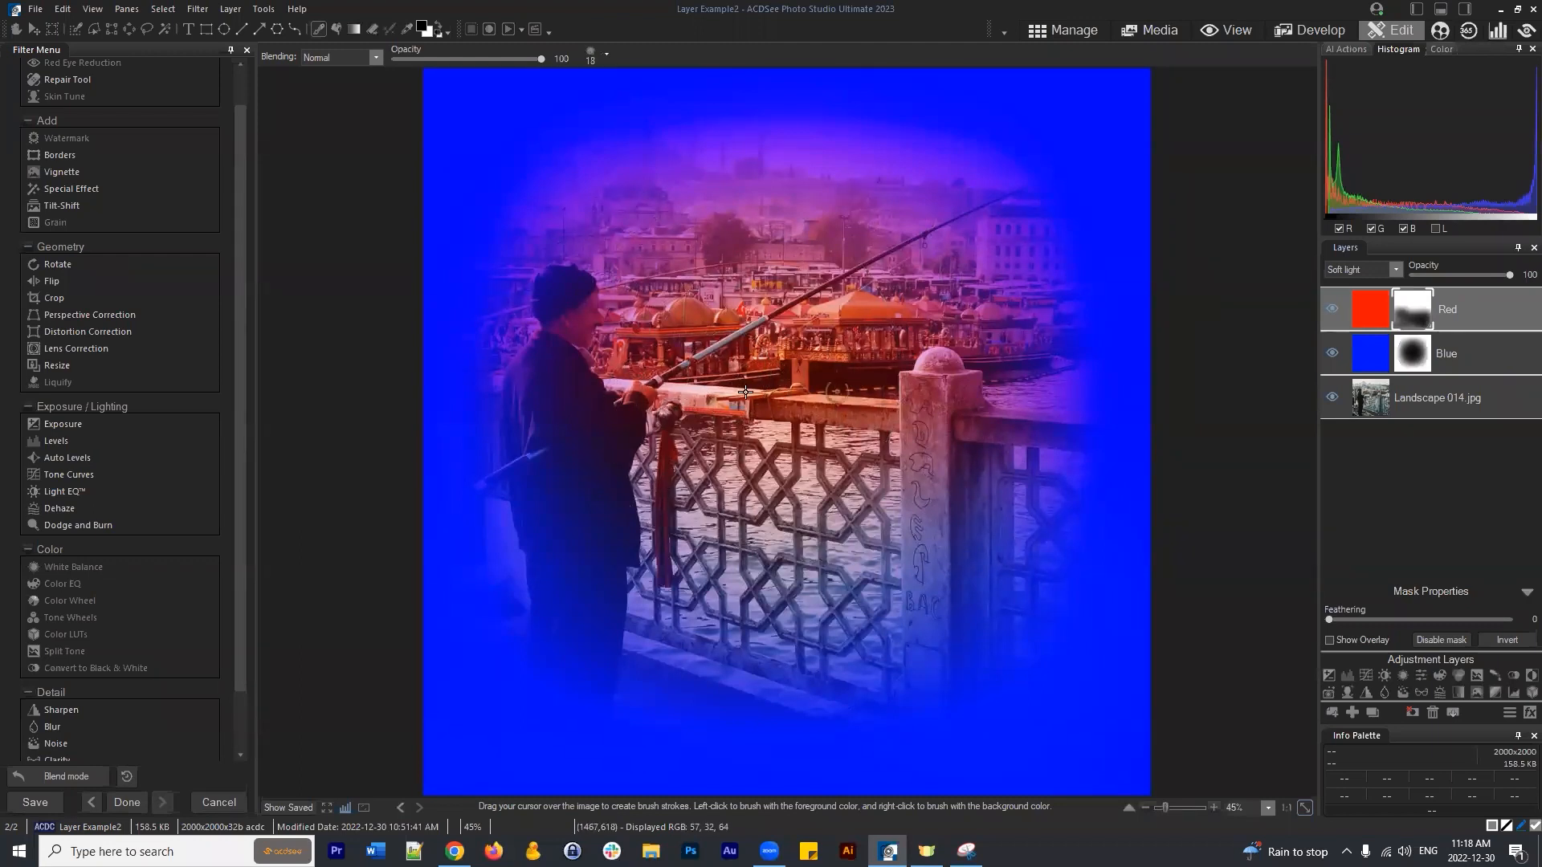
# Try the Color blend mode on the Blue layer.
pyautogui.click(1457, 353)
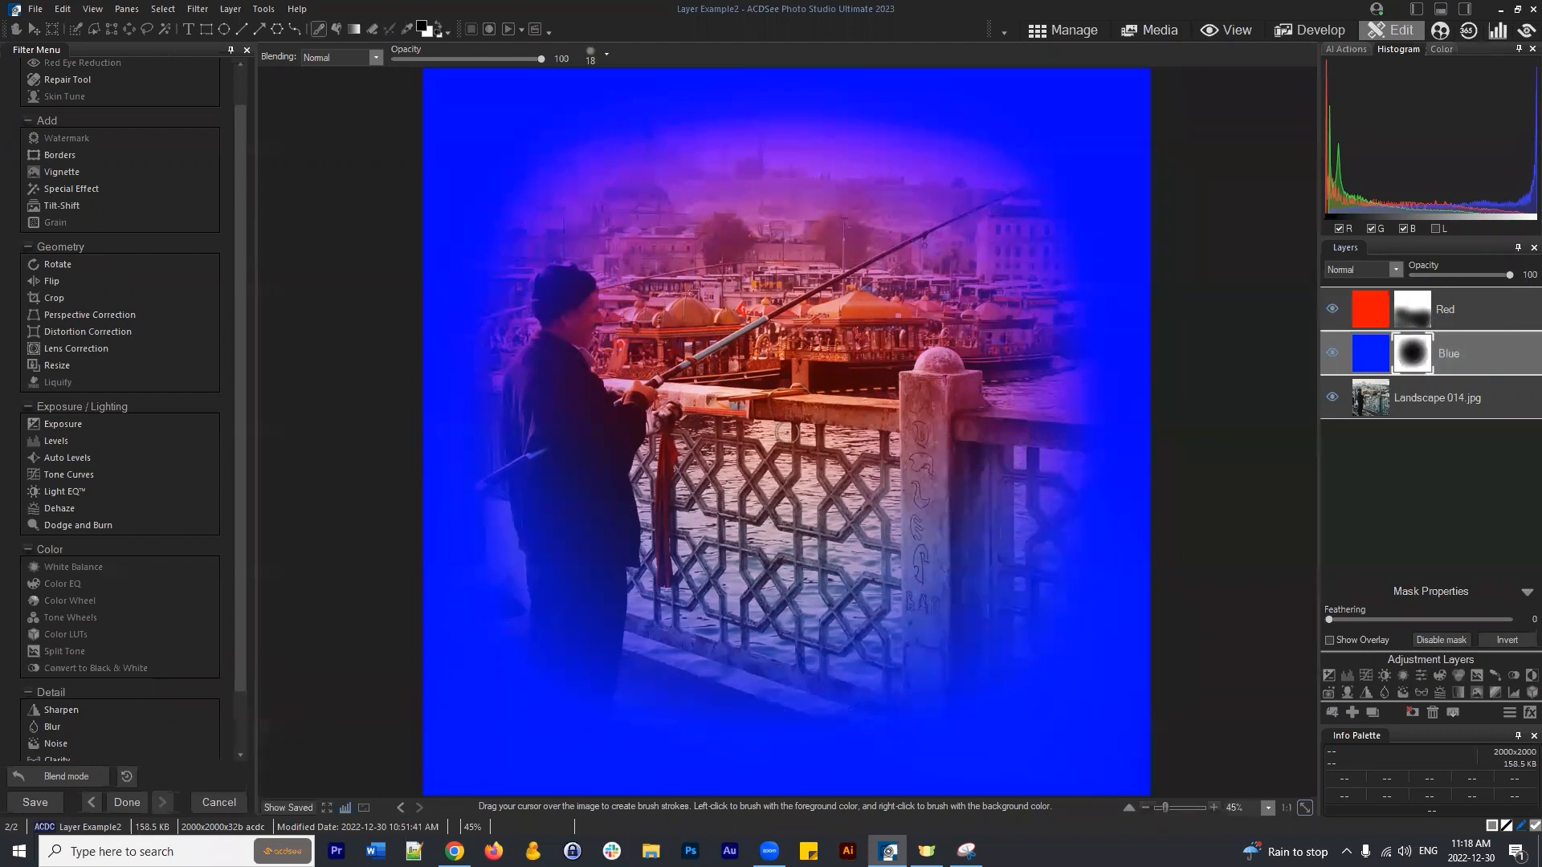
pyautogui.click(1493, 340)
pyautogui.click(1488, 412)
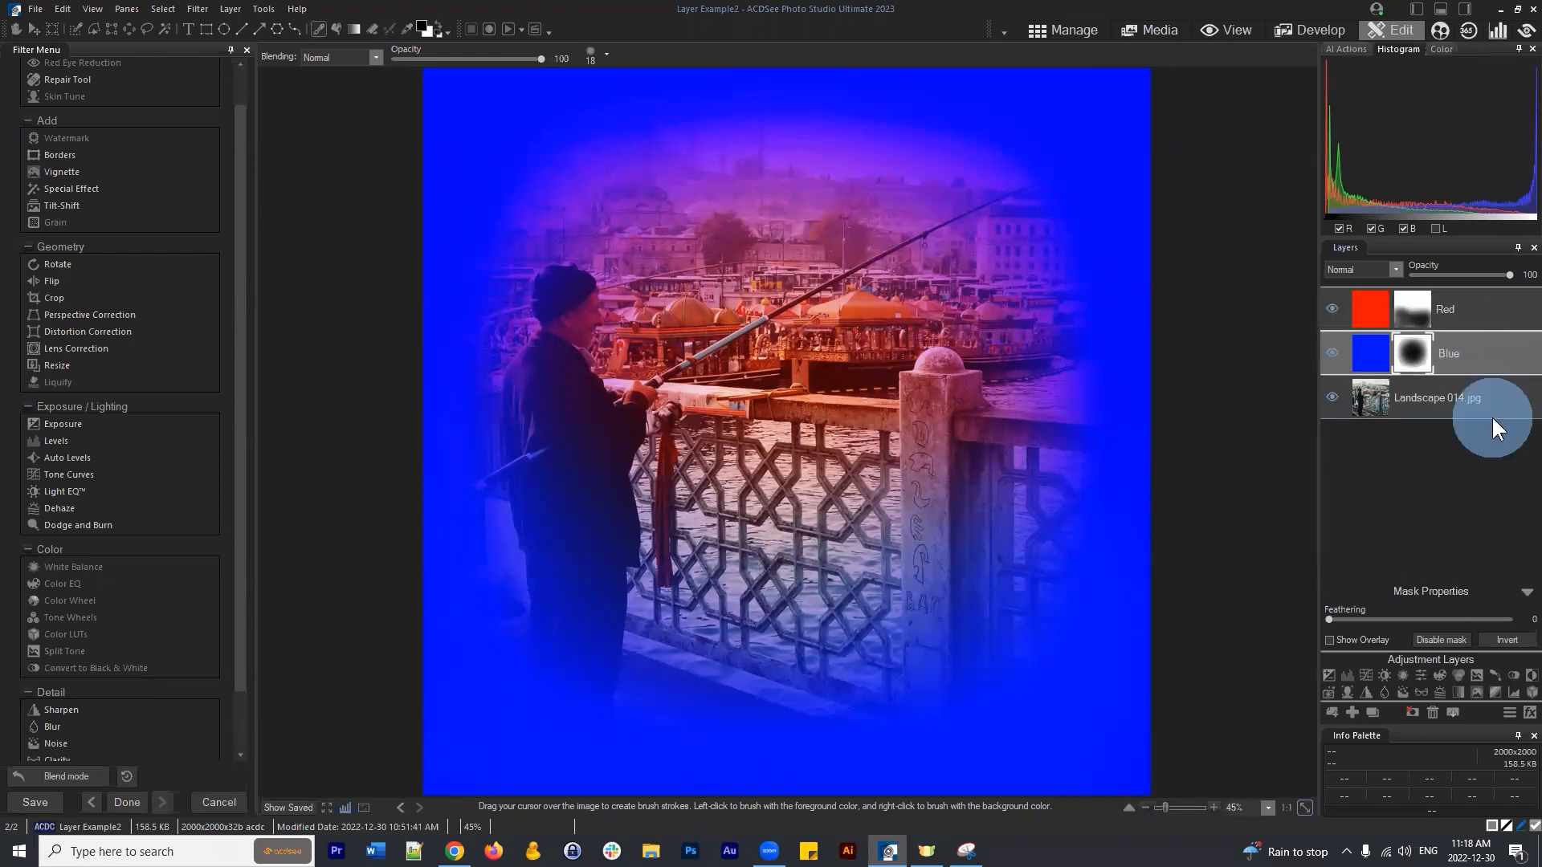
pyautogui.click(1461, 340)
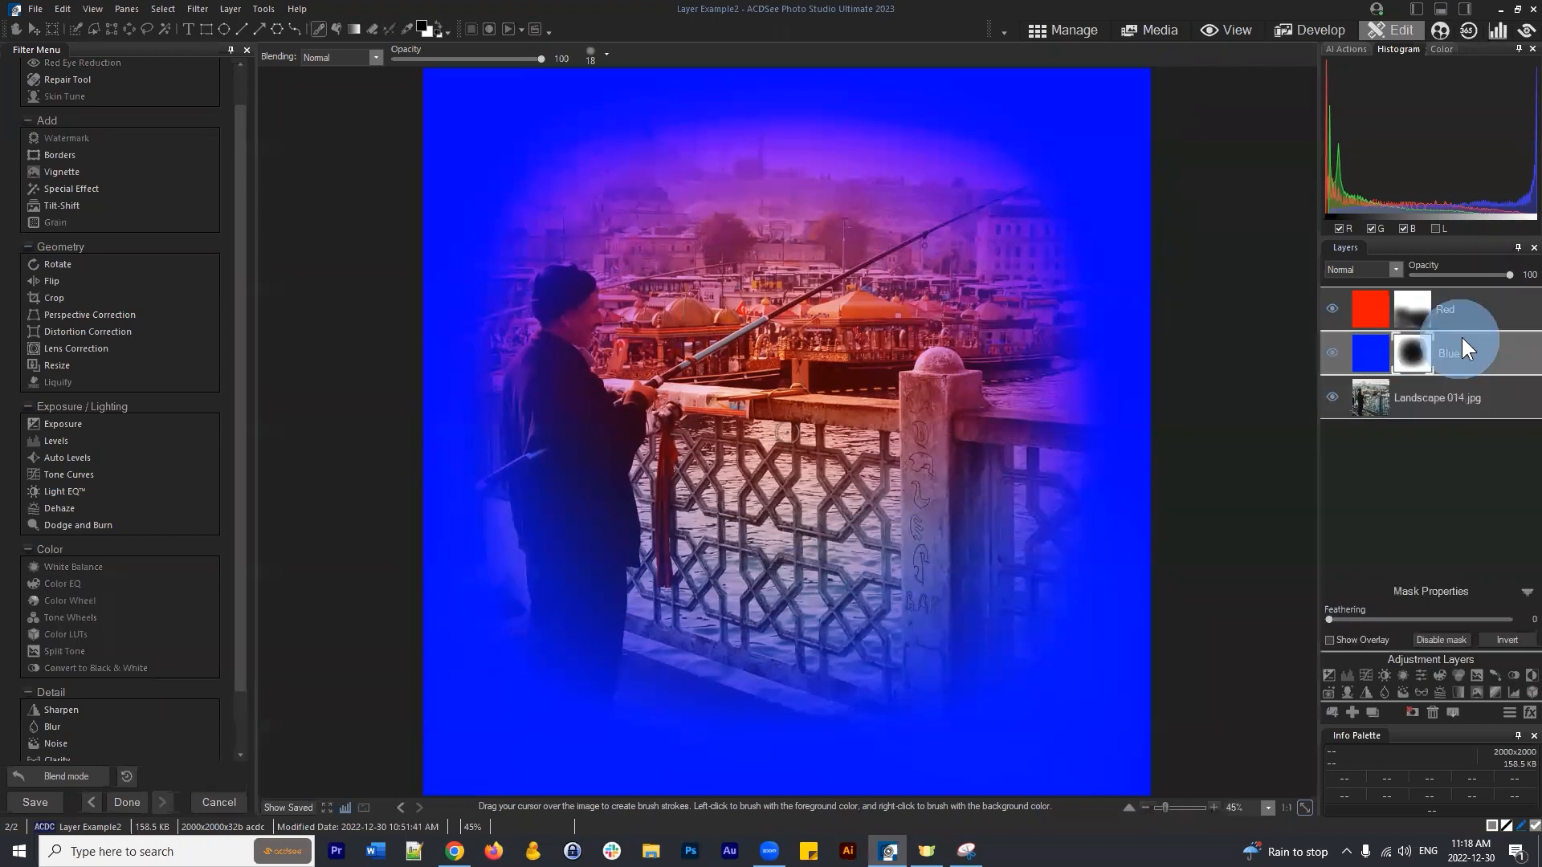
pyautogui.click(1393, 266)
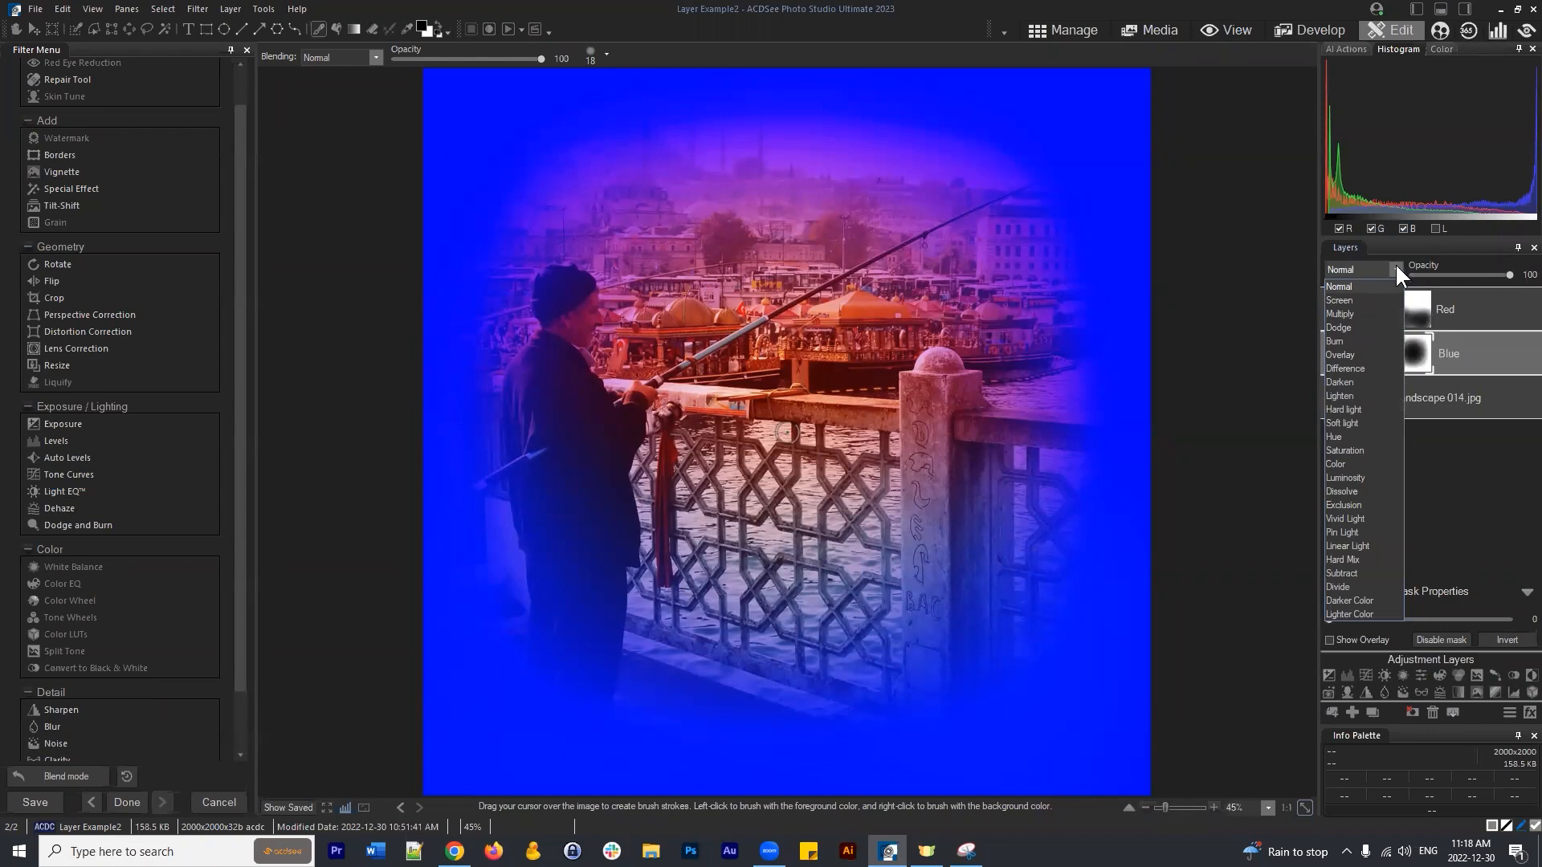
pyautogui.click(1352, 463)
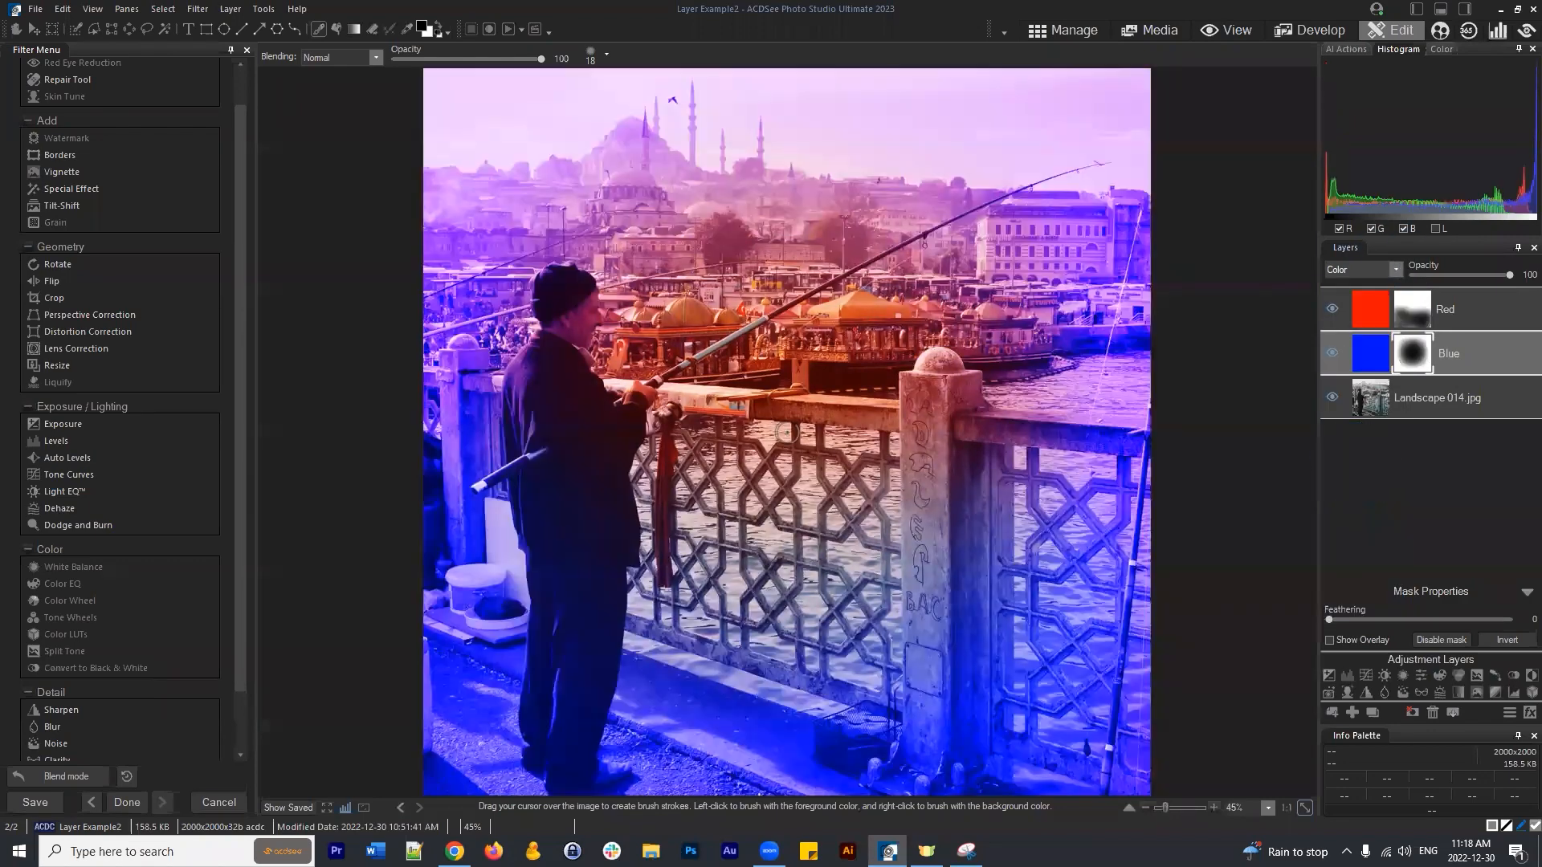
# Set the Blue layer's blend mode to Multiply and lower its opacity to 54.
pyautogui.click(1392, 269)
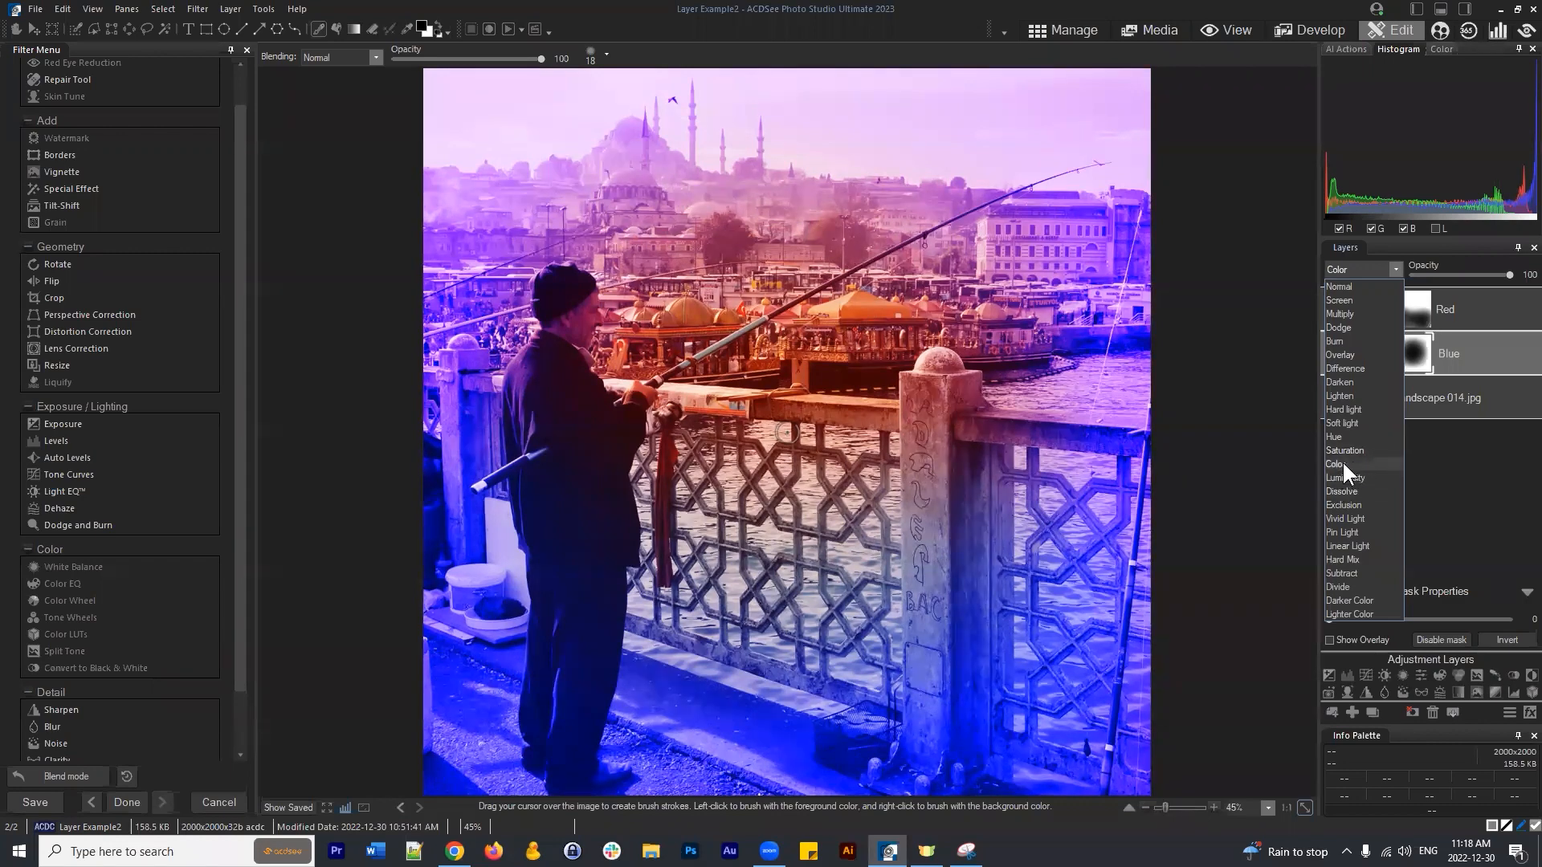
pyautogui.click(1346, 314)
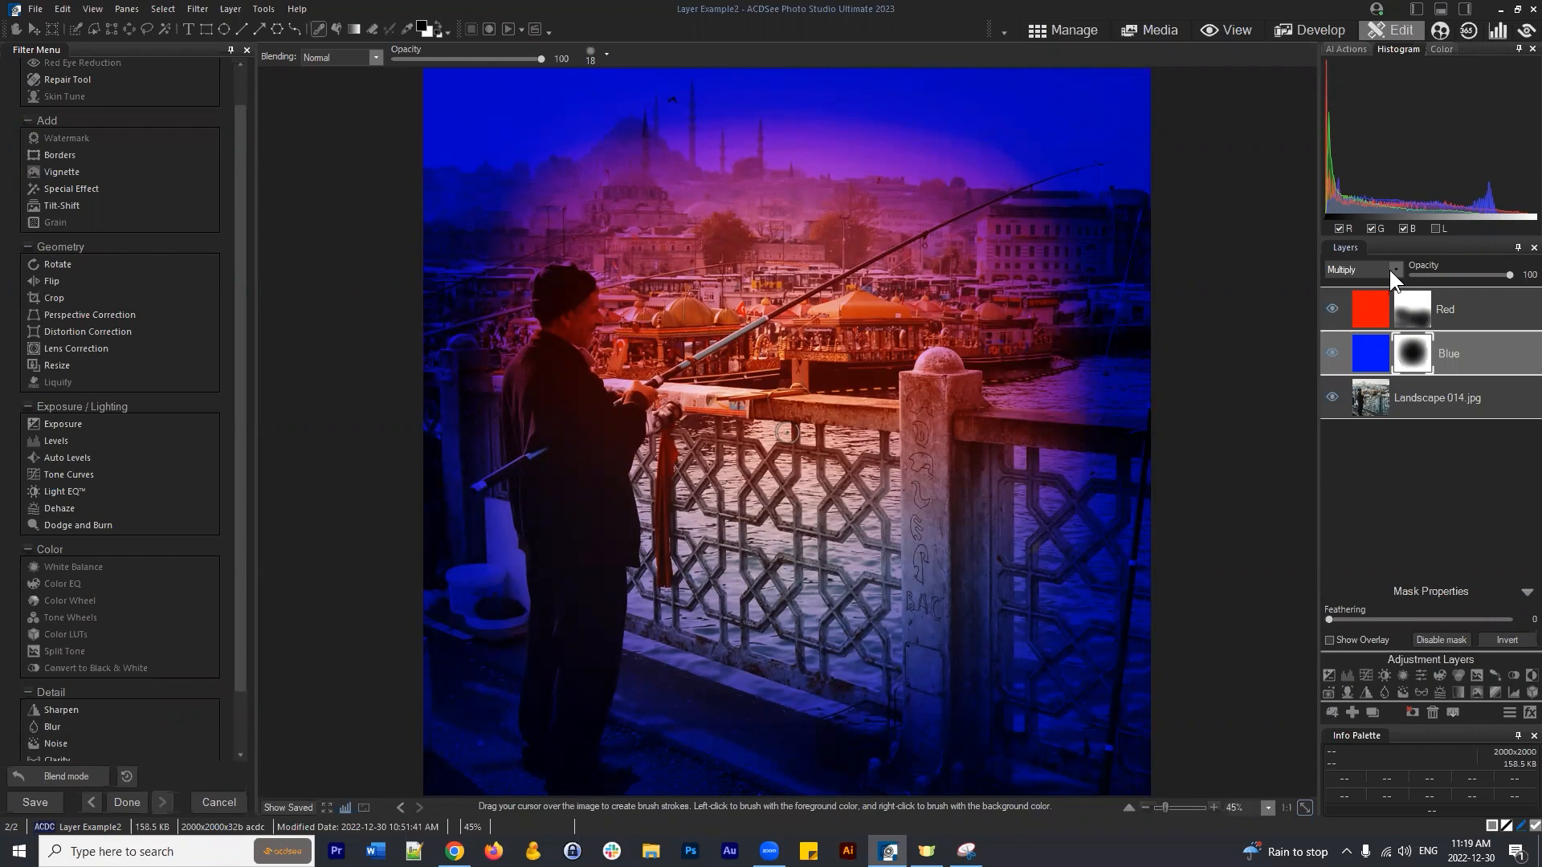
pyautogui.click(1398, 270)
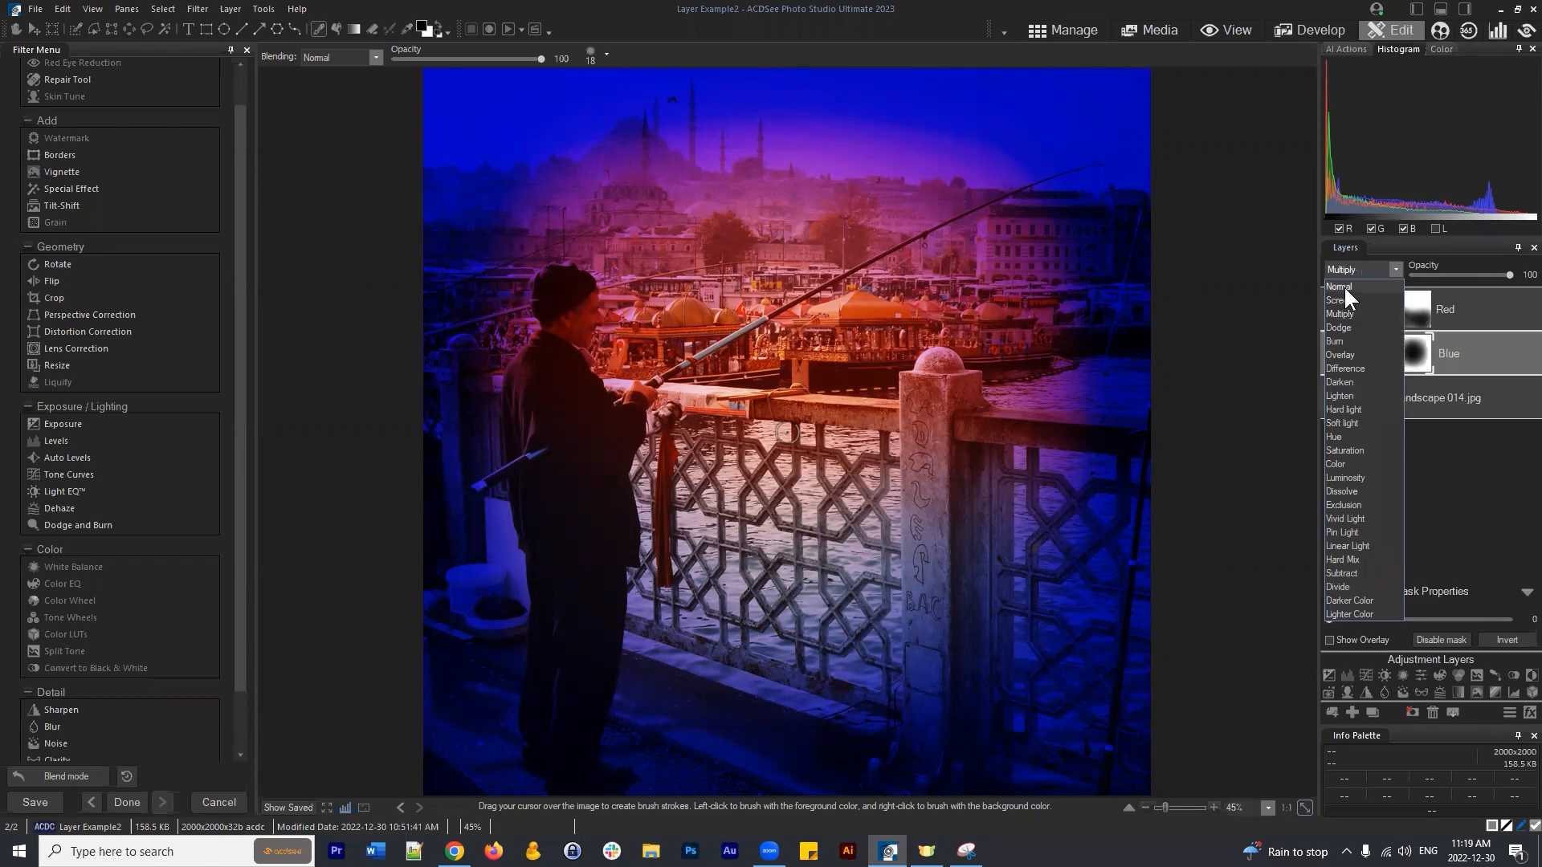
pyautogui.click(1394, 270)
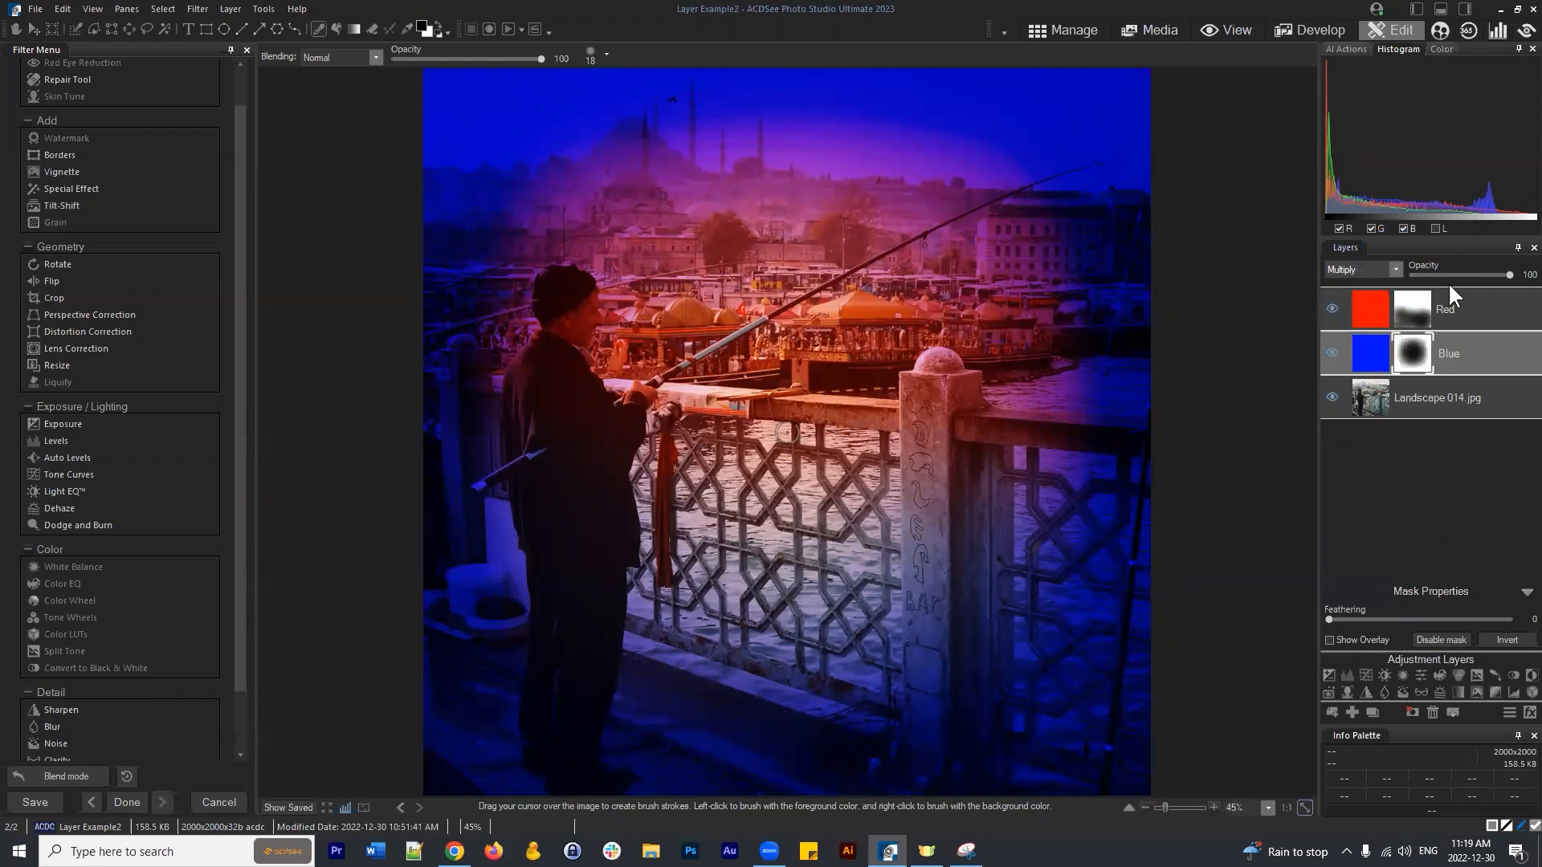
pyautogui.moveTo(1486, 273); pyautogui.dragTo(1458, 275)
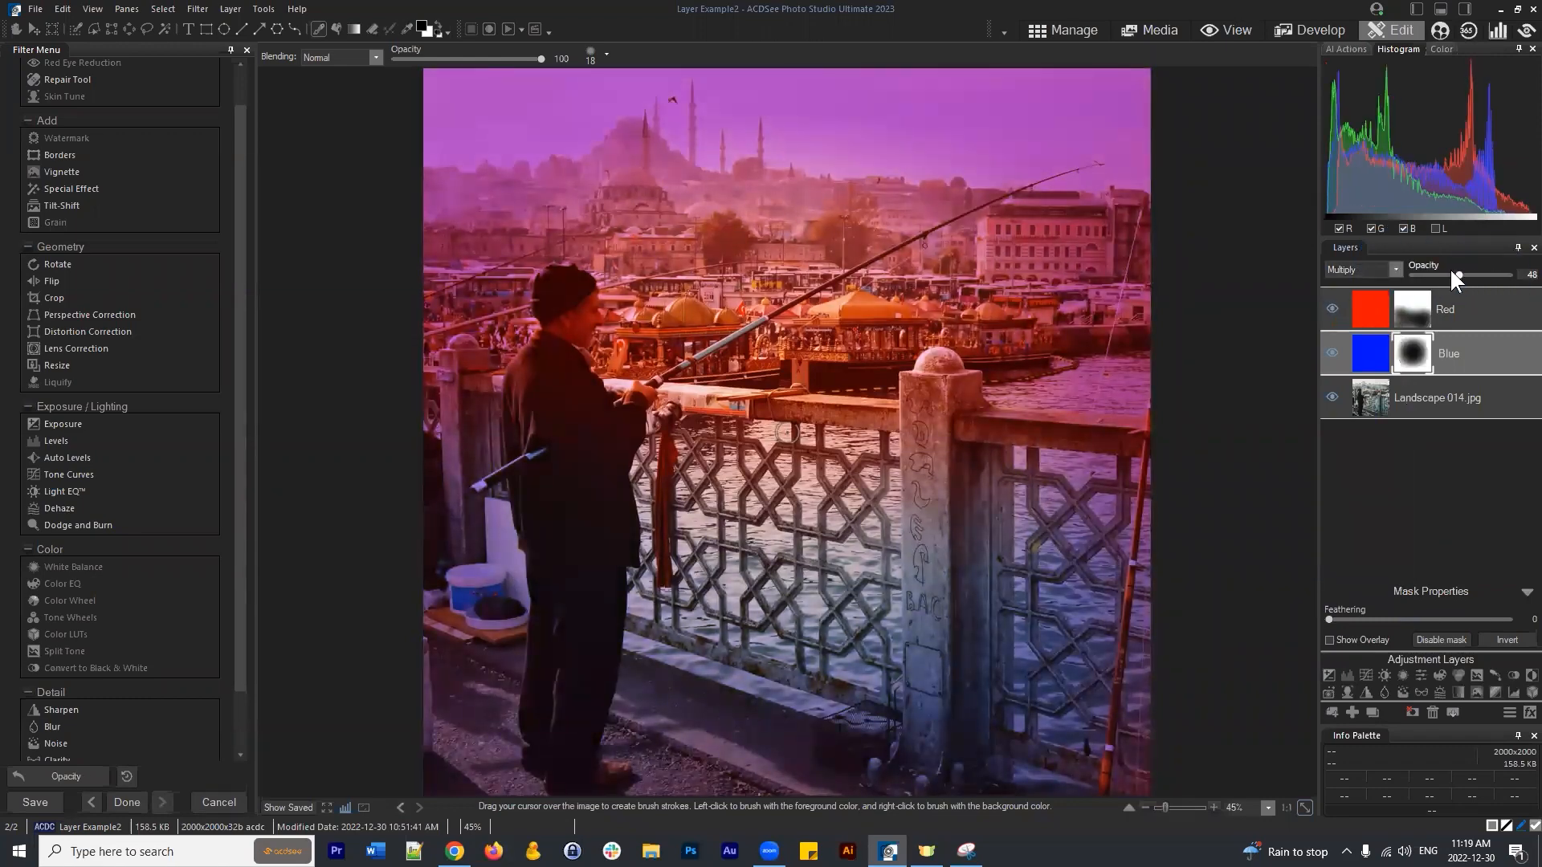
pyautogui.moveTo(1452, 274); pyautogui.dragTo(1463, 276)
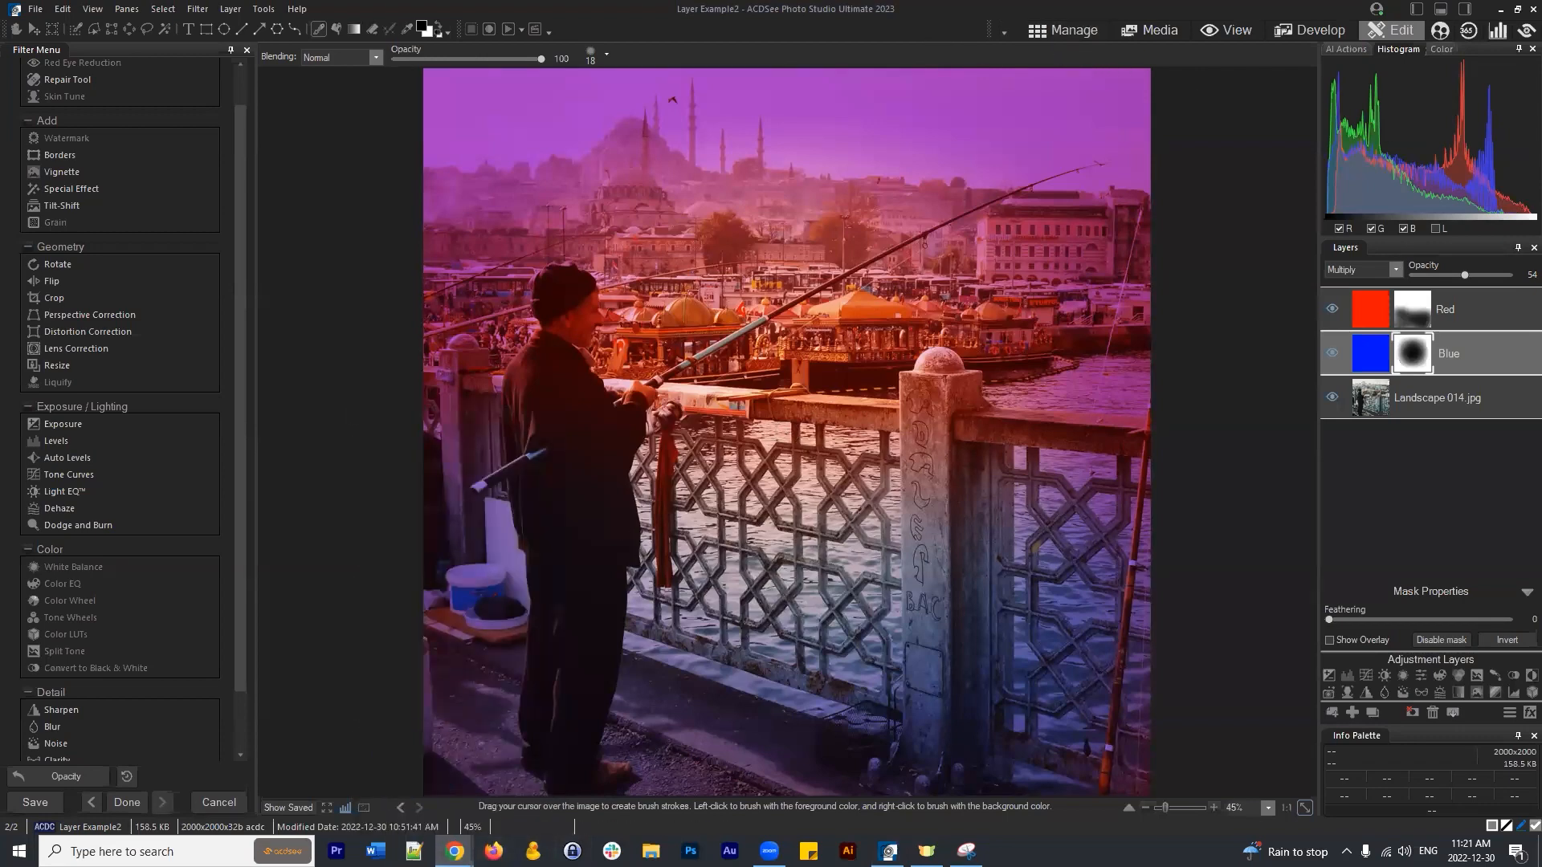
# Switch to Chrome, open the bookmarked acdsee.com site and maximize the browser window.
pyautogui.hotkey('alt', 'Tab')
pyautogui.click(313, 88)
pyautogui.click(444, 132)
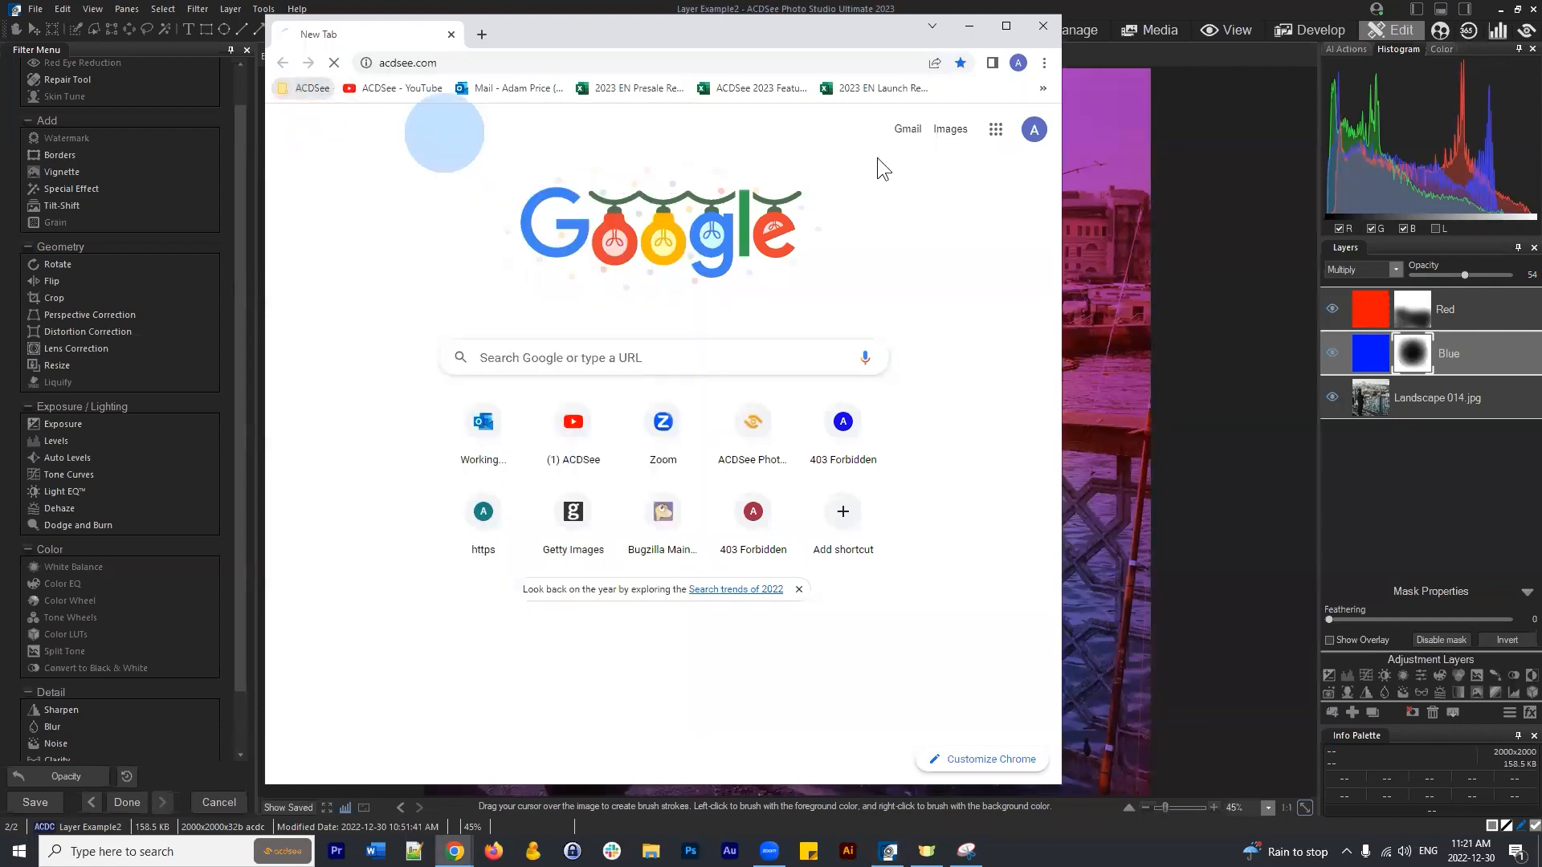
pyautogui.click(1006, 25)
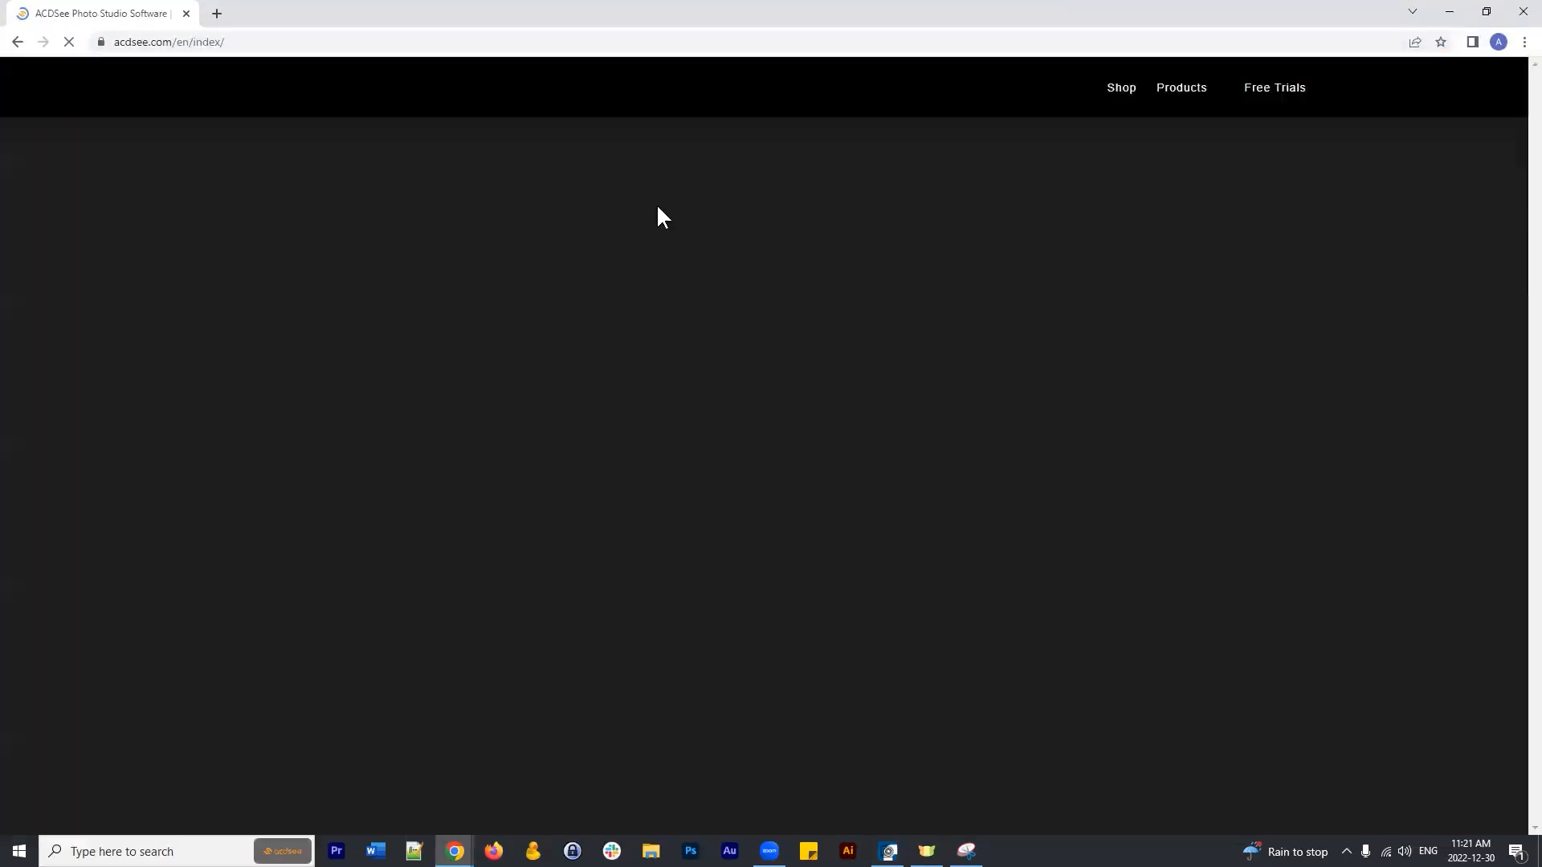
# Open Our Photo Film Community from the ACDSee site, look at its upcoming events and close the page.
pyautogui.moveTo(921, 95)
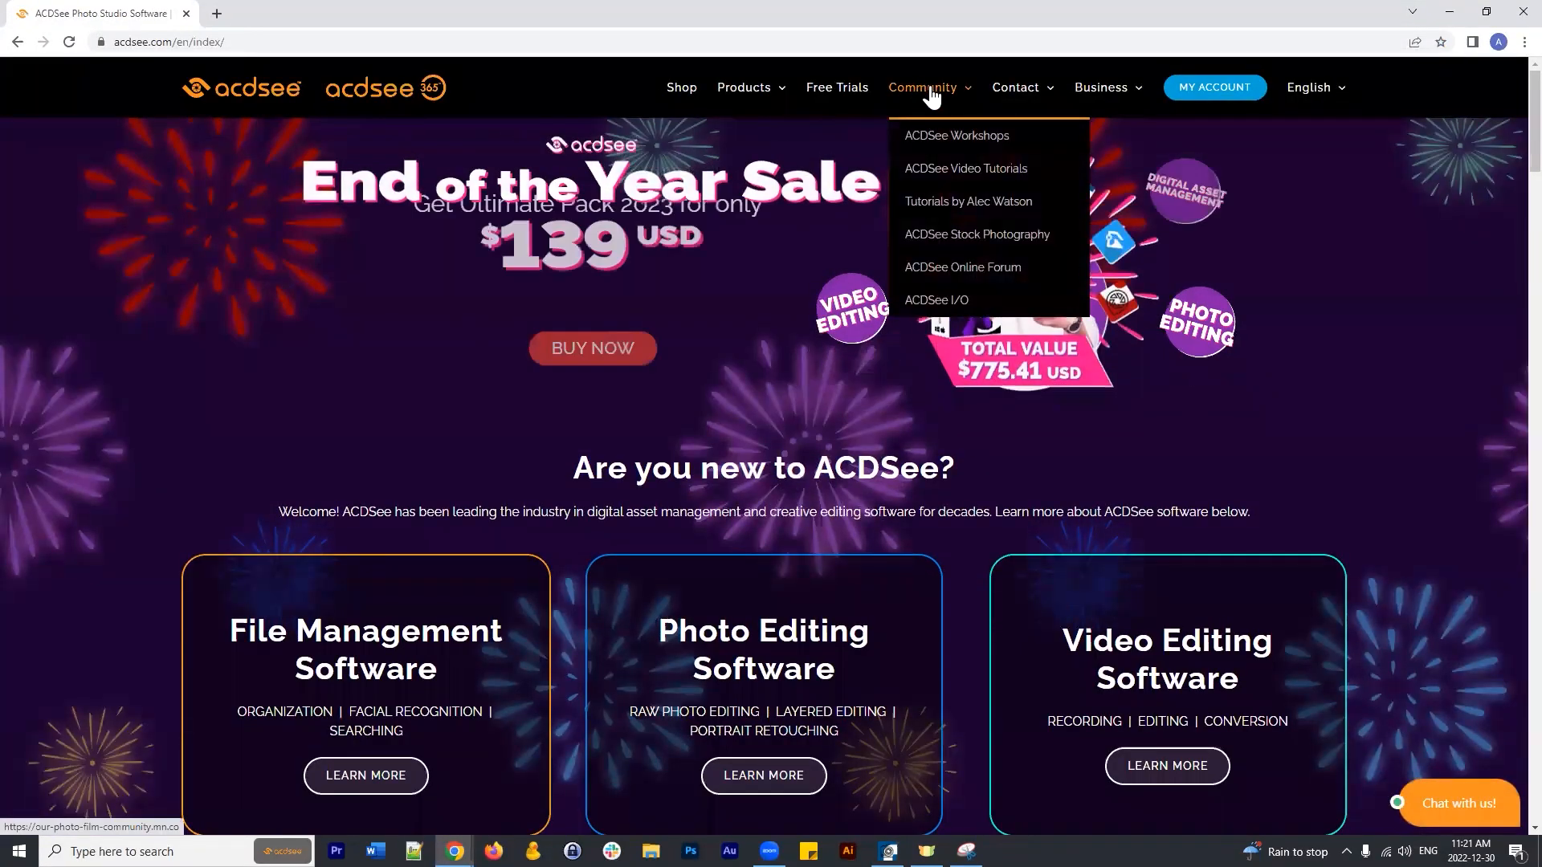
pyautogui.click(943, 88)
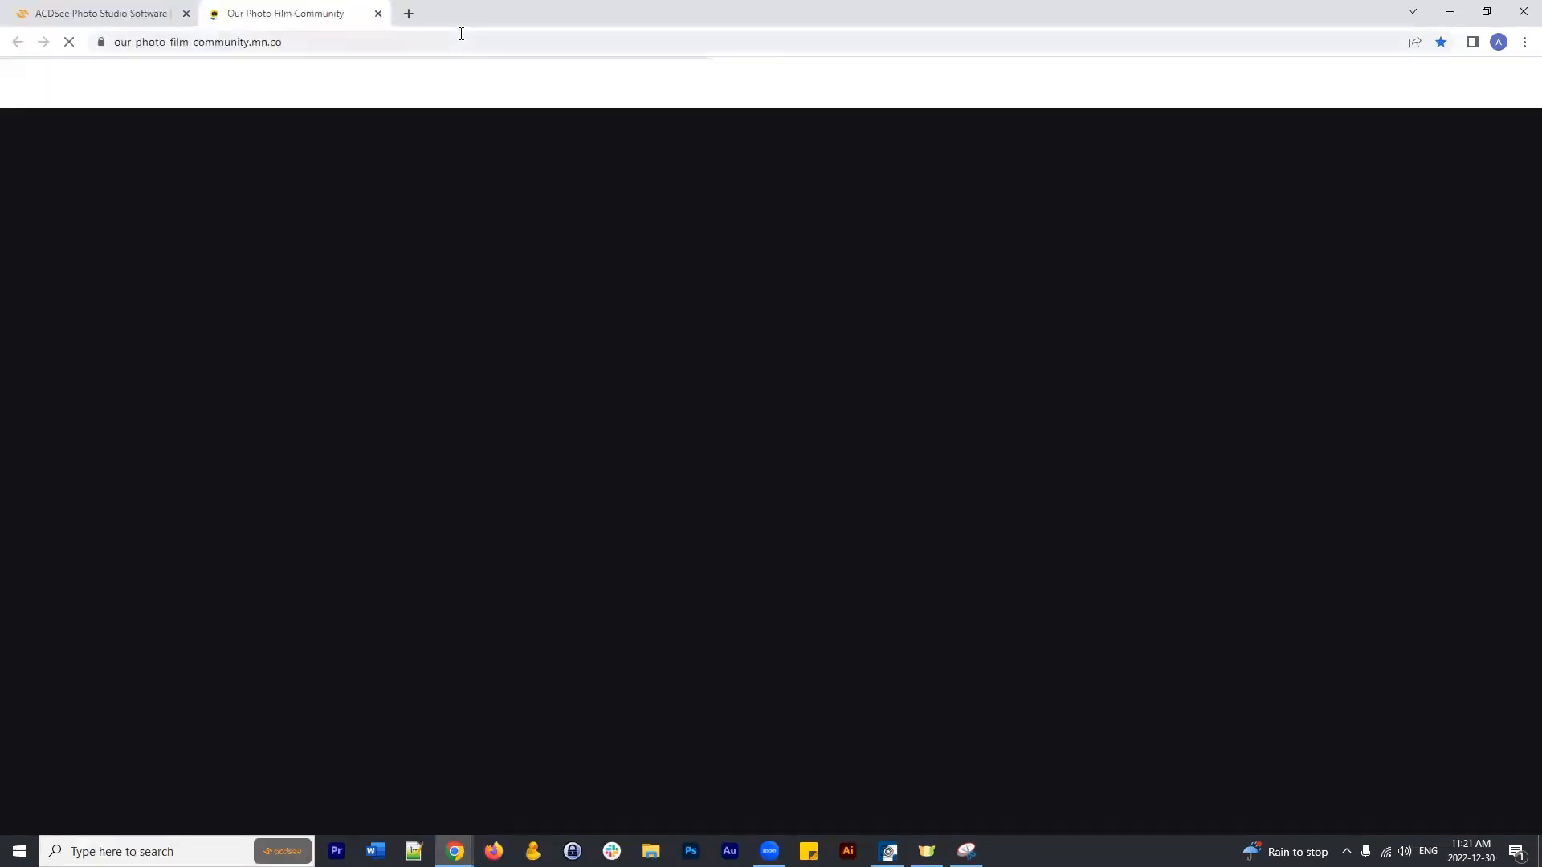
pyautogui.click(459, 40)
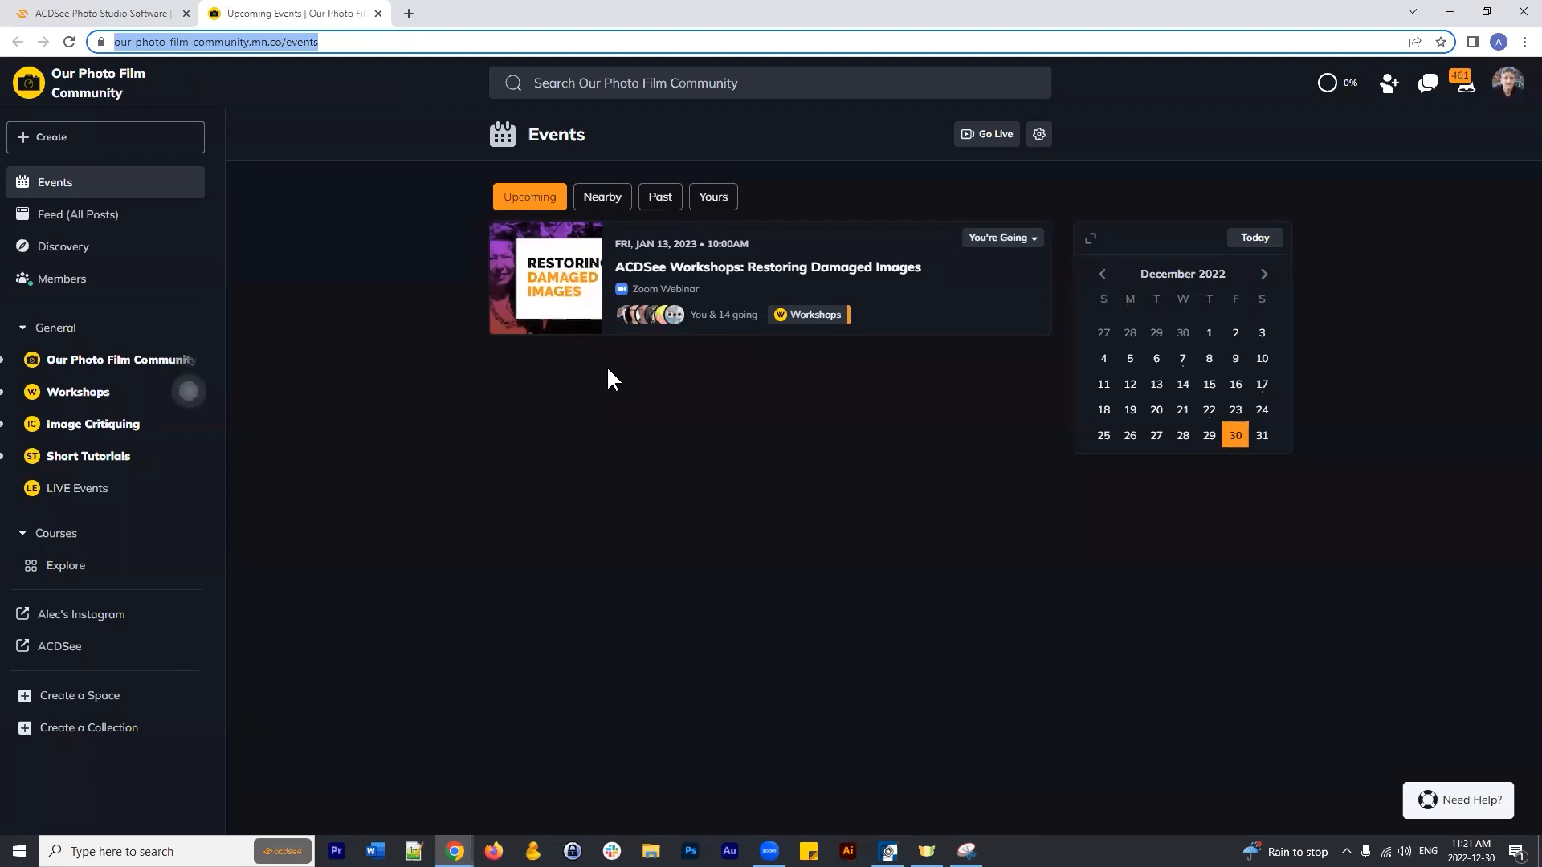
pyautogui.click(378, 14)
# Open the ACDSee Workshops page and read how to sign up for the workshops.
pyautogui.moveTo(932, 89)
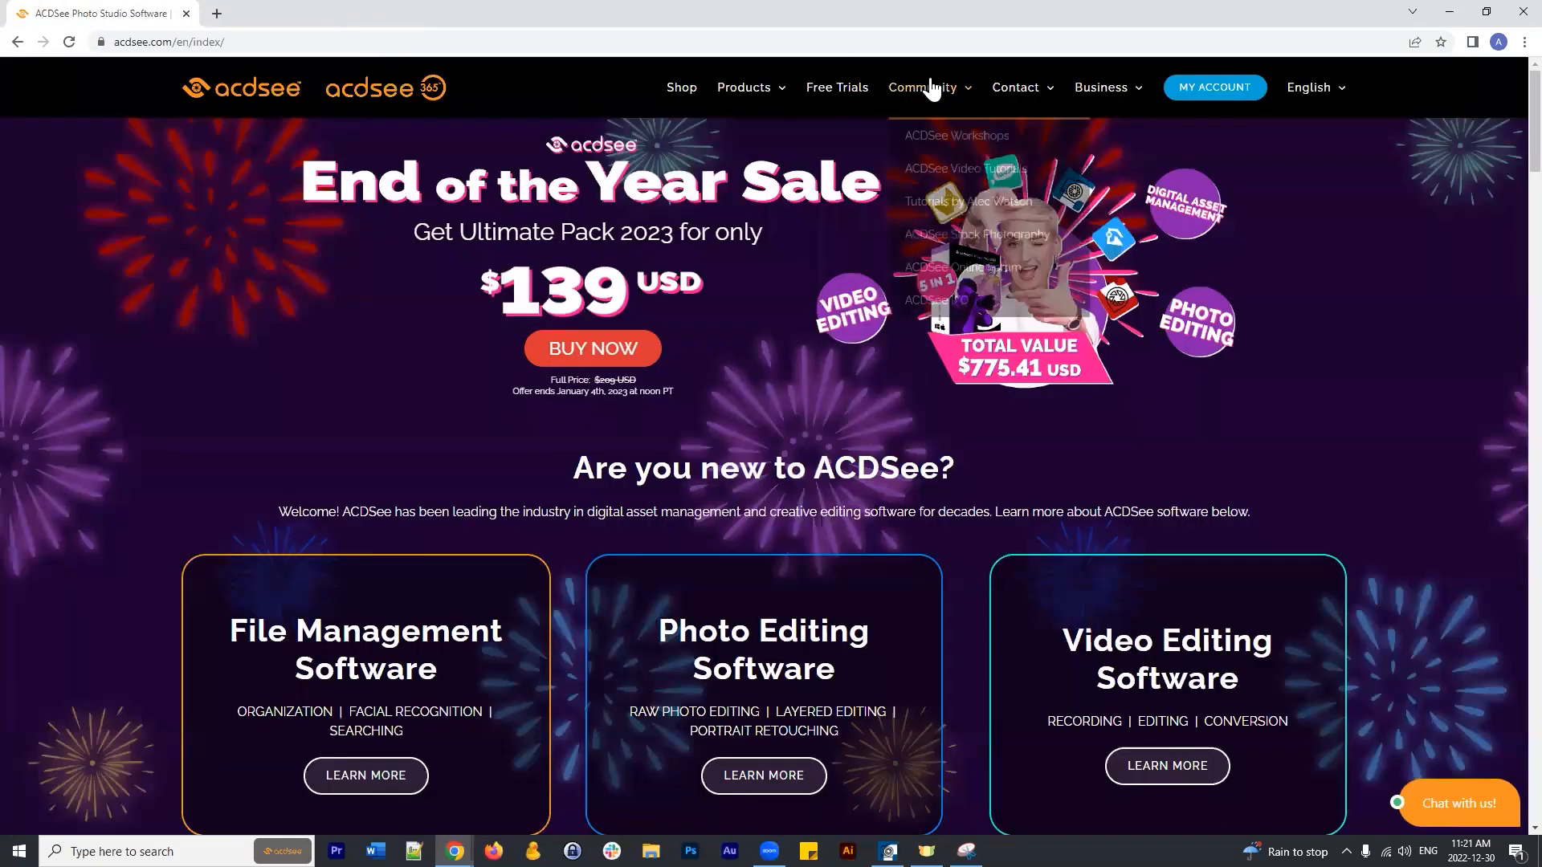
pyautogui.click(968, 136)
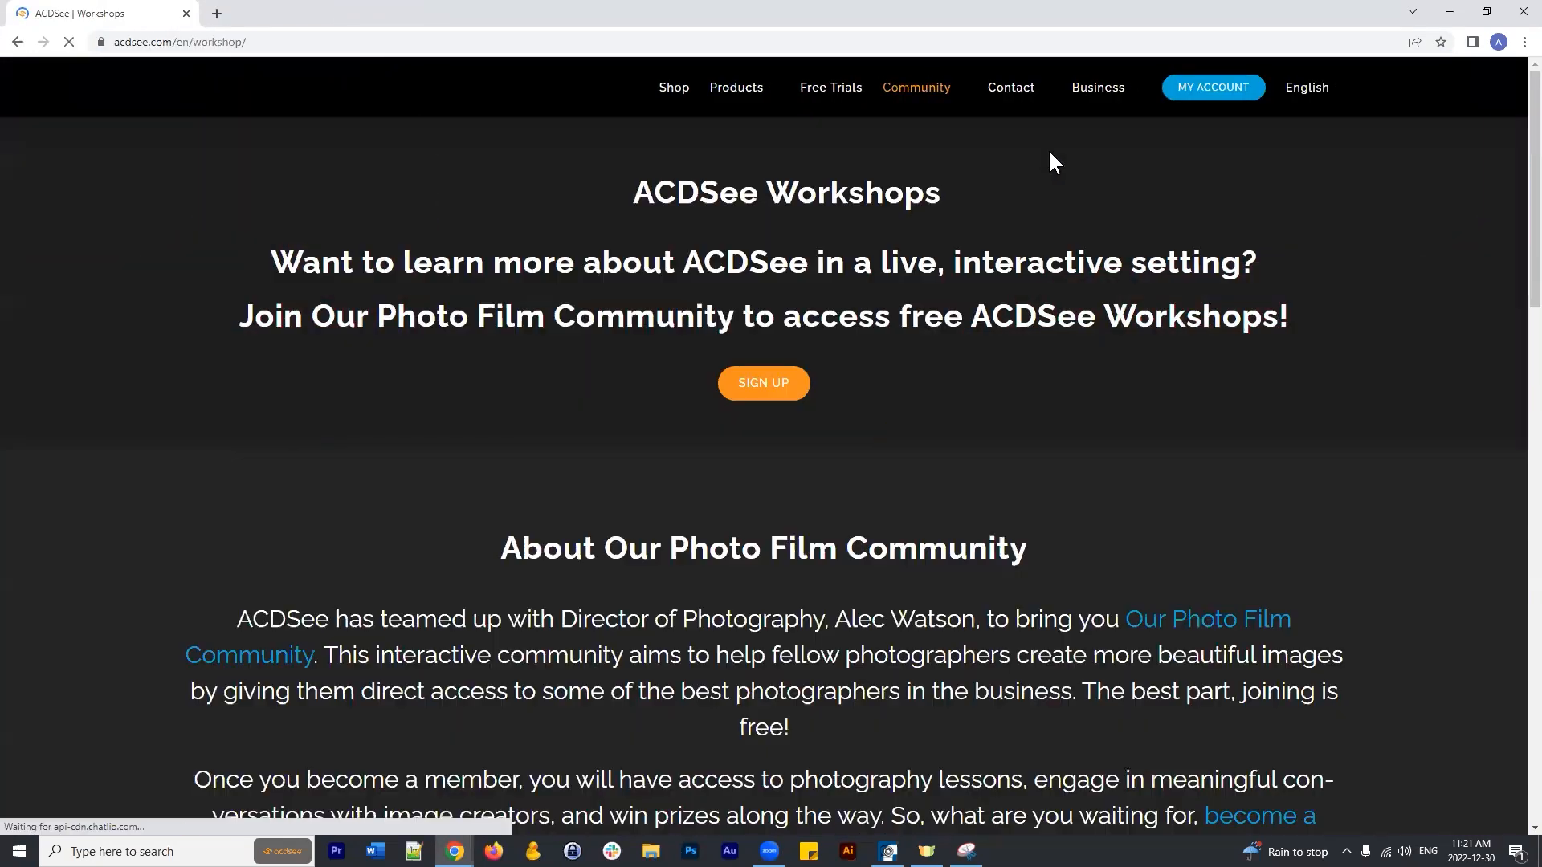
pyautogui.scroll(-12, 771, 468)
pyautogui.scroll(5, 748, 398)
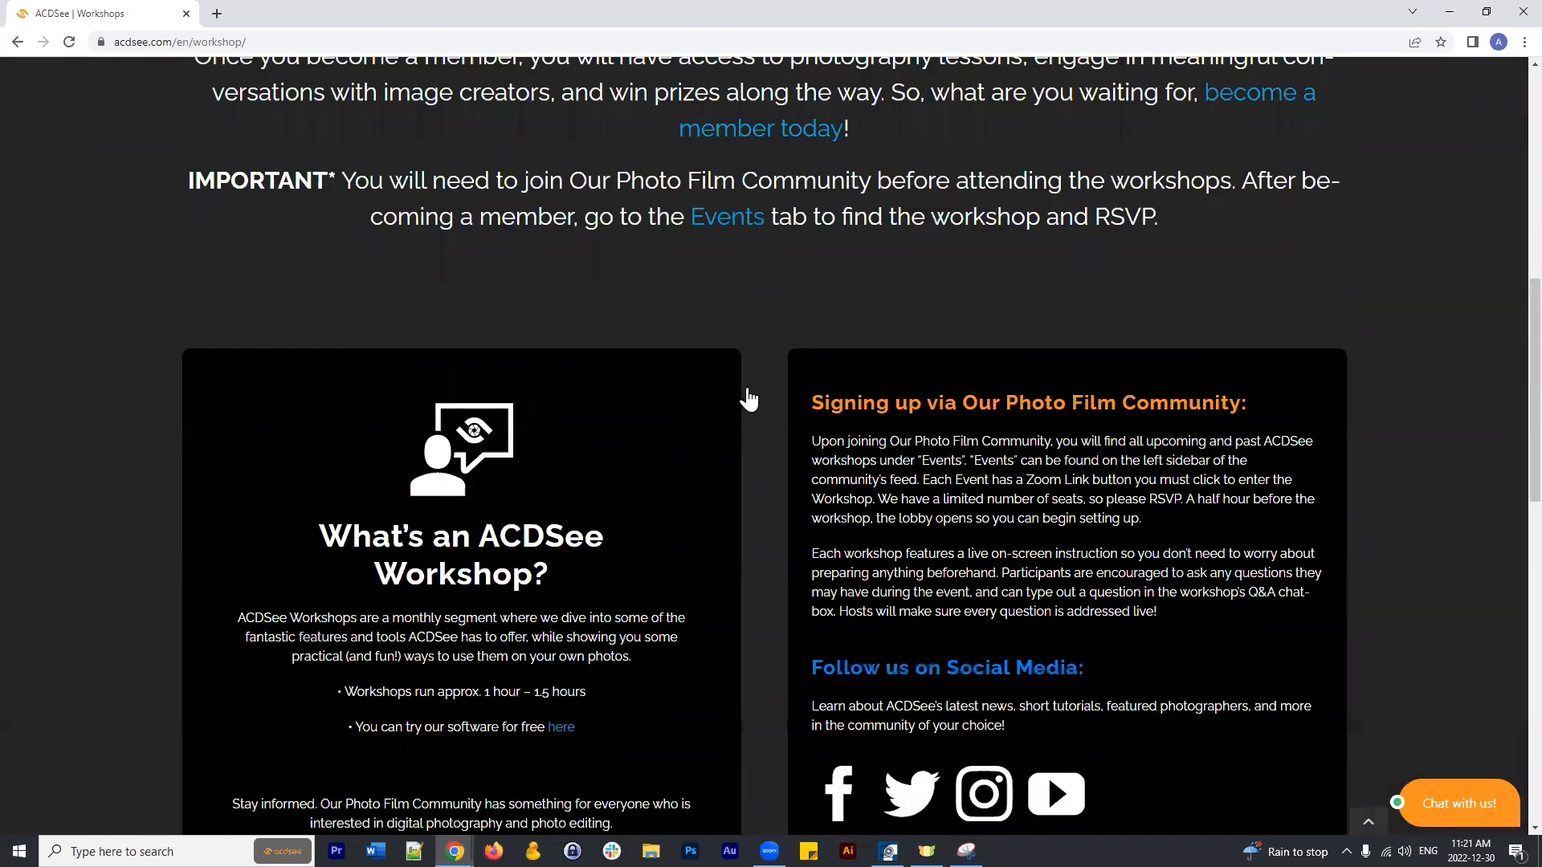
# Open Our Photo Film Community's events page in a new tab, look it over and close it to return to the Workshops page.
pyautogui.scroll(7, 755, 382)
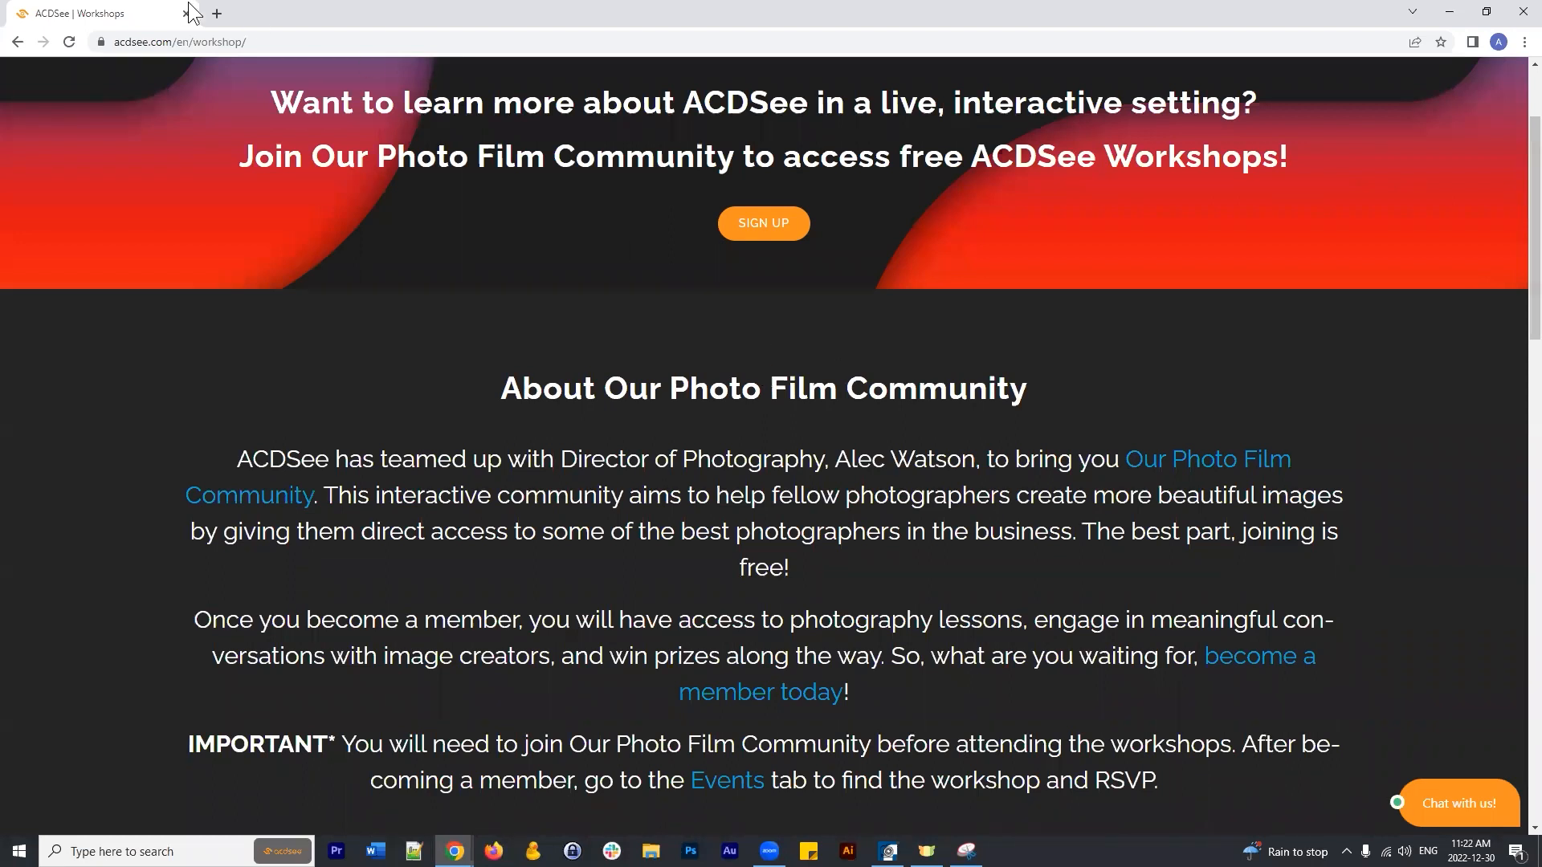
pyautogui.click(216, 13)
pyautogui.click(1148, 68)
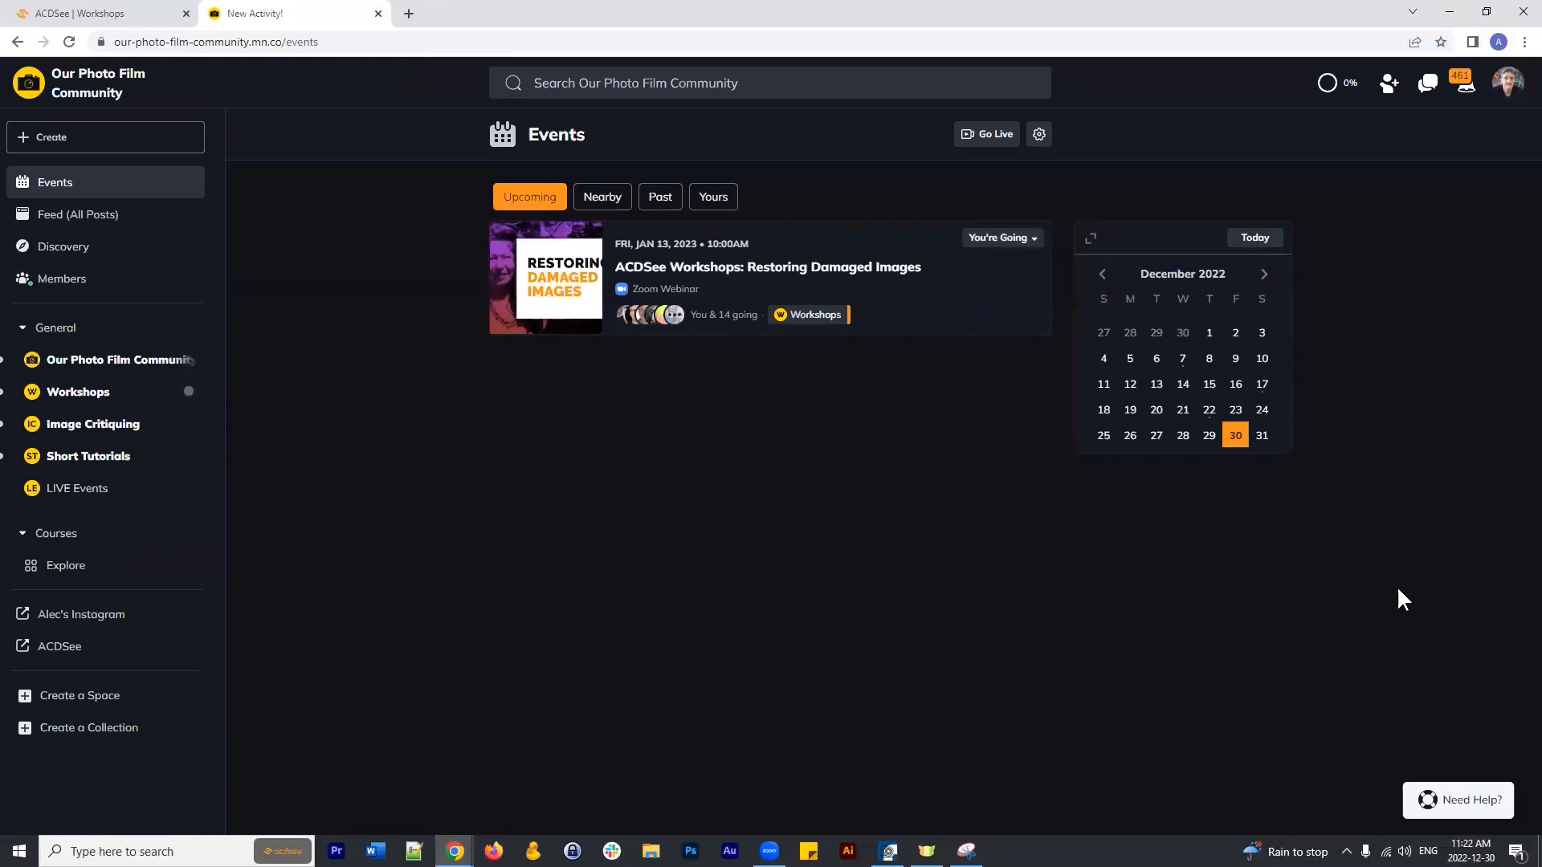
pyautogui.click(68, 4)
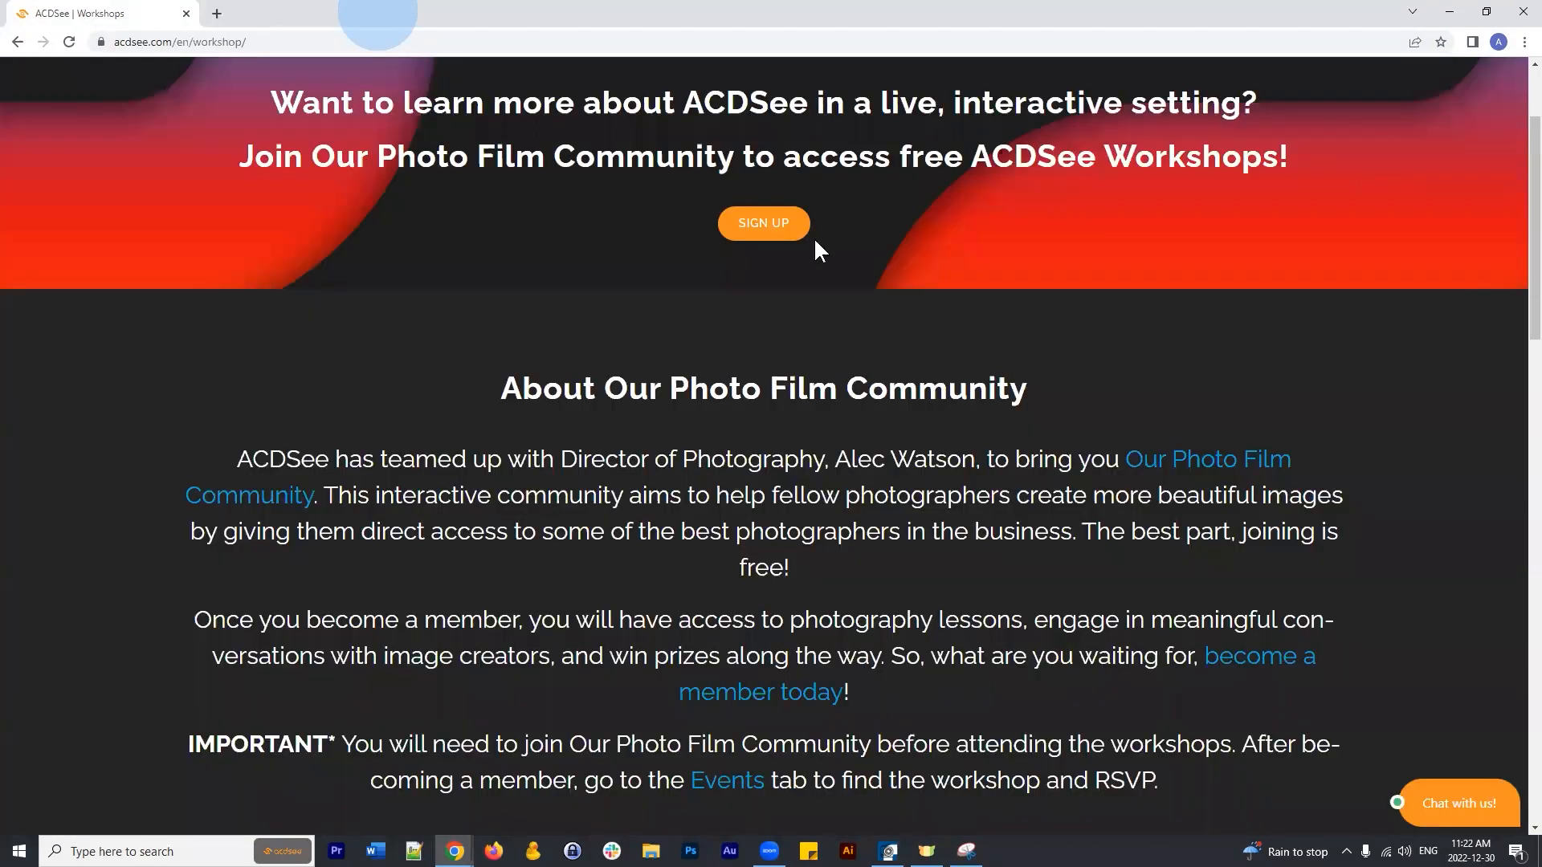
pyautogui.scroll(2, 812, 237)
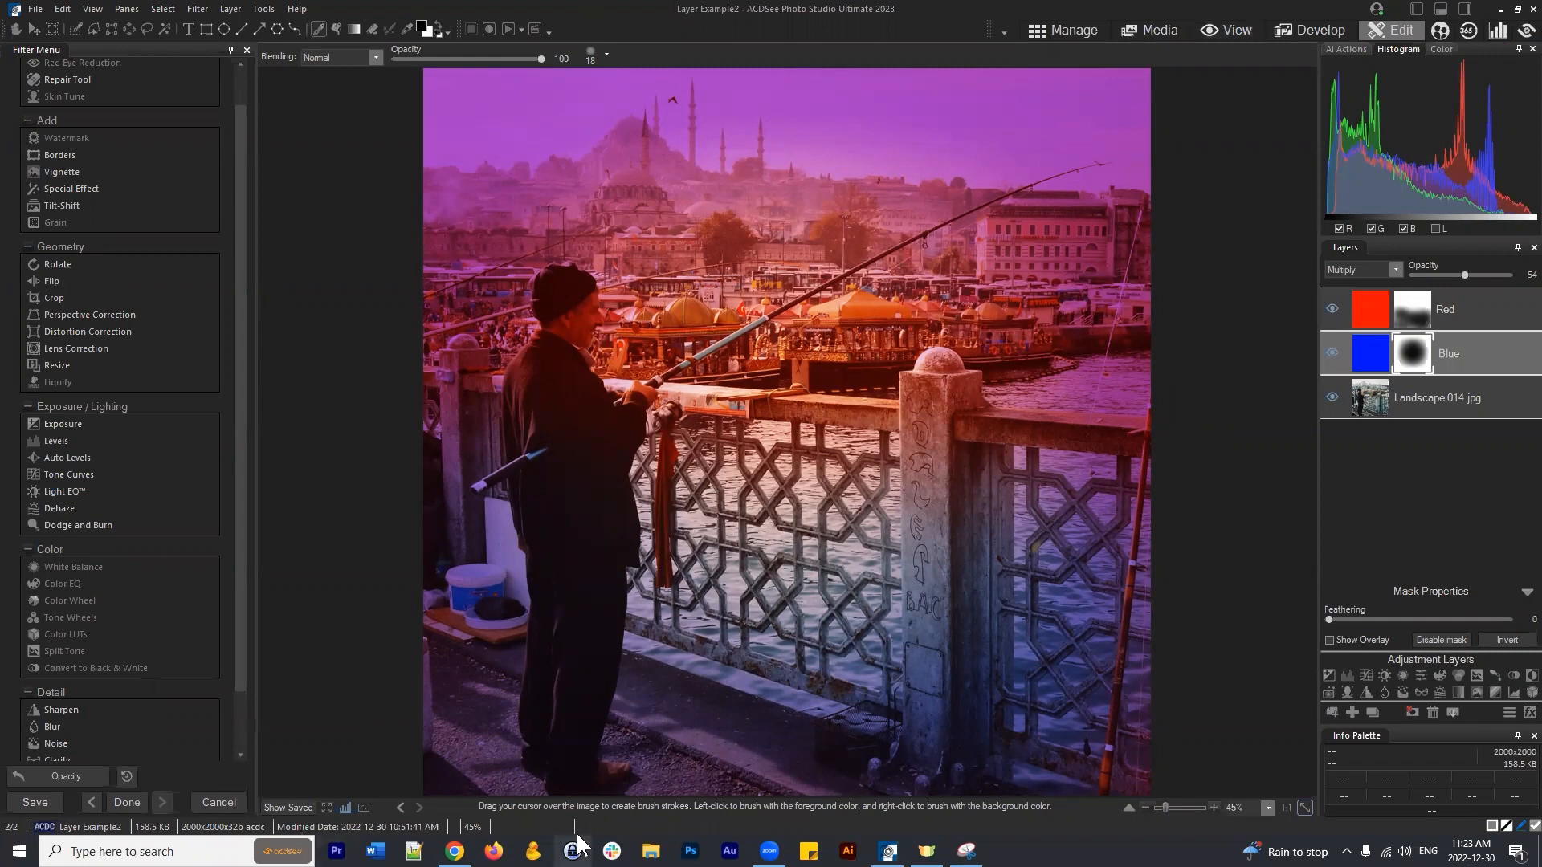
pyautogui.rightClick(445, 816)
pyautogui.click(392, 713)
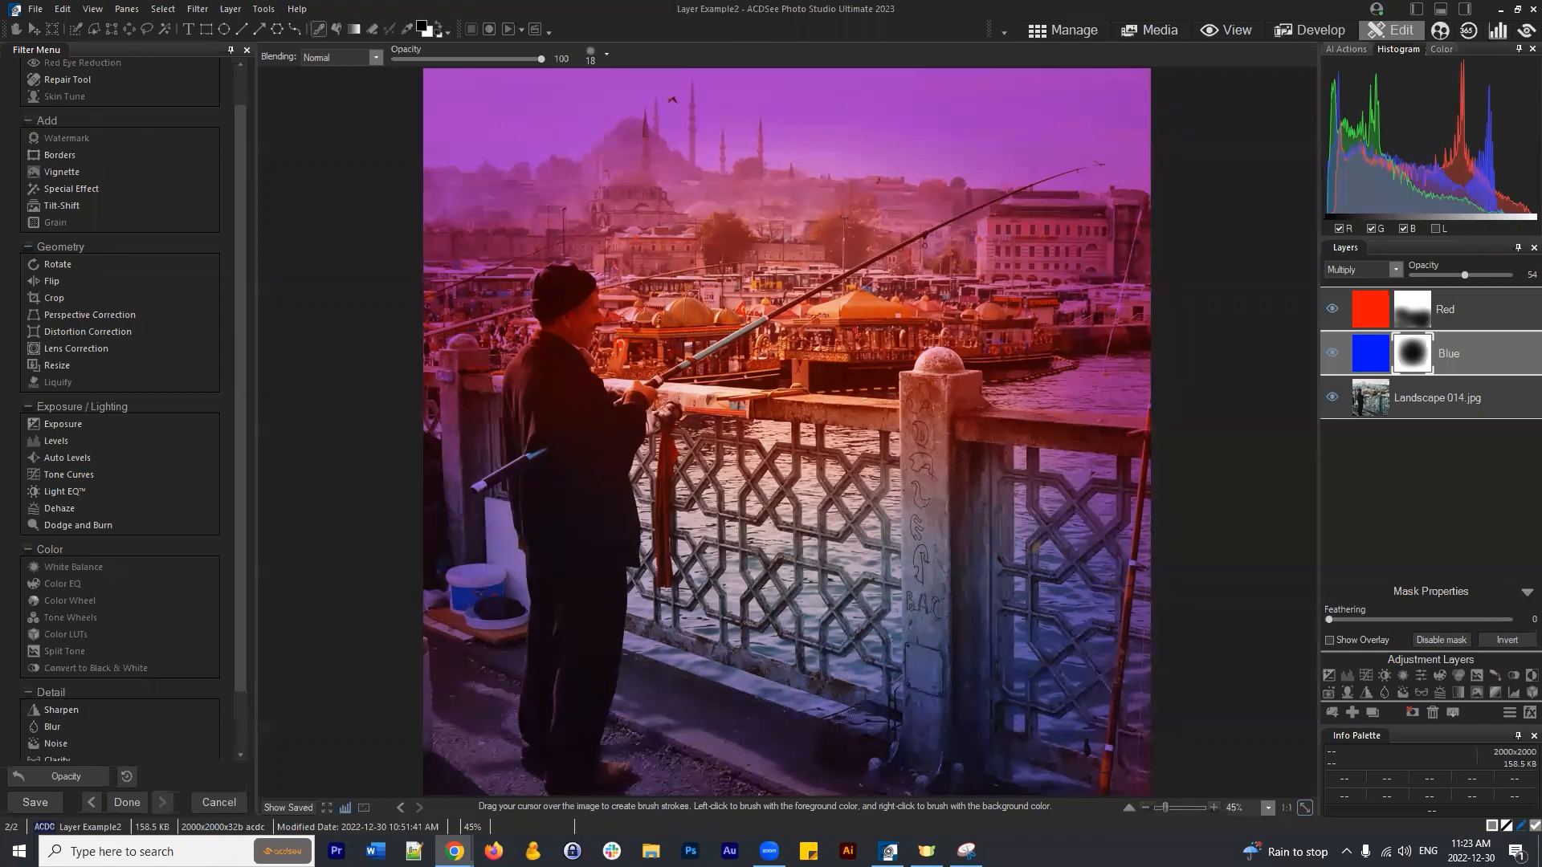
pyautogui.click(1428, 471)
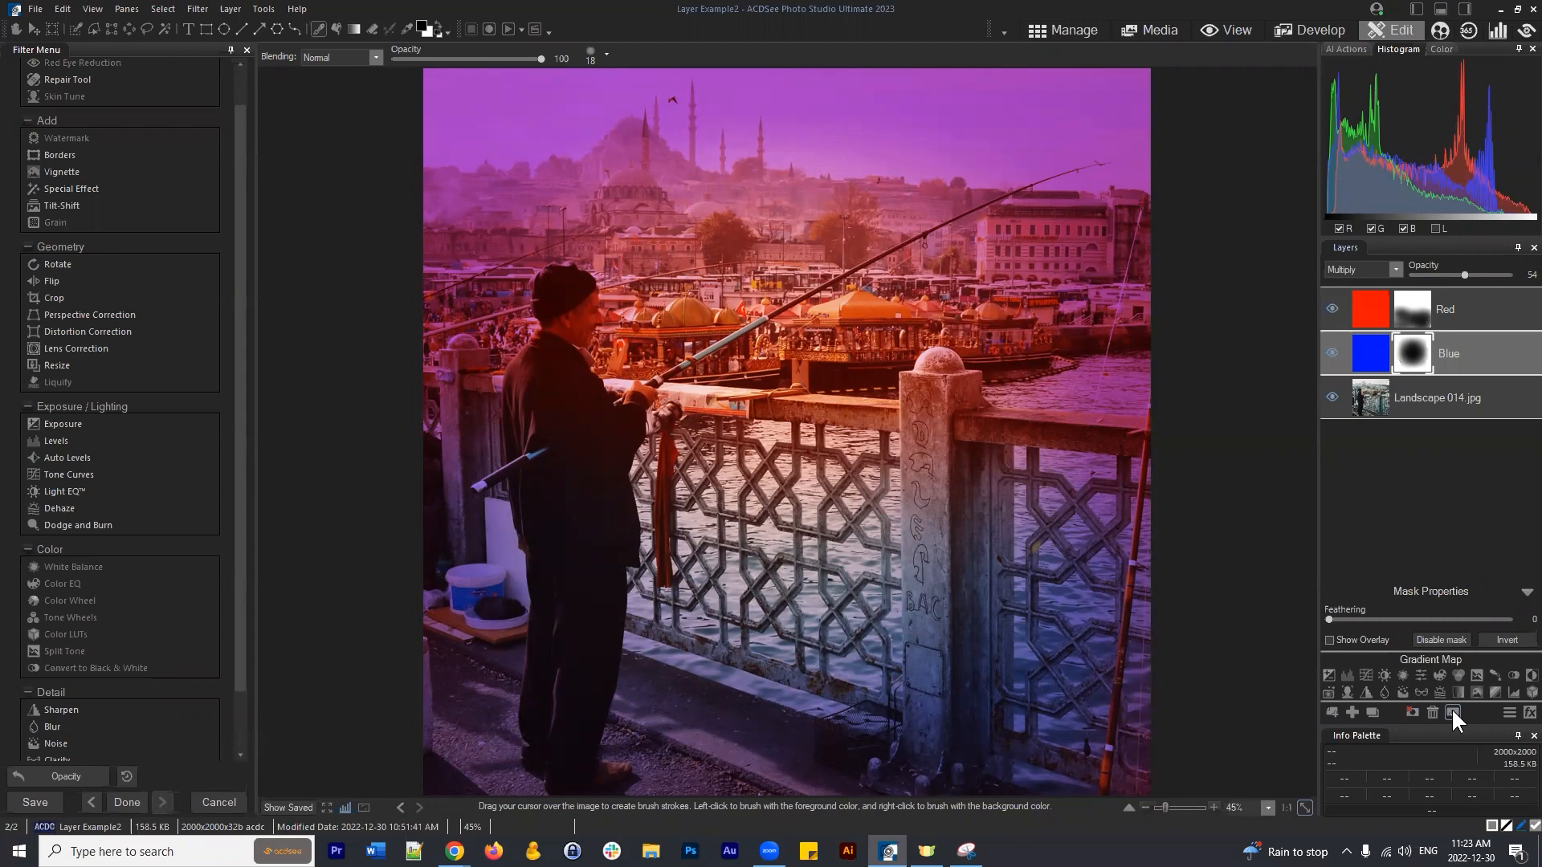
pyautogui.click(1423, 459)
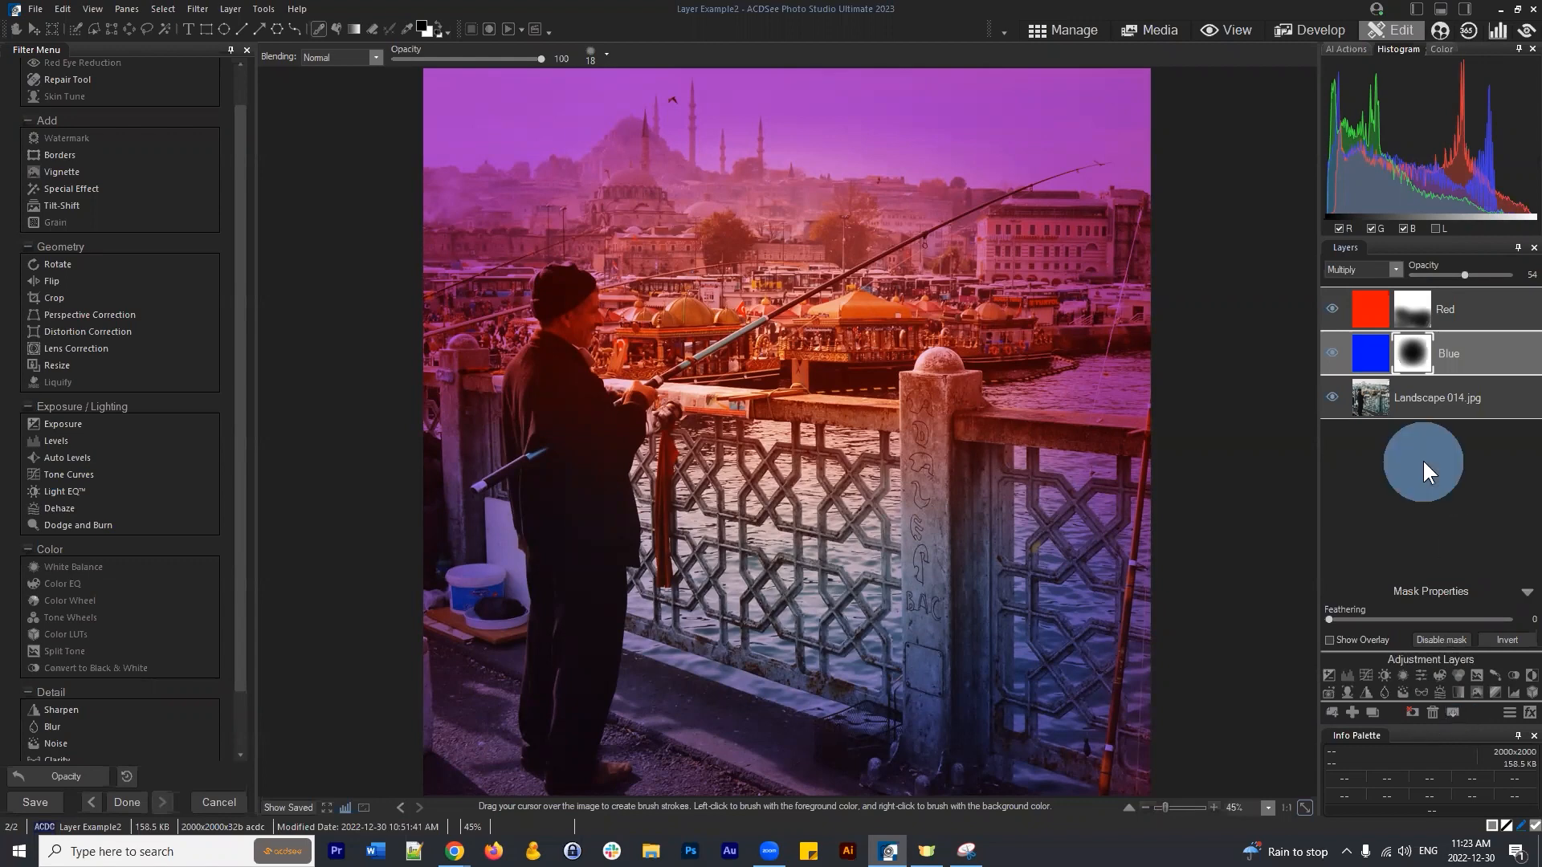
# Try to save the layered image under the name Layer Example2 in the Pictures folder as an ACDC file.
pyautogui.click(35, 9)
pyautogui.click(36, 146)
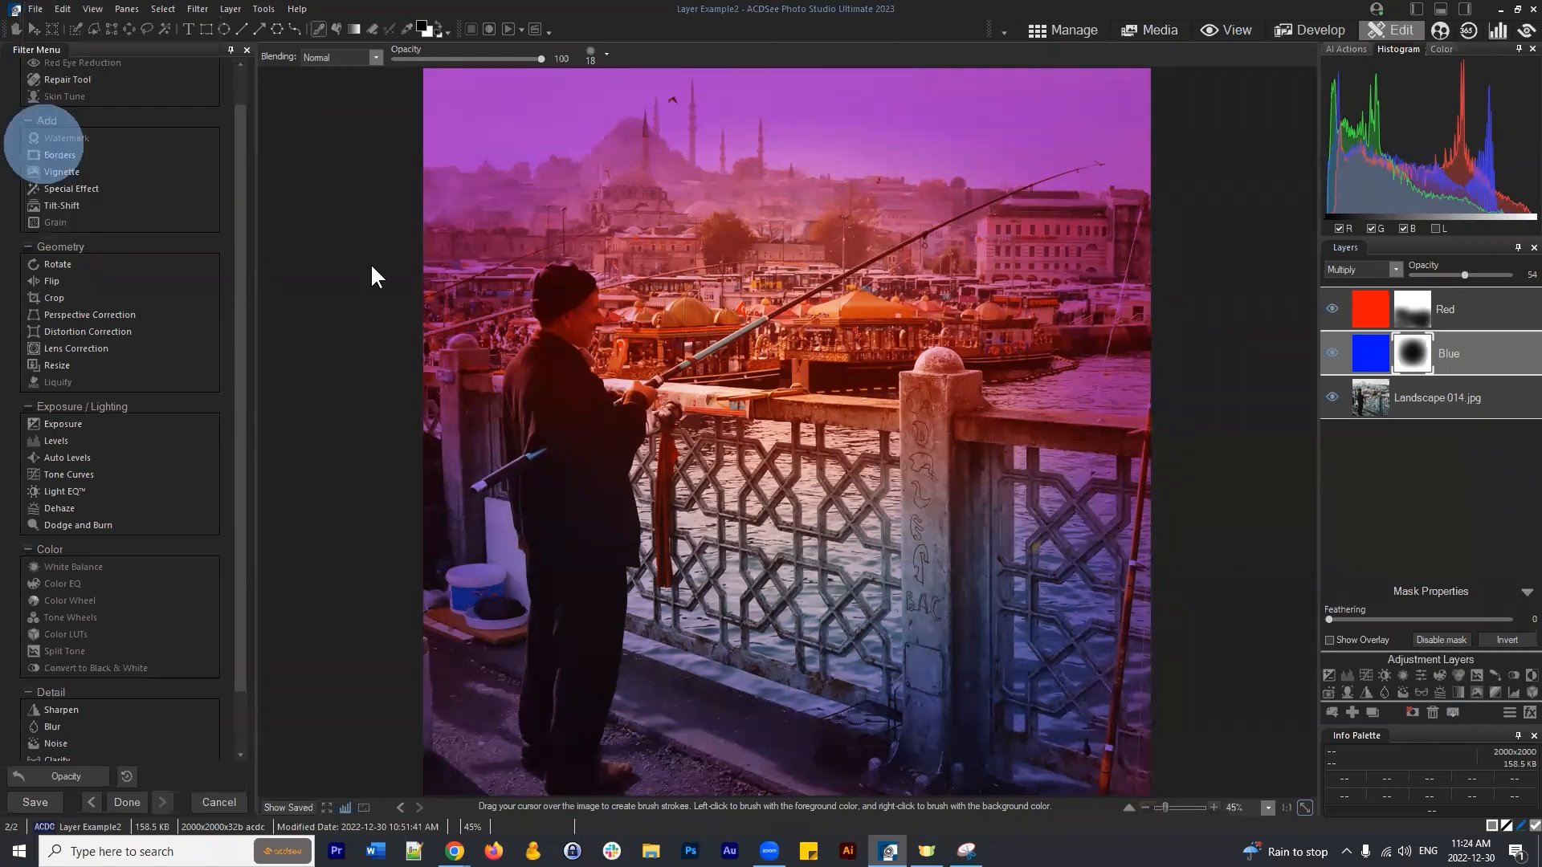
pyautogui.scroll(-5, 887, 380)
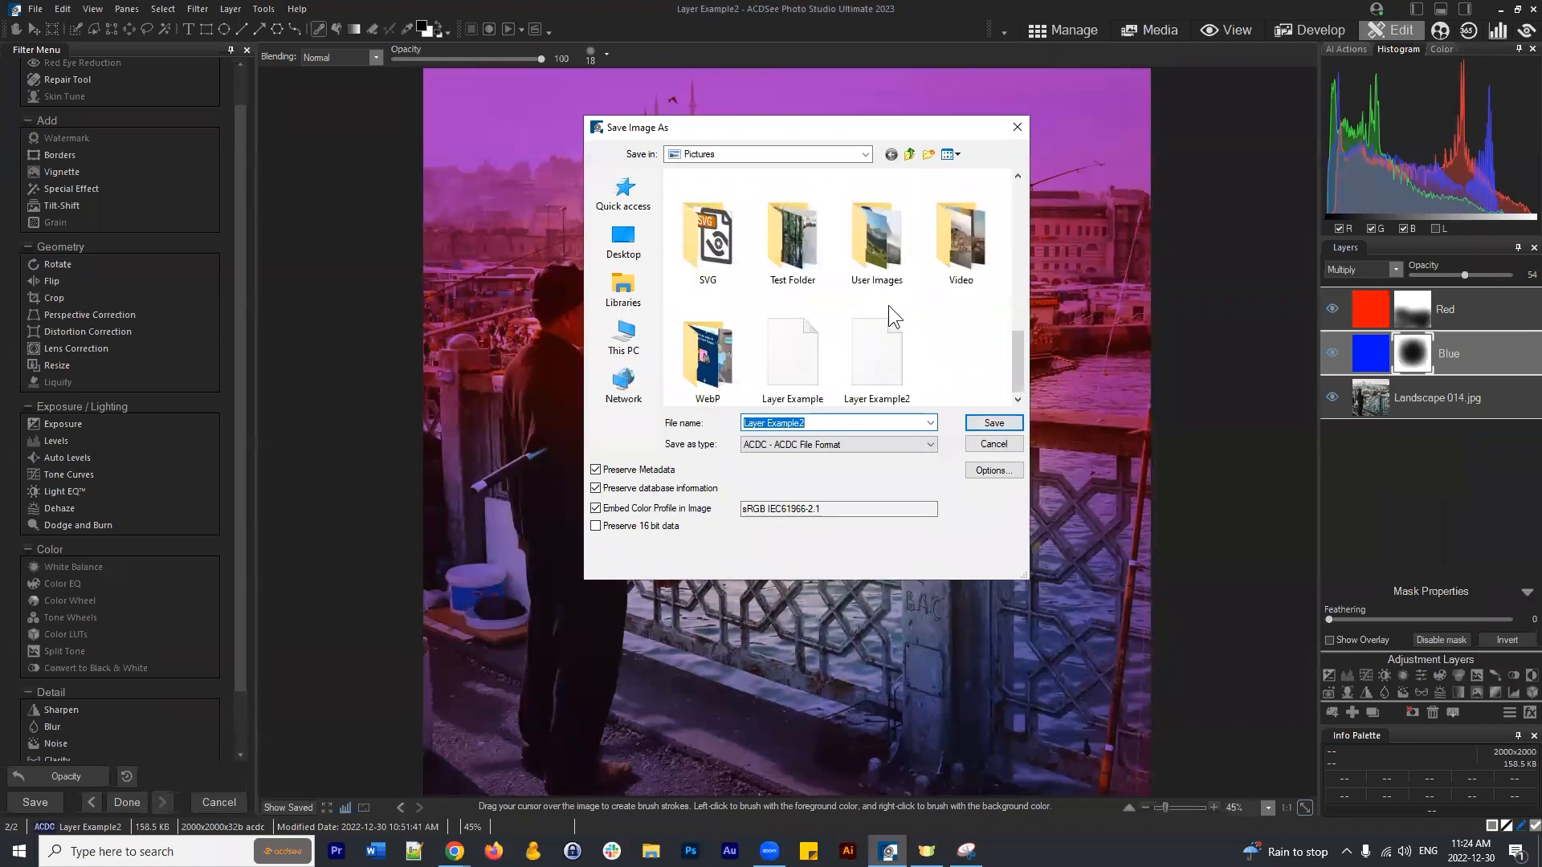
pyautogui.click(831, 426)
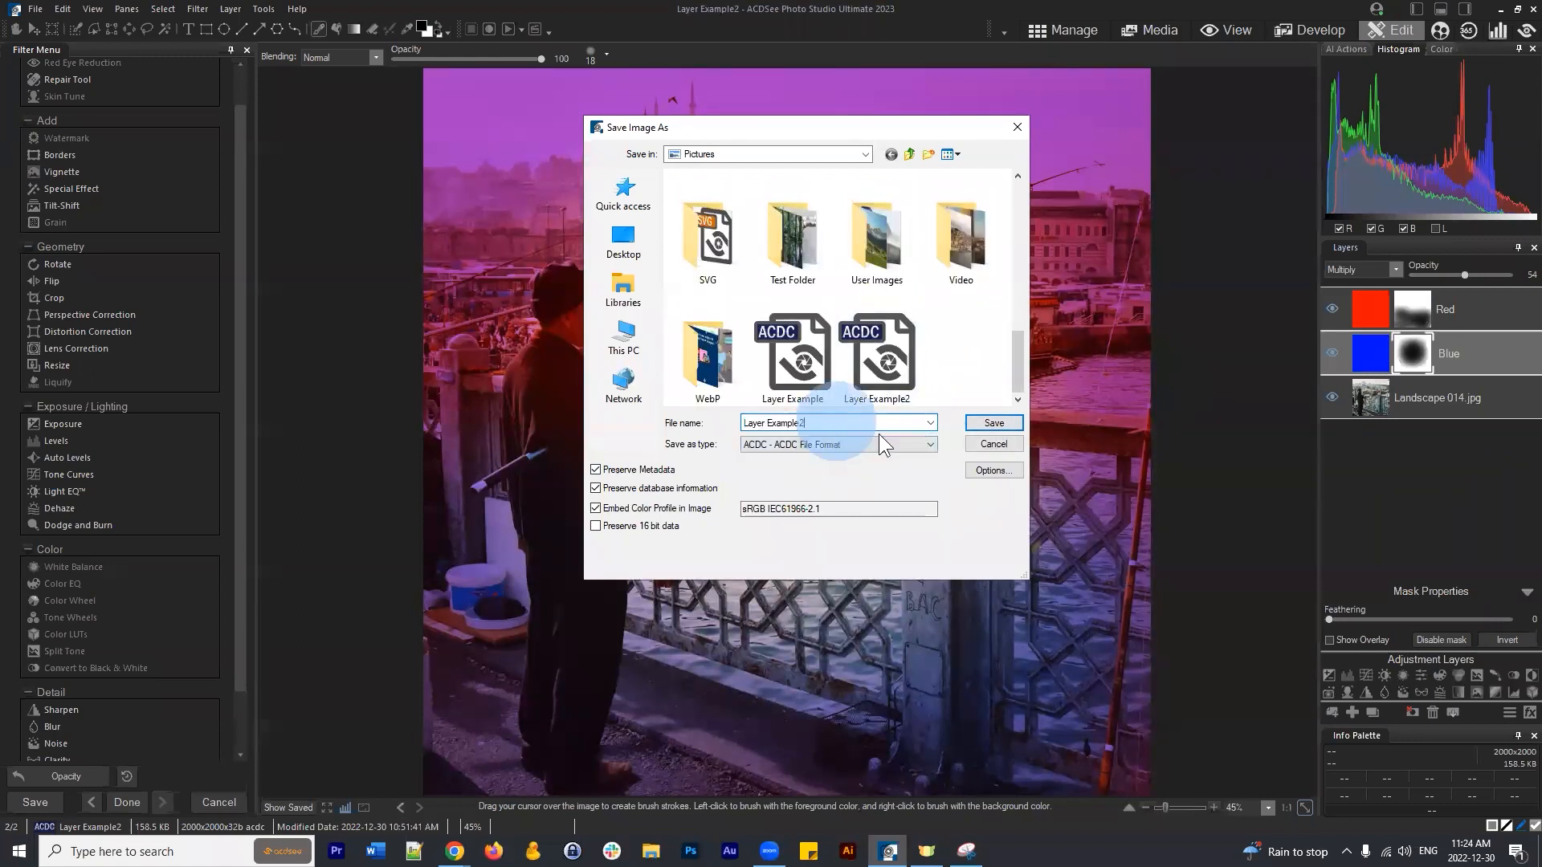
pyautogui.click(994, 423)
pyautogui.click(809, 426)
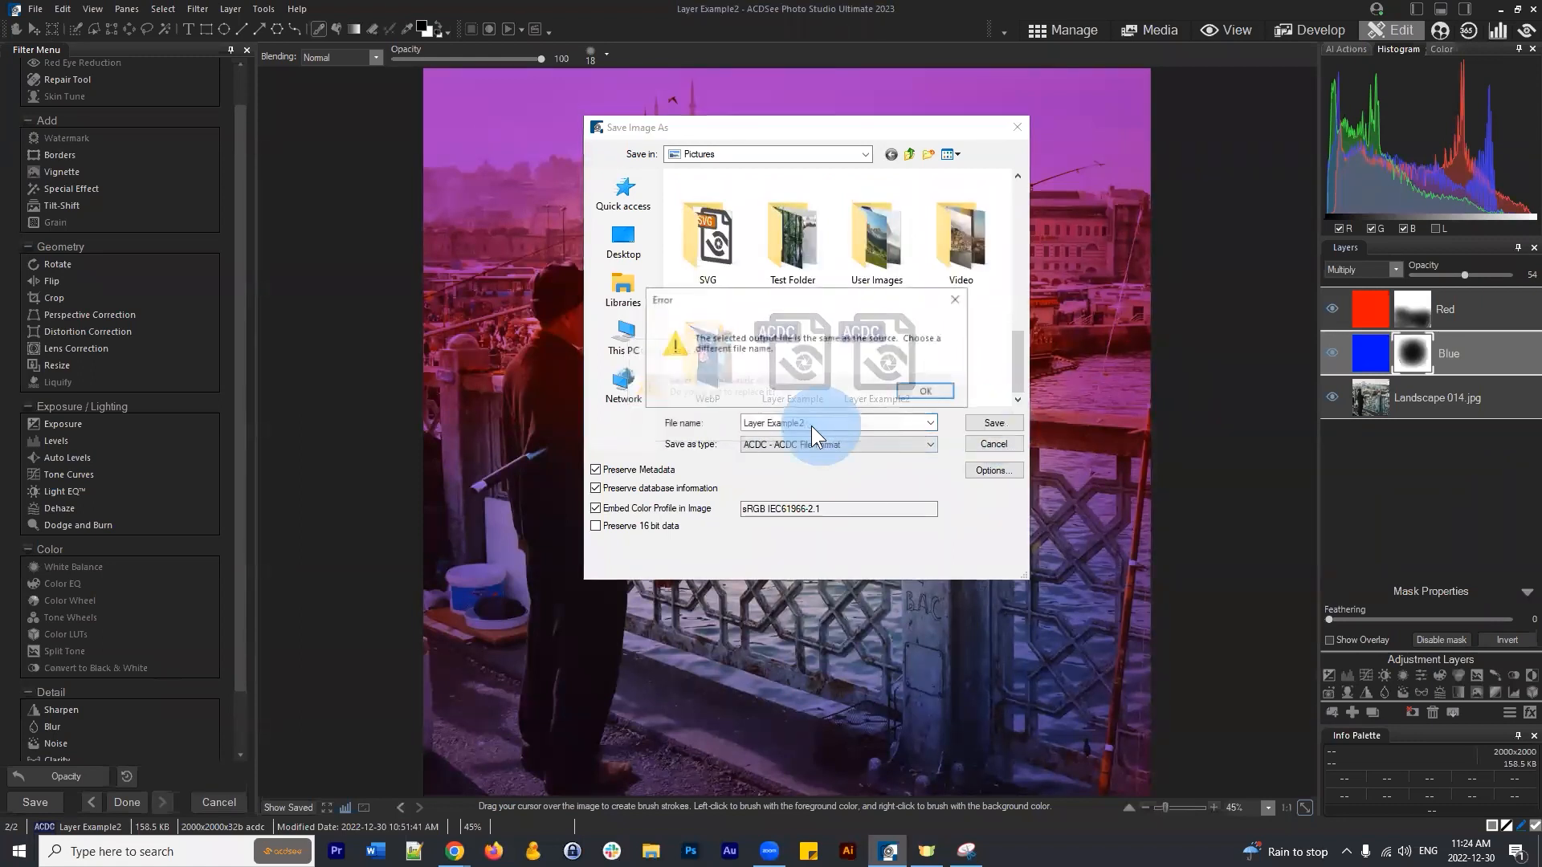
pyautogui.click(918, 389)
pyautogui.click(994, 445)
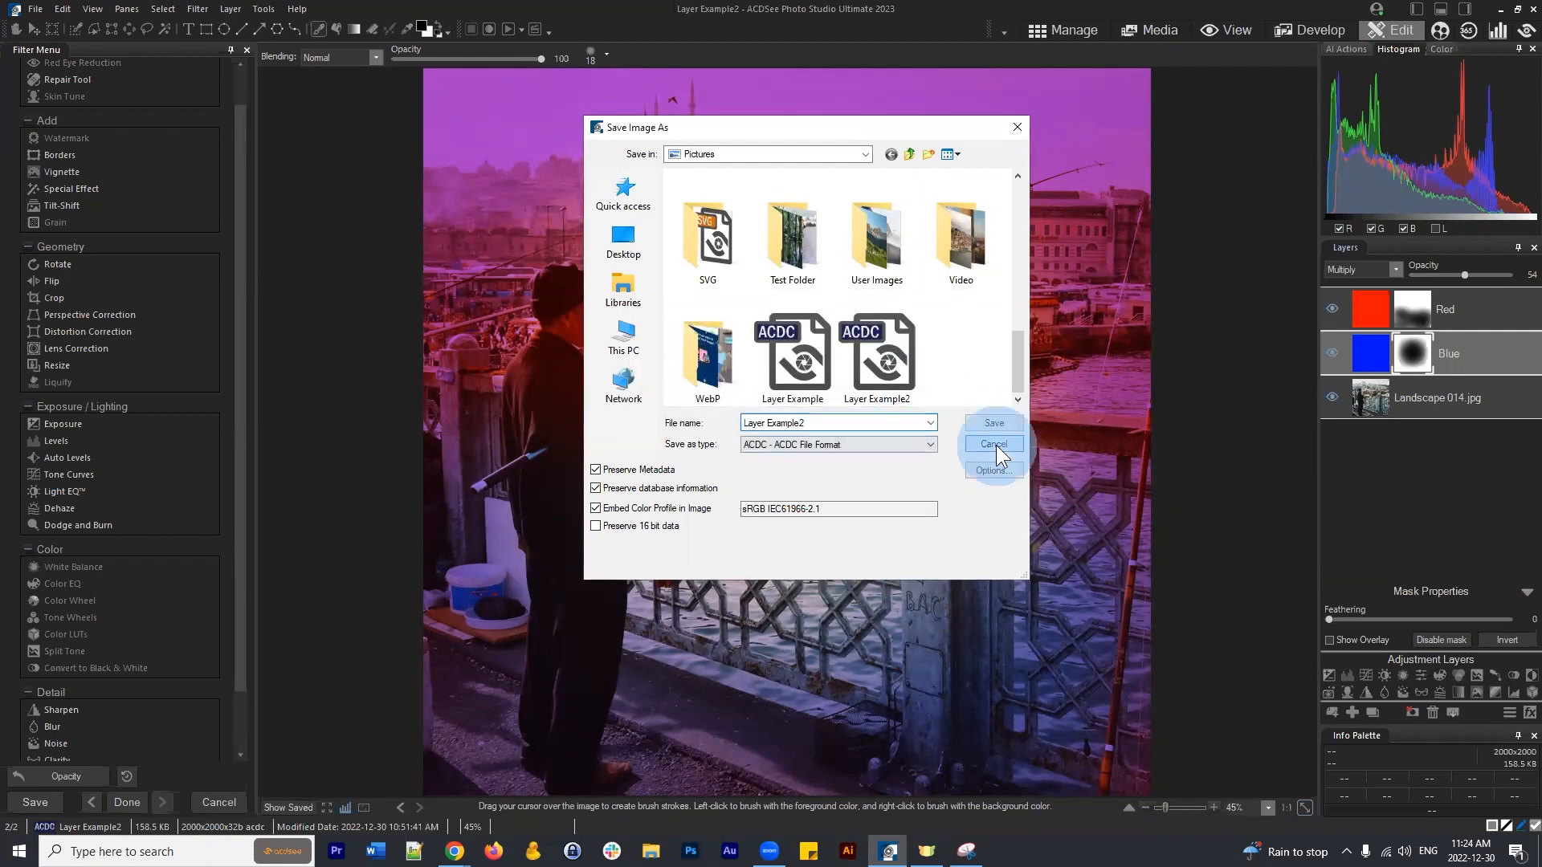
# Save the layer changes directly to the existing Layer Example2 file.
pyautogui.click(35, 9)
pyautogui.click(55, 128)
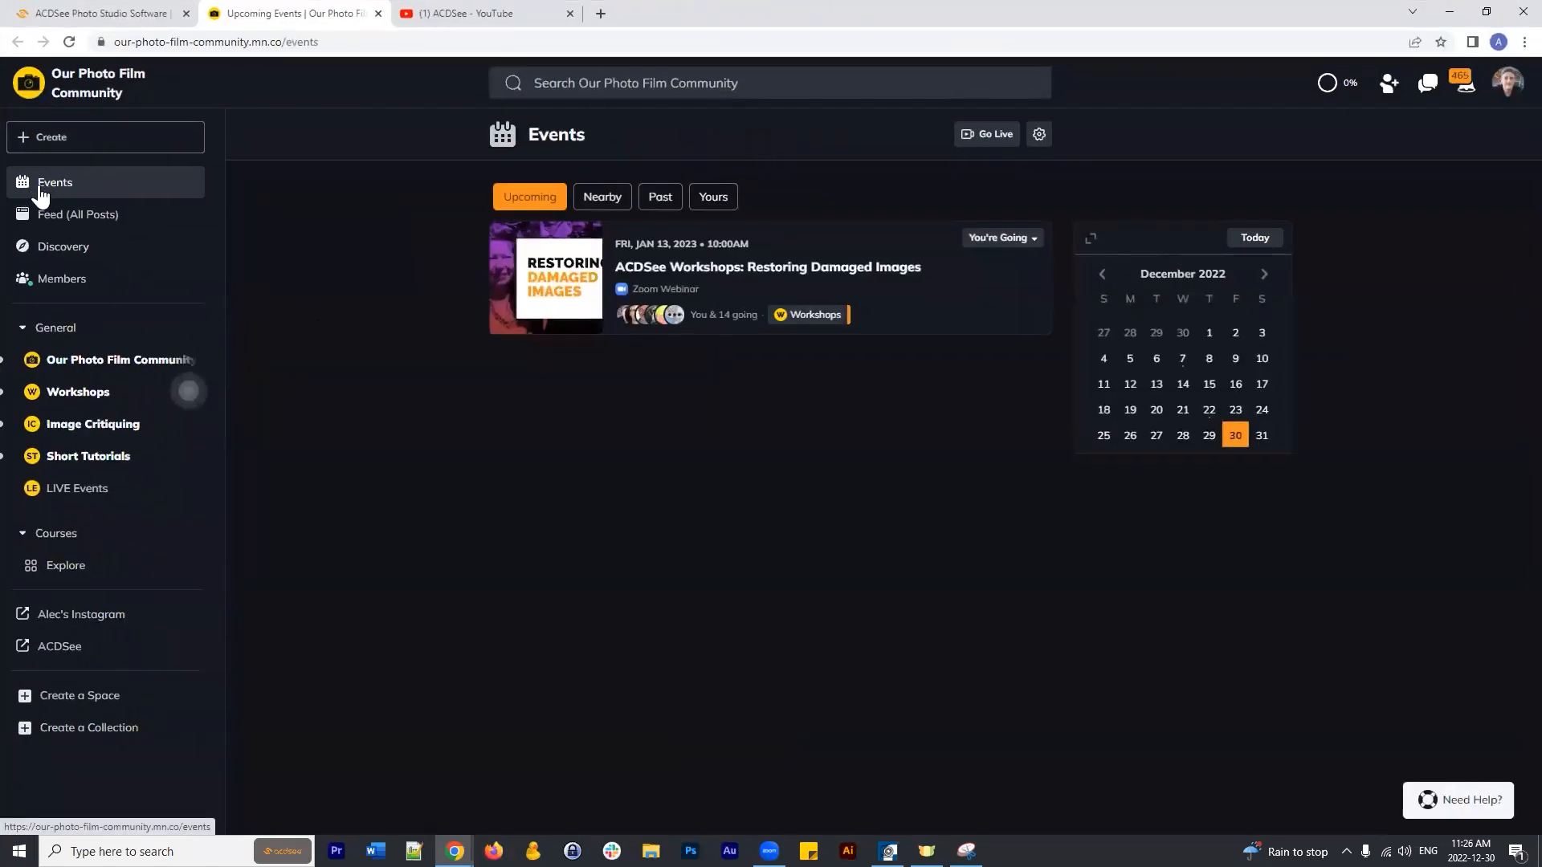
# View the Events page and the About page of Our Photo Film Community, closing the About page when done.
pyautogui.click(60, 180)
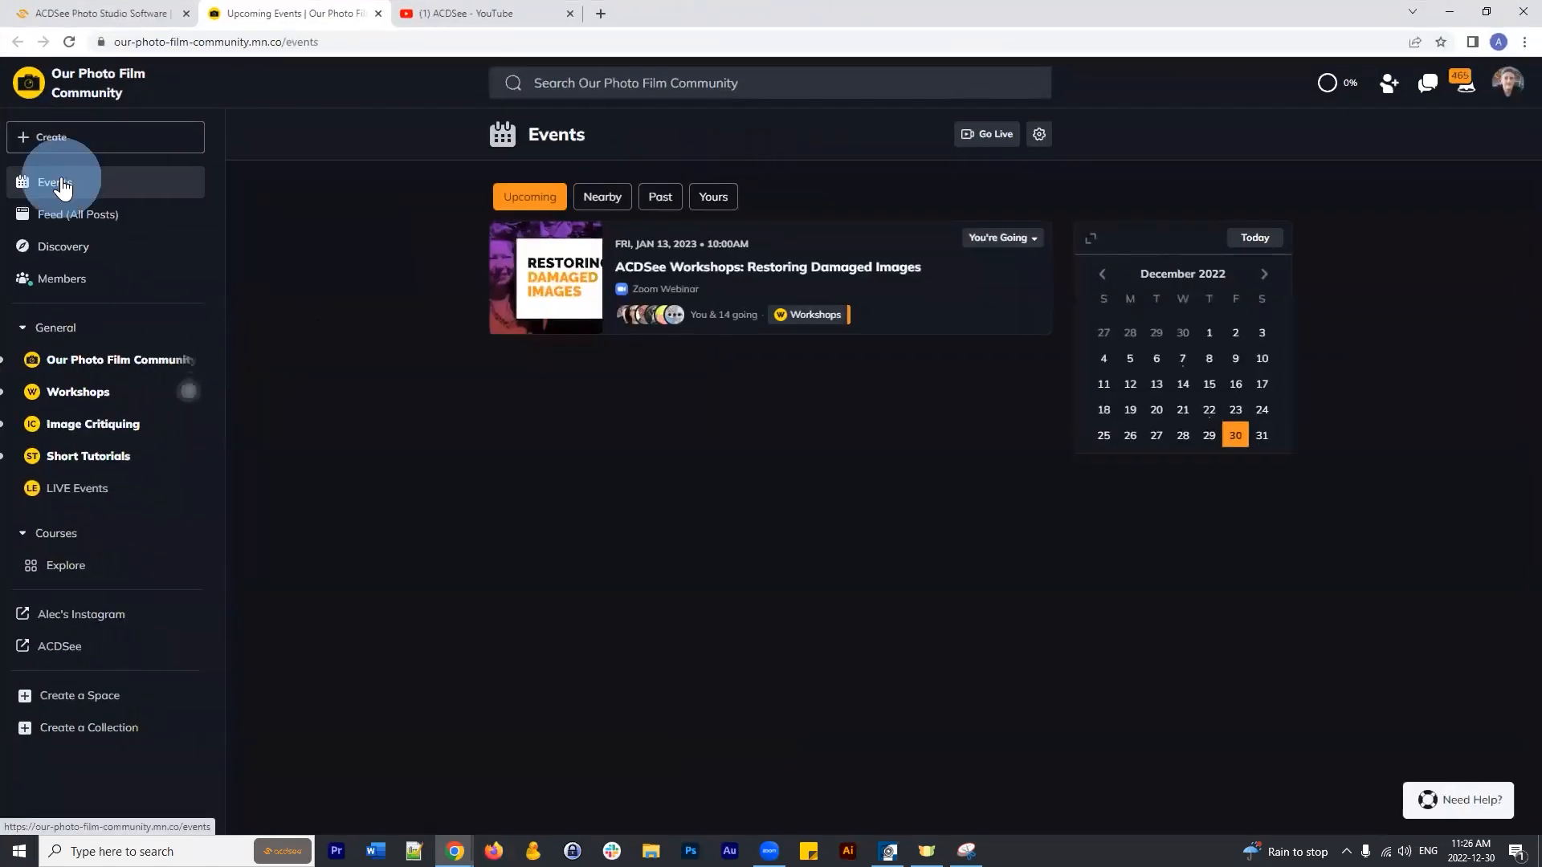
pyautogui.click(106, 78)
pyautogui.click(1509, 88)
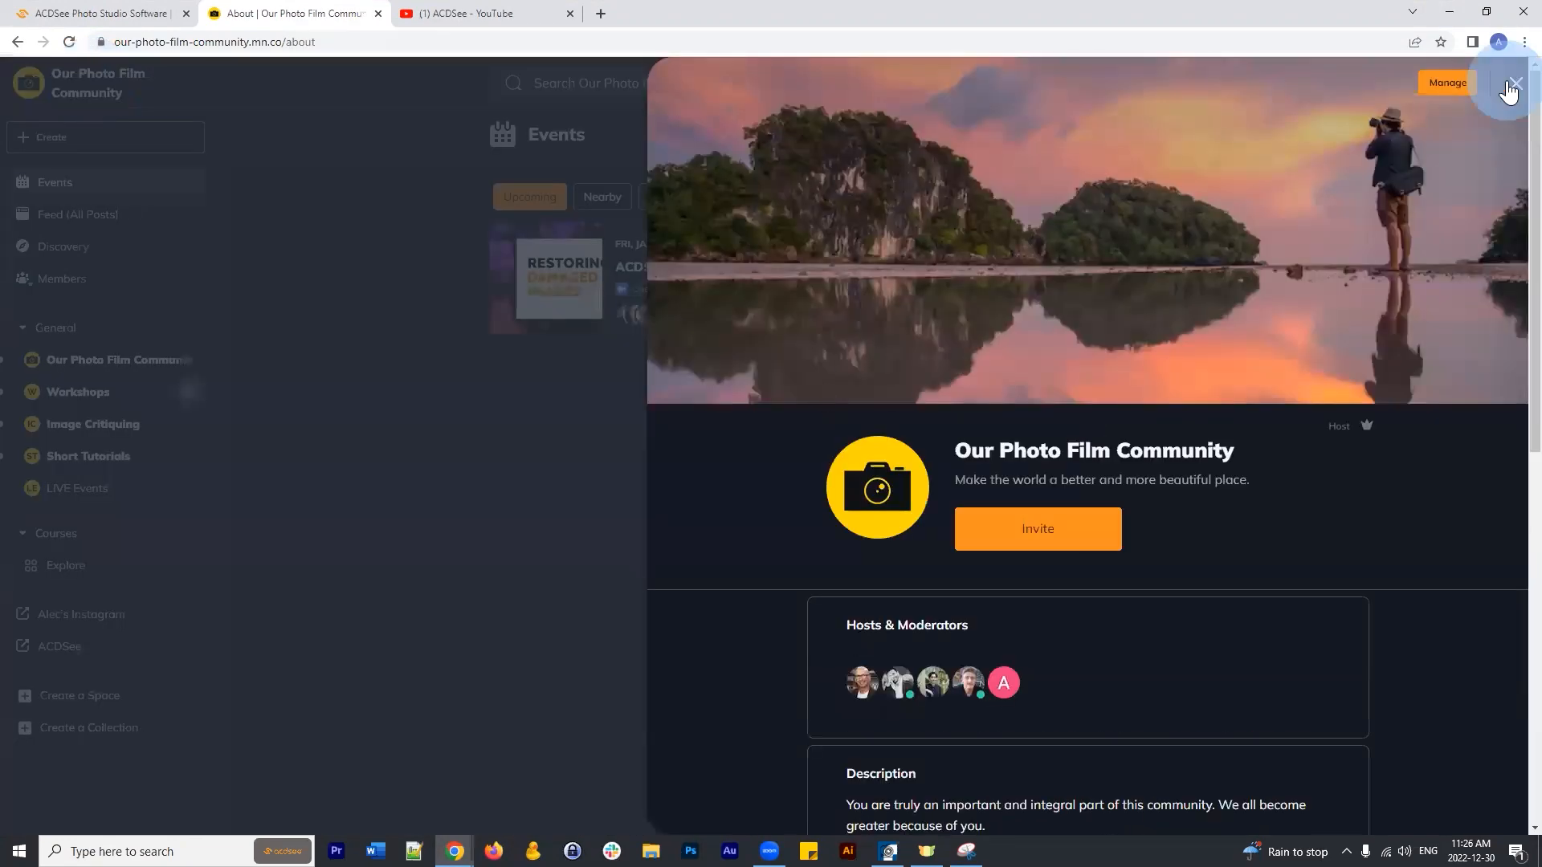
# Browse the posts in the Our Photo Film Community Home feed and return to the upcoming events.
pyautogui.click(95, 363)
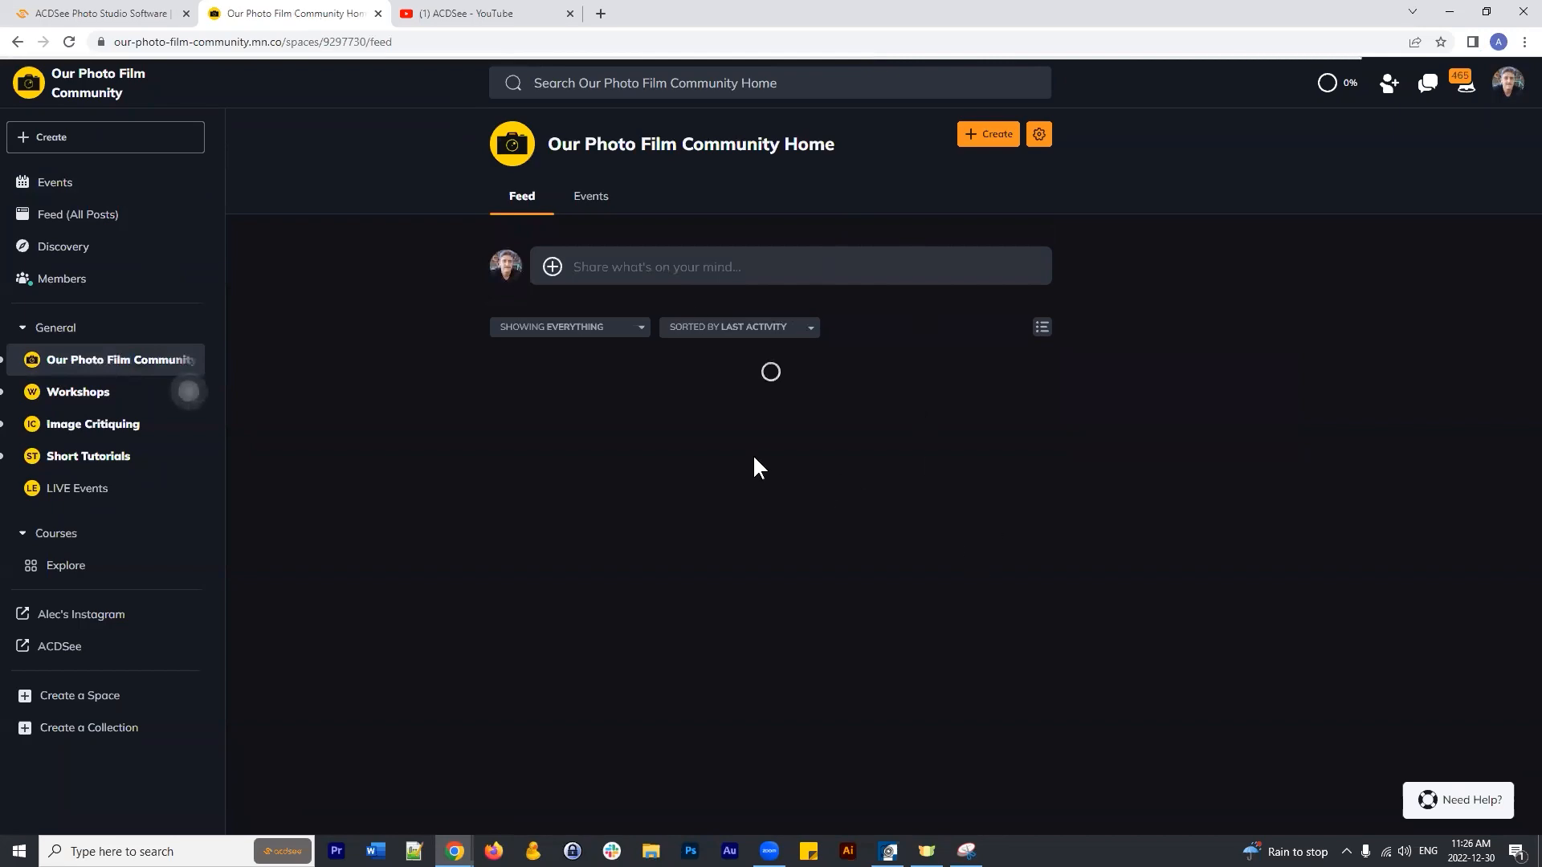
pyautogui.scroll(-12, 624, 433)
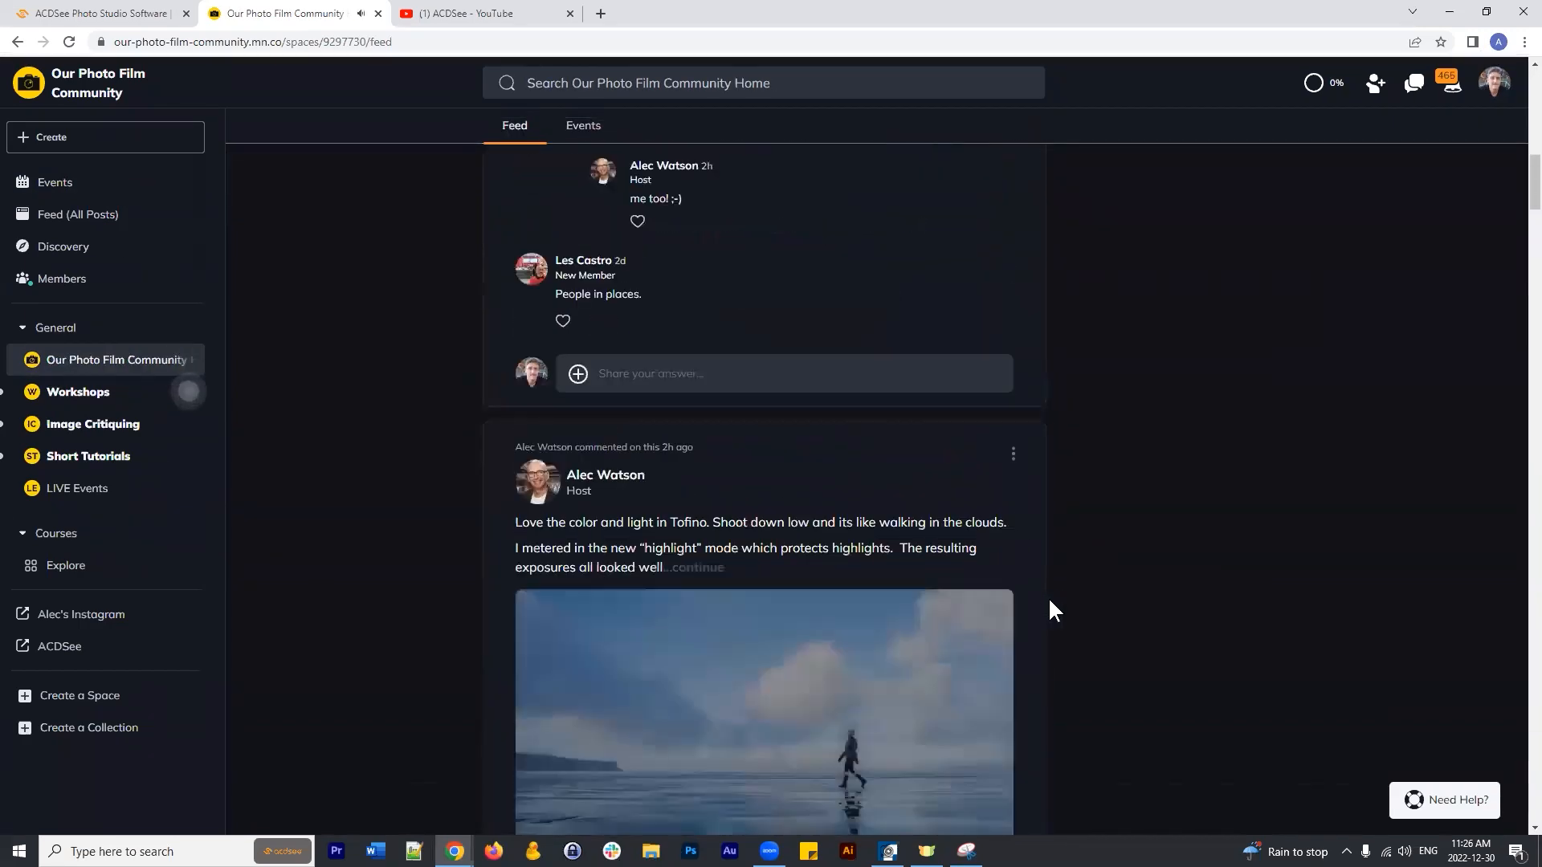
pyautogui.scroll(12, 1054, 610)
pyautogui.click(96, 190)
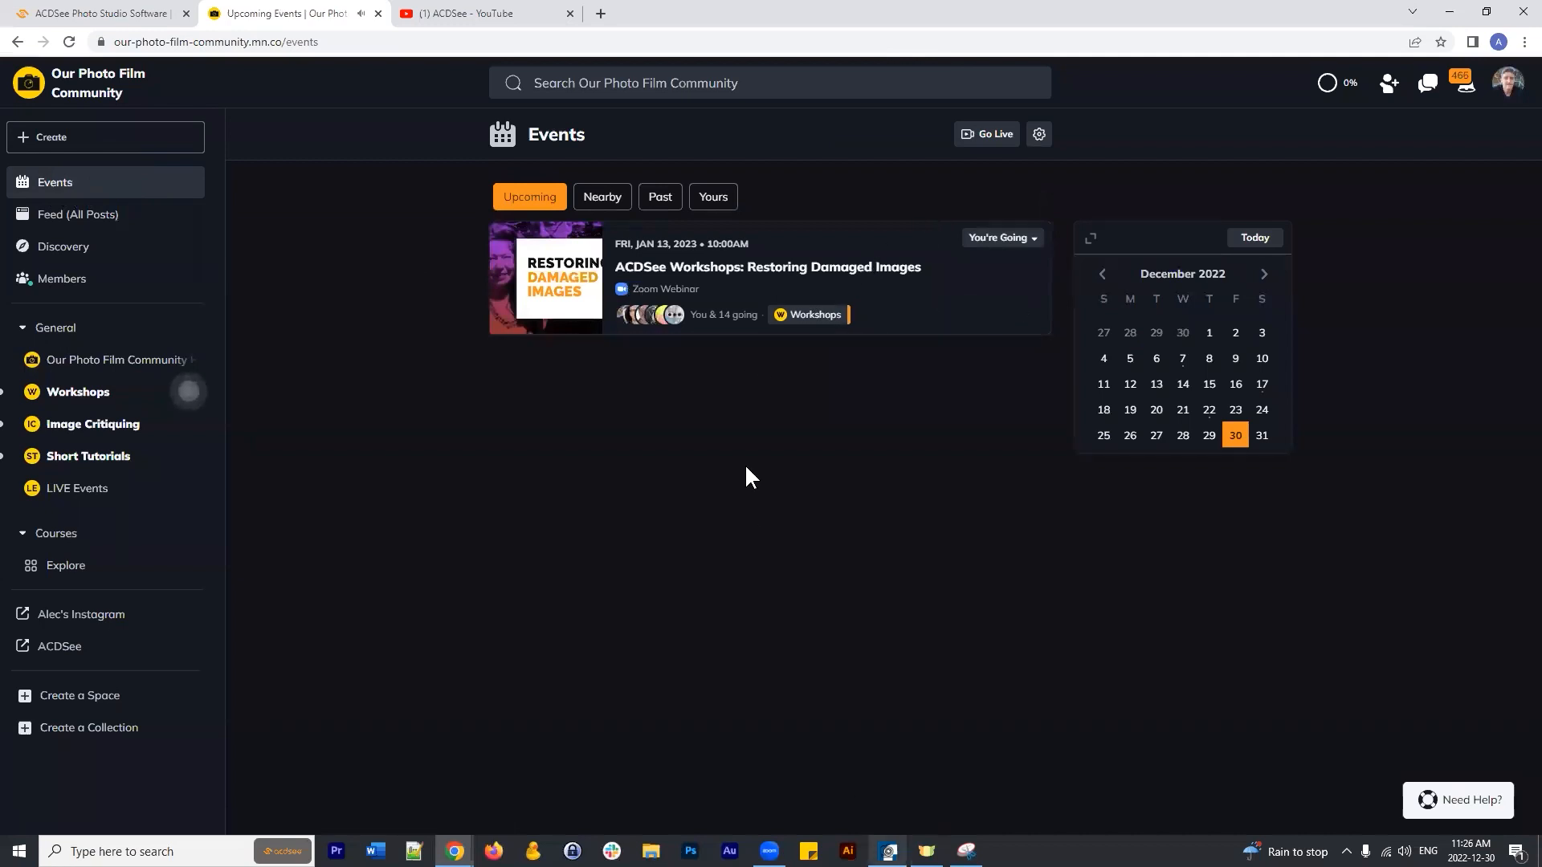
pyautogui.moveTo(635, 266)
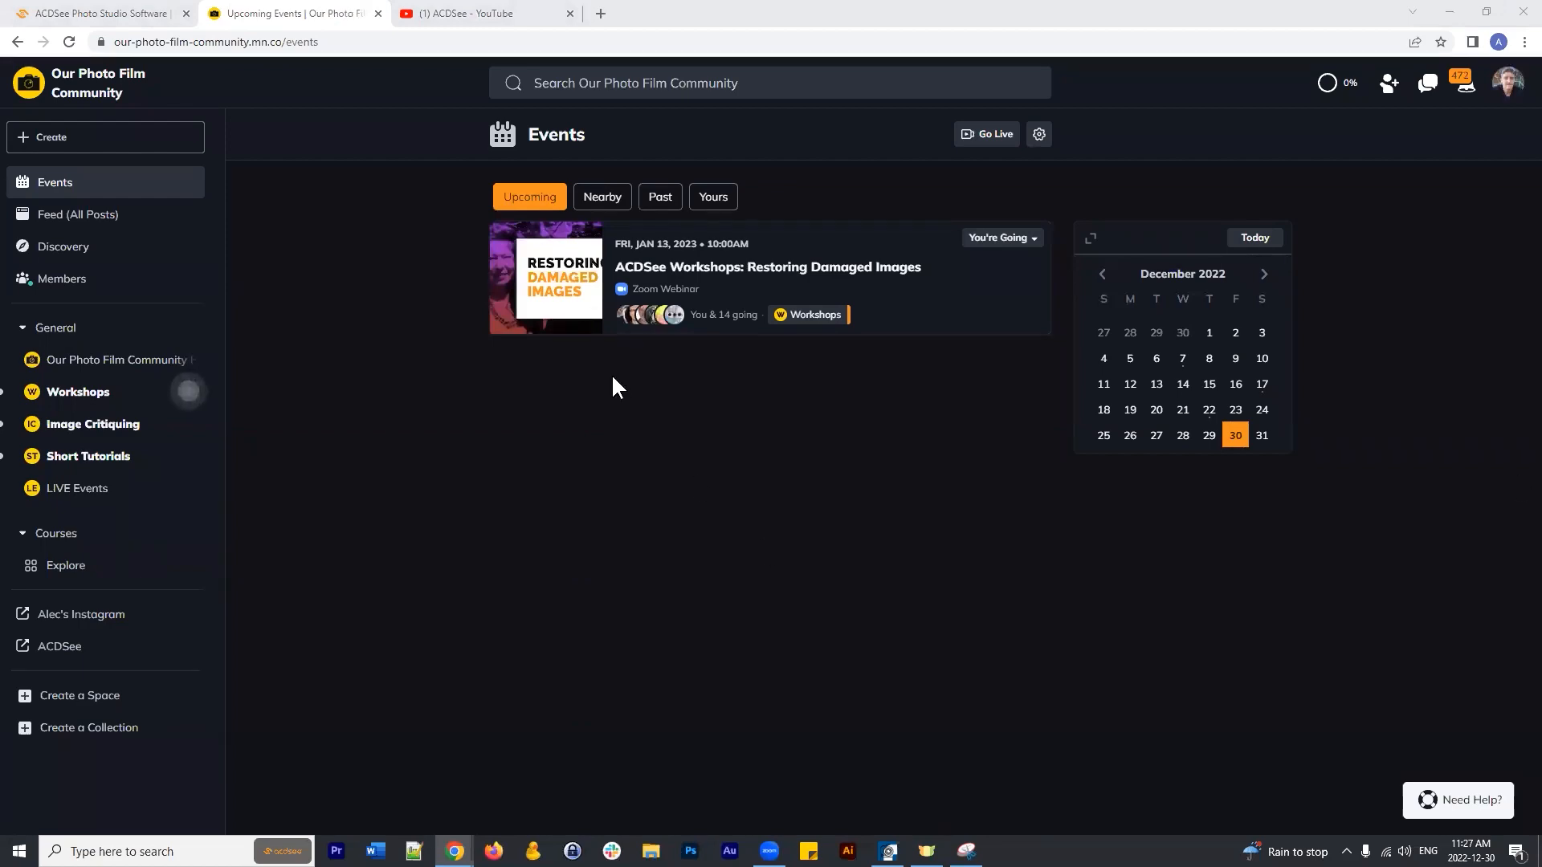
# Show the ACDSee website and the videos on ACDSee's YouTube channel, and minimize the browser.
pyautogui.click(114, 11)
pyautogui.click(466, 13)
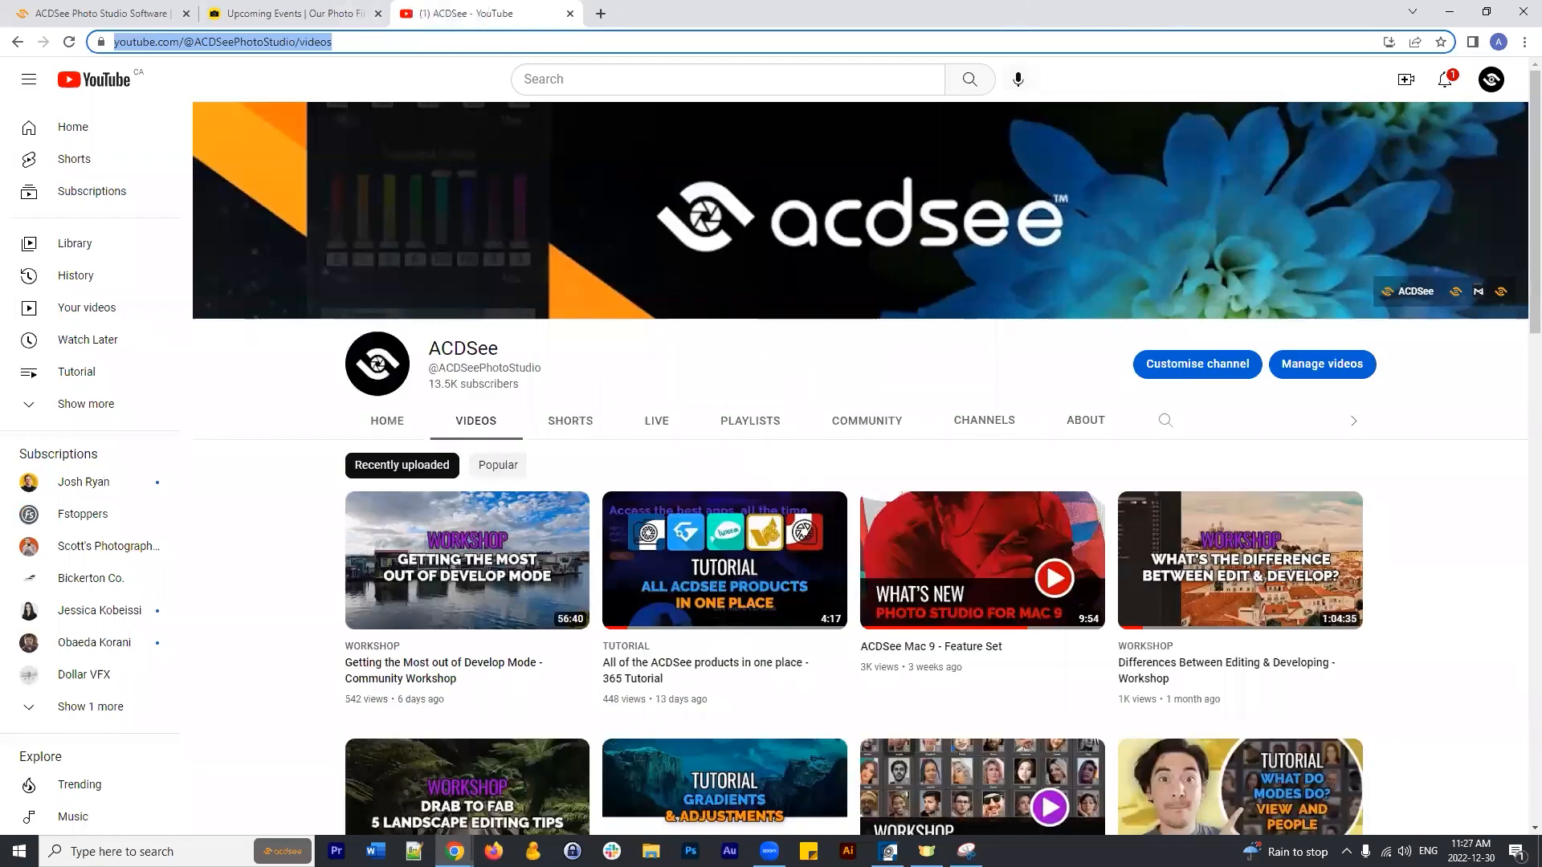
pyautogui.click(1449, 11)
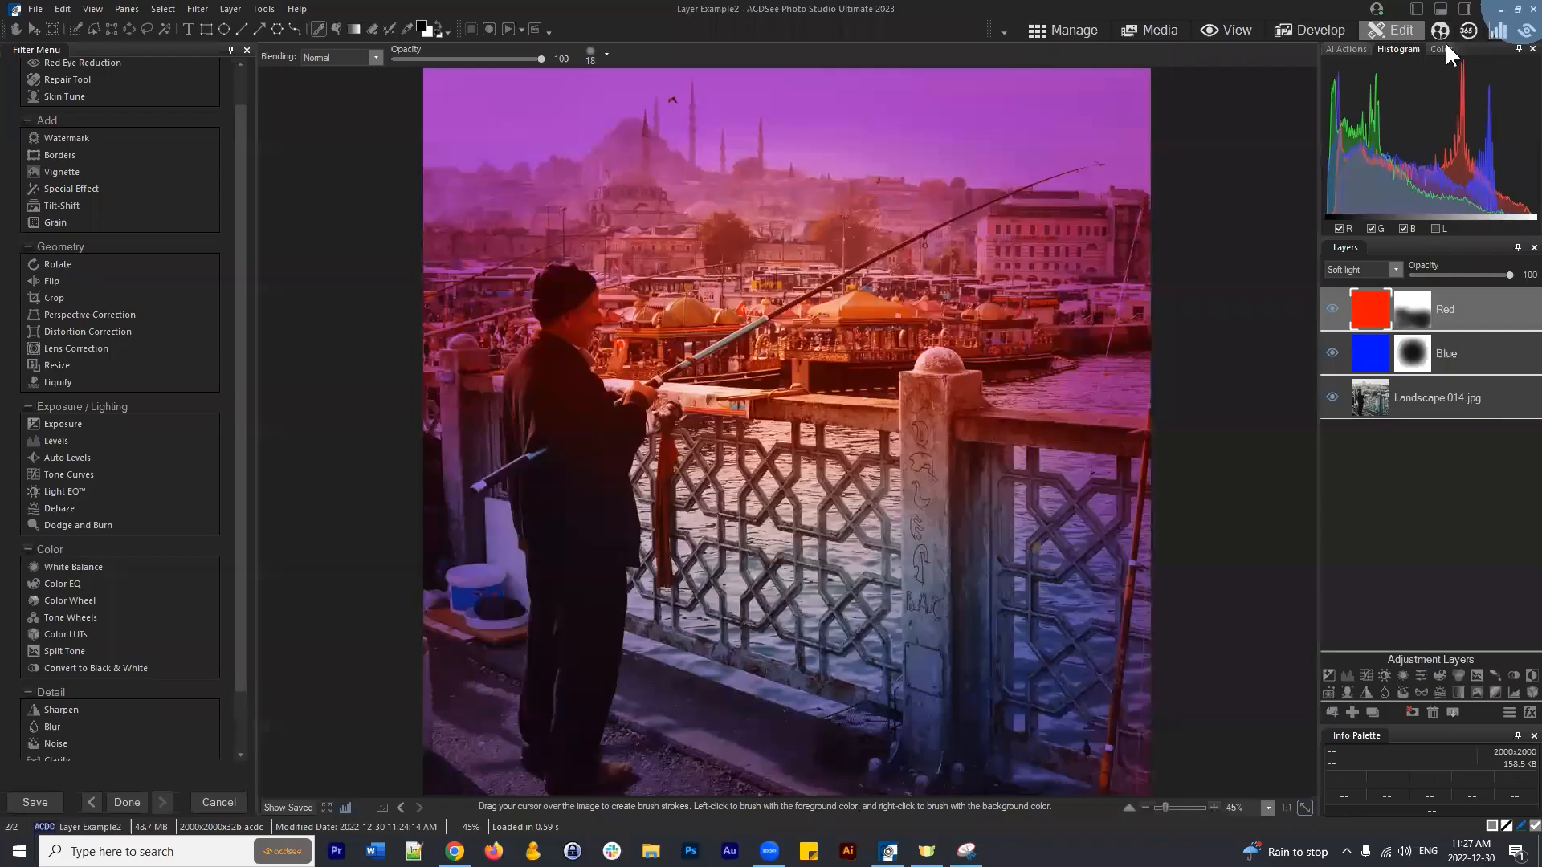
# Open Landscape 024 from the Greyscale folder in Edit mode.
pyautogui.click(1070, 35)
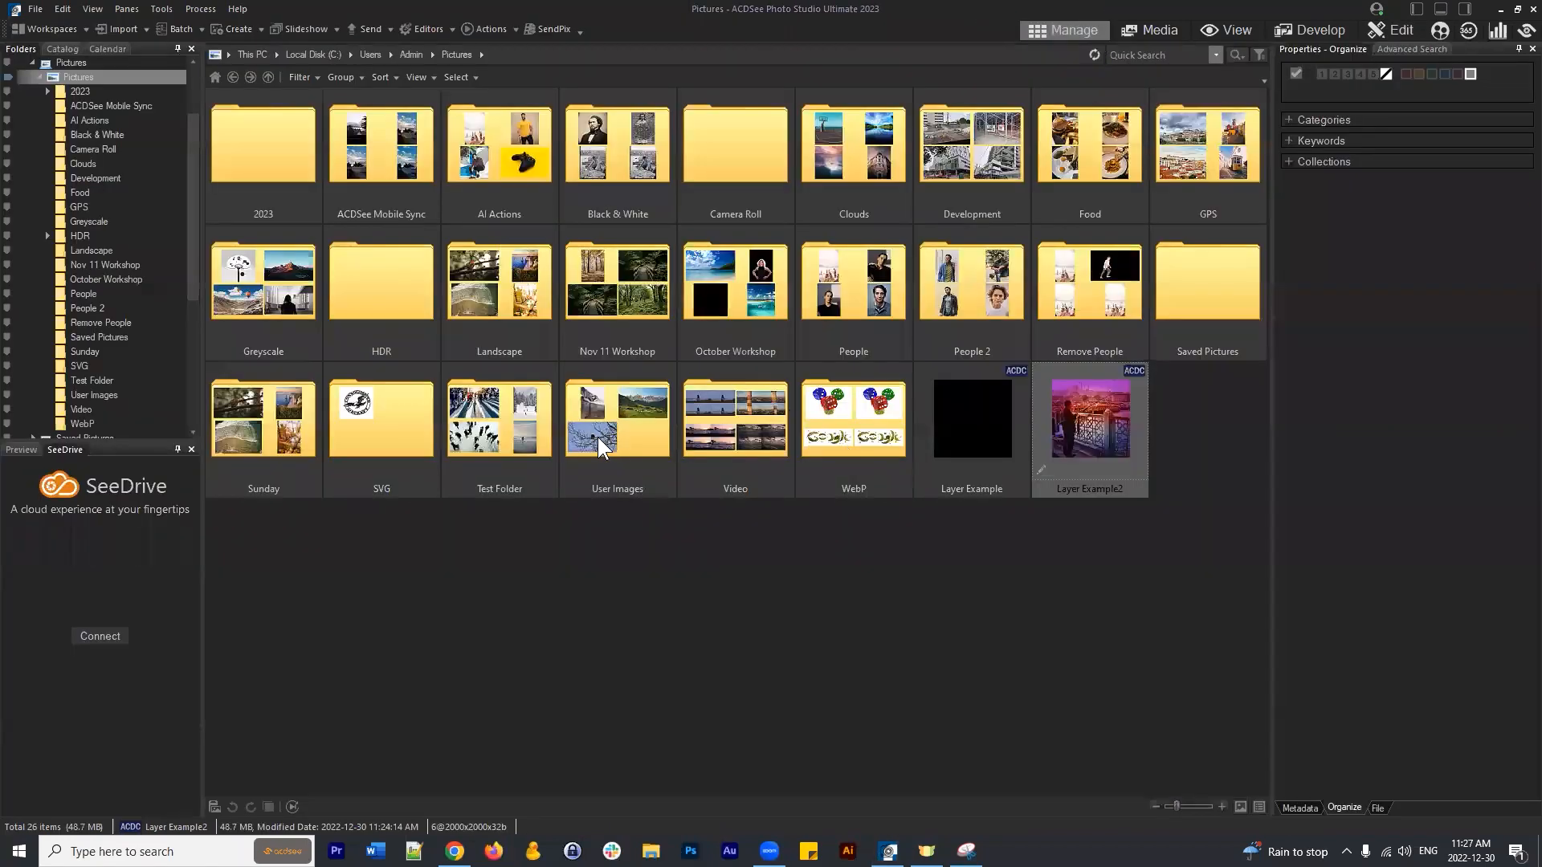
pyautogui.doubleClick(273, 281)
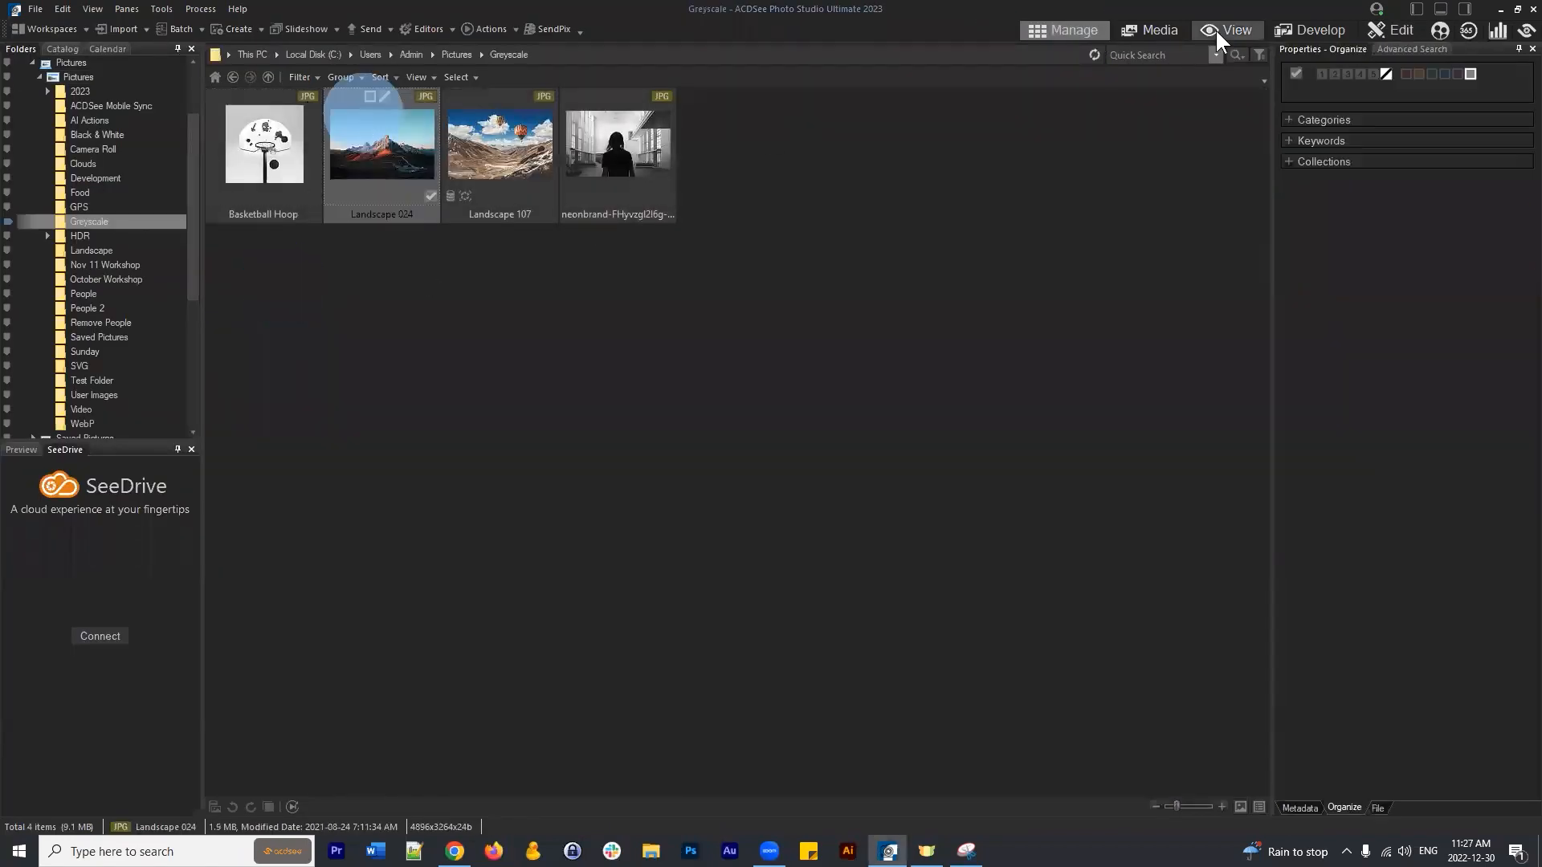
pyautogui.click(1398, 33)
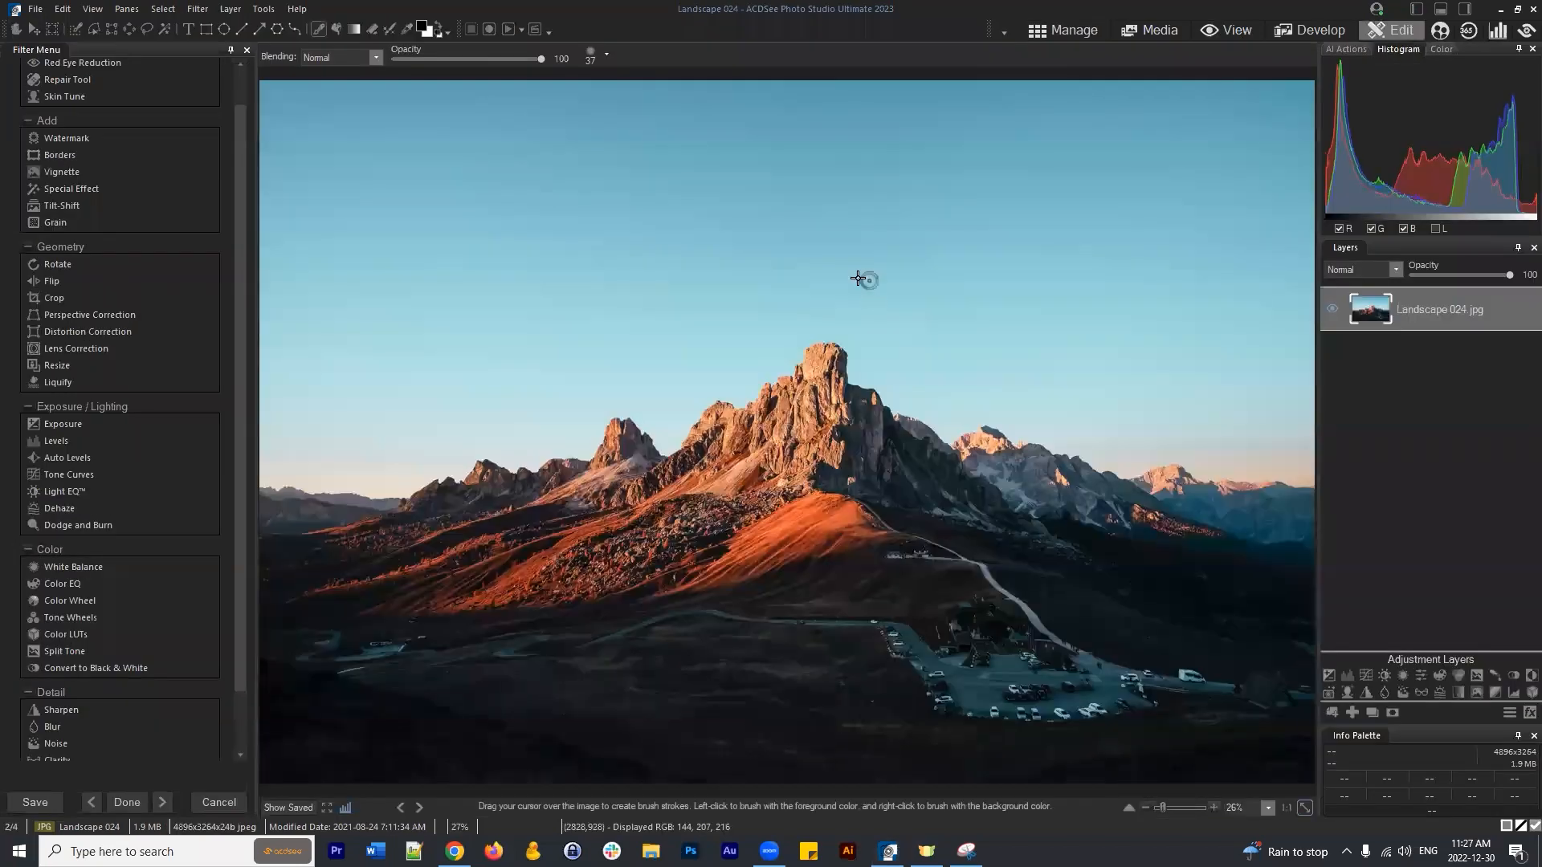
# Brush a selection over the whole sky of Landscape 024 with an enlarged selection brush, using Magic smart brushing at tolerance 100.
pyautogui.click(165, 29)
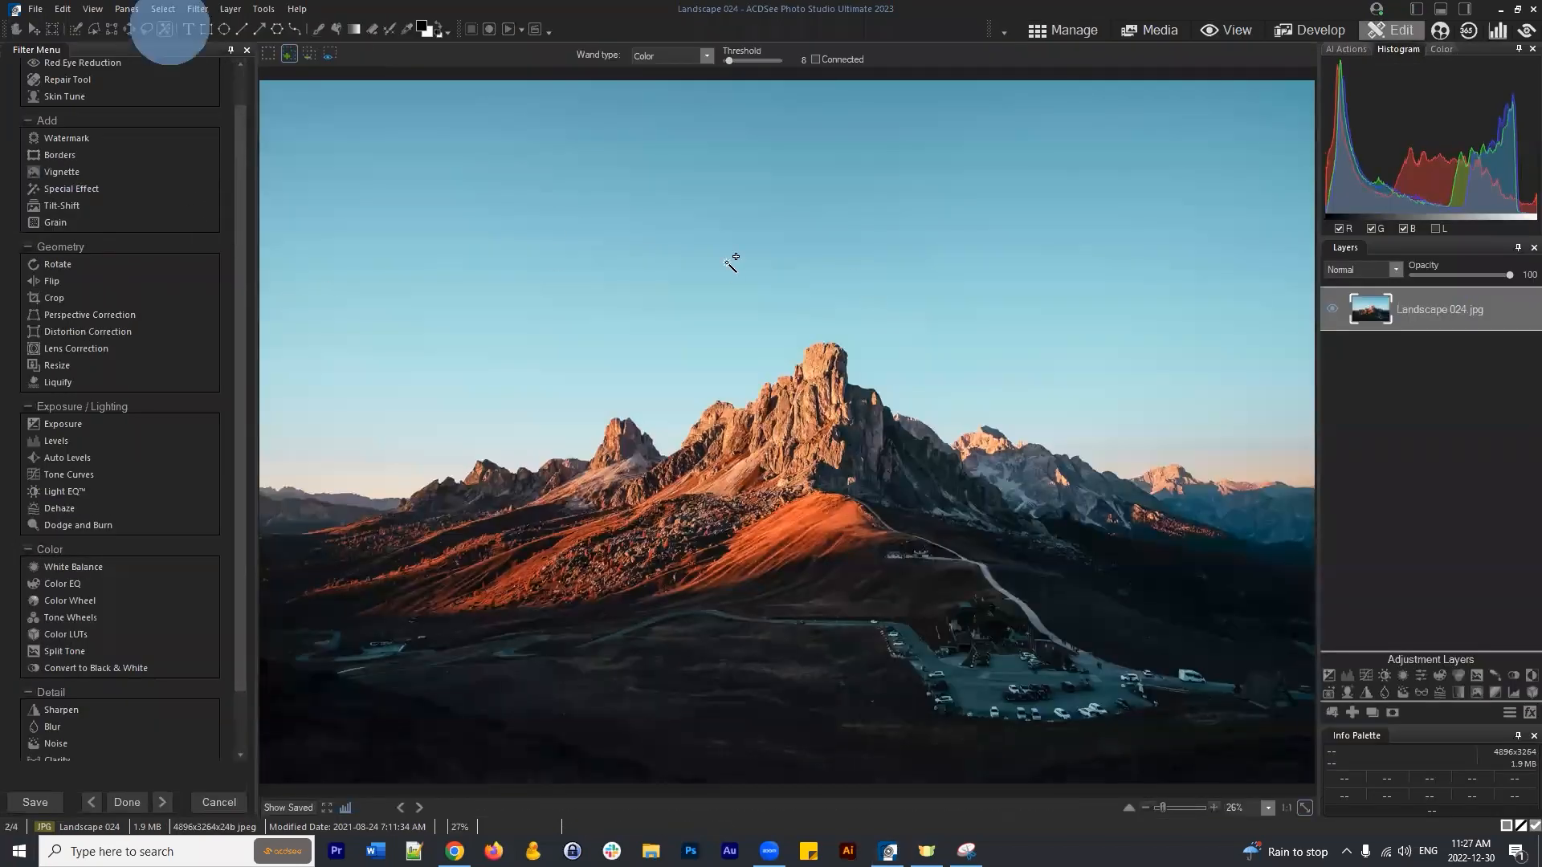
pyautogui.click(78, 26)
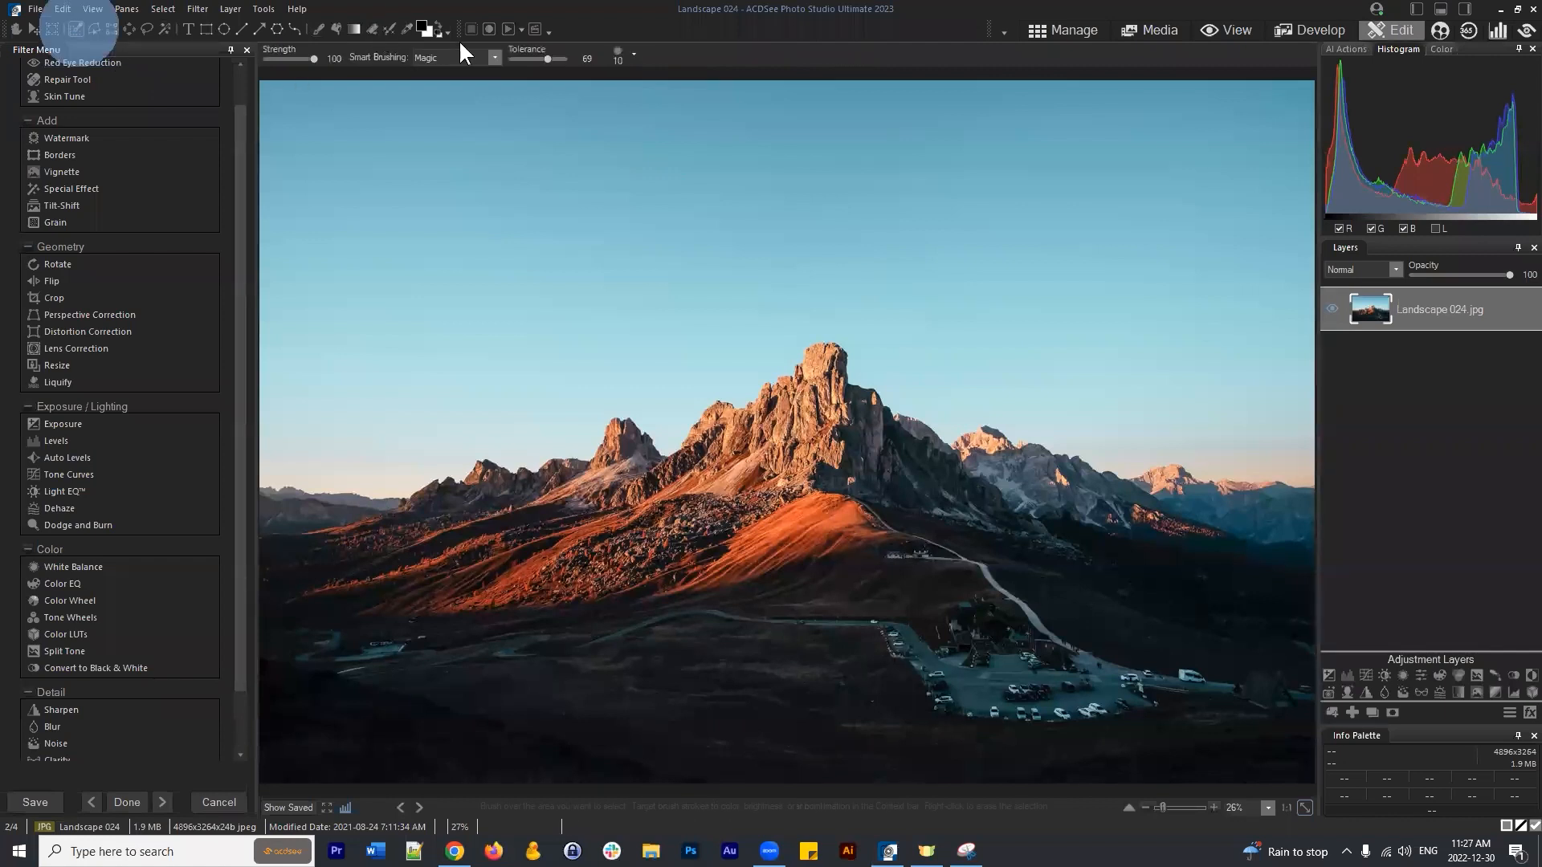
pyautogui.click(546, 55)
pyautogui.scroll(10, 590, 301)
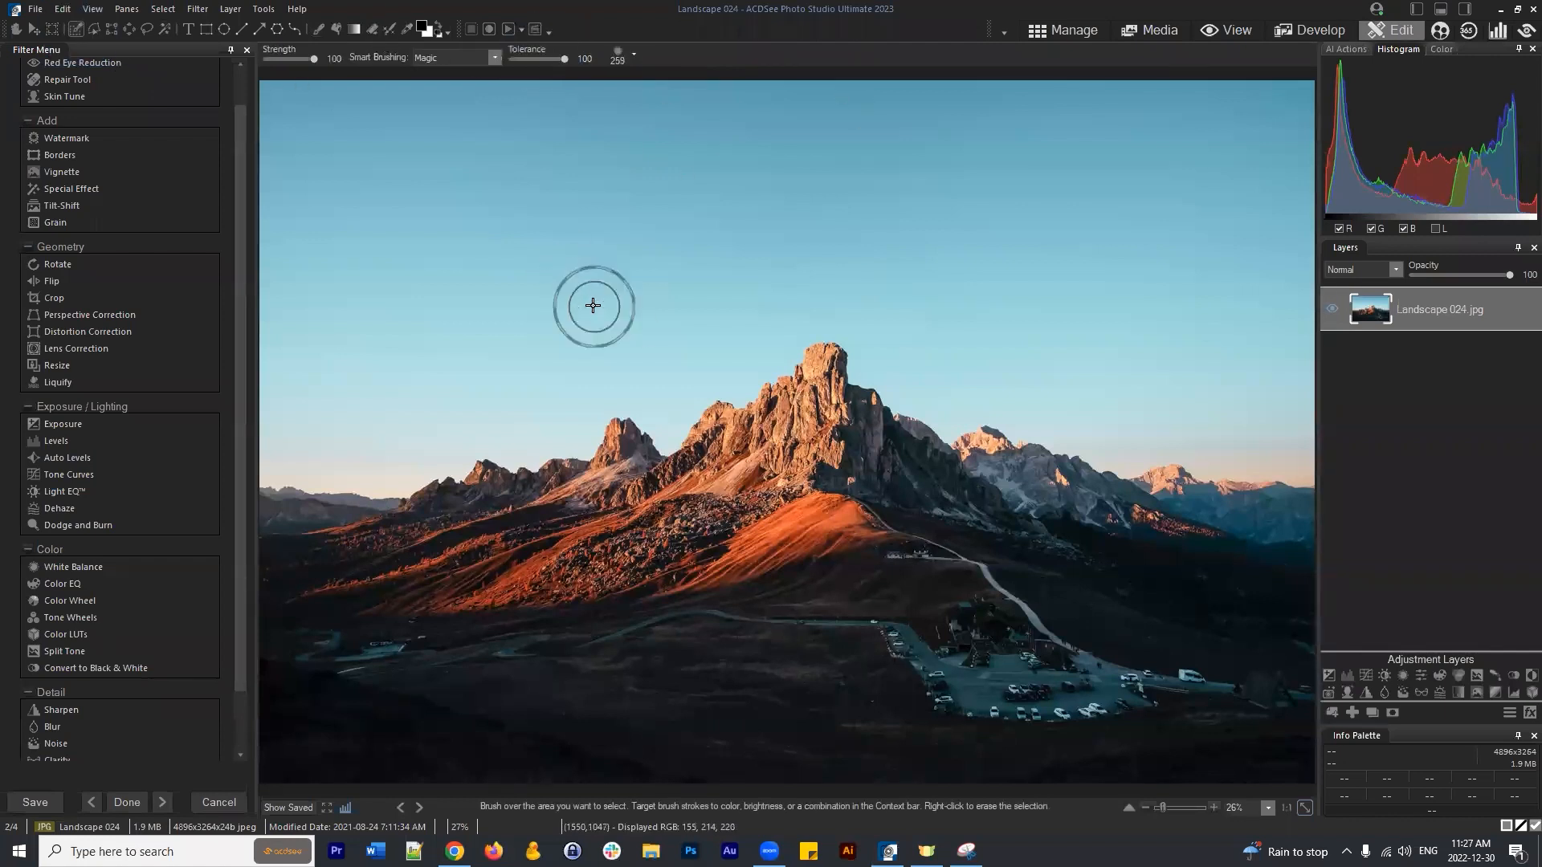
pyautogui.moveTo(523, 399)
pyautogui.mouseDown()
pyautogui.moveTo(377, 409)
pyautogui.moveTo(321, 434)
pyautogui.moveTo(265, 417)
pyautogui.moveTo(403, 286)
pyautogui.moveTo(723, 344)
pyautogui.moveTo(688, 334)
pyautogui.moveTo(613, 128)
pyautogui.moveTo(823, 220)
pyautogui.moveTo(795, 261)
pyautogui.mouseUp()
pyautogui.rightClick(653, 551)
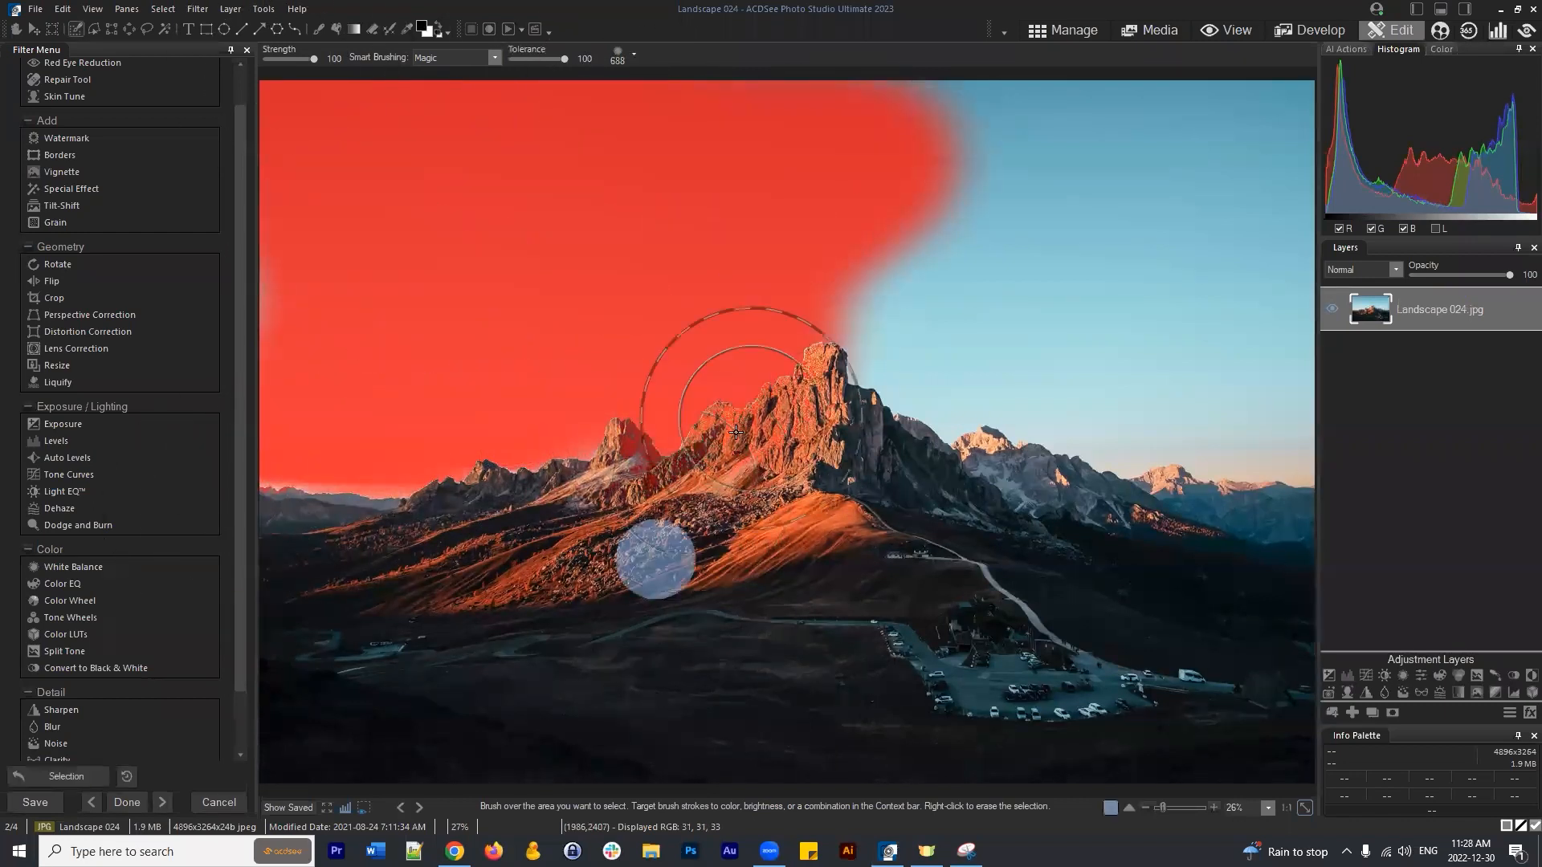
pyautogui.rightClick(745, 431)
pyautogui.moveTo(592, 268)
pyautogui.mouseDown()
pyautogui.moveTo(706, 345)
pyautogui.moveTo(809, 189)
pyautogui.moveTo(949, 379)
pyautogui.moveTo(1016, 345)
pyautogui.moveTo(1132, 386)
pyautogui.moveTo(1140, 442)
pyautogui.moveTo(1248, 467)
pyautogui.moveTo(1280, 465)
pyautogui.moveTo(1293, 441)
pyautogui.moveTo(1294, 457)
pyautogui.moveTo(1022, 148)
pyautogui.moveTo(976, 160)
pyautogui.moveTo(993, 201)
pyautogui.moveTo(964, 225)
pyautogui.mouseUp()
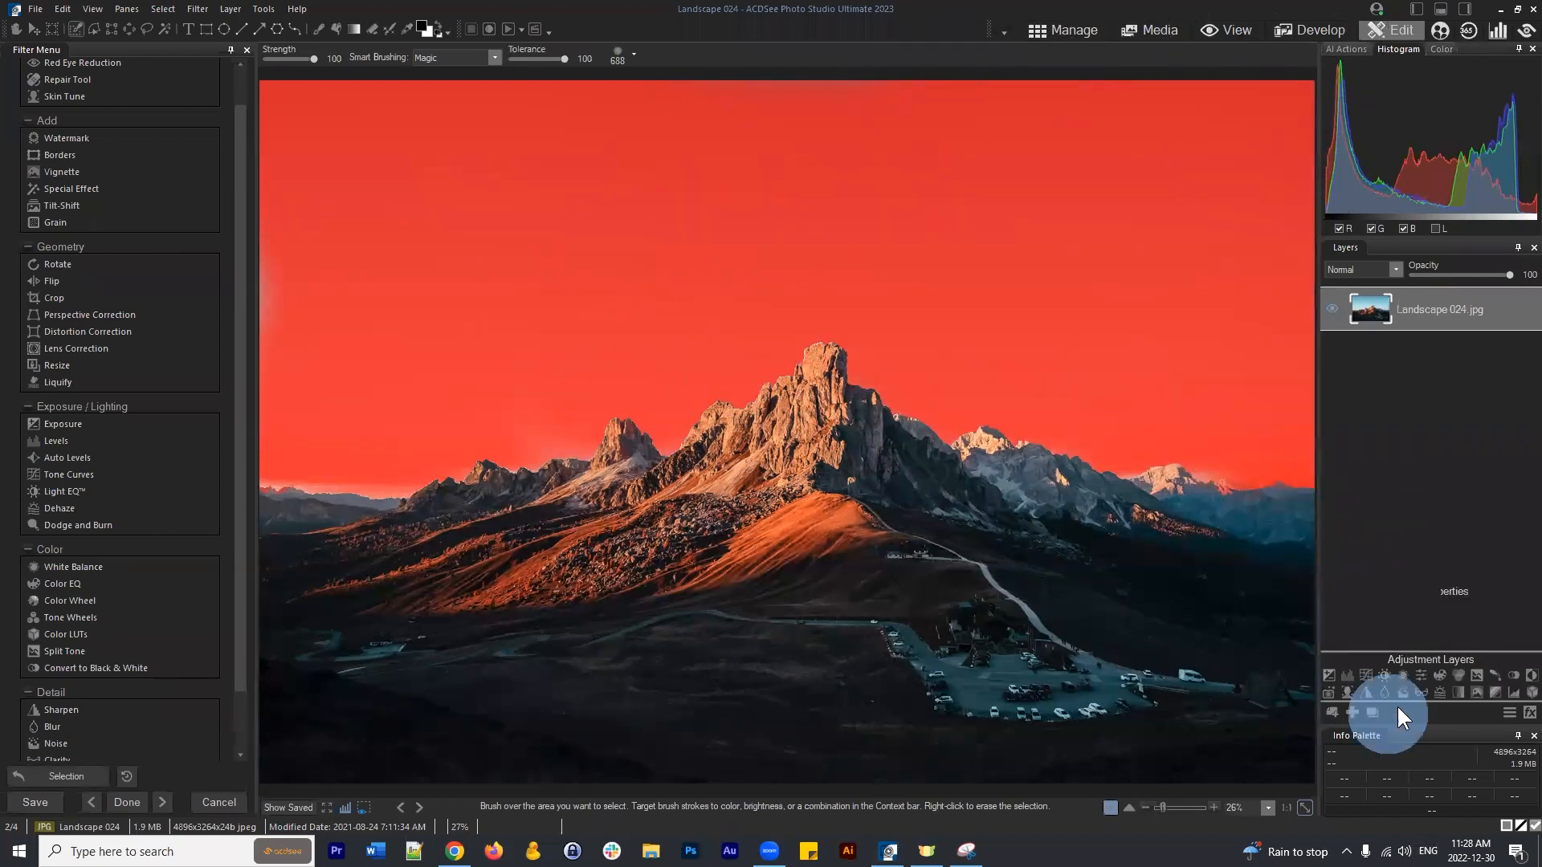
# Mask the Landscape 024 layer from the sky selection, inverting the mask to hide the sky, and clear the selection.
pyautogui.click(1375, 713)
pyautogui.click(1507, 641)
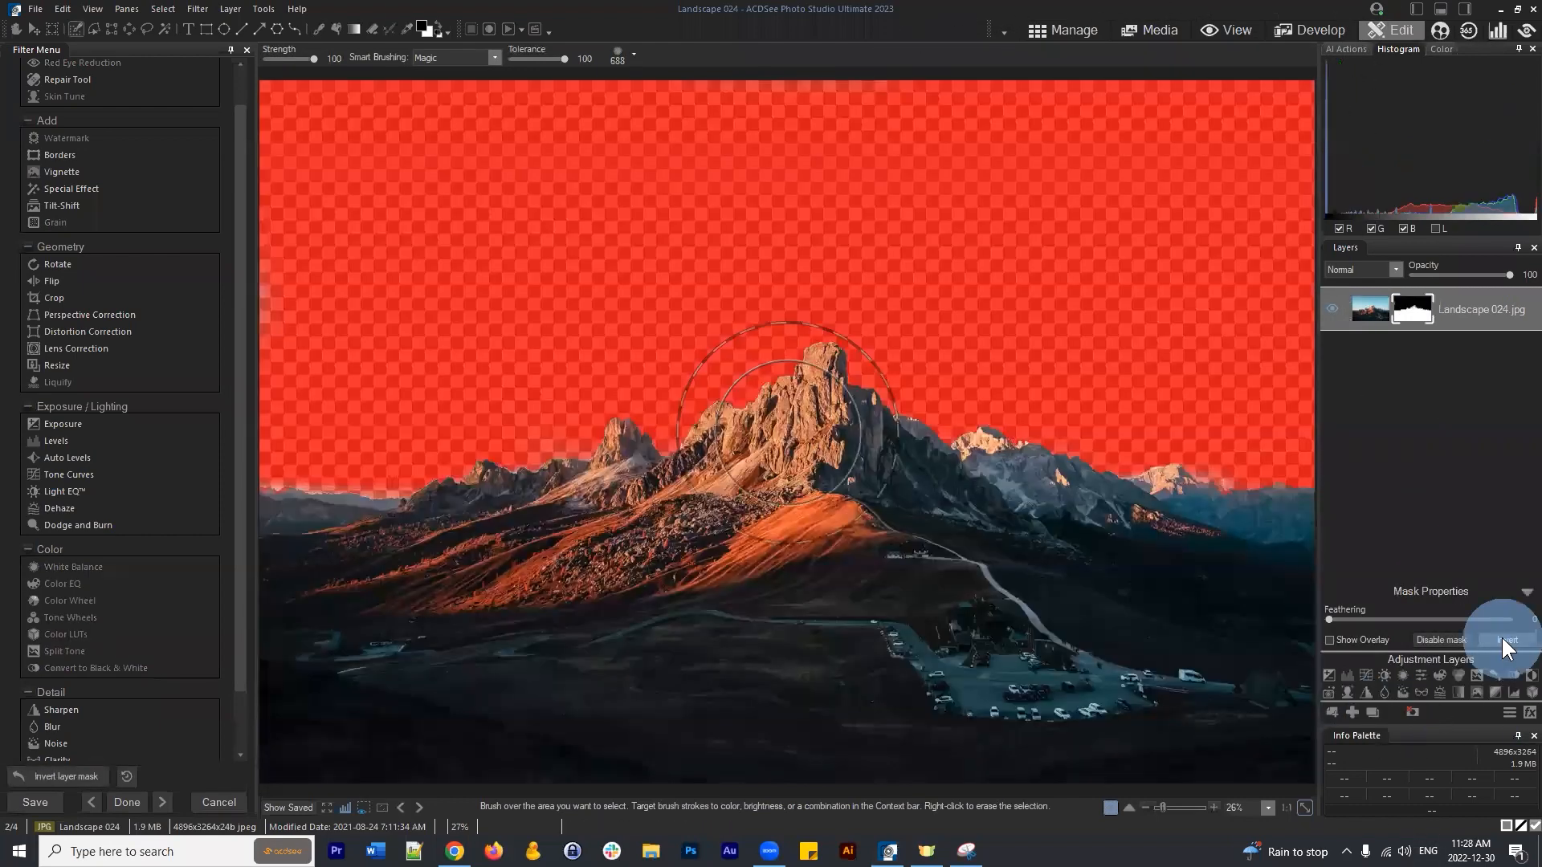
pyautogui.click(162, 8)
pyautogui.click(183, 36)
pyautogui.click(185, 35)
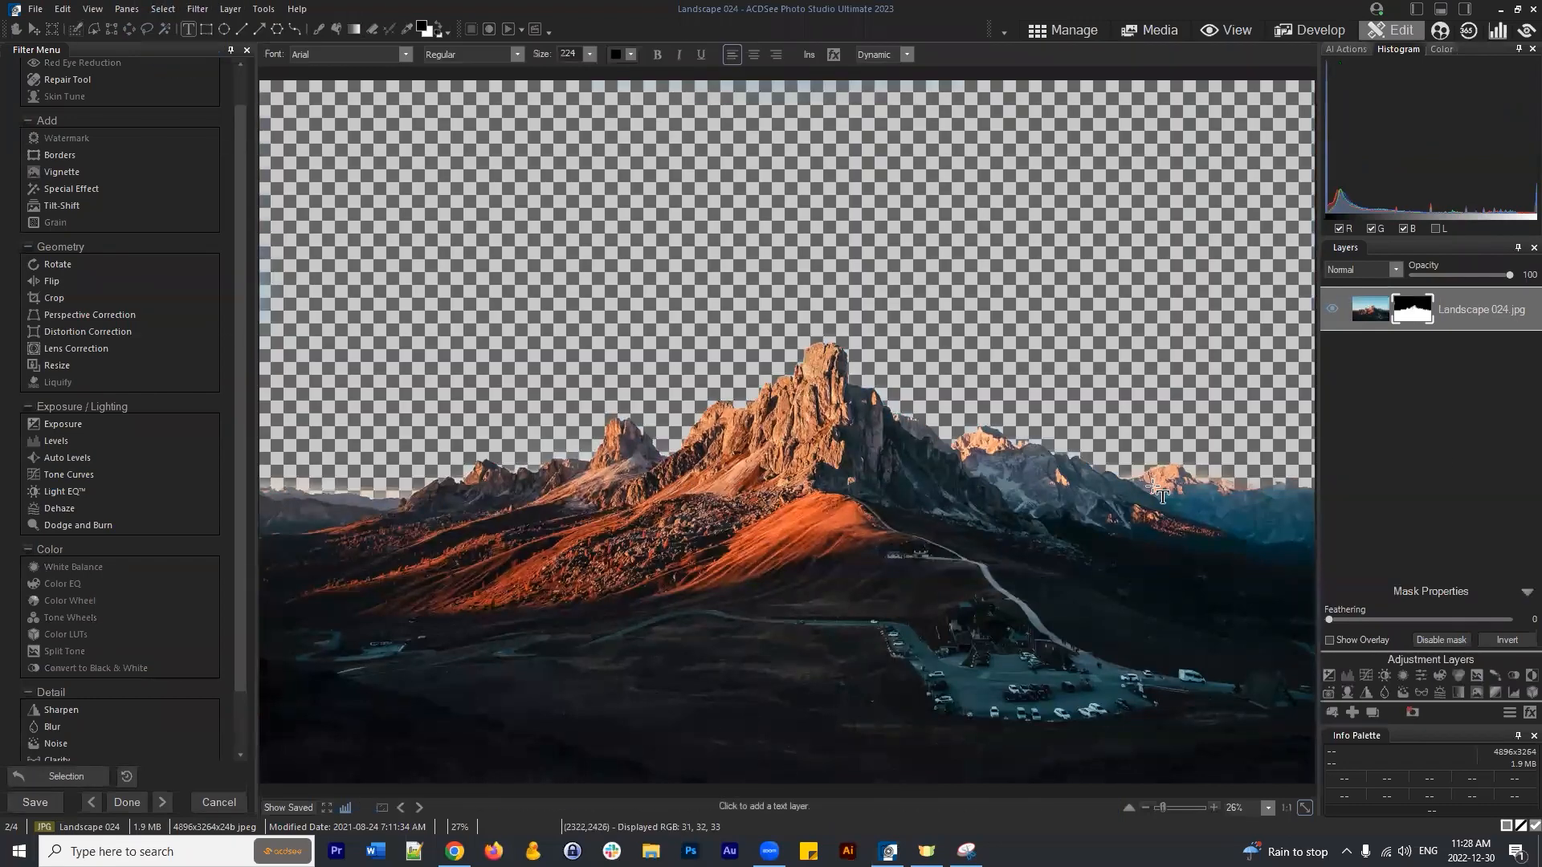
pyautogui.click(1441, 386)
# Add the Landscape 024 layer mask to the selection and refine that selection with the edge shifted to -20.
pyautogui.rightClick(1413, 316)
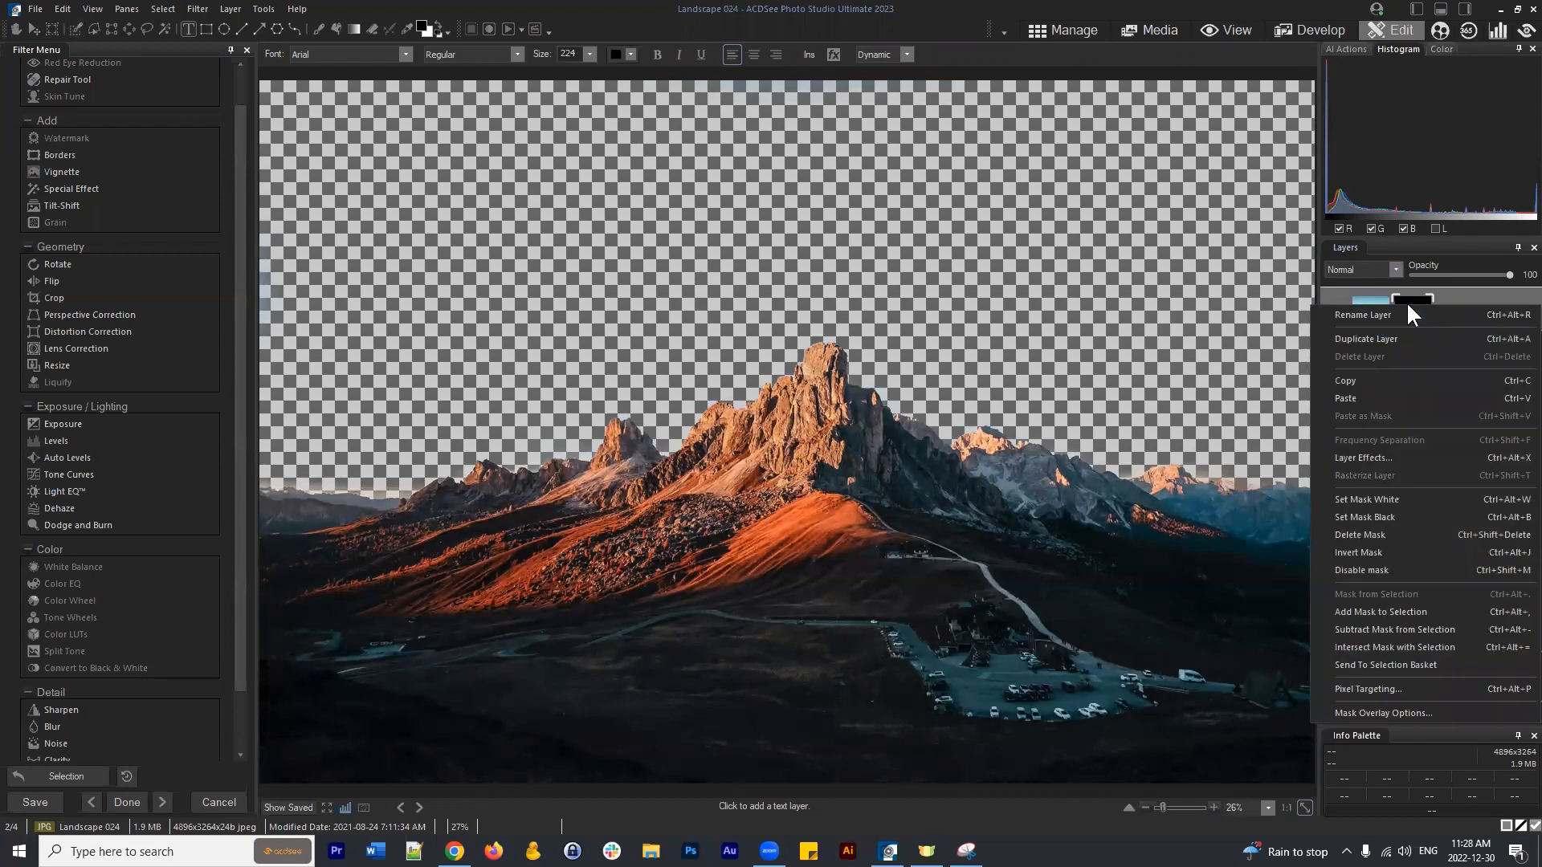
pyautogui.click(1386, 611)
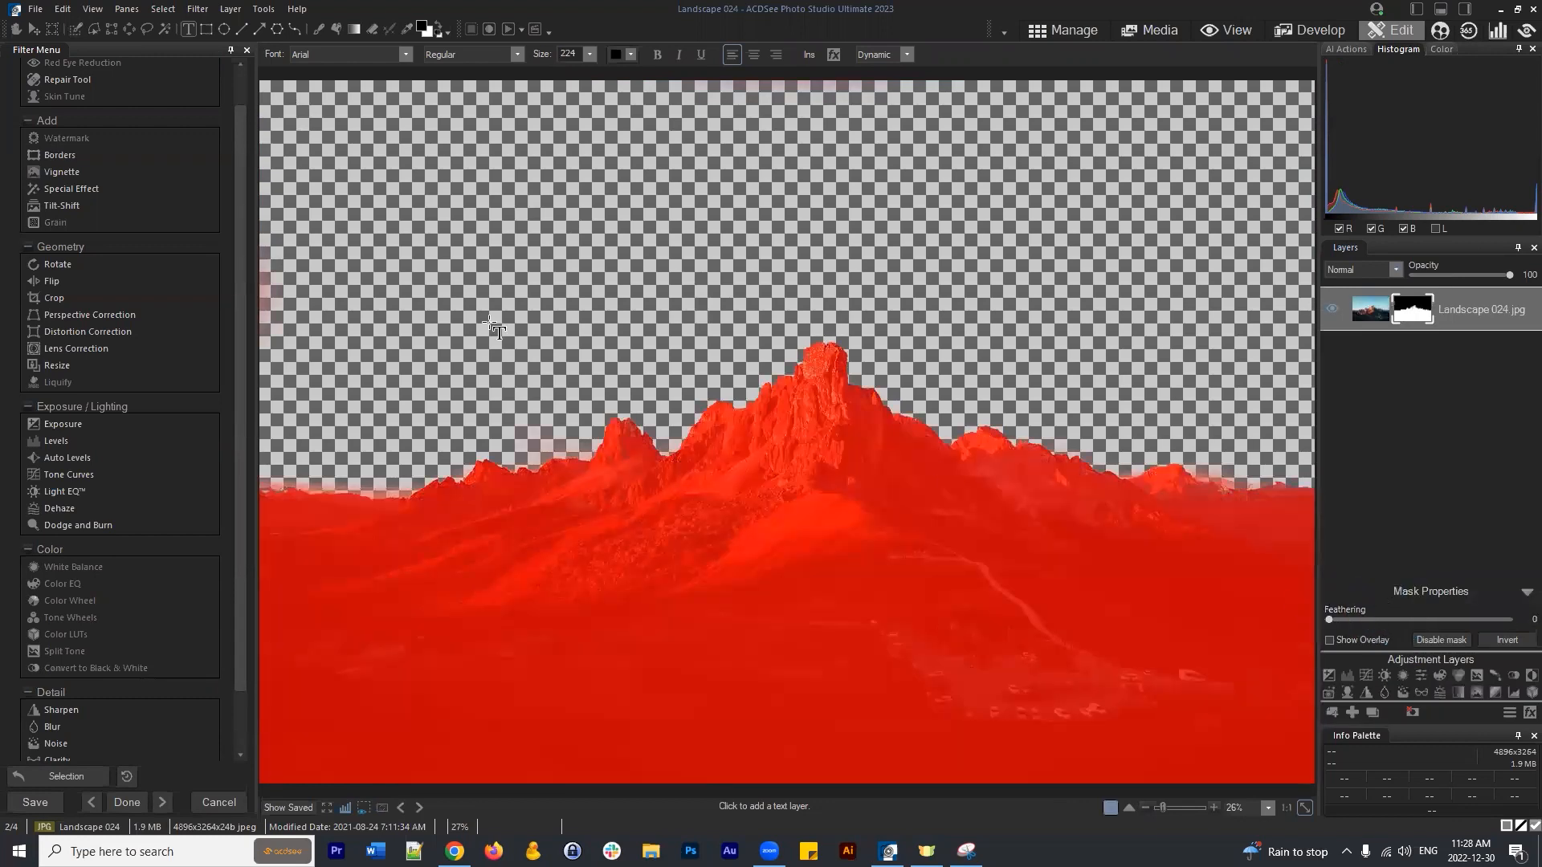
pyautogui.click(163, 8)
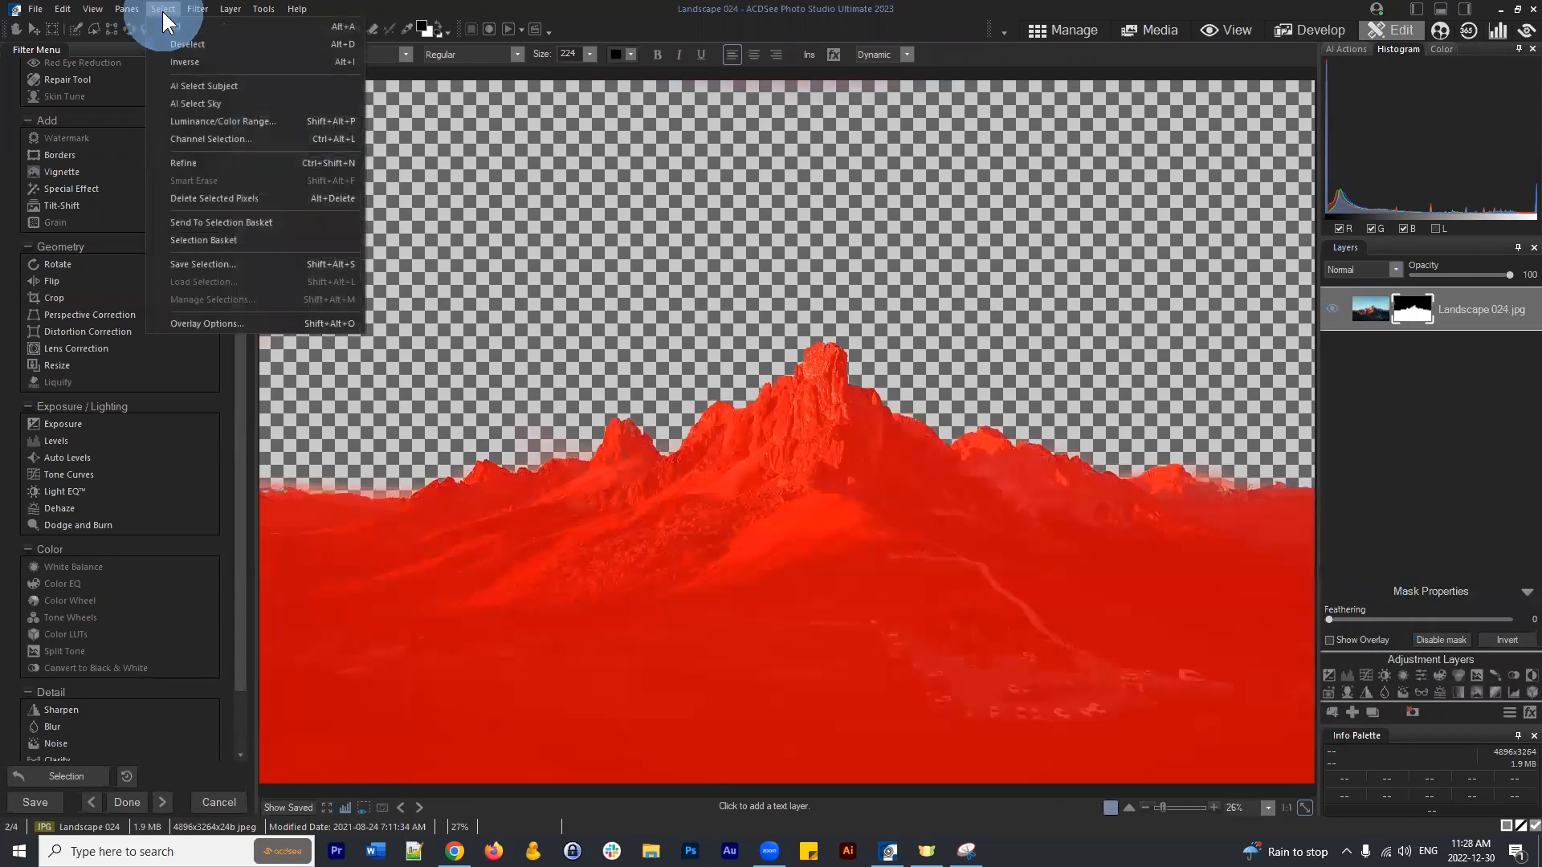
pyautogui.click(210, 157)
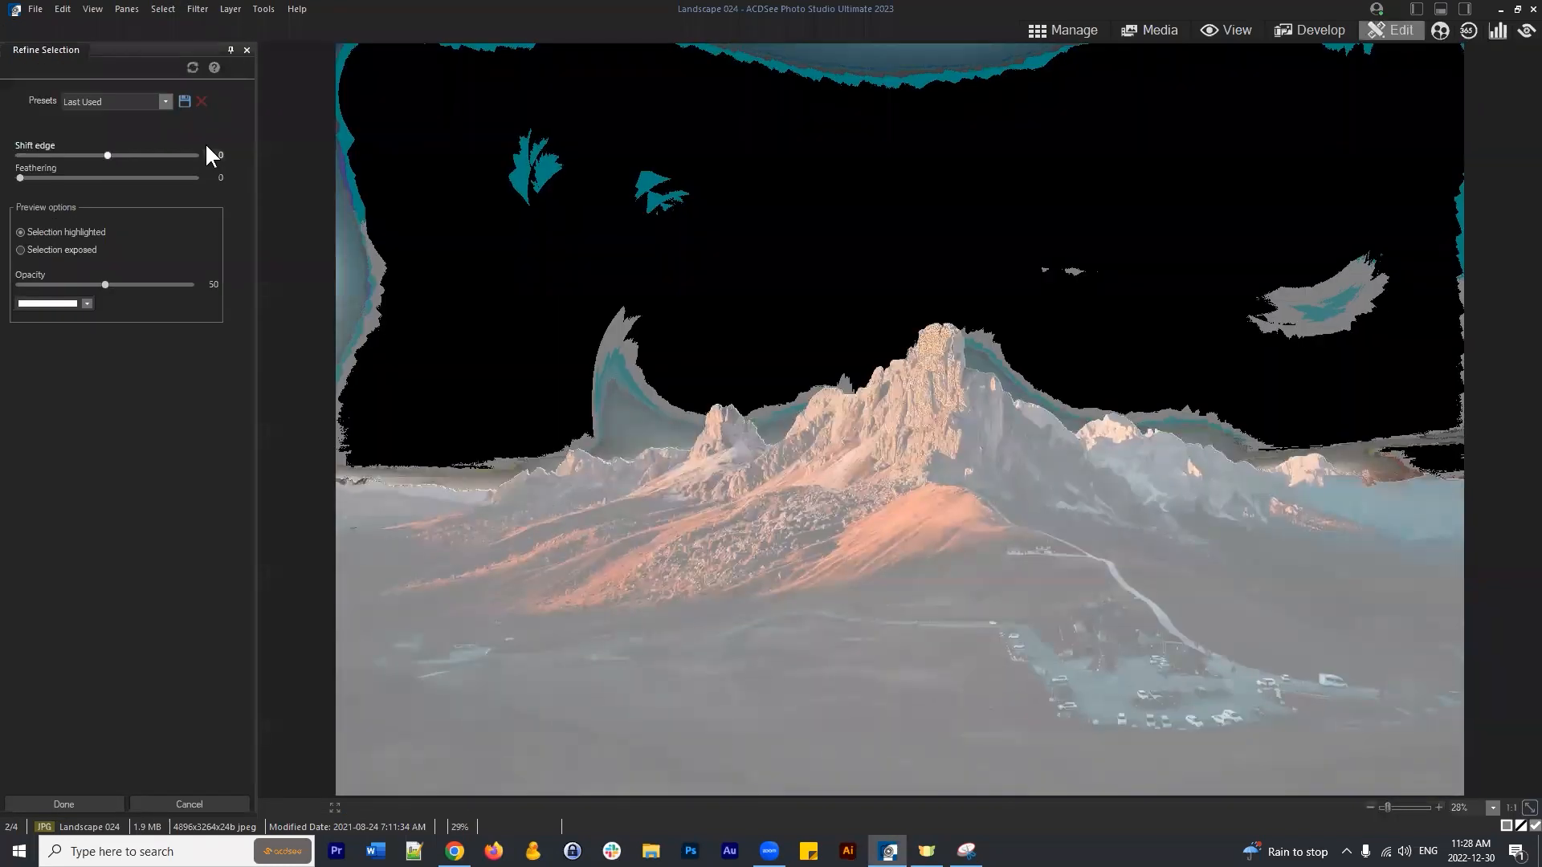
pyautogui.moveTo(108, 151)
pyautogui.mouseDown()
pyautogui.moveTo(54, 143)
pyautogui.moveTo(90, 153)
pyautogui.mouseUp()
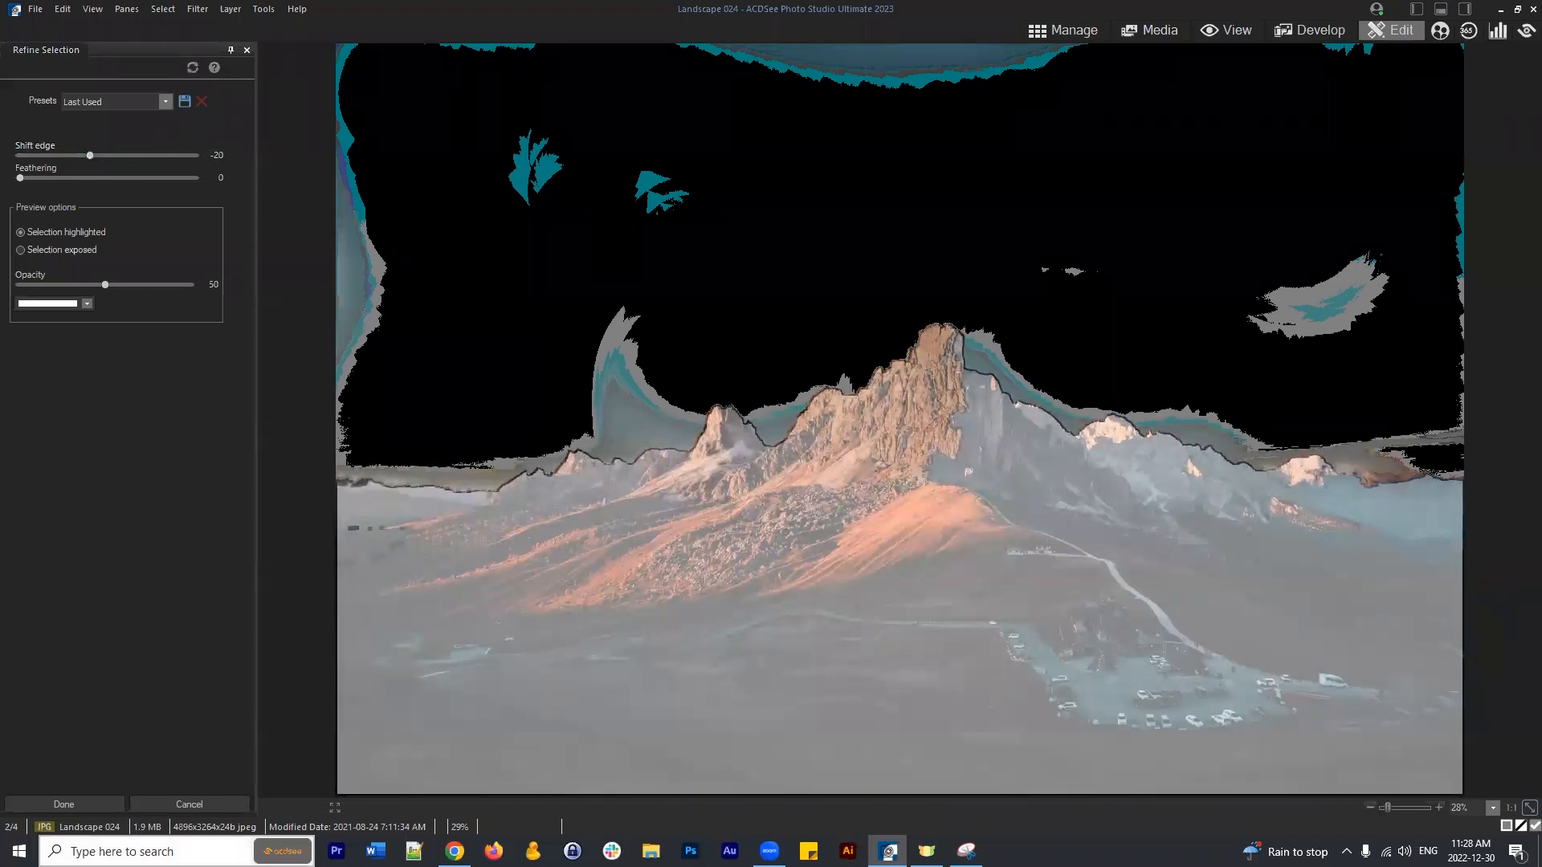
pyautogui.click(64, 804)
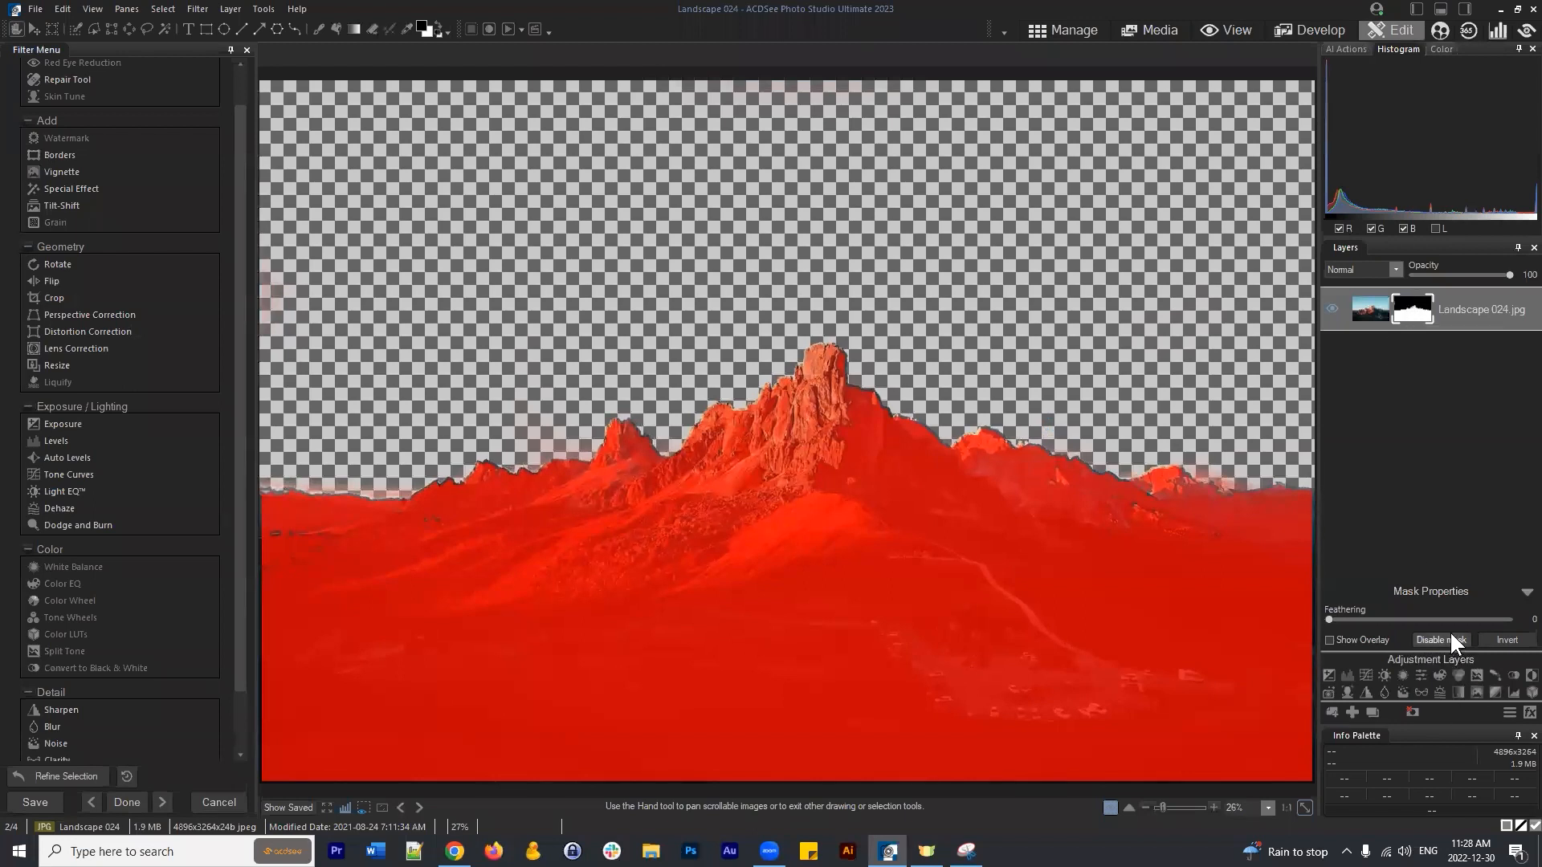
# Replace the layer mask with a new one made from the refined selection, and clear the selection.
pyautogui.click(1411, 710)
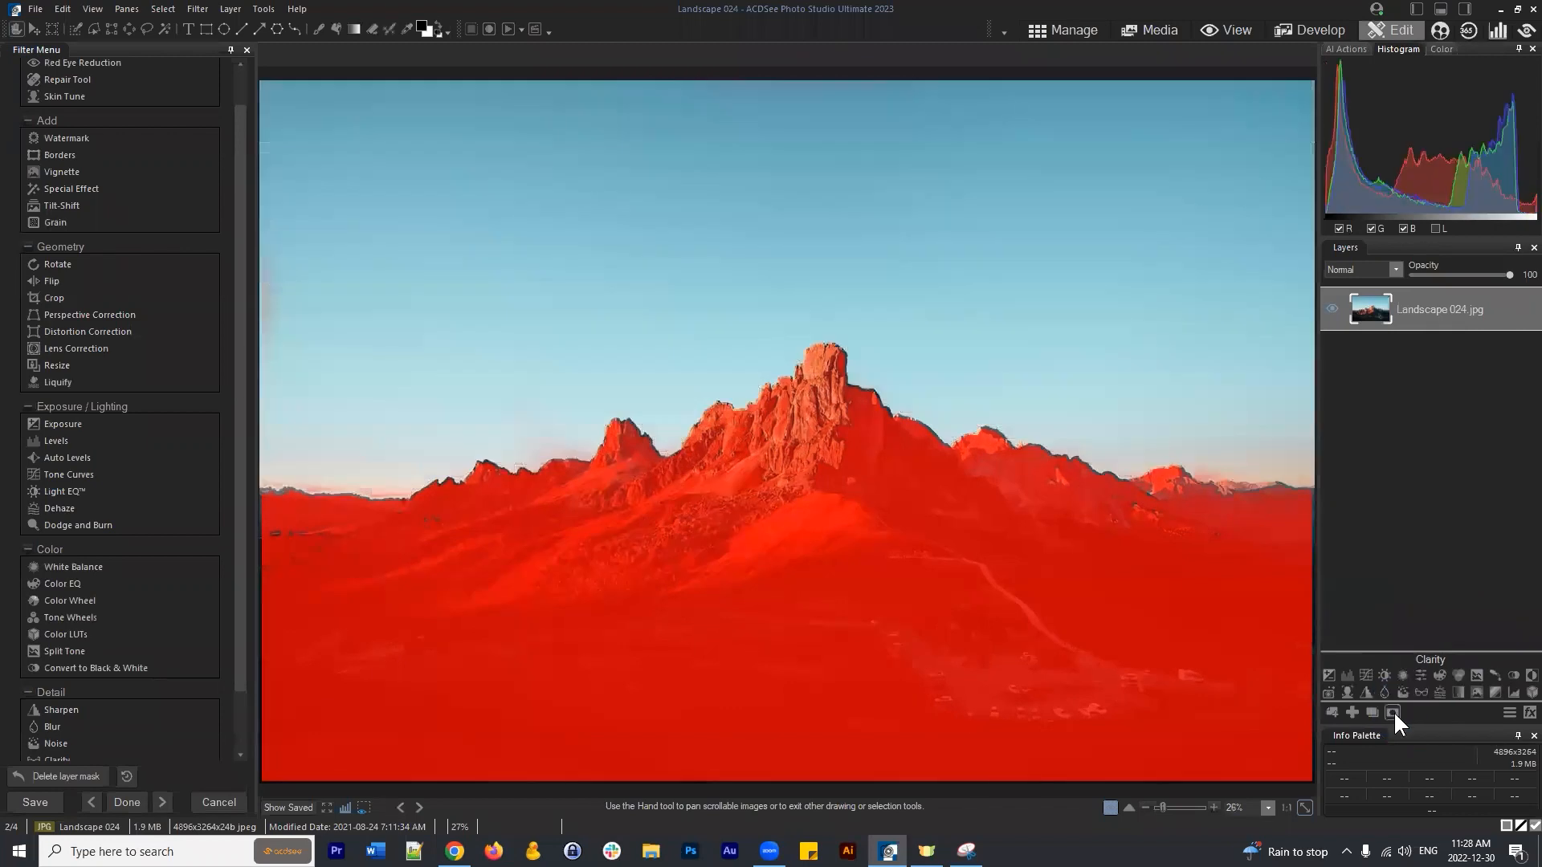
pyautogui.click(1393, 711)
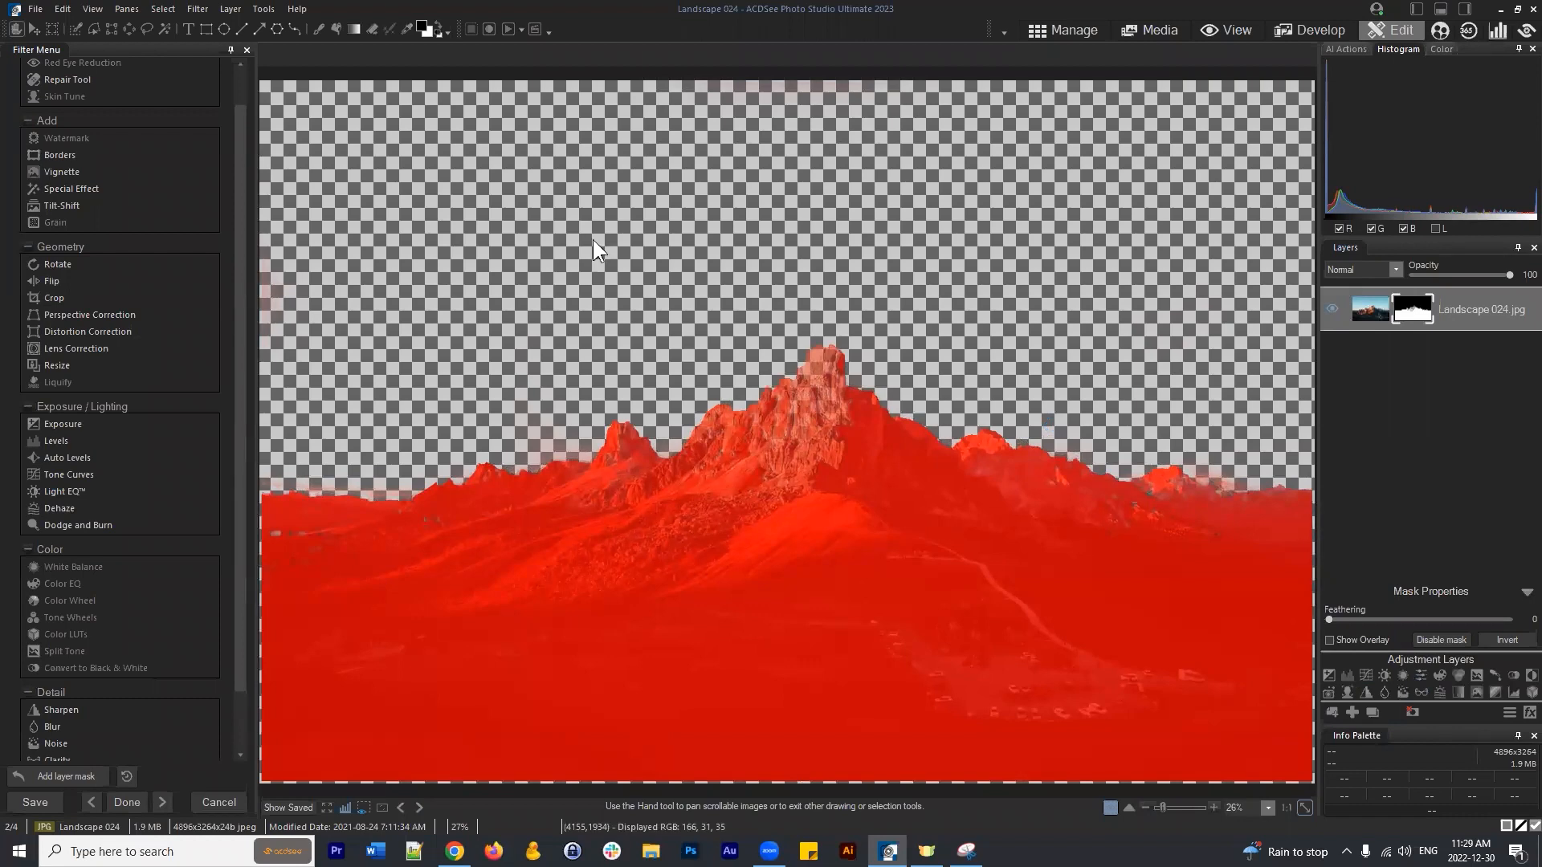
pyautogui.click(163, 9)
pyautogui.click(187, 44)
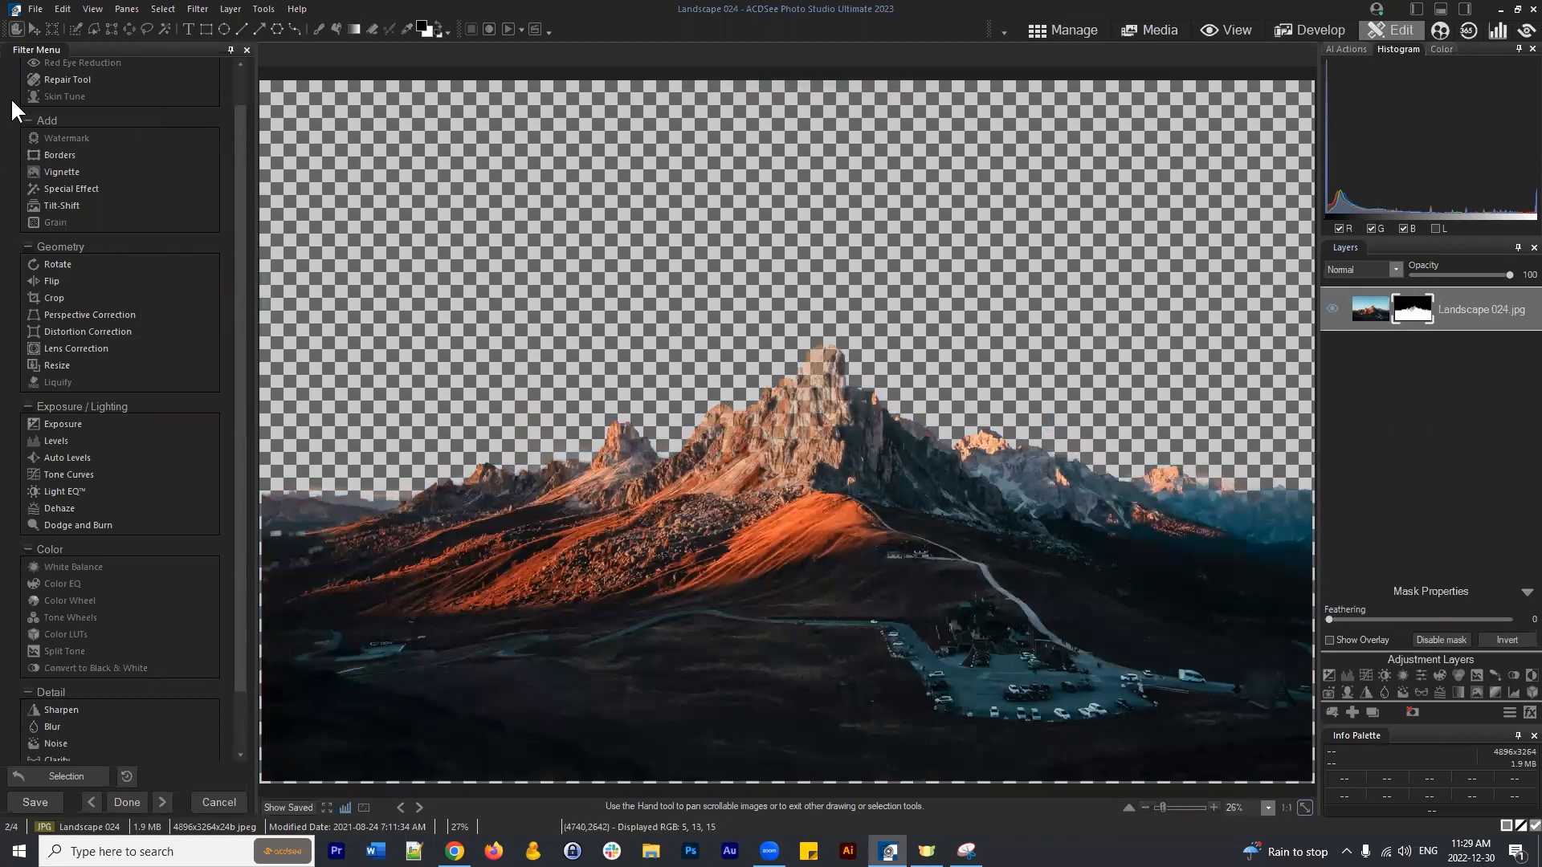
# Paint the layer mask along the left, bottom and right edges of the landscape with the Brush enlarged to size 301.
pyautogui.click(320, 31)
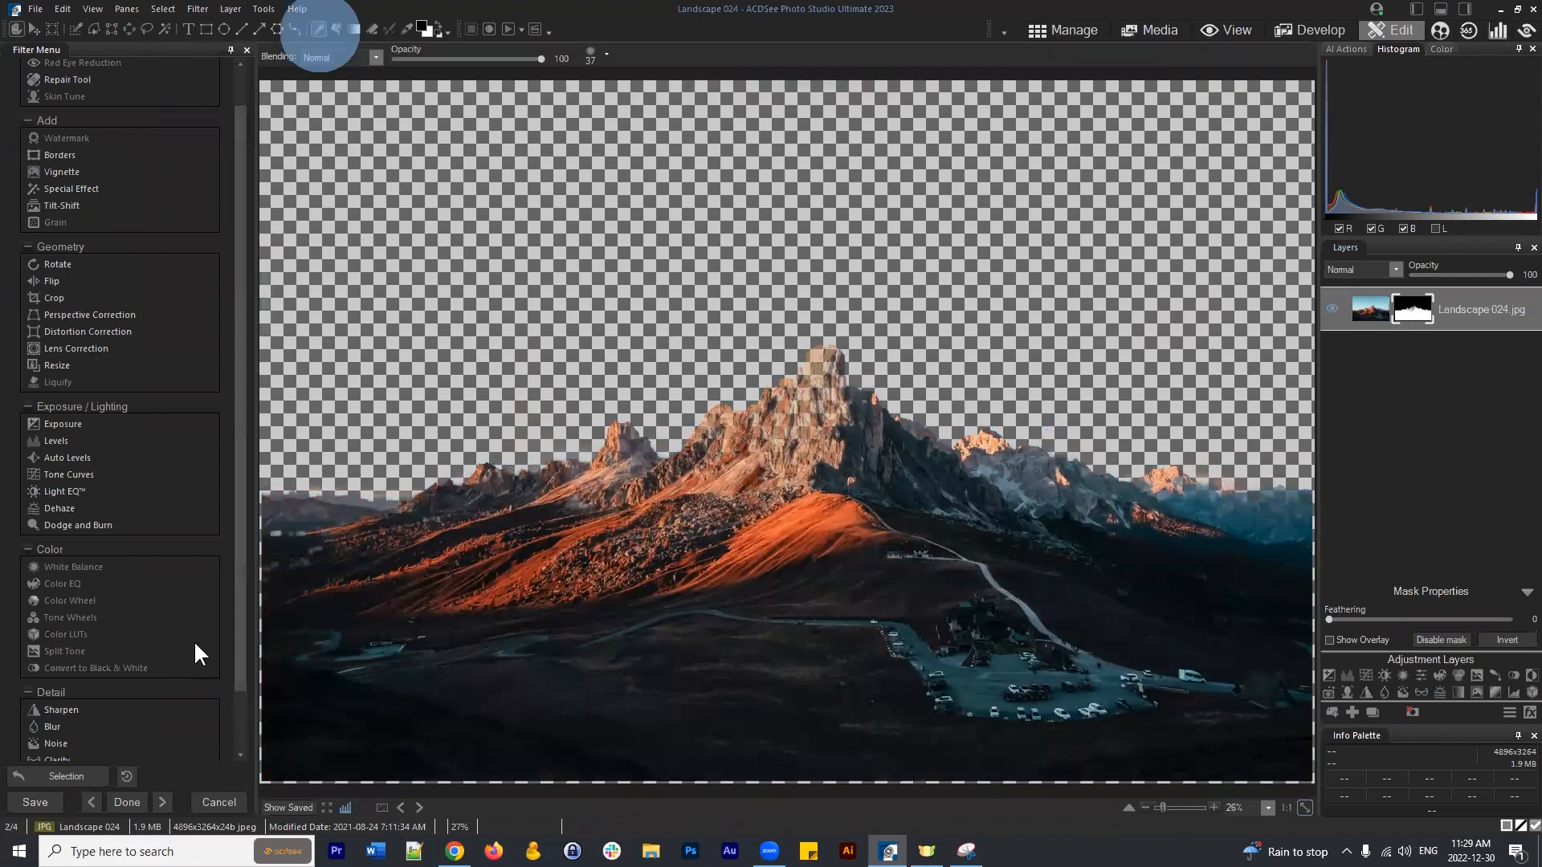
pyautogui.scroll(2, 194, 640)
pyautogui.click(265, 650)
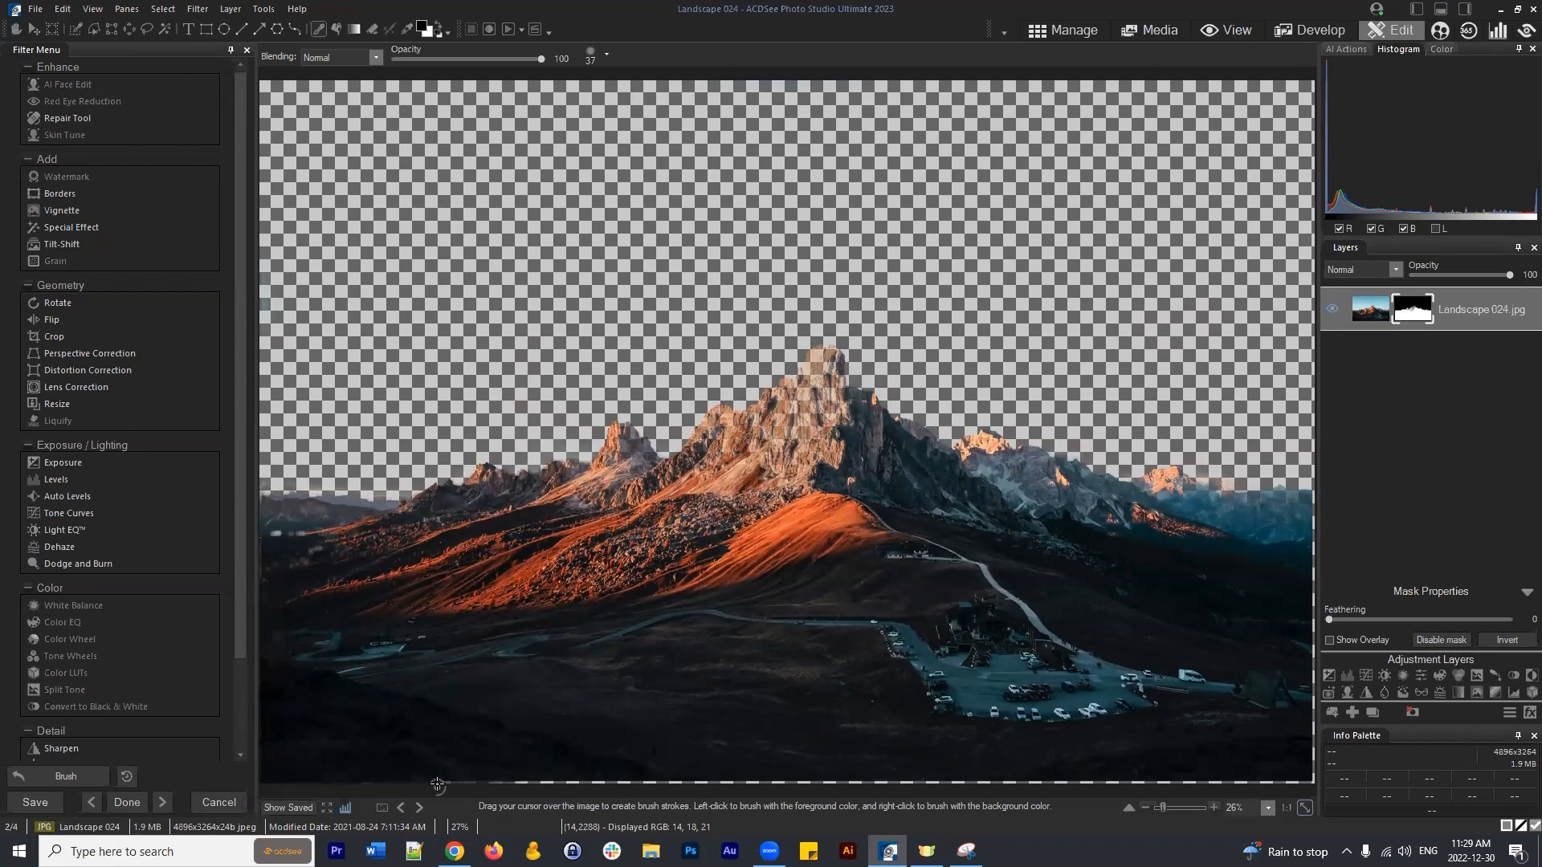
pyautogui.moveTo(437, 784)
pyautogui.mouseDown()
pyautogui.moveTo(466, 773)
pyautogui.moveTo(422, 771)
pyautogui.moveTo(439, 797)
pyautogui.moveTo(505, 777)
pyautogui.moveTo(476, 784)
pyautogui.moveTo(717, 788)
pyautogui.moveTo(648, 768)
pyautogui.moveTo(736, 696)
pyautogui.moveTo(721, 660)
pyautogui.moveTo(679, 698)
pyautogui.moveTo(657, 766)
pyautogui.moveTo(867, 769)
pyautogui.moveTo(1020, 793)
pyautogui.moveTo(780, 771)
pyautogui.moveTo(848, 771)
pyautogui.moveTo(816, 763)
pyautogui.moveTo(877, 750)
pyautogui.mouseUp()
pyautogui.scroll(10, 694, 730)
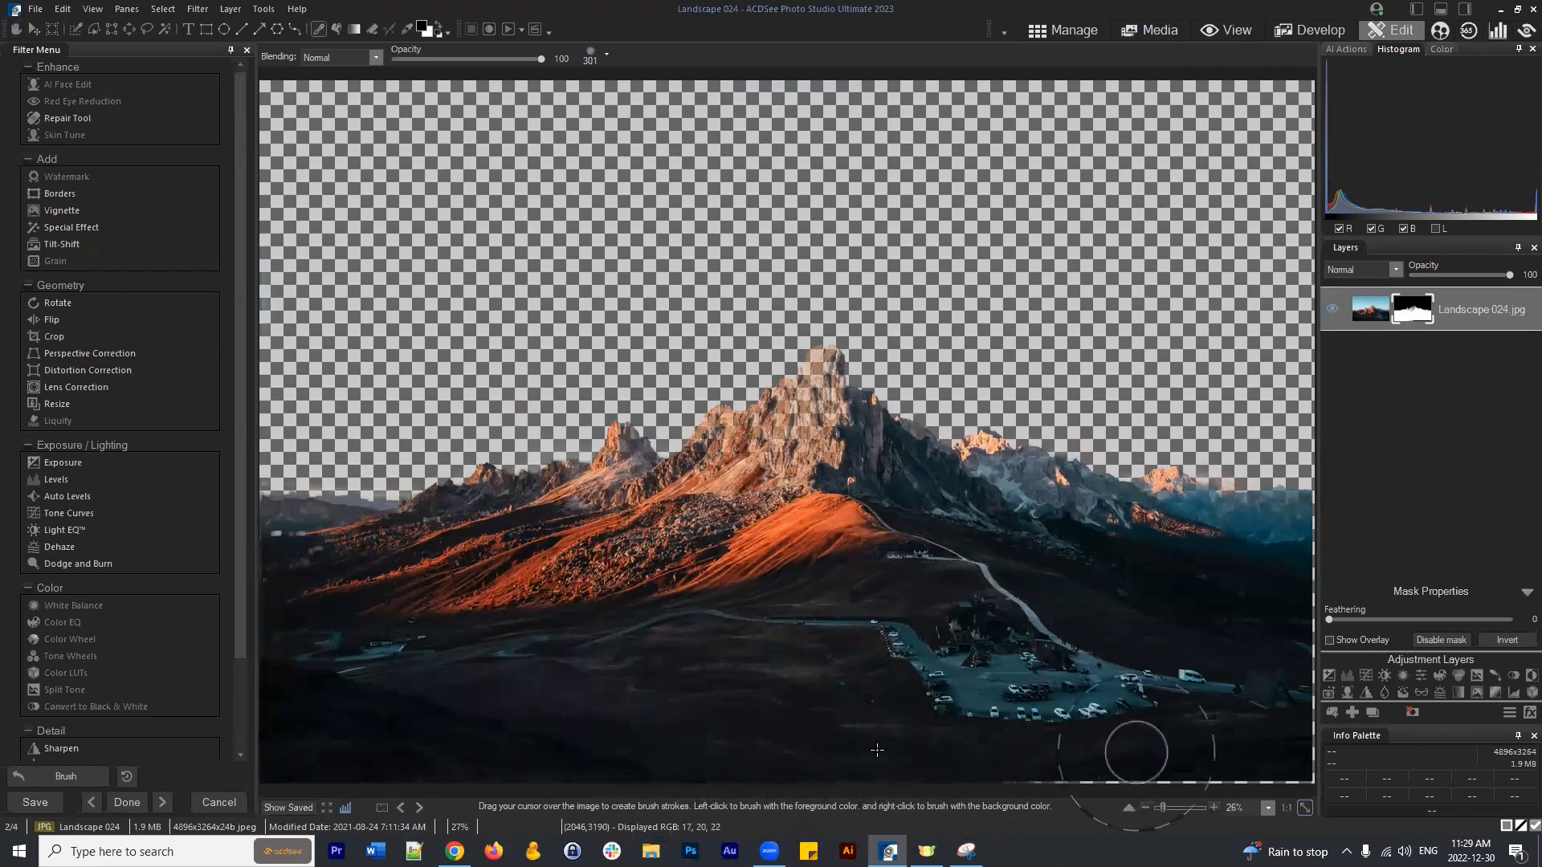
pyautogui.moveTo(1135, 751)
pyautogui.mouseDown()
pyautogui.moveTo(1094, 744)
pyautogui.moveTo(1314, 759)
pyautogui.mouseUp()
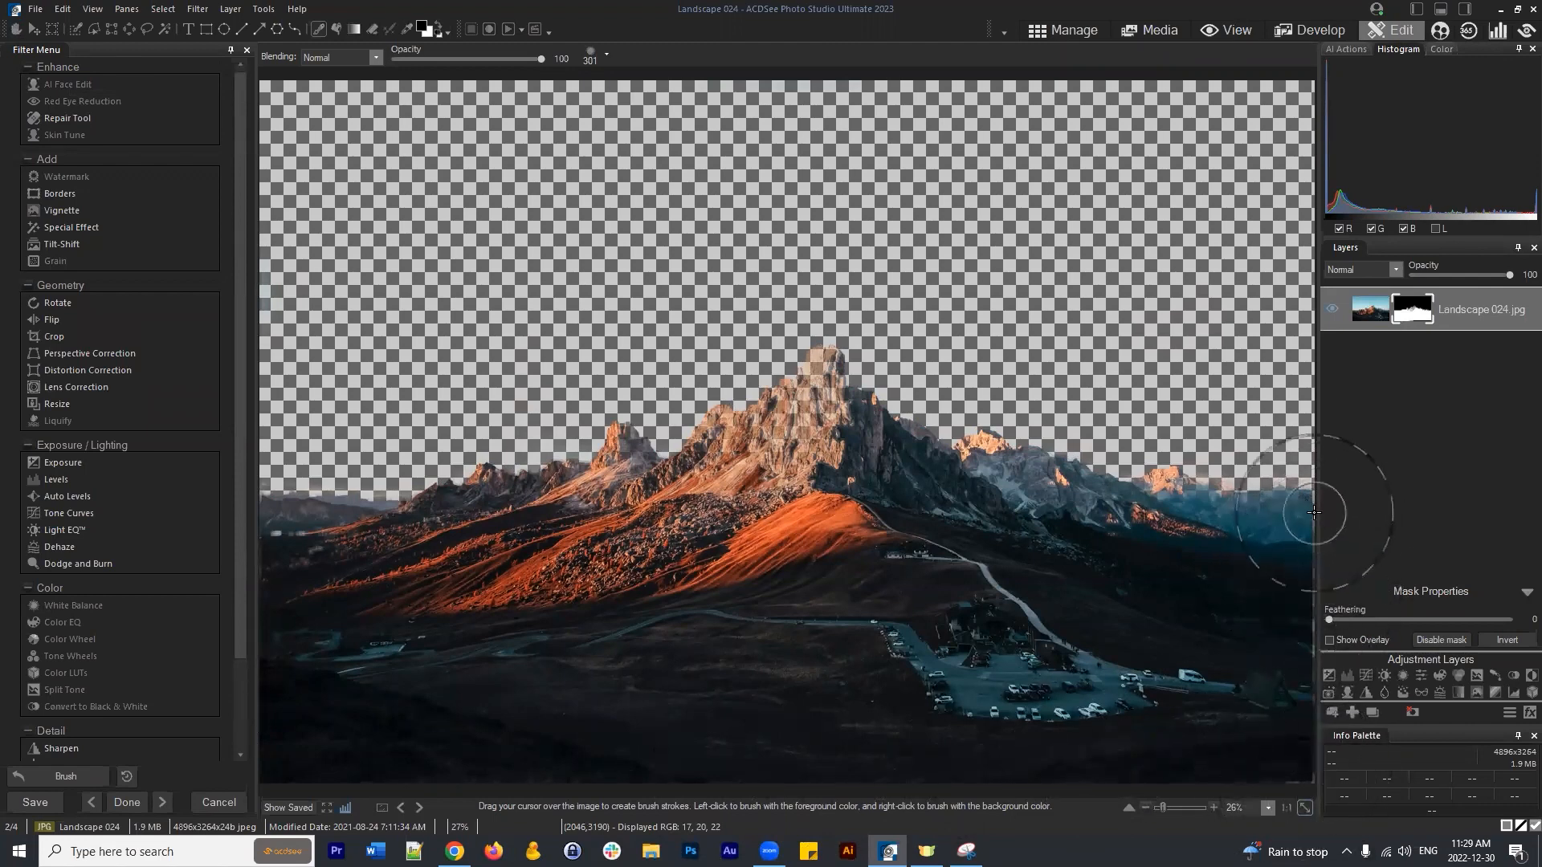
pyautogui.moveTo(1317, 536); pyautogui.dragTo(1301, 595)
pyautogui.moveTo(1296, 503)
pyautogui.mouseDown()
pyautogui.moveTo(1289, 721)
pyautogui.moveTo(1336, 561)
pyautogui.mouseUp()
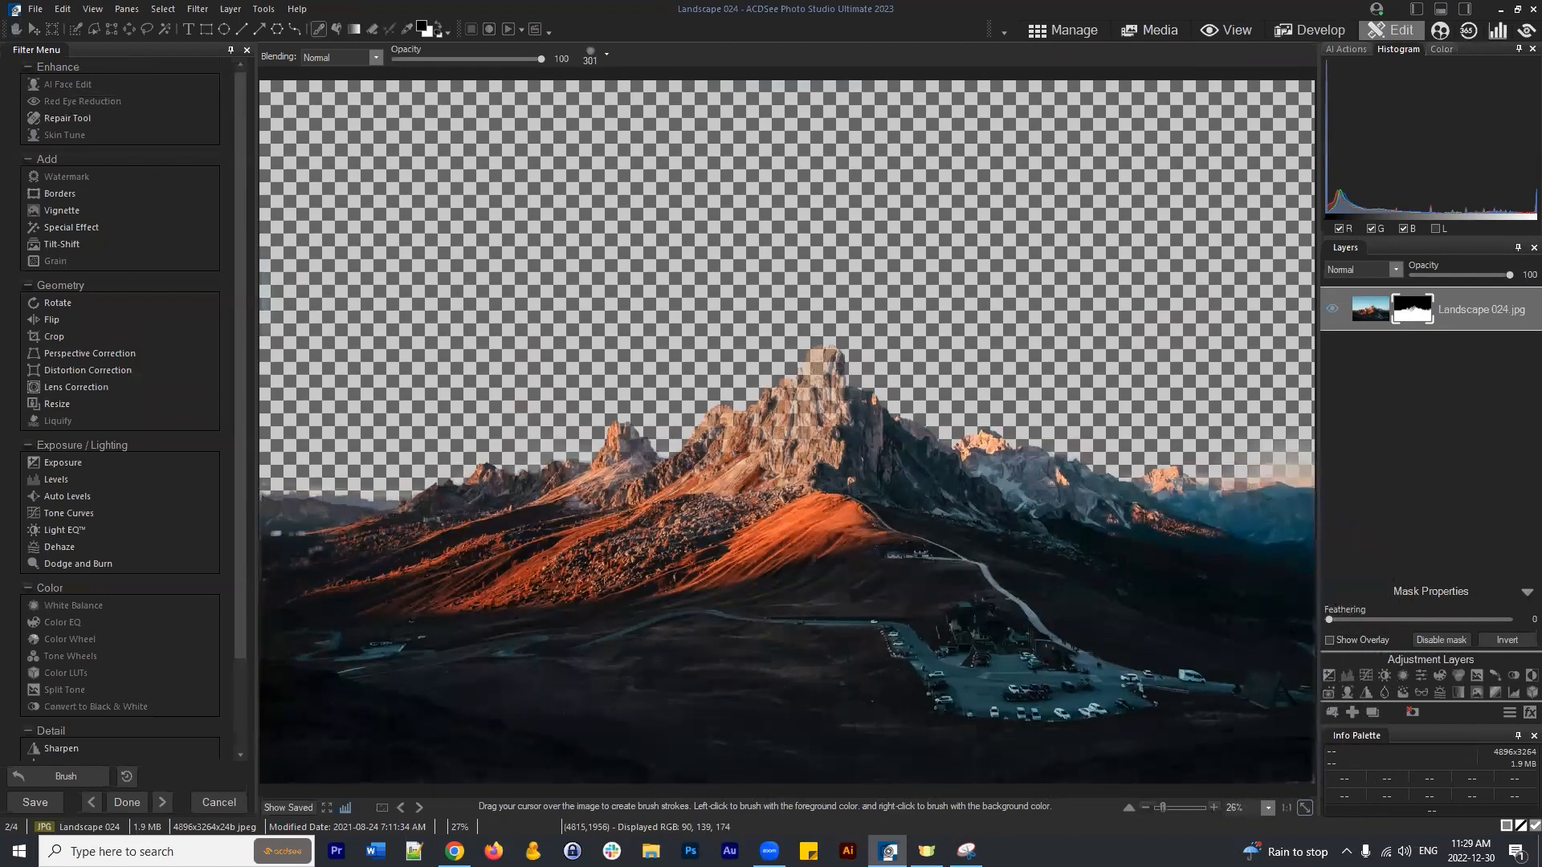
# Add the painted layer mask to the selection and try inverting the mask.
pyautogui.rightClick(1416, 309)
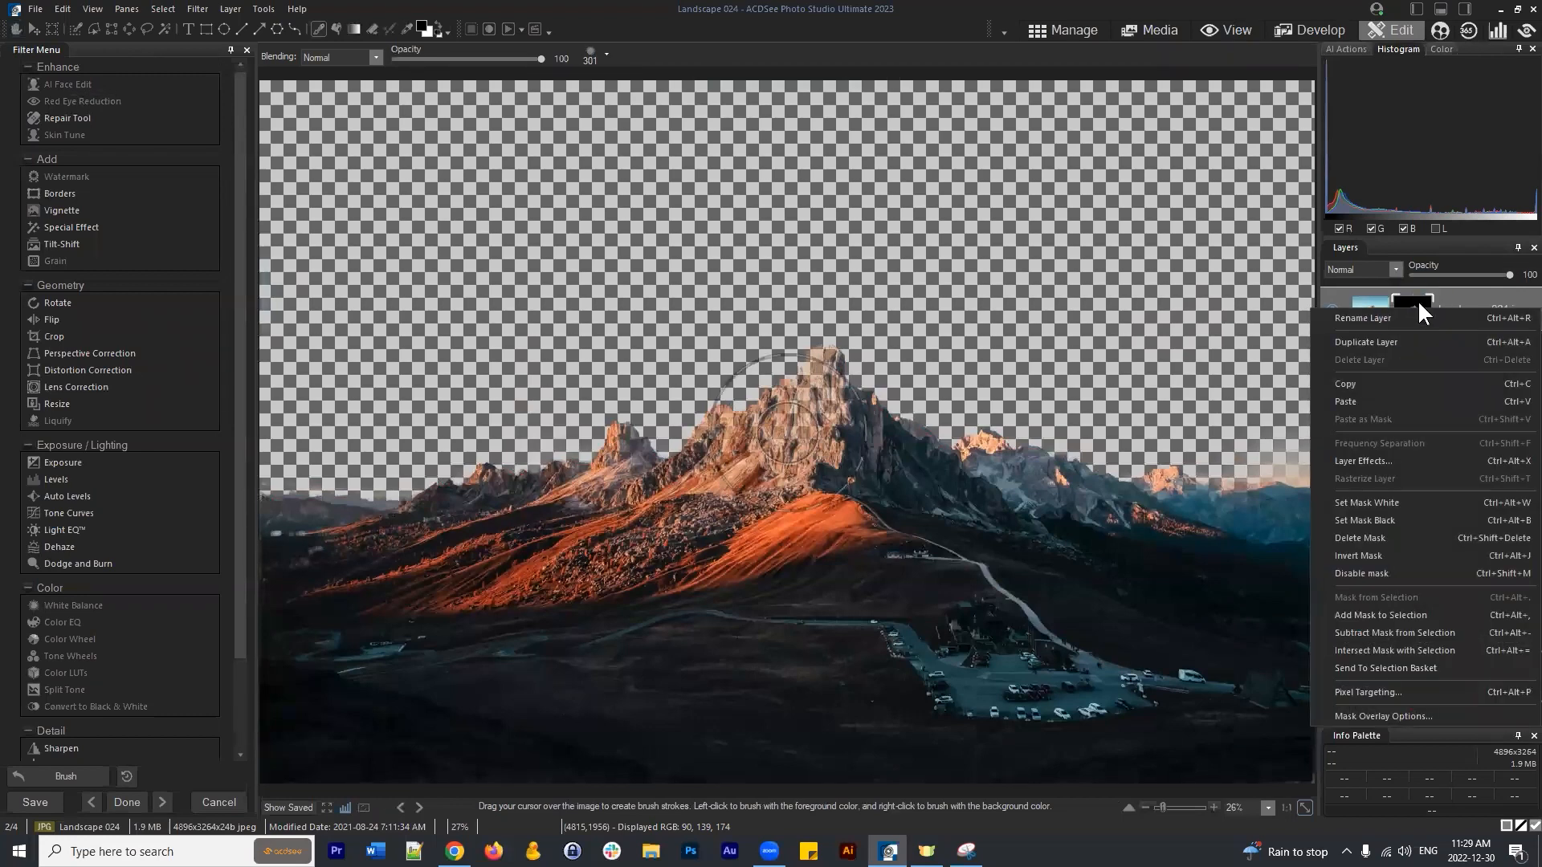
pyautogui.click(1418, 615)
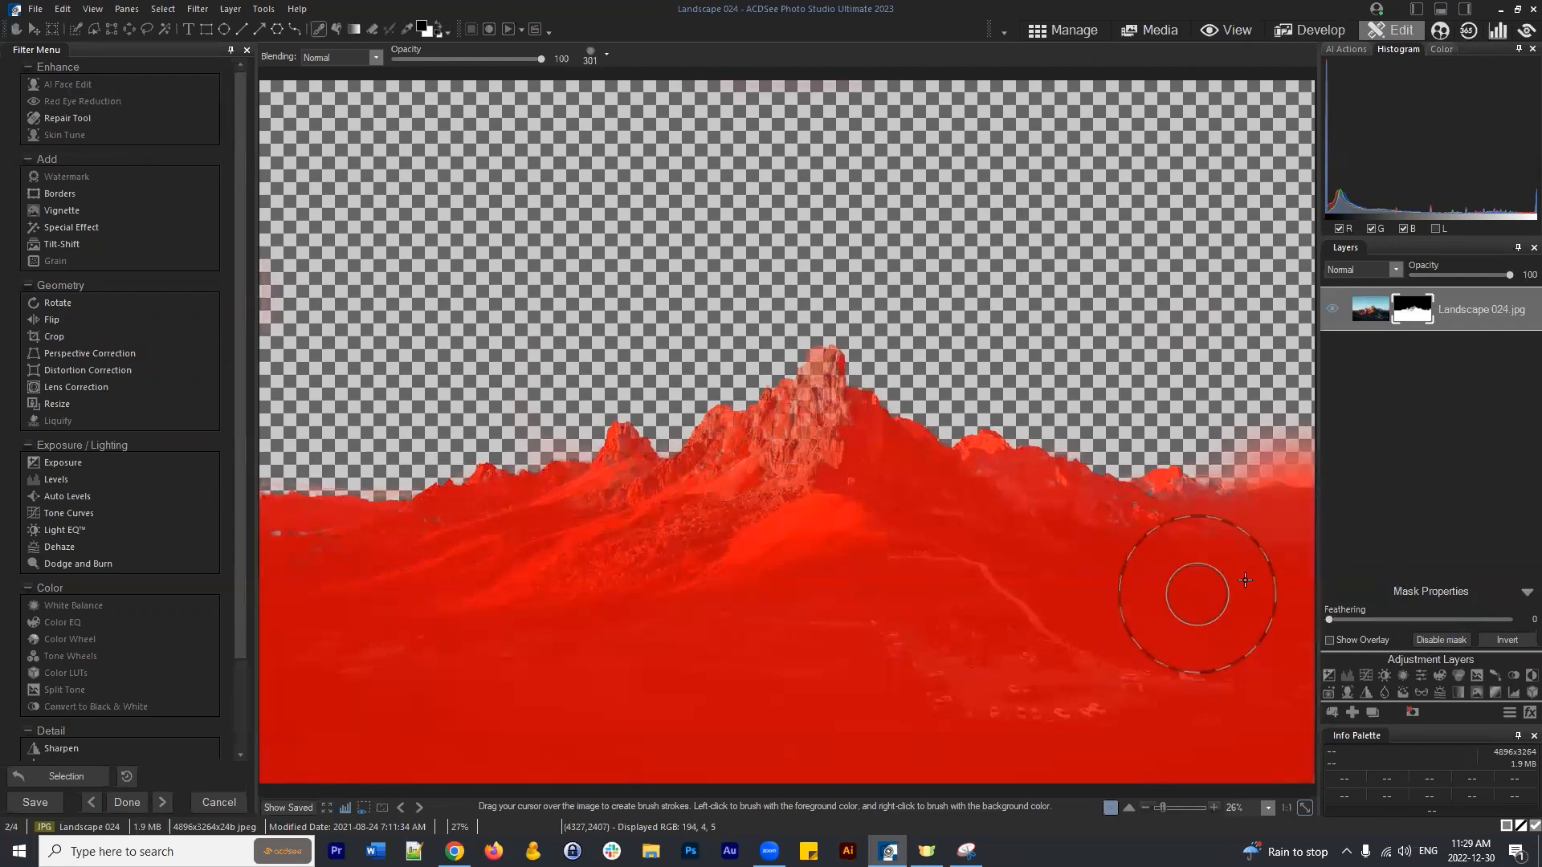
pyautogui.click(1513, 641)
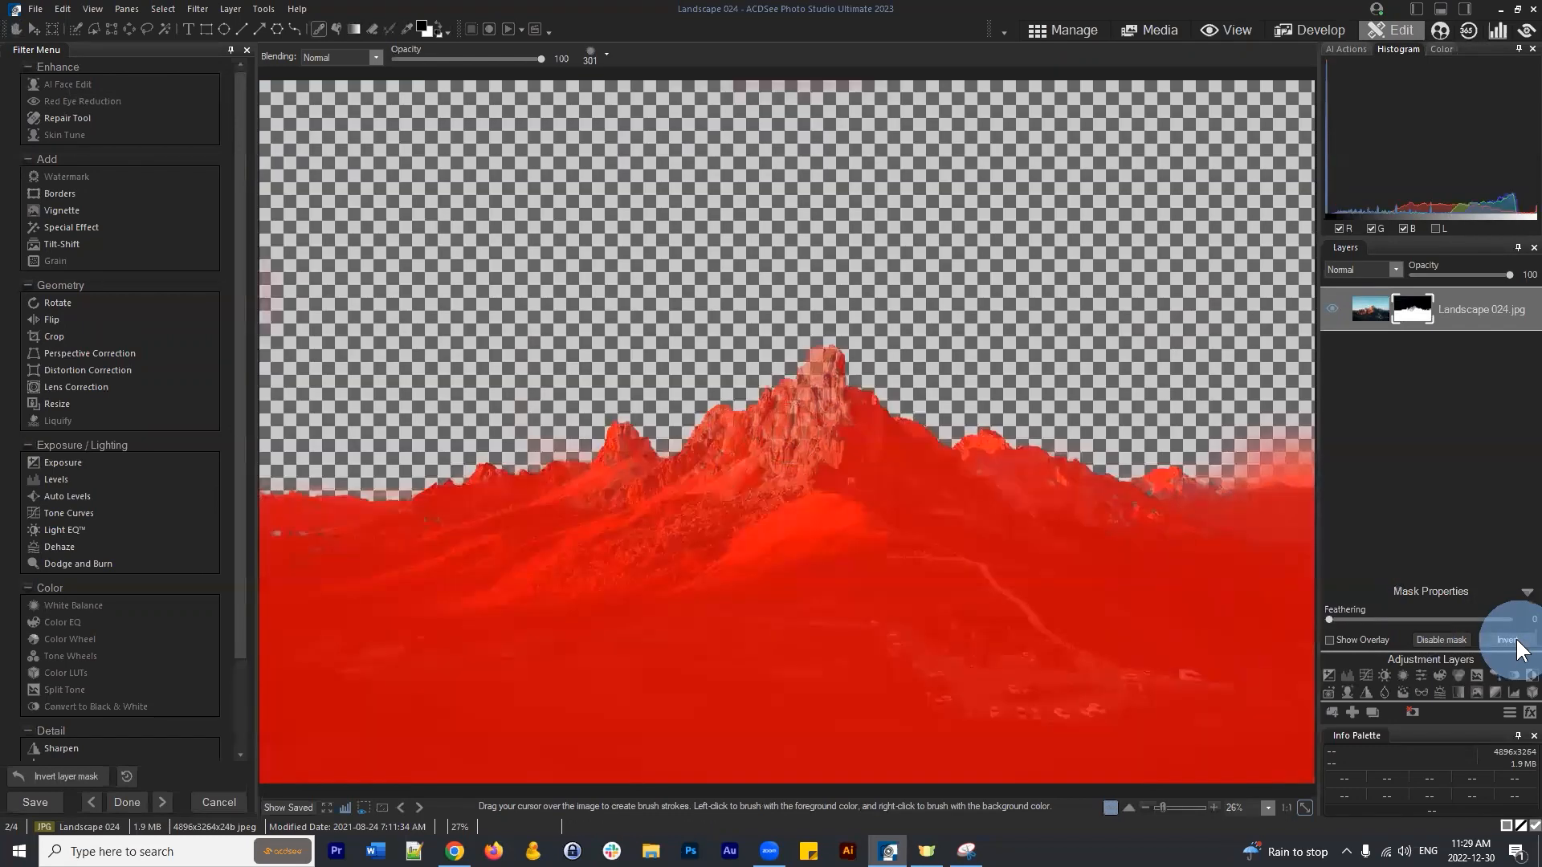
# Preview the Refine Selection options for the mask-based selection, cancel them and clear the selection.
pyautogui.click(163, 8)
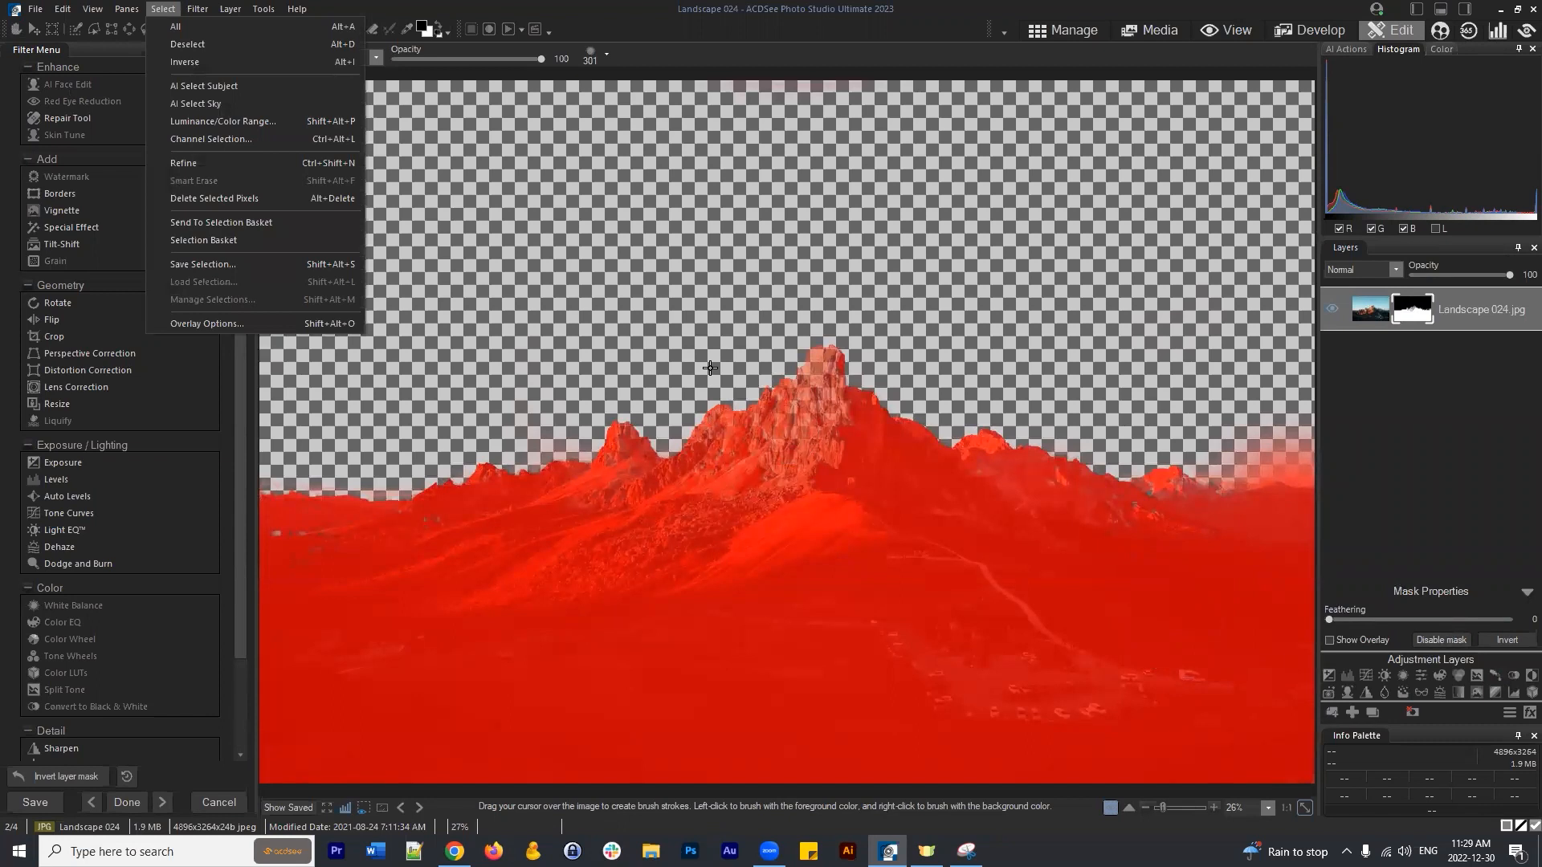
pyautogui.click(1425, 413)
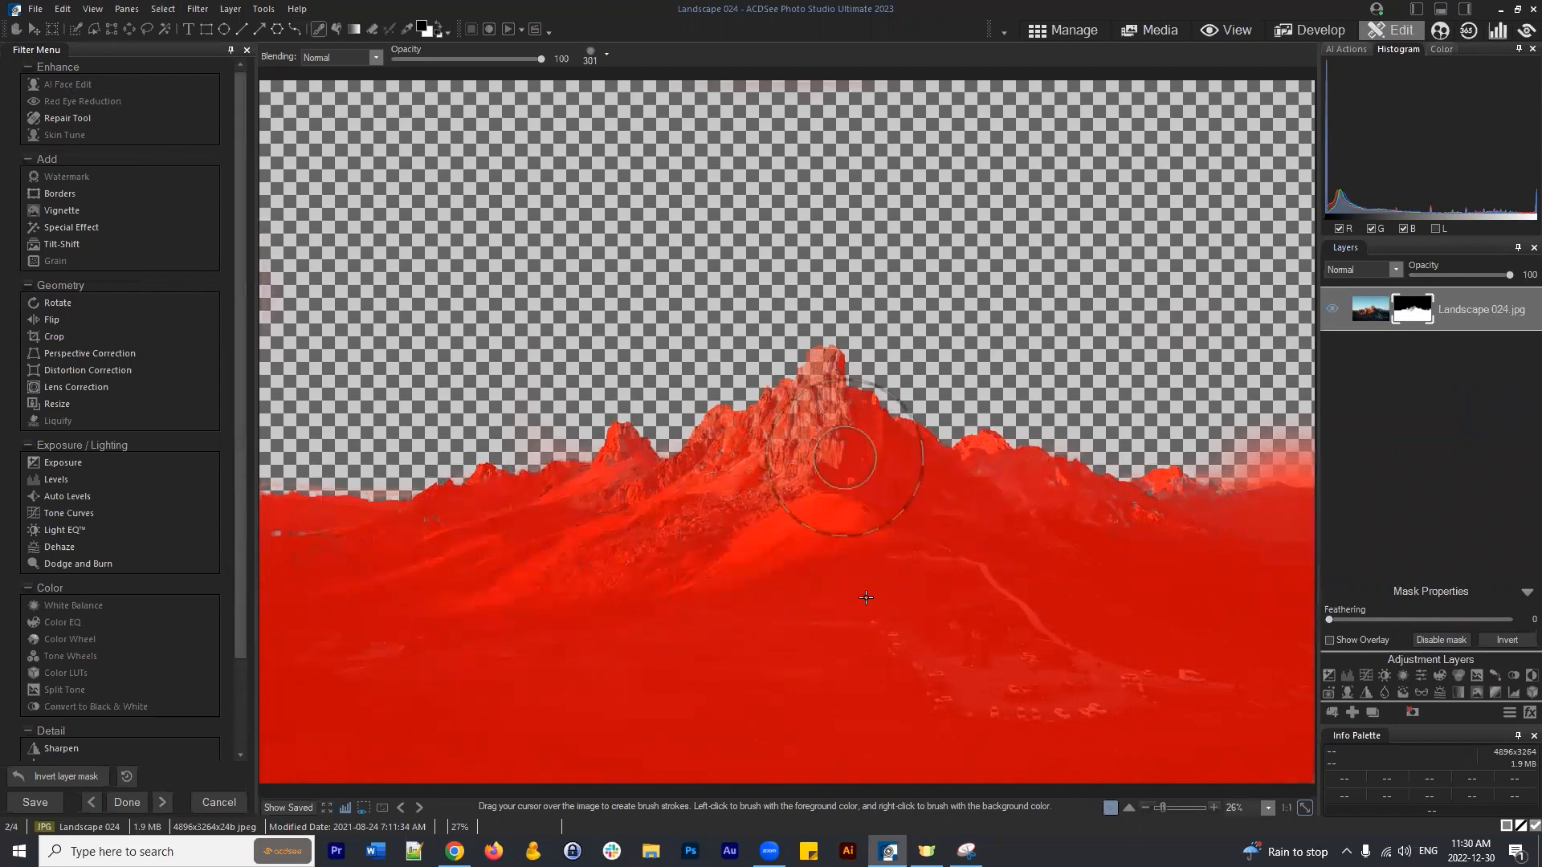
pyautogui.click(162, 9)
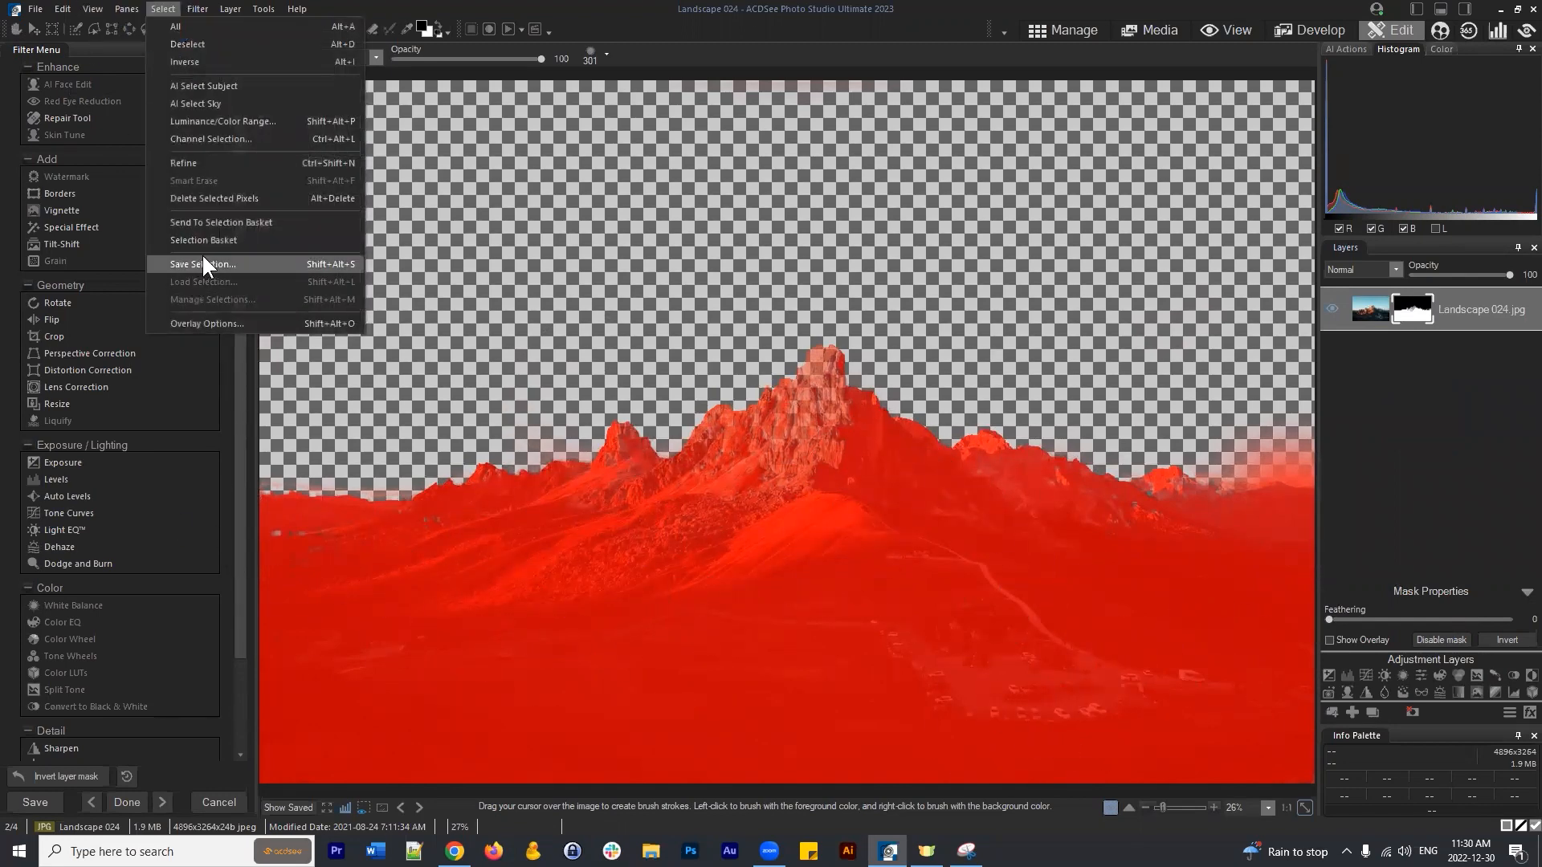
pyautogui.click(204, 156)
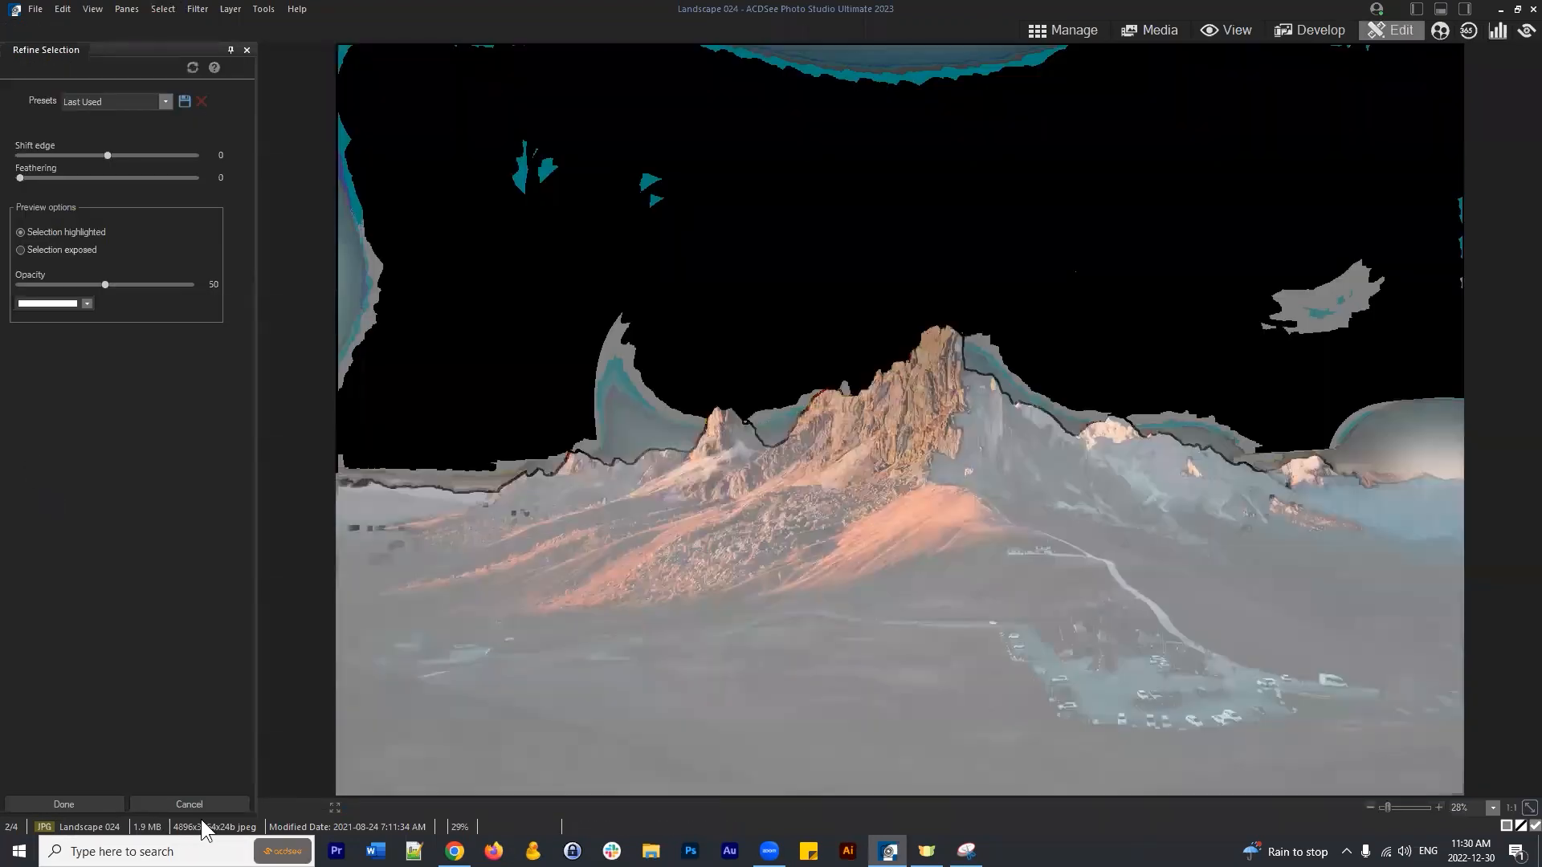
pyautogui.click(202, 811)
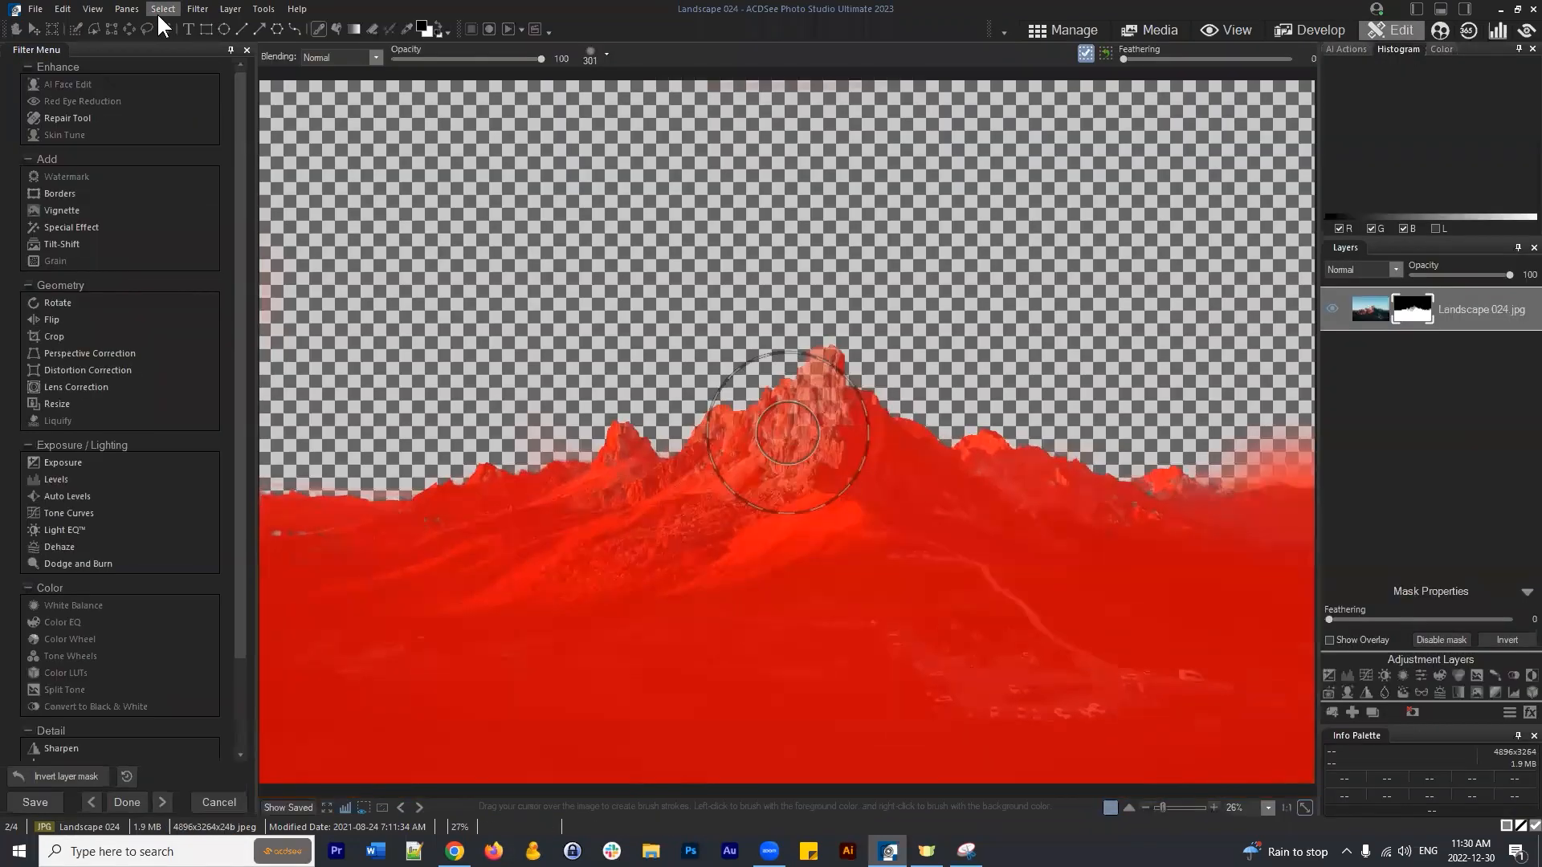
pyautogui.click(167, 10)
pyautogui.click(188, 45)
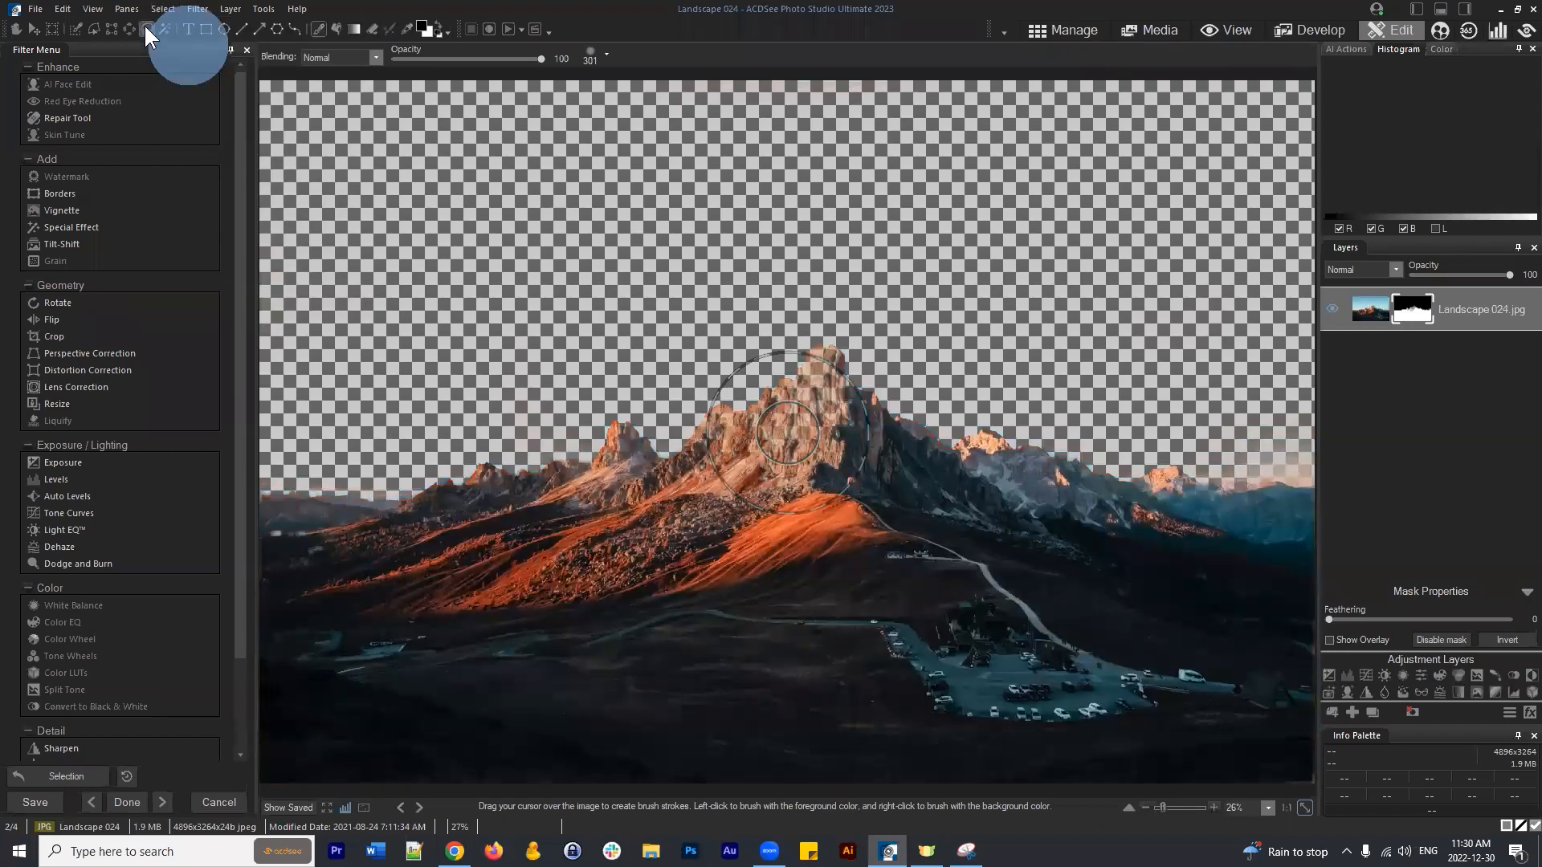
# Check whether Refine is available without and with a selection brushed over the central peak, and clear the selection.
pyautogui.click(163, 9)
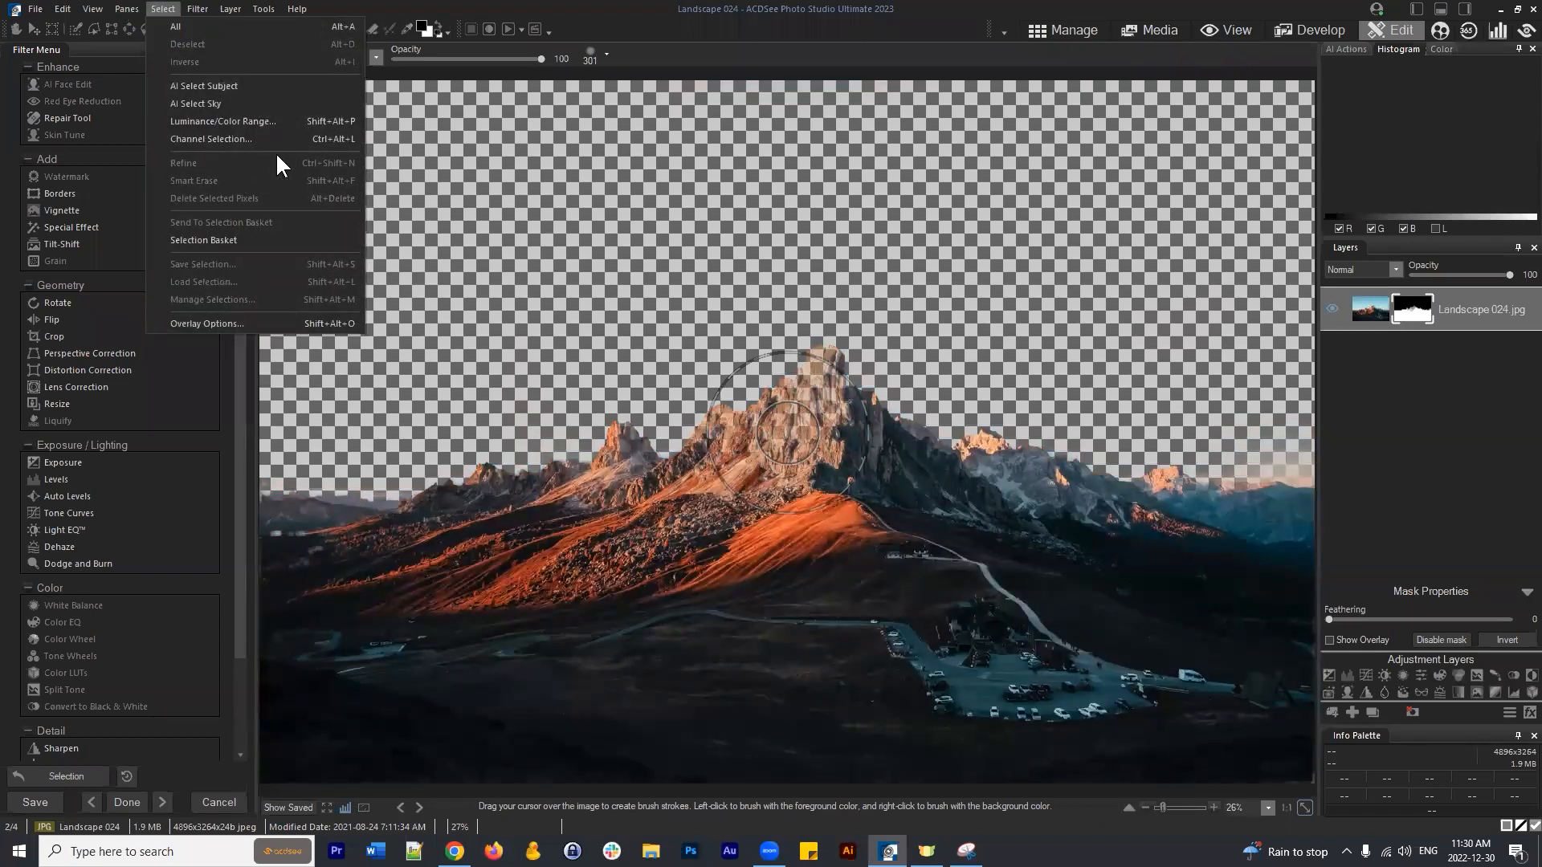
pyautogui.click(213, 523)
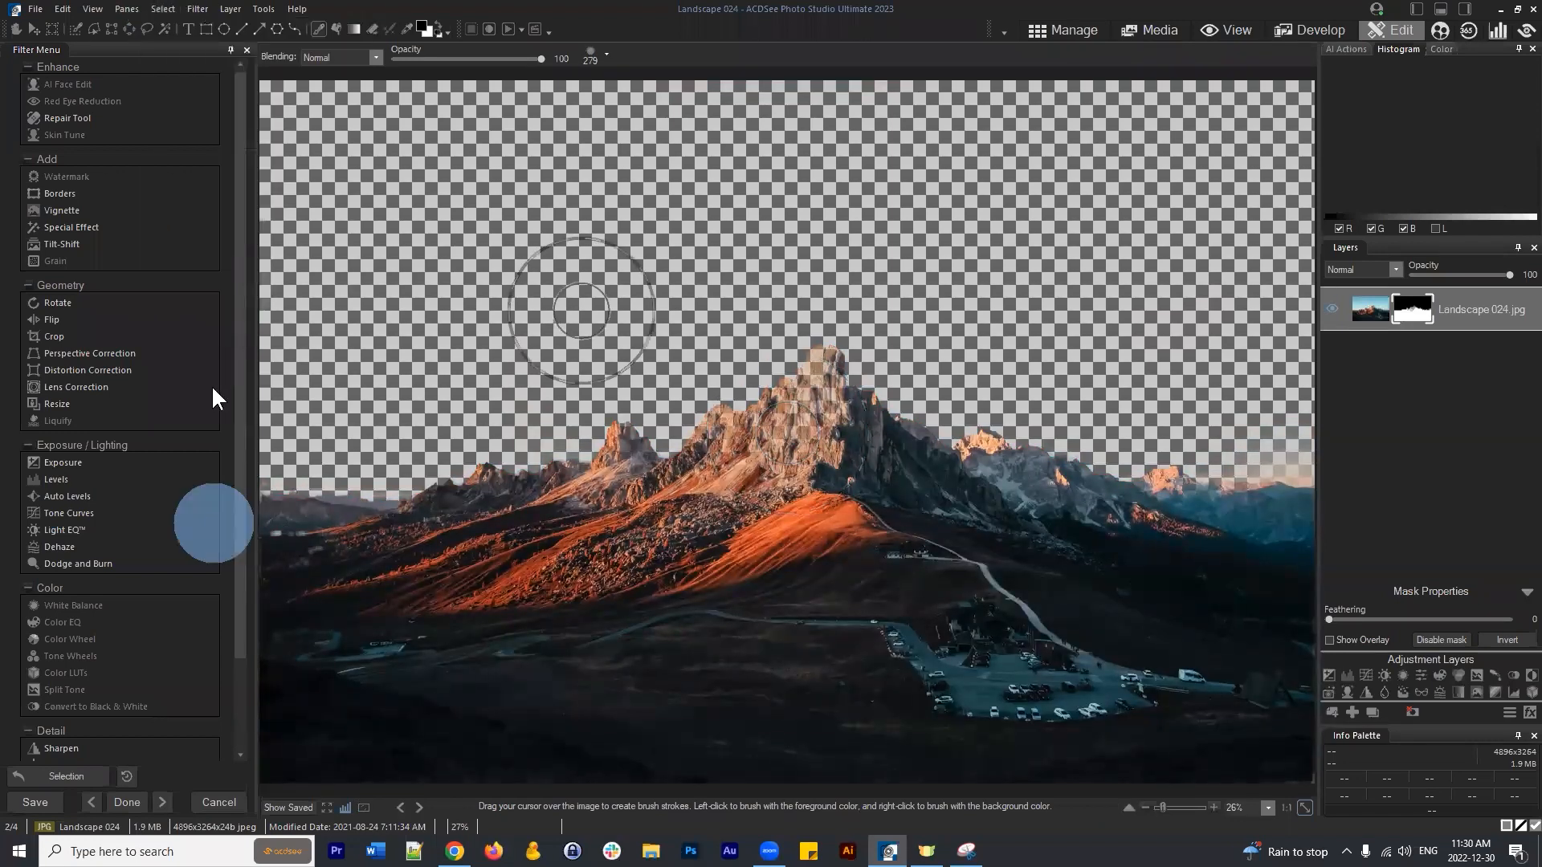
pyautogui.click(76, 30)
pyautogui.moveTo(691, 422); pyautogui.dragTo(735, 503)
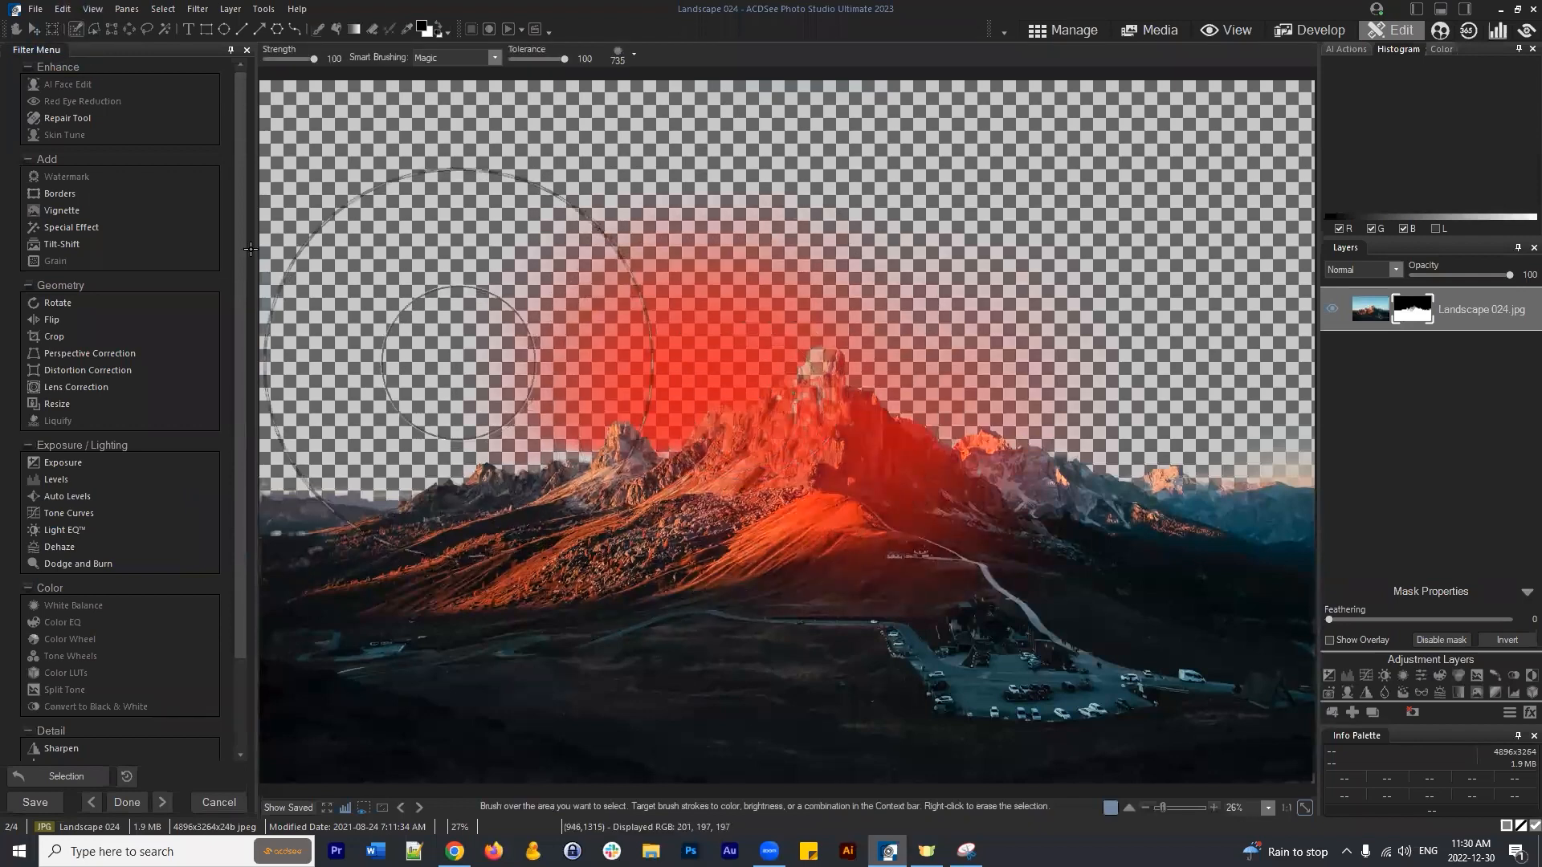
pyautogui.click(163, 10)
pyautogui.click(163, 9)
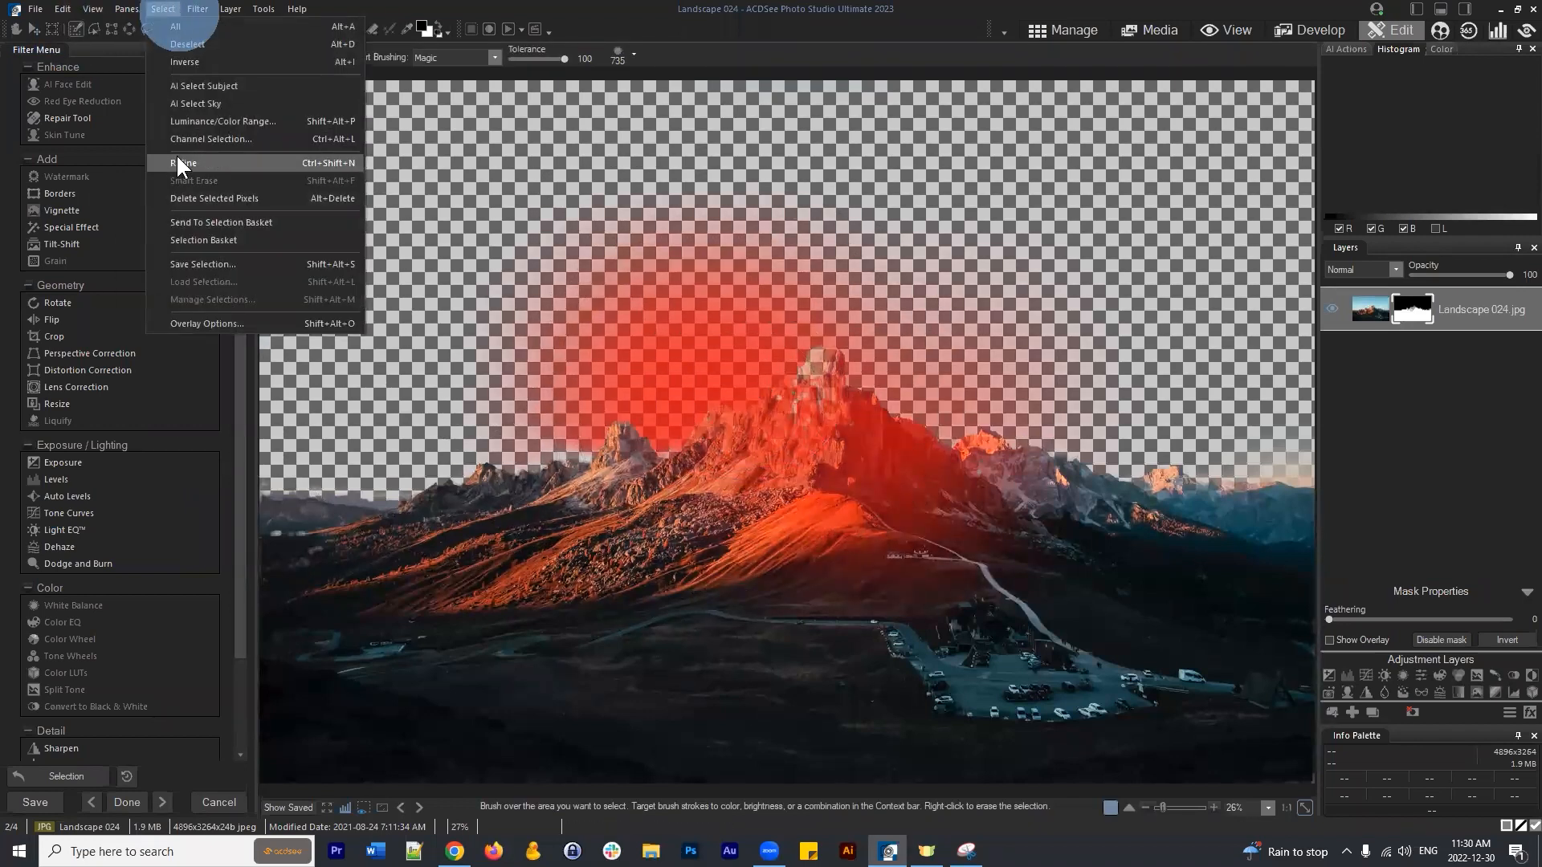
pyautogui.click(229, 444)
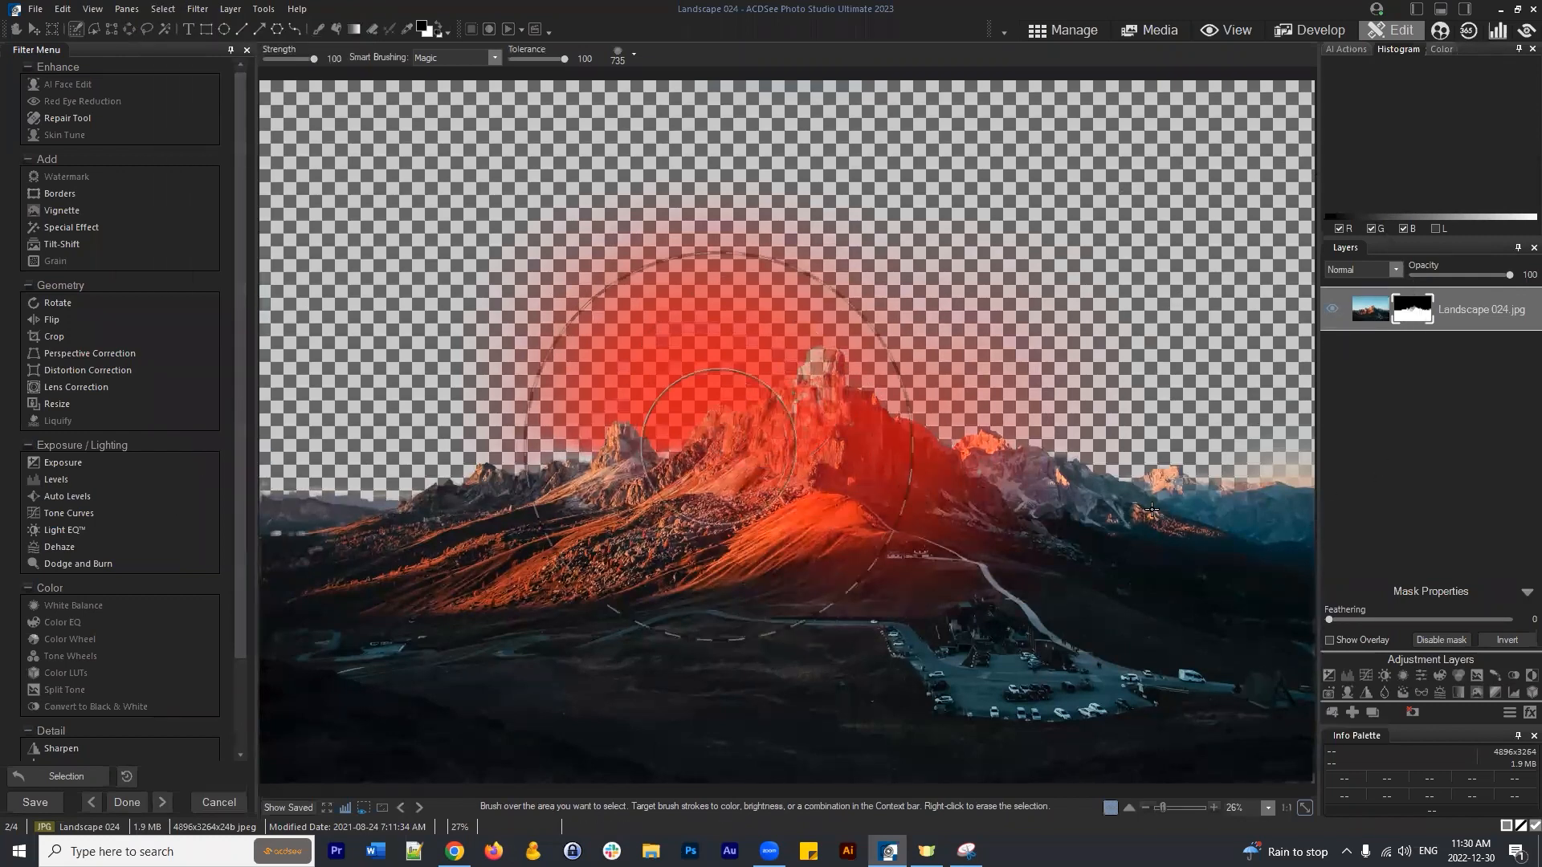
pyautogui.click(163, 9)
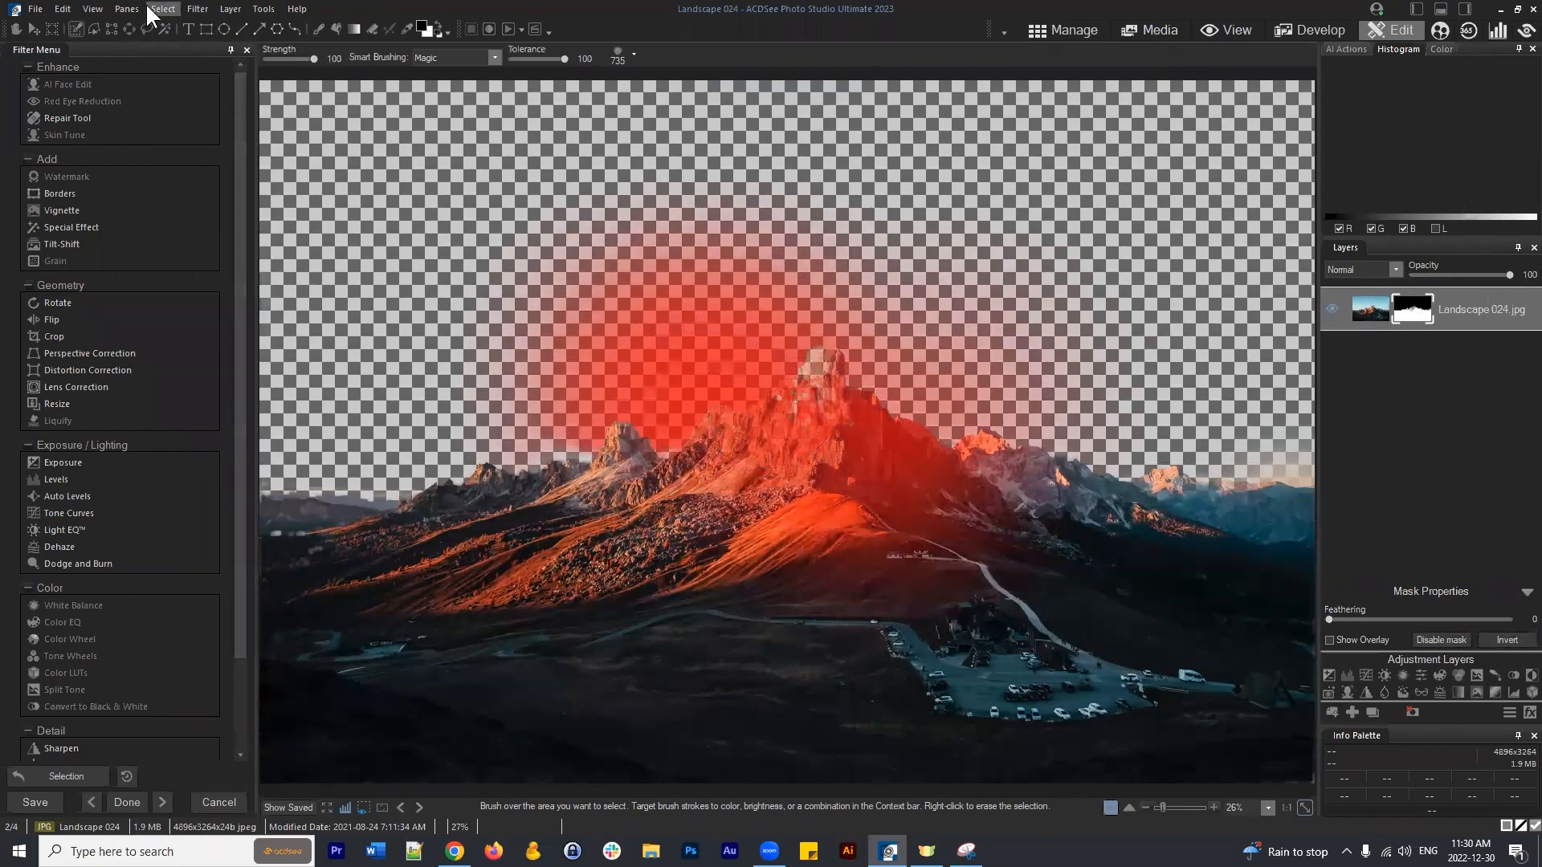
pyautogui.click(180, 40)
# Review the commands that add, subtract or intersect the Landscape 024 layer mask with a selection.
pyautogui.rightClick(1409, 315)
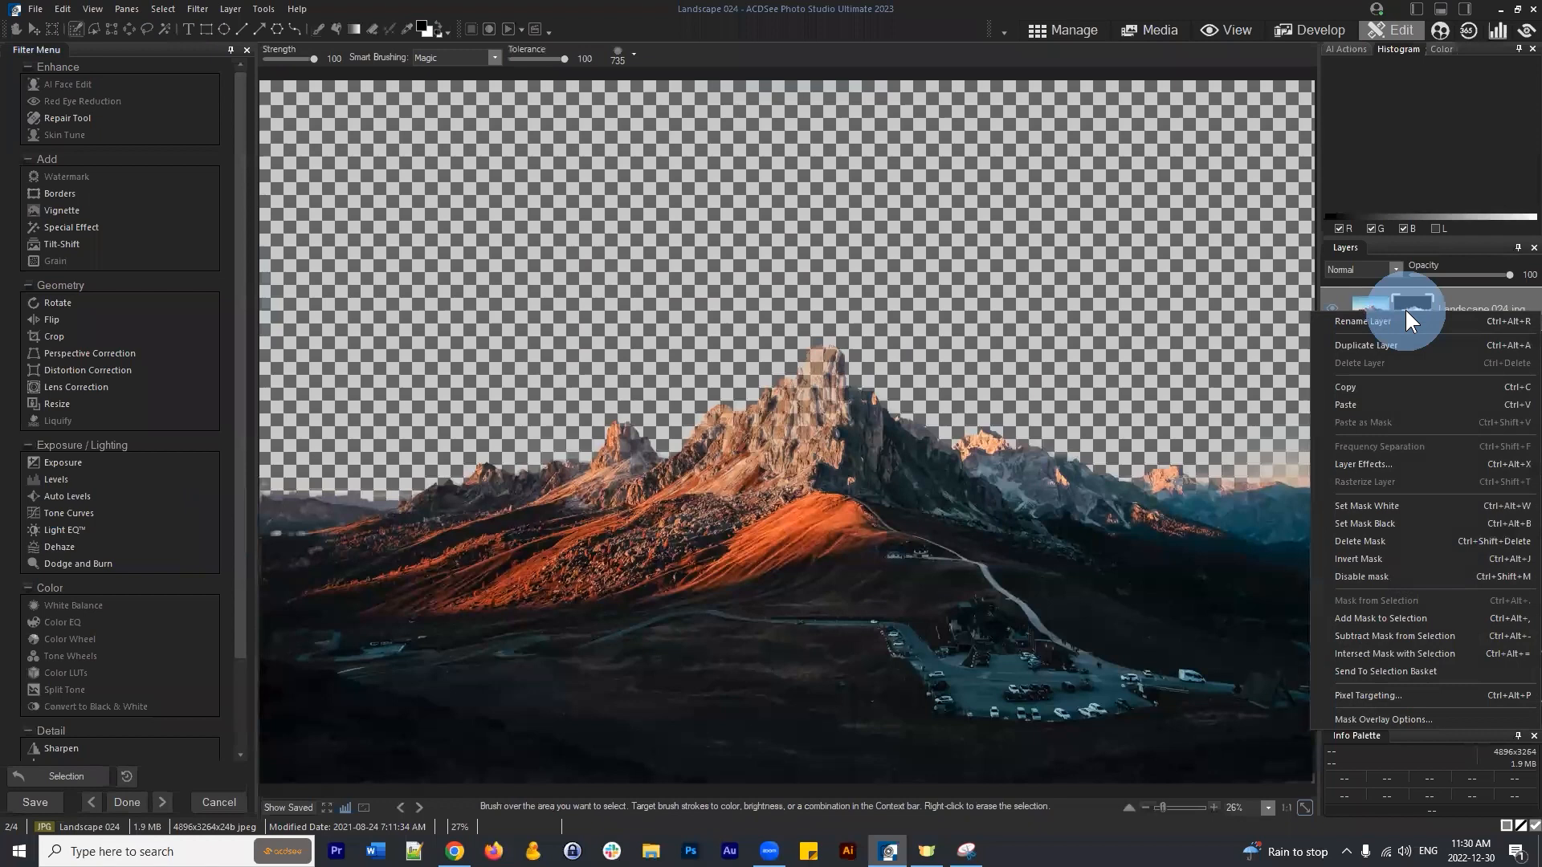
pyautogui.click(1393, 617)
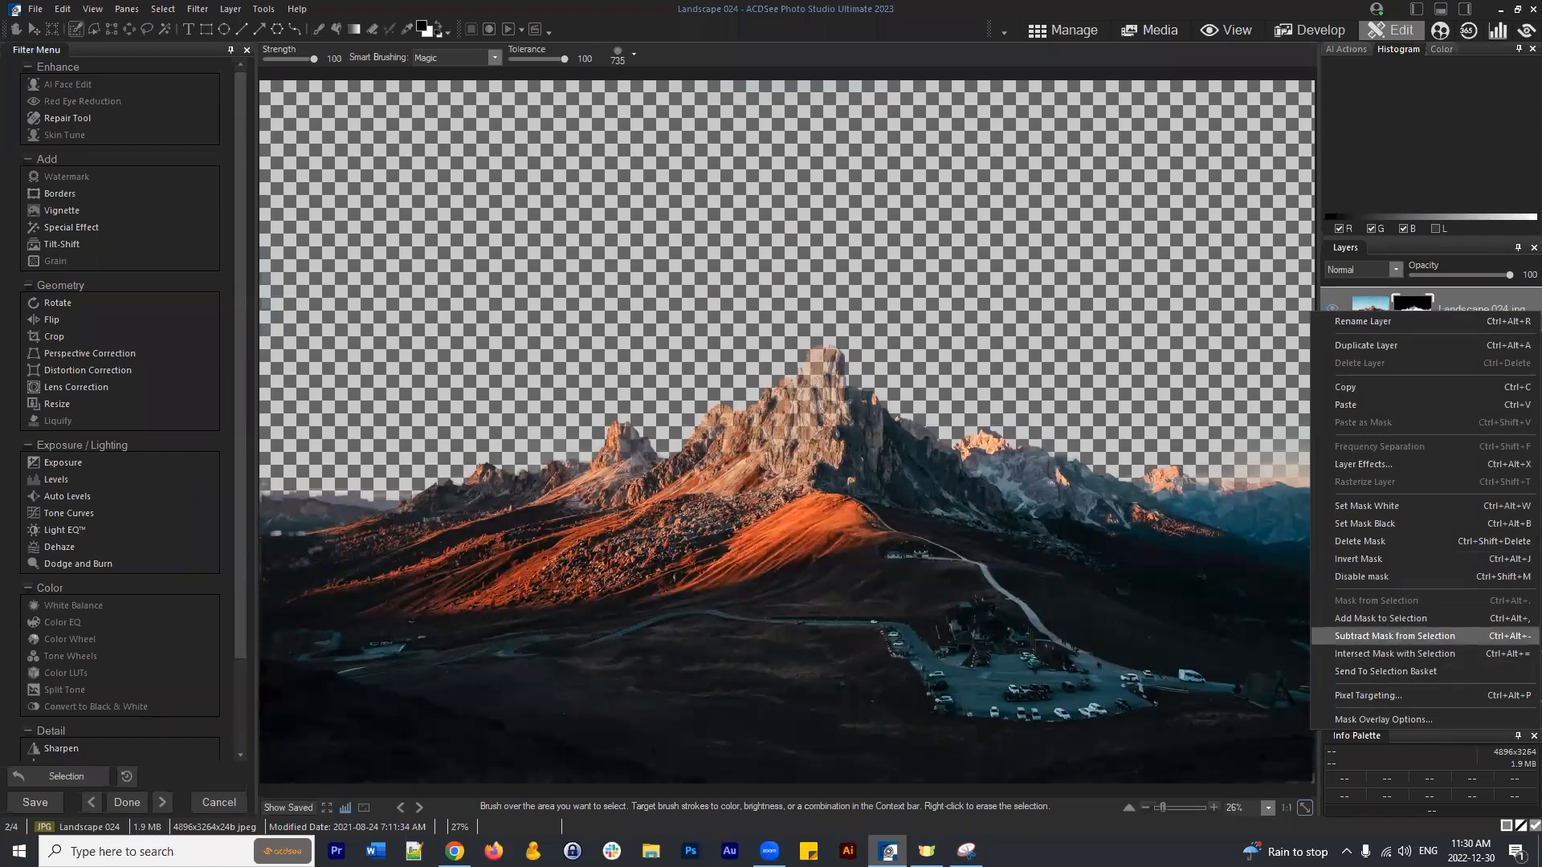
pyautogui.press('Escape')
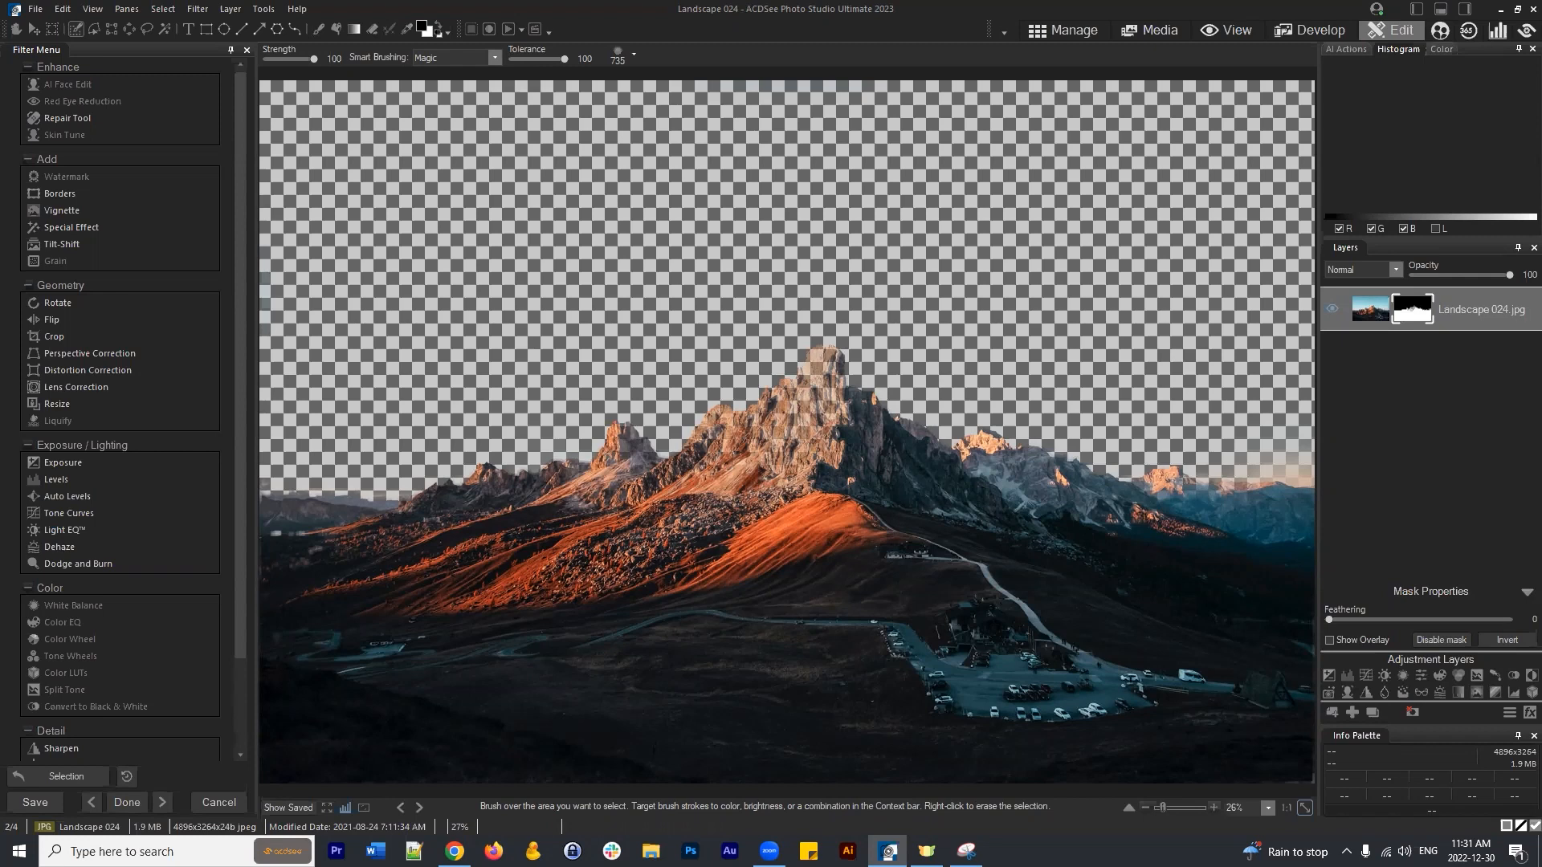
# Leave Edit mode discarding the changes to Landscape 024, and return to the Pictures folder in Manage mode.
pyautogui.click(1067, 30)
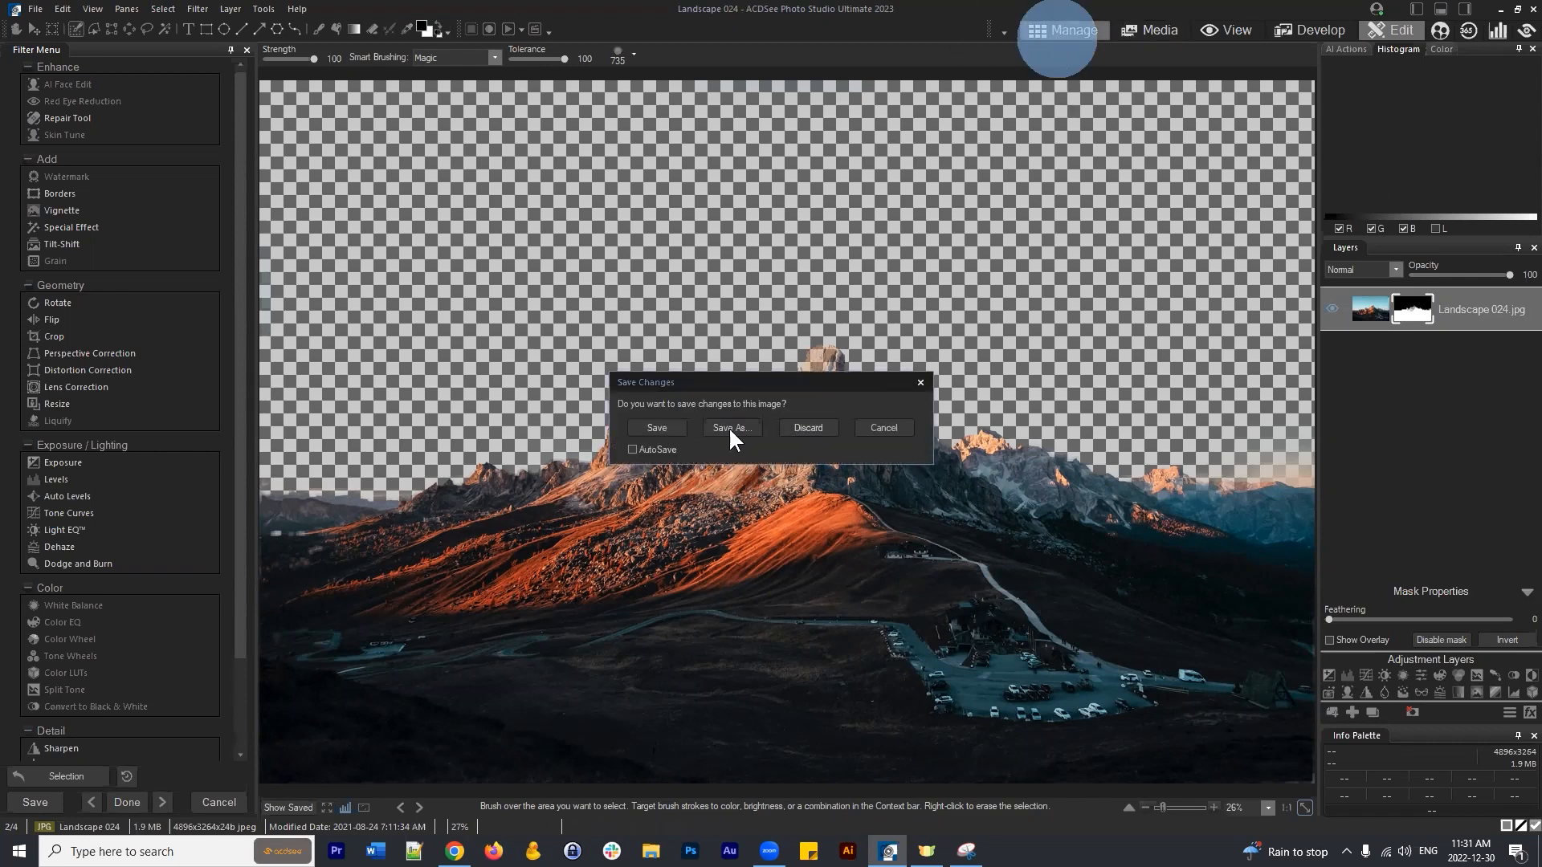
pyautogui.click(803, 436)
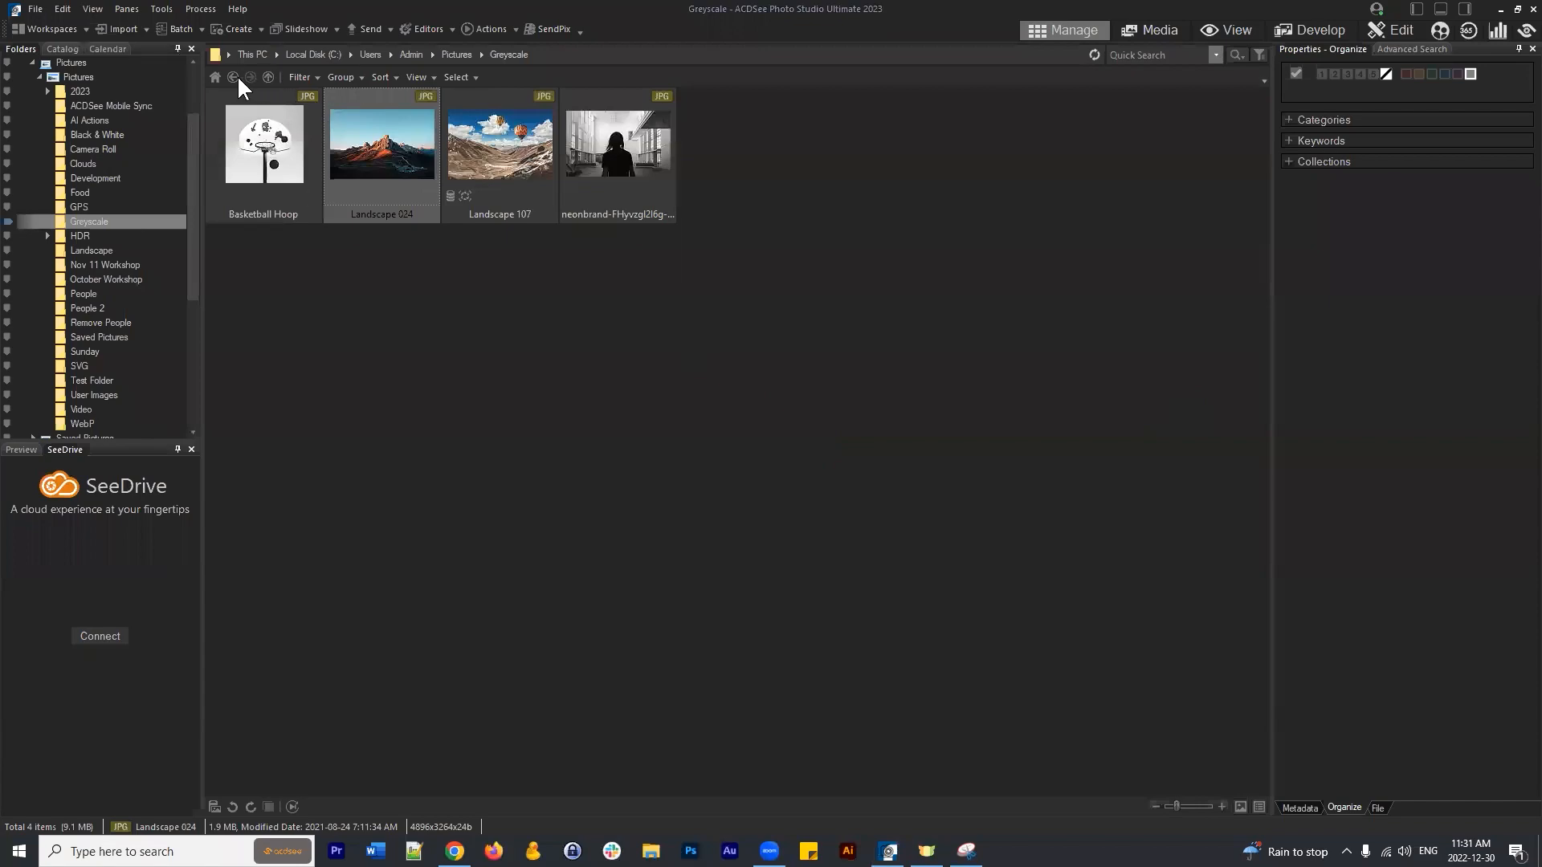
pyautogui.click(234, 77)
pyautogui.click(875, 670)
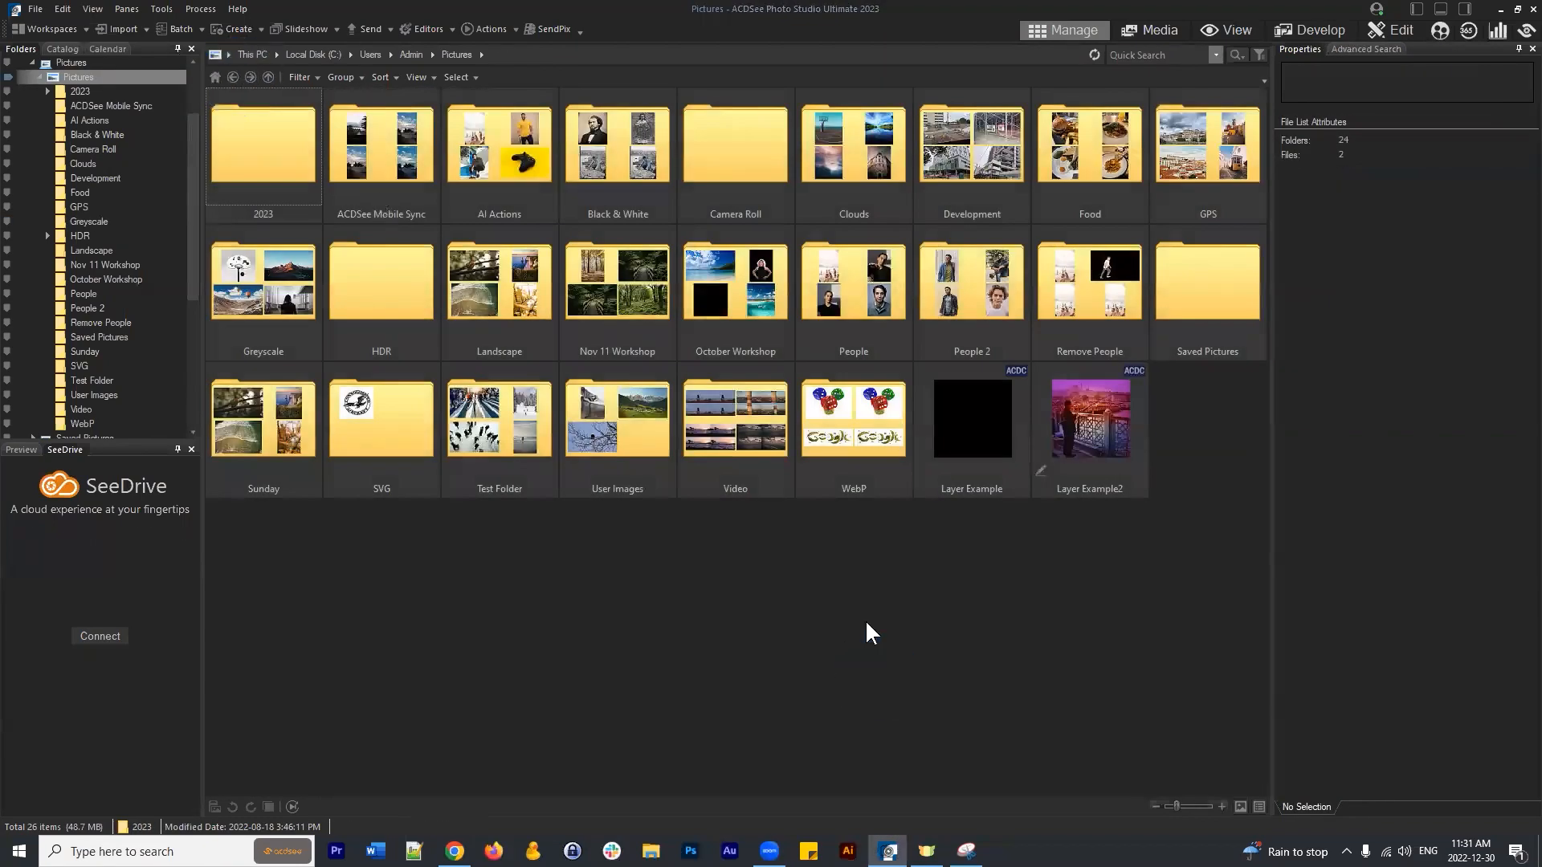
# Open the Landscape folder and open the Landscape 004 photo in Edit mode.
pyautogui.doubleClick(490, 281)
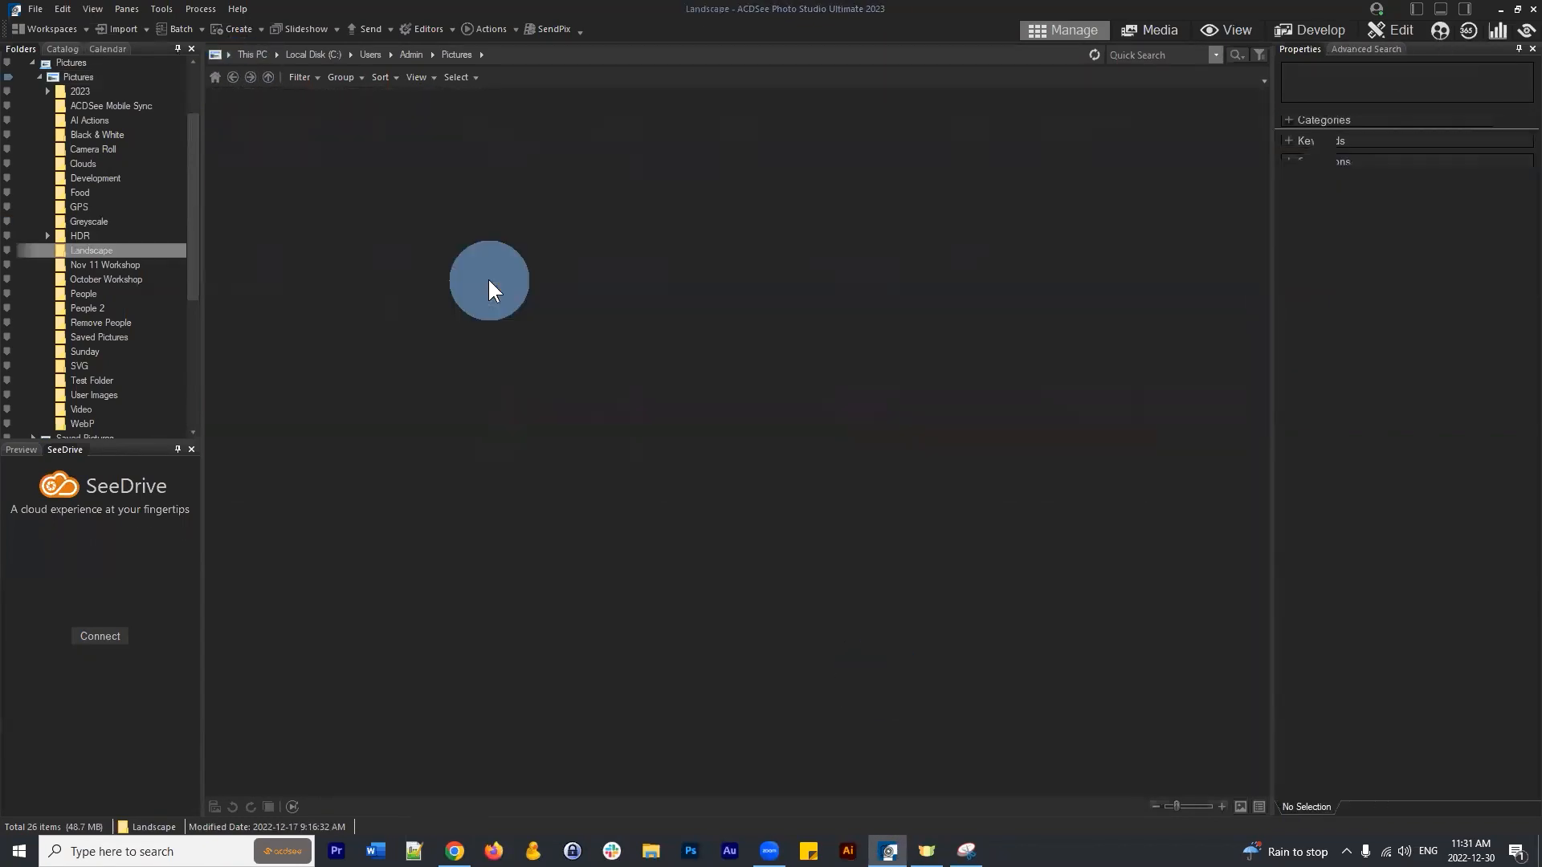
pyautogui.click(857, 446)
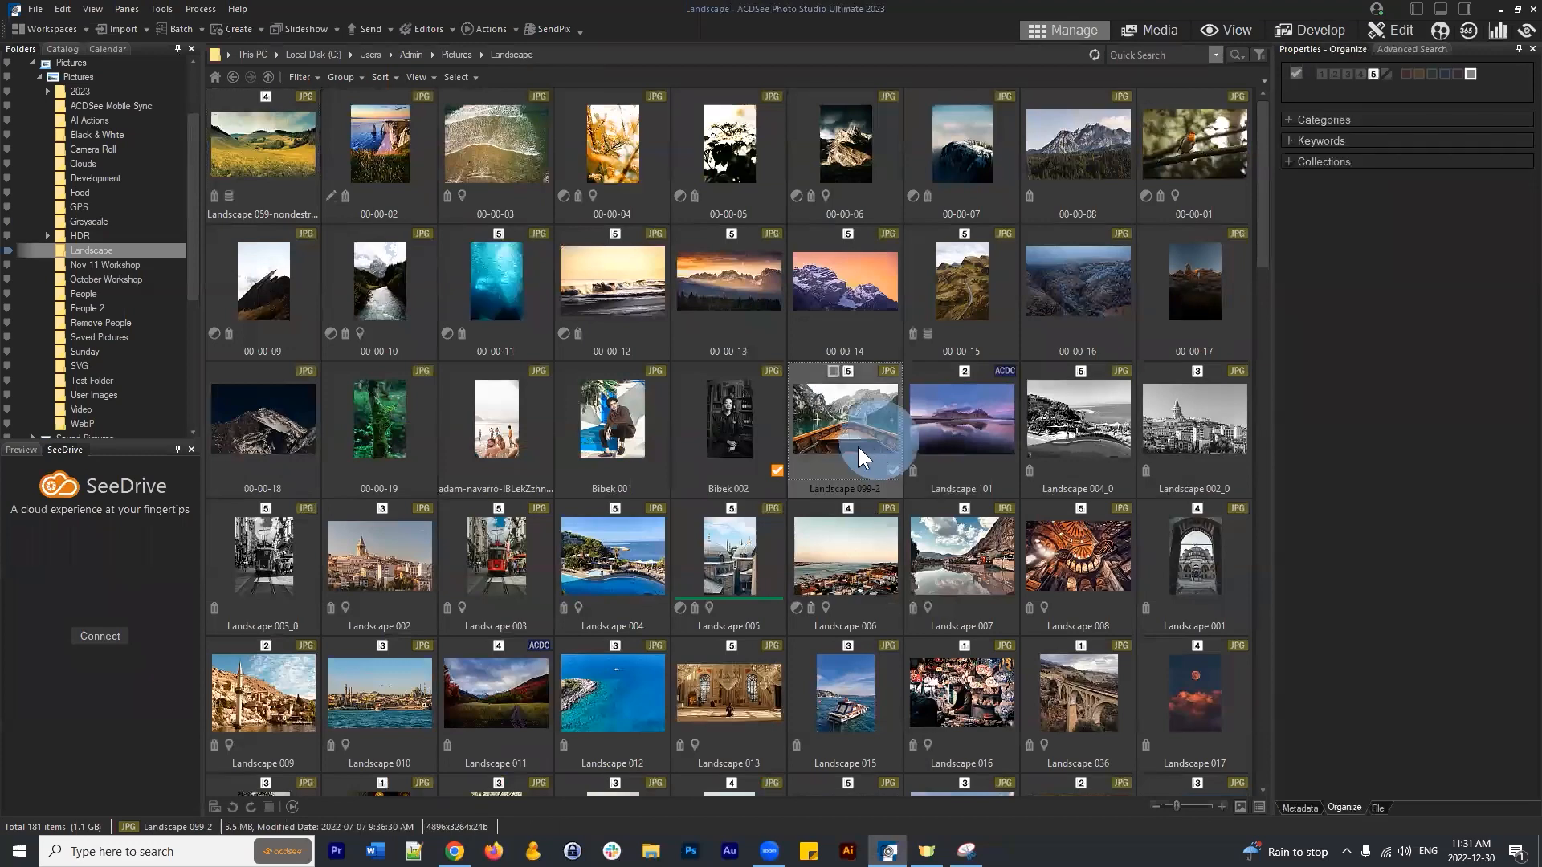
pyautogui.scroll(-2, 855, 441)
pyautogui.scroll(2, 946, 310)
pyautogui.click(610, 539)
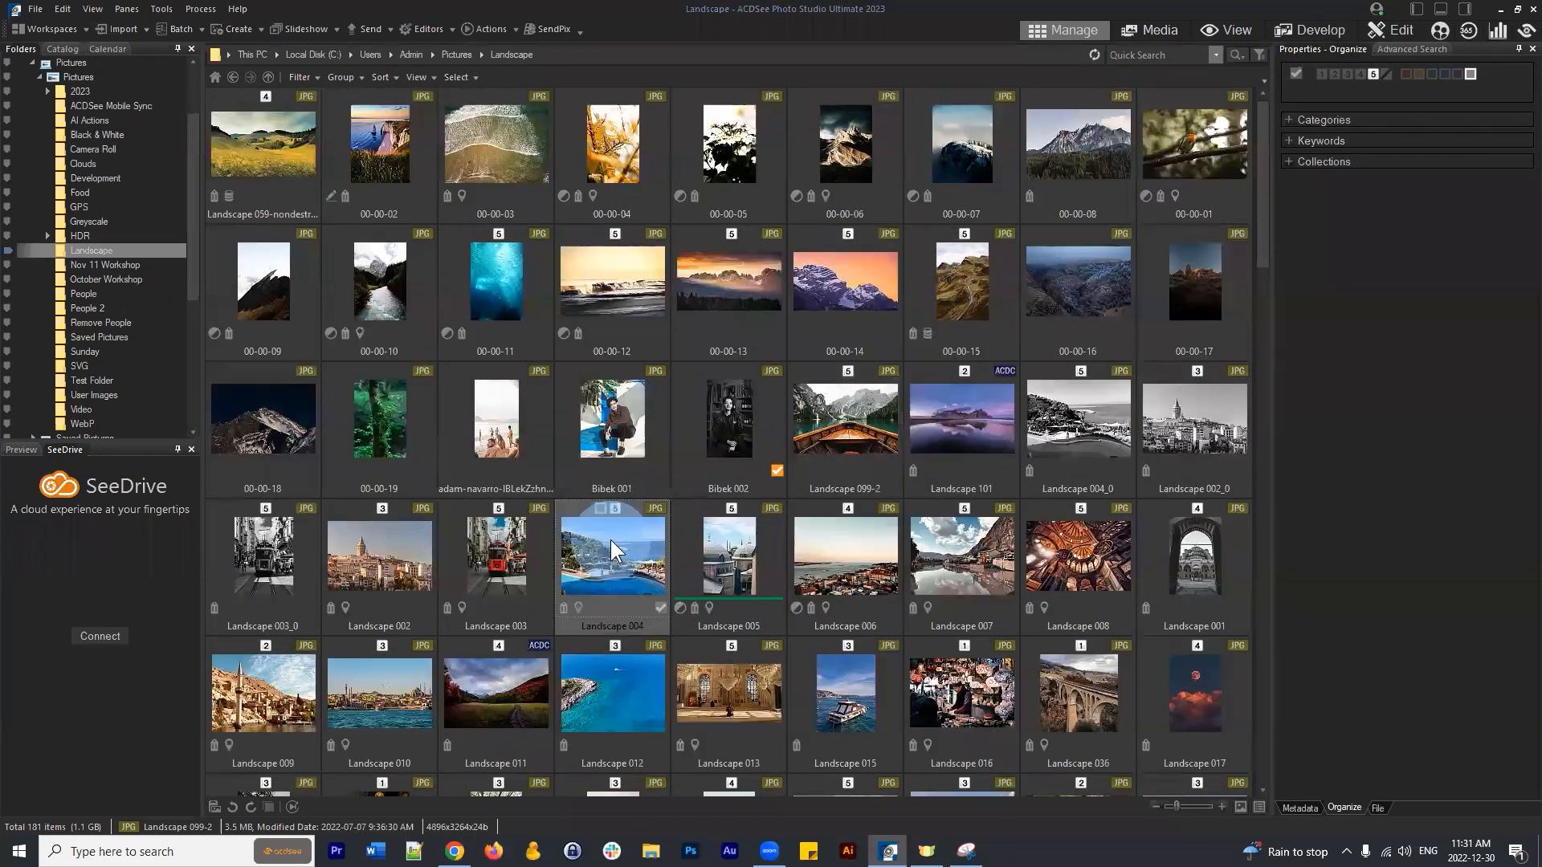
pyautogui.click(1382, 32)
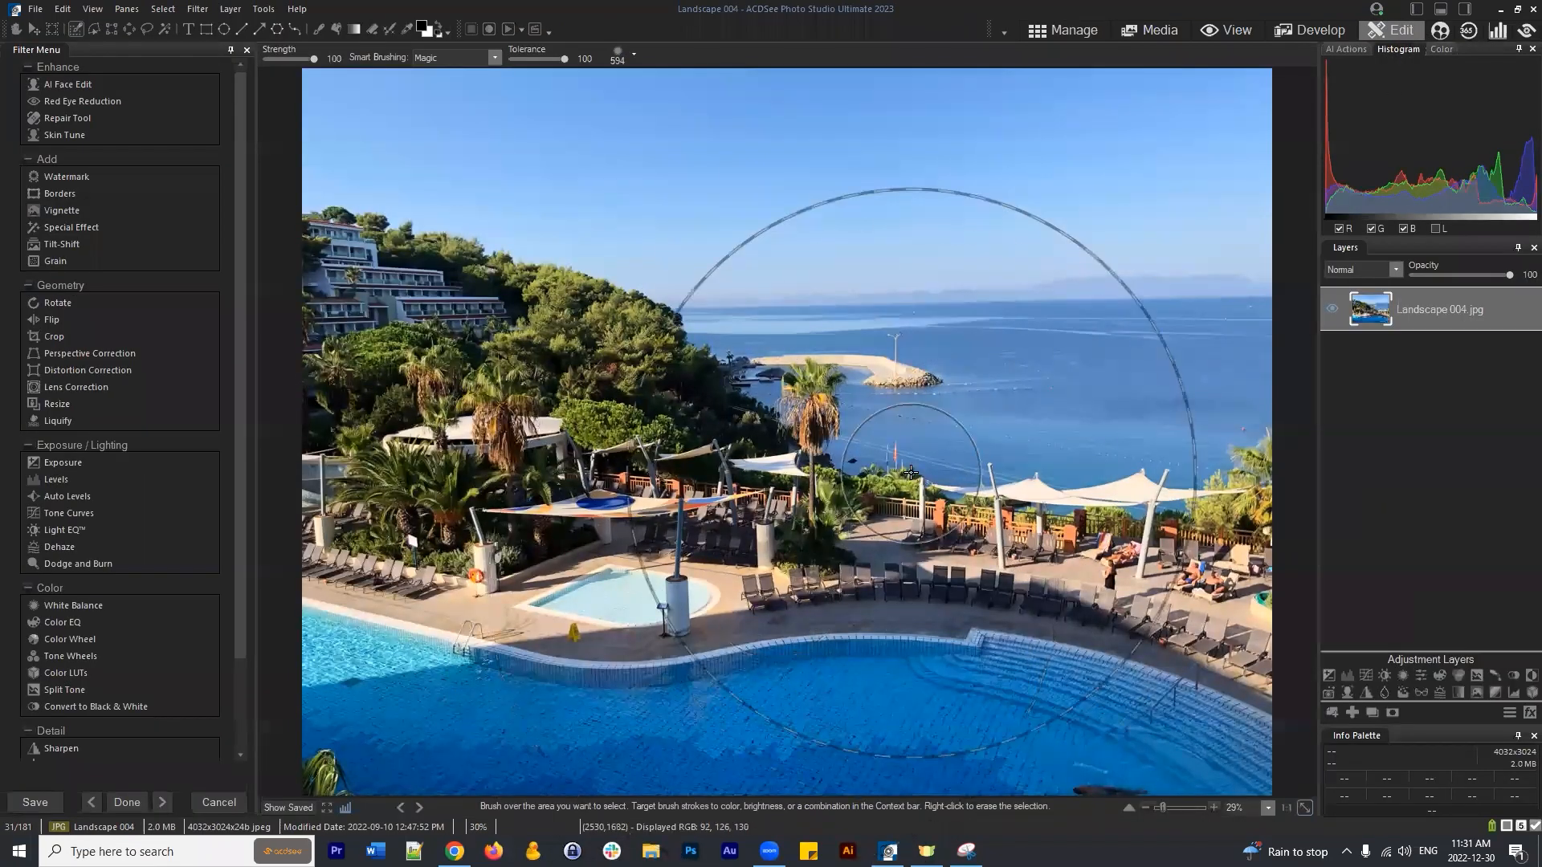
pyautogui.scroll(-2, 919, 453)
pyautogui.scroll(2, 919, 453)
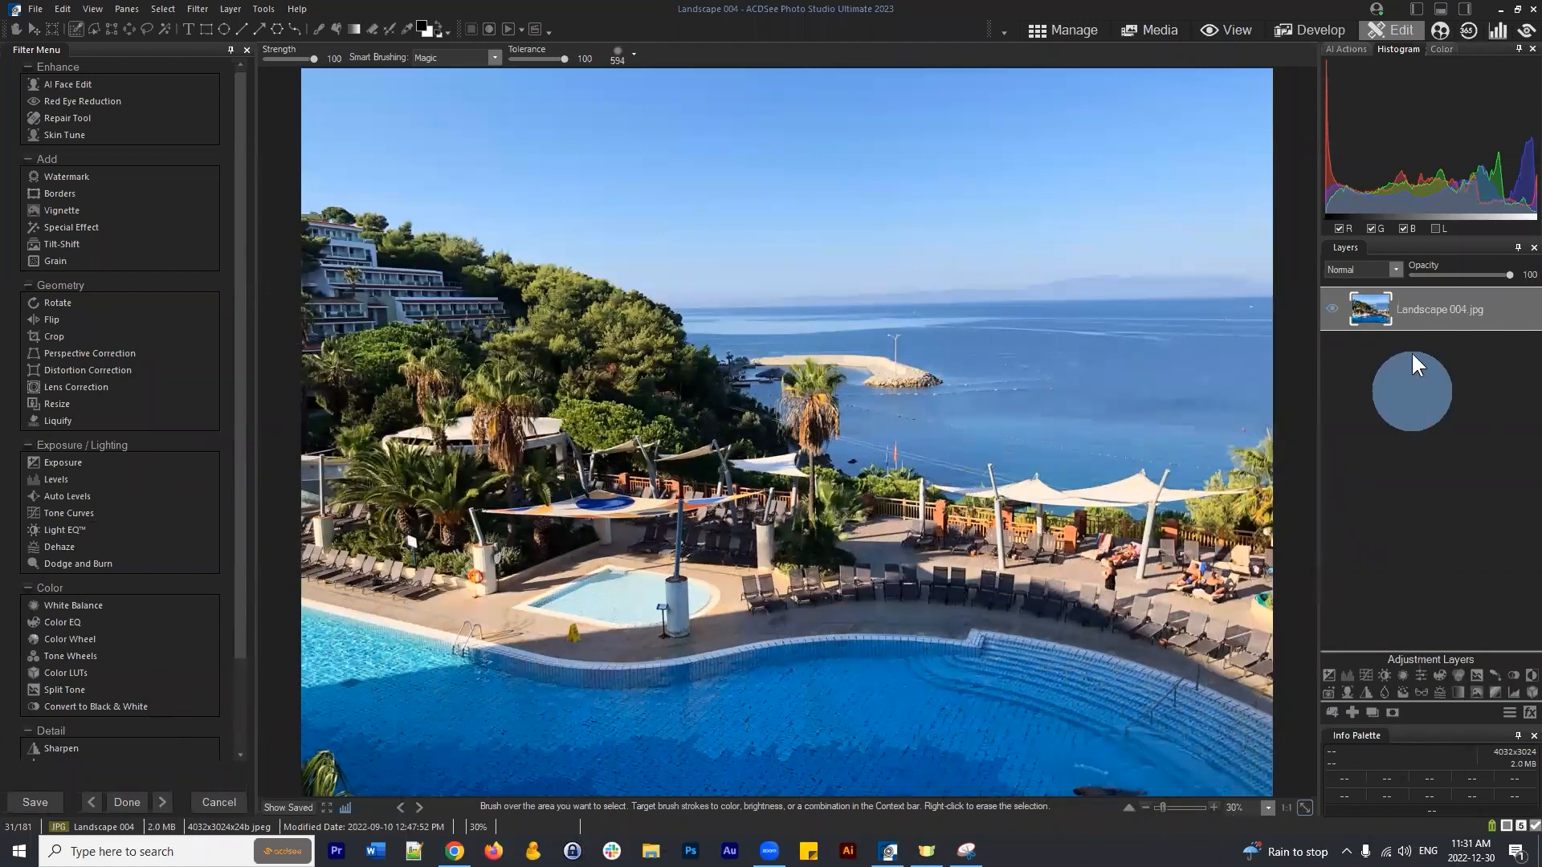
# Add a Vibrance adjustment layer above Landscape 004 with Hue 91 and Saturation -12.
pyautogui.click(1418, 674)
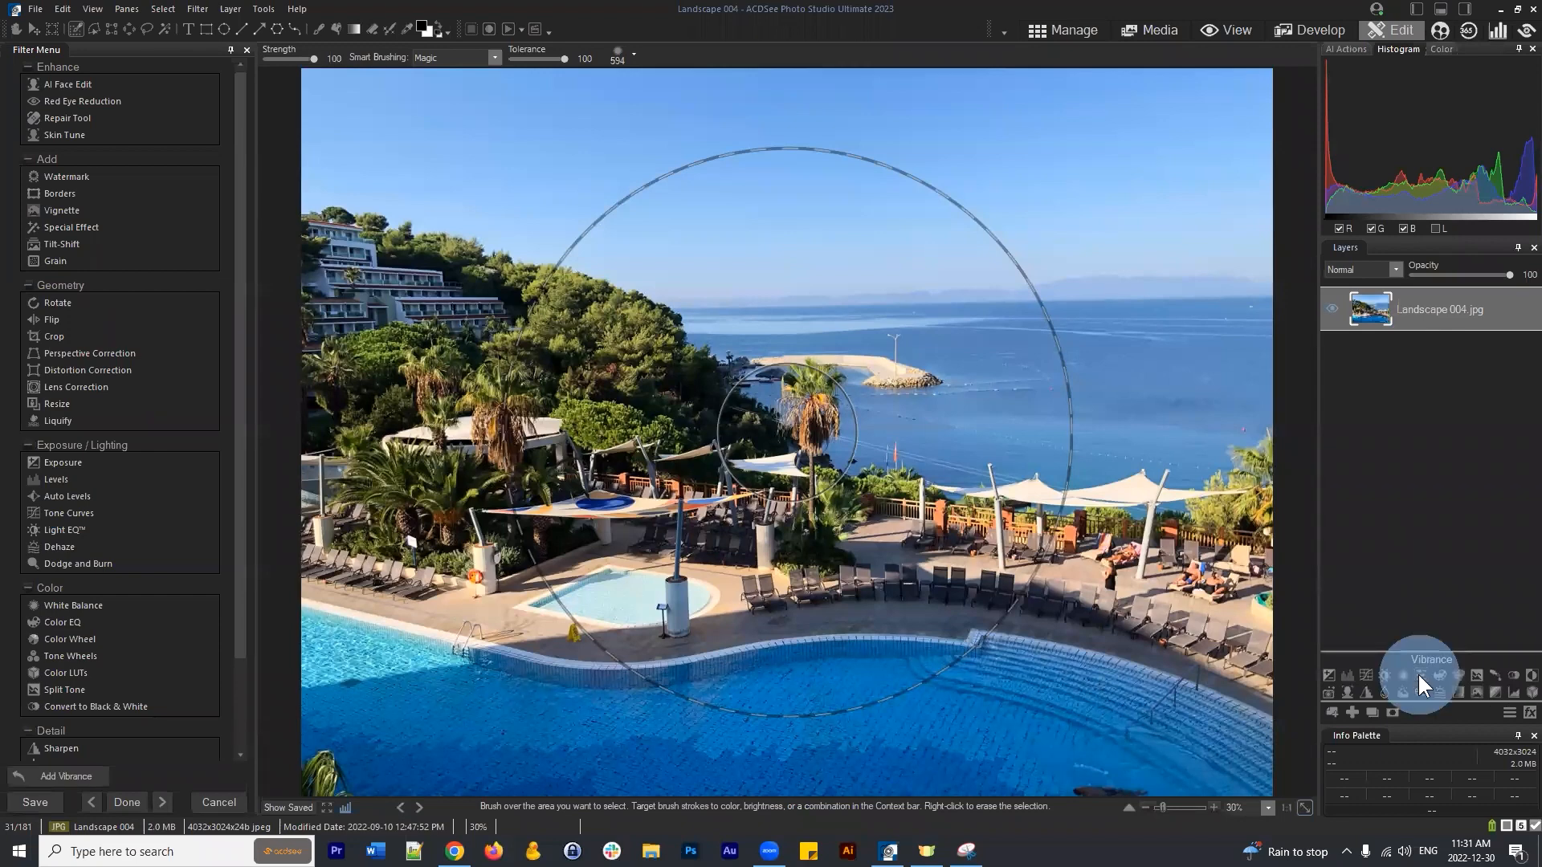
pyautogui.click(1481, 310)
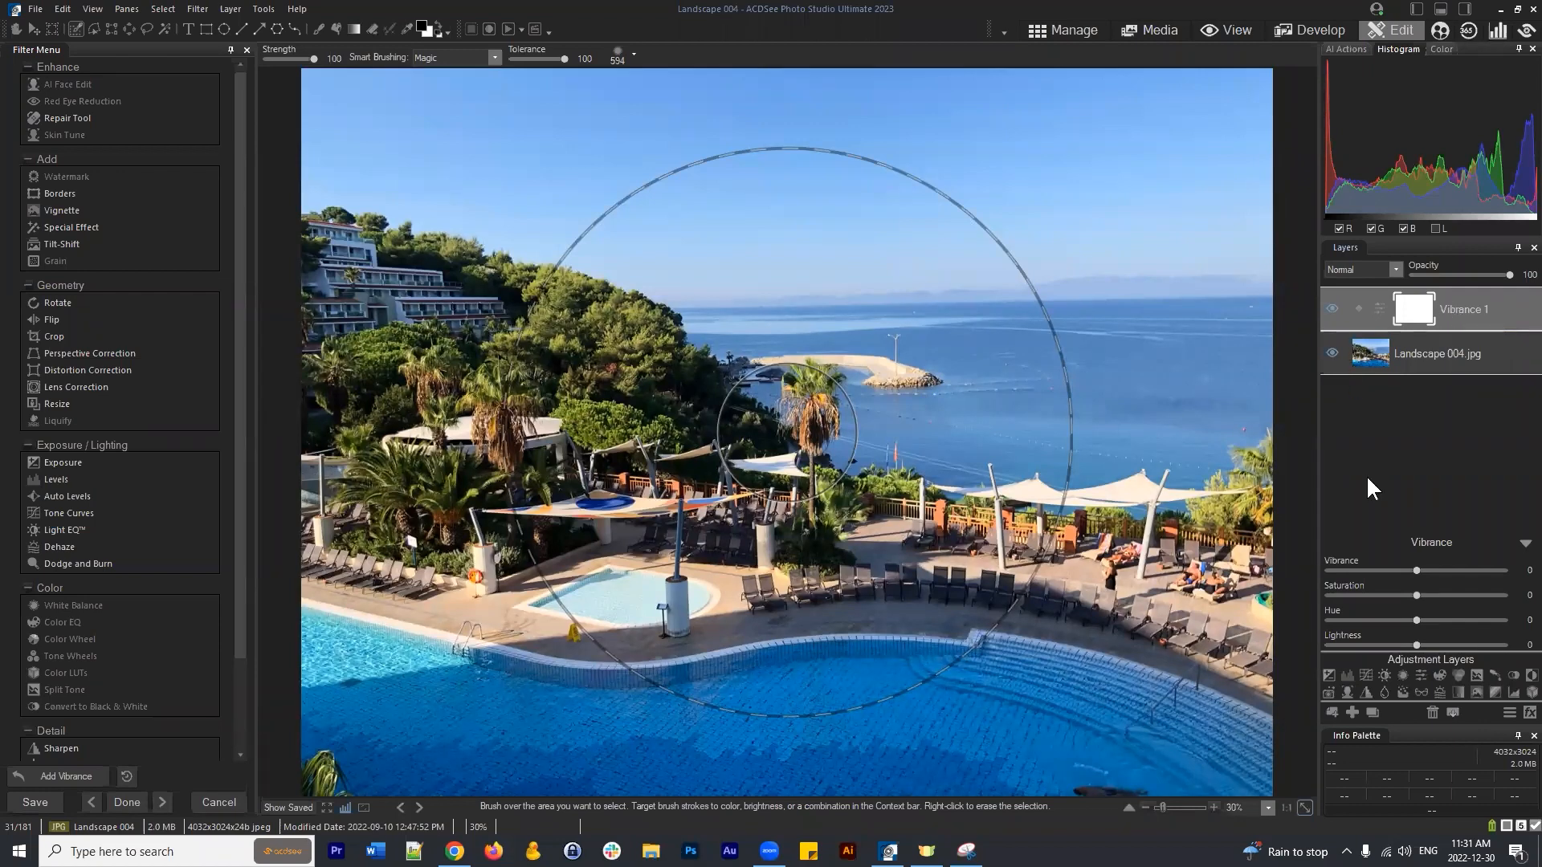
pyautogui.click(1413, 619)
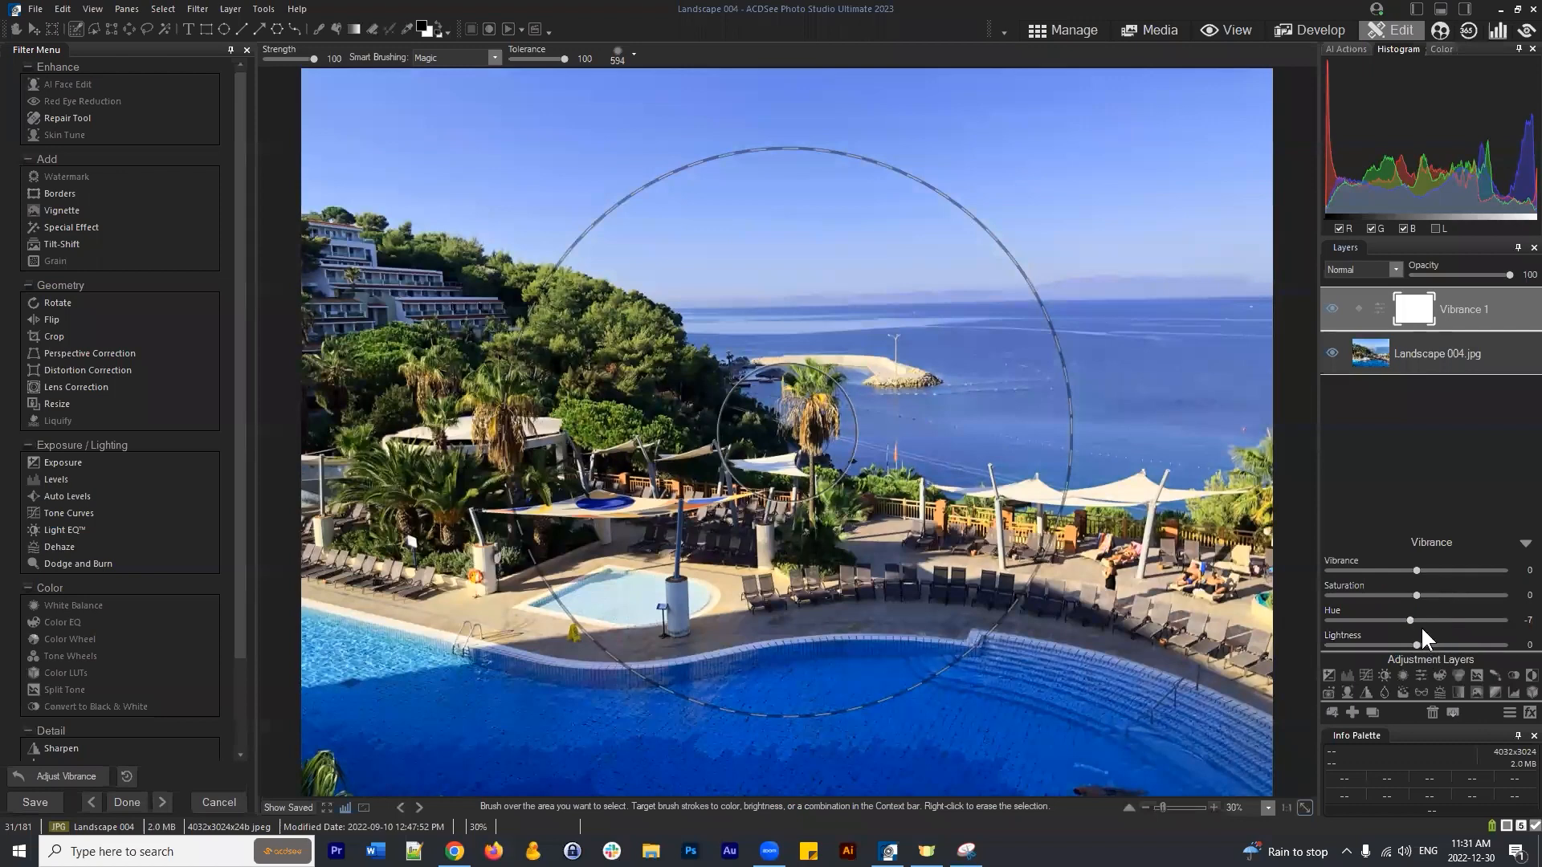
pyautogui.moveTo(1418, 594)
pyautogui.mouseDown()
pyautogui.moveTo(1440, 591)
pyautogui.moveTo(1400, 614)
pyautogui.moveTo(1510, 620)
pyautogui.moveTo(1407, 594)
pyautogui.mouseUp()
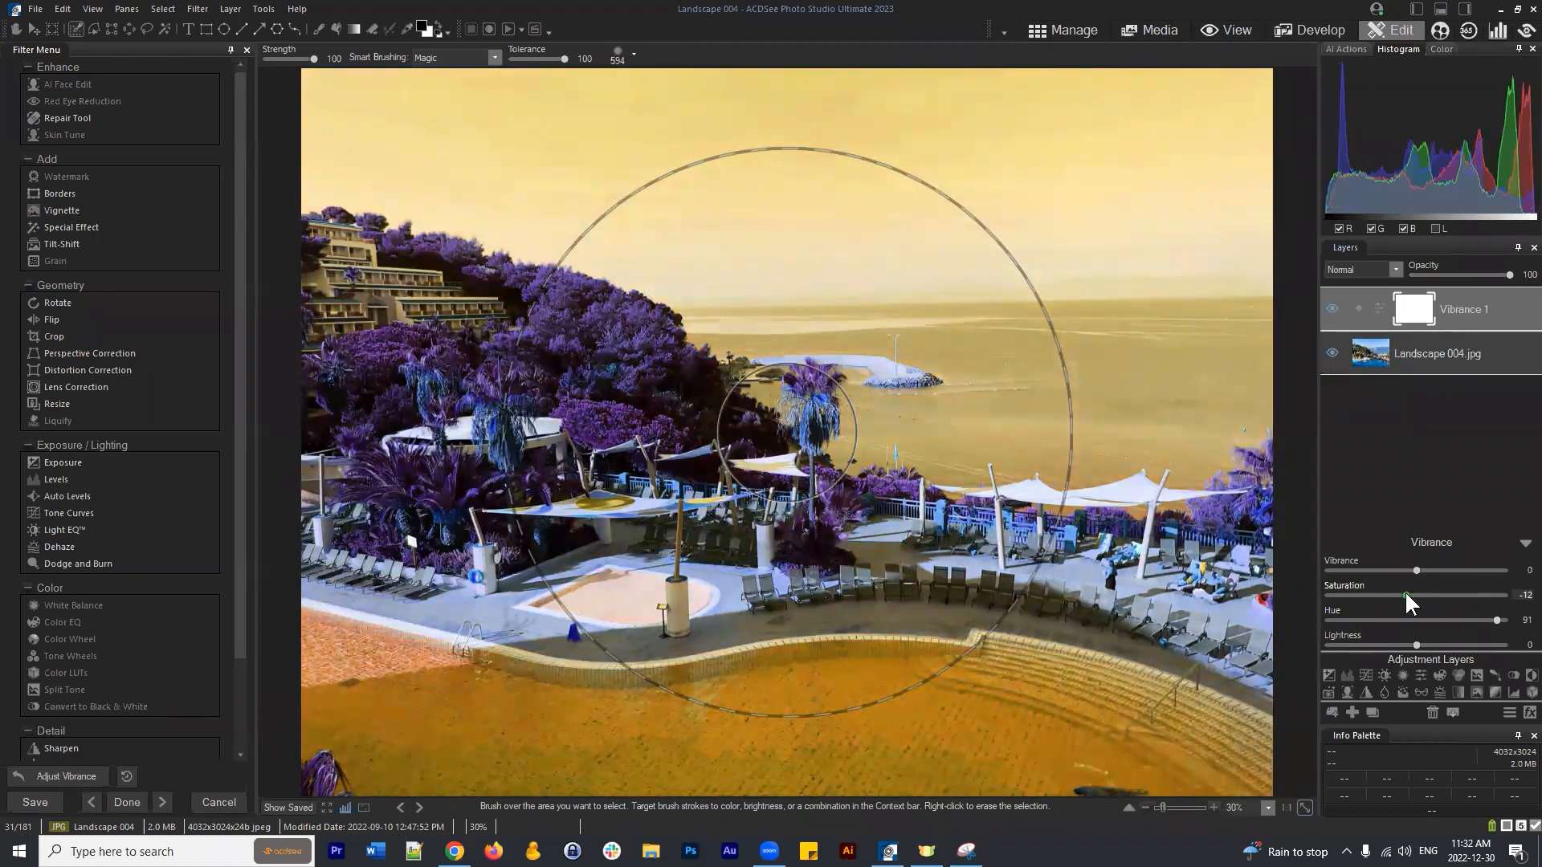
pyautogui.click(1407, 595)
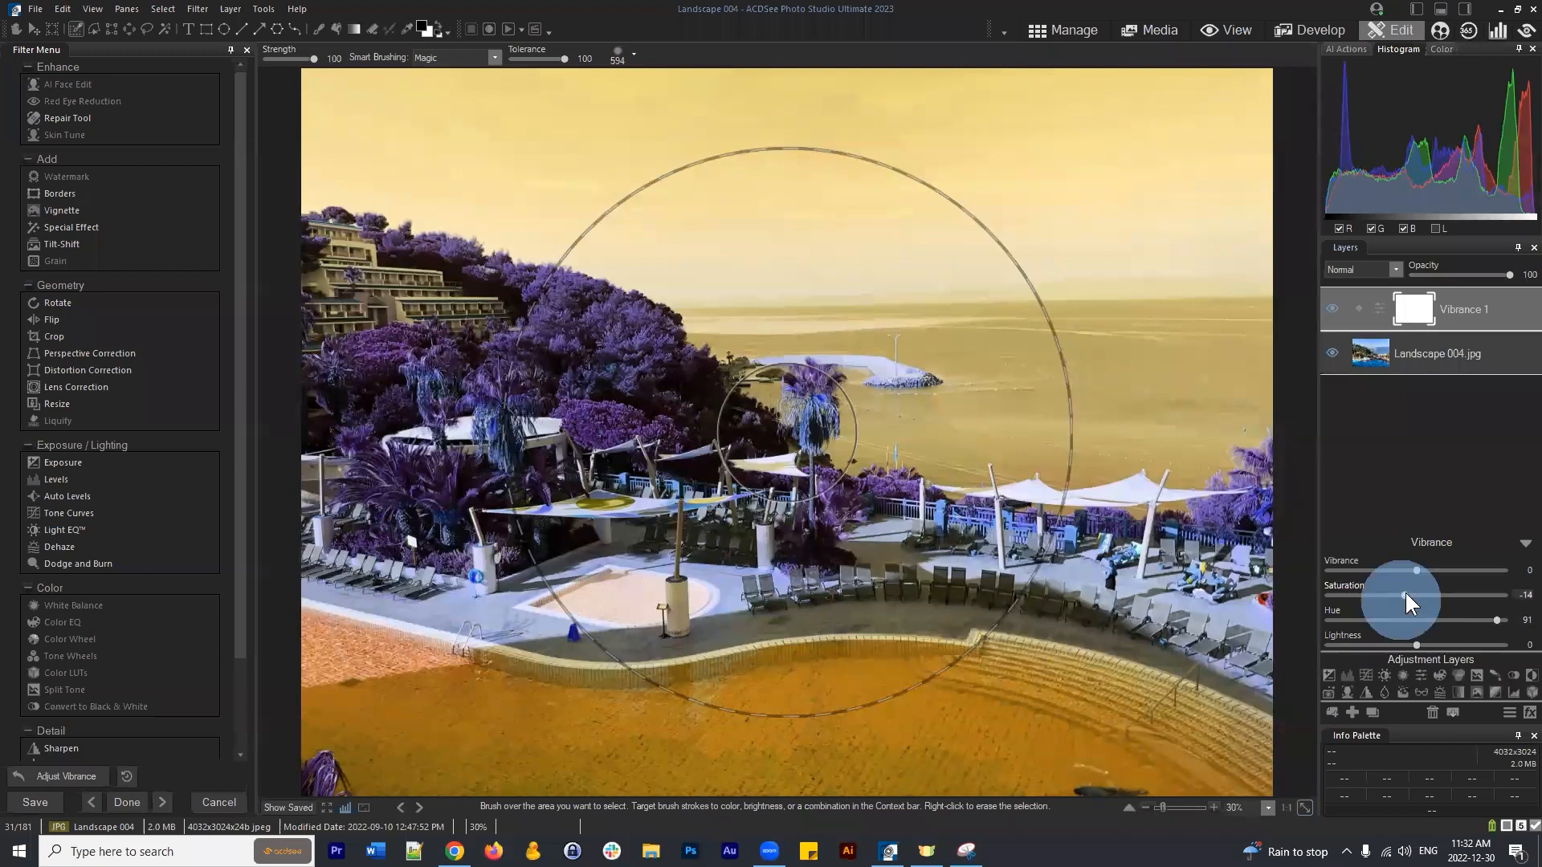
pyautogui.moveTo(1406, 594); pyautogui.dragTo(1408, 596)
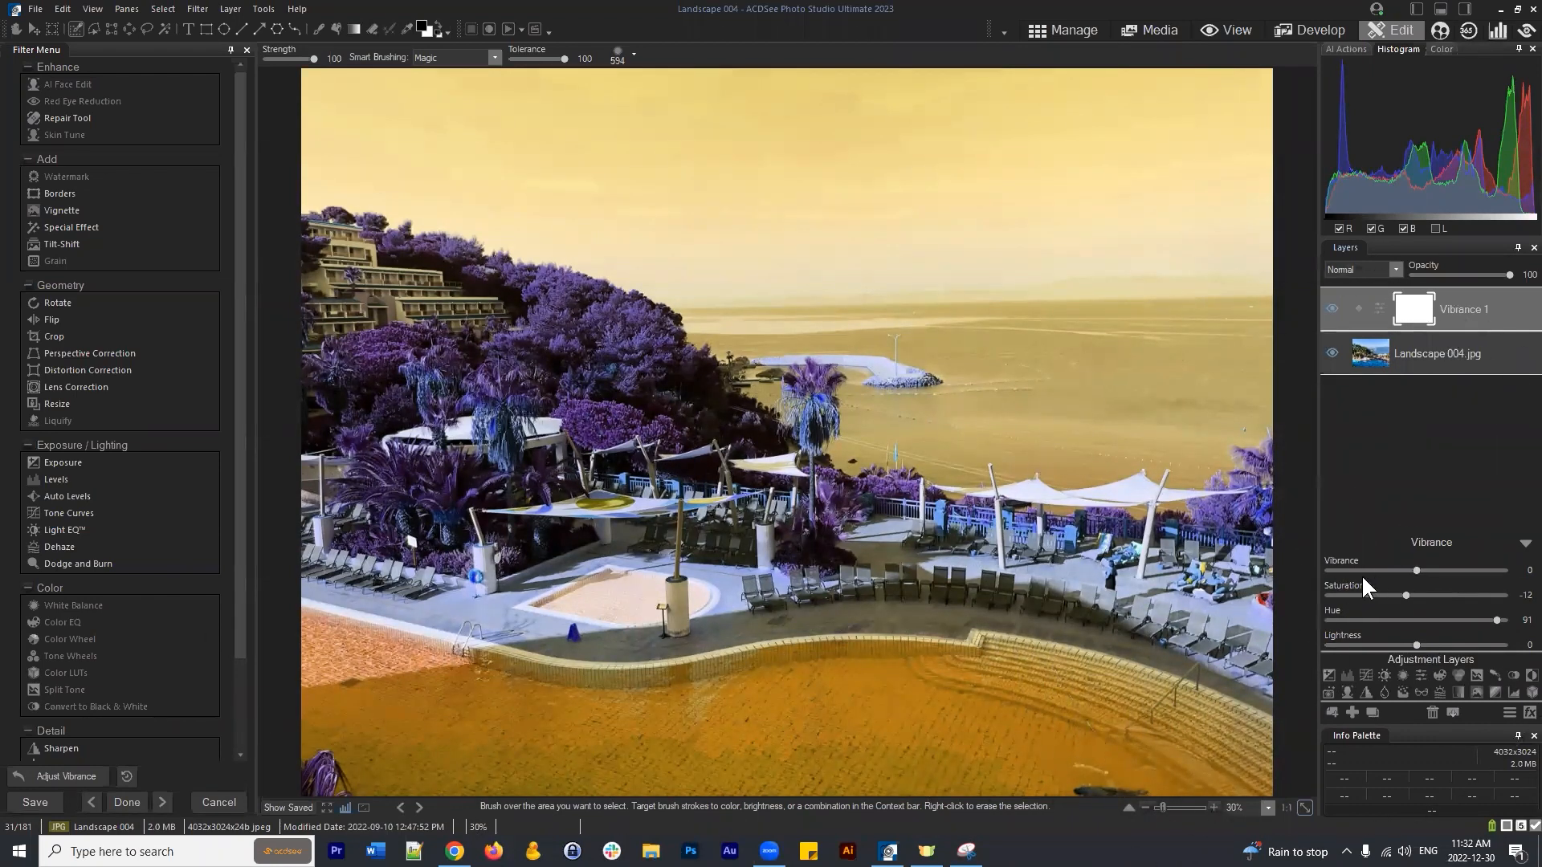
# Set the Vibrance layer's mask to black and paint the swimming pool area white on it with the Brush.
pyautogui.rightClick(1407, 309)
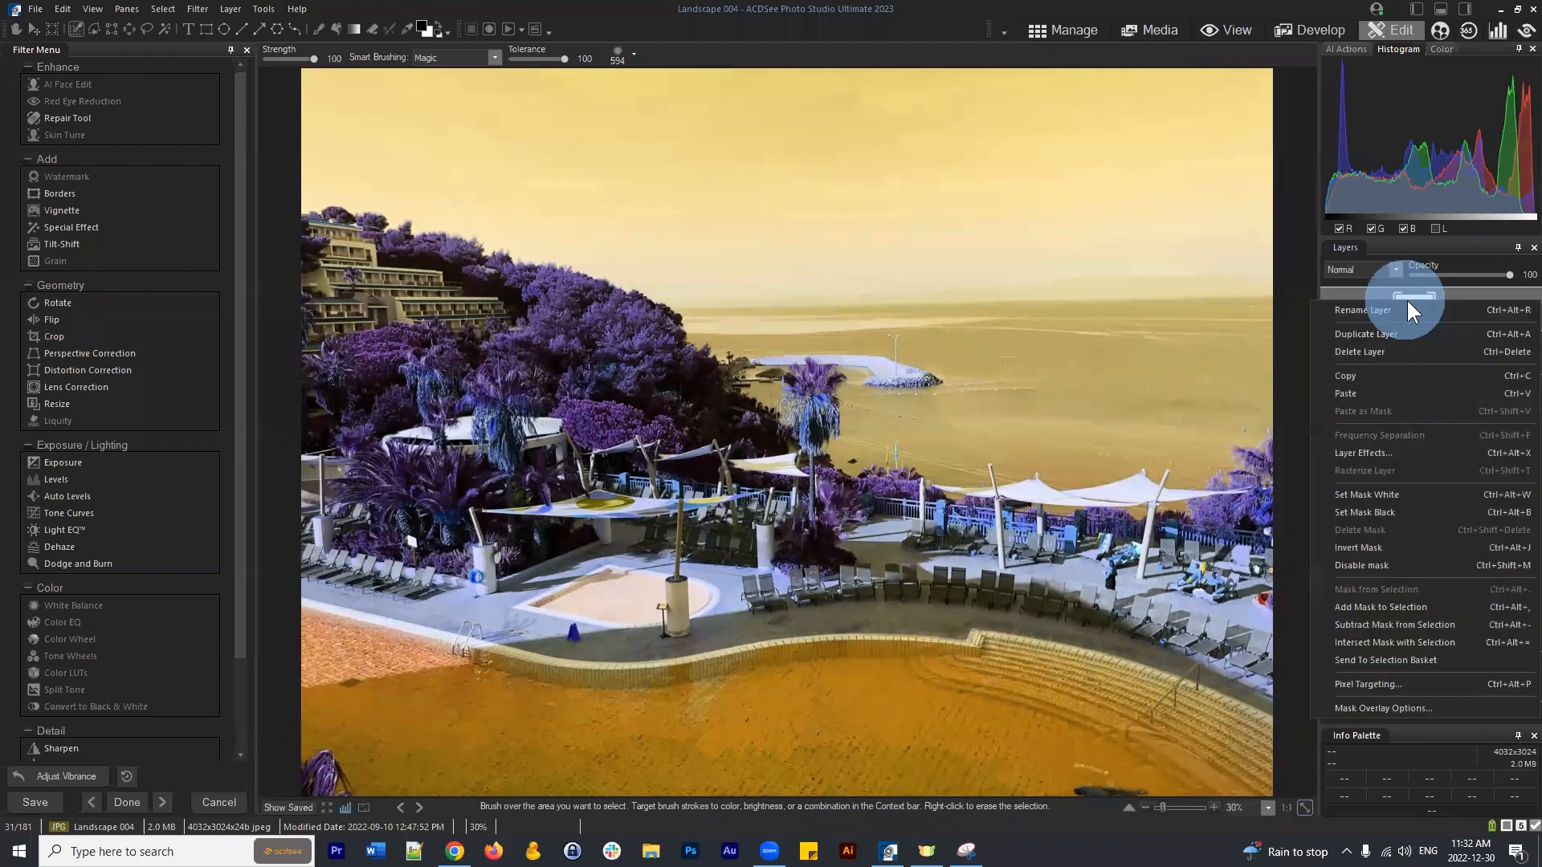
pyautogui.click(1390, 511)
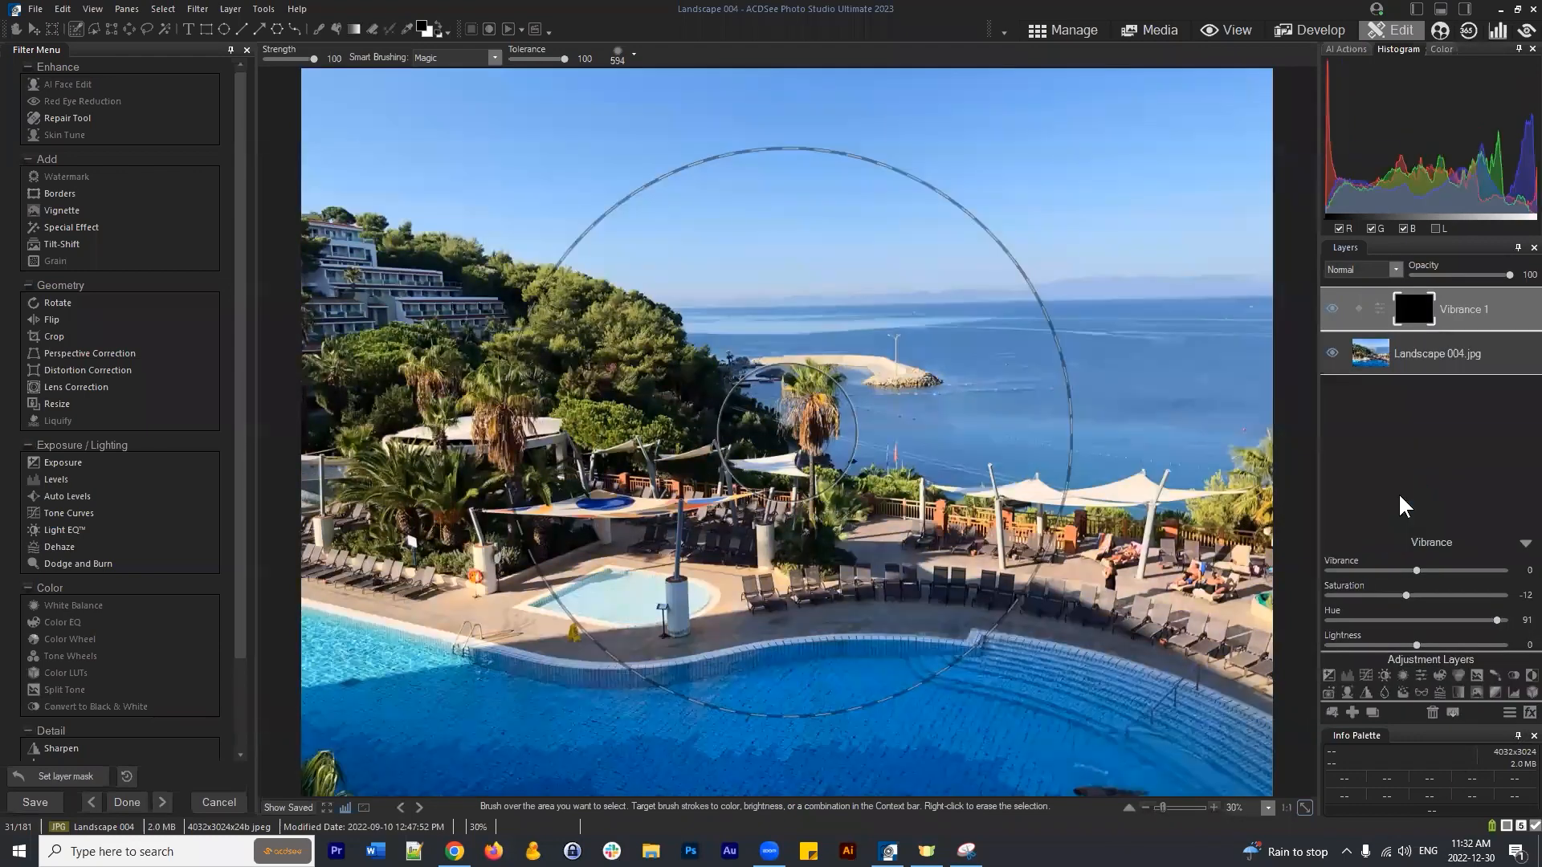
pyautogui.click(1410, 313)
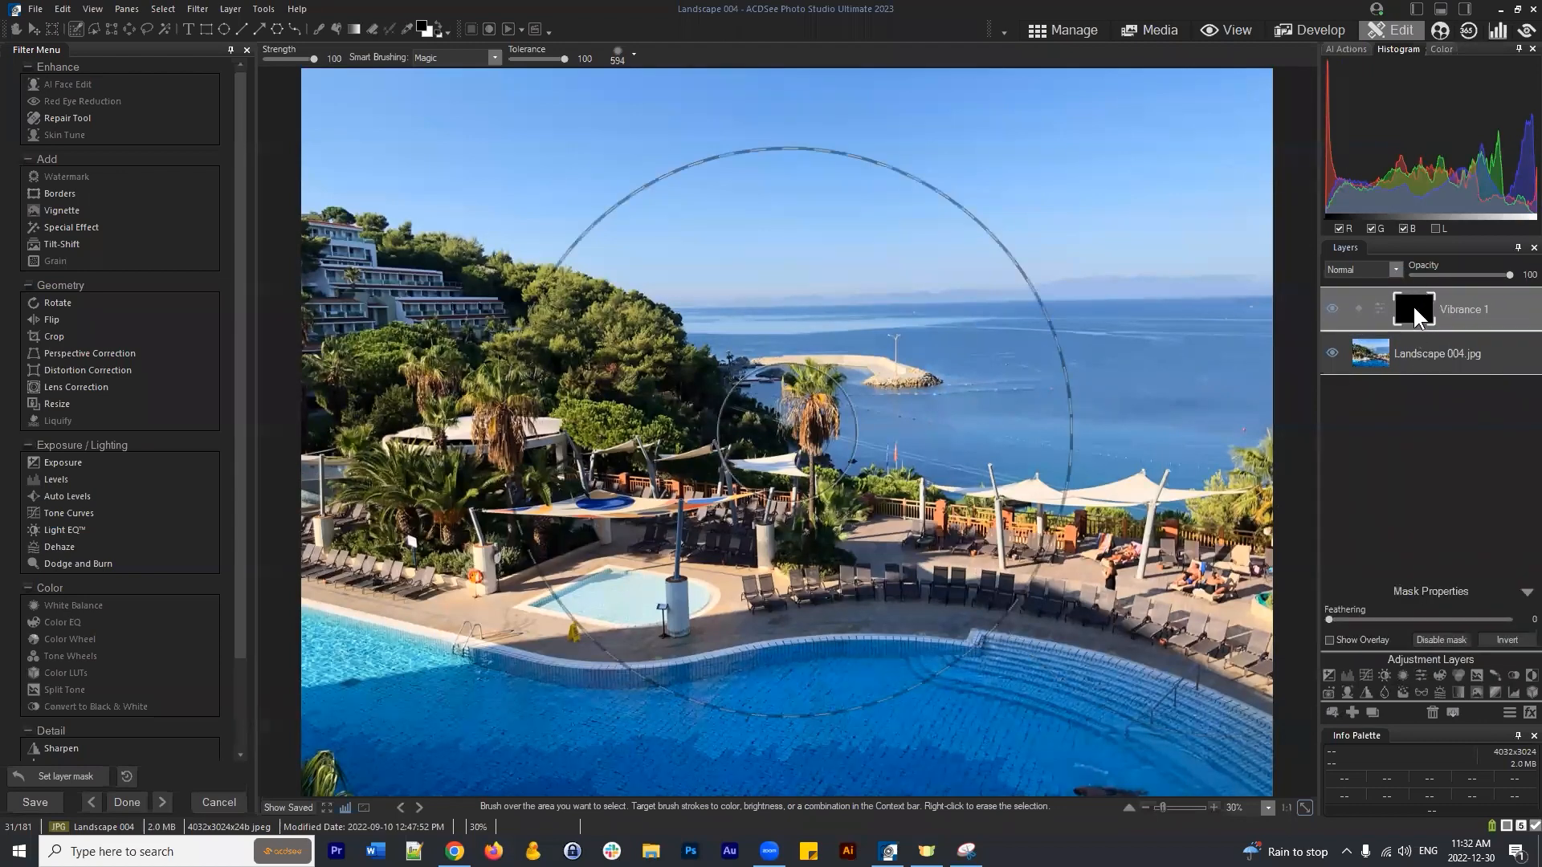
pyautogui.click(318, 29)
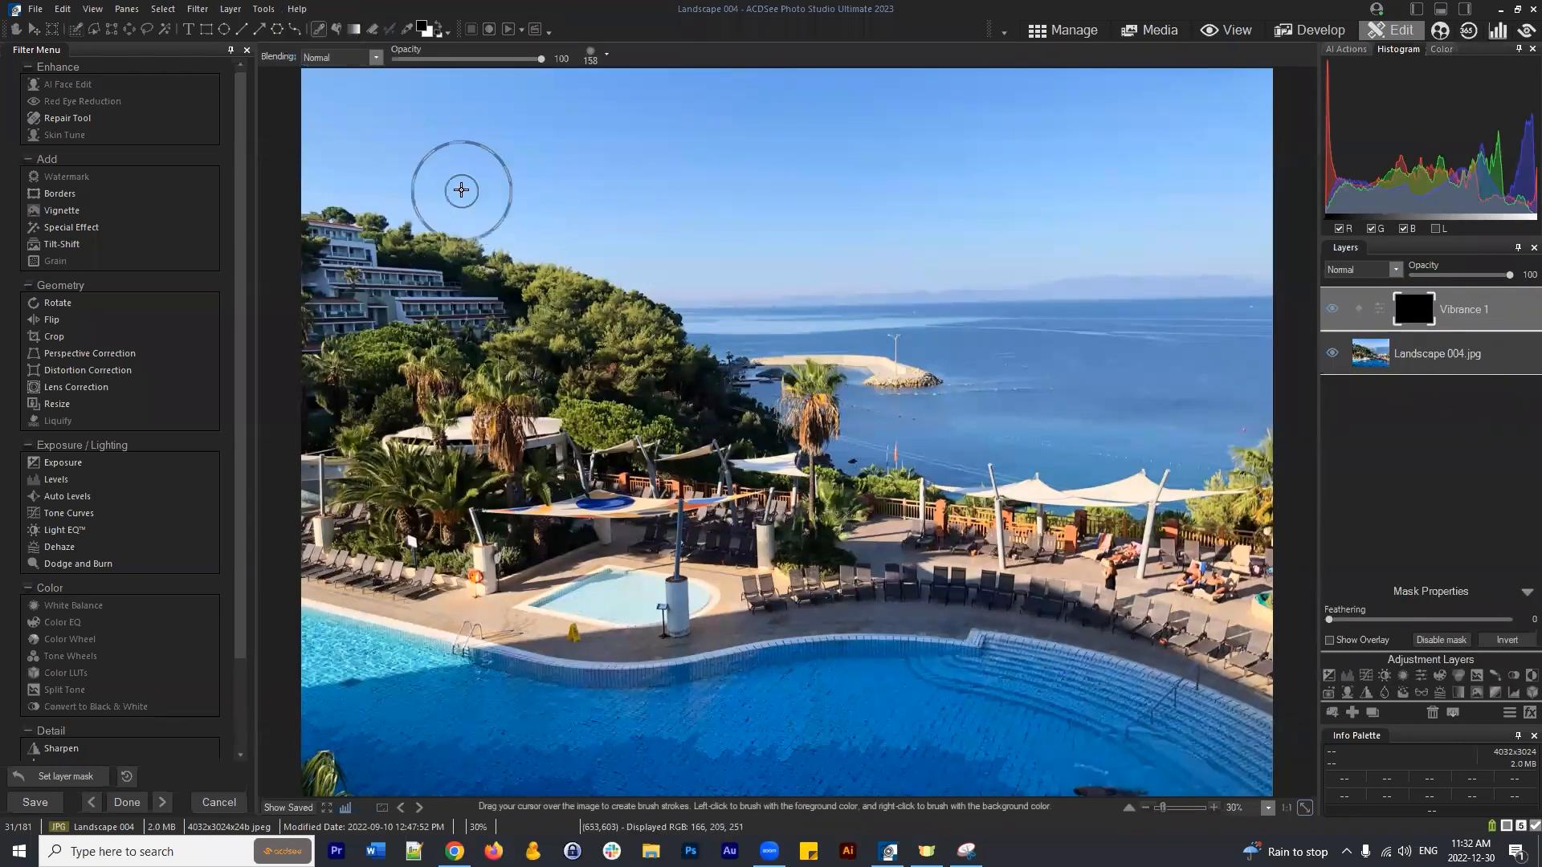
pyautogui.click(438, 28)
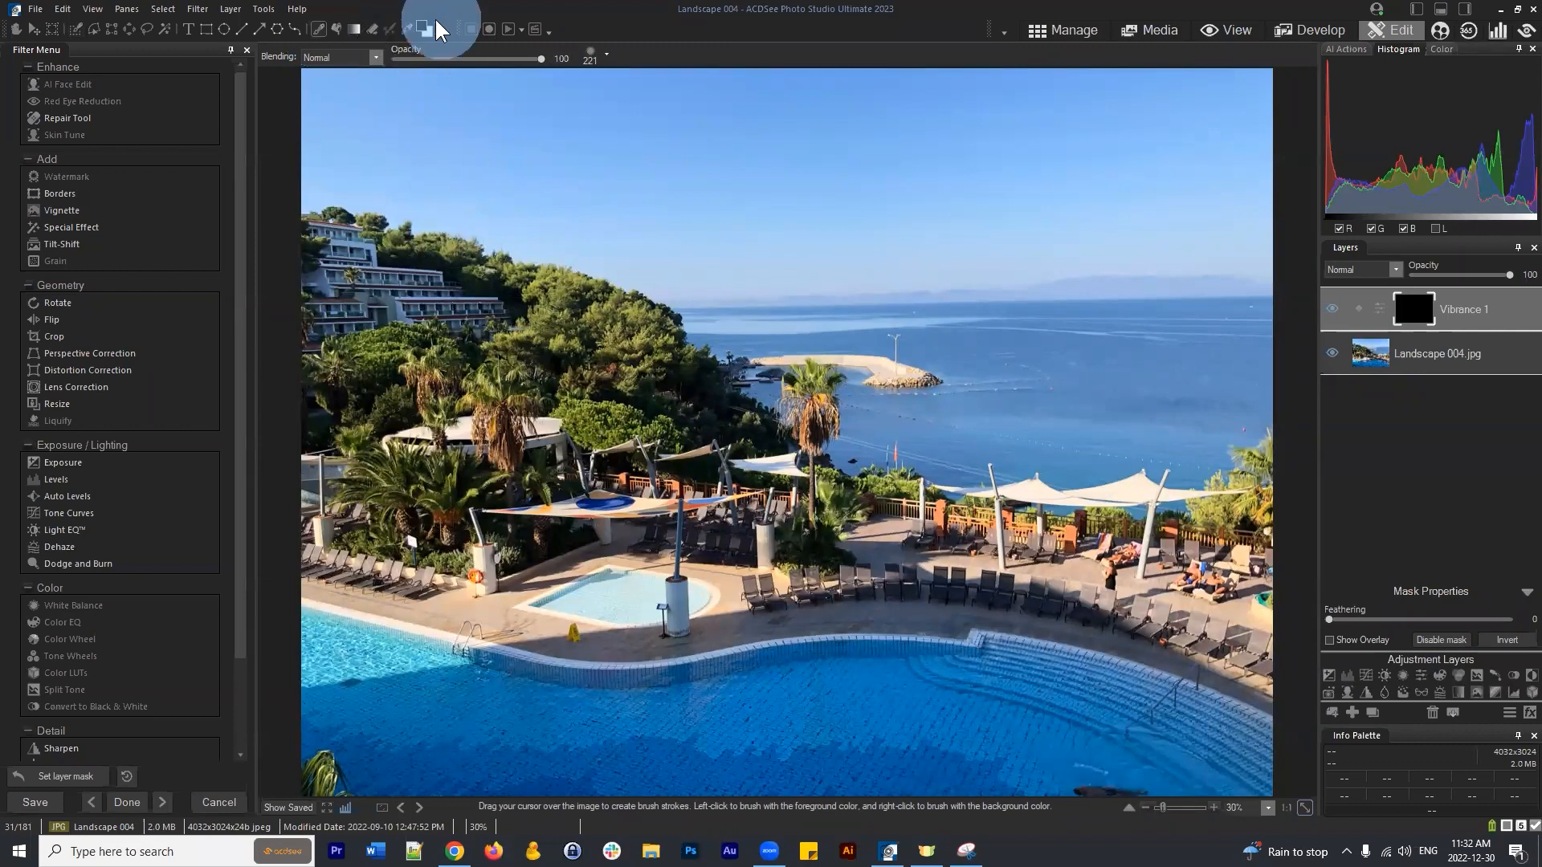
pyautogui.moveTo(724, 682)
pyautogui.mouseDown()
pyautogui.moveTo(1072, 699)
pyautogui.moveTo(1118, 707)
pyautogui.moveTo(854, 675)
pyautogui.moveTo(1172, 730)
pyautogui.moveTo(1229, 758)
pyautogui.moveTo(1200, 766)
pyautogui.moveTo(1067, 692)
pyautogui.moveTo(1165, 726)
pyautogui.moveTo(1287, 809)
pyautogui.moveTo(870, 815)
pyautogui.moveTo(1008, 782)
pyautogui.moveTo(663, 708)
pyautogui.moveTo(537, 703)
pyautogui.moveTo(487, 723)
pyautogui.moveTo(498, 717)
pyautogui.moveTo(472, 691)
pyautogui.moveTo(316, 645)
pyautogui.moveTo(433, 693)
pyautogui.moveTo(304, 763)
pyautogui.moveTo(464, 745)
pyautogui.moveTo(607, 802)
pyautogui.moveTo(721, 792)
pyautogui.moveTo(576, 787)
pyautogui.moveTo(1159, 786)
pyautogui.moveTo(903, 726)
pyautogui.moveTo(565, 734)
pyautogui.moveTo(251, 629)
pyautogui.moveTo(300, 648)
pyautogui.moveTo(285, 668)
pyautogui.moveTo(407, 728)
pyautogui.moveTo(619, 727)
pyautogui.moveTo(575, 717)
pyautogui.moveTo(722, 738)
pyautogui.moveTo(522, 693)
pyautogui.moveTo(776, 727)
pyautogui.moveTo(930, 717)
pyautogui.moveTo(1024, 730)
pyautogui.mouseUp()
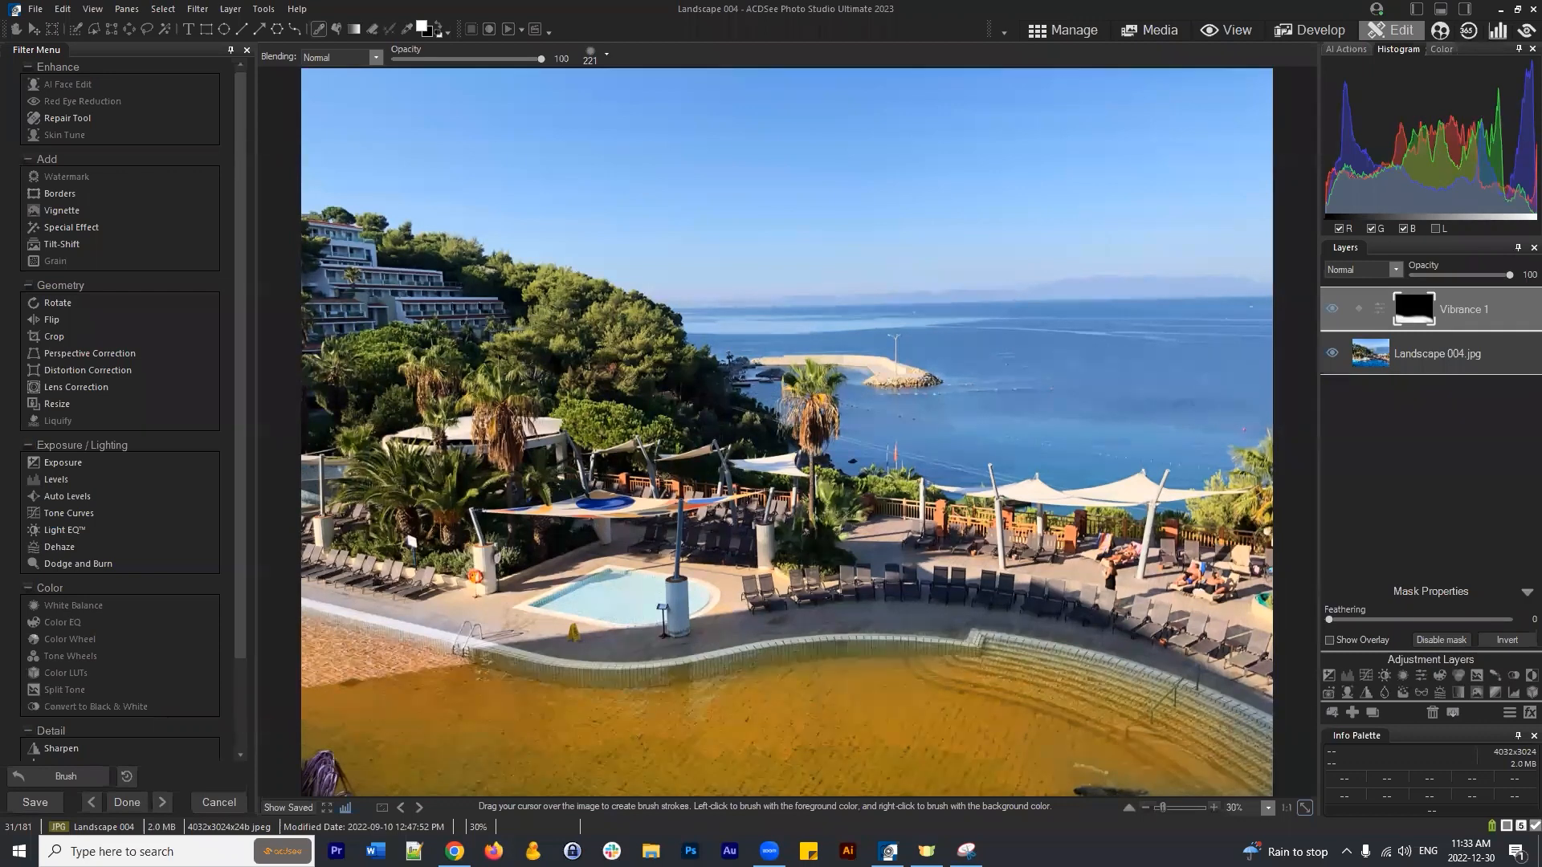
# Leave Edit mode discarding the changes to Landscape 004, and open Layer Example2 from the Pictures folder.
pyautogui.click(1068, 31)
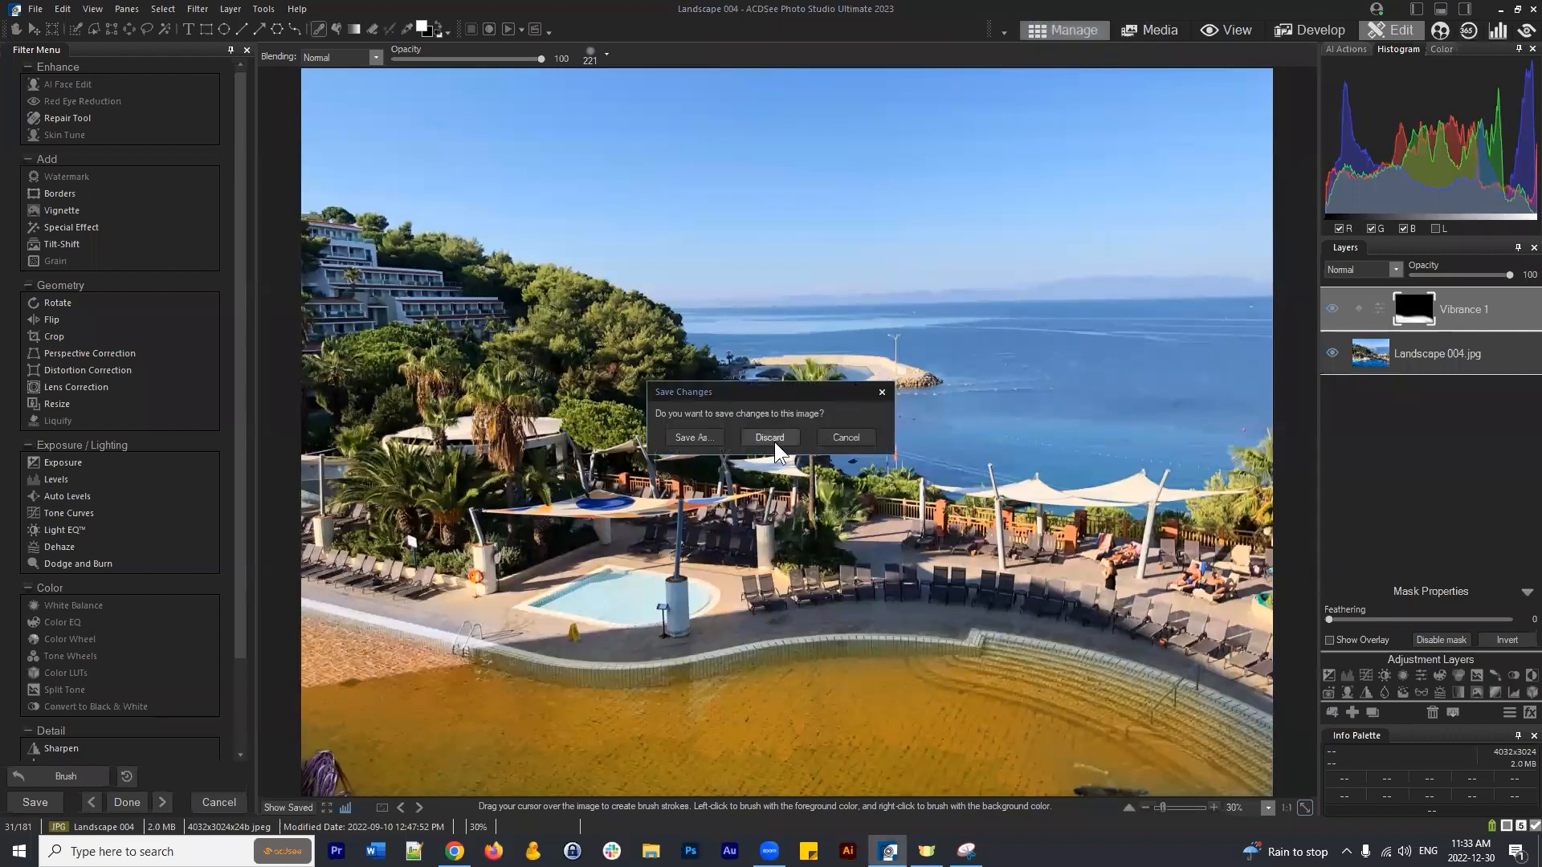
pyautogui.click(771, 438)
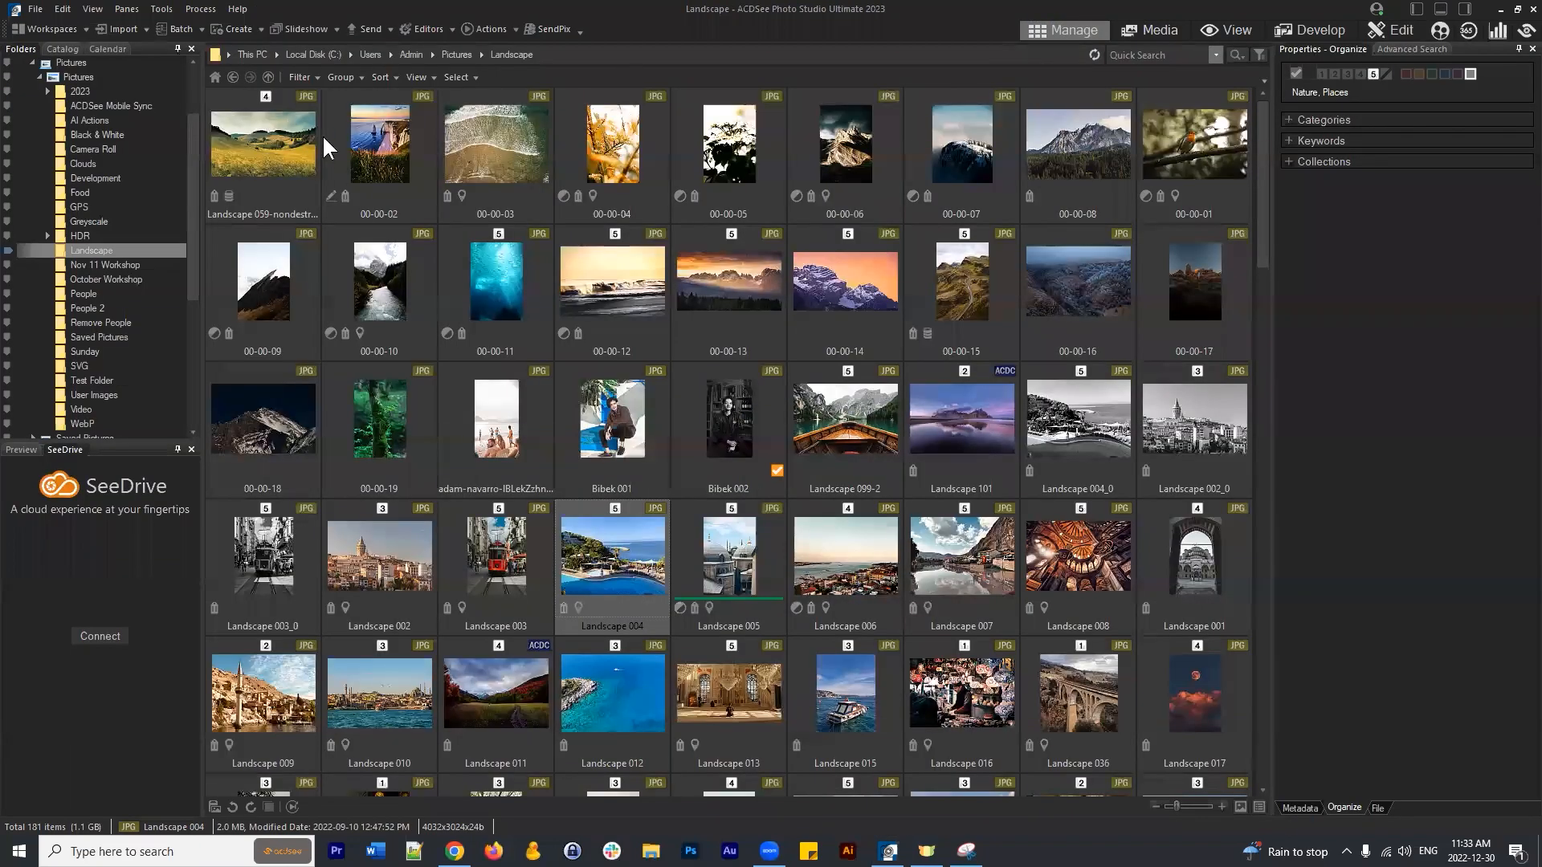
pyautogui.click(232, 75)
pyautogui.click(1092, 432)
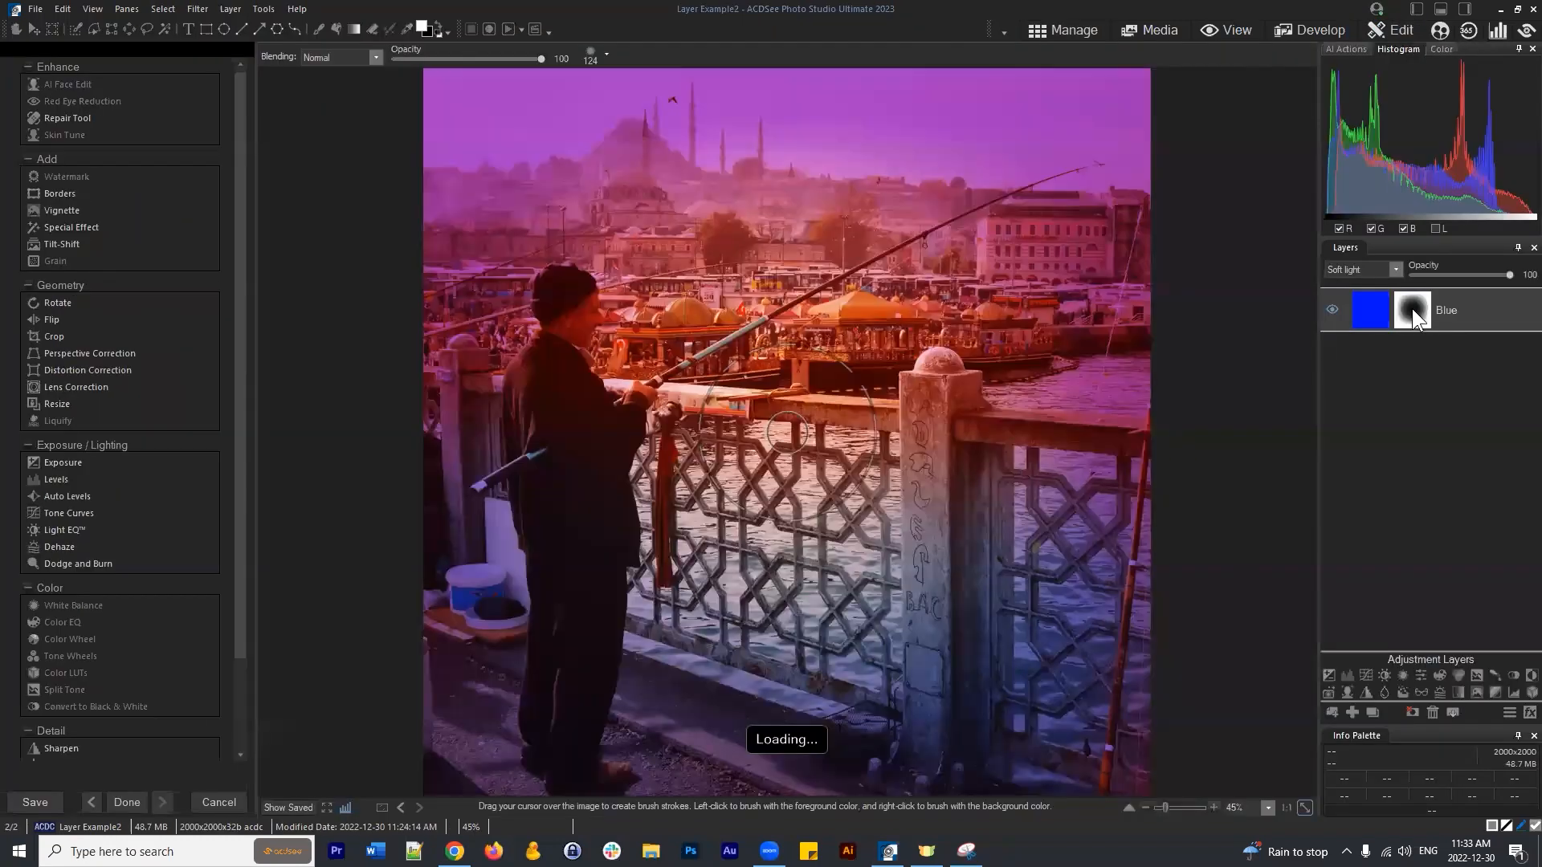
# Fill the Red layer's image, not its mask, with an orange-yellow foreground color using the Fill tool.
pyautogui.click(1369, 309)
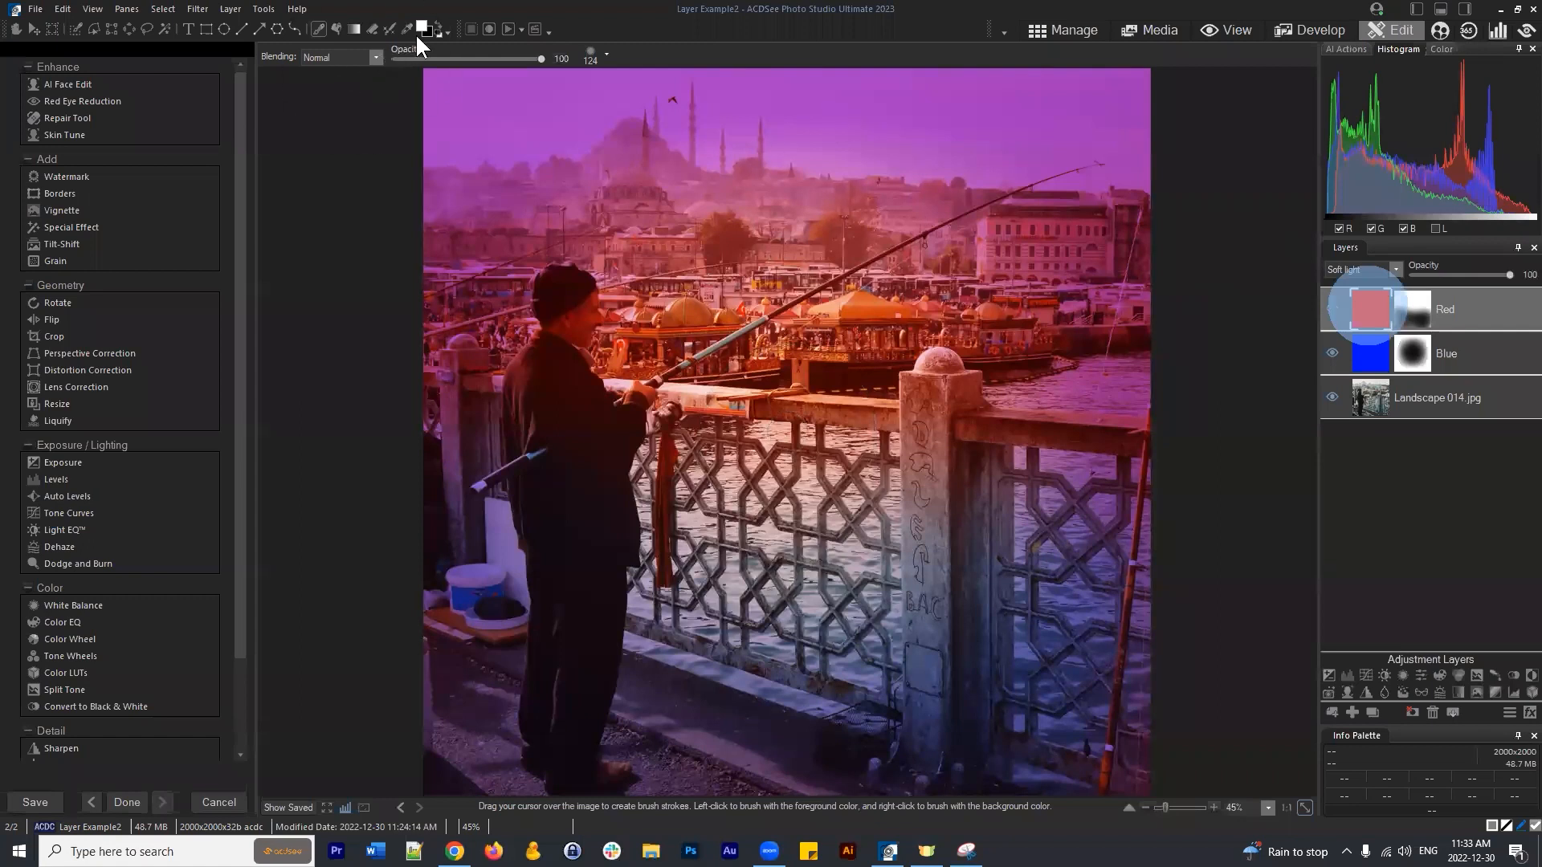
pyautogui.click(337, 29)
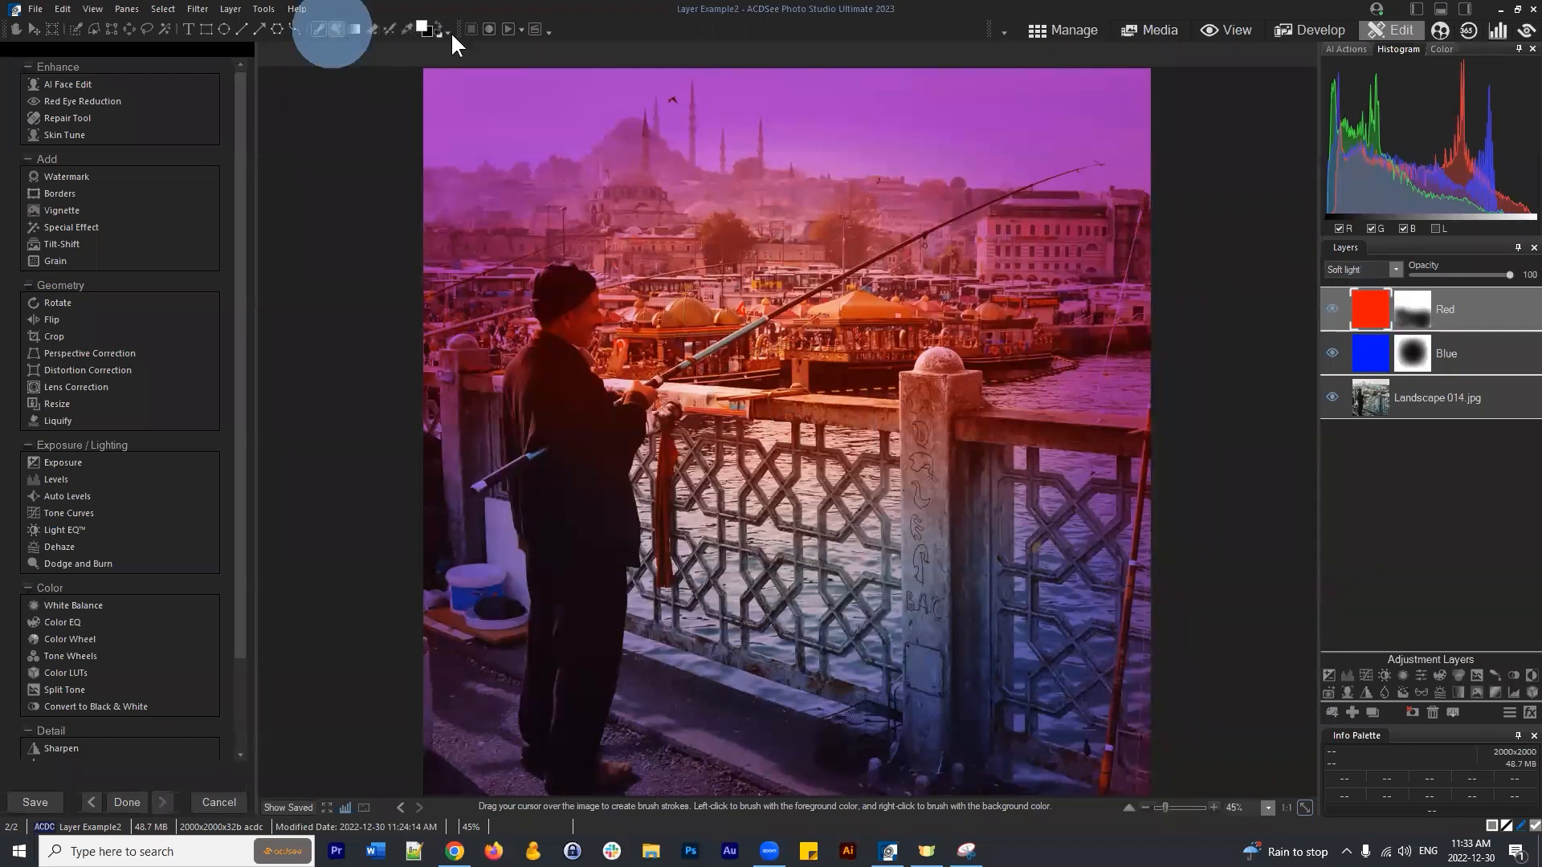
pyautogui.click(420, 25)
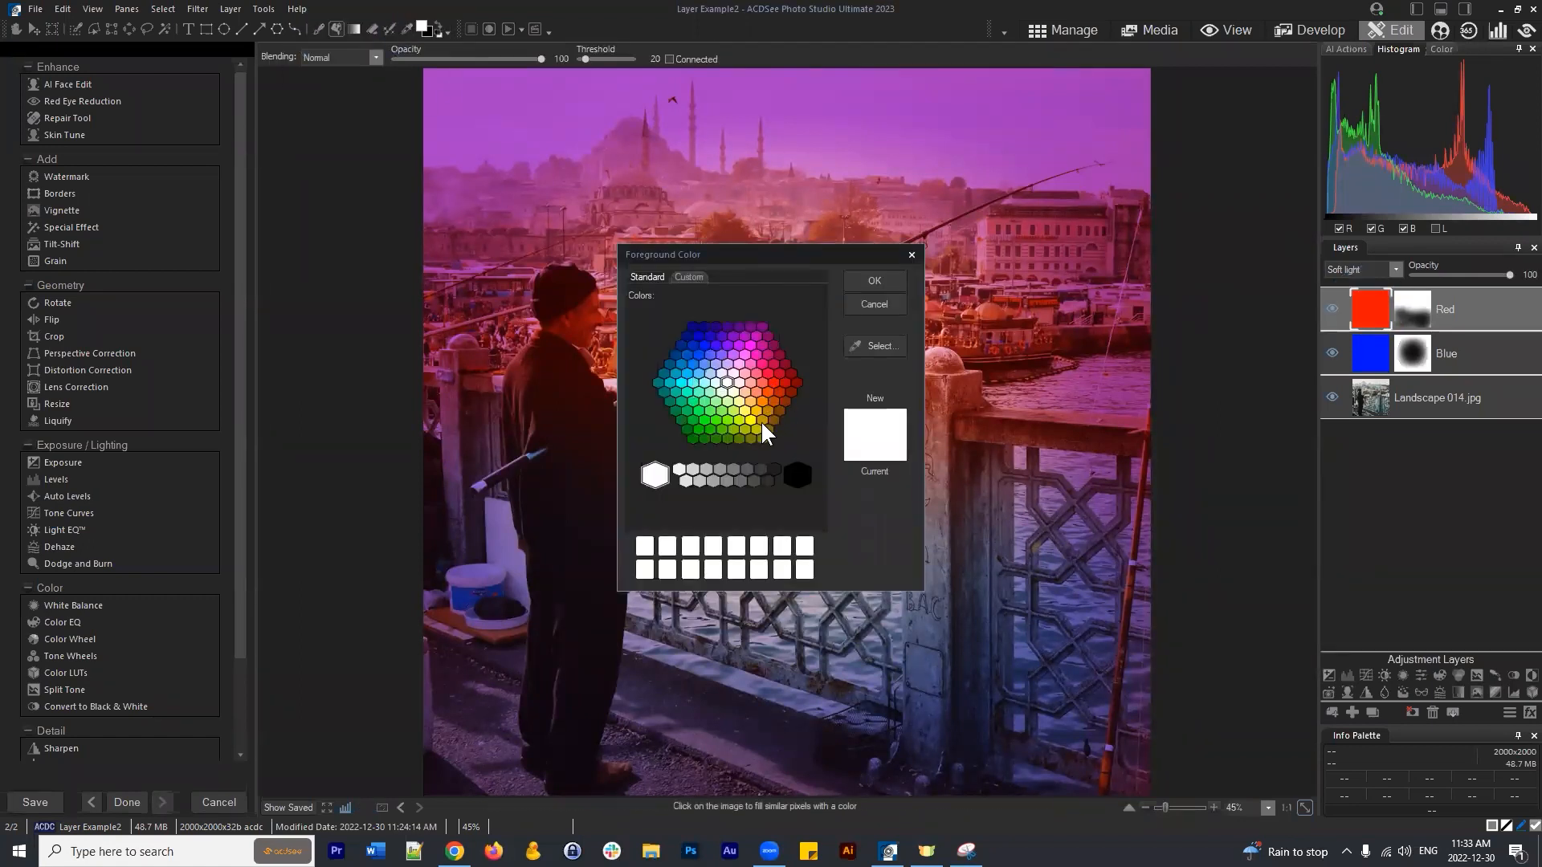
pyautogui.click(754, 411)
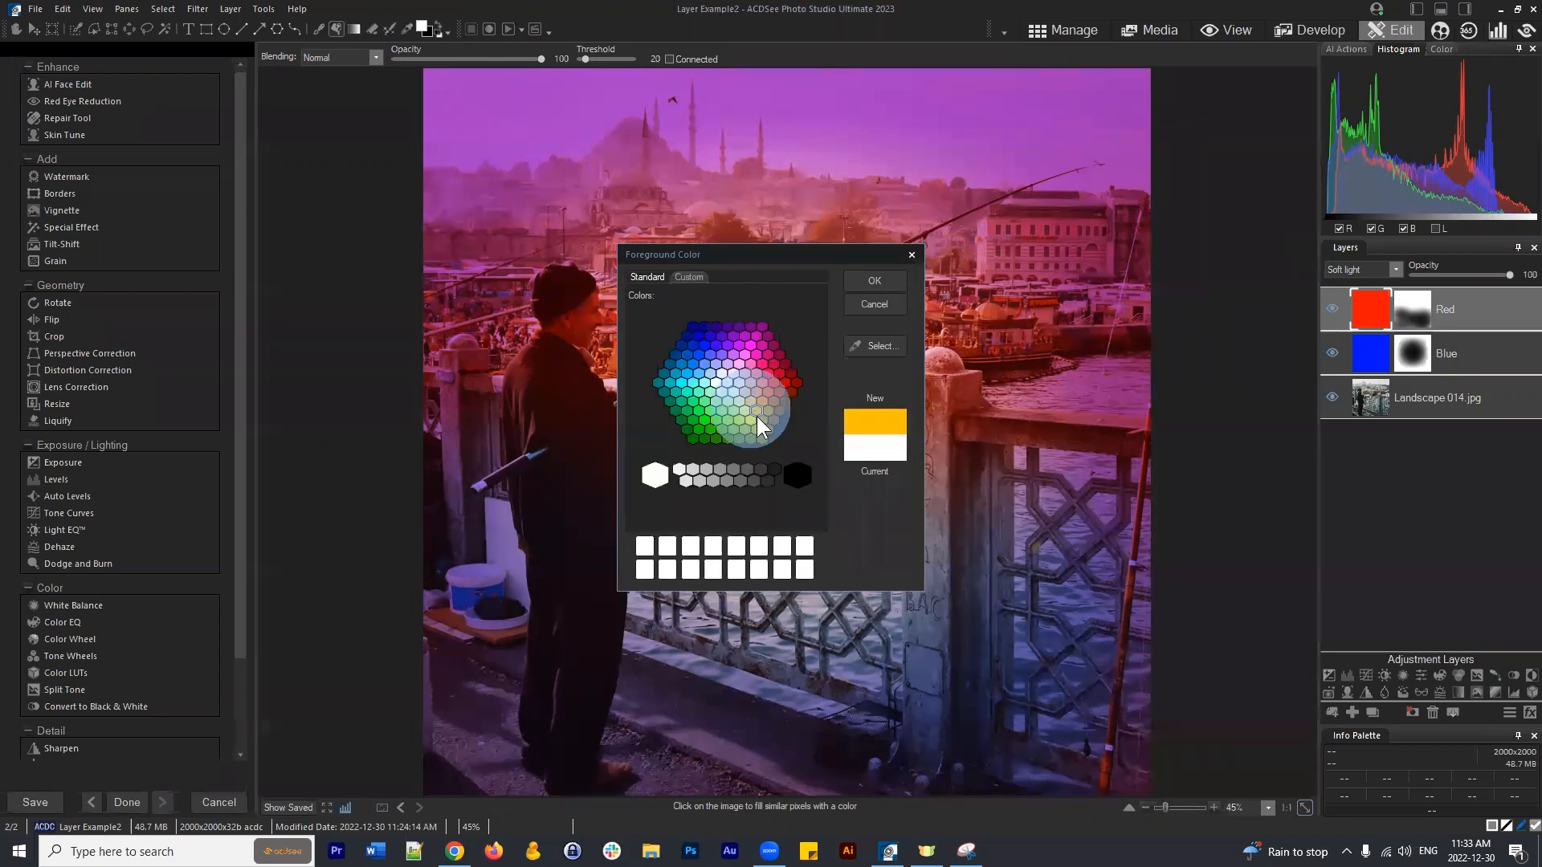
pyautogui.click(876, 277)
pyautogui.click(1370, 305)
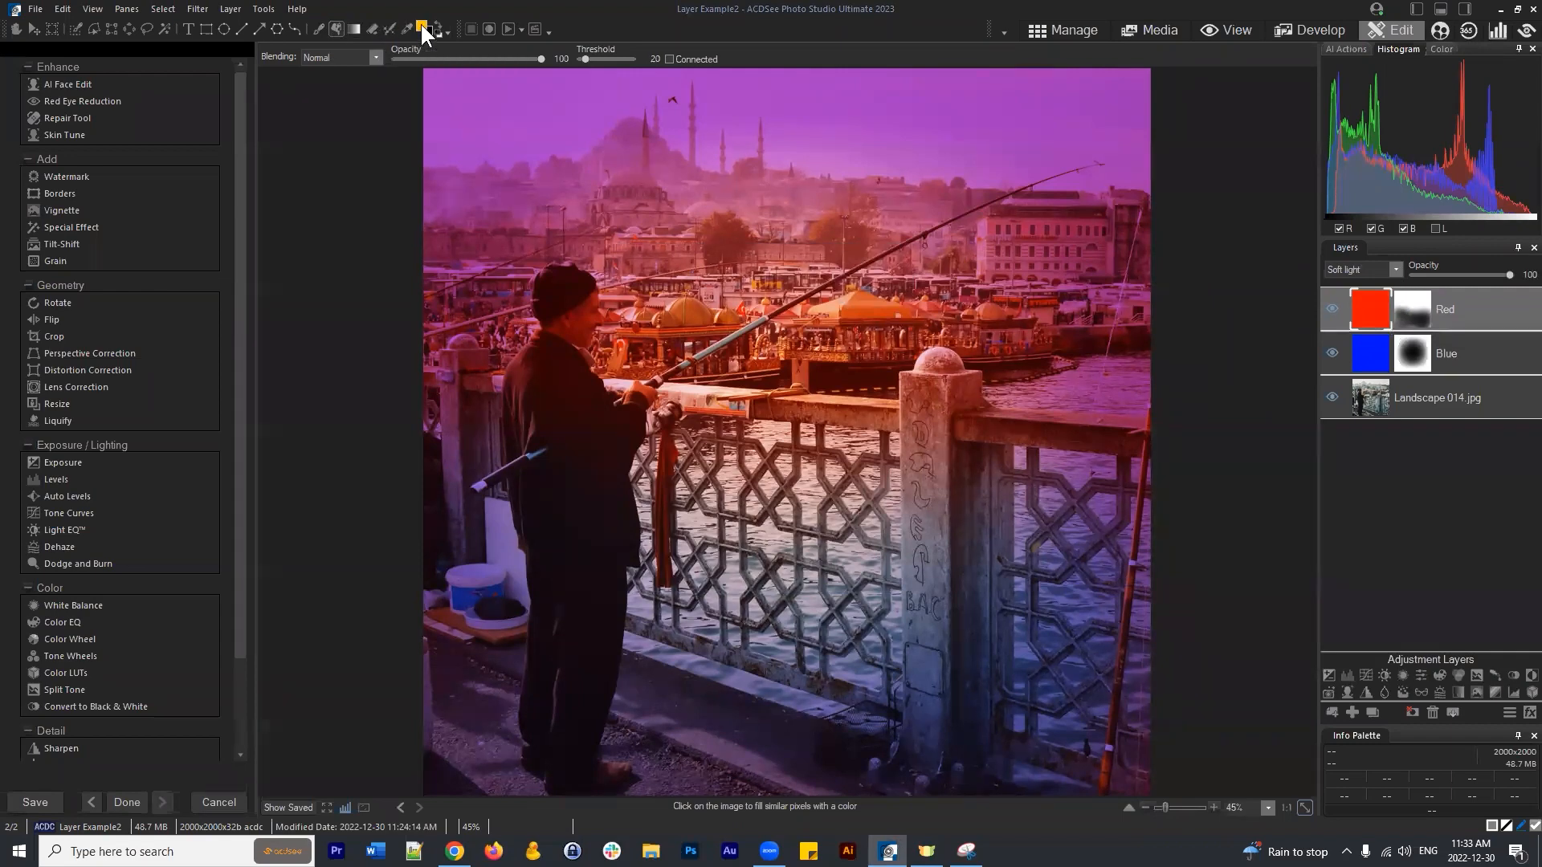
pyautogui.click(1368, 304)
pyautogui.click(1371, 302)
pyautogui.click(1371, 308)
pyautogui.click(539, 150)
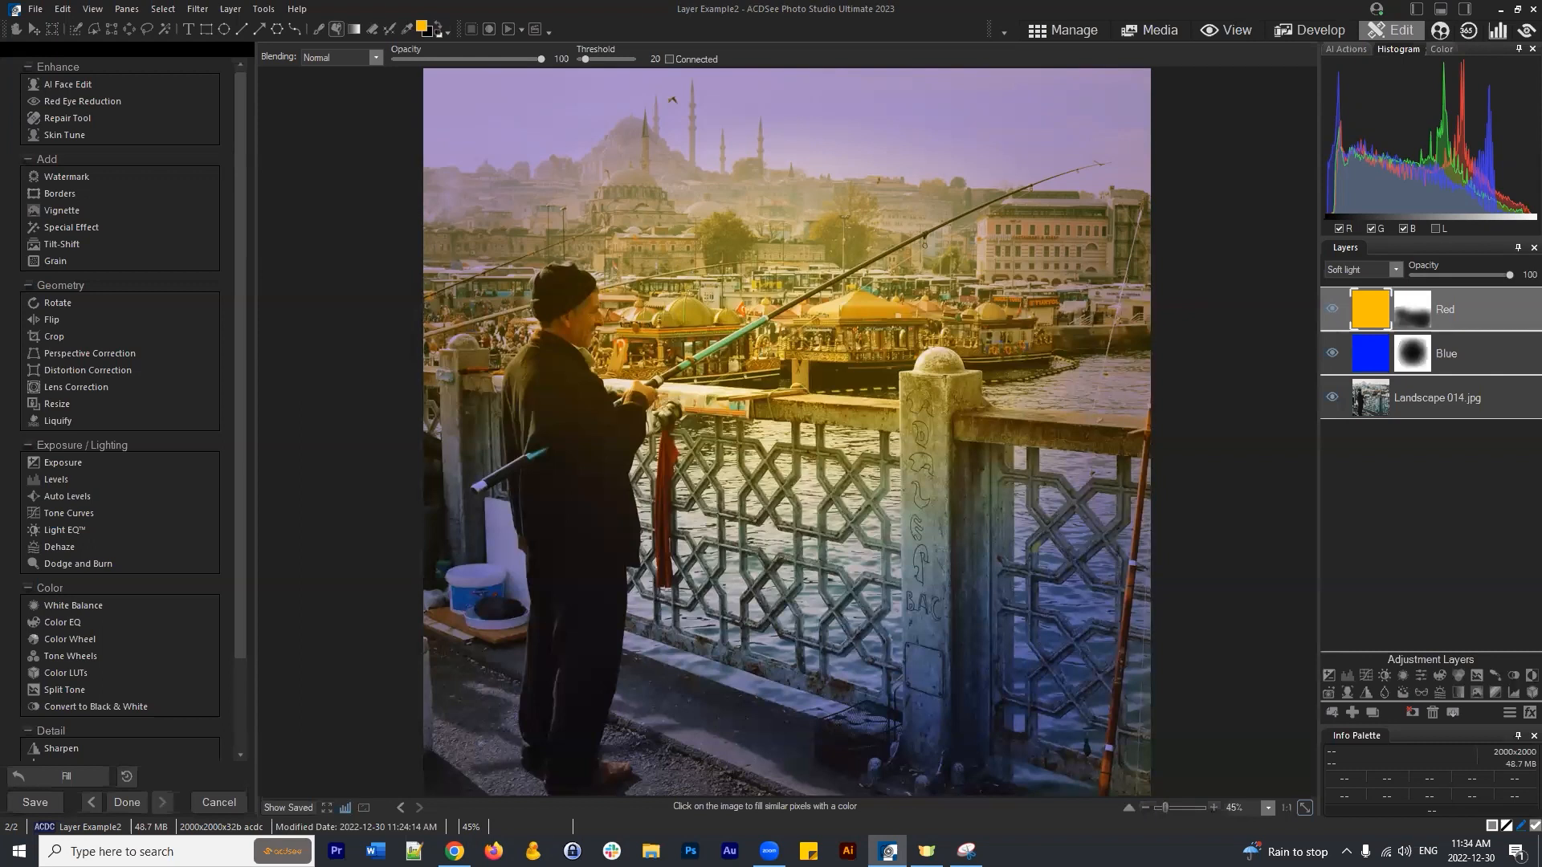
# Open the online help contents, search for "blending" and open the article Using Blend Modes and Opacity.
pyautogui.click(296, 9)
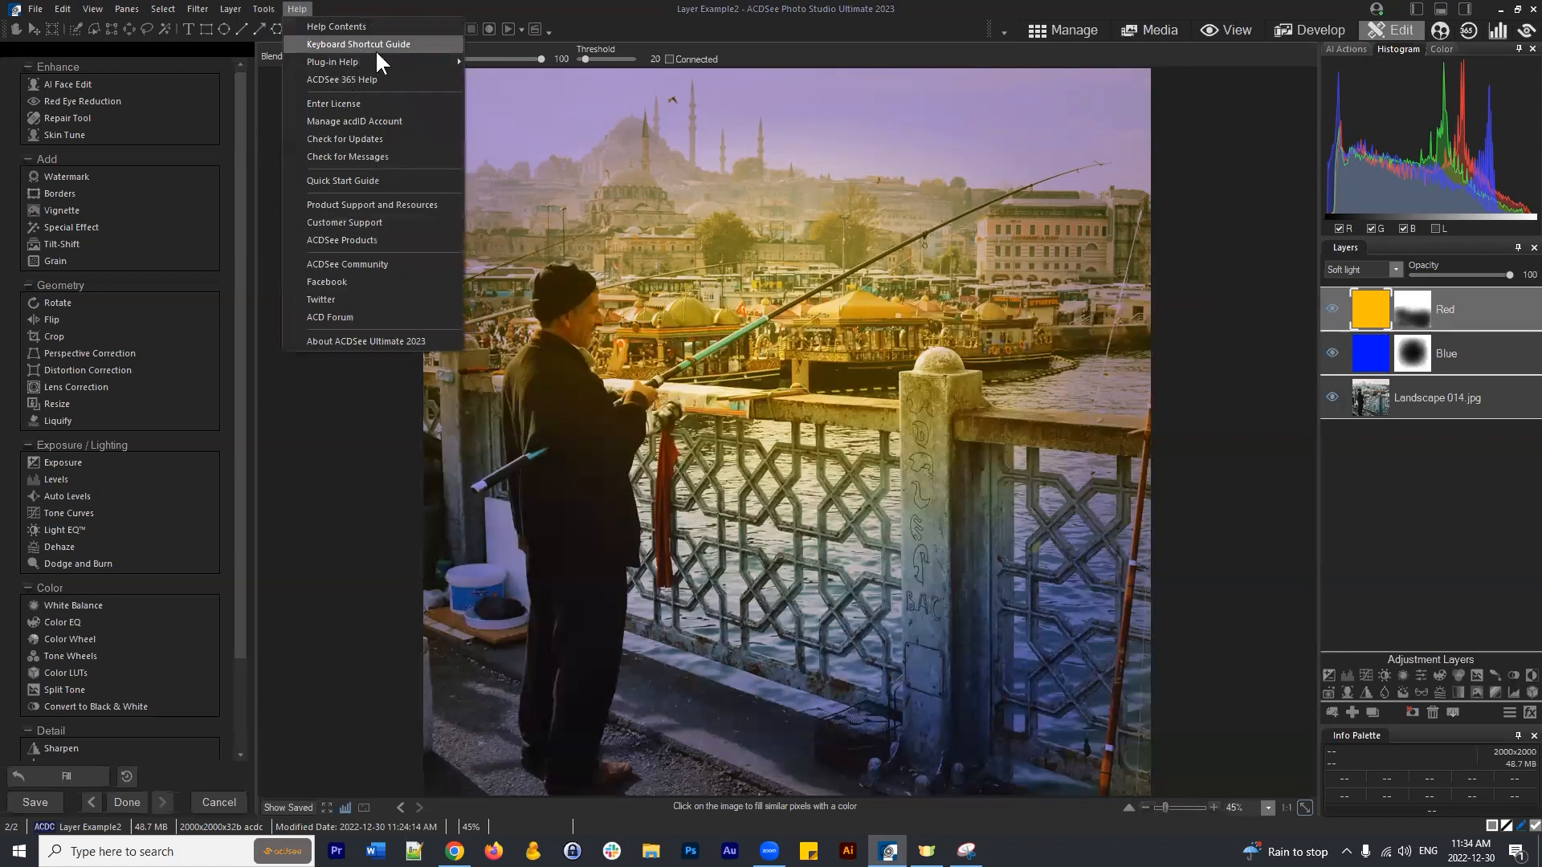
pyautogui.click(378, 26)
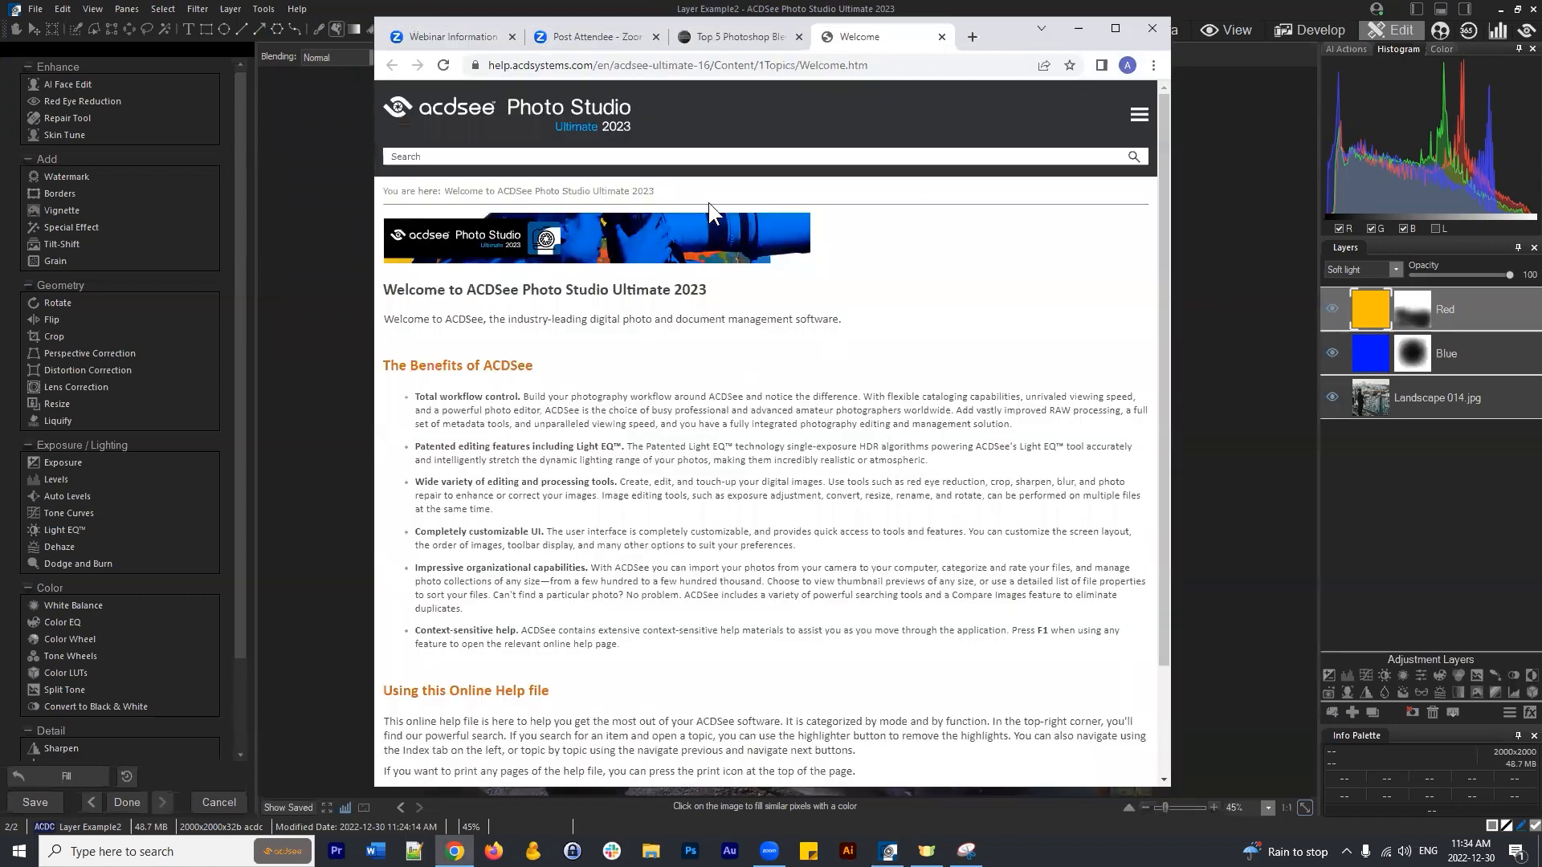
pyautogui.click(478, 153)
pyautogui.write('blending')
pyautogui.press('Return')
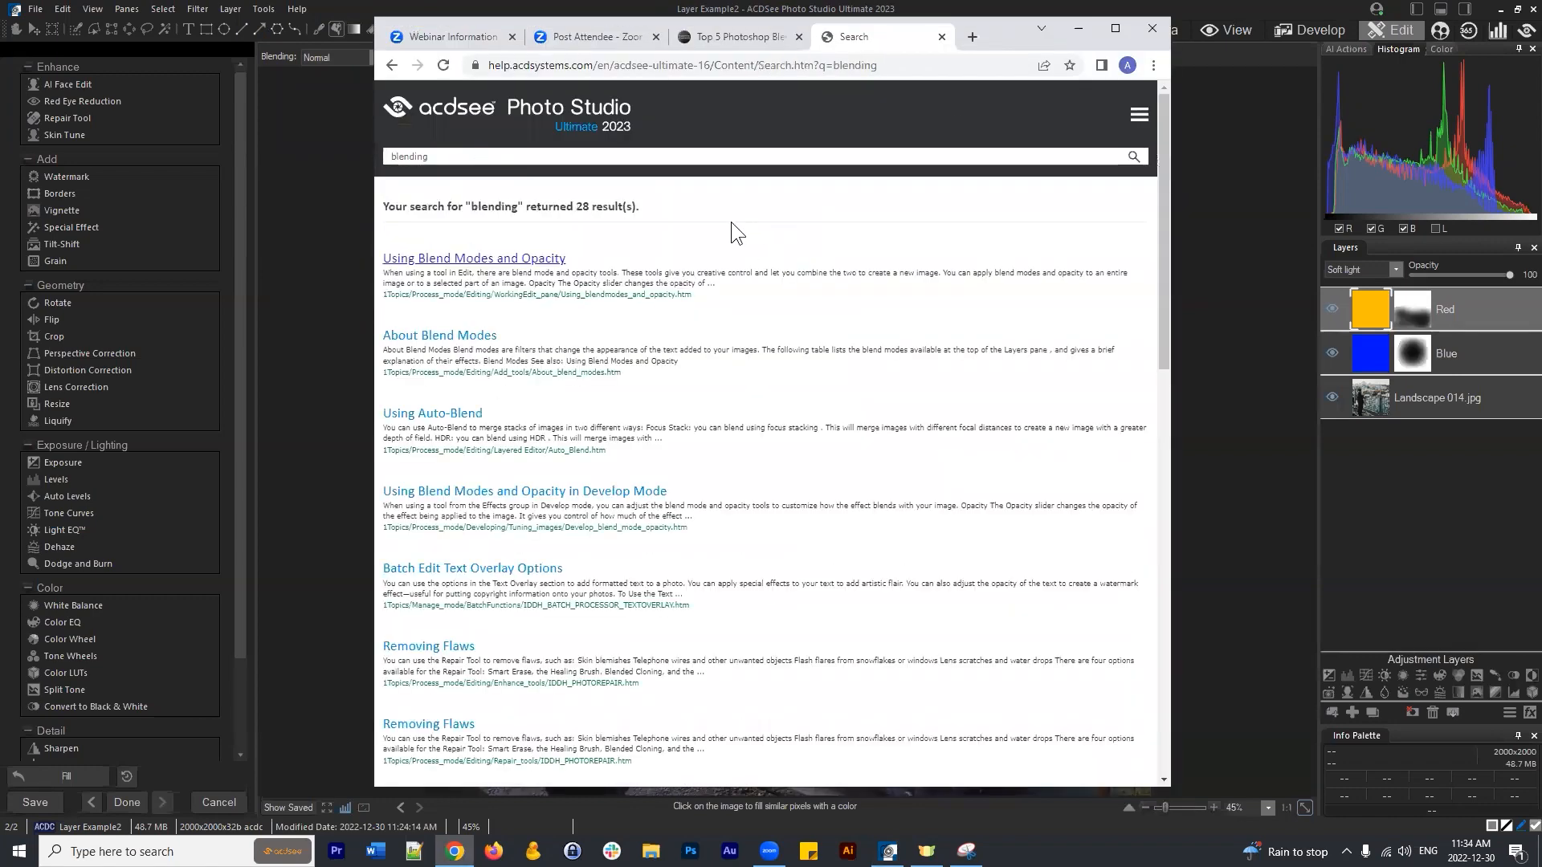
pyautogui.click(518, 263)
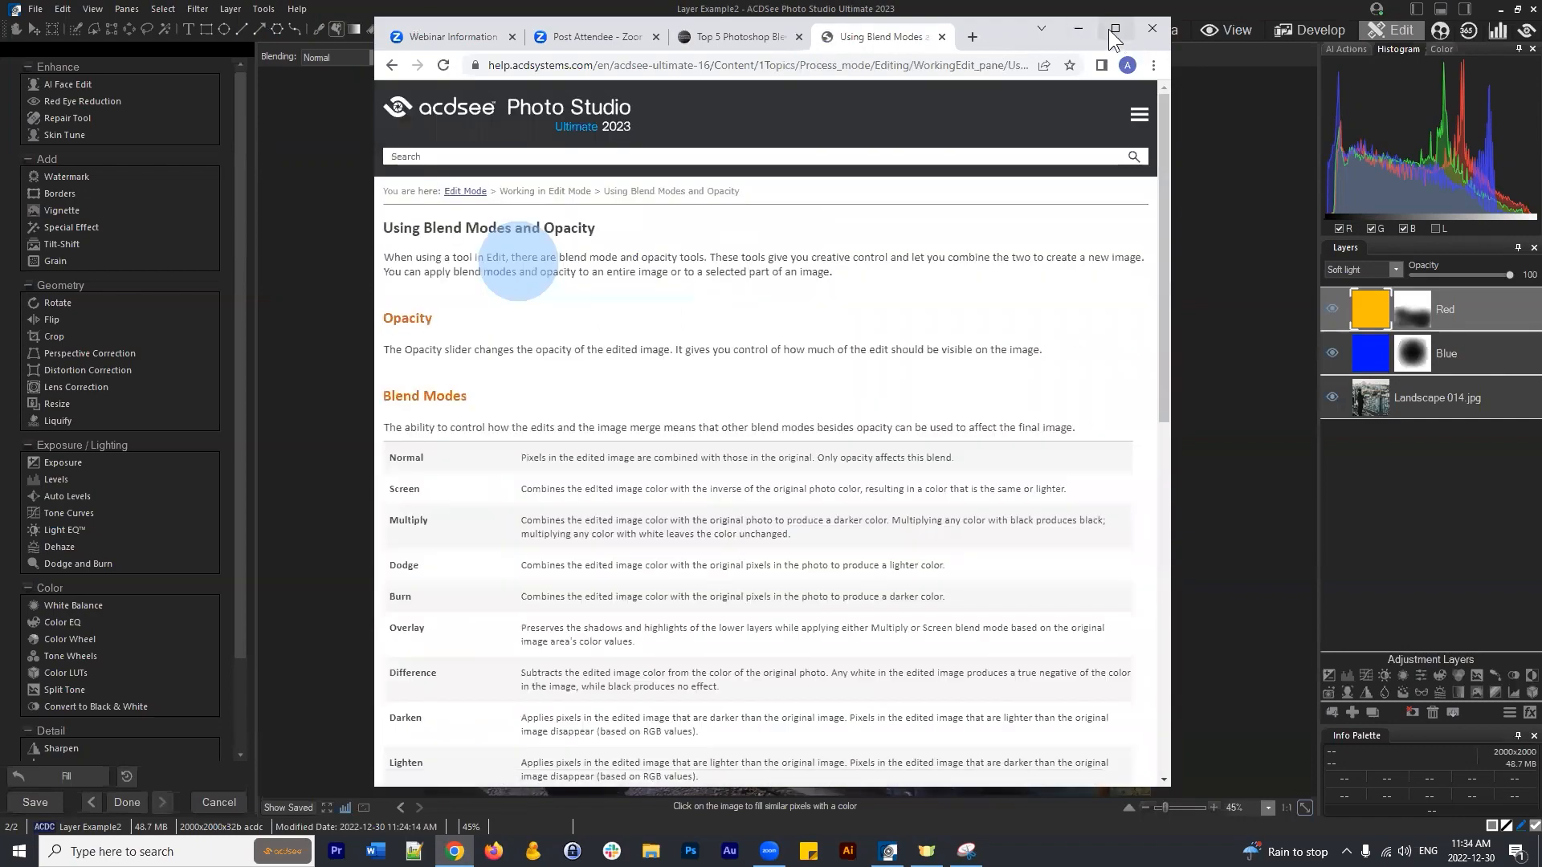
# Look over the blend modes article at full window size, select its web address and return to ACDSee.
pyautogui.click(1114, 29)
pyautogui.scroll(-4, 885, 394)
pyautogui.scroll(4, 886, 393)
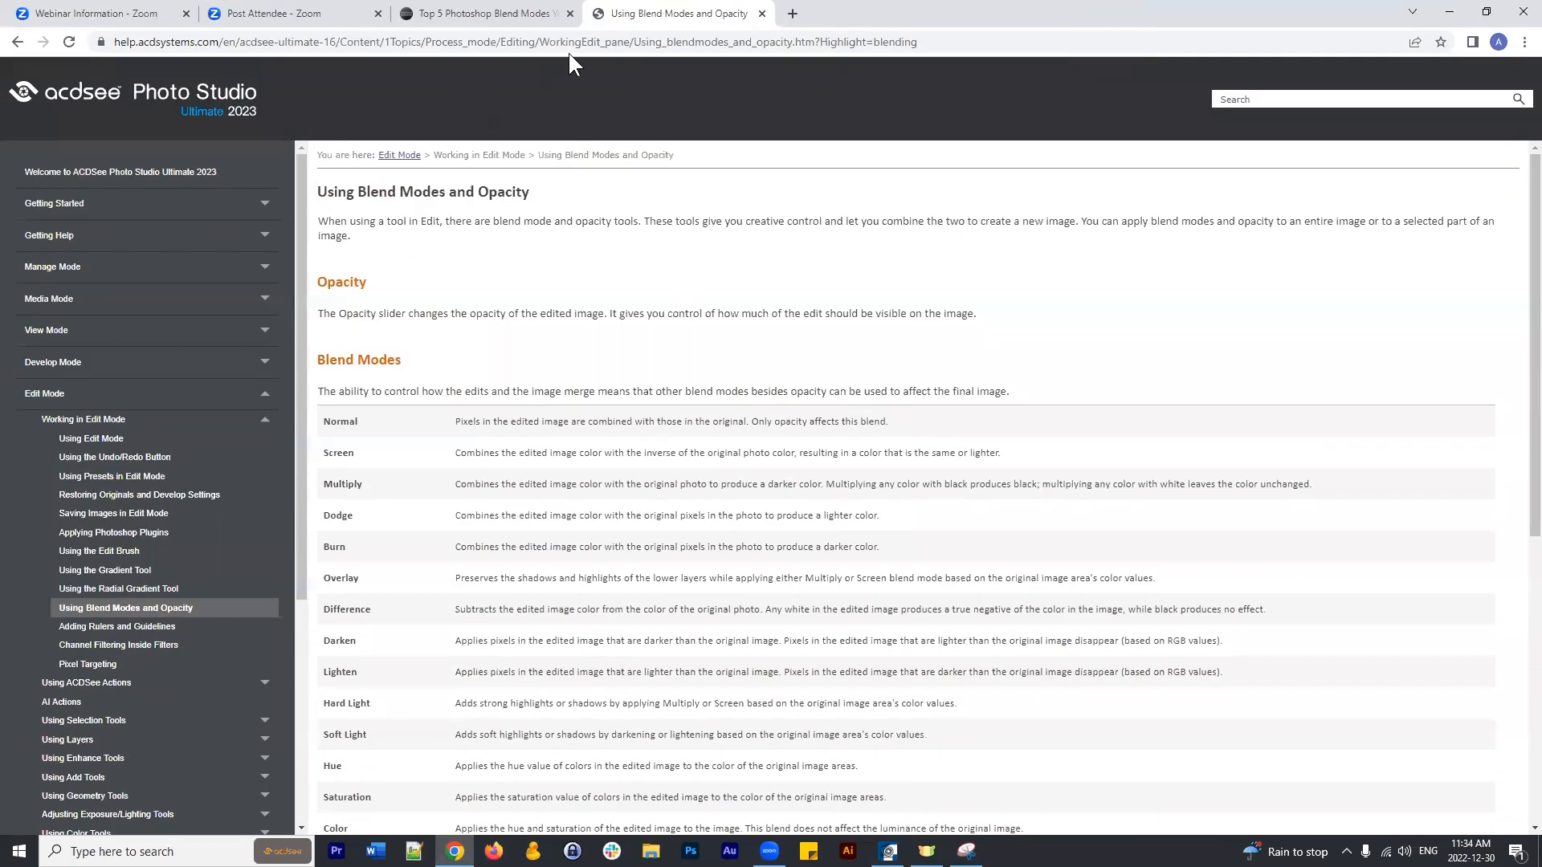
pyautogui.click(695, 43)
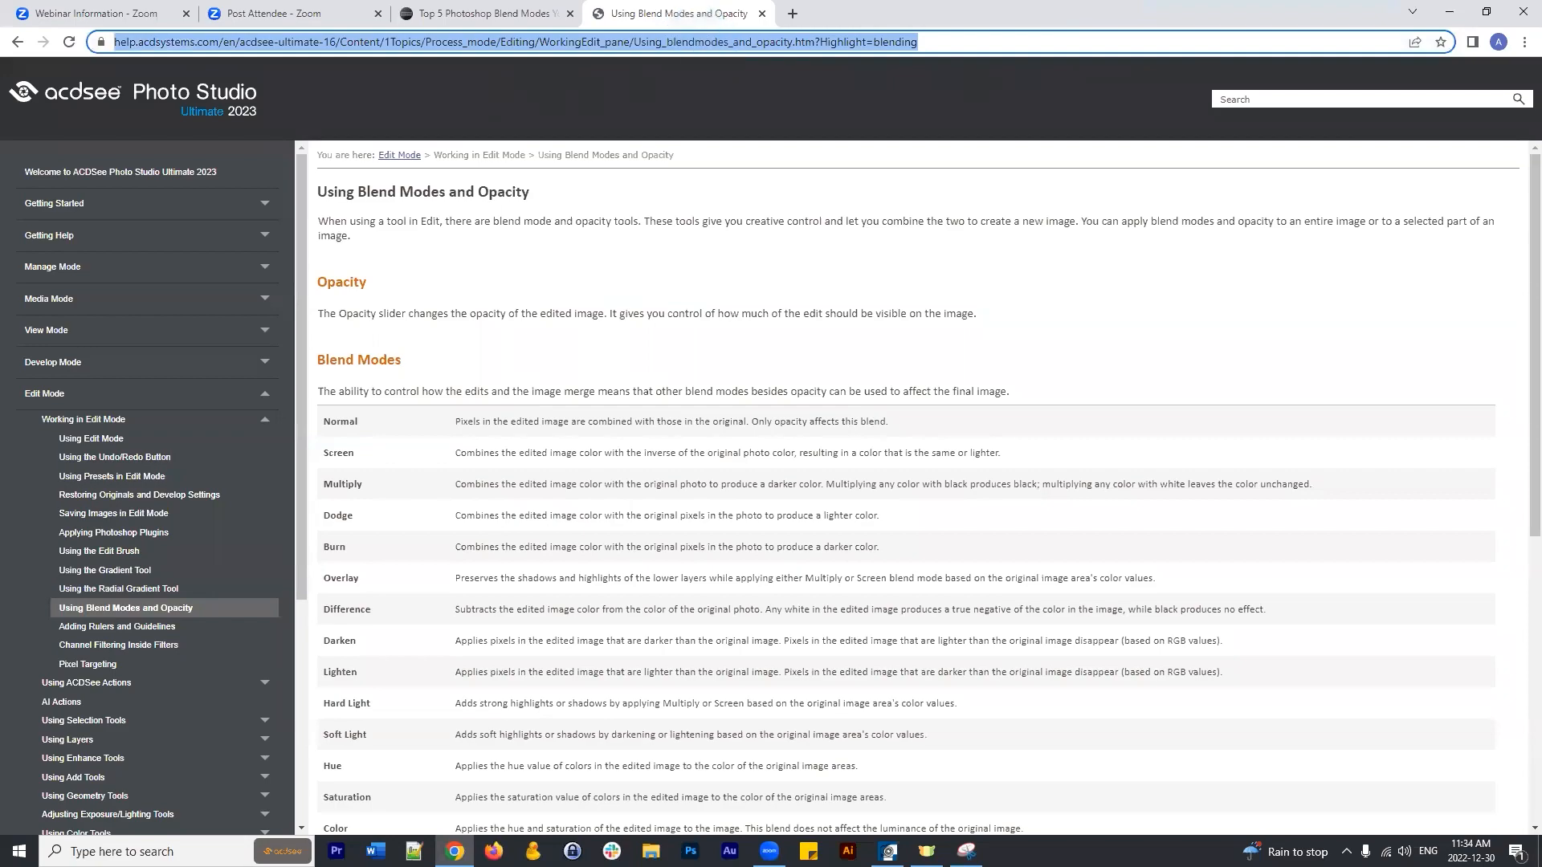
pyautogui.click(1448, 13)
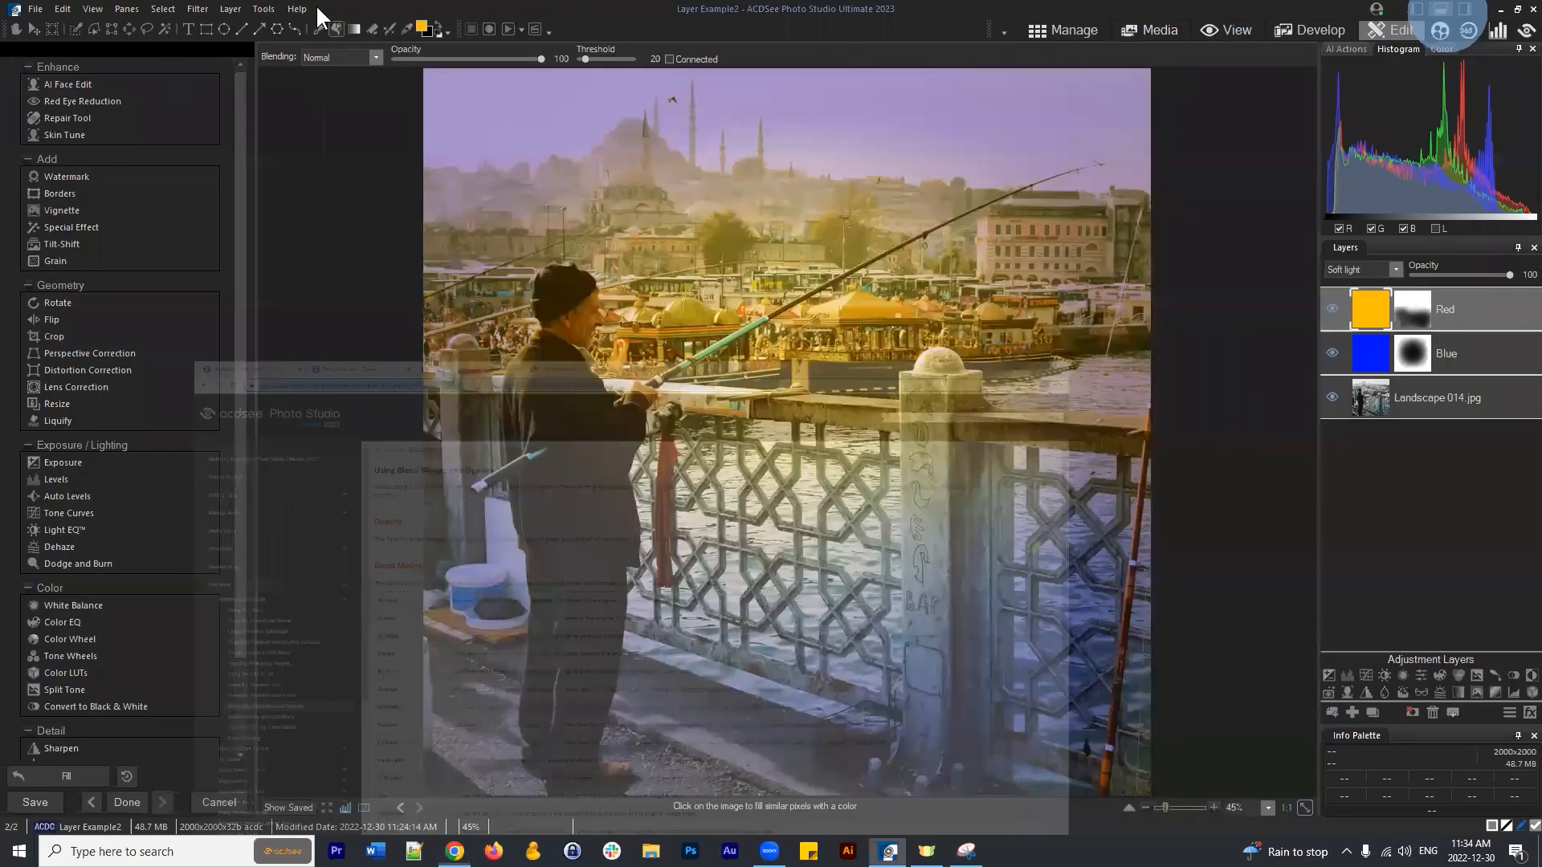
# Open the ACDSee online help in Chrome, search it for "blending" and open the article Using Blend Modes and Opacity.
pyautogui.click(299, 9)
pyautogui.click(327, 27)
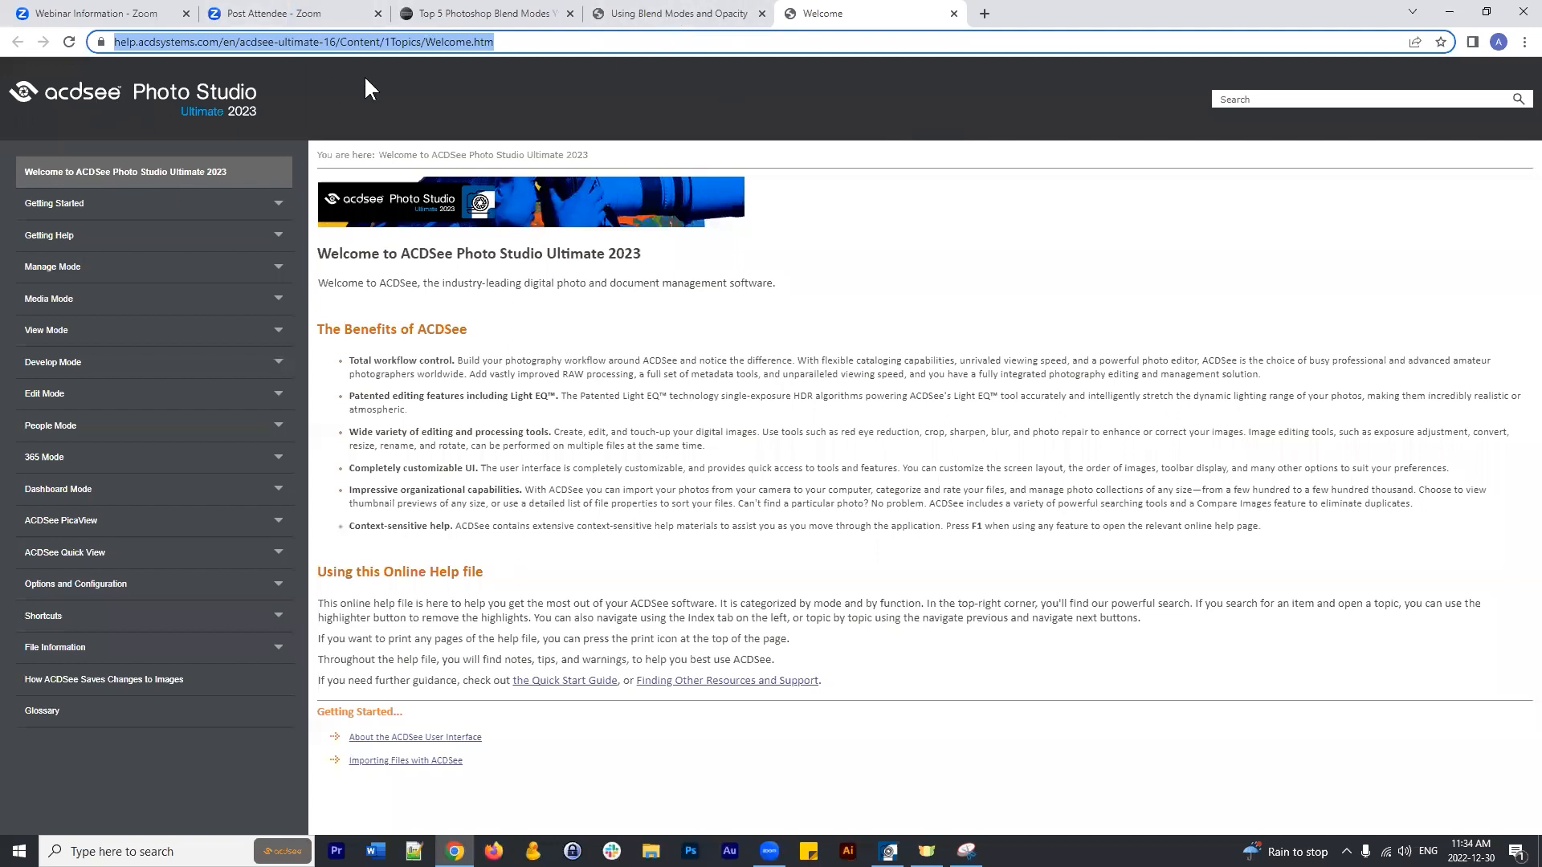
pyautogui.click(1298, 100)
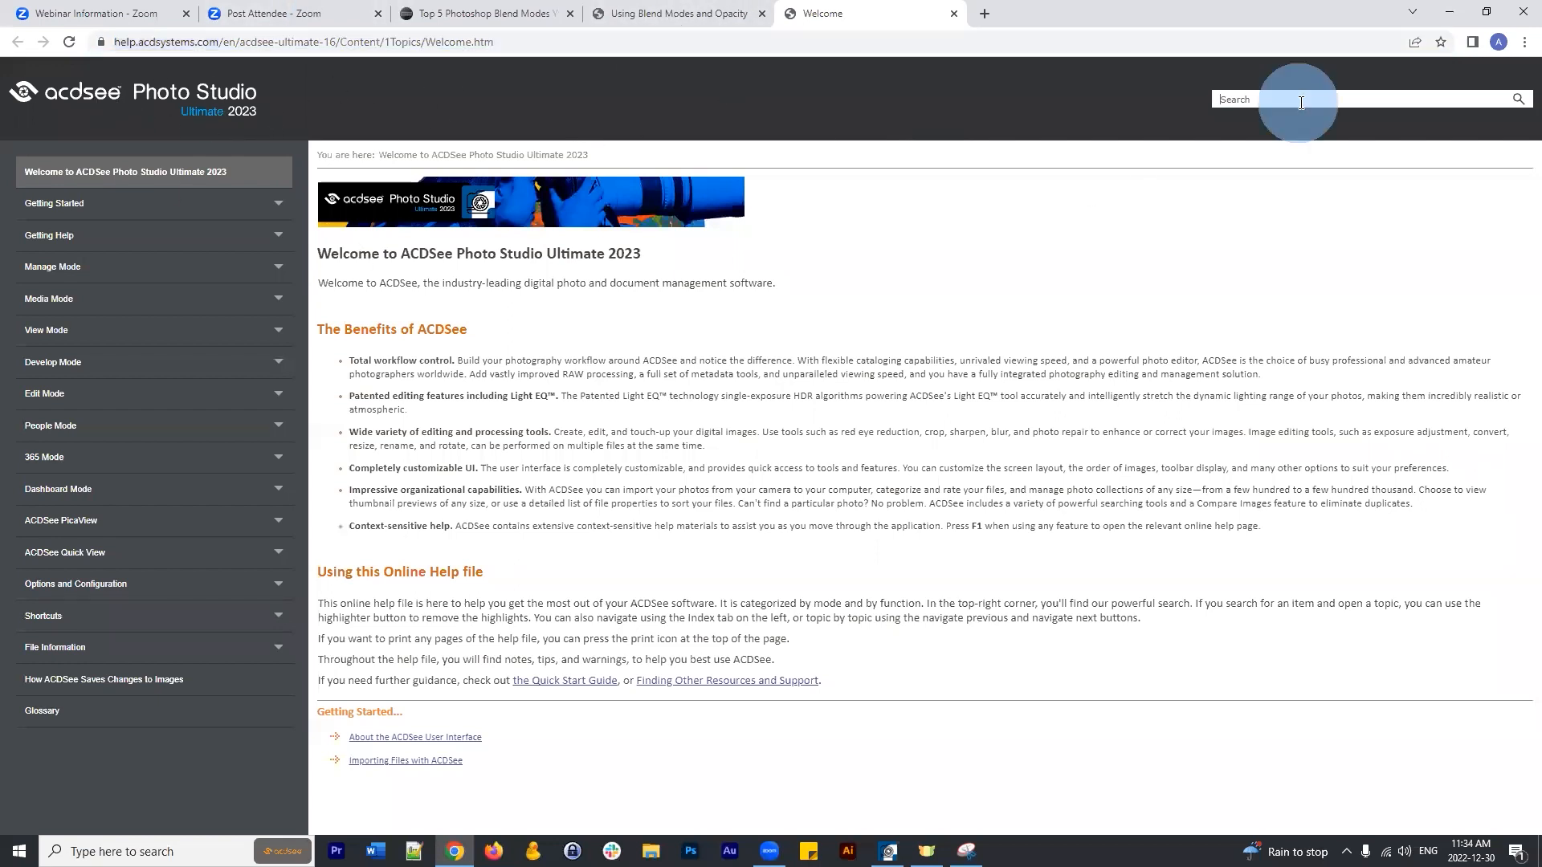
pyautogui.write('blending')
pyautogui.press('Return')
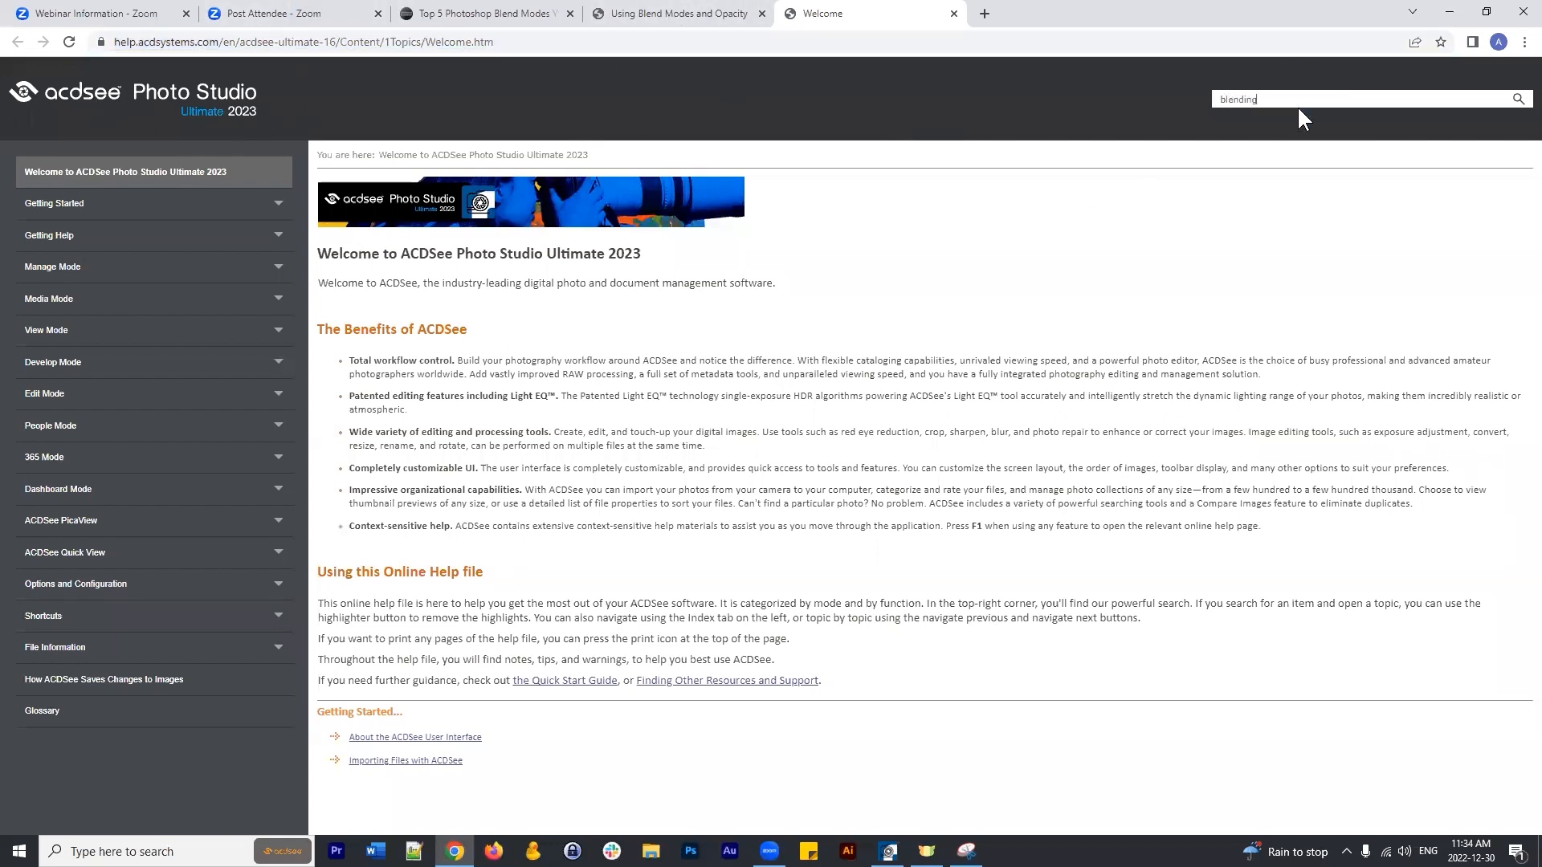
pyautogui.click(469, 227)
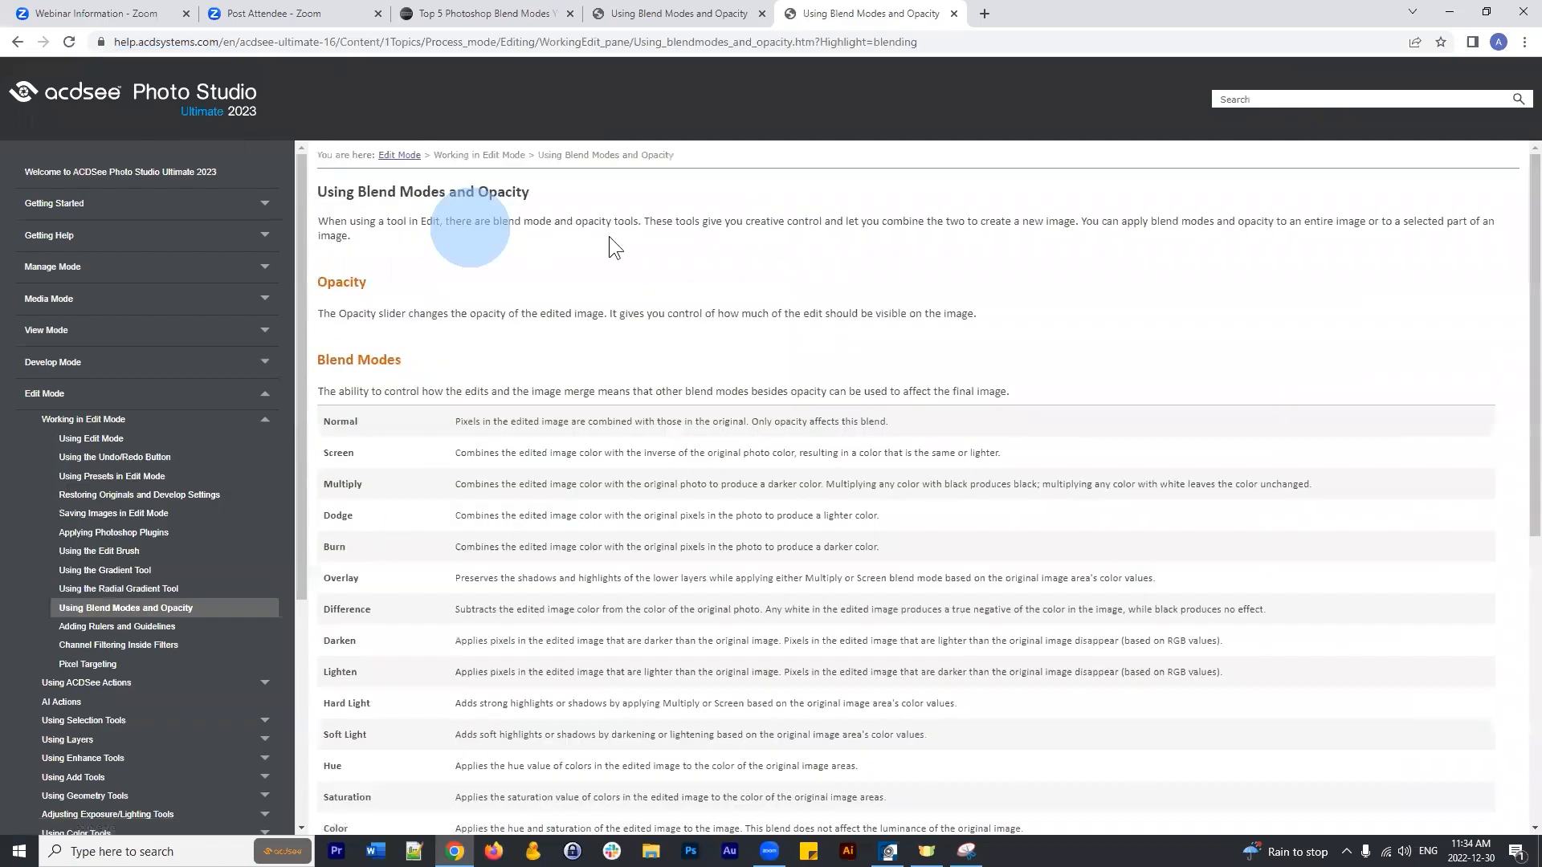
# Read through the blend mode descriptions down to the end of the help article and select the article's web address.
pyautogui.scroll(-7, 727, 354)
pyautogui.scroll(3, 955, 700)
pyautogui.moveTo(956, 751); pyautogui.dragTo(416, 419)
pyautogui.click(503, 441)
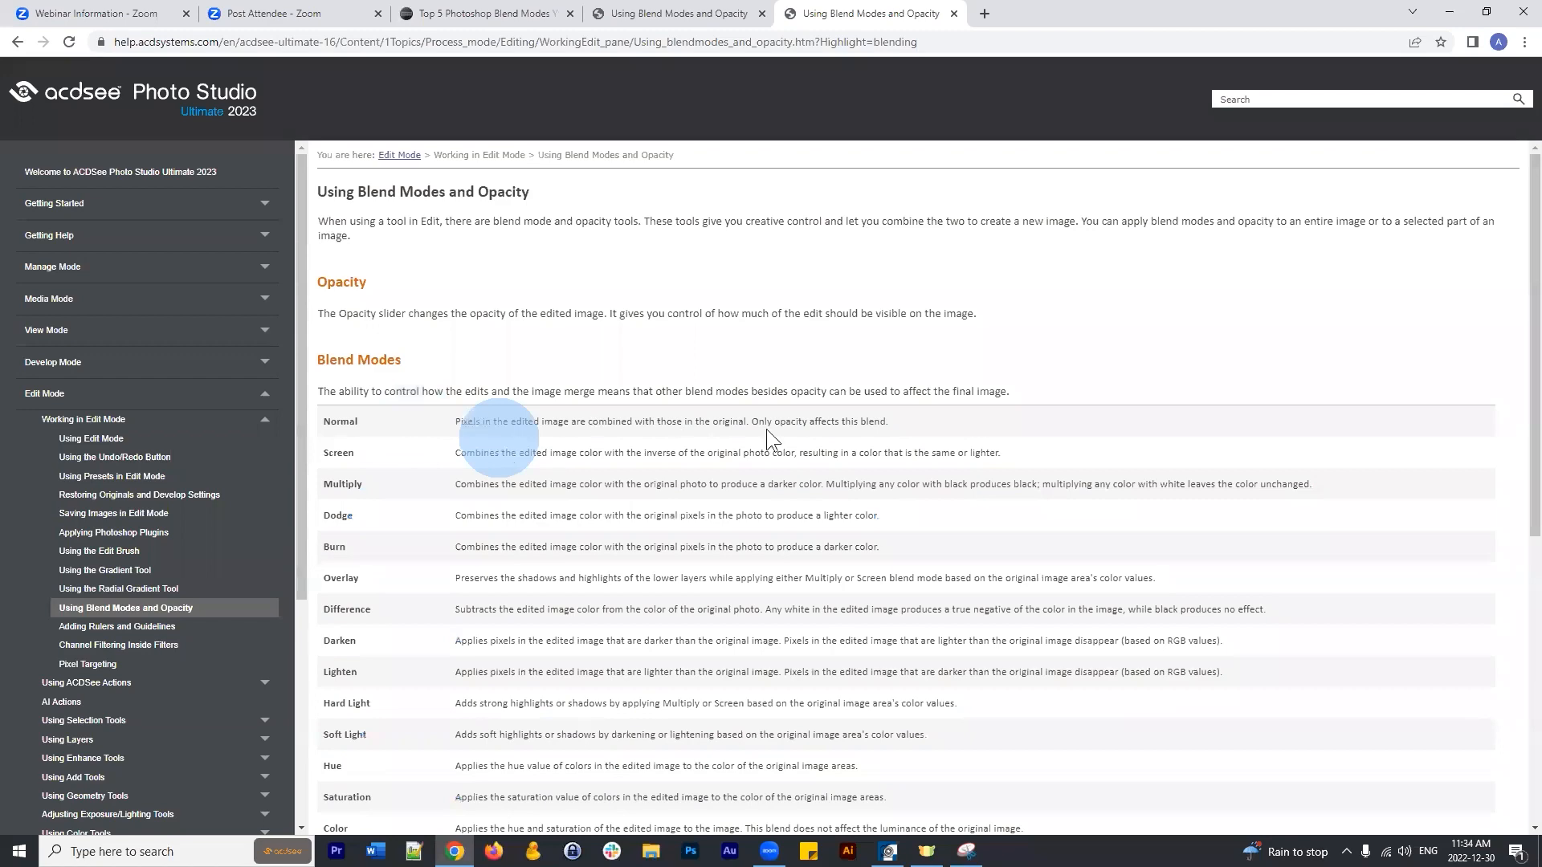
pyautogui.scroll(-6, 767, 429)
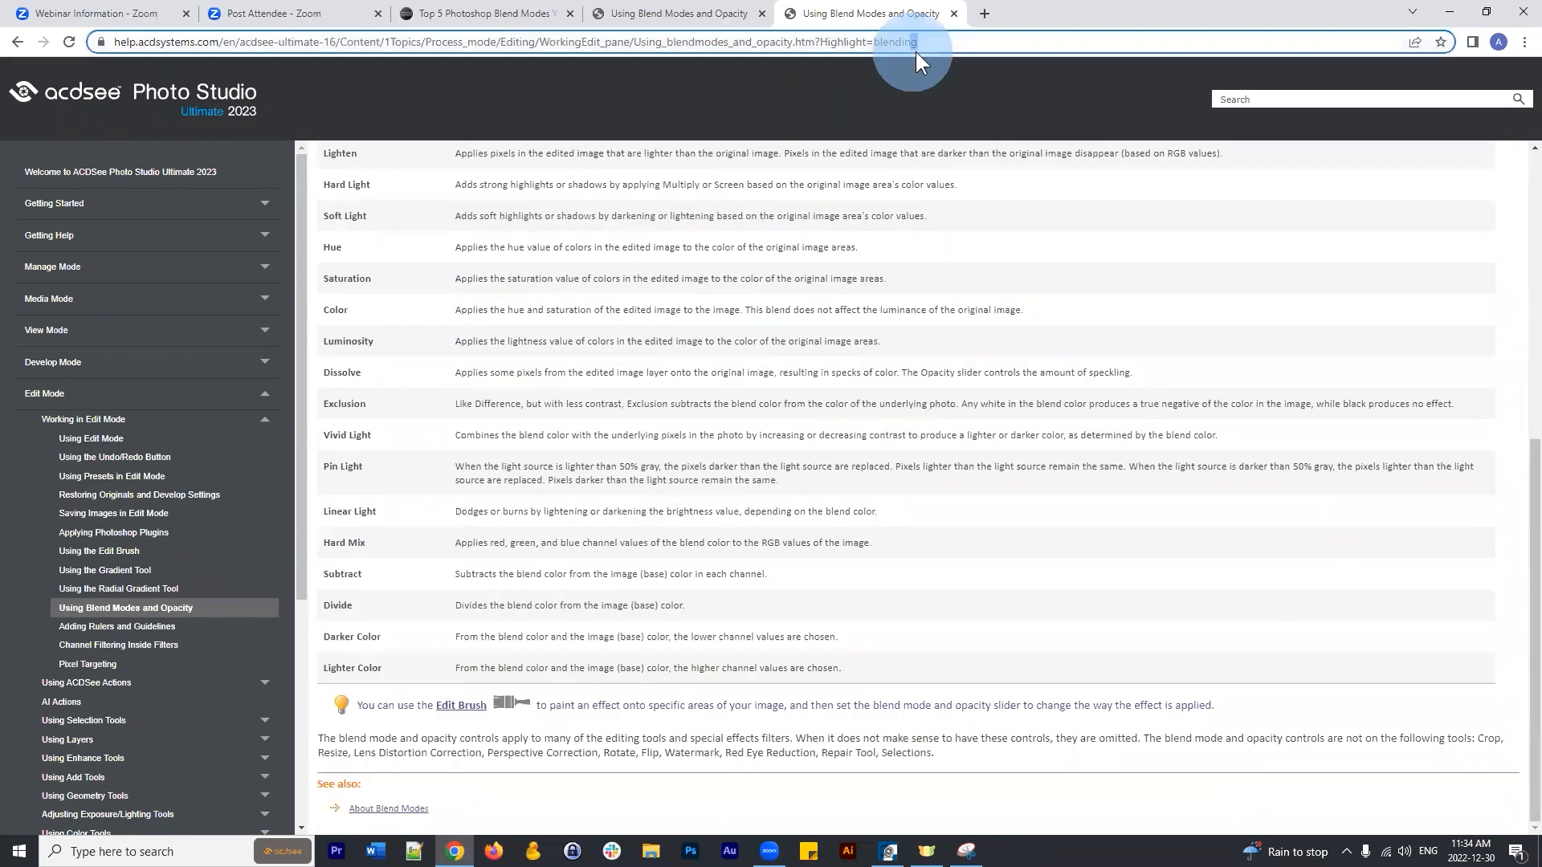
pyautogui.click(982, 42)
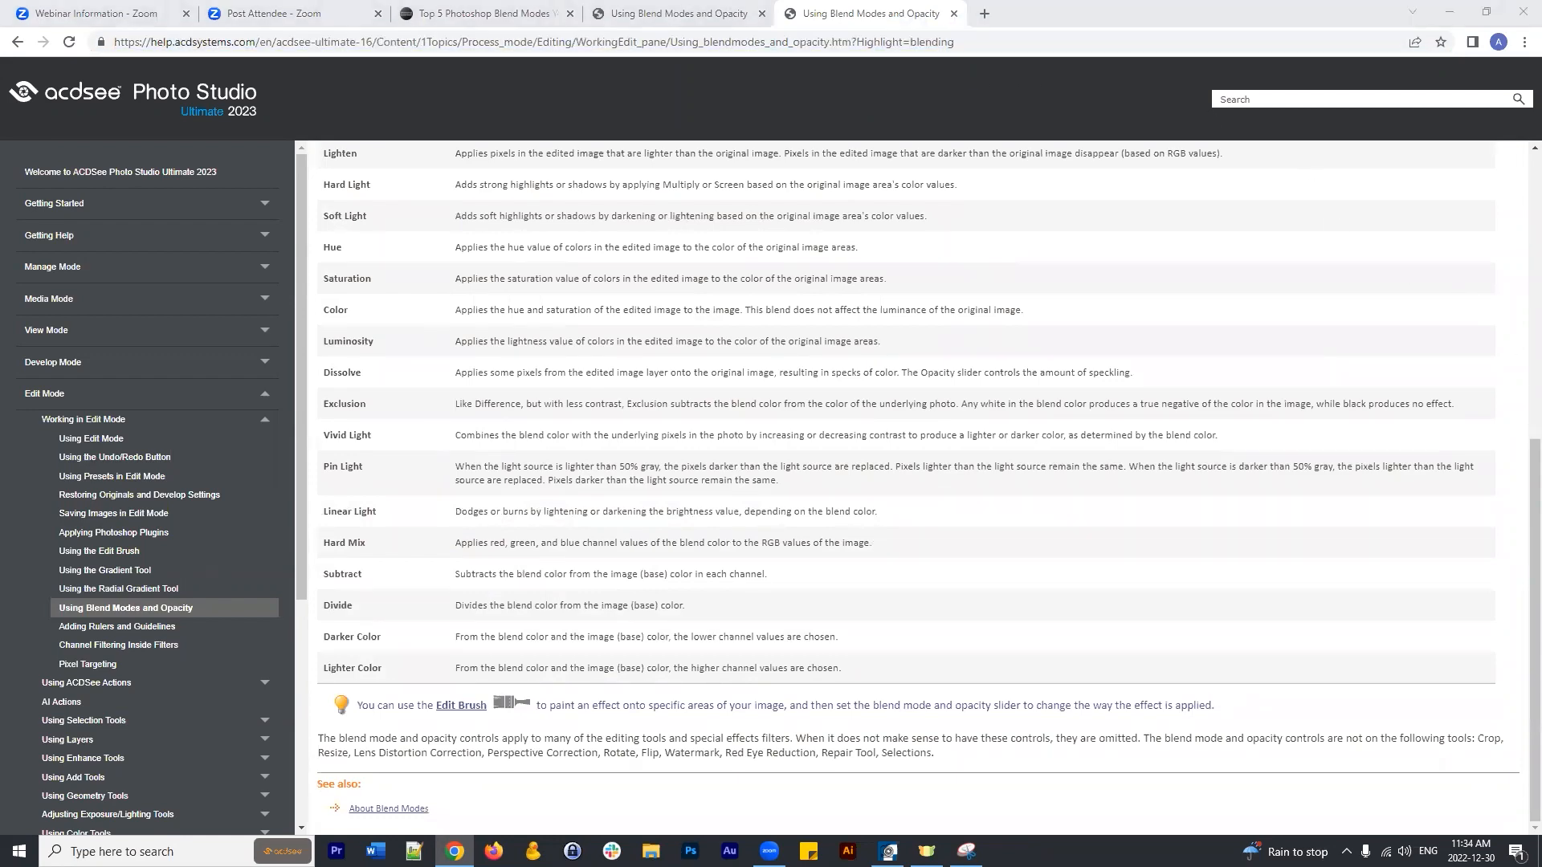
# Close both Using Blend Modes and Opacity pages in the browser and return to the layered image in ACDSee.
pyautogui.click(954, 14)
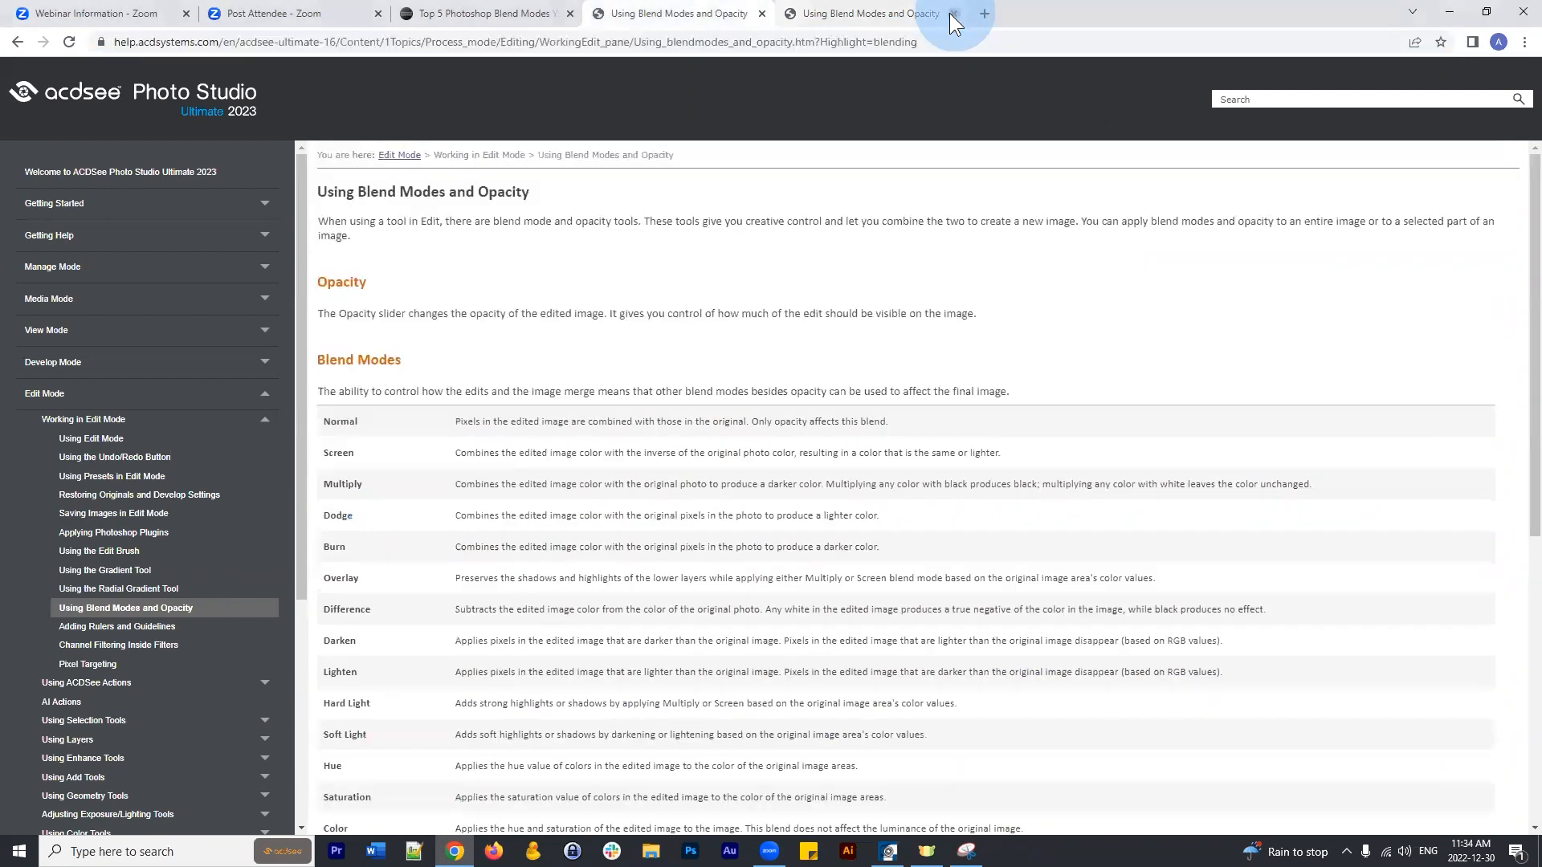
pyautogui.click(762, 14)
pyautogui.click(1450, 11)
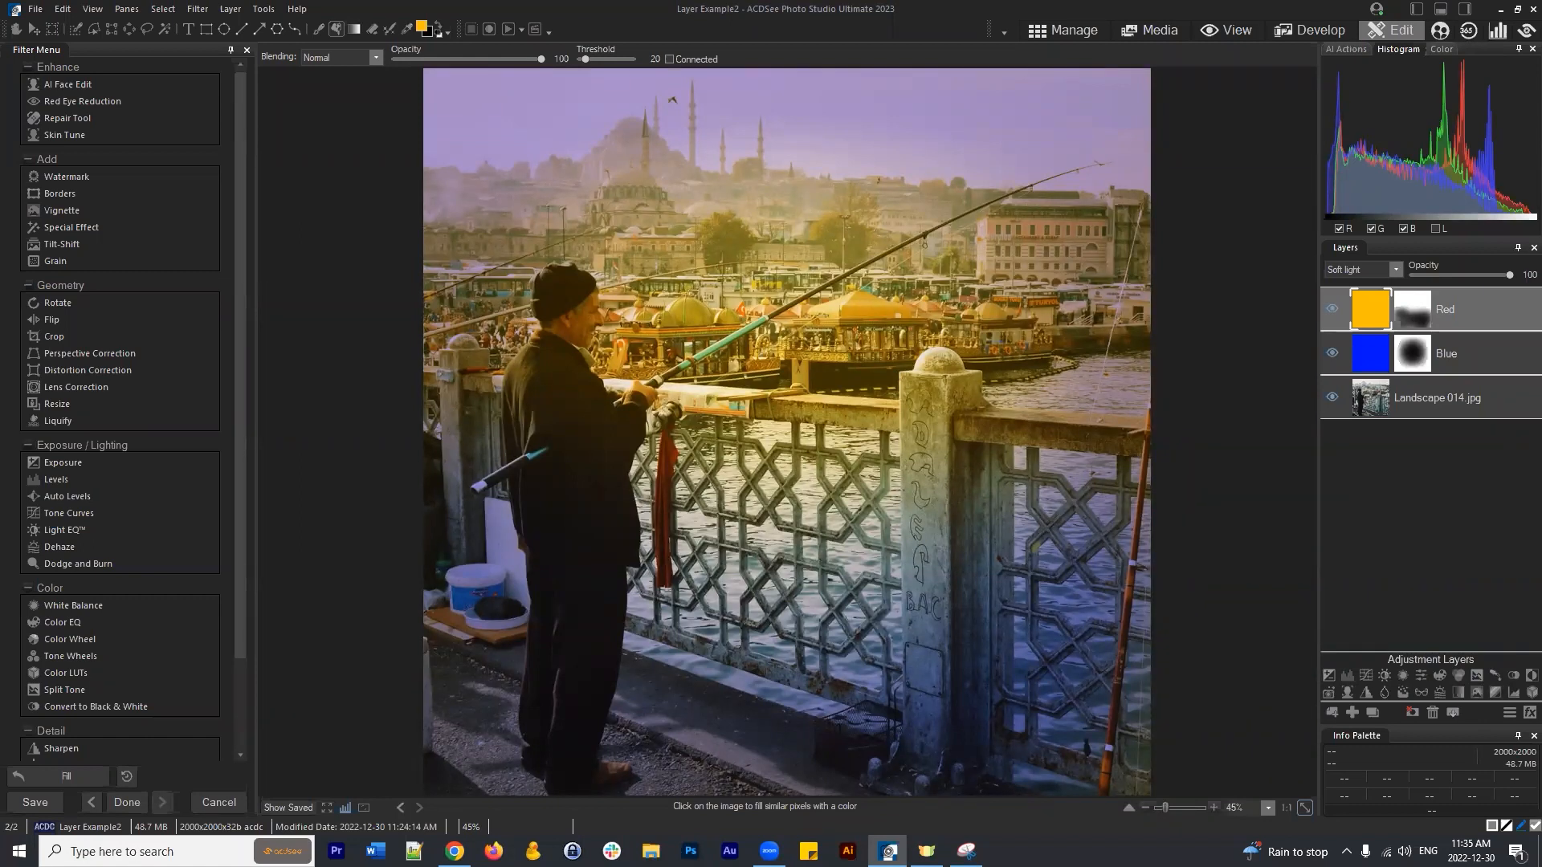
# Switch to Chrome to view the Top 5 Photoshop Blend Modes article.
pyautogui.click(455, 850)
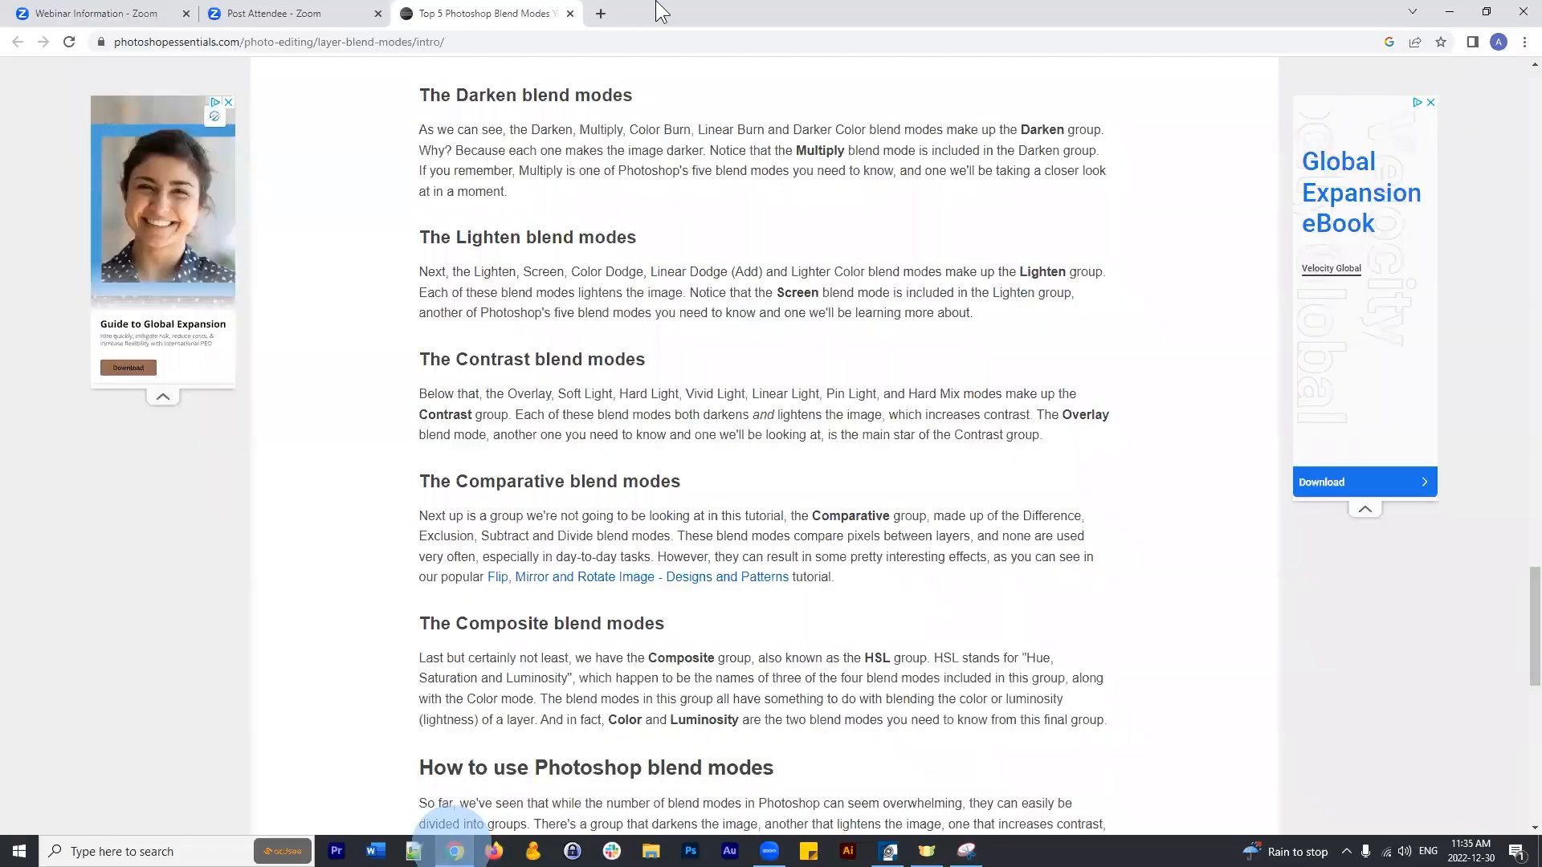